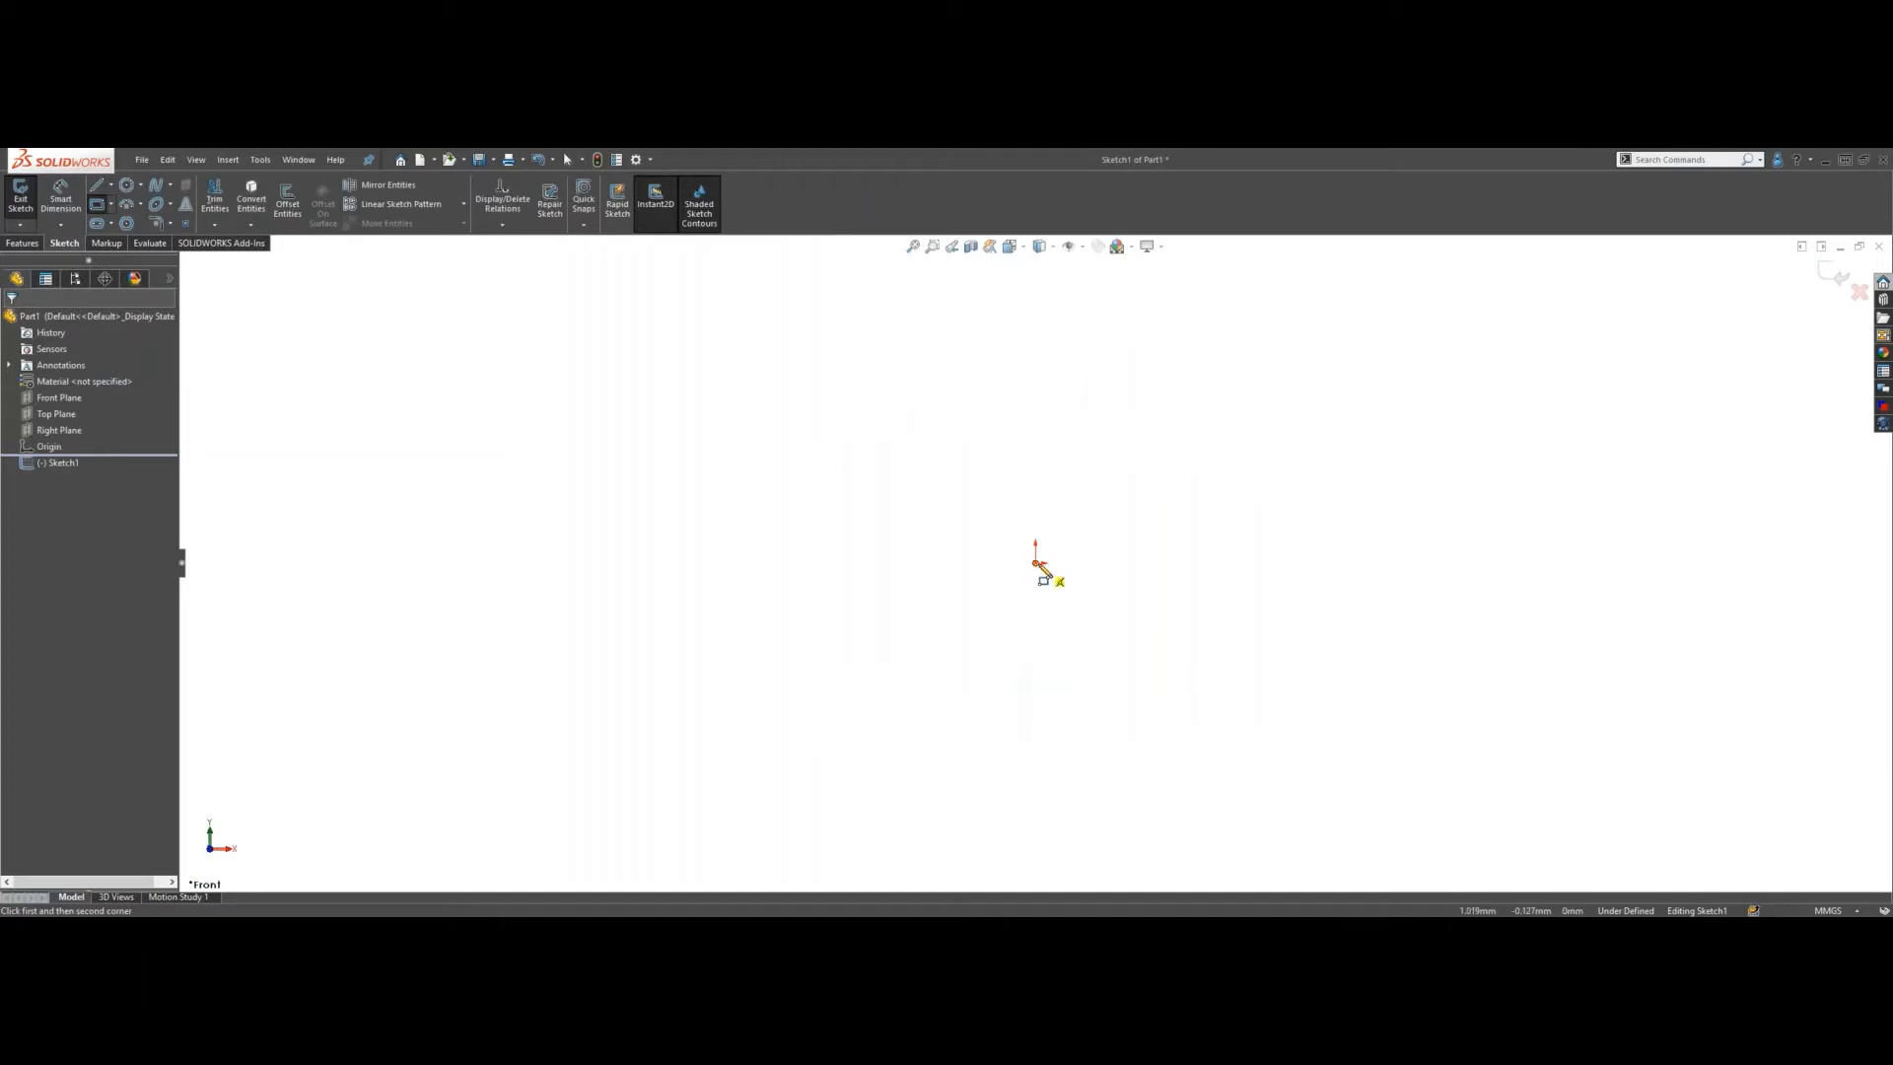
- Sketch a rectangle with one corner on the origin and dimension it 50 mm wide and 50 mm high
click(1036, 563)
click(1303, 374)
key(d)
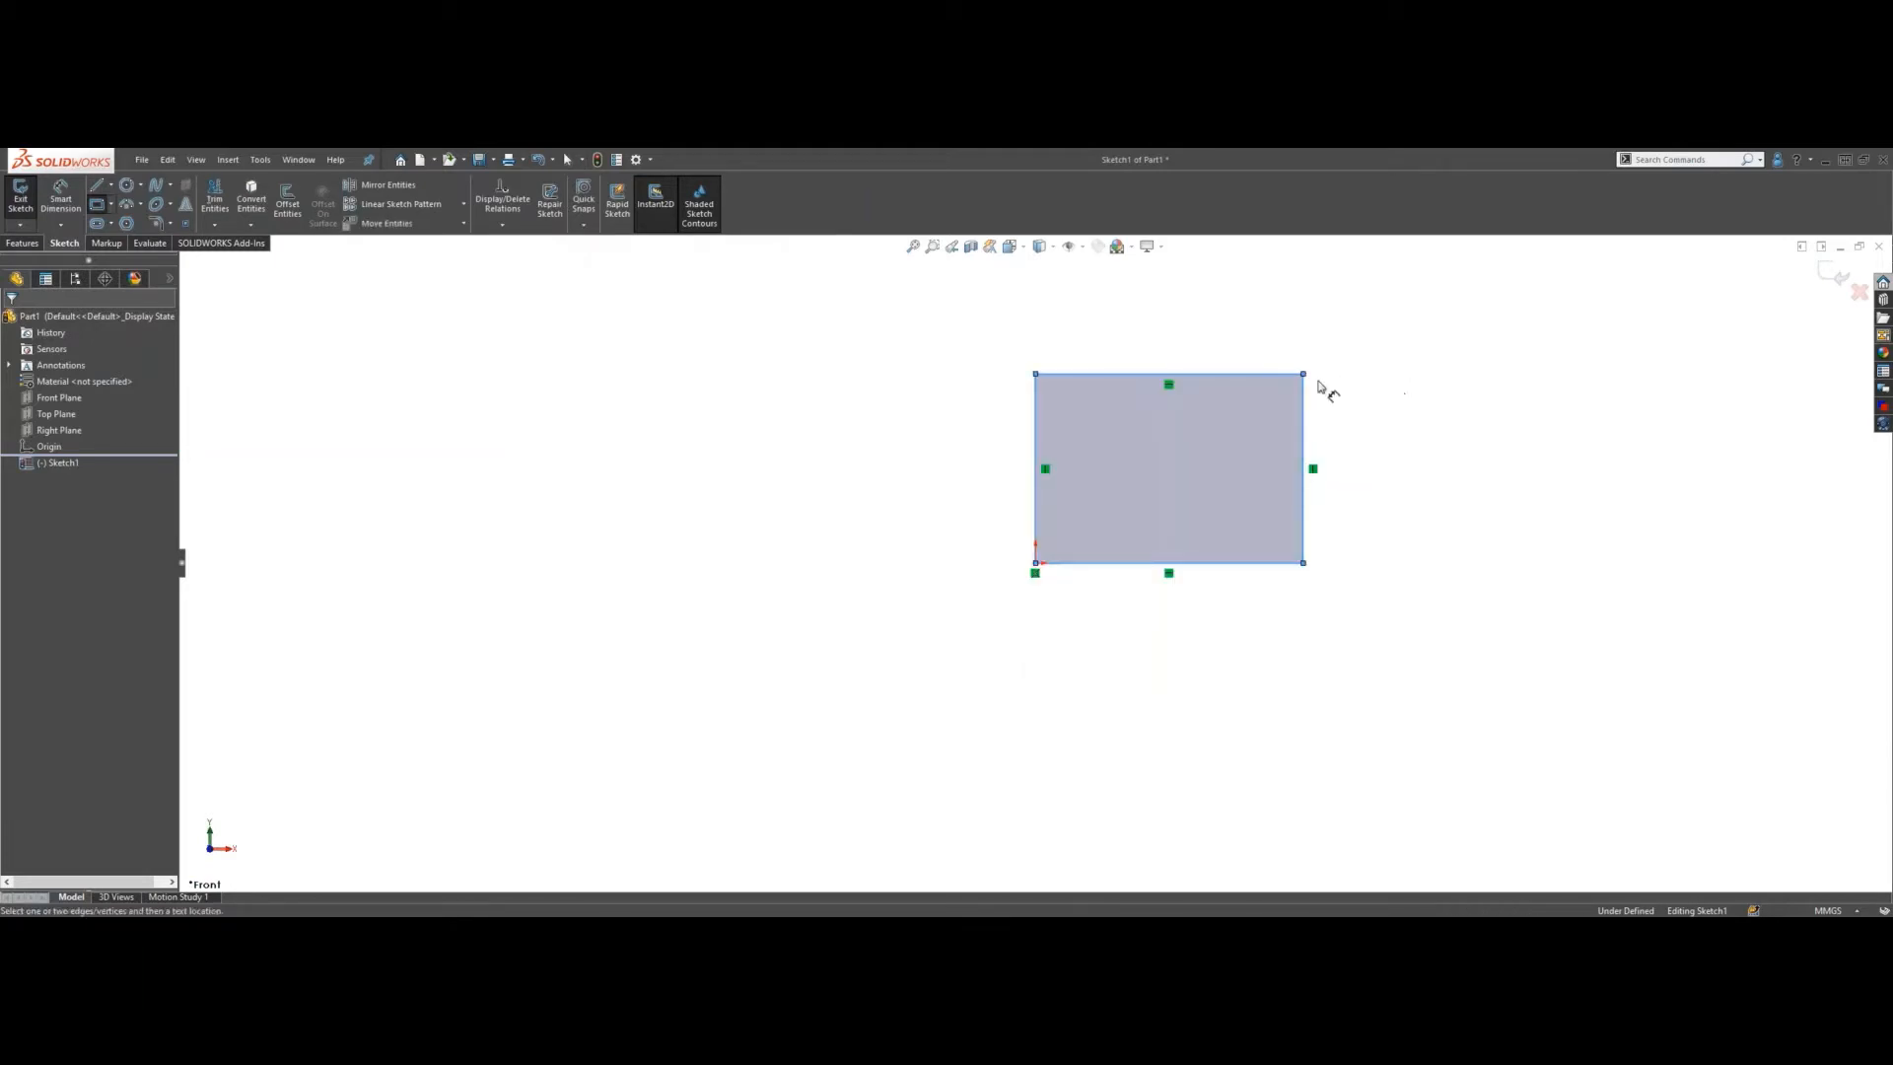
click(1243, 375)
click(1190, 334)
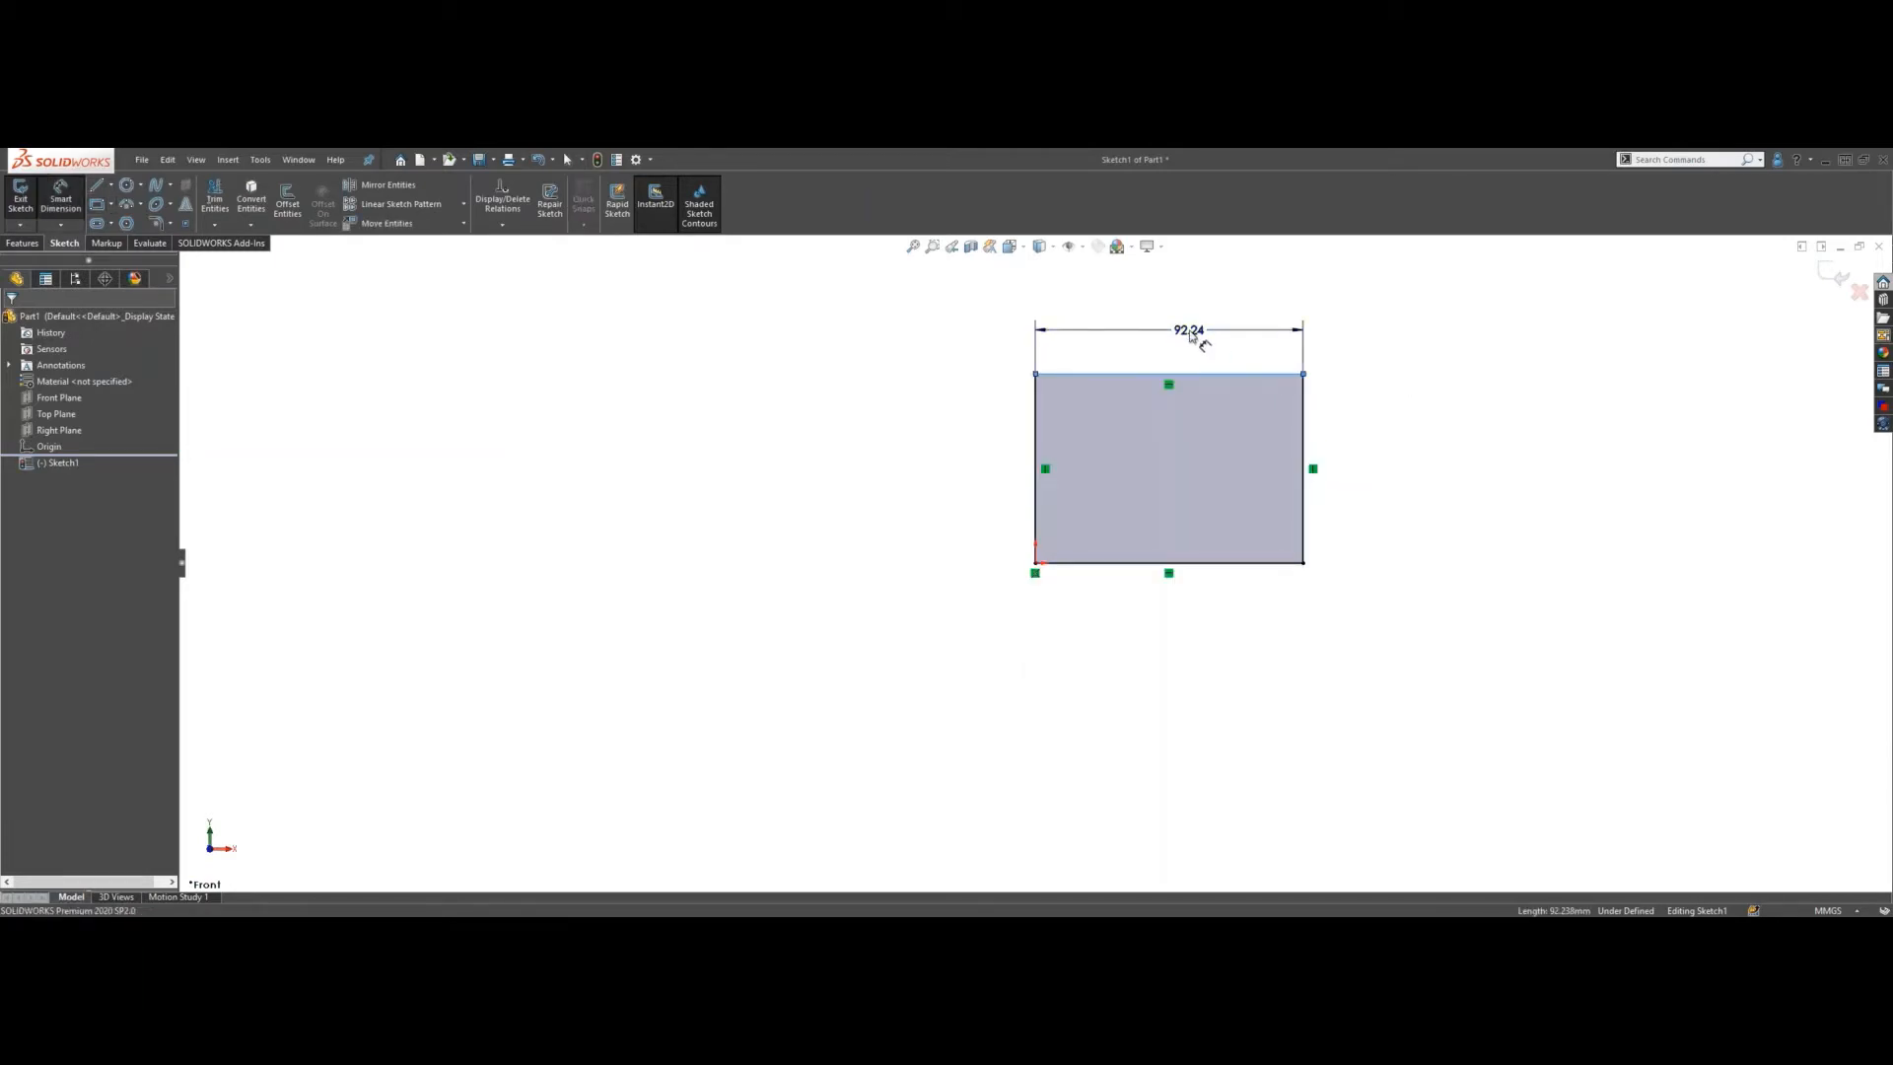
text(50)
key(Return)
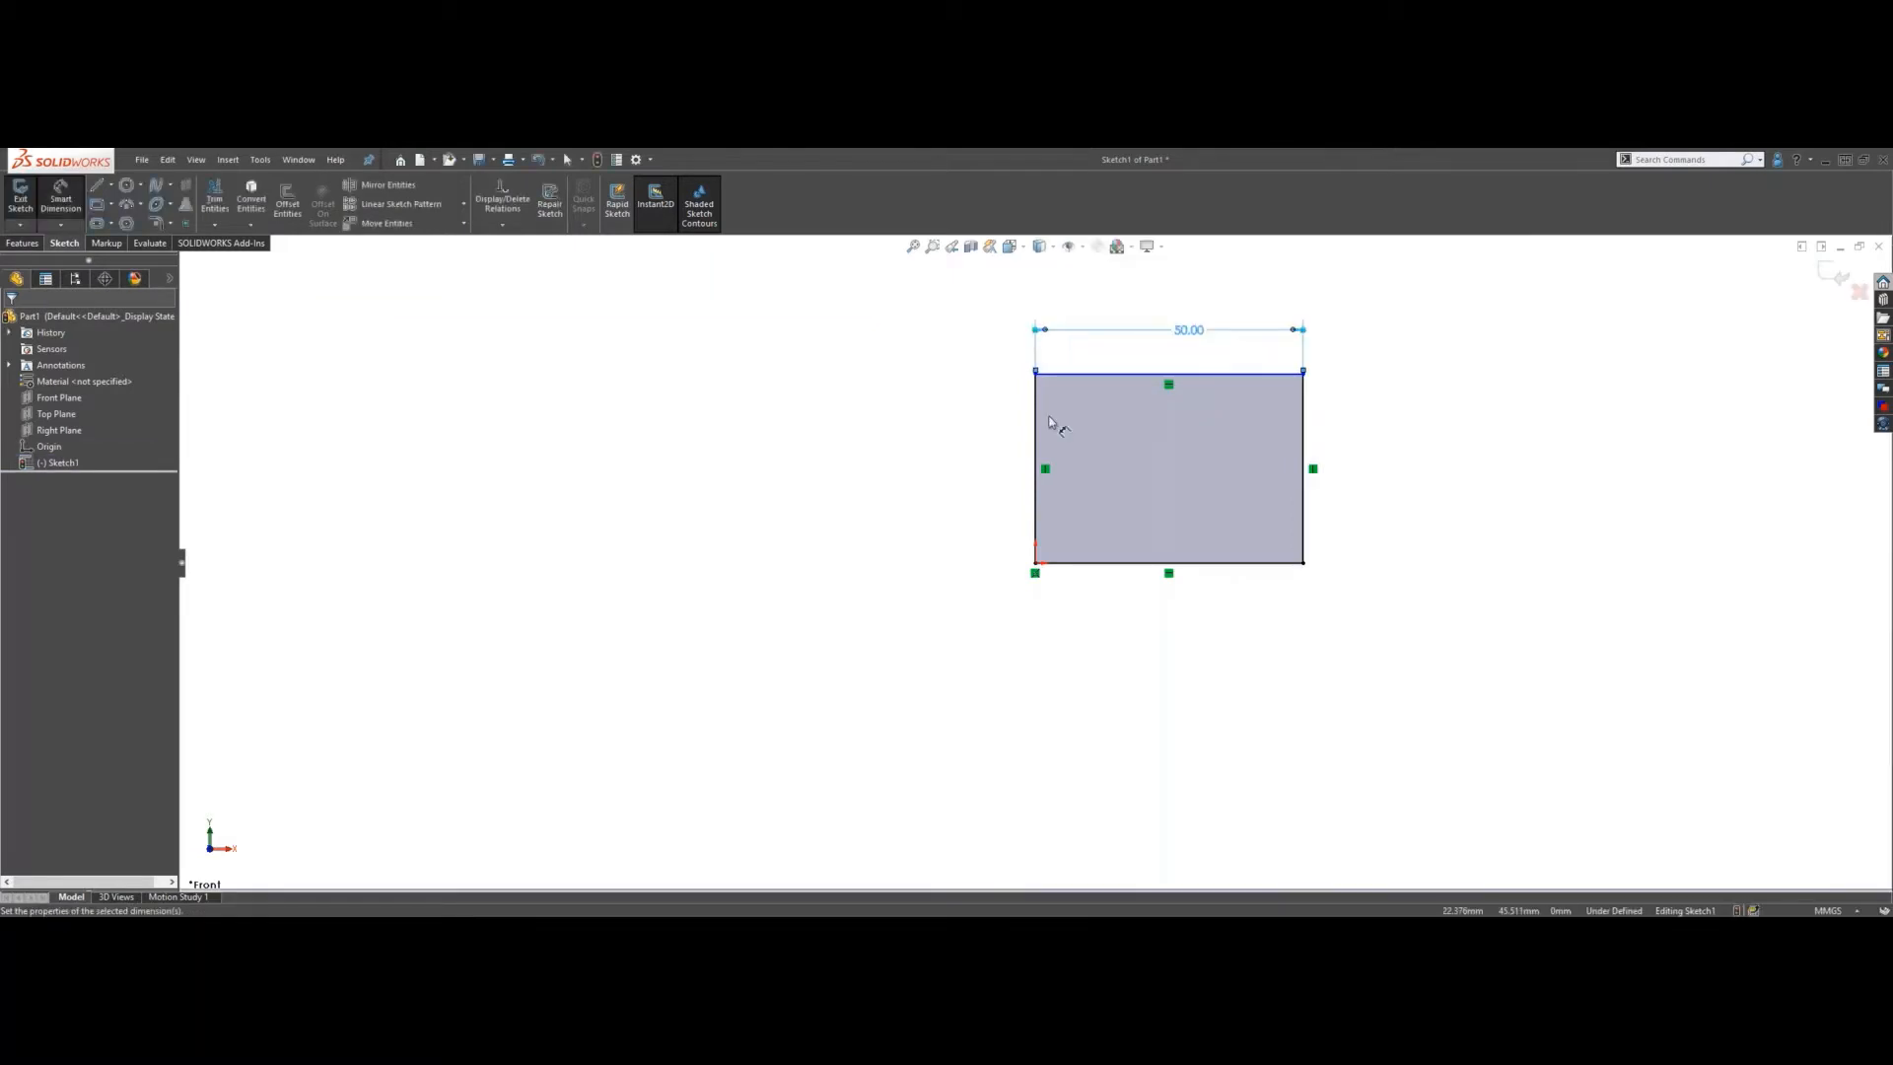
click(1036, 419)
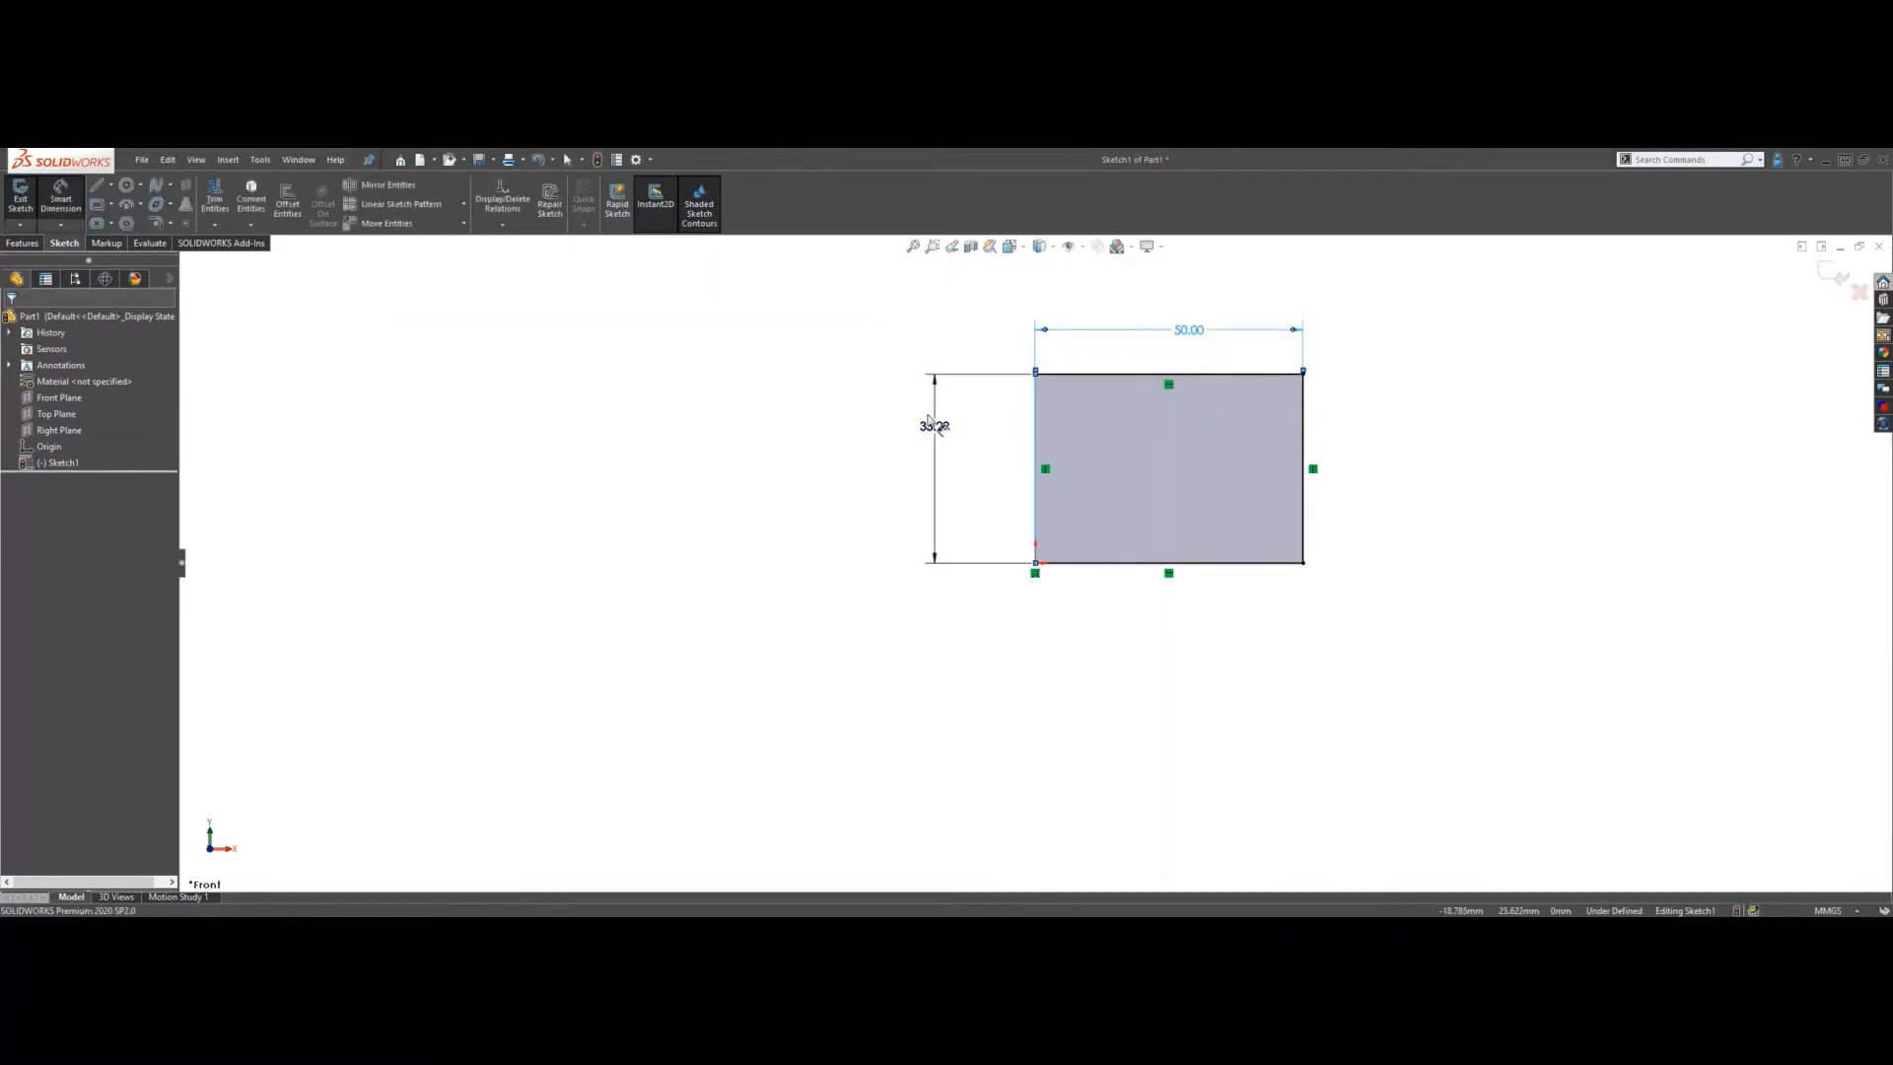
click(938, 430)
key(Return)
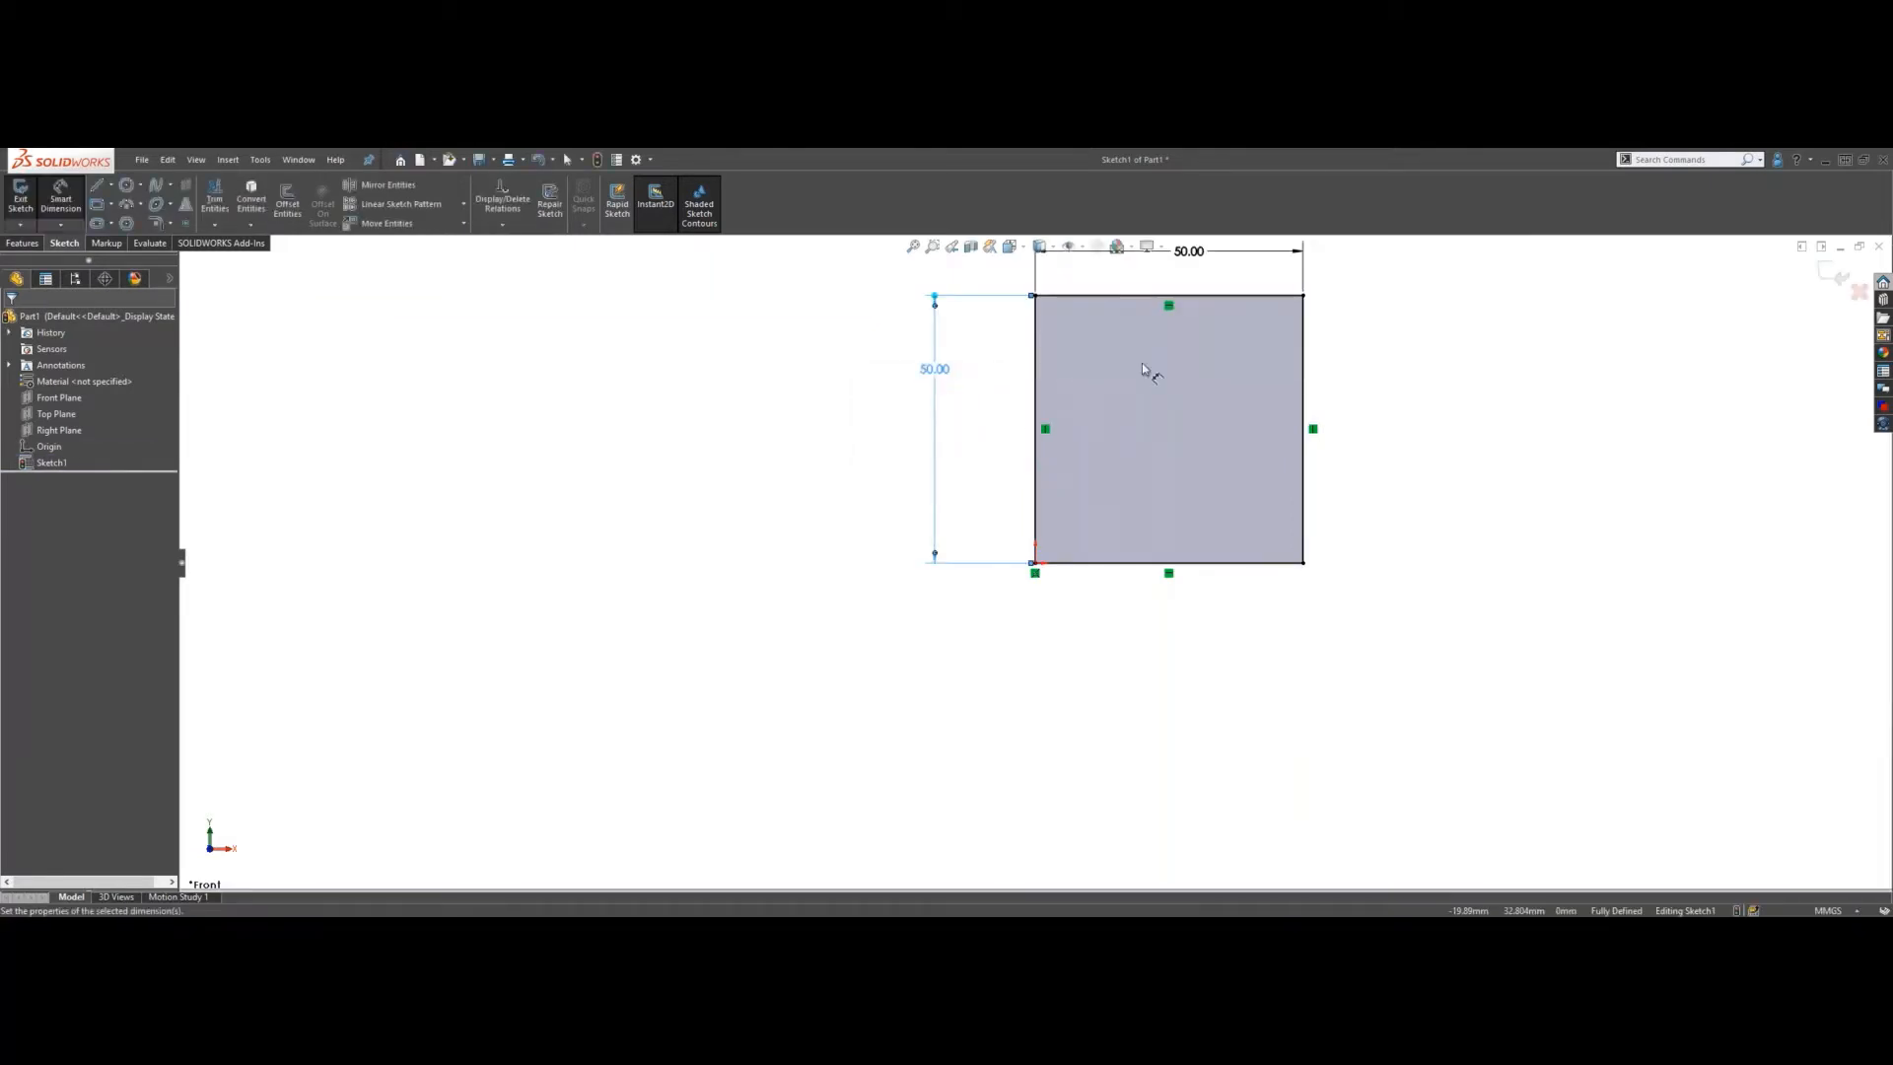
- Finish the sketch and extrude the square as a blind boss 50 mm deep
right_click(1189, 415)
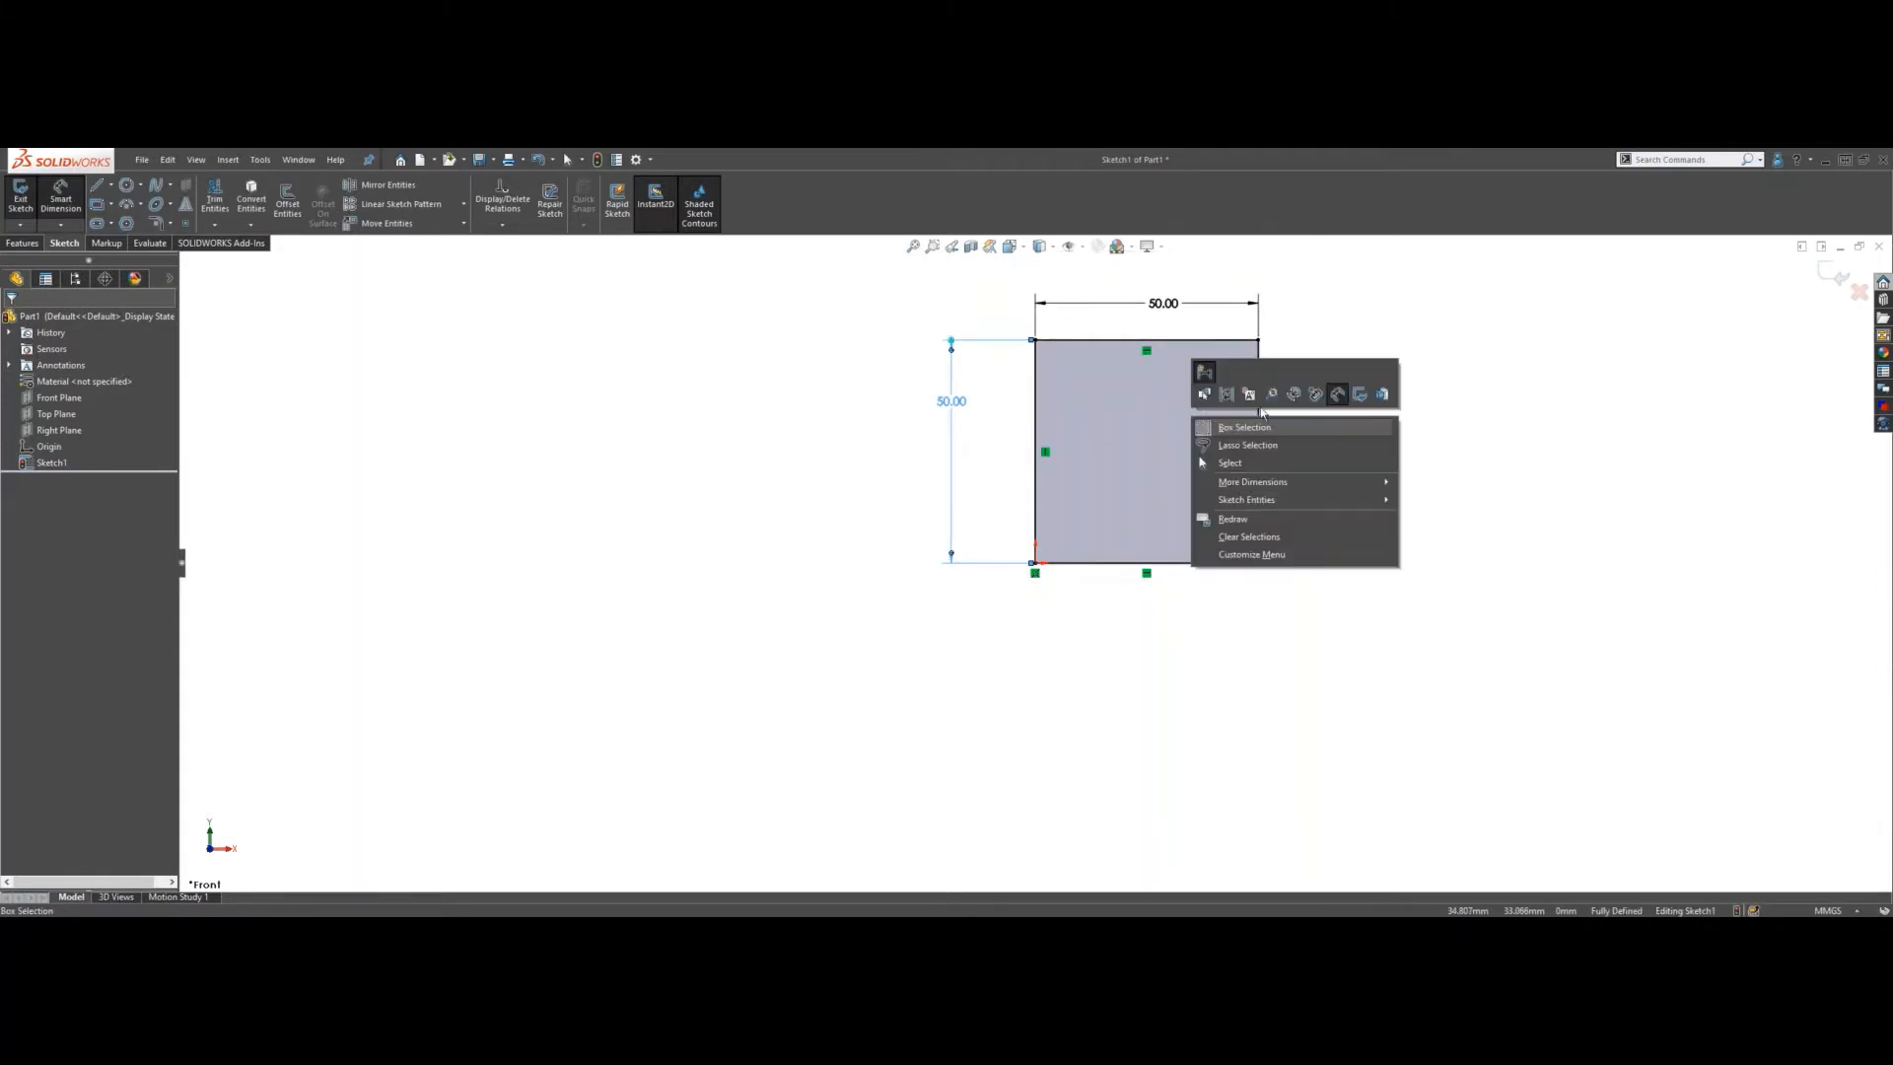
click(1374, 396)
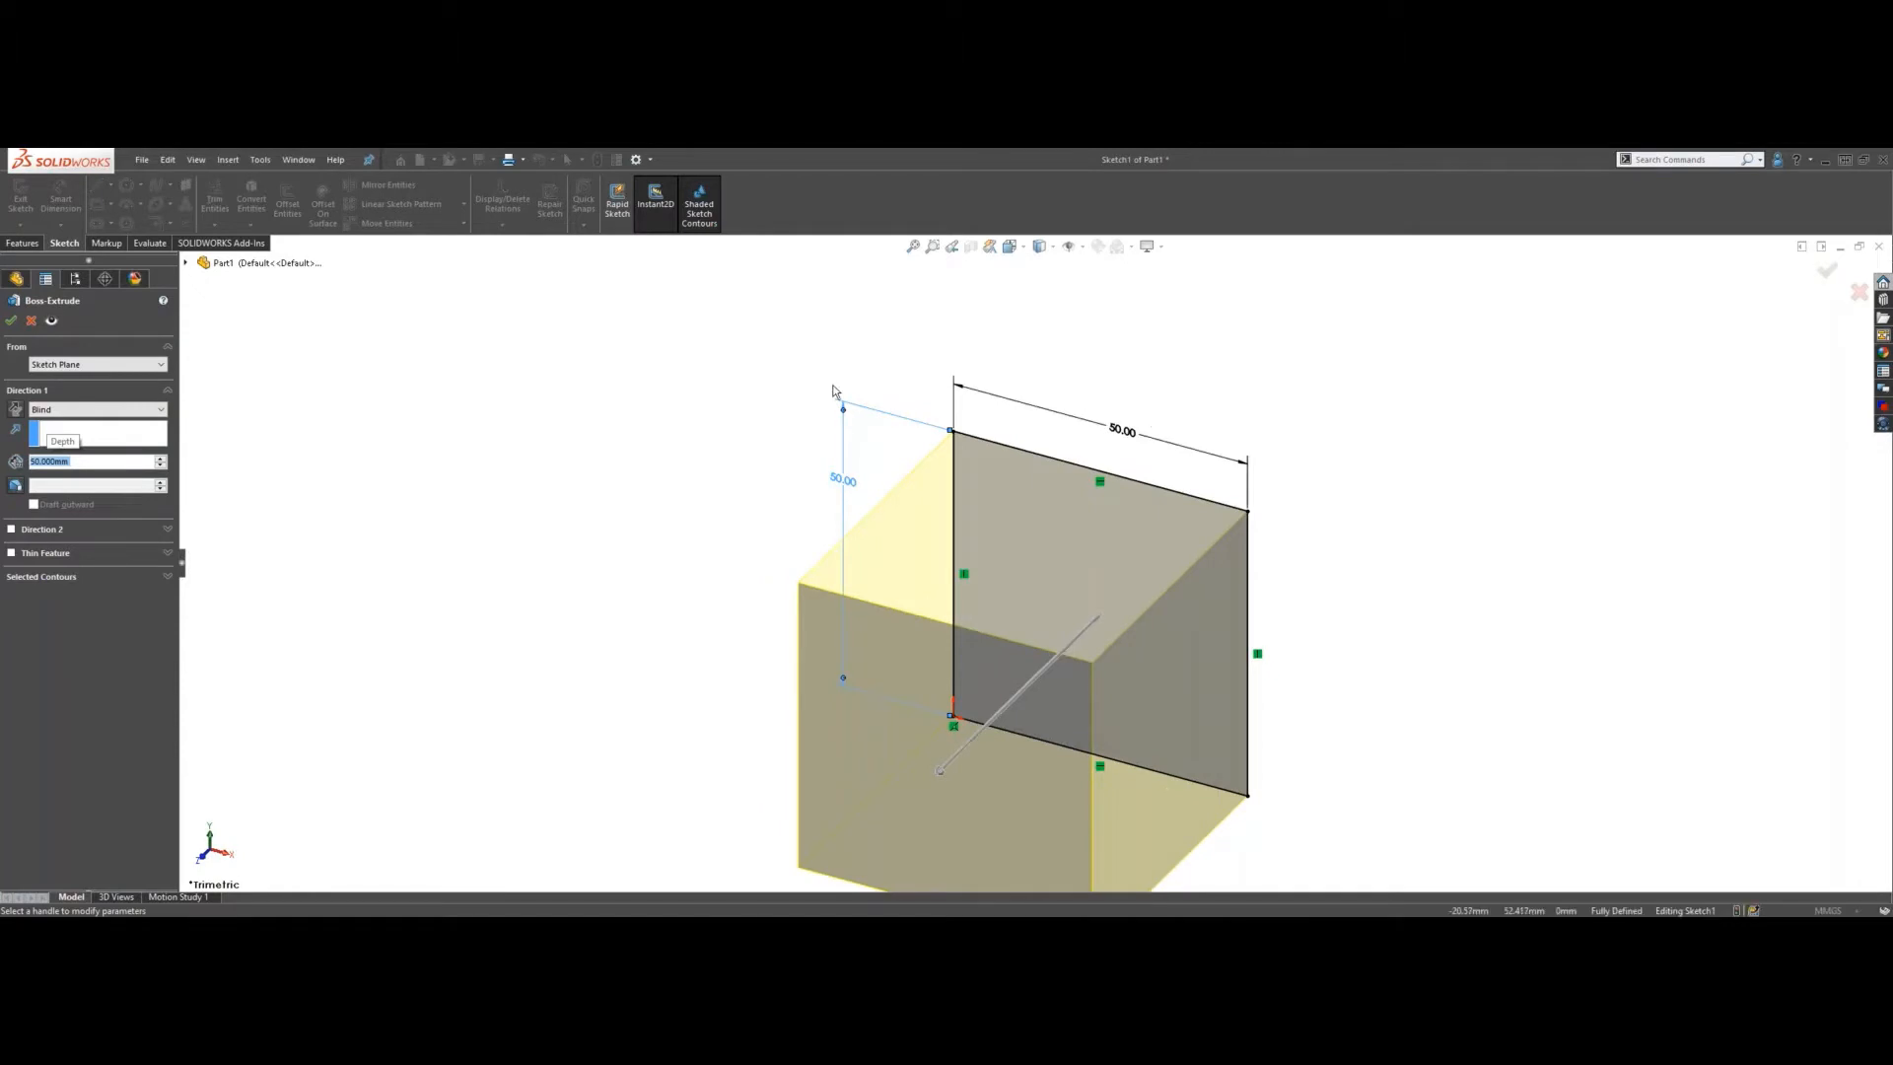
click(12, 321)
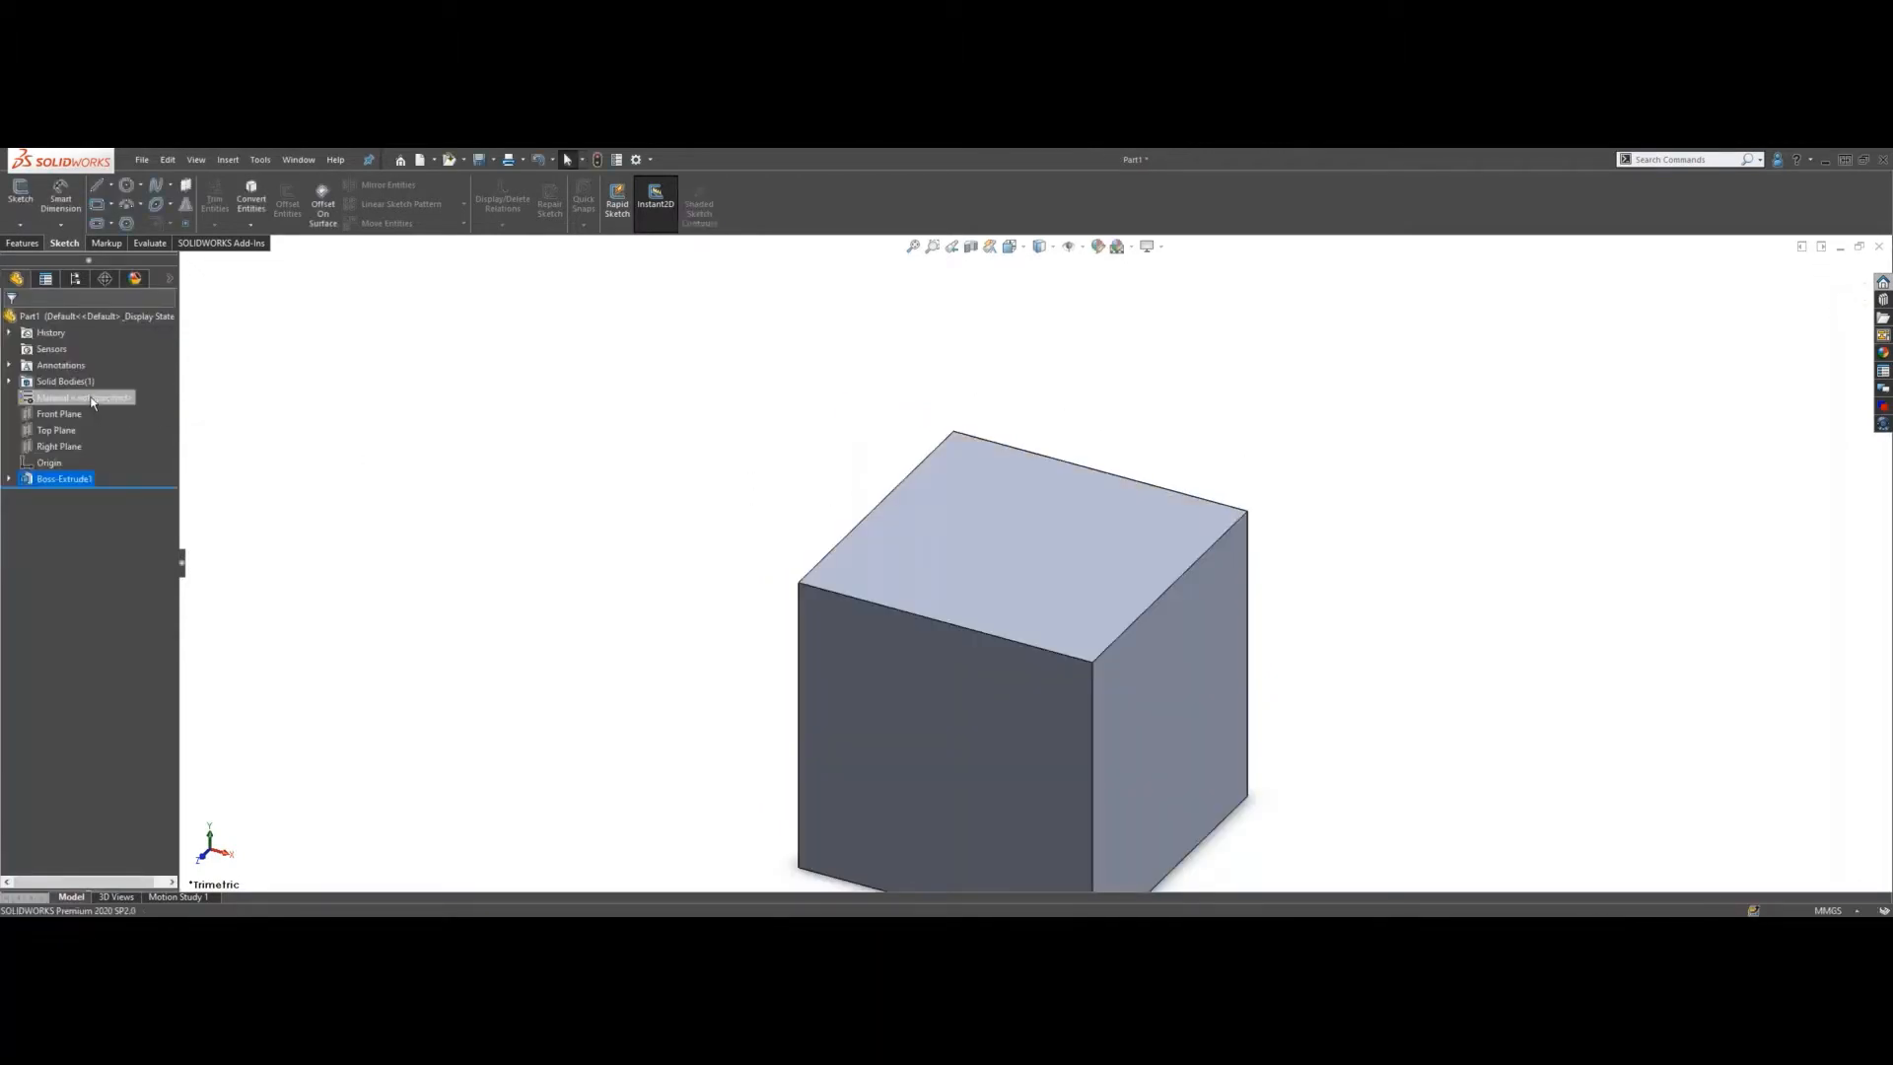
- Assign Plain Carbon Steel as the material of the part
right_click(92, 401)
click(237, 467)
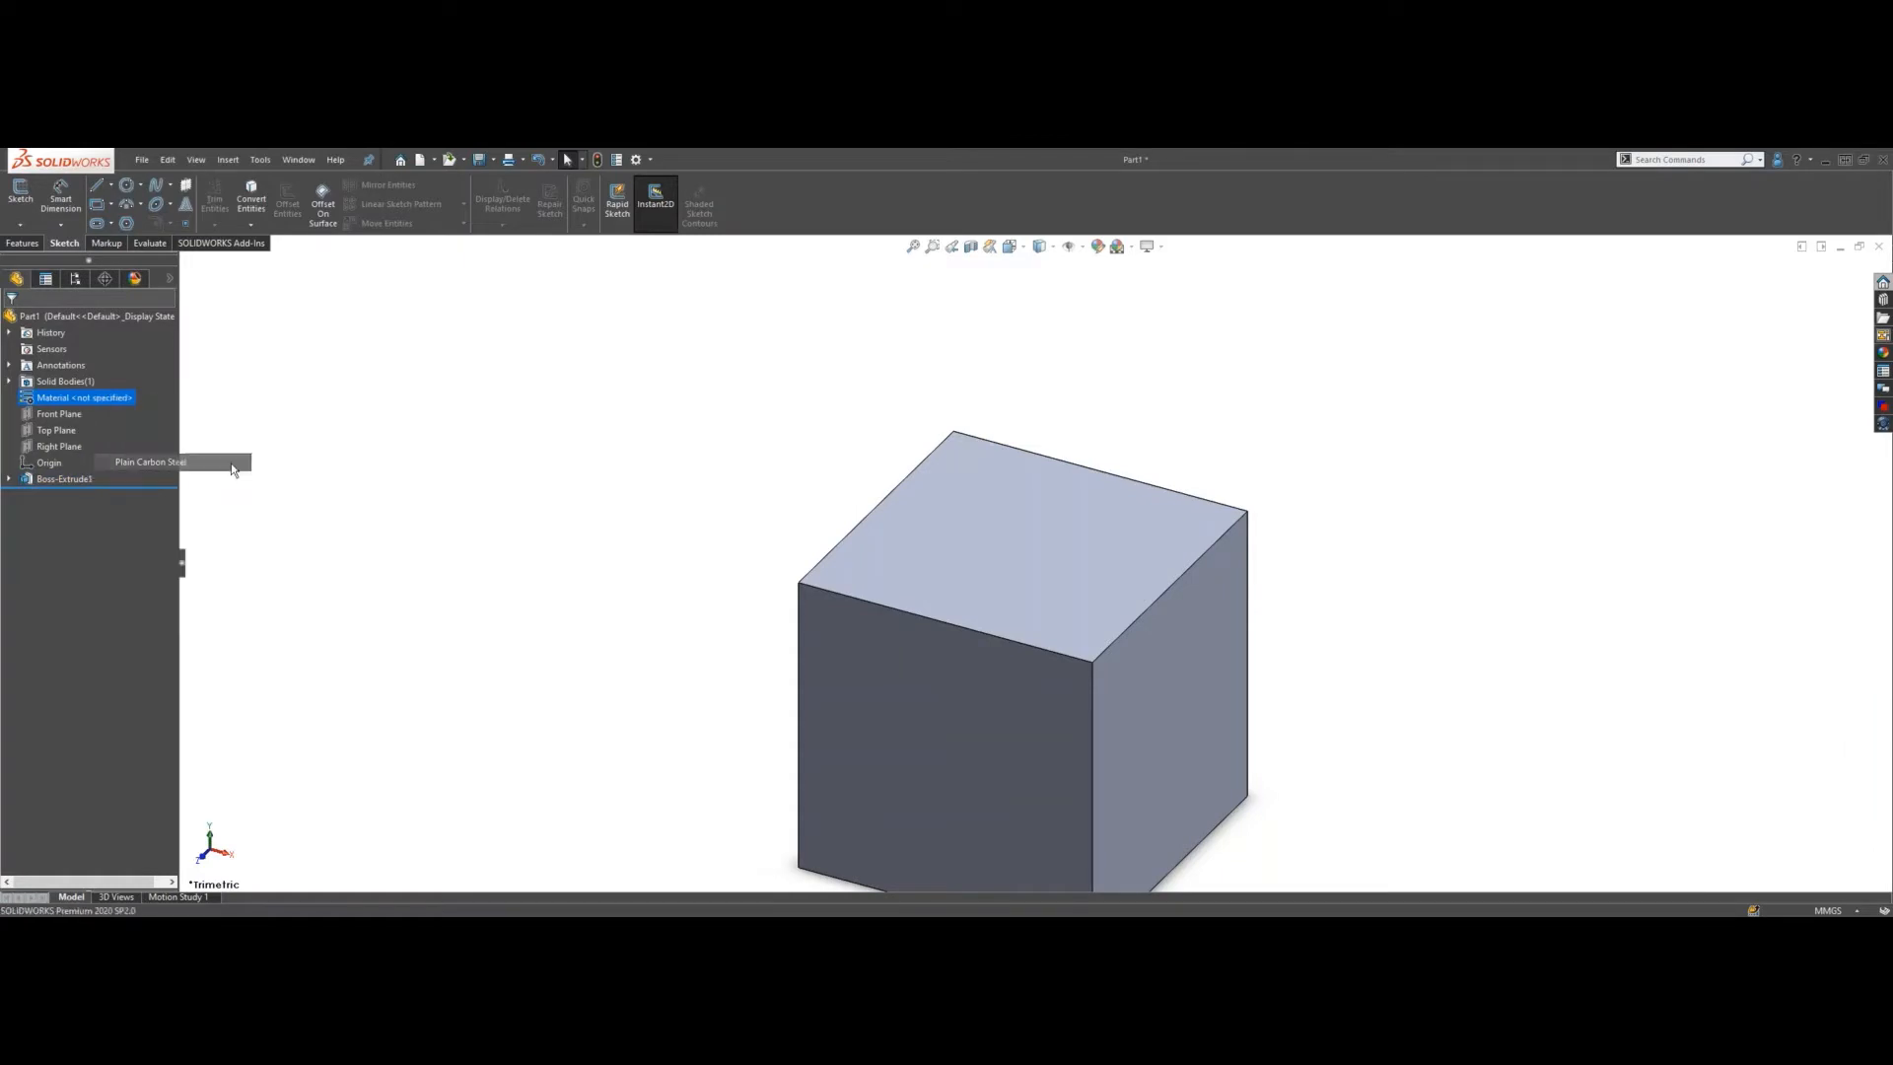
scroll(1054, 611, up, 4)
middle_drag(1255, 756, 1310, 731)
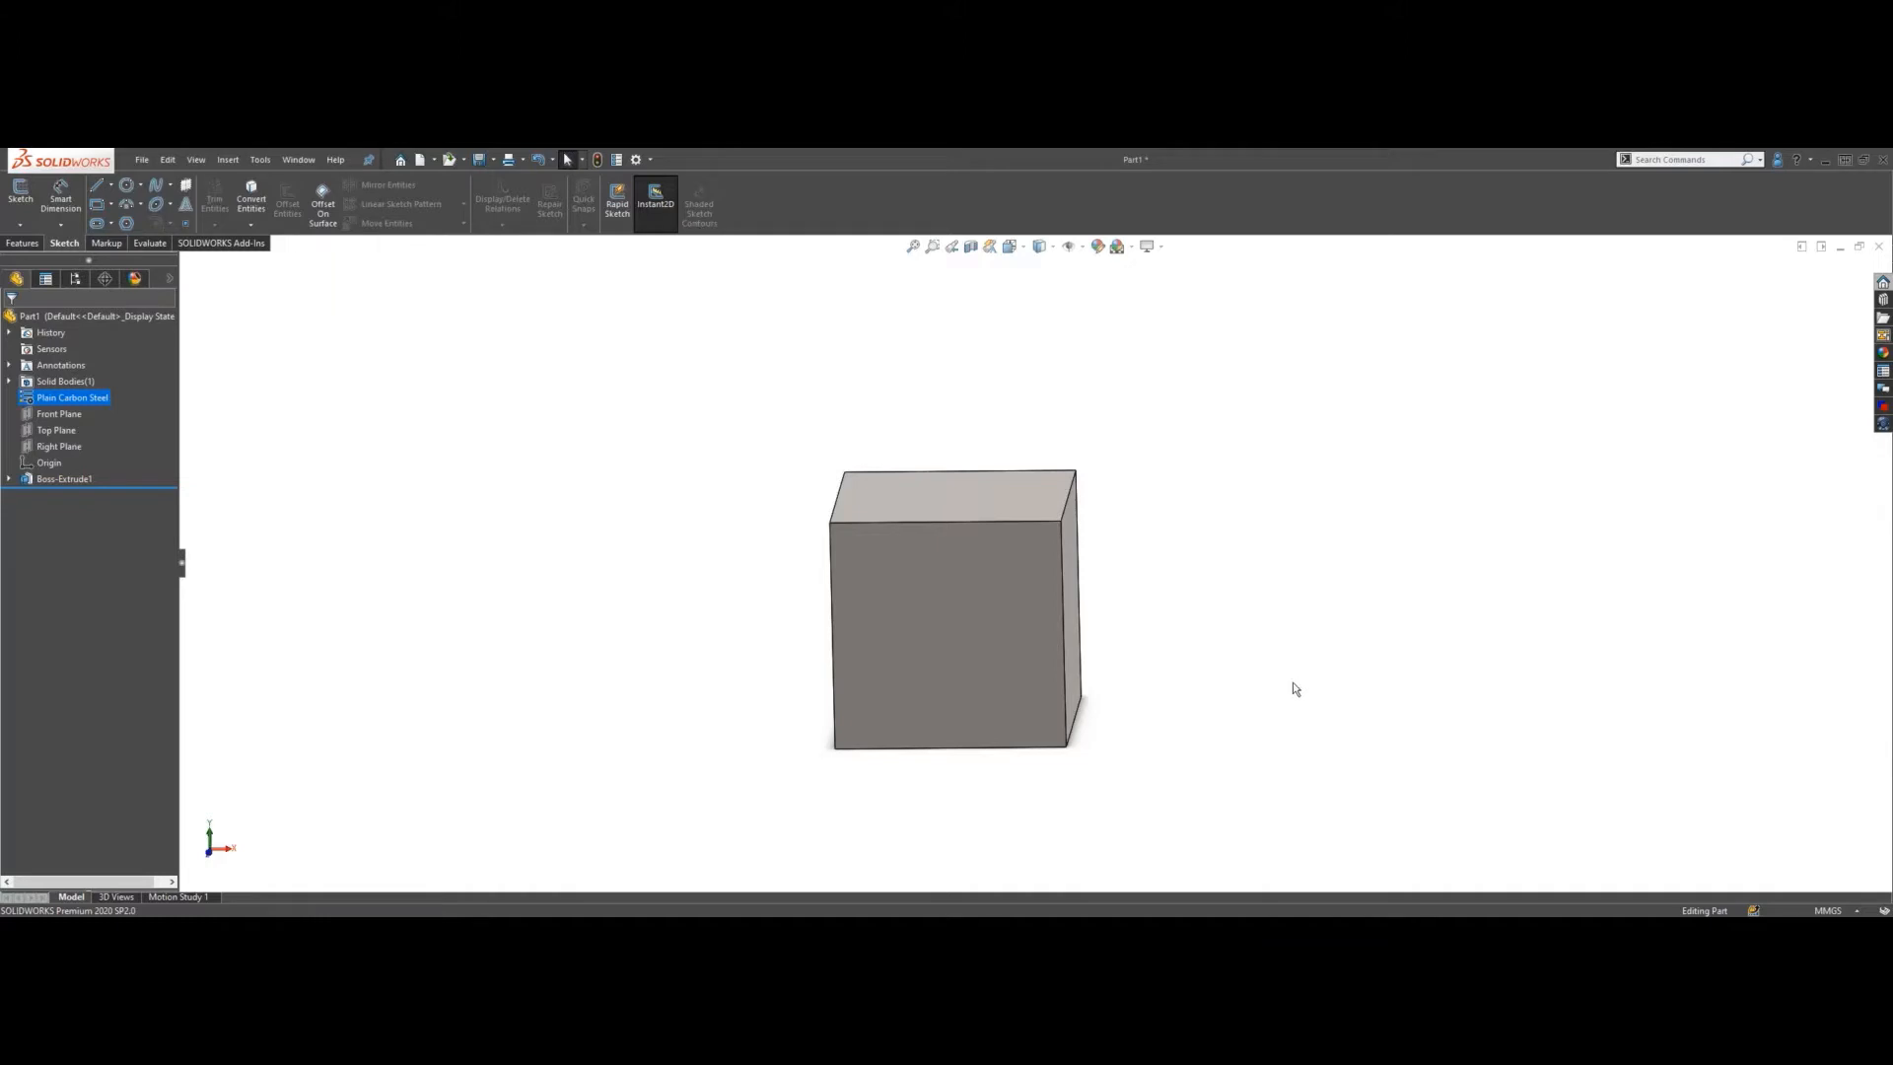
scroll(1011, 559, up, 2)
scroll(1130, 663, down, 3)
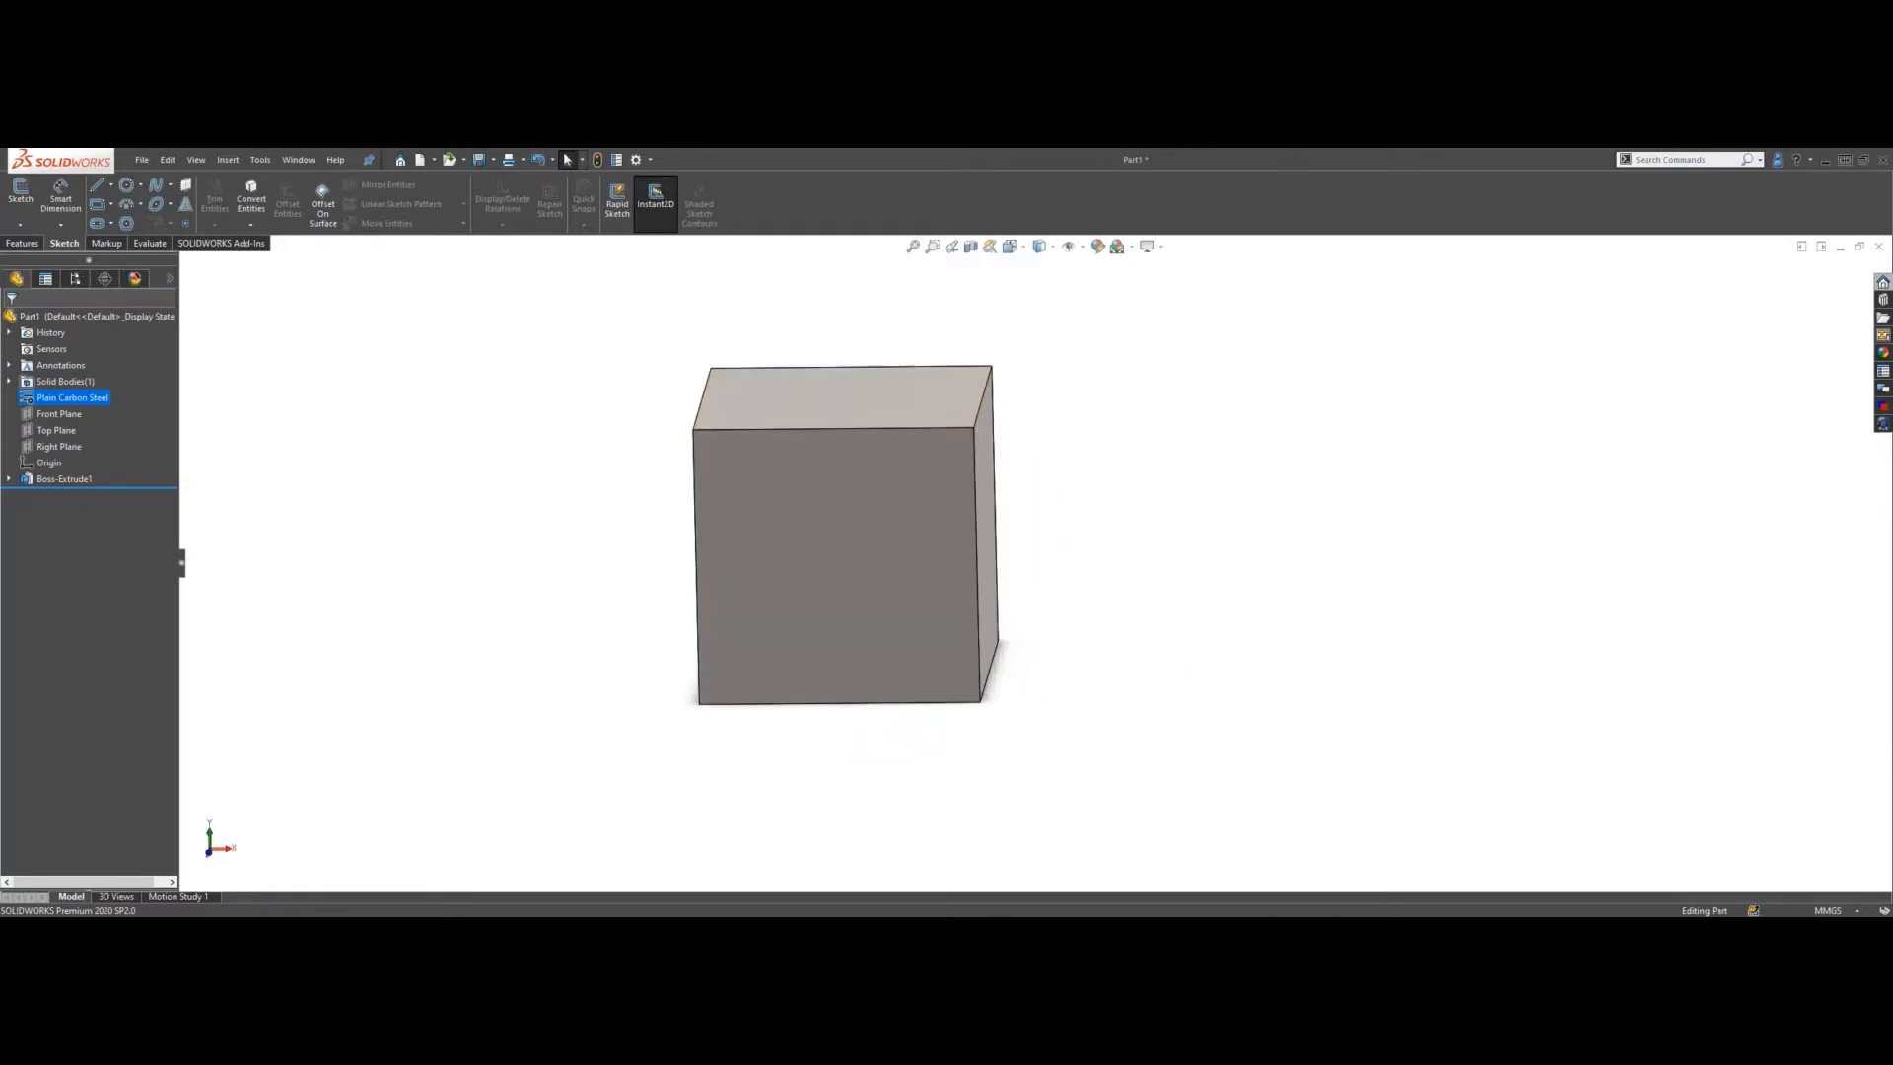
scroll(1047, 527, up, 1)
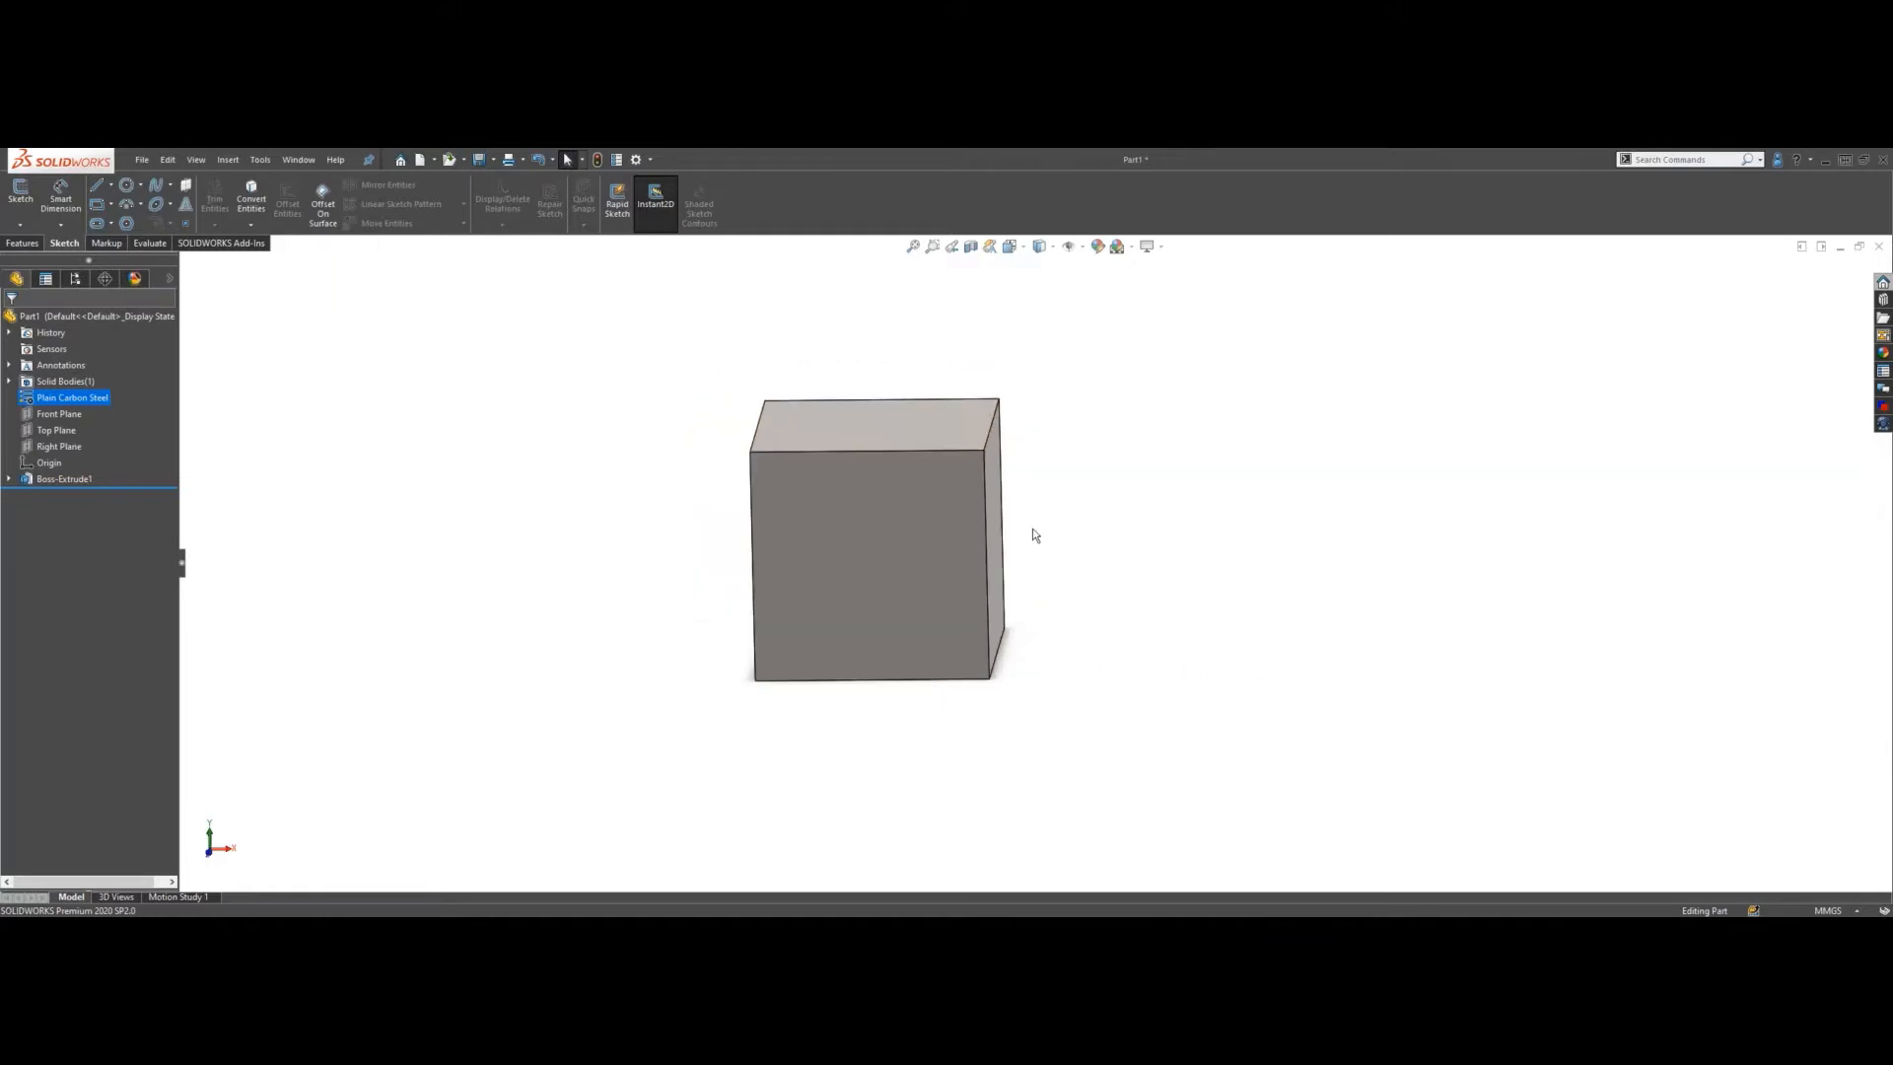
click(662, 466)
mouse_move(727, 499)
middle_down()
mouse_move(731, 460)
mouse_move(693, 494)
mouse_move(756, 469)
mouse_move(819, 394)
mouse_move(705, 483)
middle_up()
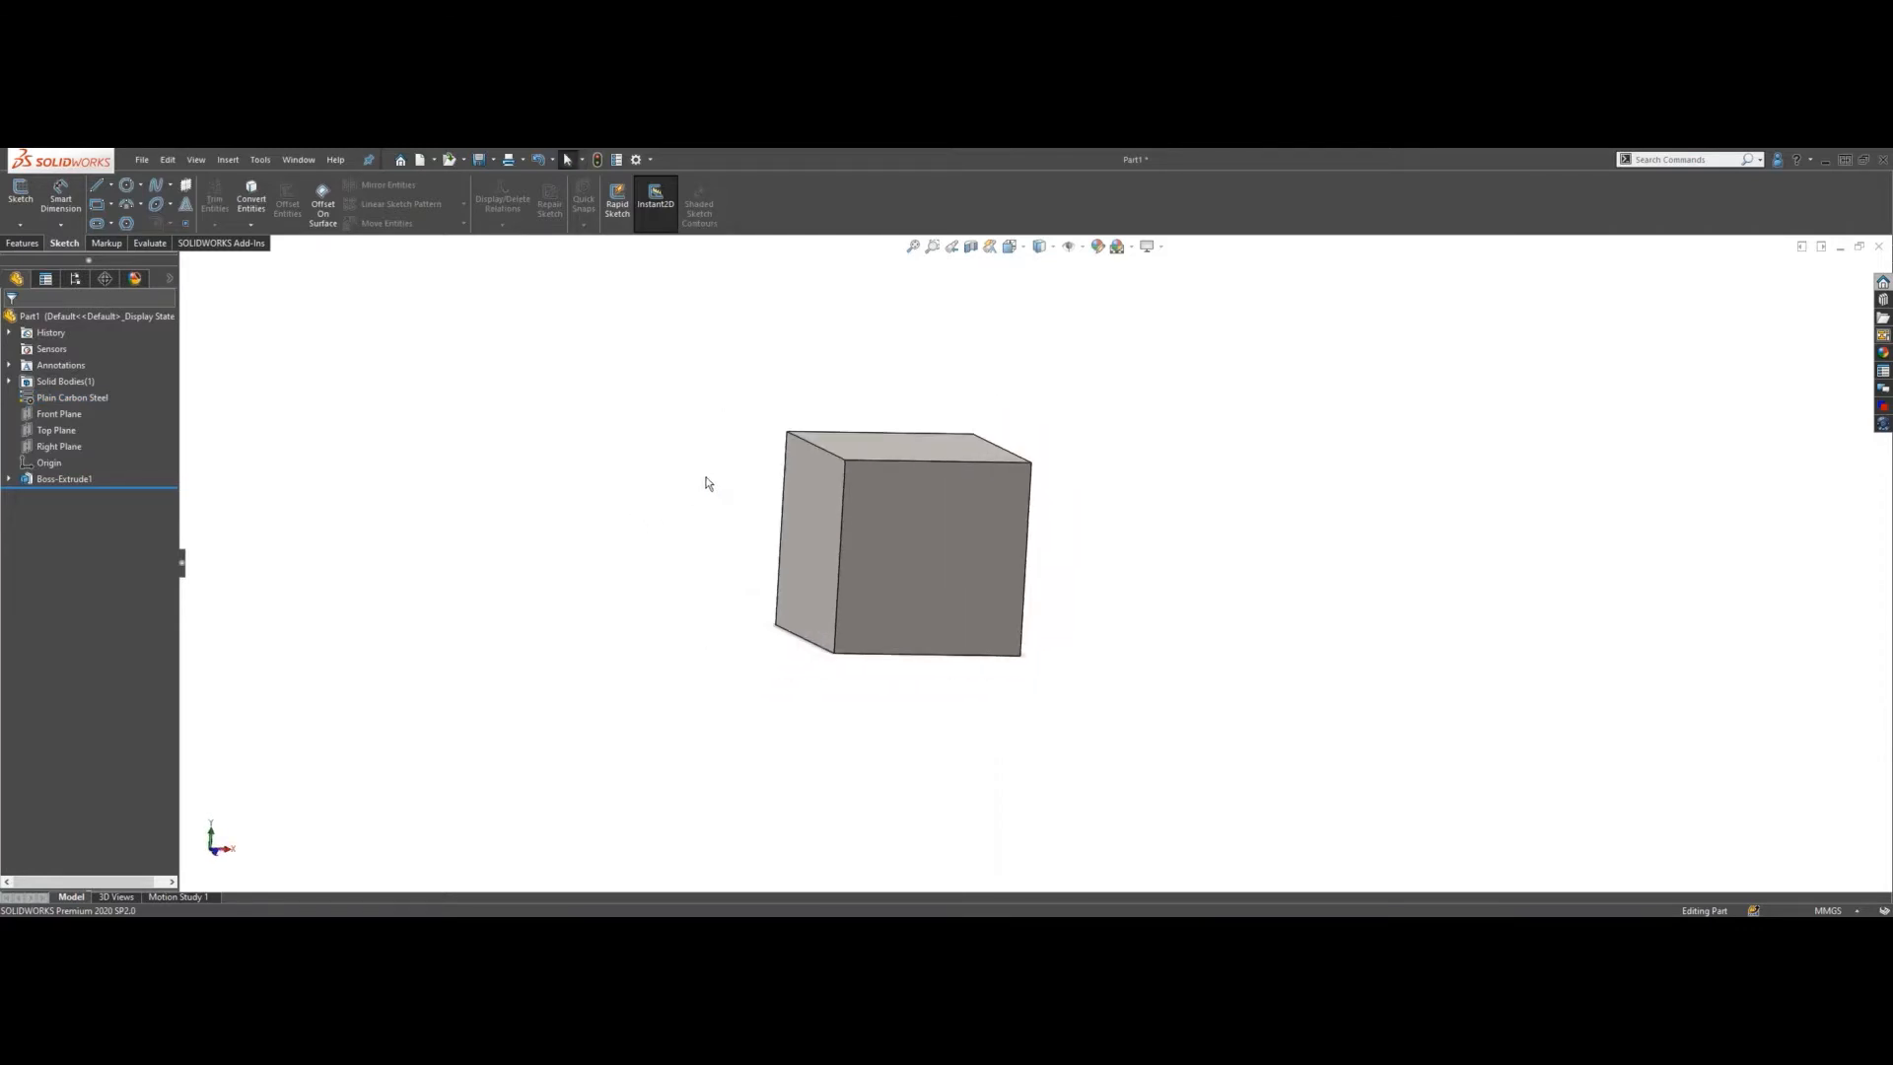
- Bring up the evaluation commands and try showing the Surfaces command set, then hide it again
click(150, 243)
right_click(164, 253)
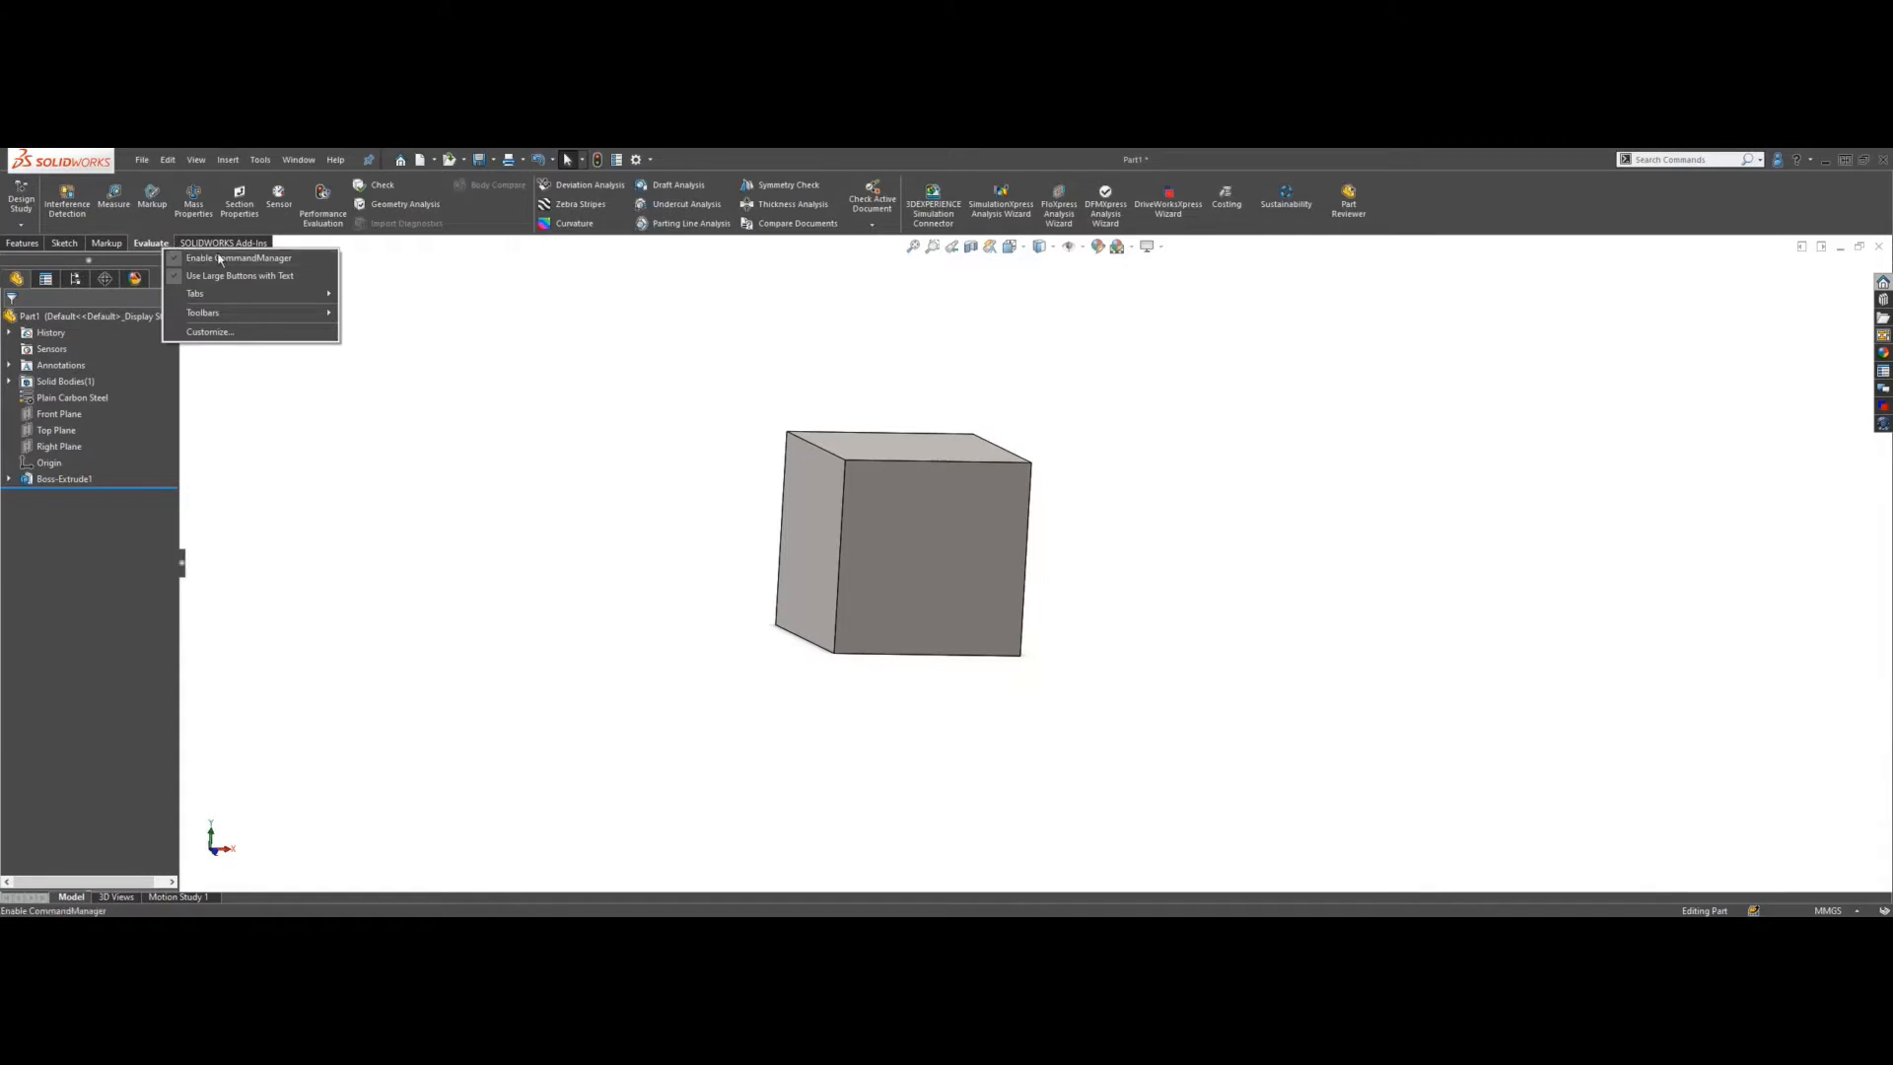
mouse_move(239, 293)
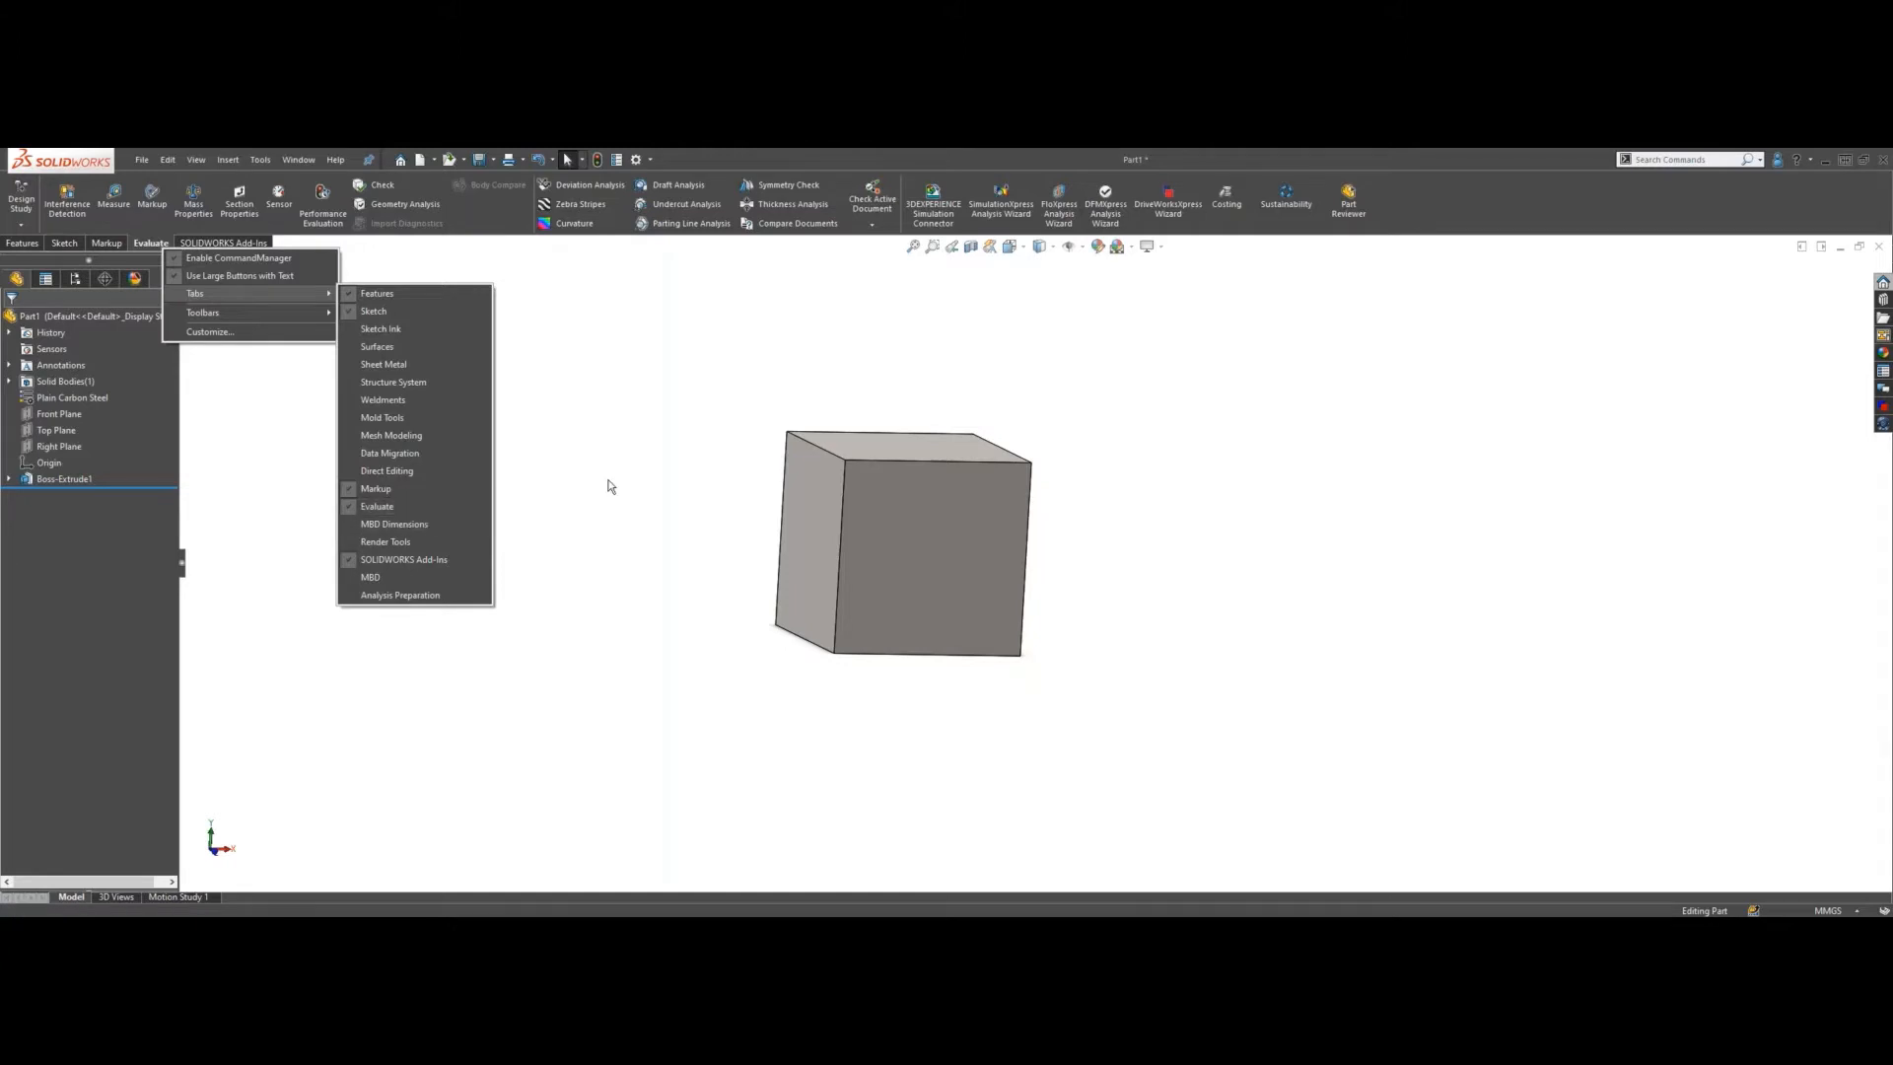
click(434, 347)
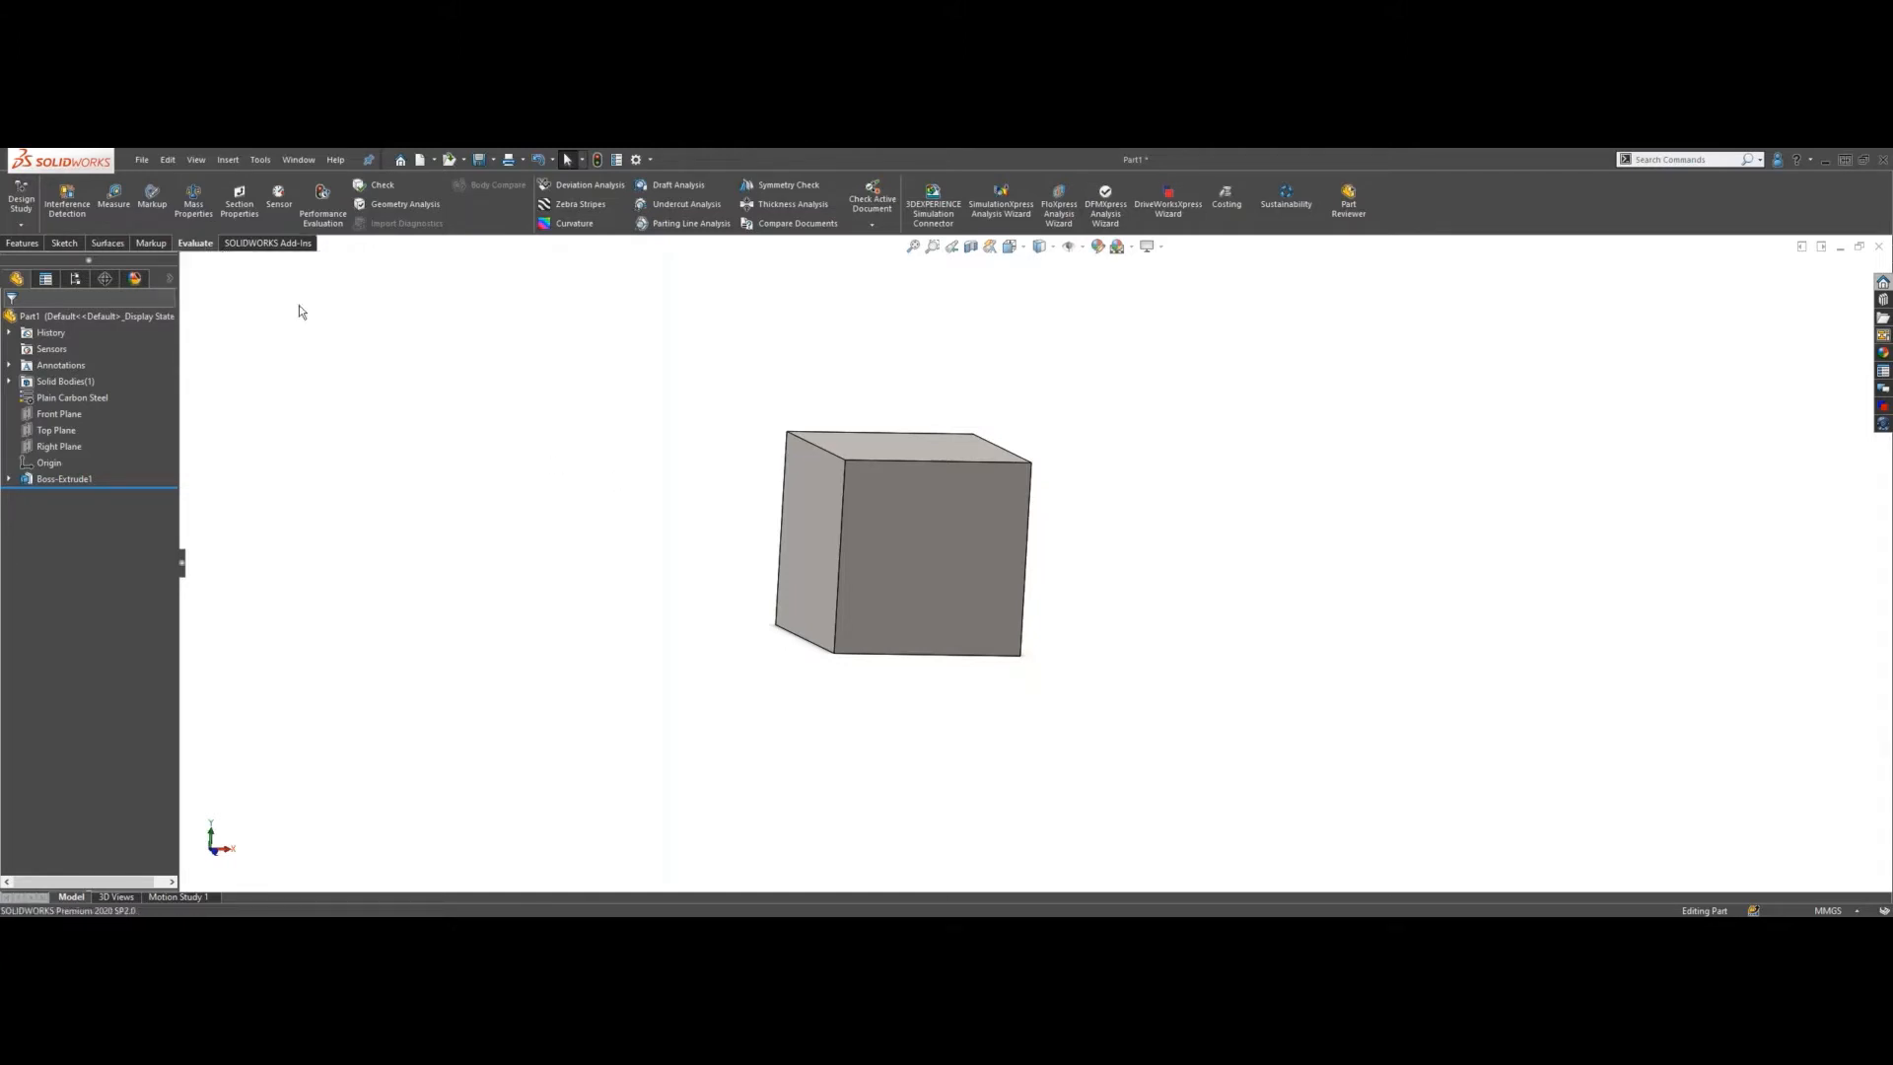
right_click(200, 251)
mouse_move(345, 291)
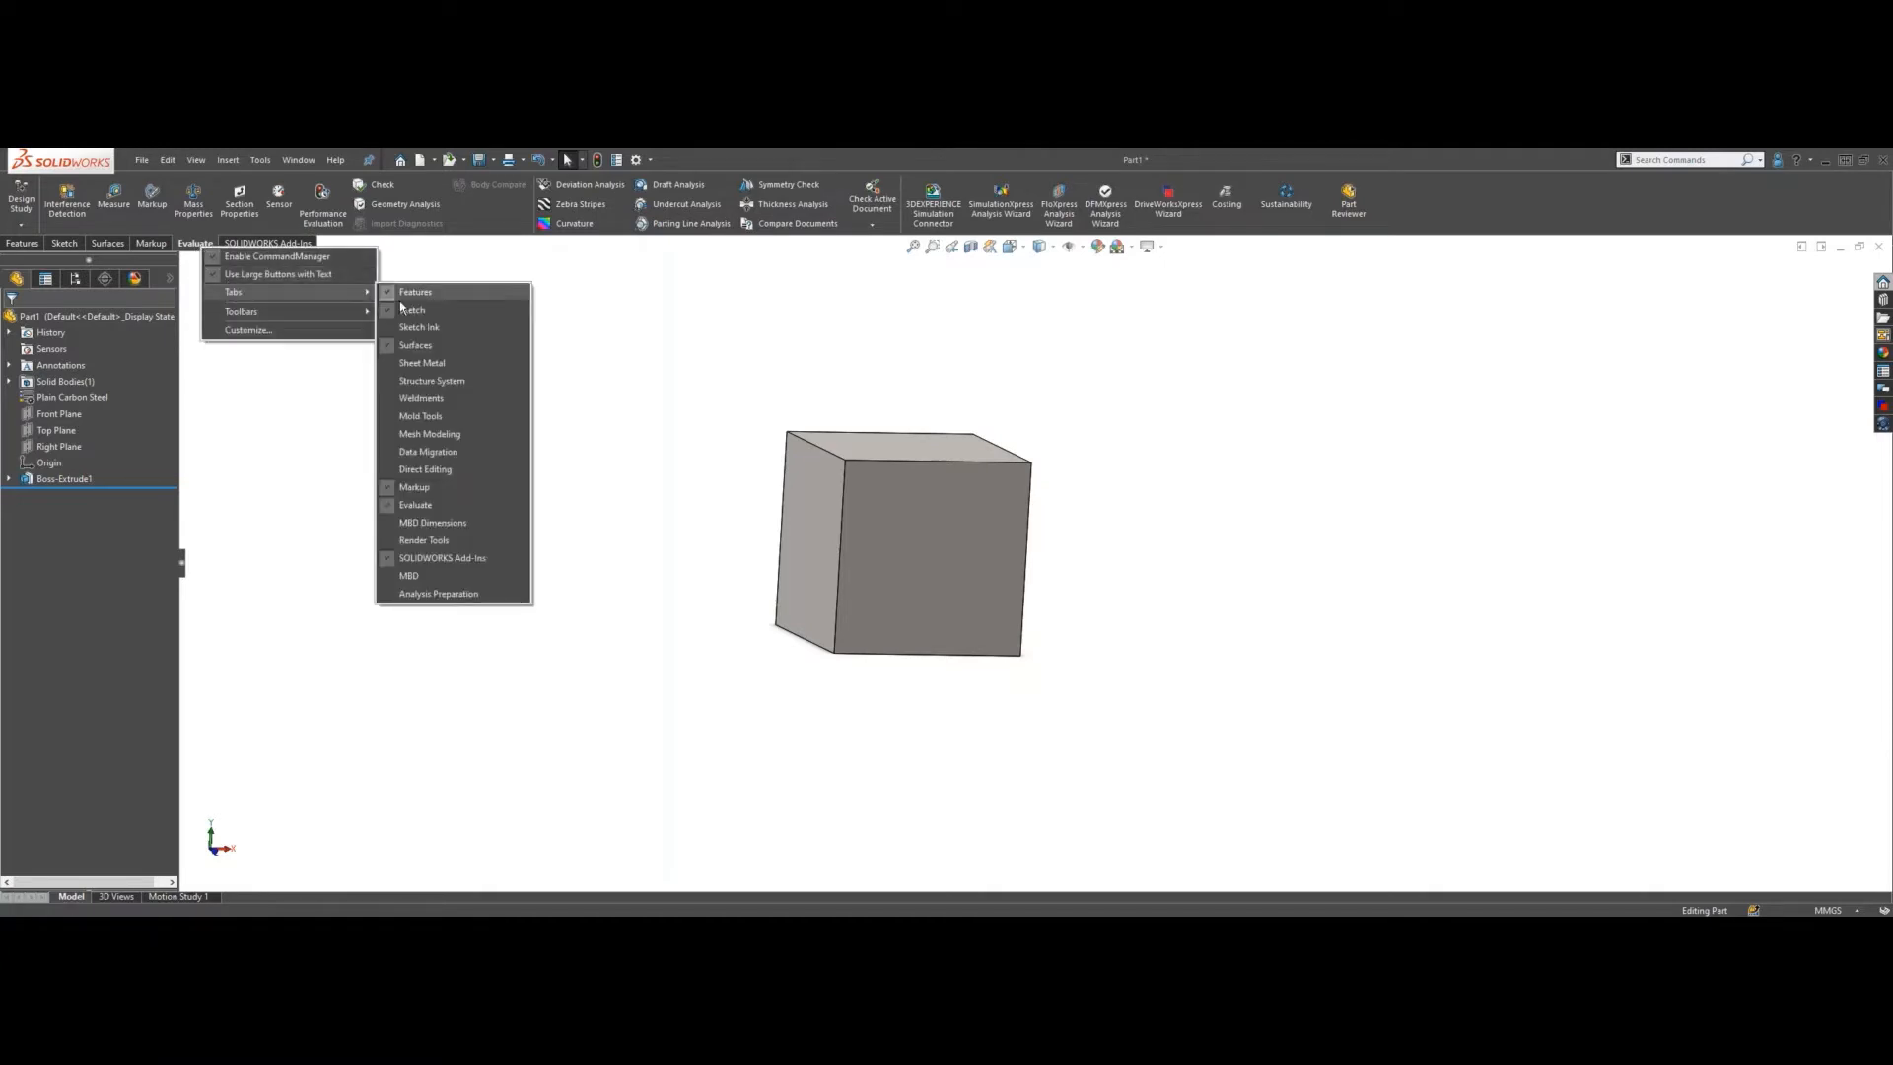
click(435, 347)
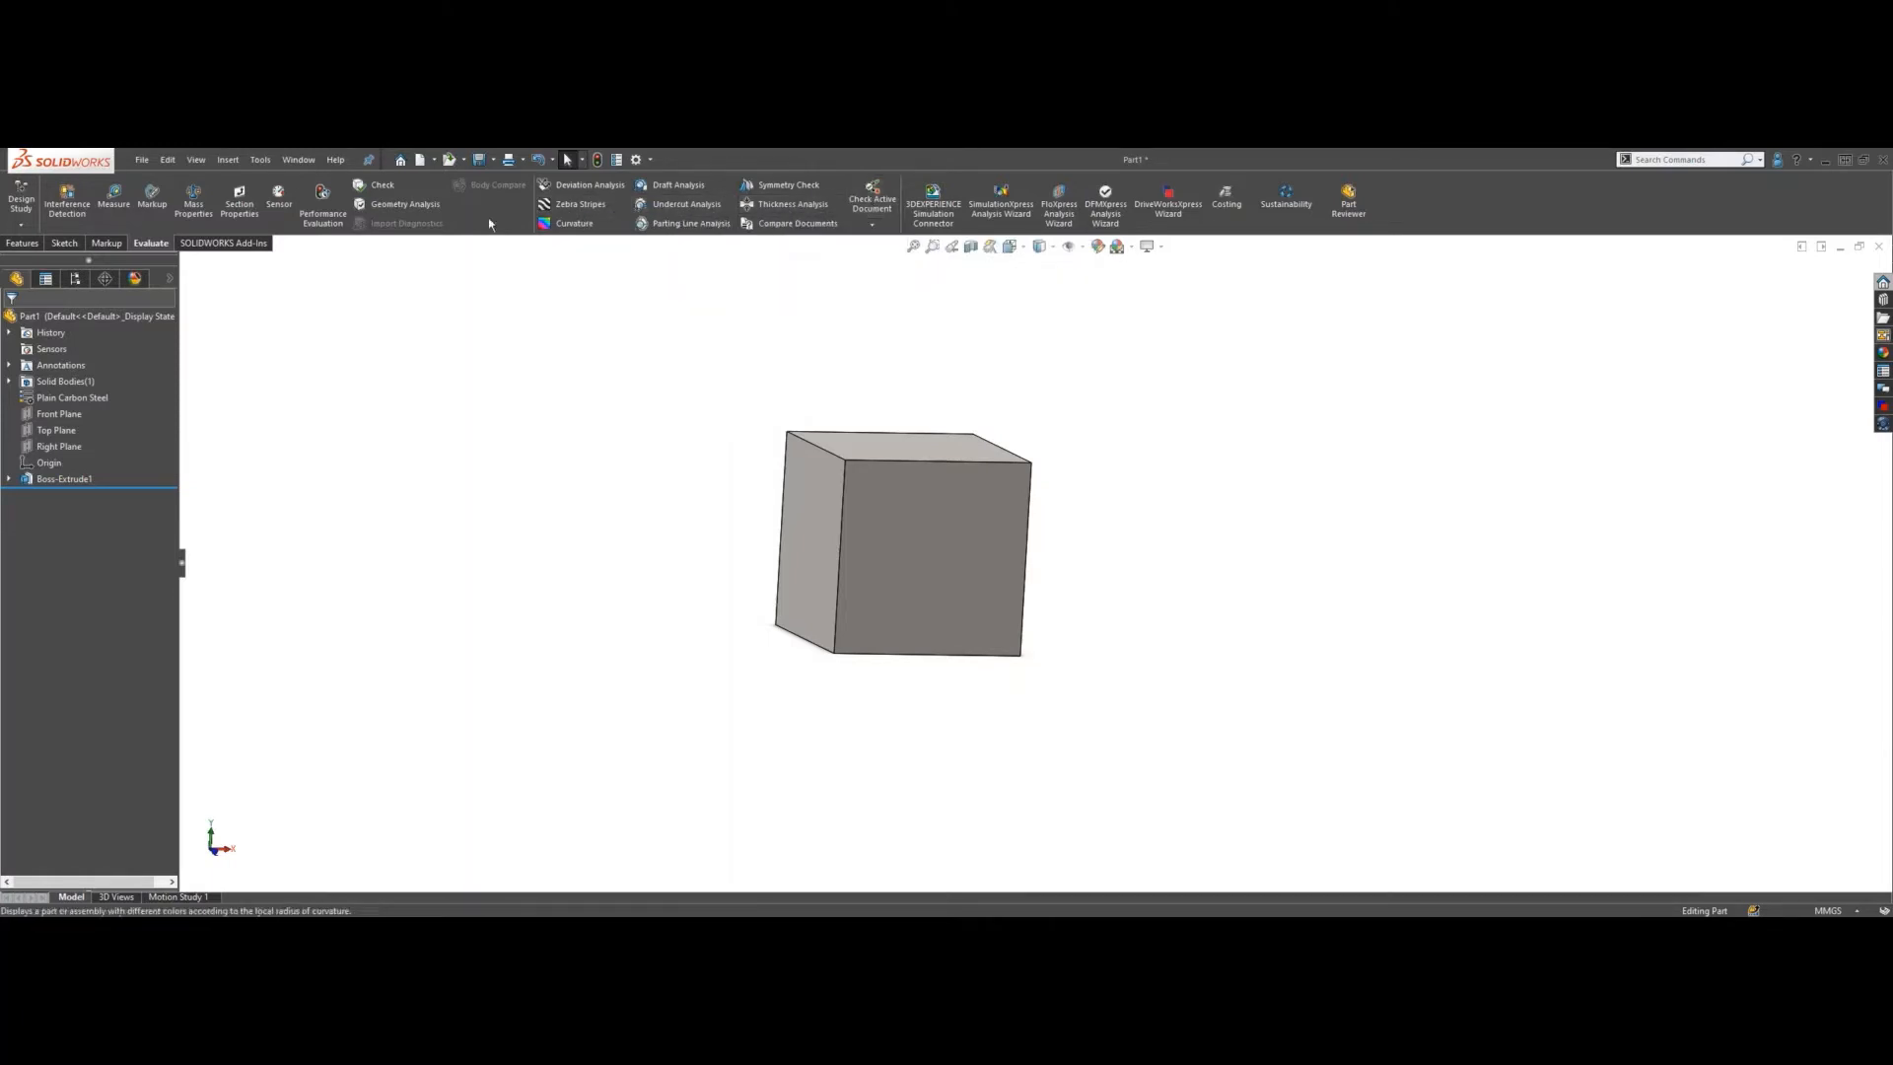
- Examine the cube's mass properties, including its density, mass, volume and centre of mass, and close the report
middle_drag(765, 553, 731, 541)
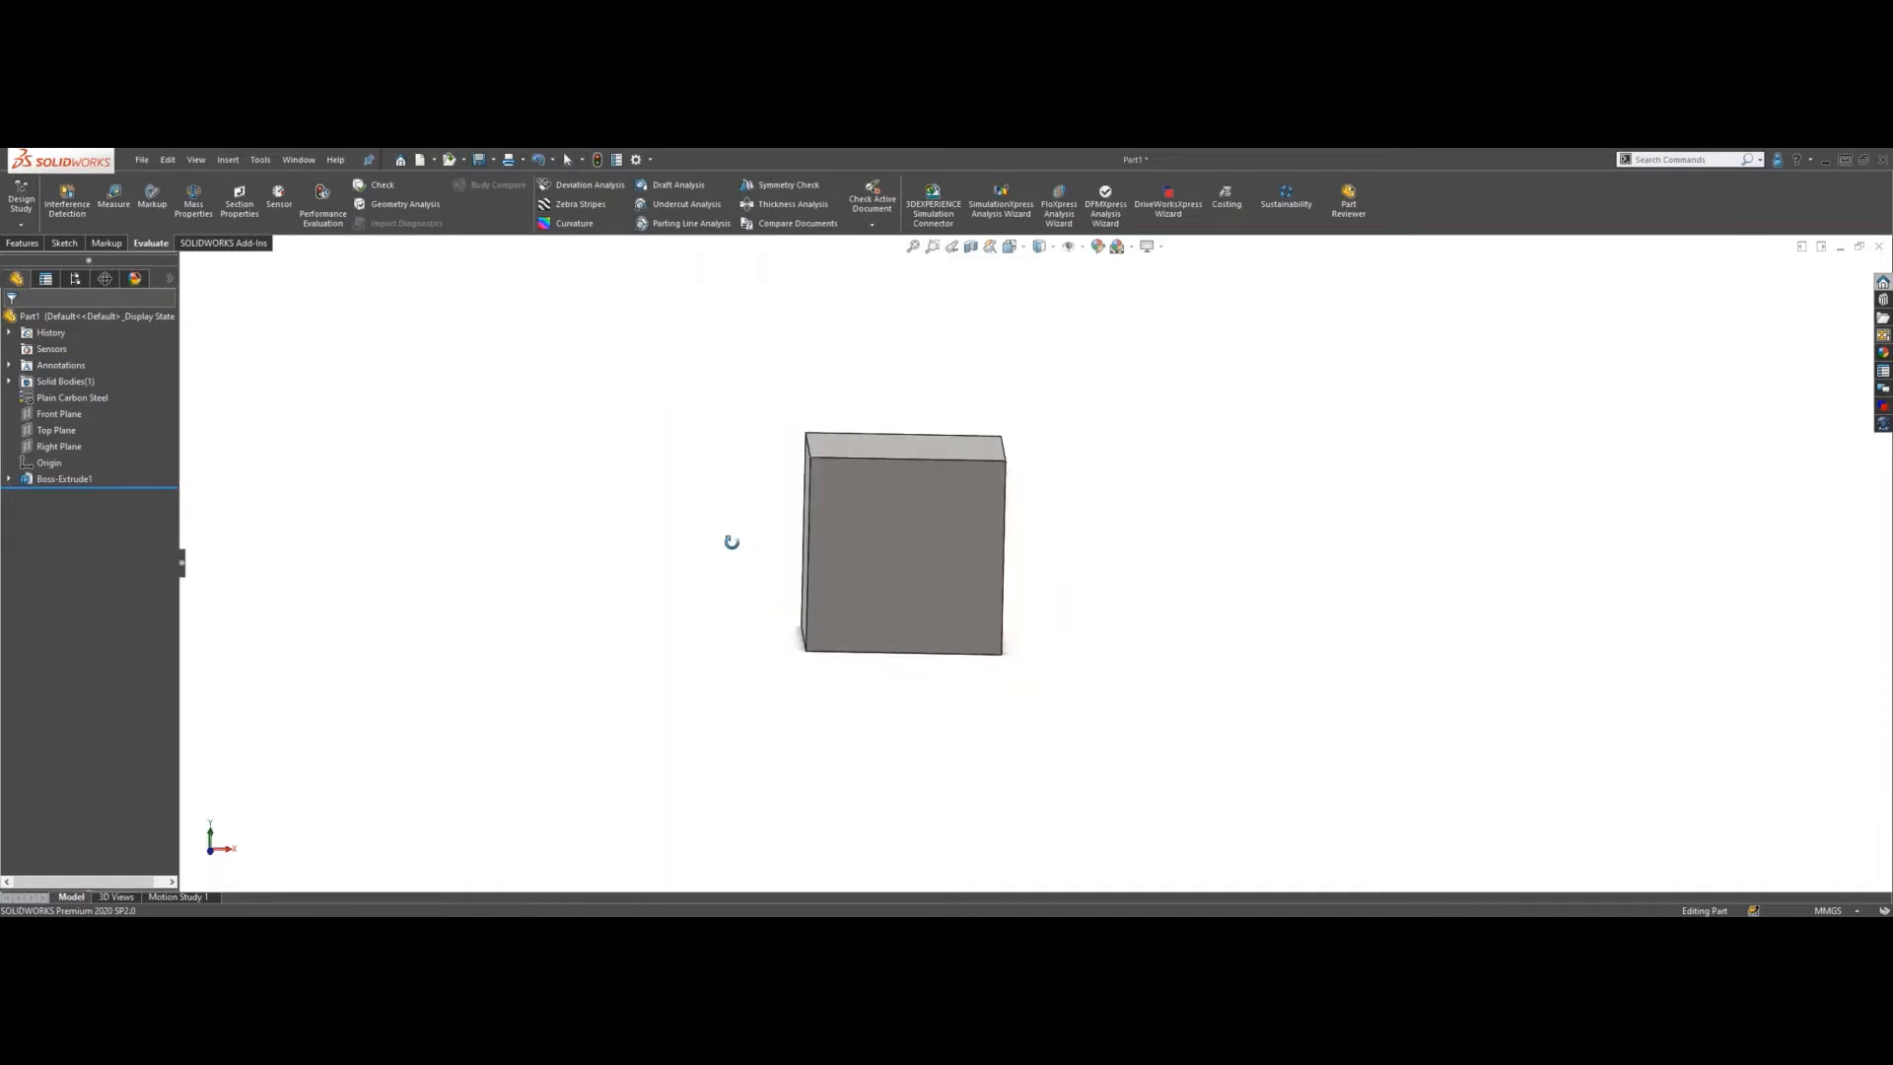
scroll(730, 541, up, 1)
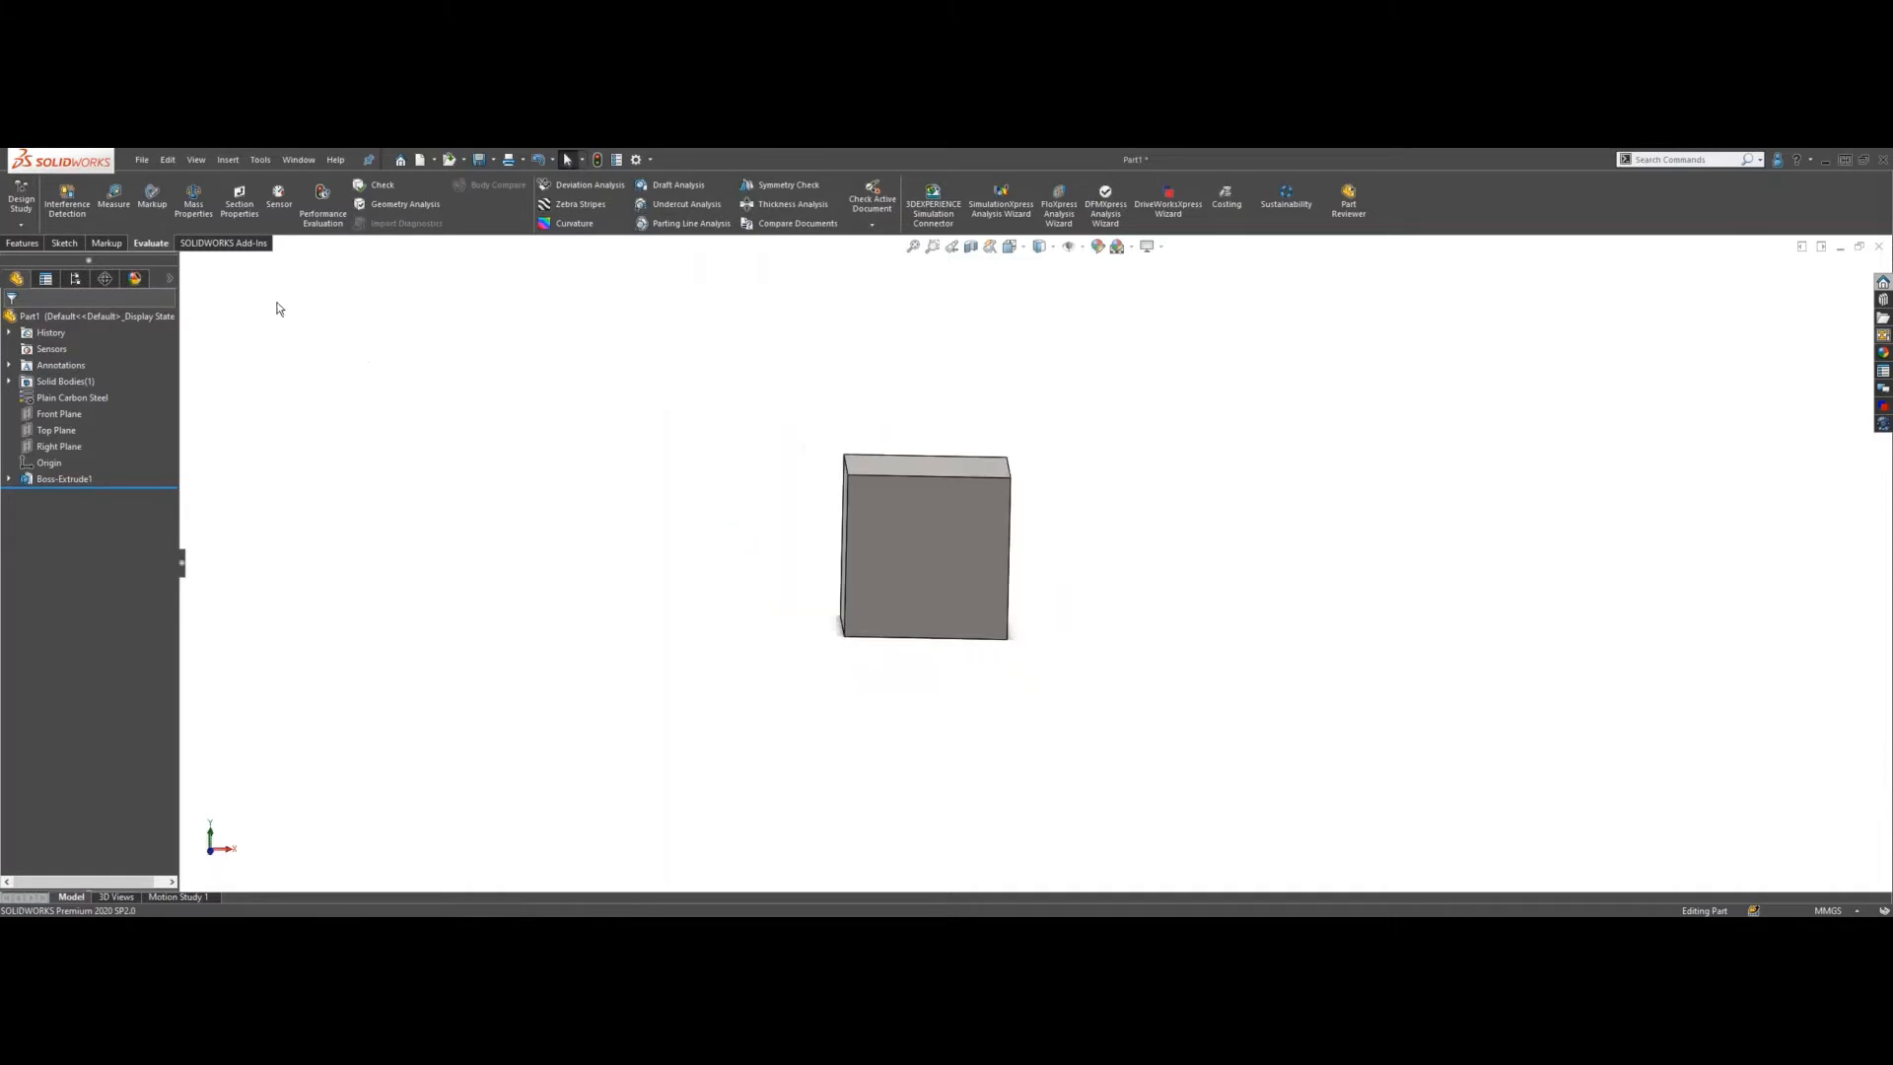
click(202, 215)
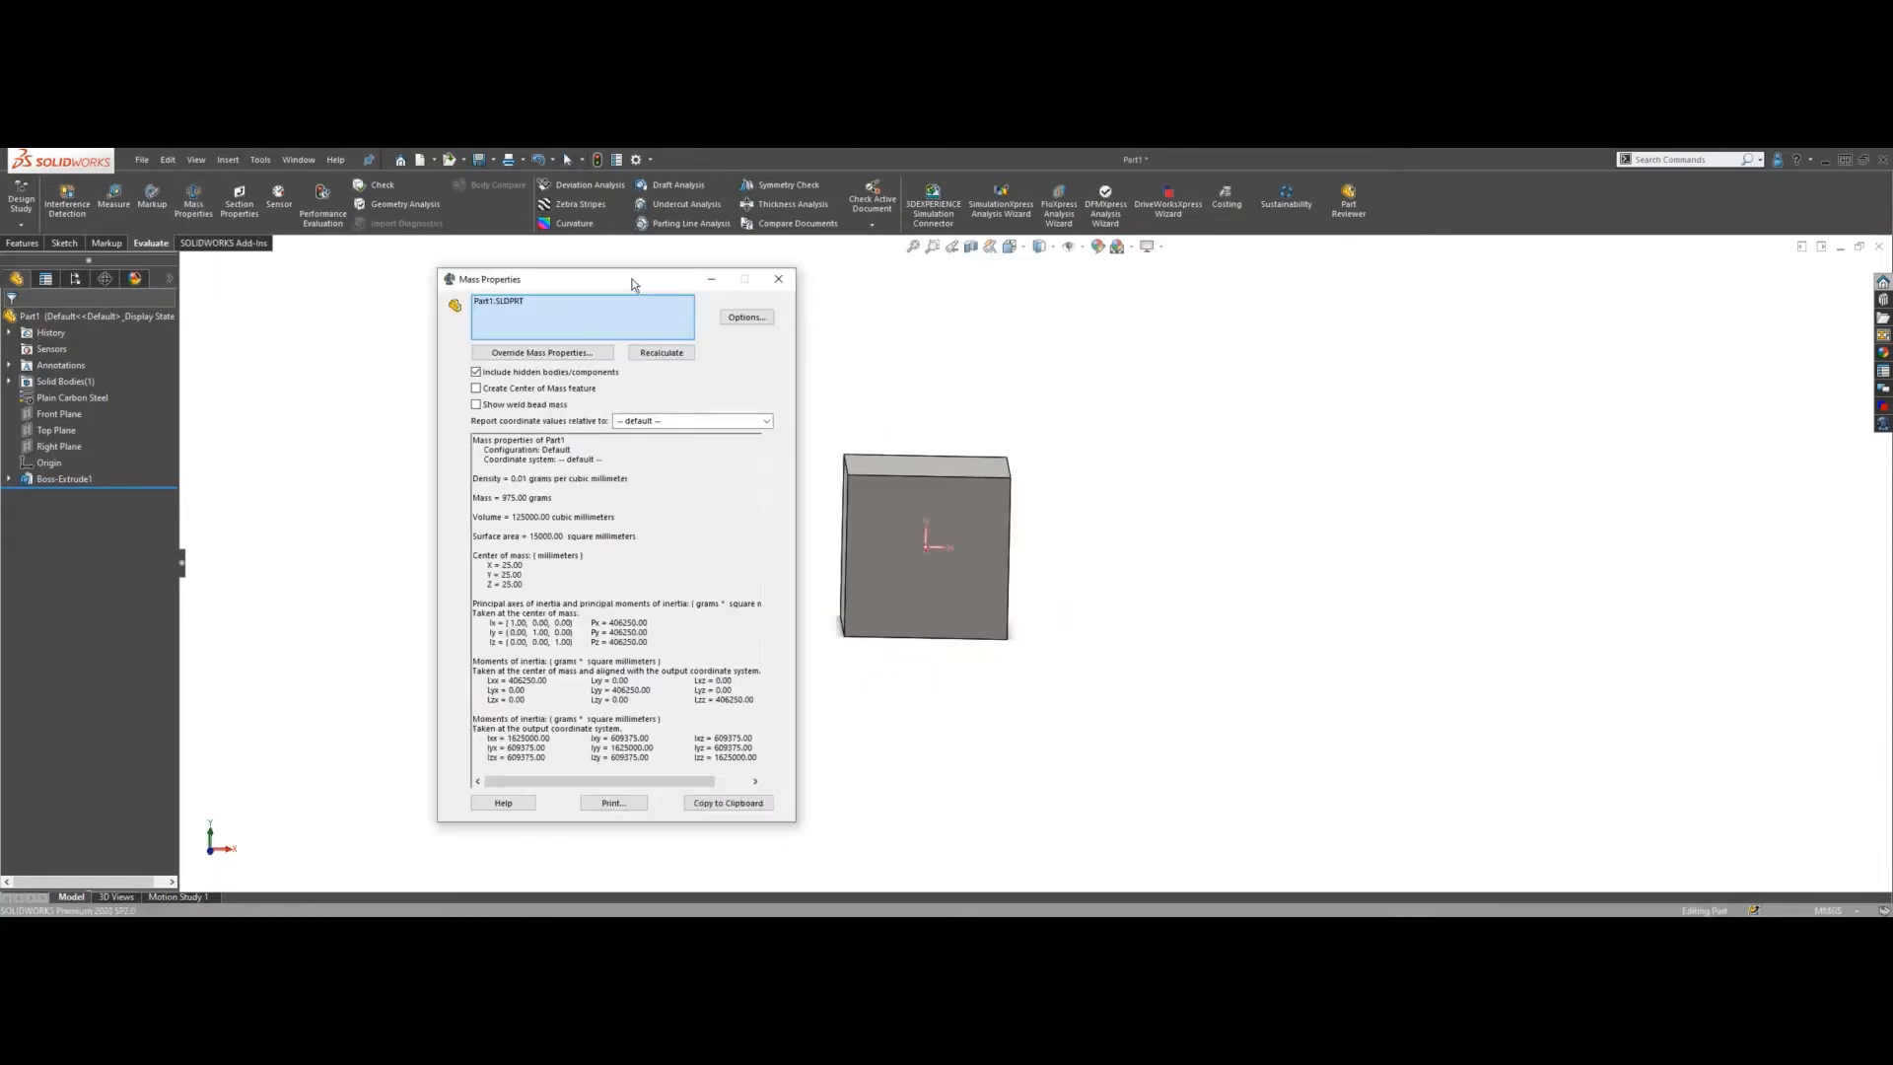
drag(635, 285, 536, 273)
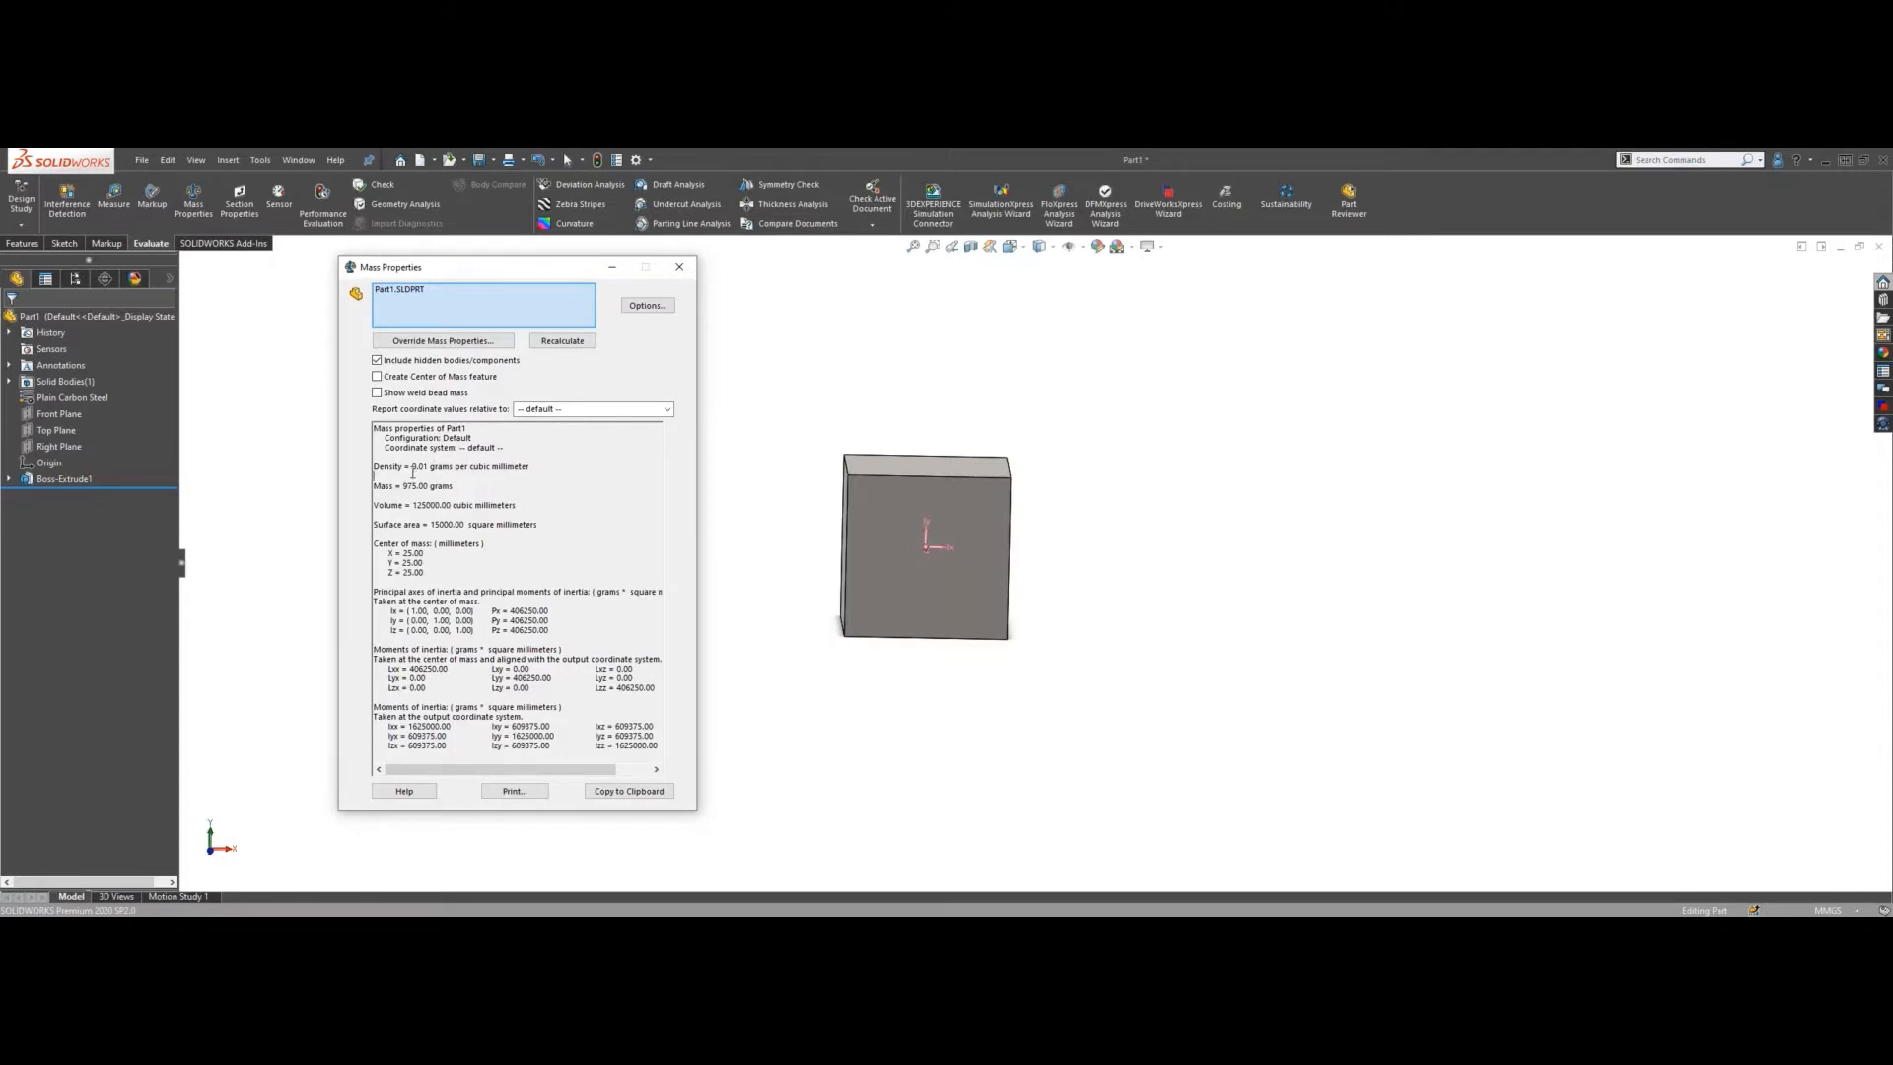
drag(385, 487, 444, 506)
drag(425, 572, 395, 552)
click(391, 562)
drag(395, 485, 460, 486)
click(687, 267)
scroll(989, 566, up, 2)
middle_drag(1115, 553, 1017, 557)
scroll(996, 629, down, 2)
scroll(1020, 554, up, 1)
scroll(1080, 476, down, 1)
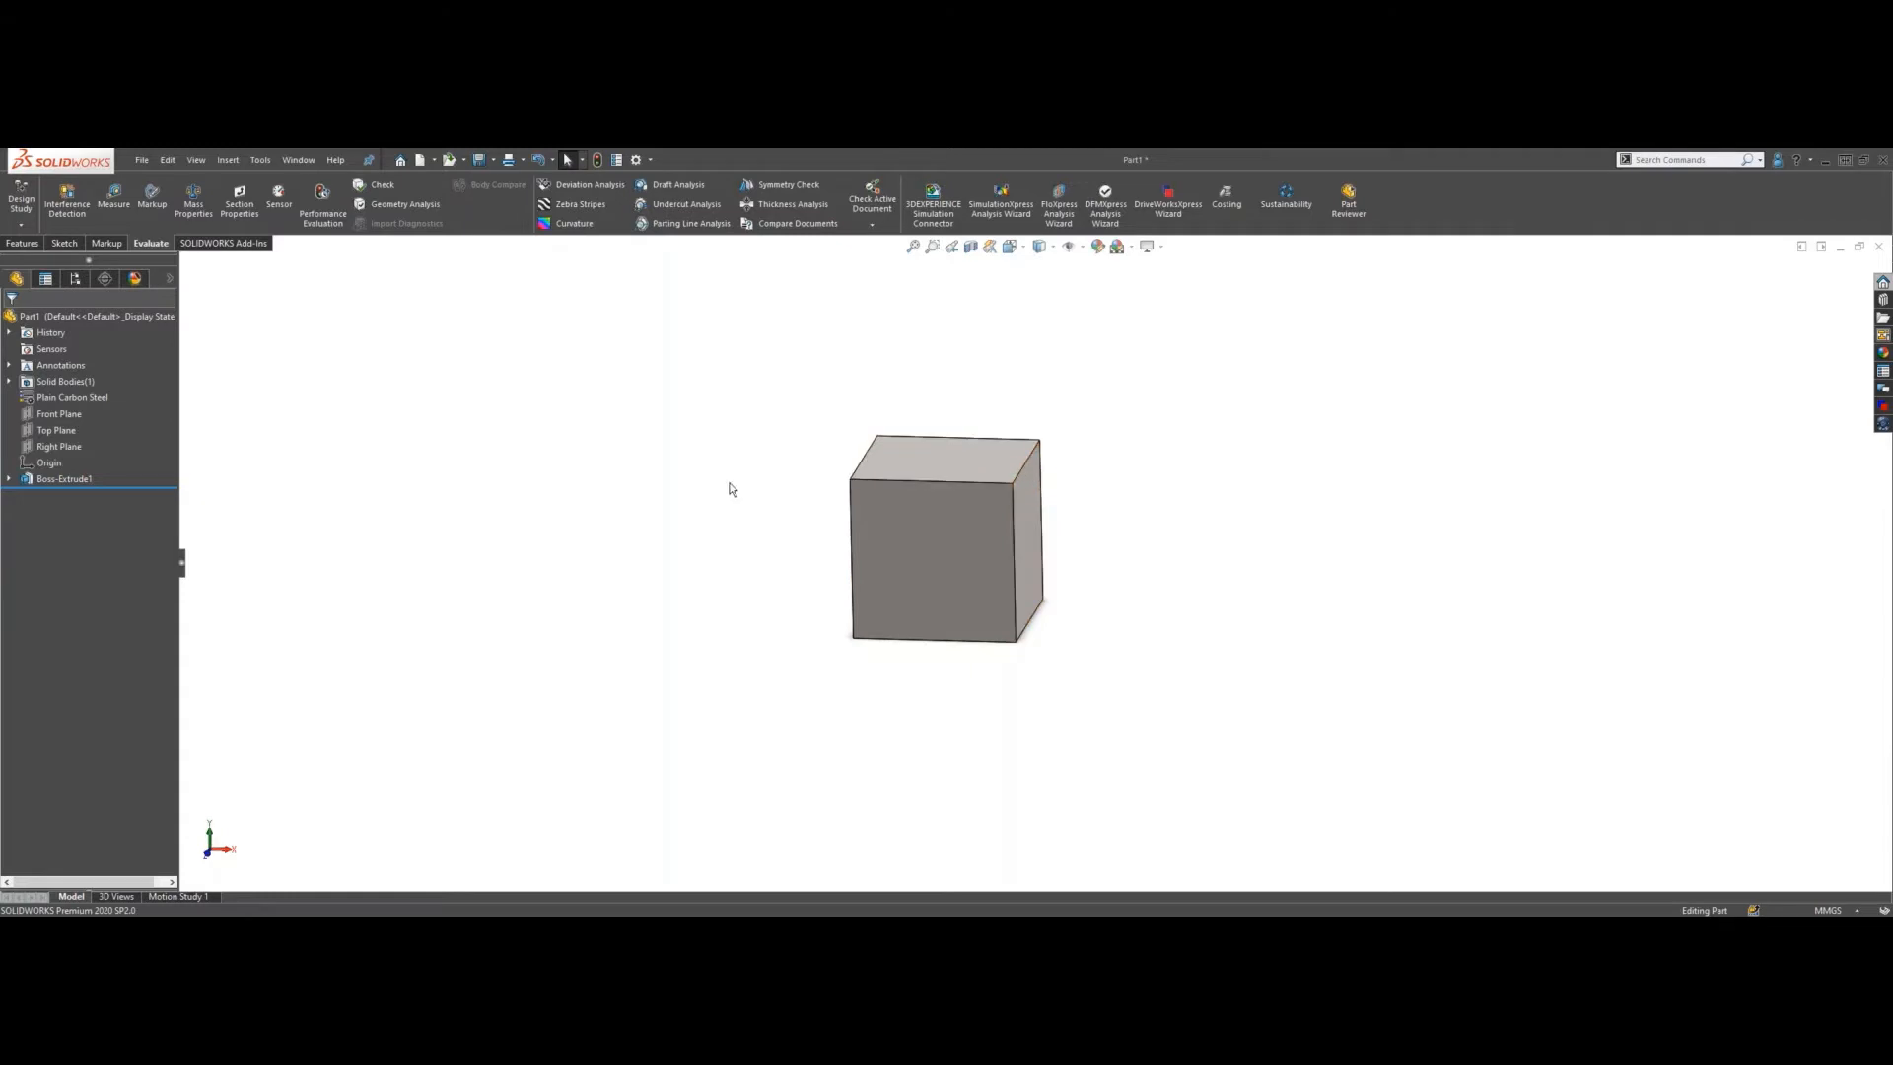
middle_drag(729, 483, 743, 475)
scroll(742, 475, up, 1)
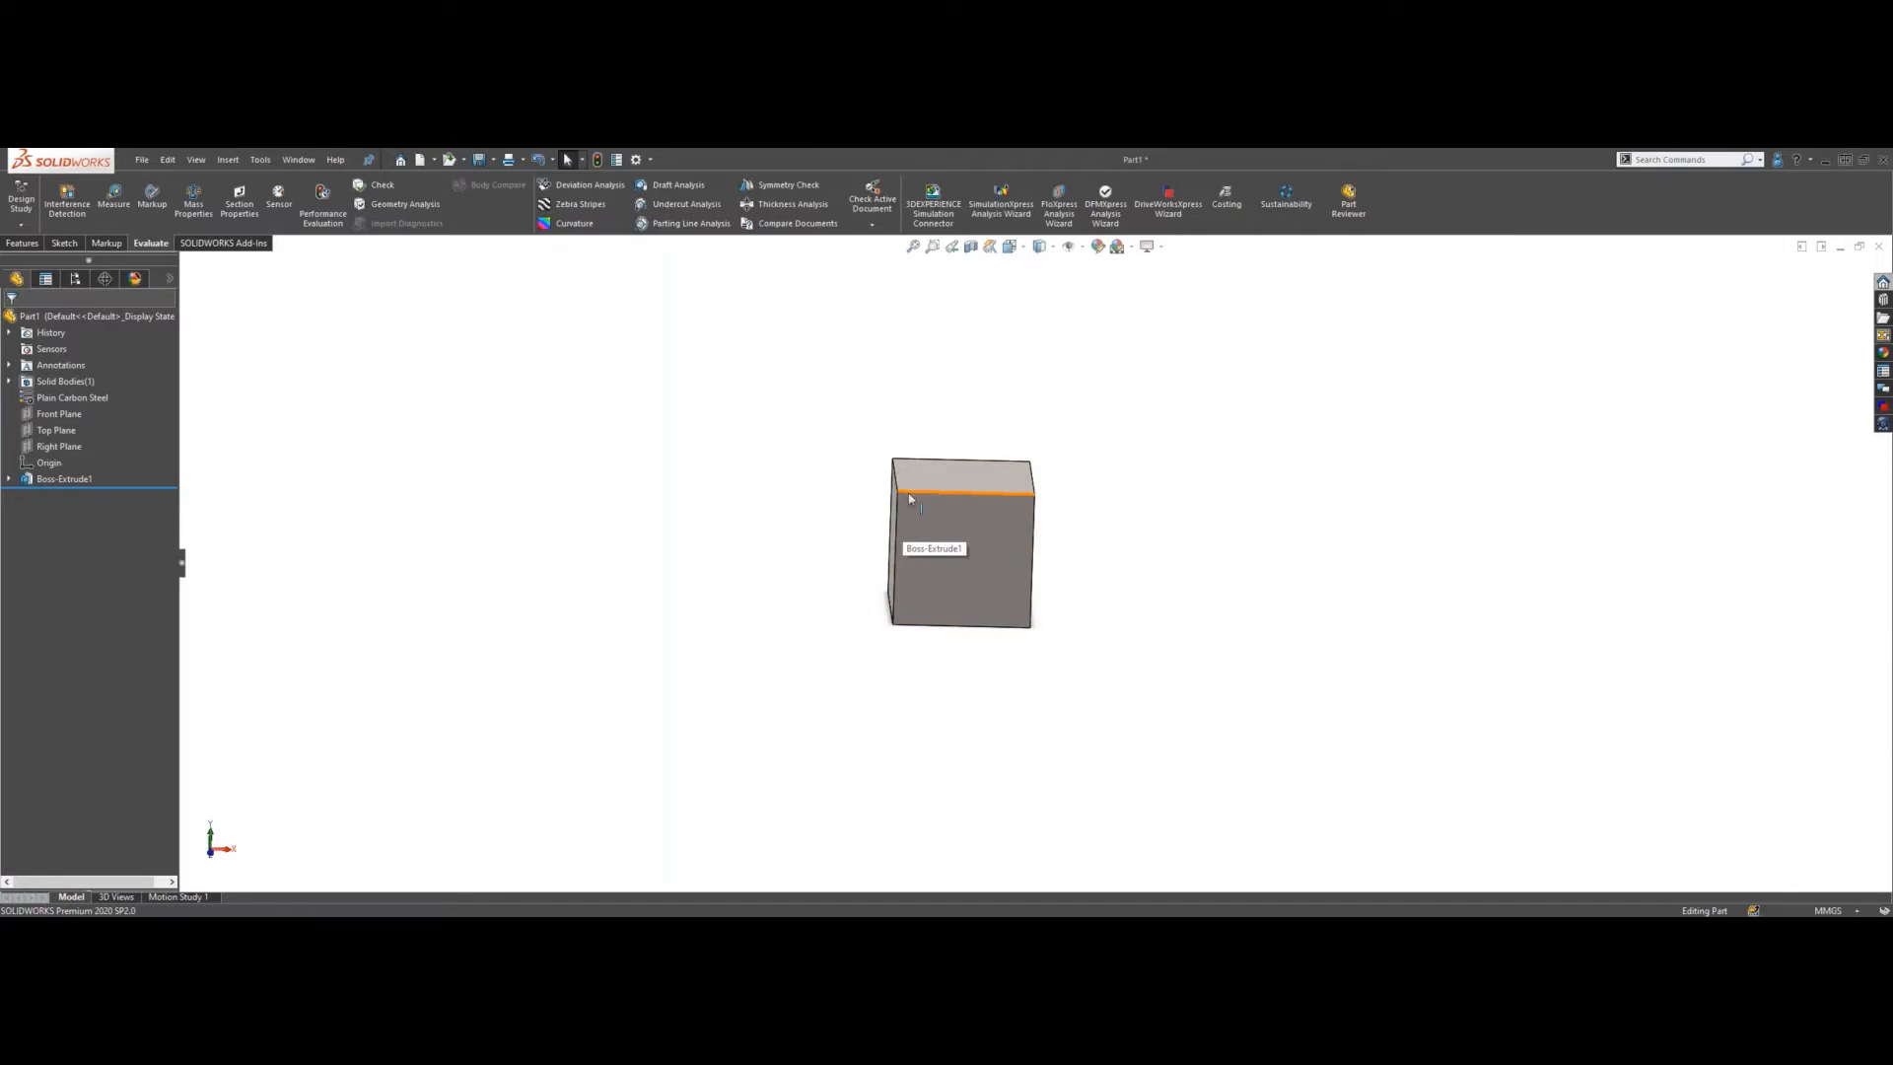
middle_drag(1170, 617, 1149, 569)
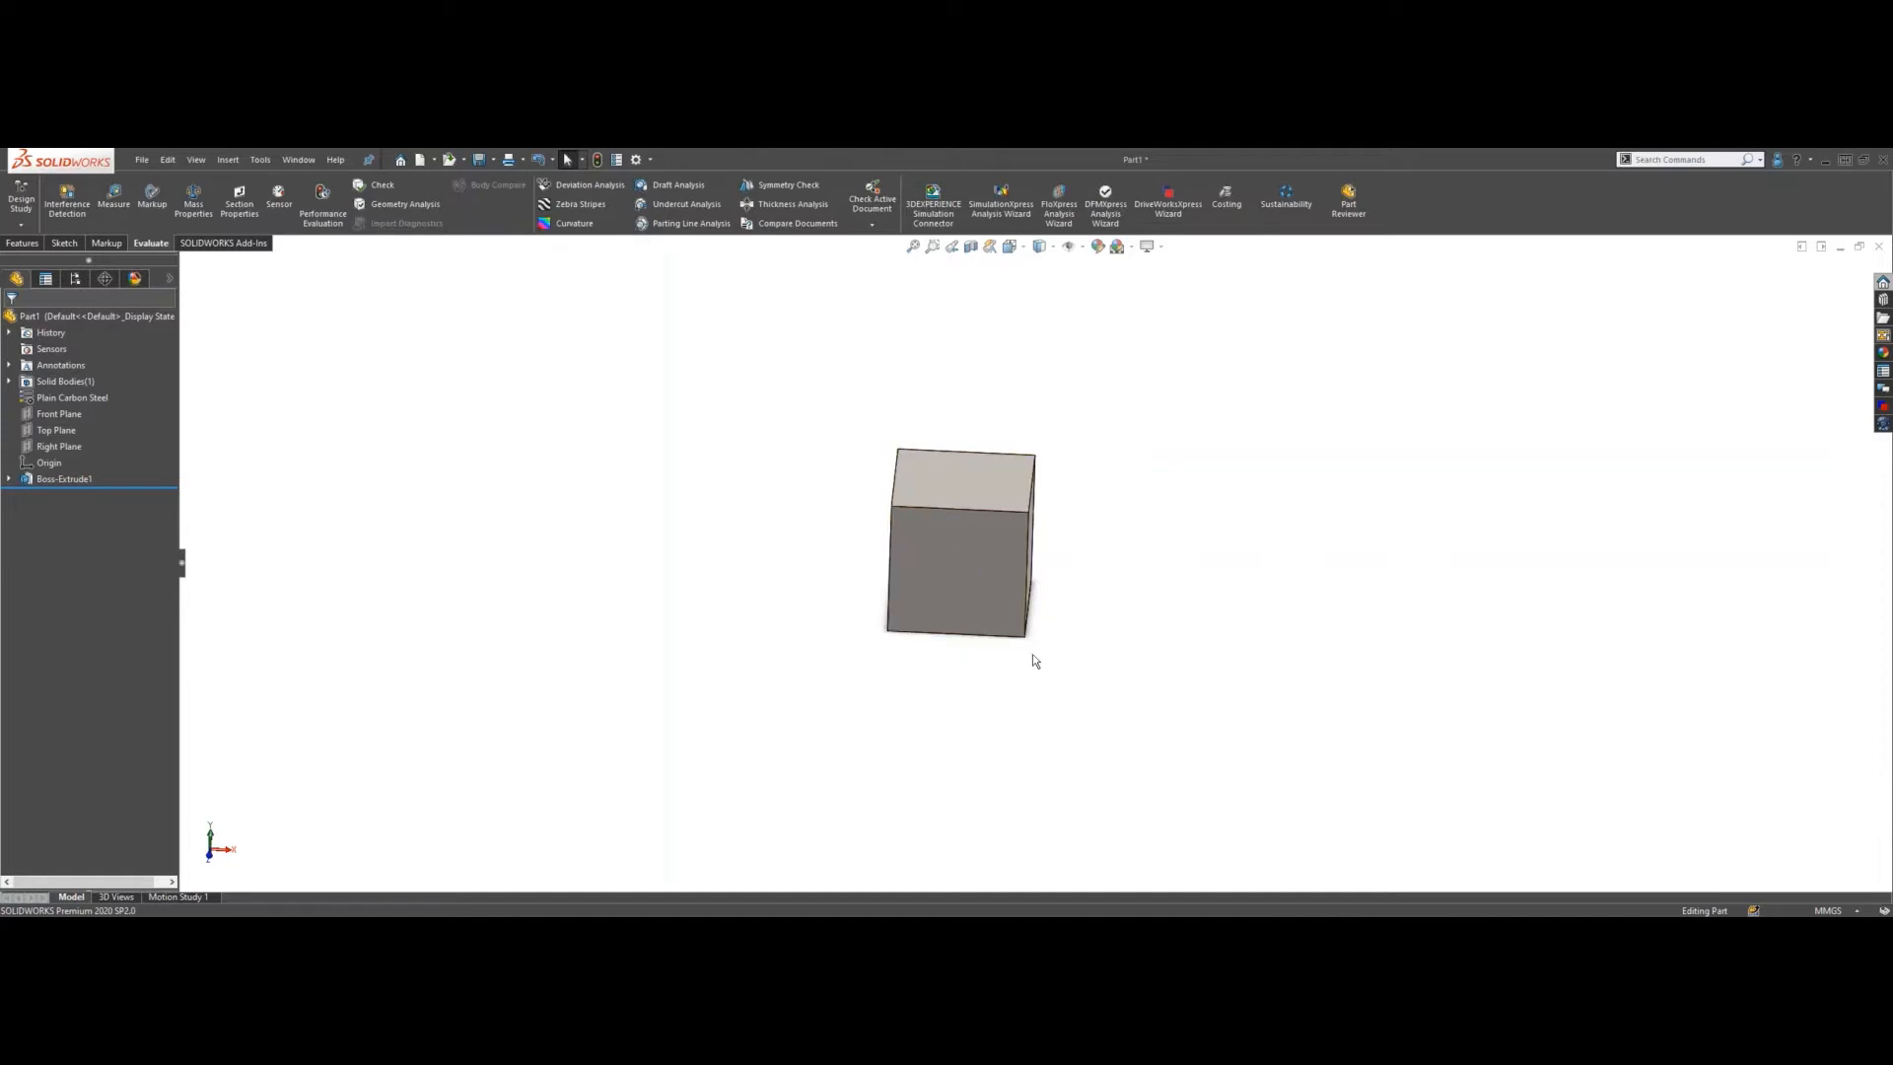
middle_drag(1031, 659, 676, 464)
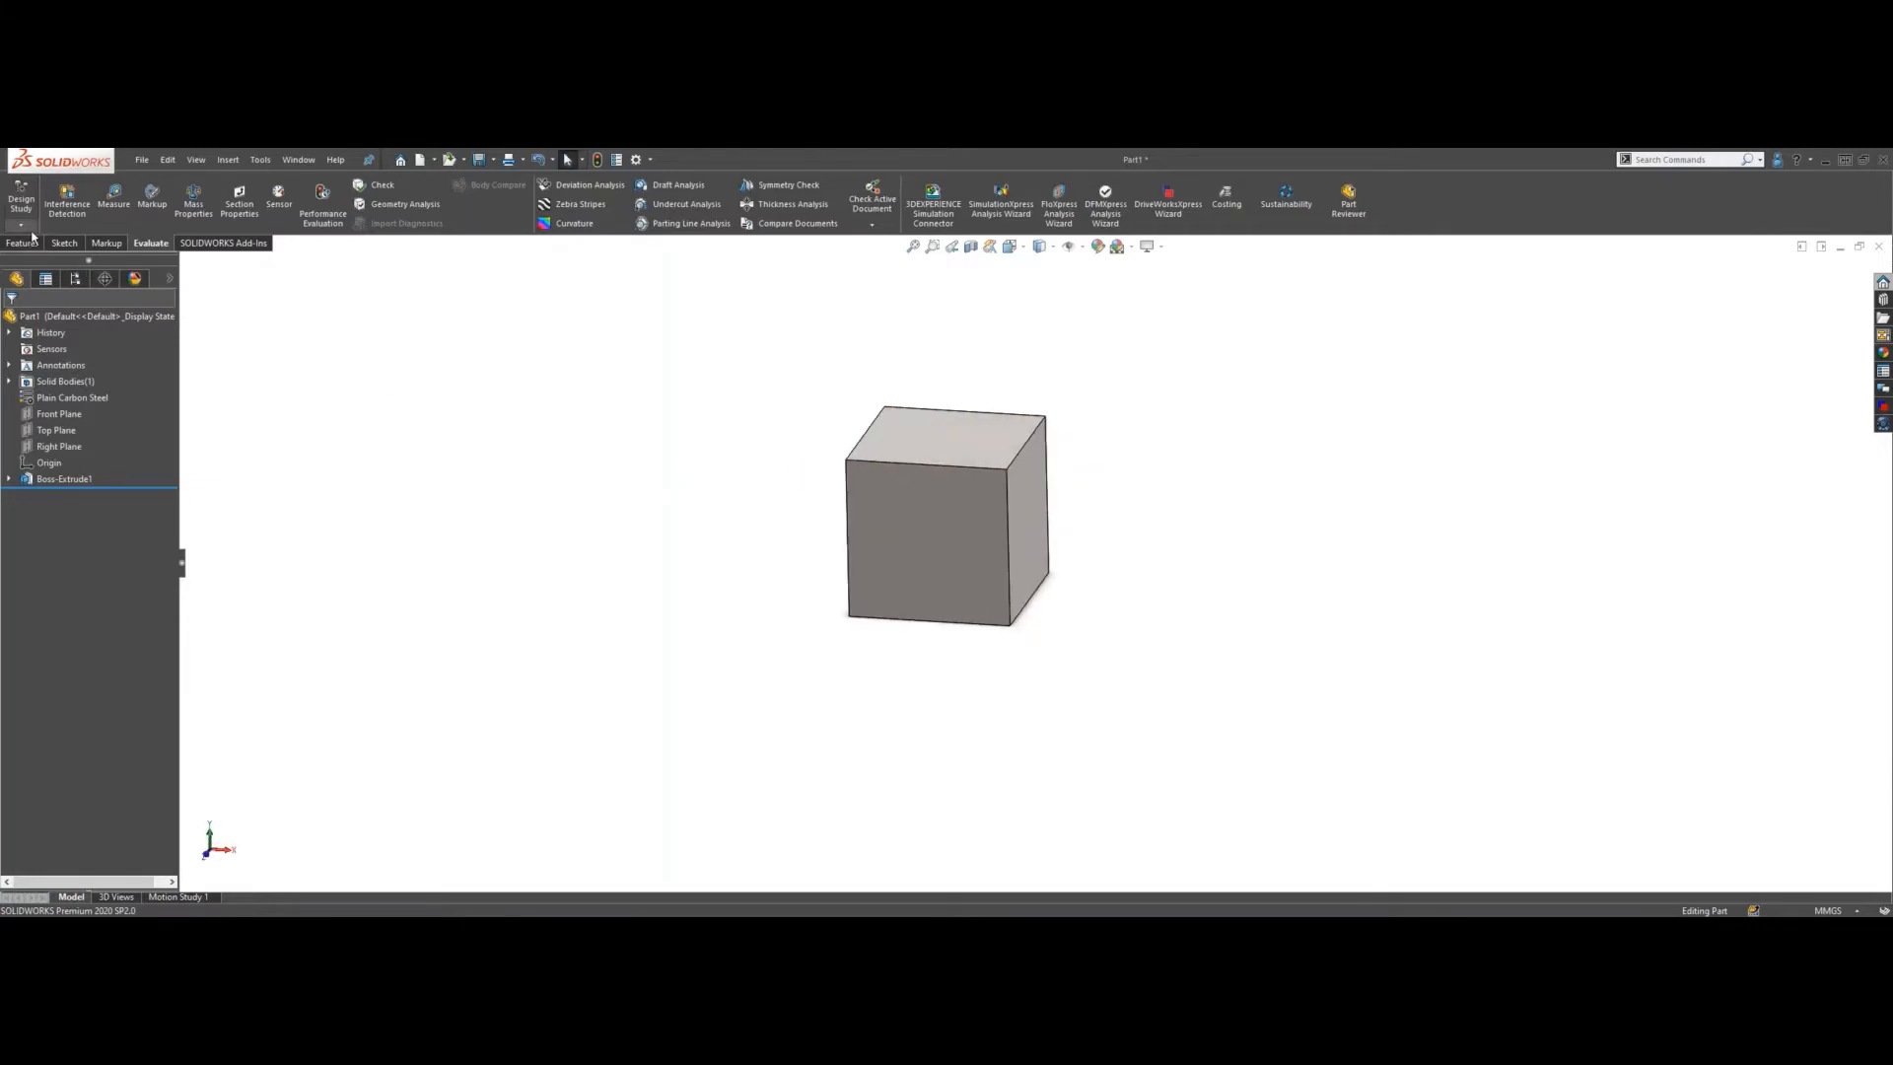
- Create a design study parameter of the Model Dimension category named Thickness
click(21, 224)
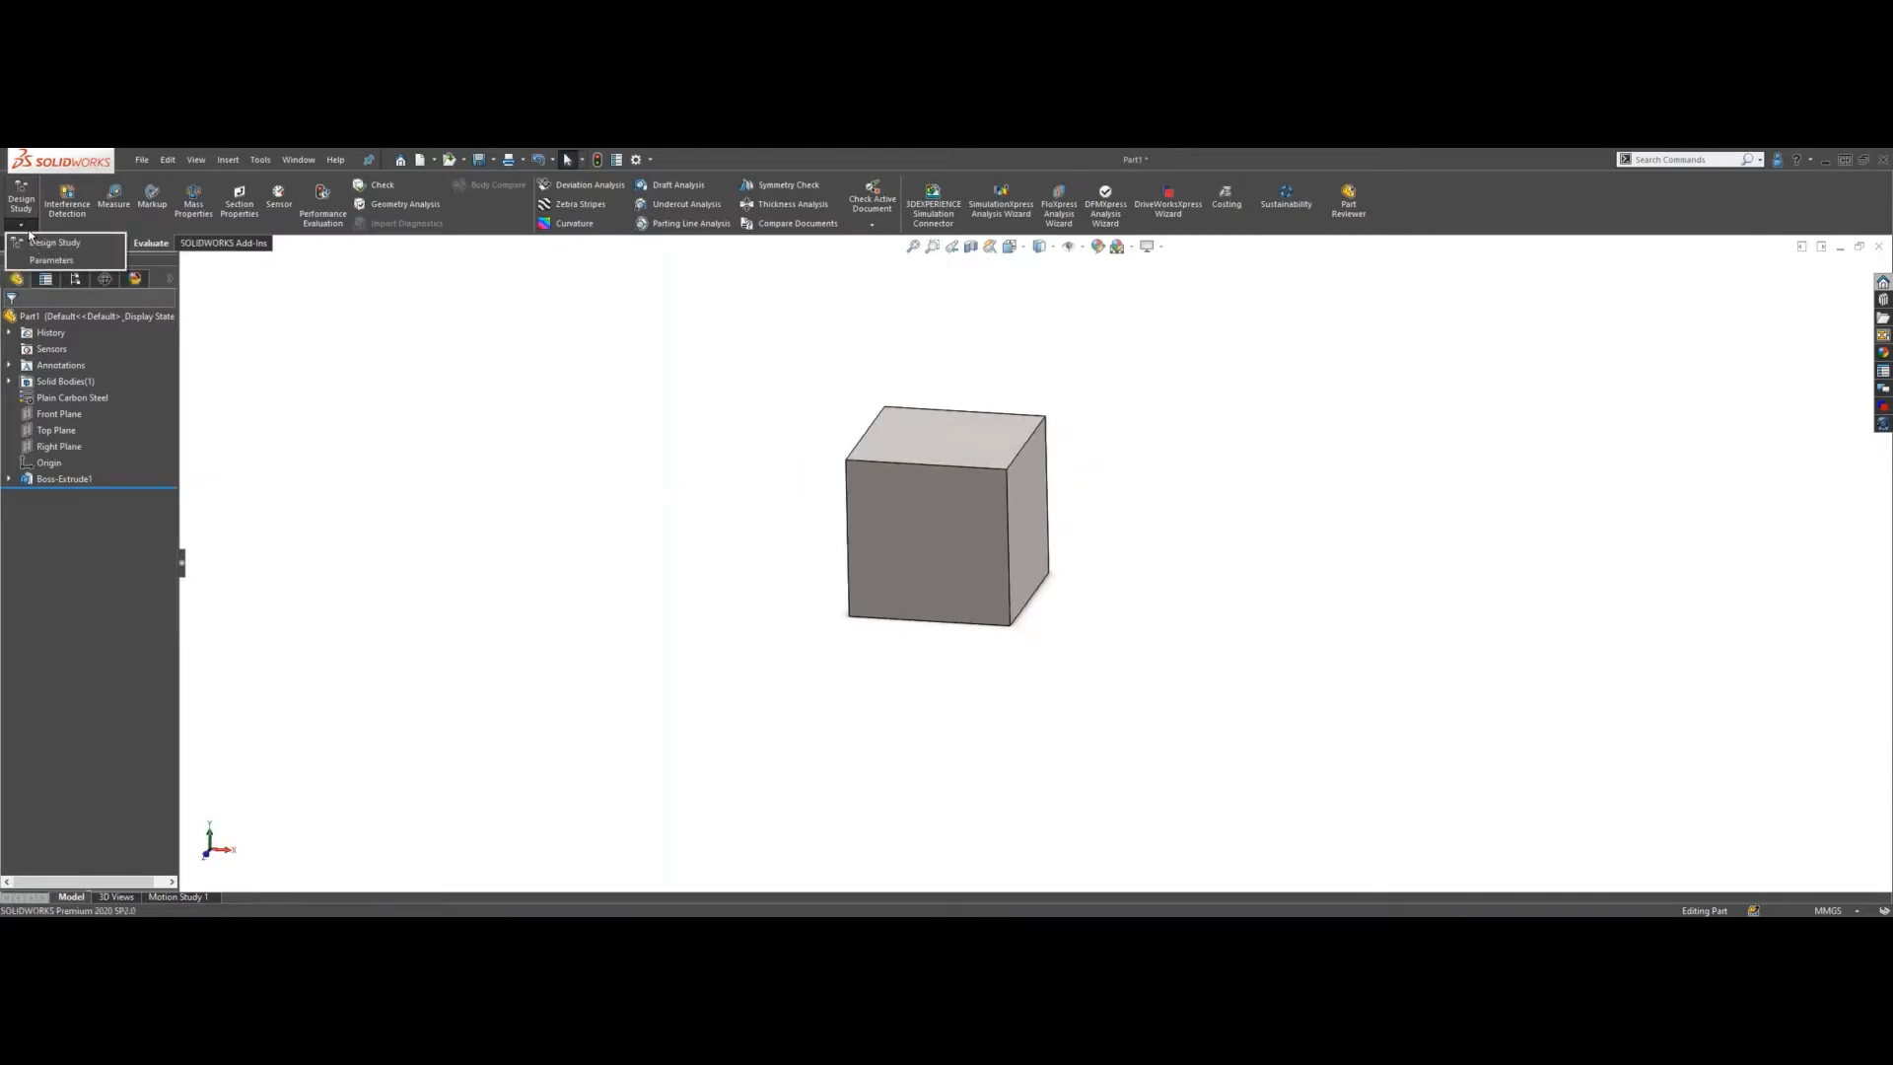
click(51, 261)
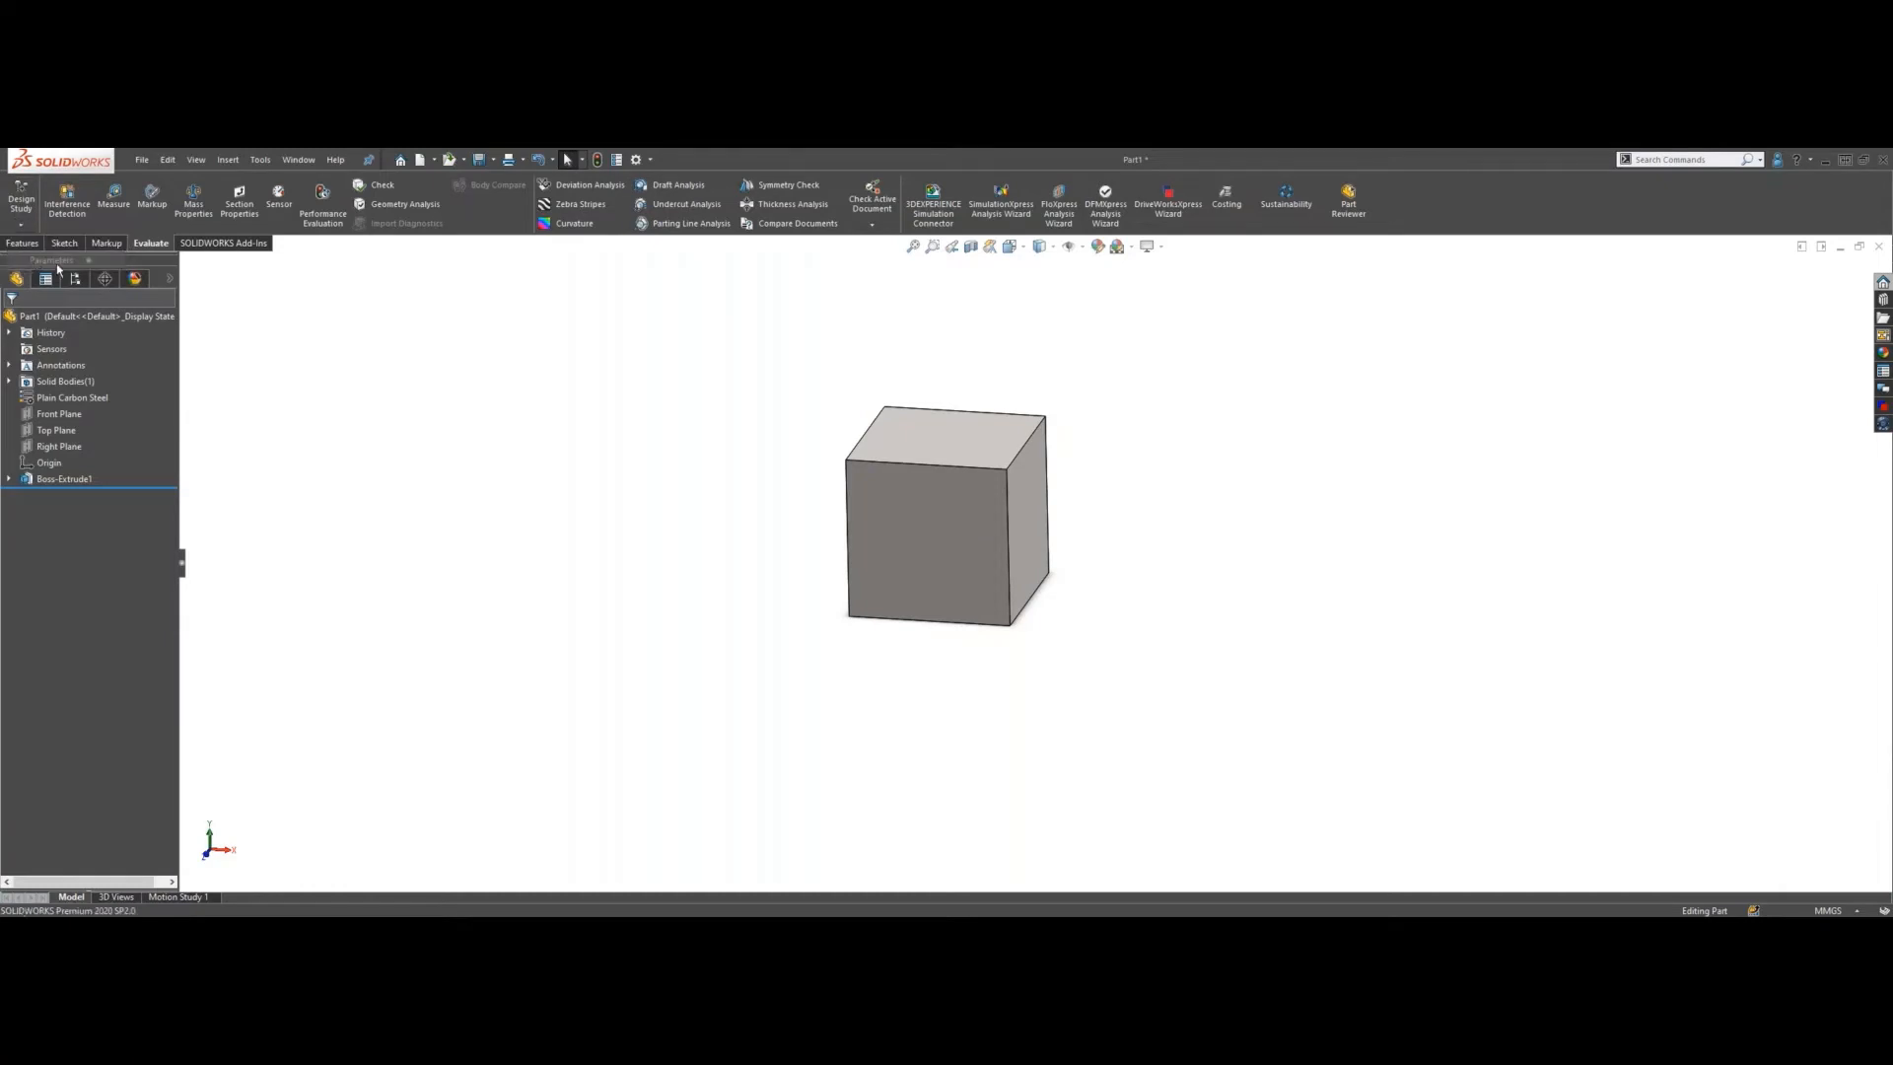
drag(197, 167, 475, 359)
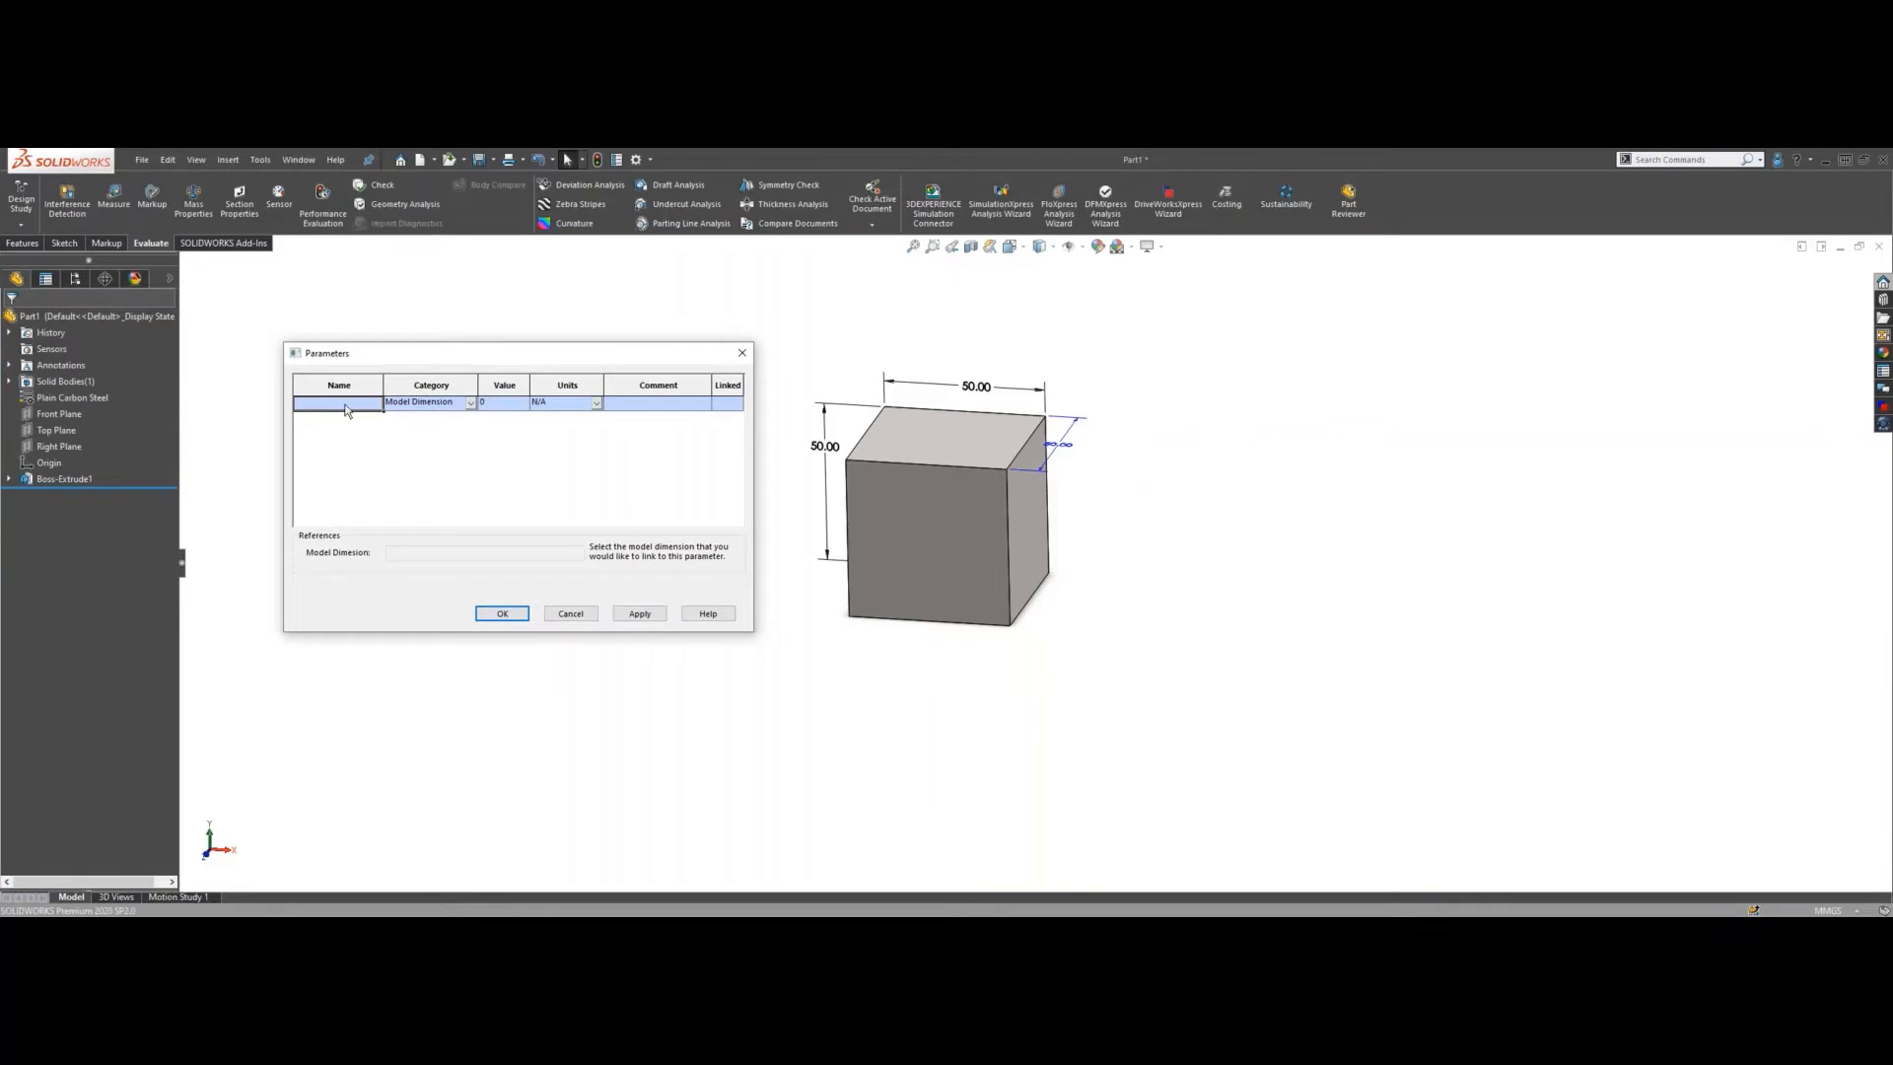
text(a)
key(BackSpace)
text(Thickness)
key(Return)
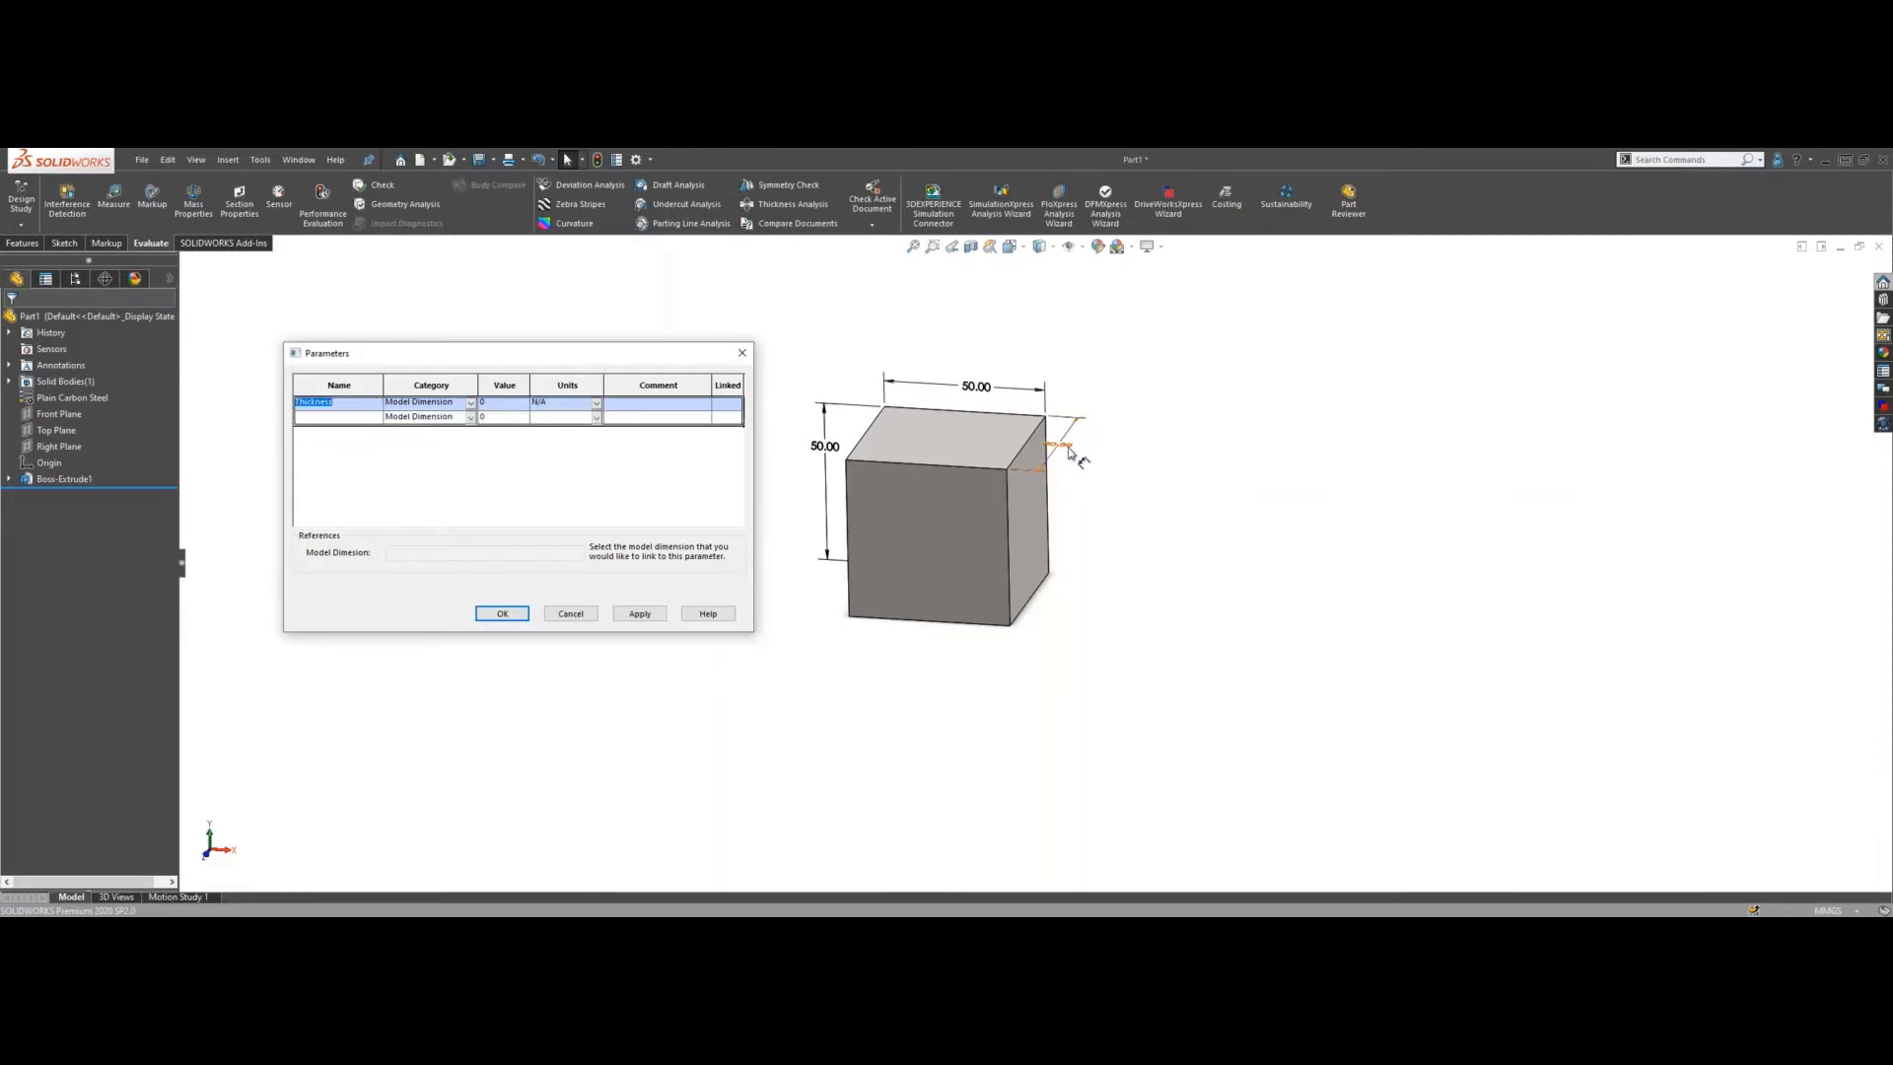
- Link the Thickness parameter to the cube's extrusion depth dimension, add the comment Thickness, and apply the parameters
click(1079, 453)
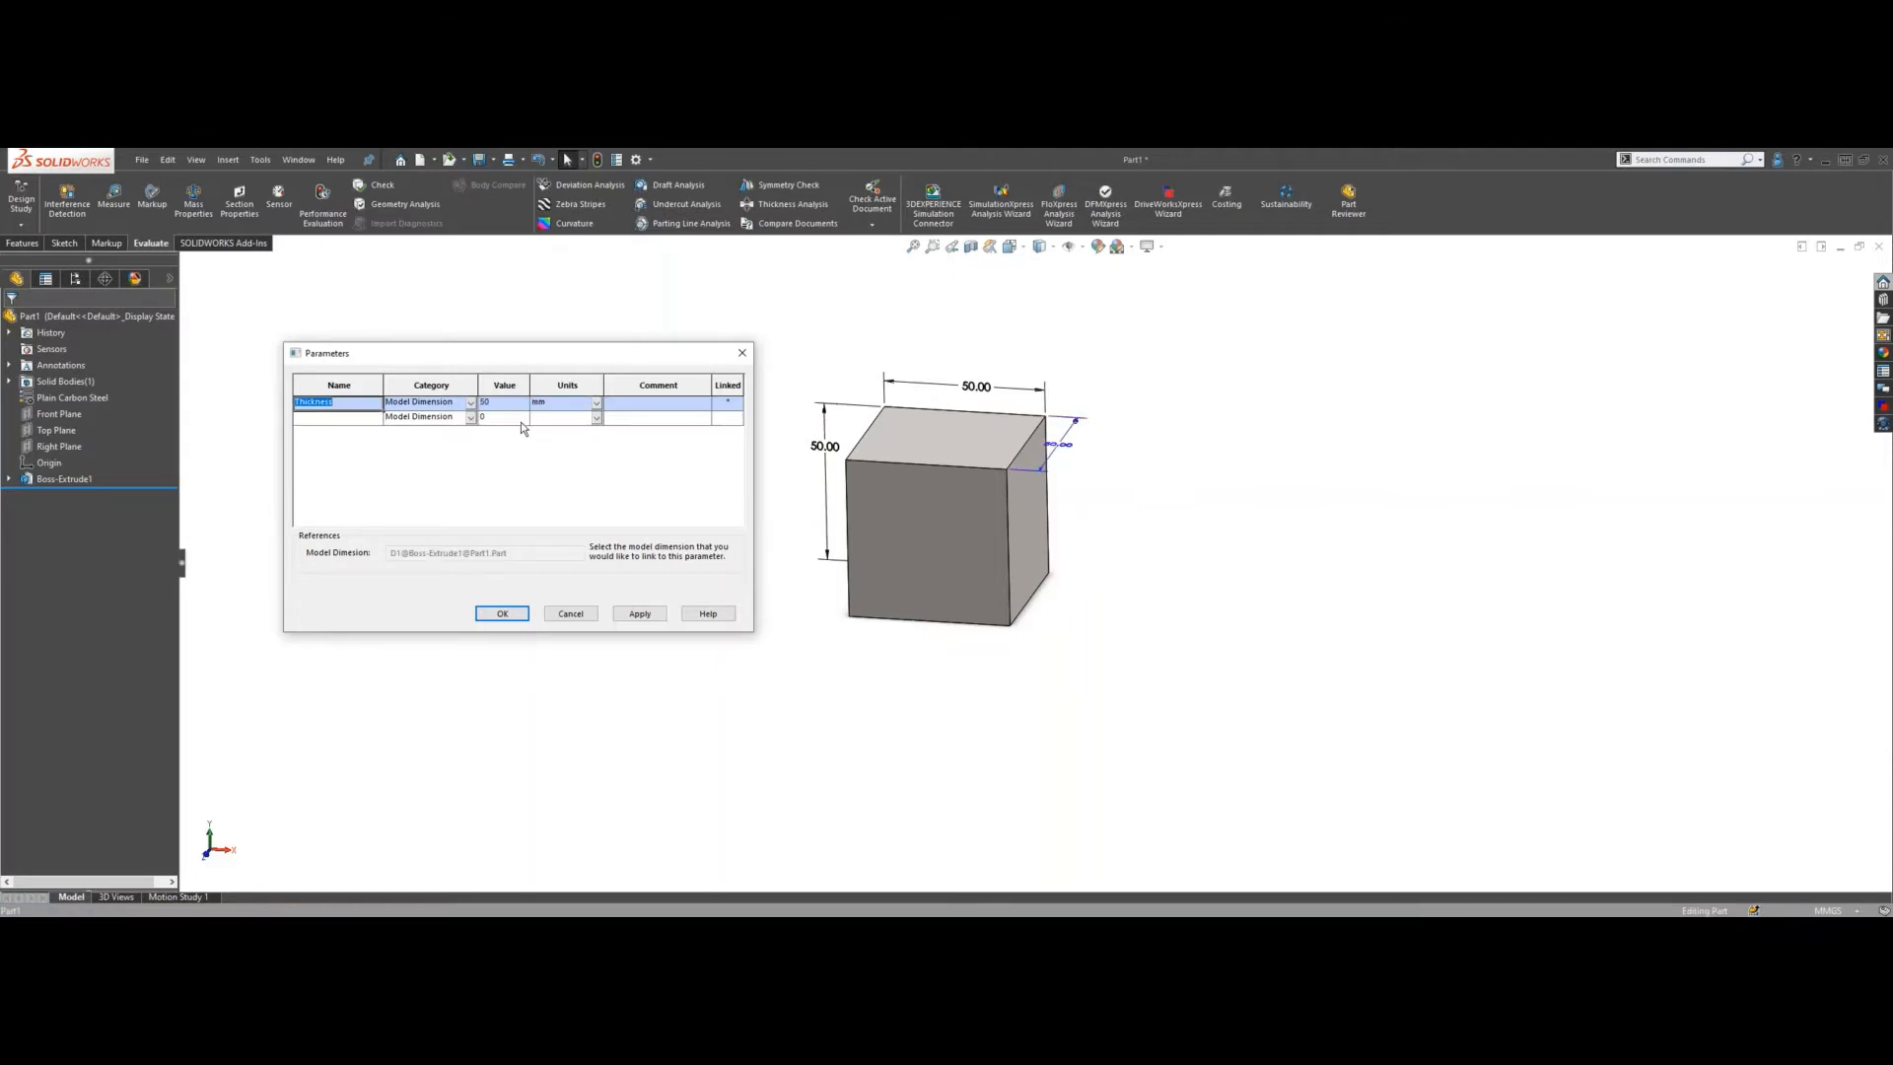
click(655, 405)
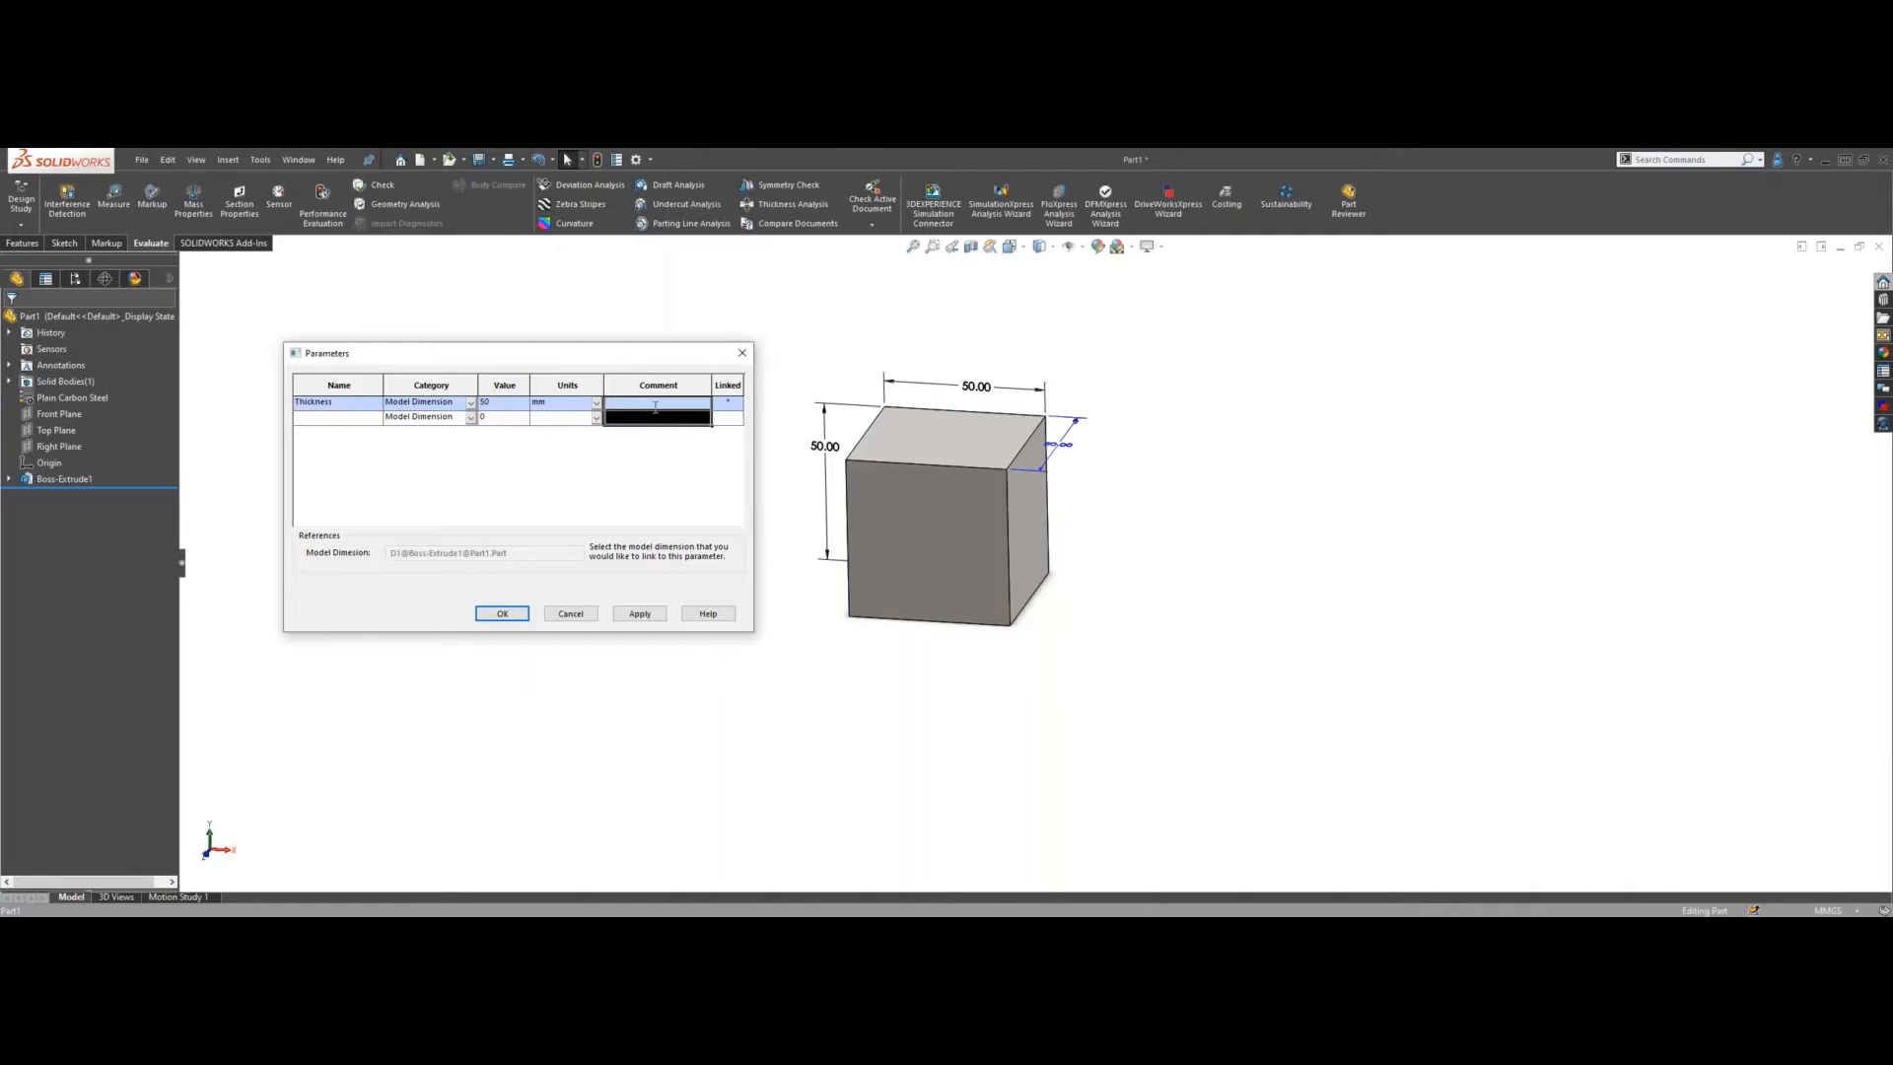
text(Thickness)
click(638, 615)
click(496, 616)
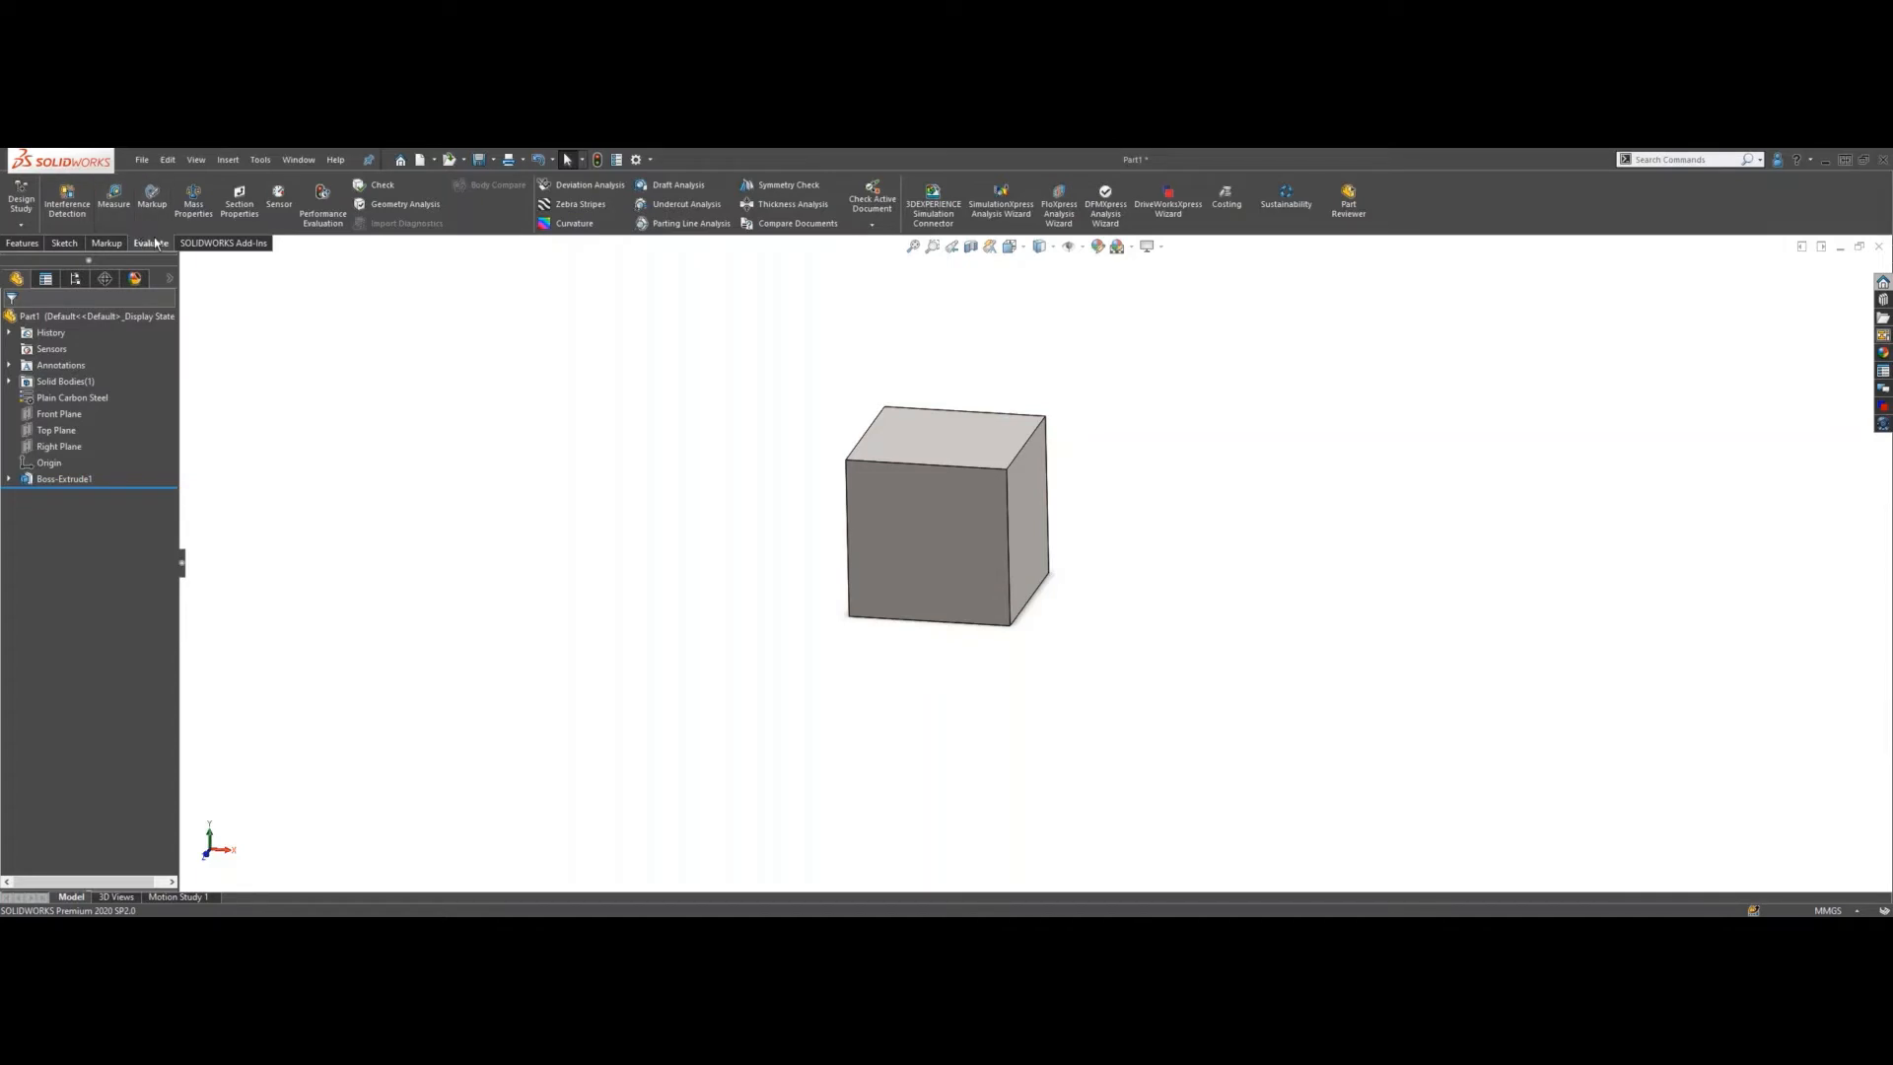
- Create a Mass Properties sensor that tracks the mass of the cube body
click(278, 206)
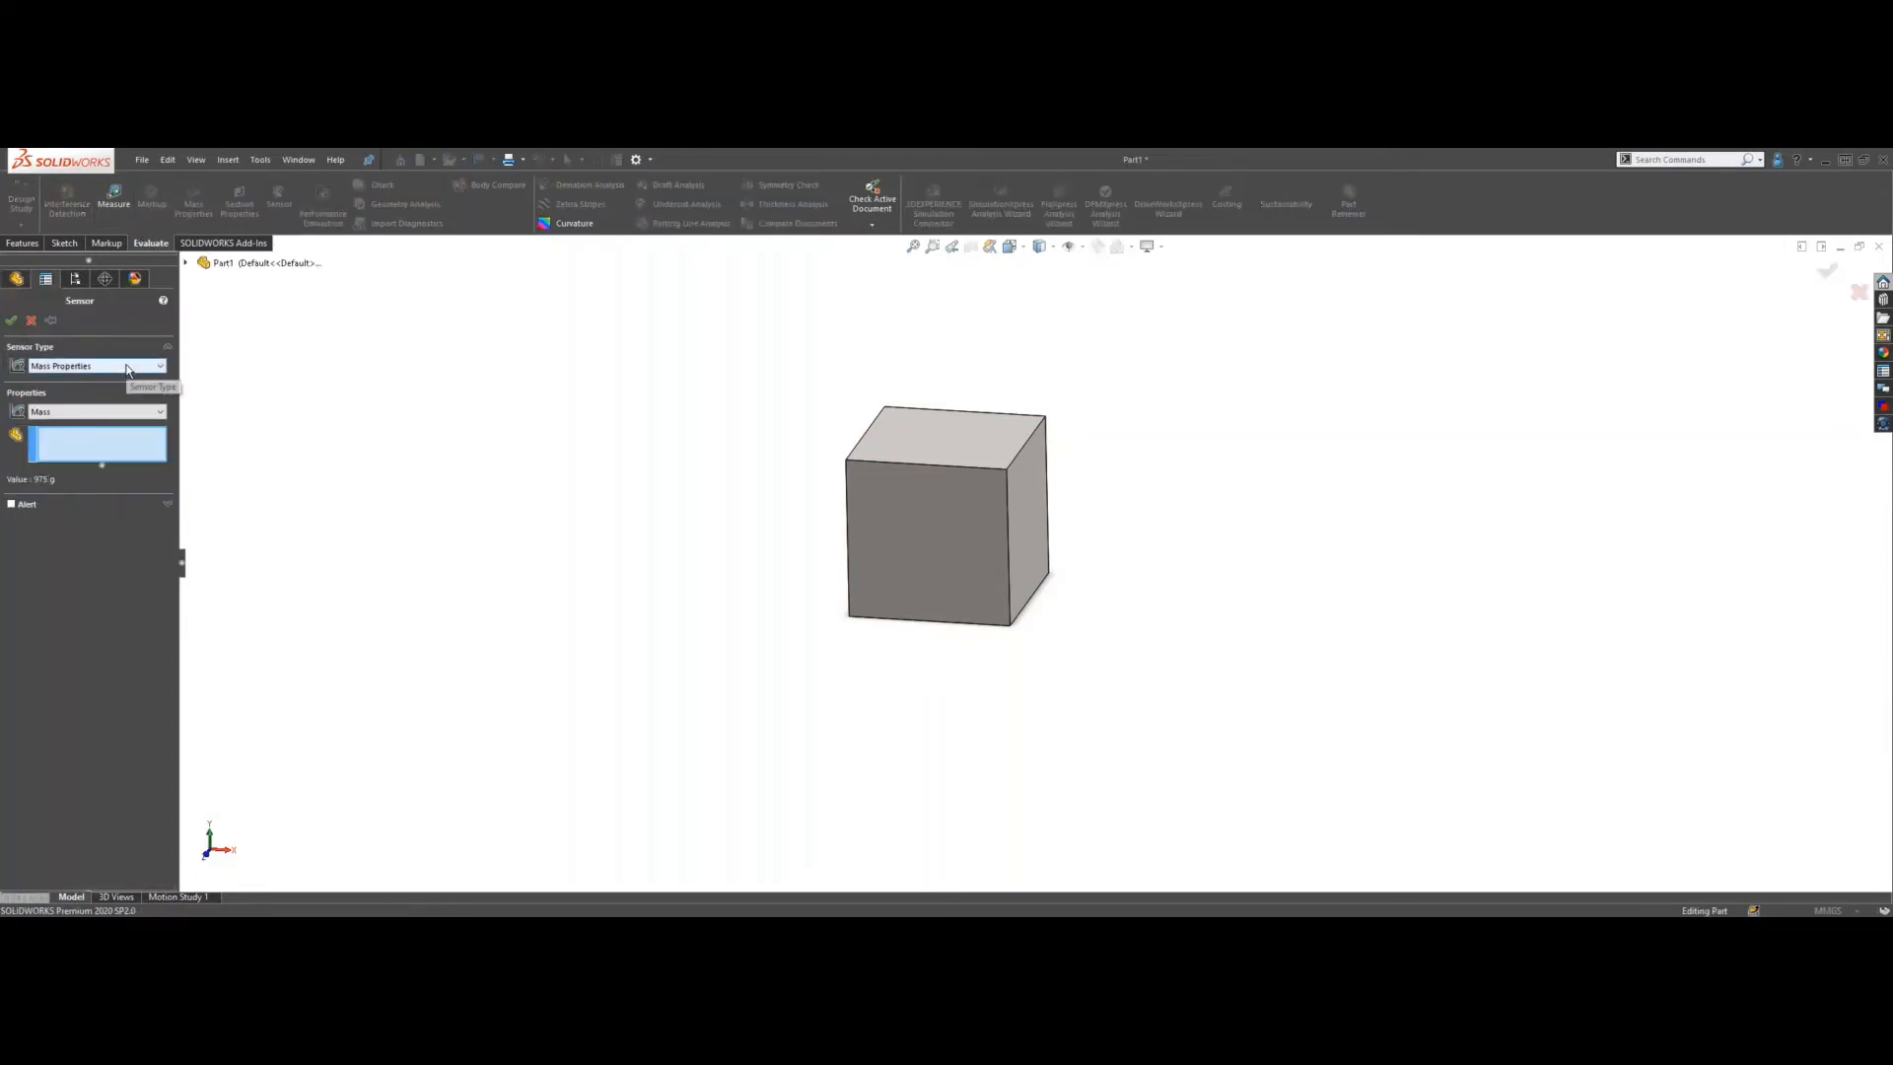
click(126, 366)
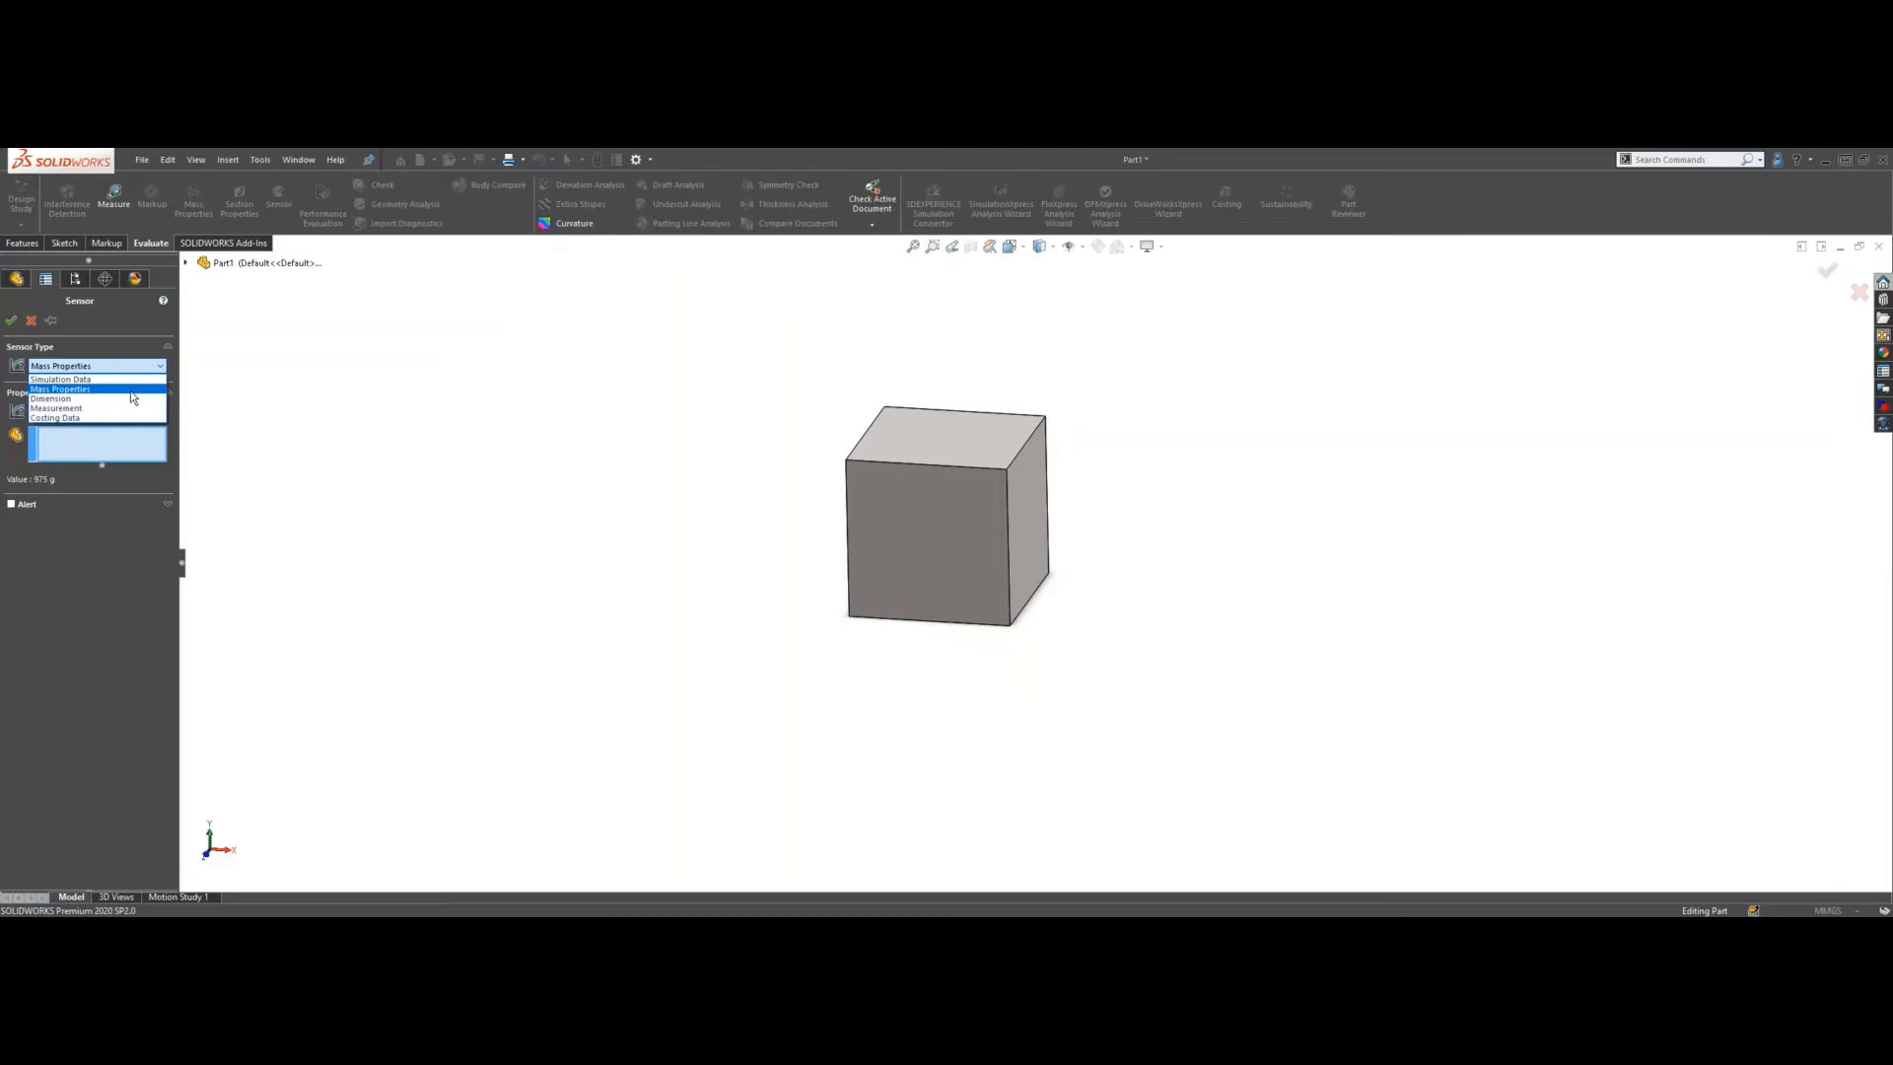
click(130, 394)
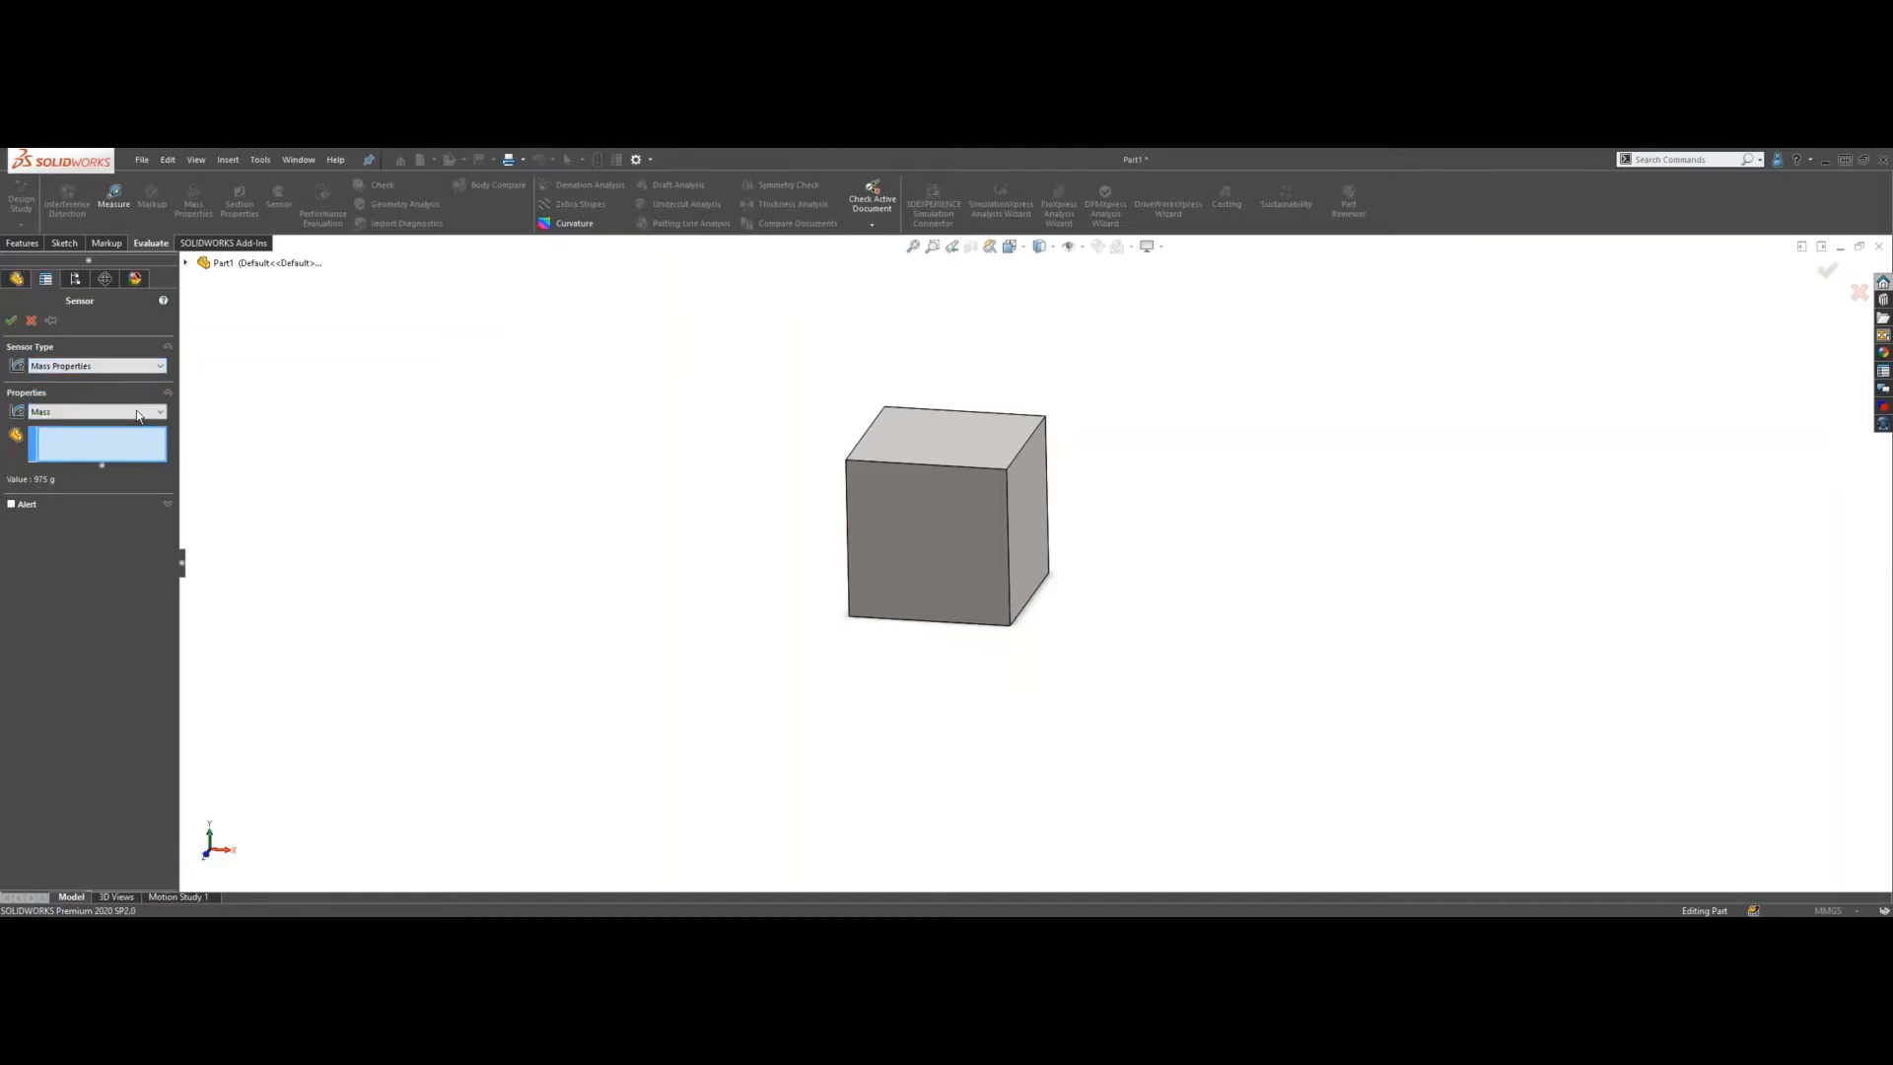
click(136, 413)
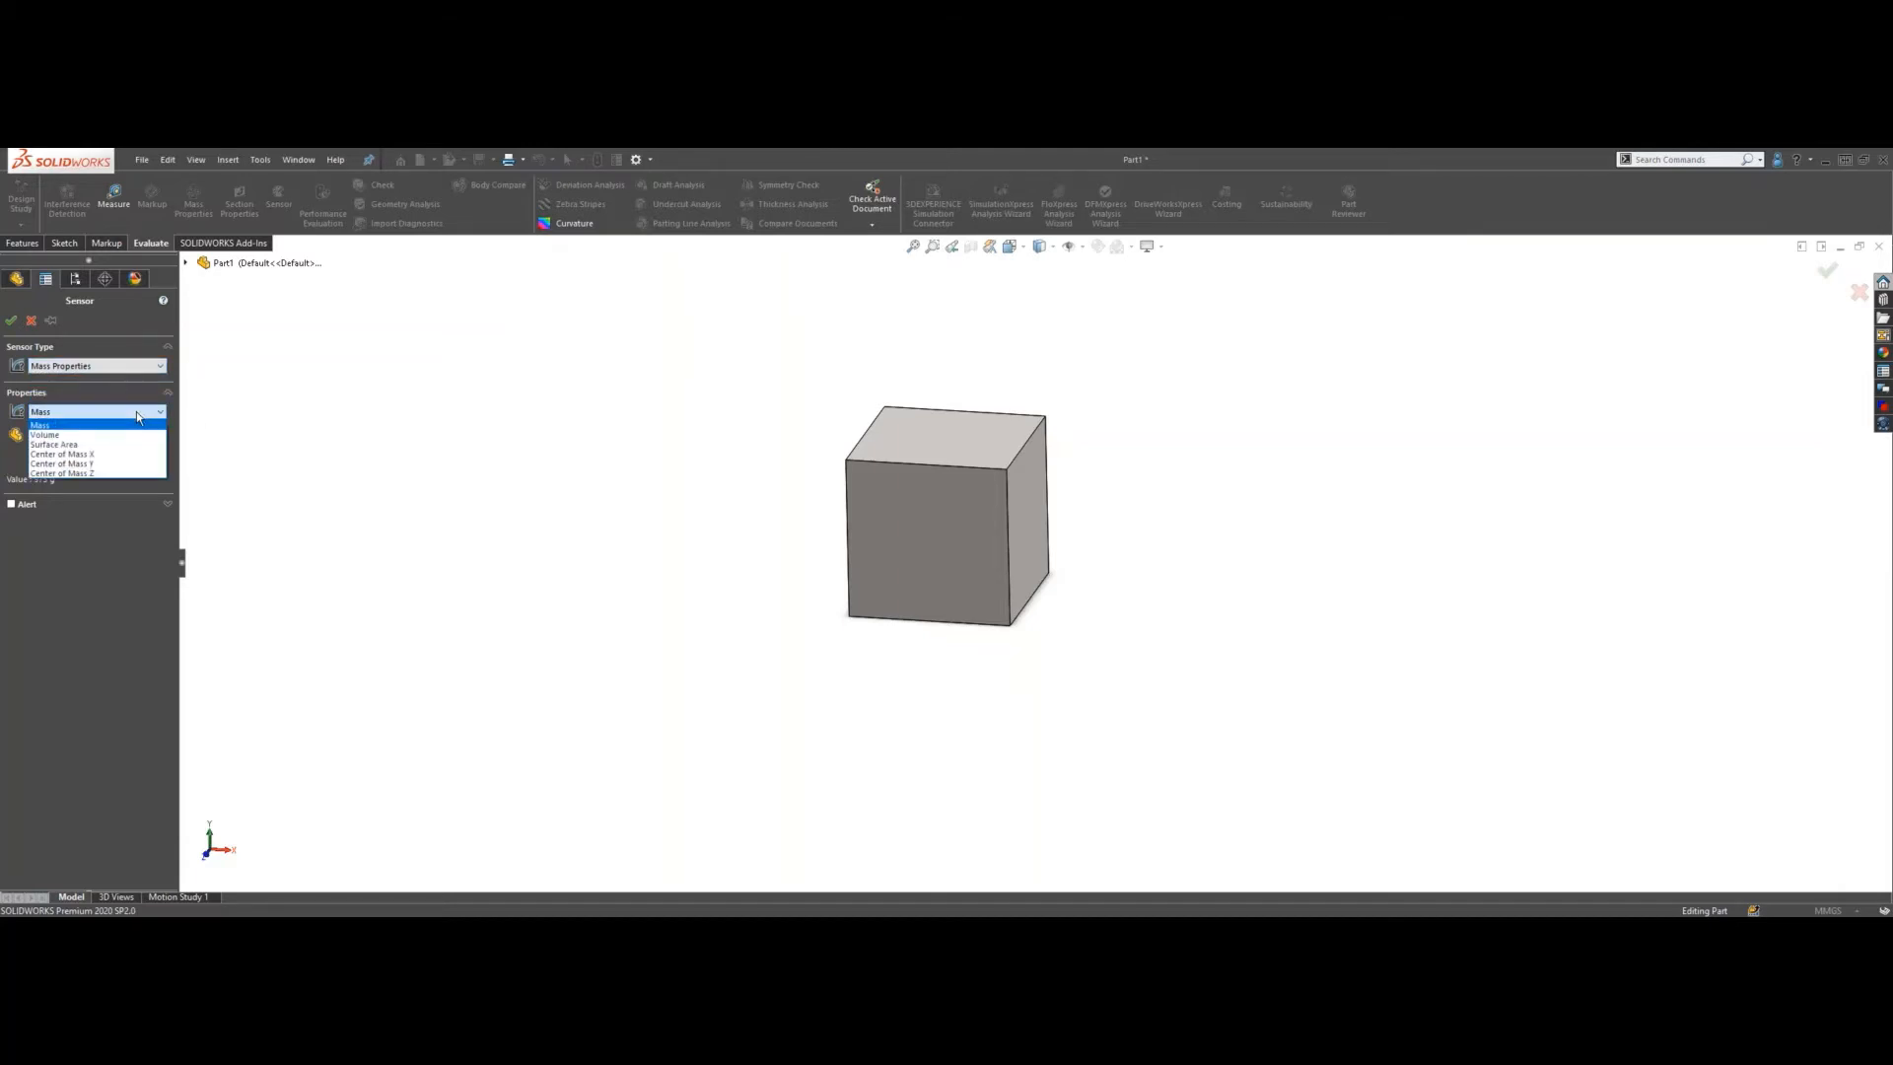
click(89, 426)
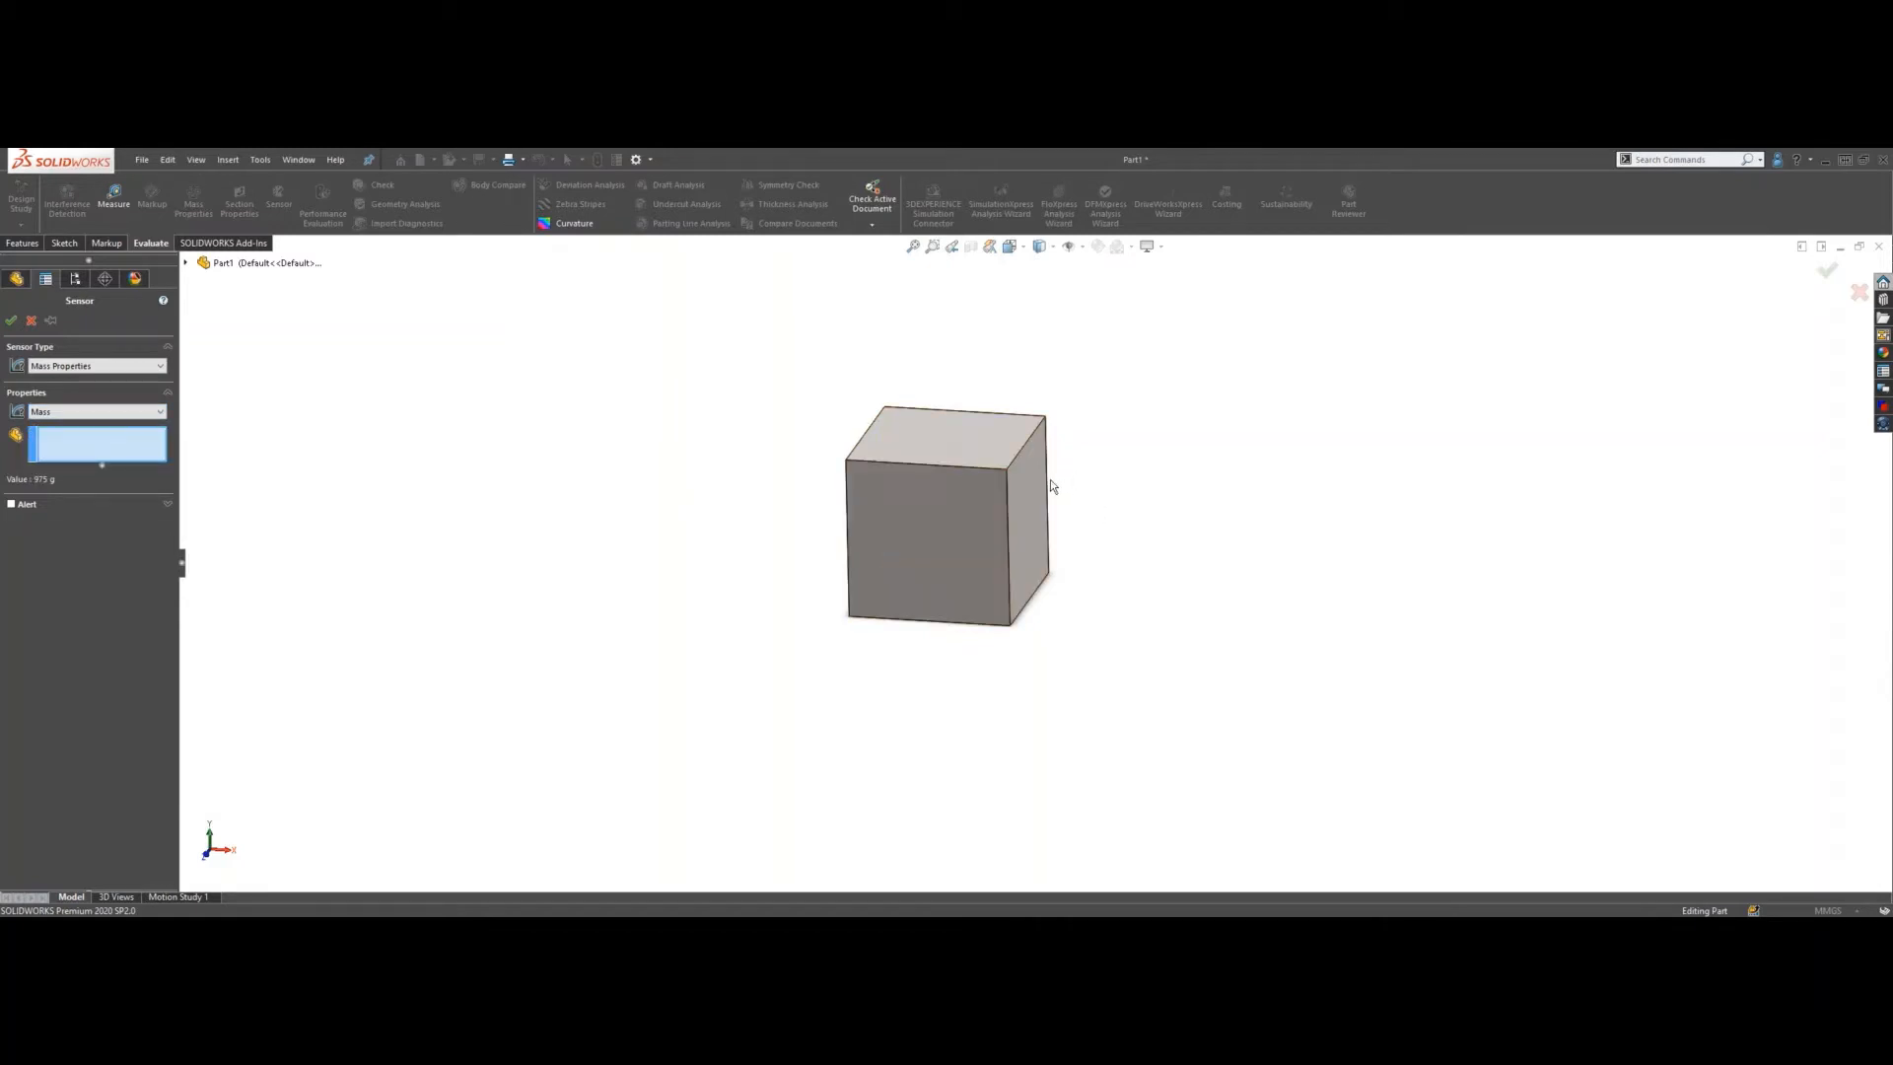
click(940, 511)
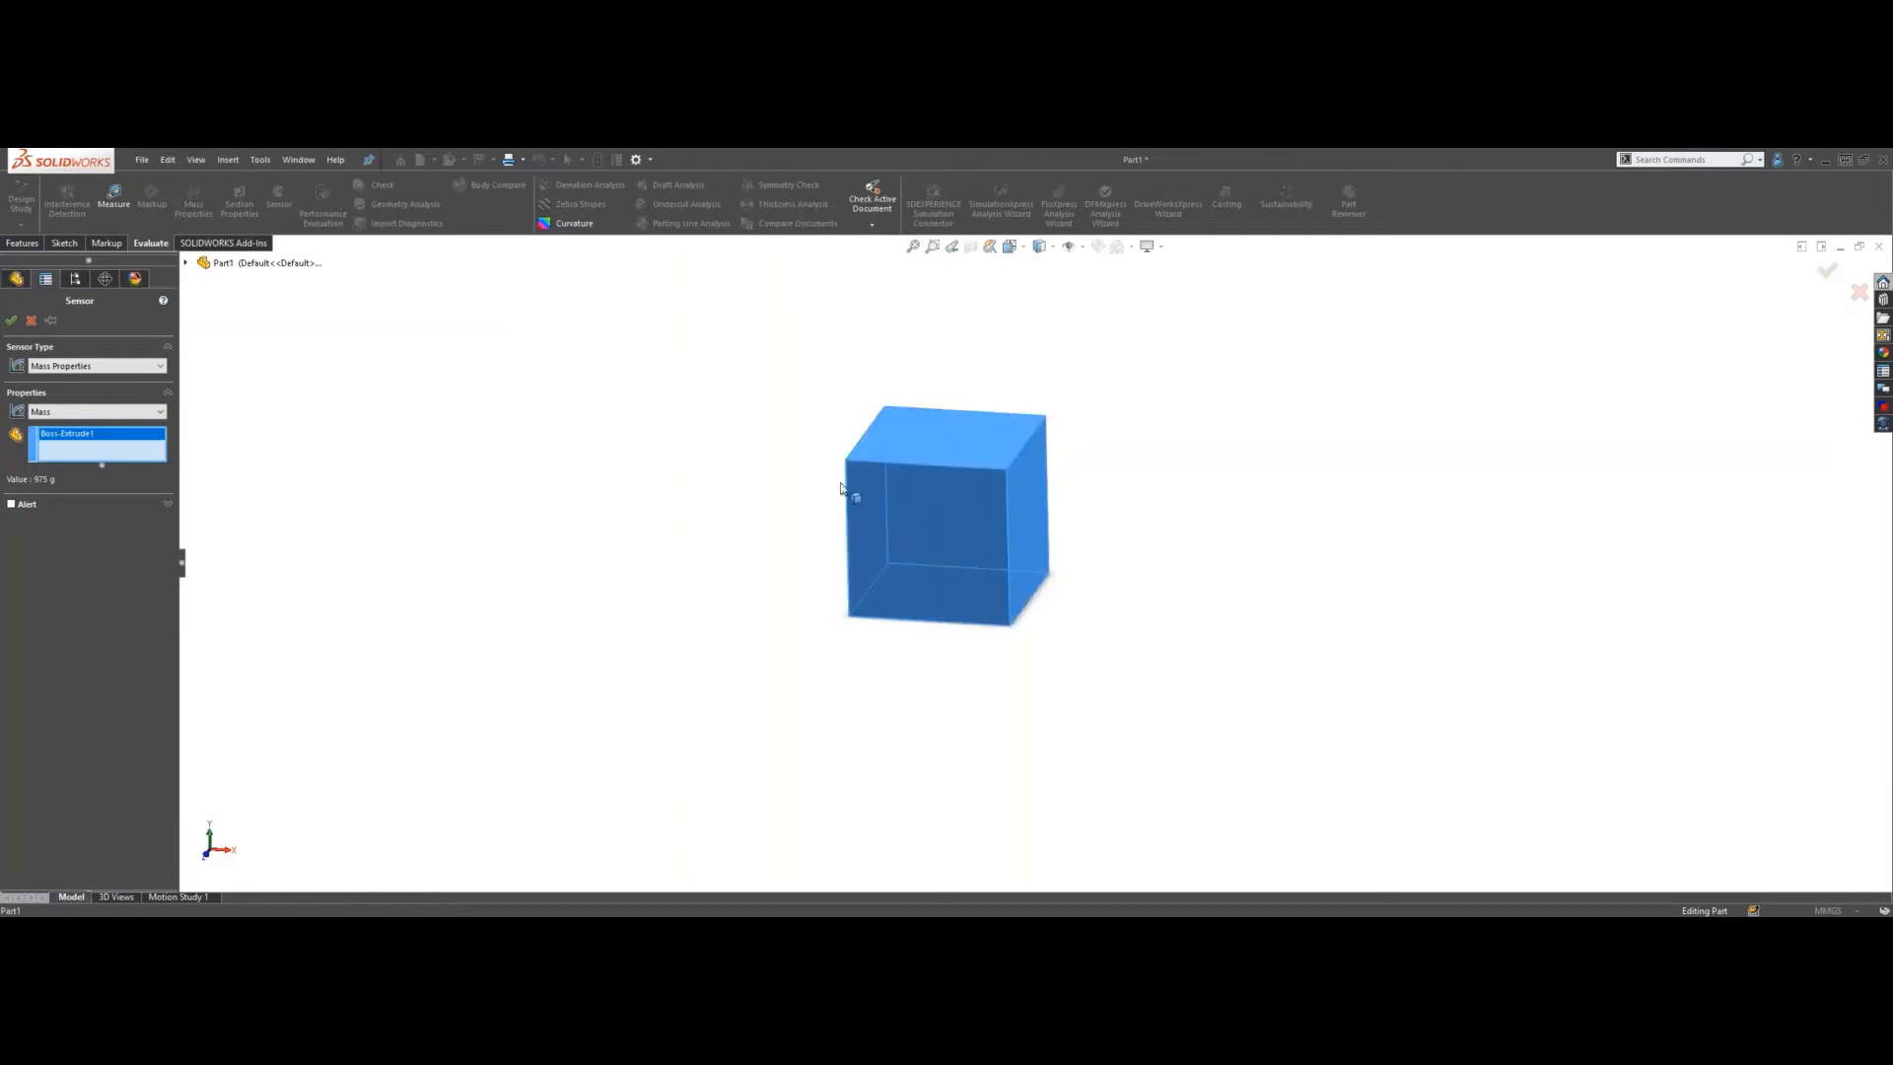
click(10, 324)
- Start a new design study for the cube and turn off its Optimization option
middle_drag(985, 541, 1047, 485)
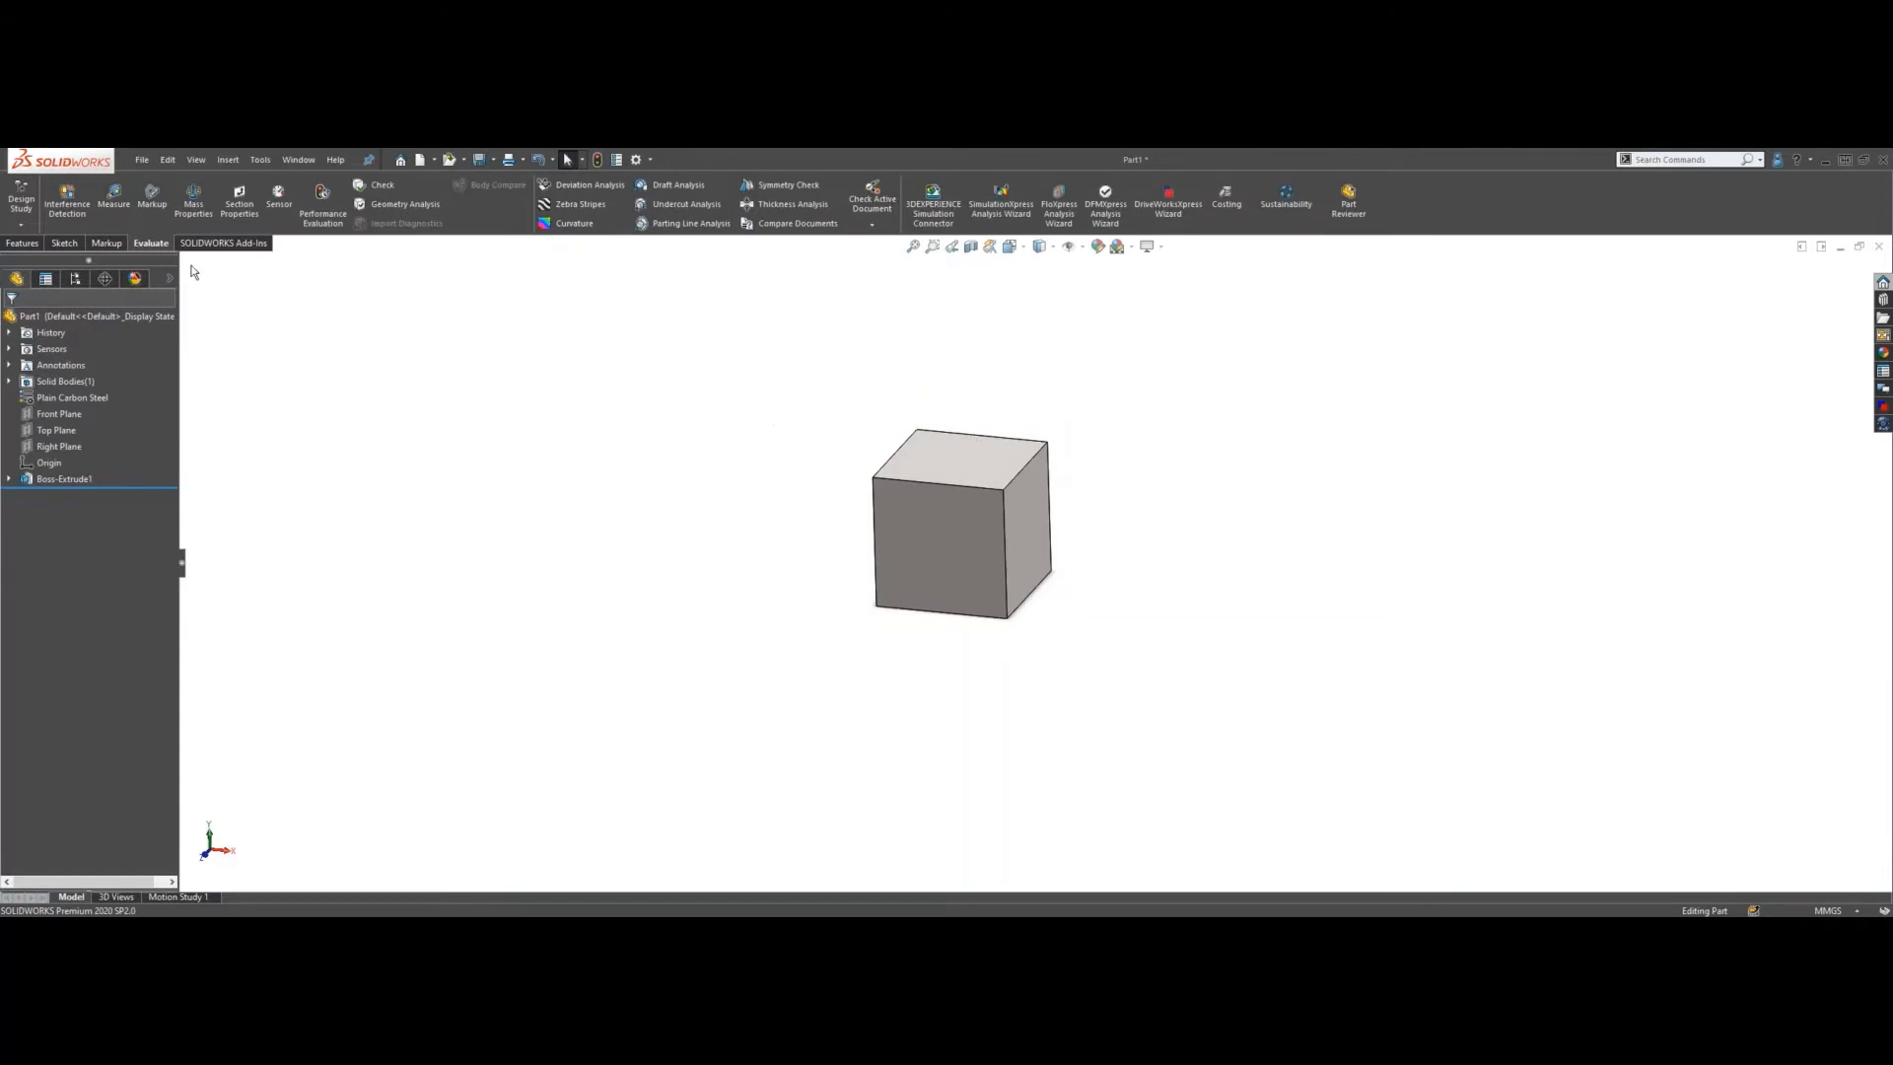
click(21, 200)
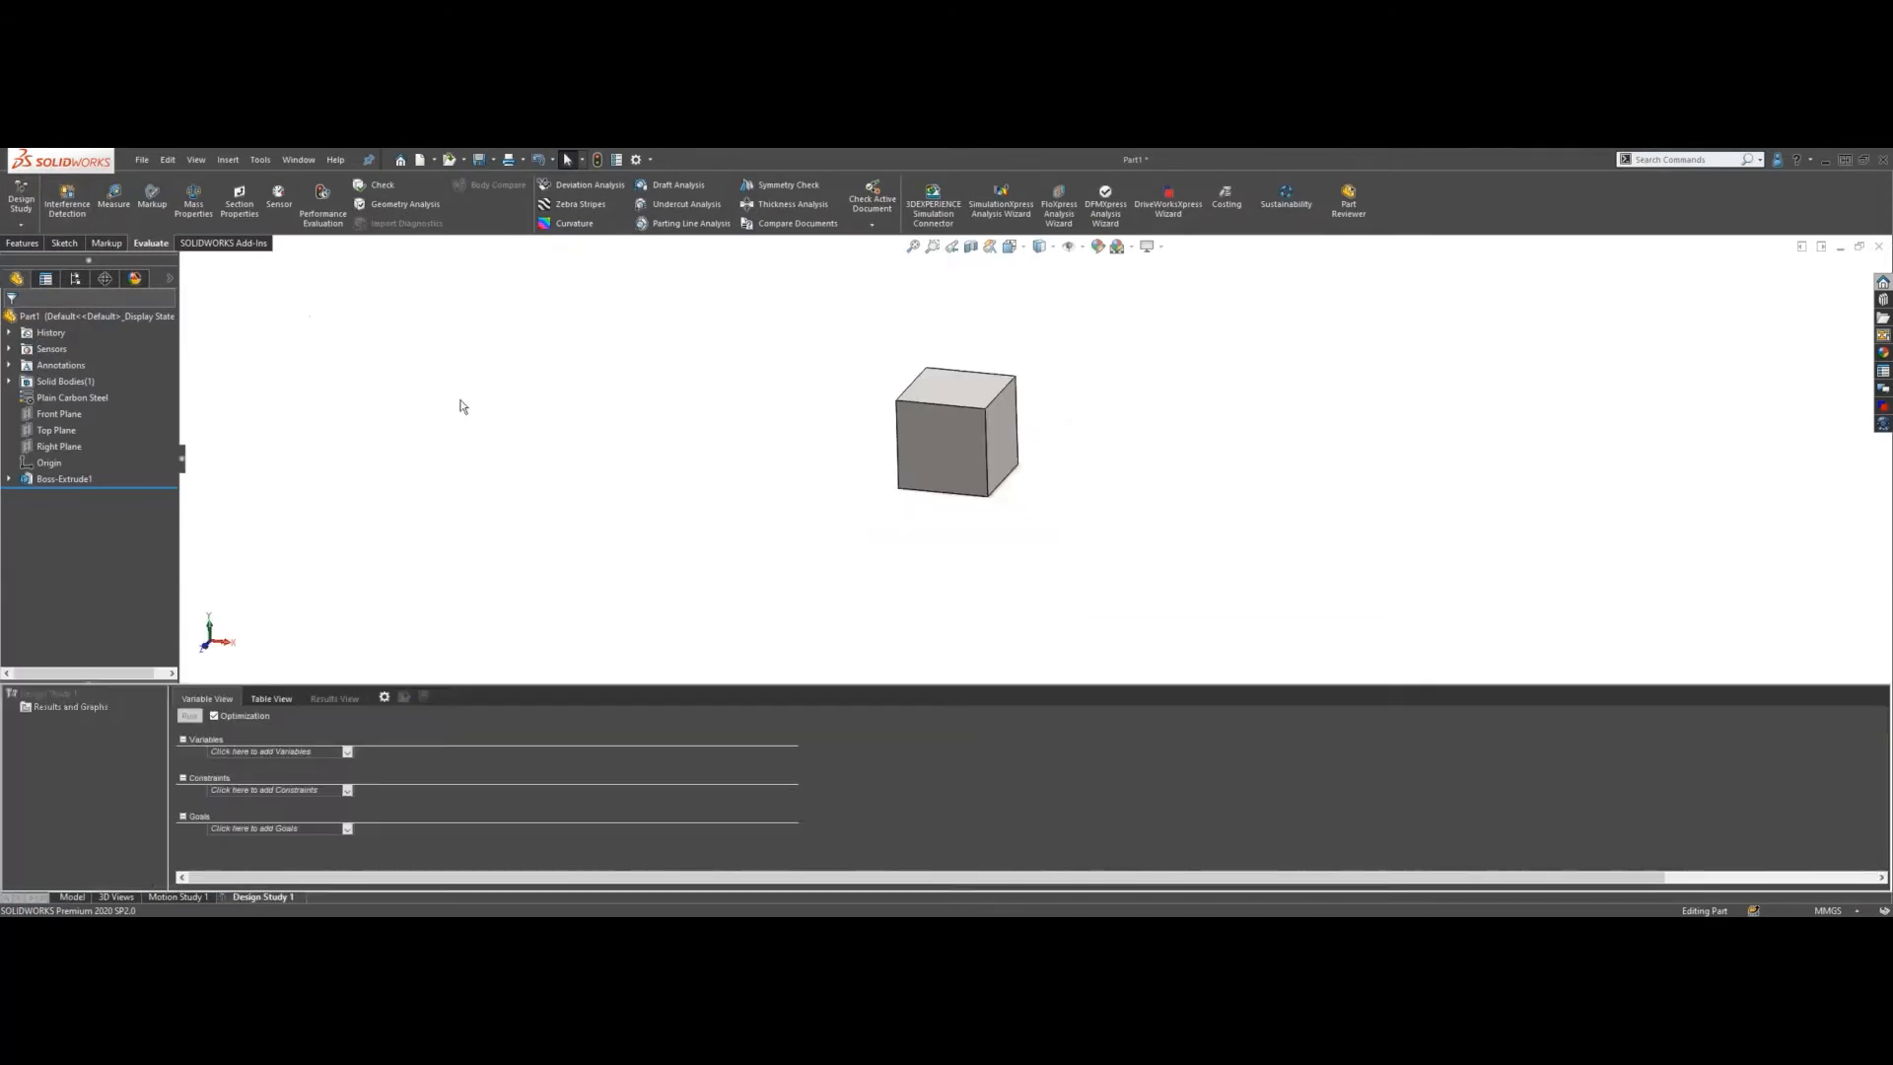
click(214, 717)
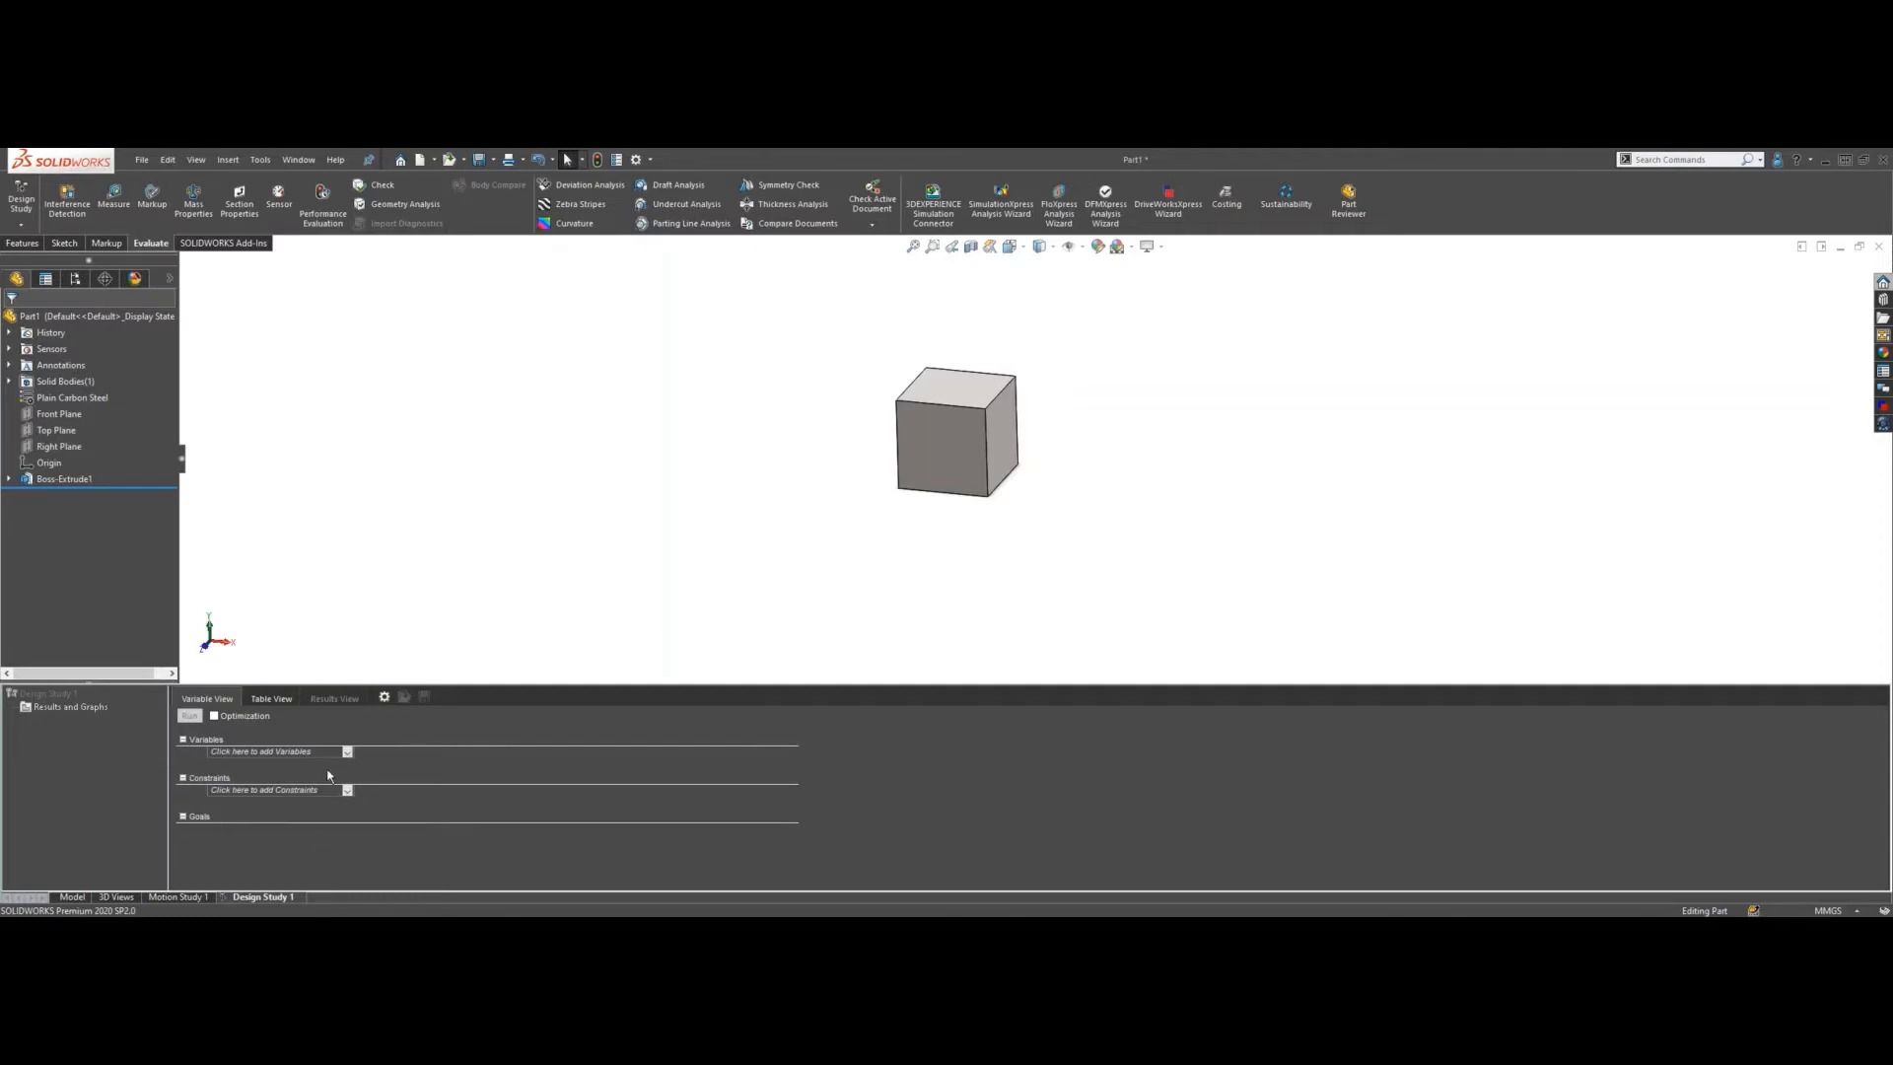
- Add the Thickness parameter as a study variable, ranging from 50 mm to 52 mm in steps of 0.2 mm
click(347, 752)
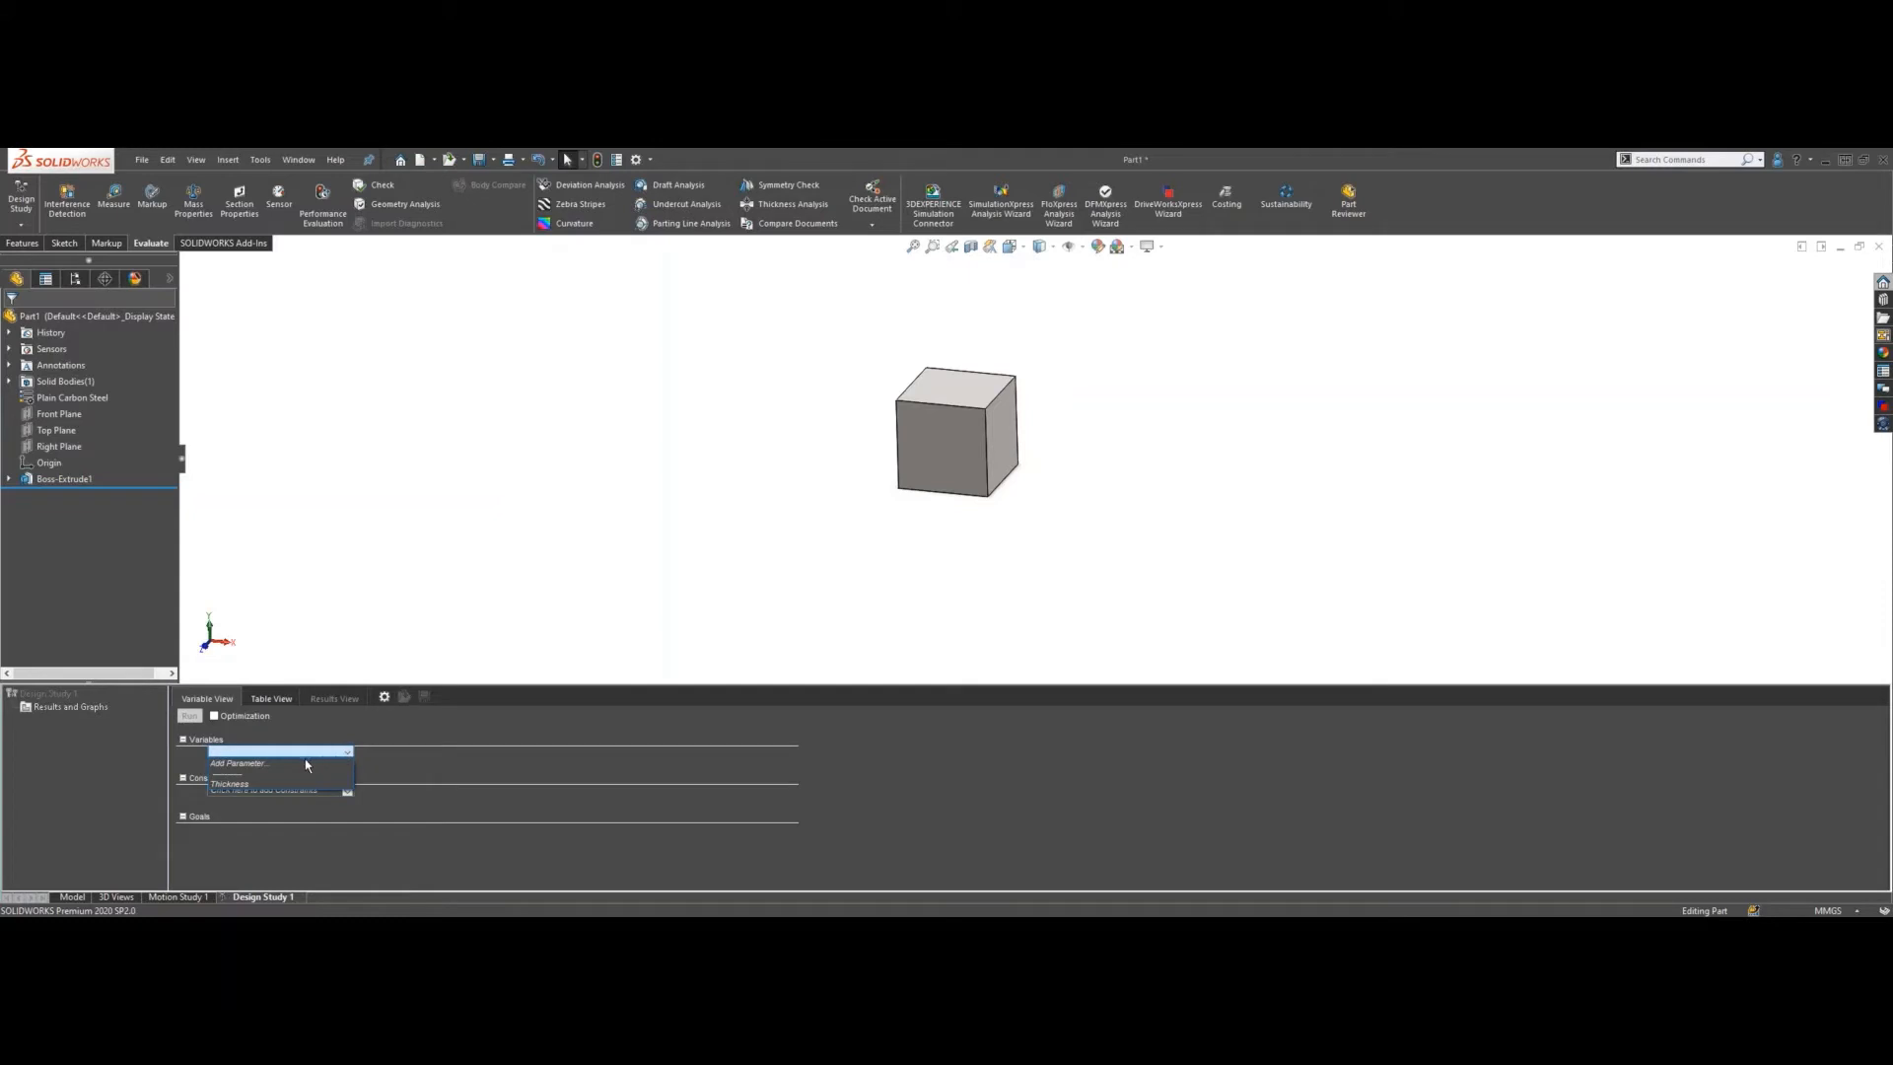
click(251, 785)
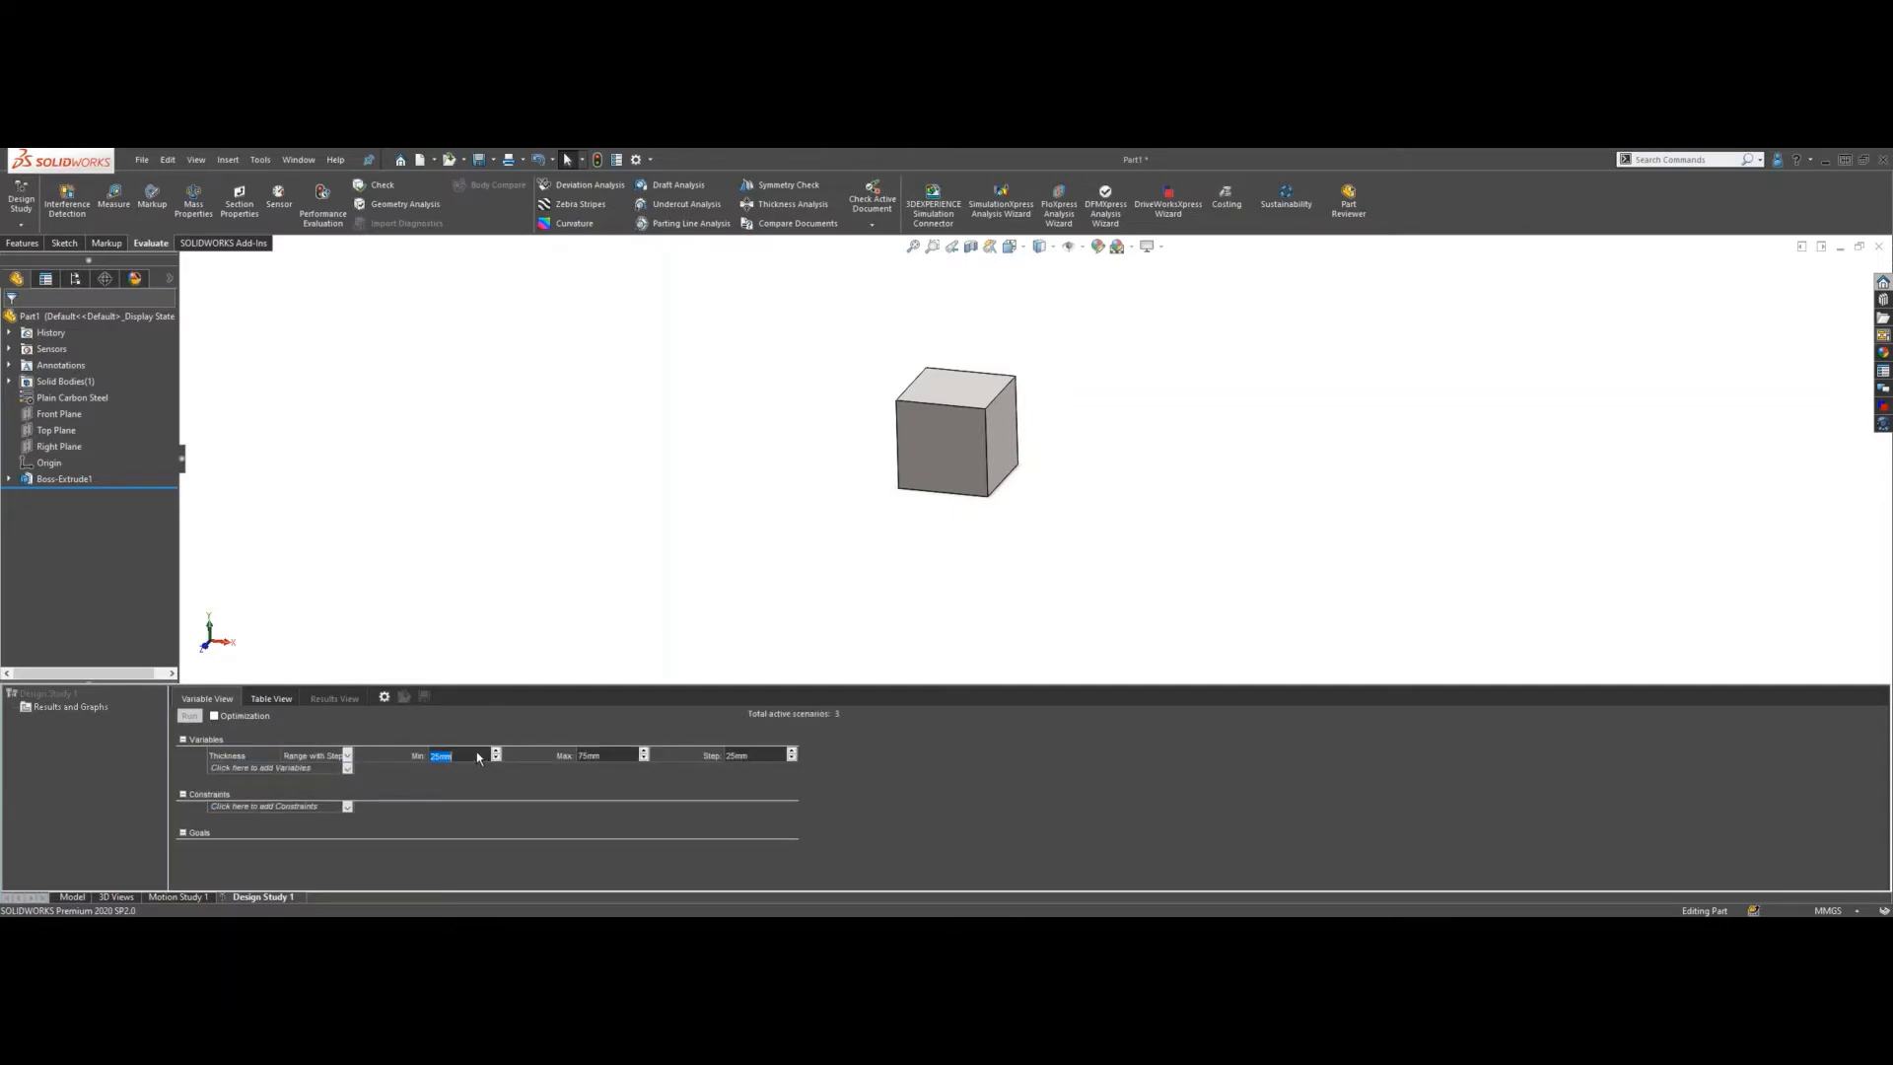
scroll(1030, 409, down, 3)
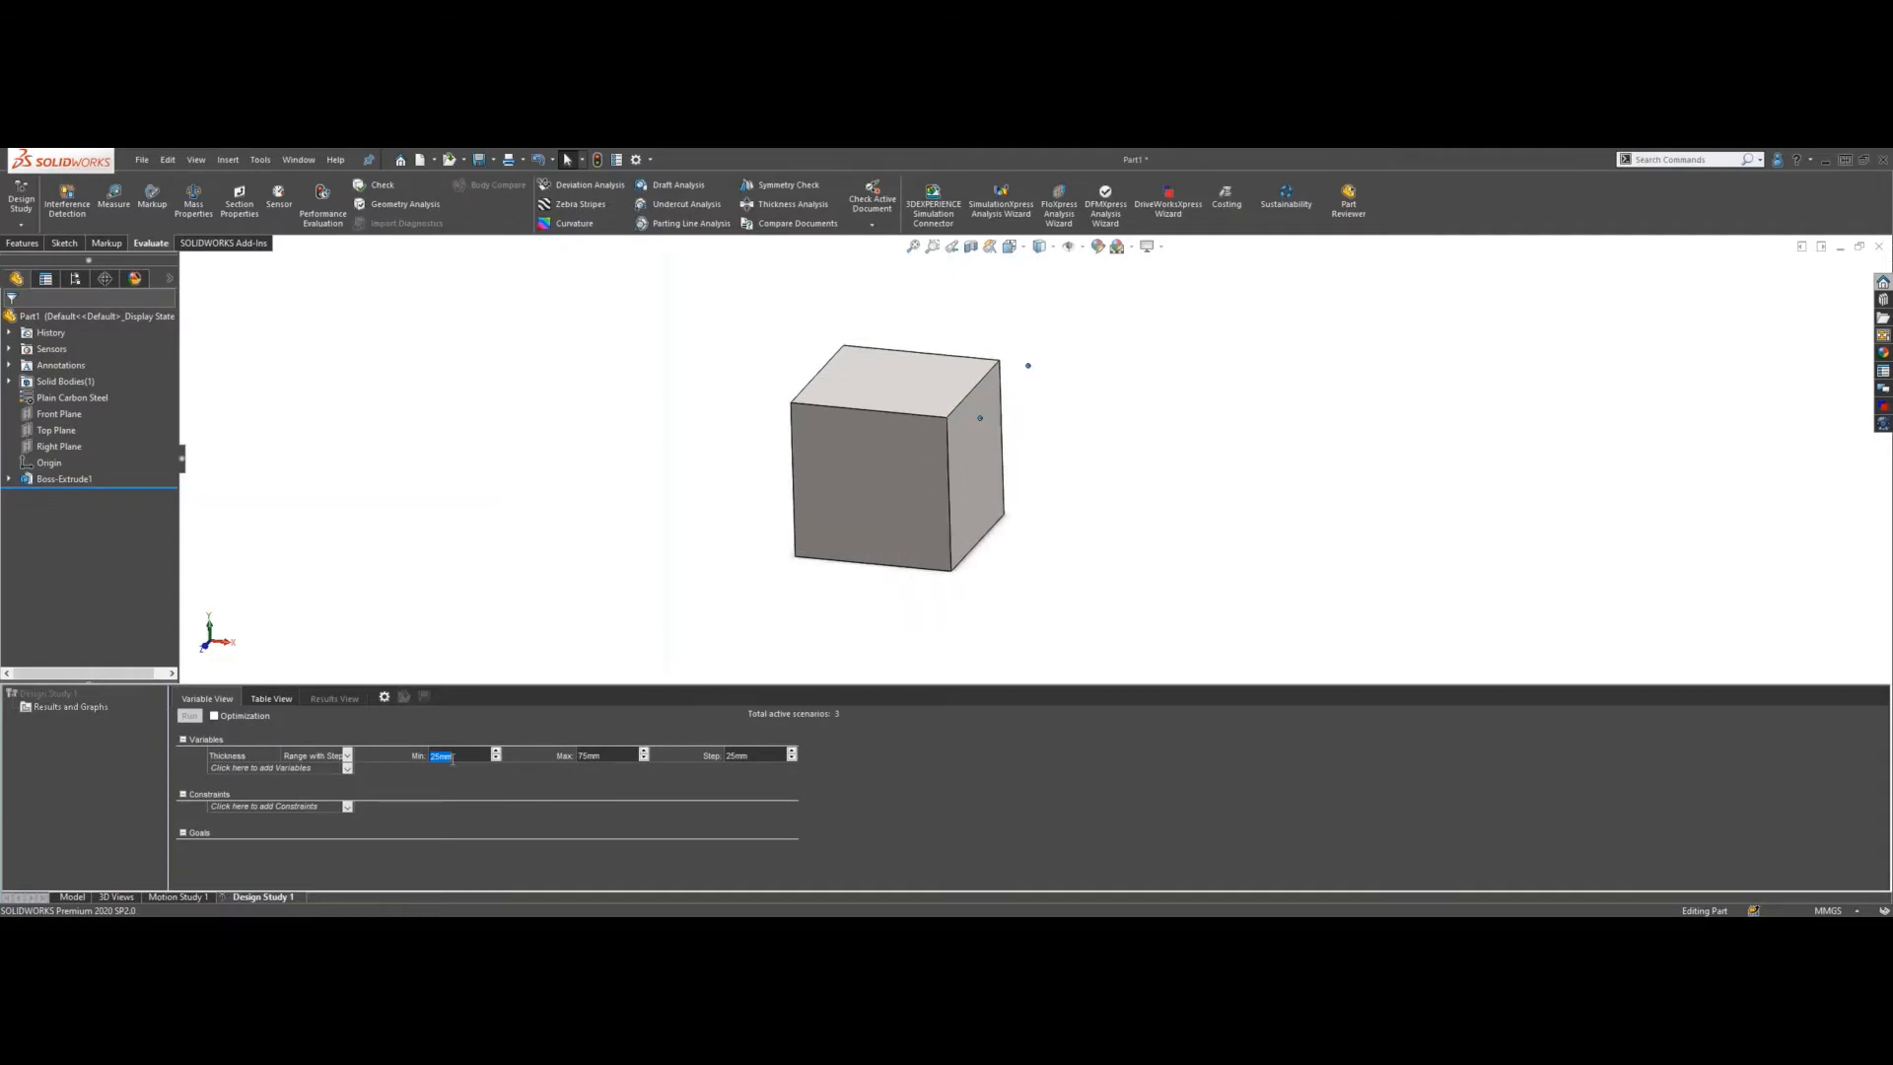
text(50)
click(594, 756)
text(5)
click(766, 756)
text(0.2)
- Add the mass sensor as a study constraint with the condition Is between 1000 g and 1001 g
click(347, 806)
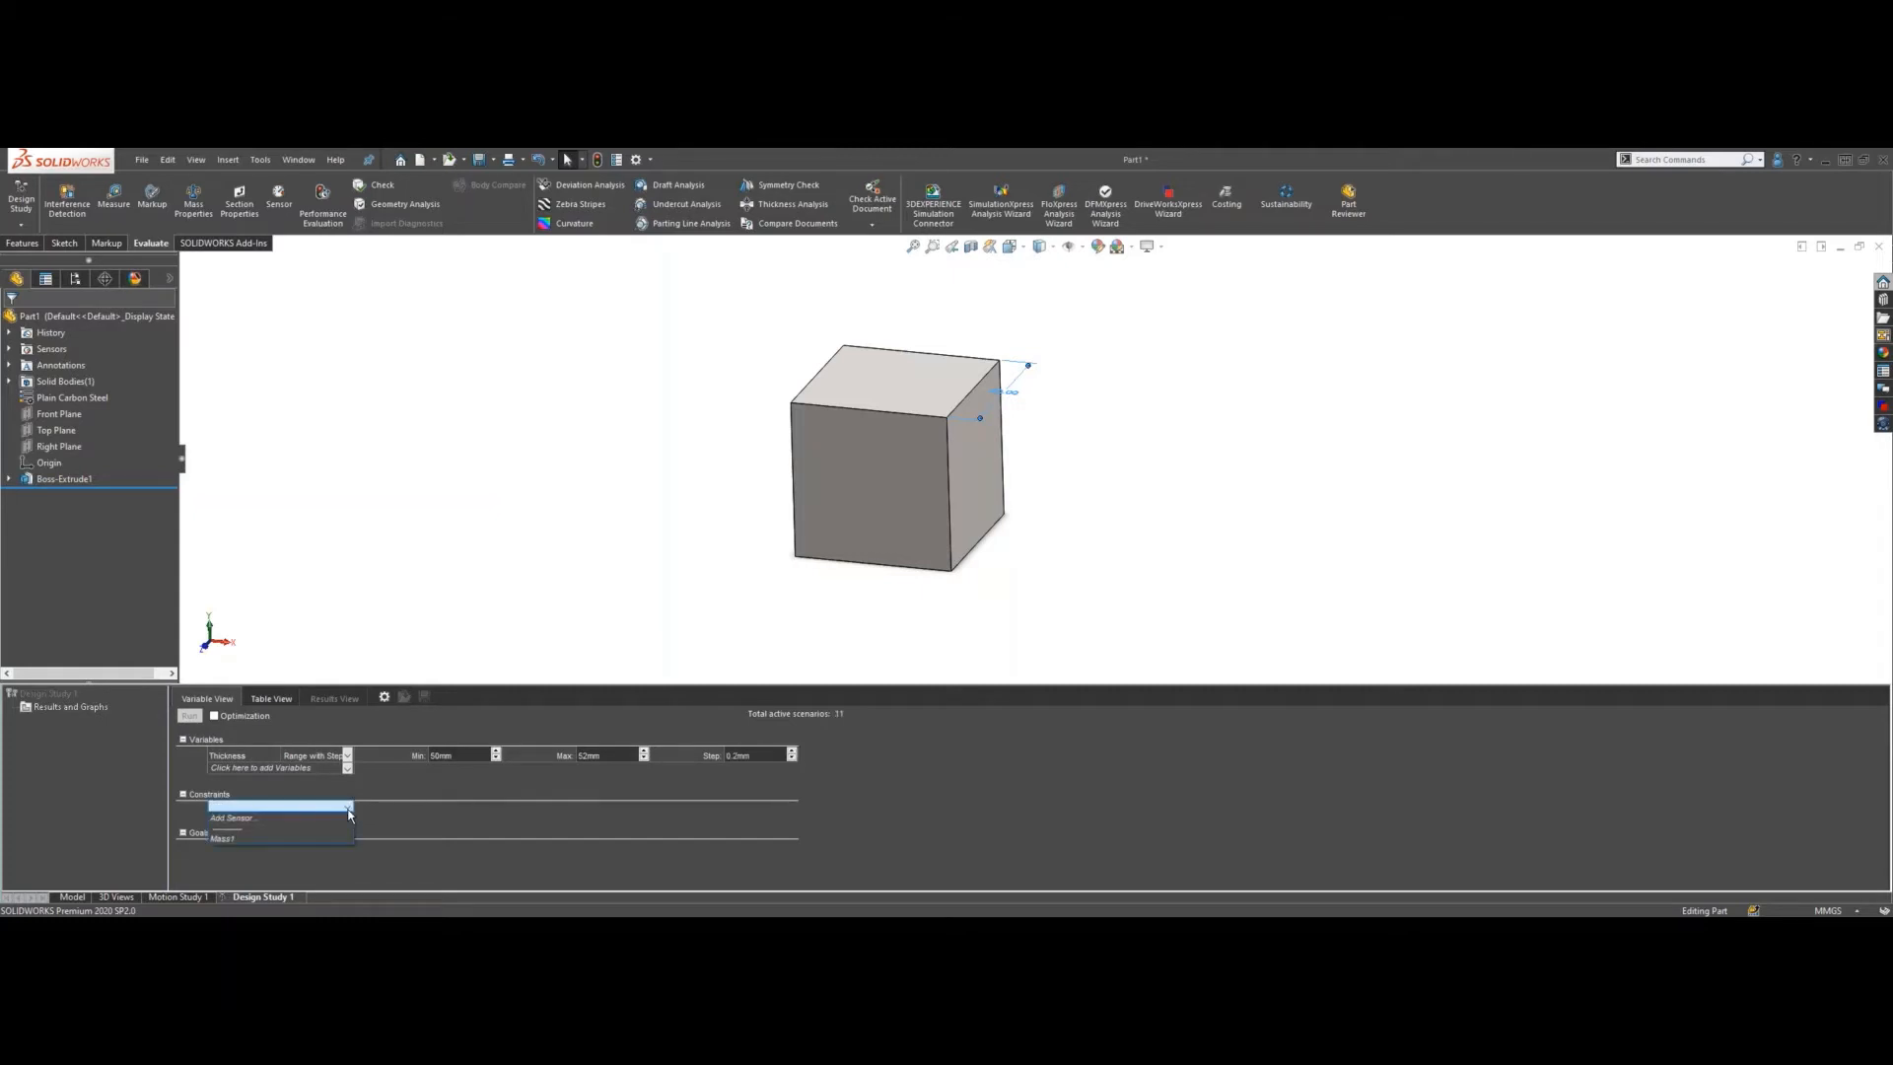
click(236, 839)
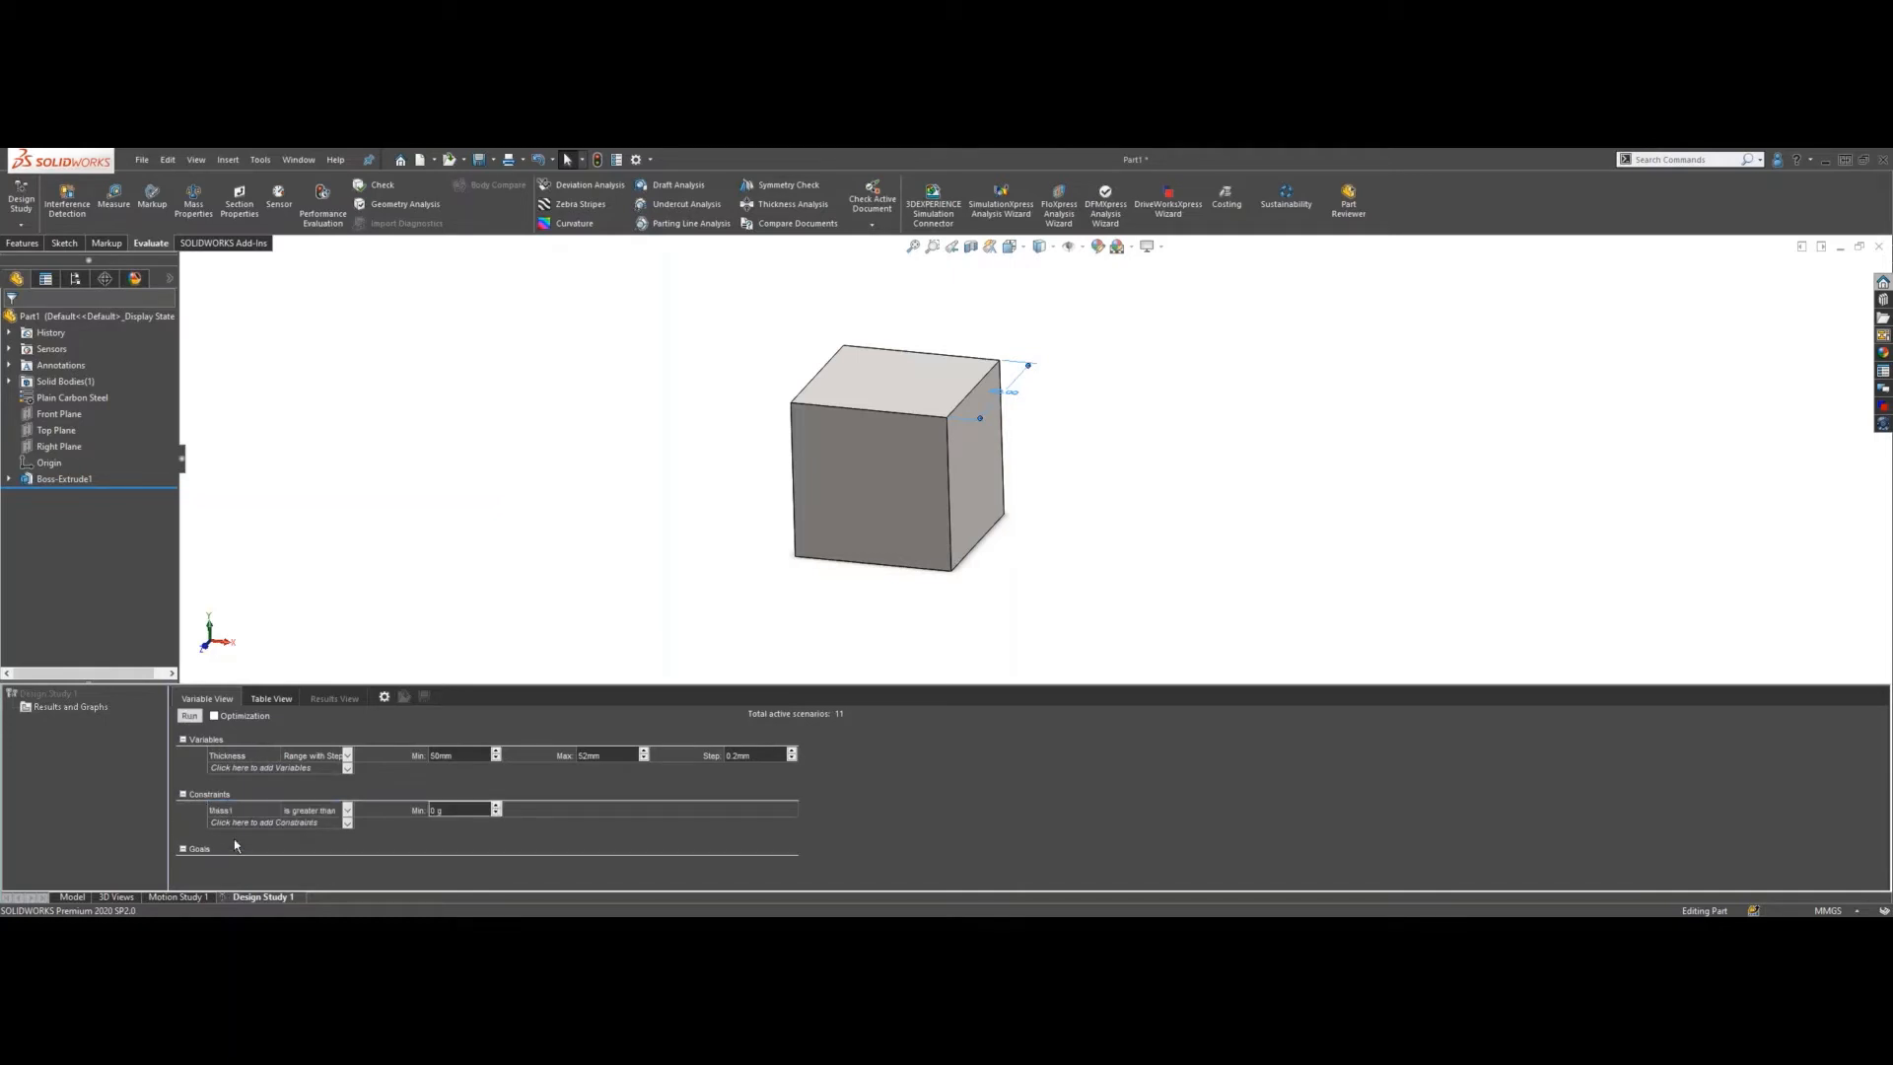
click(346, 811)
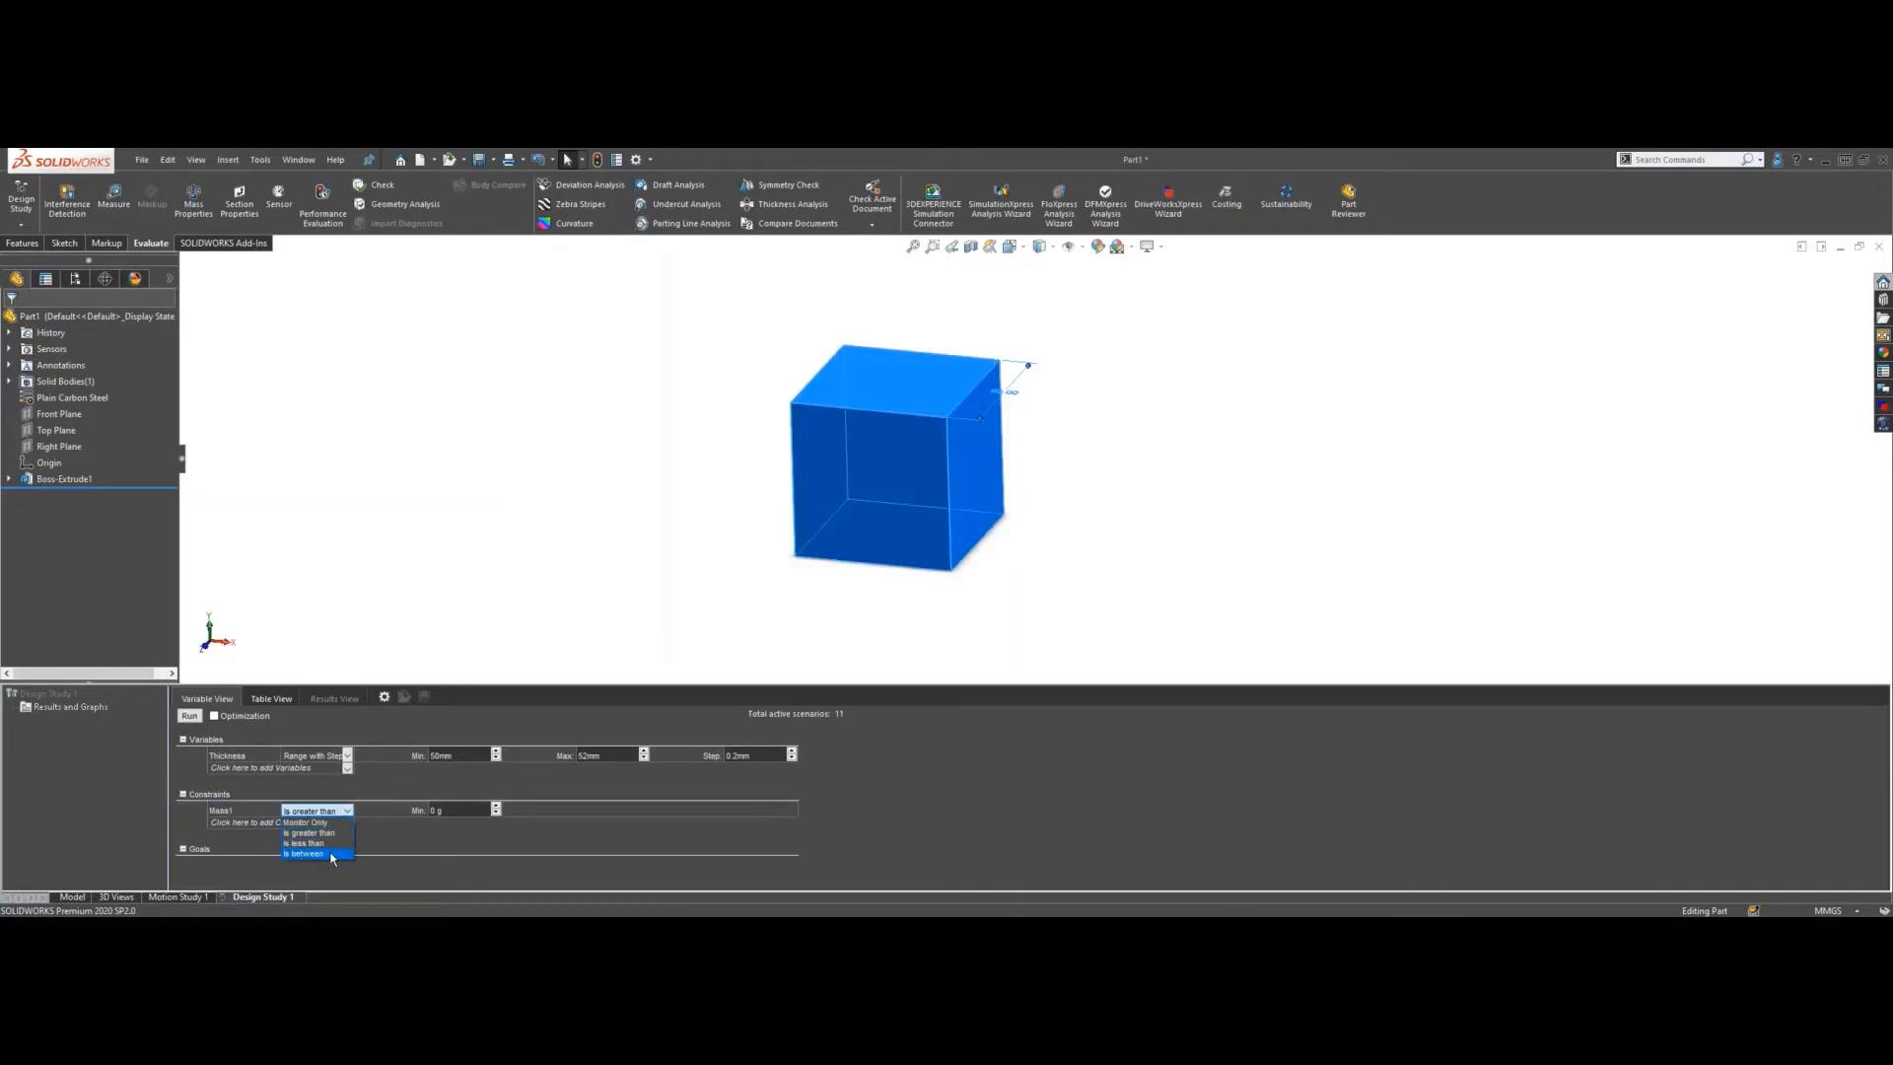
click(332, 855)
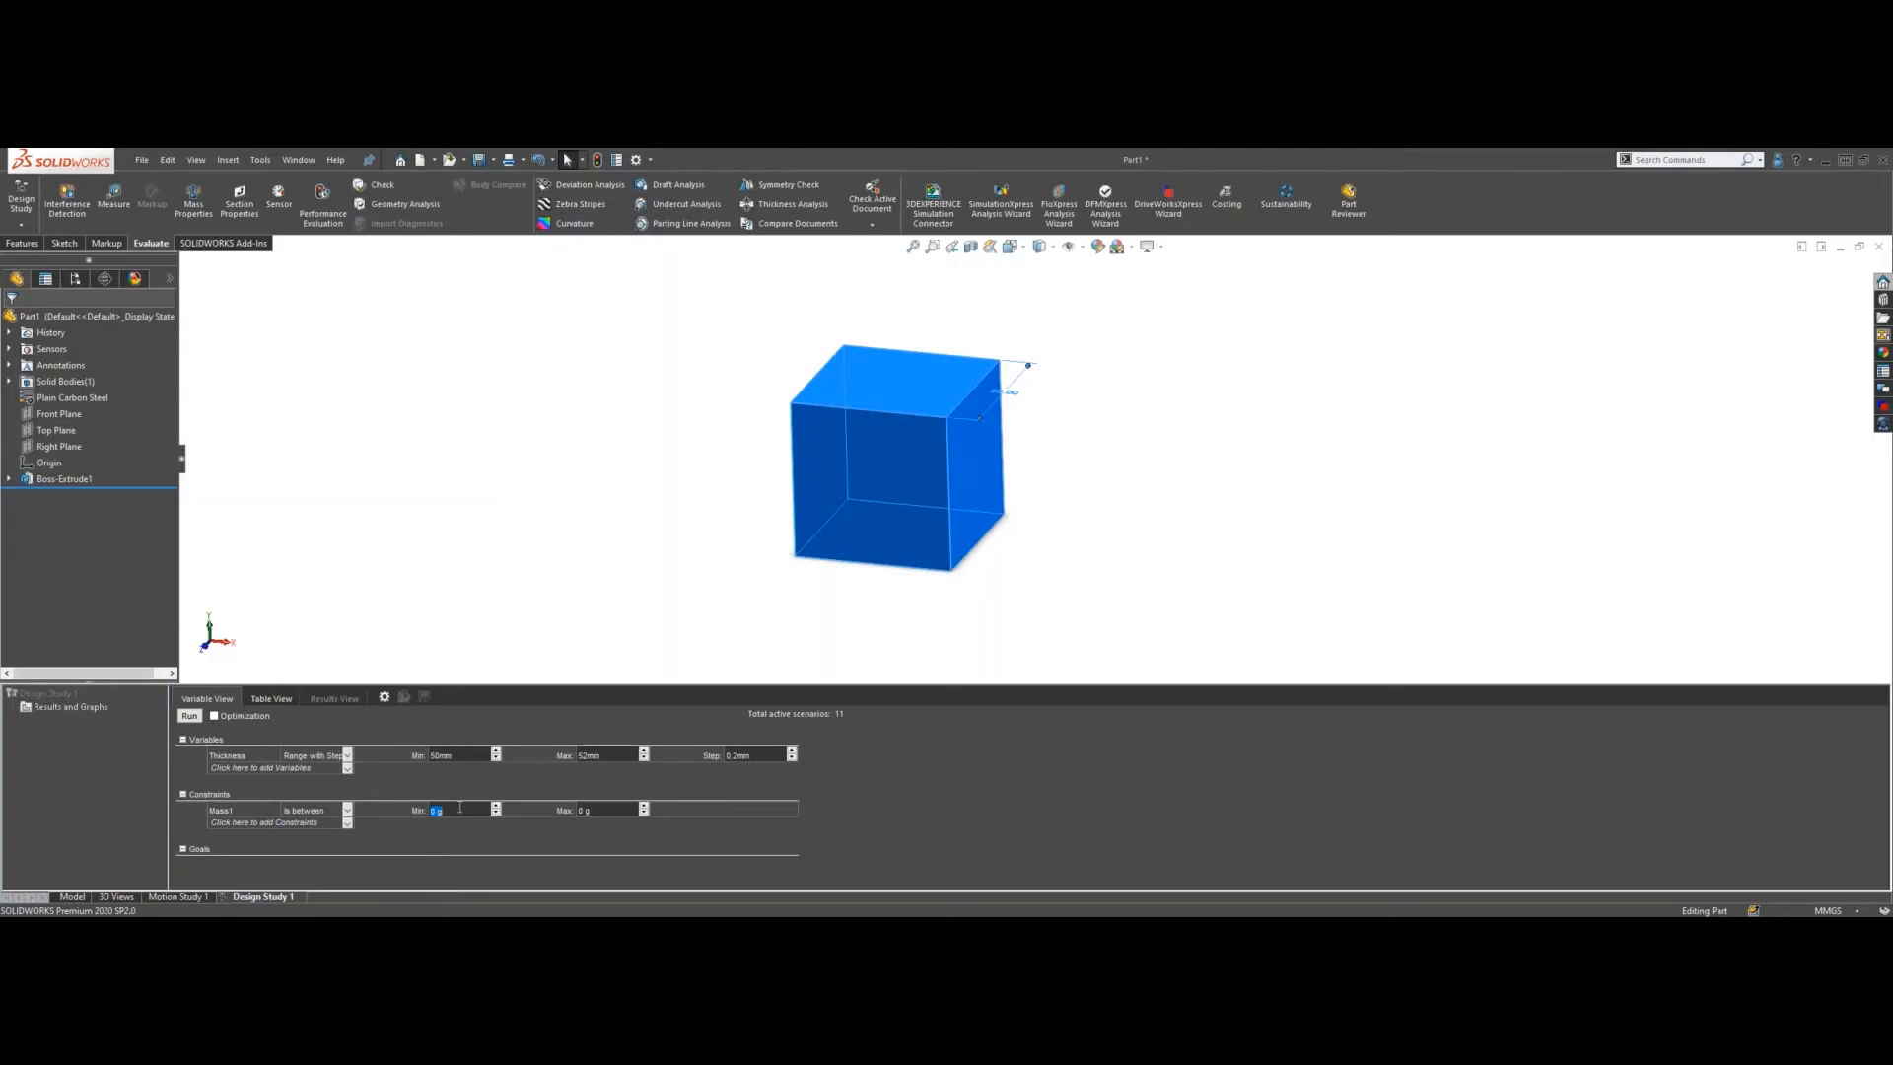
text(1000)
click(622, 810)
text(100)
key(Return)
- Run the design study and apply Scenario 8, with a thickness of 51.4 mm, to the model
click(186, 715)
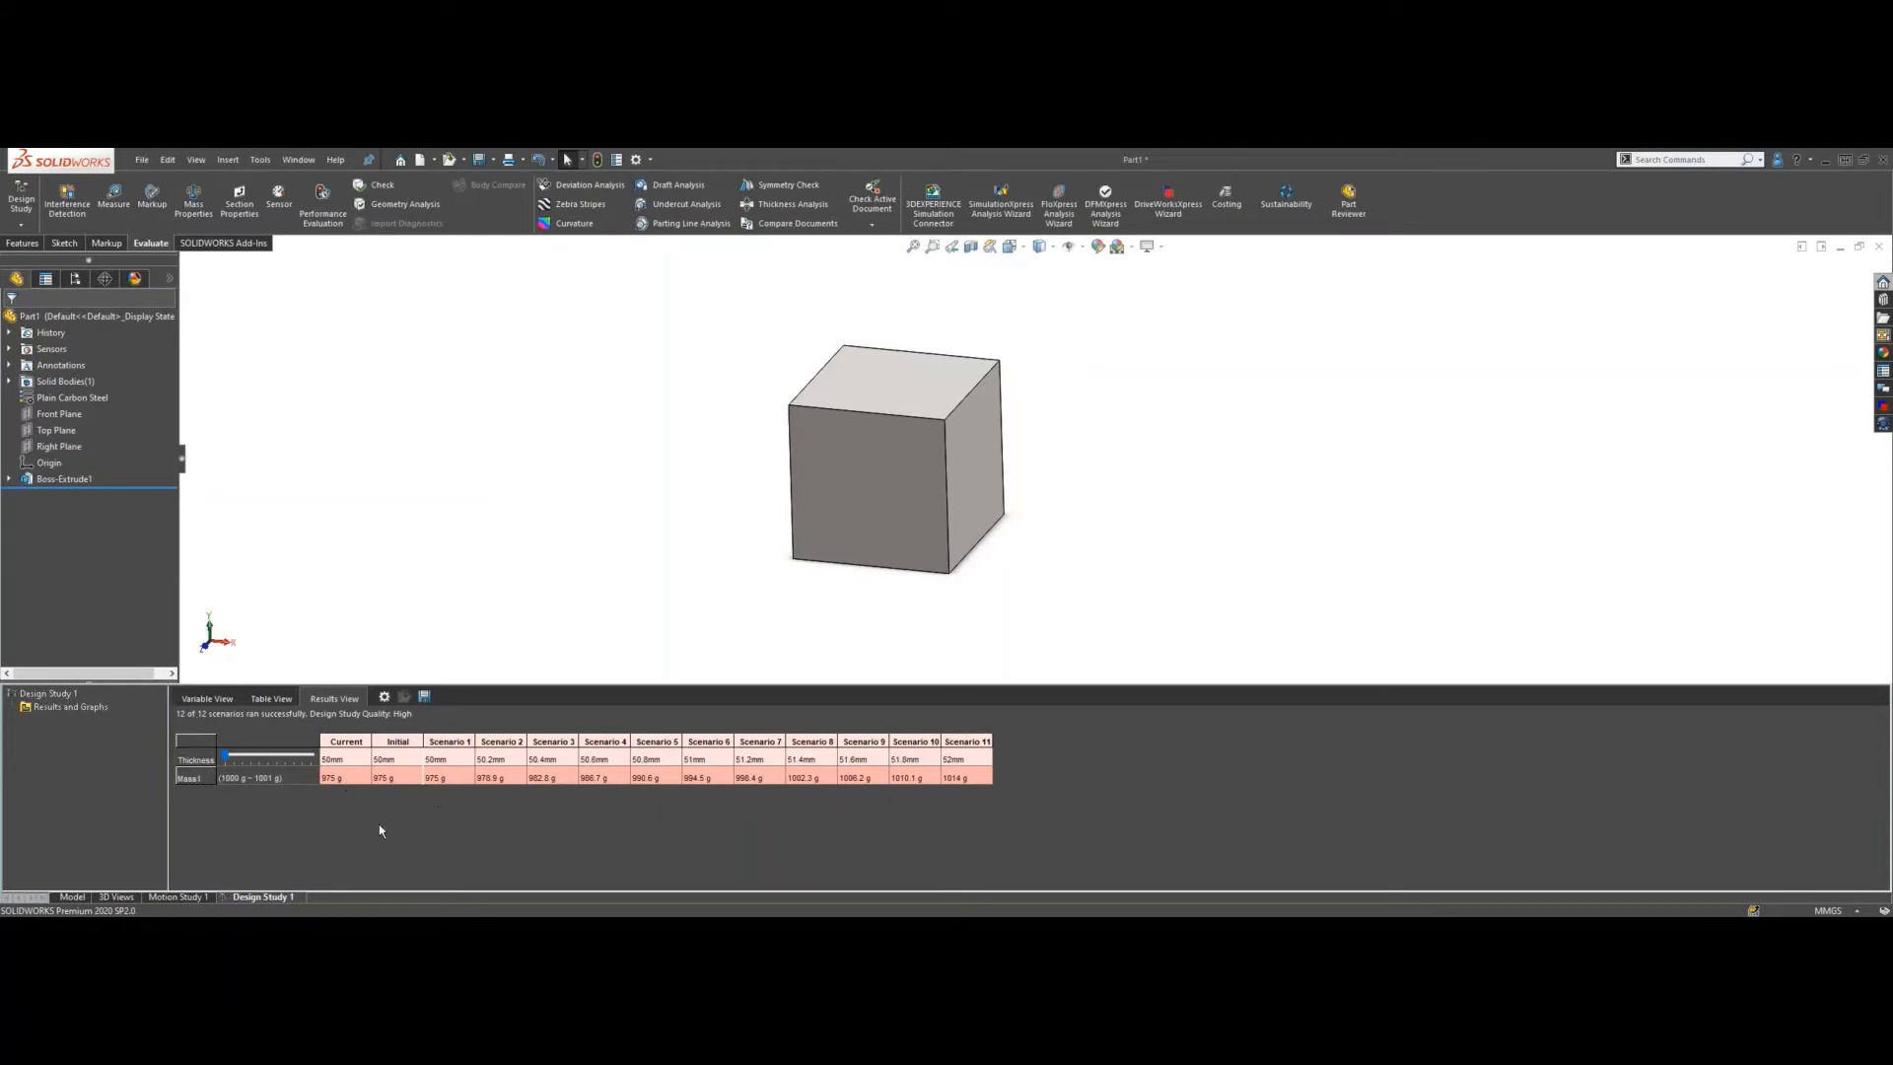
click(810, 741)
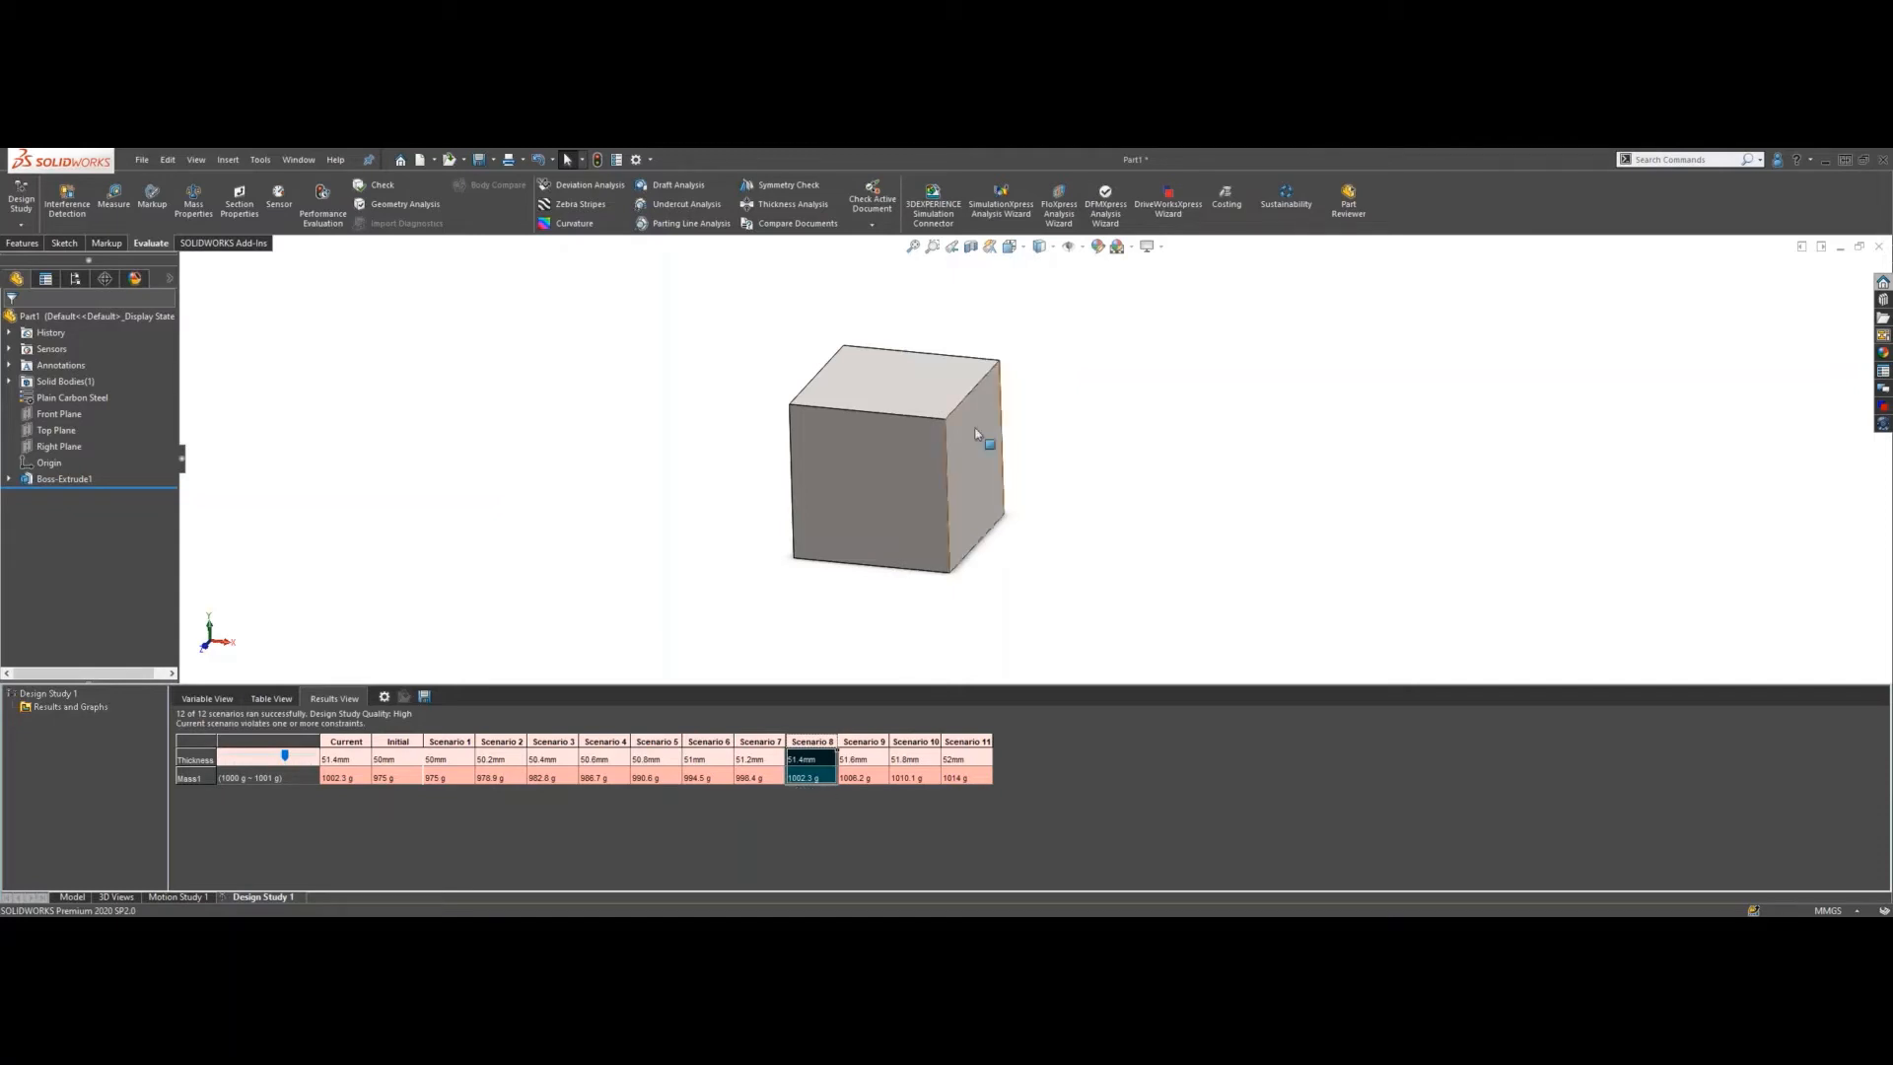
- Display the cube's feature dimensions, examine its extrusion depth and sides from several angles, and hide the dimensions again
double_click(934, 390)
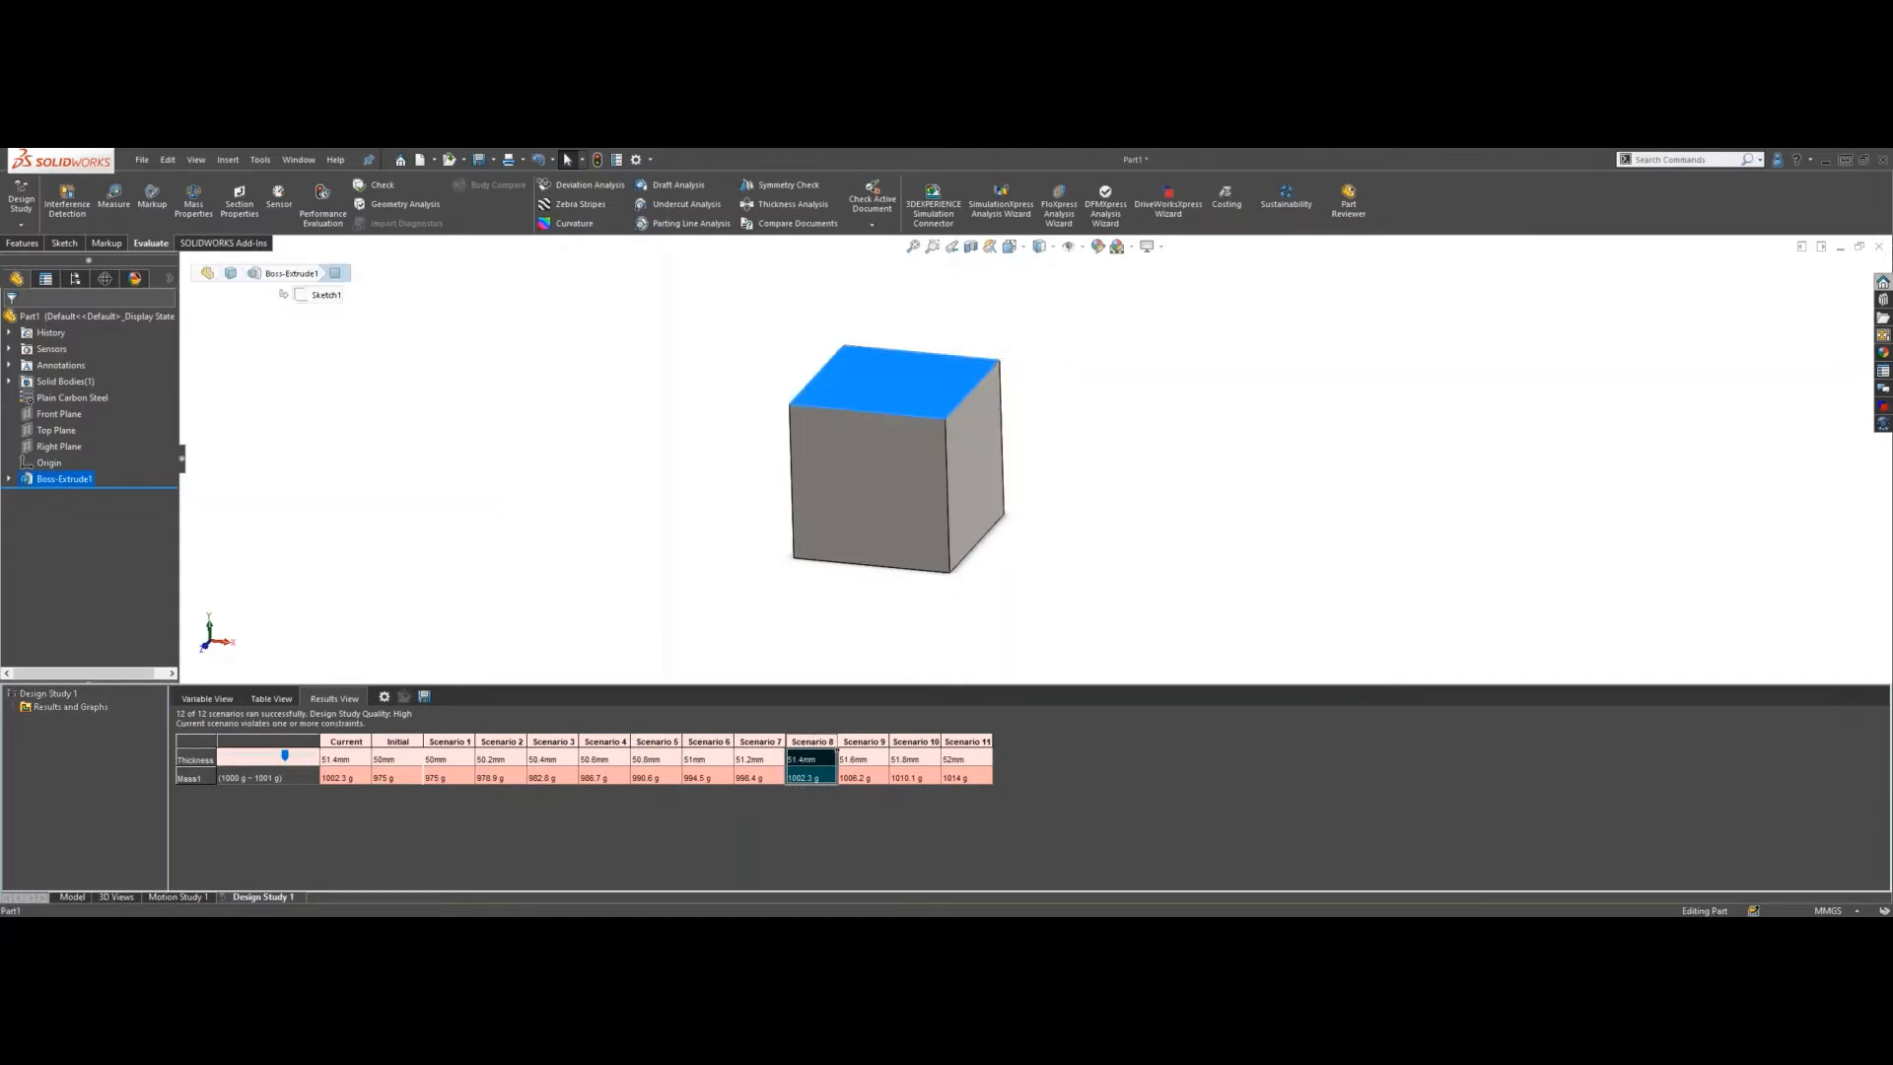
scroll(996, 434, down, 5)
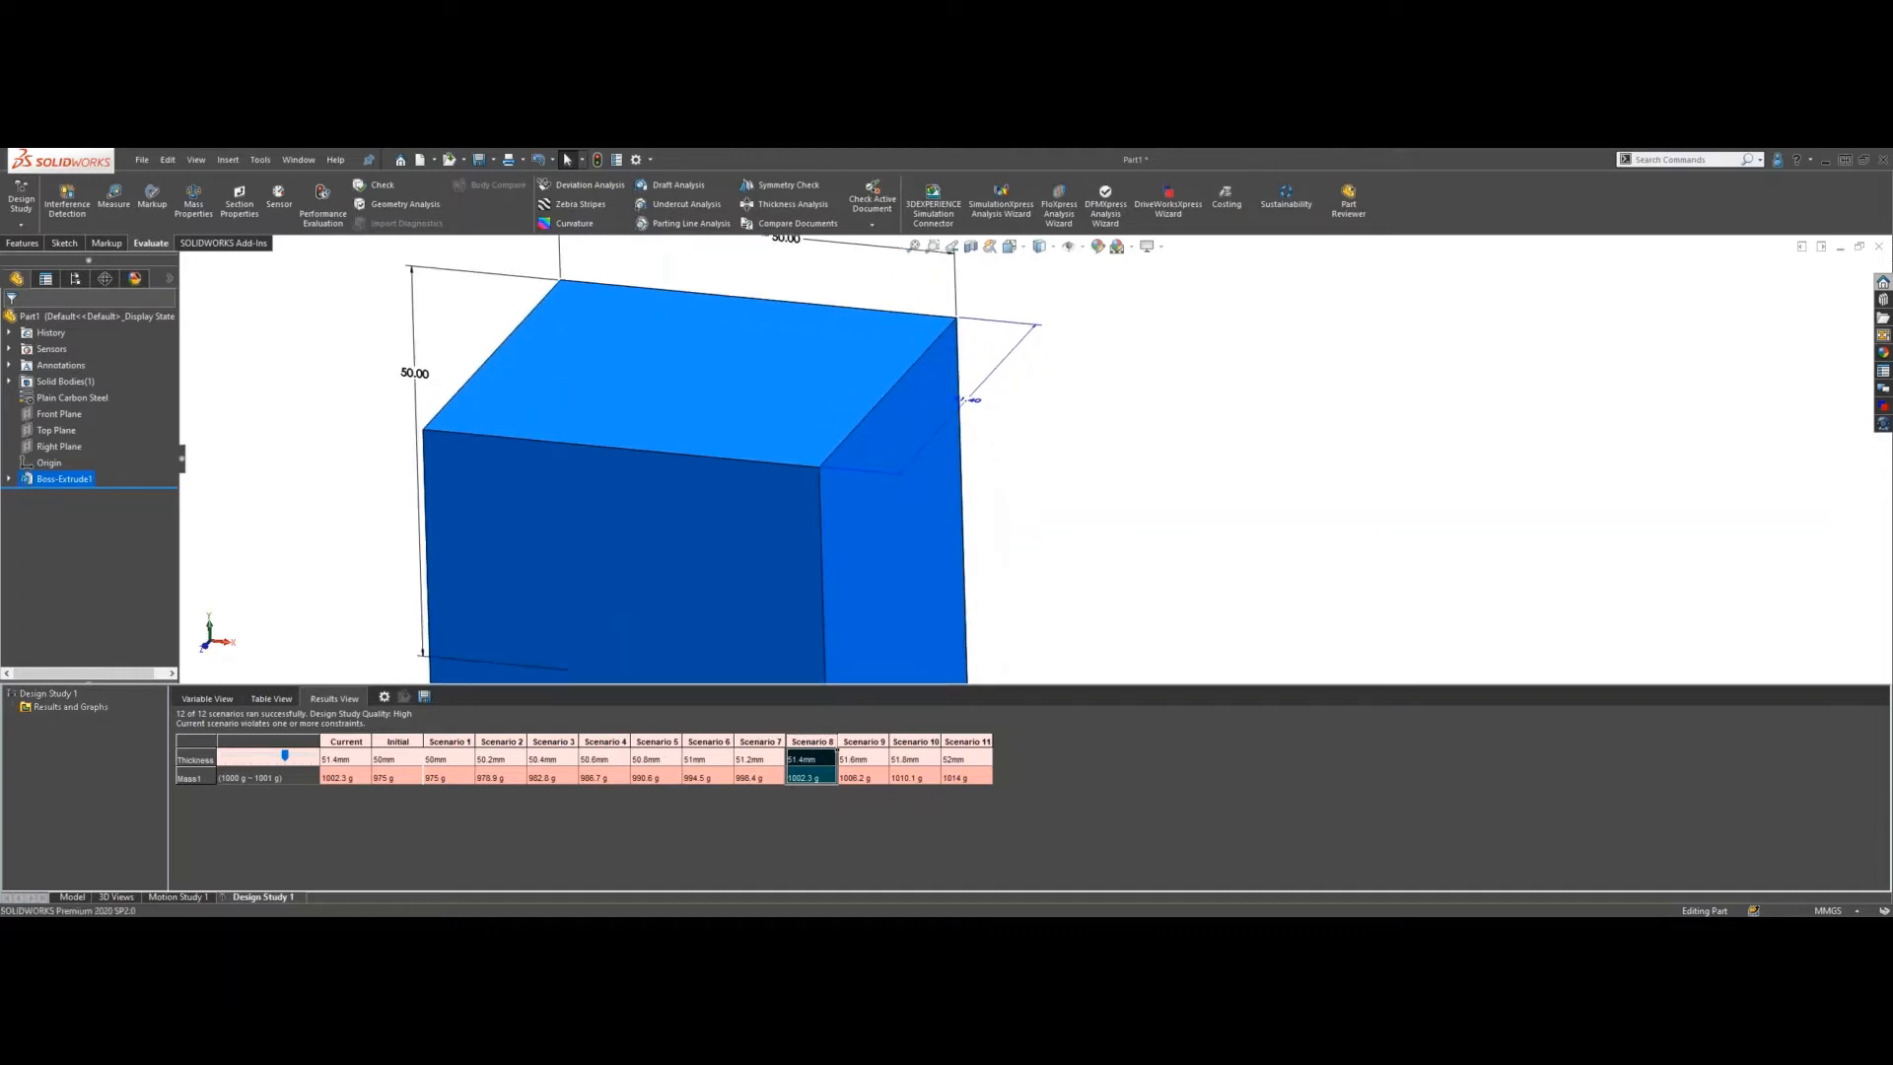
middle_drag(979, 424, 983, 542)
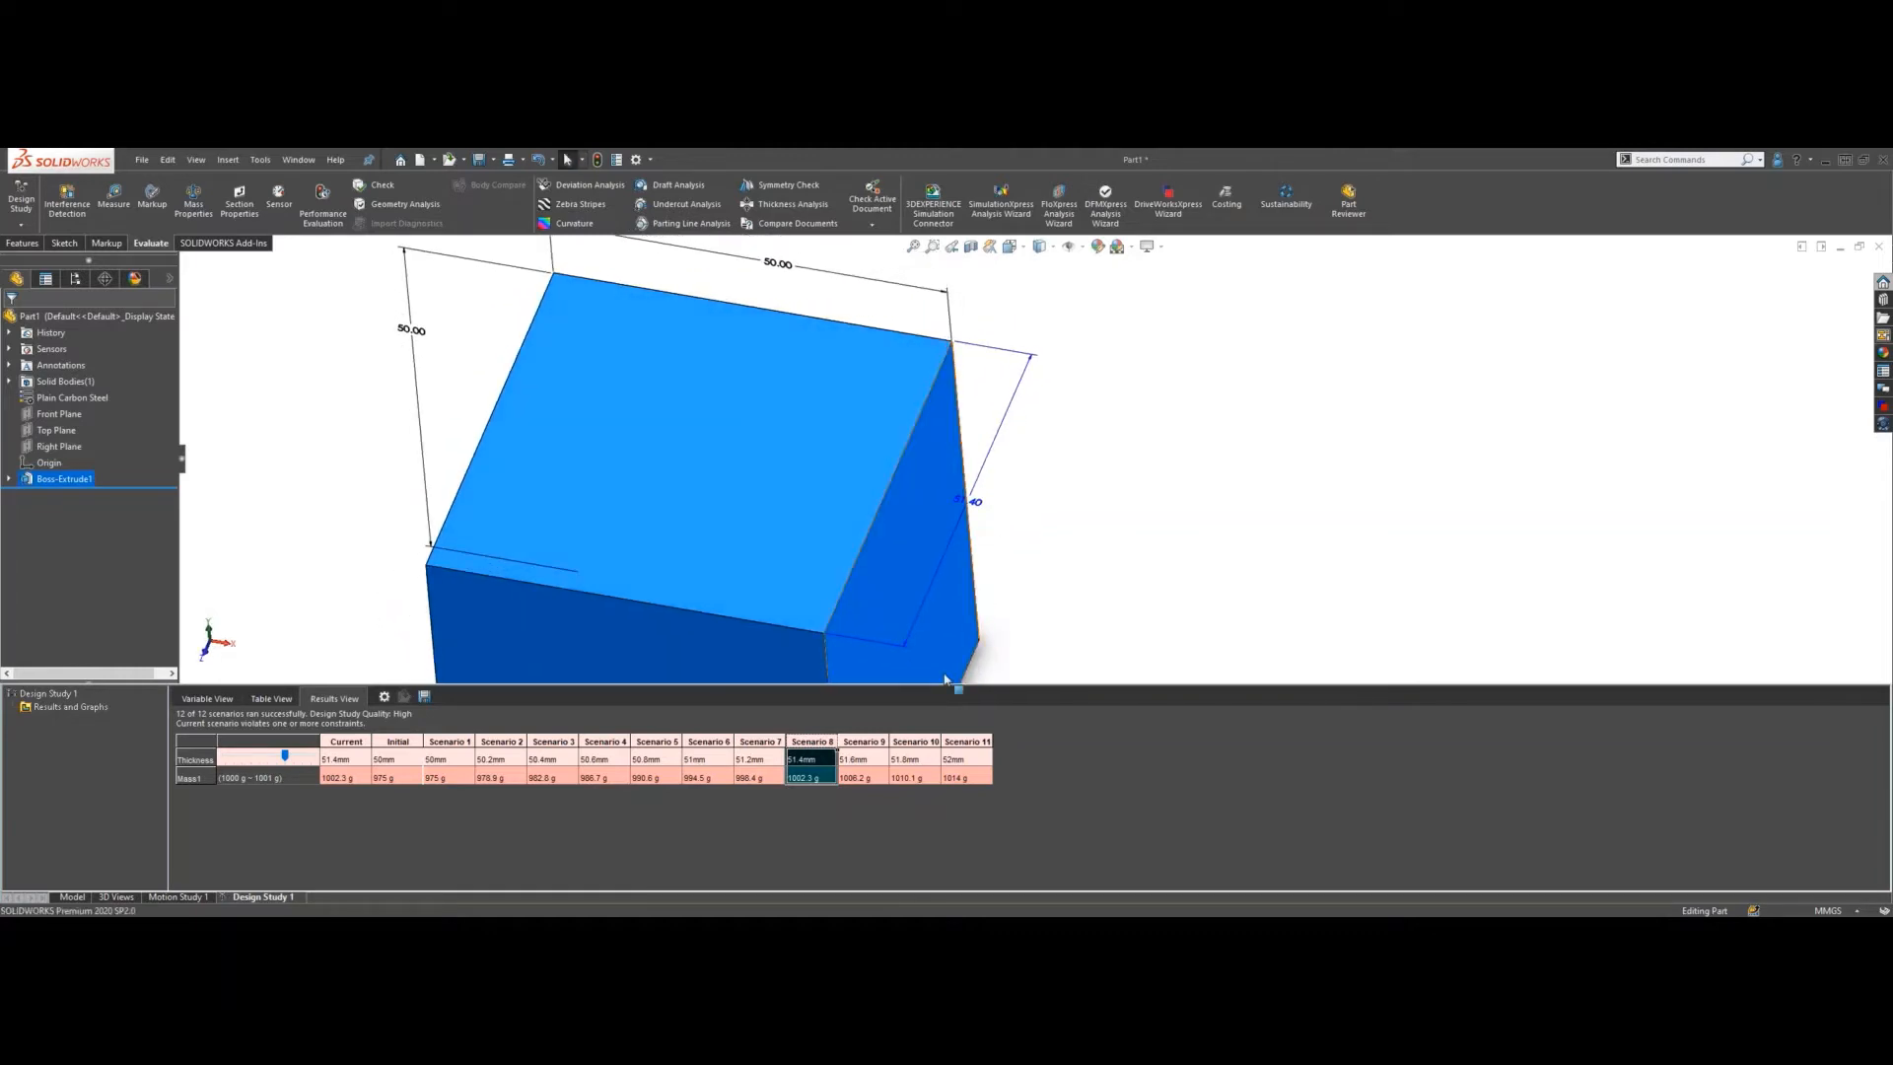
scroll(941, 636, up, 2)
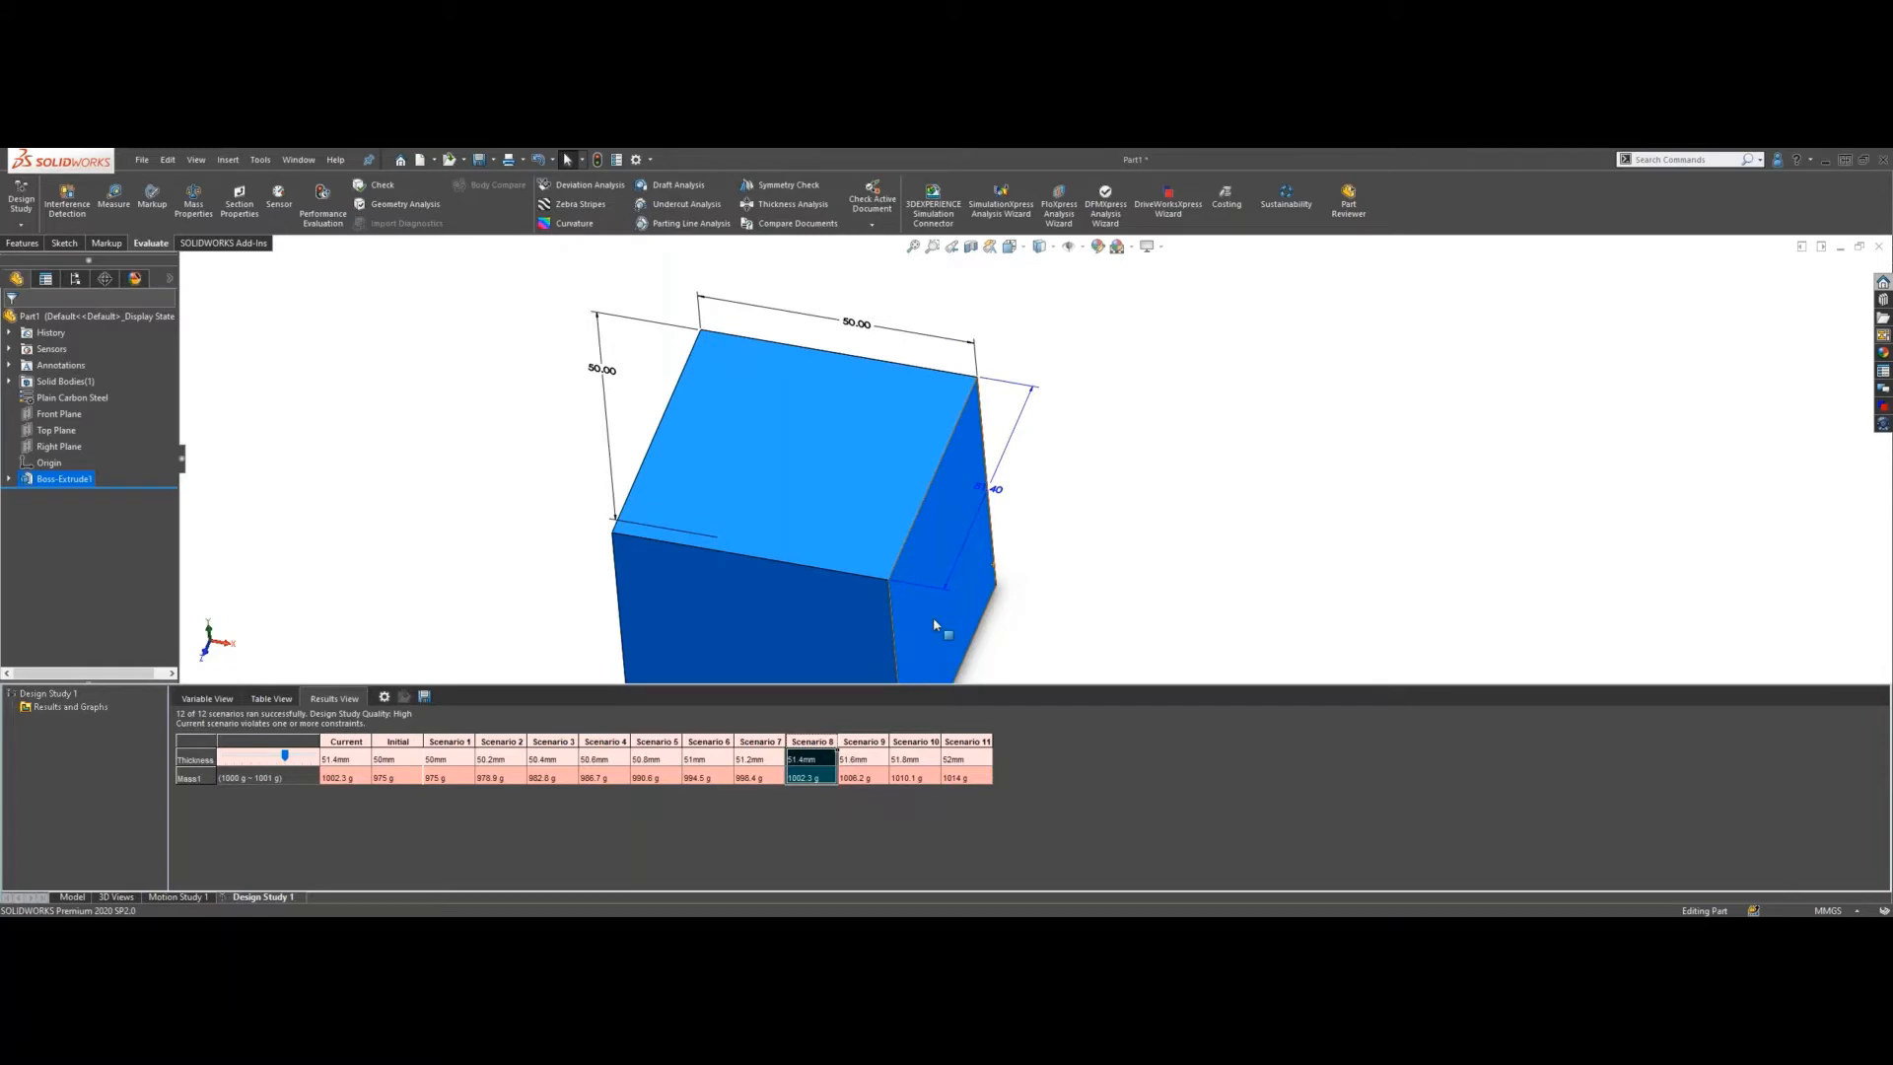
scroll(986, 625, up, 3)
middle_drag(989, 625, 1014, 541)
middle_drag(1127, 494, 1087, 416)
scroll(1083, 415, up, 1)
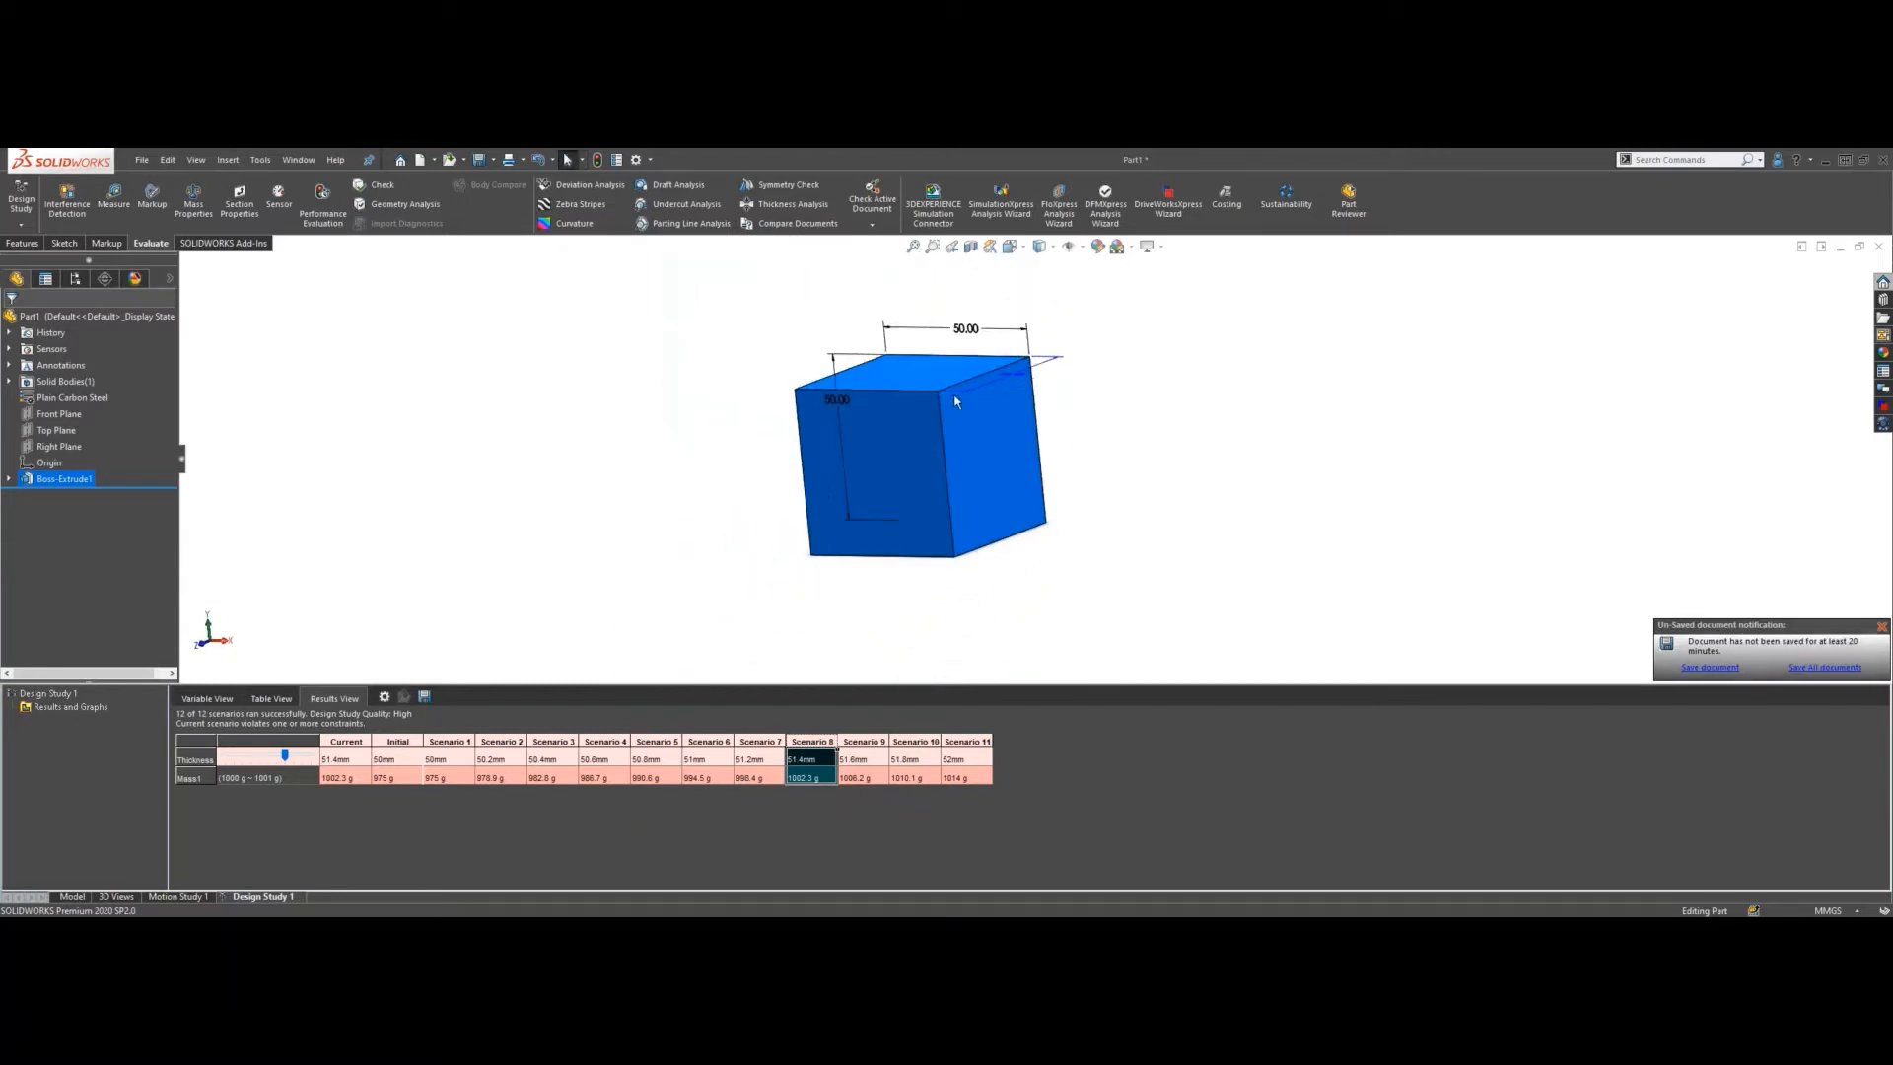
scroll(917, 394, down, 1)
middle_drag(623, 420, 639, 421)
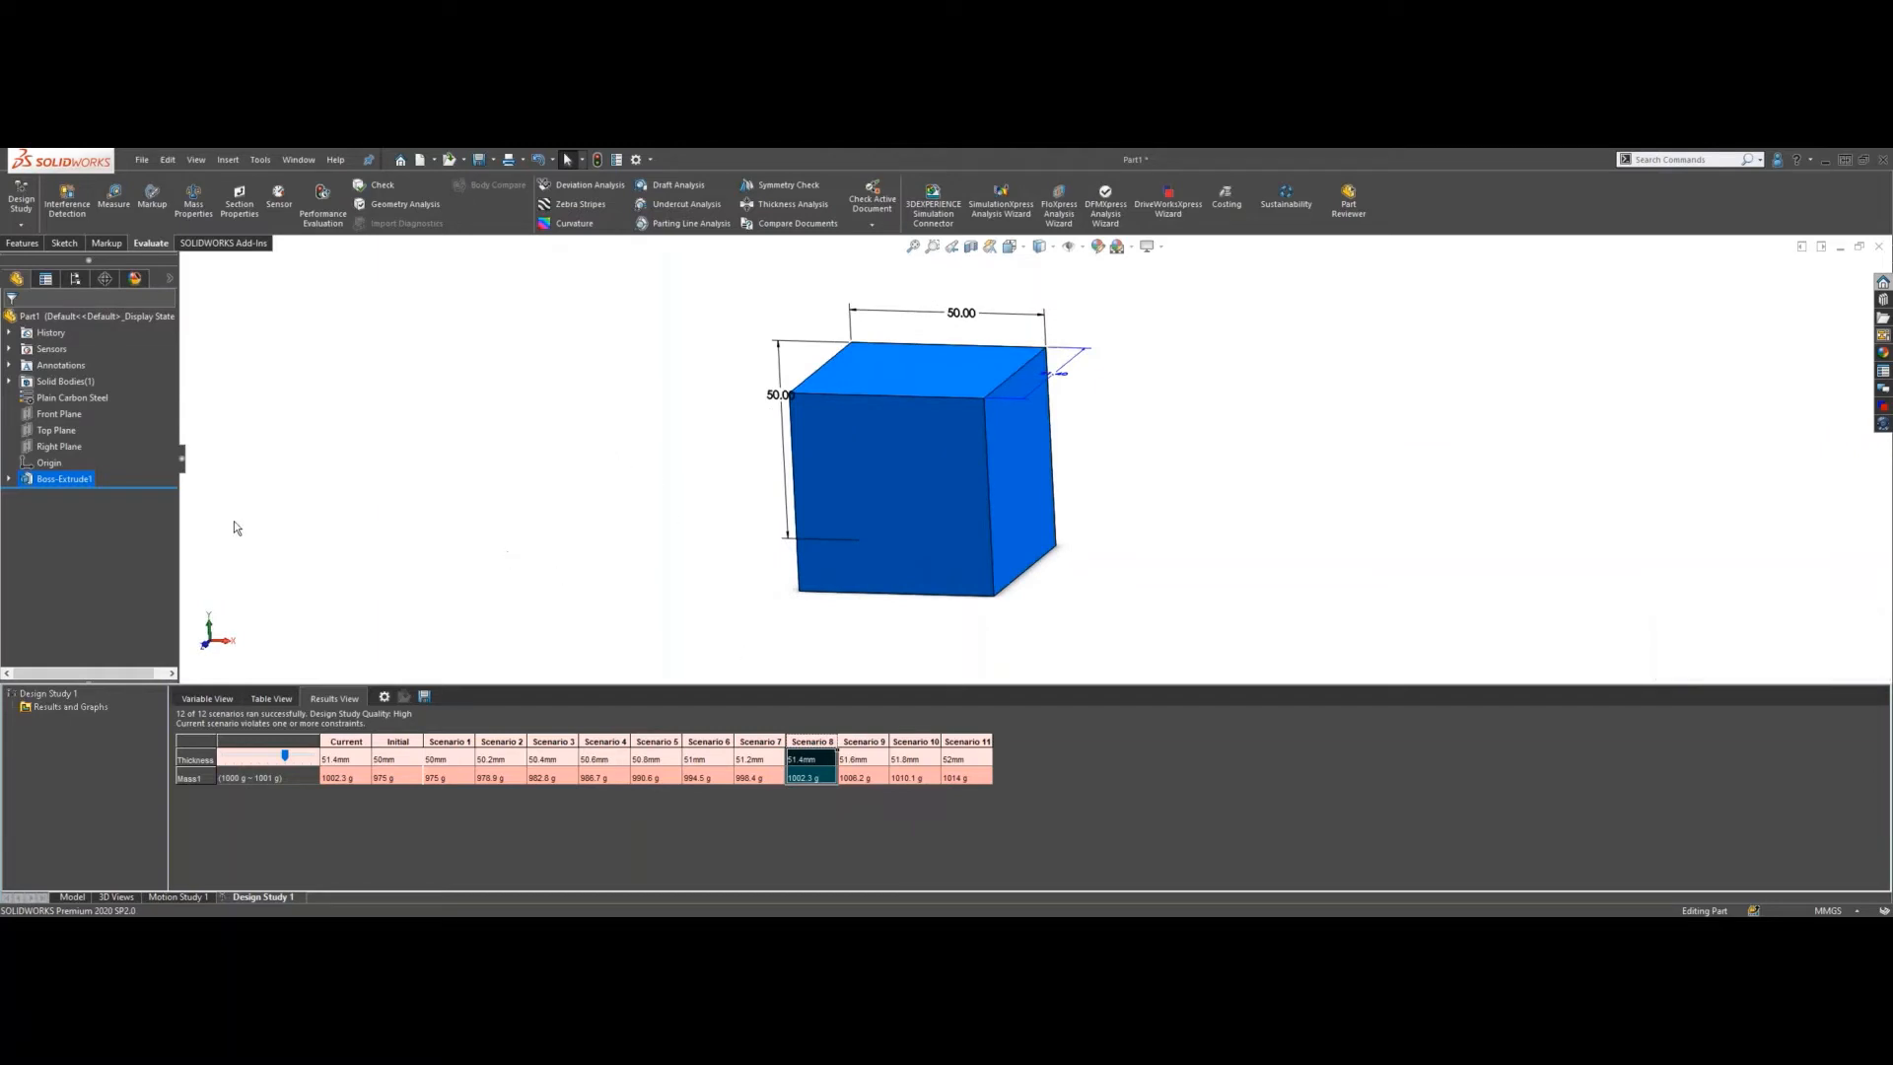
click(558, 396)
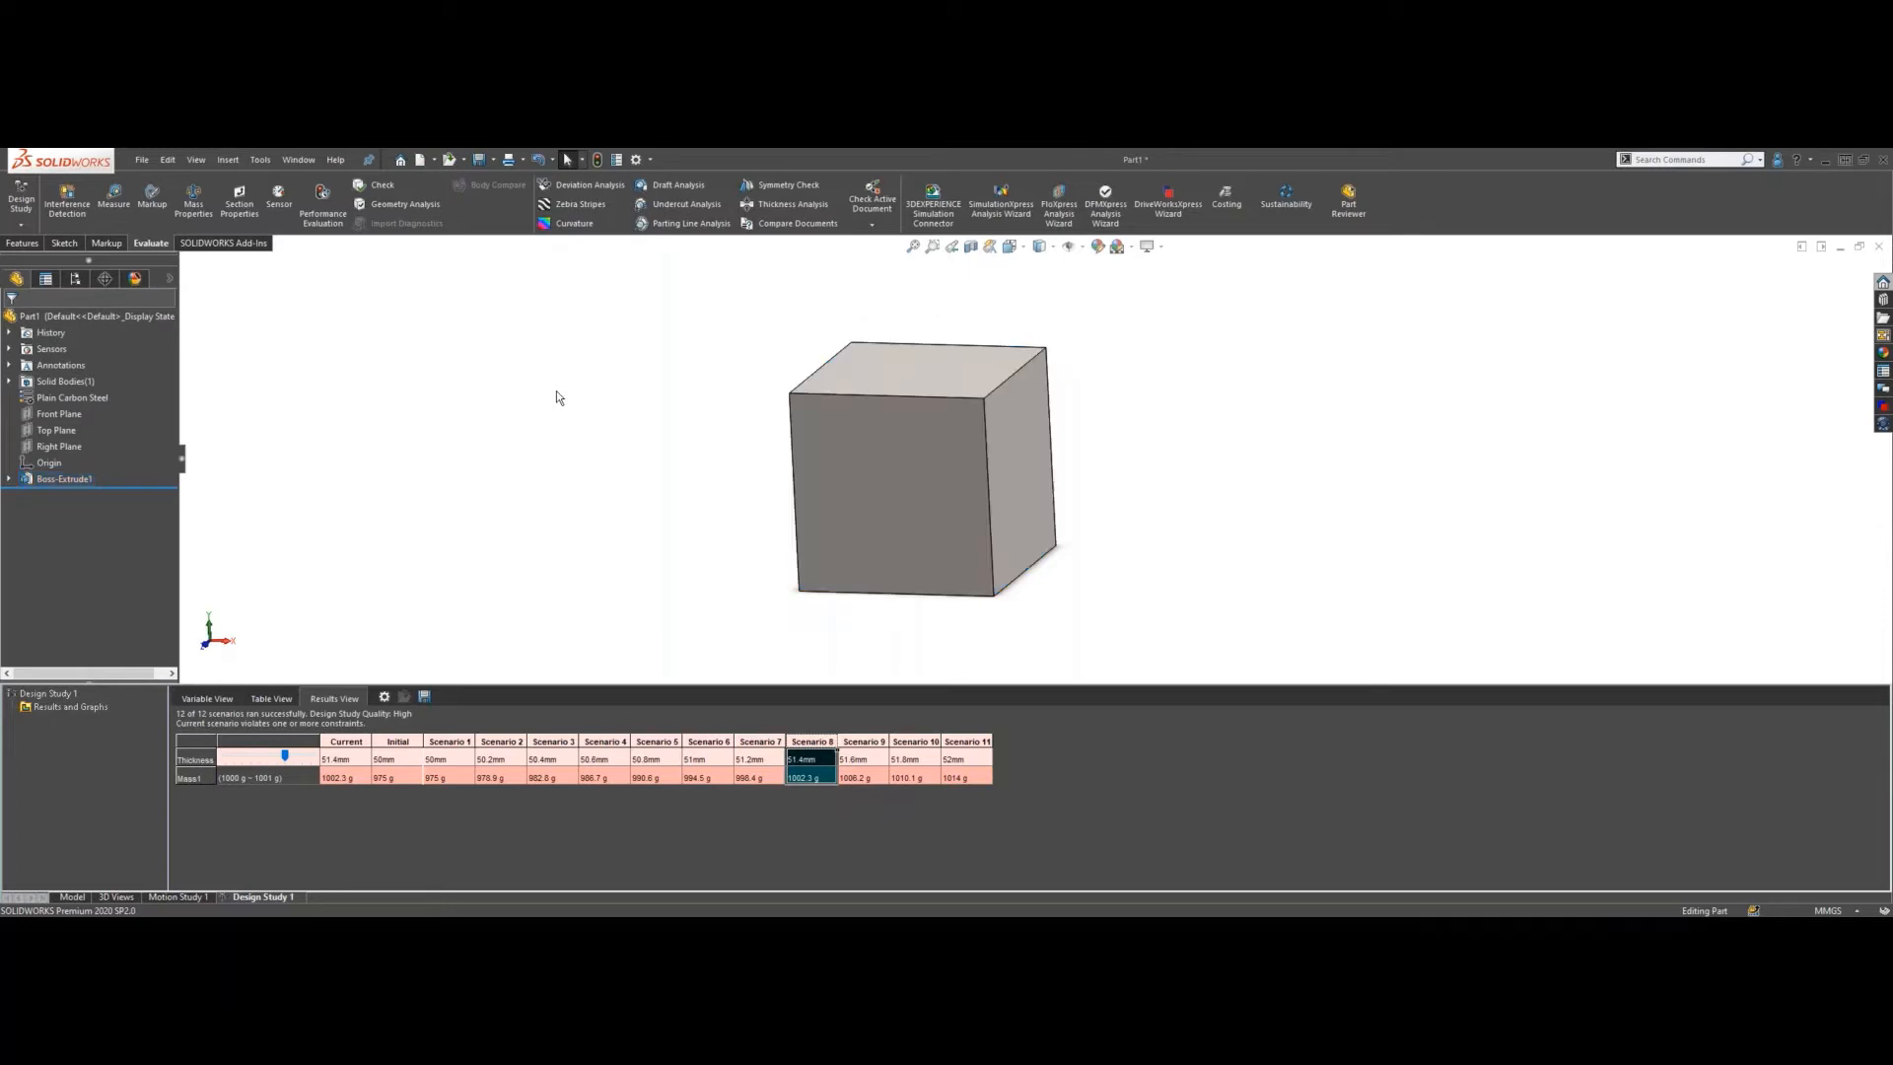
middle_drag(760, 588, 832, 507)
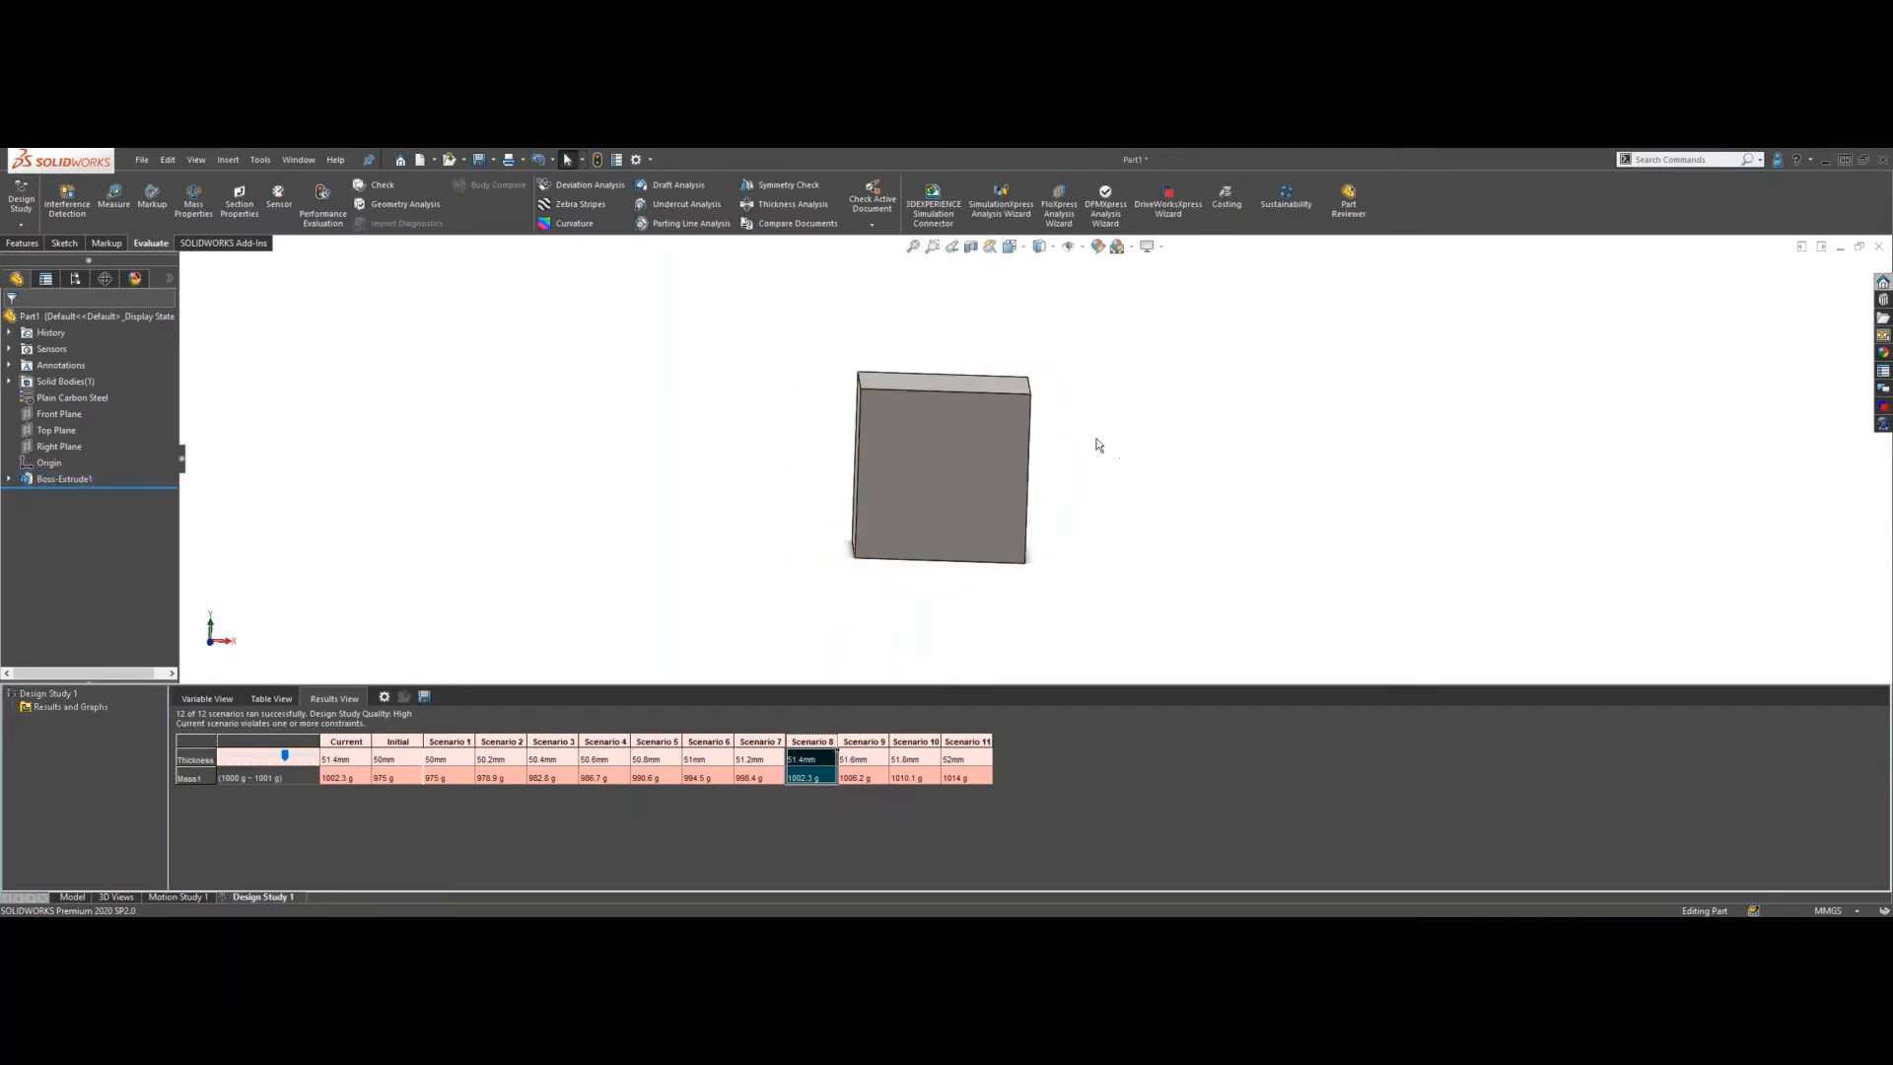
- Measure the area and perimeter of the cube's top face and inspect the measurement report
click(115, 197)
drag(230, 352, 510, 349)
scroll(902, 386, down, 2)
middle_drag(908, 388, 891, 415)
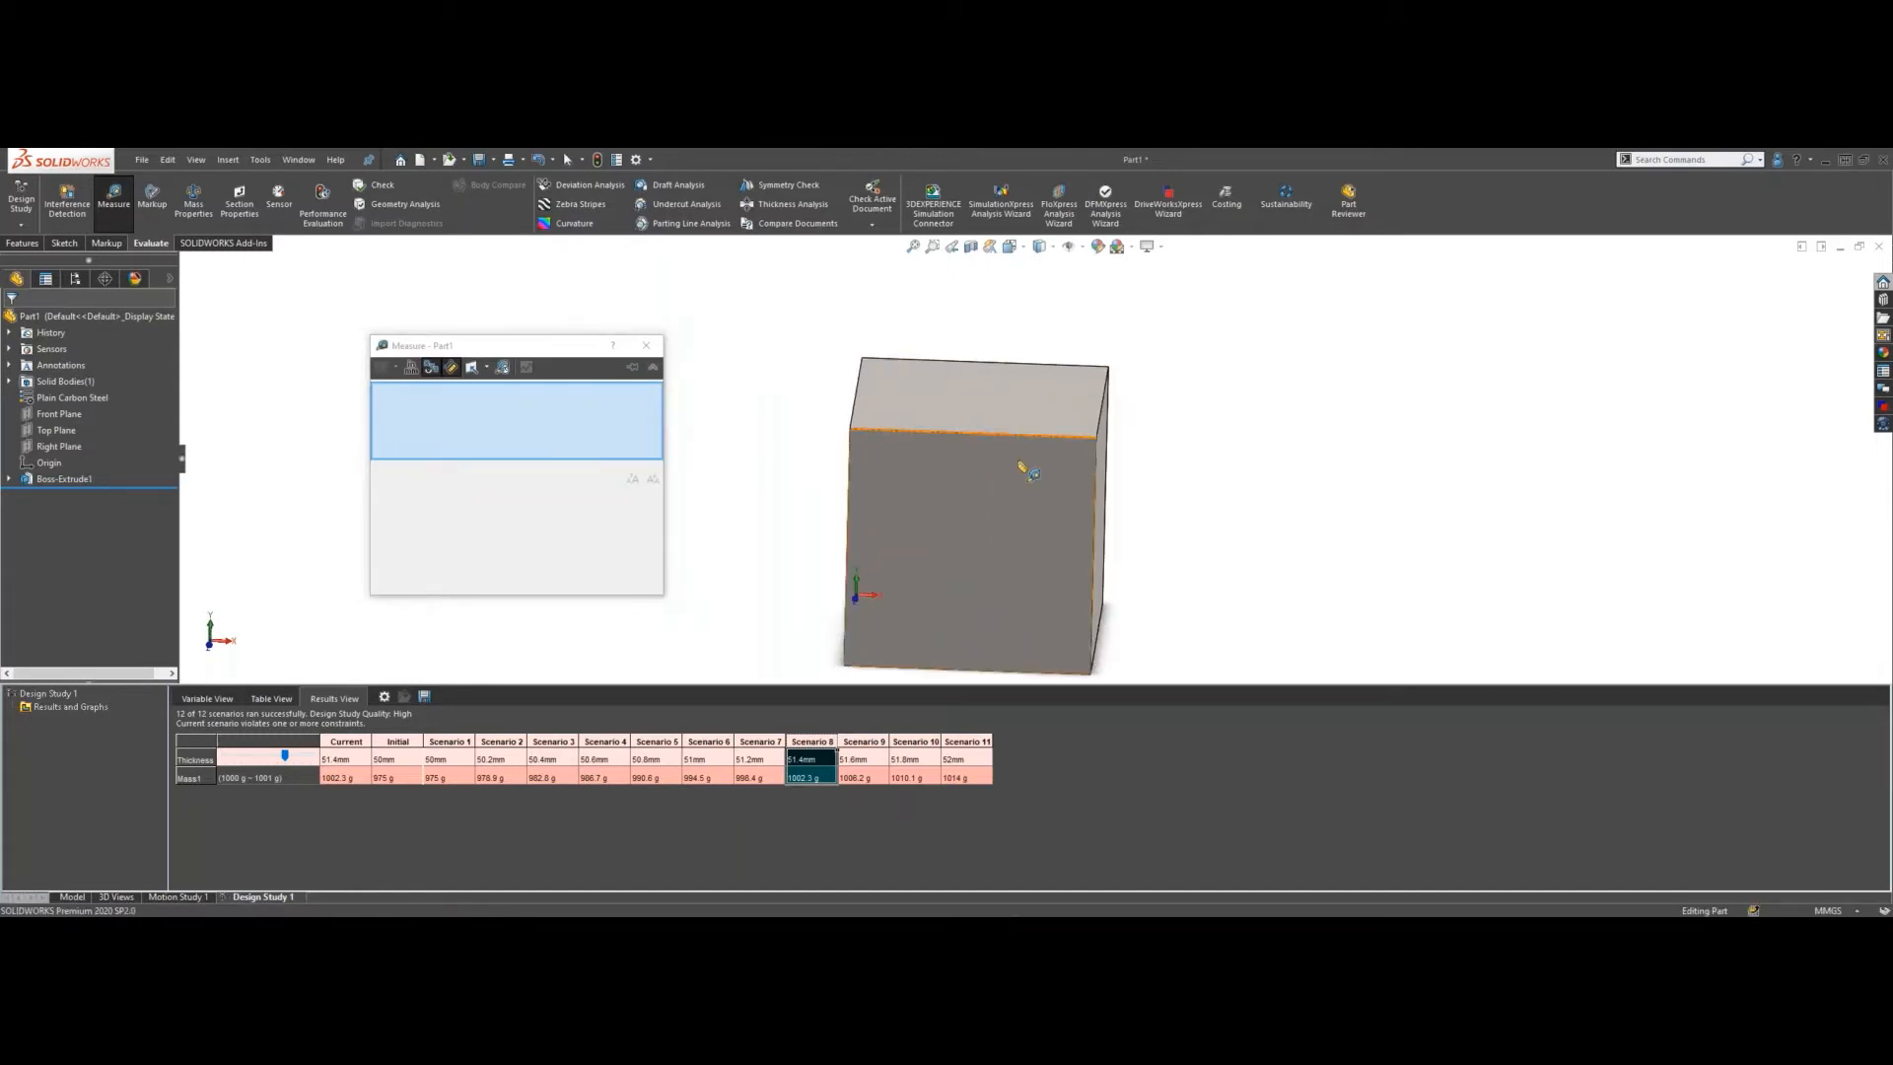
scroll(1022, 469, up, 1)
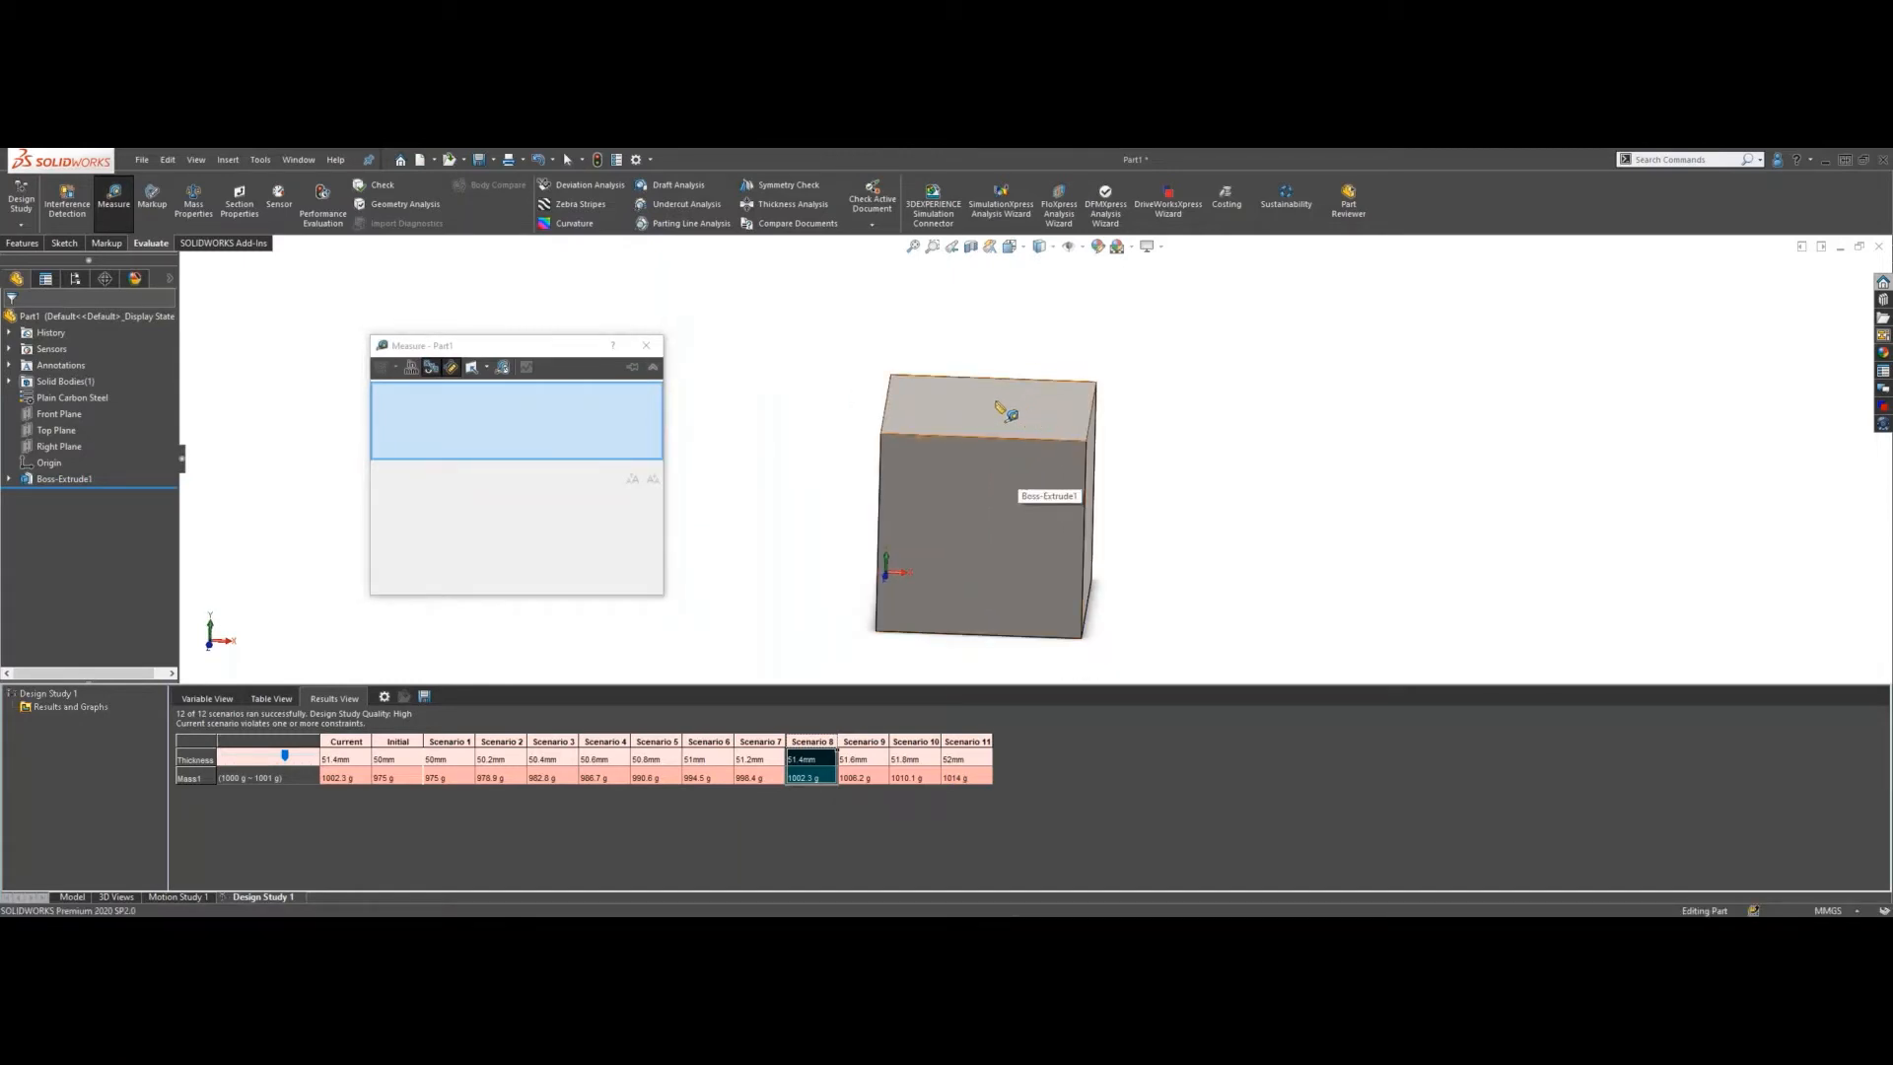
scroll(1013, 483, up, 2)
click(986, 412)
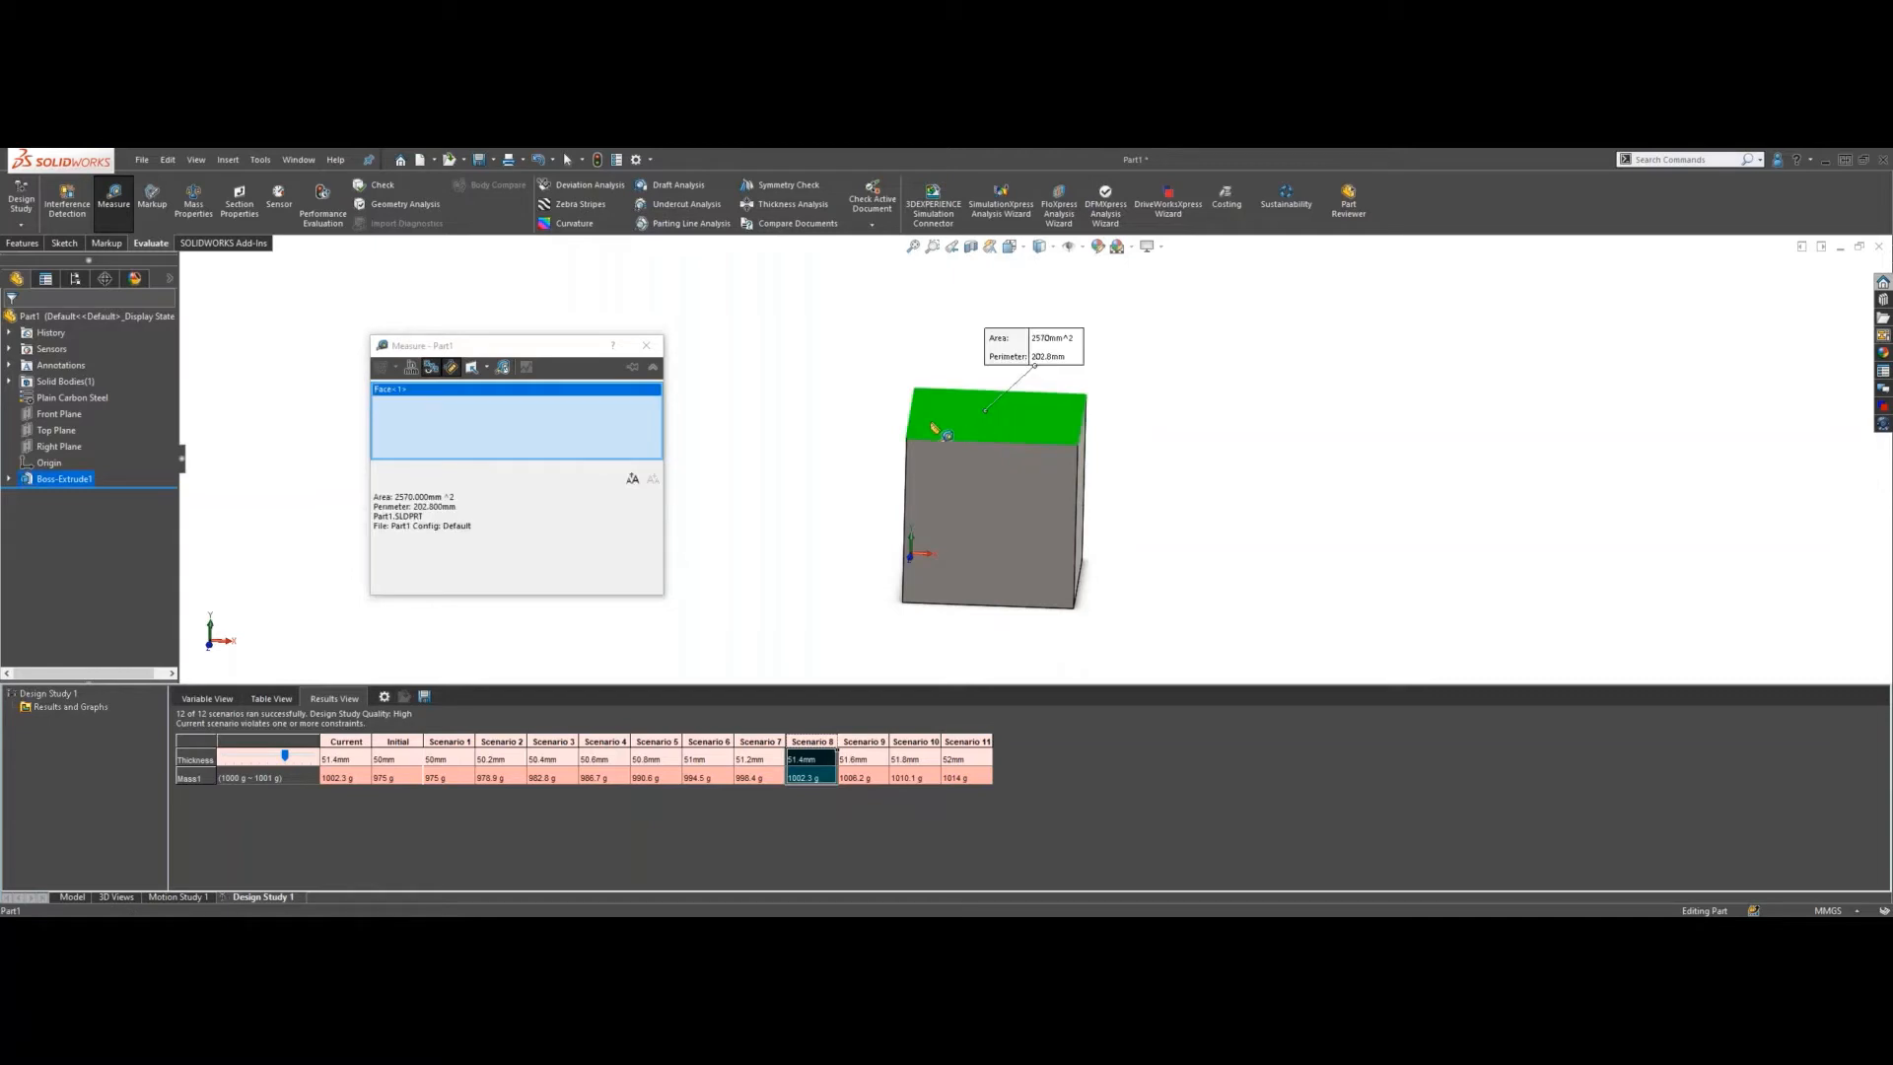
drag(510, 355, 674, 331)
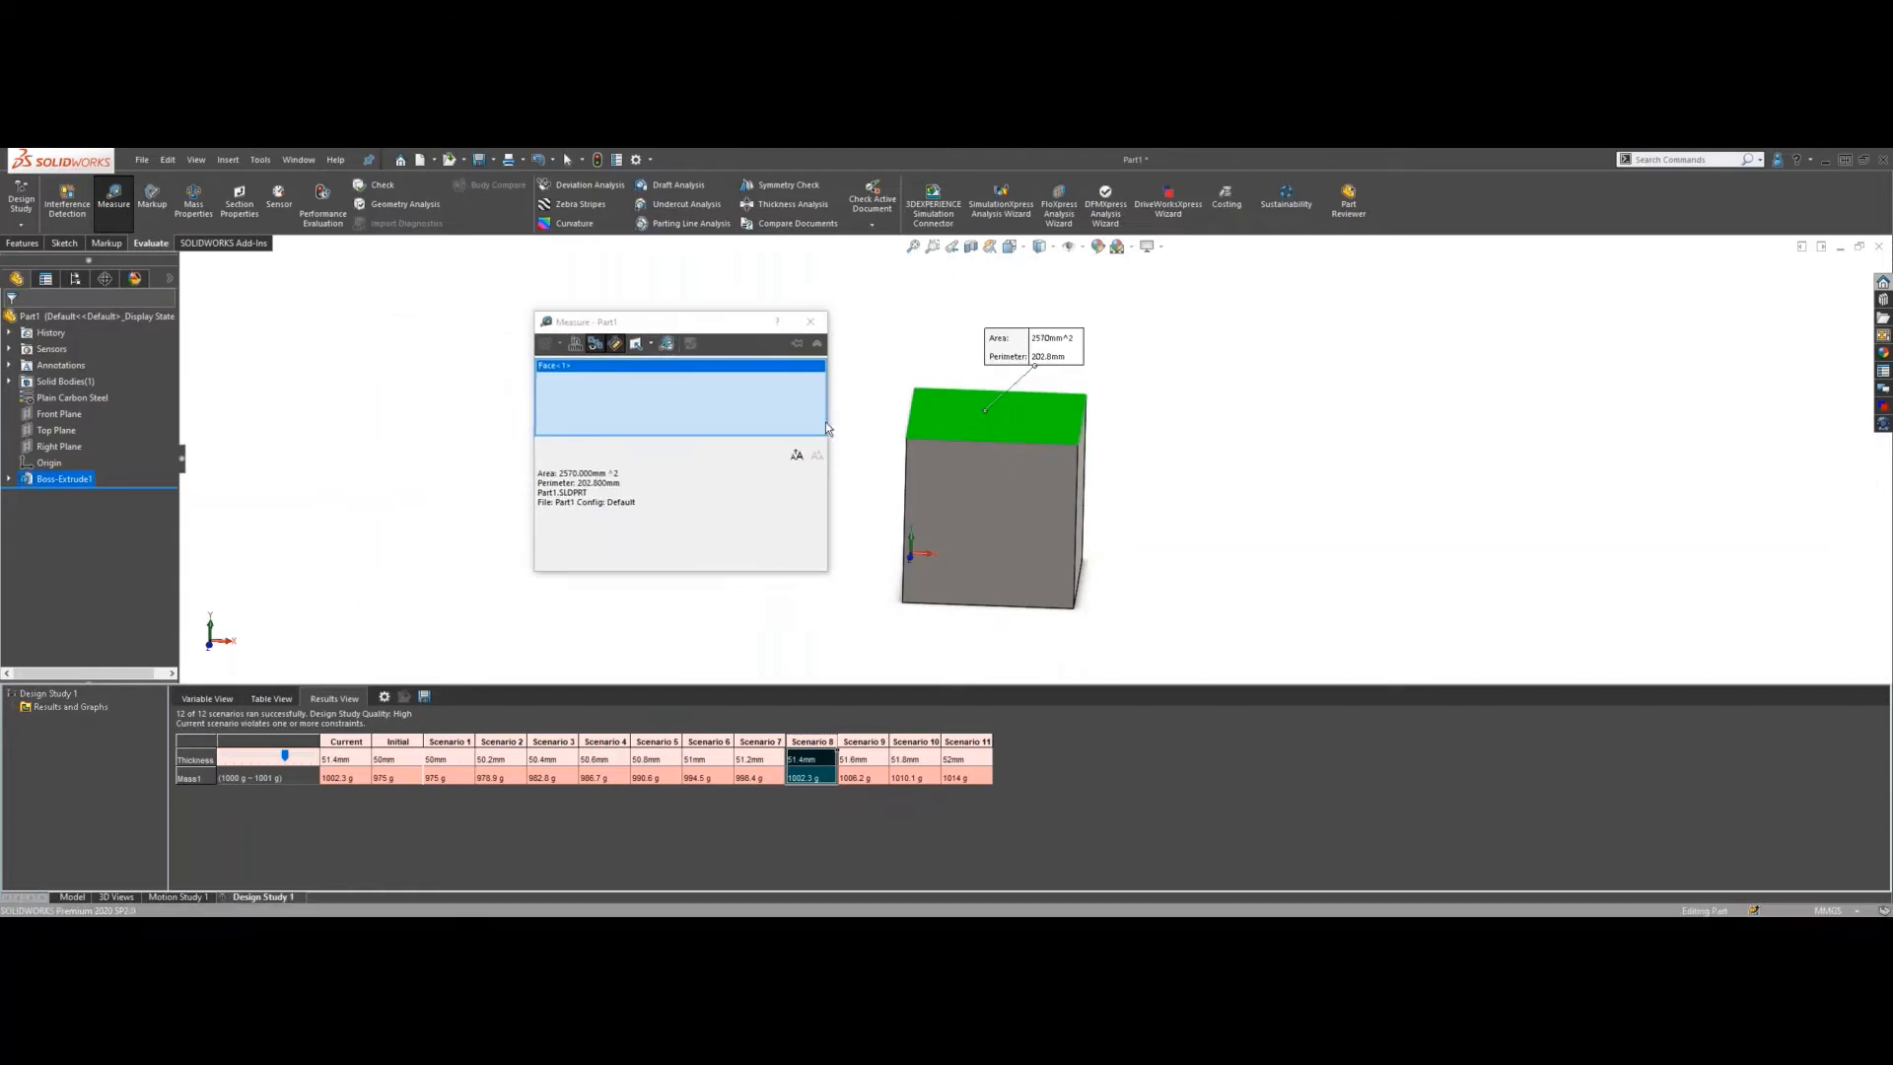
scroll(976, 454, down, 5)
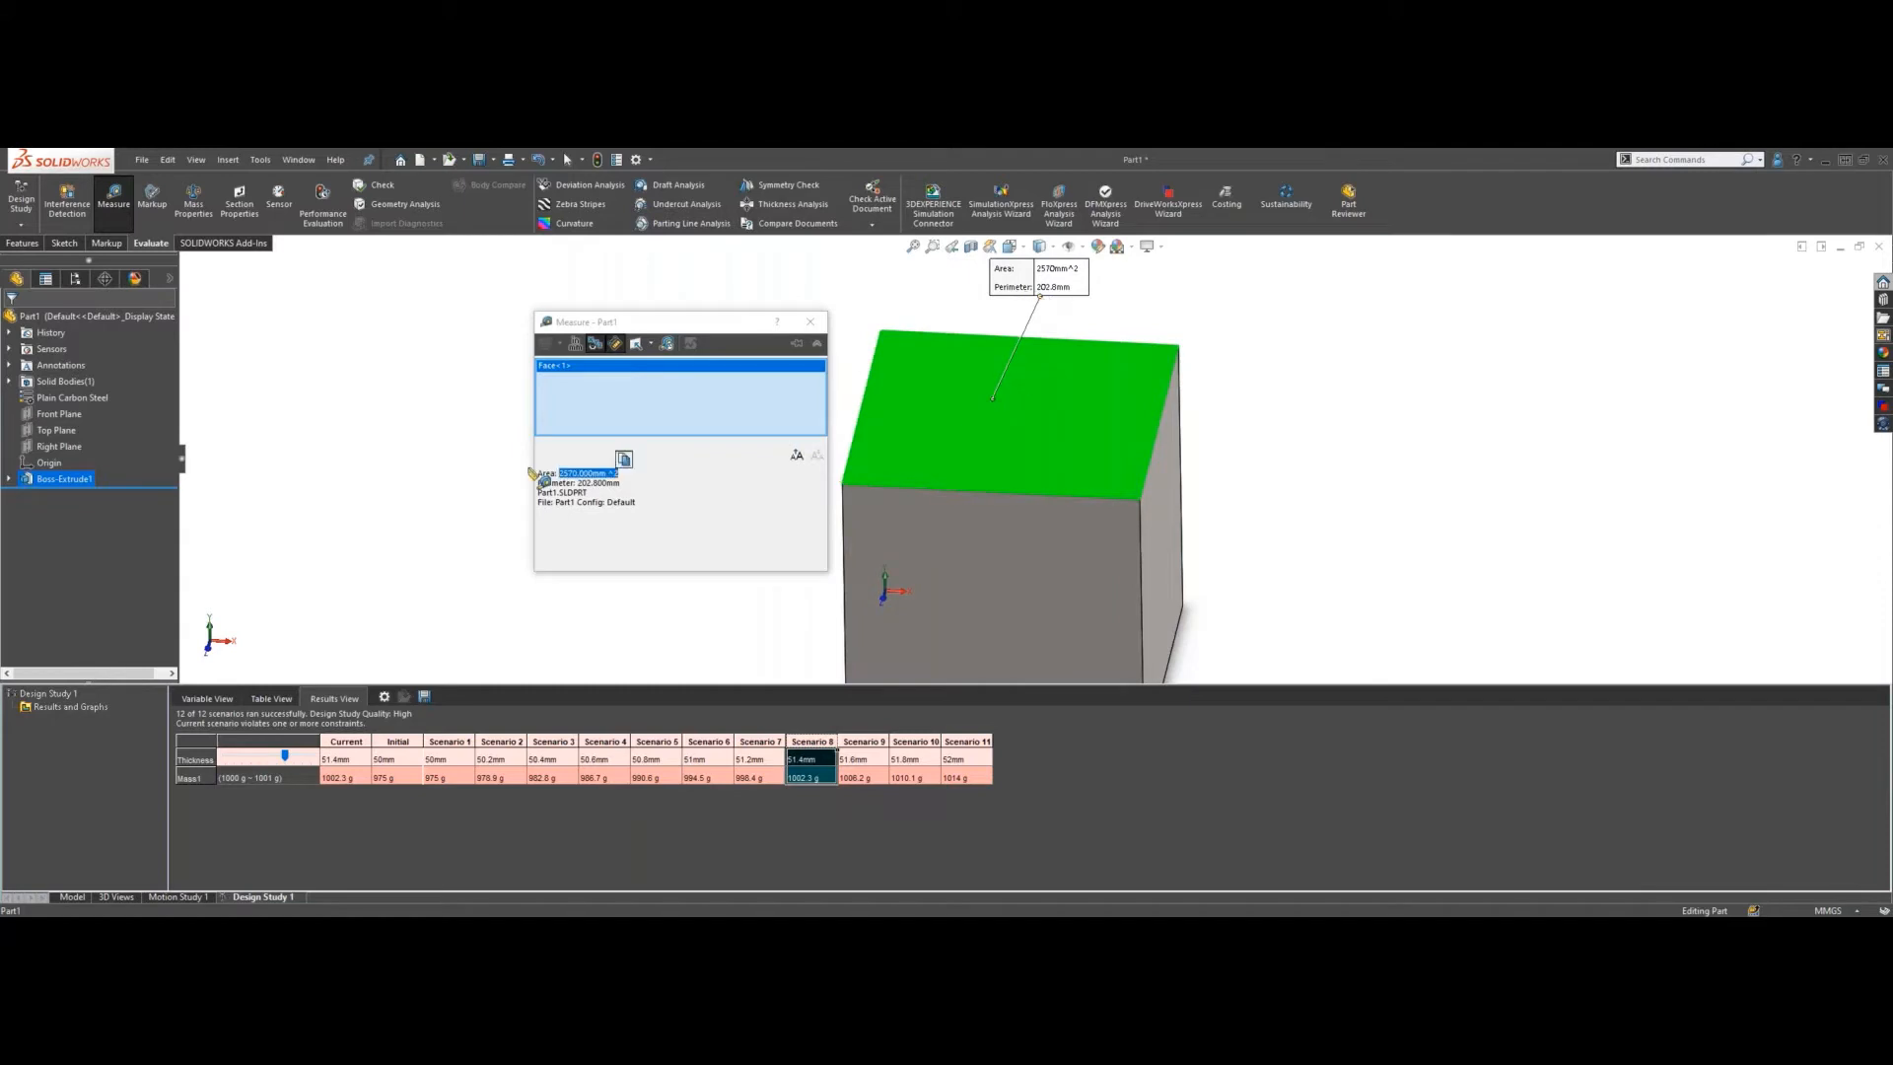
click(617, 386)
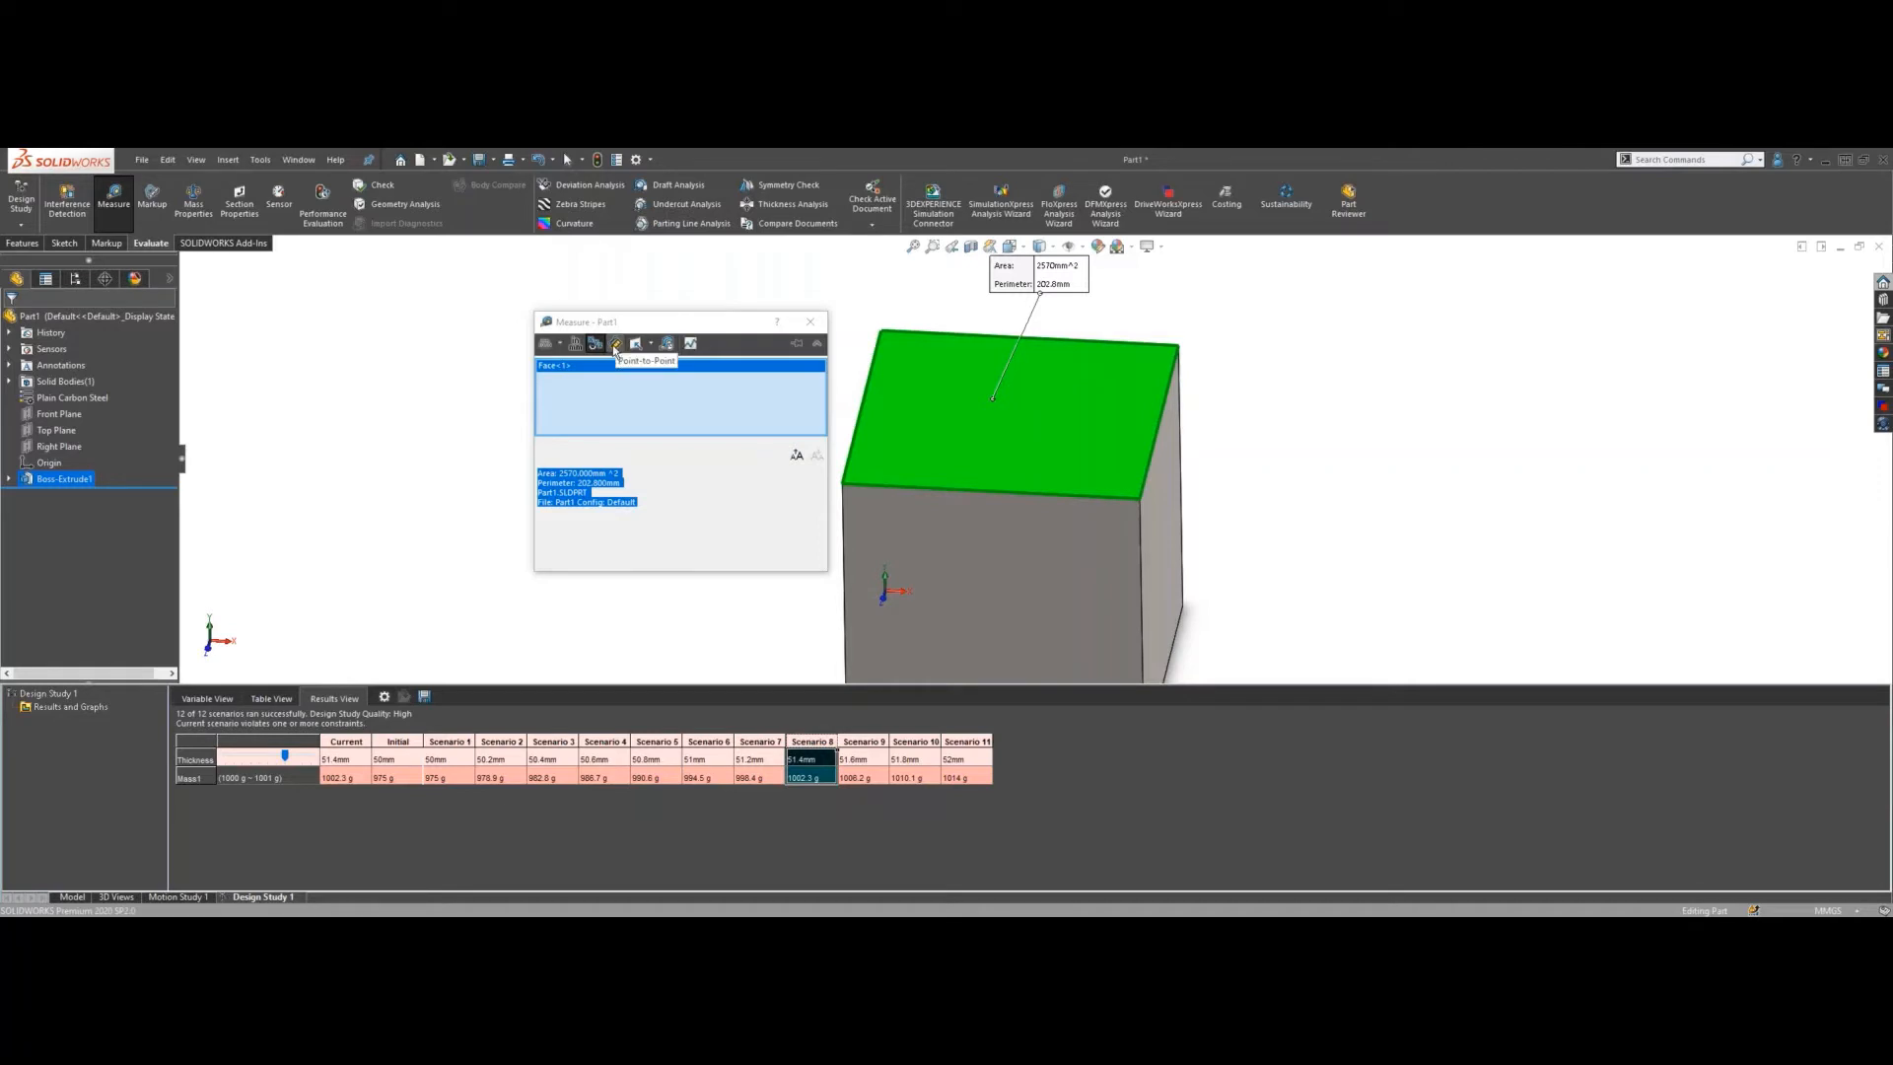
- Add the cube's front face to the measurement to examine both faces together
scroll(1035, 532, up, 3)
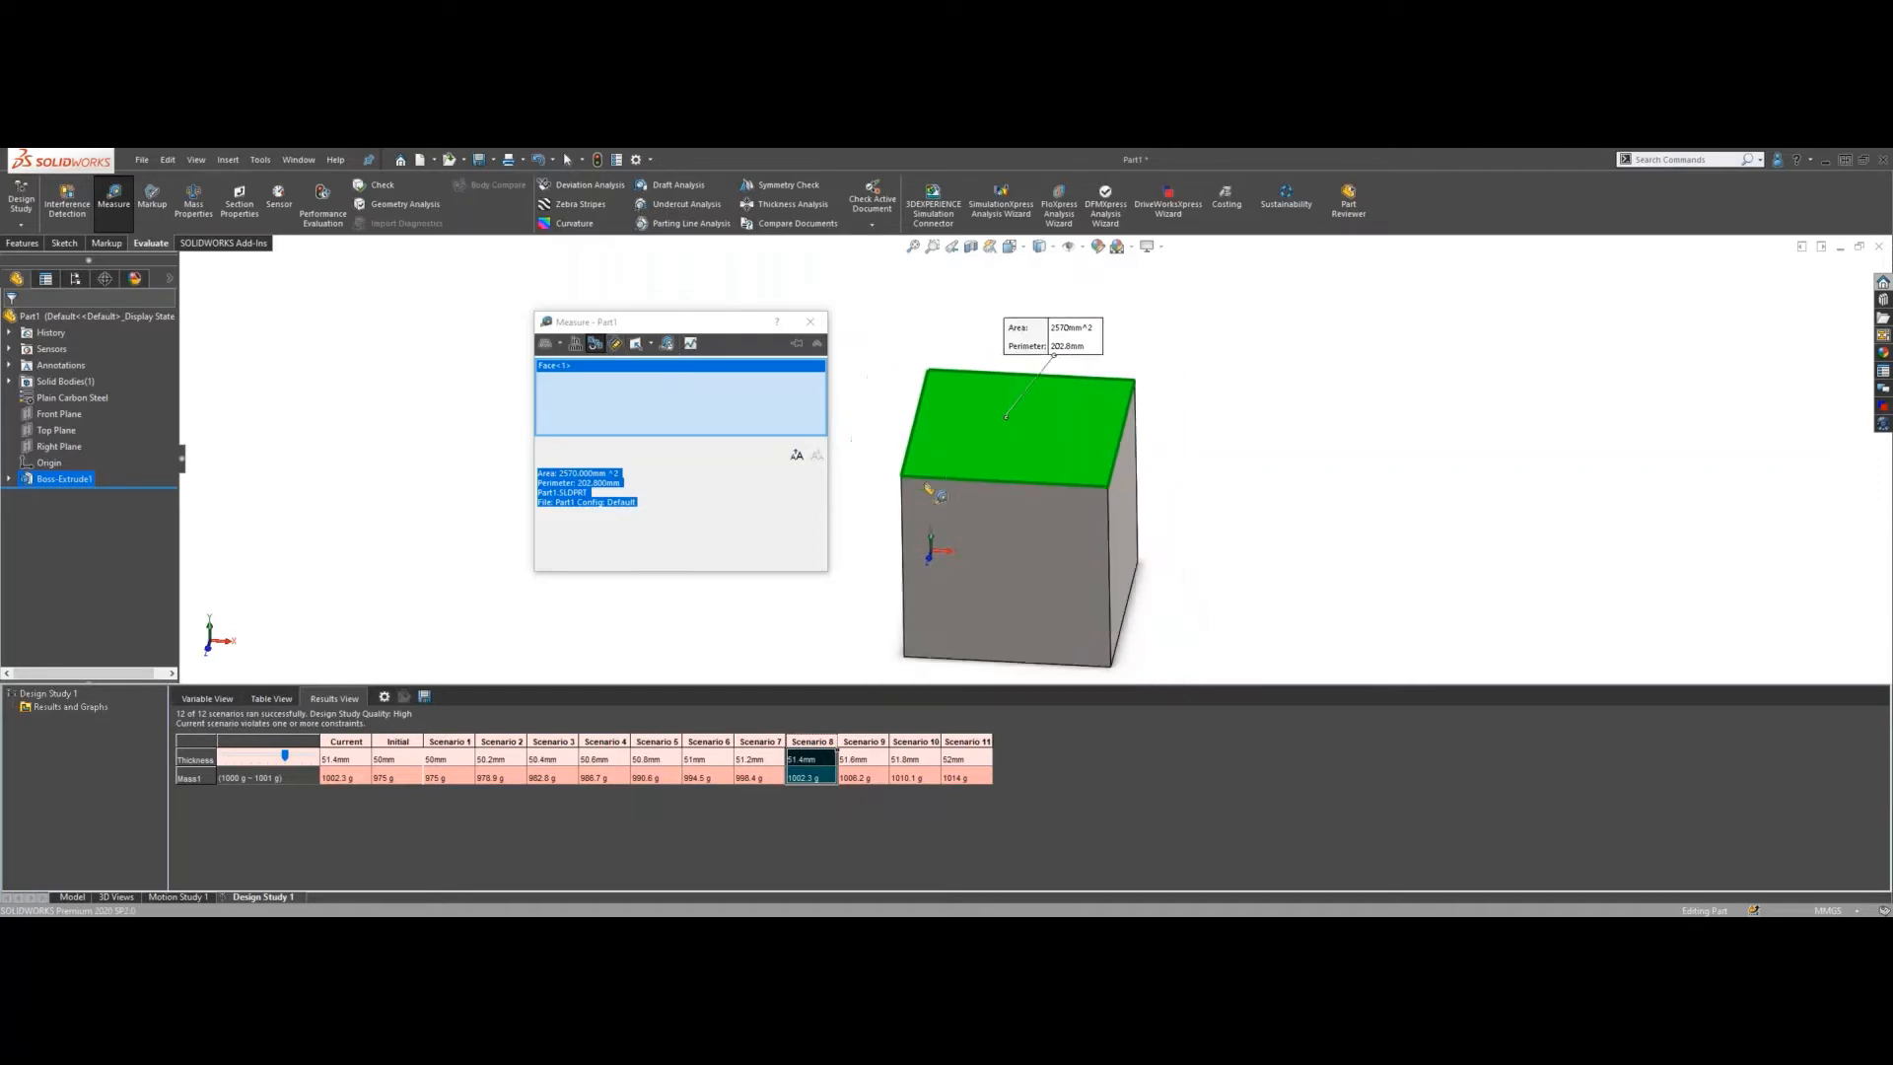
click(1033, 539)
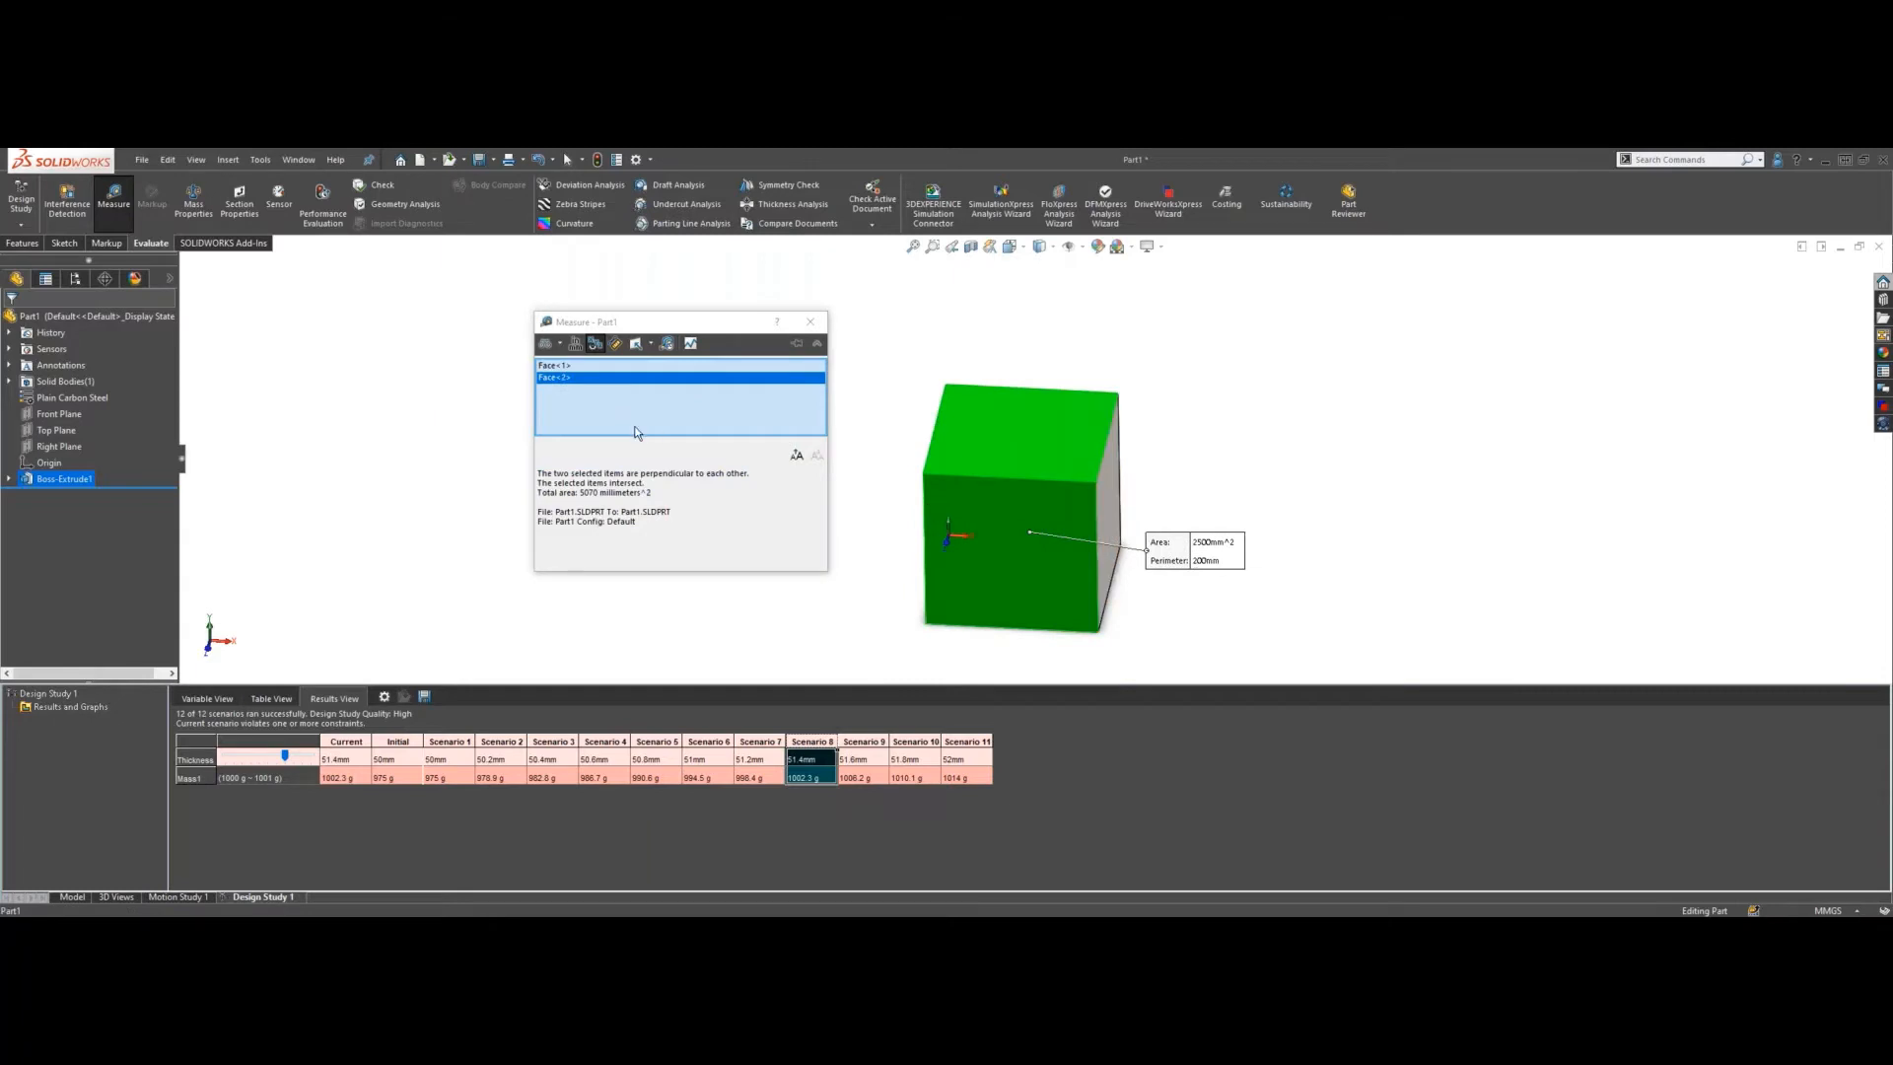
middle_drag(1243, 418, 1192, 423)
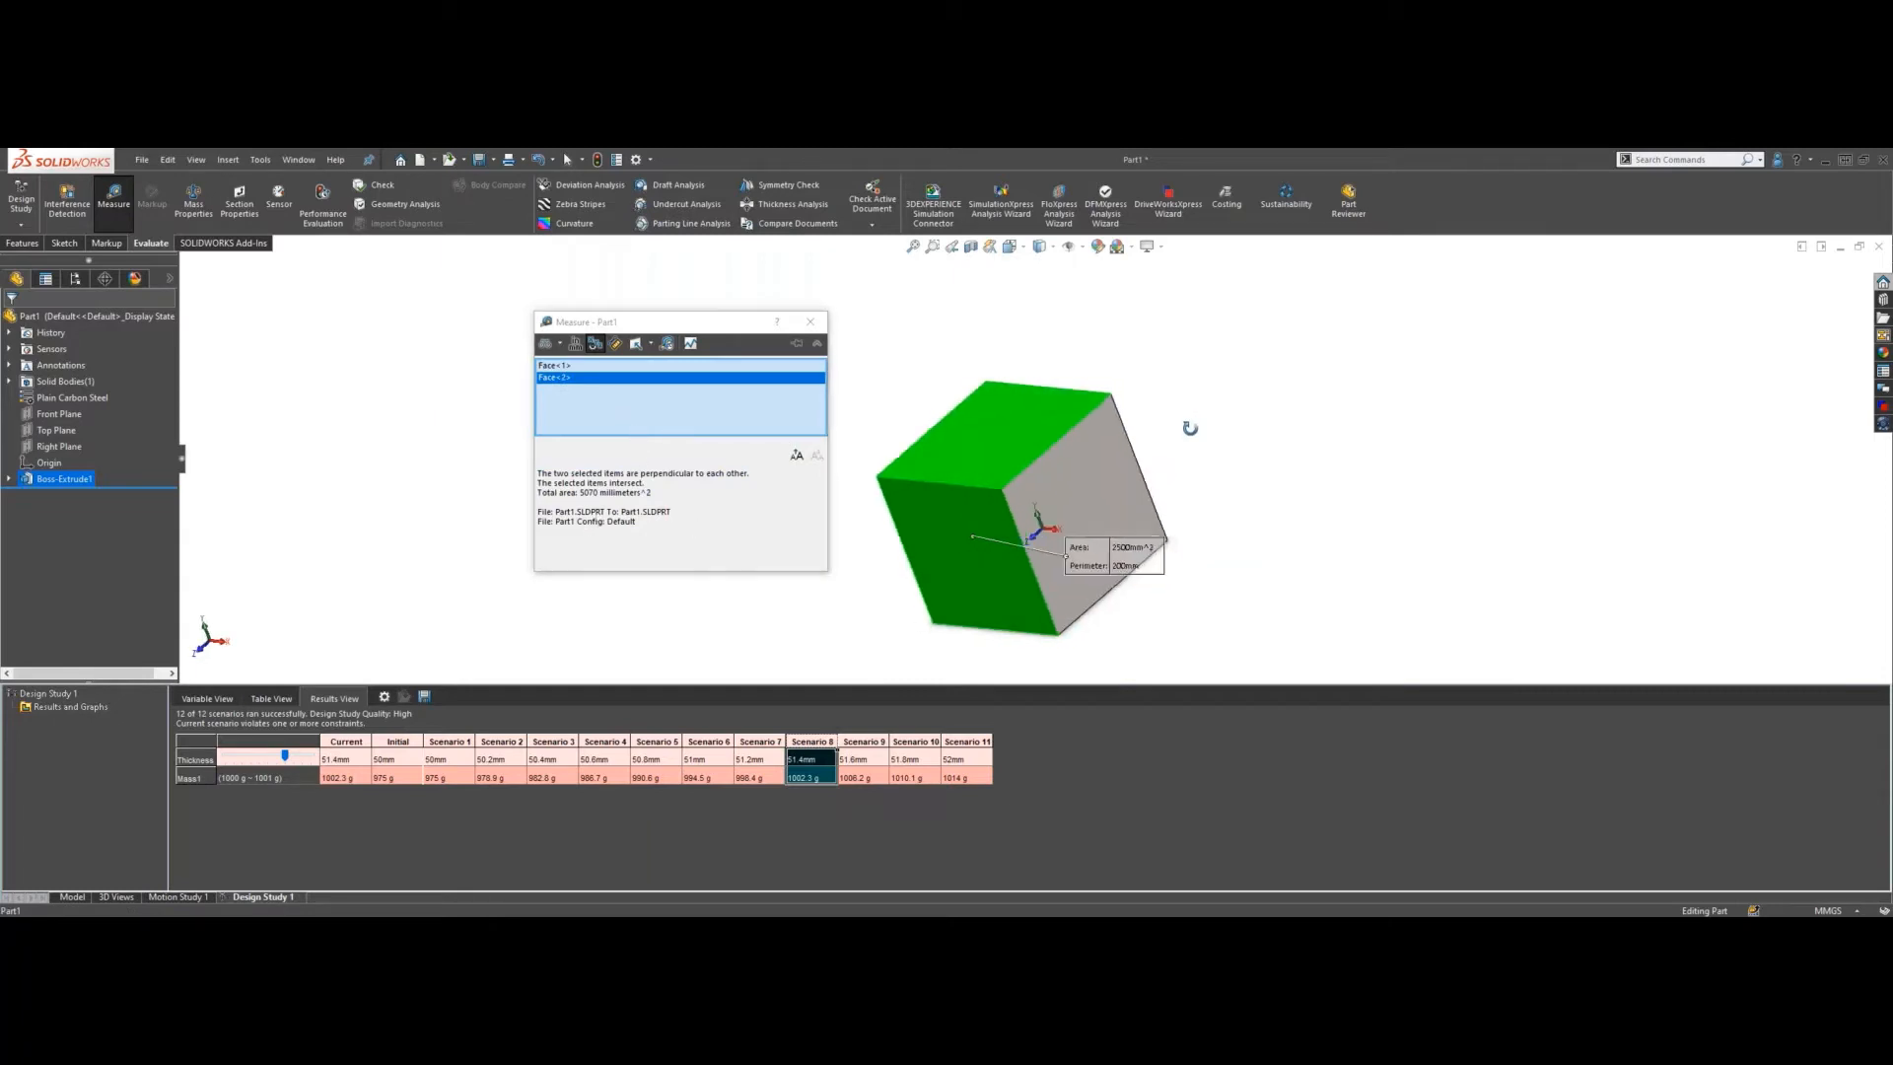
- Add the cube's right face to the measurement to examine all three faces together, and clear the measured selections
click(1088, 471)
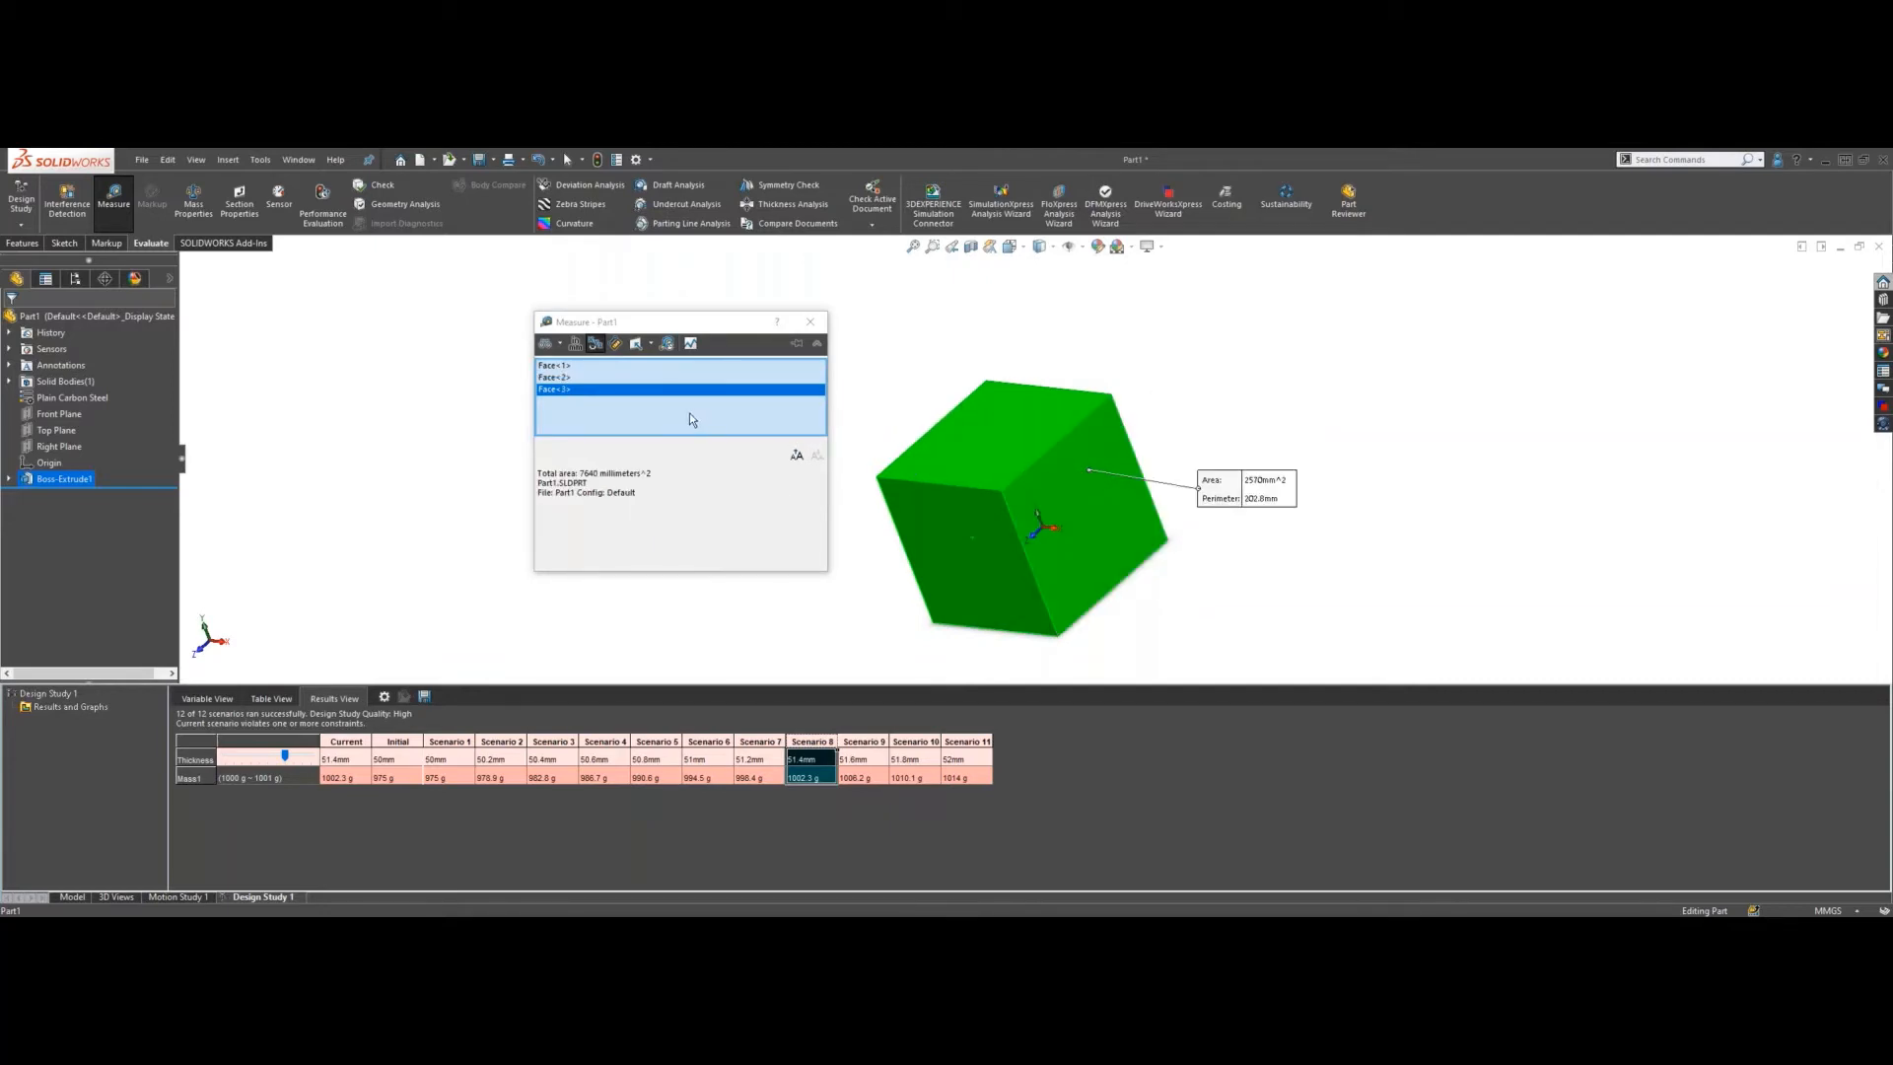
right_click(690, 414)
click(710, 426)
- View the cube from the top, measure the area and perimeter of its top face, and deselect the face
middle_drag(936, 456, 1000, 323)
click(1011, 248)
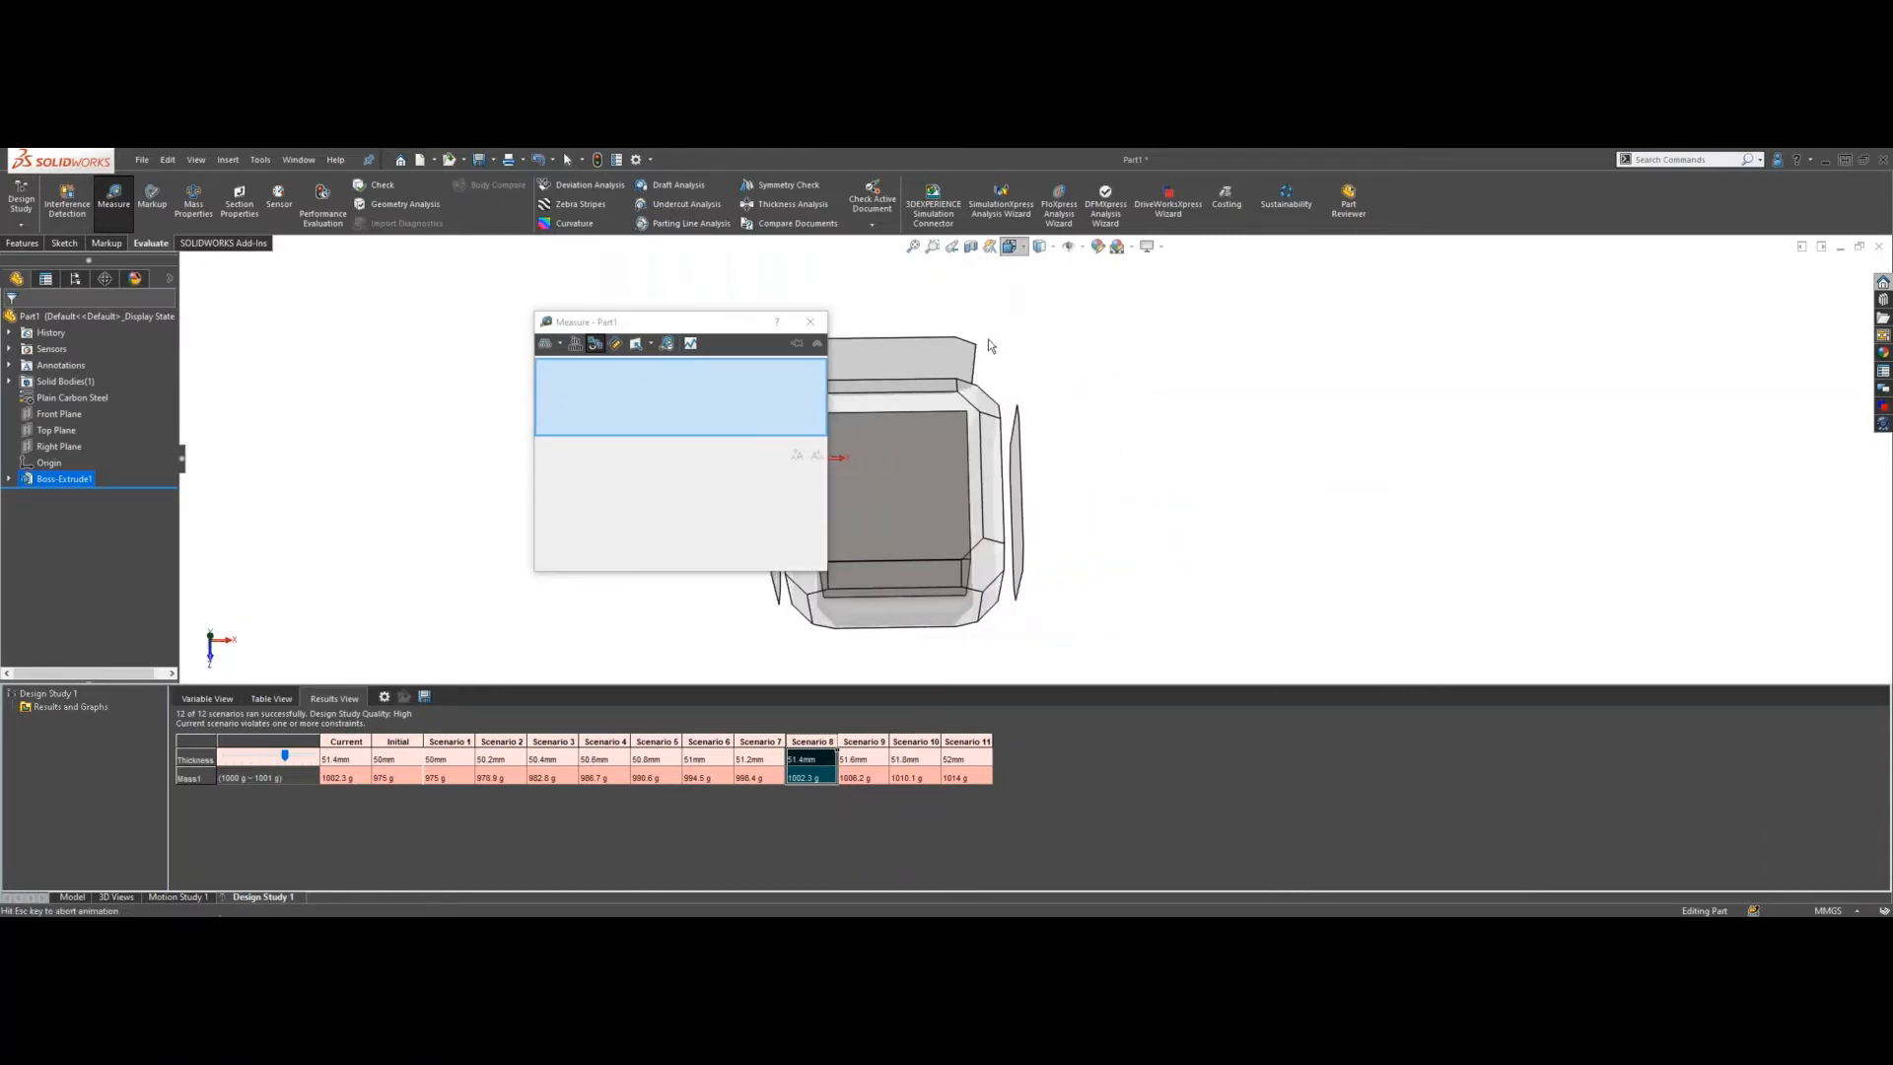
click(846, 472)
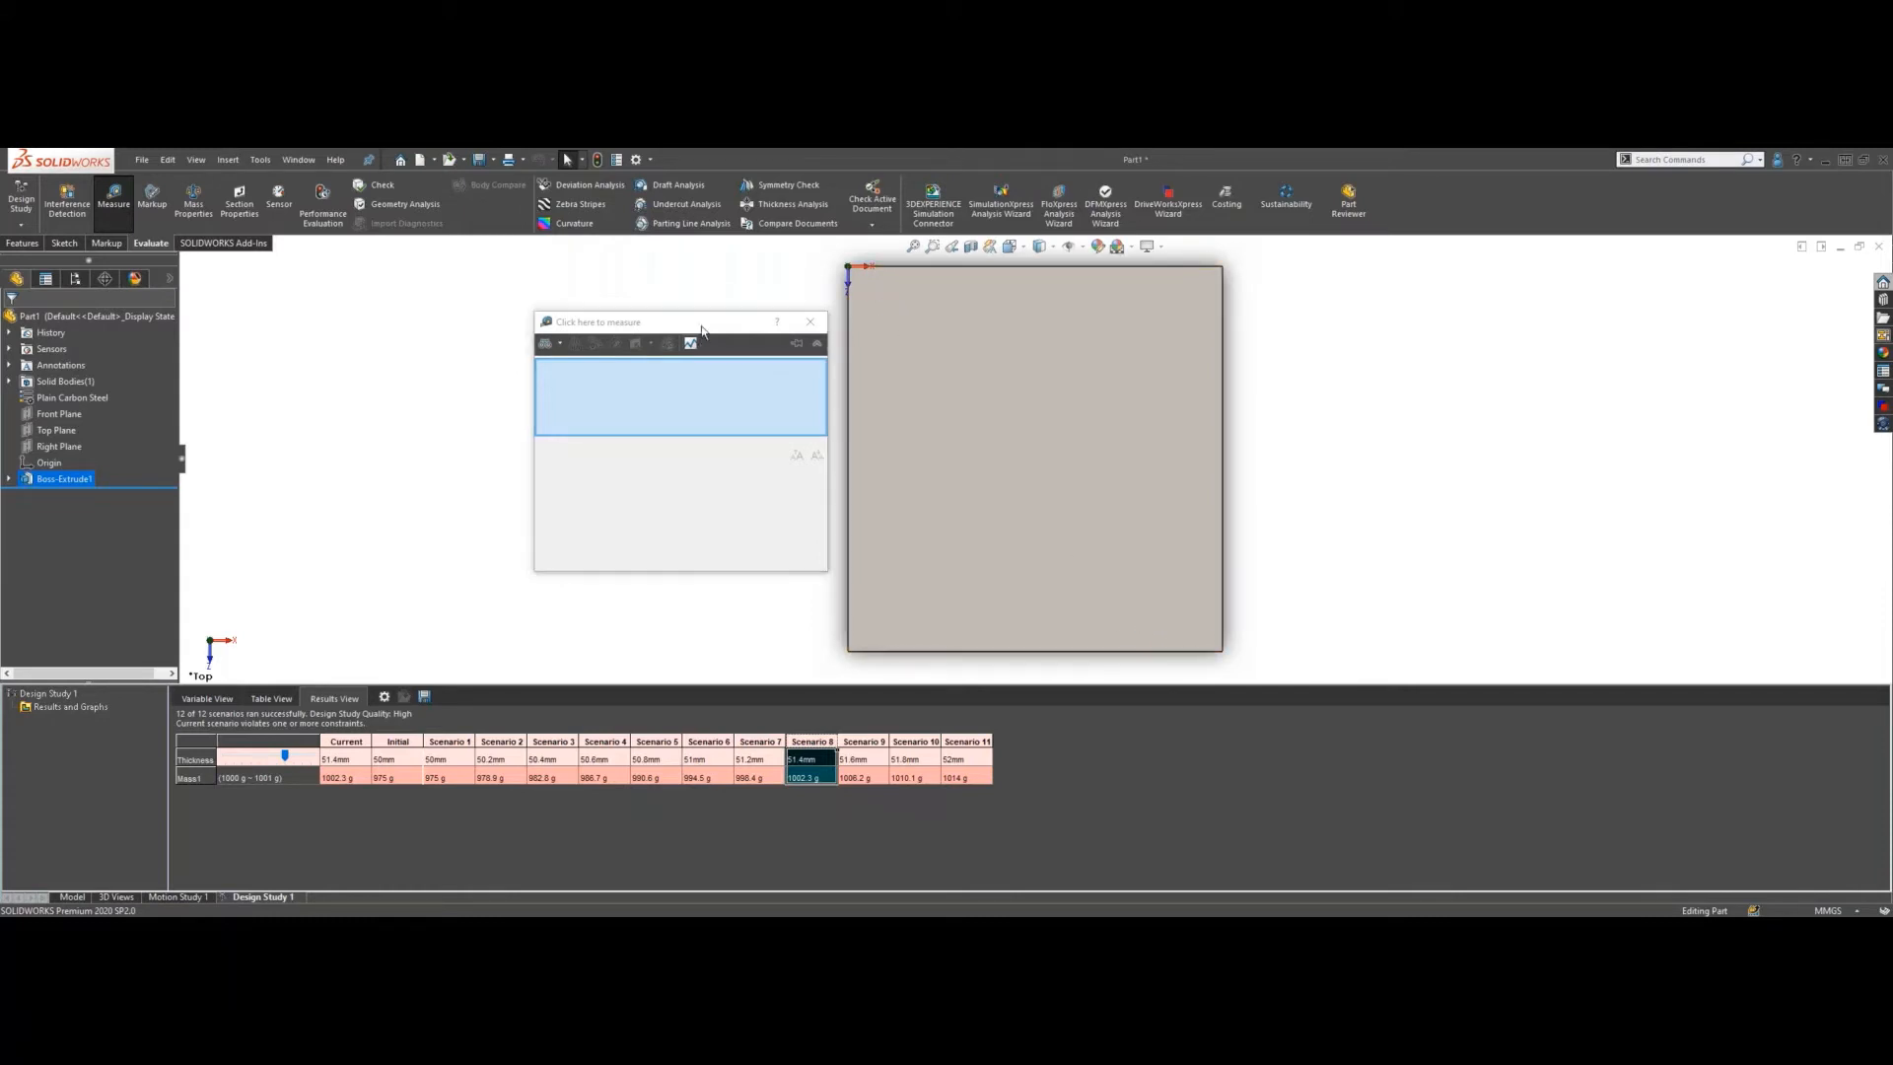
drag(622, 321, 561, 303)
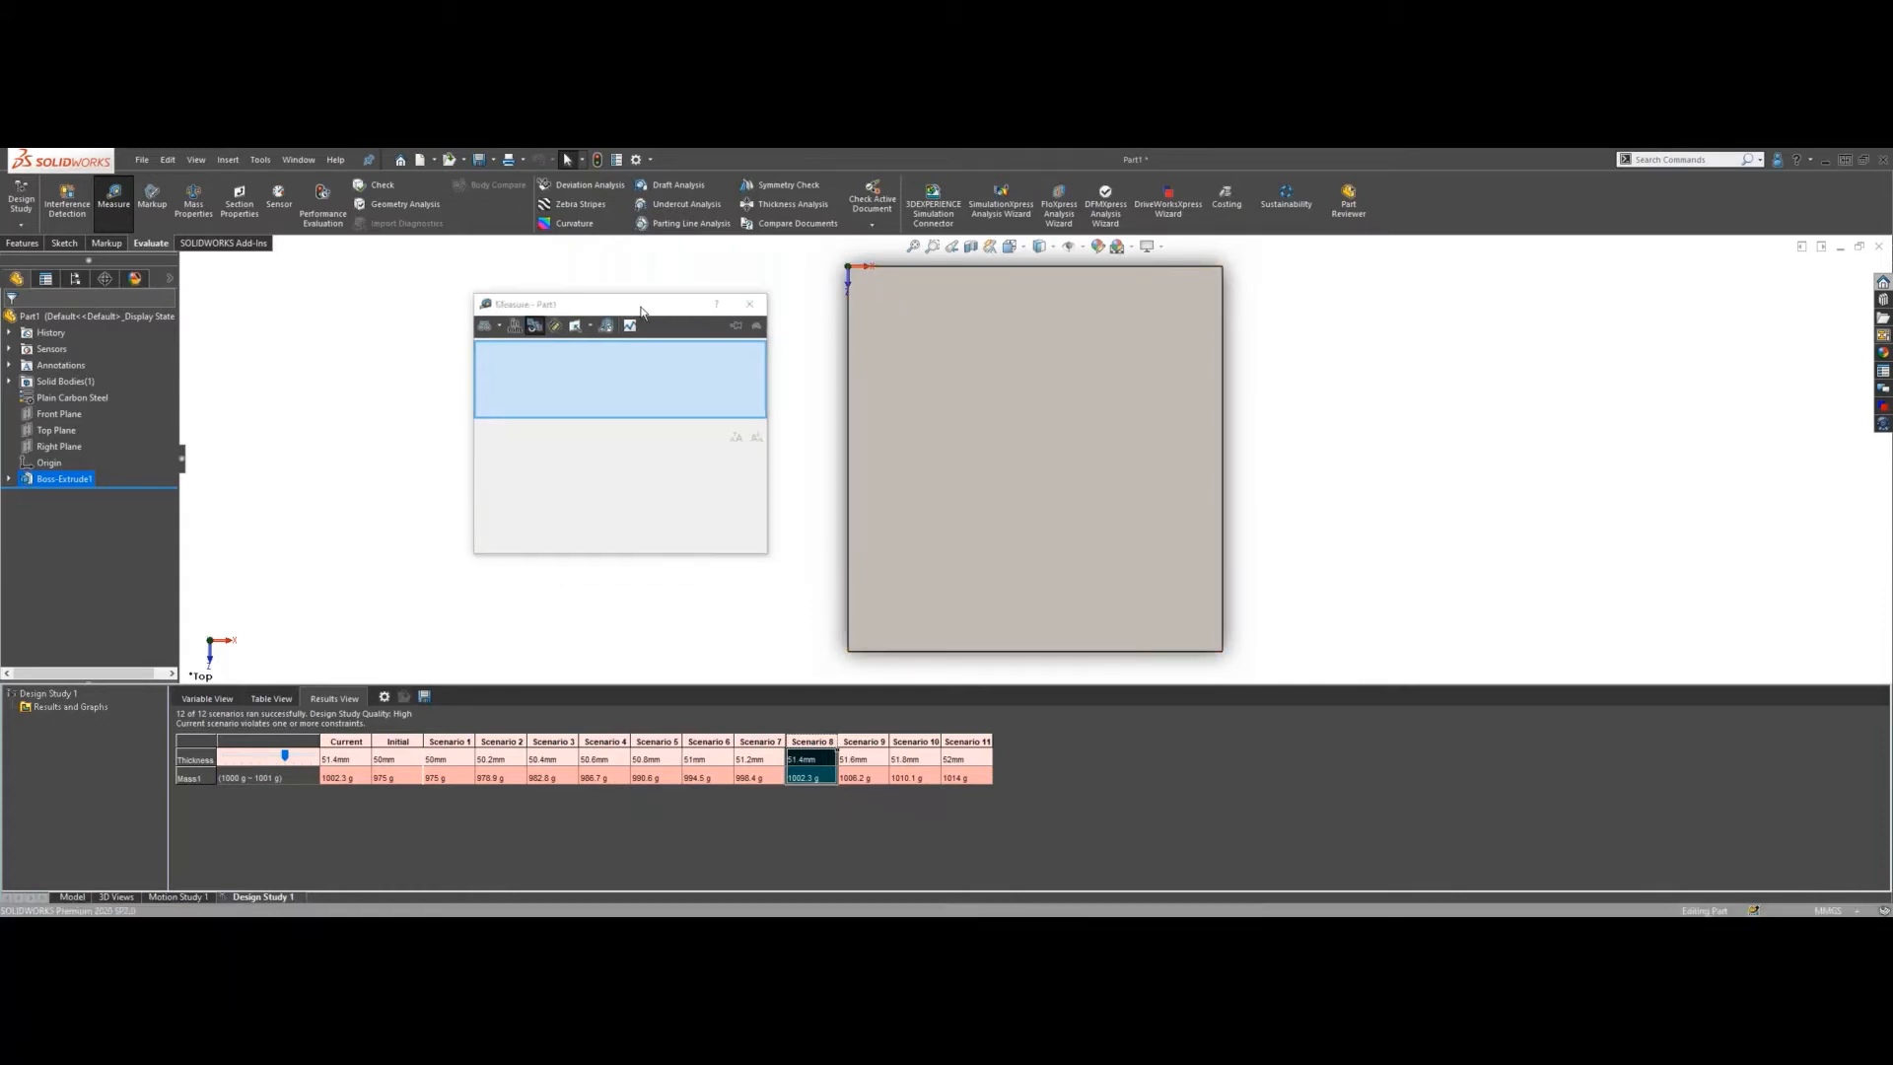
click(883, 309)
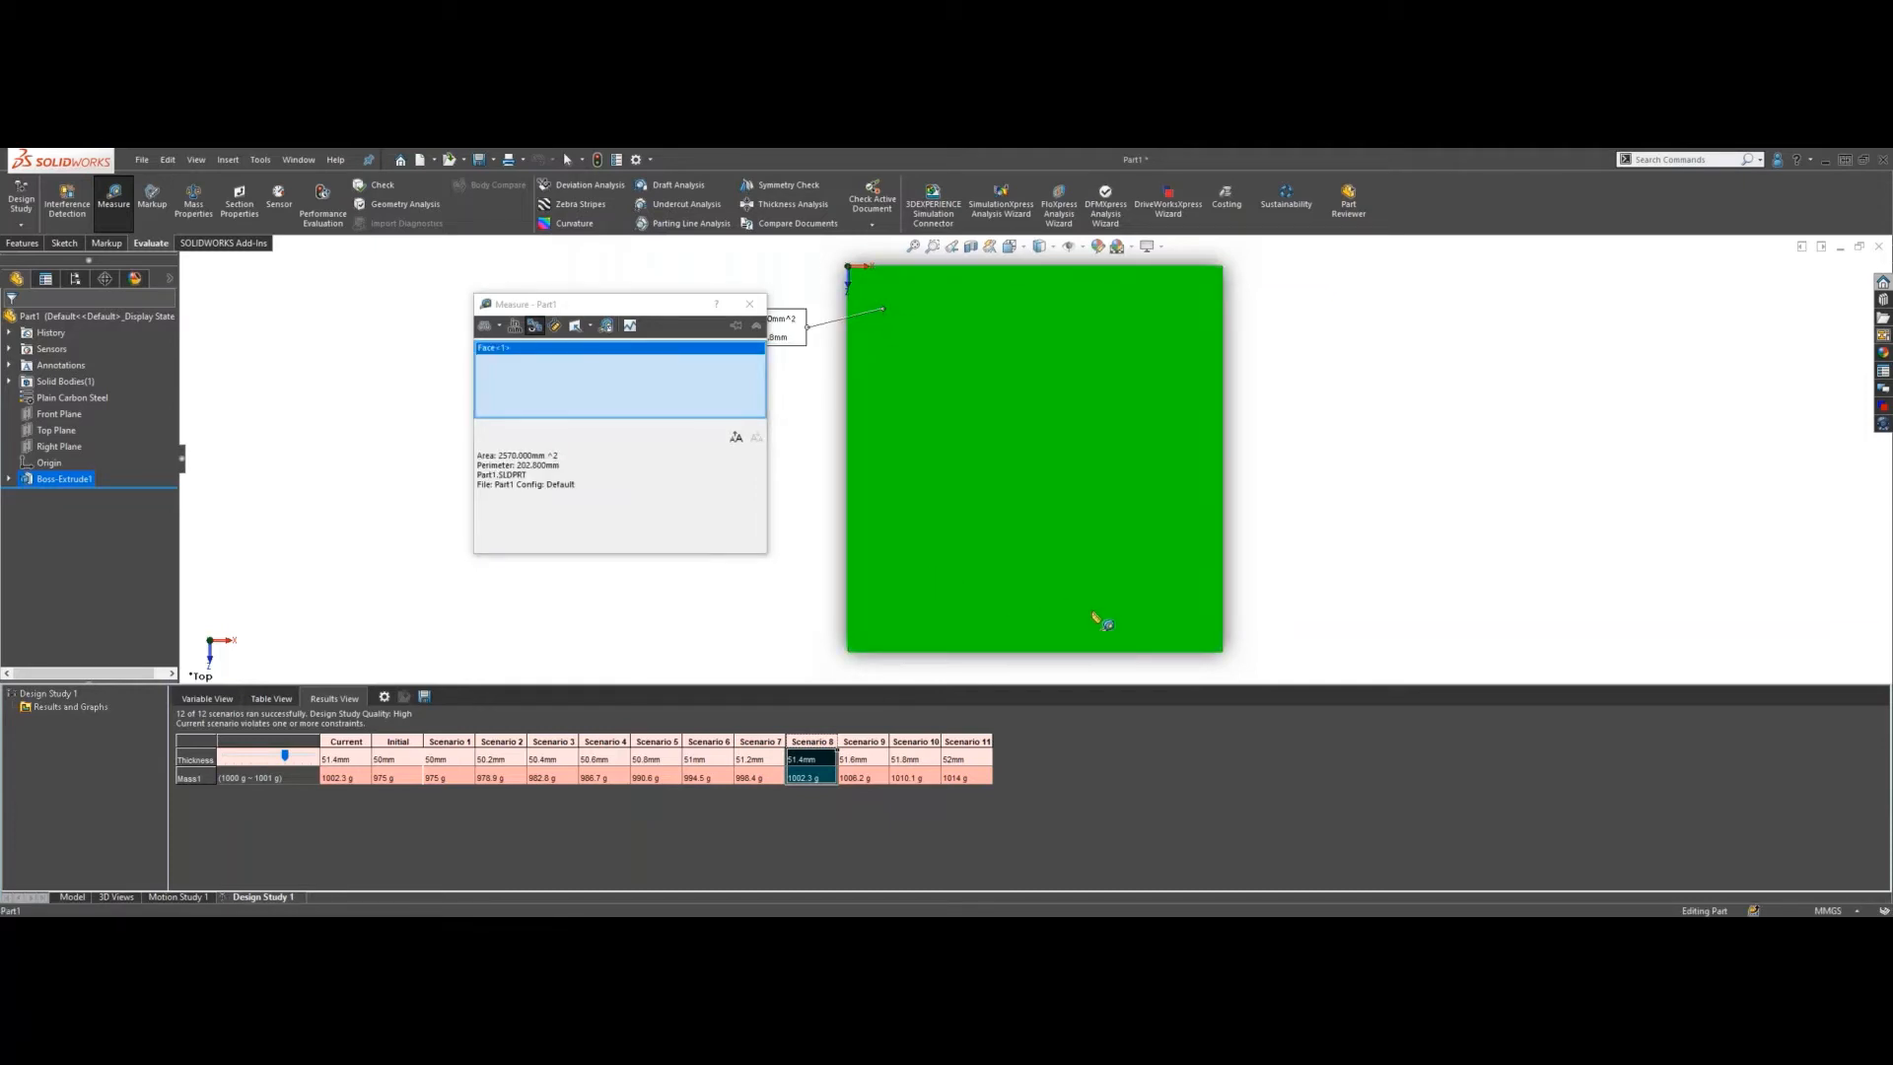
click(1194, 640)
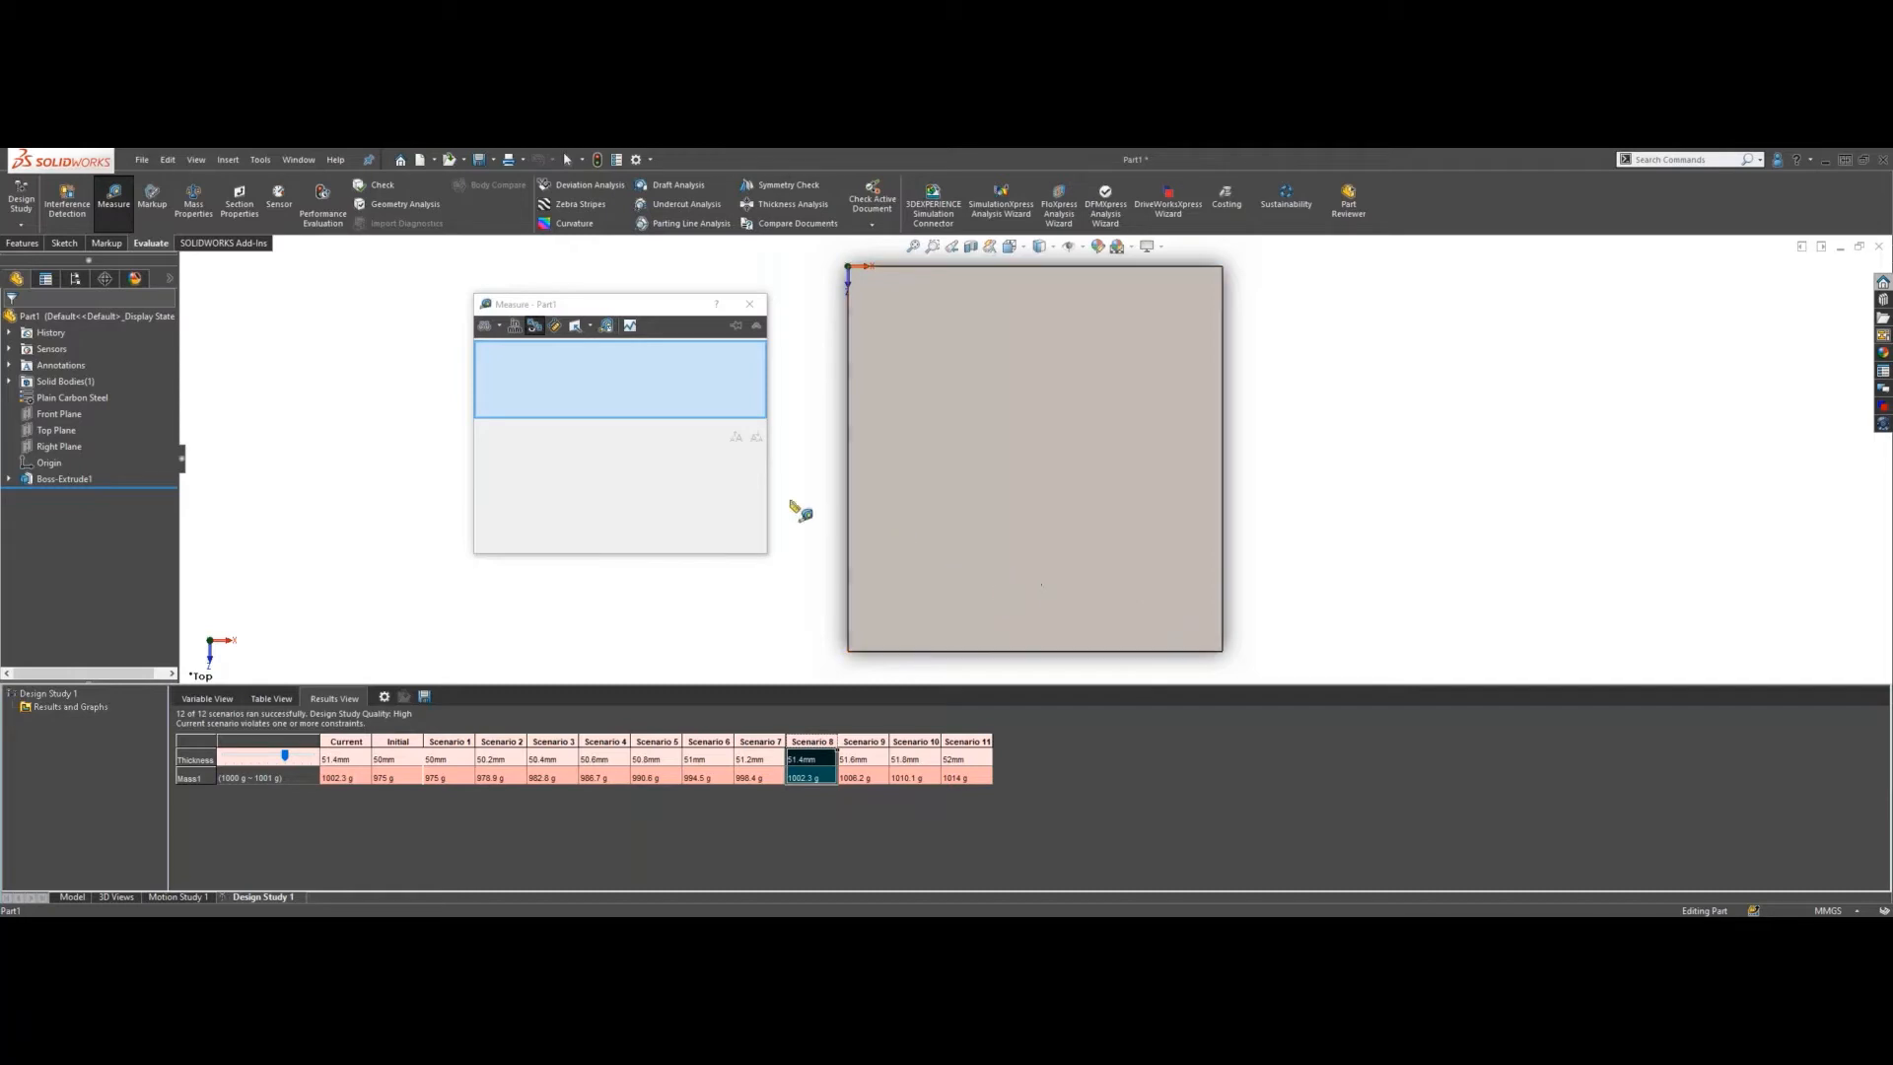
- Measure the point-to-point distance between two spots near opposite corners of the top face, clear the selections and end the measurement
click(557, 329)
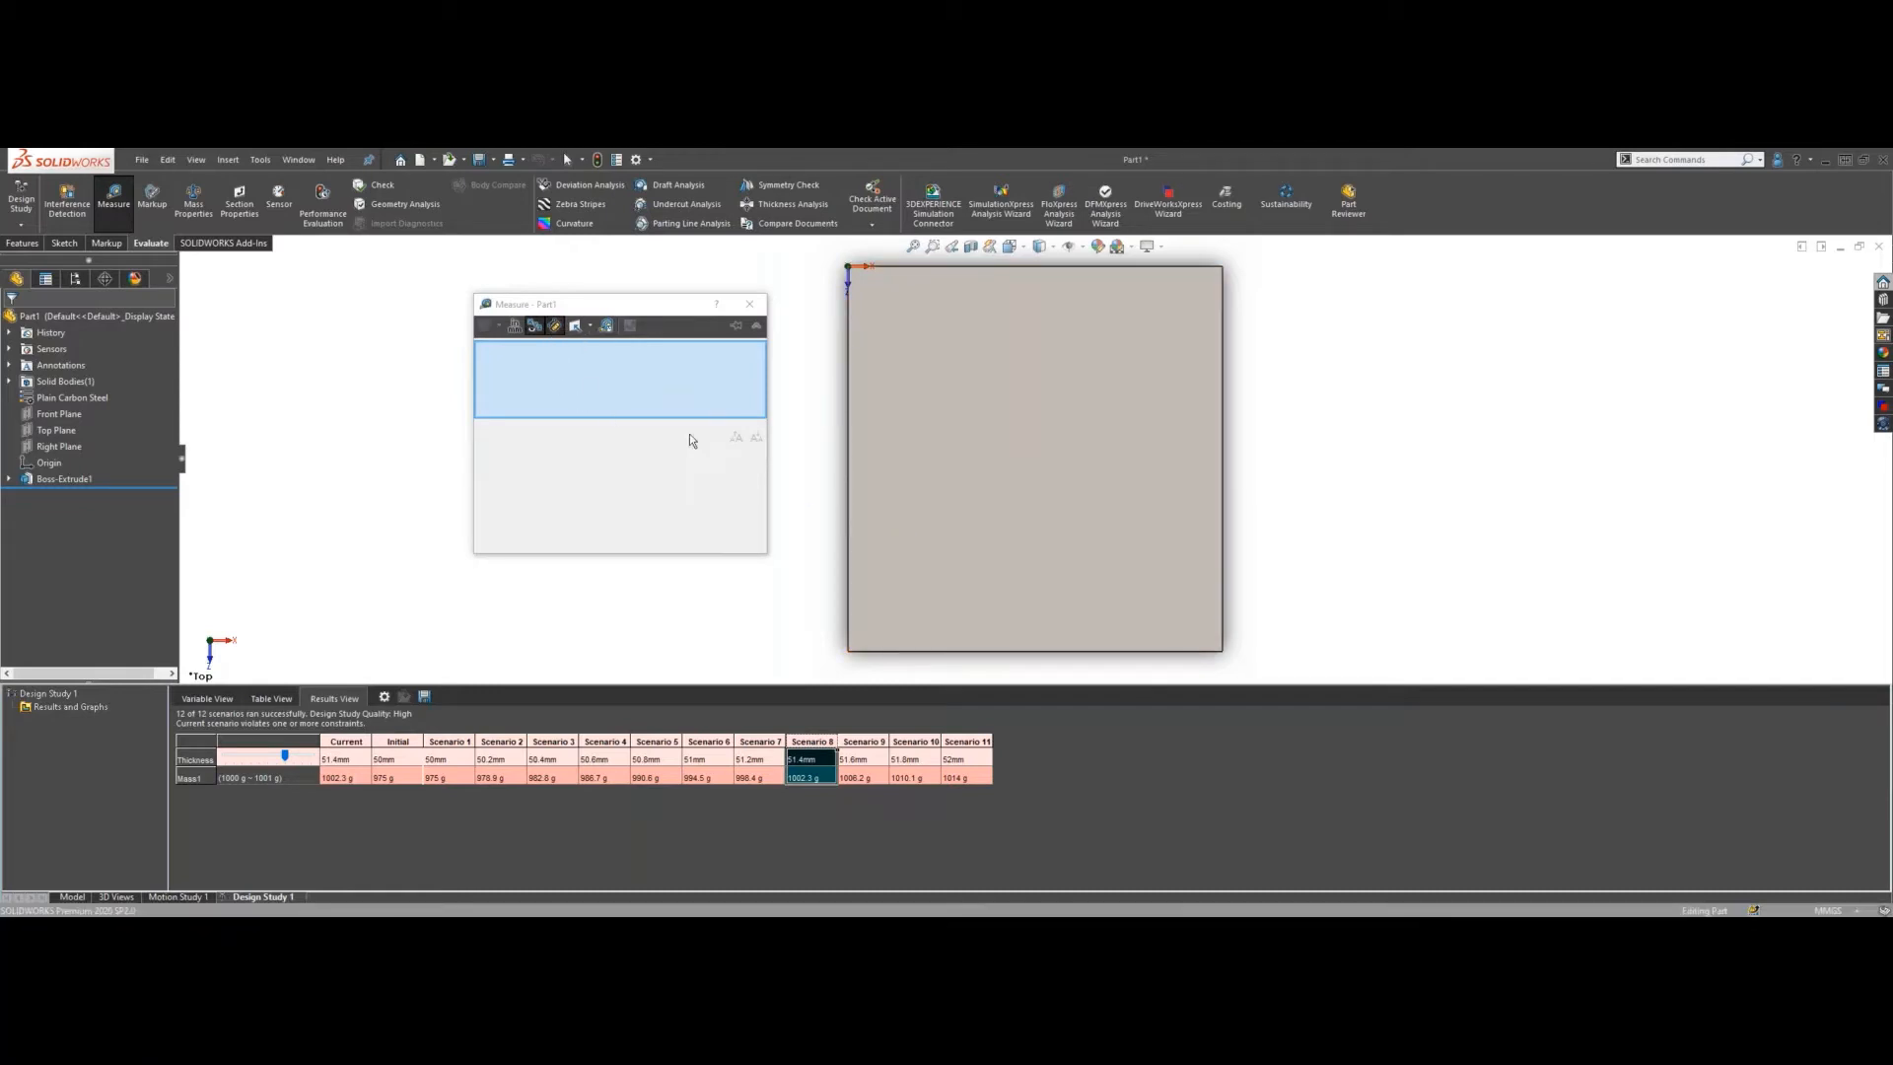
click(891, 323)
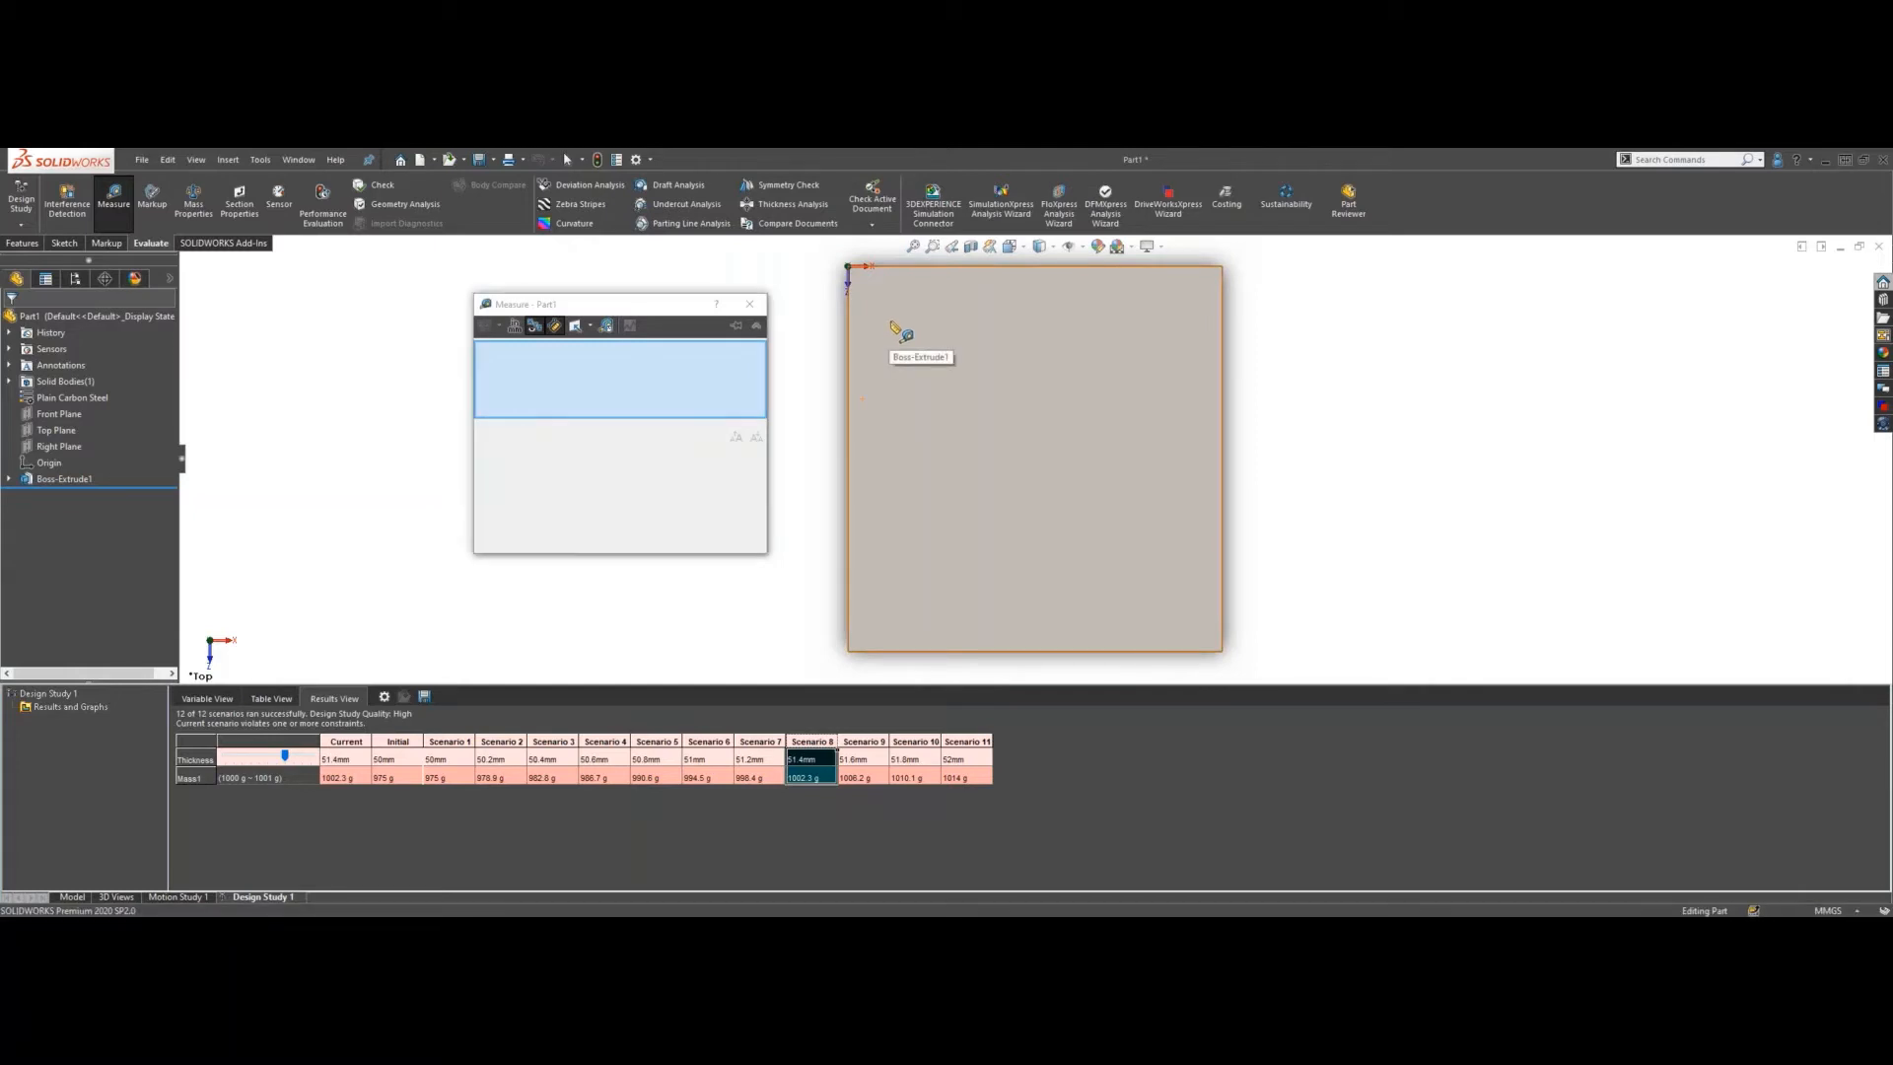
click(1179, 614)
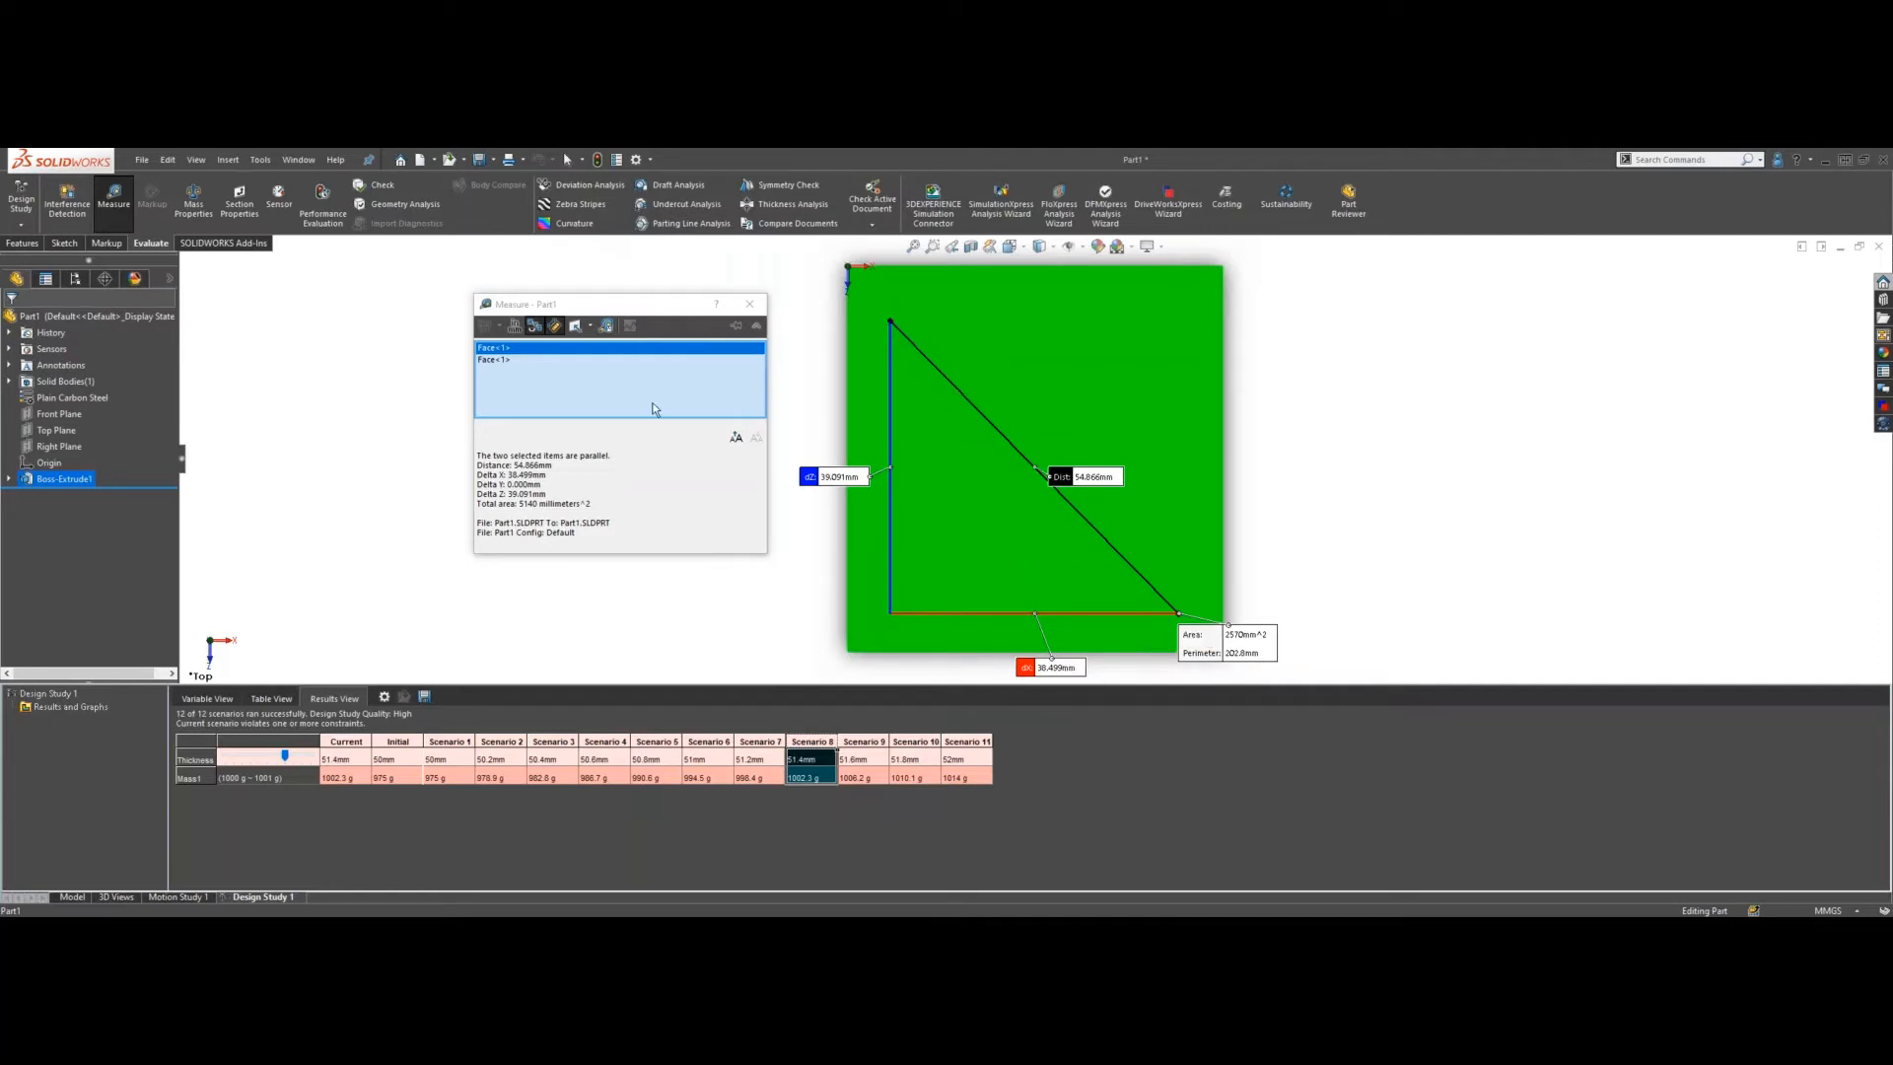
right_click(582, 384)
click(629, 393)
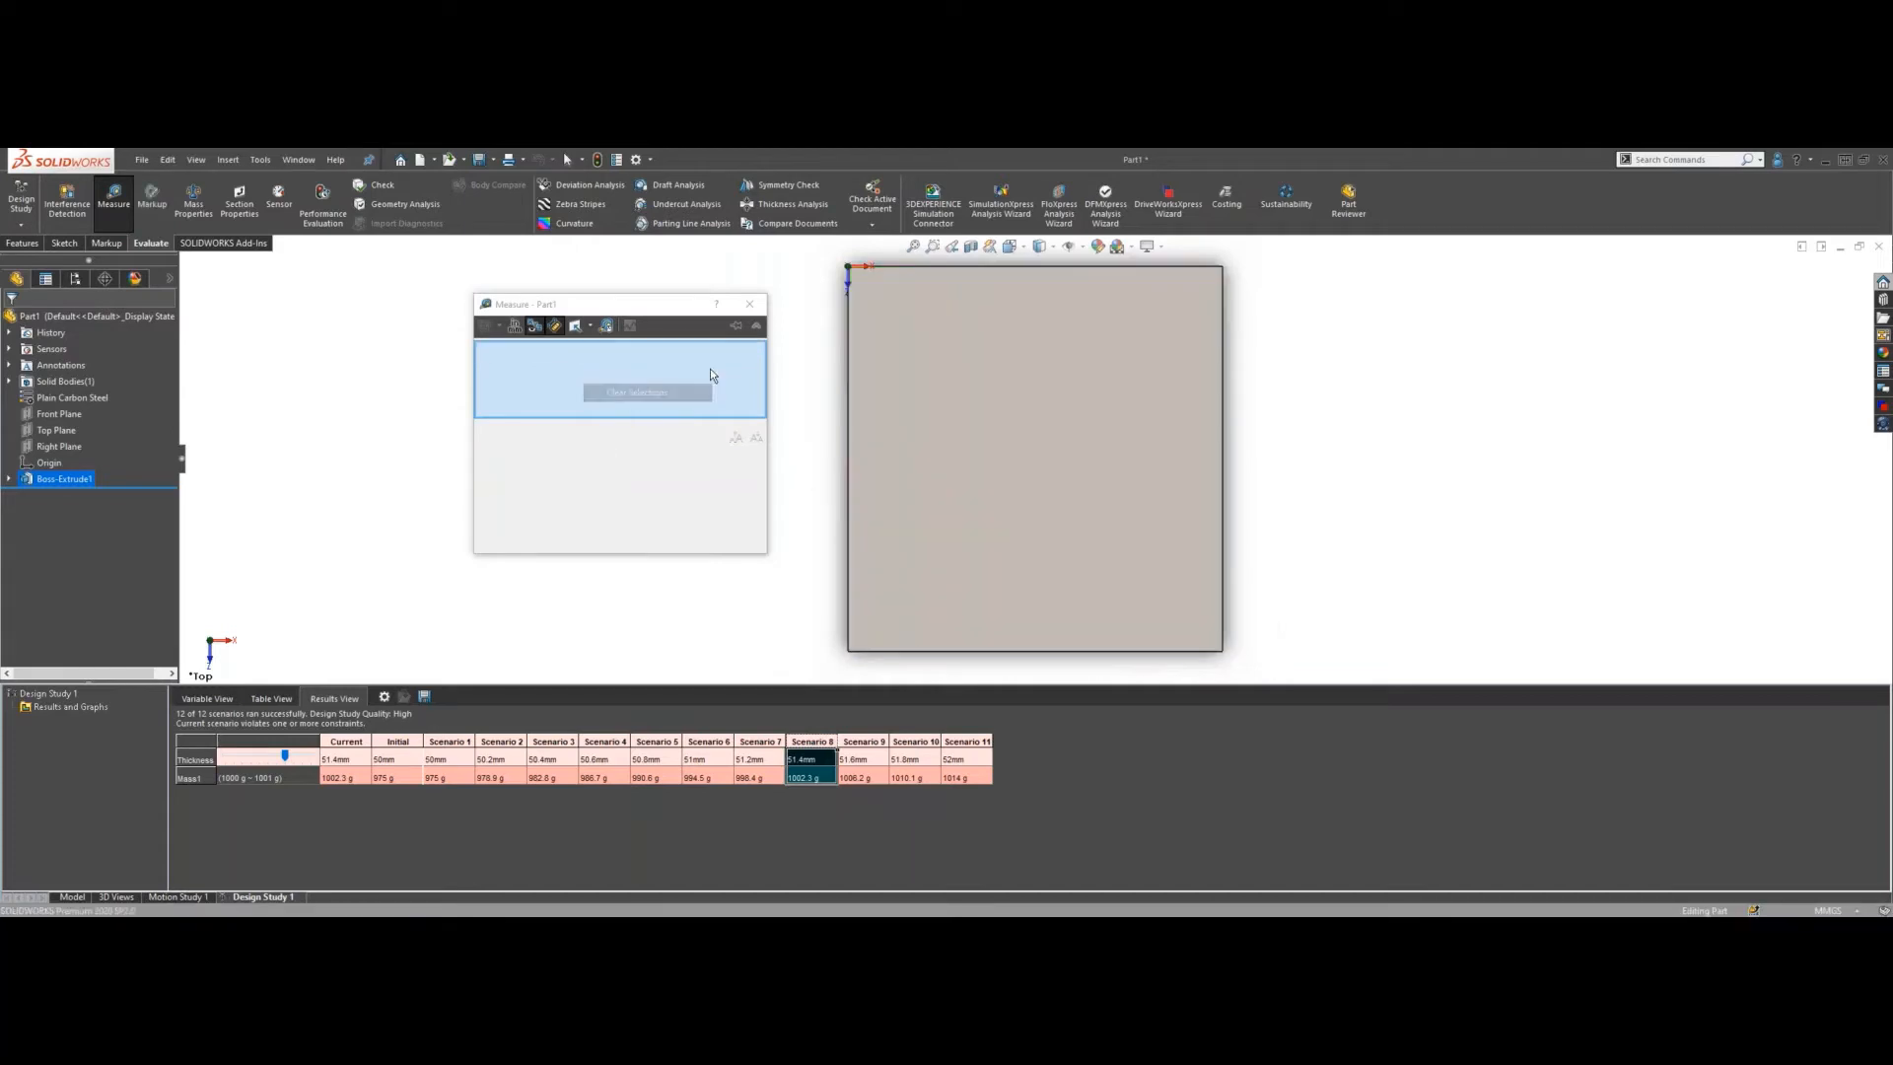
click(751, 312)
- Sketch two circles on the cube's top face near diagonally opposite corners, about 4.9 mm and 4.5 mm in diameter
right_click(927, 345)
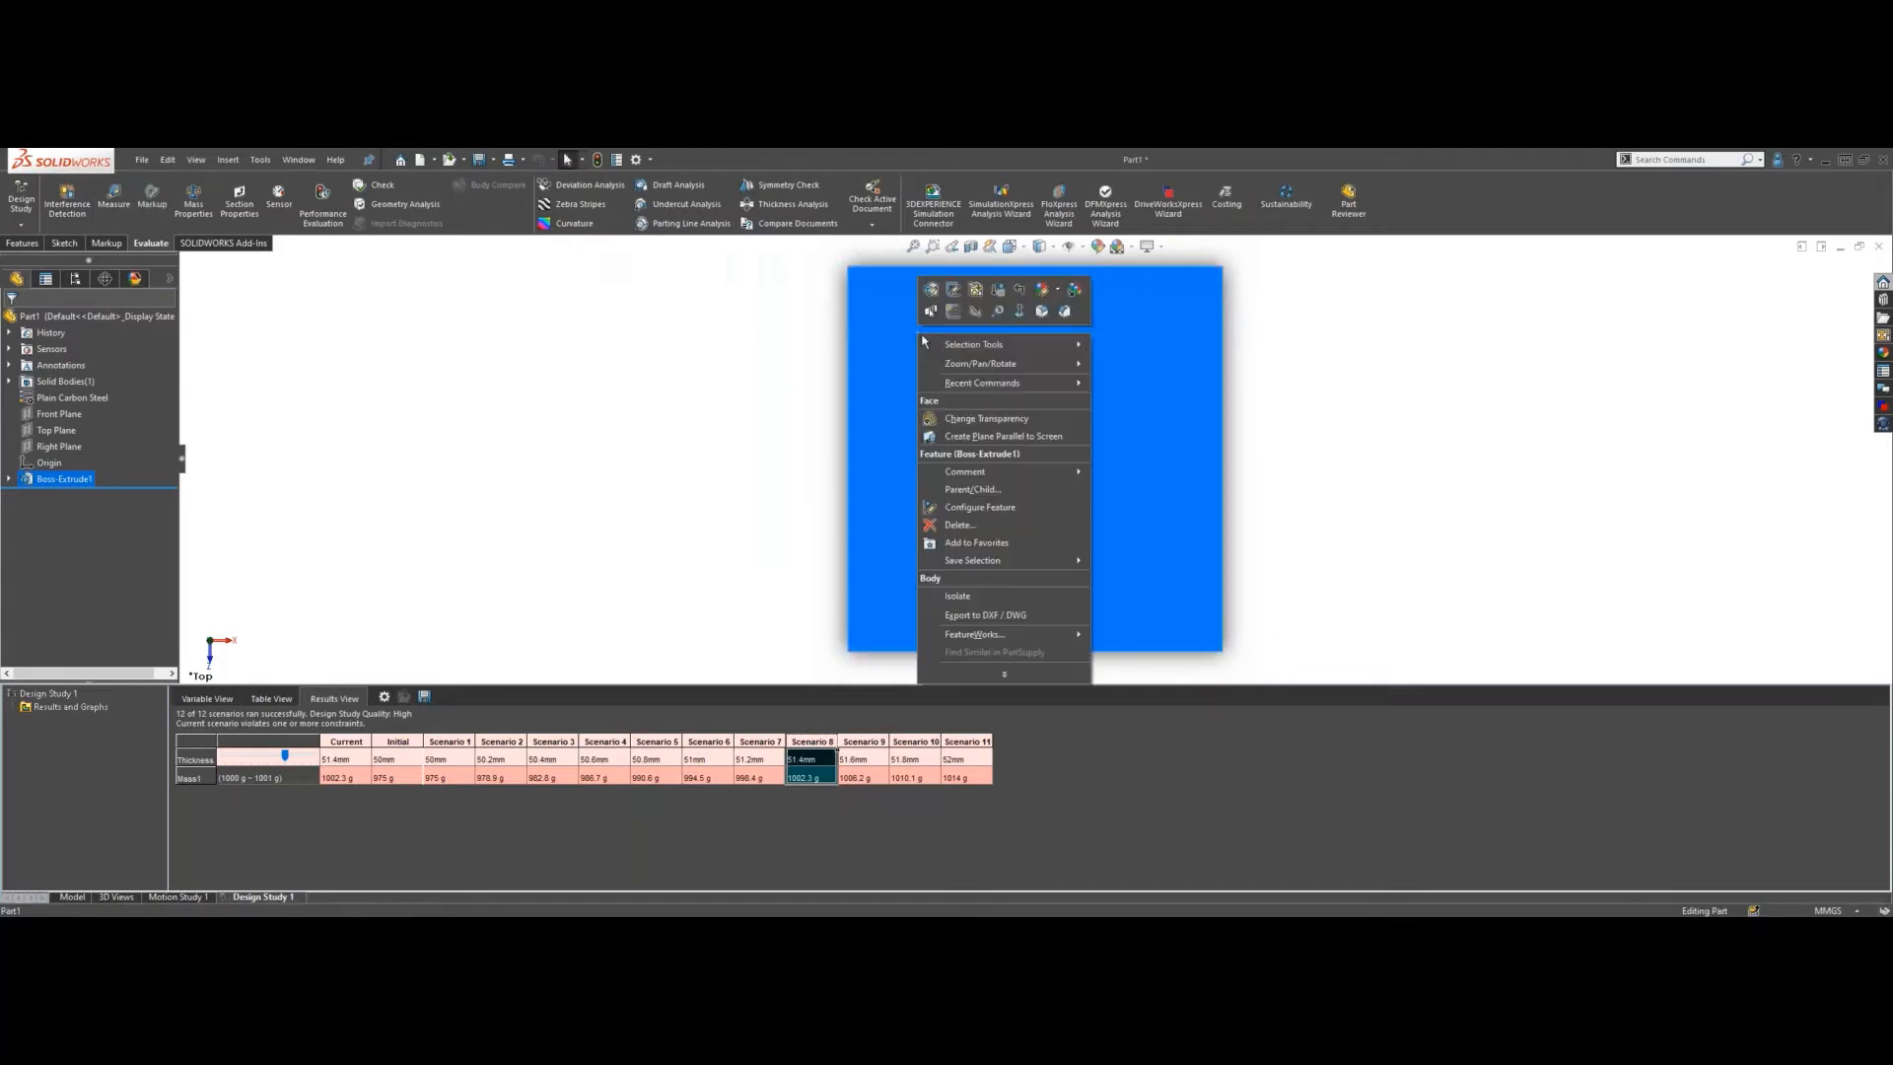
click(953, 310)
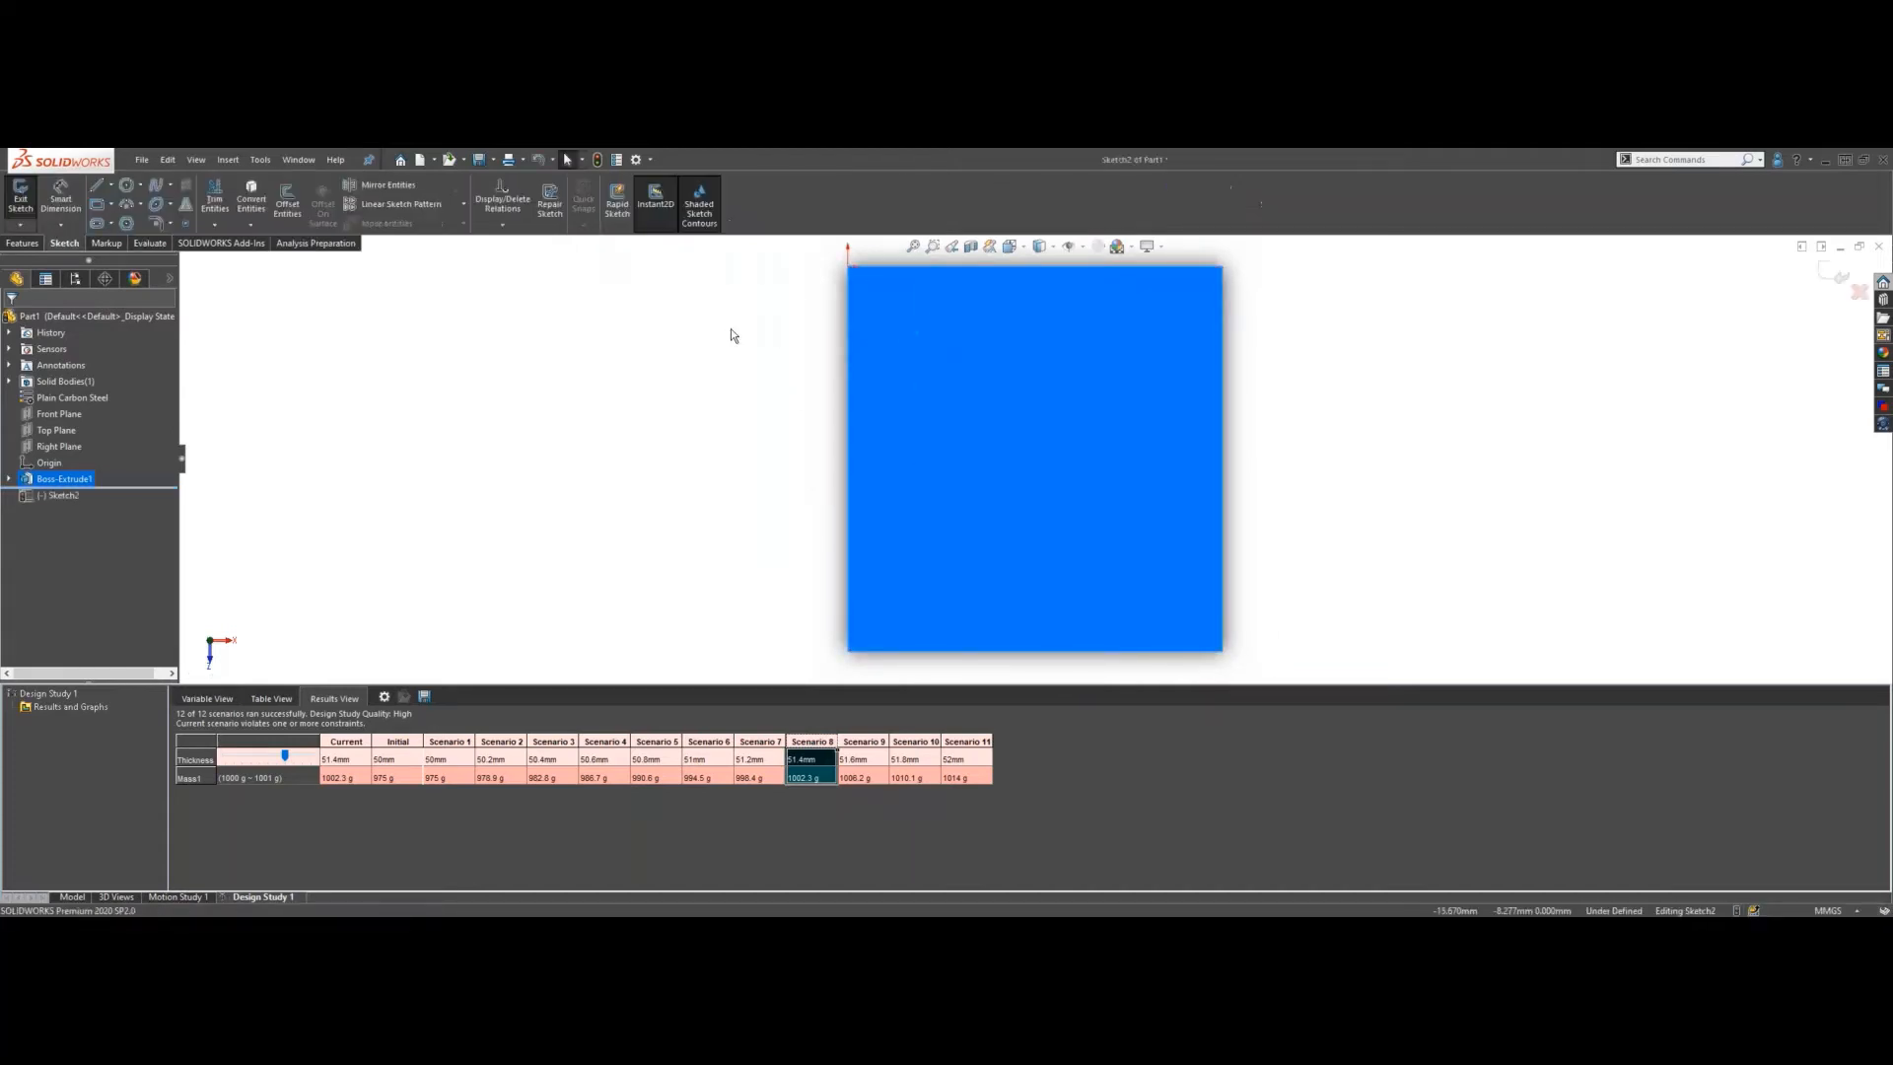
right_drag(911, 359, 697, 367)
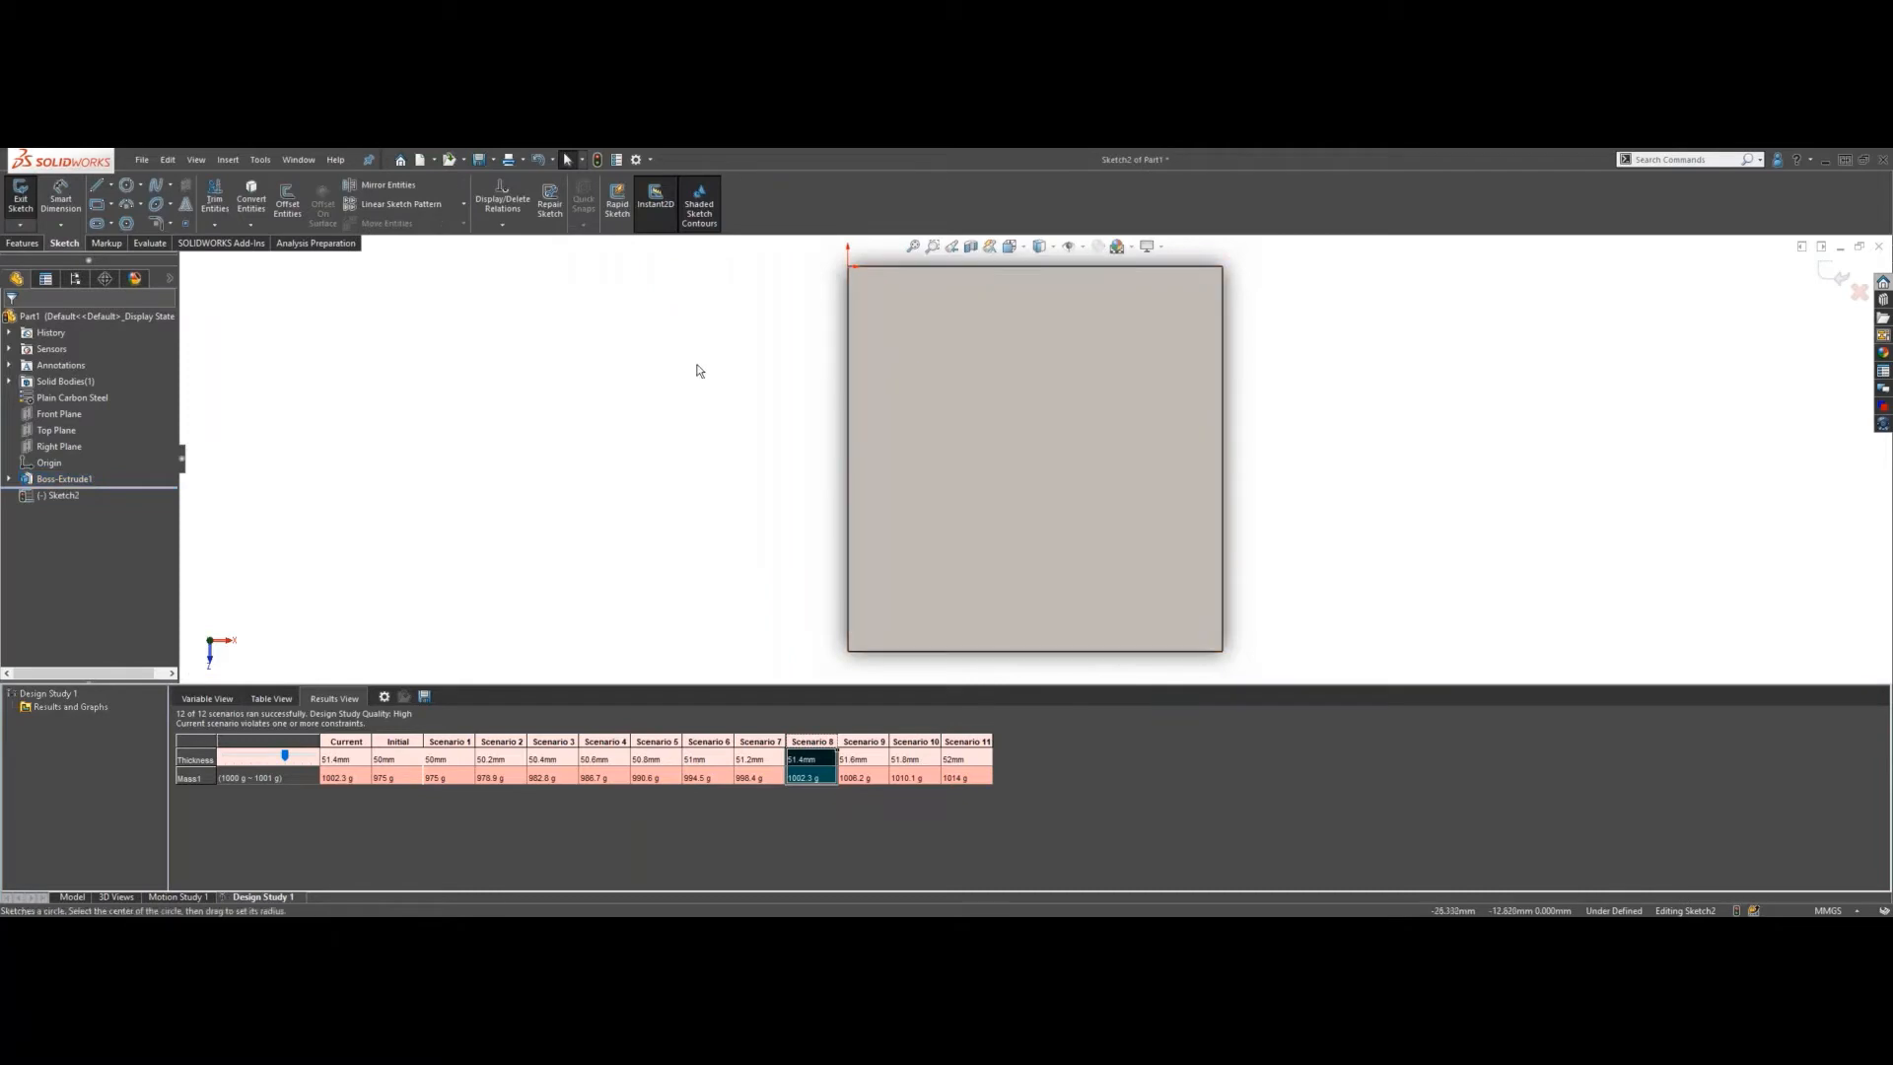
click(899, 318)
click(918, 323)
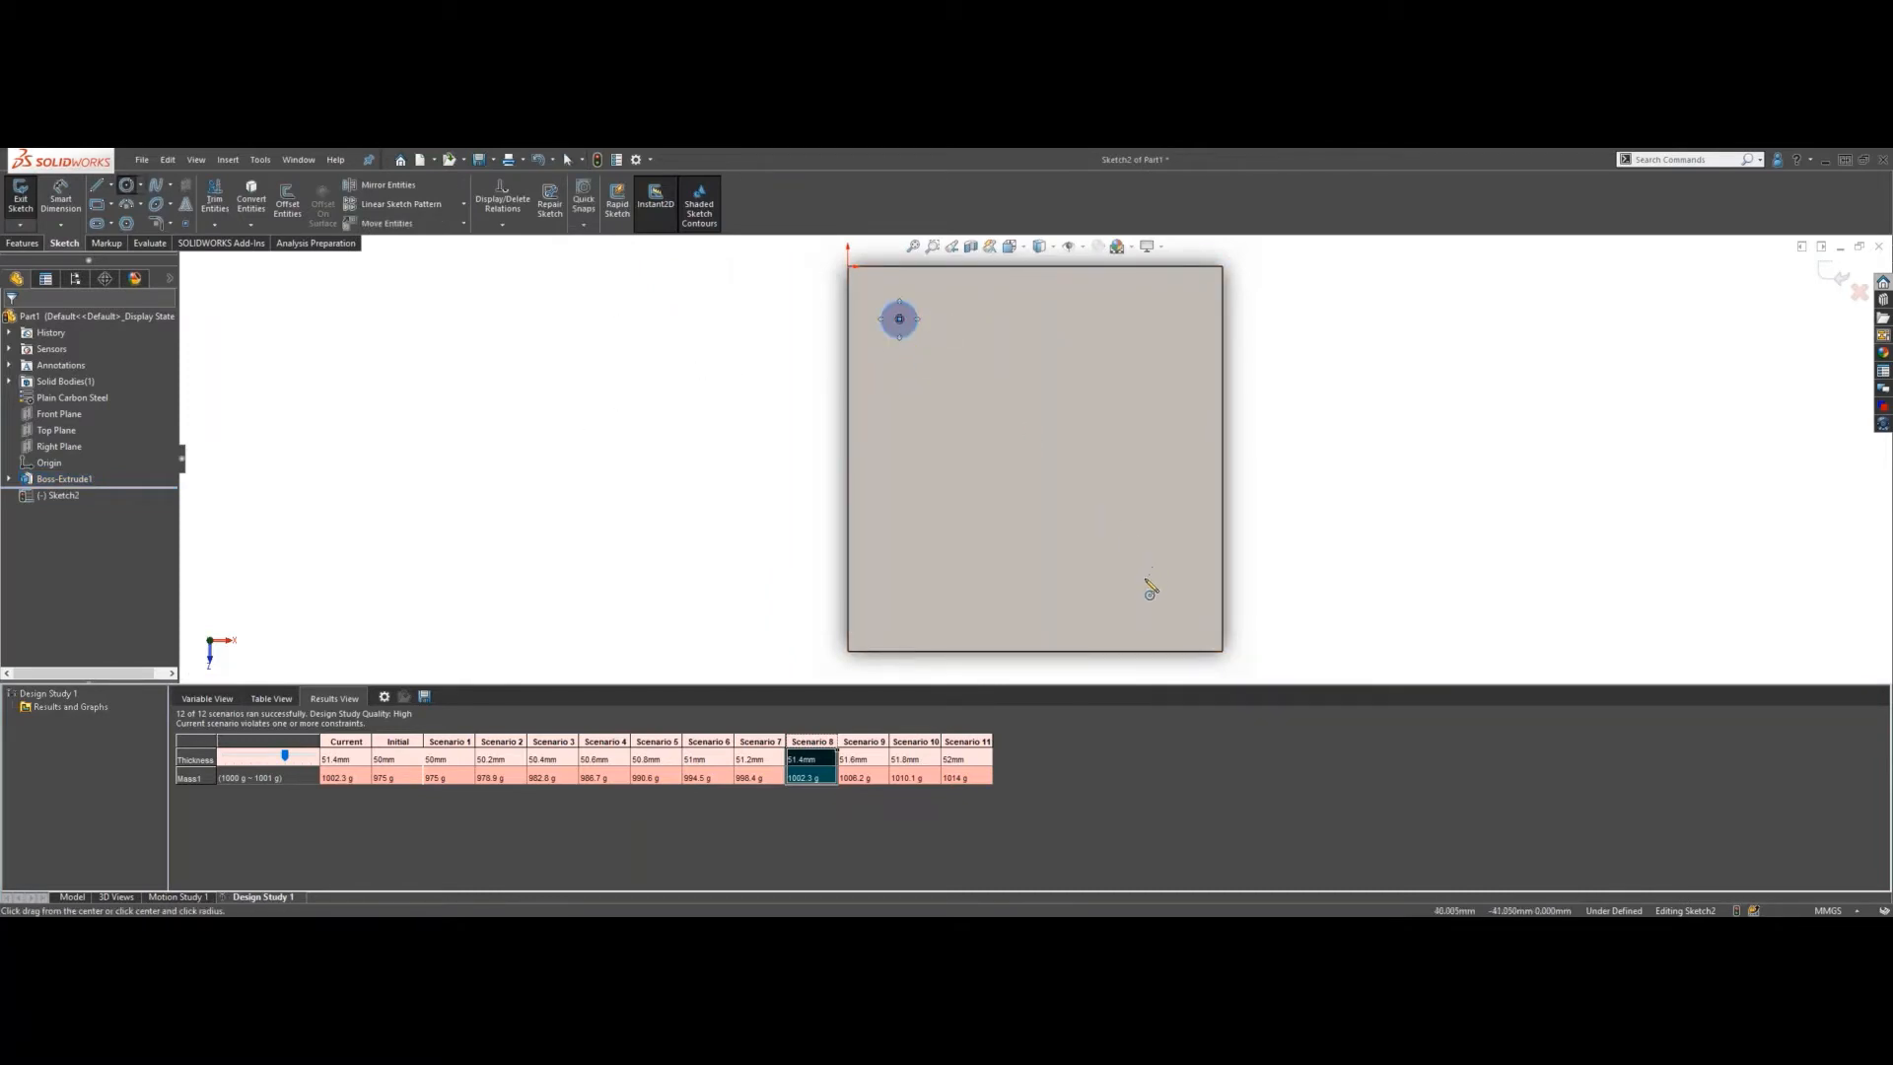
click(1161, 598)
click(1179, 601)
key(Escape)
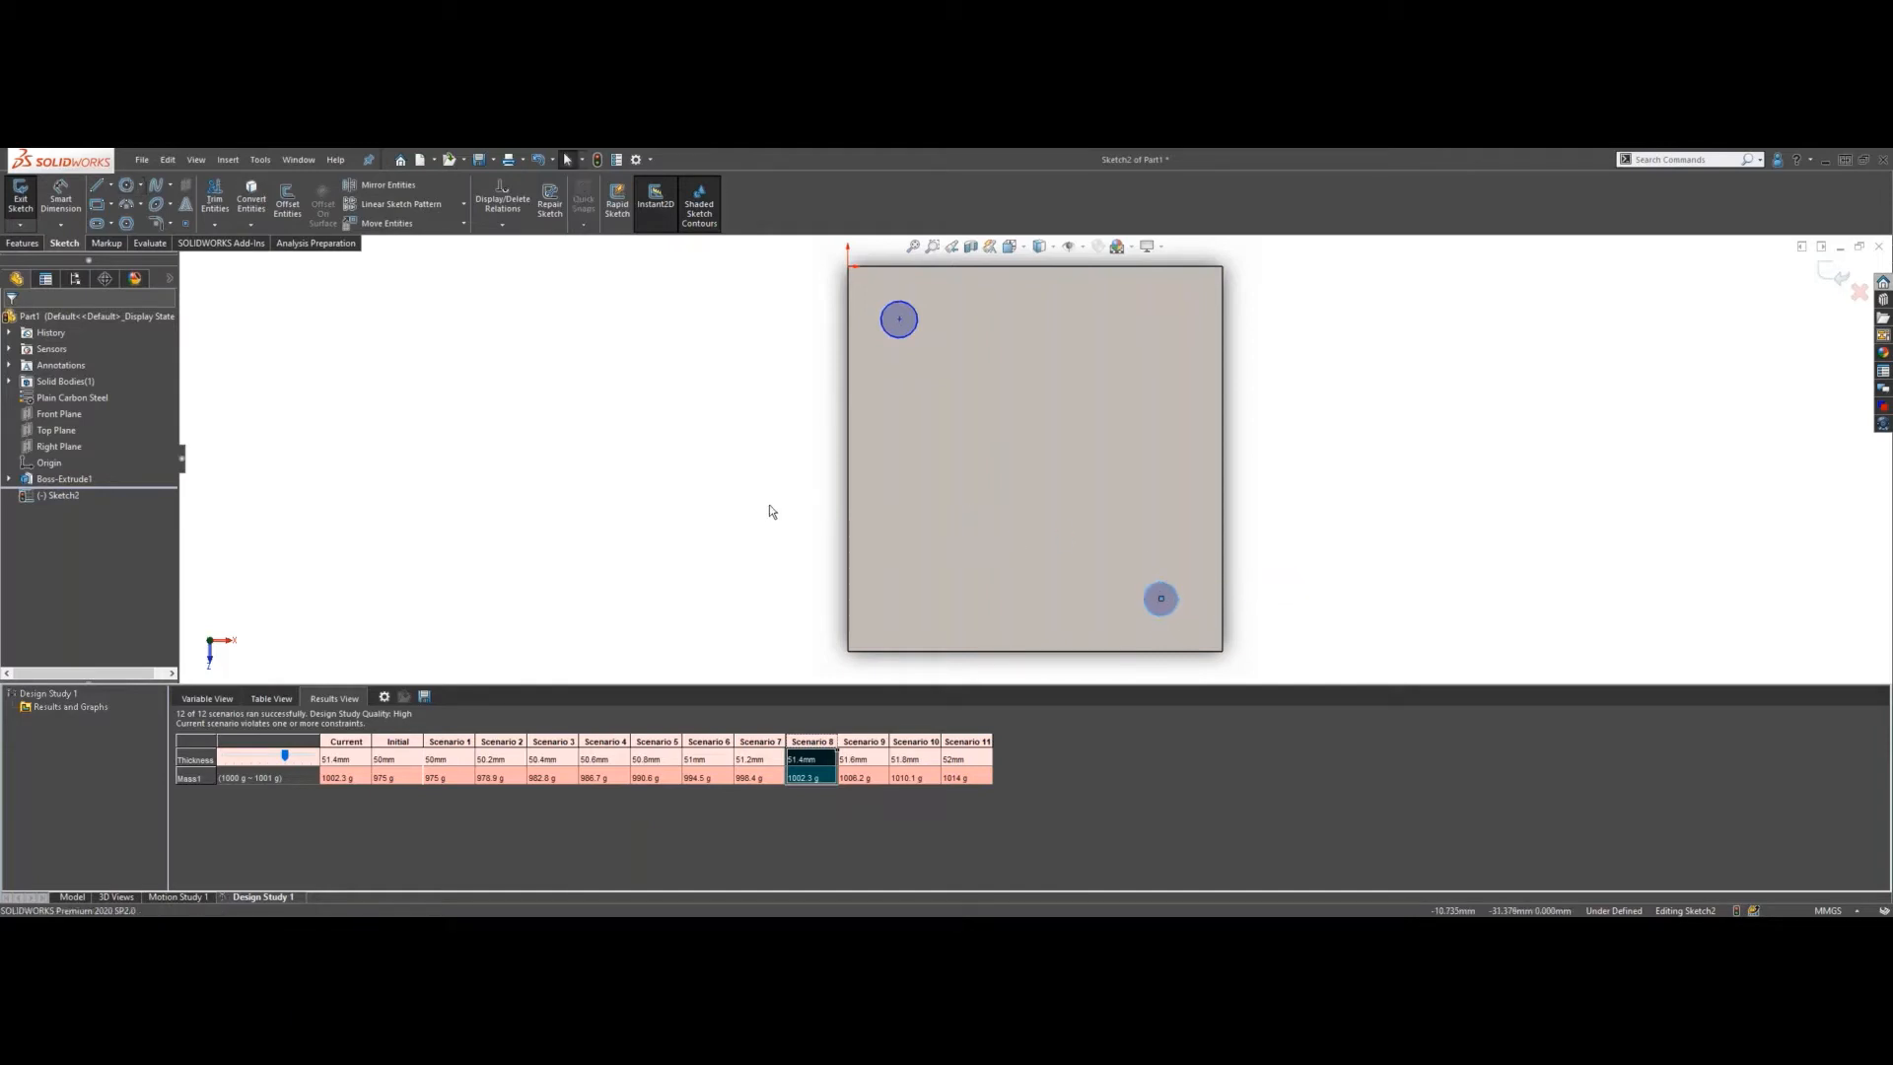
- Cut both sketched circles through the cube with an Extruded Cut set to Through All
click(23, 244)
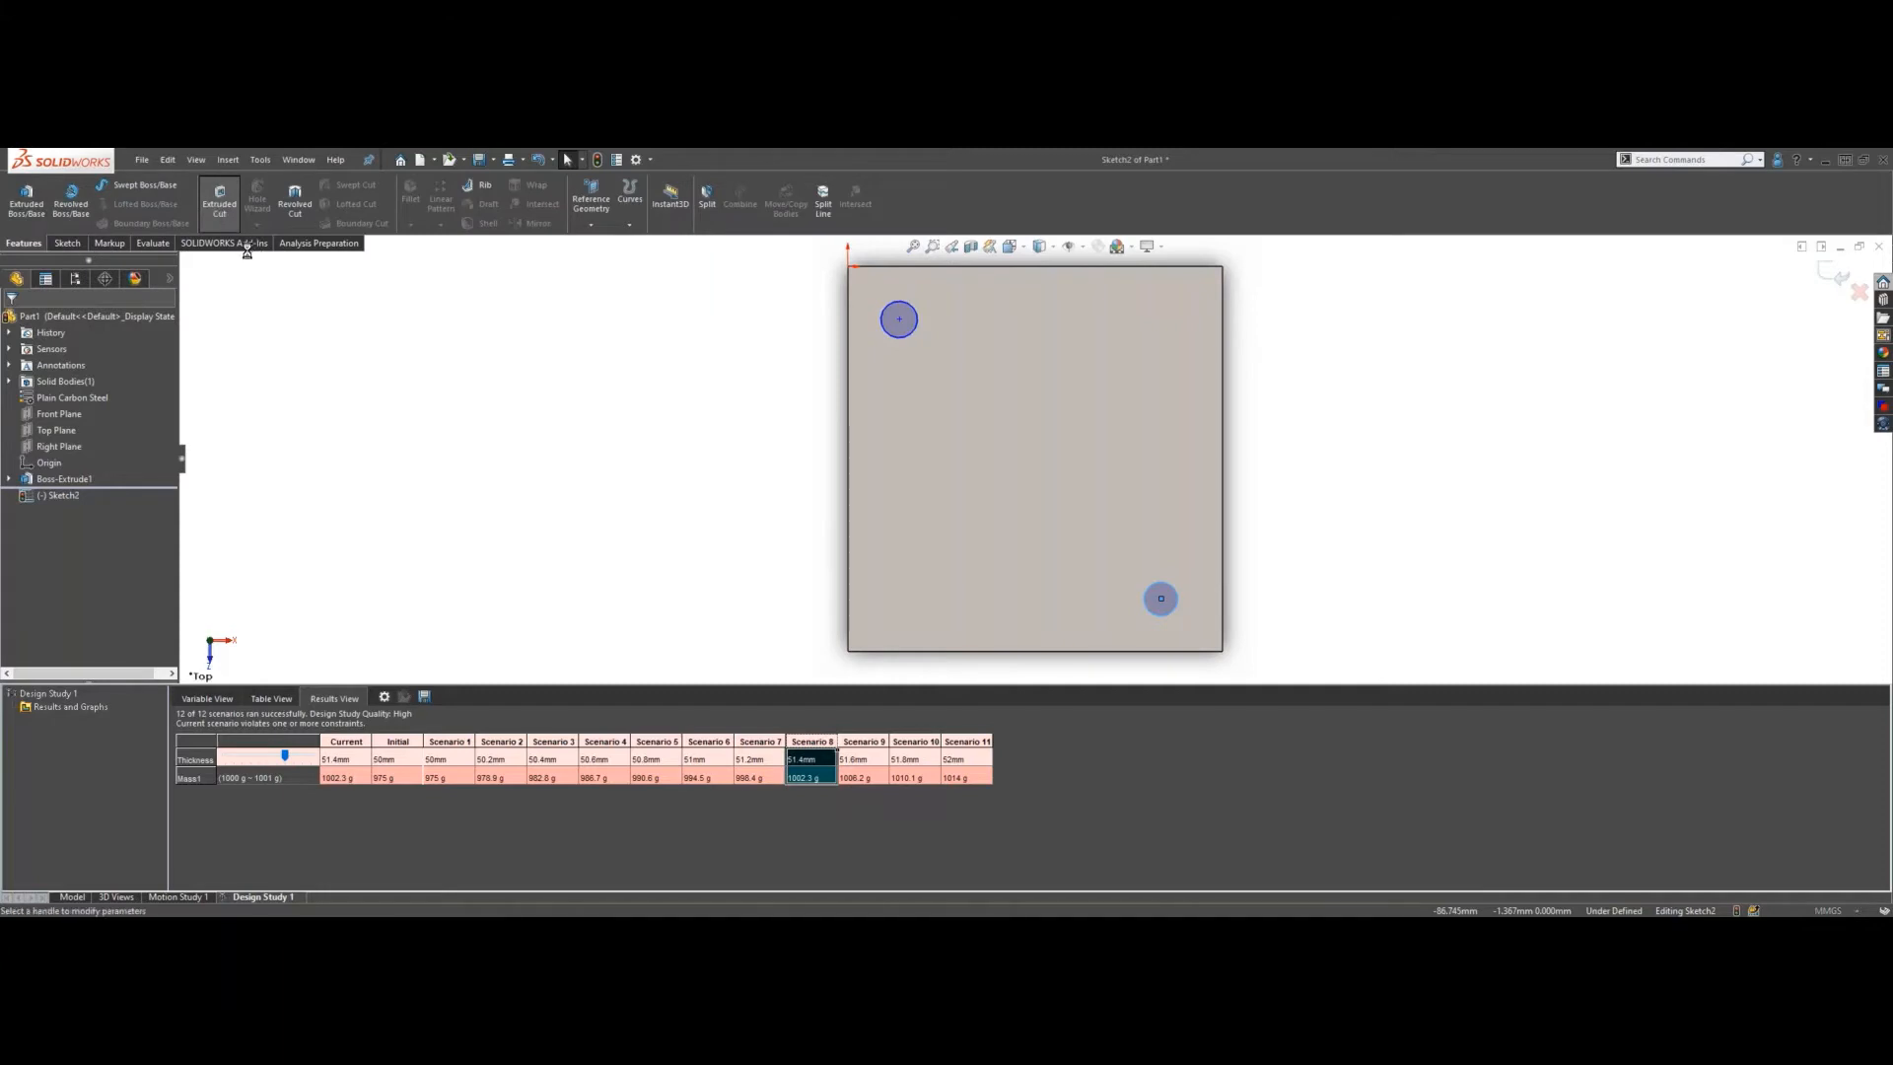
click(219, 202)
click(98, 411)
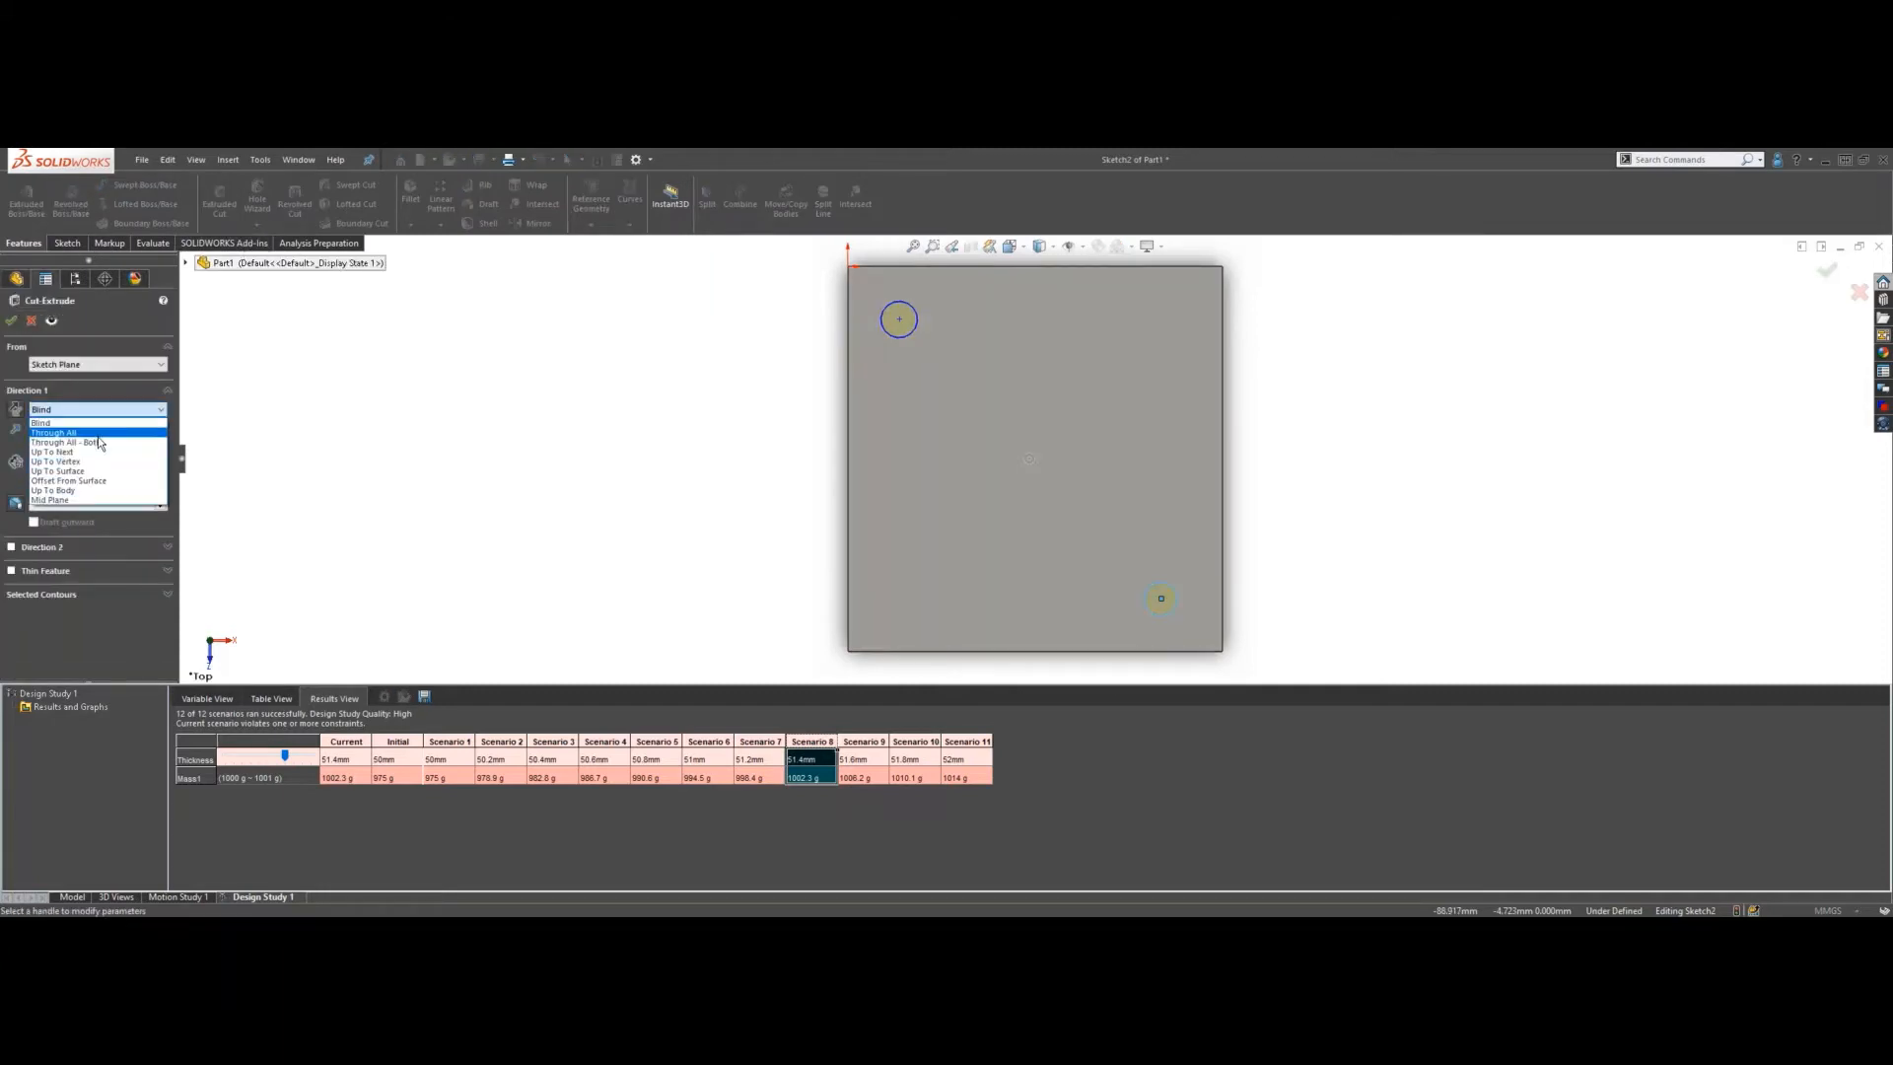
click(69, 432)
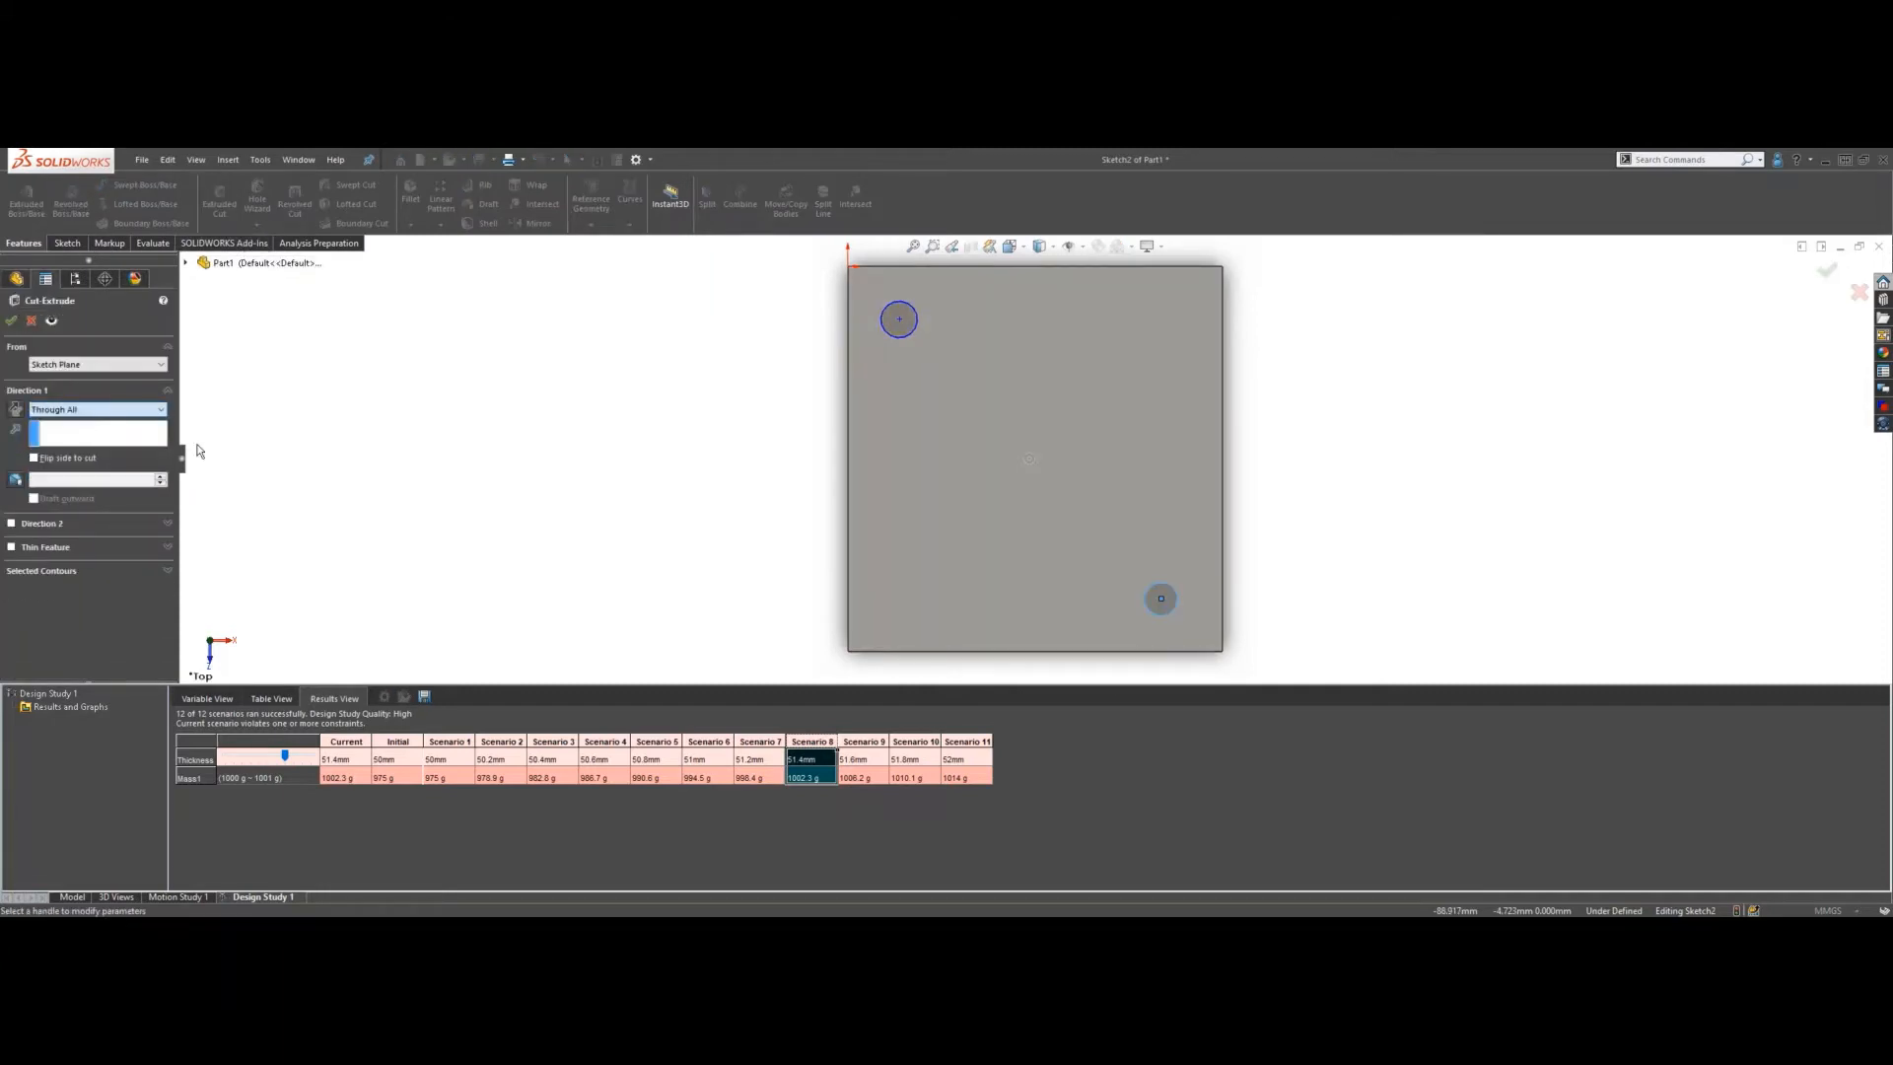
click(11, 318)
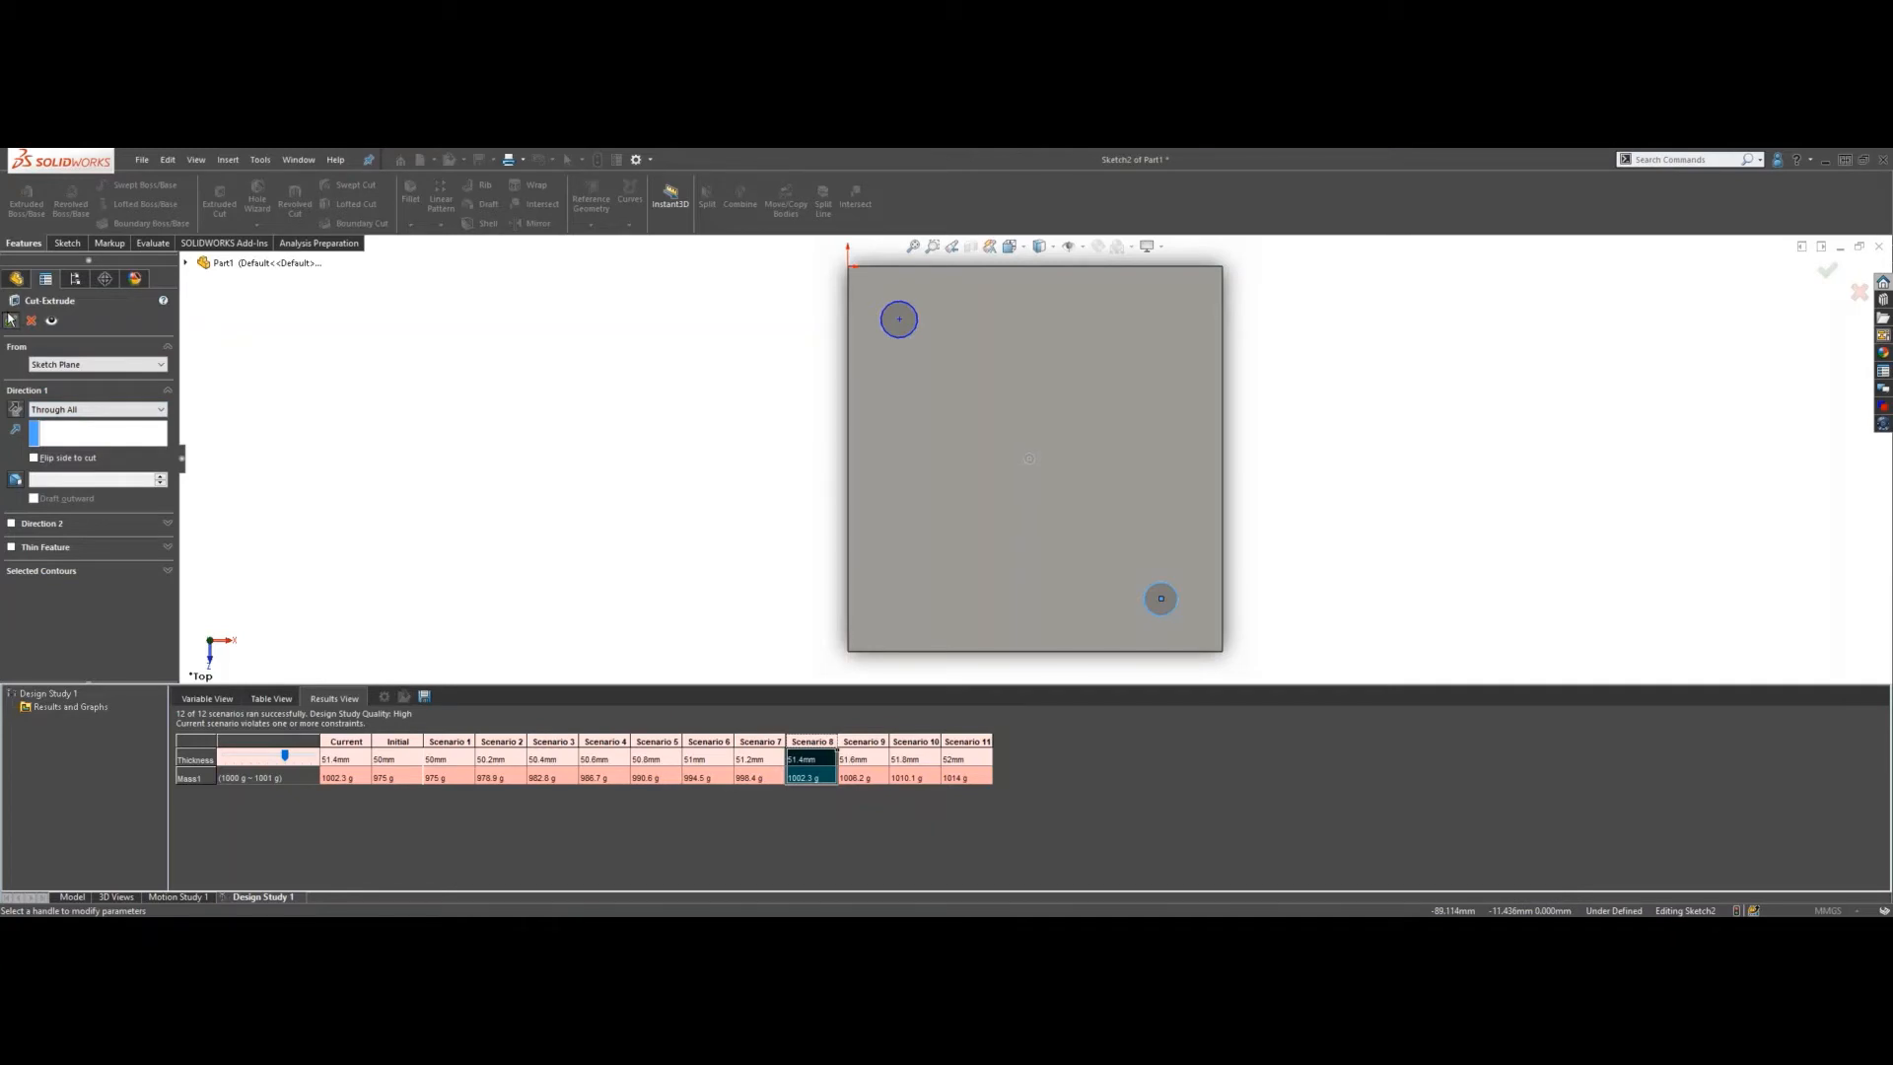
click(745, 418)
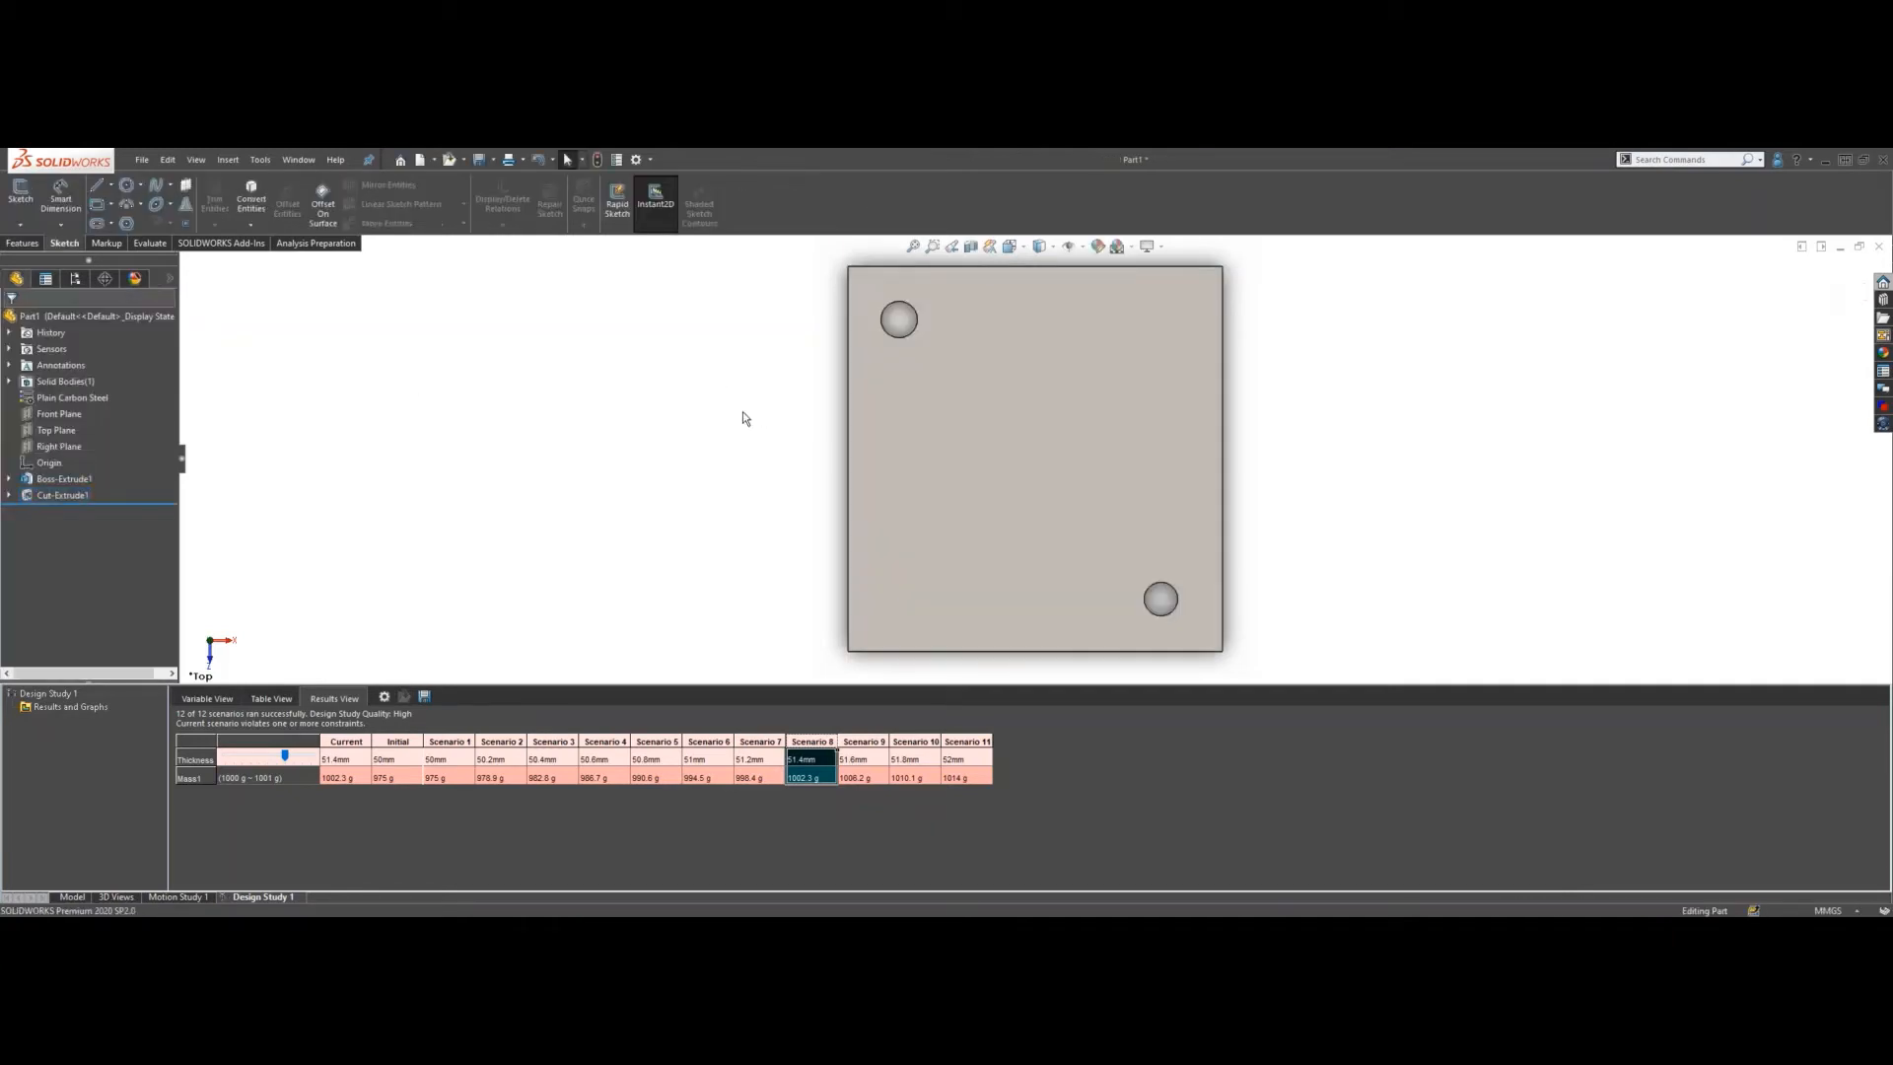
- Measure the center distance between the two holes with point-to-point mode off, and clear the selections
click(139, 245)
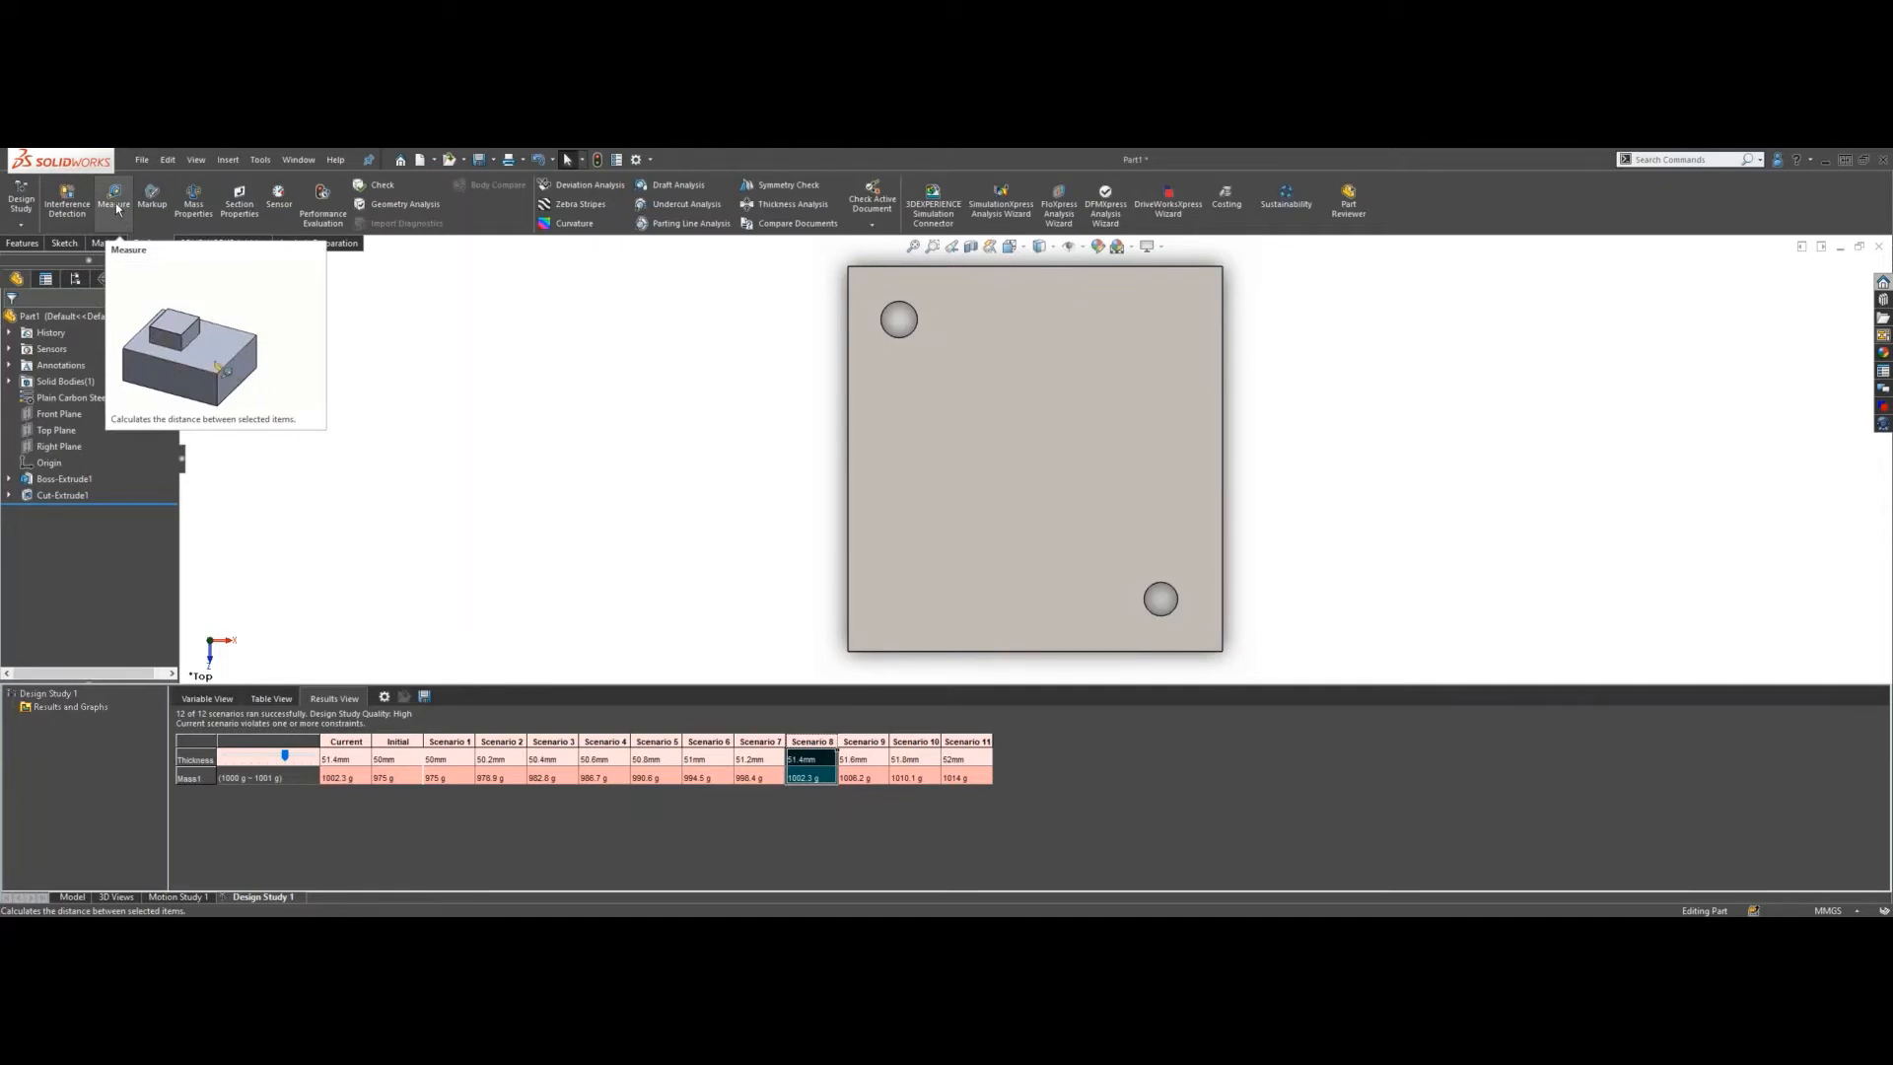
click(115, 204)
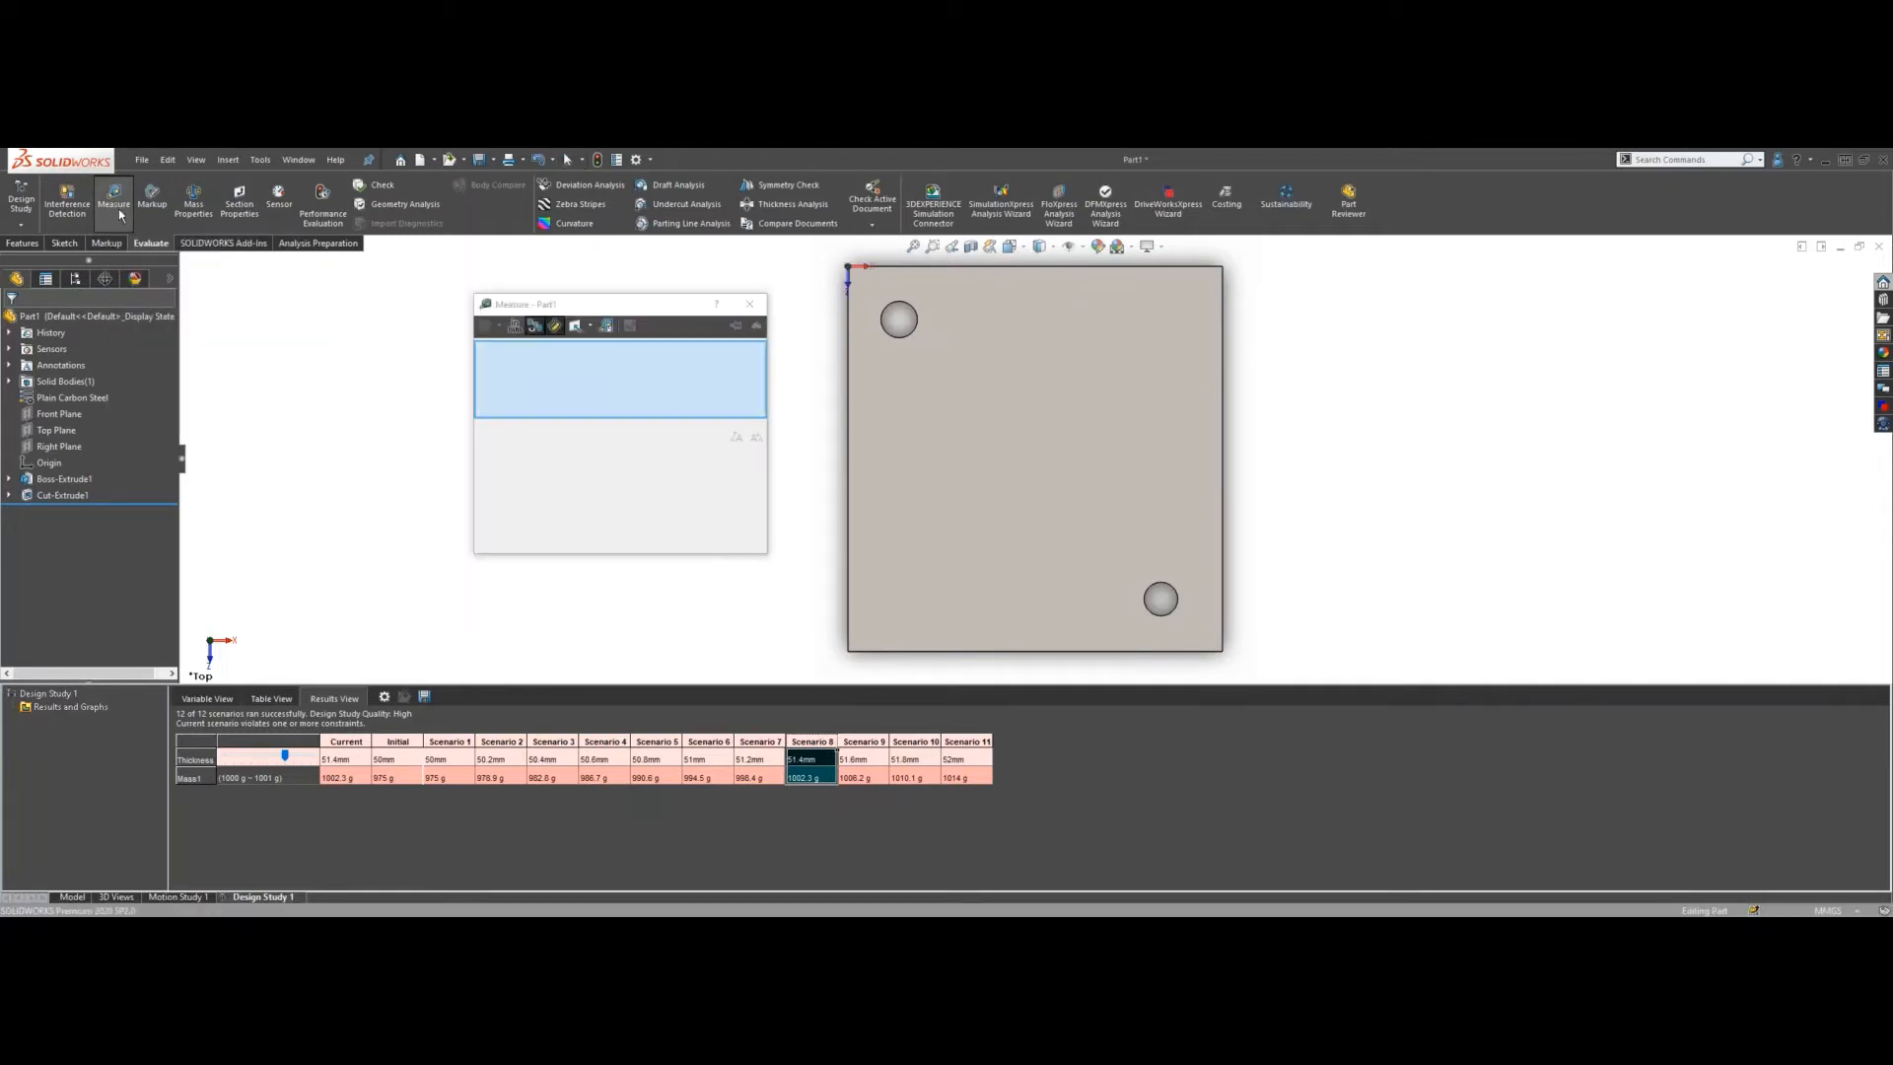
click(555, 328)
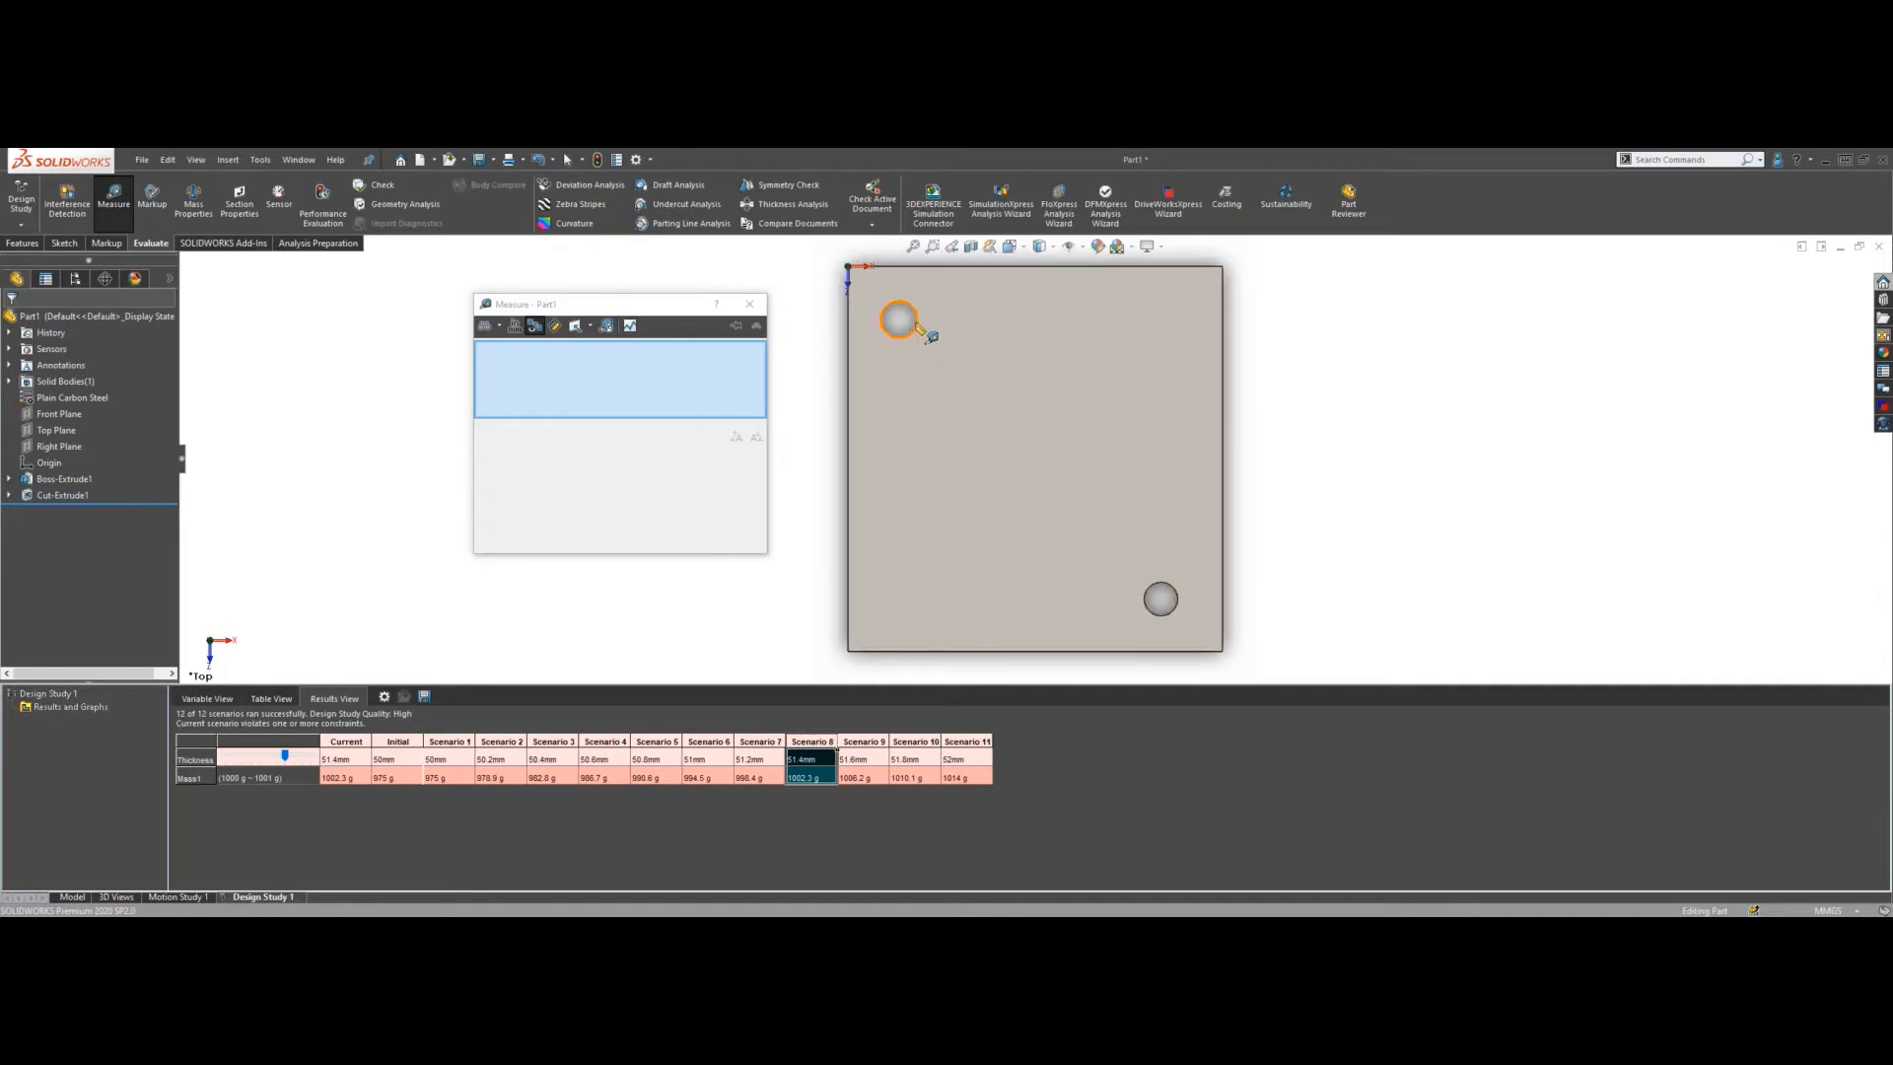
click(1162, 595)
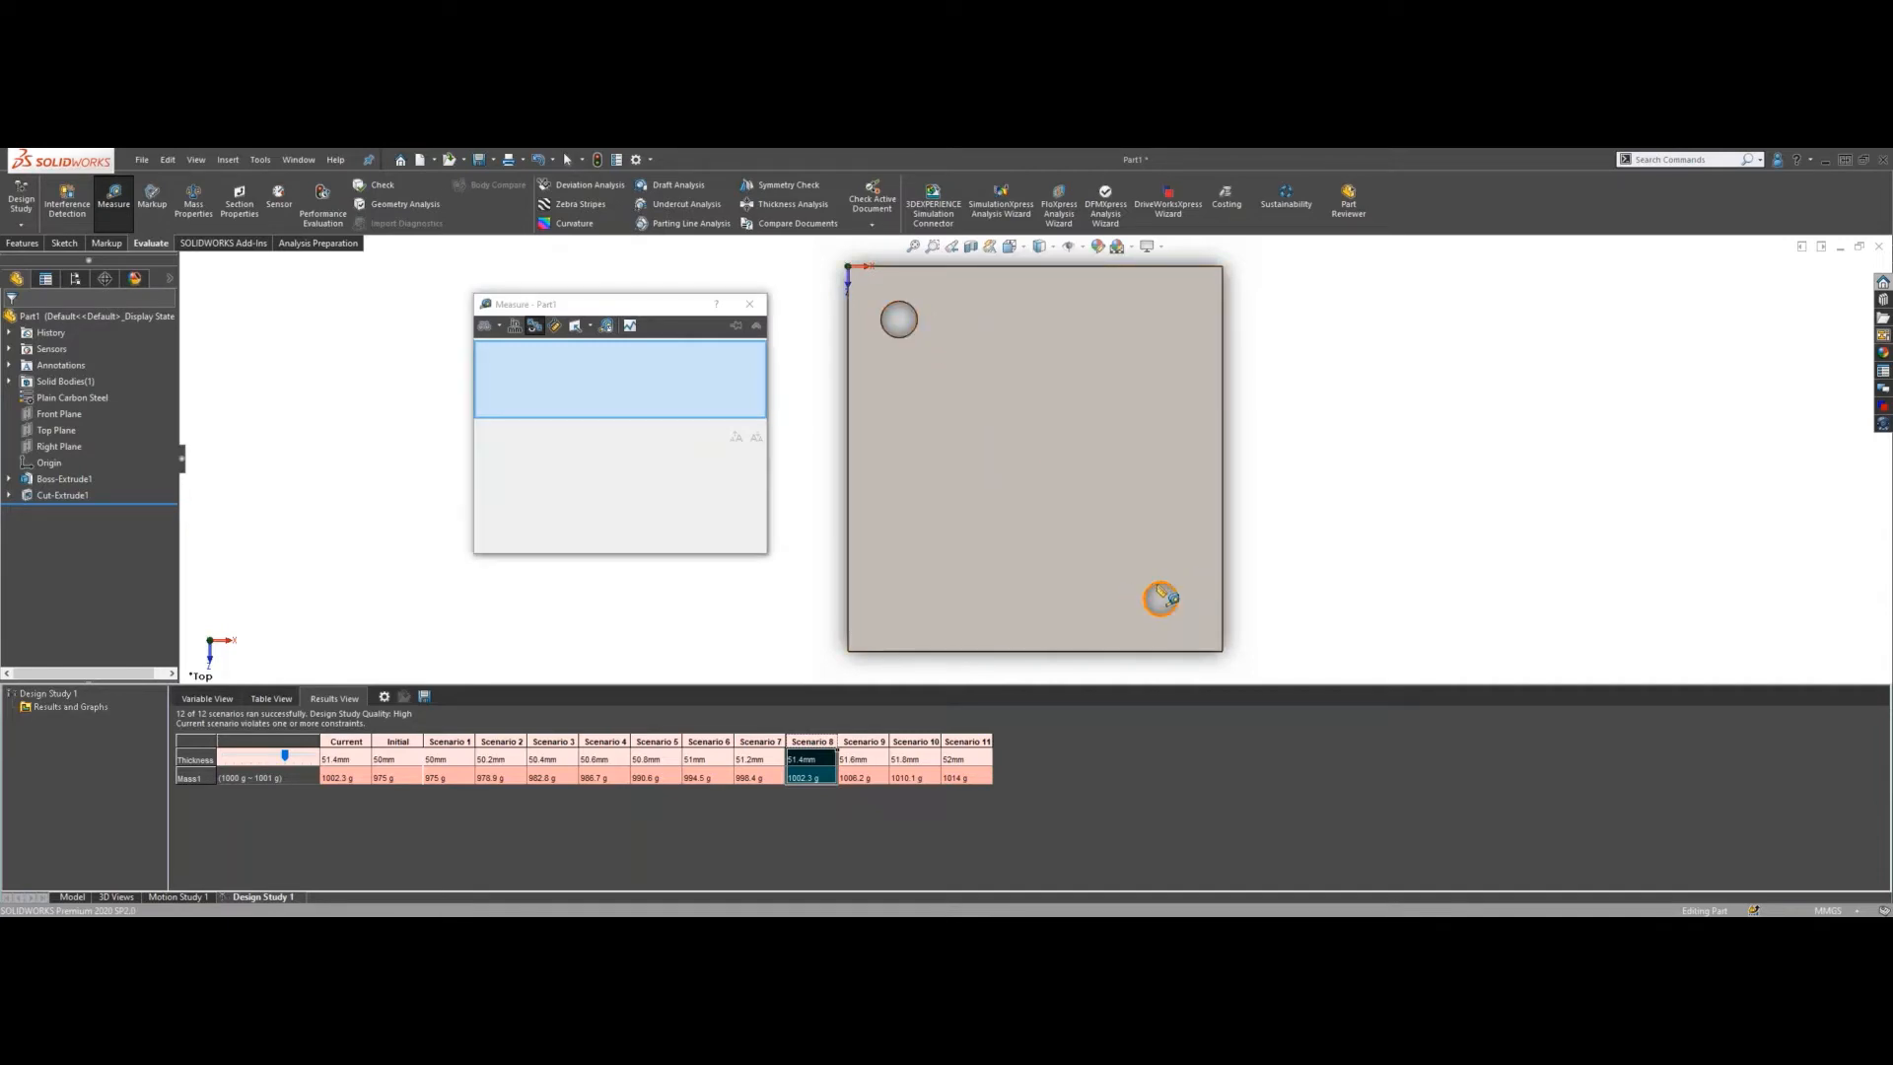
click(912, 334)
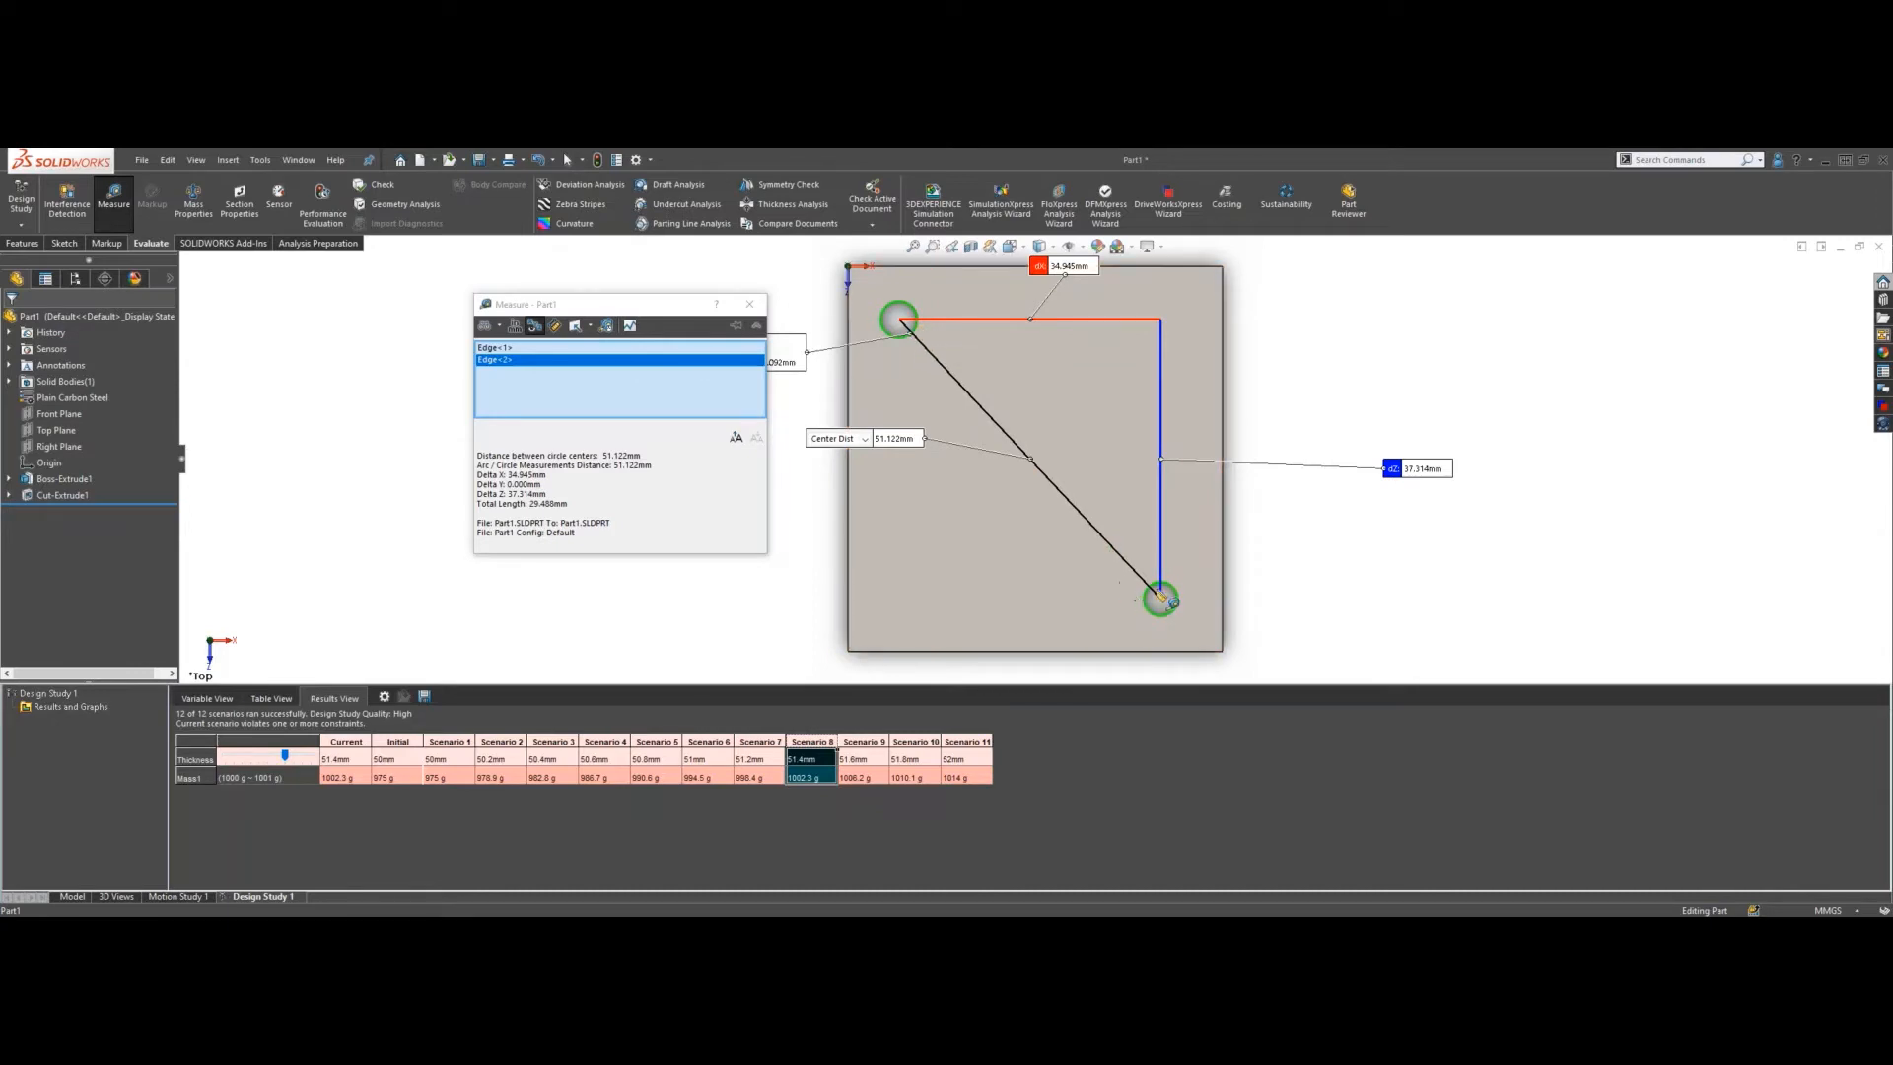
right_click(658, 381)
click(680, 384)
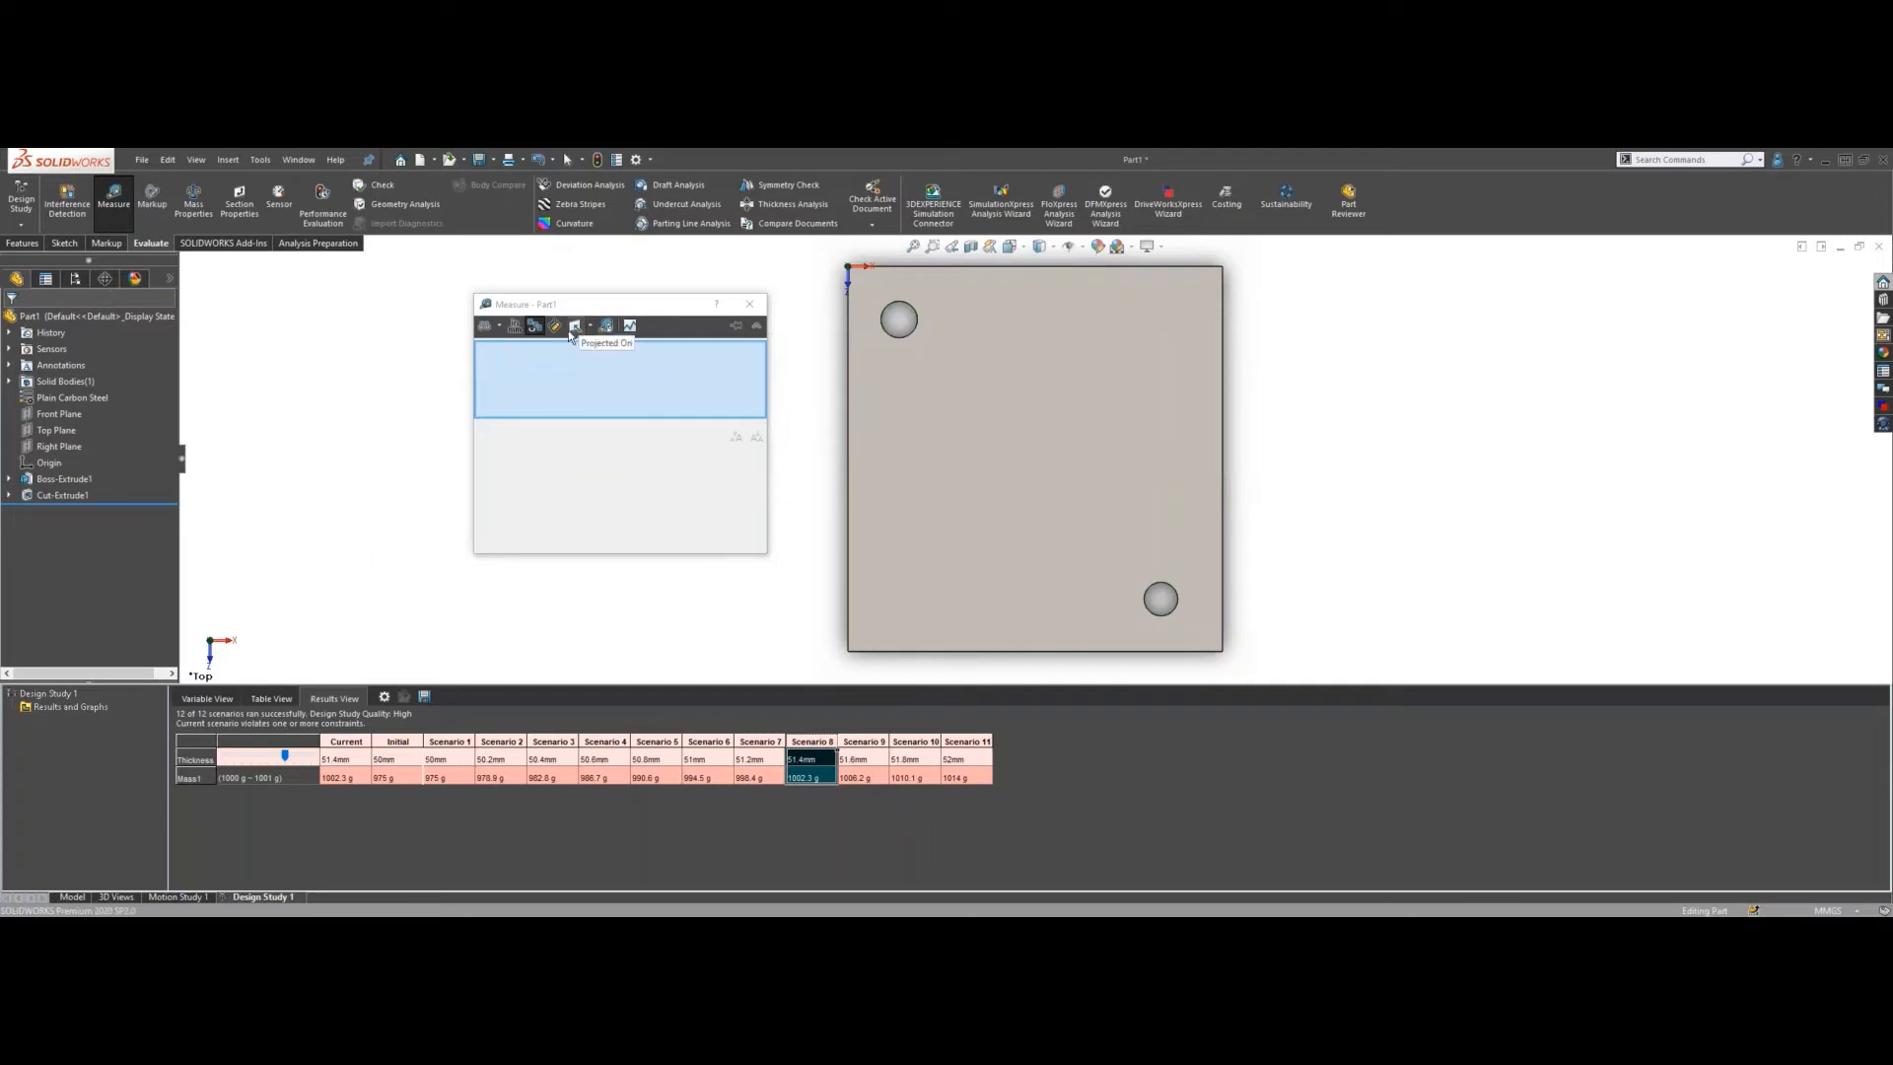
- Measure point-to-point from the first hole's edge to a spot on the top face beside the second hole, and clear the selections
click(908, 339)
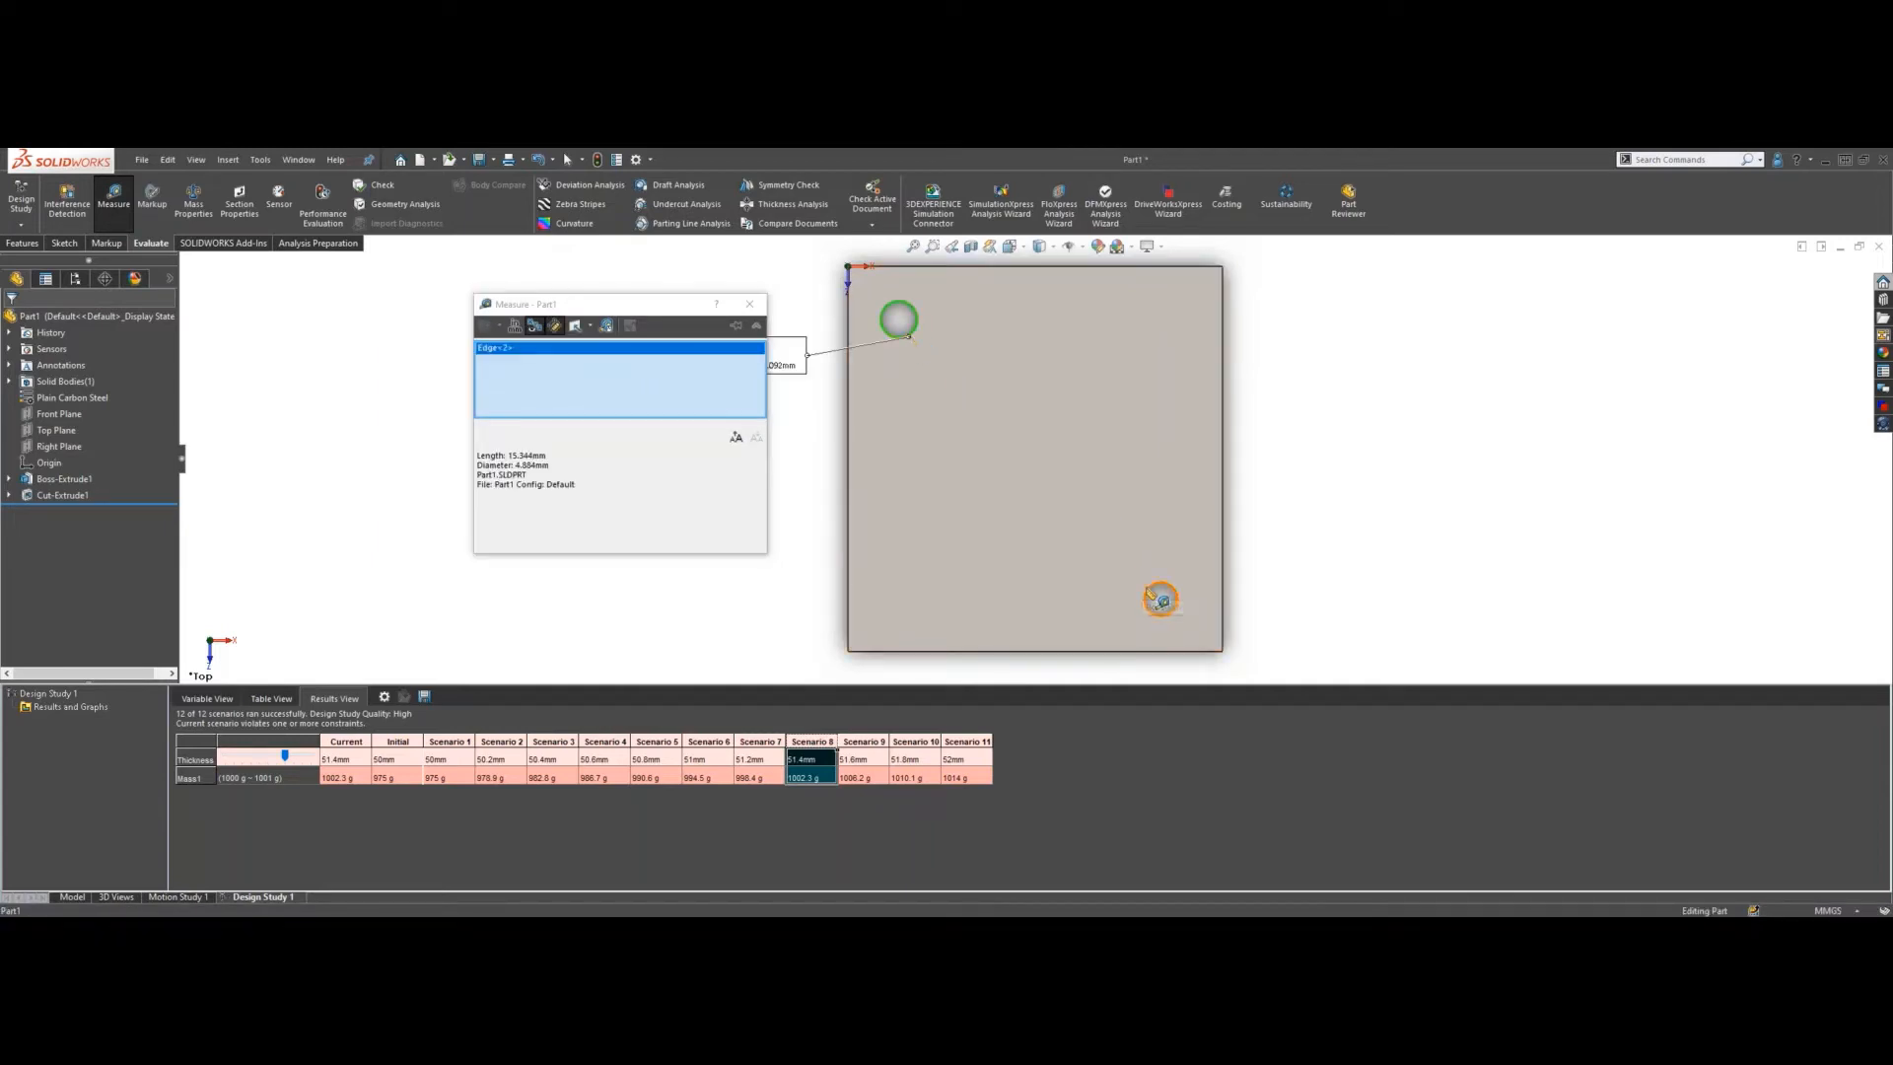
click(1155, 595)
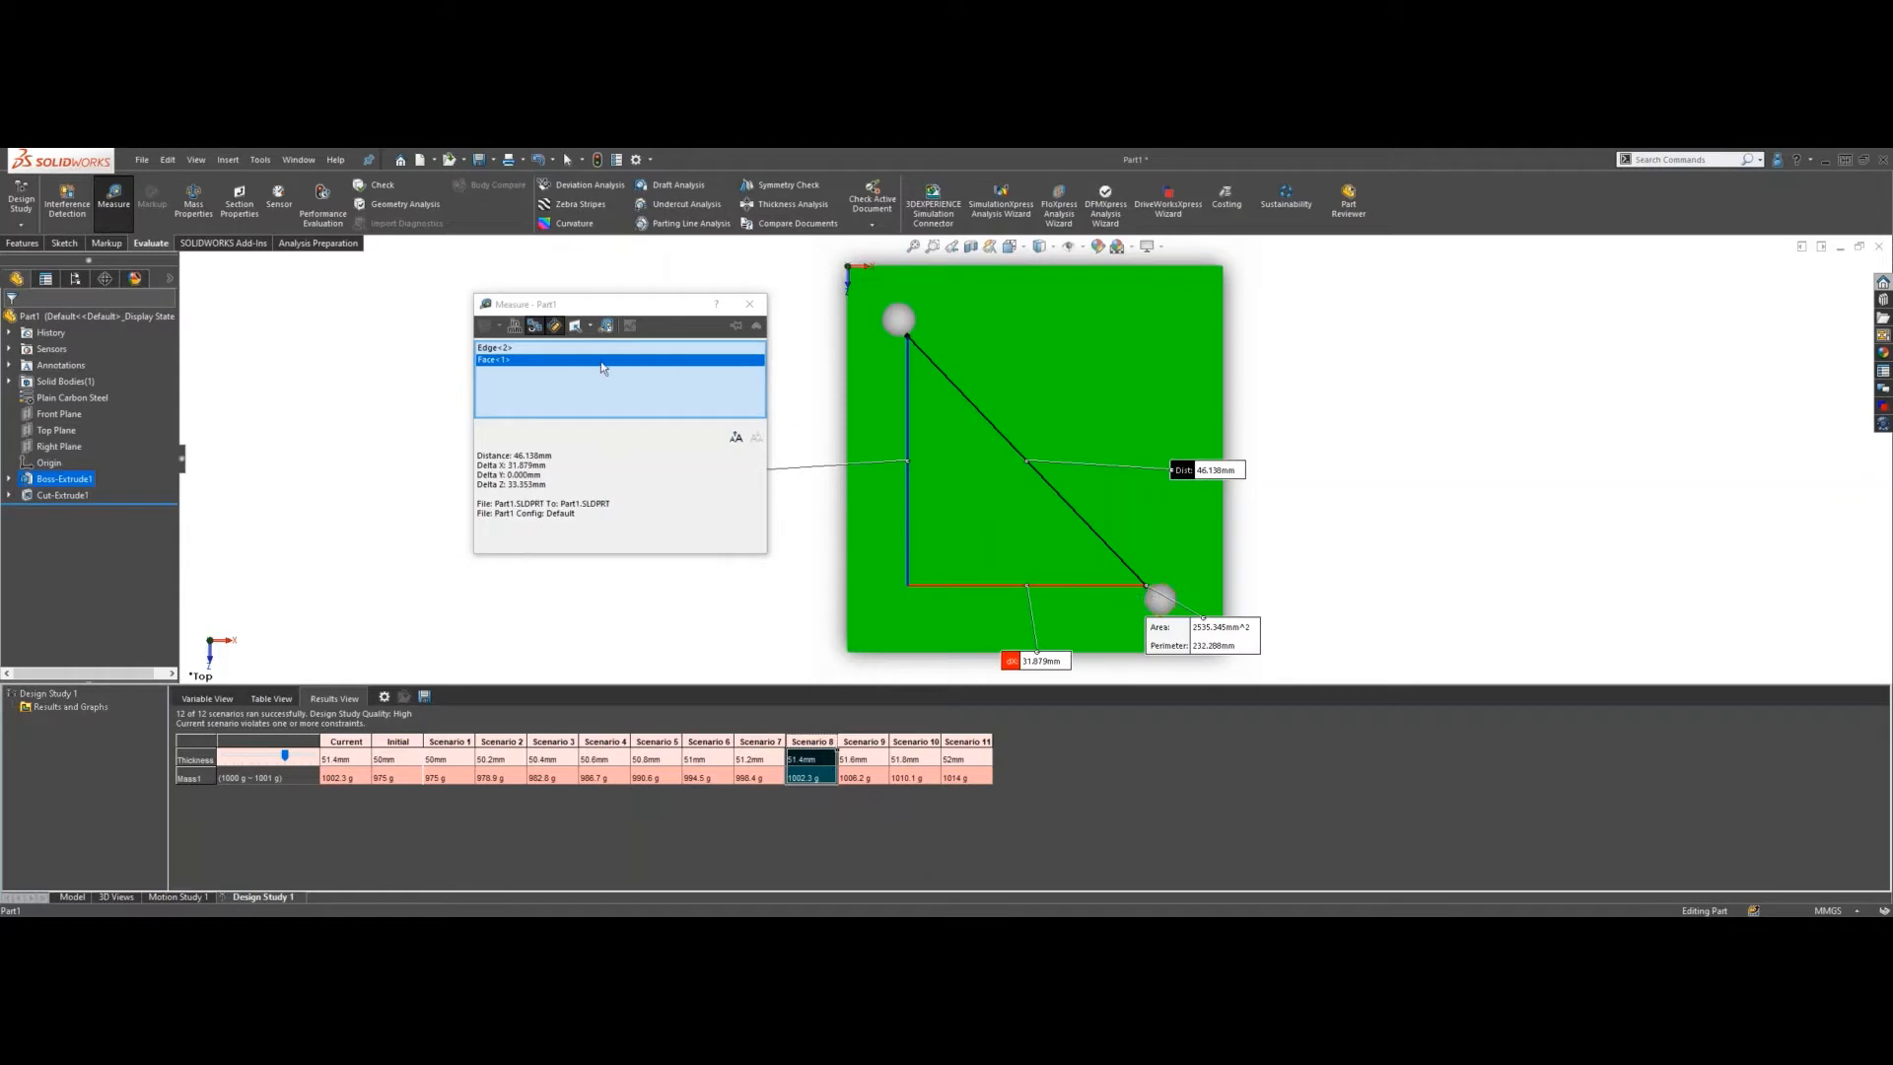
right_click(615, 382)
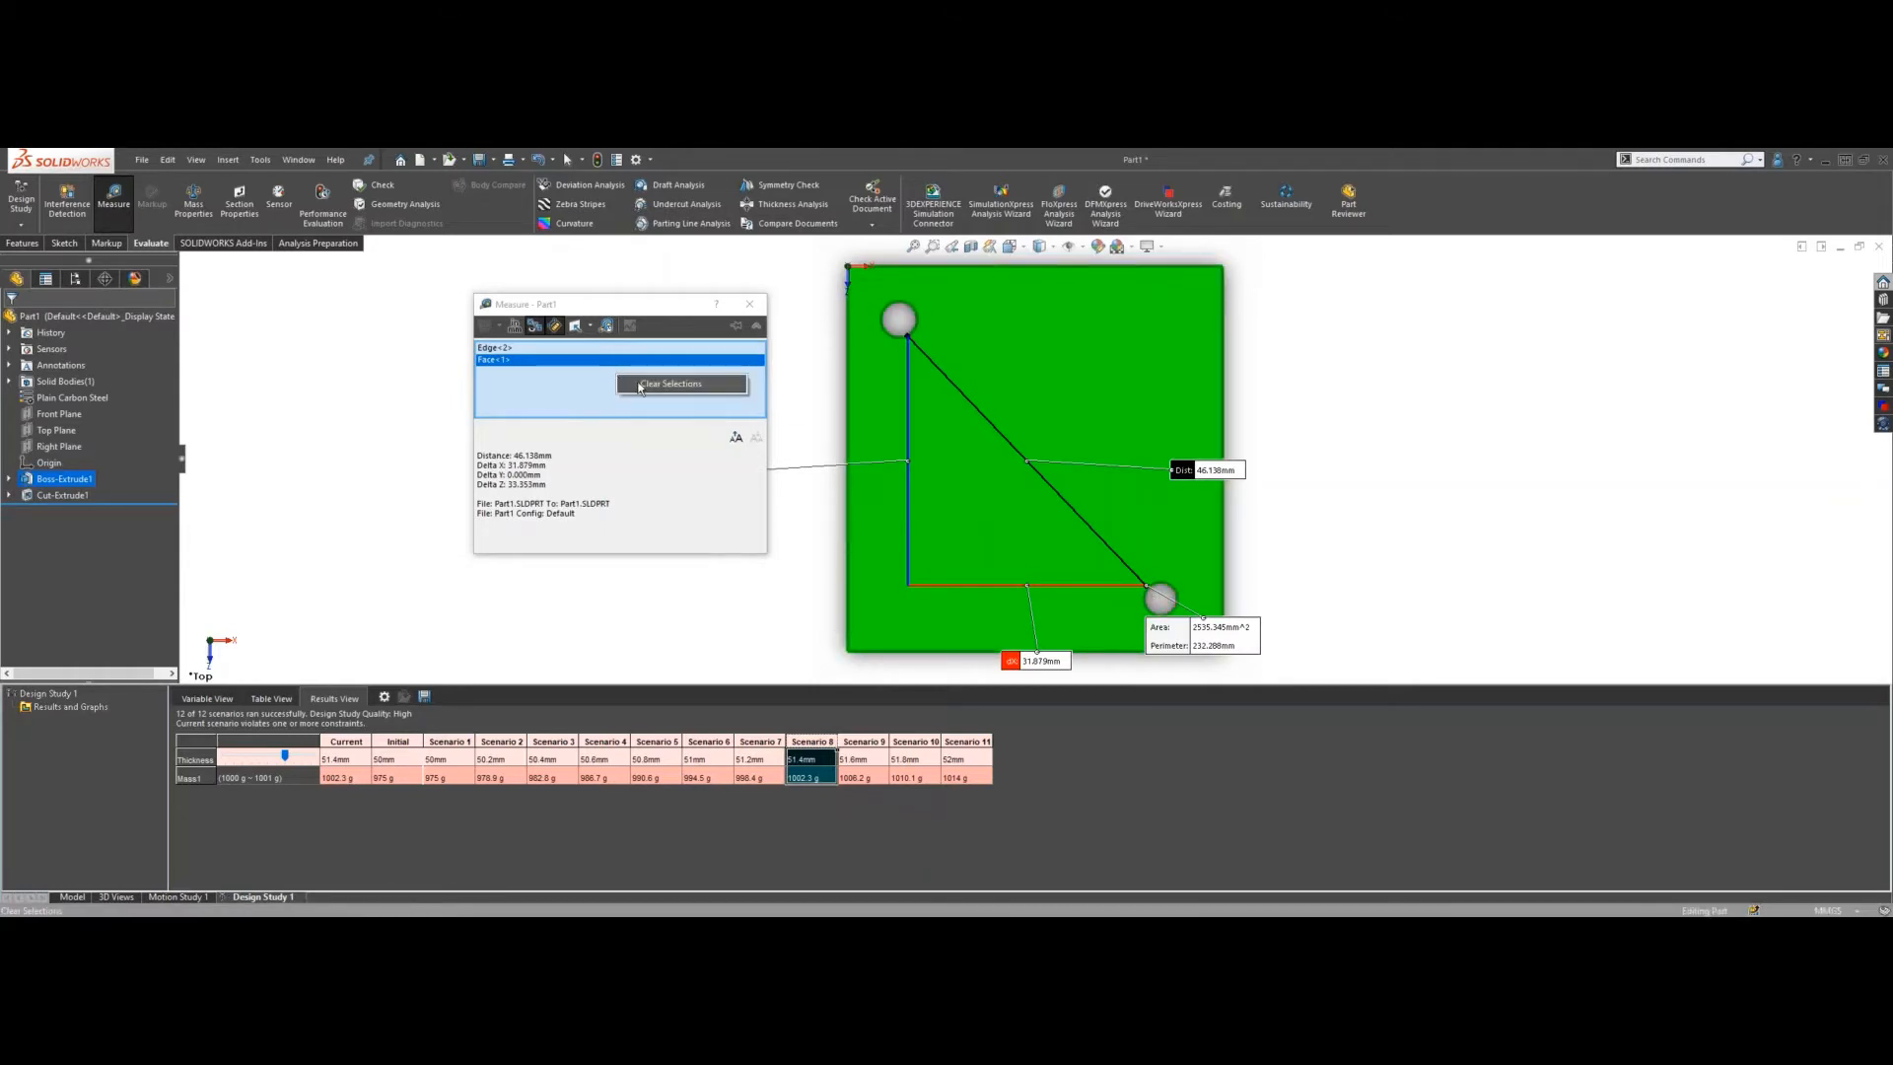
click(634, 387)
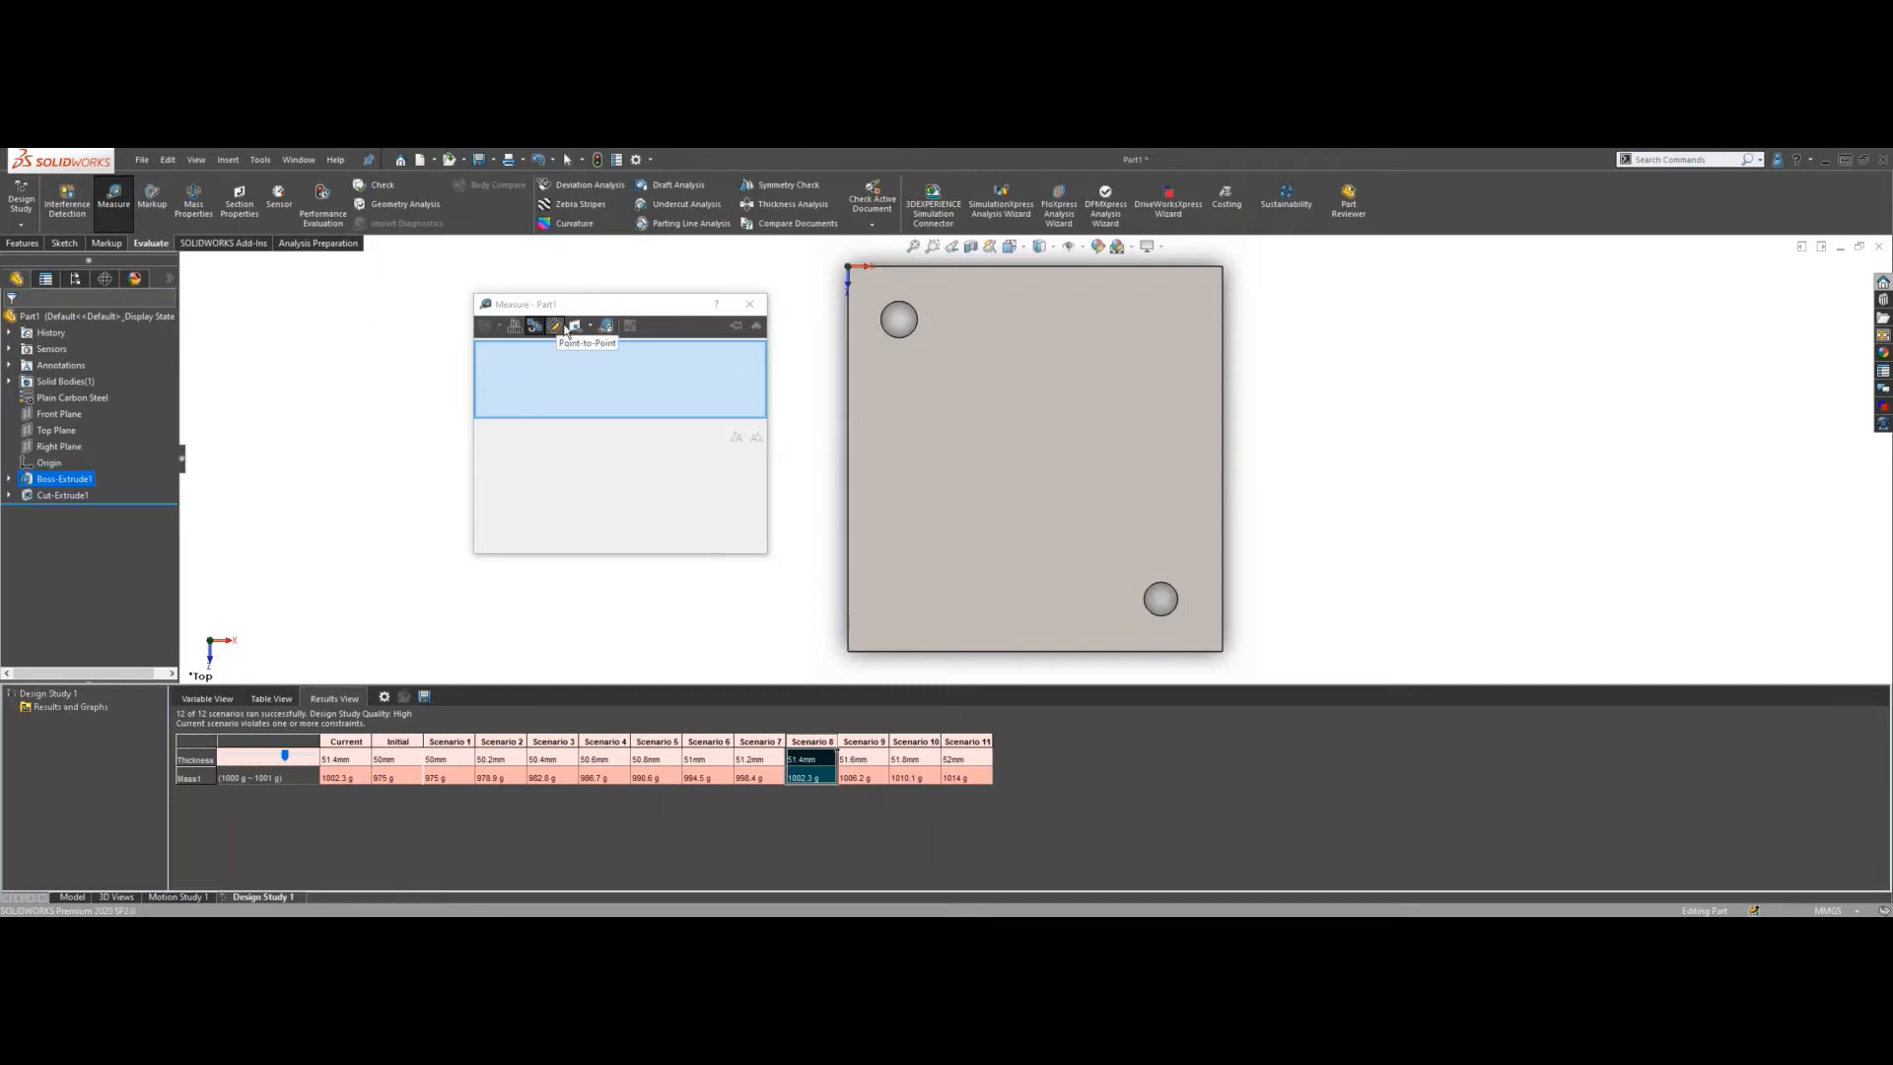
- Measure between the two hole edges on the top face using the minimum distance and the maximum distance
click(898, 335)
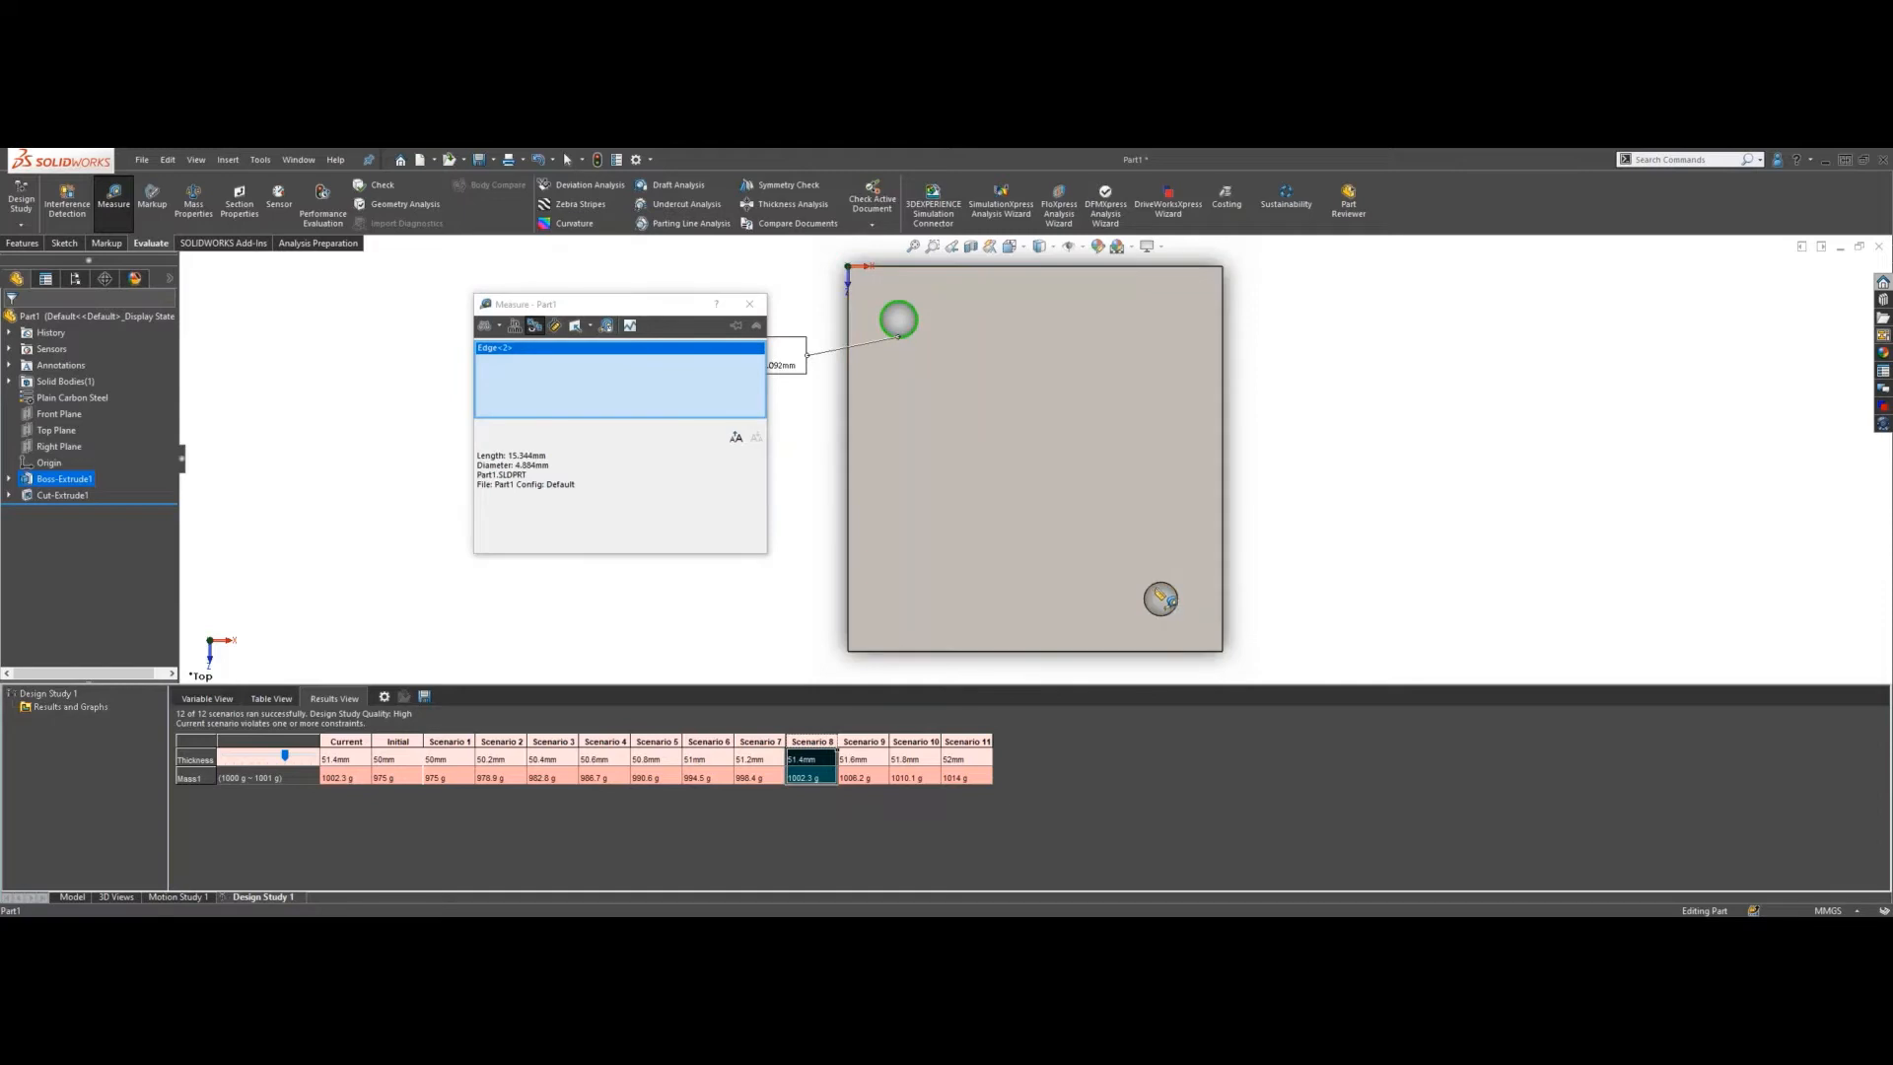
click(1161, 597)
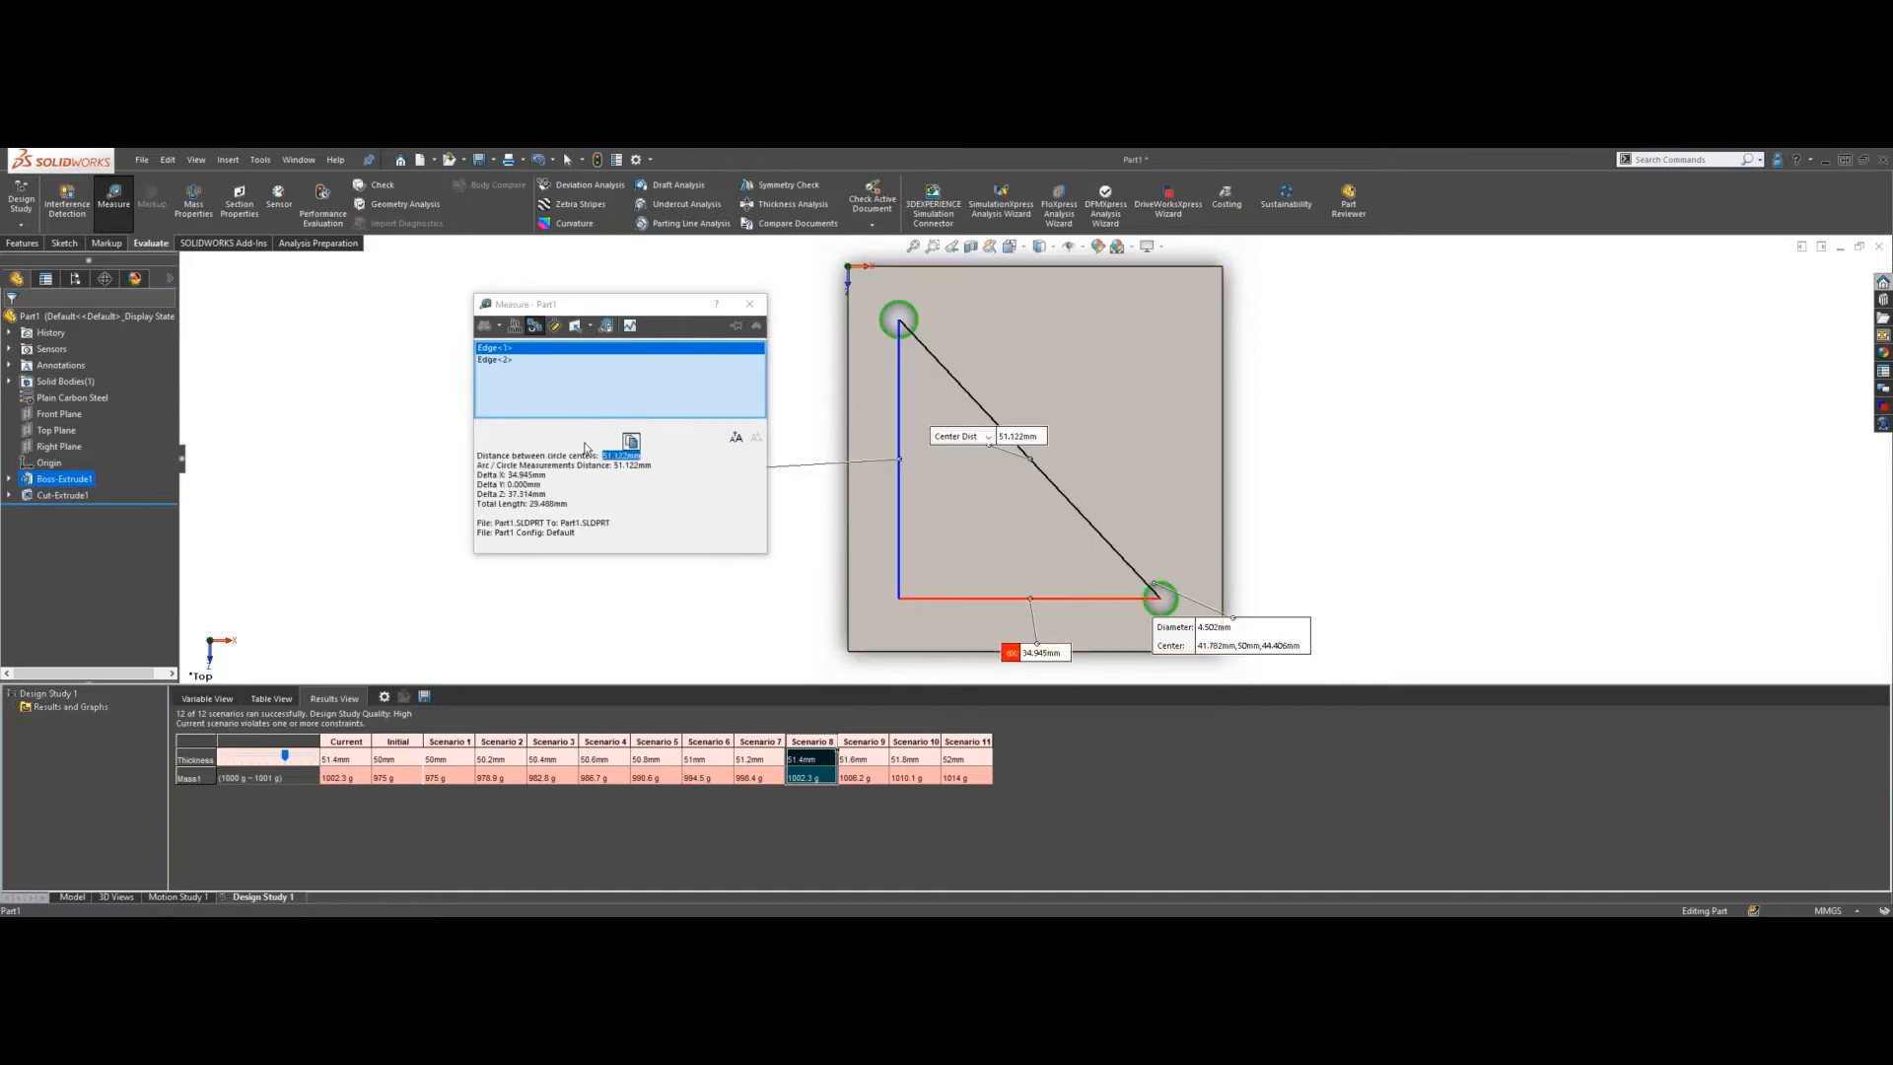
click(498, 326)
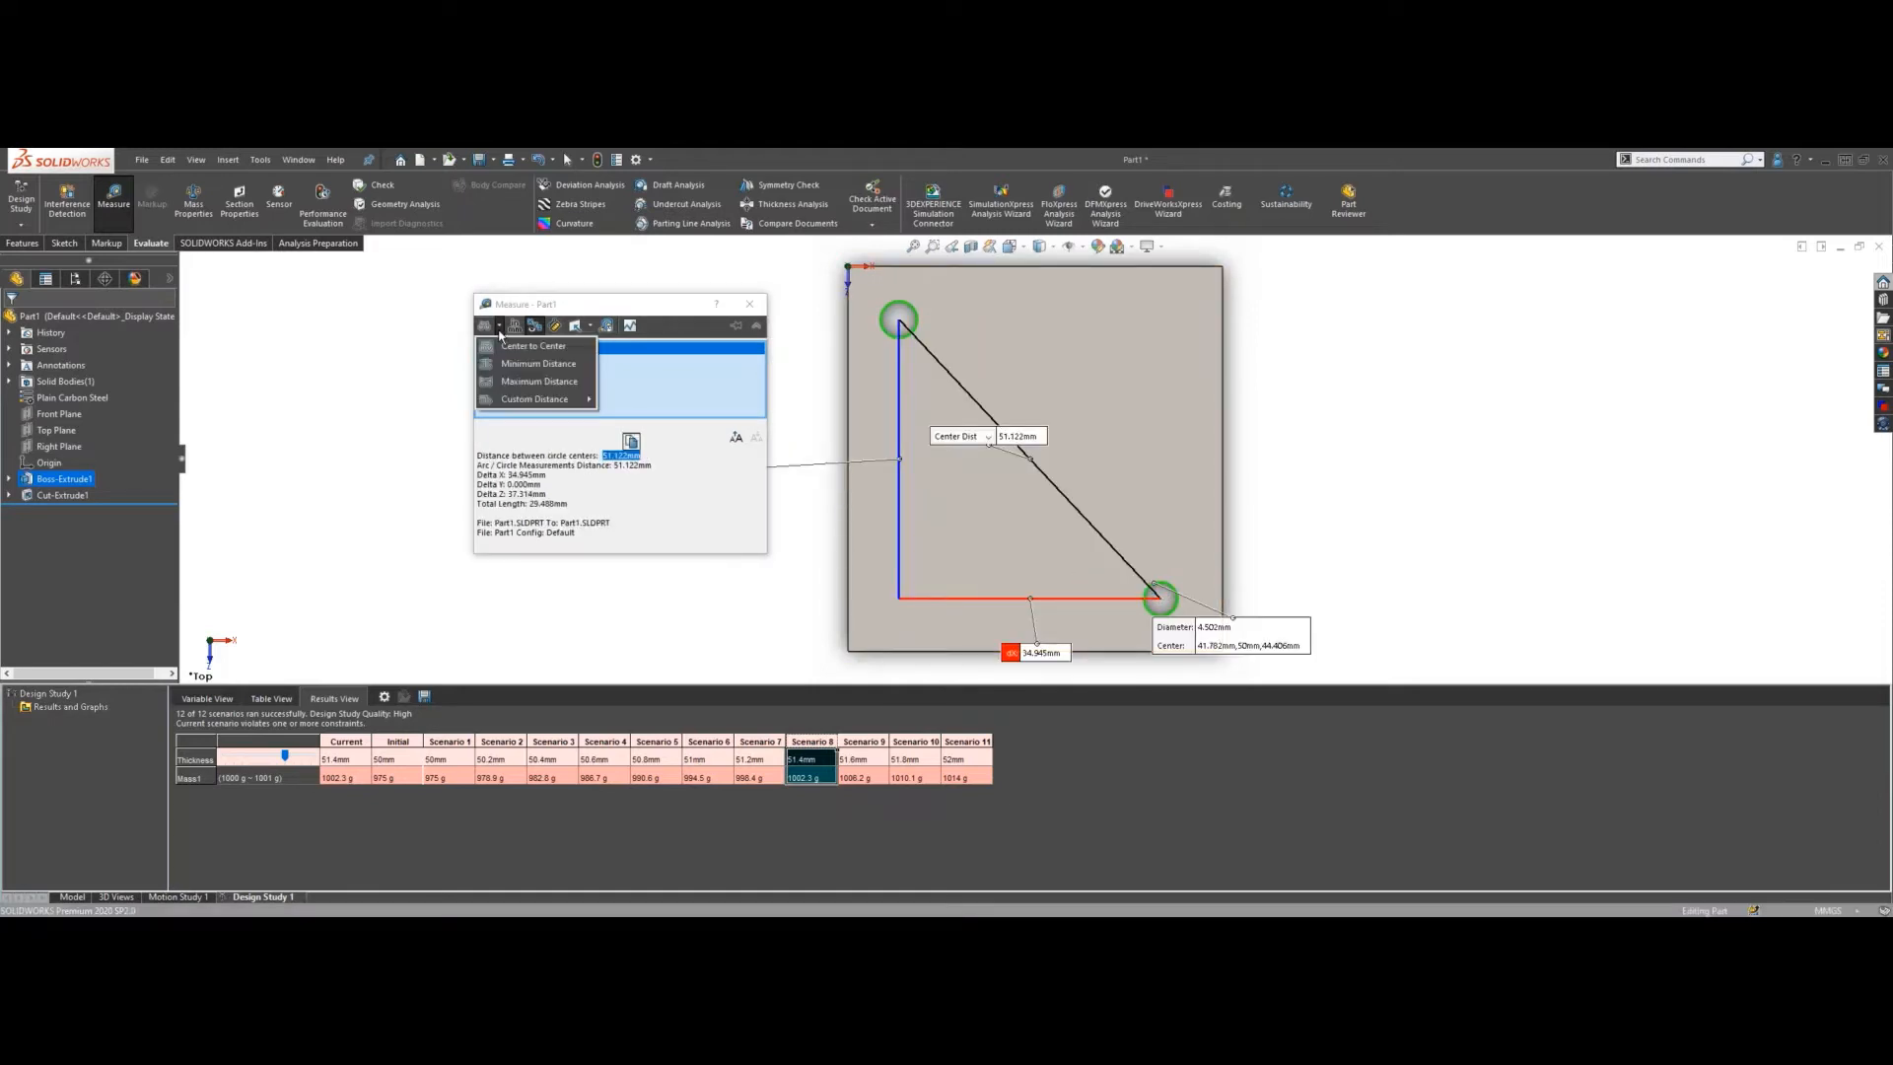
click(540, 365)
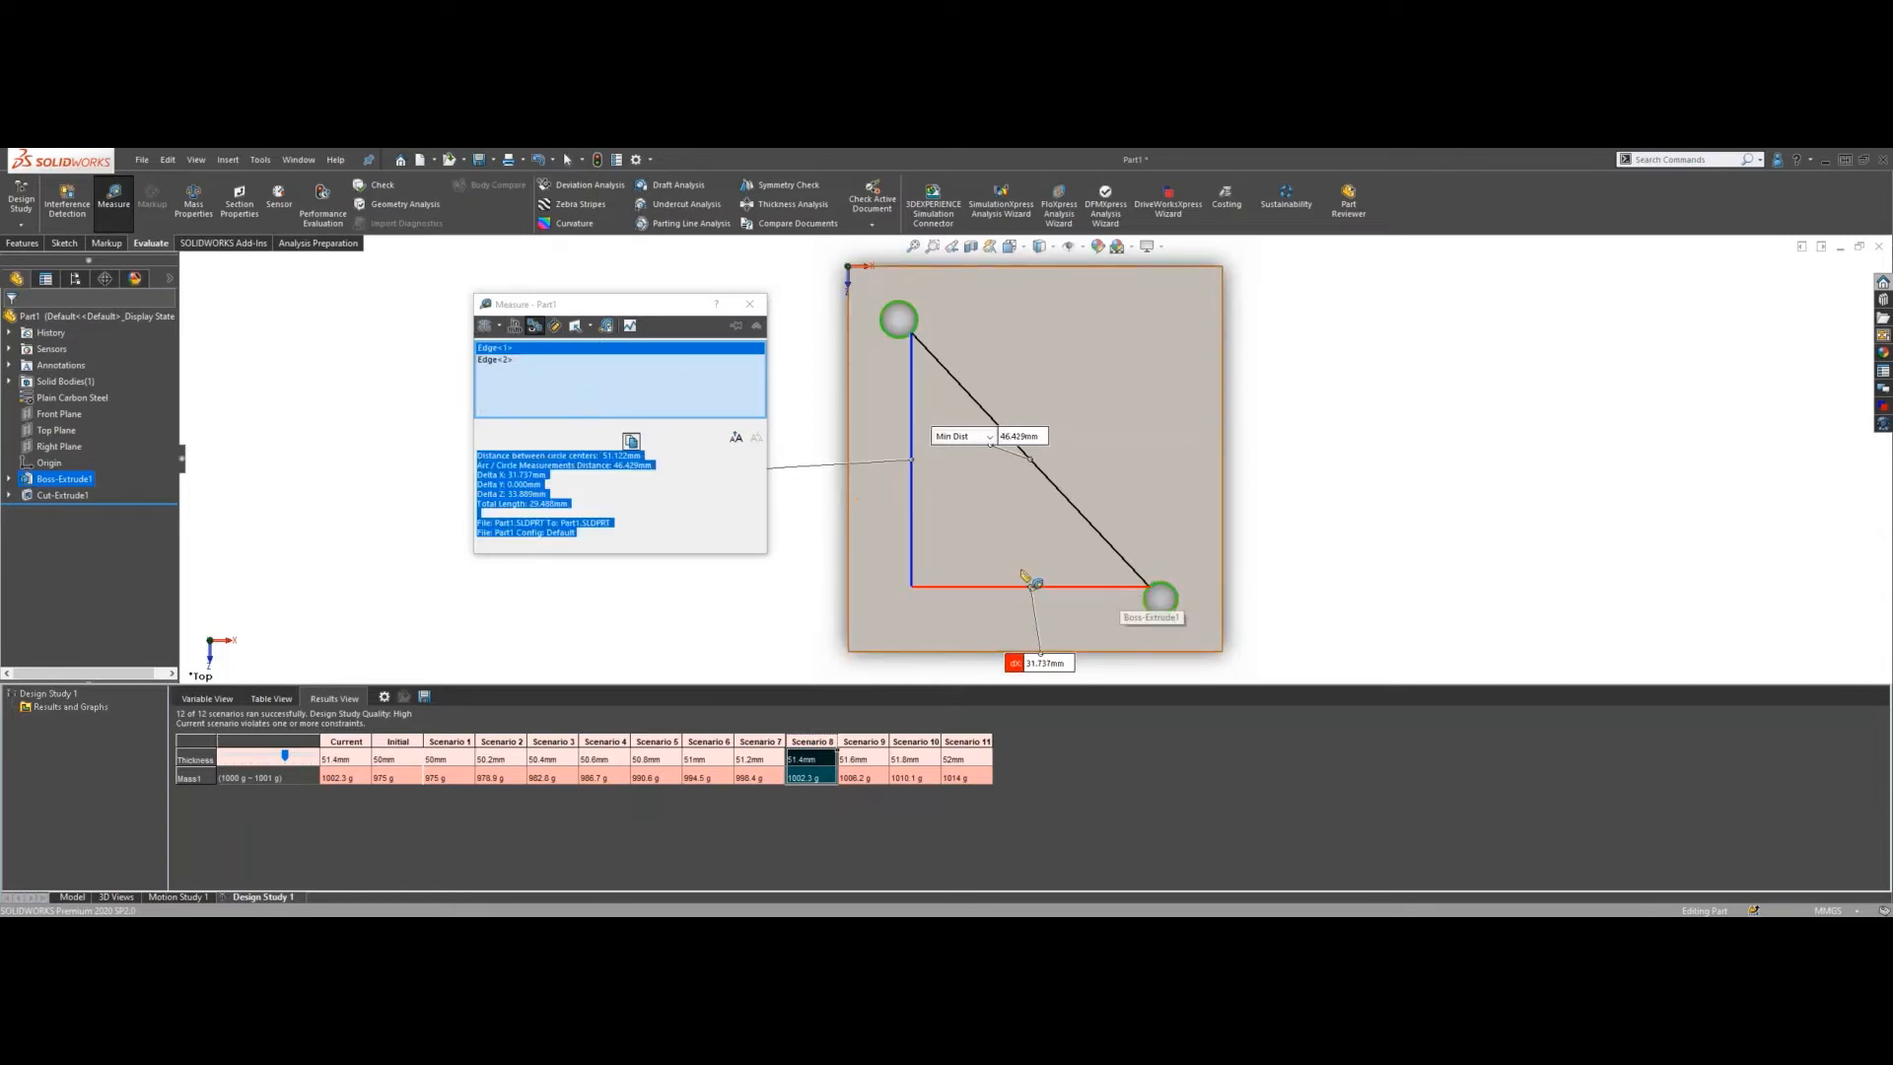
click(500, 330)
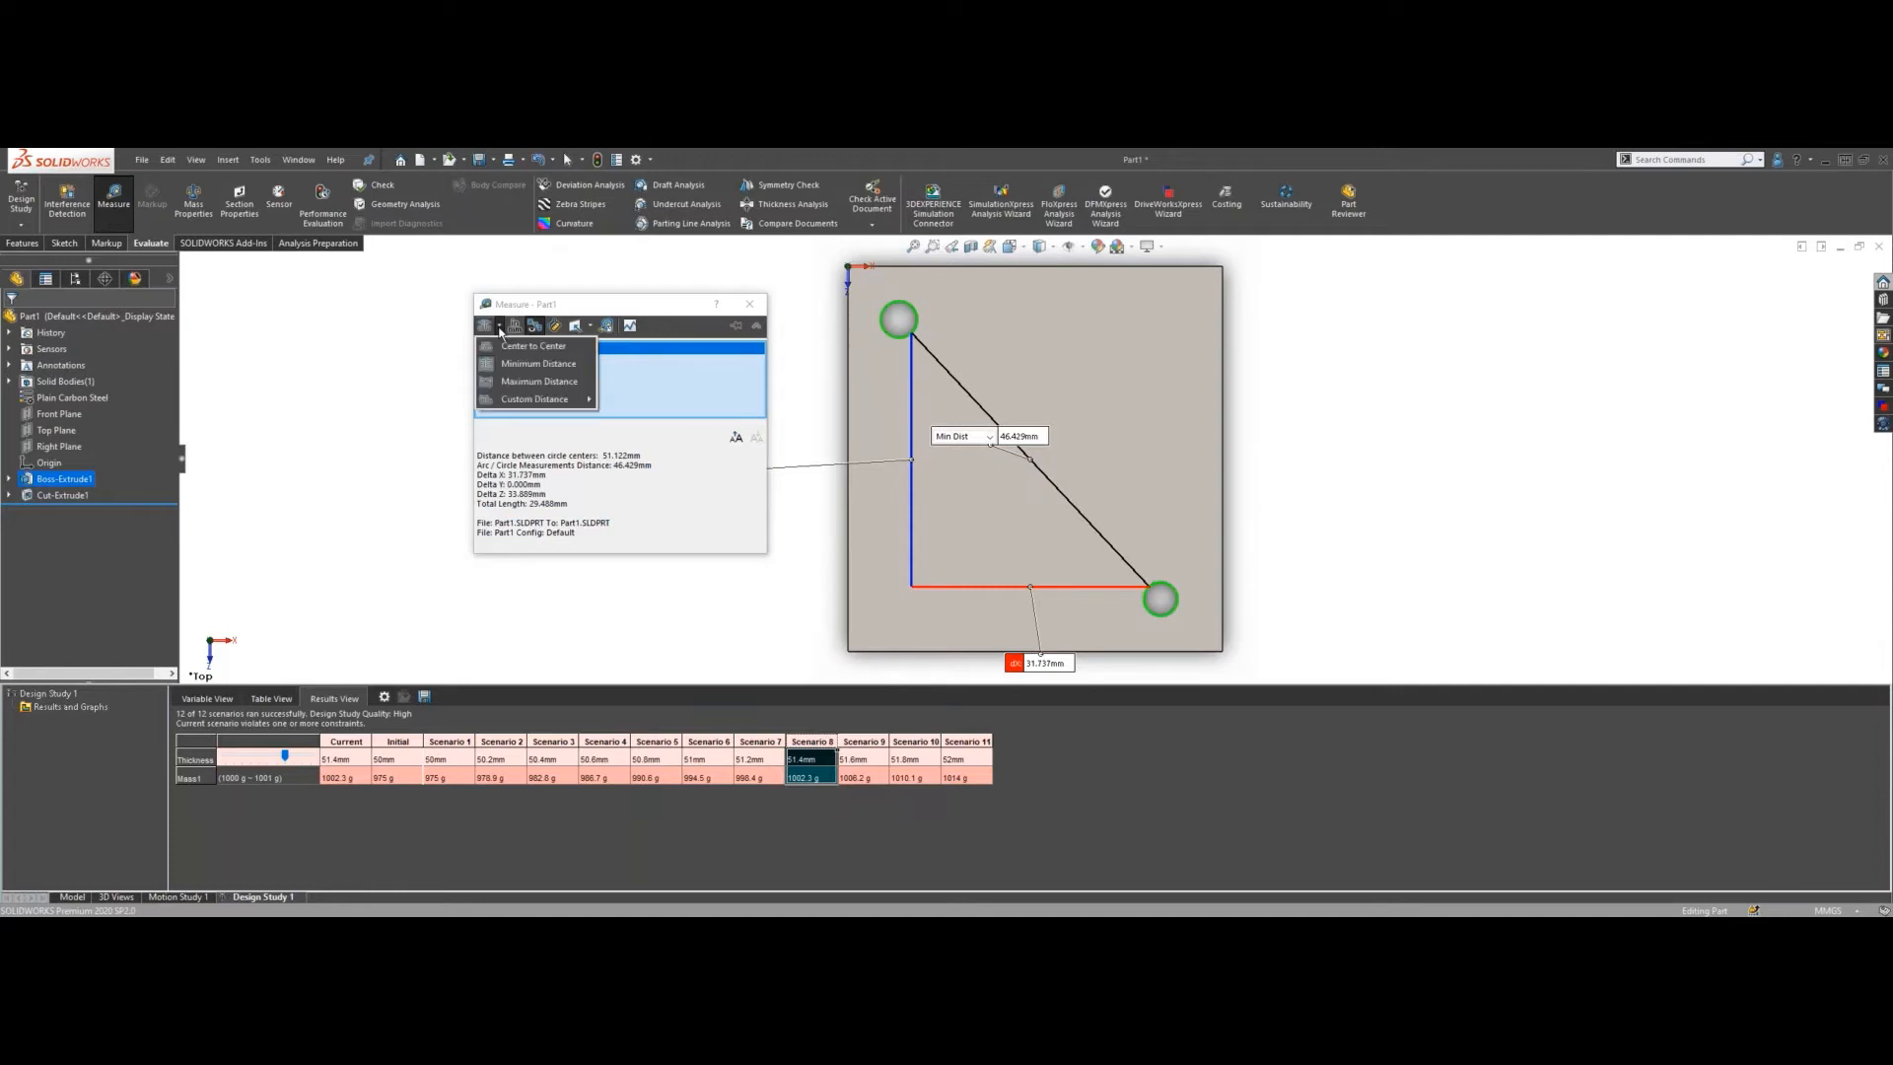
click(514, 388)
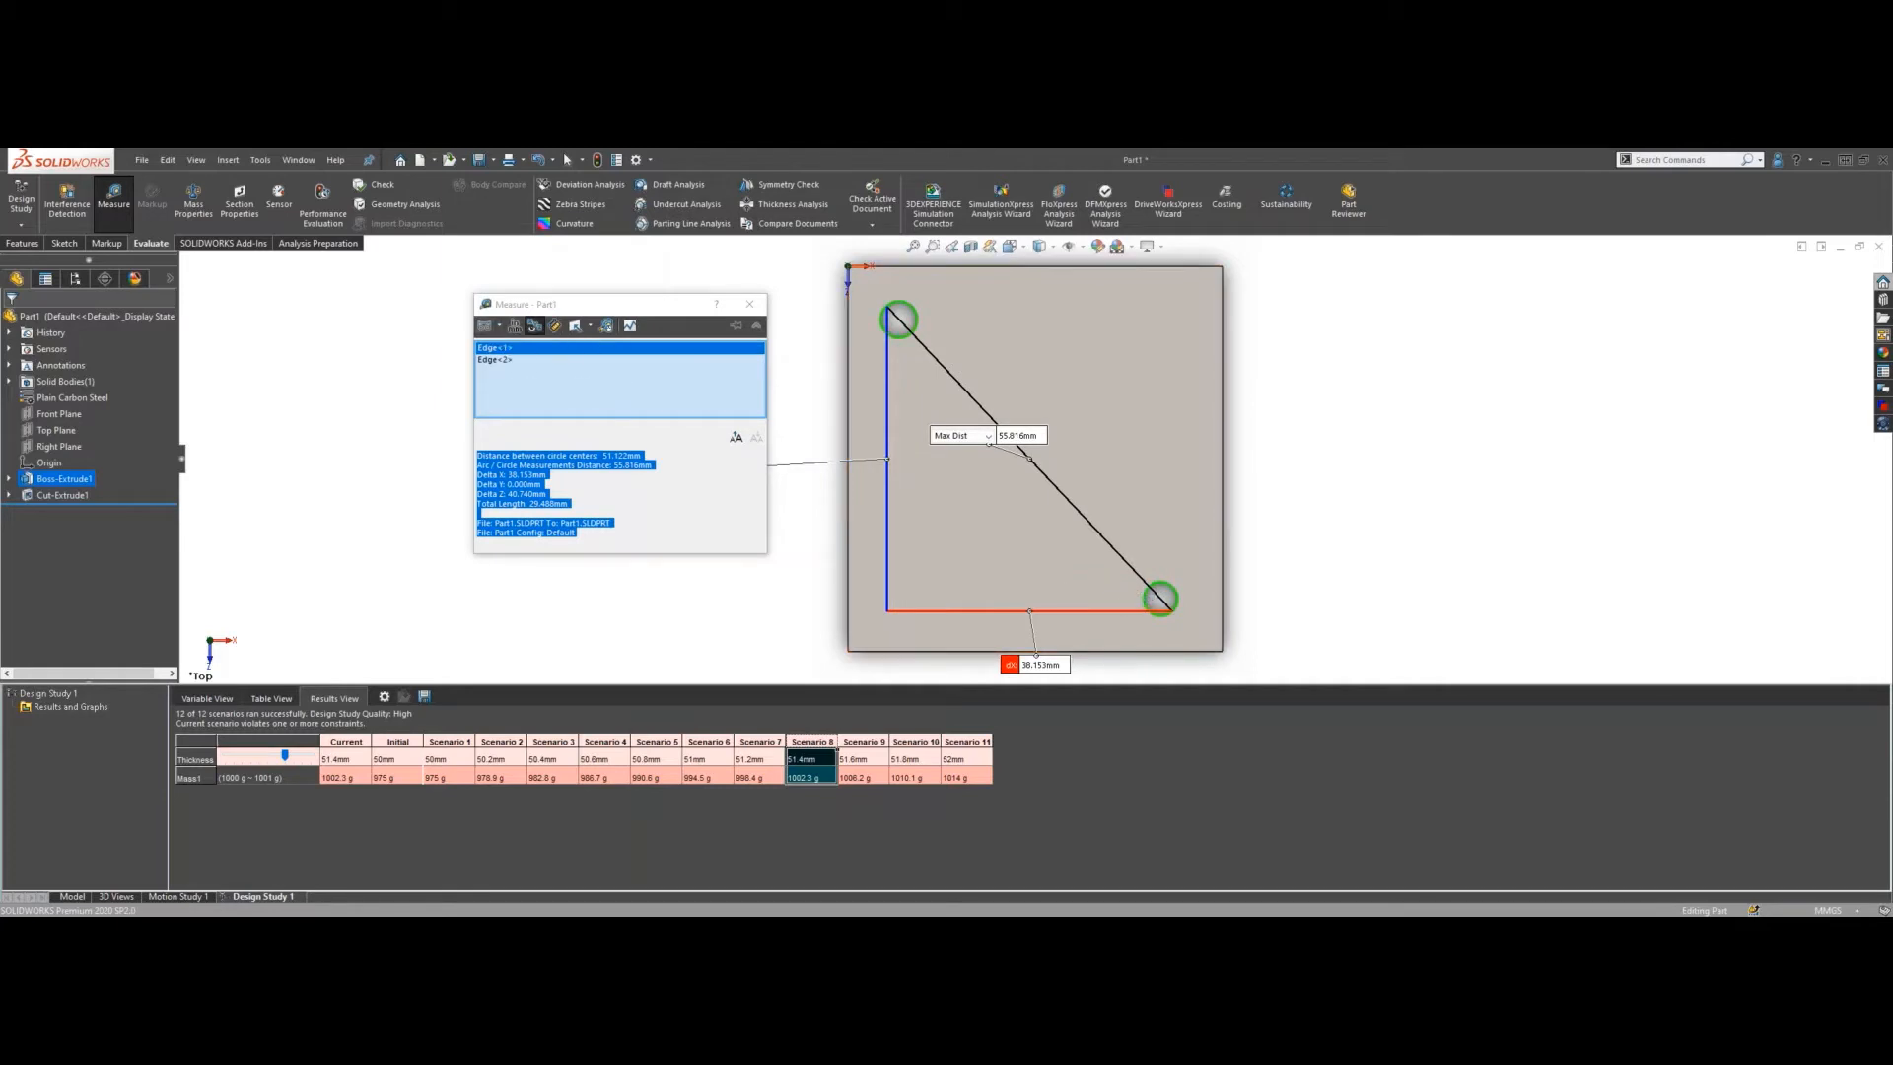
- Measure the holes with a custom distance, first arc condition Center and second arc condition Min, and clear the selections
click(499, 329)
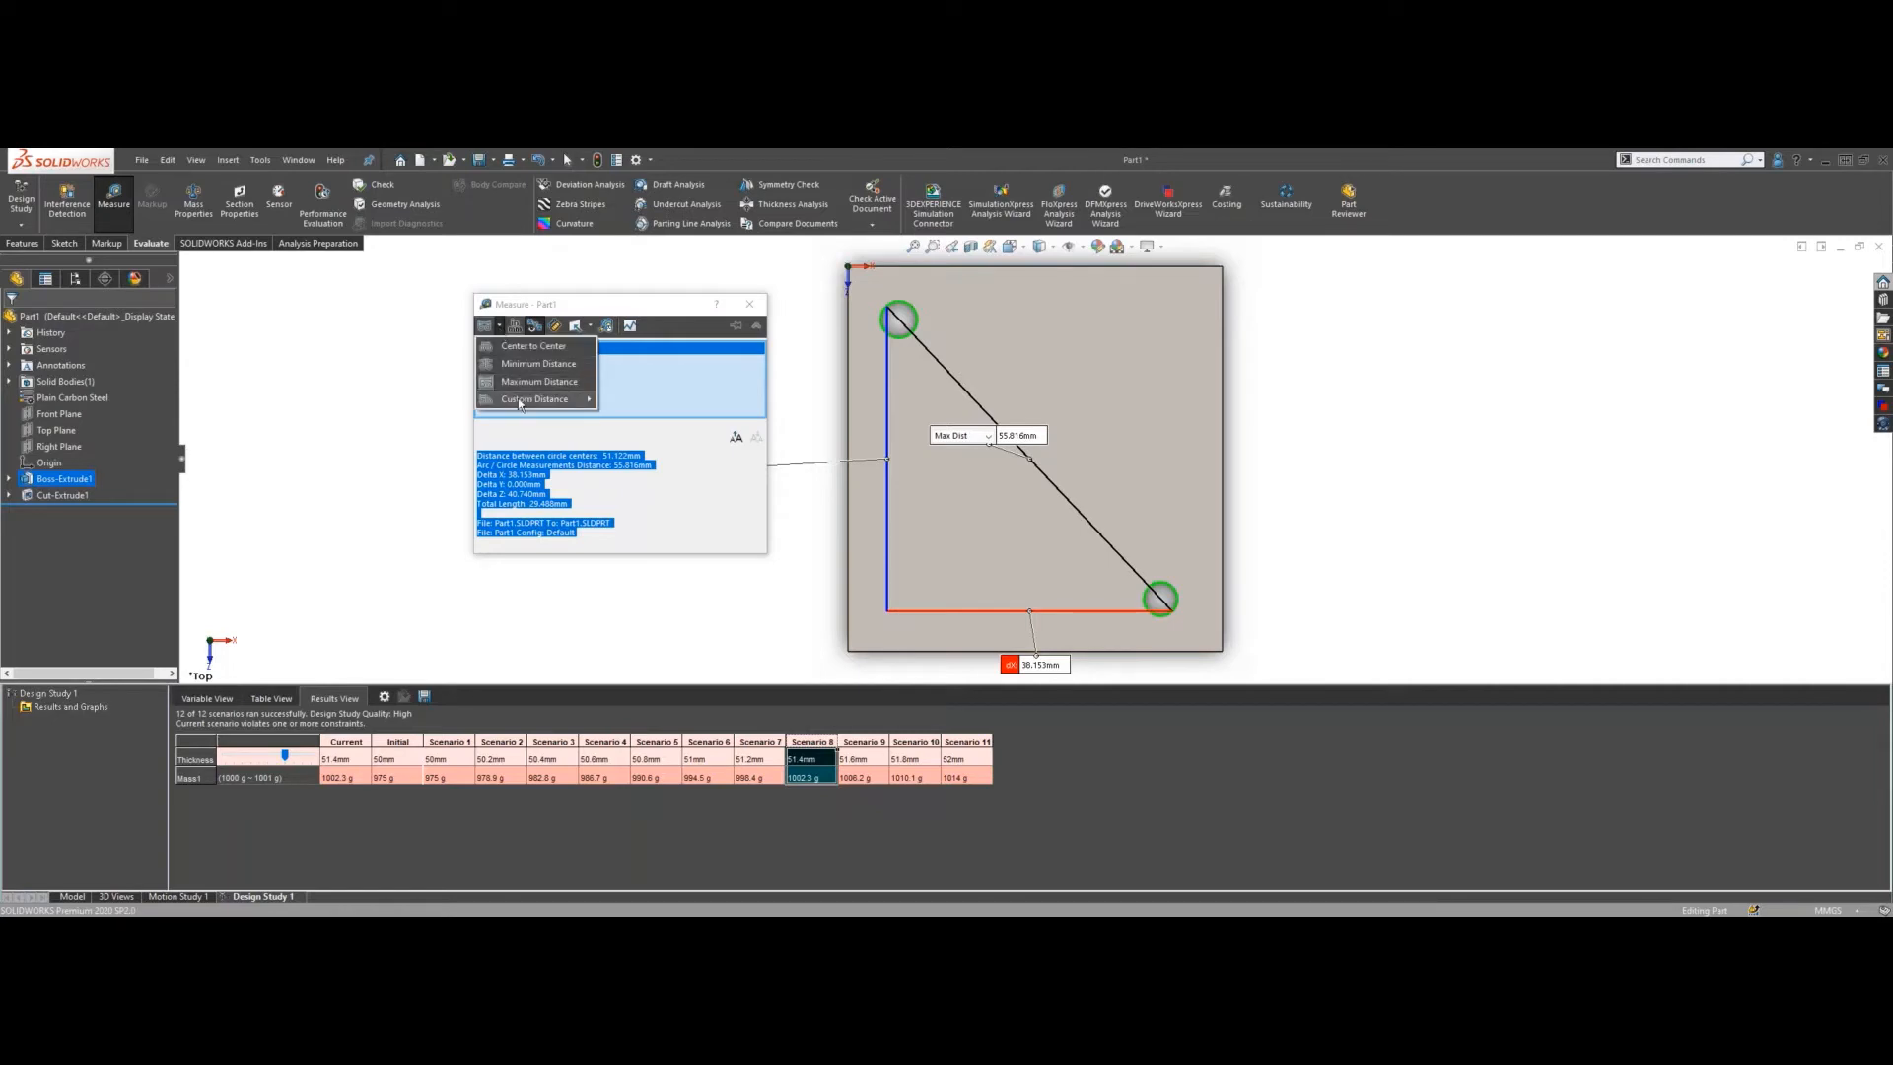
mouse_move(530, 400)
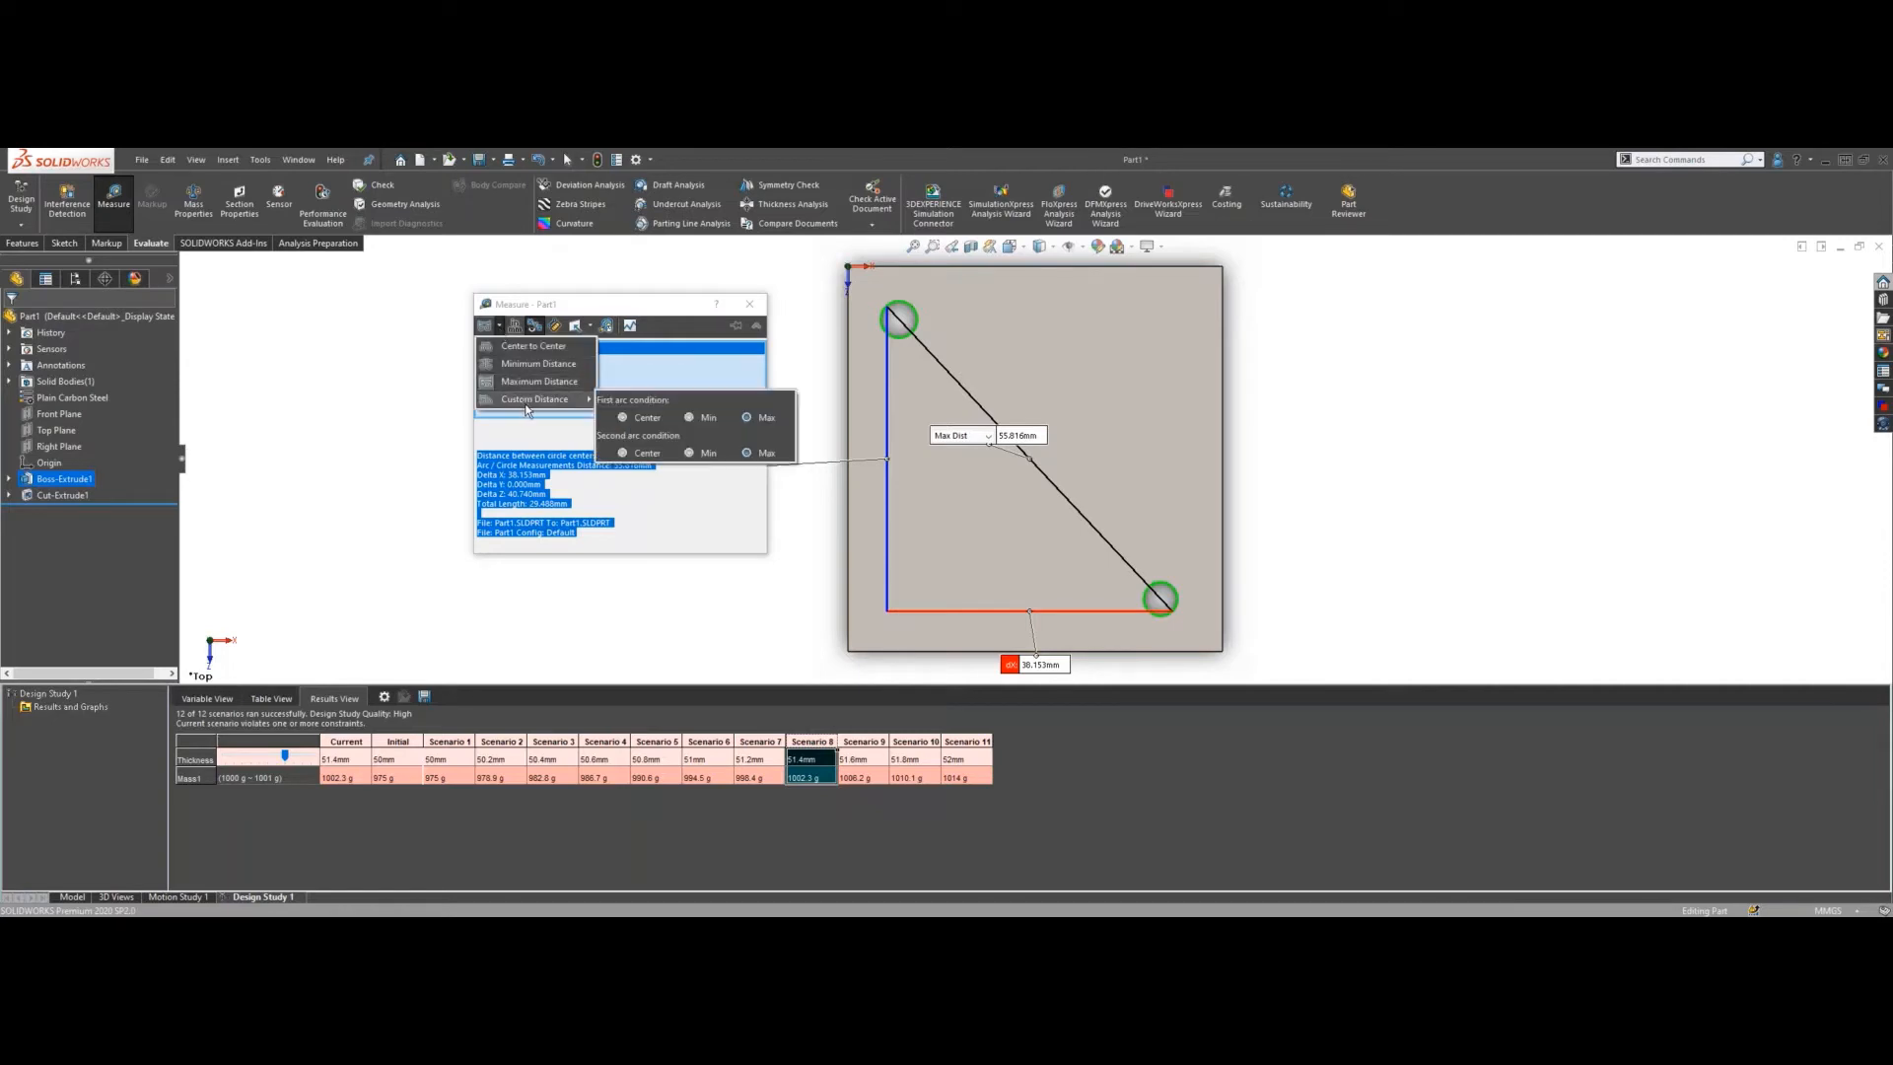
click(634, 420)
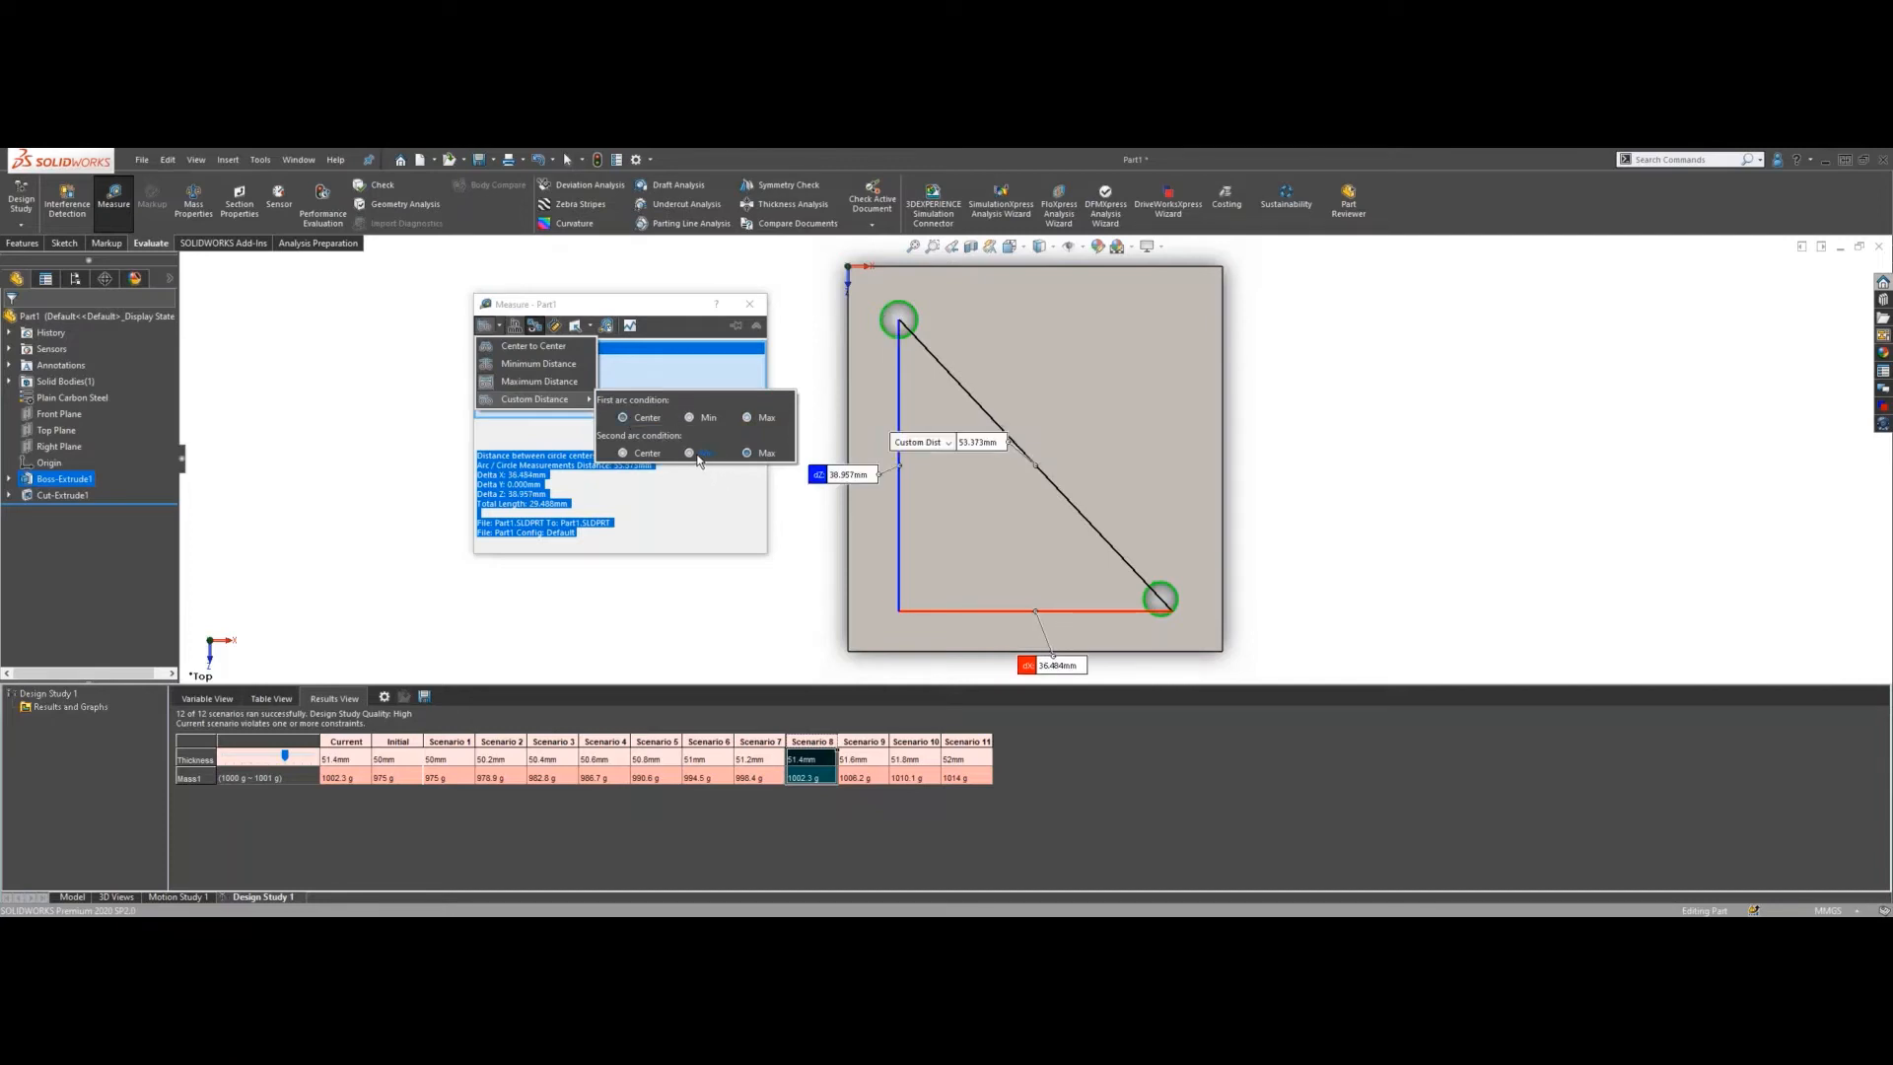
click(697, 456)
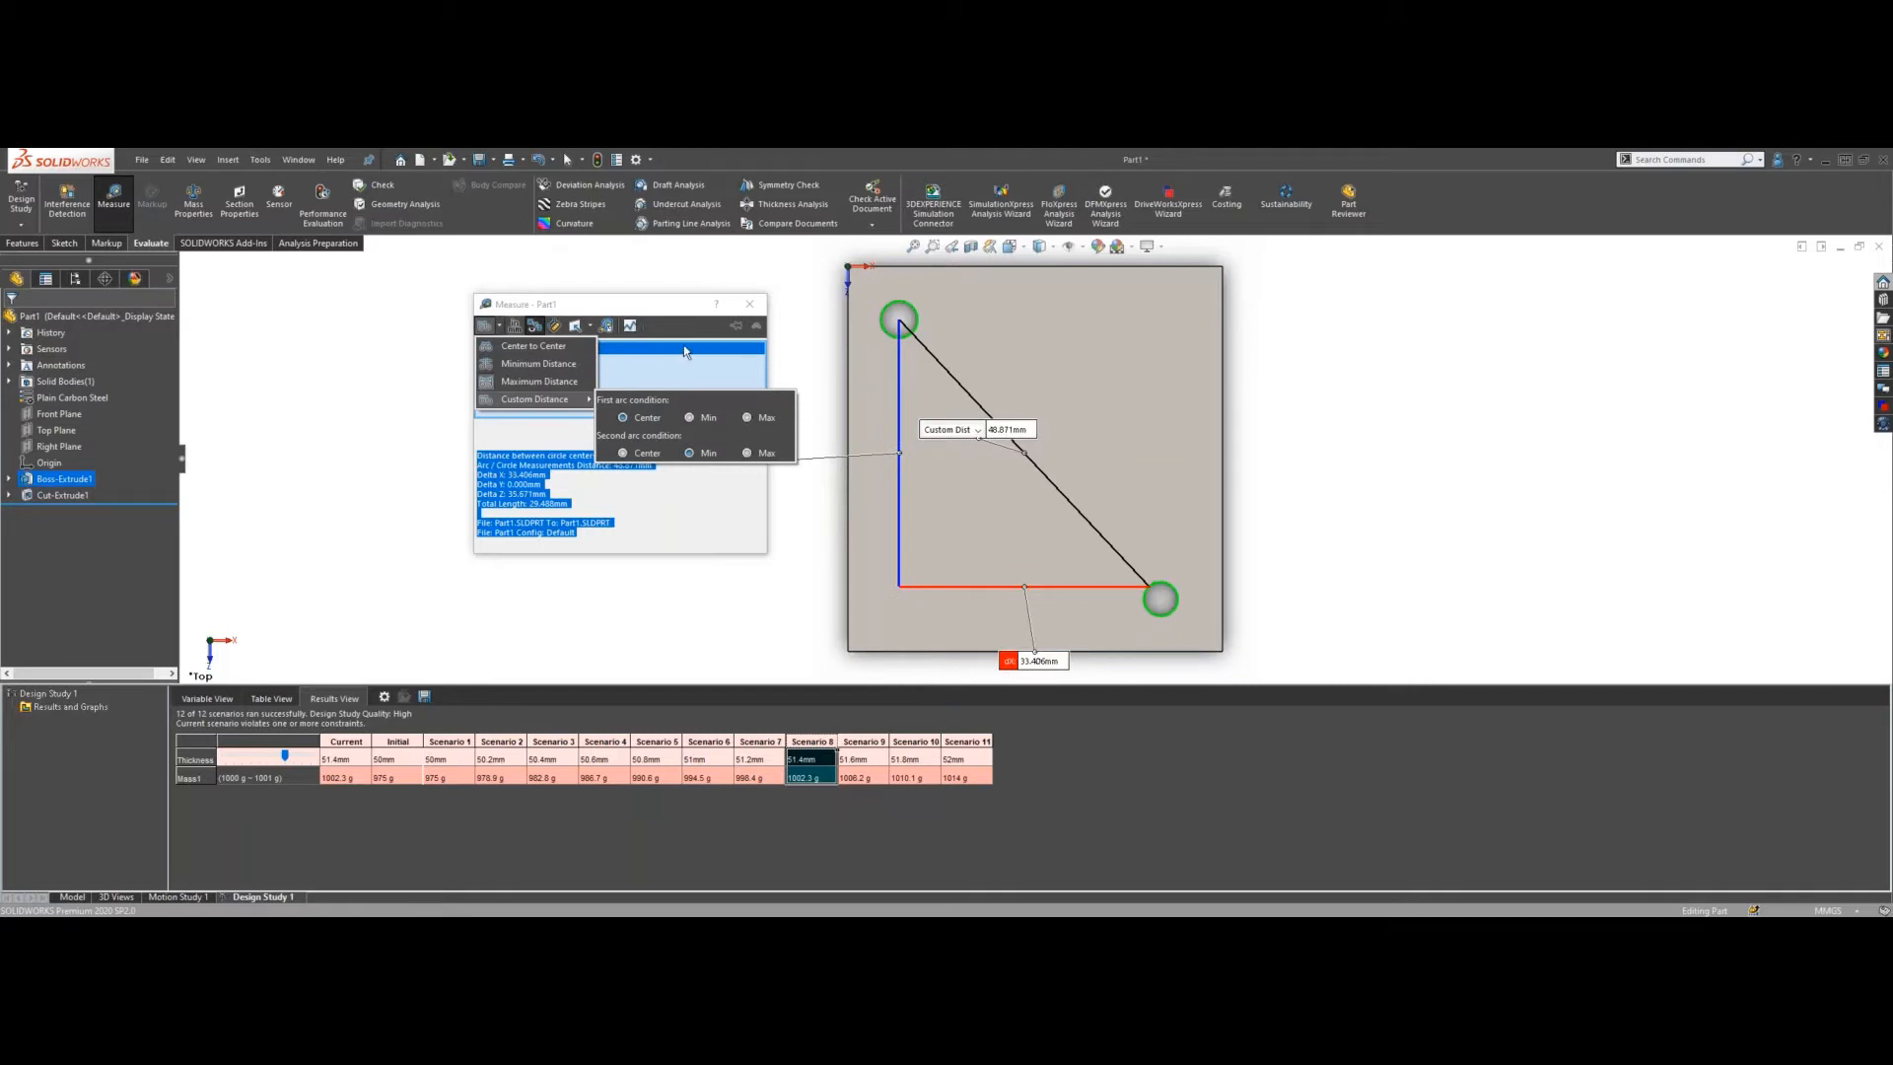
click(629, 359)
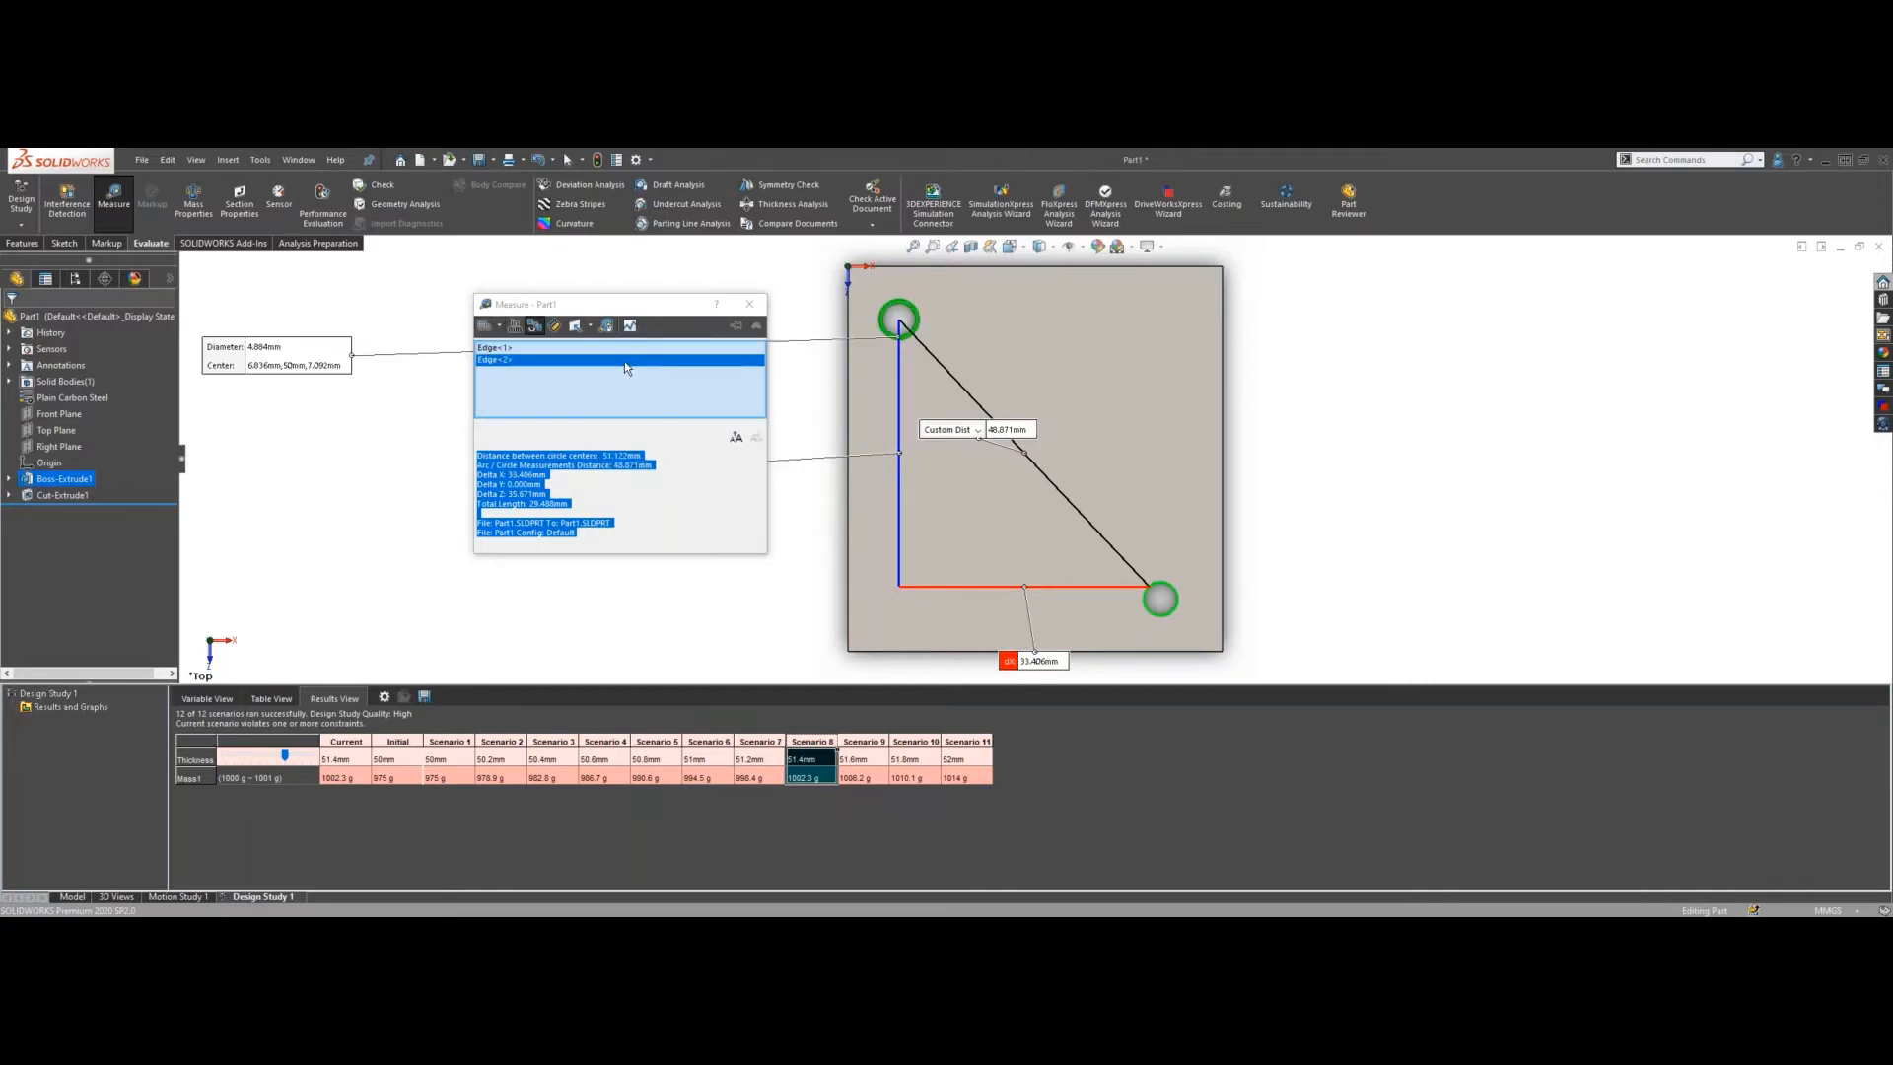
right_click(626, 386)
click(663, 398)
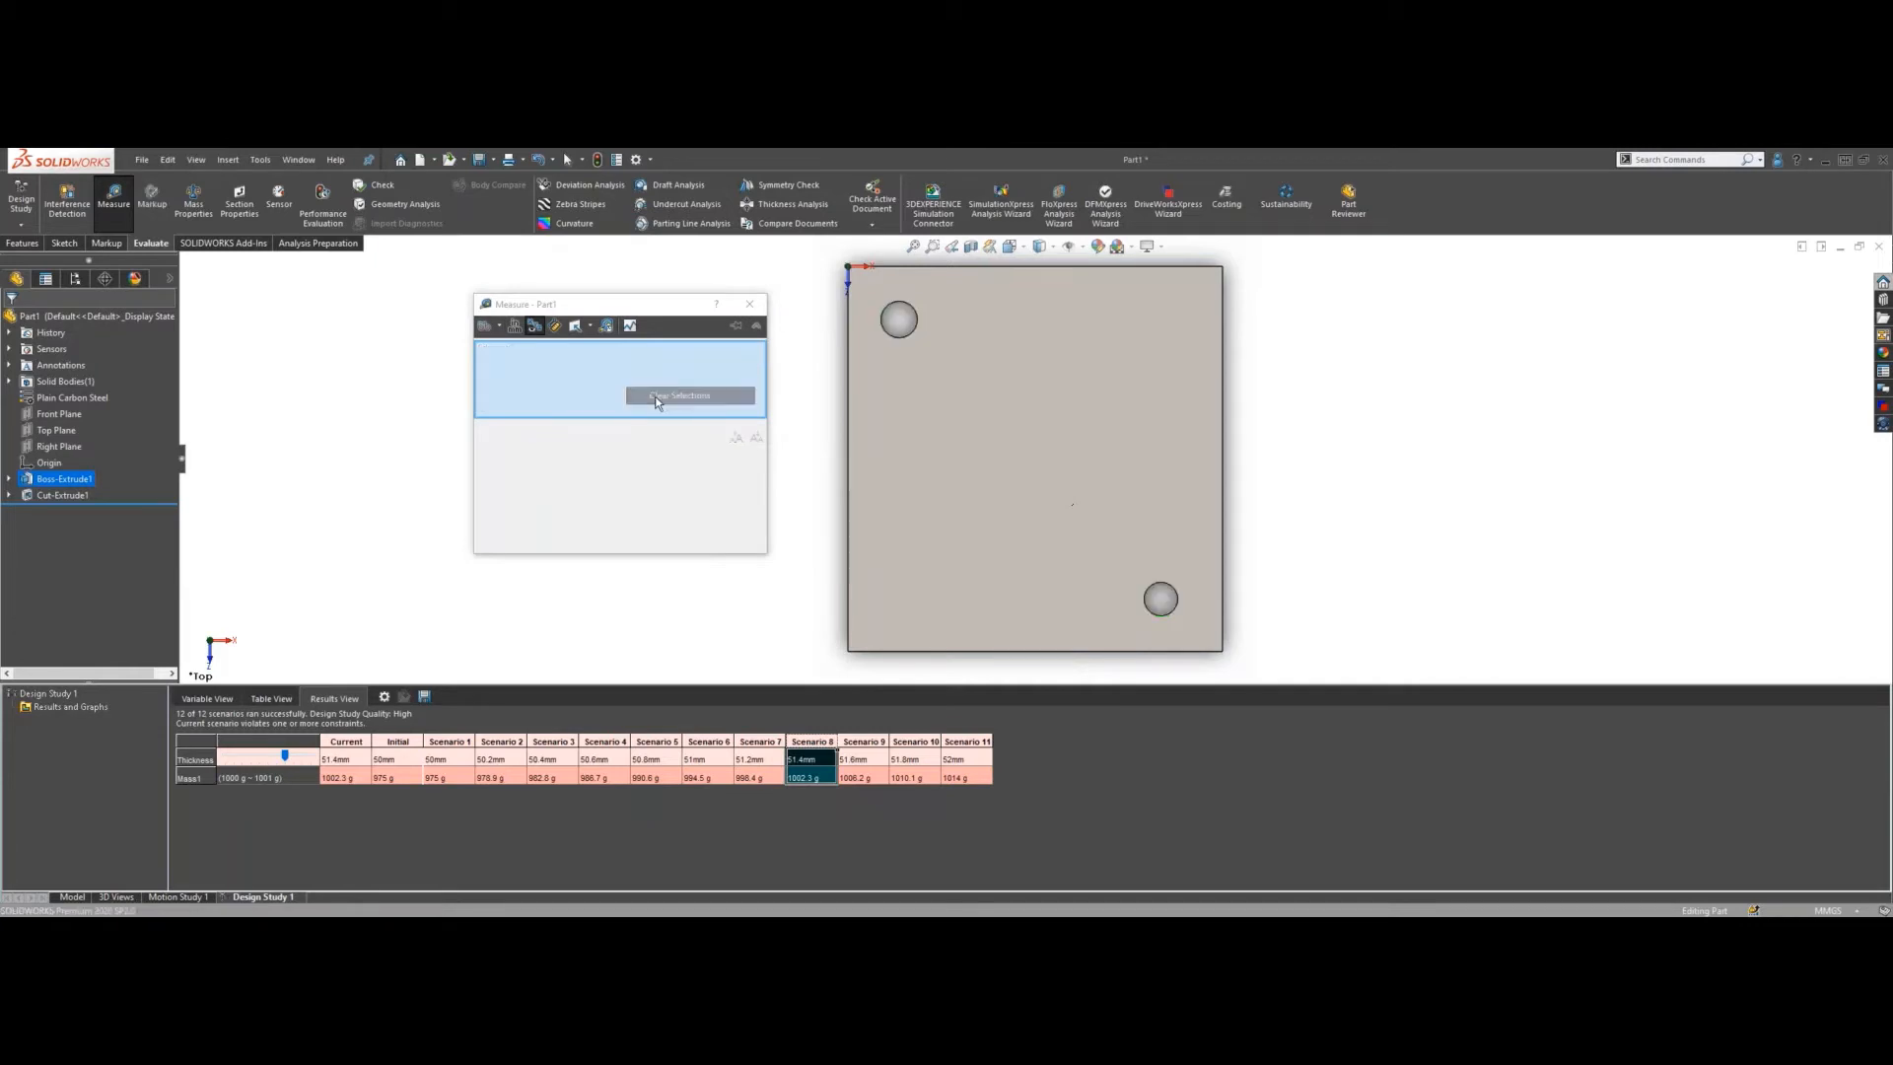
- Review the measurement history of the part and close it
click(607, 326)
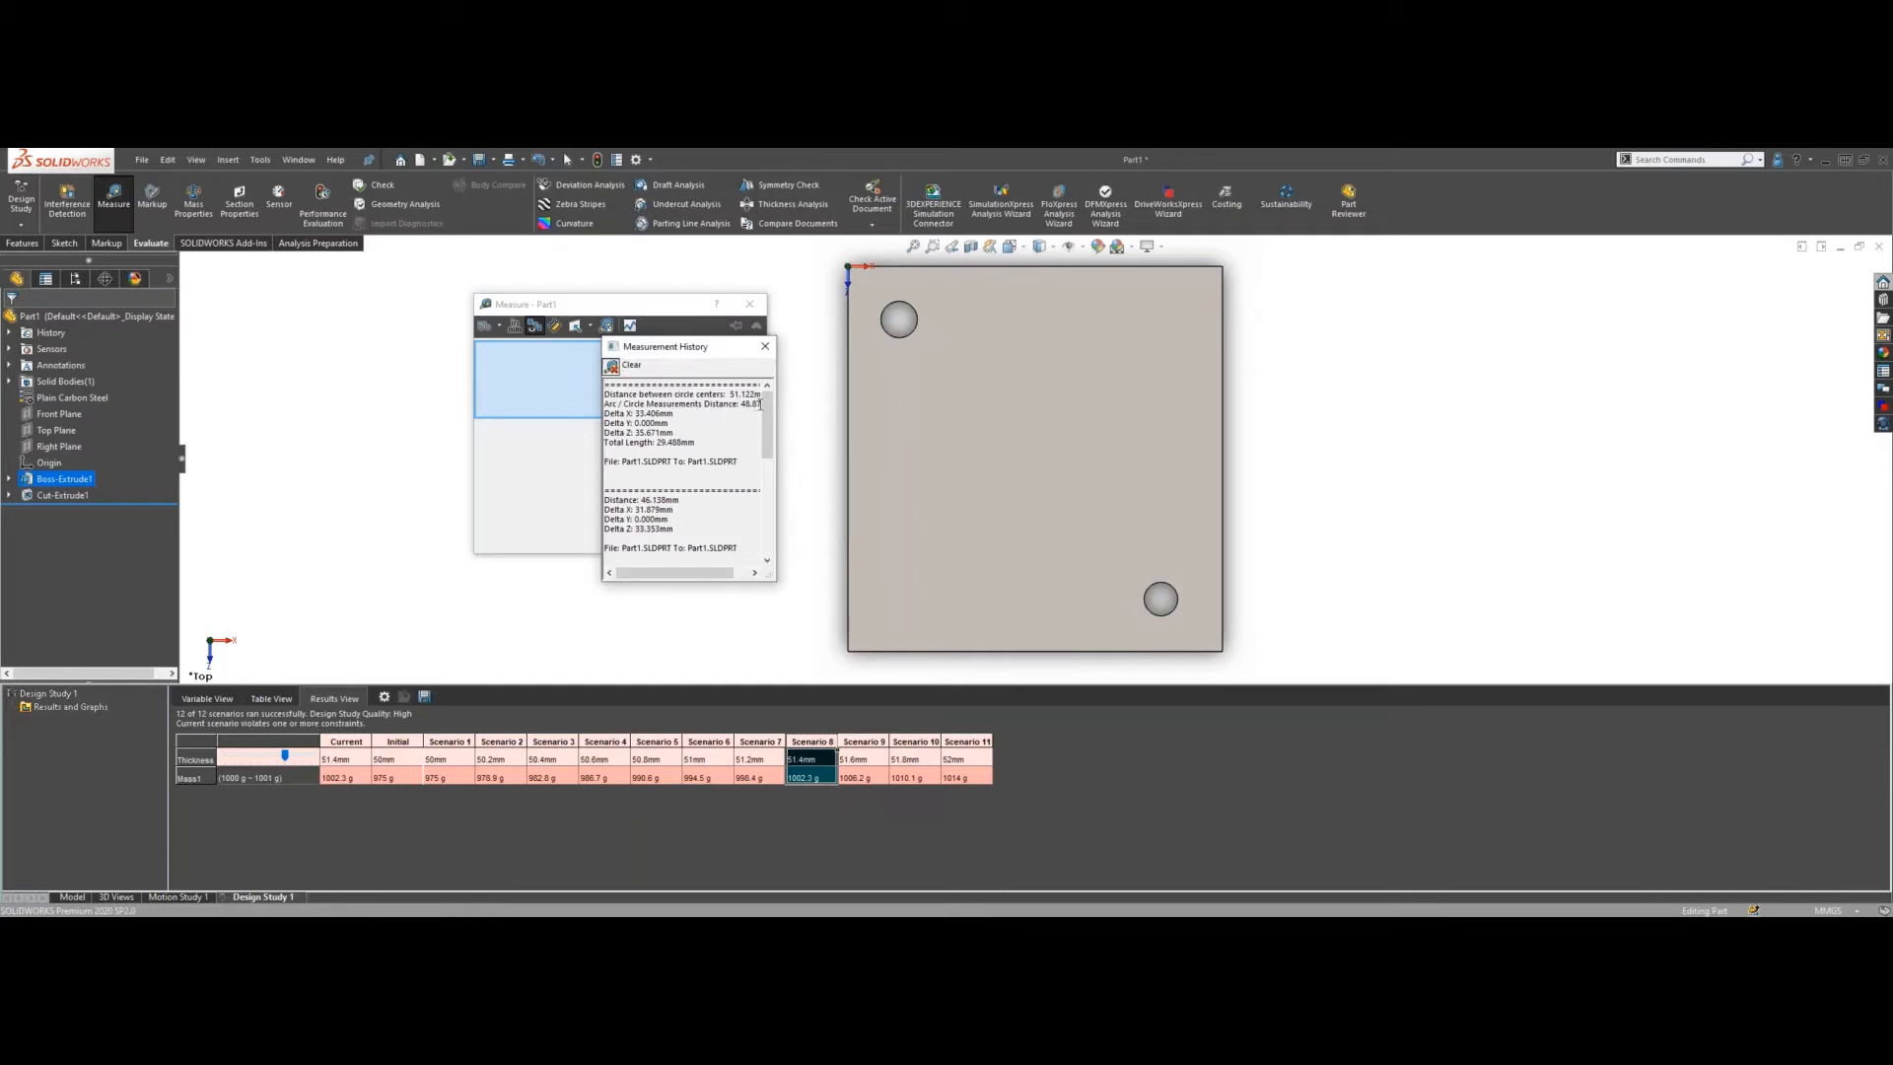
mouse_move(761, 404)
mouse_down()
mouse_move(763, 509)
mouse_move(763, 373)
mouse_up()
click(764, 348)
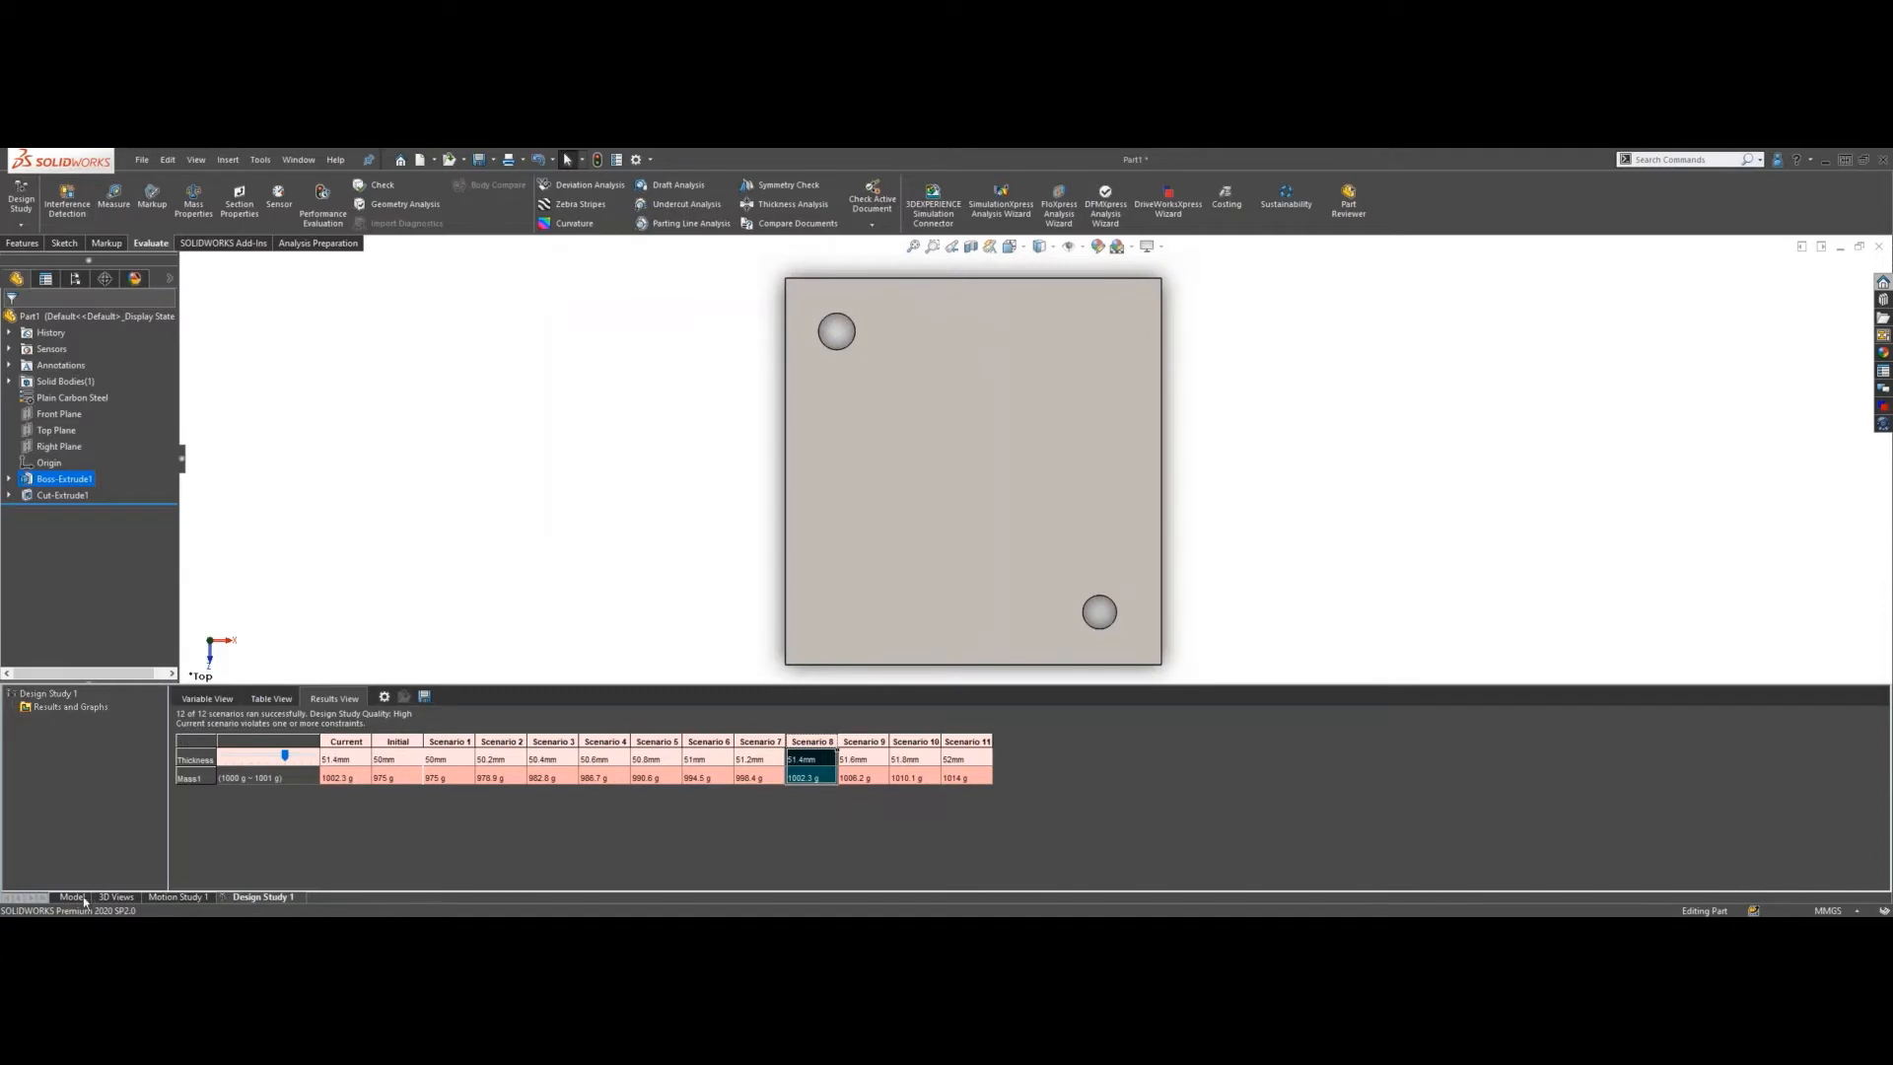
- Return to the model view, calculate the section properties of the cube's top face, and measure the same face for comparison
click(79, 897)
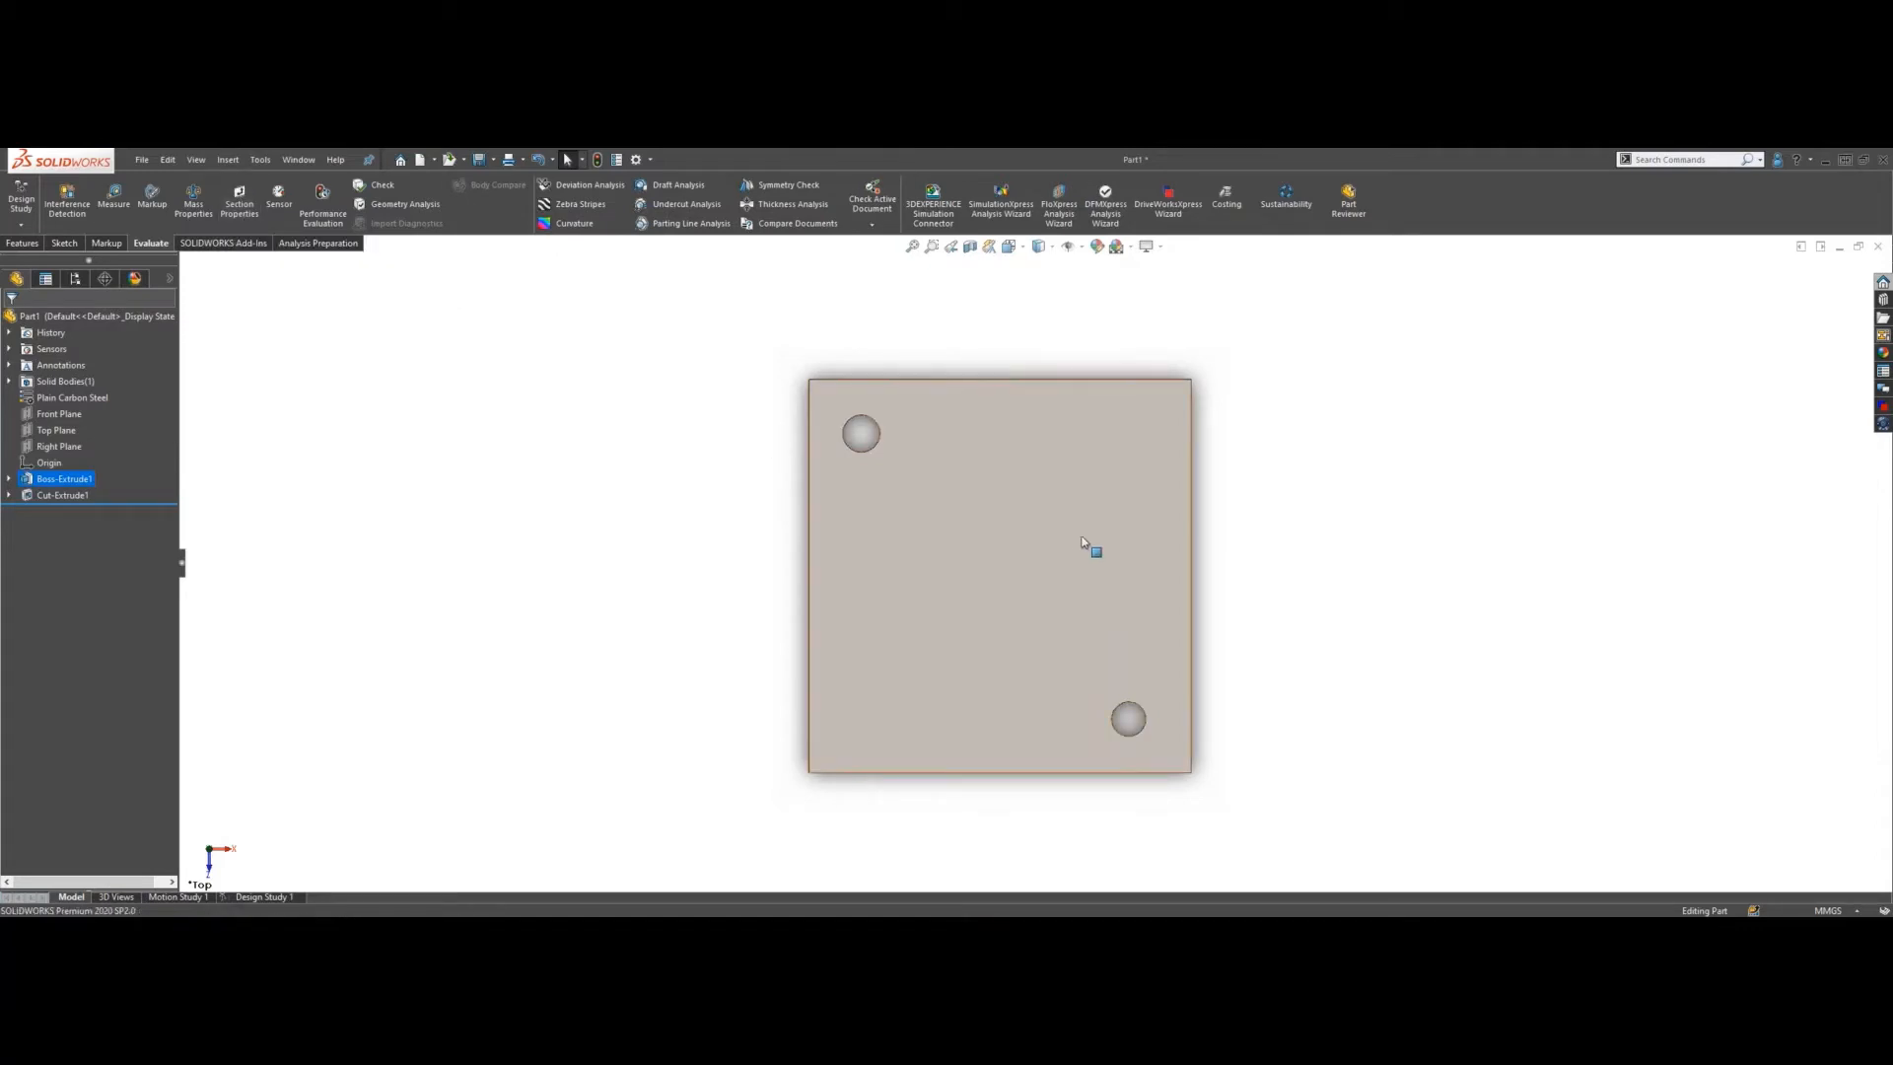
click(240, 200)
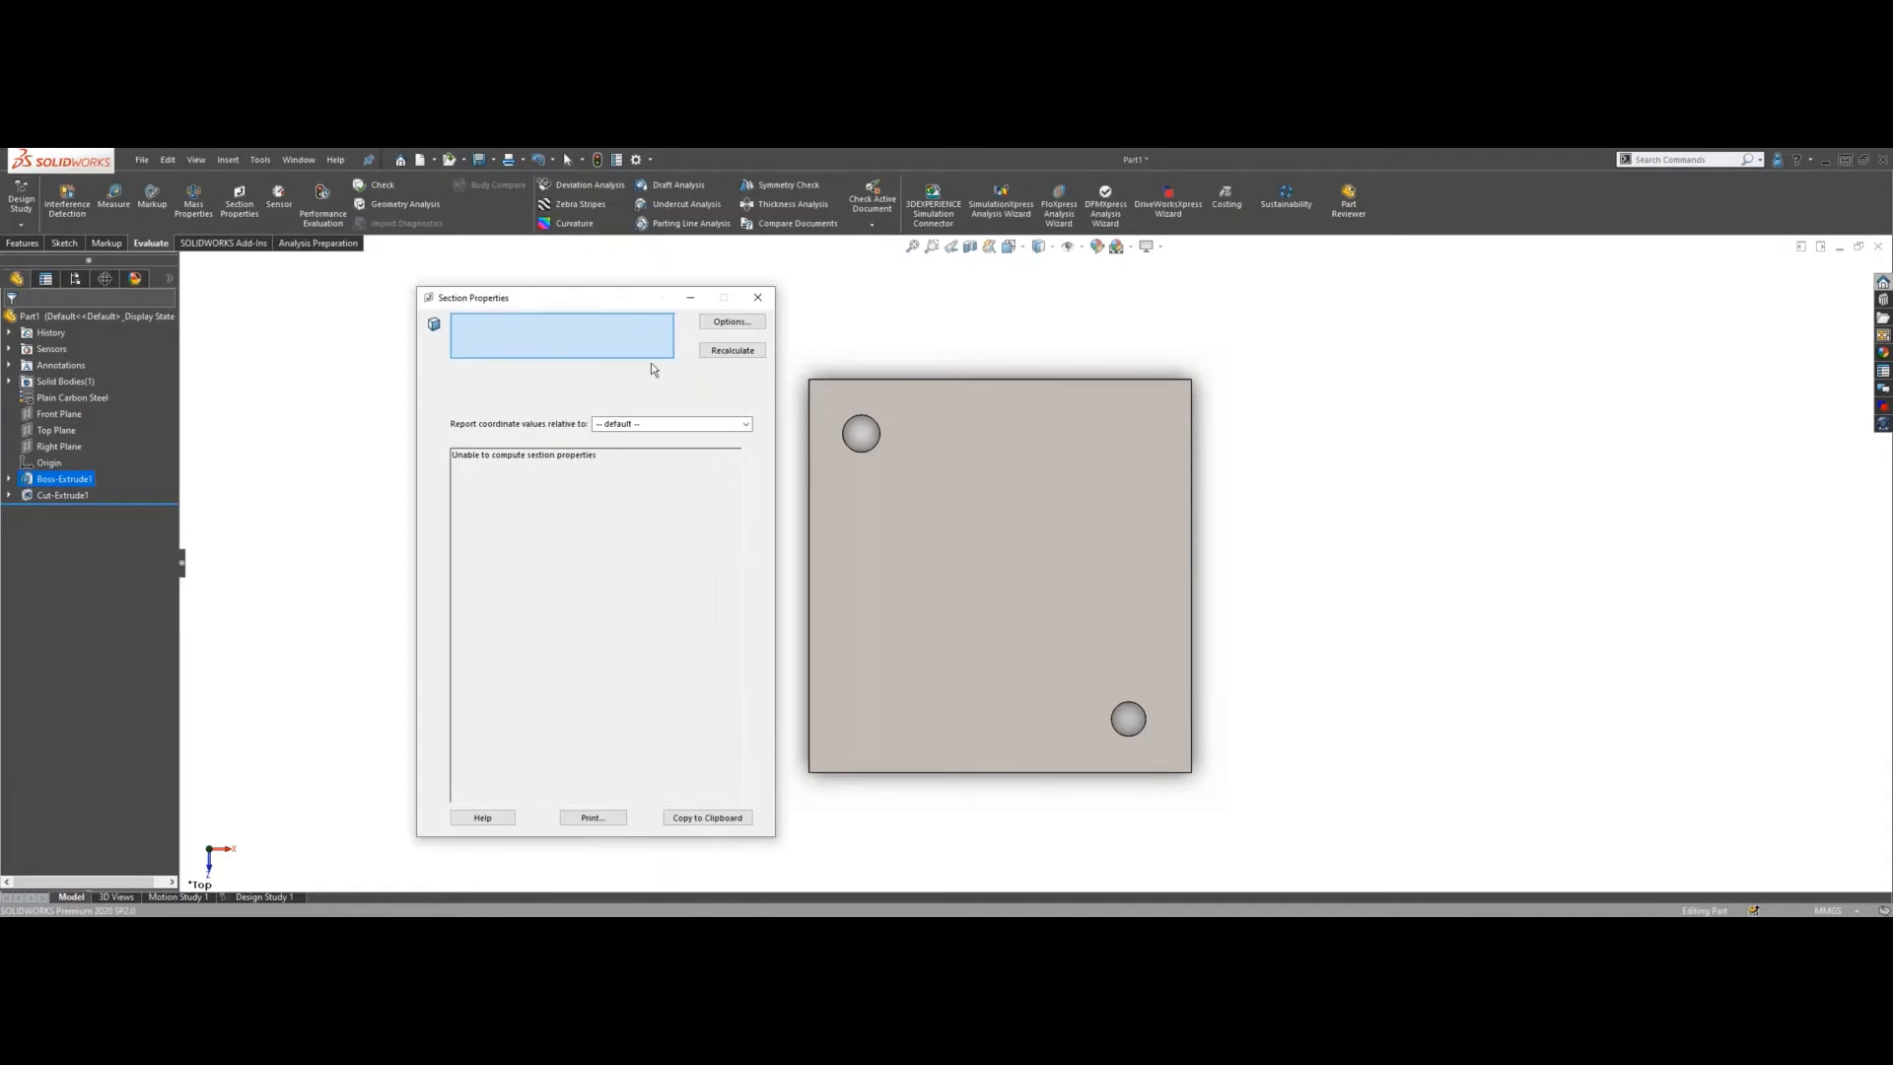
scroll(1133, 590, up, 5)
click(1041, 560)
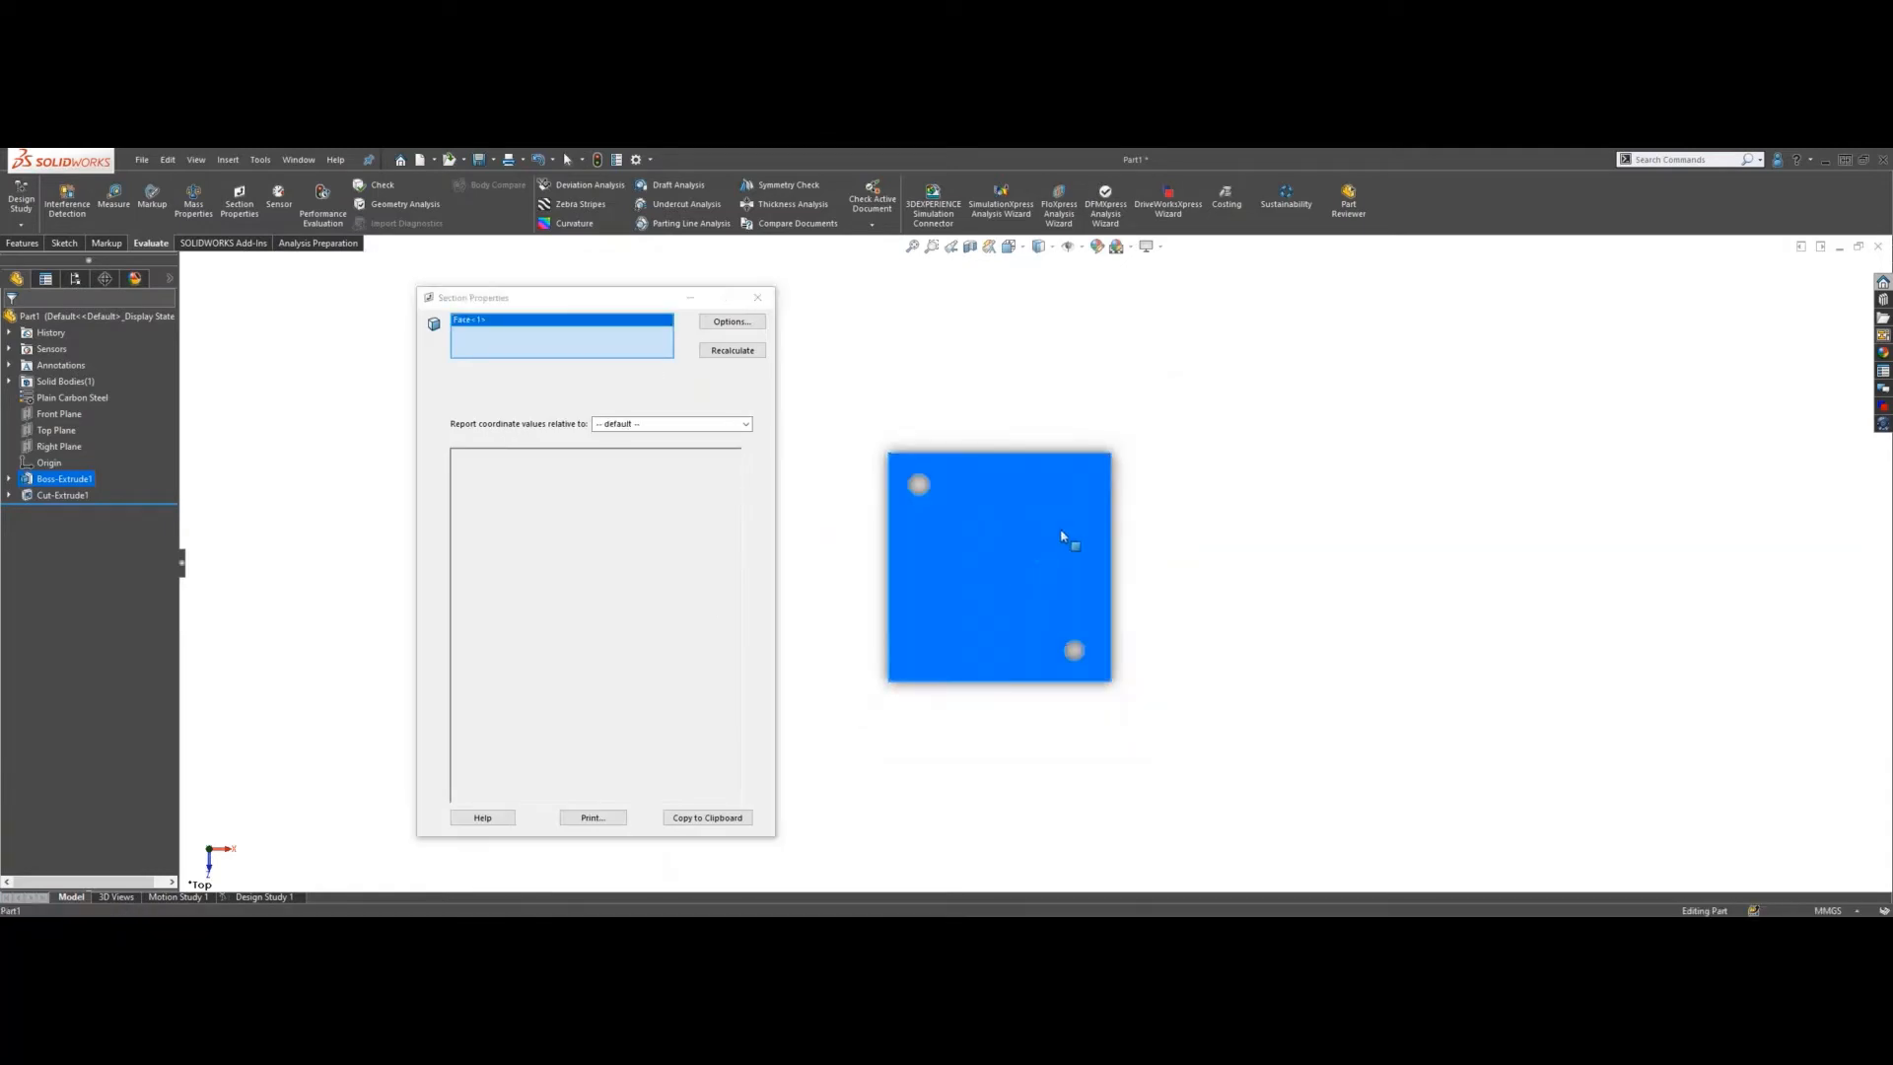
middle_drag(1228, 540, 1196, 562)
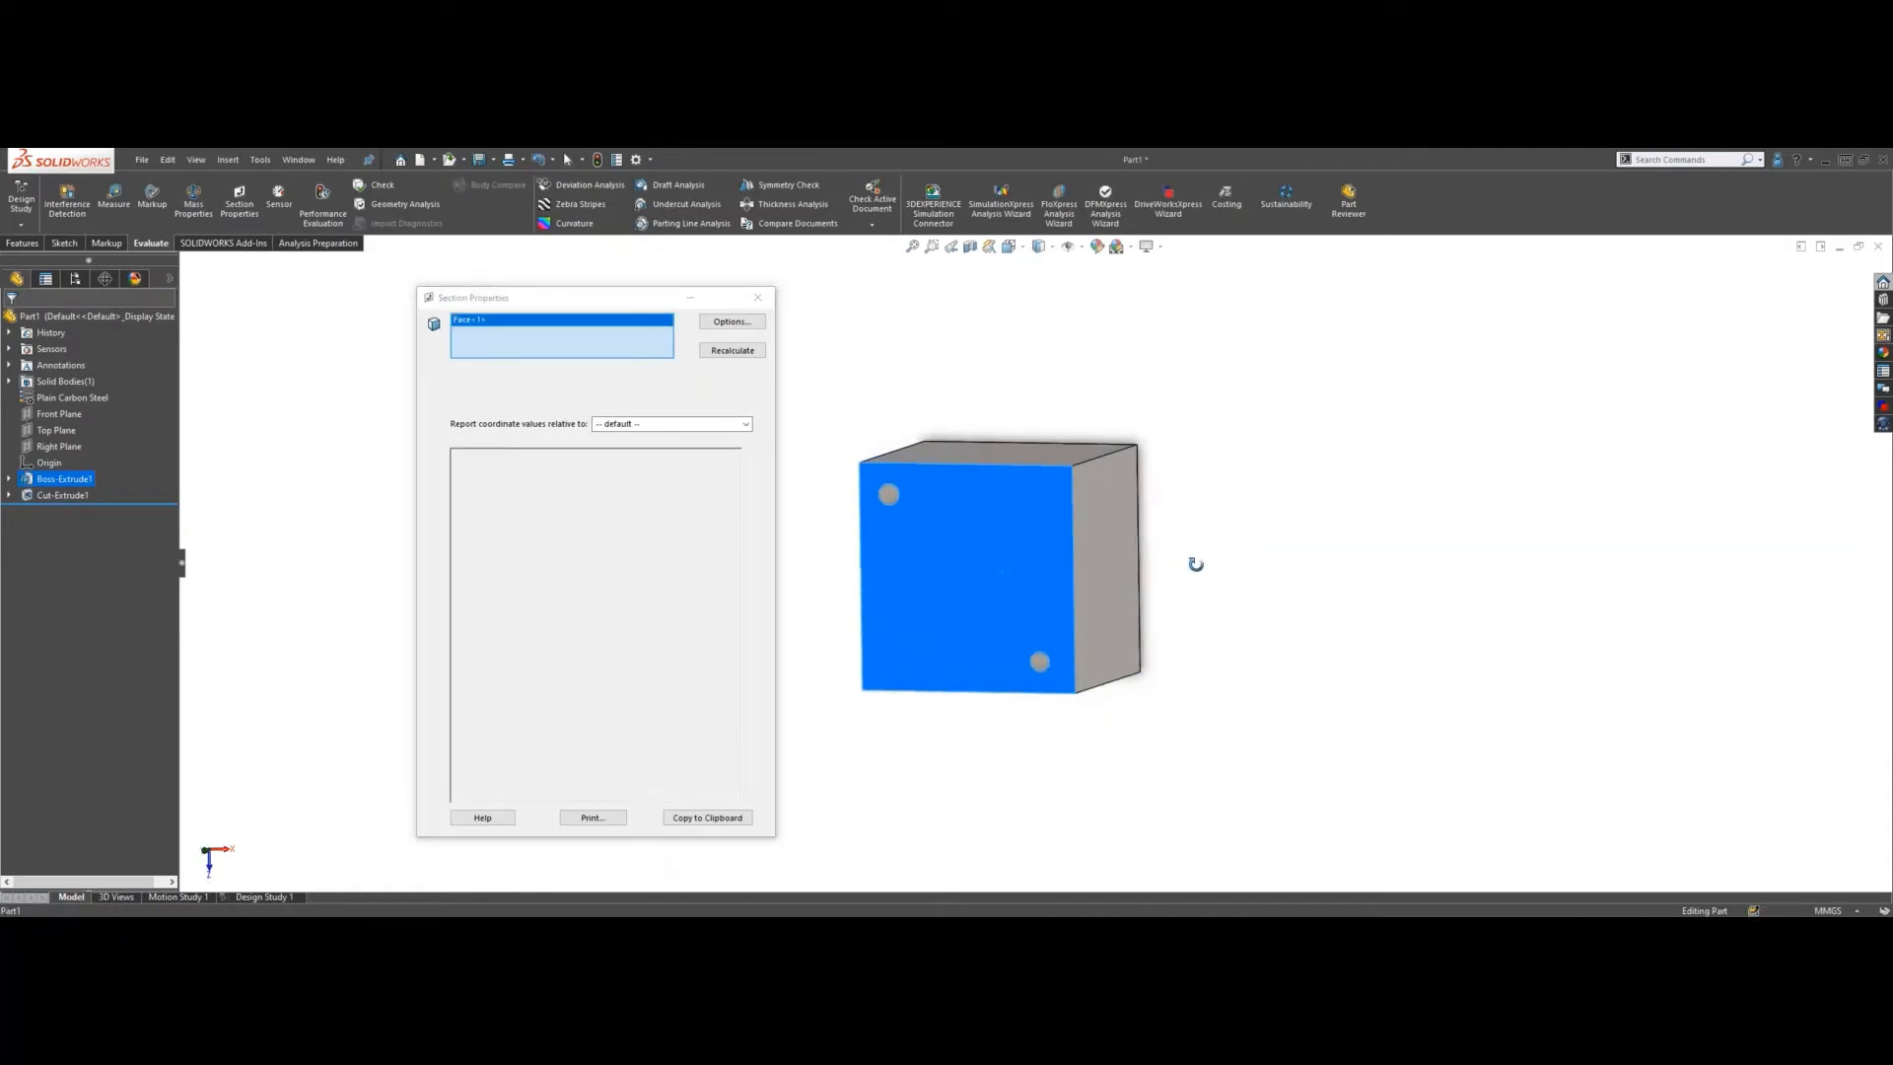
click(732, 349)
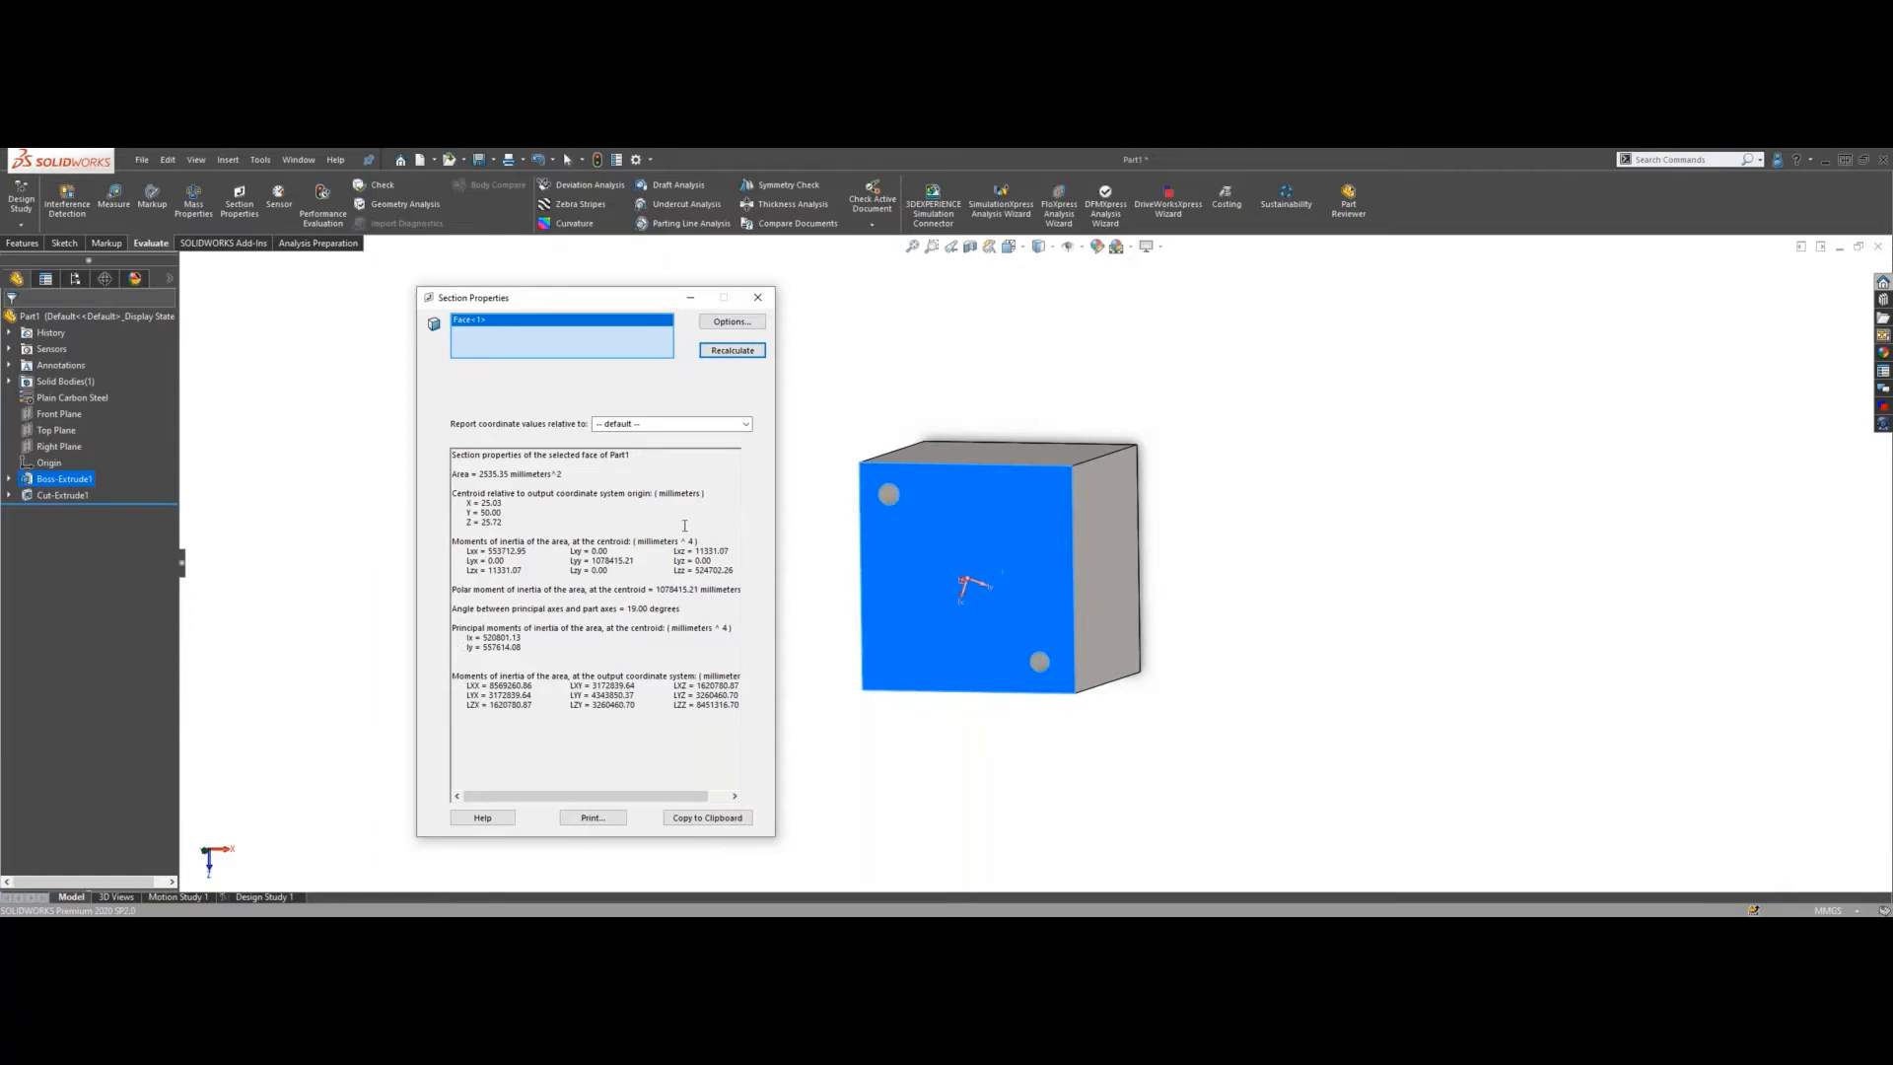
click(757, 305)
click(112, 197)
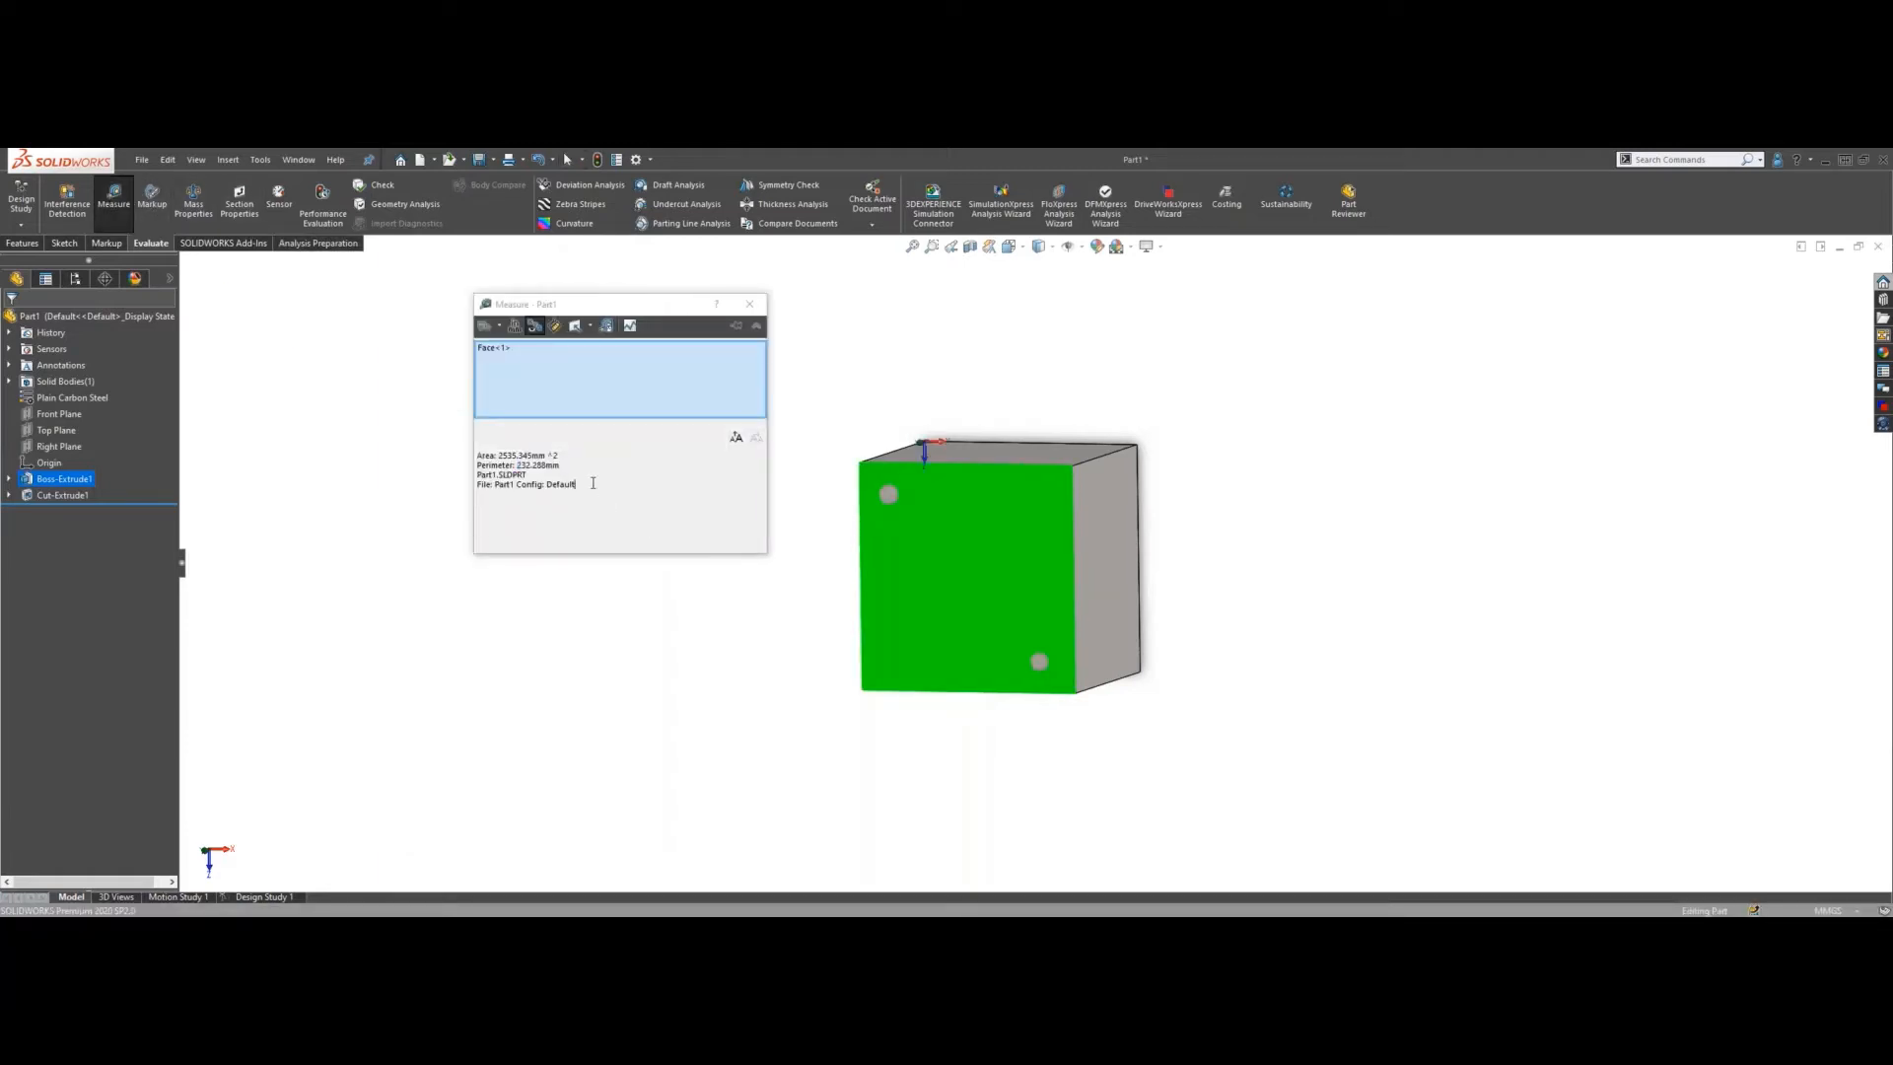
click(749, 304)
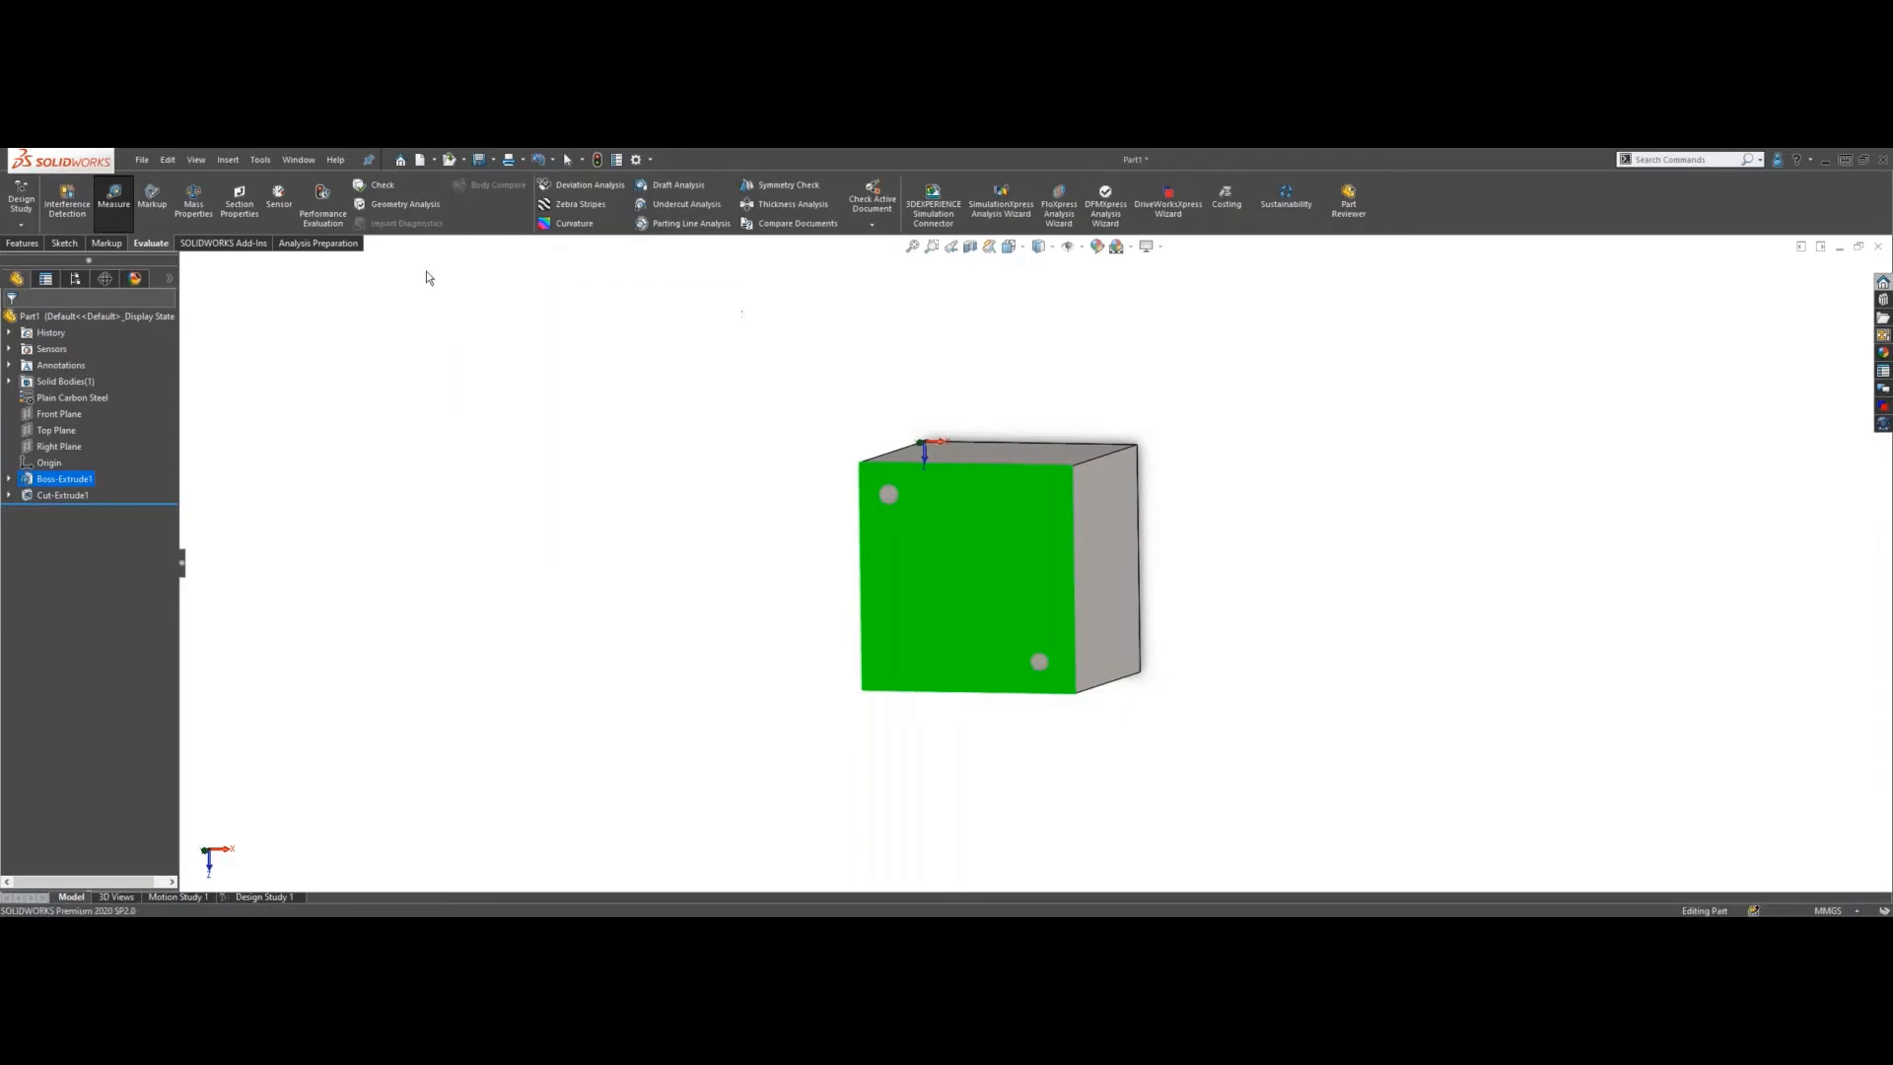
- Recalculate the section properties for the cube's top face together with the parallel face on the opposite side
click(254, 215)
scroll(1011, 569, up, 1)
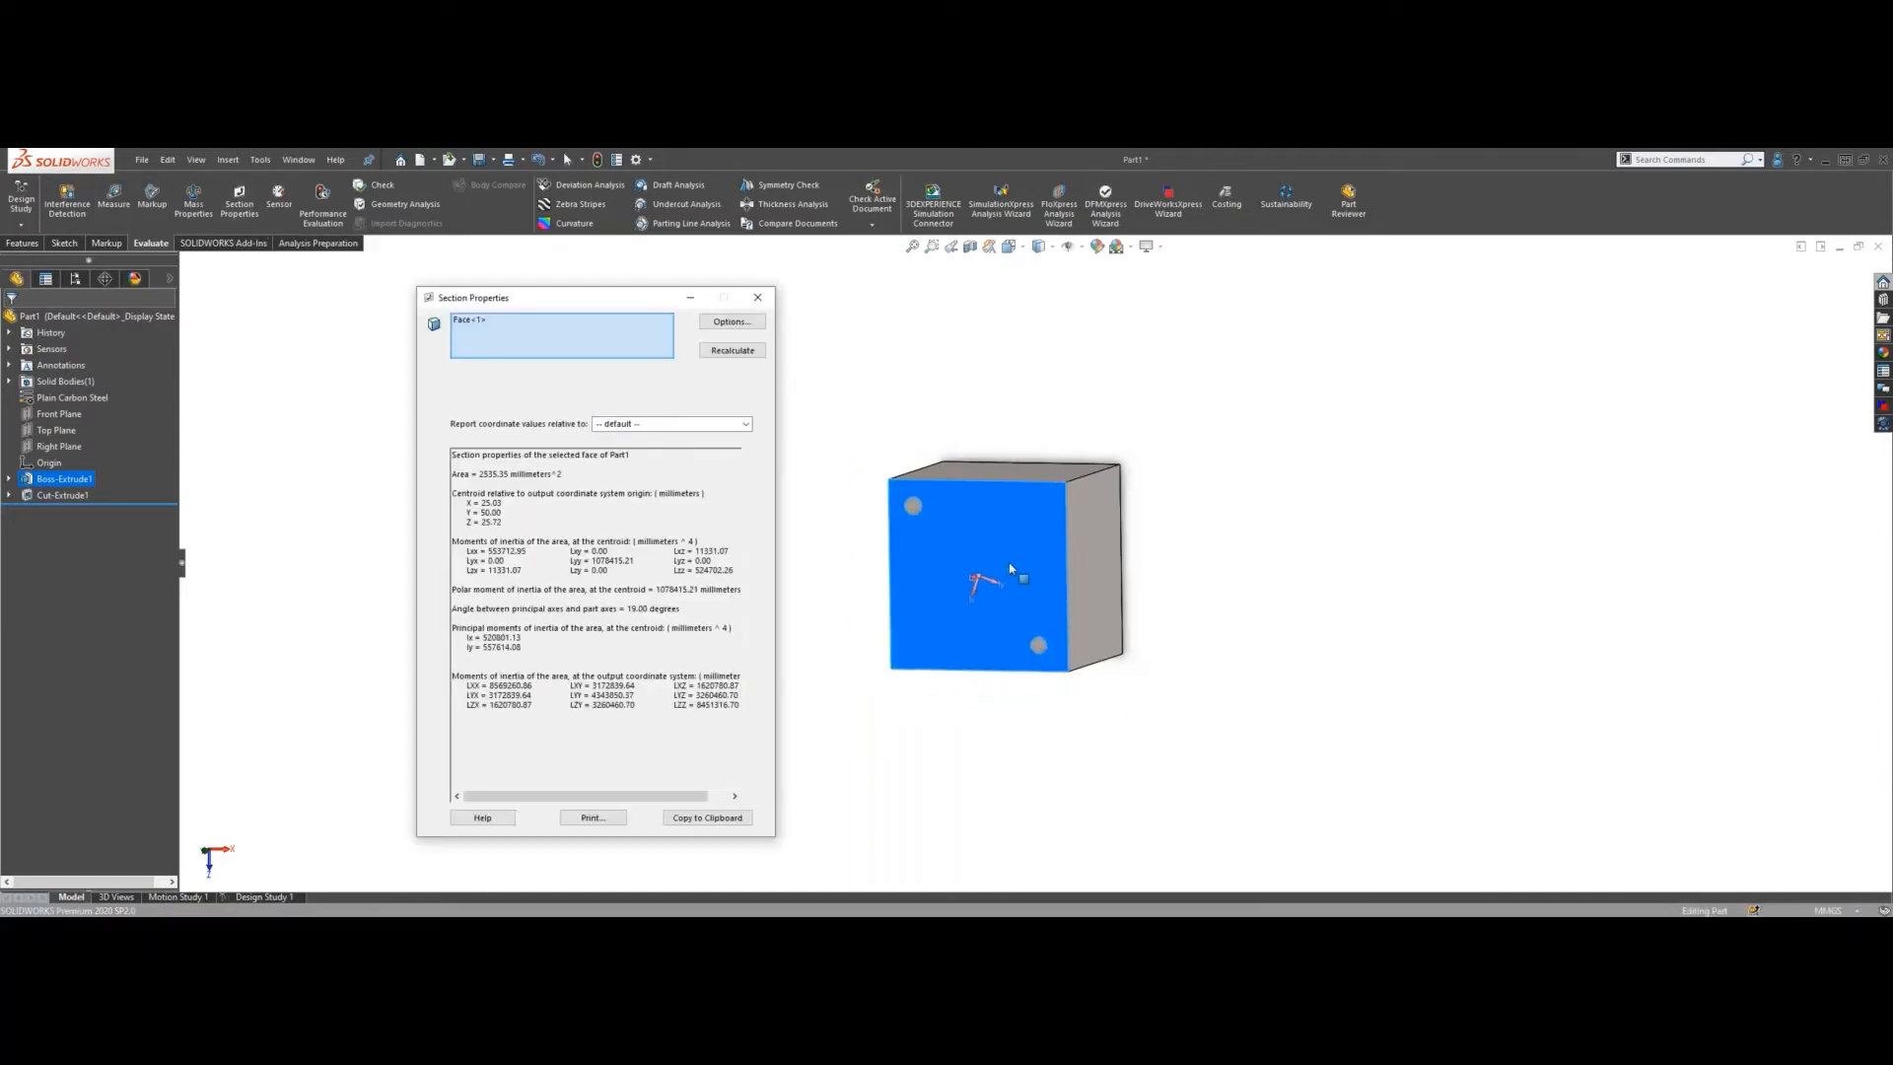
middle_drag(1011, 569, 866, 614)
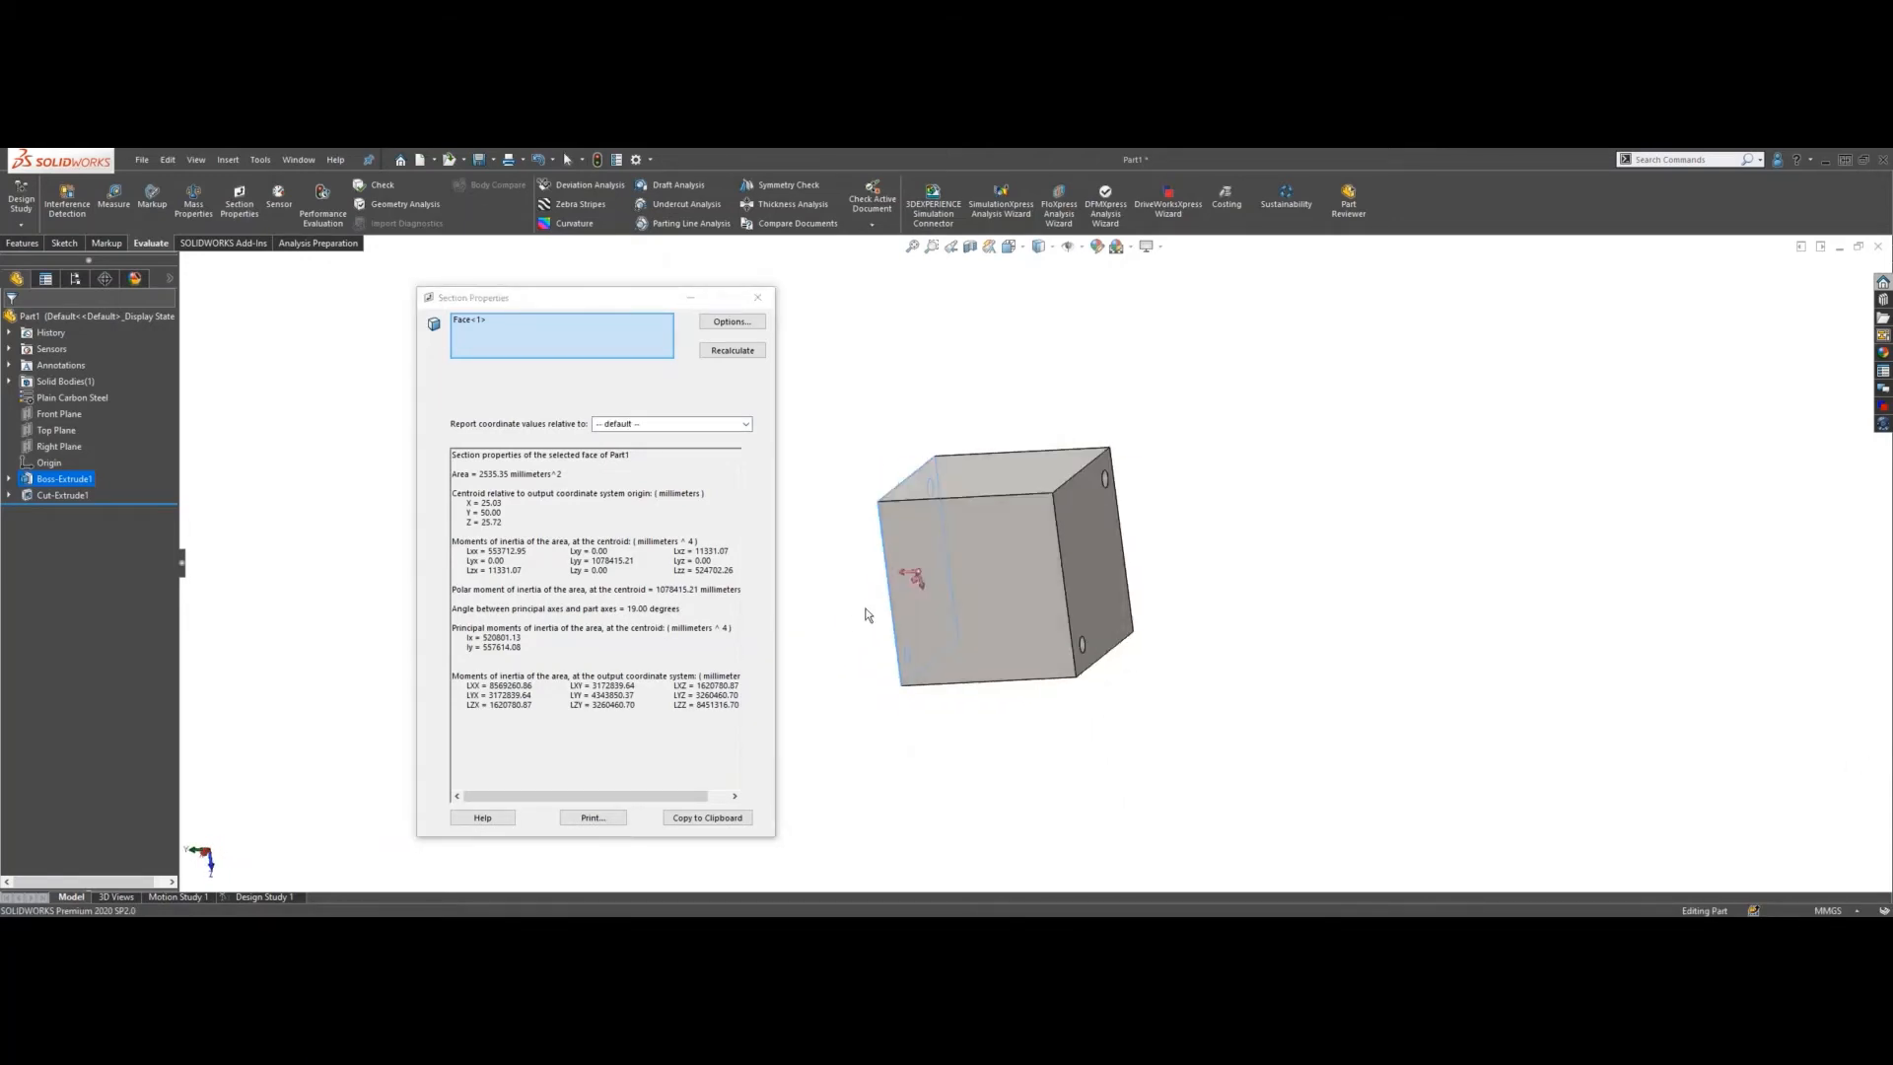
click(1099, 542)
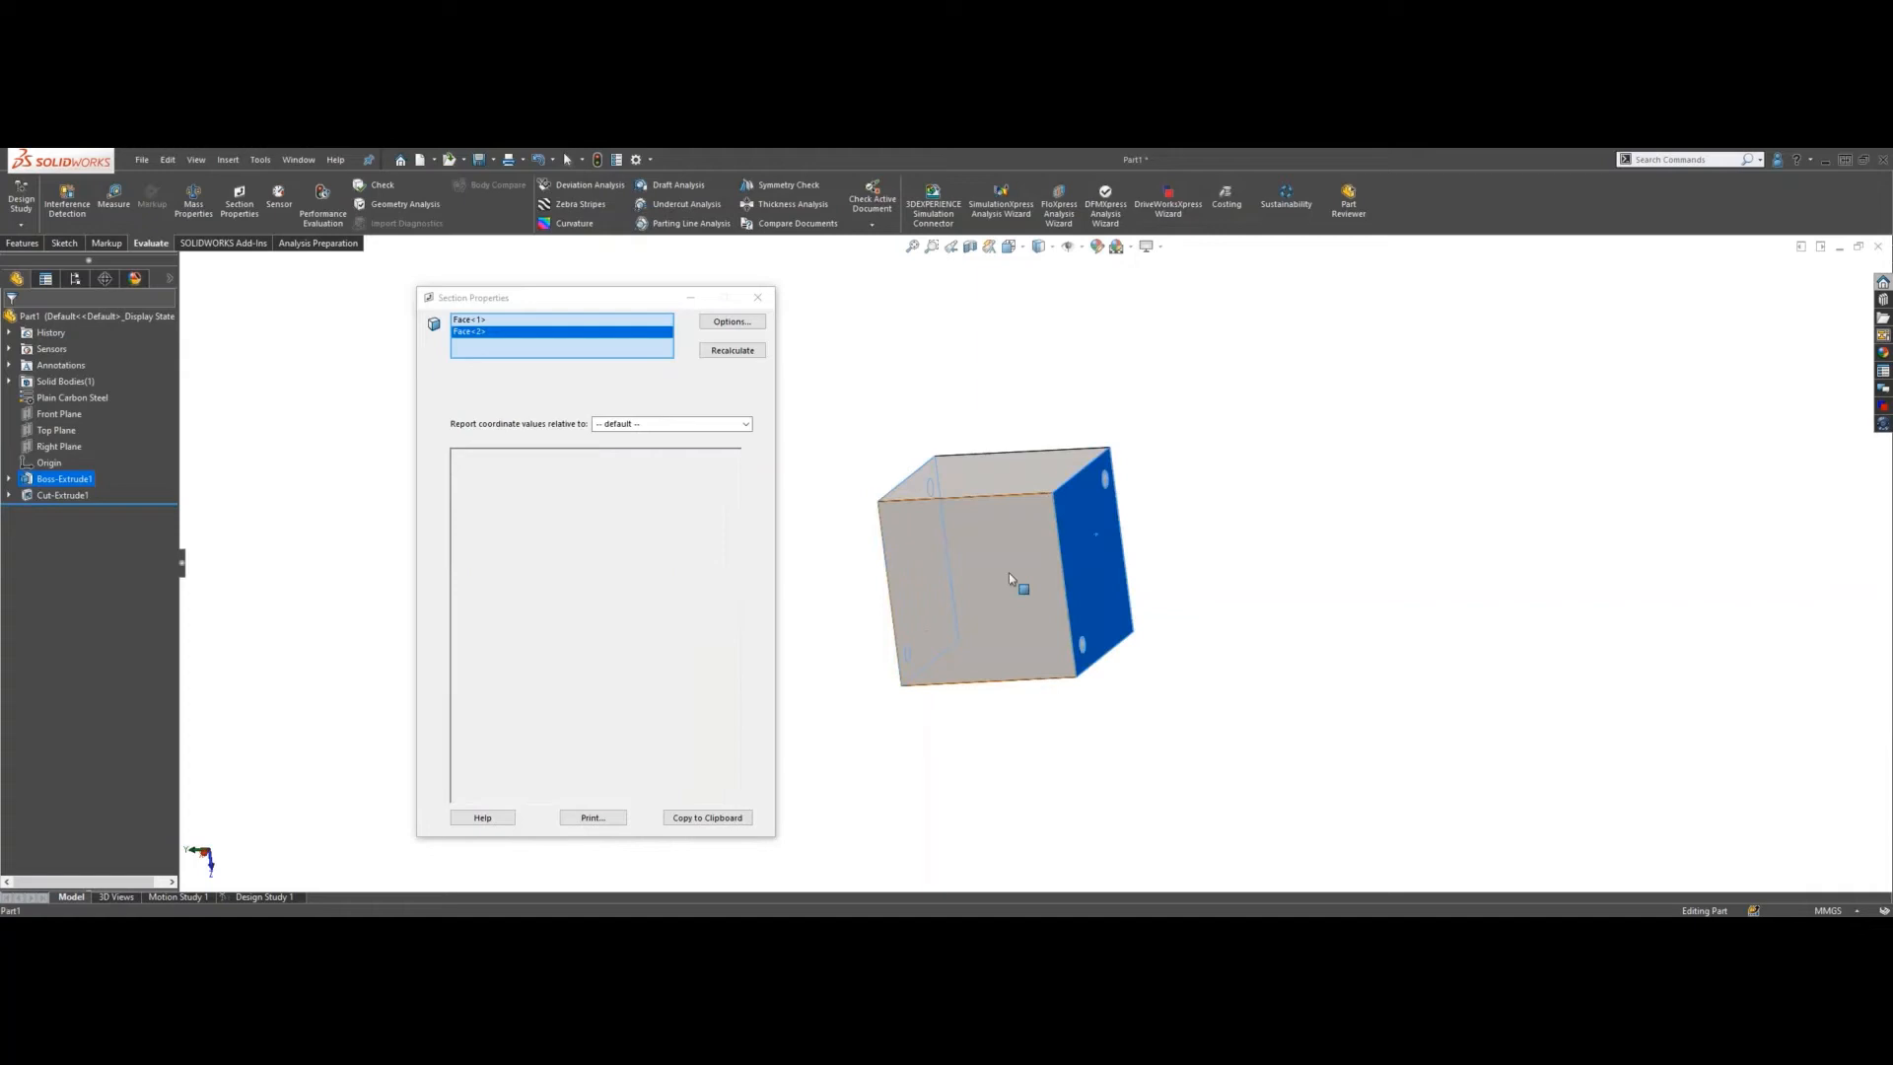
click(745, 349)
middle_drag(858, 595, 997, 510)
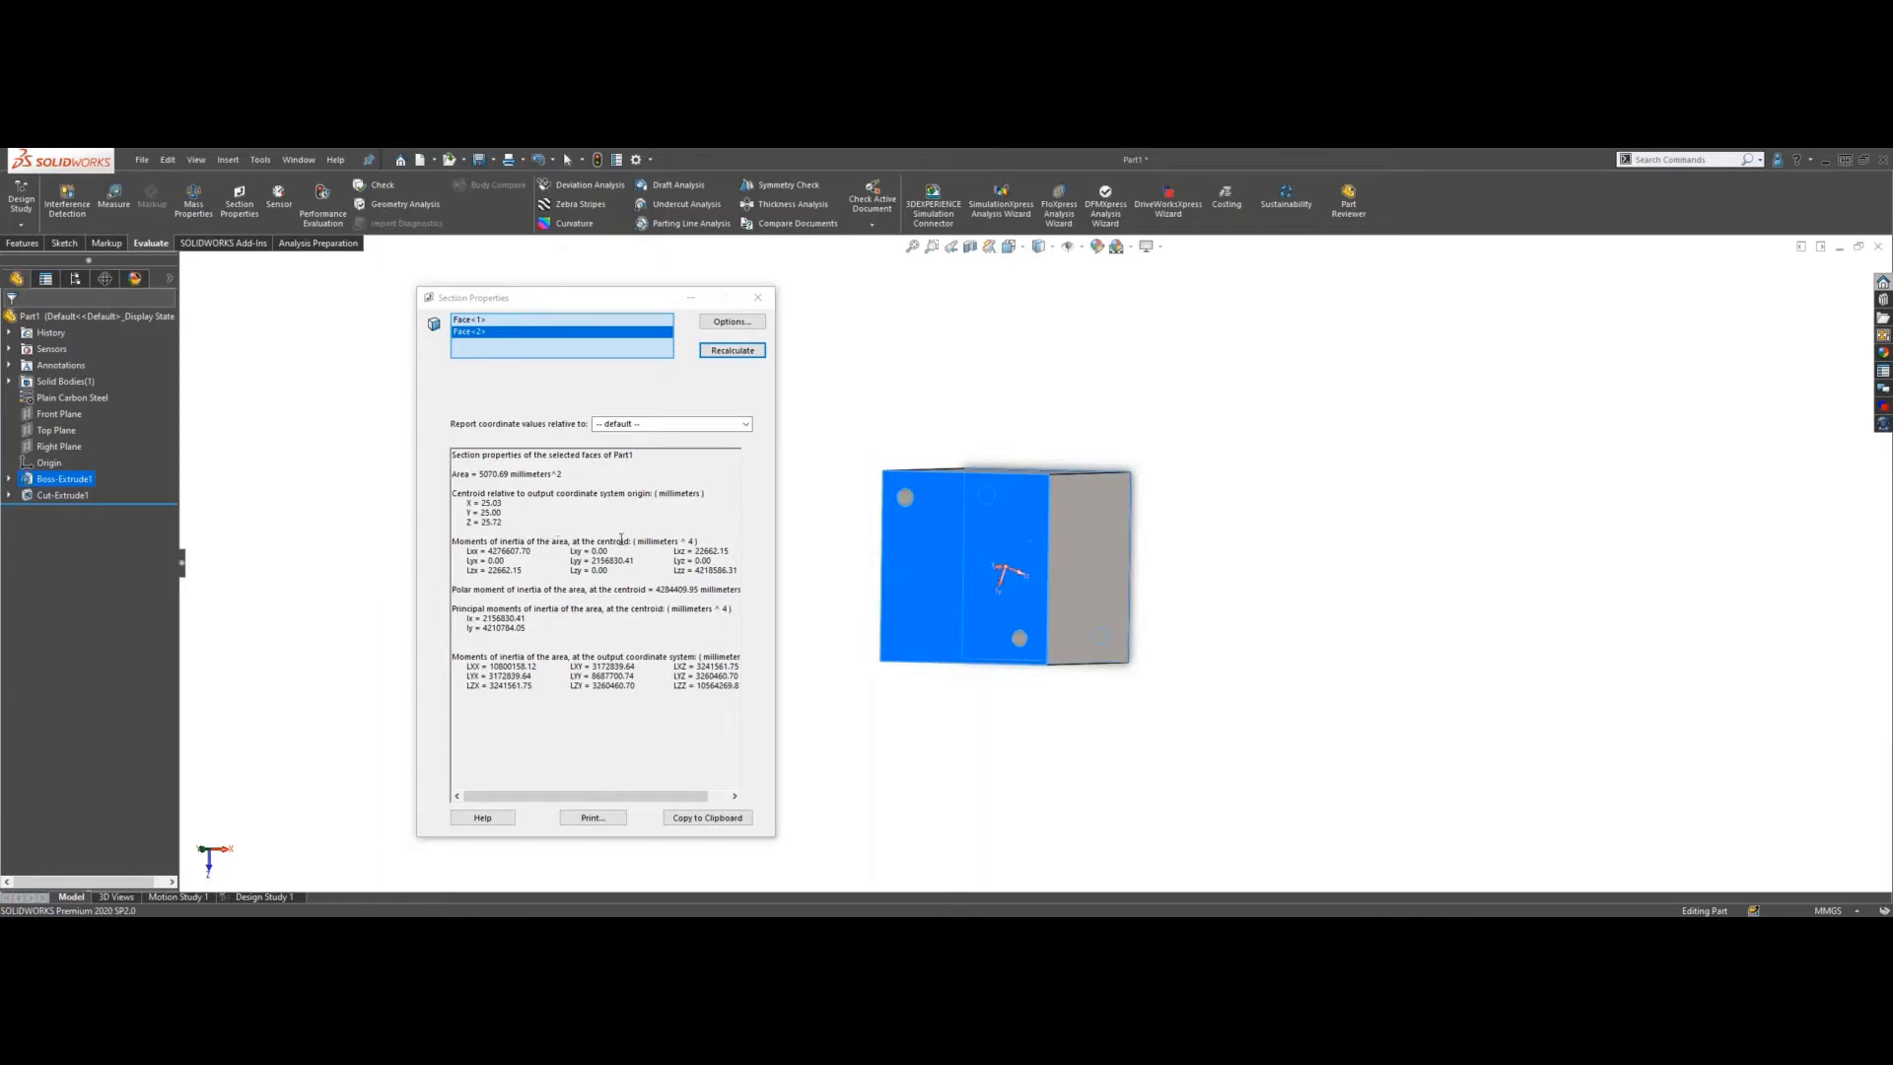
middle_drag(950, 422, 974, 560)
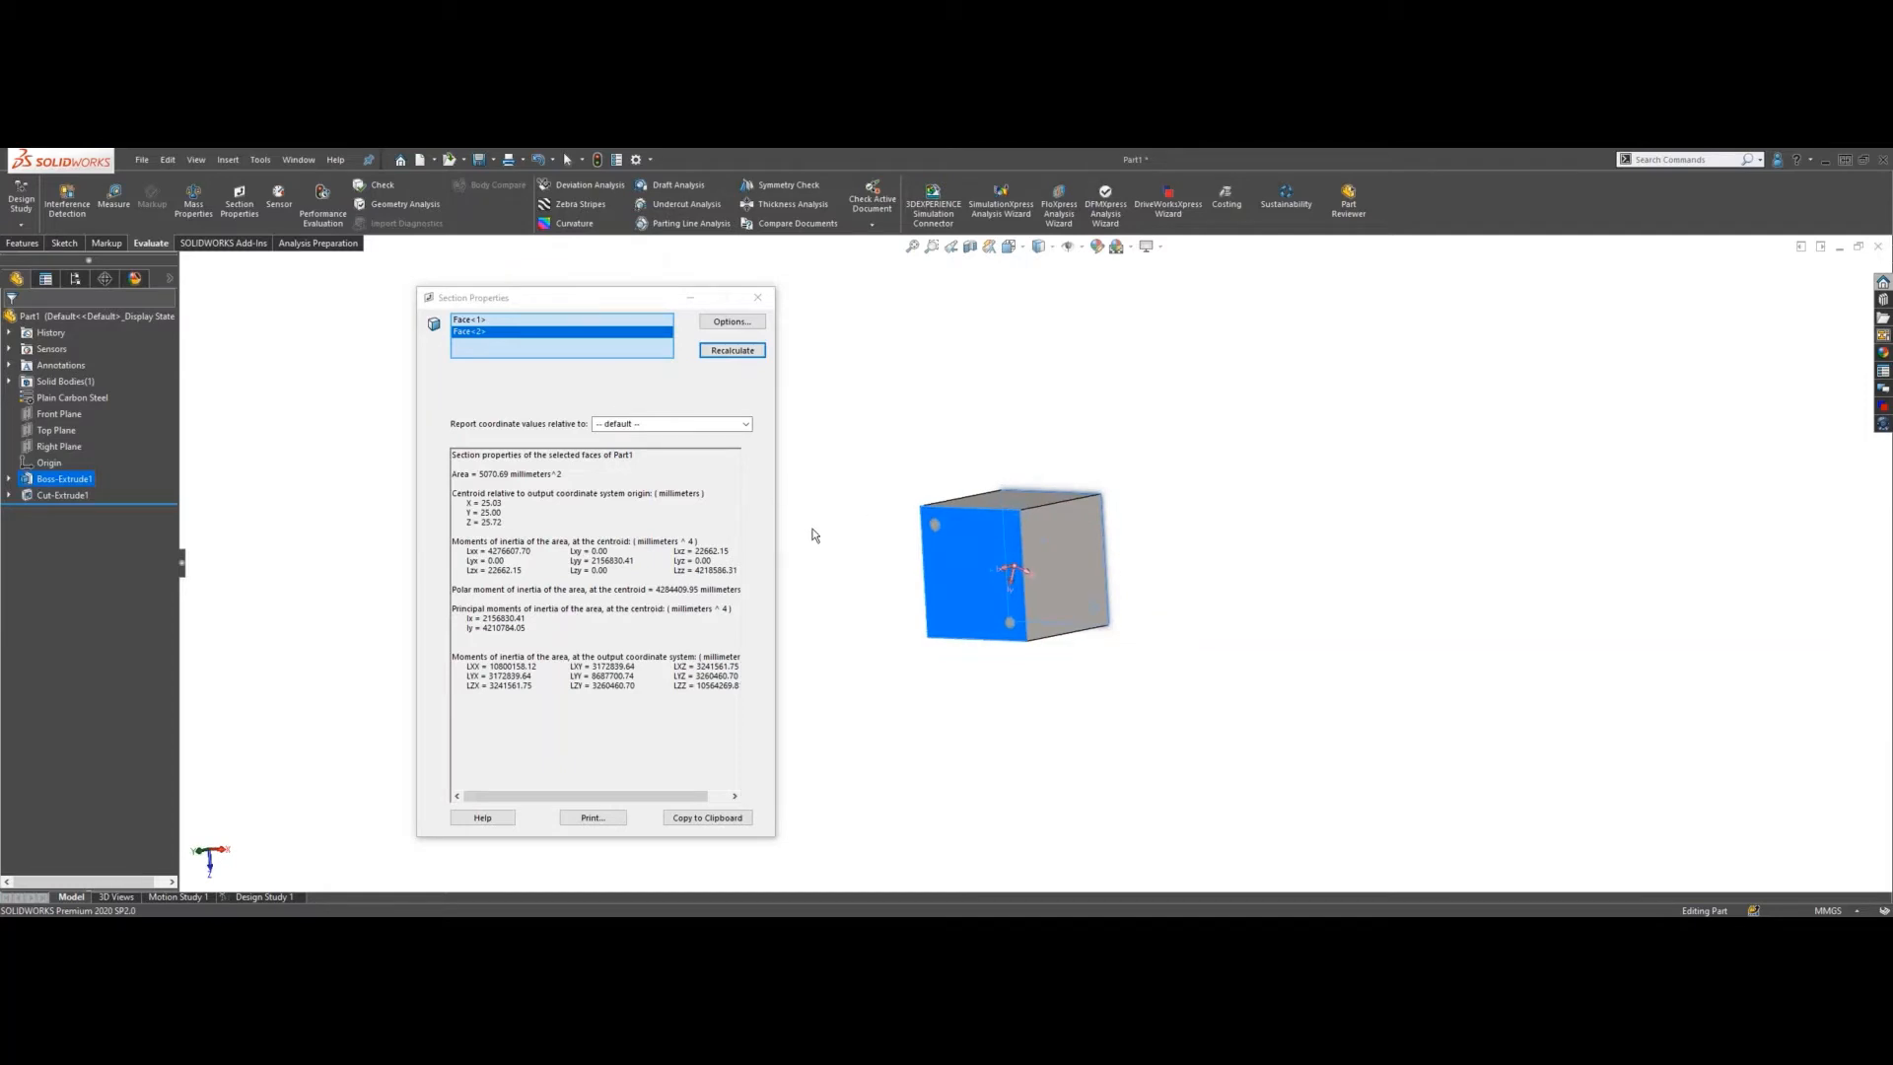
- Clear the section selections, try combining the top face with an adjacent perpendicular face, and close Section Properties
right_click(566, 353)
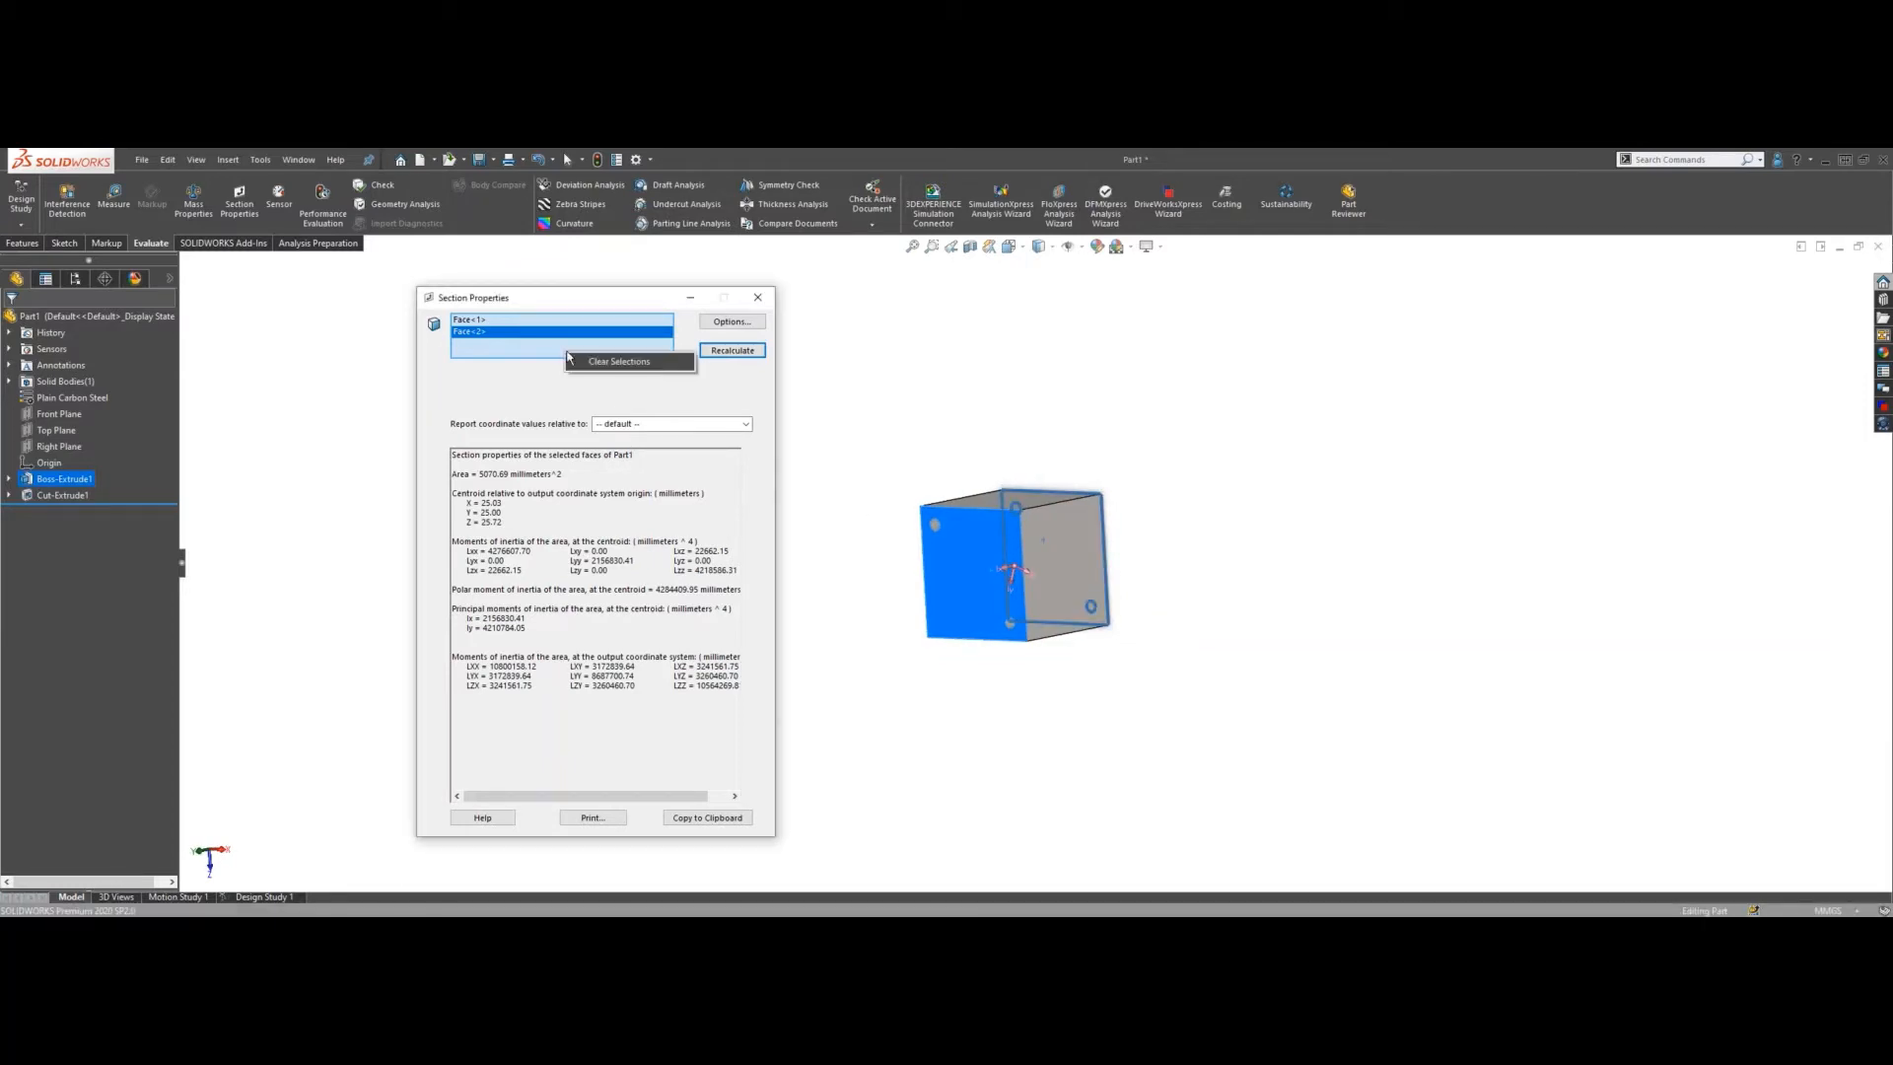
click(623, 362)
click(971, 552)
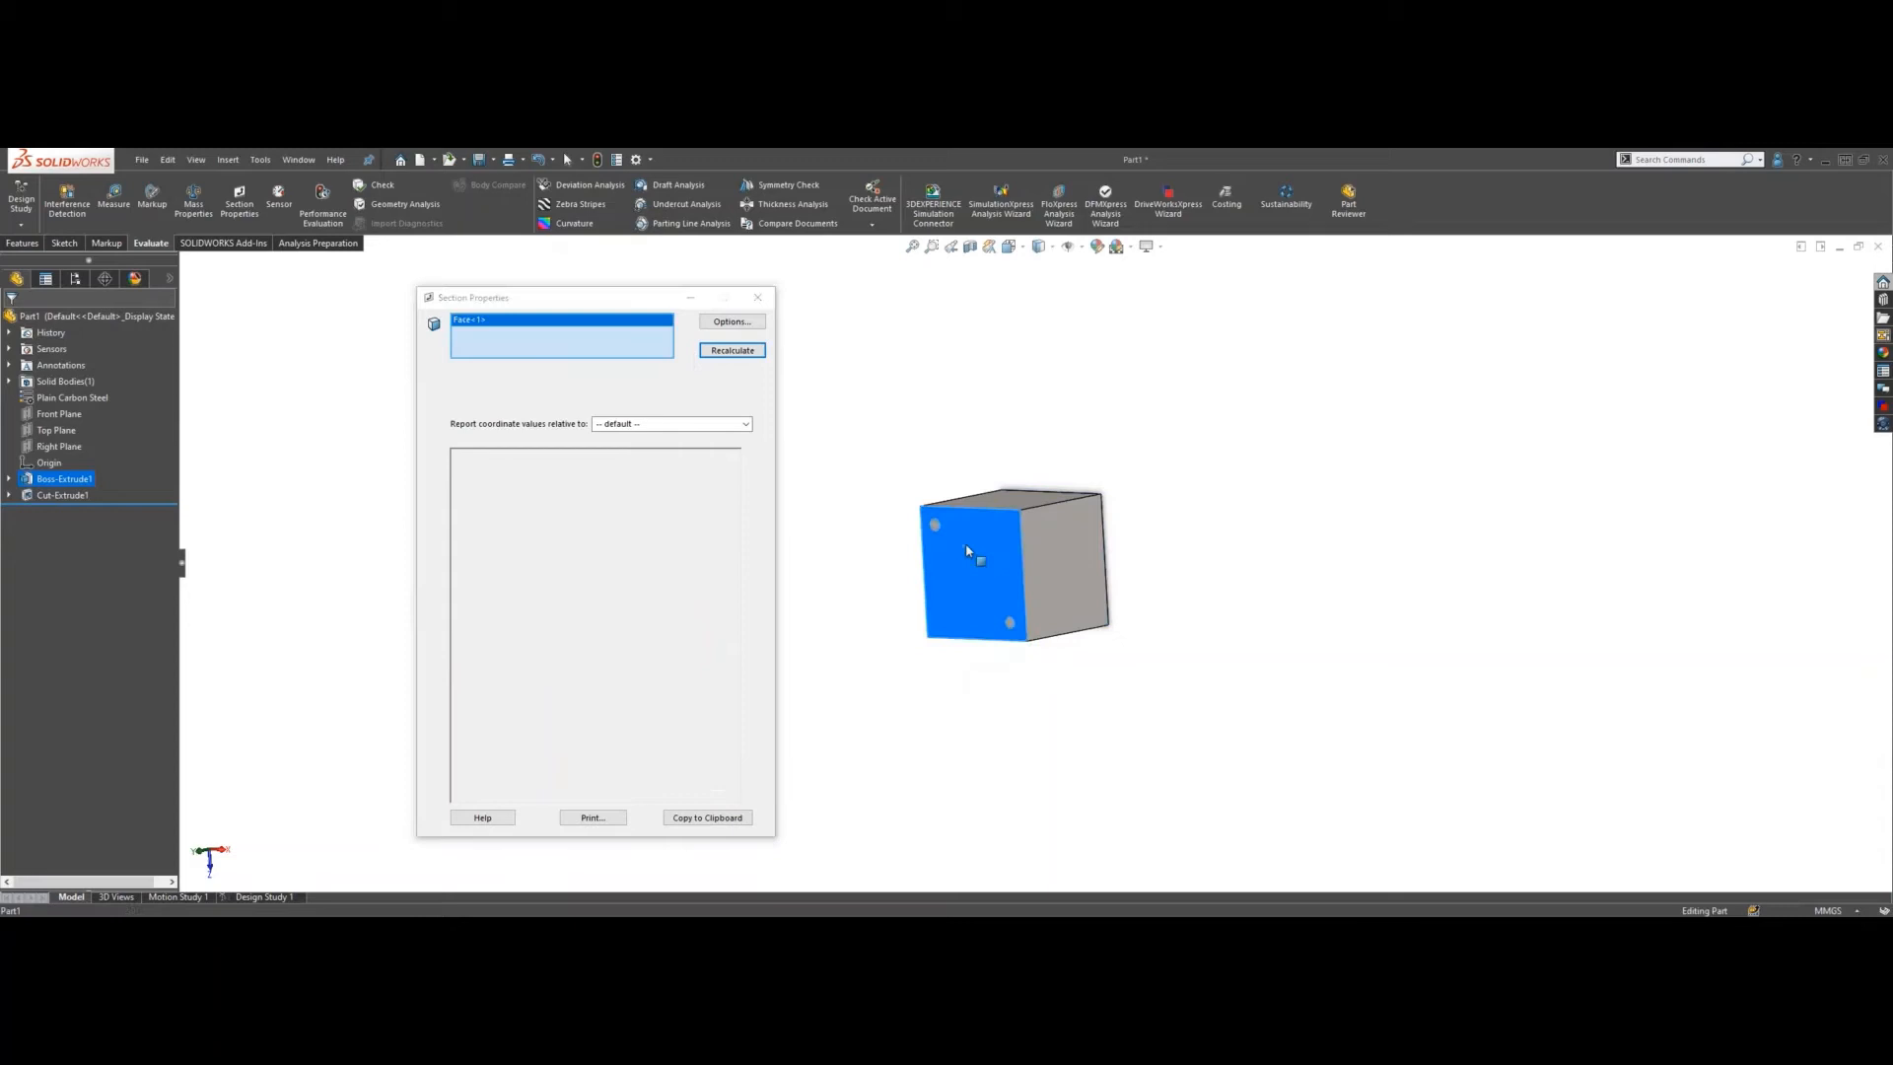
click(1044, 537)
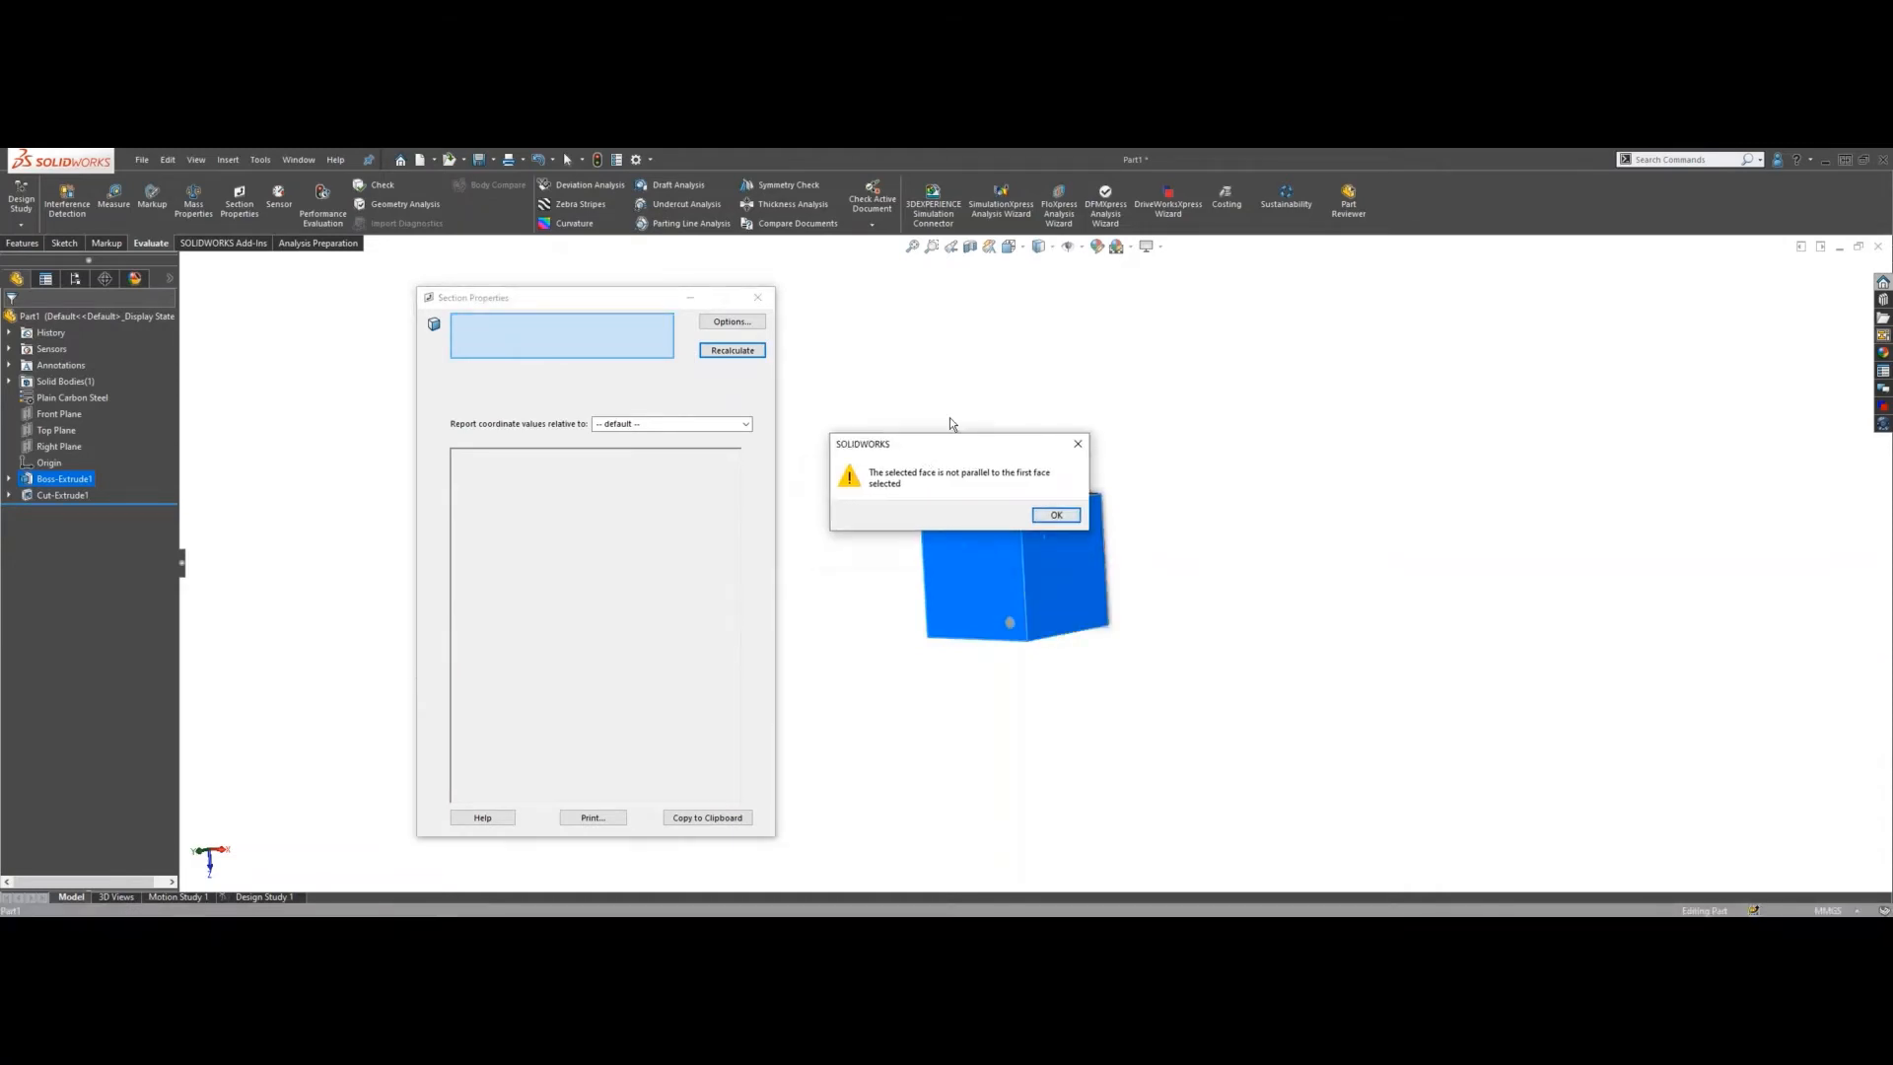
drag(926, 446, 972, 357)
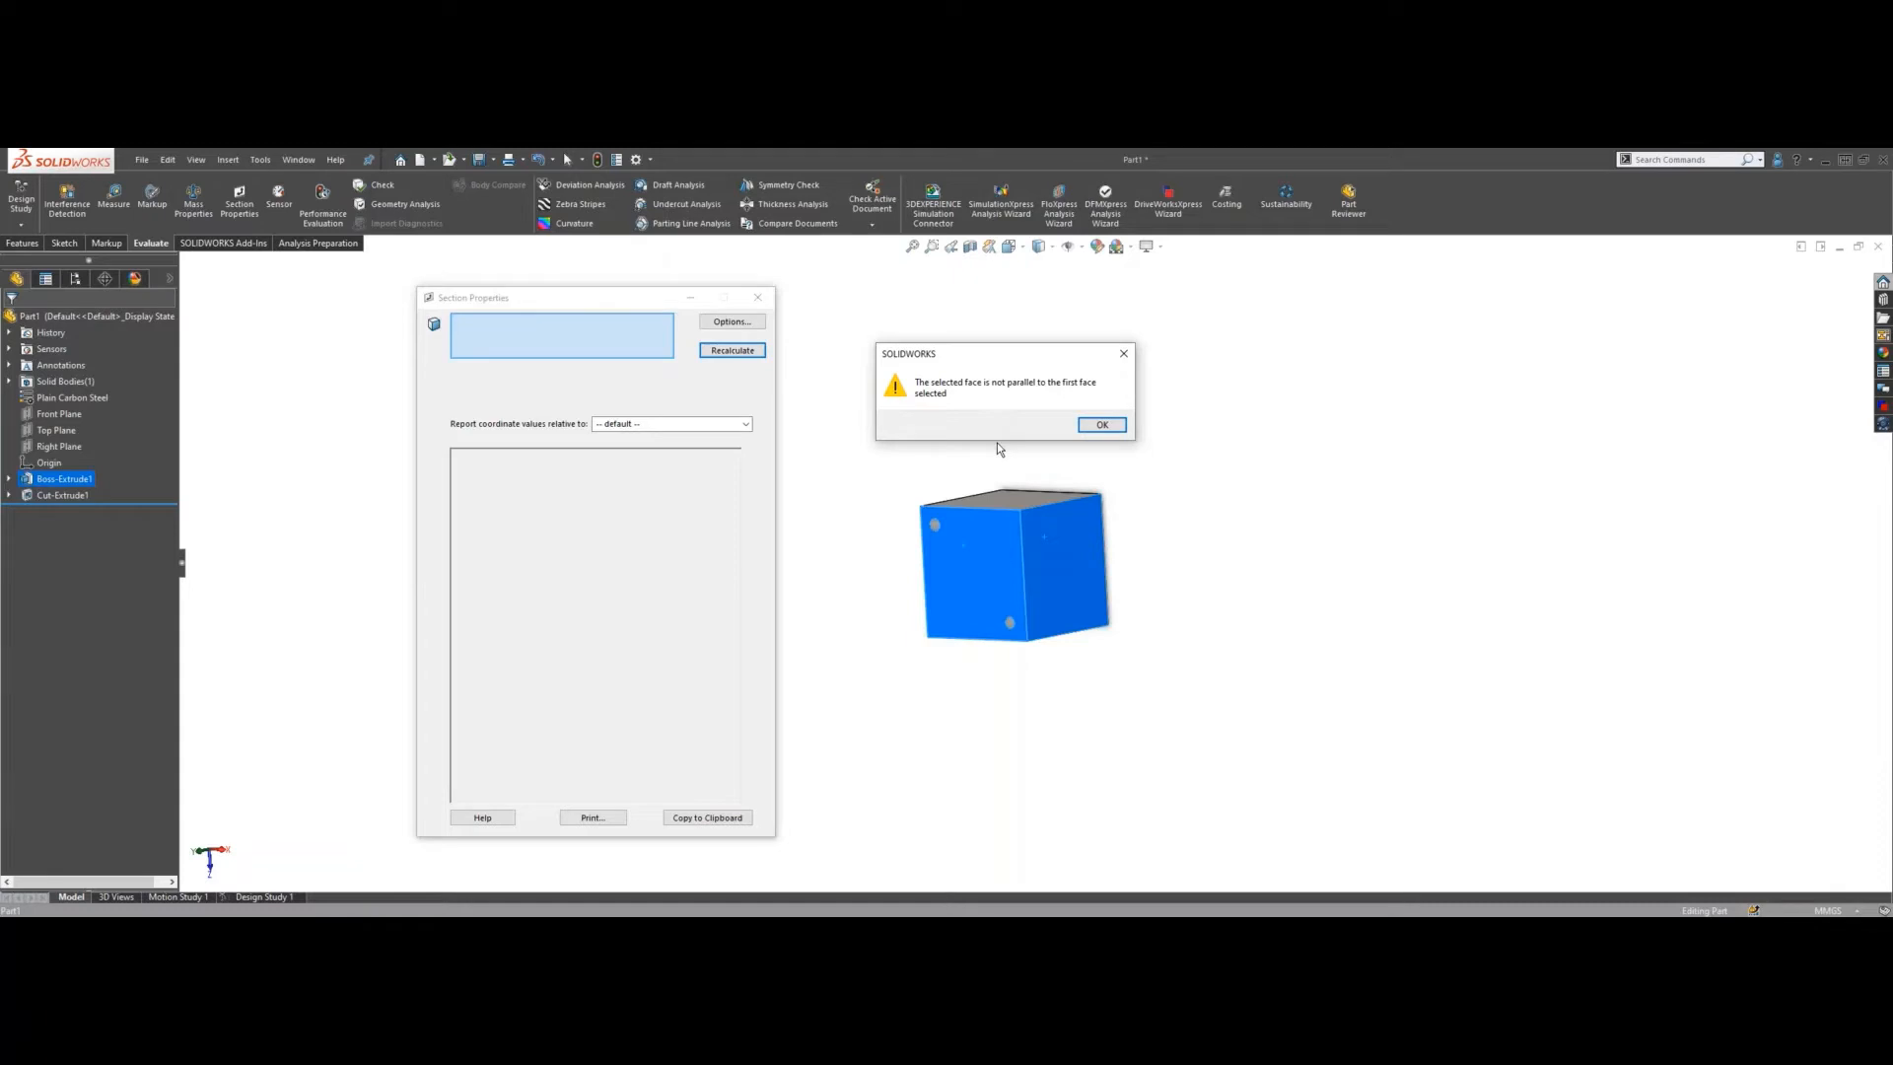
click(1102, 425)
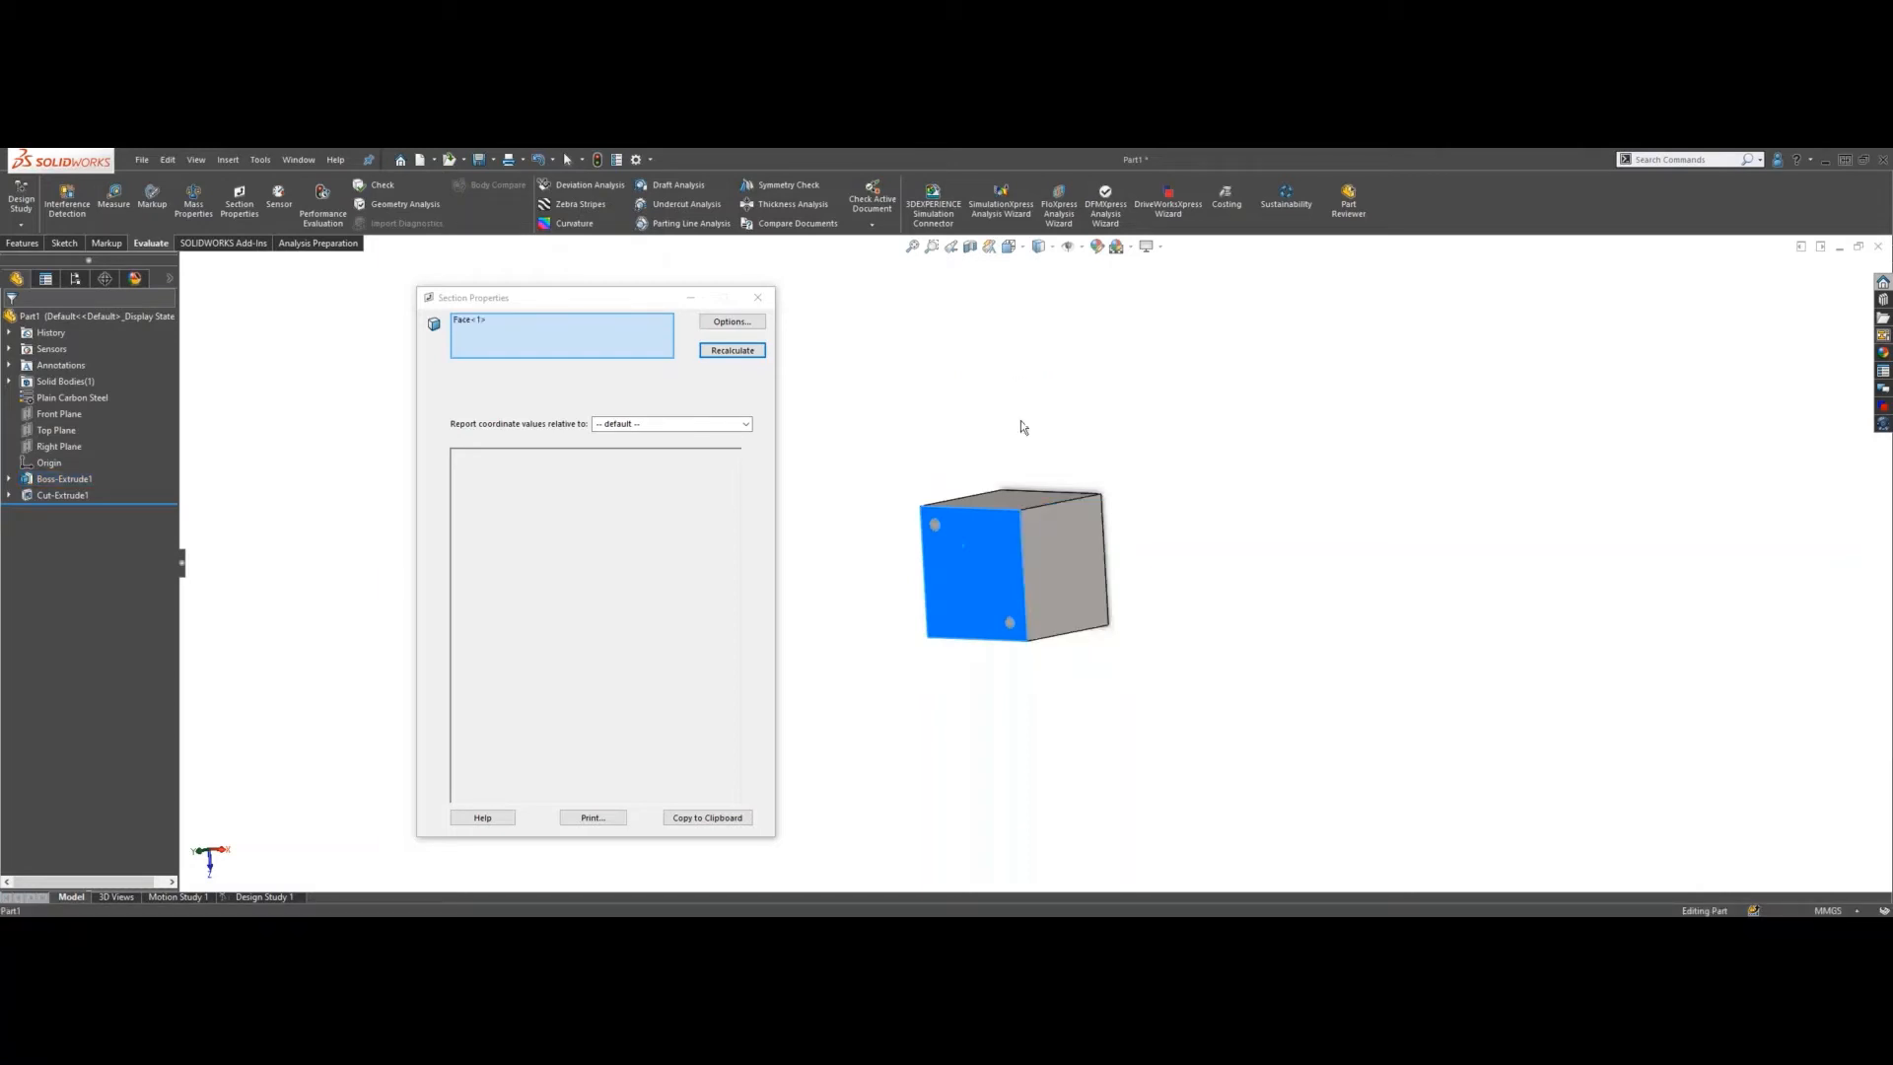
click(757, 297)
click(814, 365)
- Run Performance Evaluation on the part, examine its feature rebuild times and feature, solid and surface summary, and close the report
scroll(1045, 601, down, 2)
middle_drag(944, 538, 935, 507)
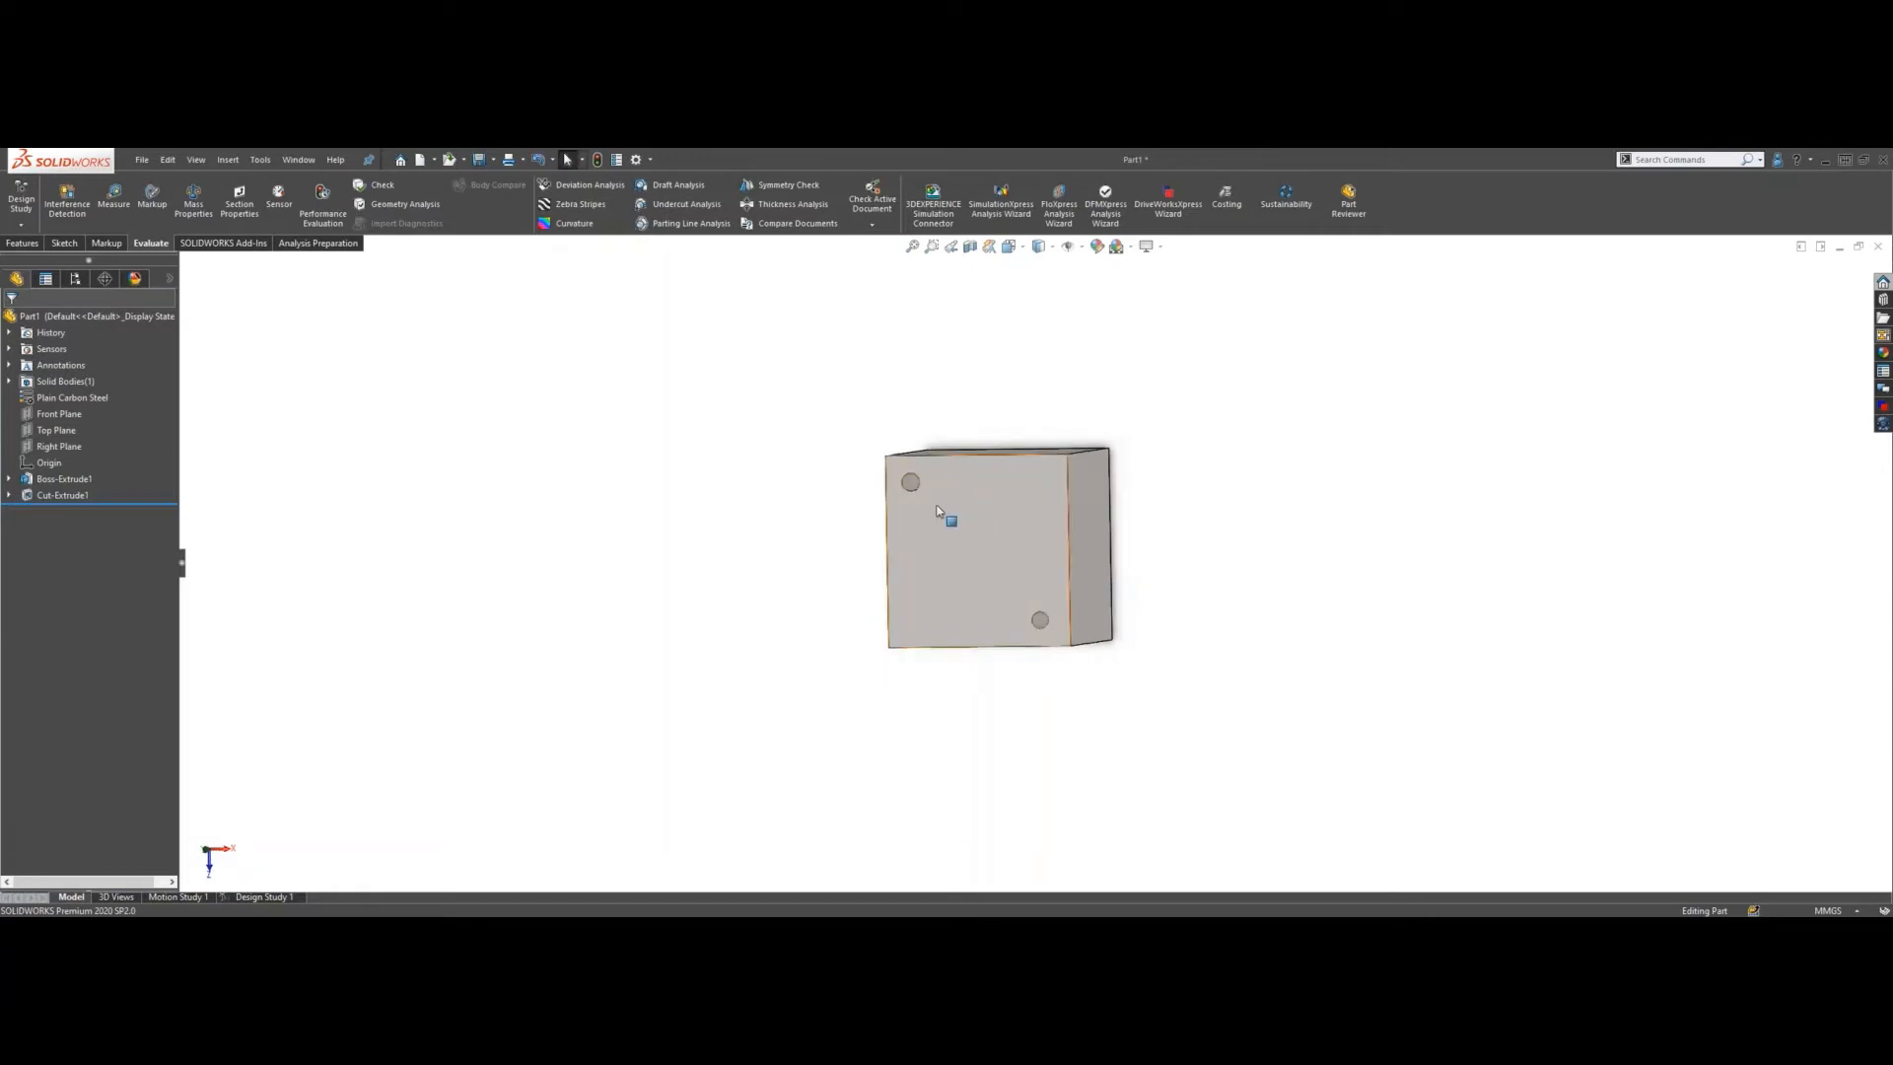
click(325, 212)
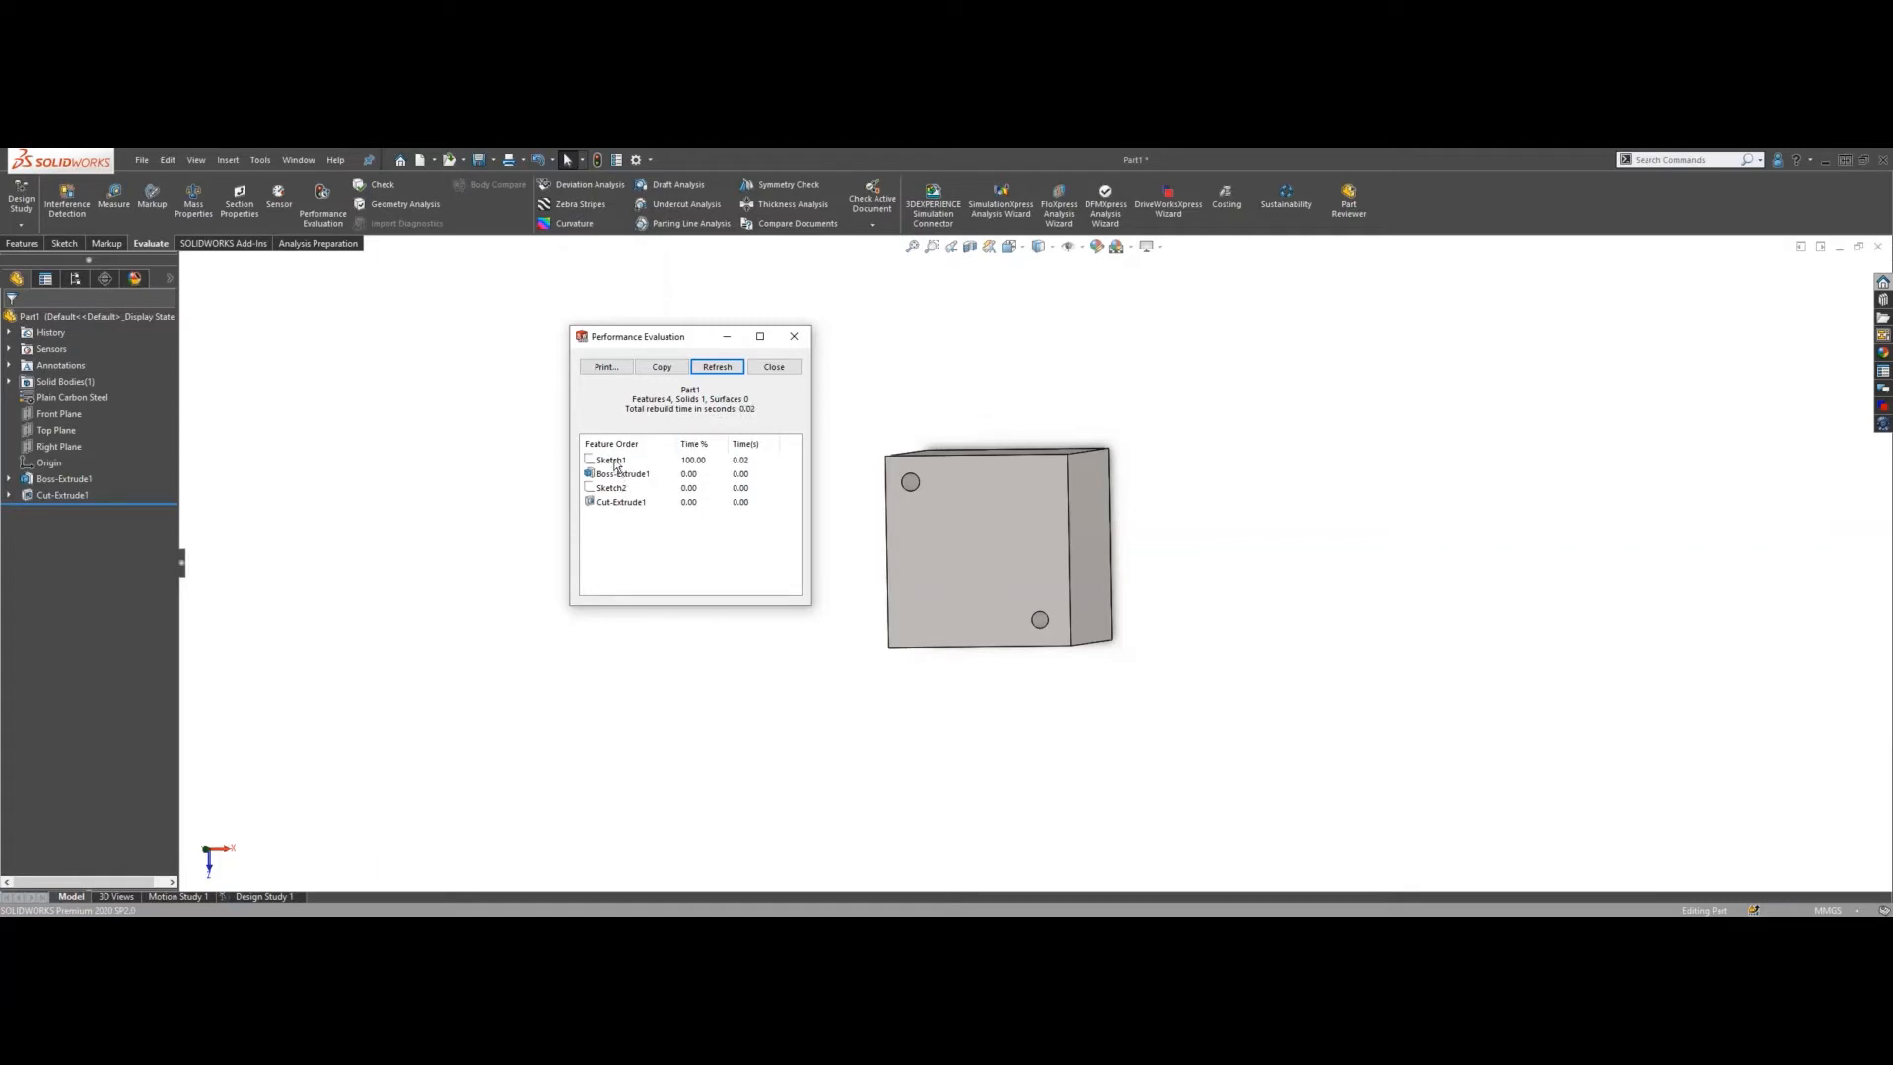
click(688, 463)
mouse_move(685, 399)
mouse_down()
mouse_move(709, 400)
mouse_move(624, 399)
mouse_up()
drag(676, 399, 697, 400)
drag(758, 403, 704, 400)
click(797, 340)
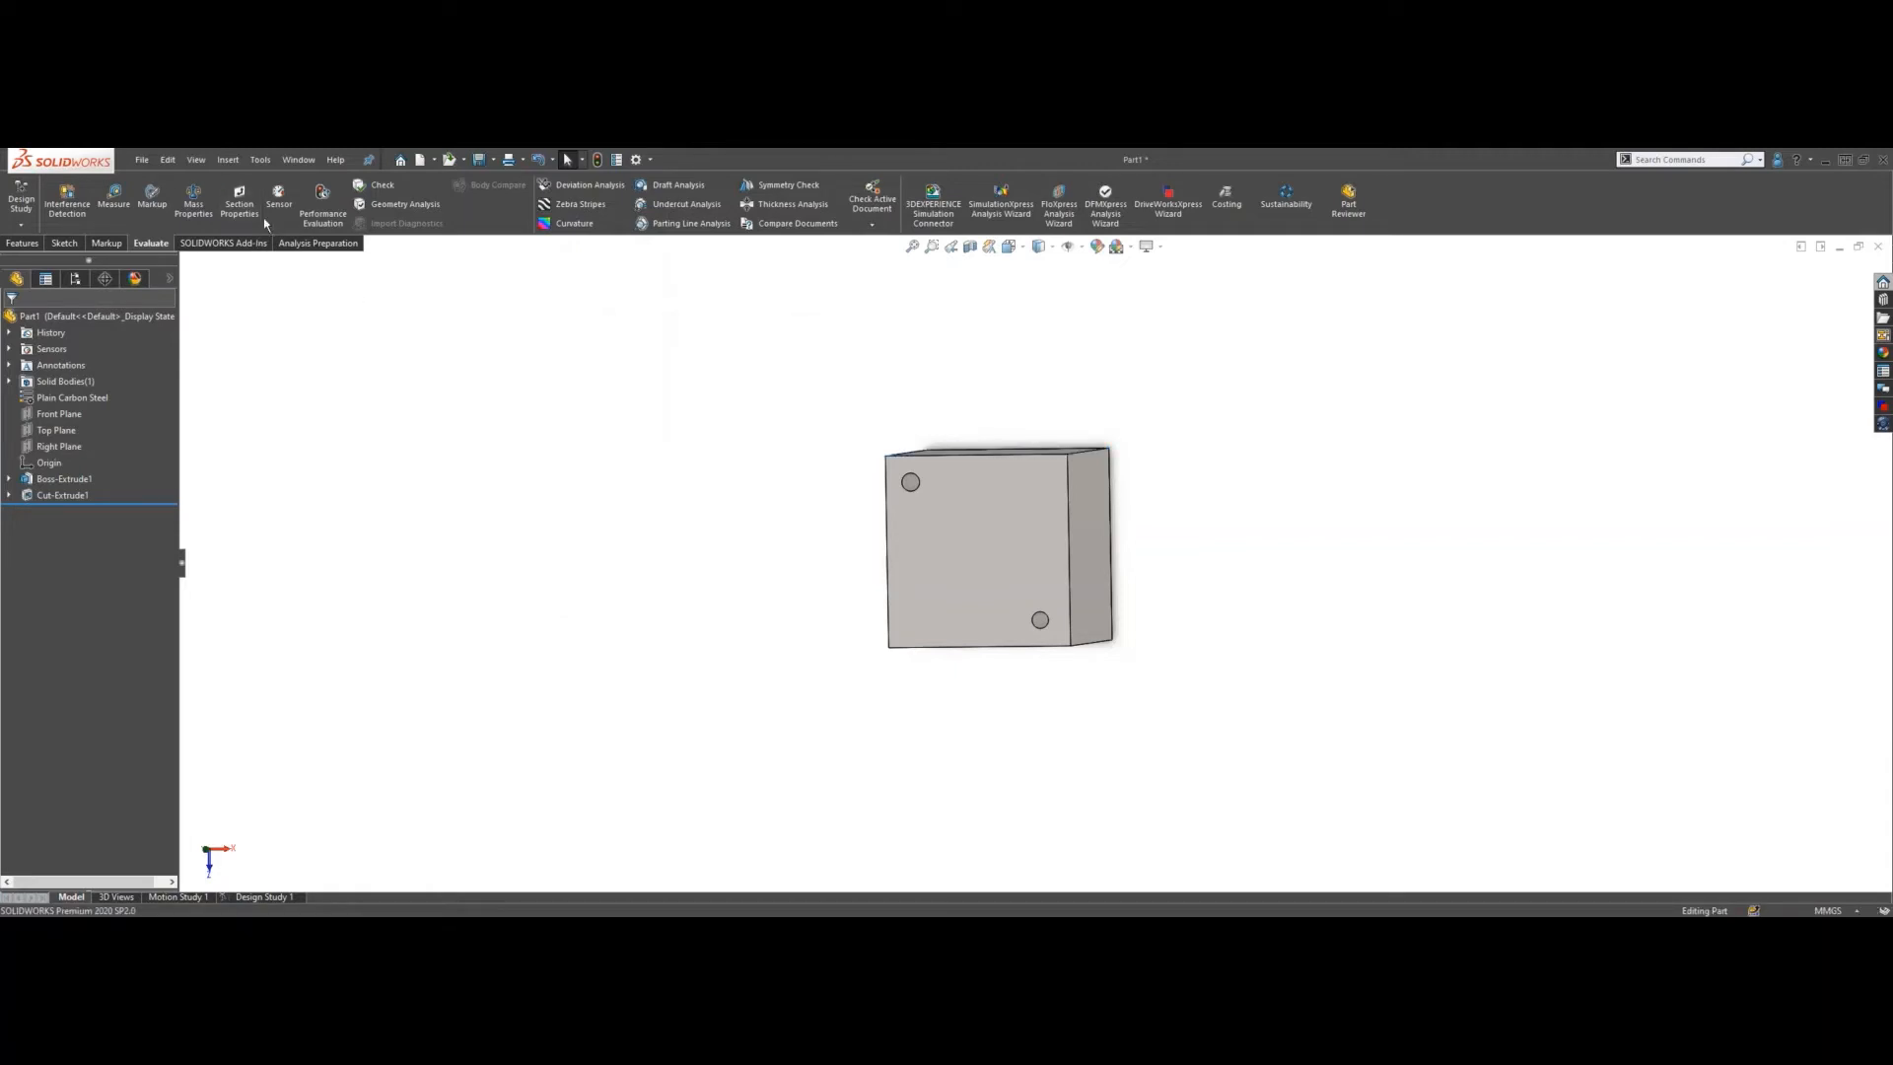
- Switch to the open Evaluating part and bring the whole skateboard deck into view
click(306, 161)
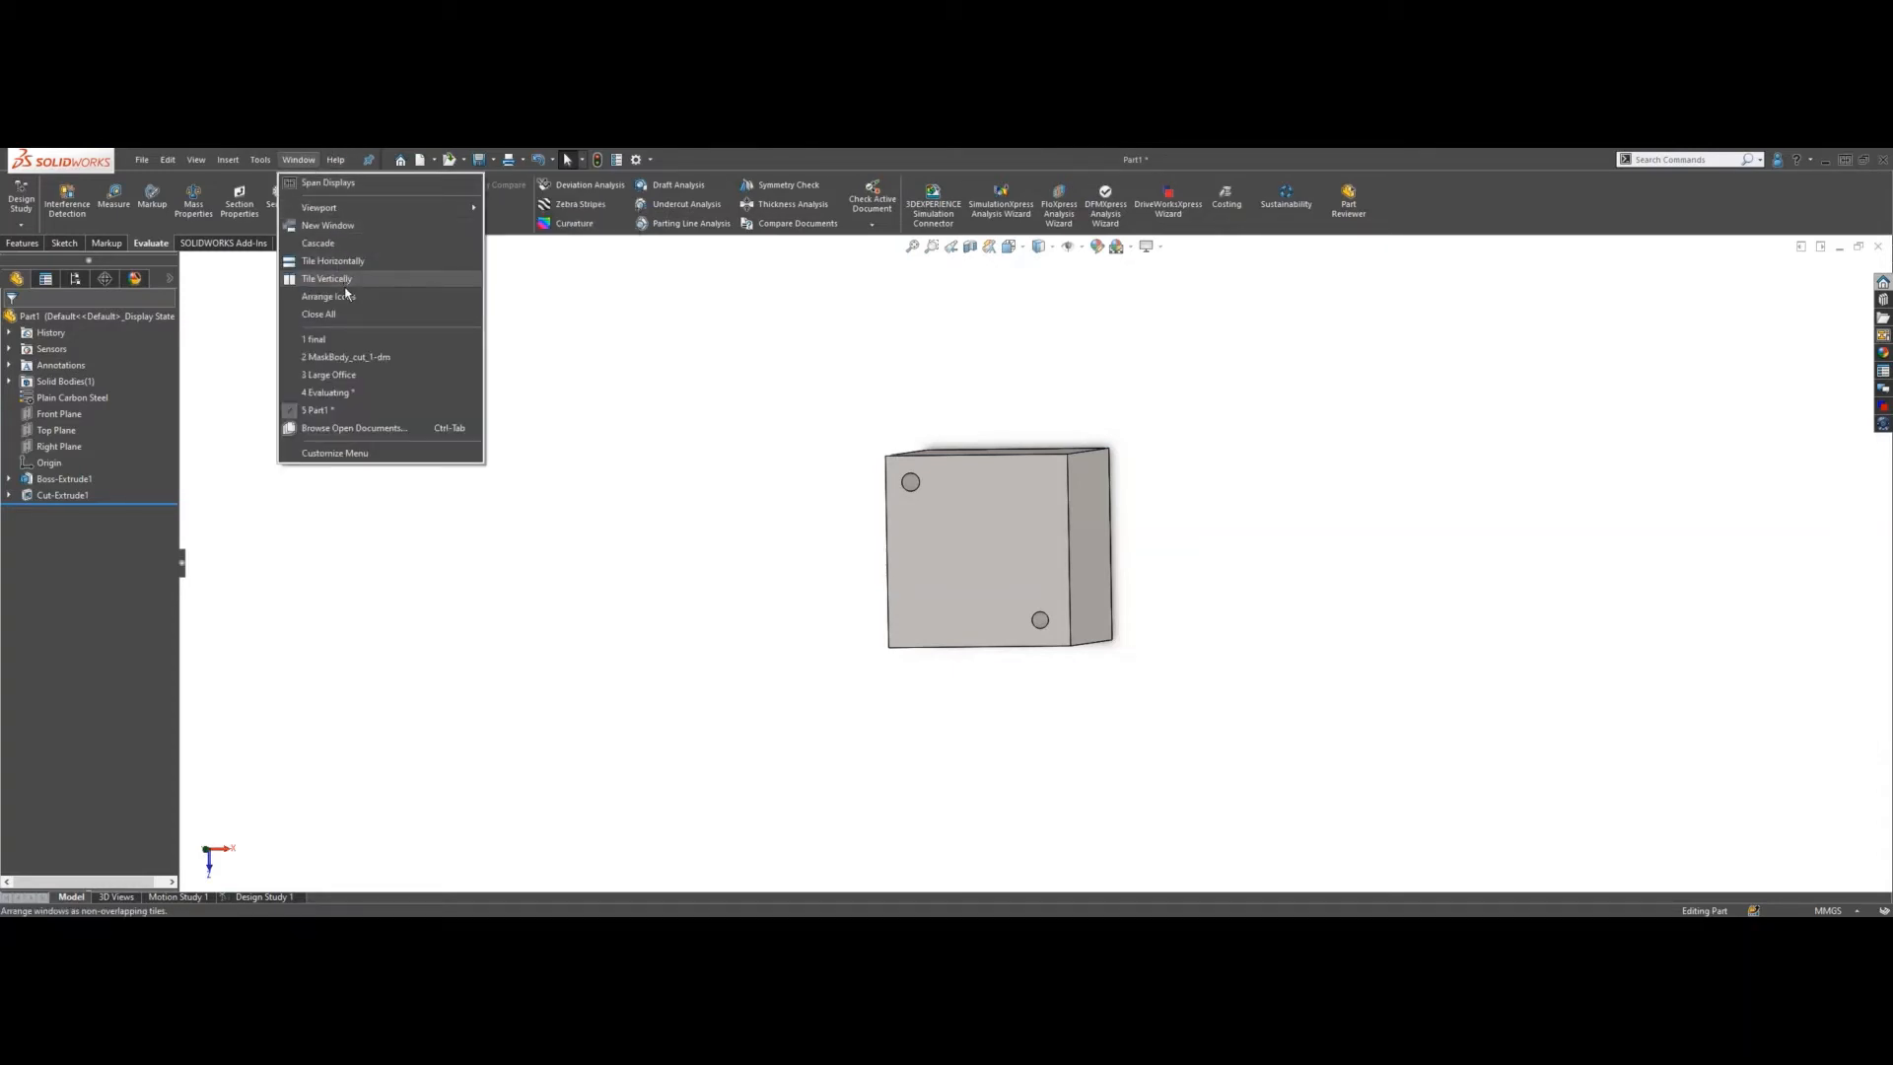
click(359, 393)
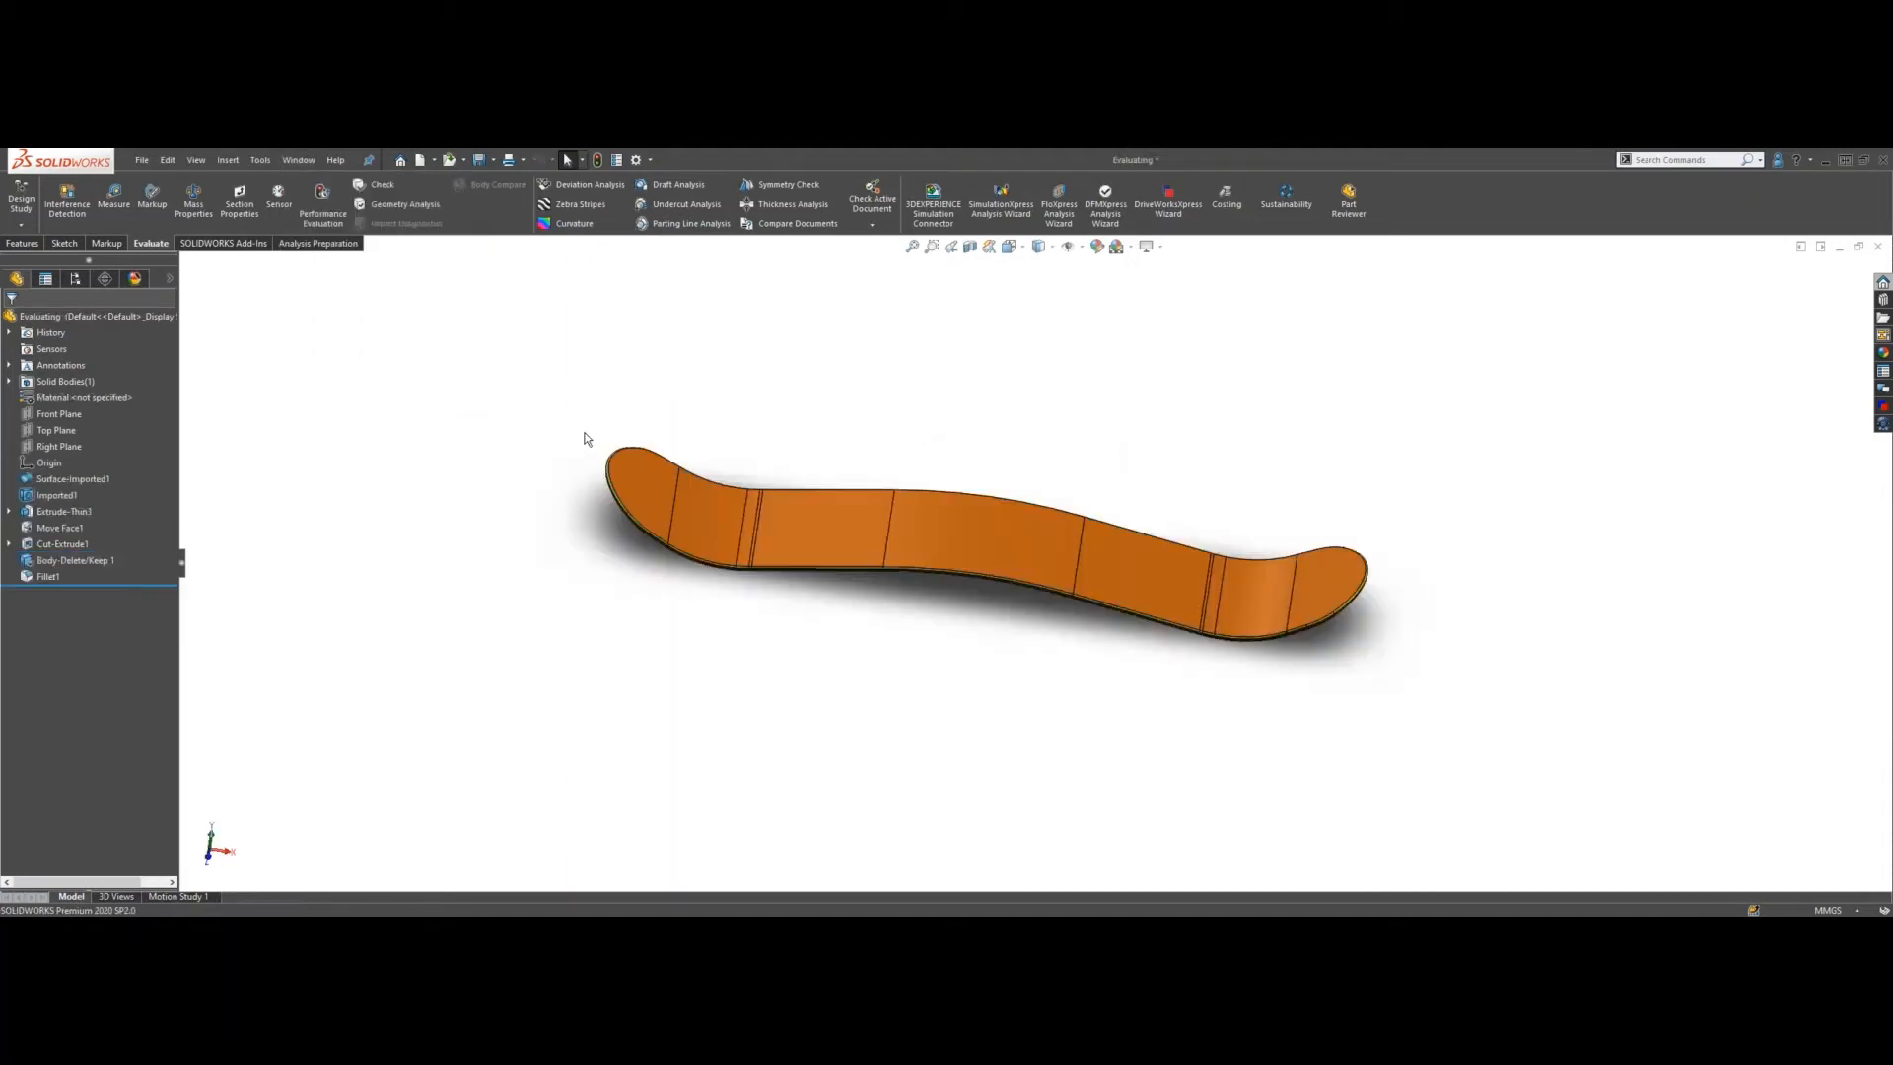
middle_drag(1009, 668, 971, 599)
key(f)
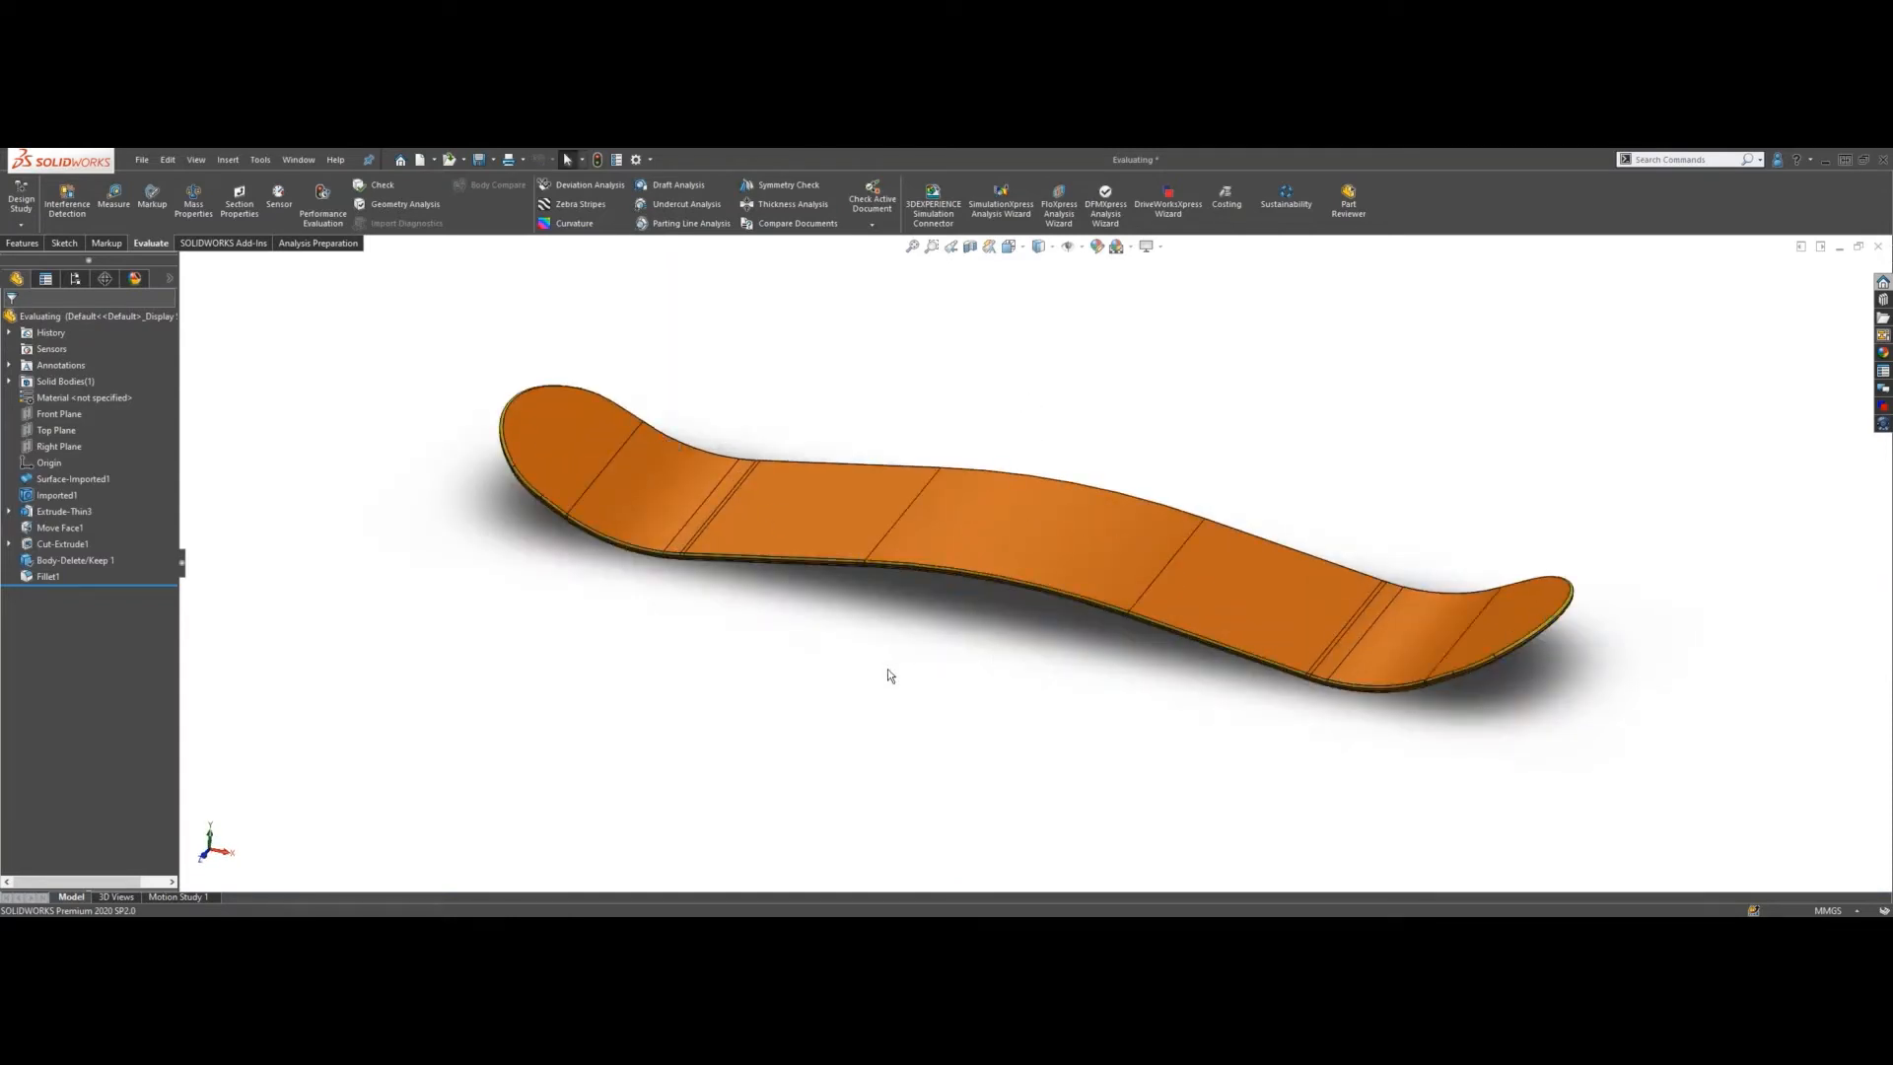
middle_drag(887, 669, 888, 647)
scroll(888, 648, up, 1)
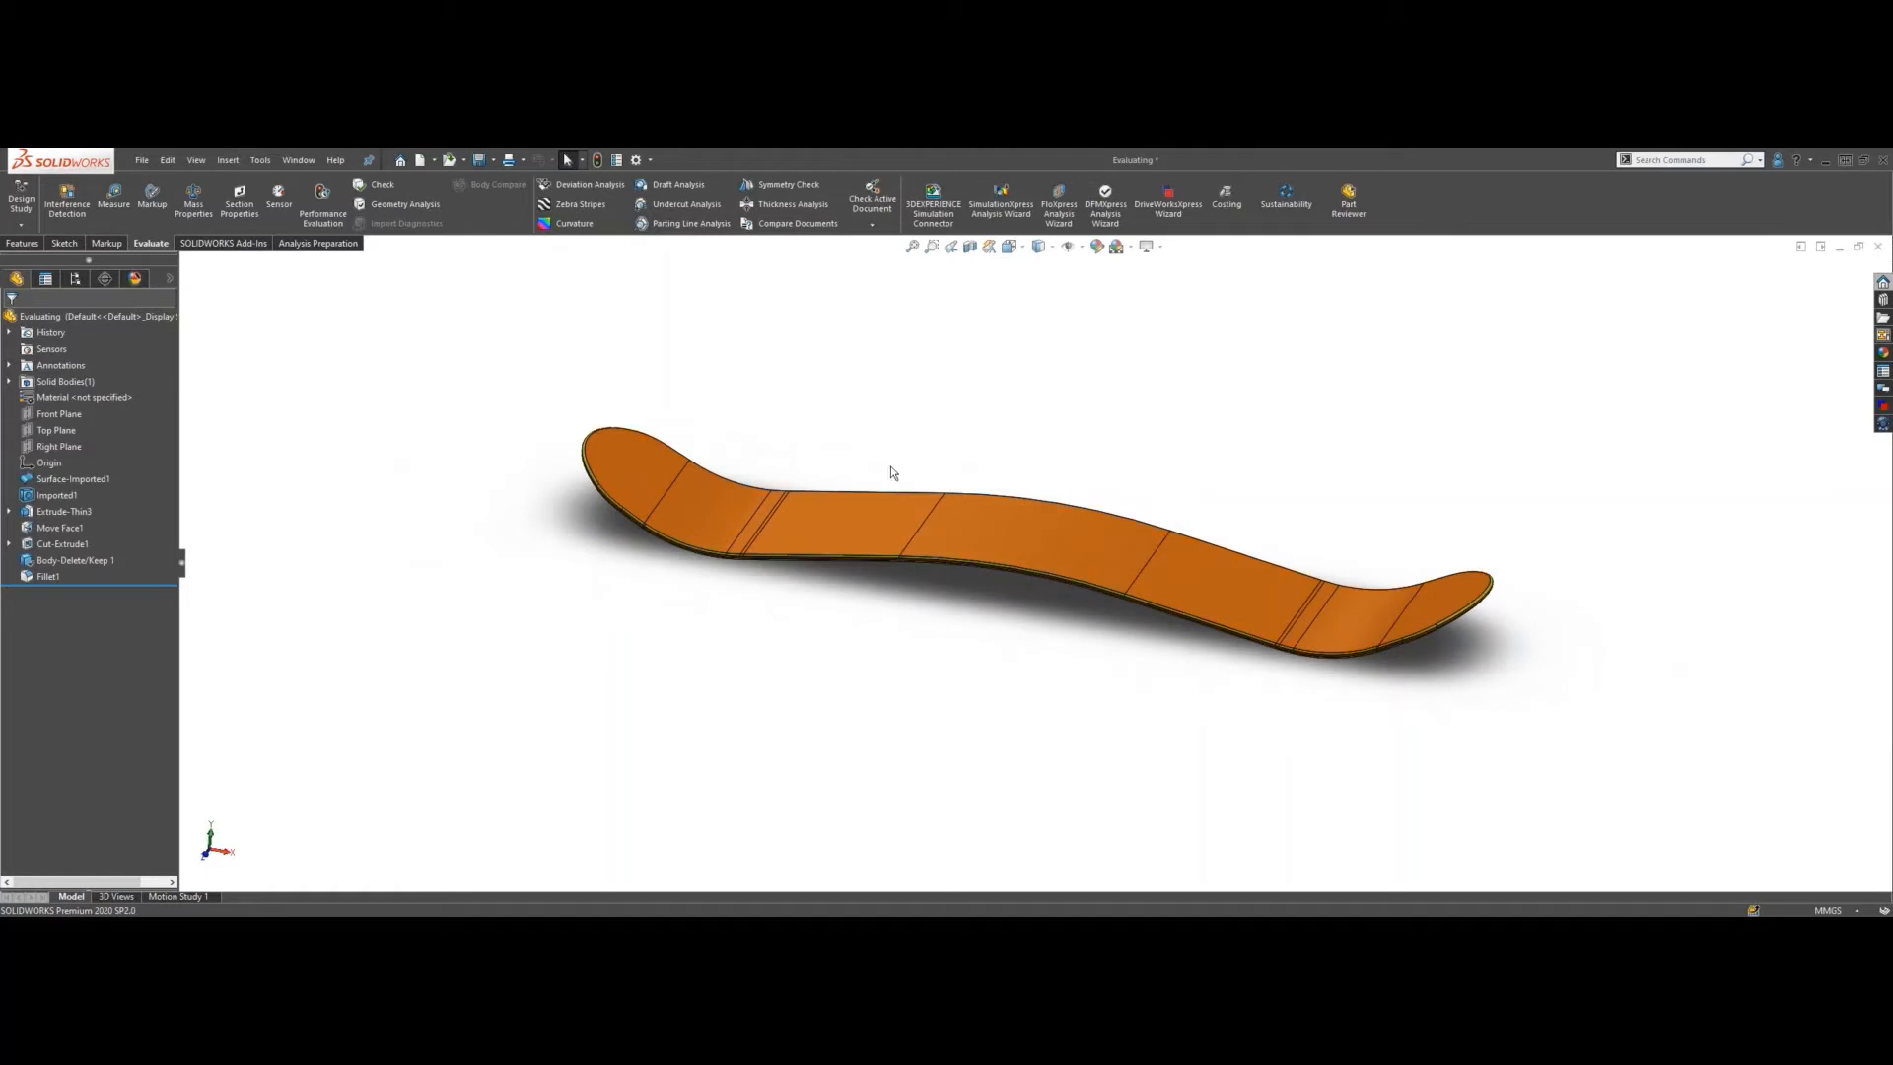
- Run Performance Evaluation on the skateboard deck, examine the rebuild time of each feature, and close the report
click(325, 204)
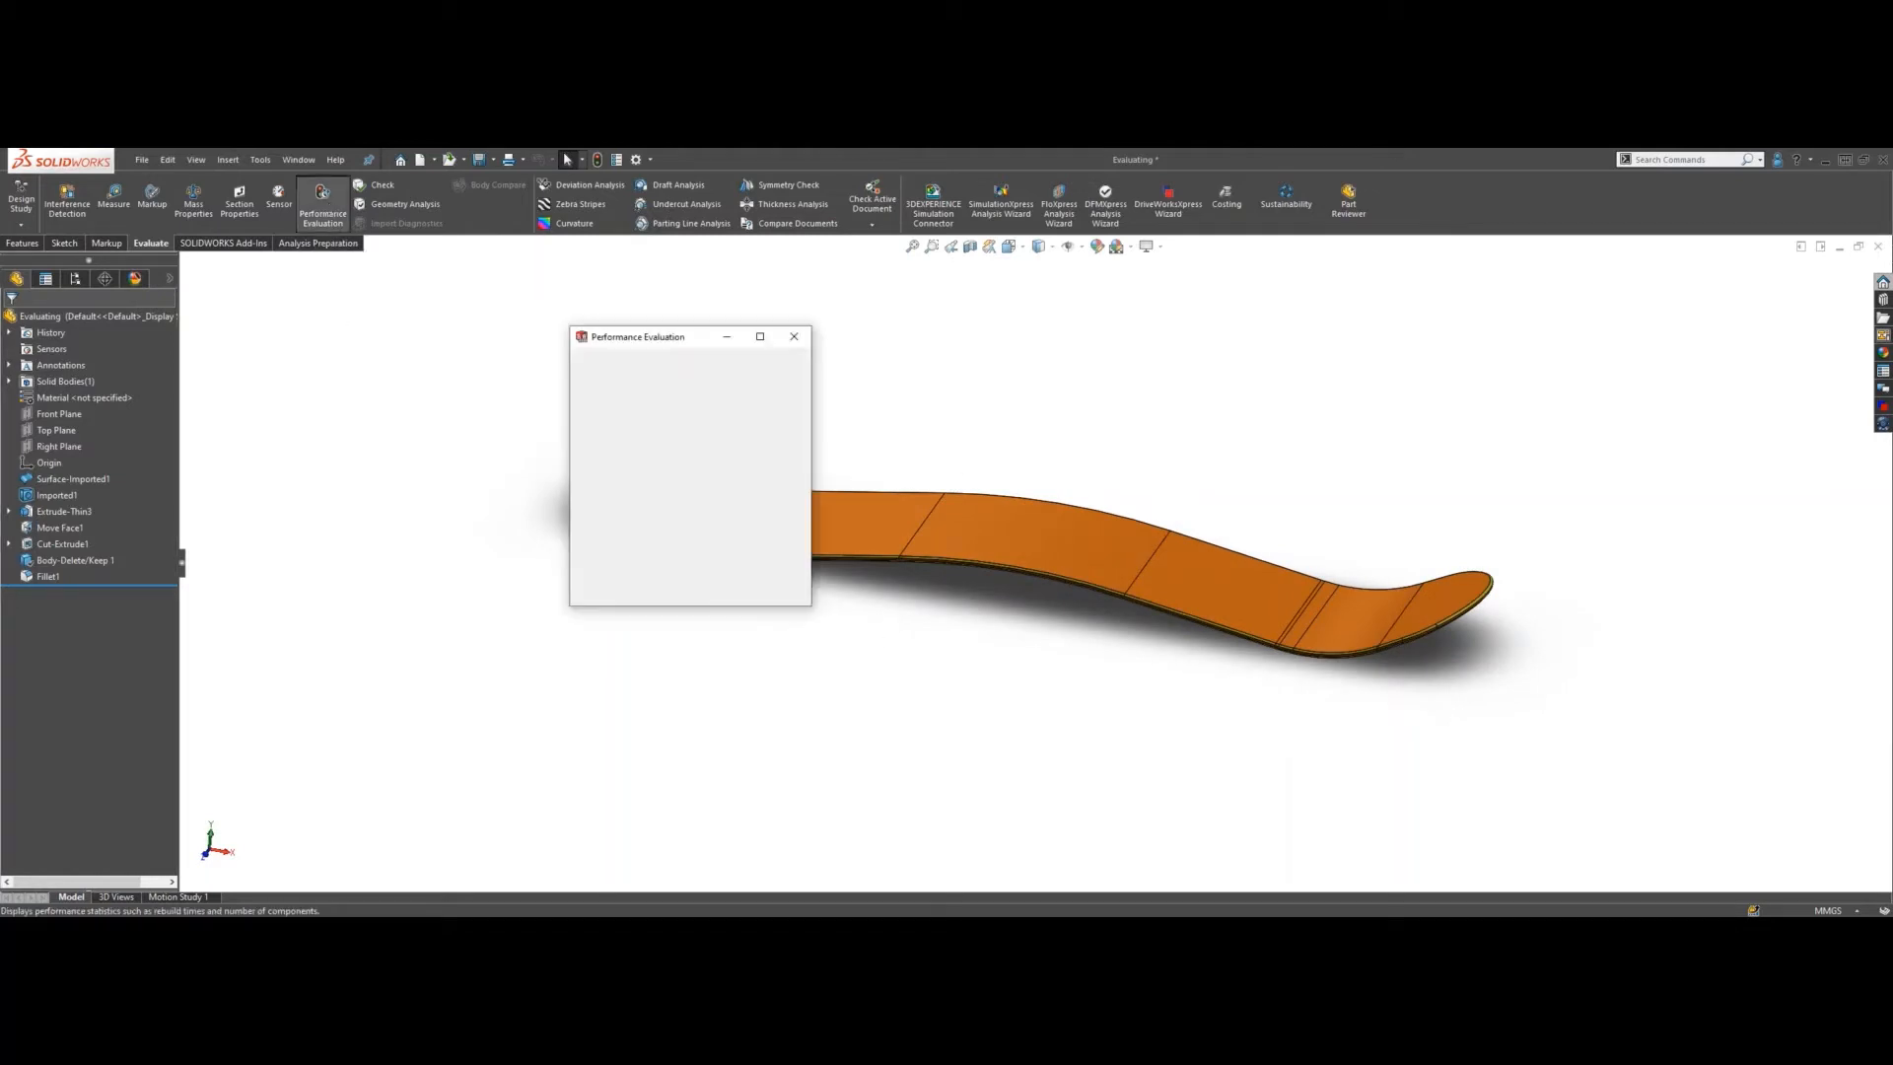
drag(673, 339, 434, 294)
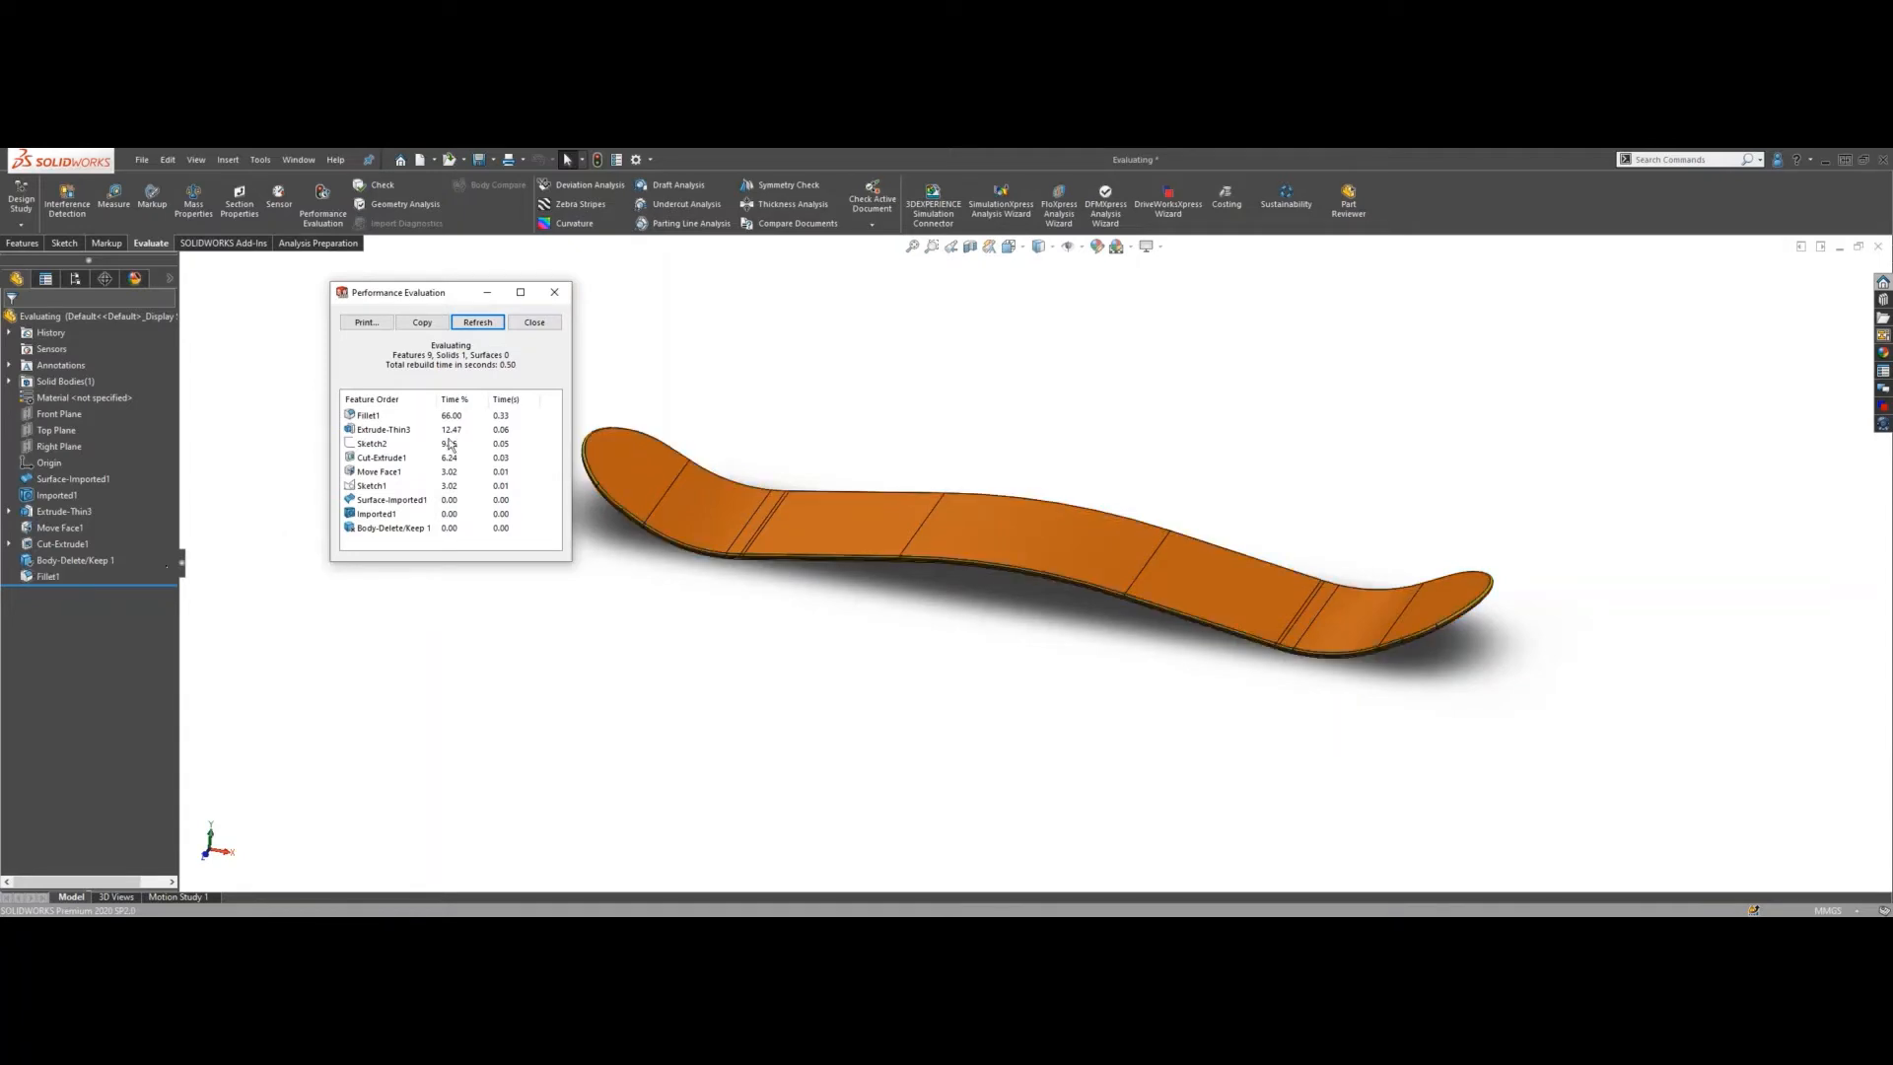
click(554, 292)
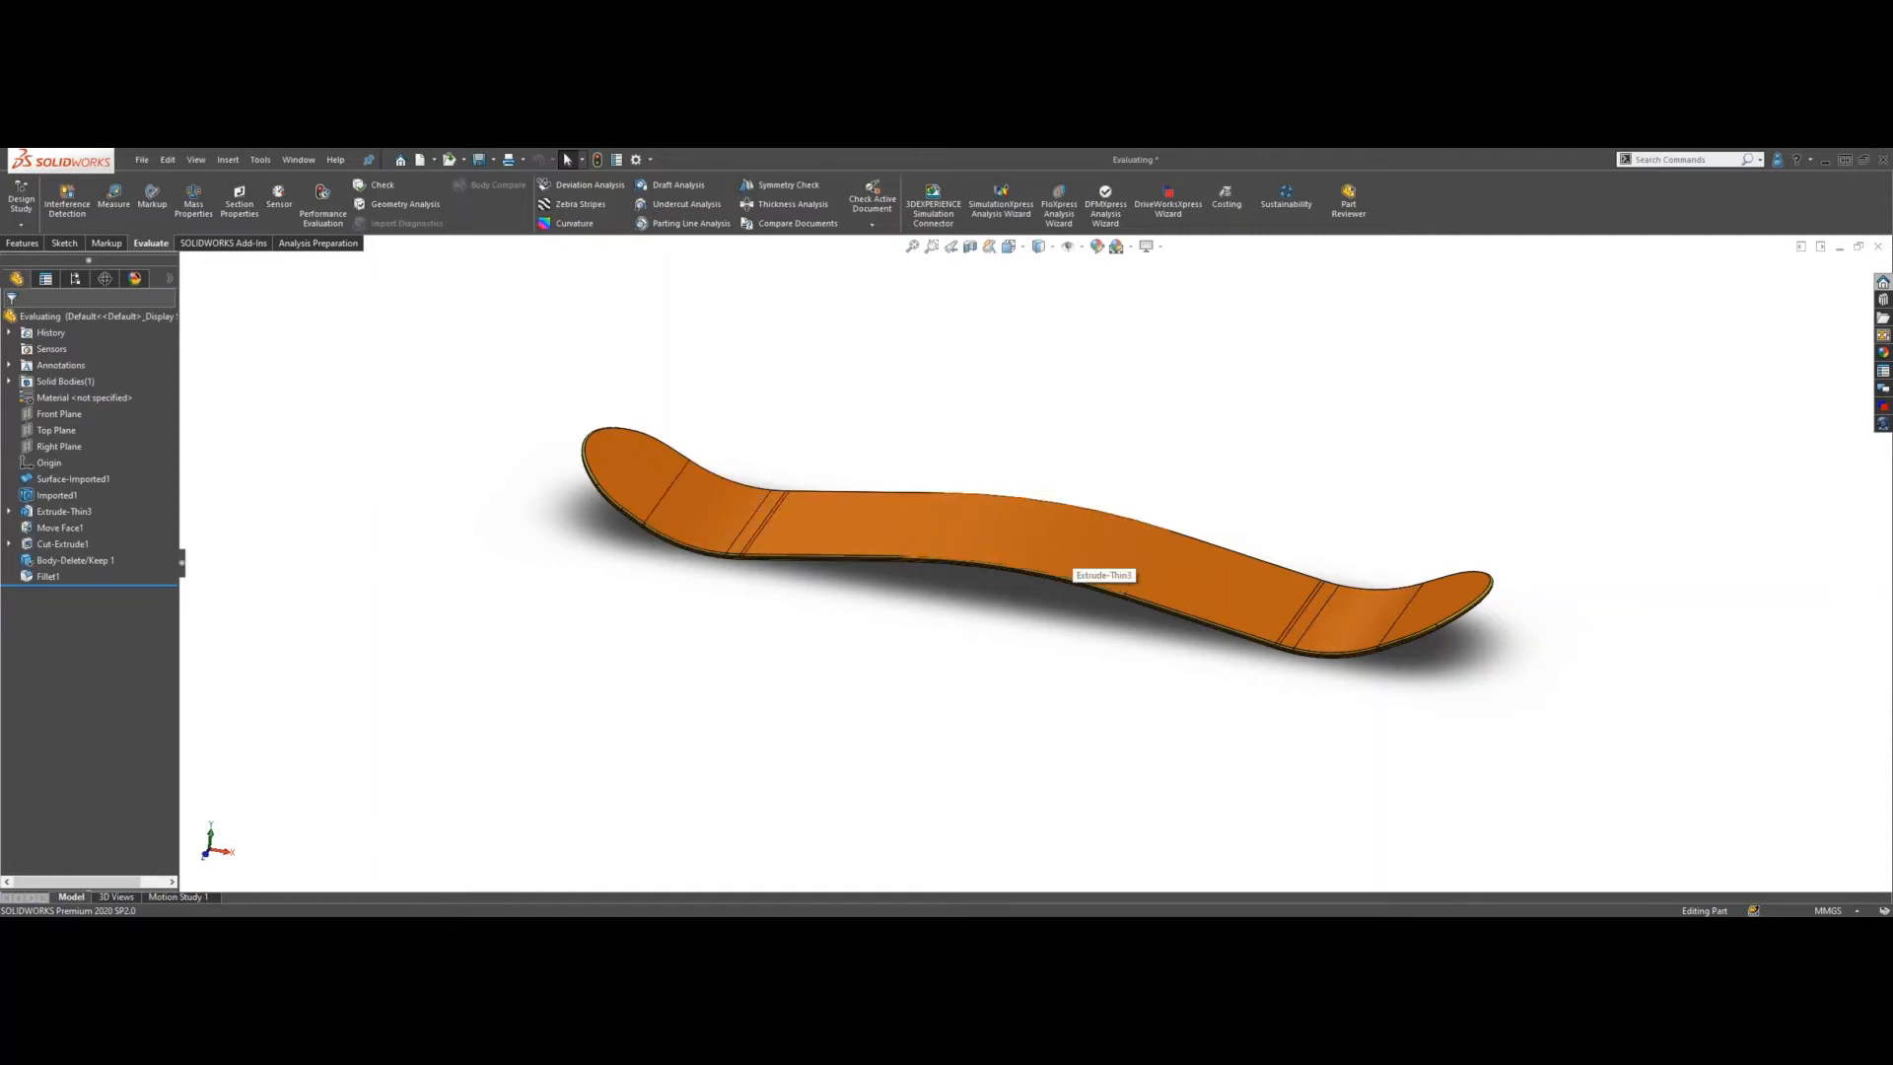
- Inspect the skateboard deck's curved faces and filleted edges from several angles
scroll(919, 576, up, 1)
mouse_move(919, 576)
middle_down()
mouse_move(963, 477)
mouse_move(937, 557)
middle_up()
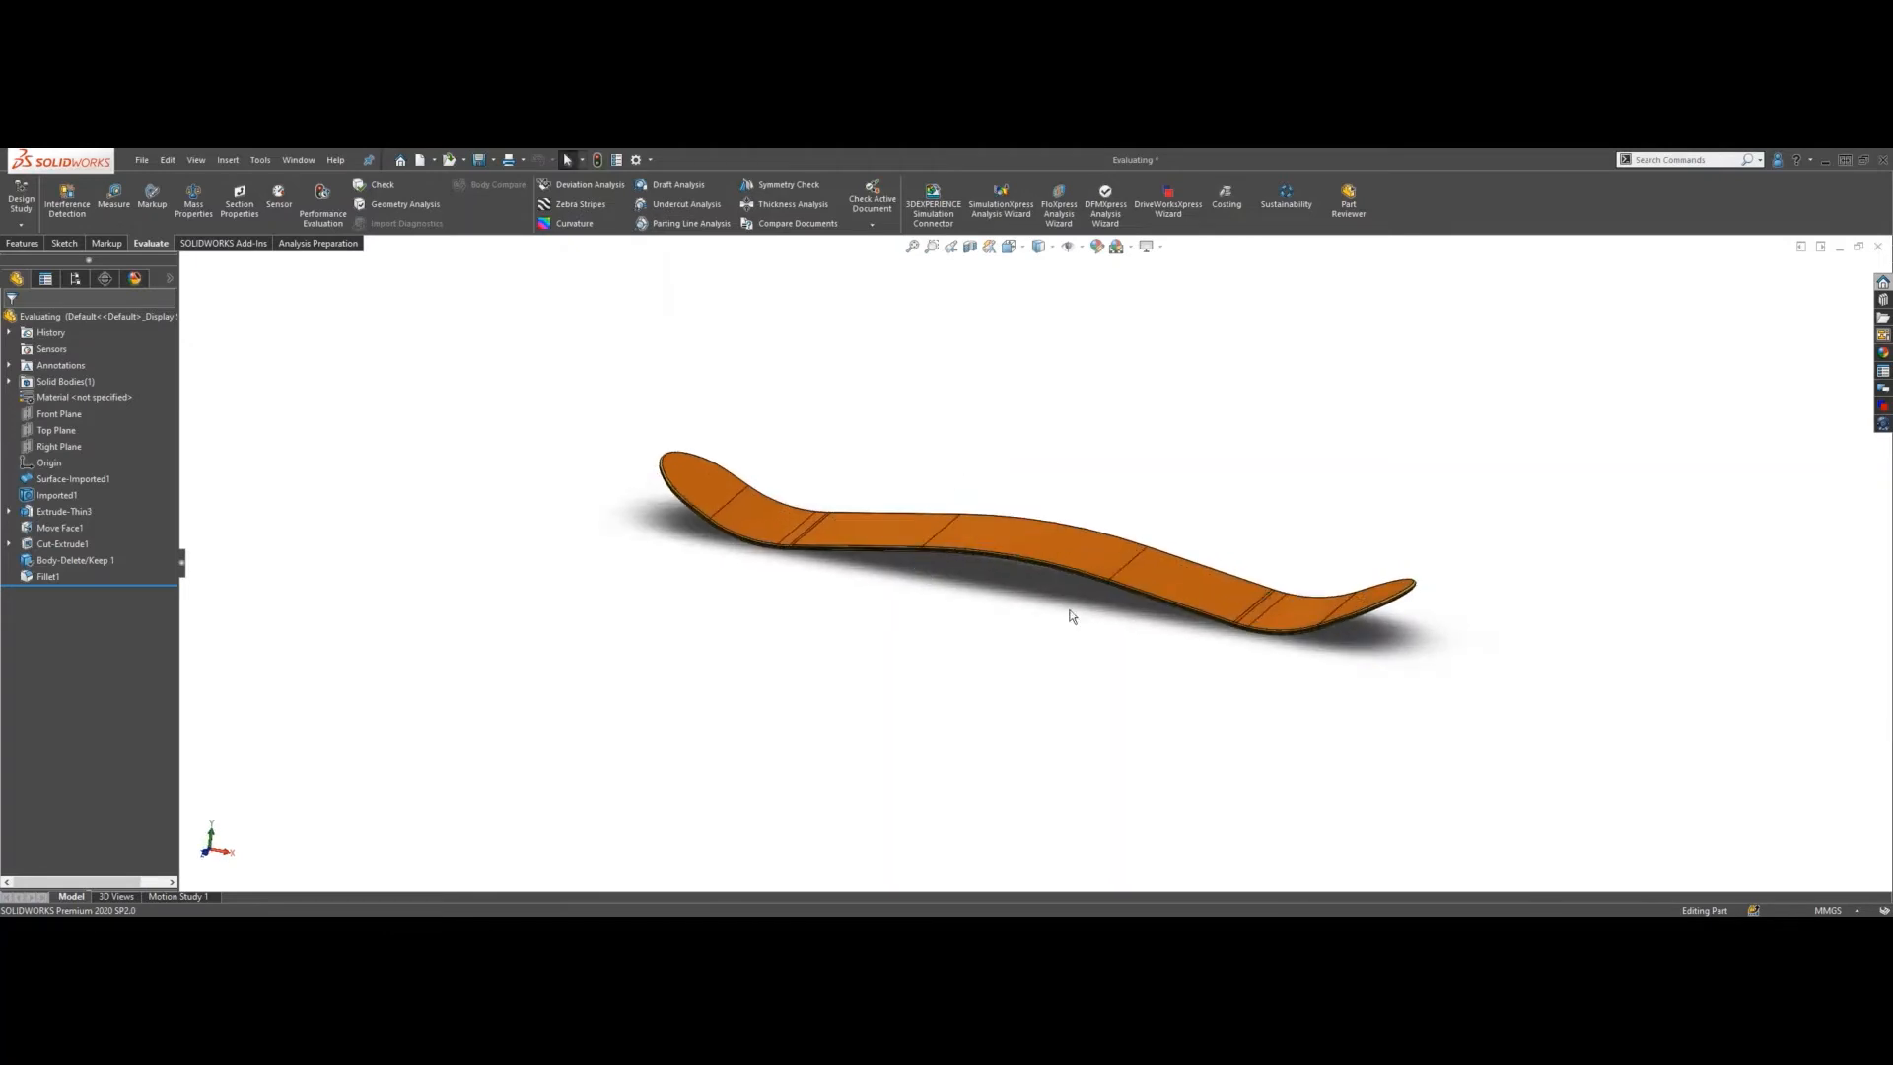
scroll(1074, 620, down, 2)
middle_drag(1082, 620, 1092, 656)
scroll(638, 423, up, 1)
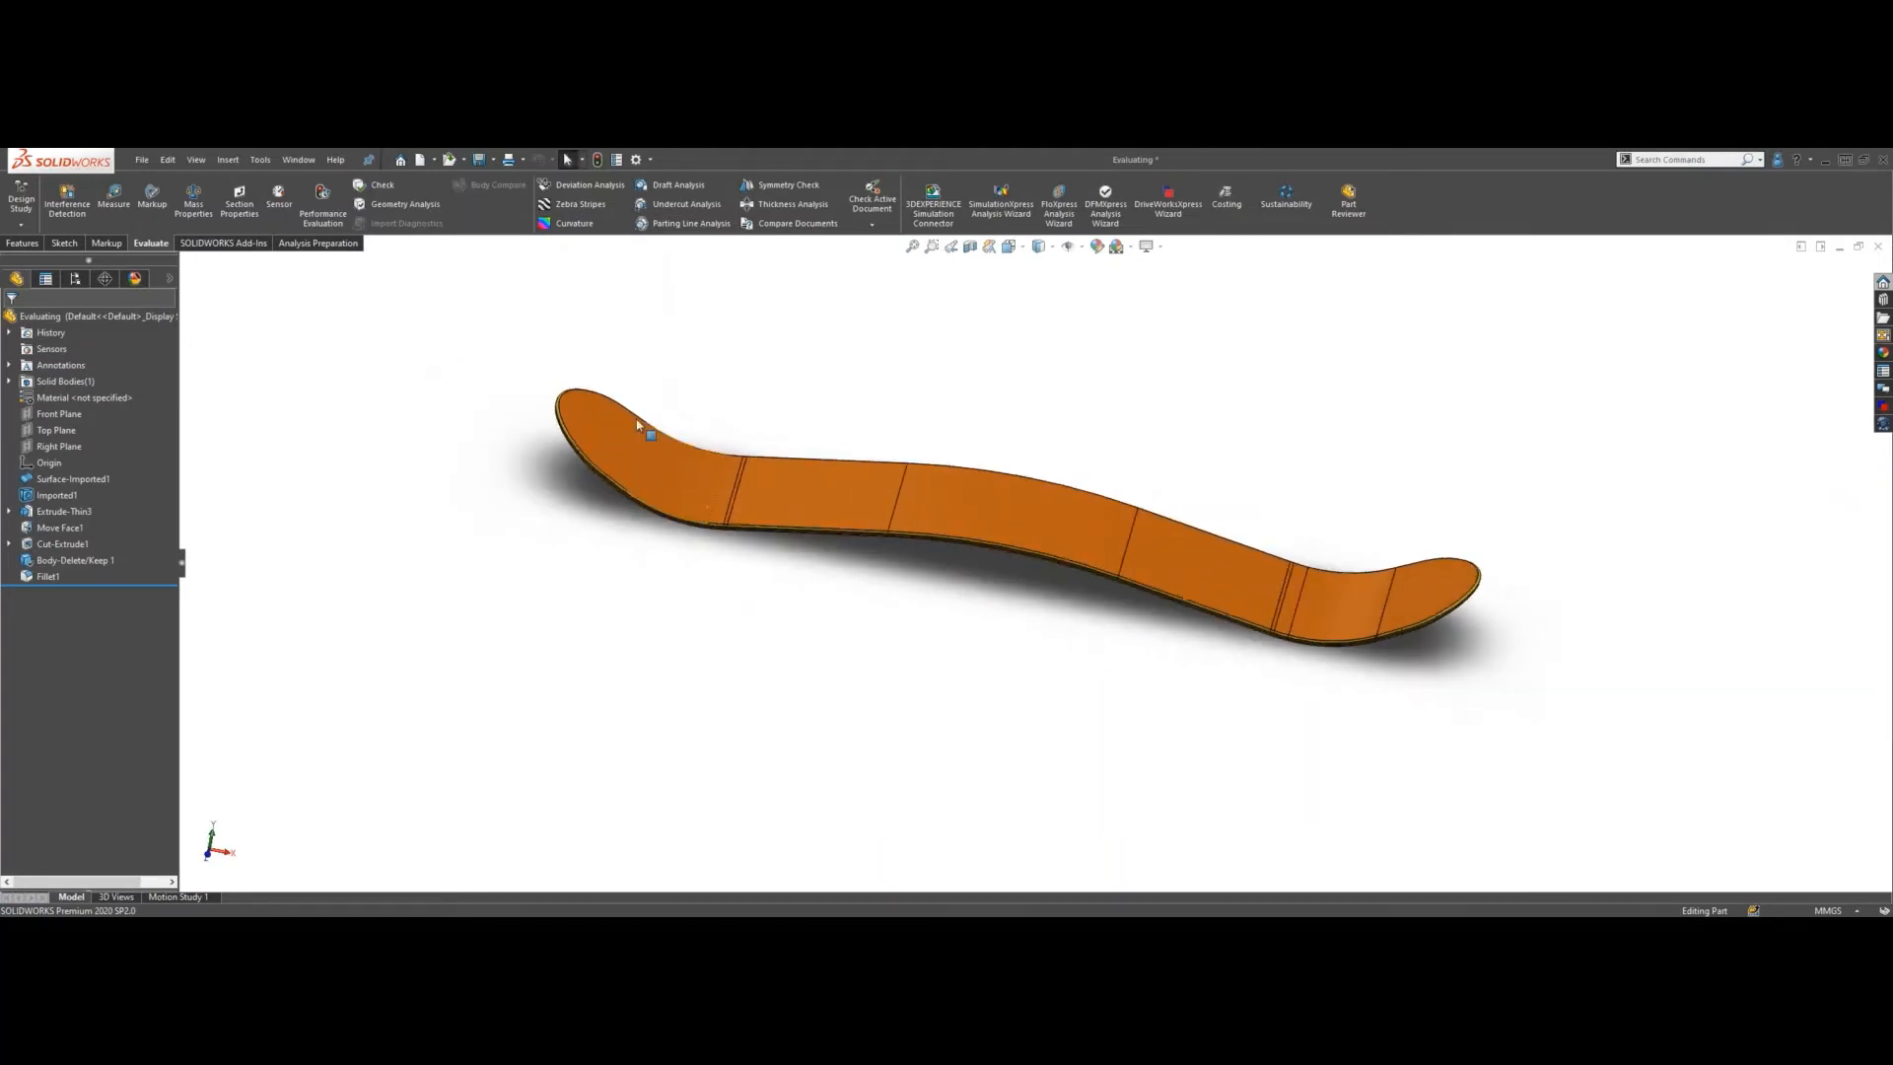
scroll(872, 534, down, 2)
scroll(1056, 642, down, 1)
scroll(1043, 625, up, 1)
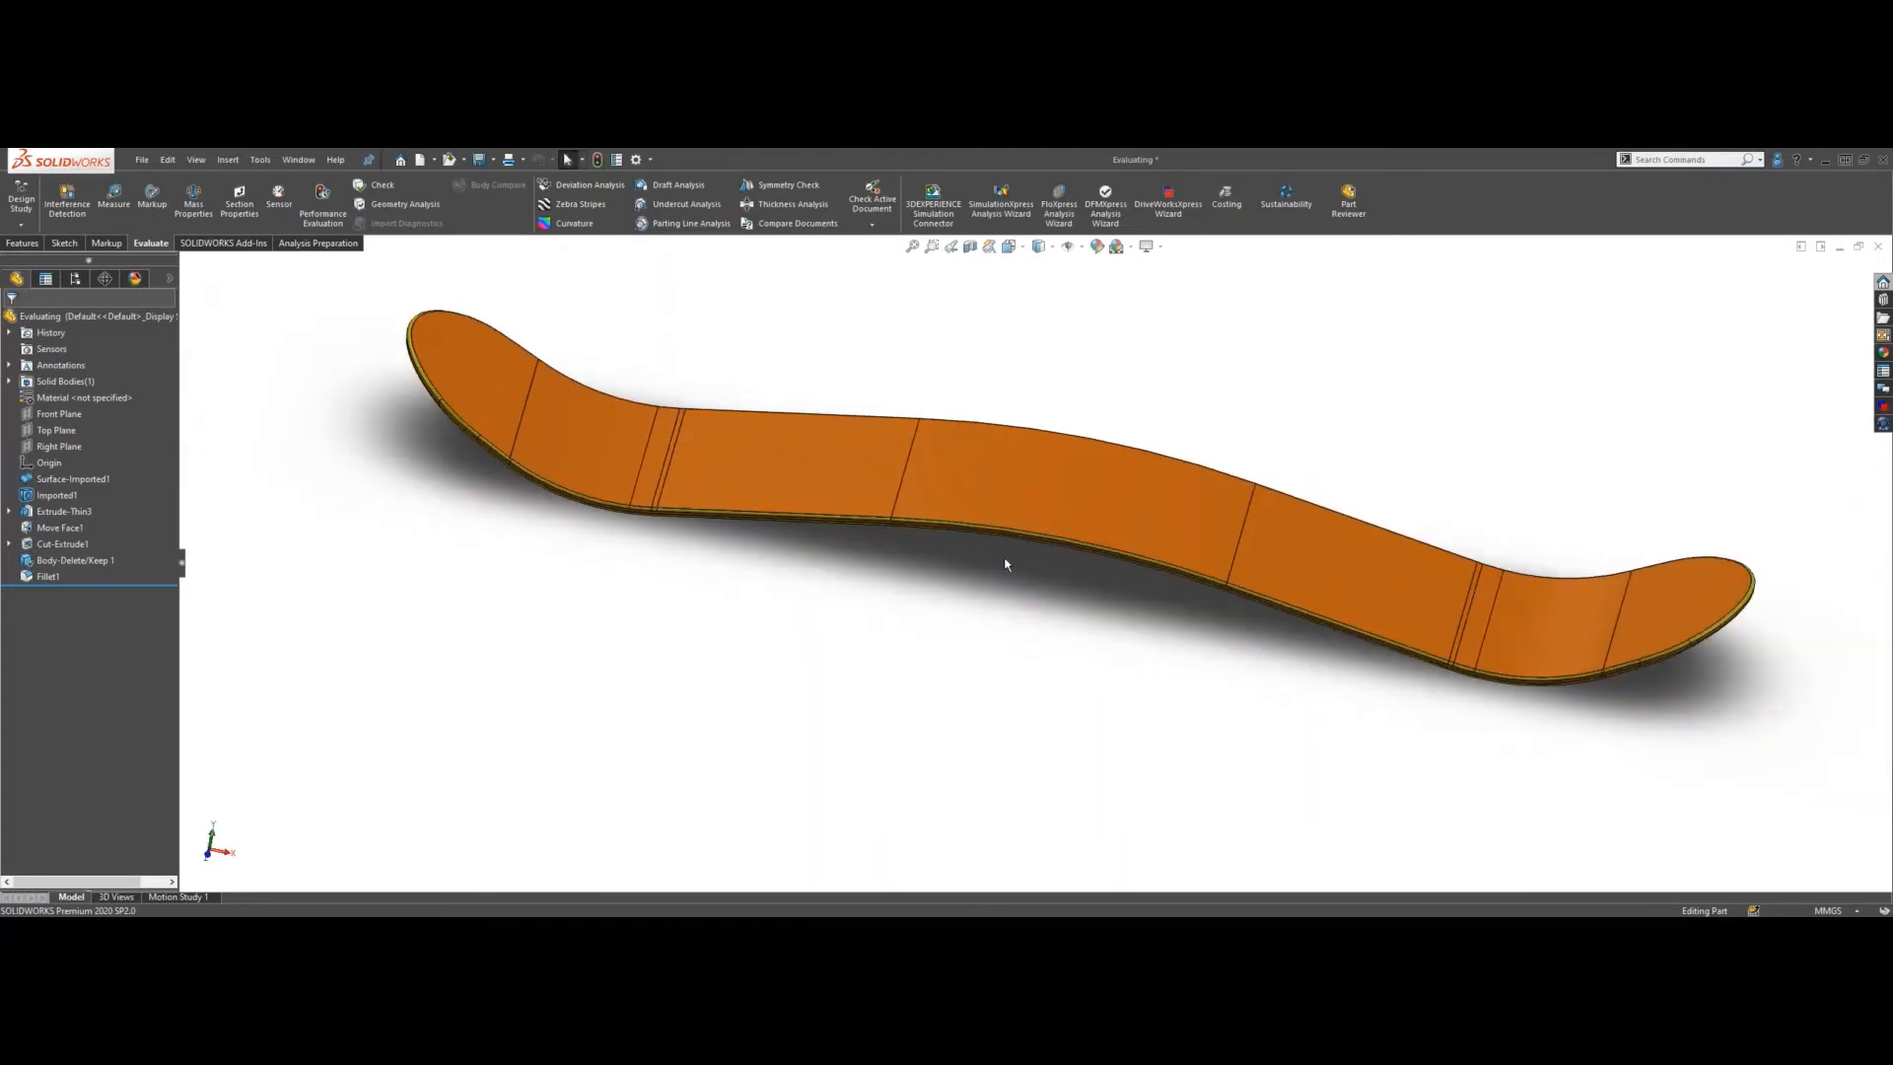
middle_drag(961, 616, 949, 540)
scroll(926, 456, up, 1)
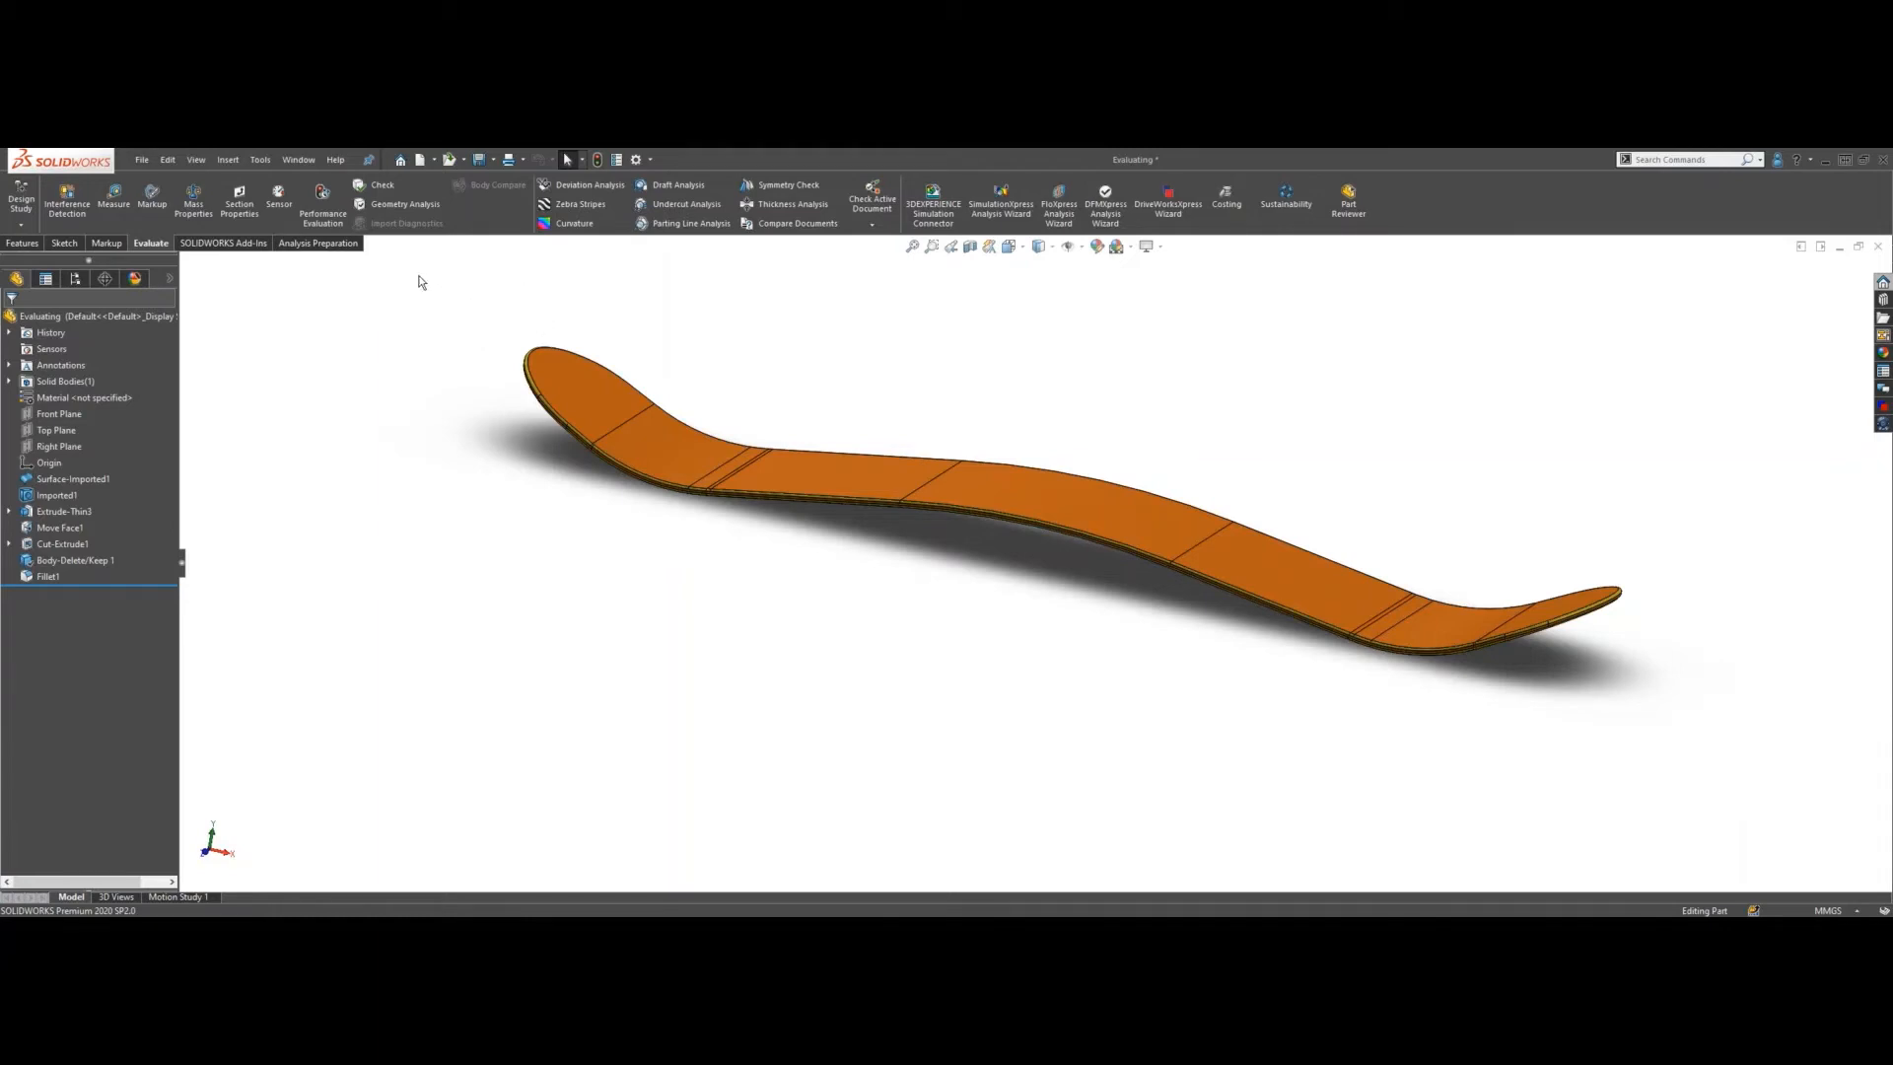
- Run an entity check on all solids without surfaces, including minimum radius of curvature, maximum edge gap and maximum vertex gap
click(387, 185)
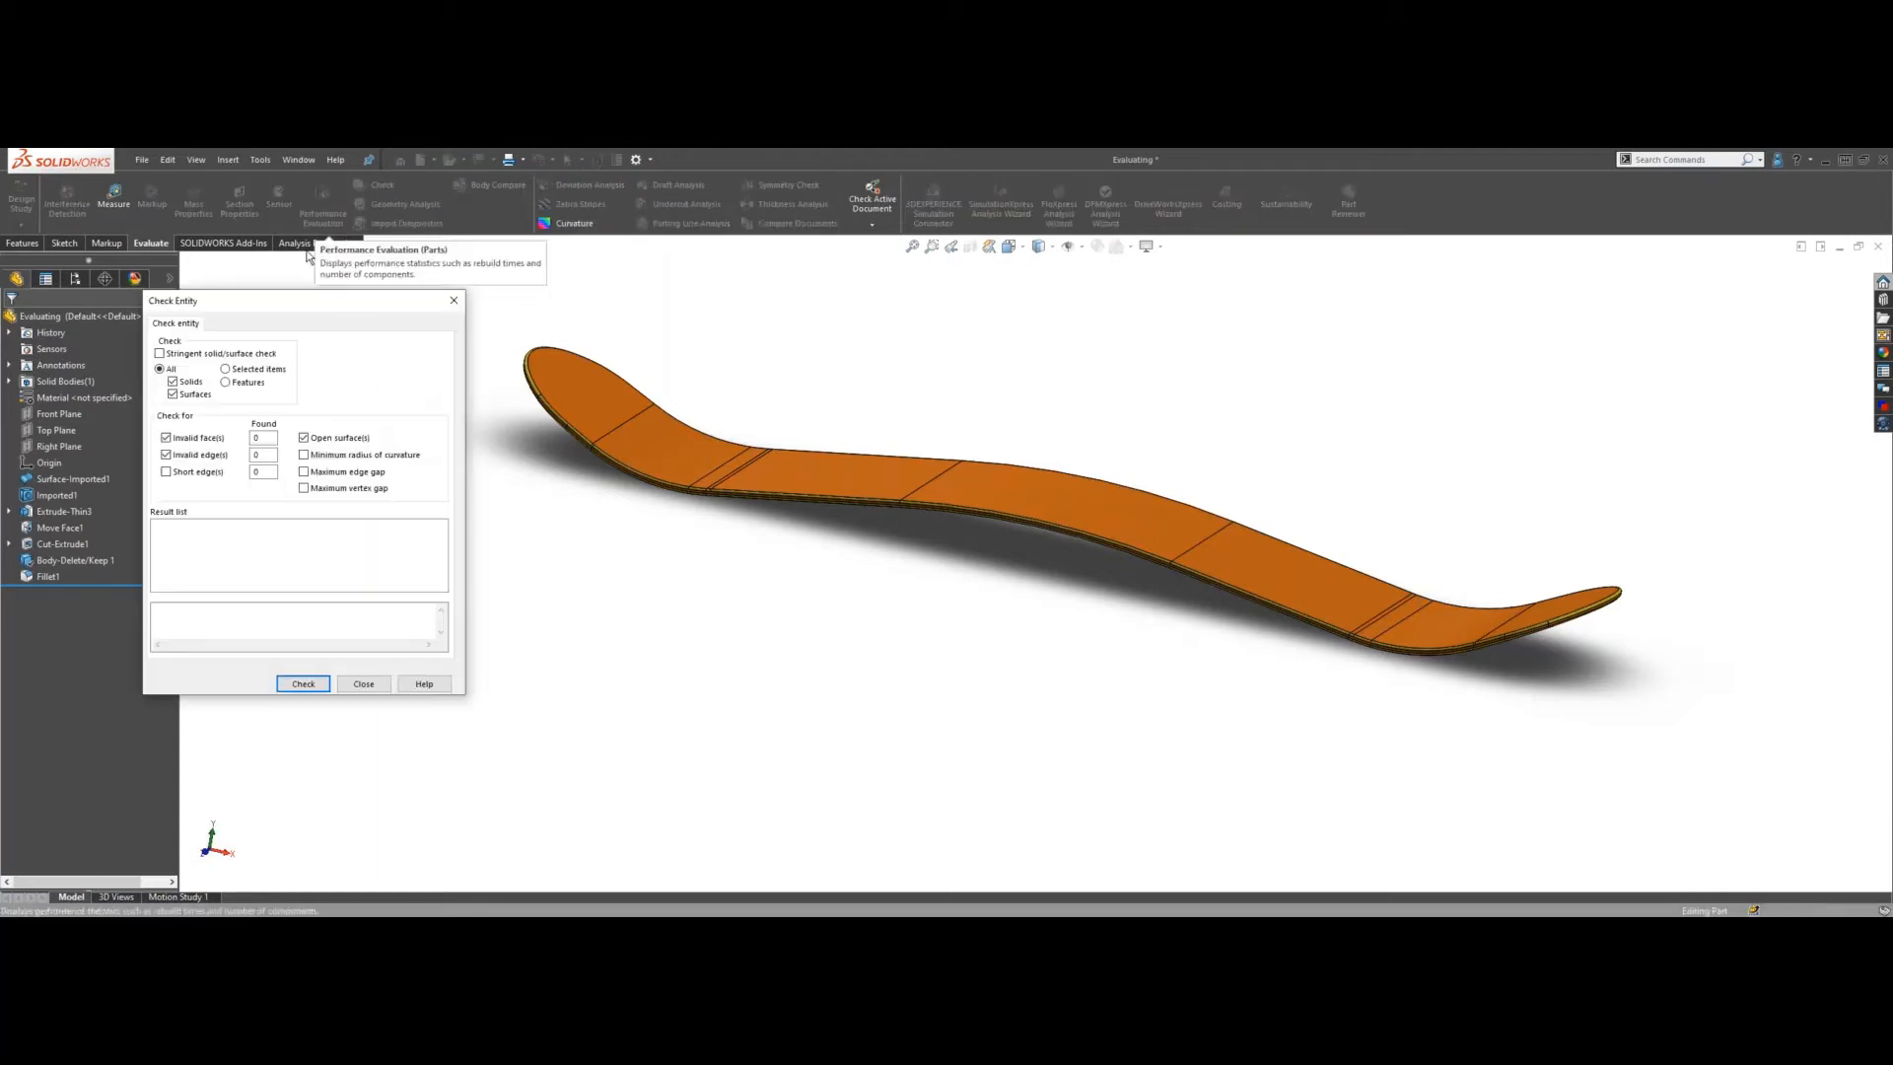
drag(274, 308, 324, 289)
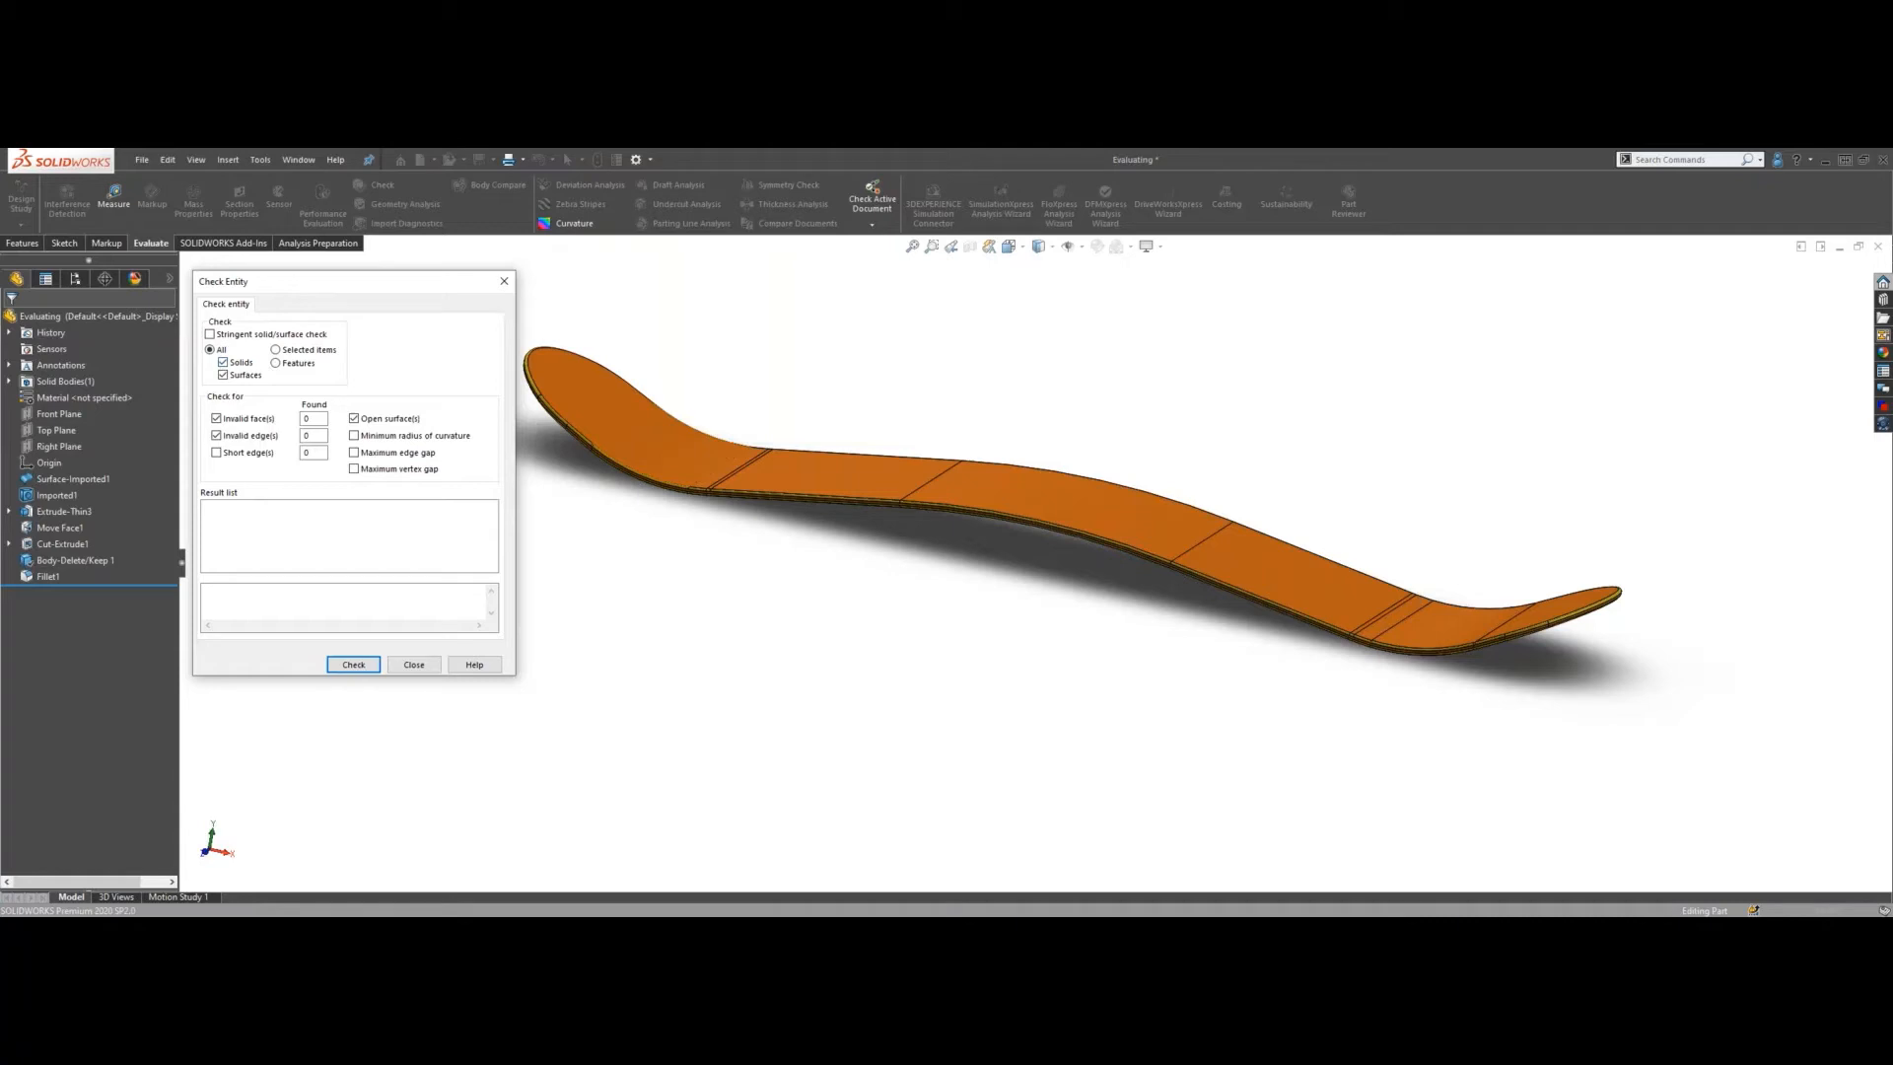
click(276, 362)
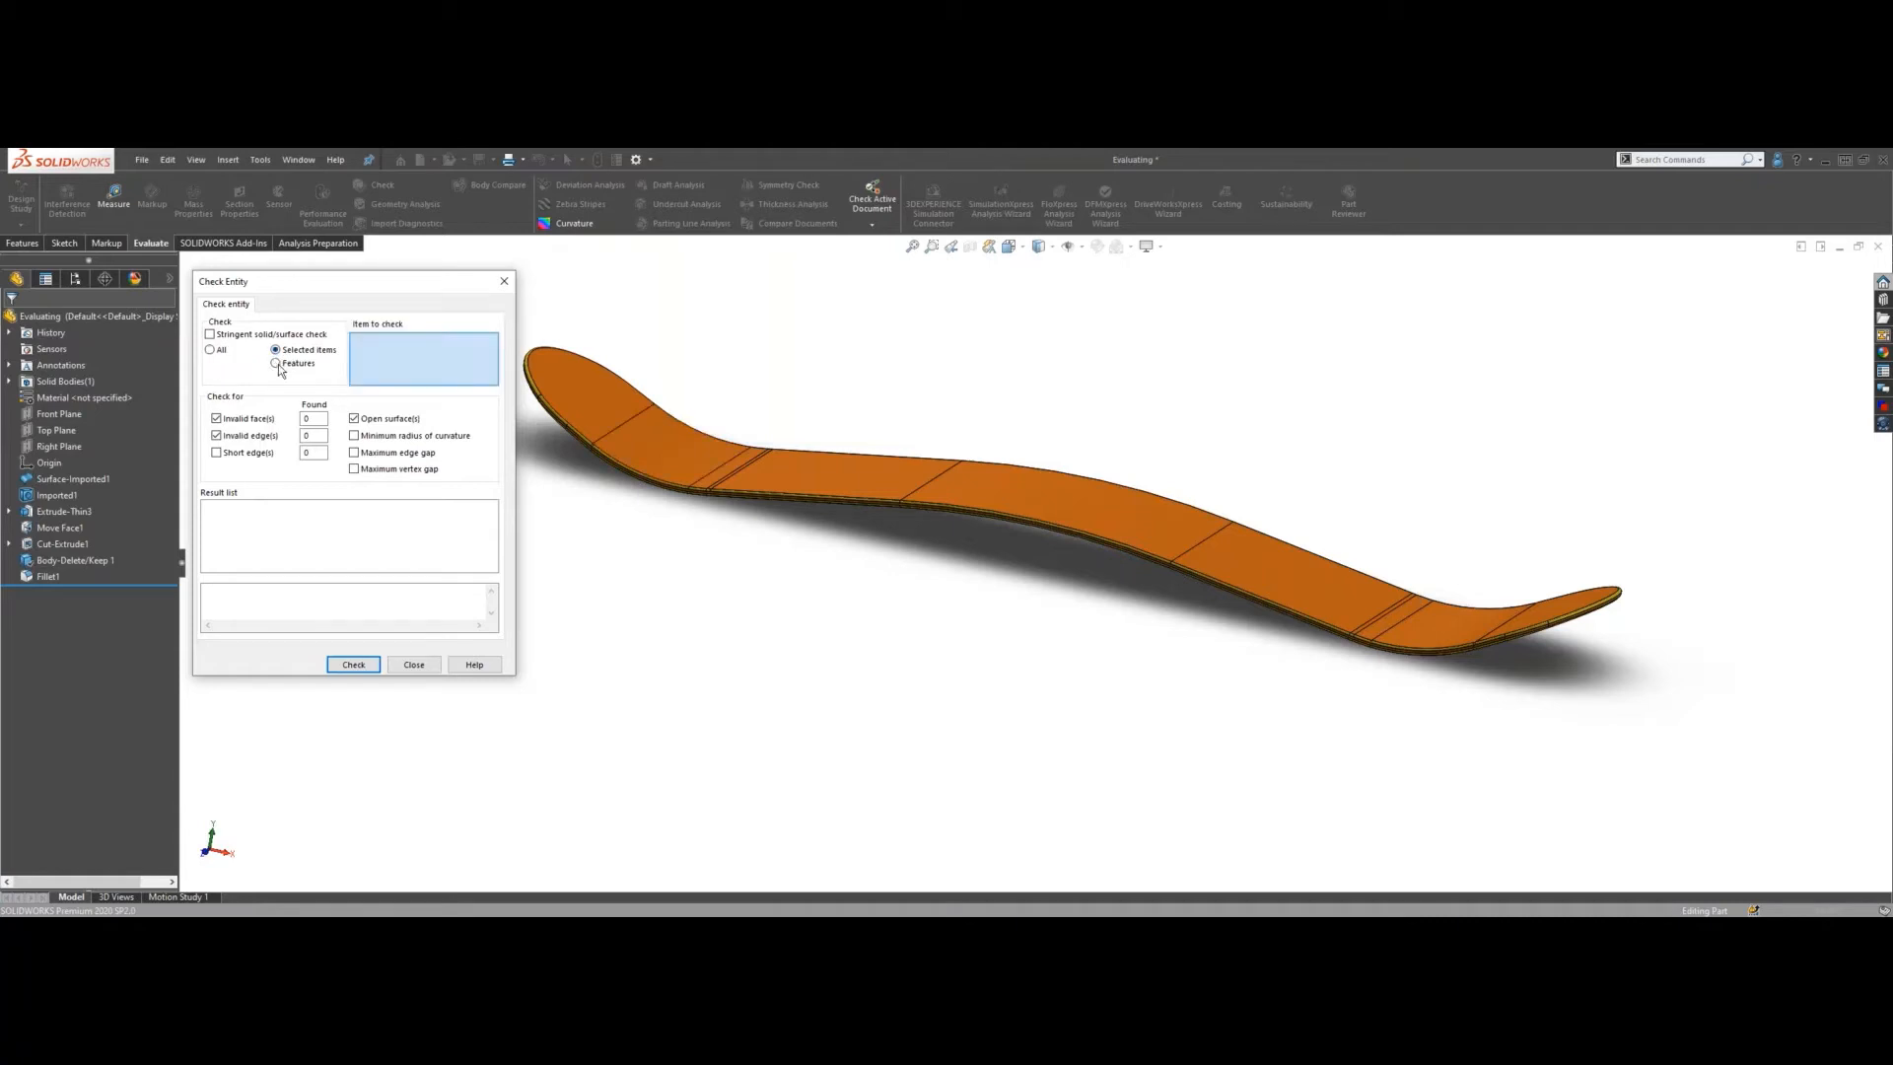
click(211, 351)
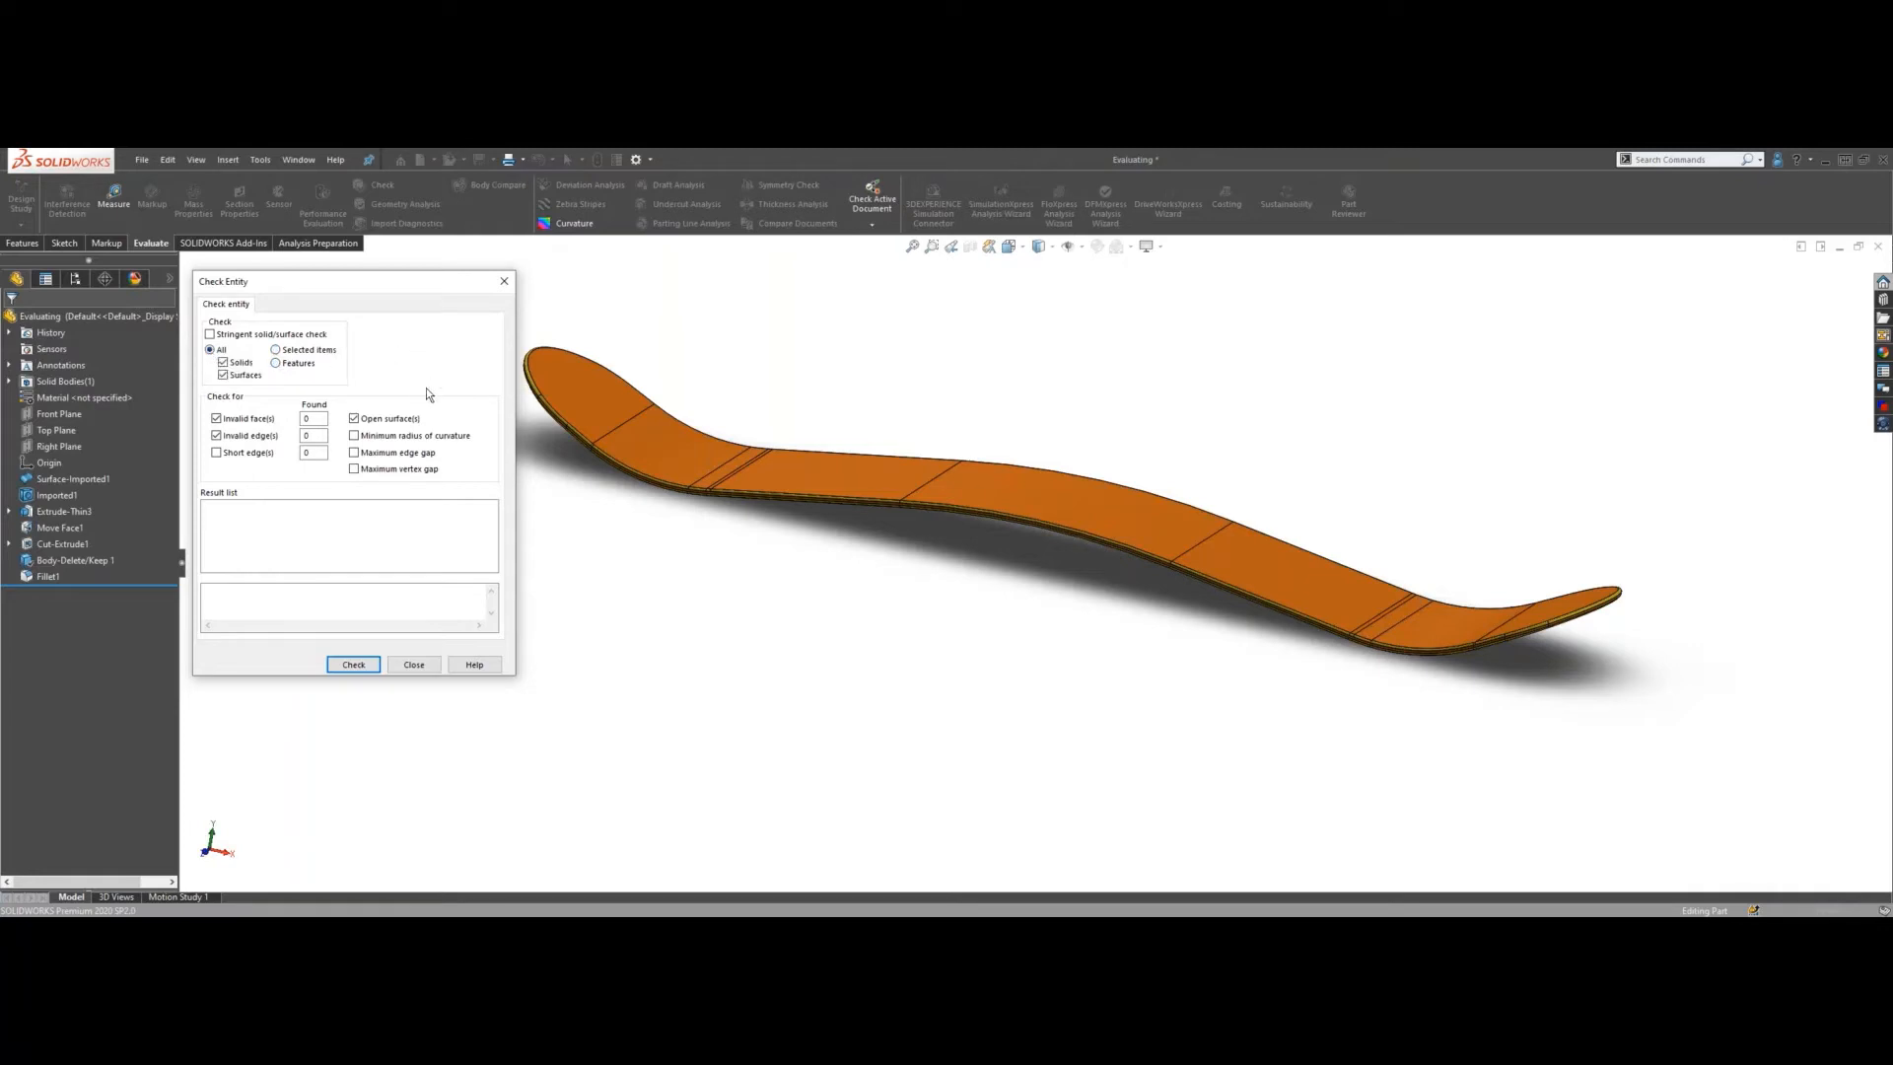
click(223, 375)
click(356, 453)
click(353, 664)
- Select the minimum-radius face in the check results and examine its location on the deck's fillet up close
click(234, 505)
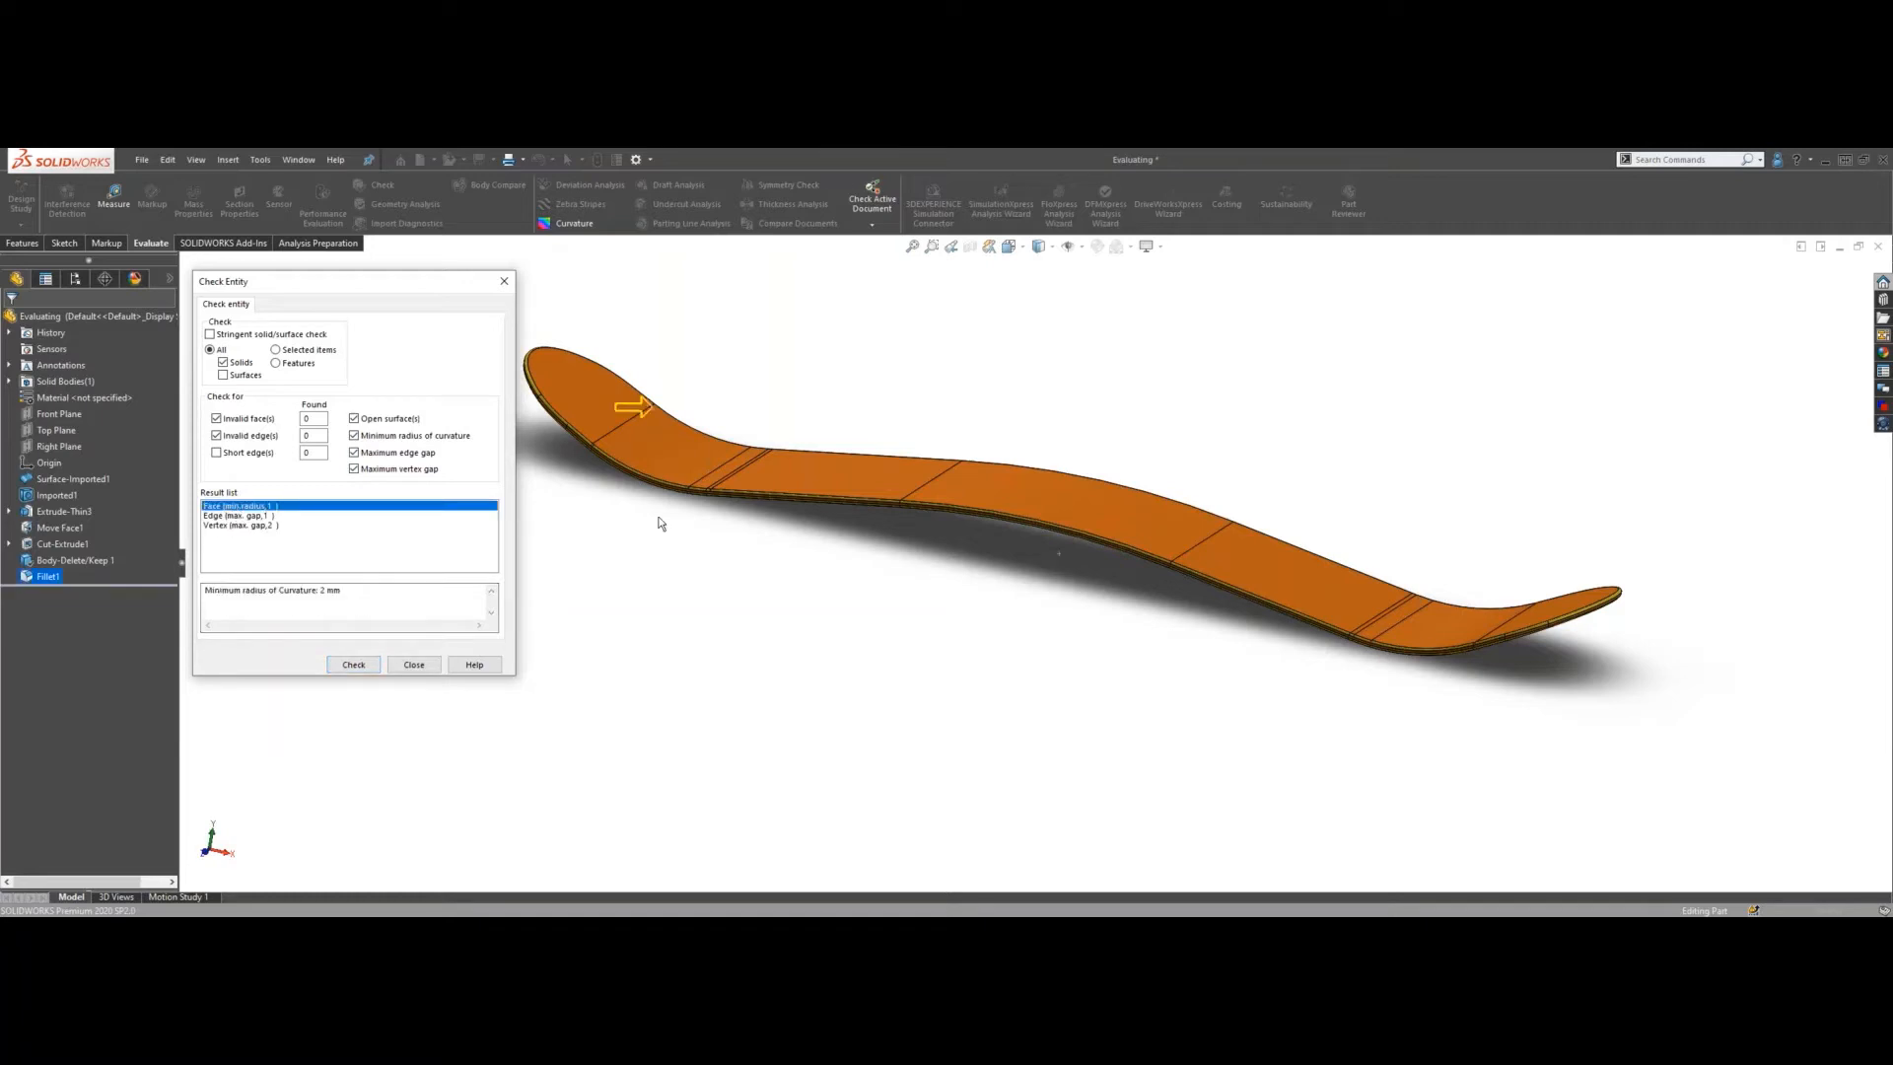
scroll(612, 422, up, 2)
middle_drag(607, 422, 729, 517)
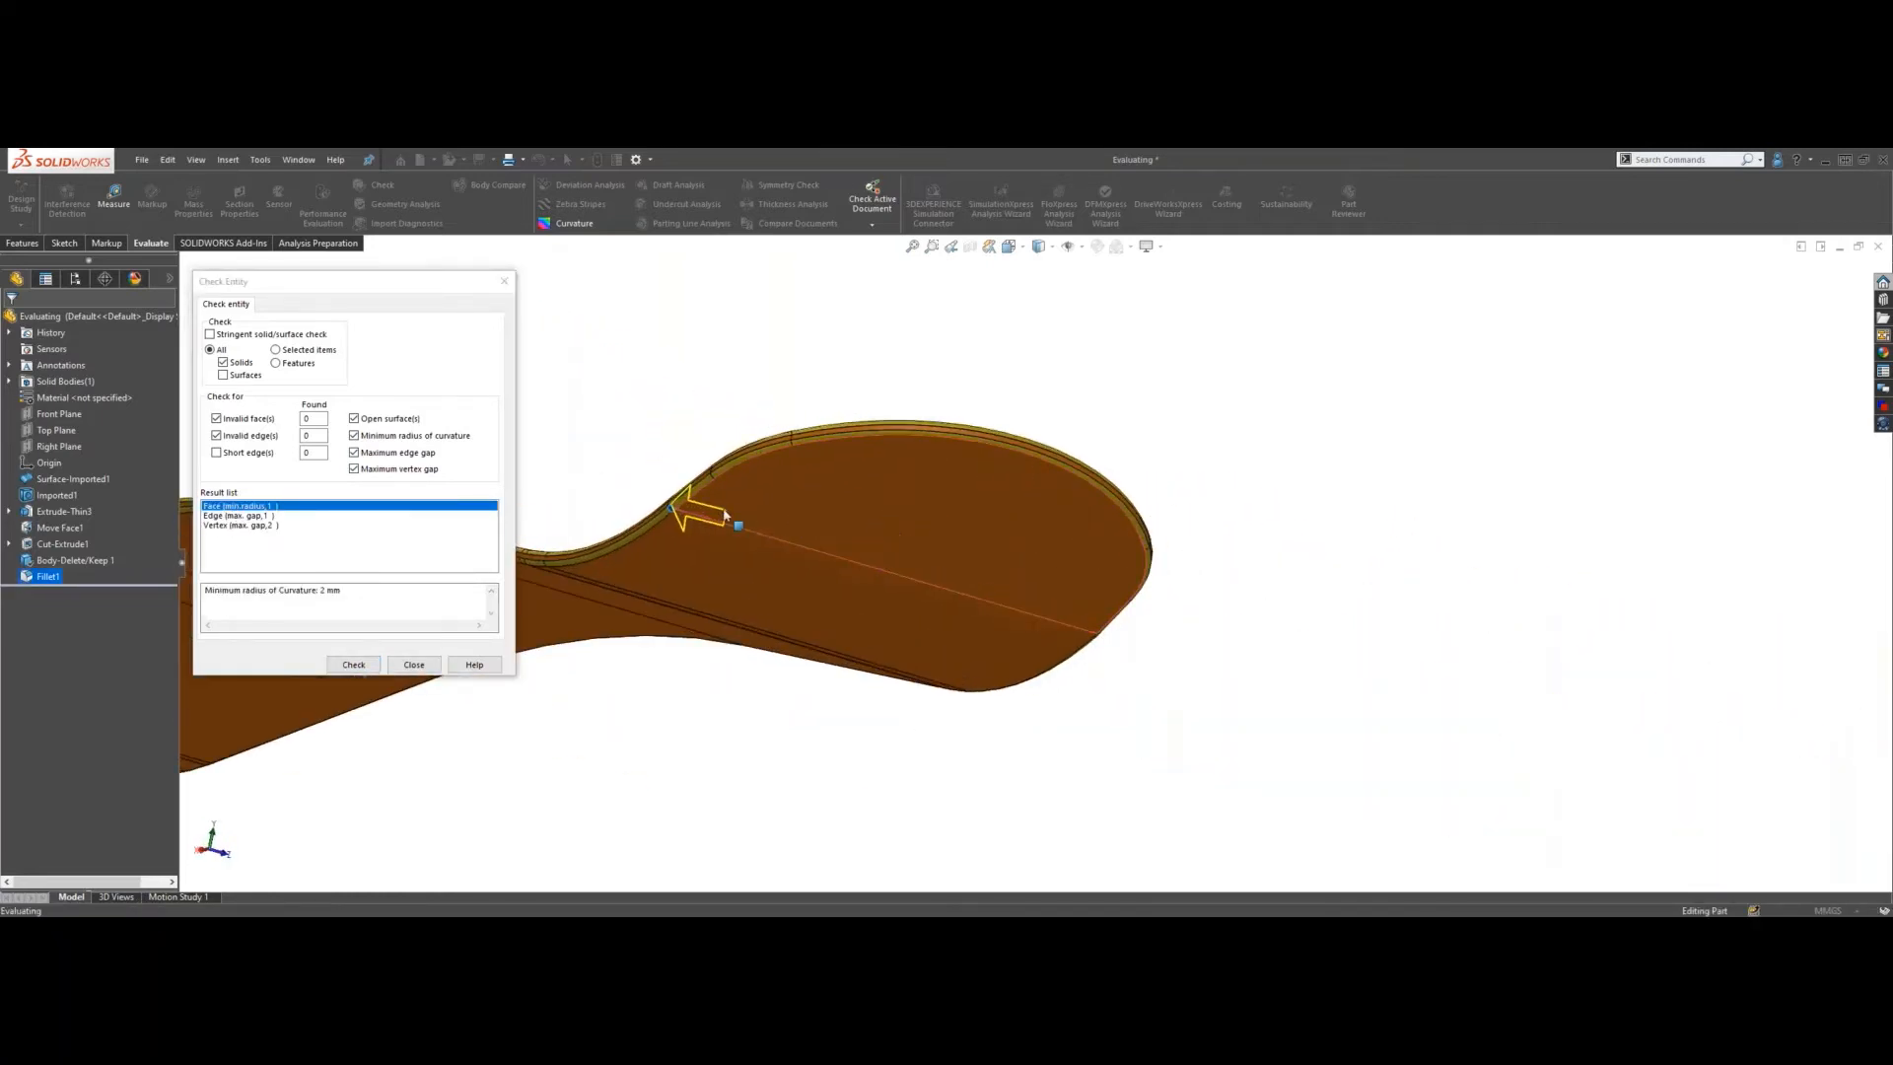
scroll(760, 545, up, 4)
scroll(759, 547, up, 3)
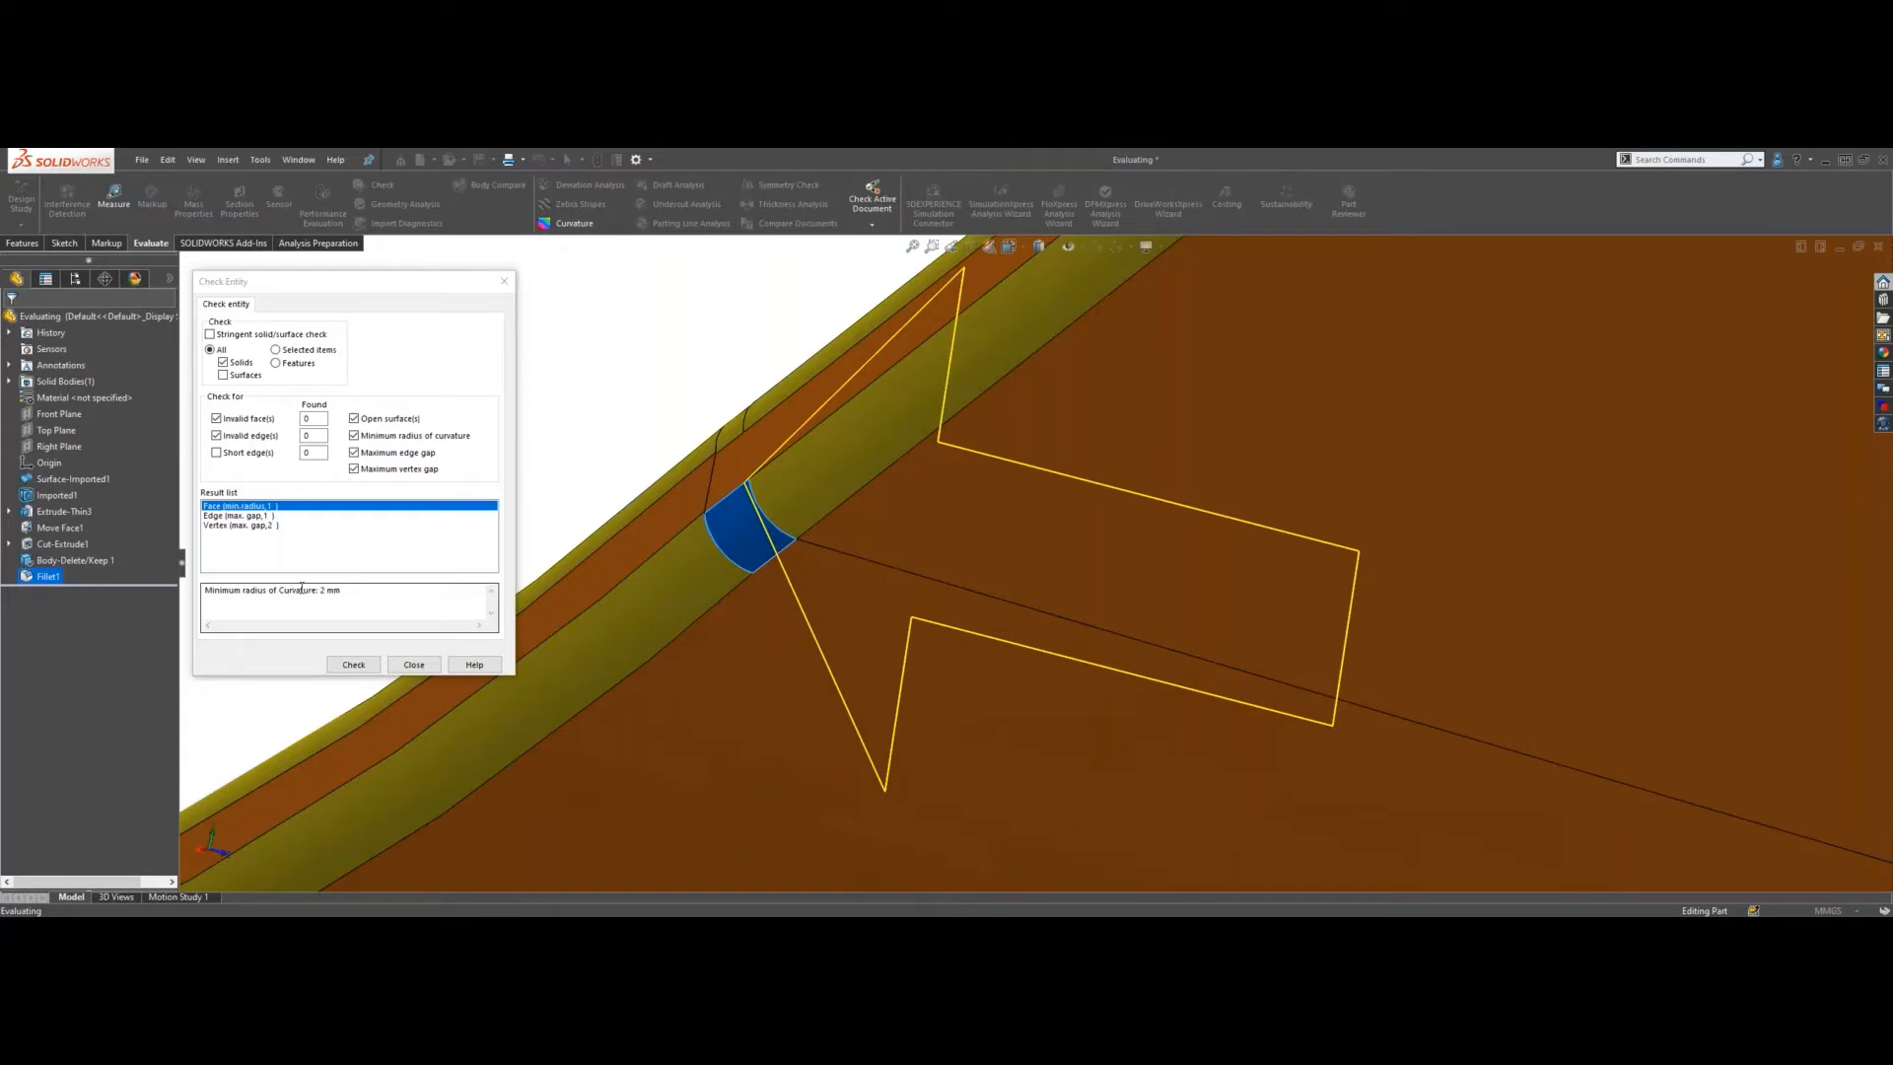
- Select the maximum edge gap result and examine the flagged edge on the deck's filleted rim
click(246, 517)
scroll(690, 586, up, 15)
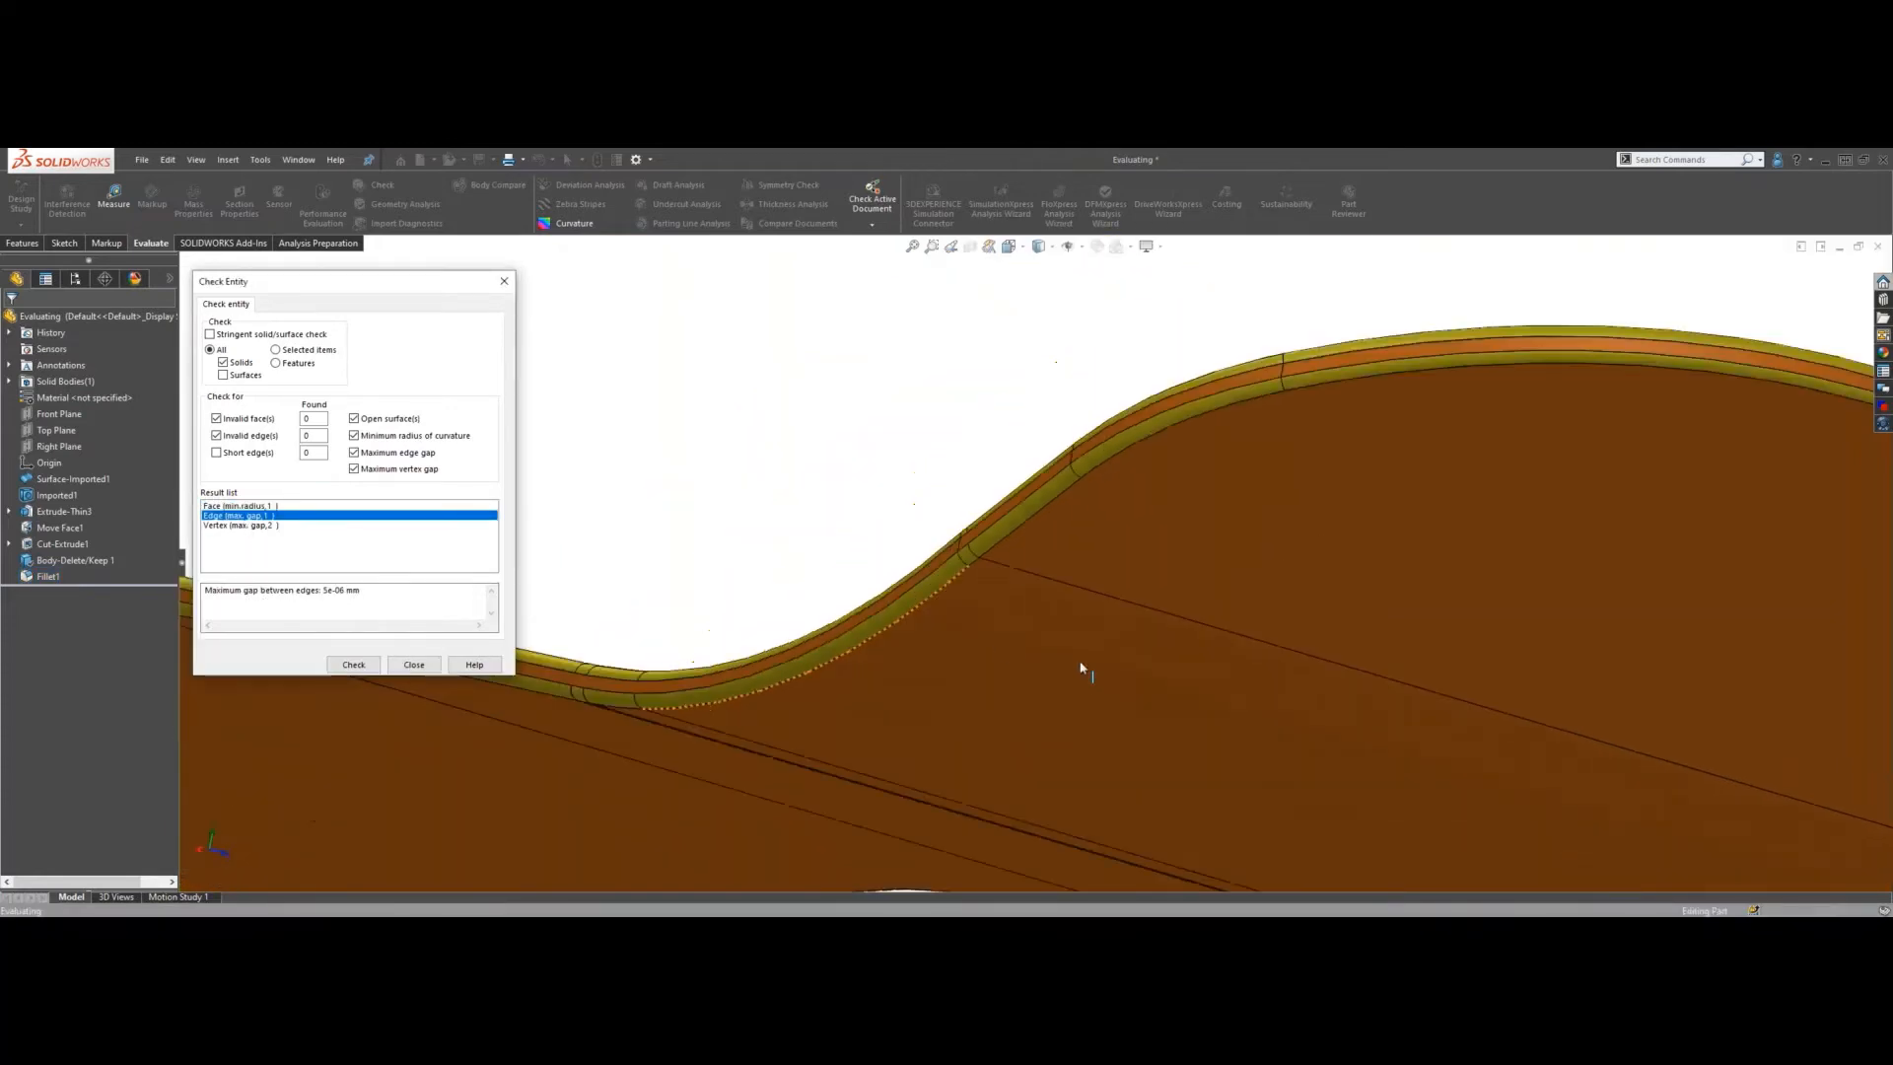
middle_drag(831, 663, 875, 664)
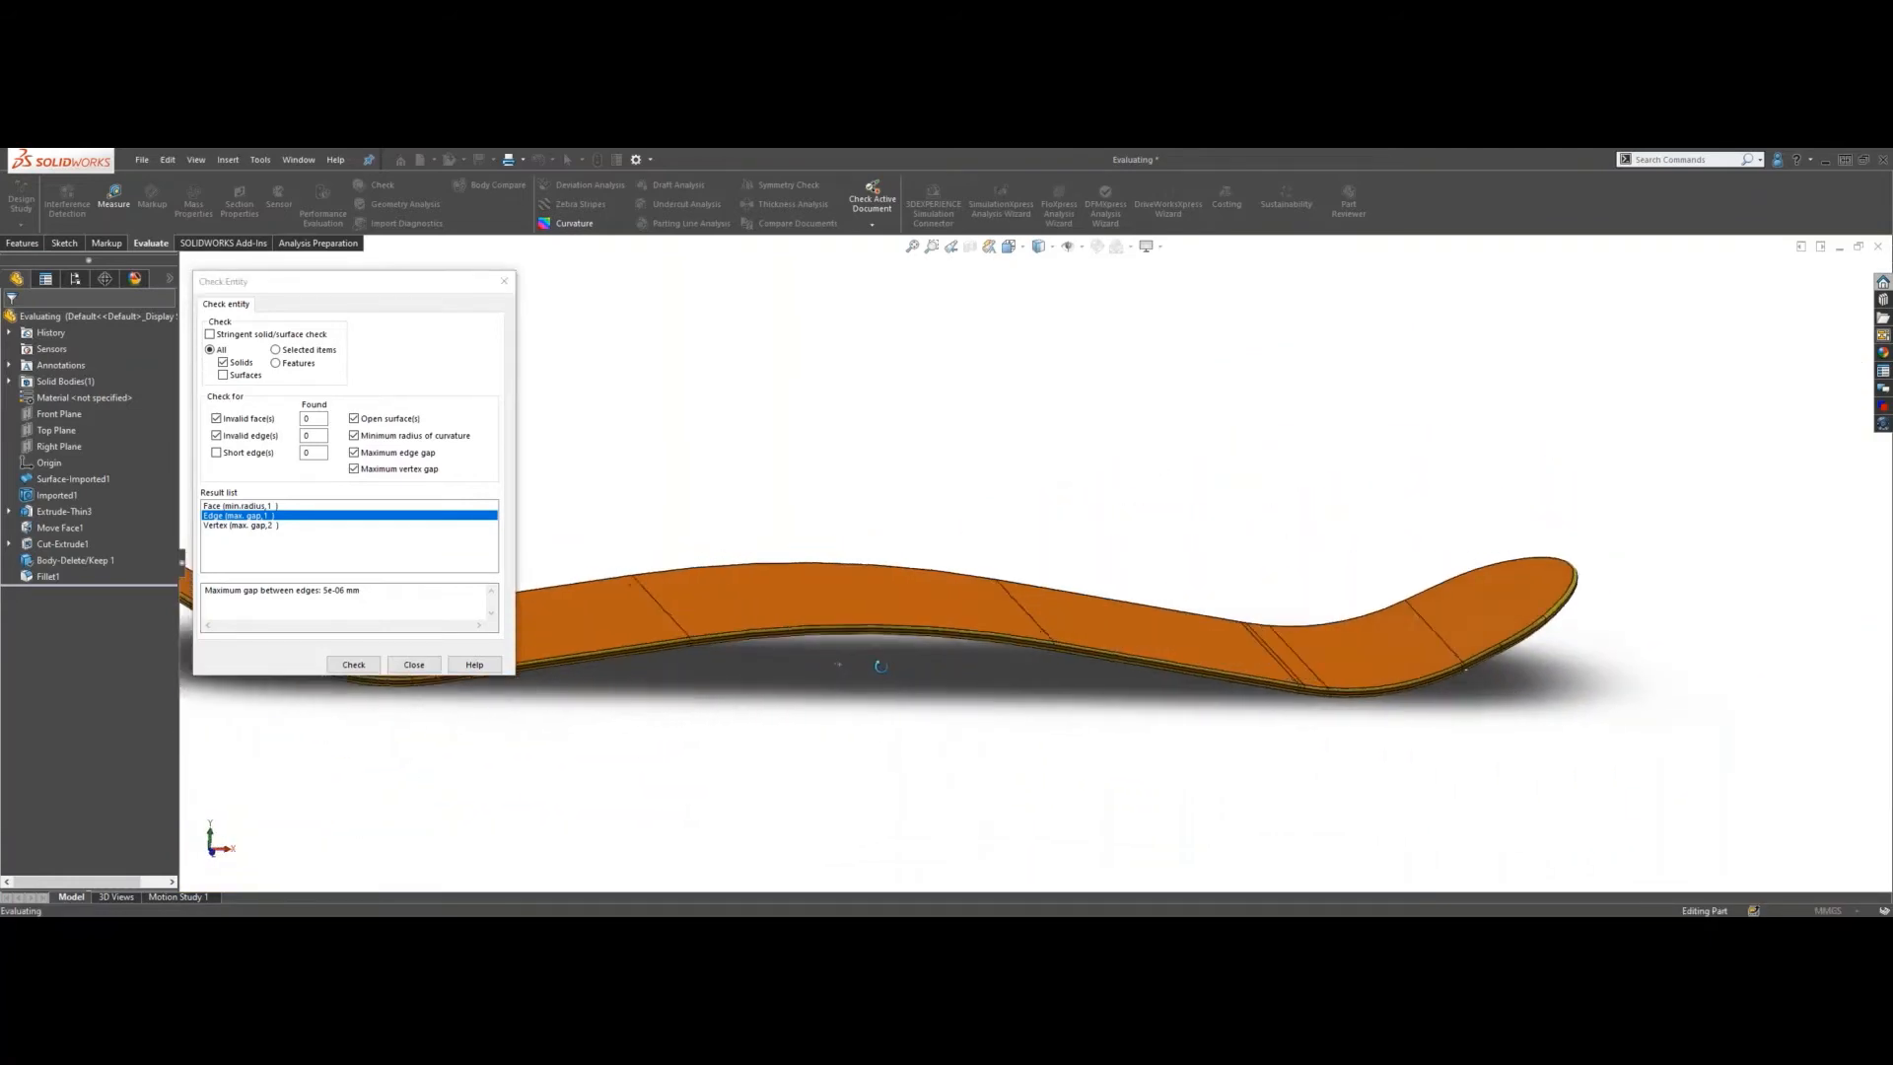
scroll(1470, 646, down, 4)
scroll(1366, 651, down, 8)
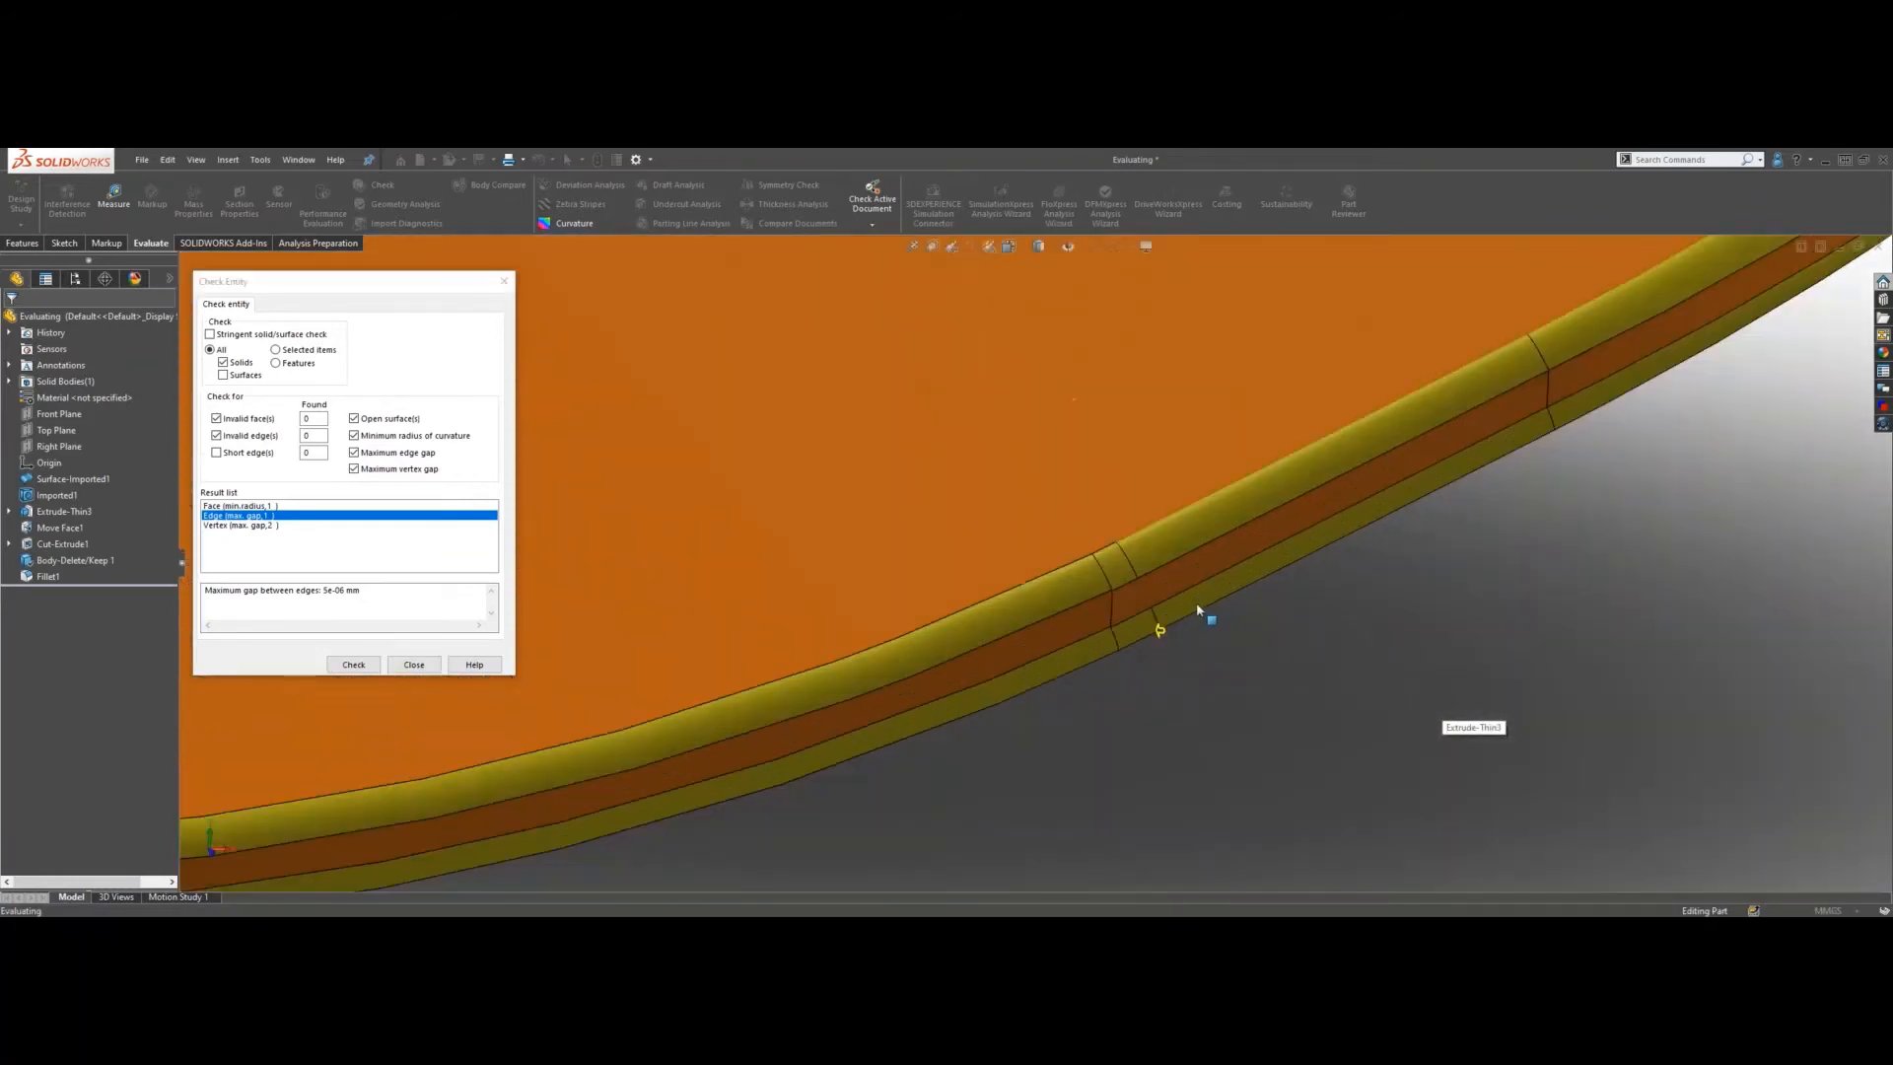
middle_drag(1045, 646, 971, 474)
scroll(1132, 687, down, 2)
scroll(1132, 687, down, 4)
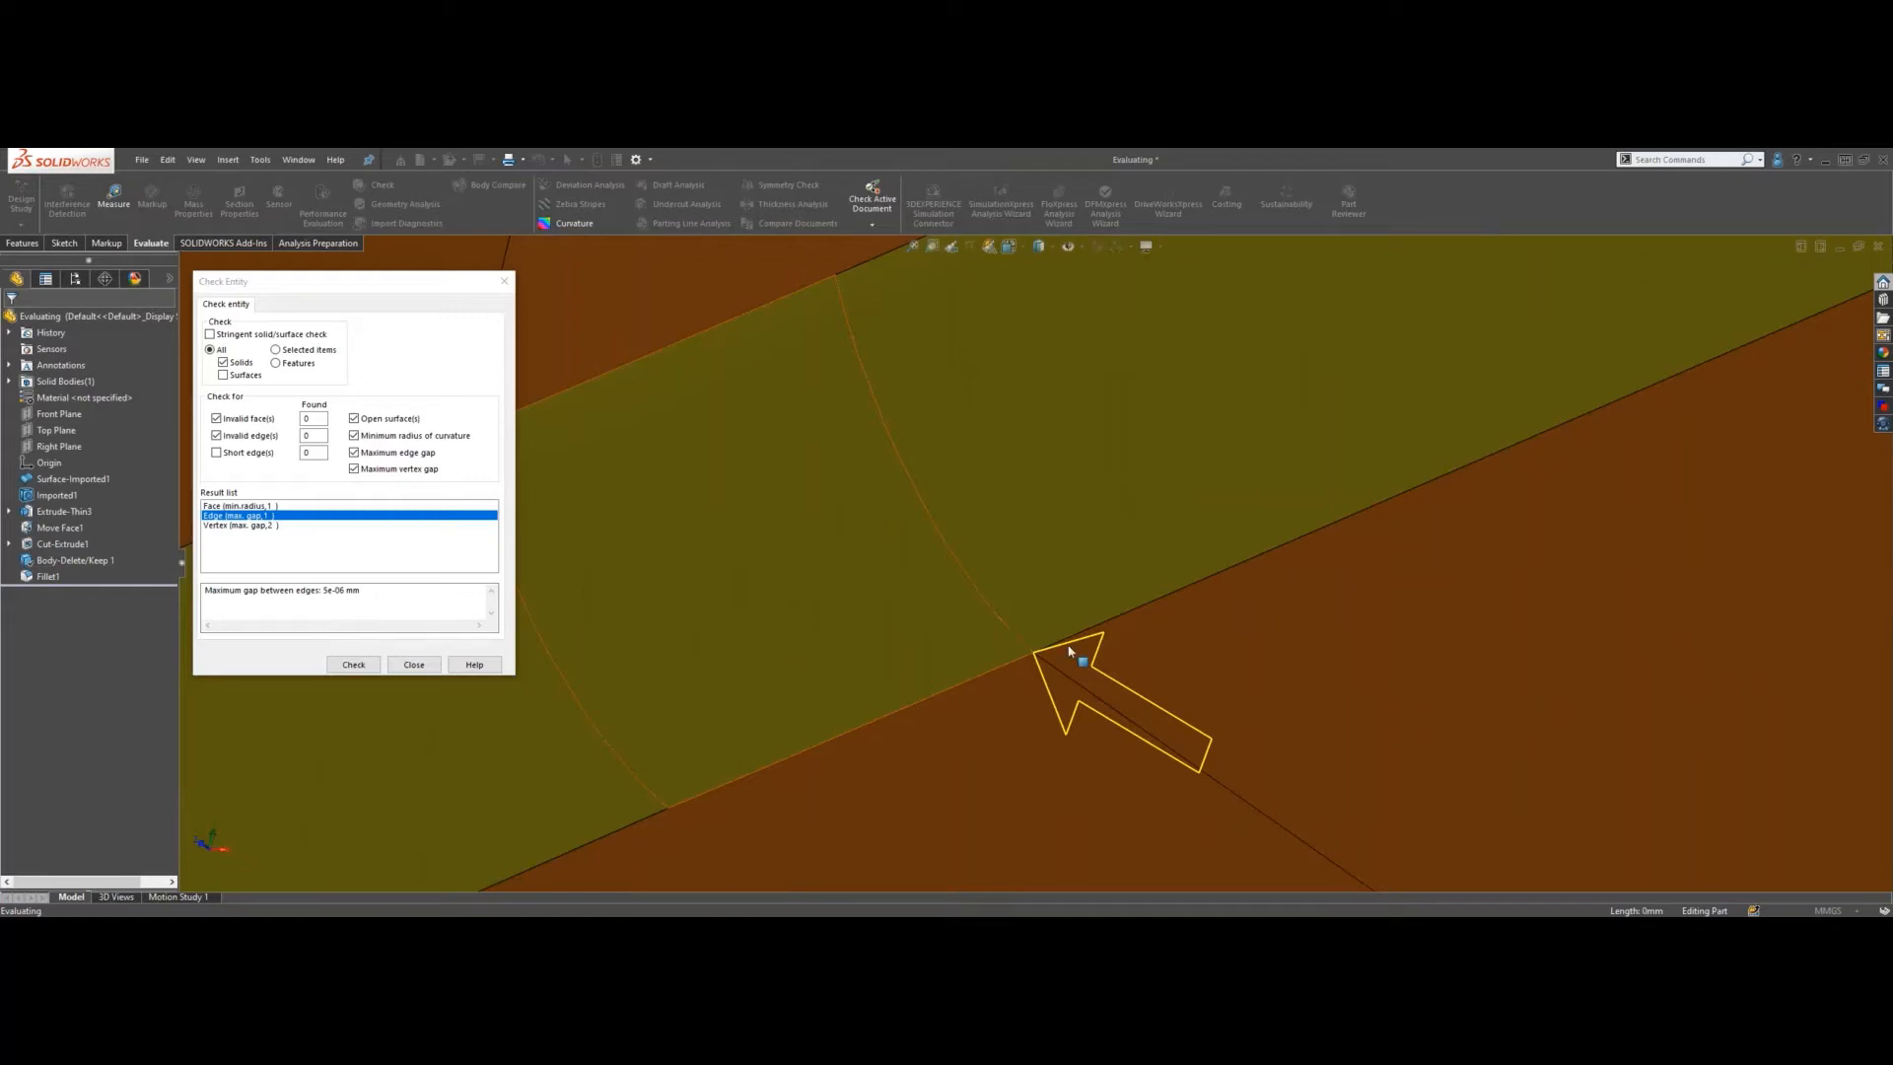
scroll(1051, 666, down, 1)
scroll(1026, 630, up, 3)
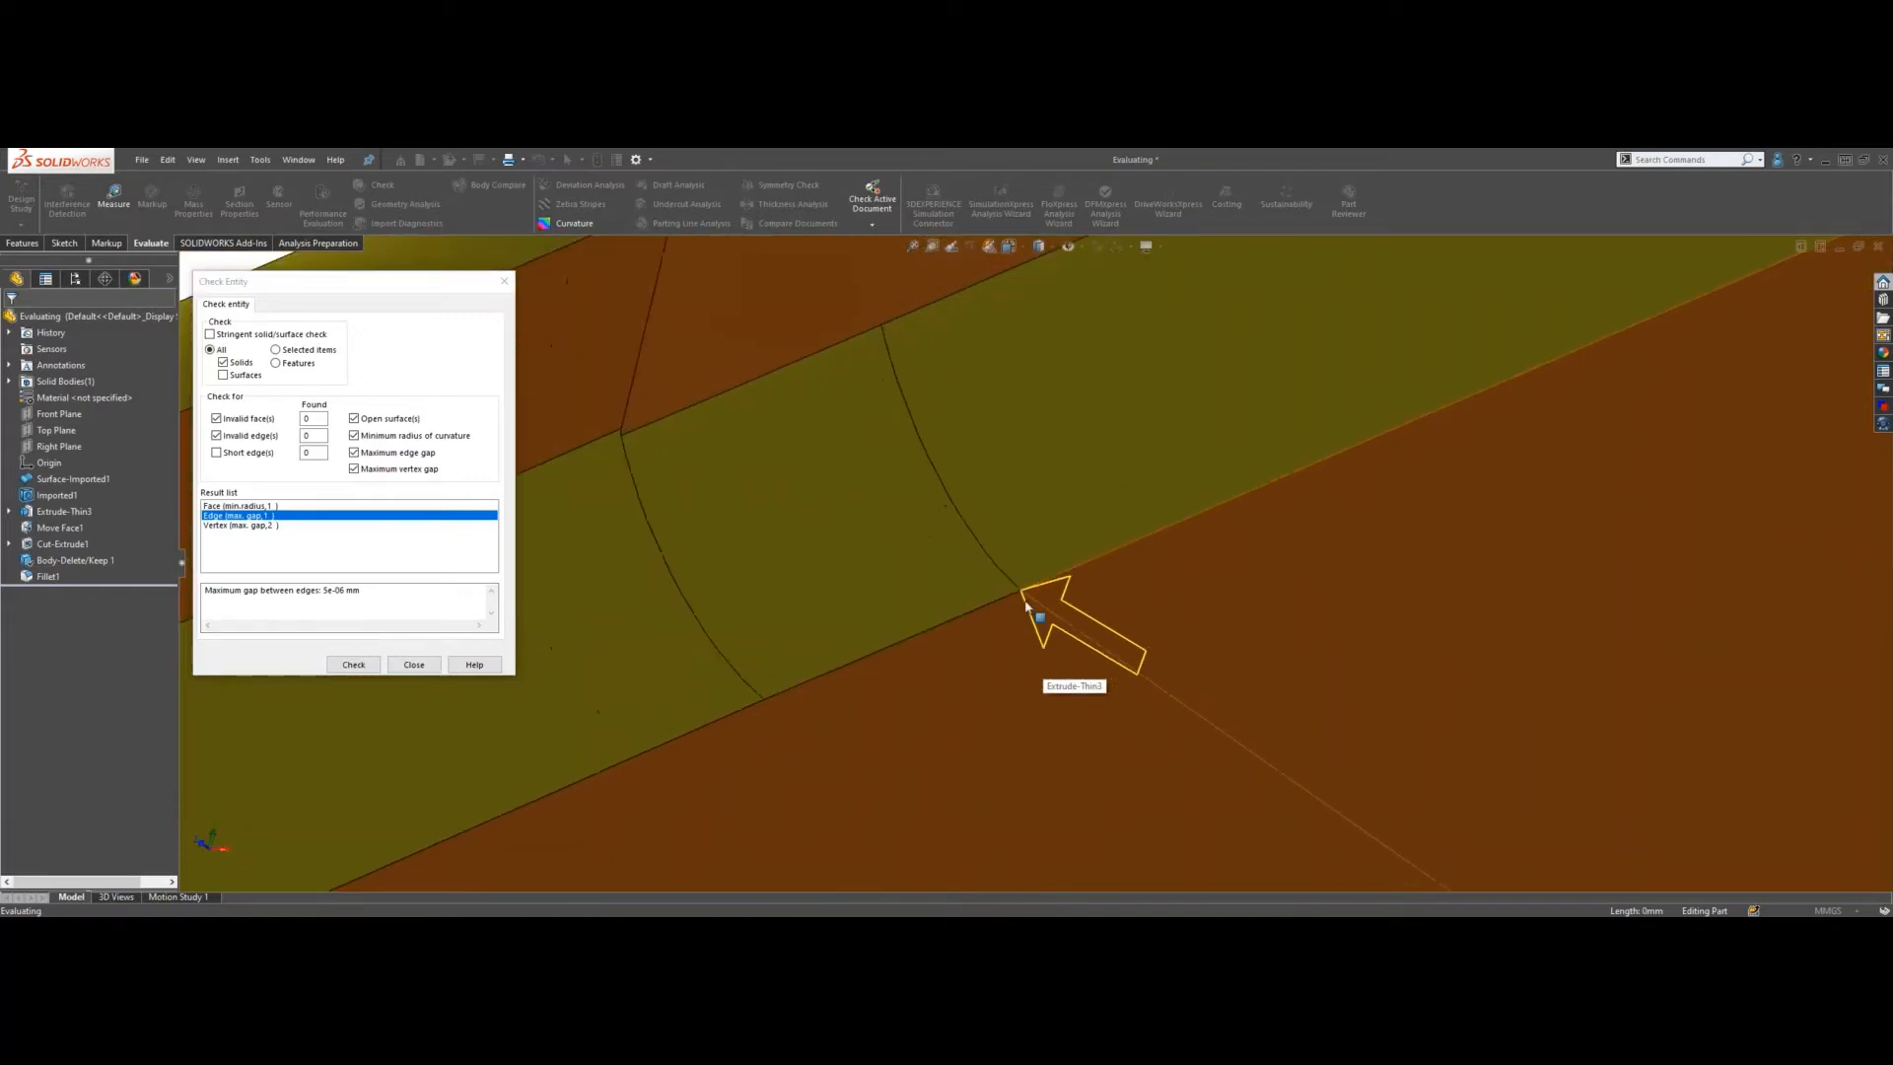
scroll(1026, 605, up, 4)
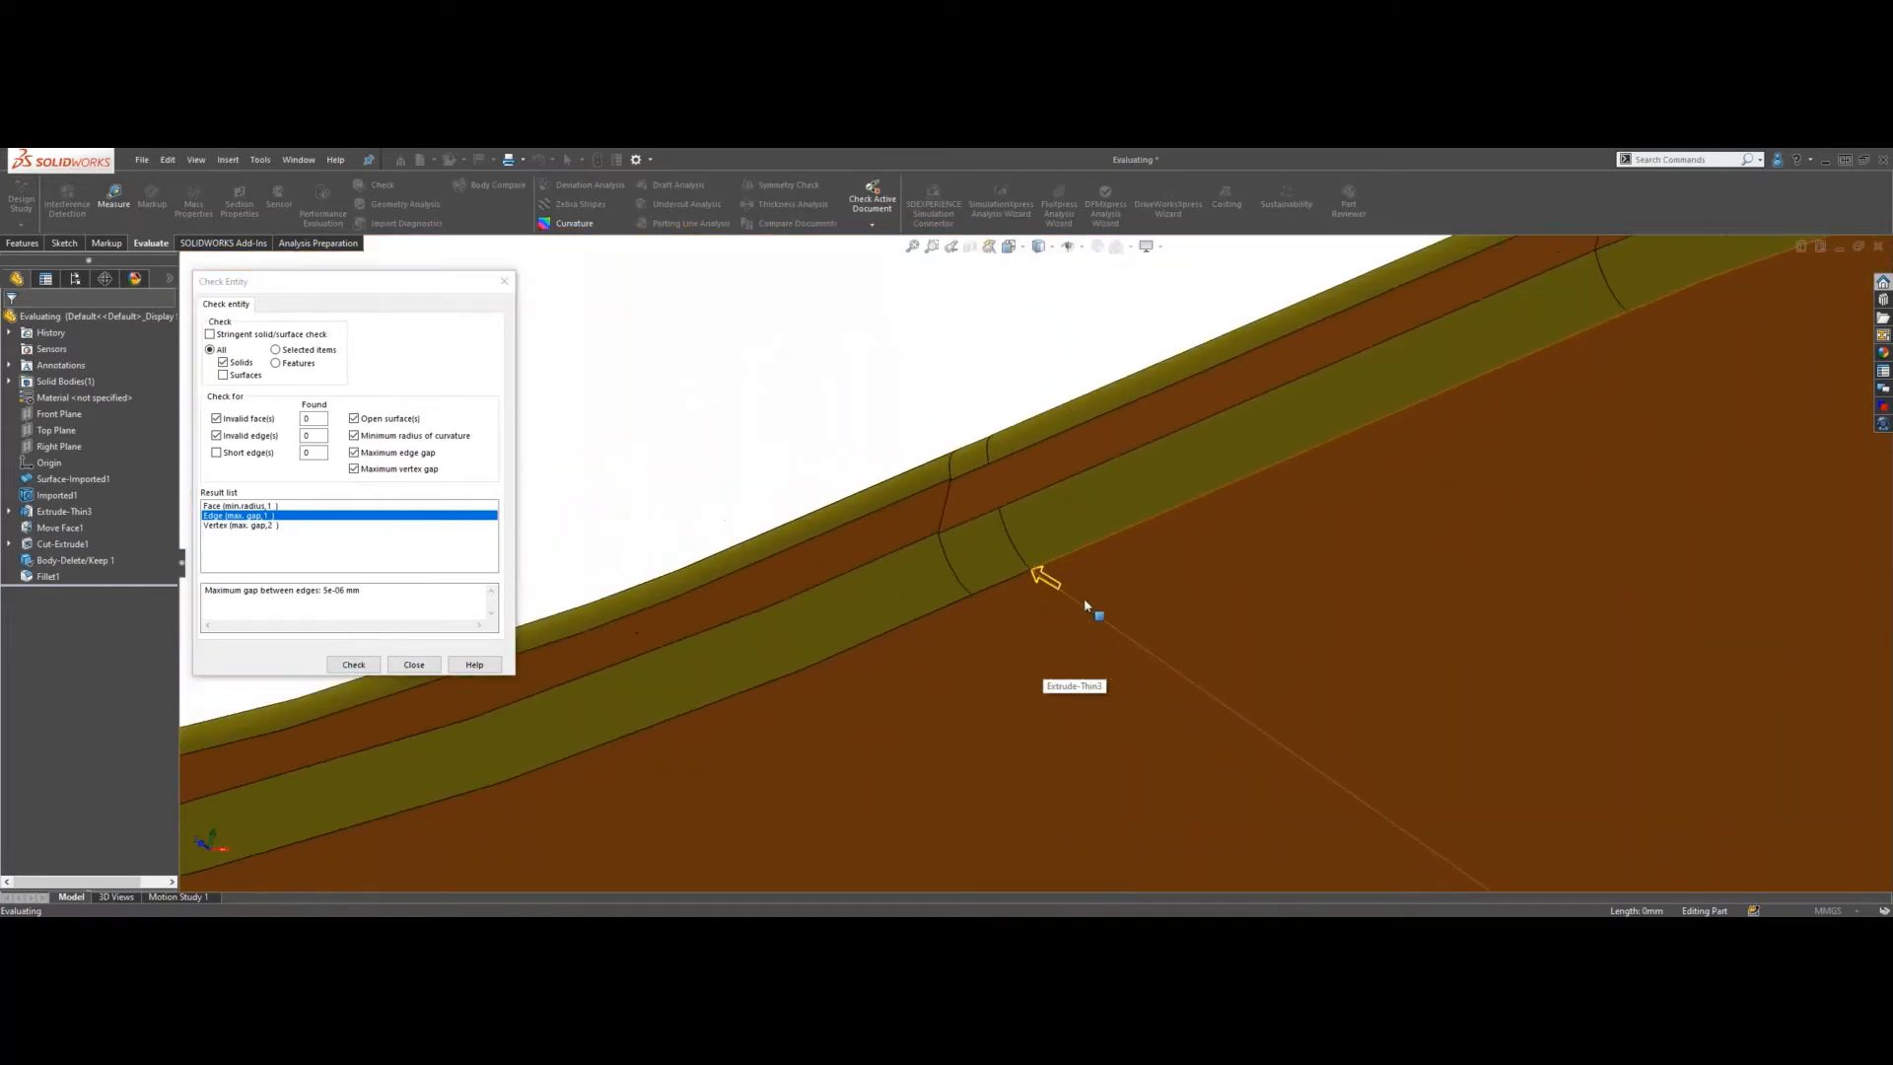
scroll(1084, 600, down, 2)
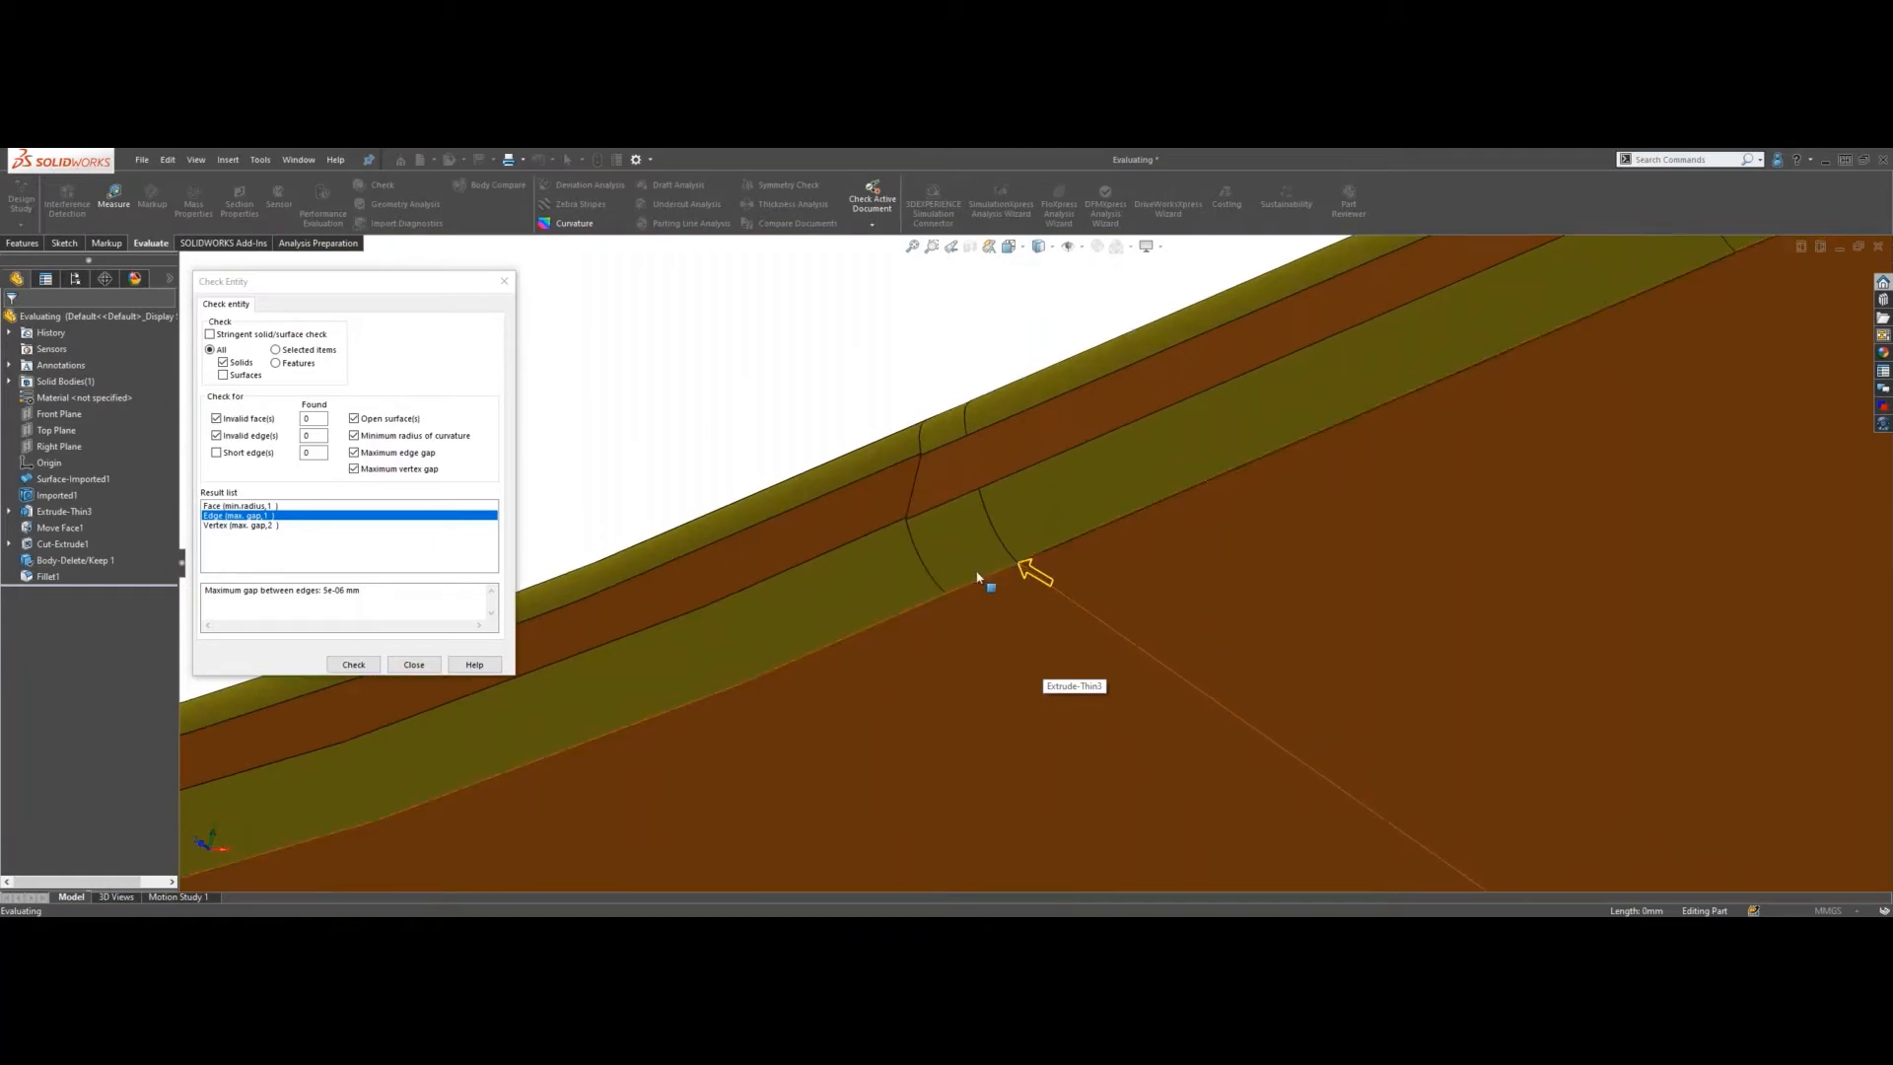
scroll(1049, 578, up, 5)
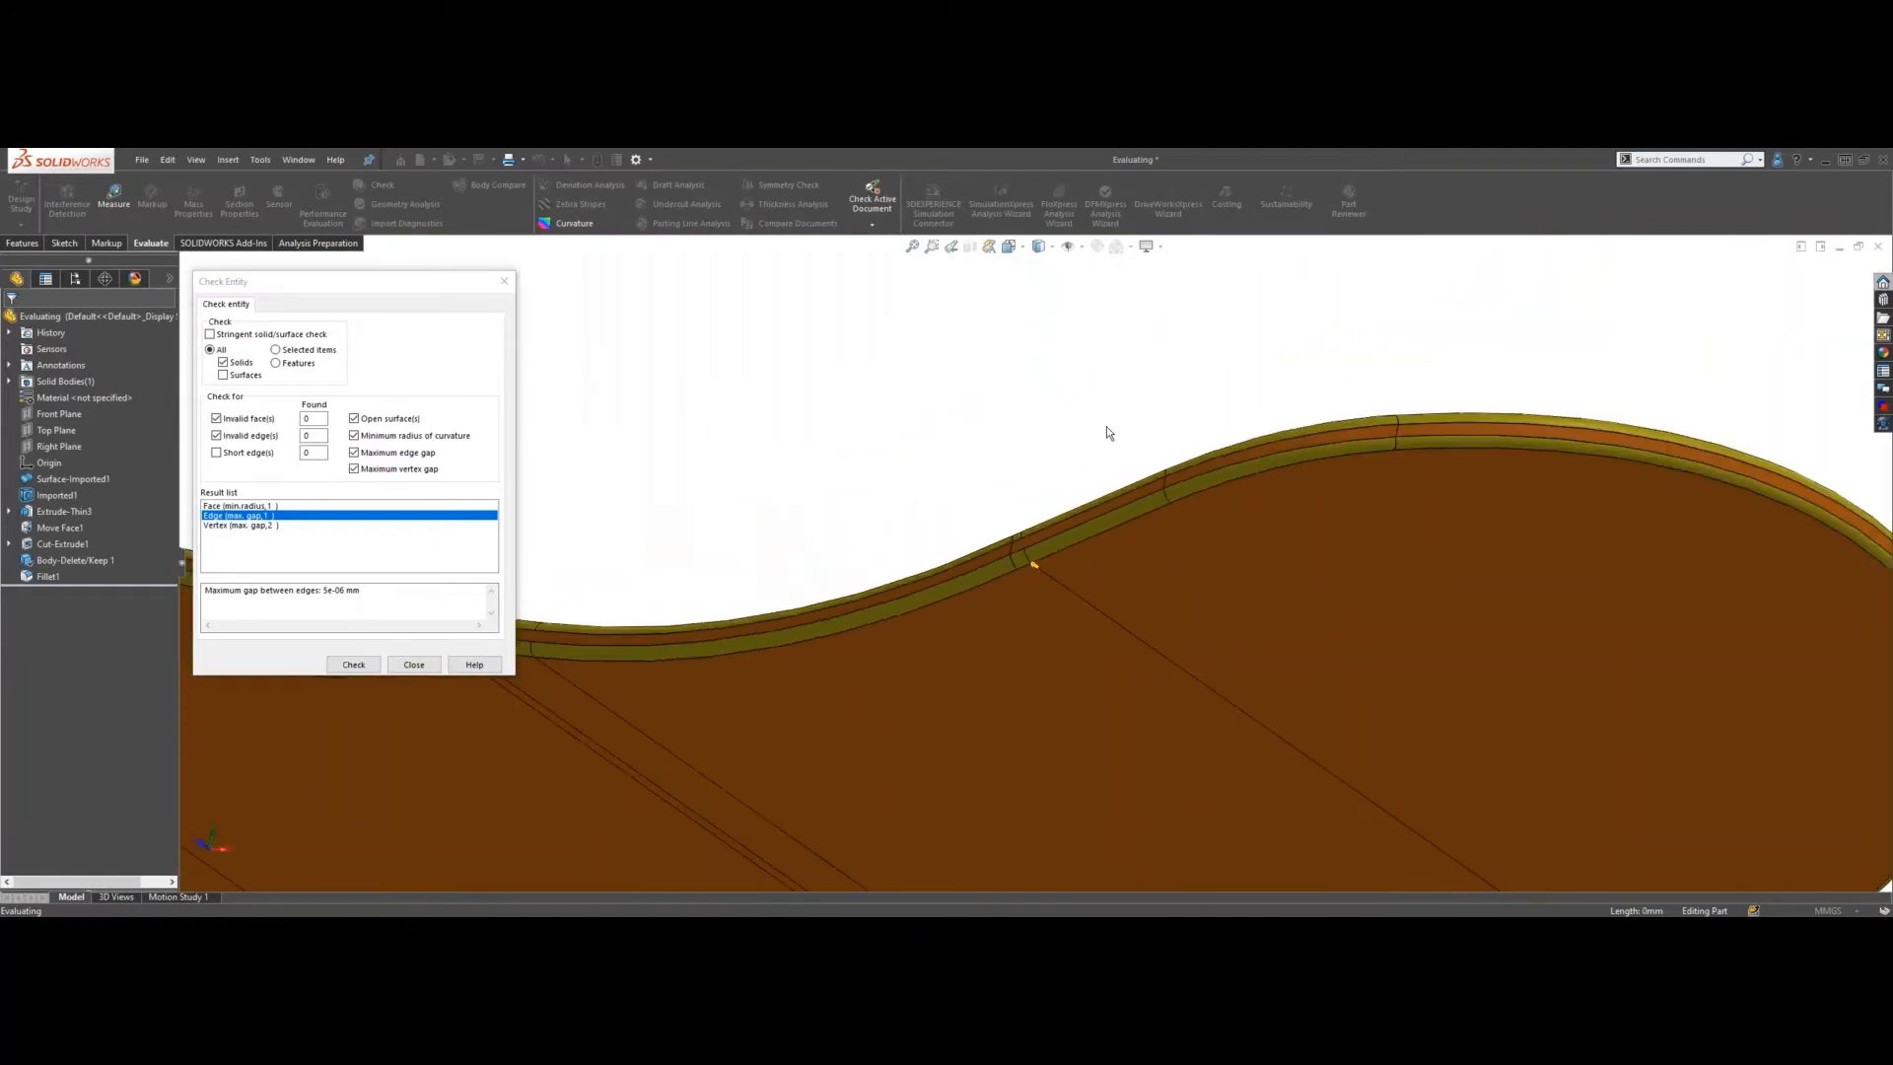
middle_drag(1018, 463, 1139, 800)
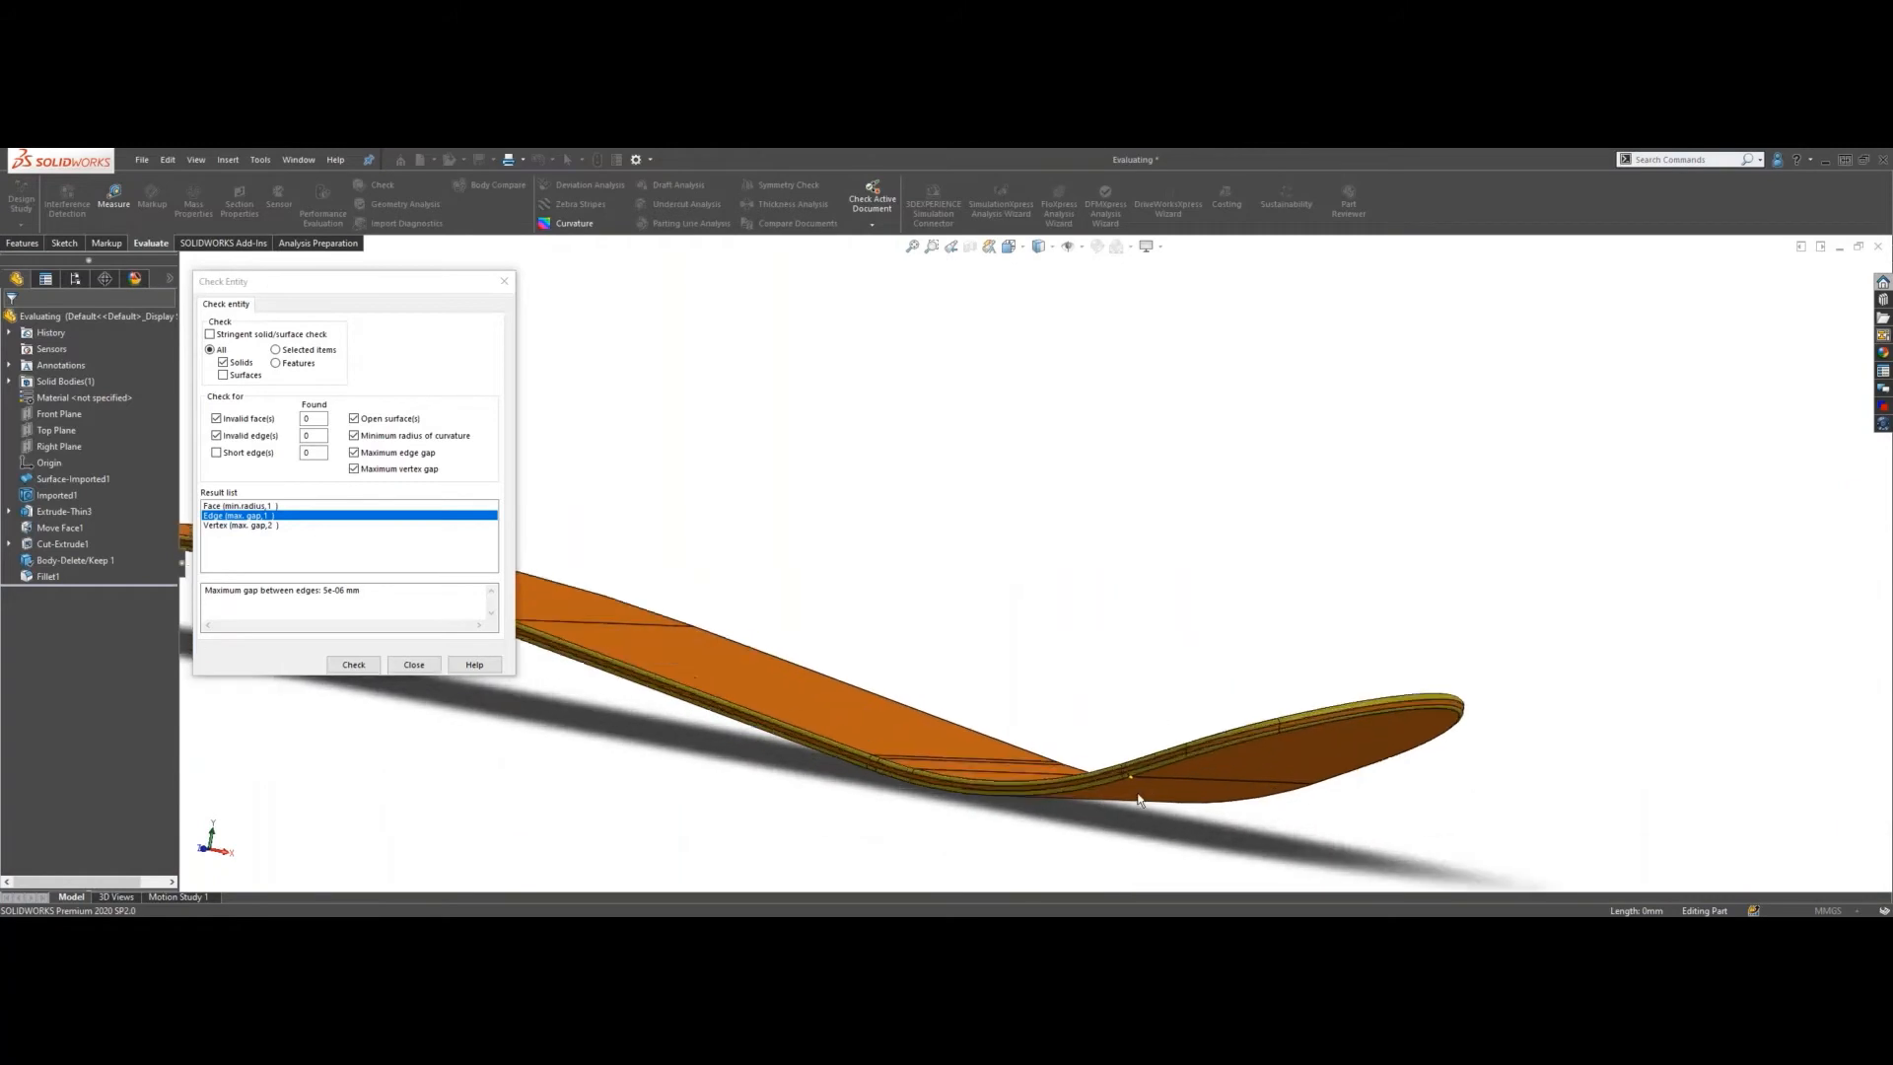
- Examine the maximum vertex gap result on the deck, and close the entity check
click(254, 525)
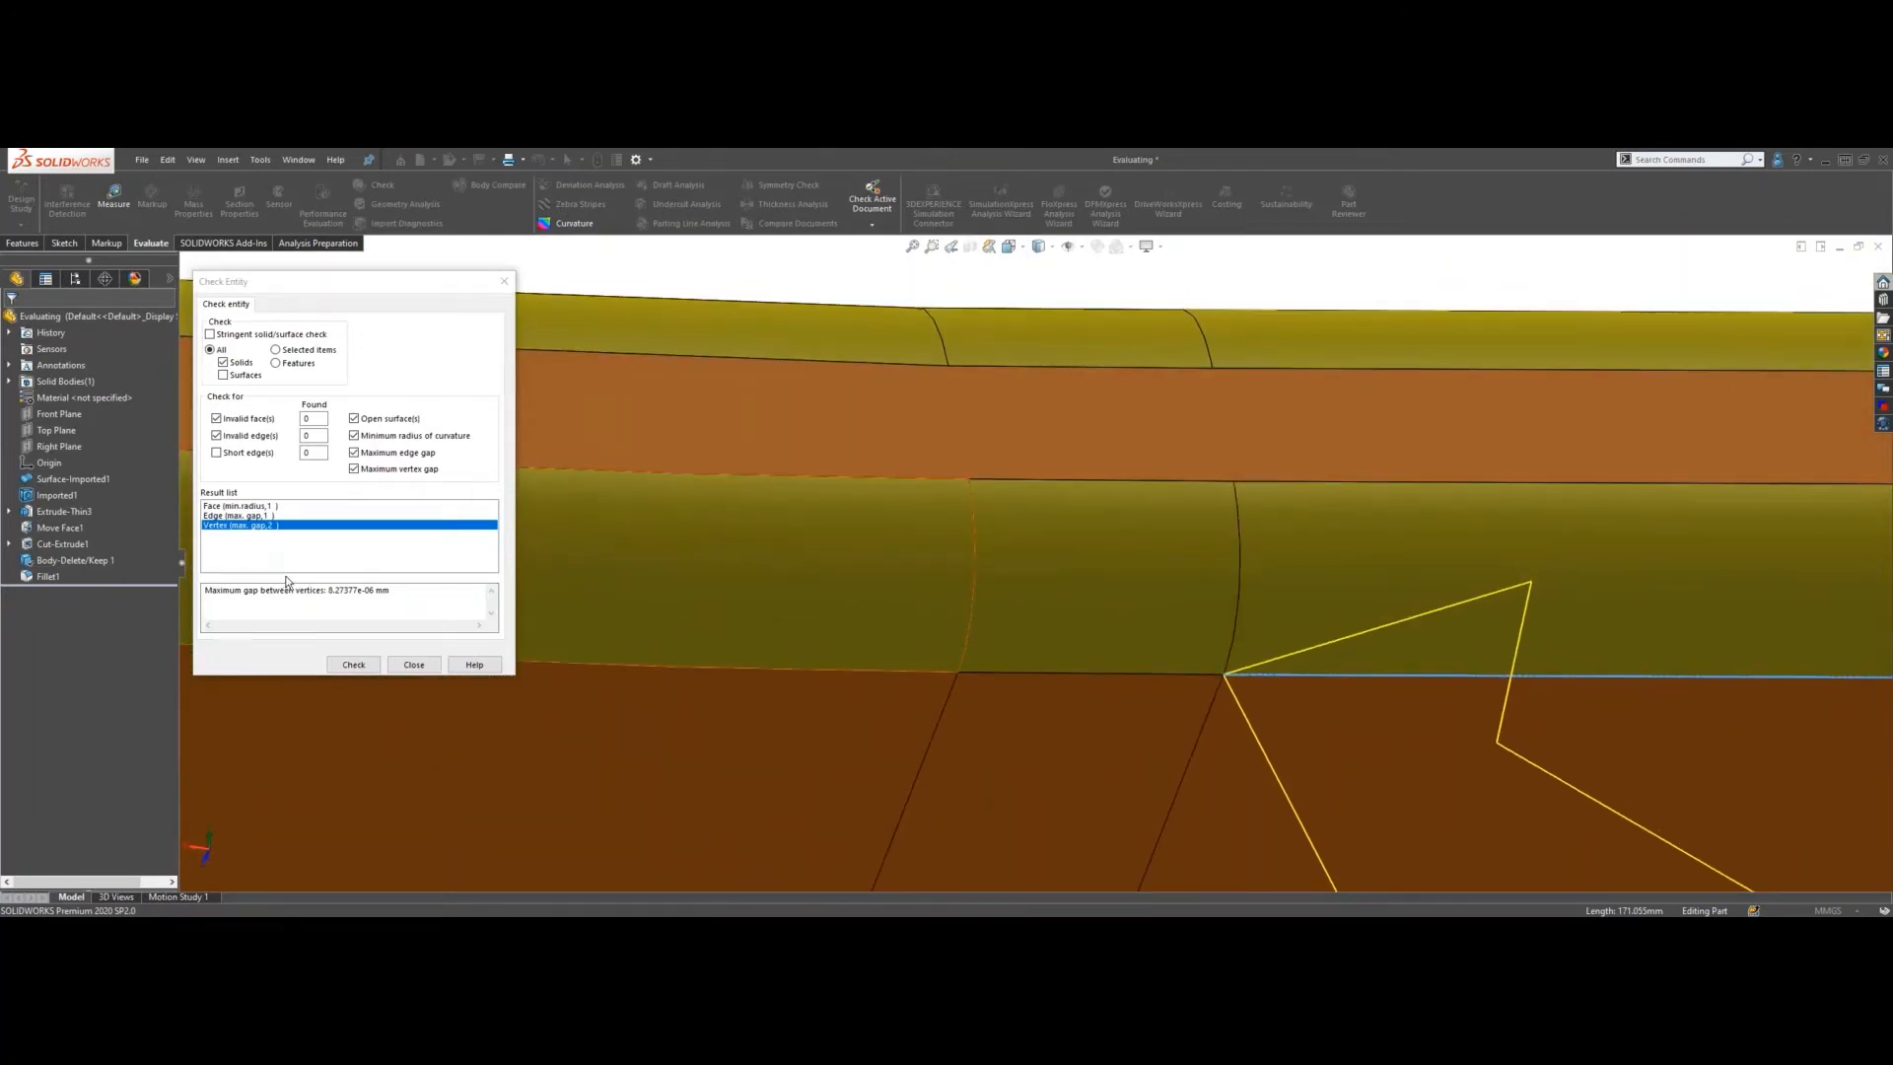
click(503, 282)
scroll(773, 351, up, 5)
scroll(777, 357, up, 3)
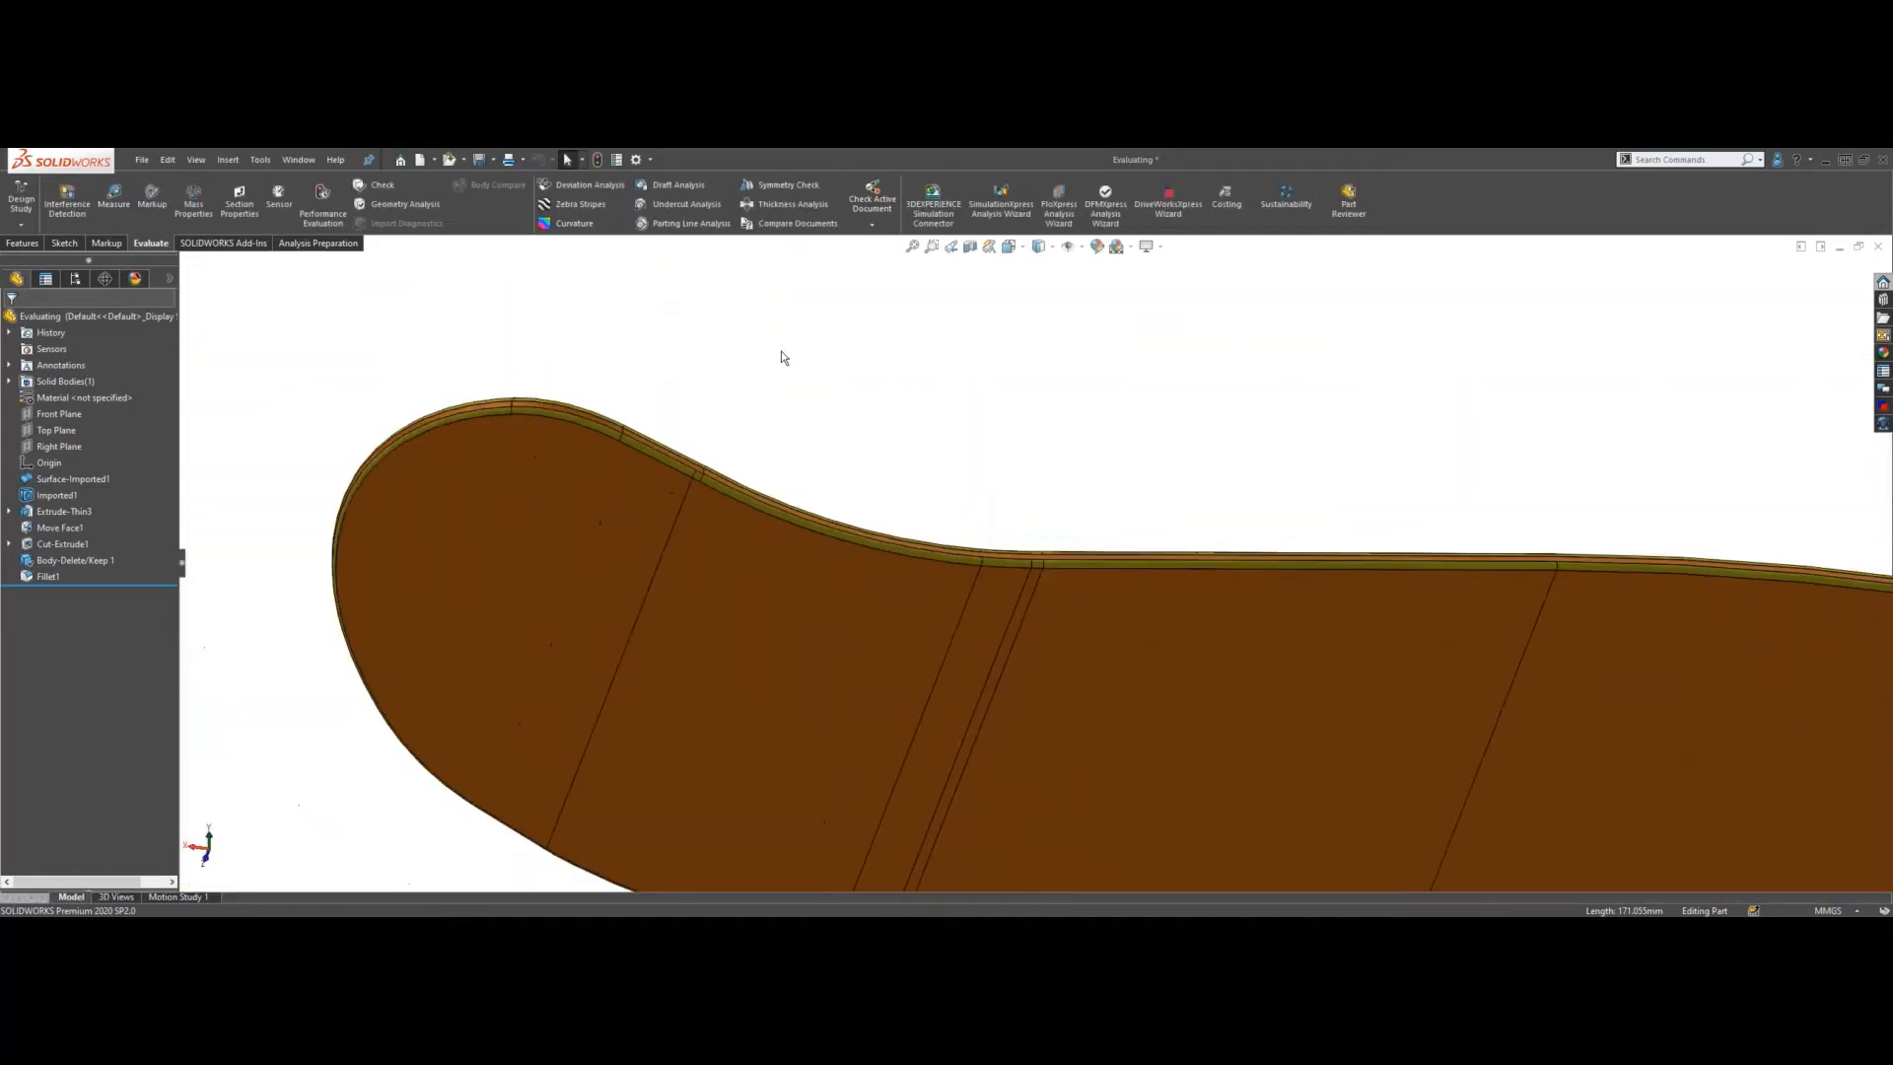
middle_drag(782, 355, 584, 562)
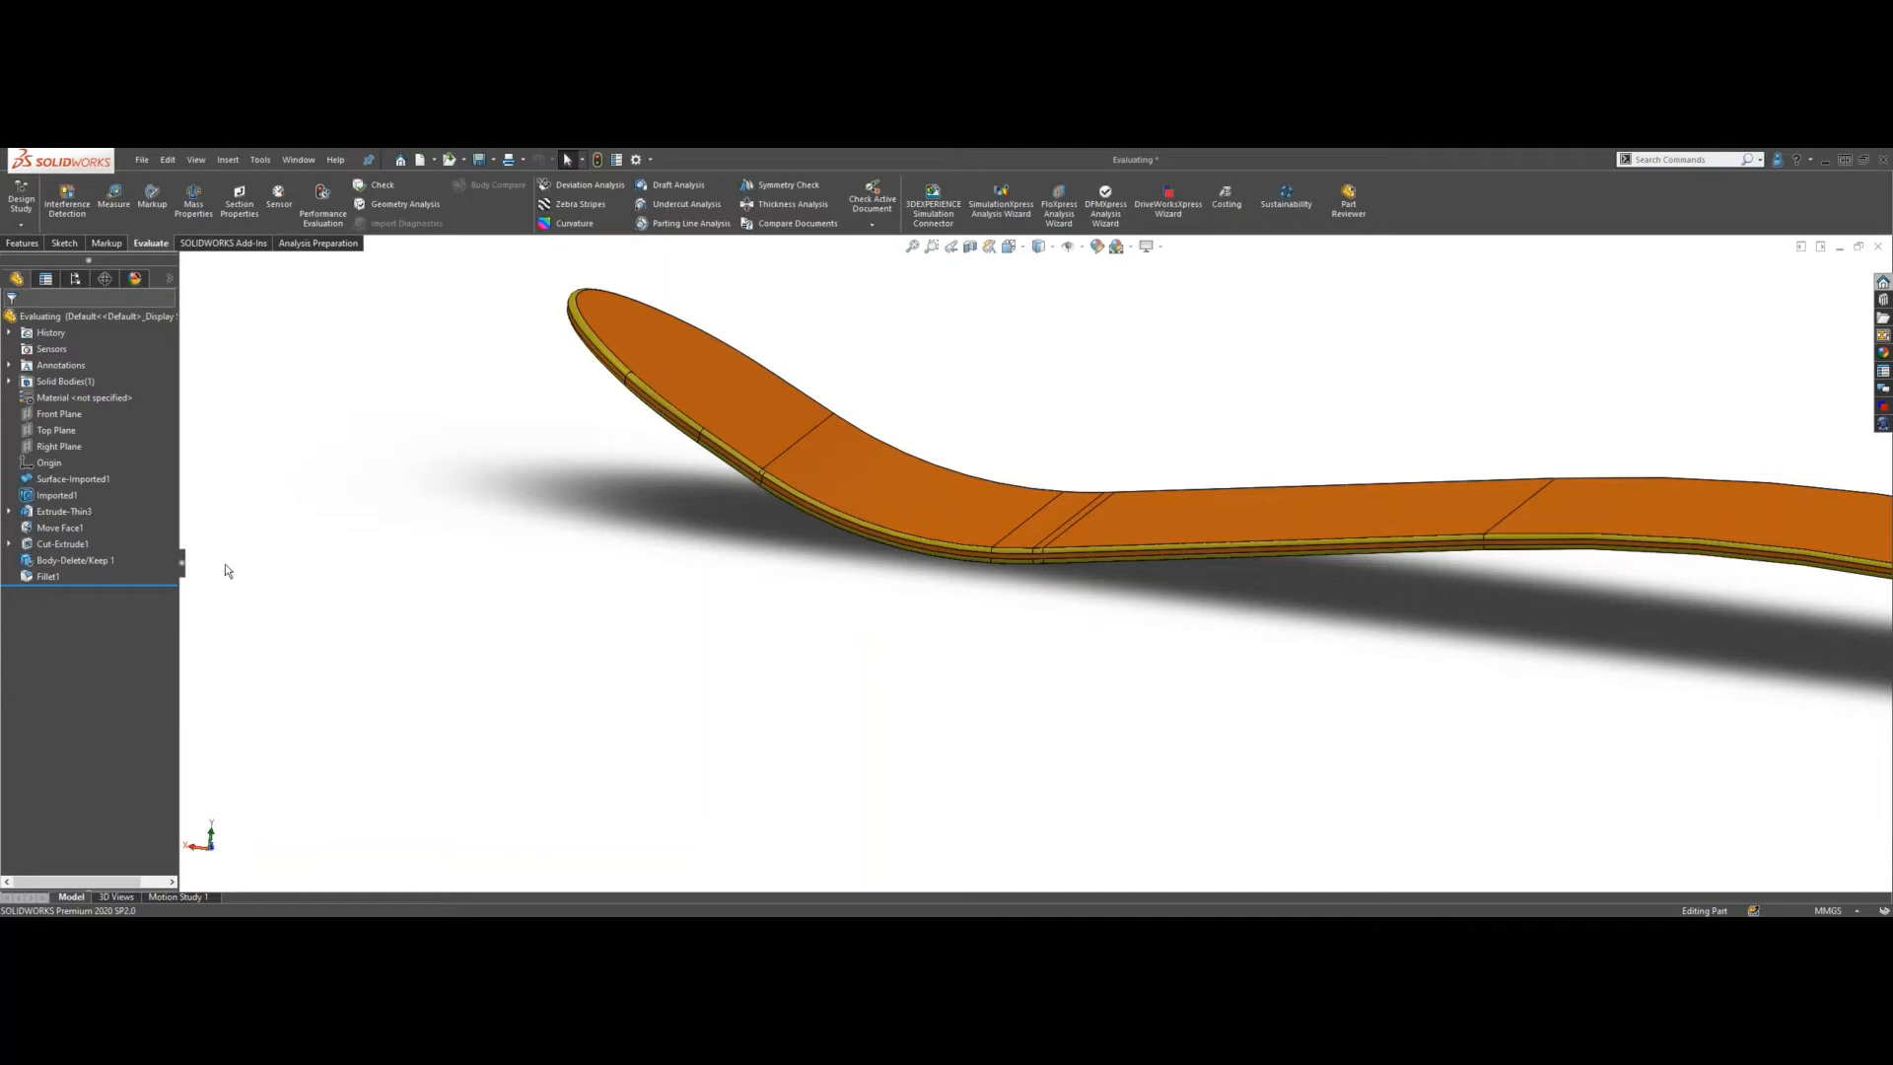
- Roll the feature history back to just after Cut-Extrude1, before the Body-Delete/Keep and fillet features
drag(114, 584, 114, 552)
scroll(743, 600, up, 5)
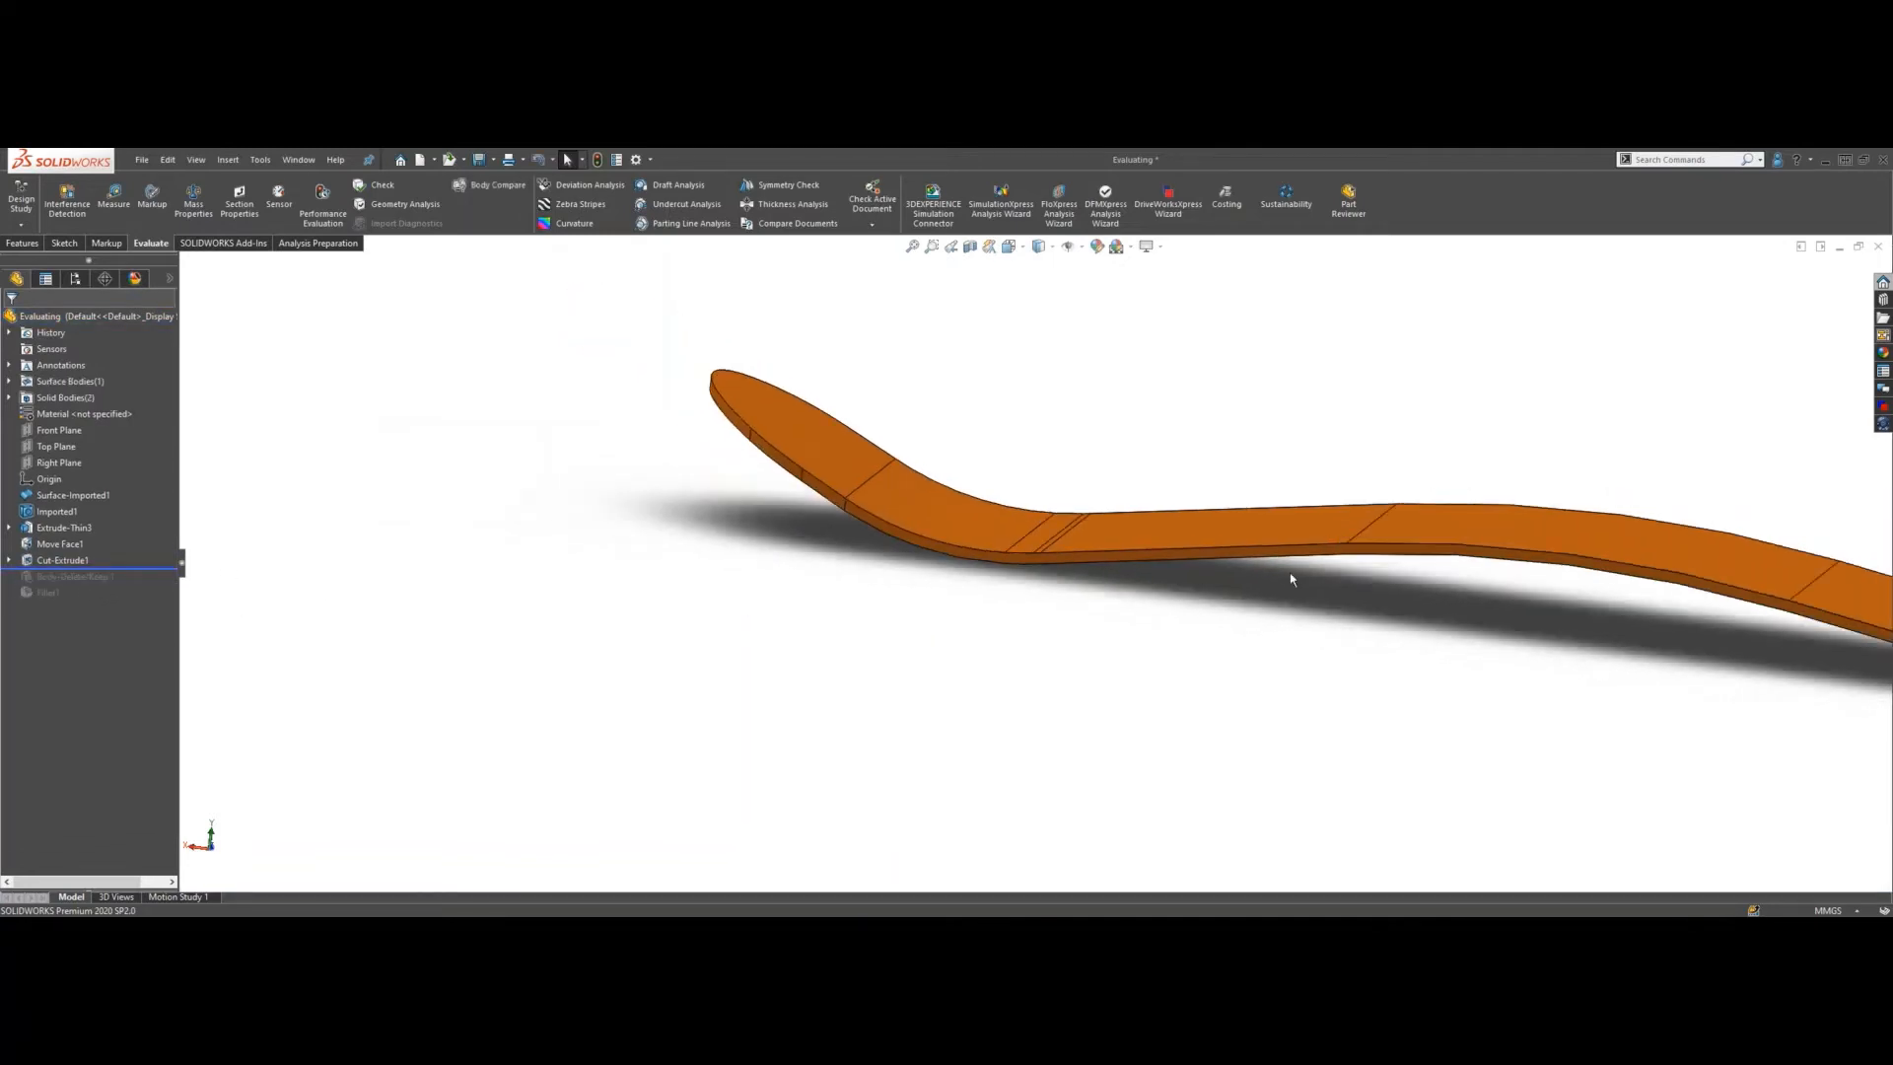
scroll(1563, 612, down, 4)
mouse_move(1062, 579)
middle_down()
mouse_move(1075, 534)
mouse_move(1078, 578)
middle_up()
scroll(1076, 578, up, 1)
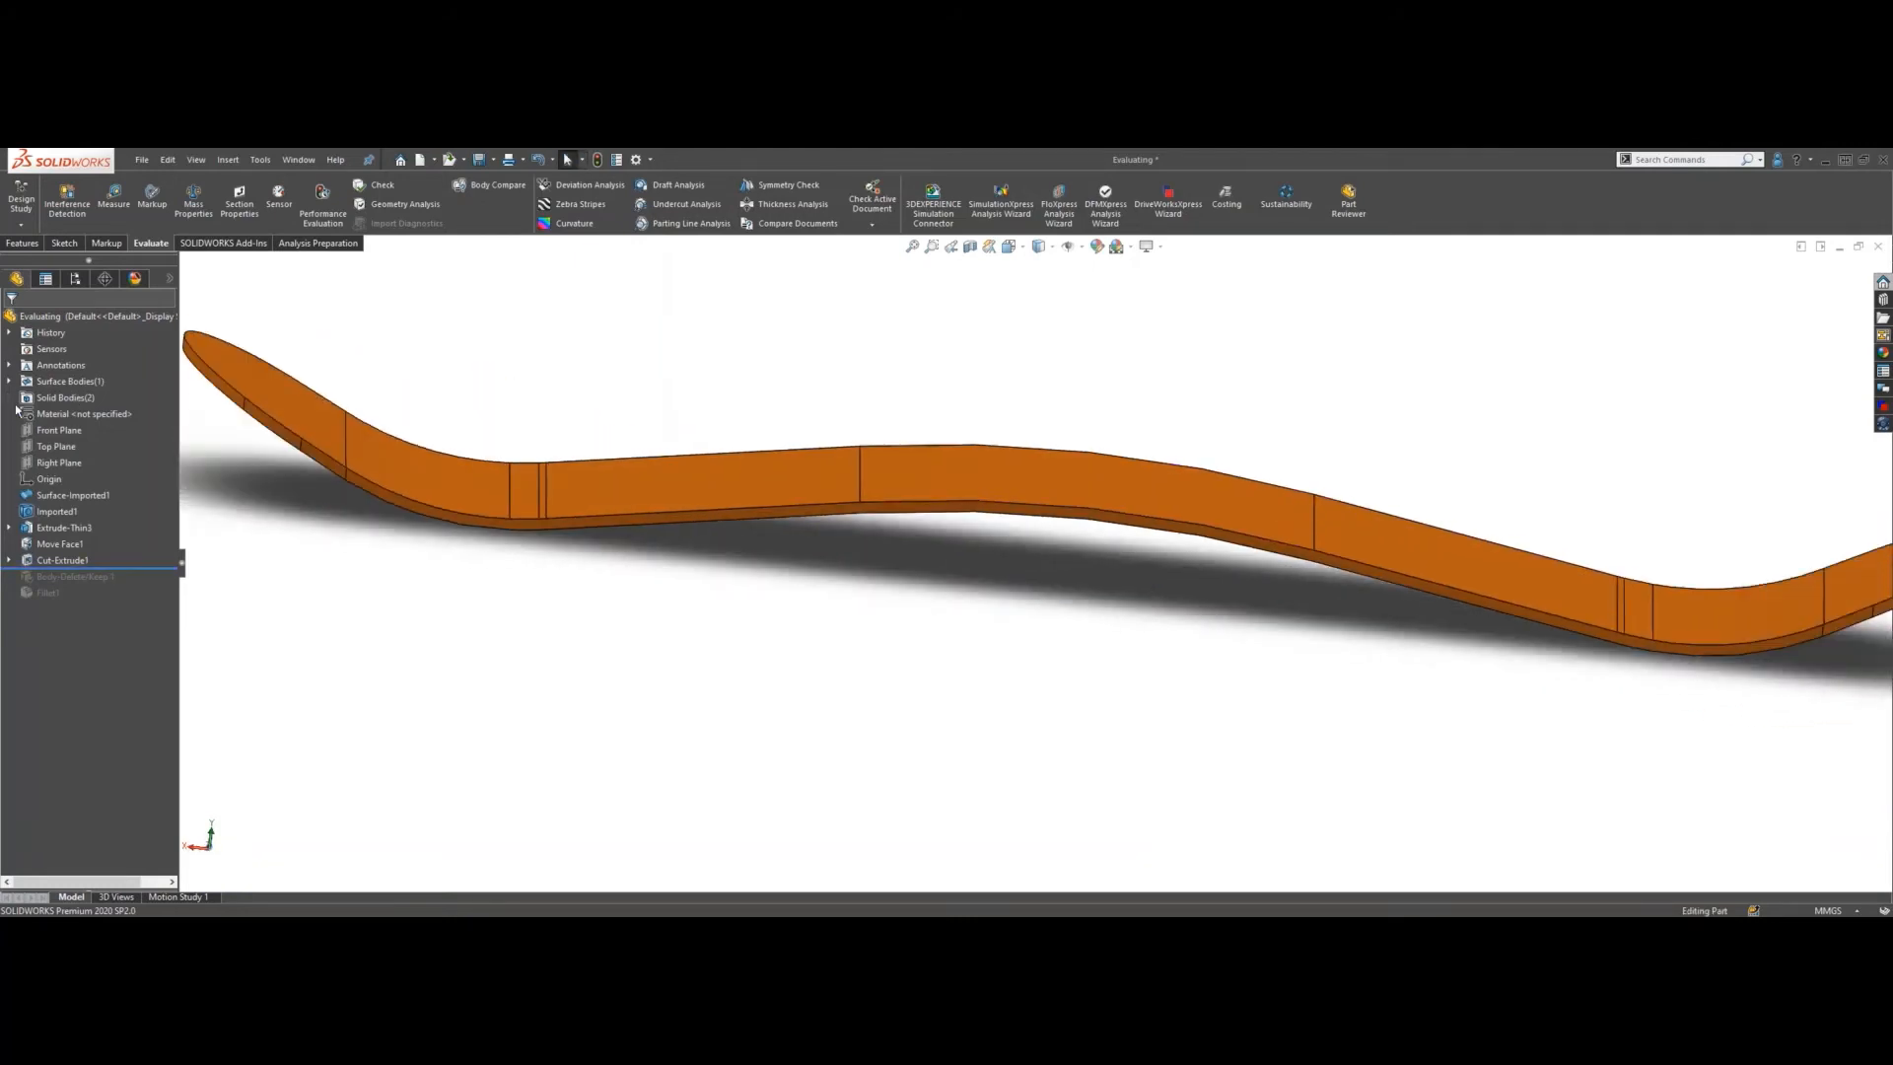
- Show the hidden Imported1 solid body alongside the Cut-Extrude1 body and view its mounting holes
click(9, 398)
right_click(61, 413)
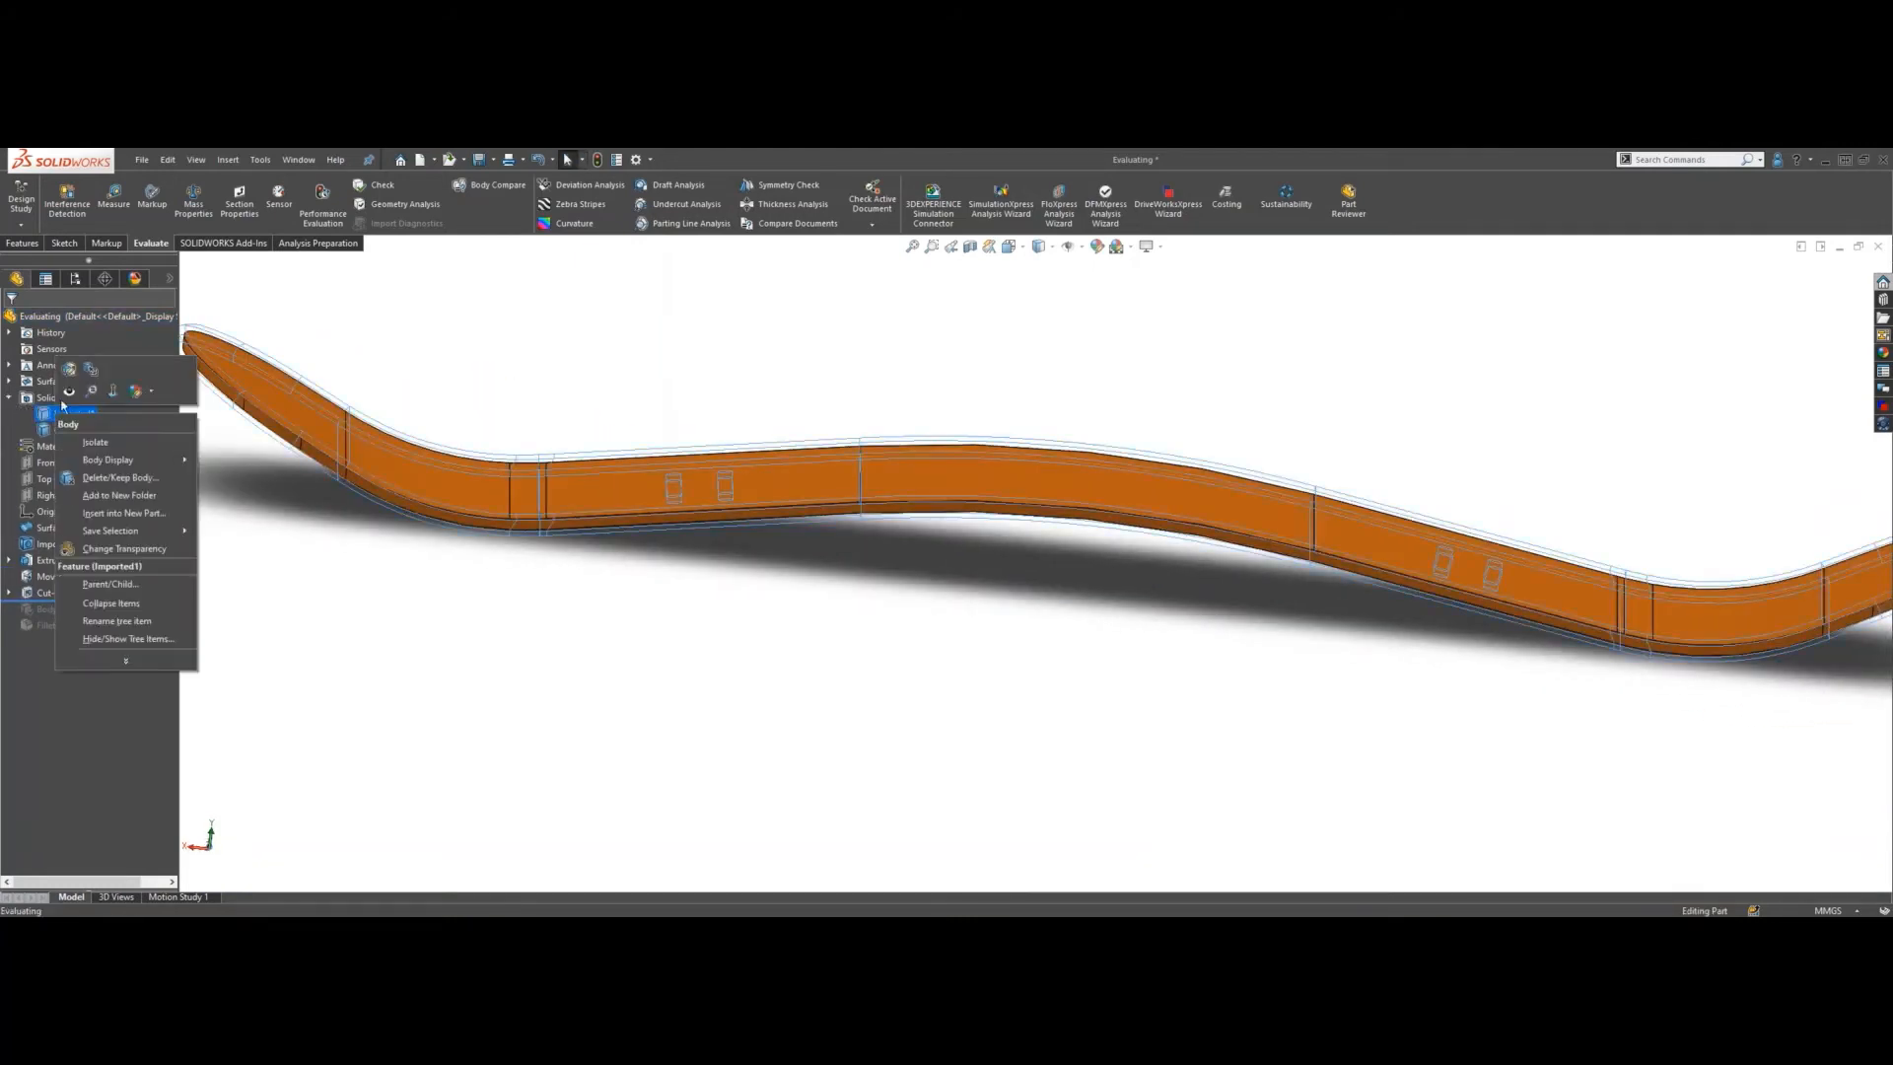
click(65, 394)
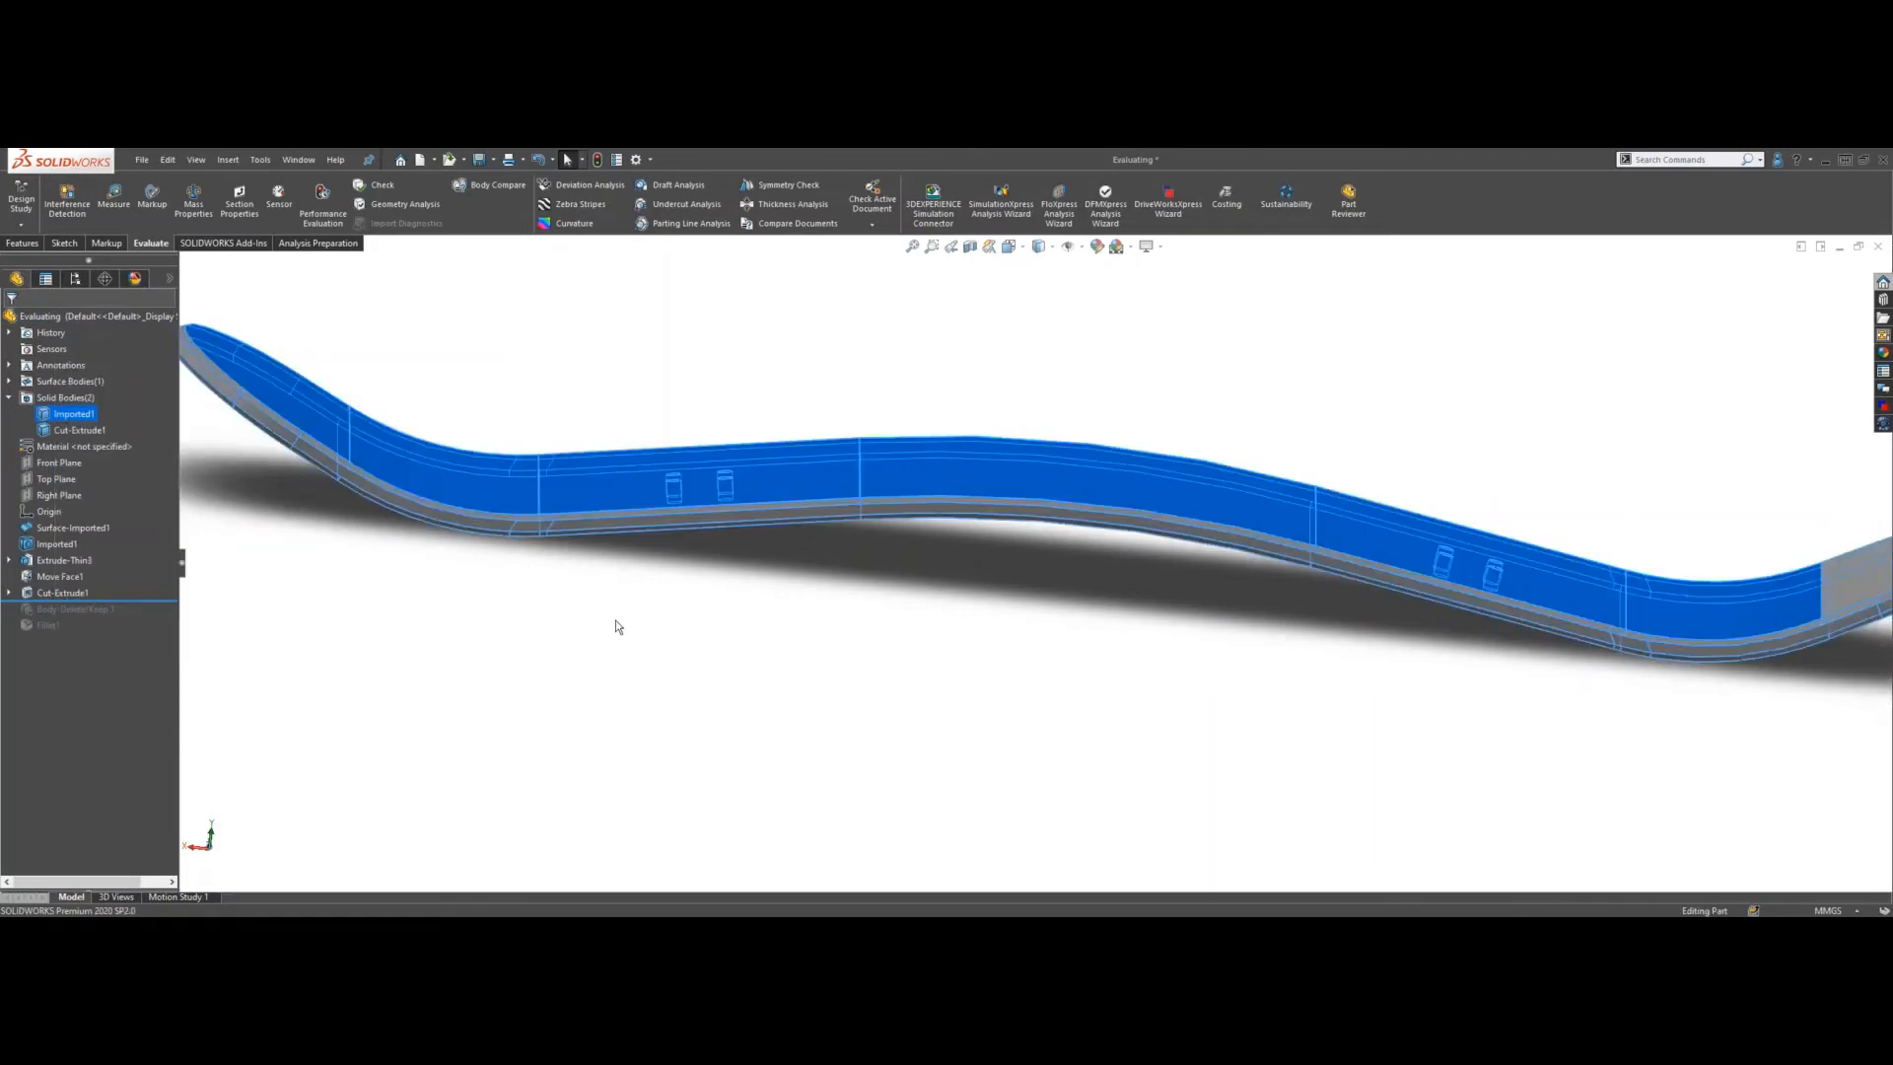
click(754, 641)
mouse_move(817, 634)
middle_down()
mouse_move(760, 668)
mouse_move(781, 647)
middle_up()
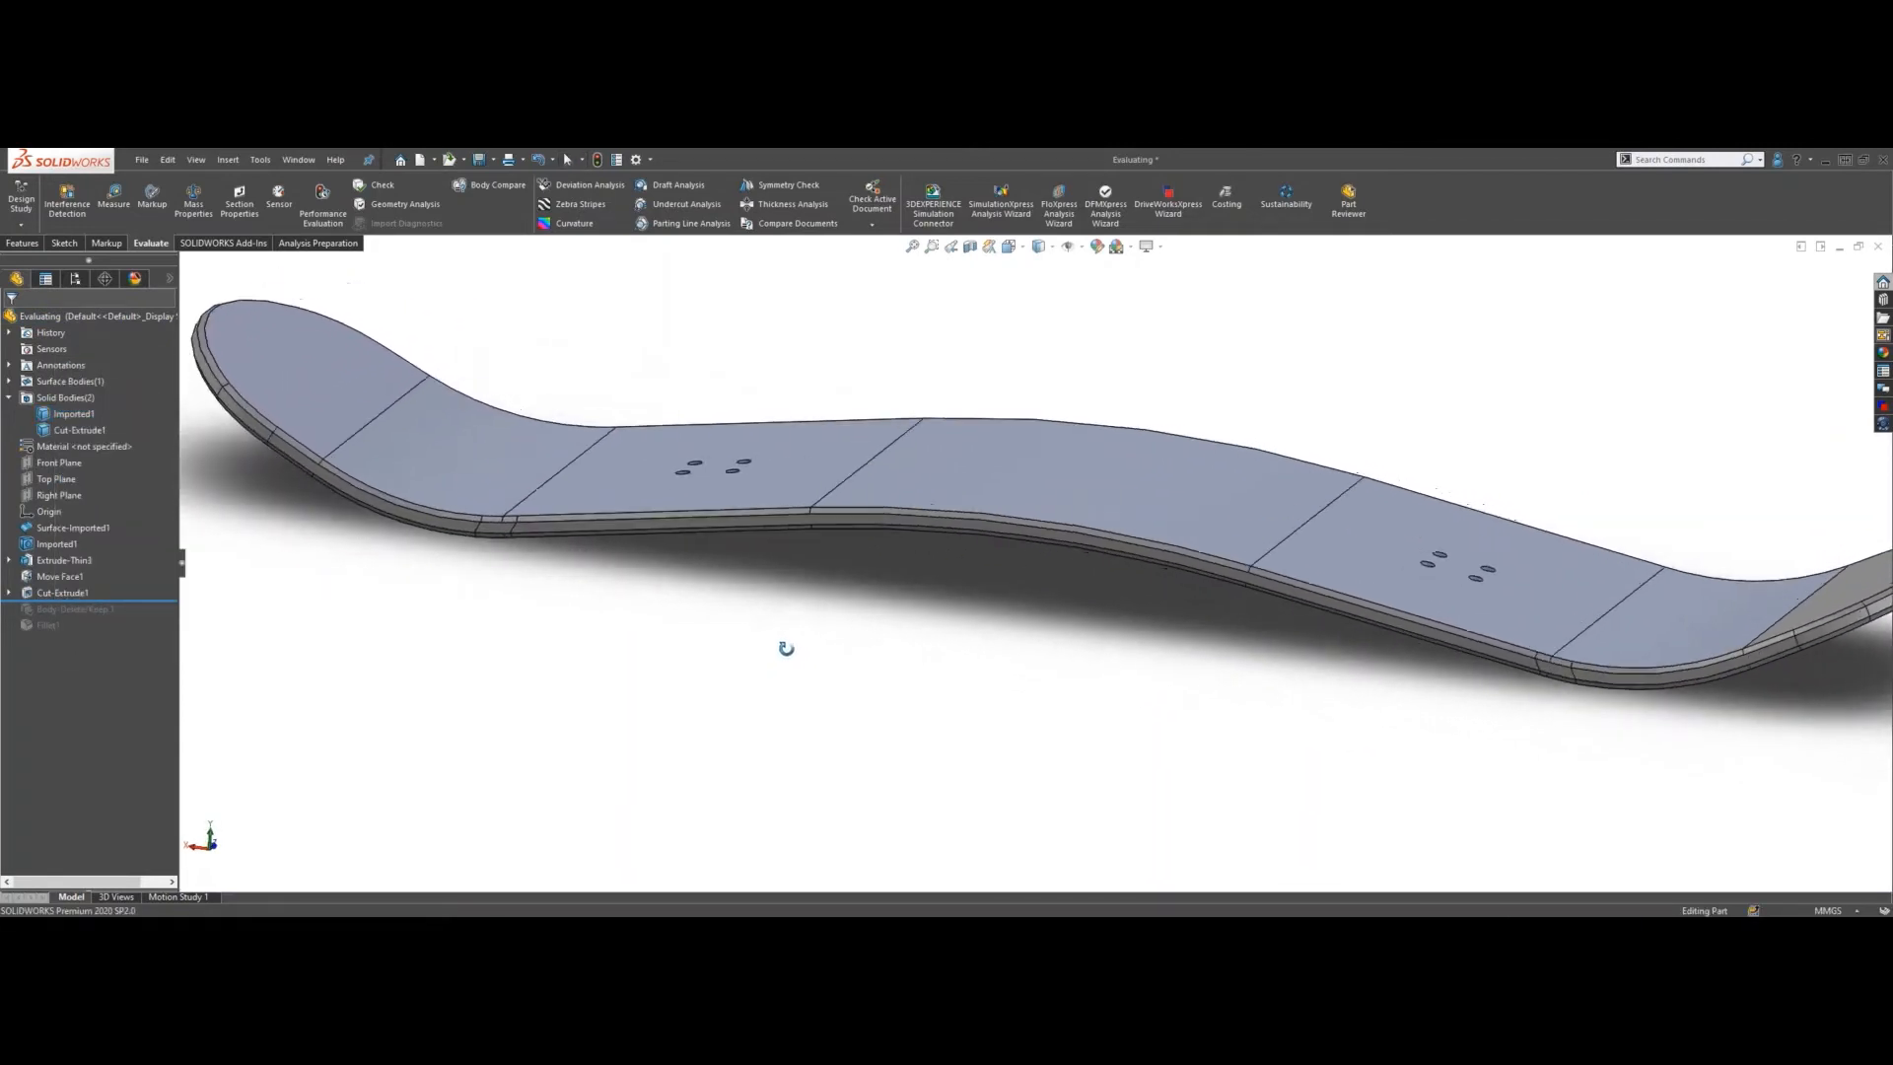
- Hide the Imported1 solid body so only the Cut-Extrude1 deck body is displayed
right_click(88, 414)
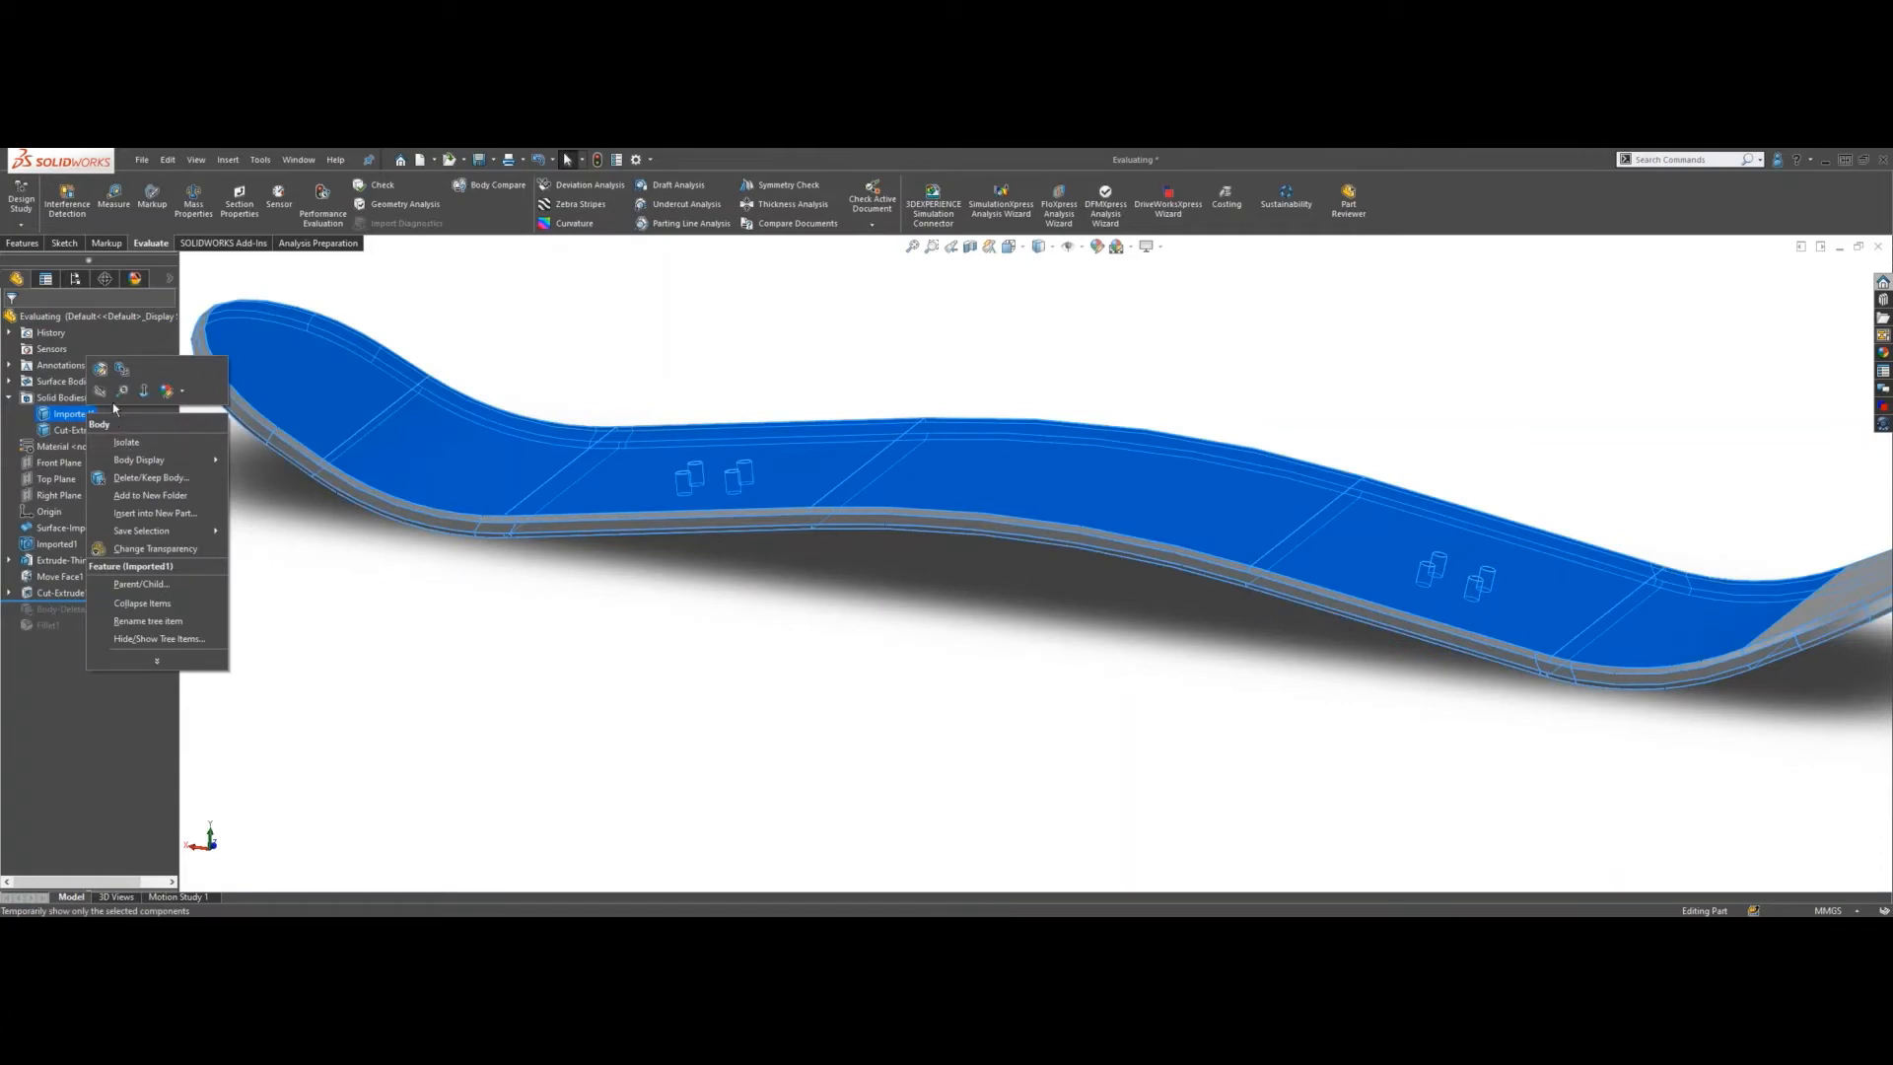
click(104, 392)
key(f)
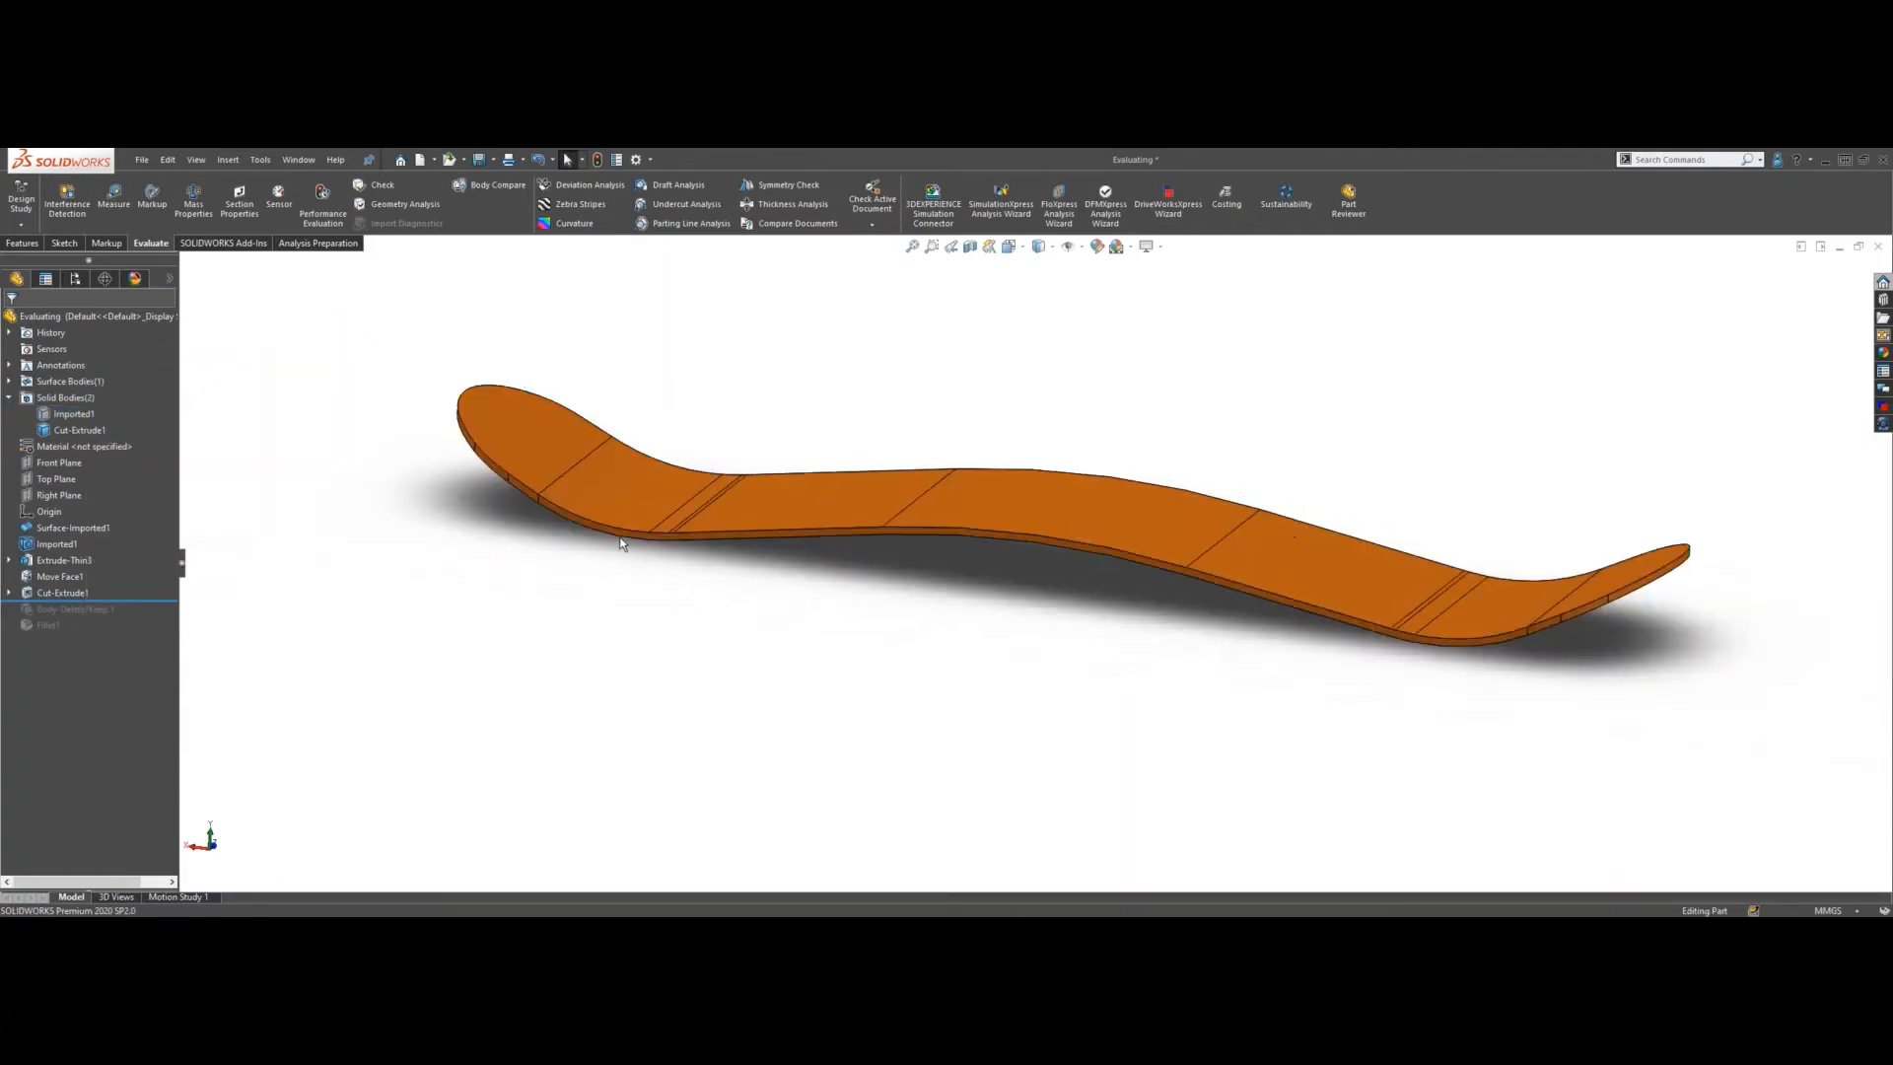
middle_drag(925, 426, 863, 458)
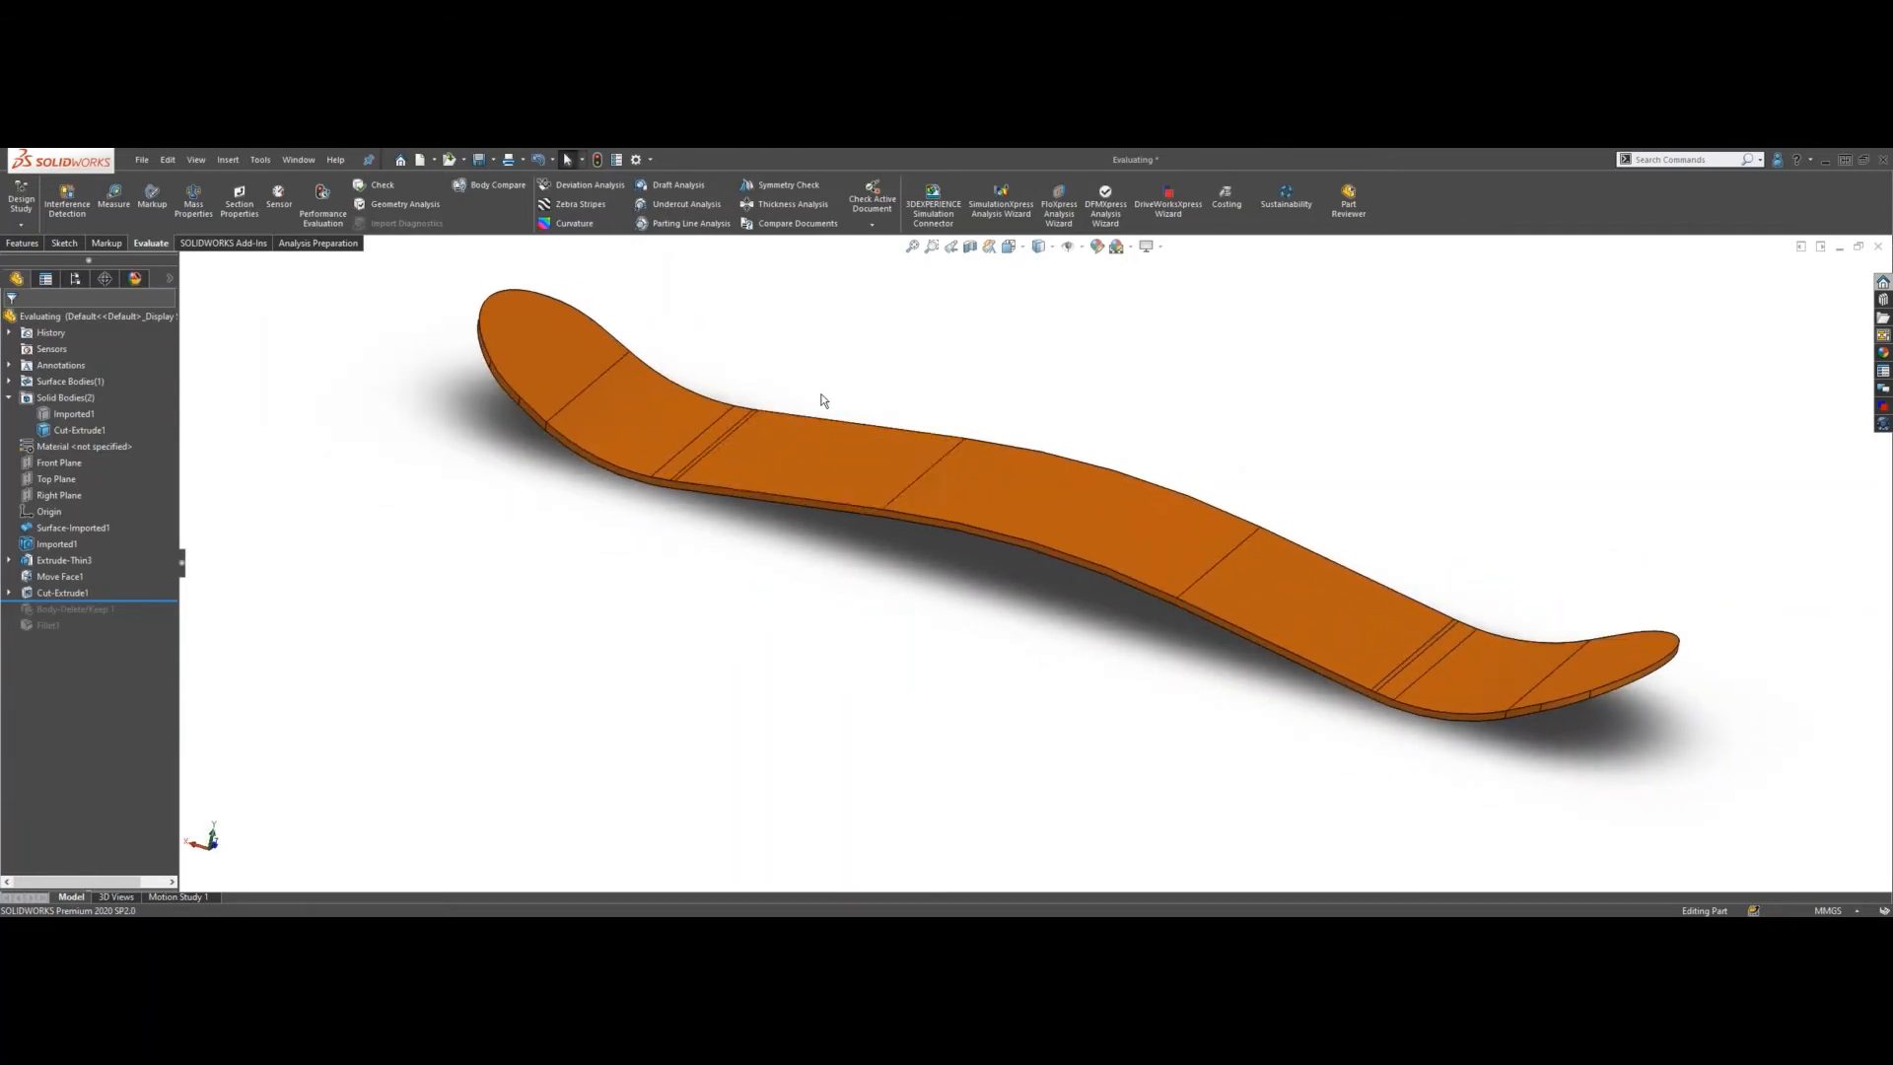
- Run Body Compare with the Imported1 solid body as source and the Cut-Extrude1 body as compare body
click(483, 186)
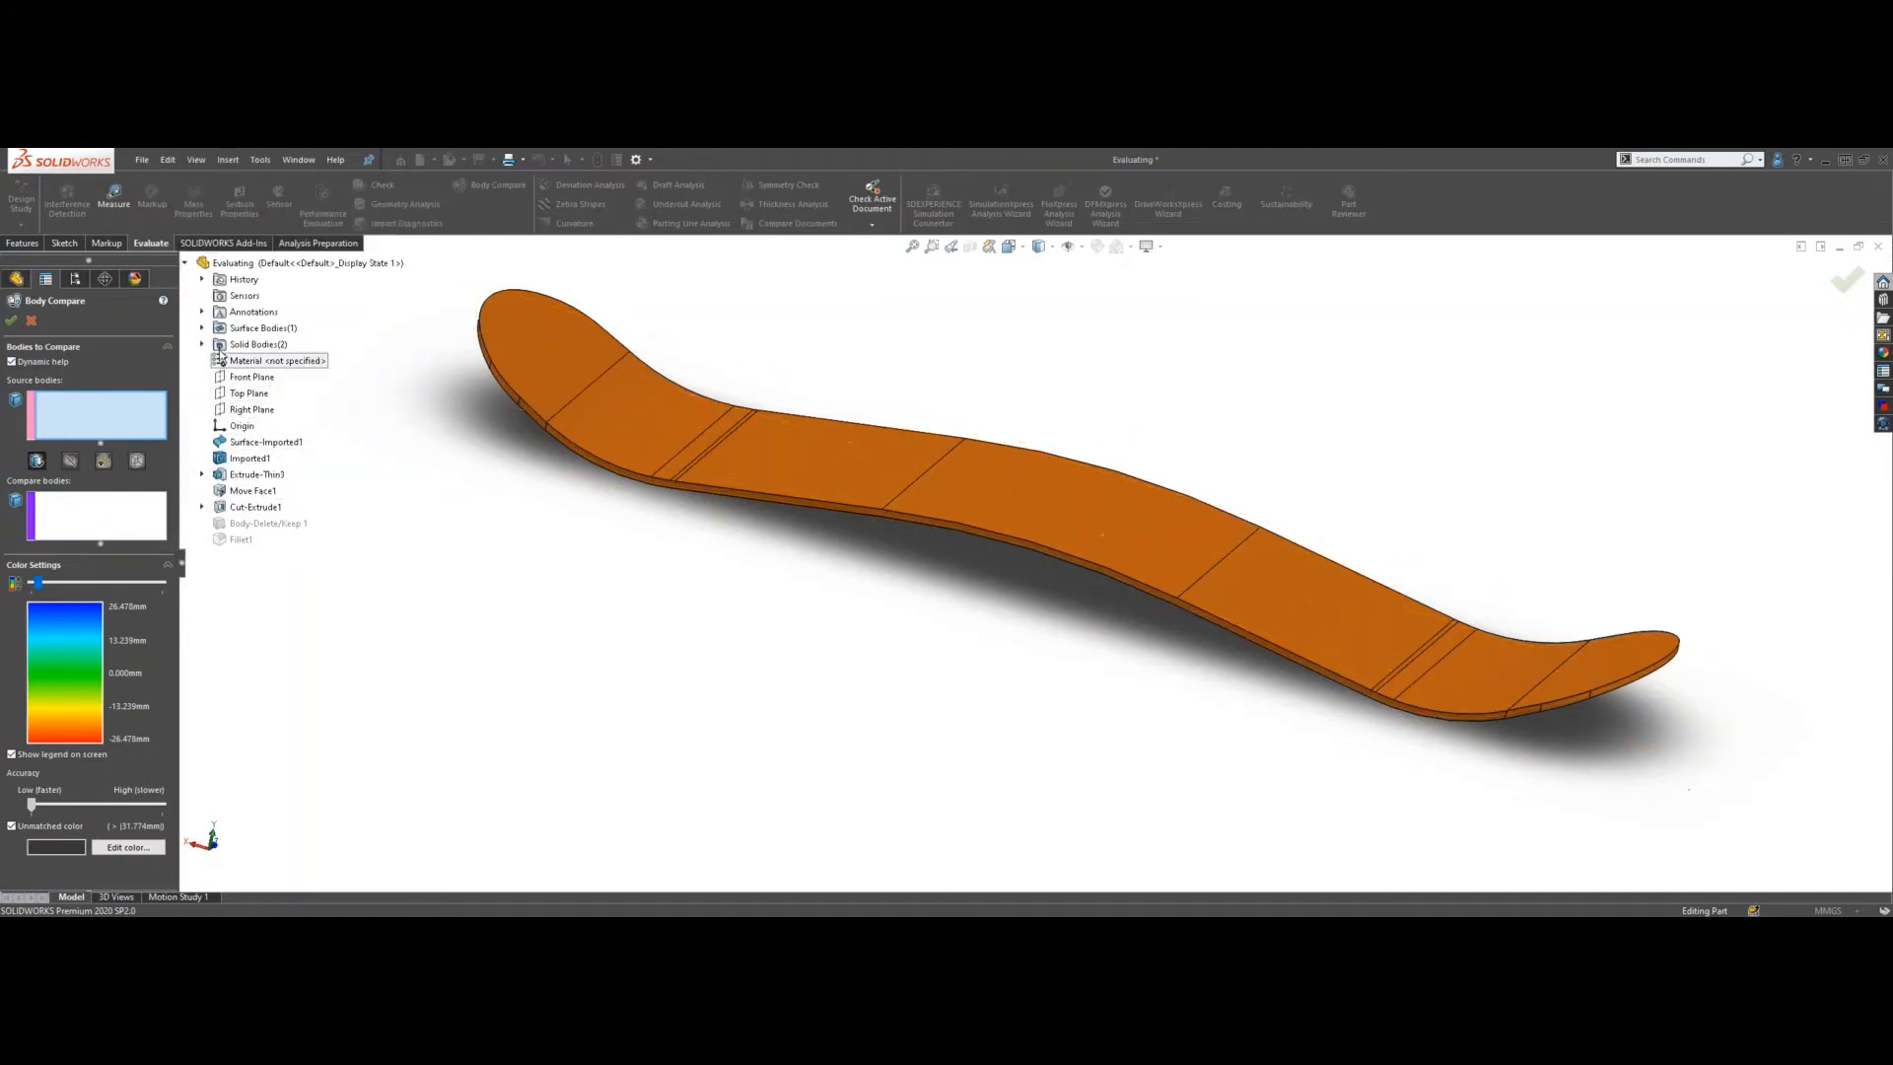
click(202, 344)
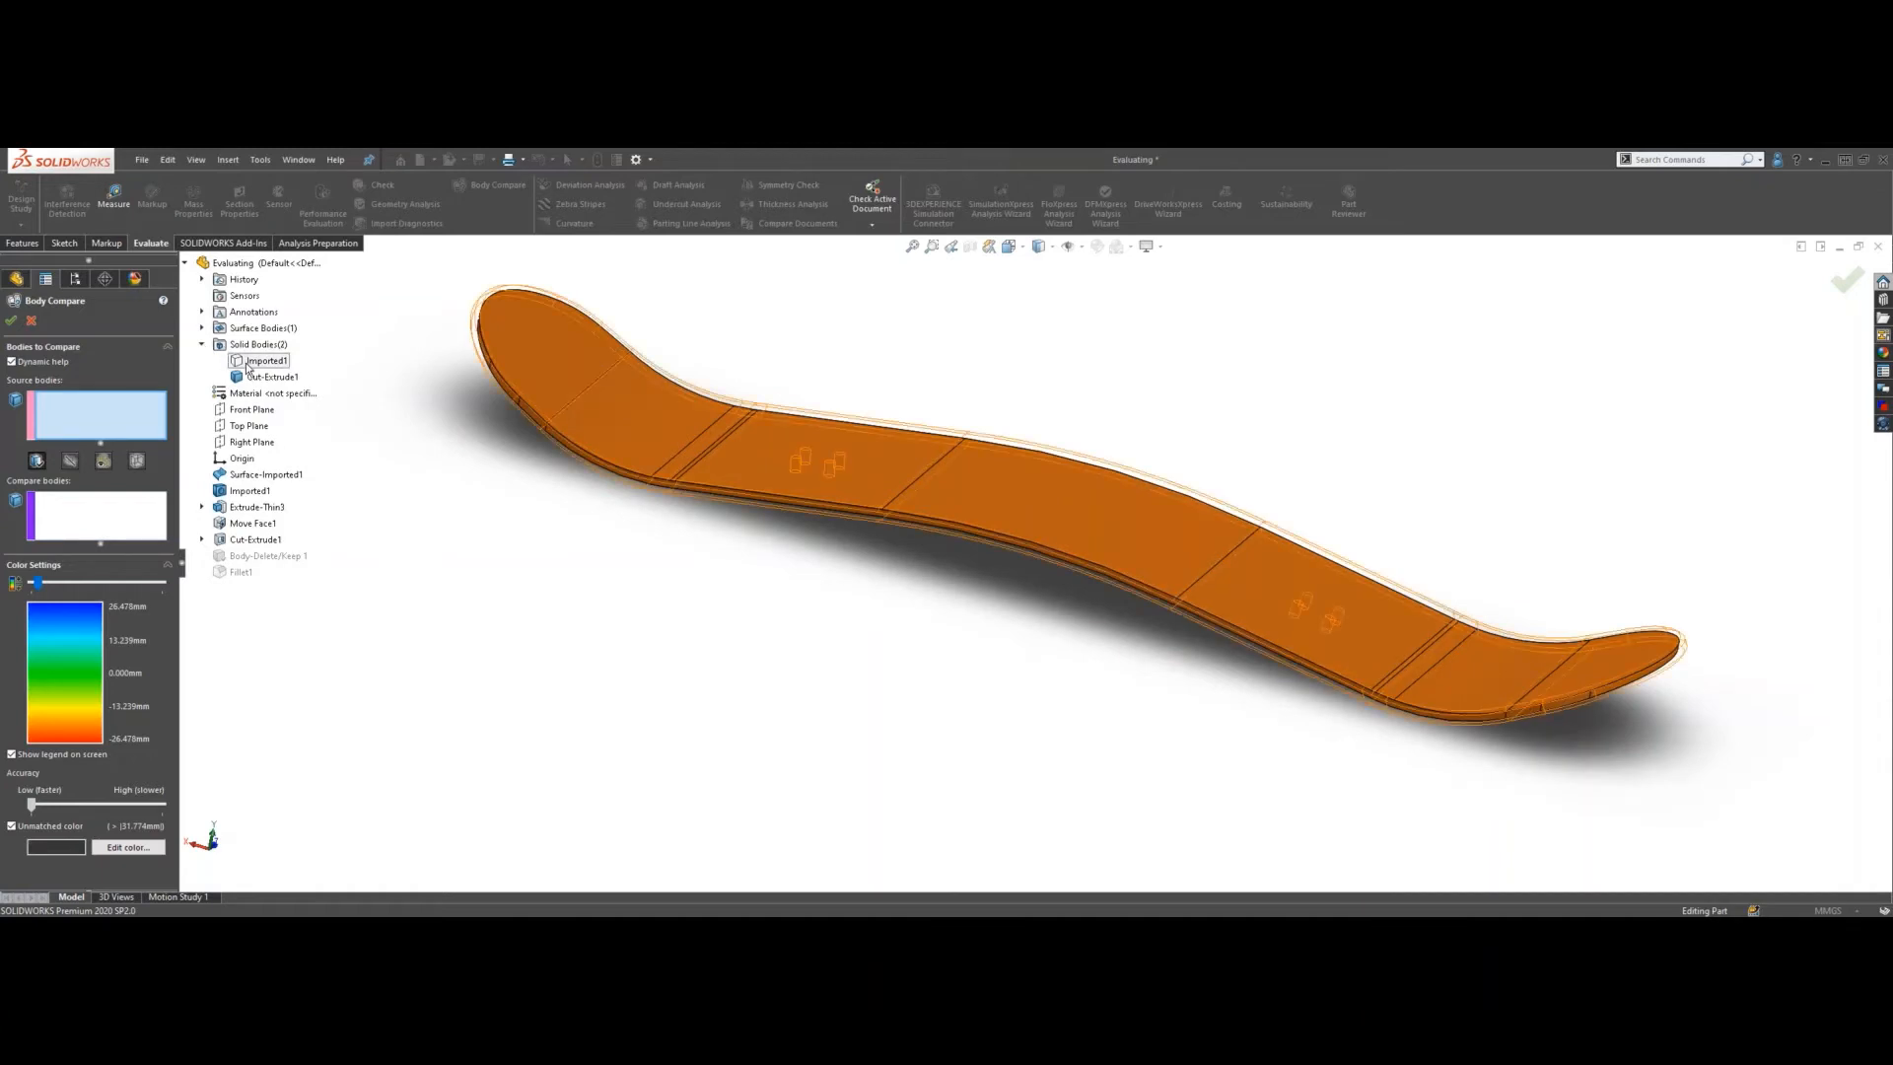
click(249, 365)
click(118, 516)
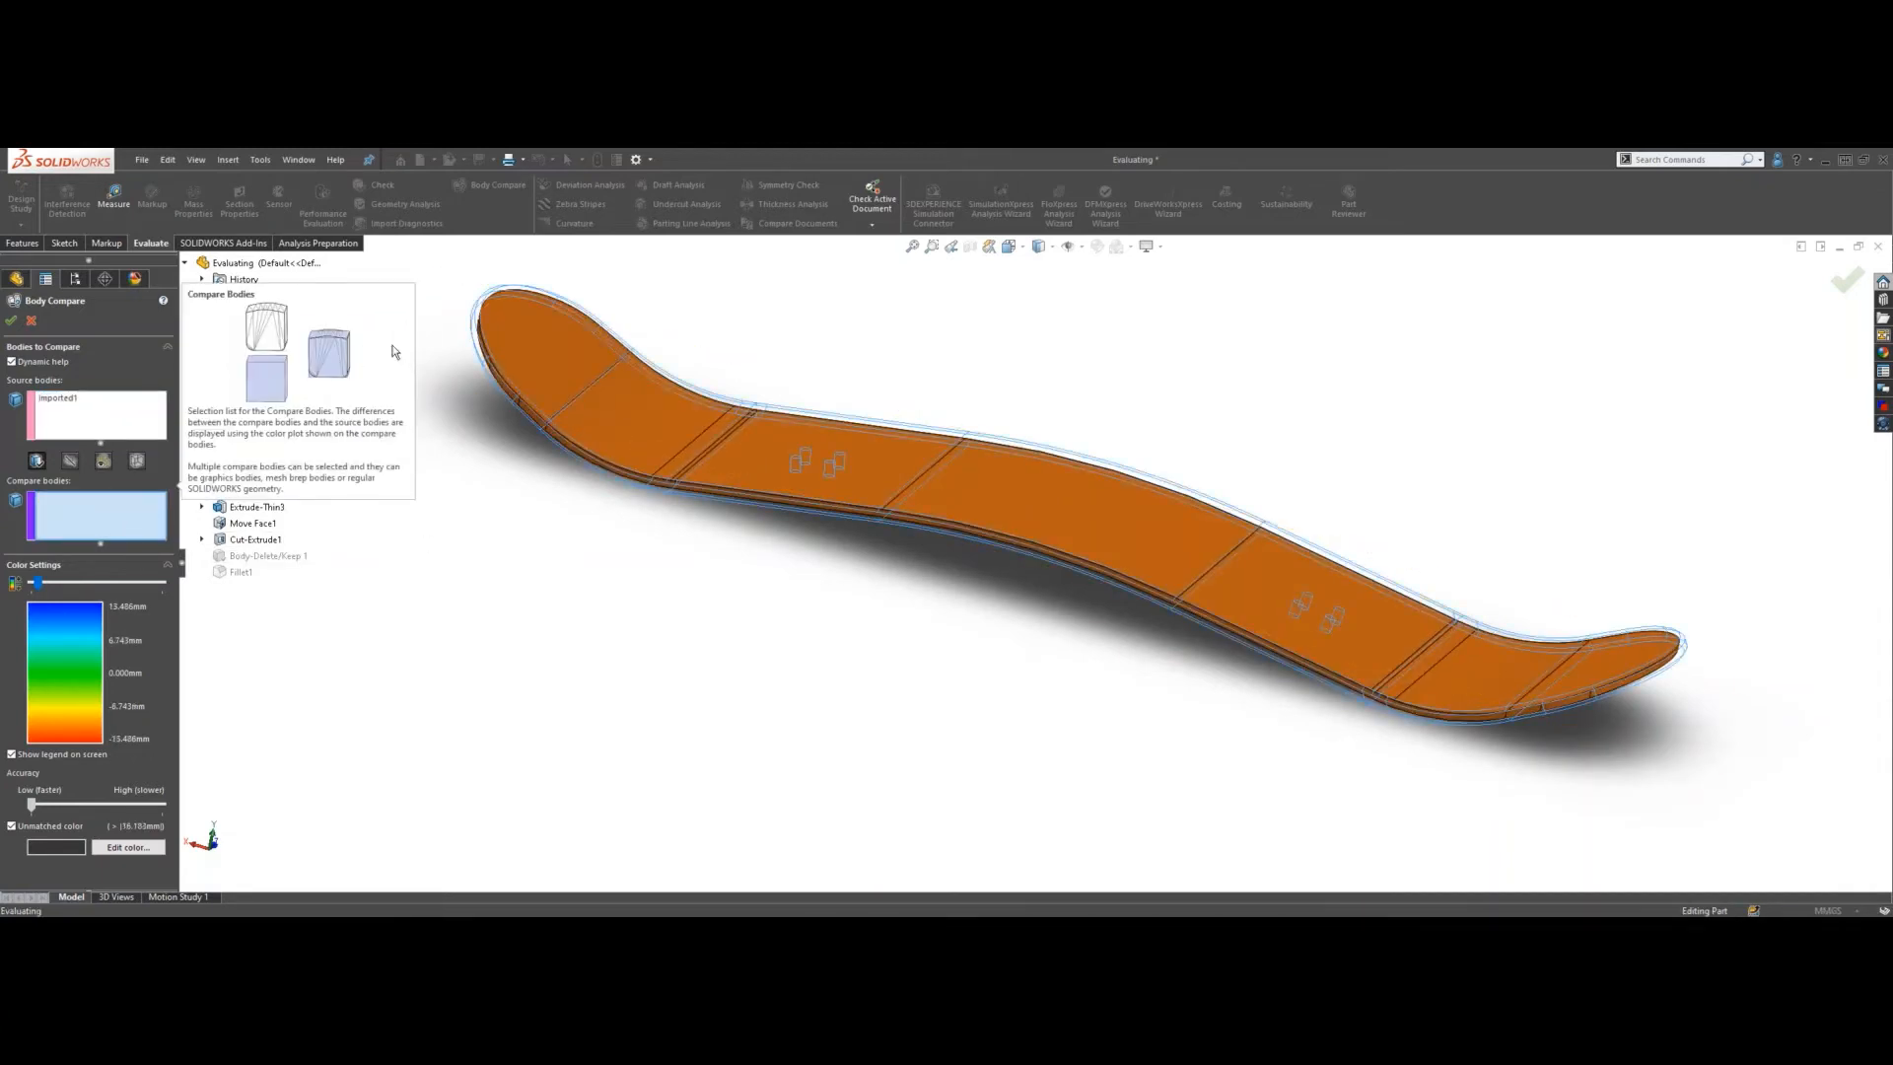
click(252, 378)
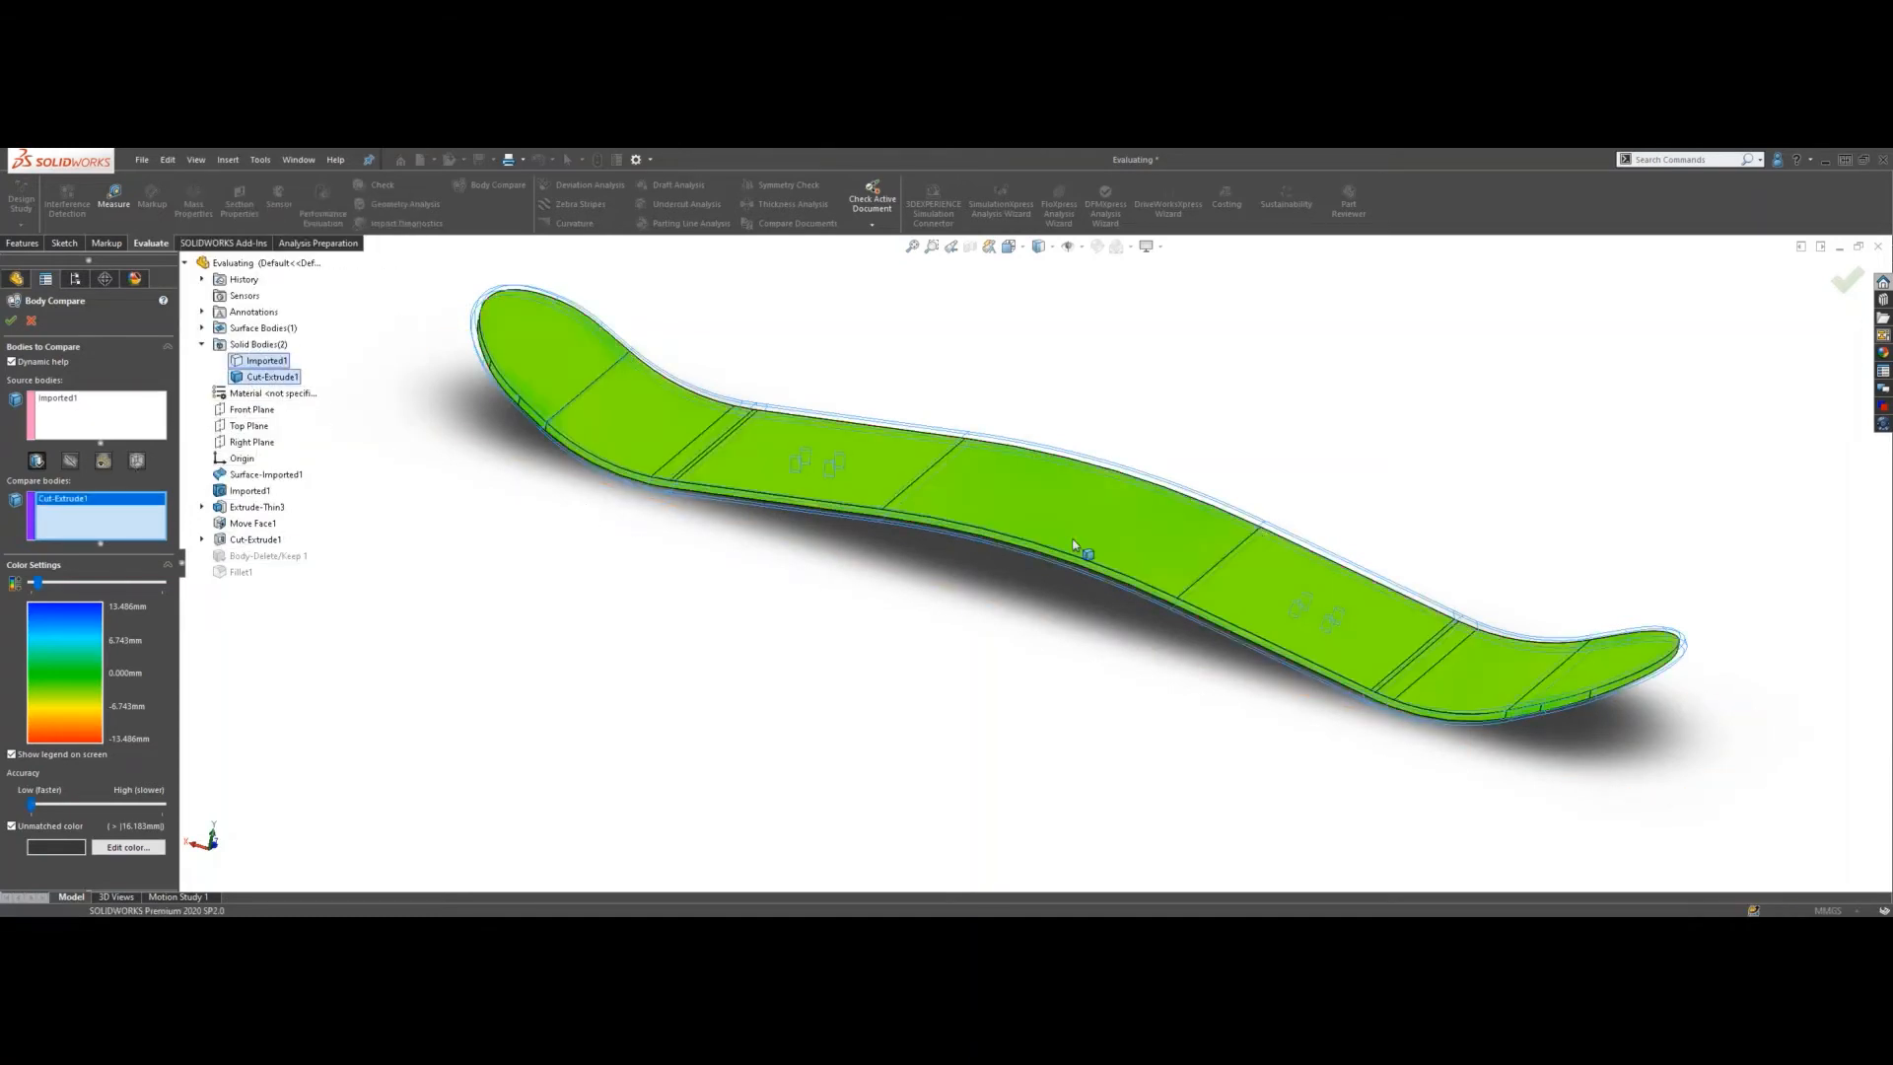
- Examine the body compare colour plot over the deck's surface and along its side edge
scroll(917, 522, down, 5)
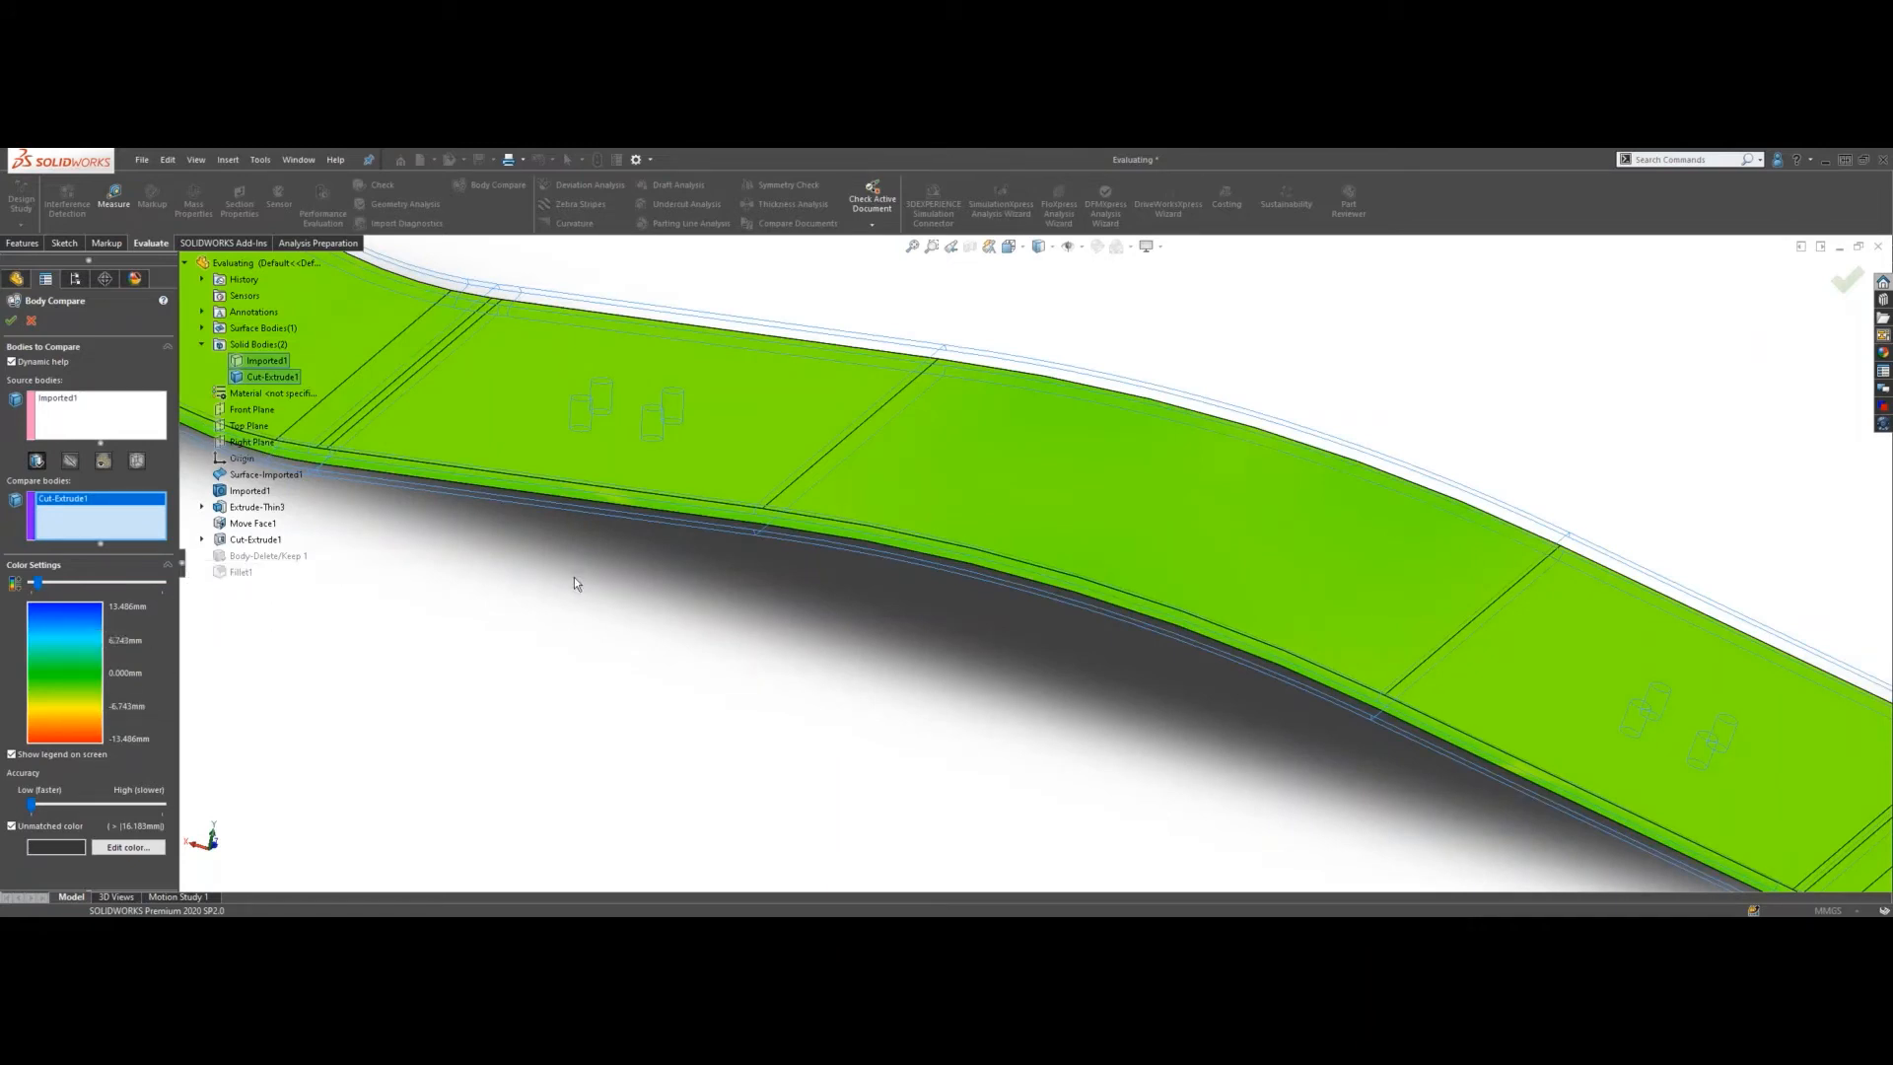
scroll(635, 617, up, 4)
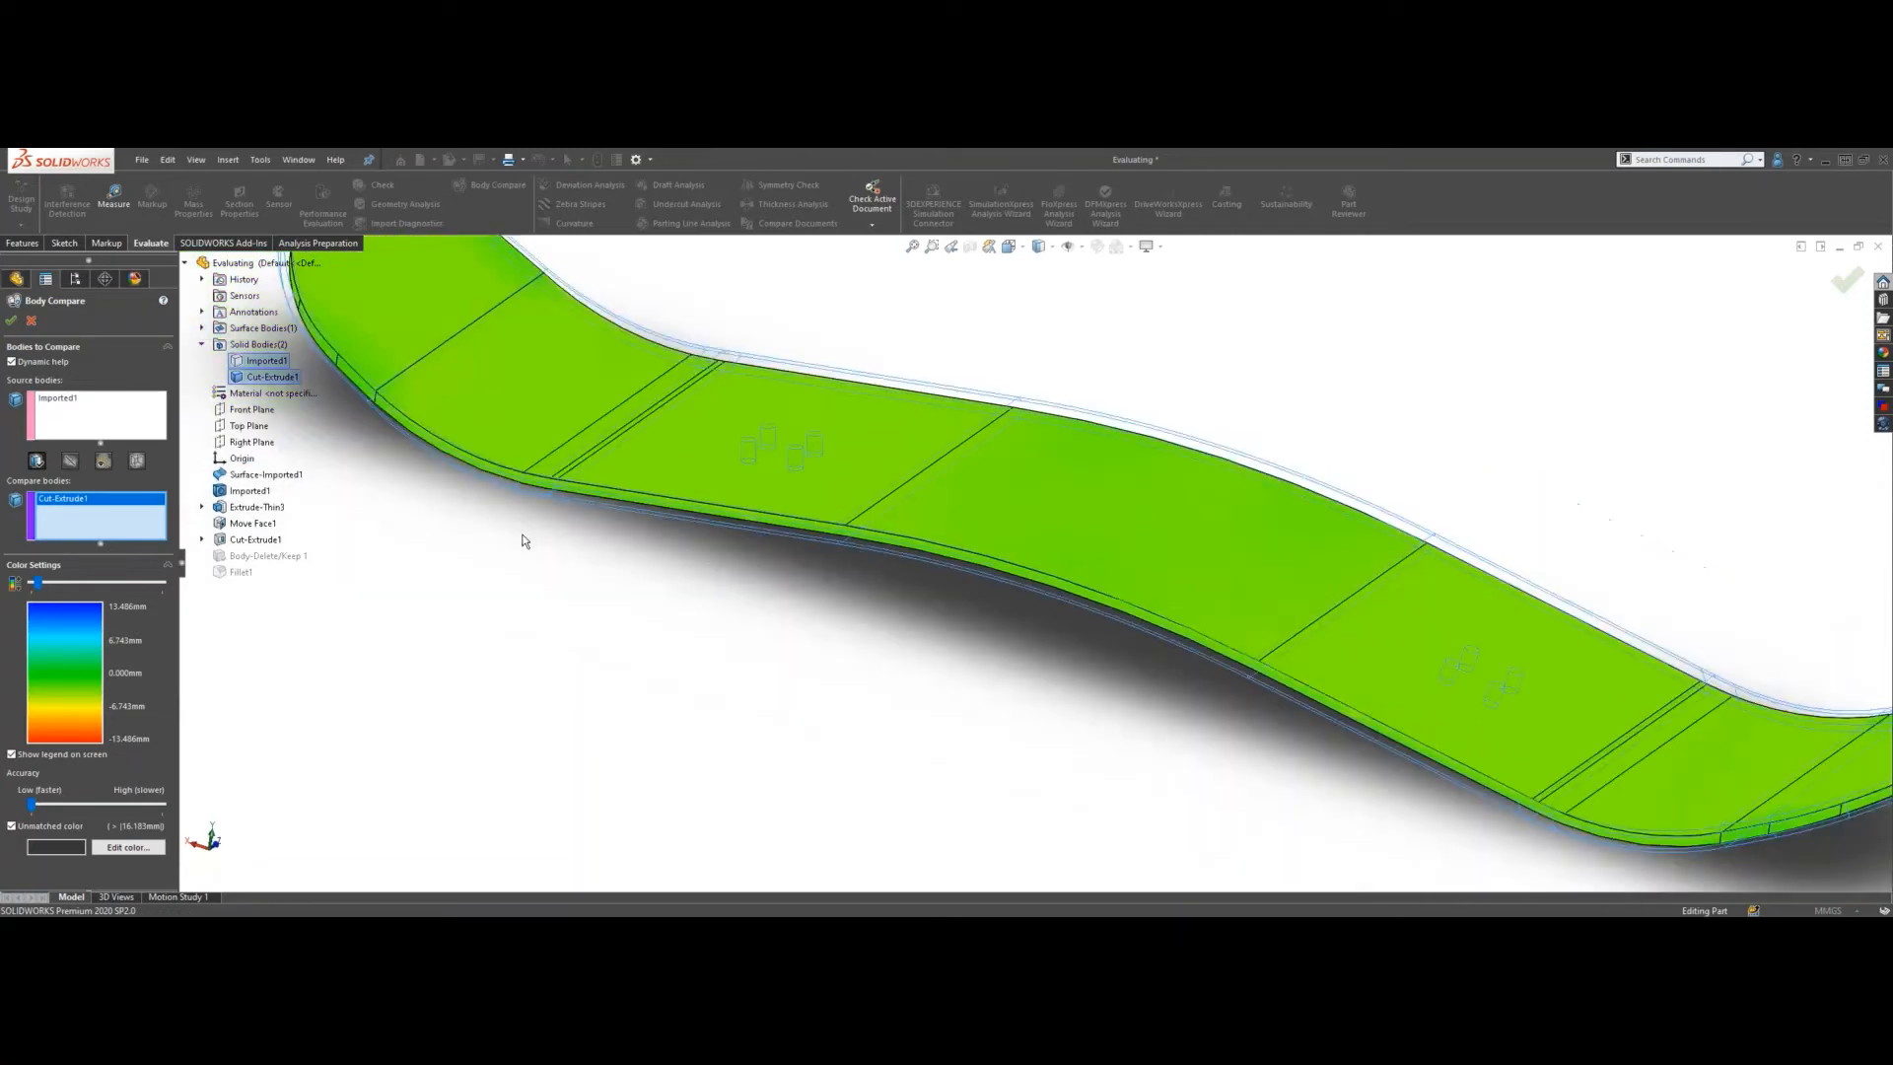
scroll(608, 490, up, 2)
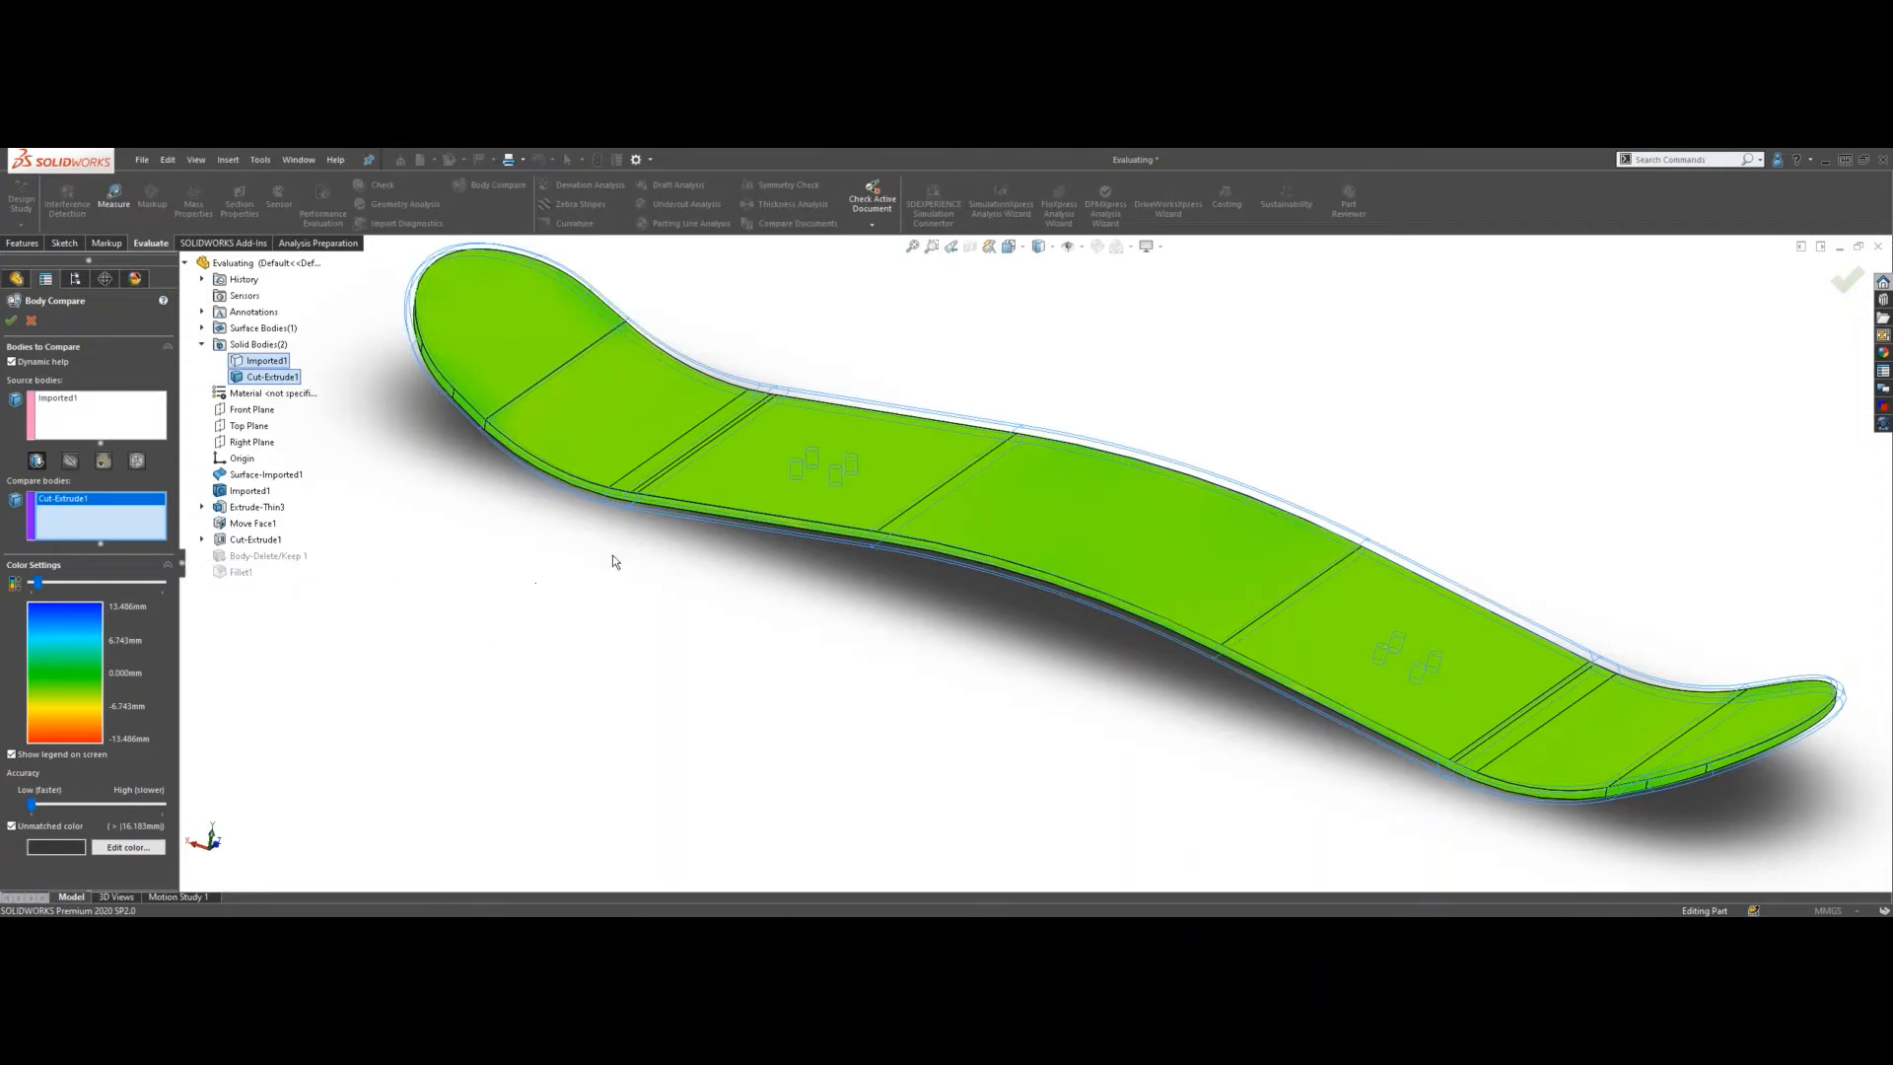
scroll(798, 532, down, 3)
scroll(799, 533, down, 1)
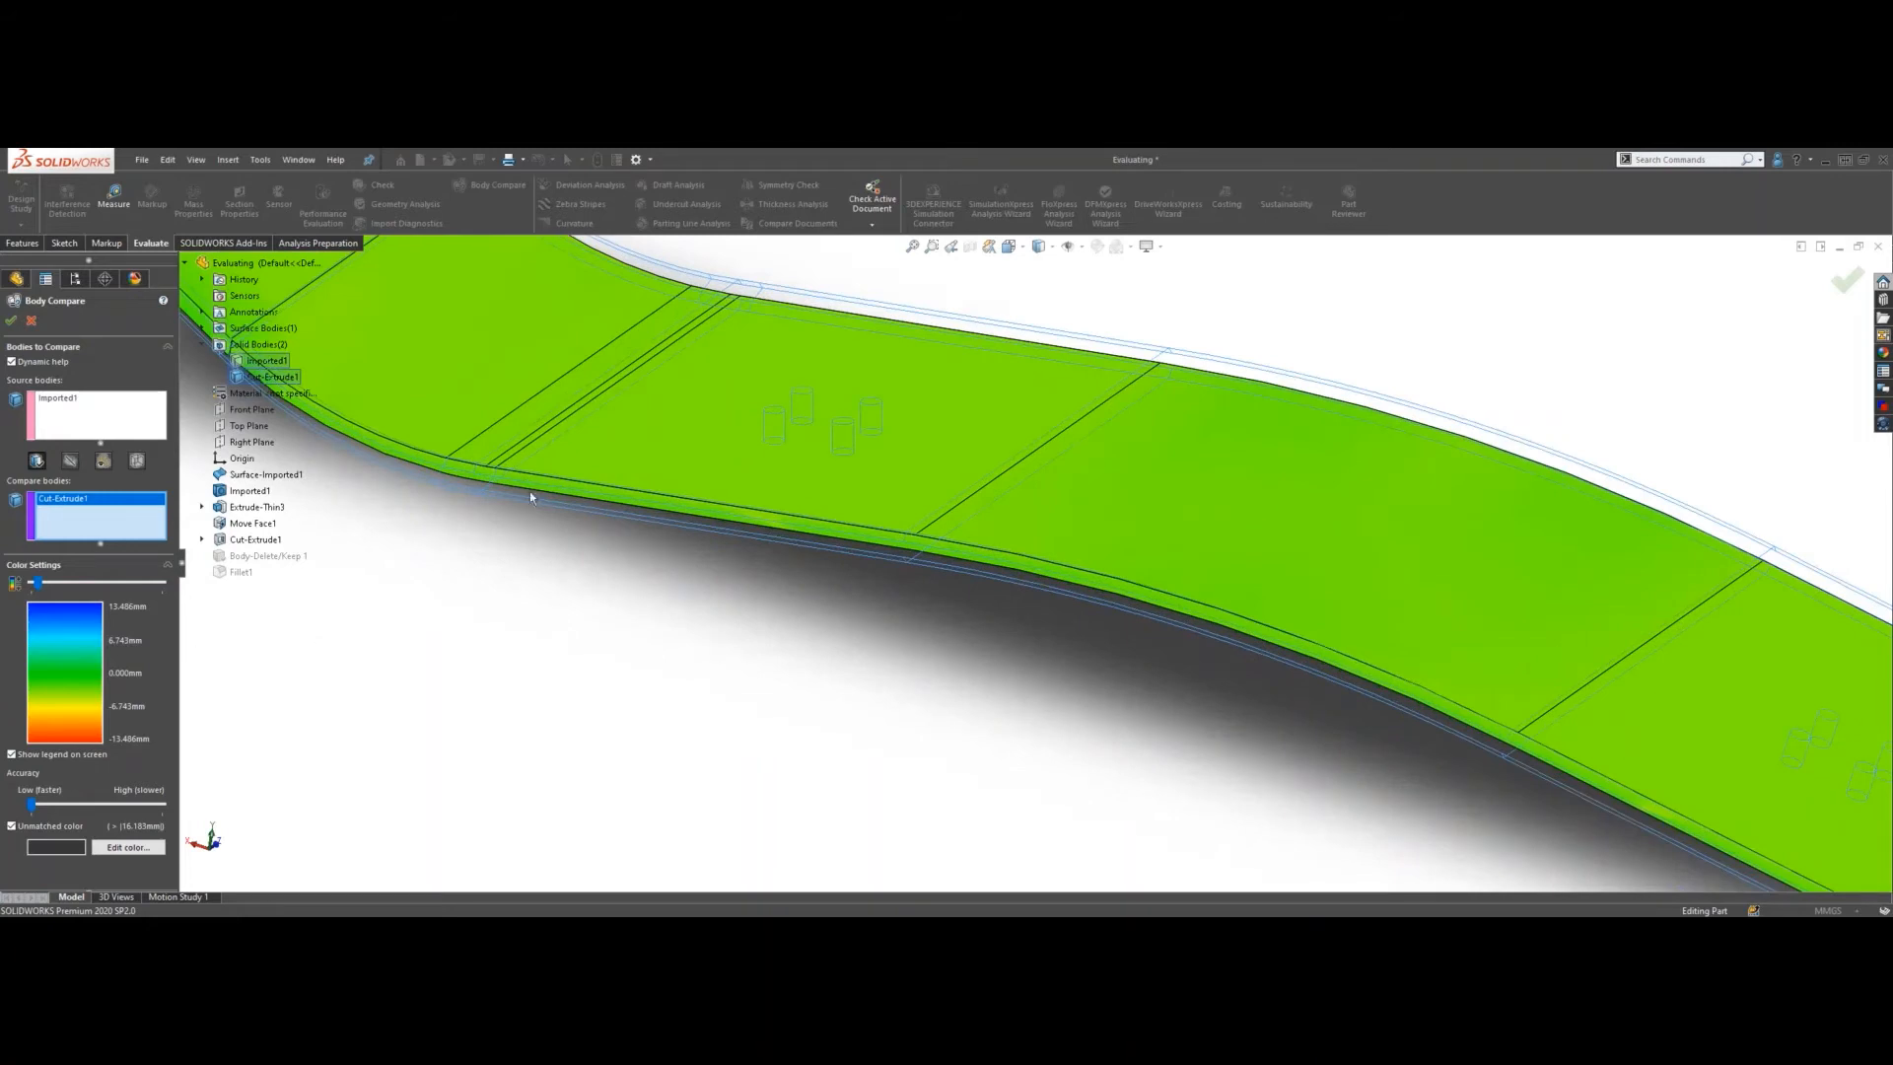
scroll(558, 526, up, 2)
middle_drag(1062, 606, 828, 476)
scroll(828, 475, down, 1)
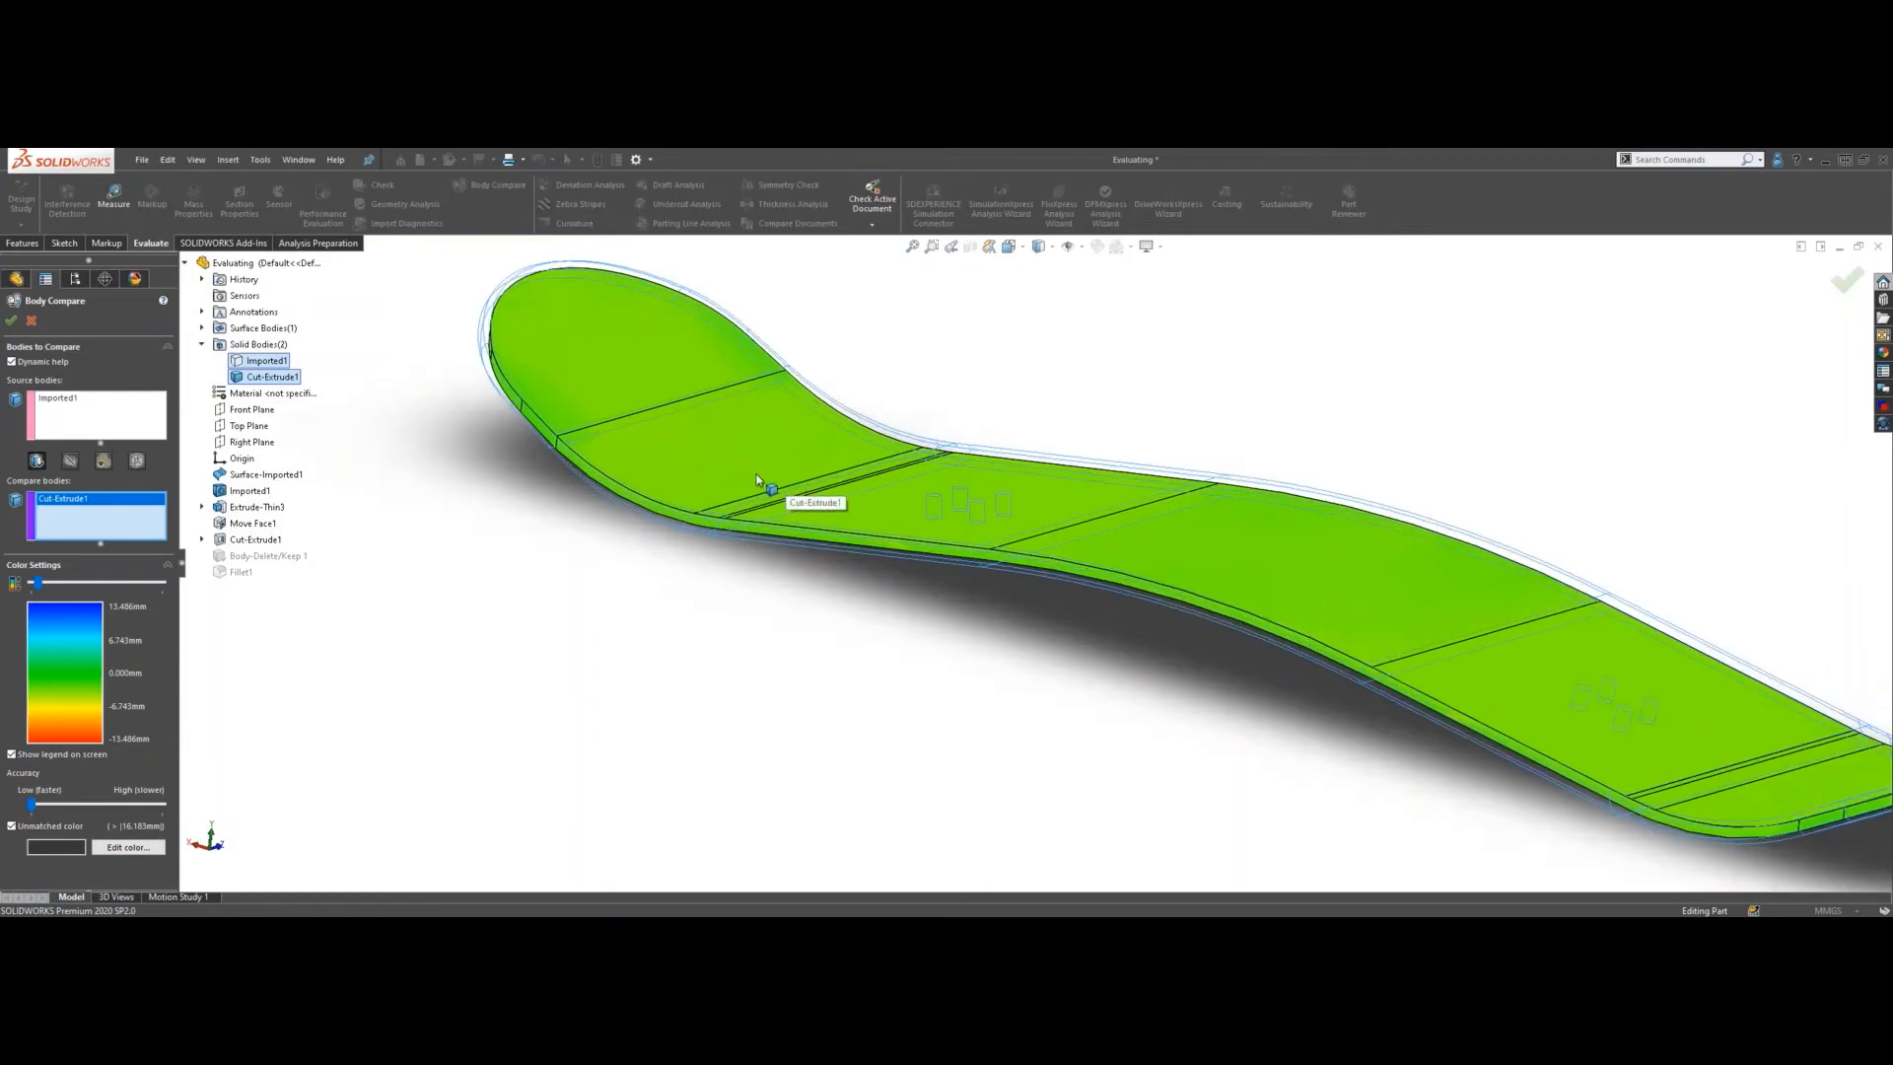
- Accept the body comparison and view the deck's colour plot with its on-screen legend
click(12, 325)
scroll(986, 478, up, 3)
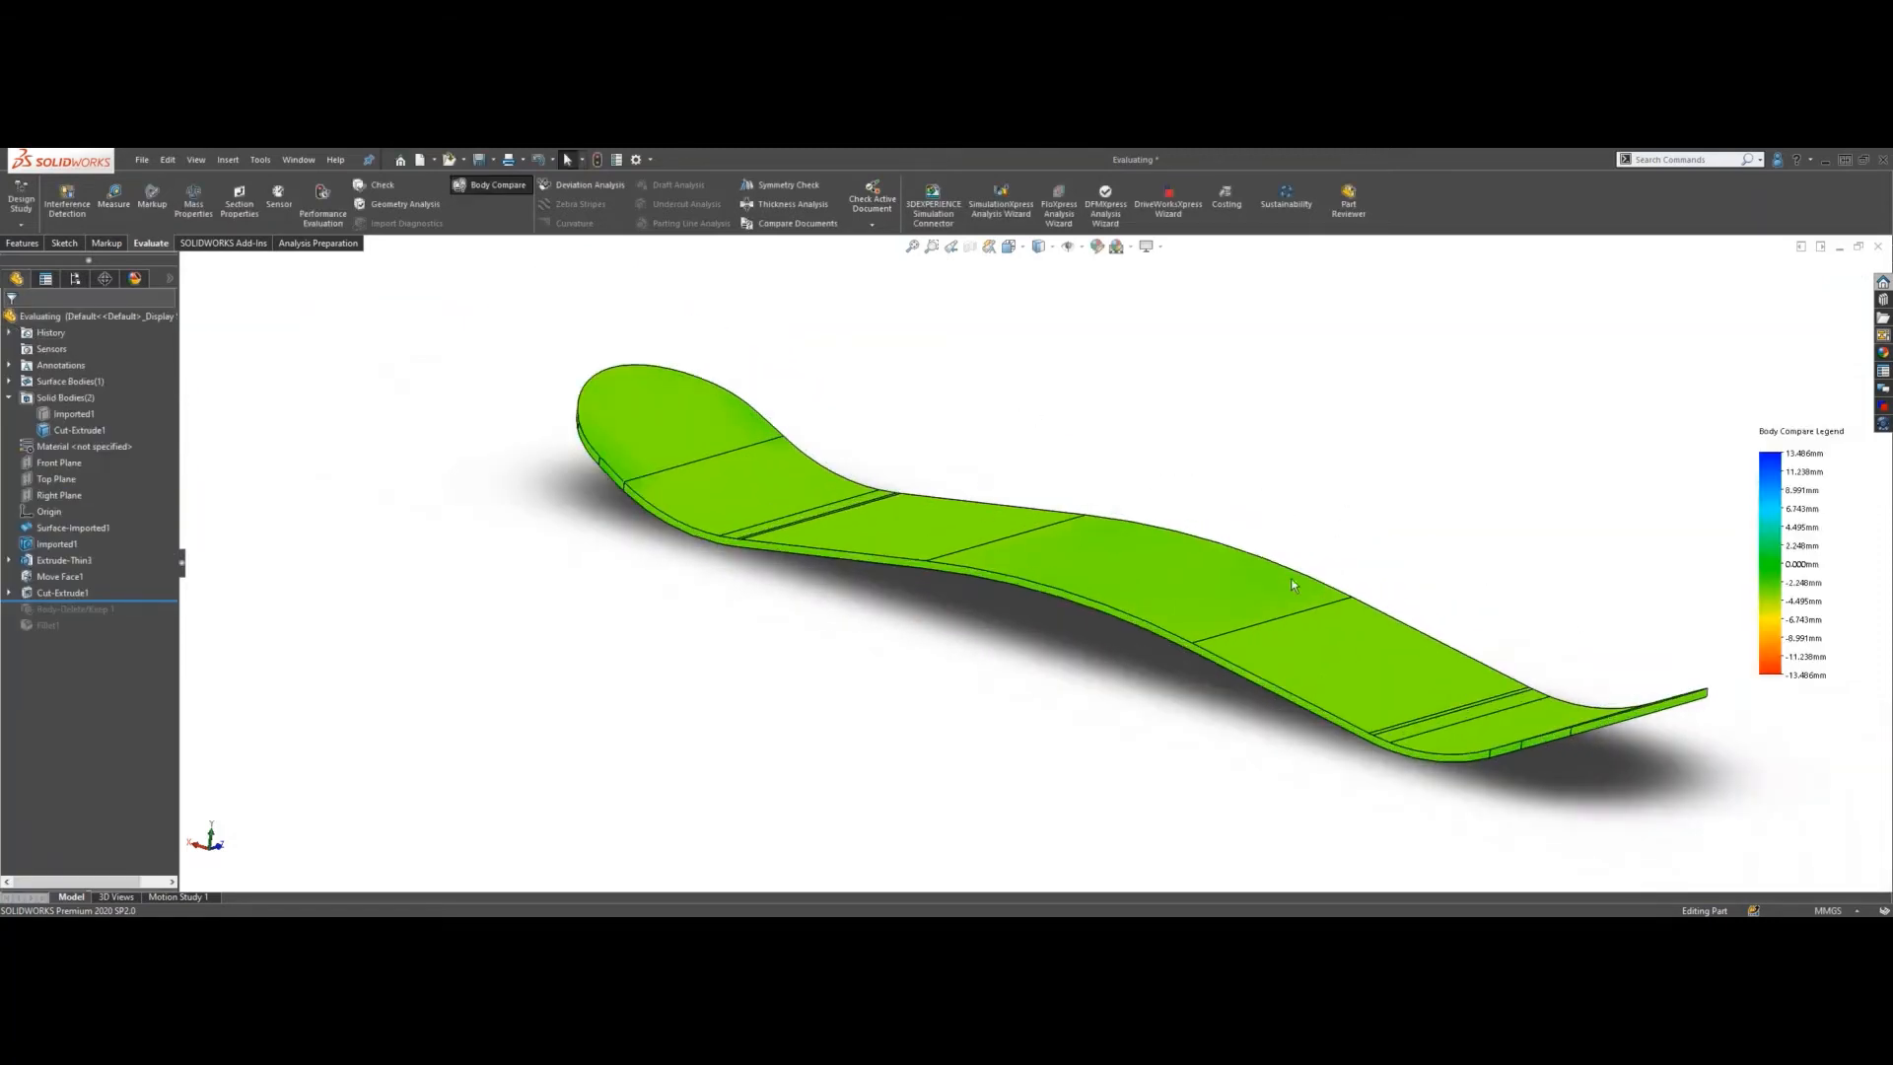
middle_drag(1291, 580, 1257, 598)
scroll(1254, 597, down, 1)
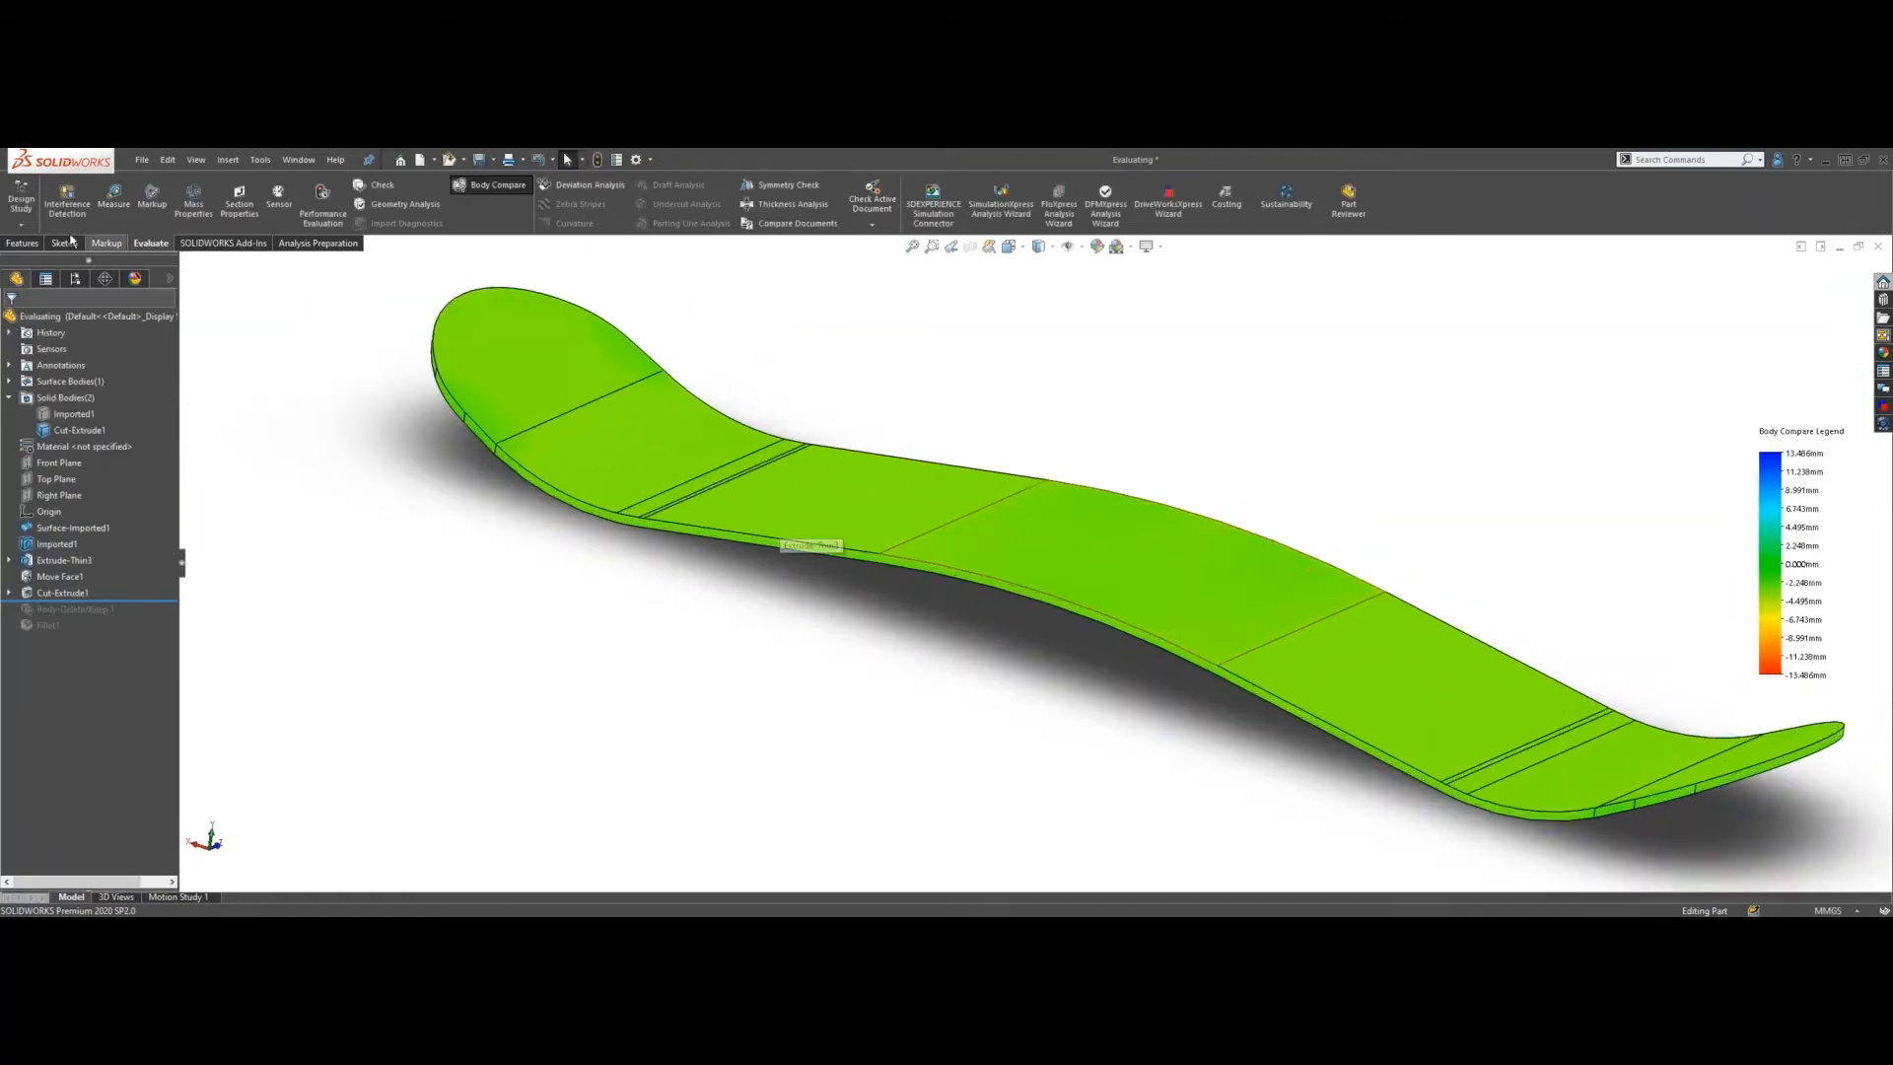
- Fillet the deck's upper rim edge with a 2 mm radius, using tangent propagation
click(22, 243)
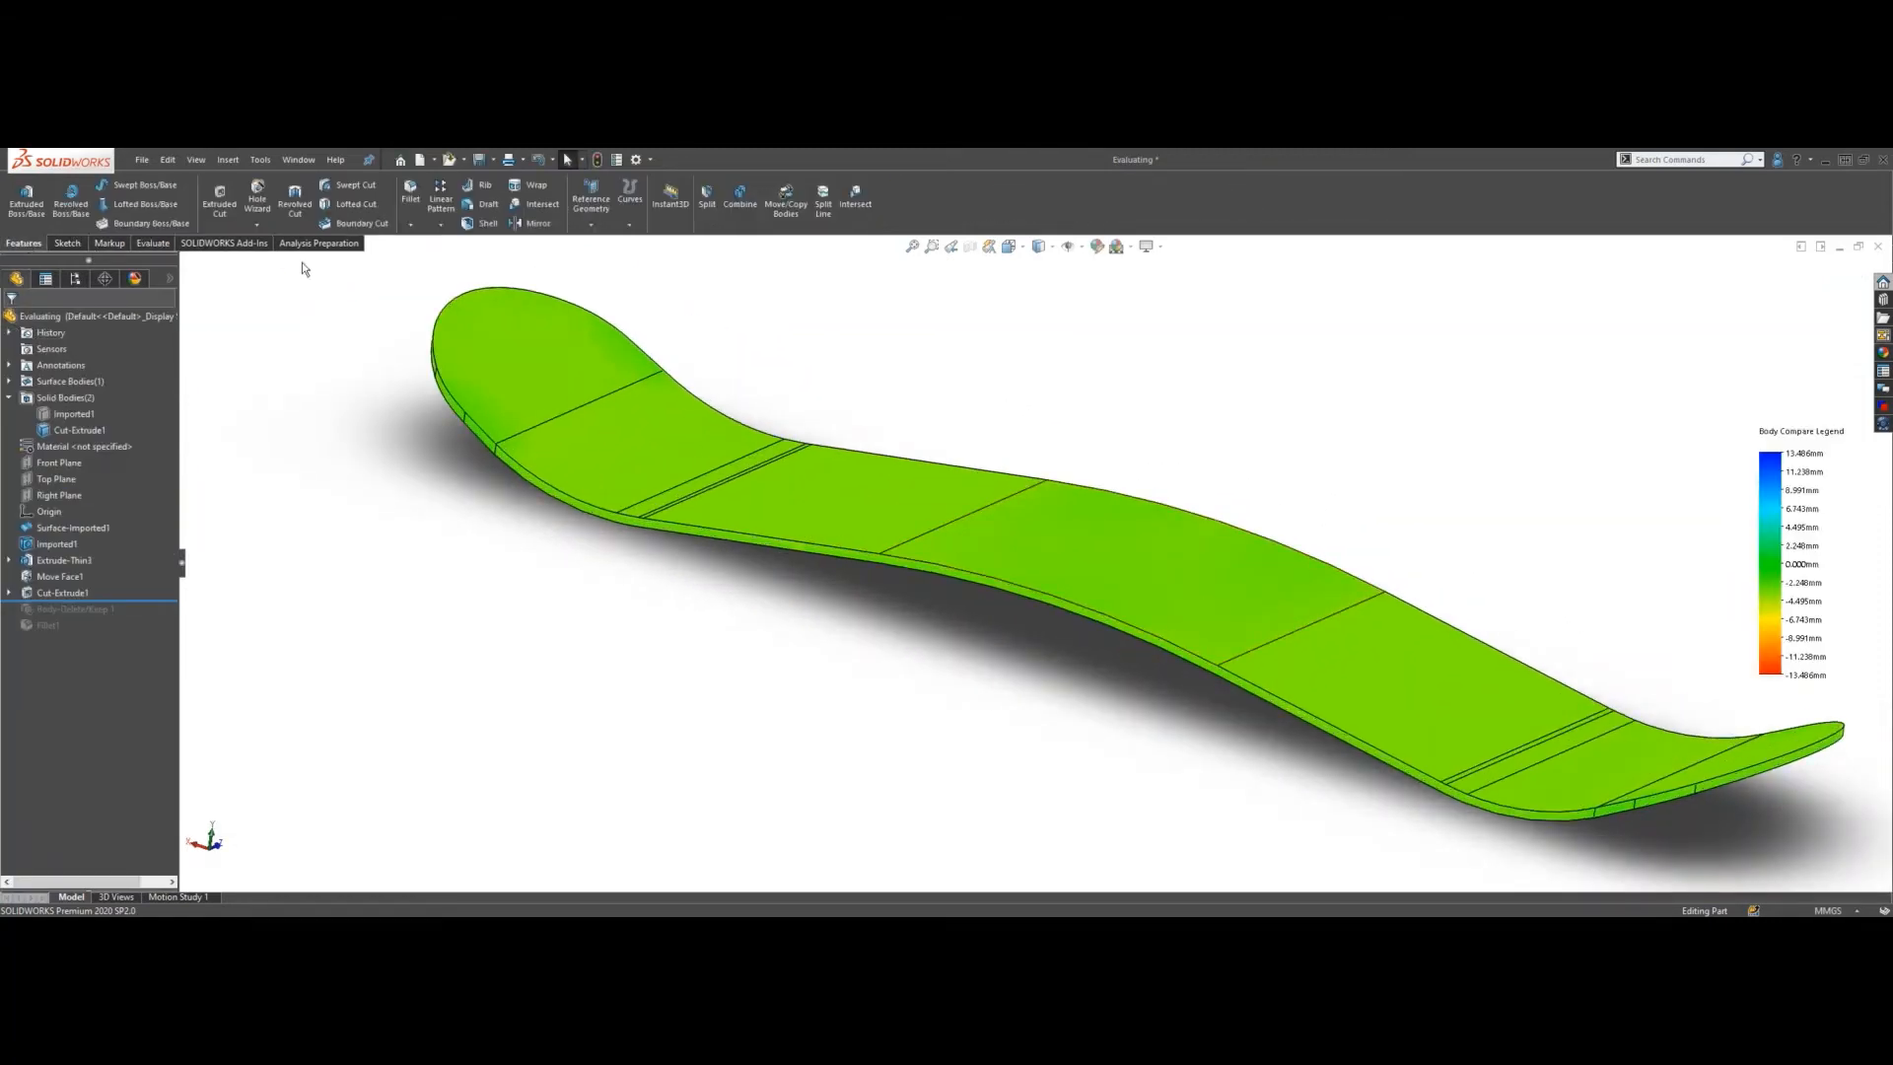
click(410, 197)
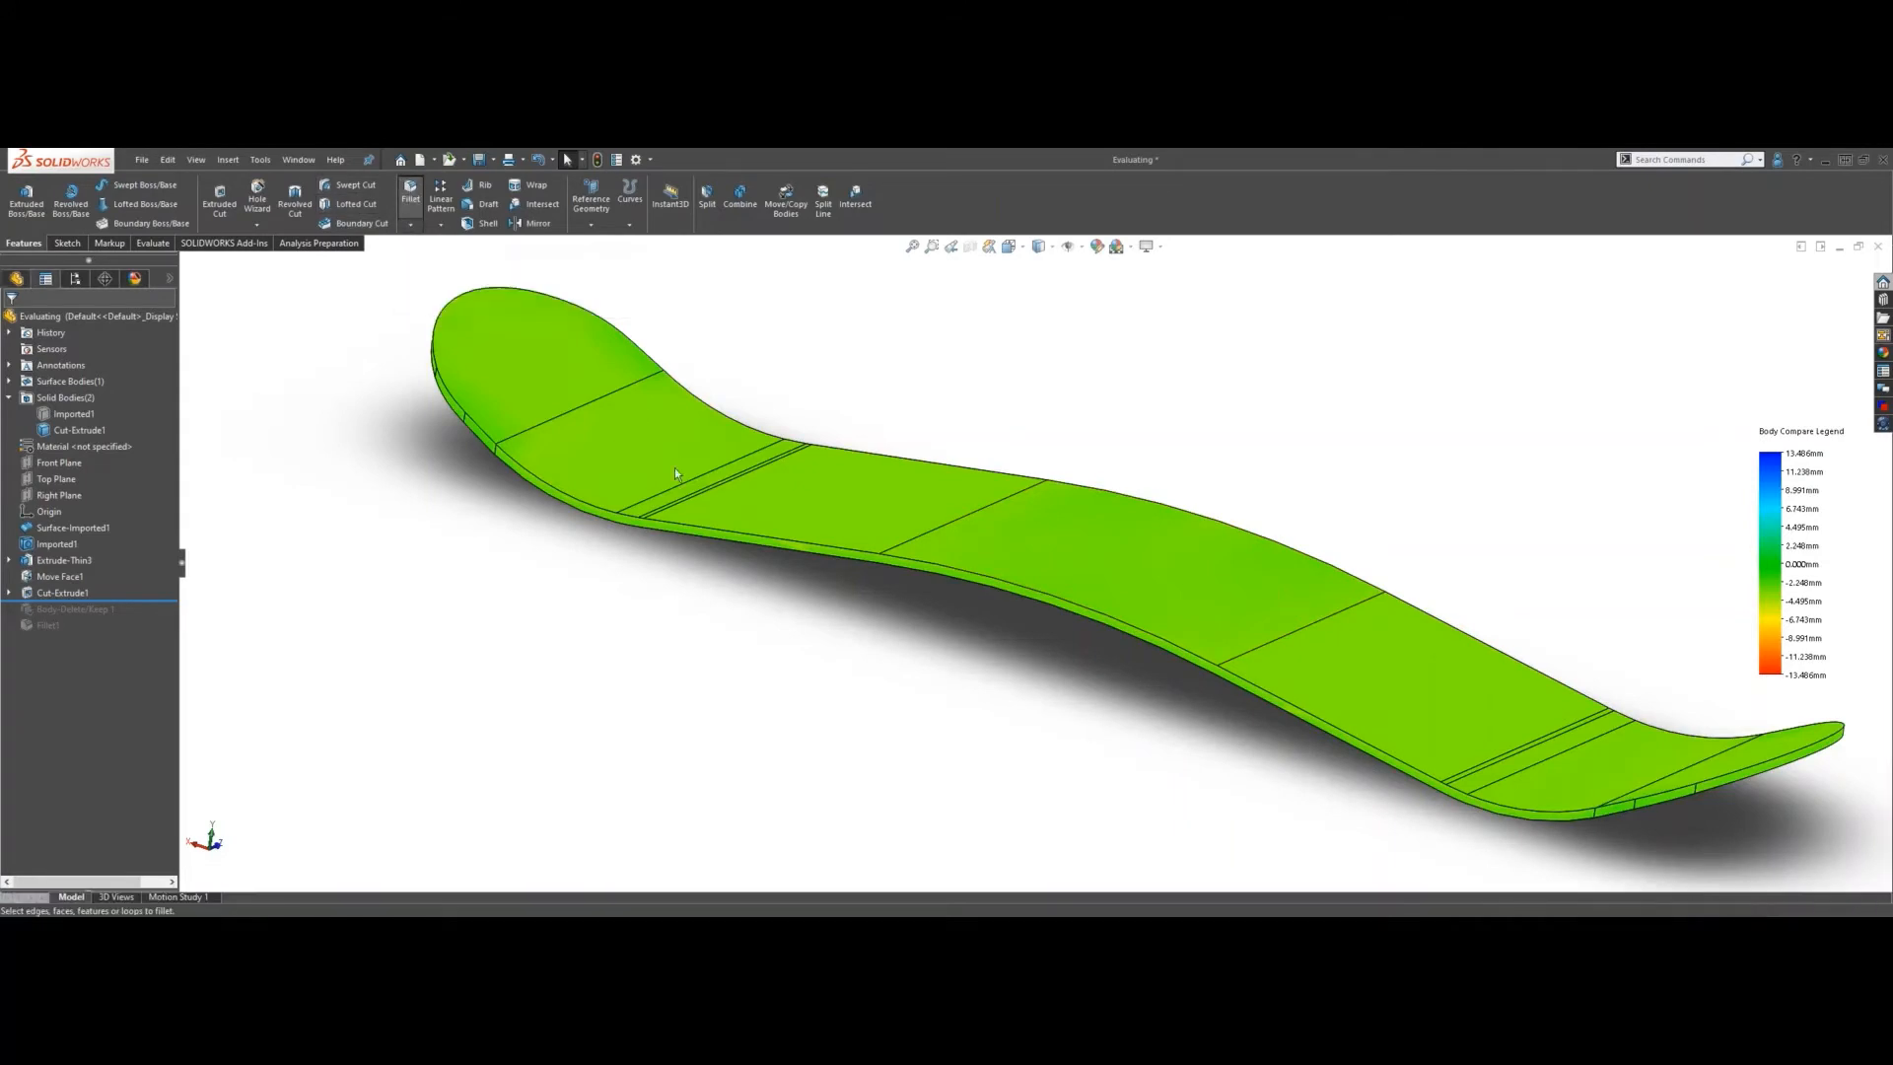
scroll(553, 477, down, 3)
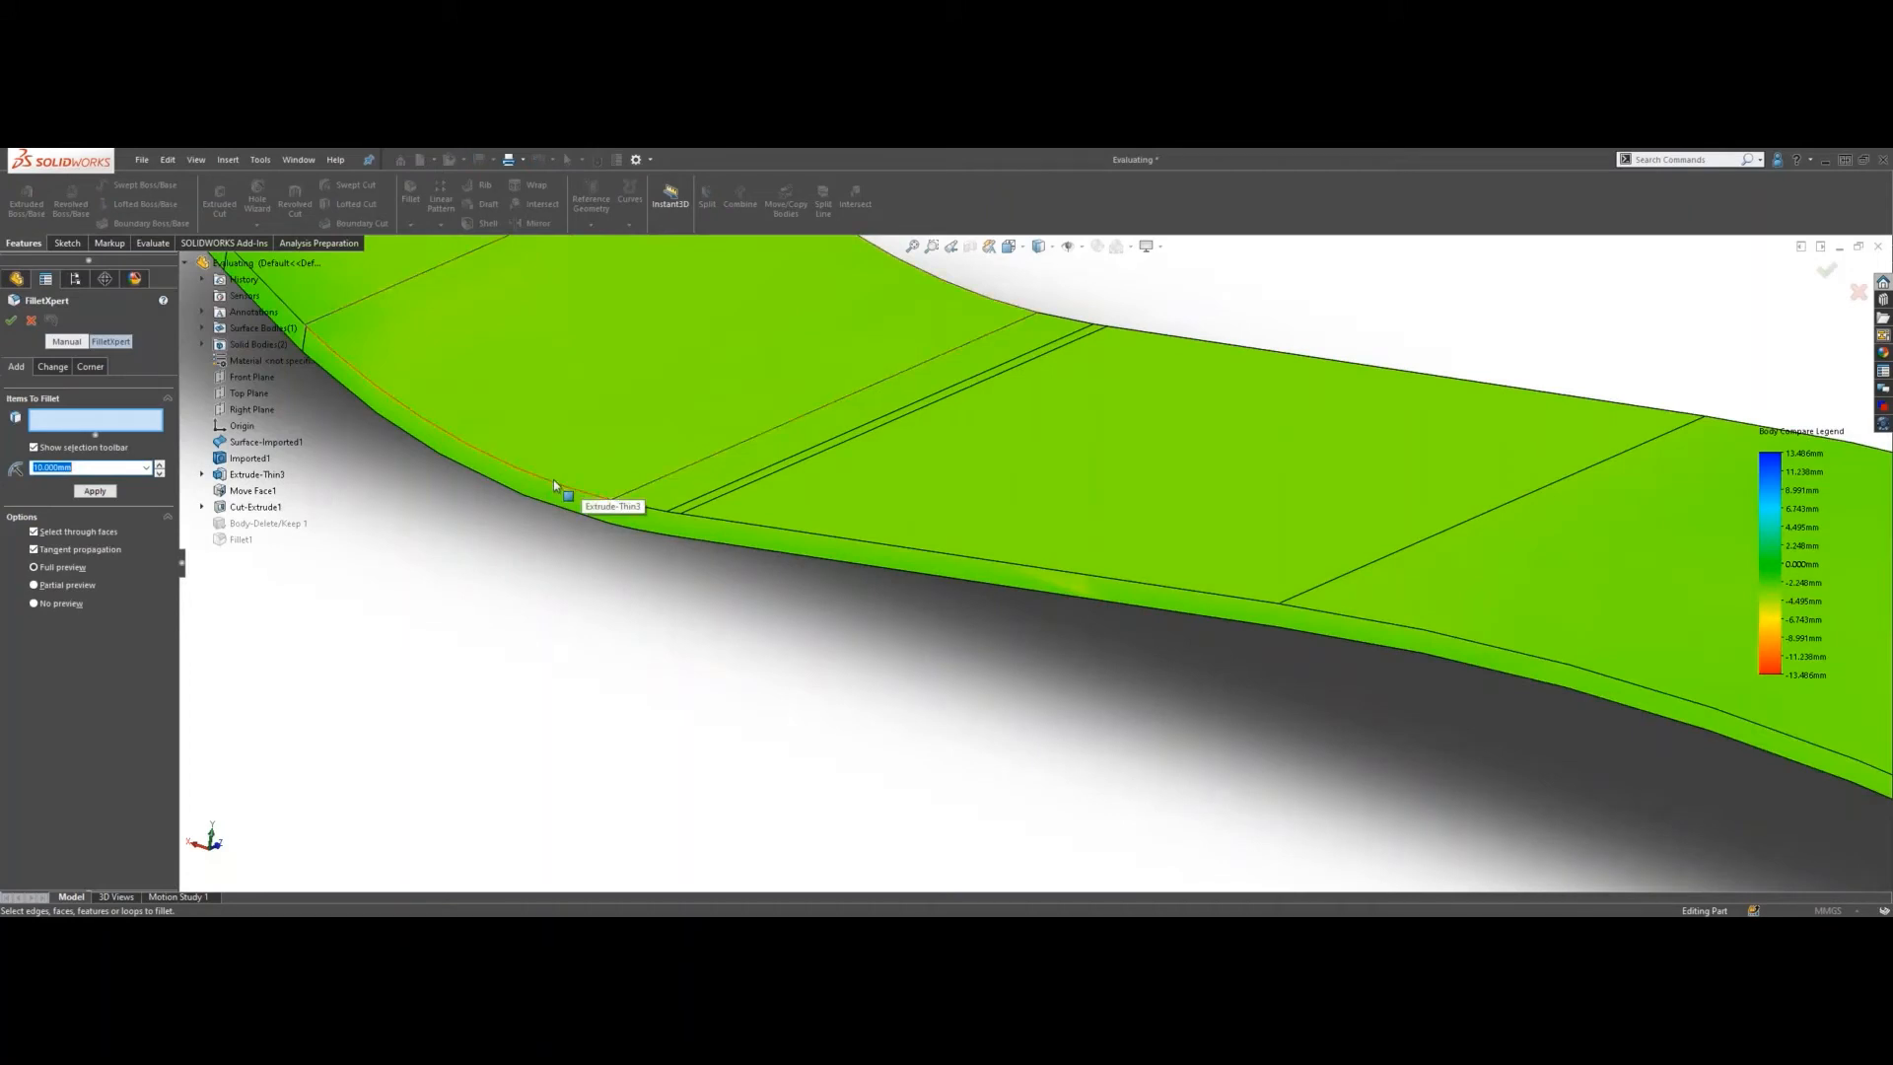
click(554, 481)
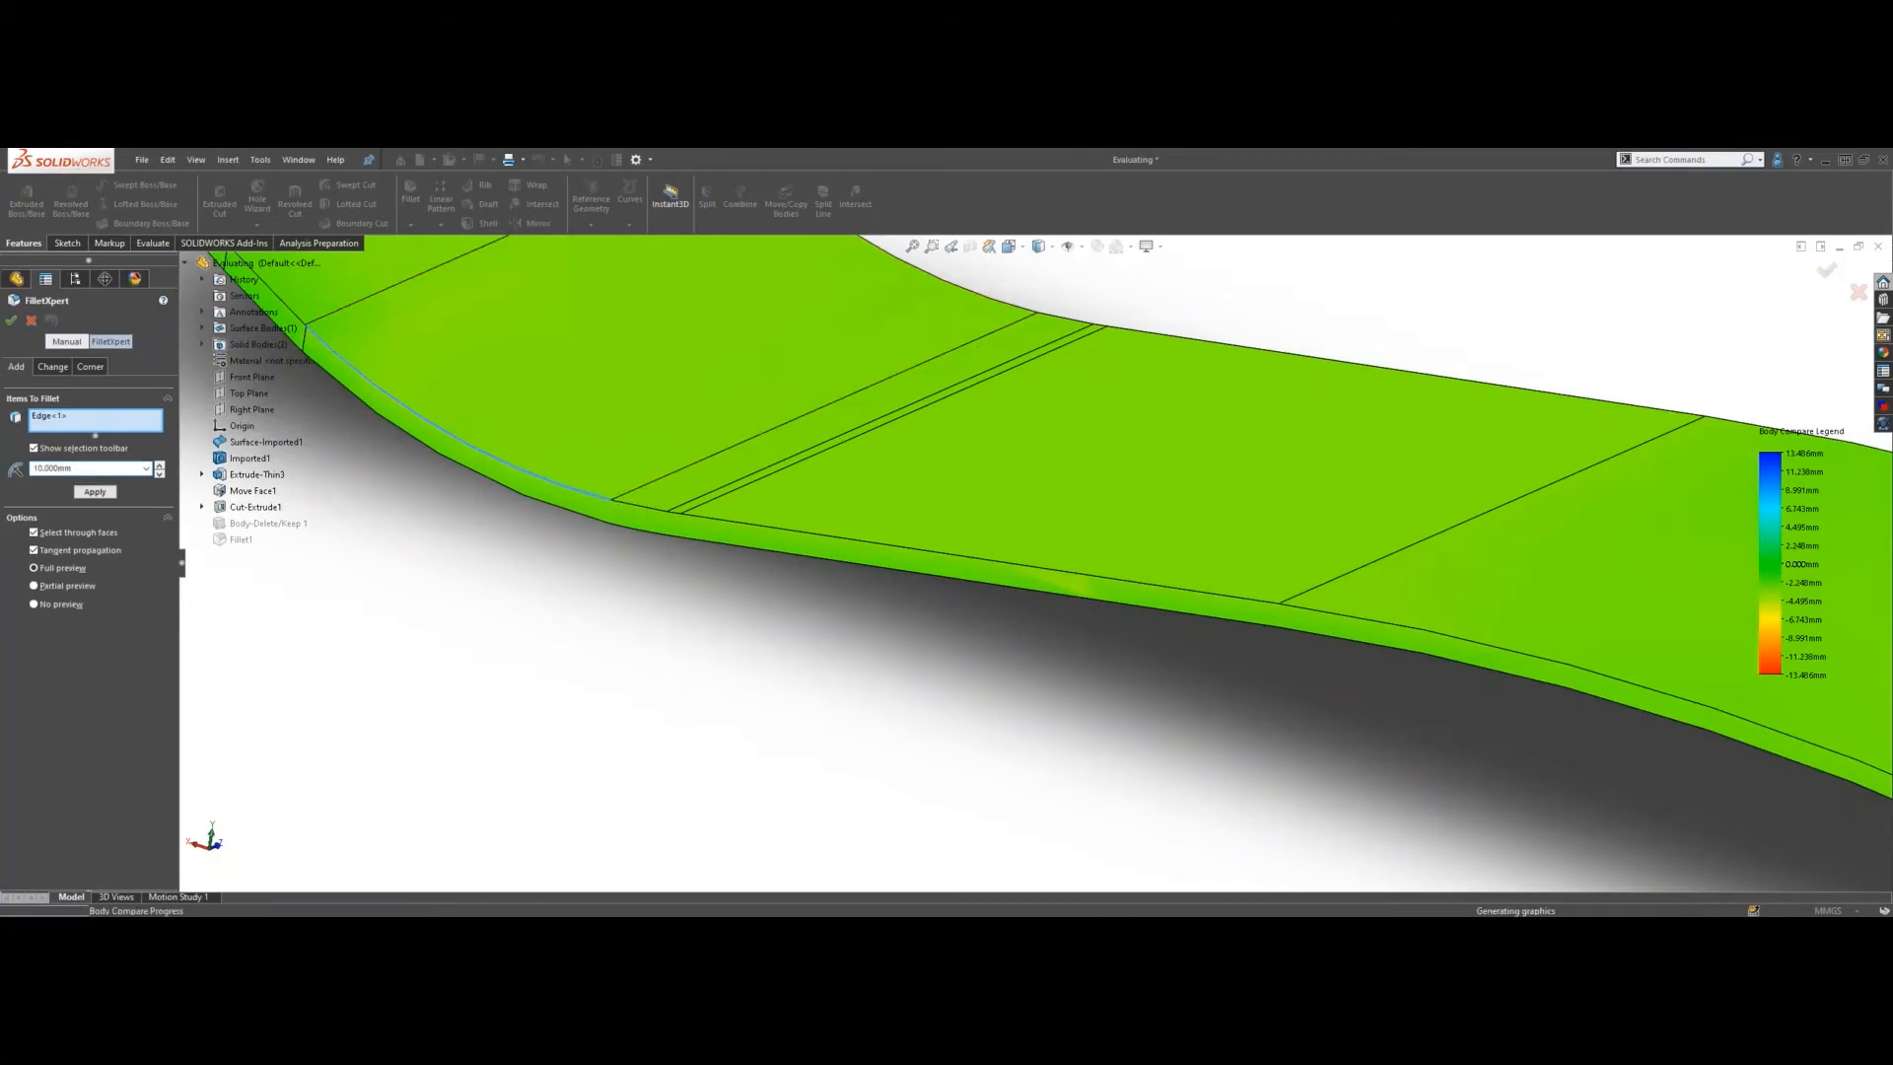
text(2)
key(Return)
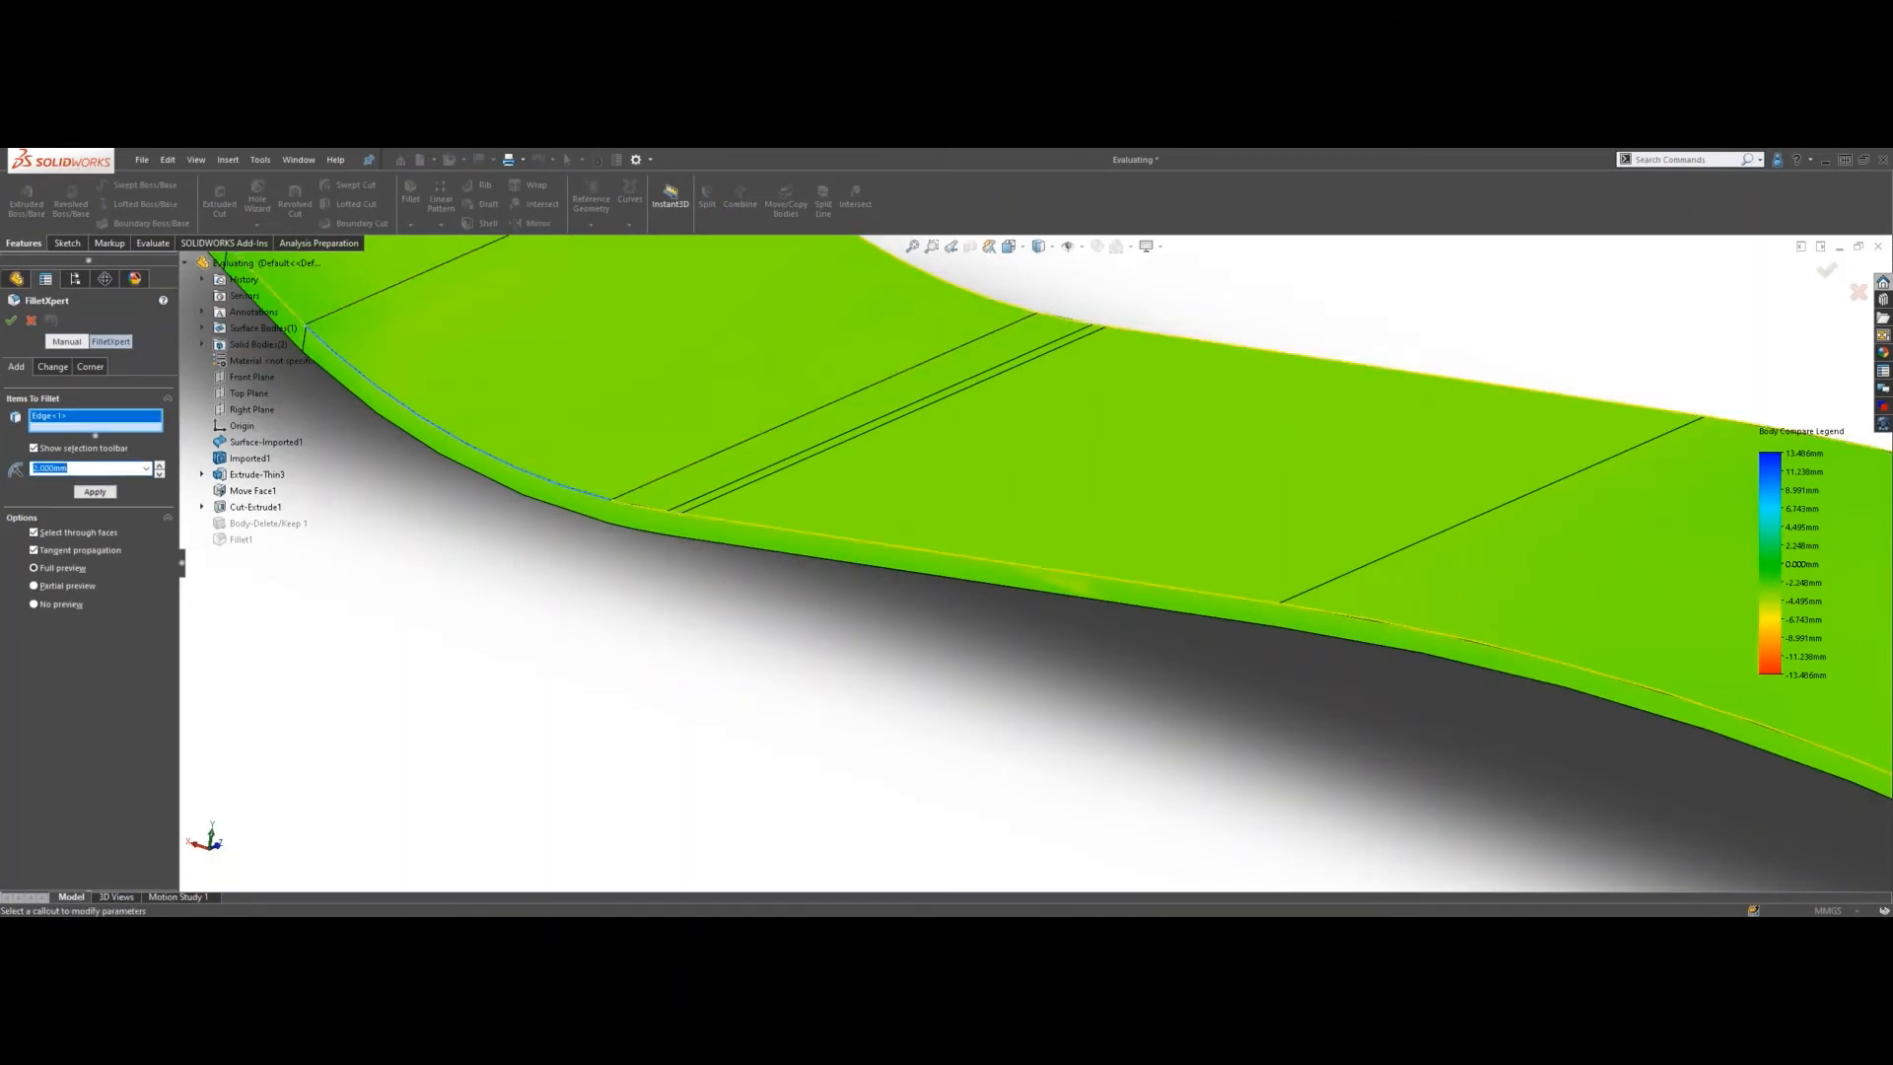
click(11, 321)
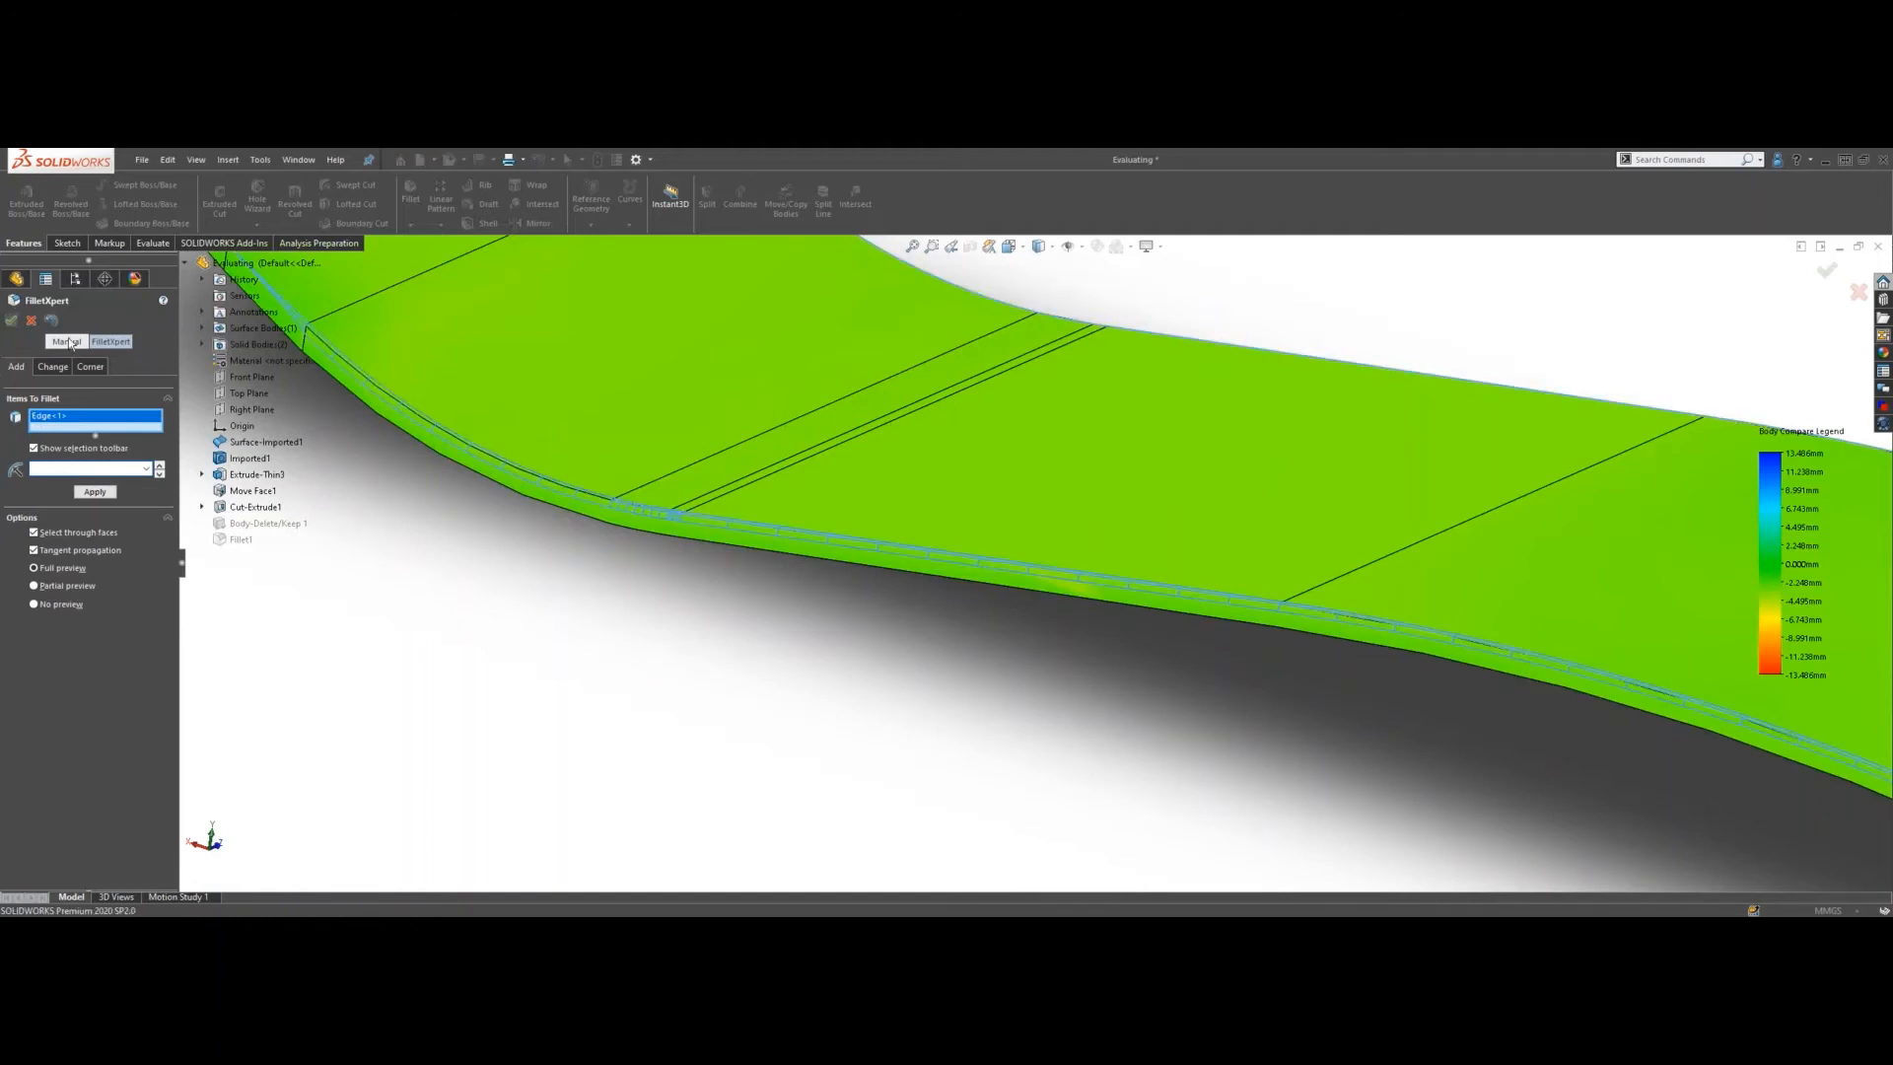
- Examine the compare colours along the newly filleted rim against the legend
scroll(803, 529, down, 5)
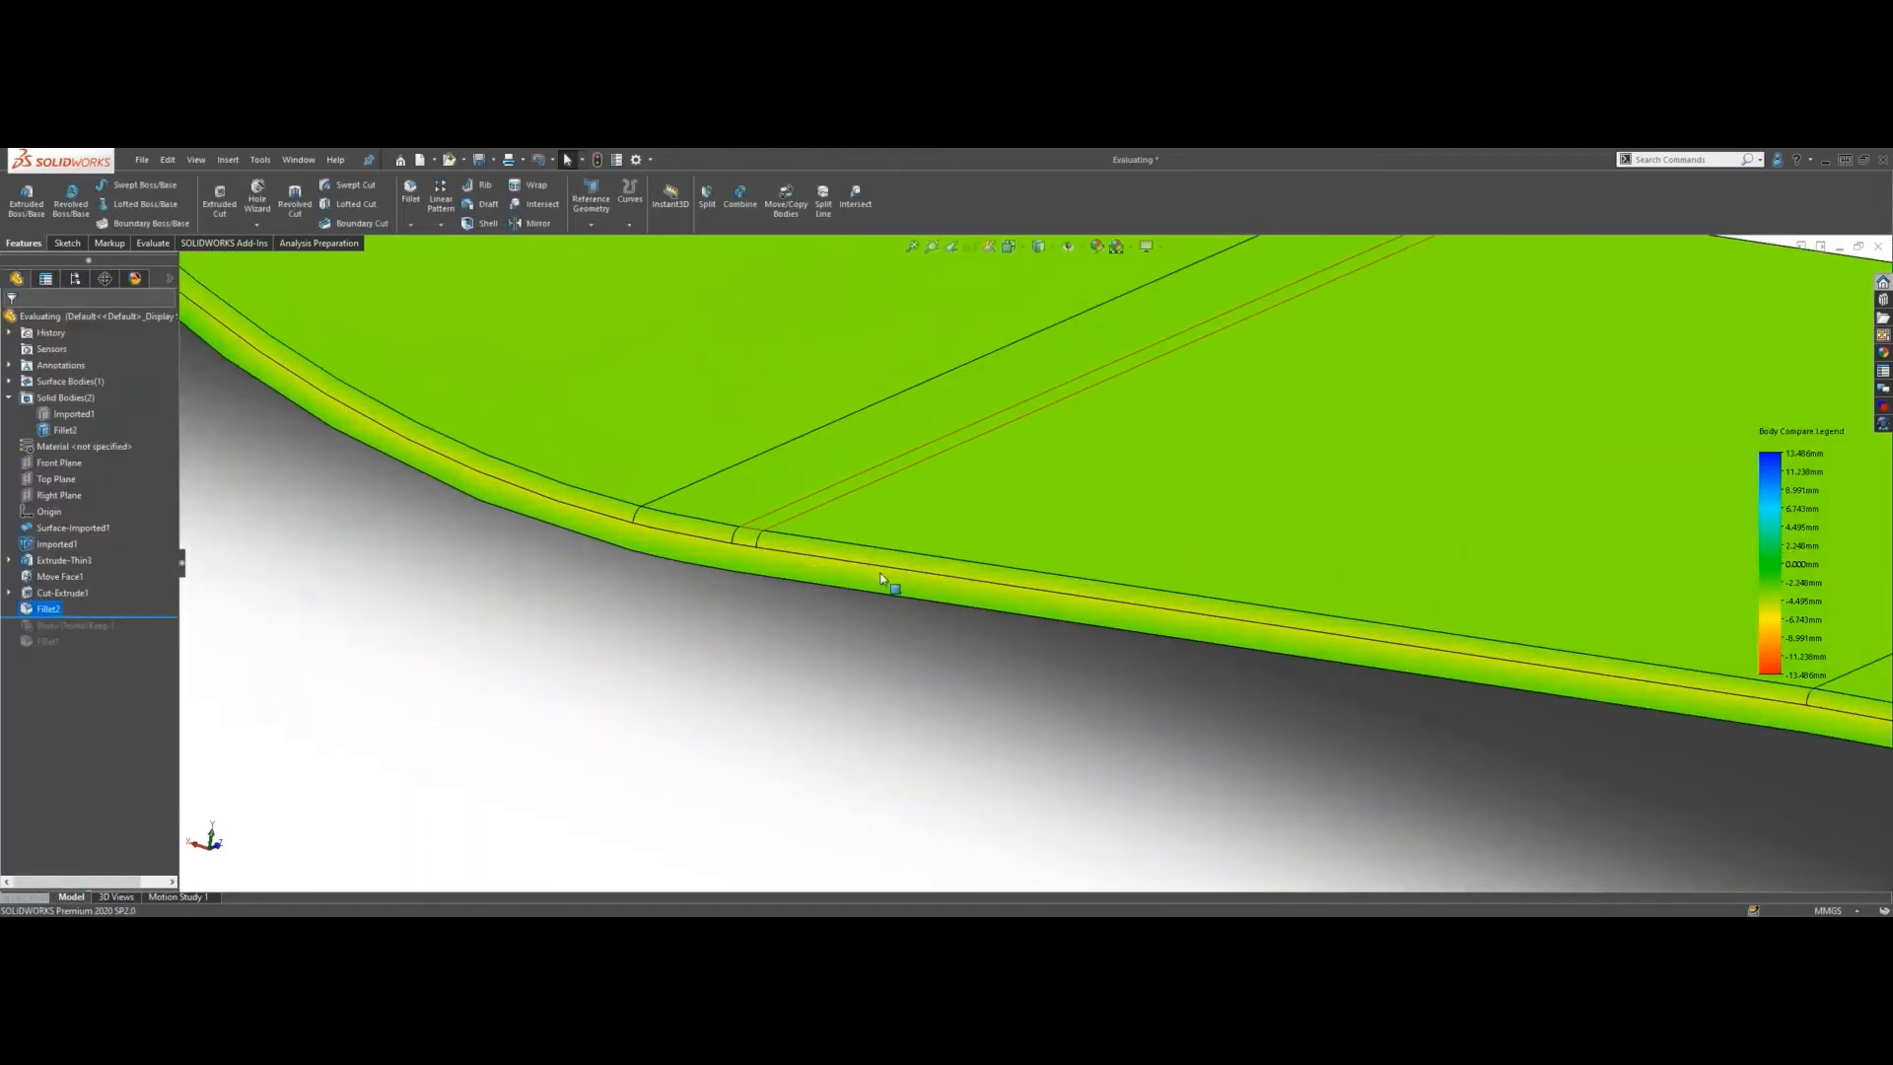
scroll(839, 540, down, 3)
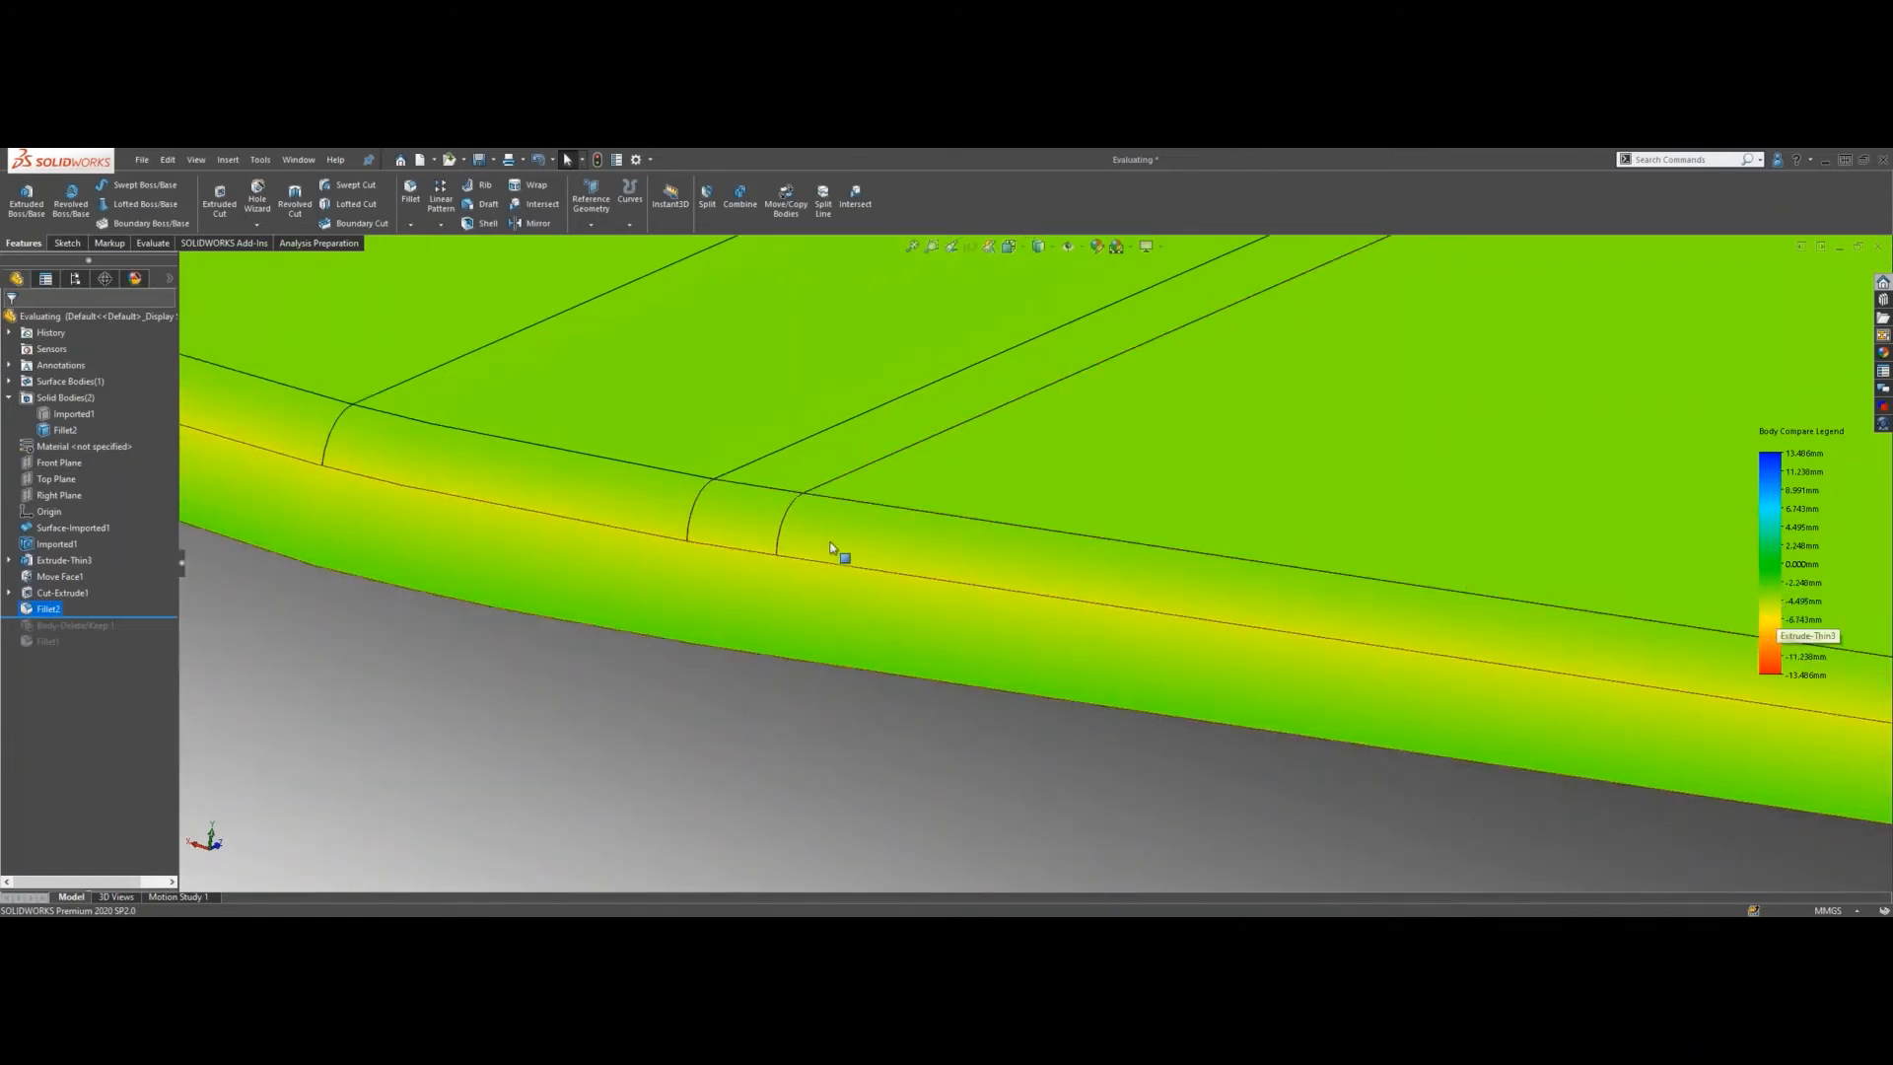
scroll(798, 542, up, 2)
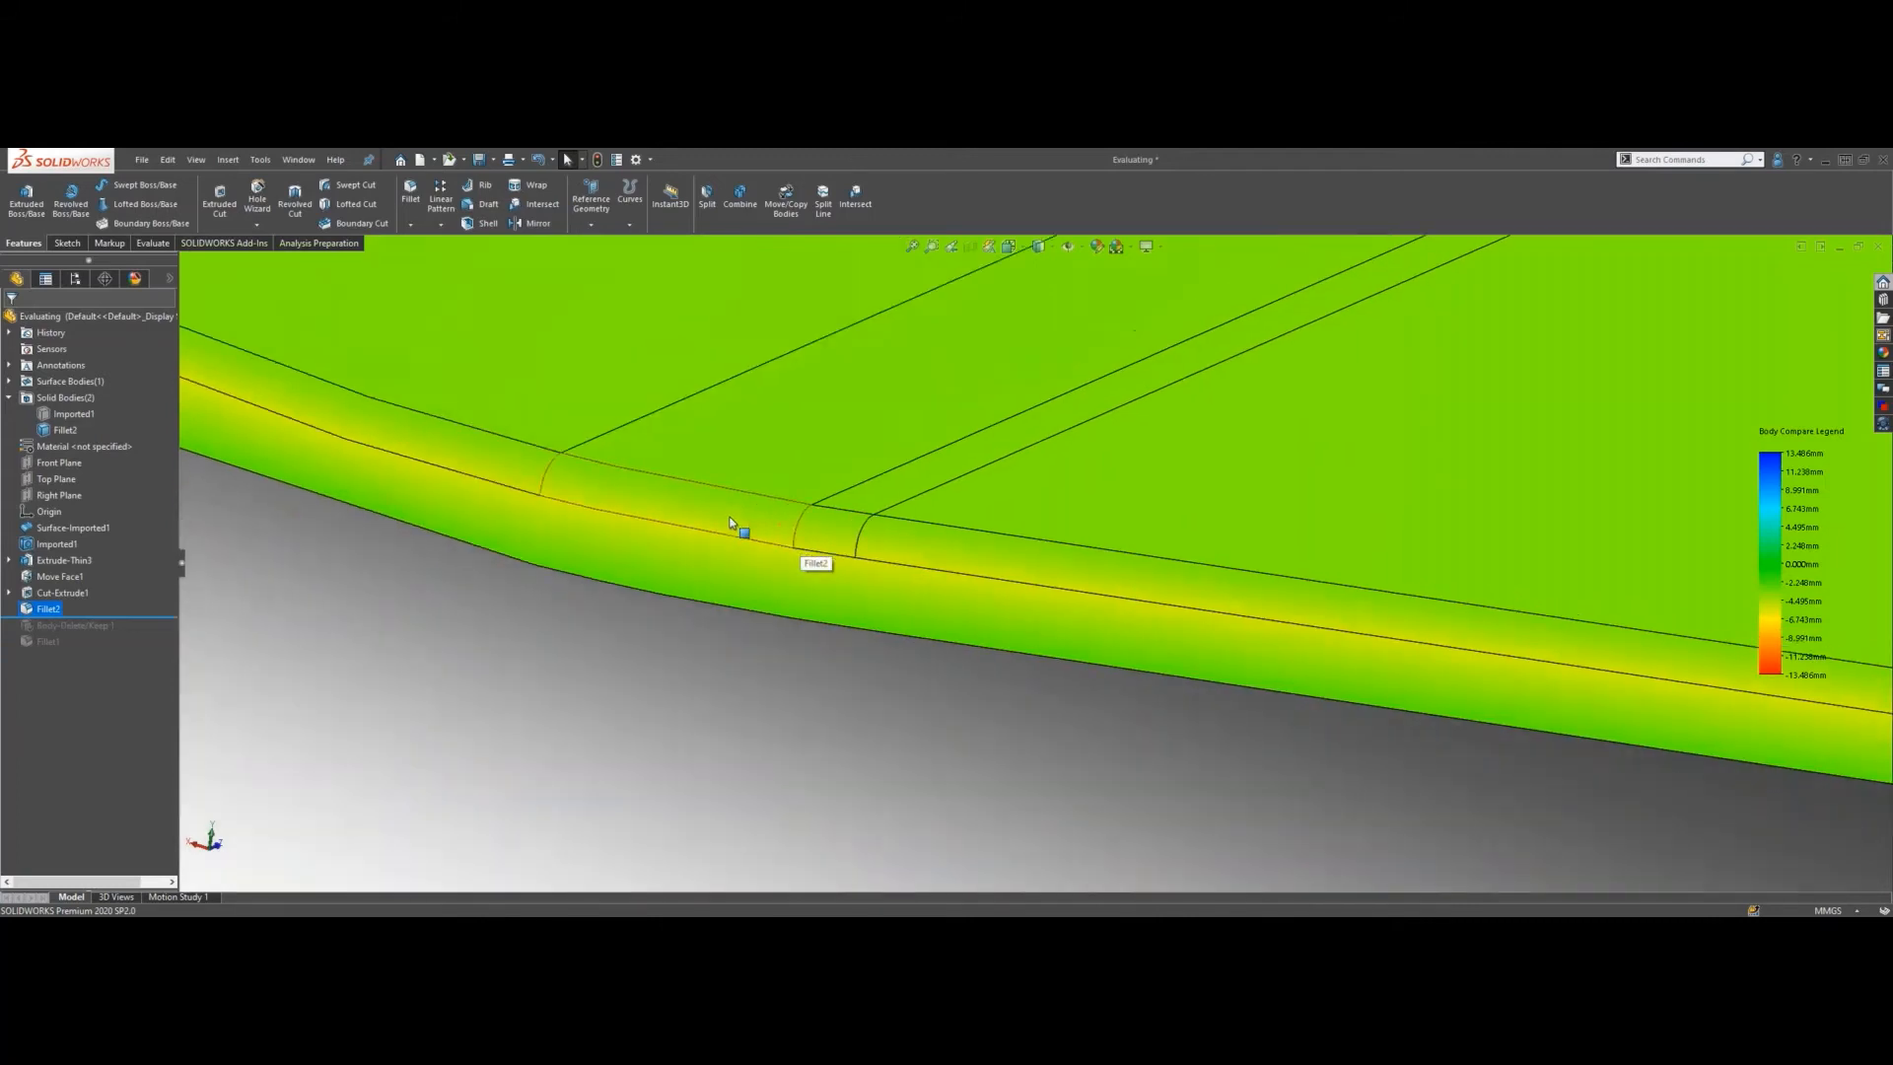
scroll(749, 527, up, 5)
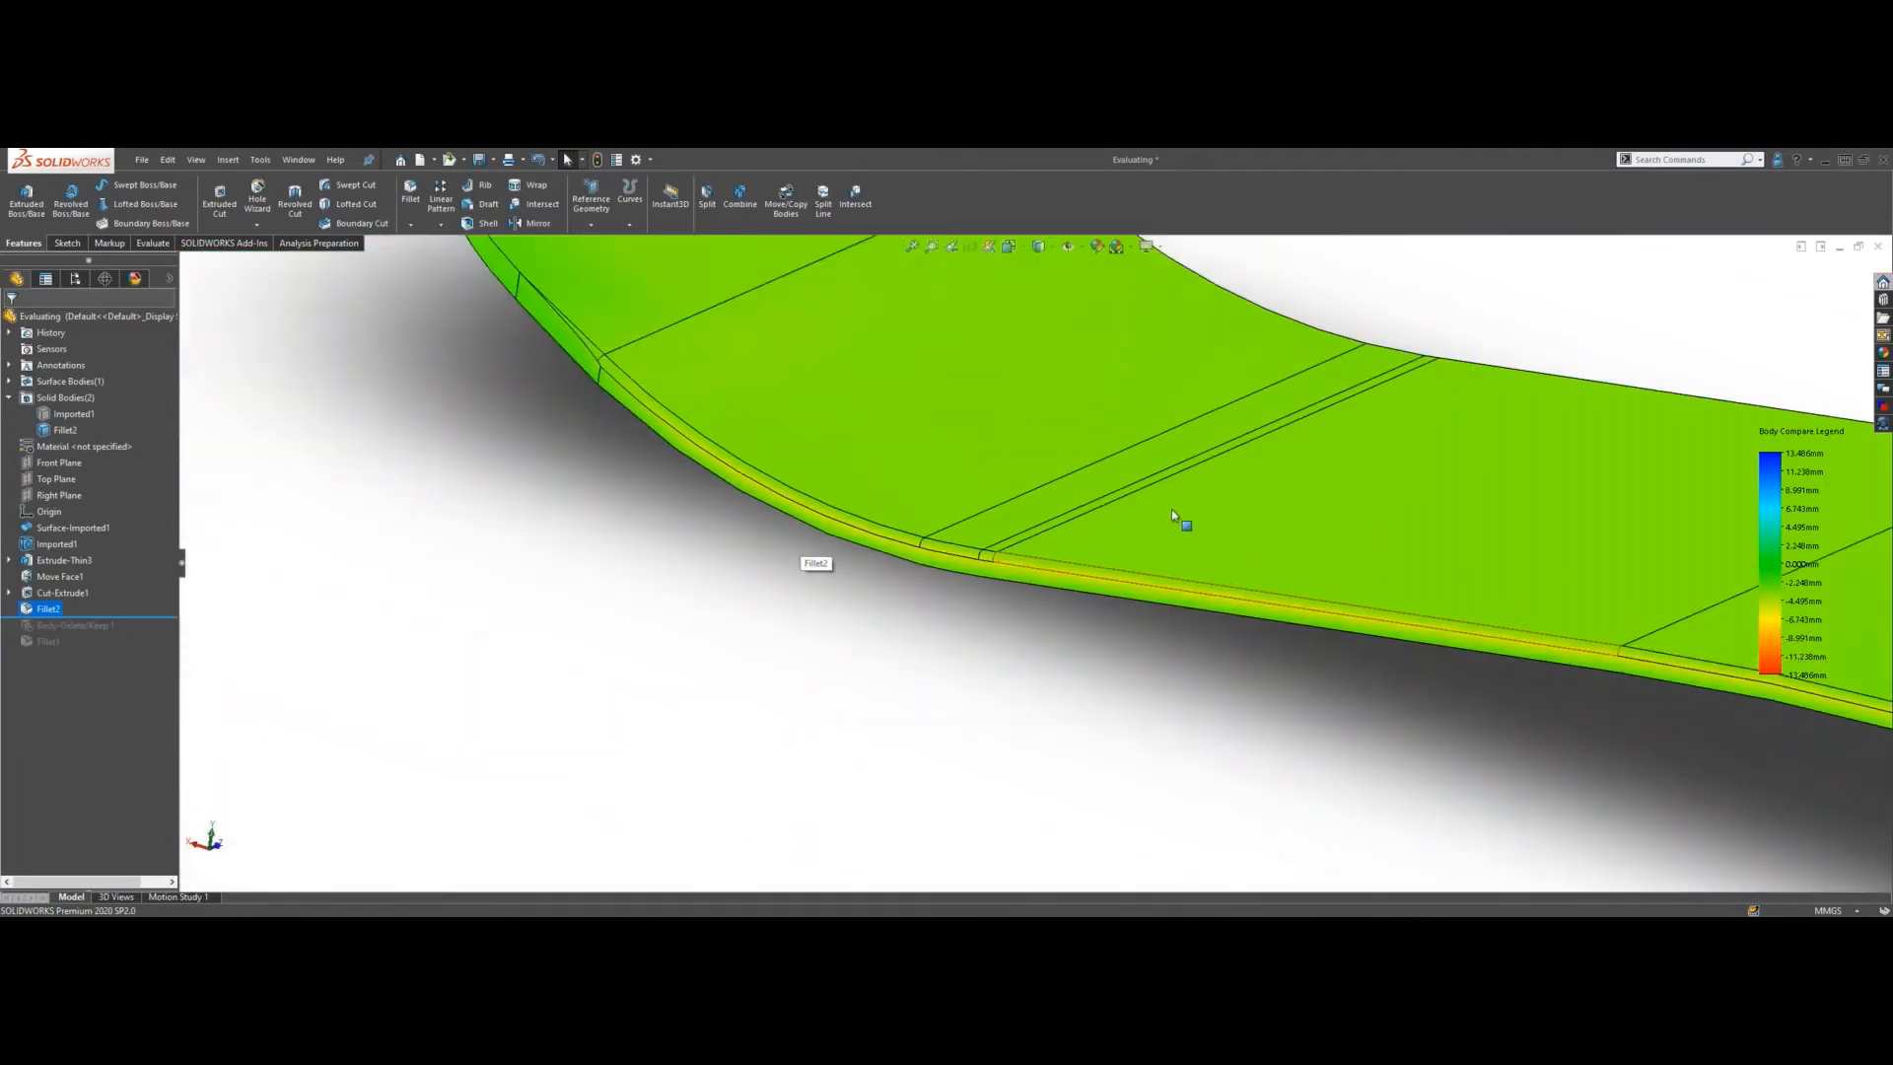
middle_drag(1191, 589, 1134, 562)
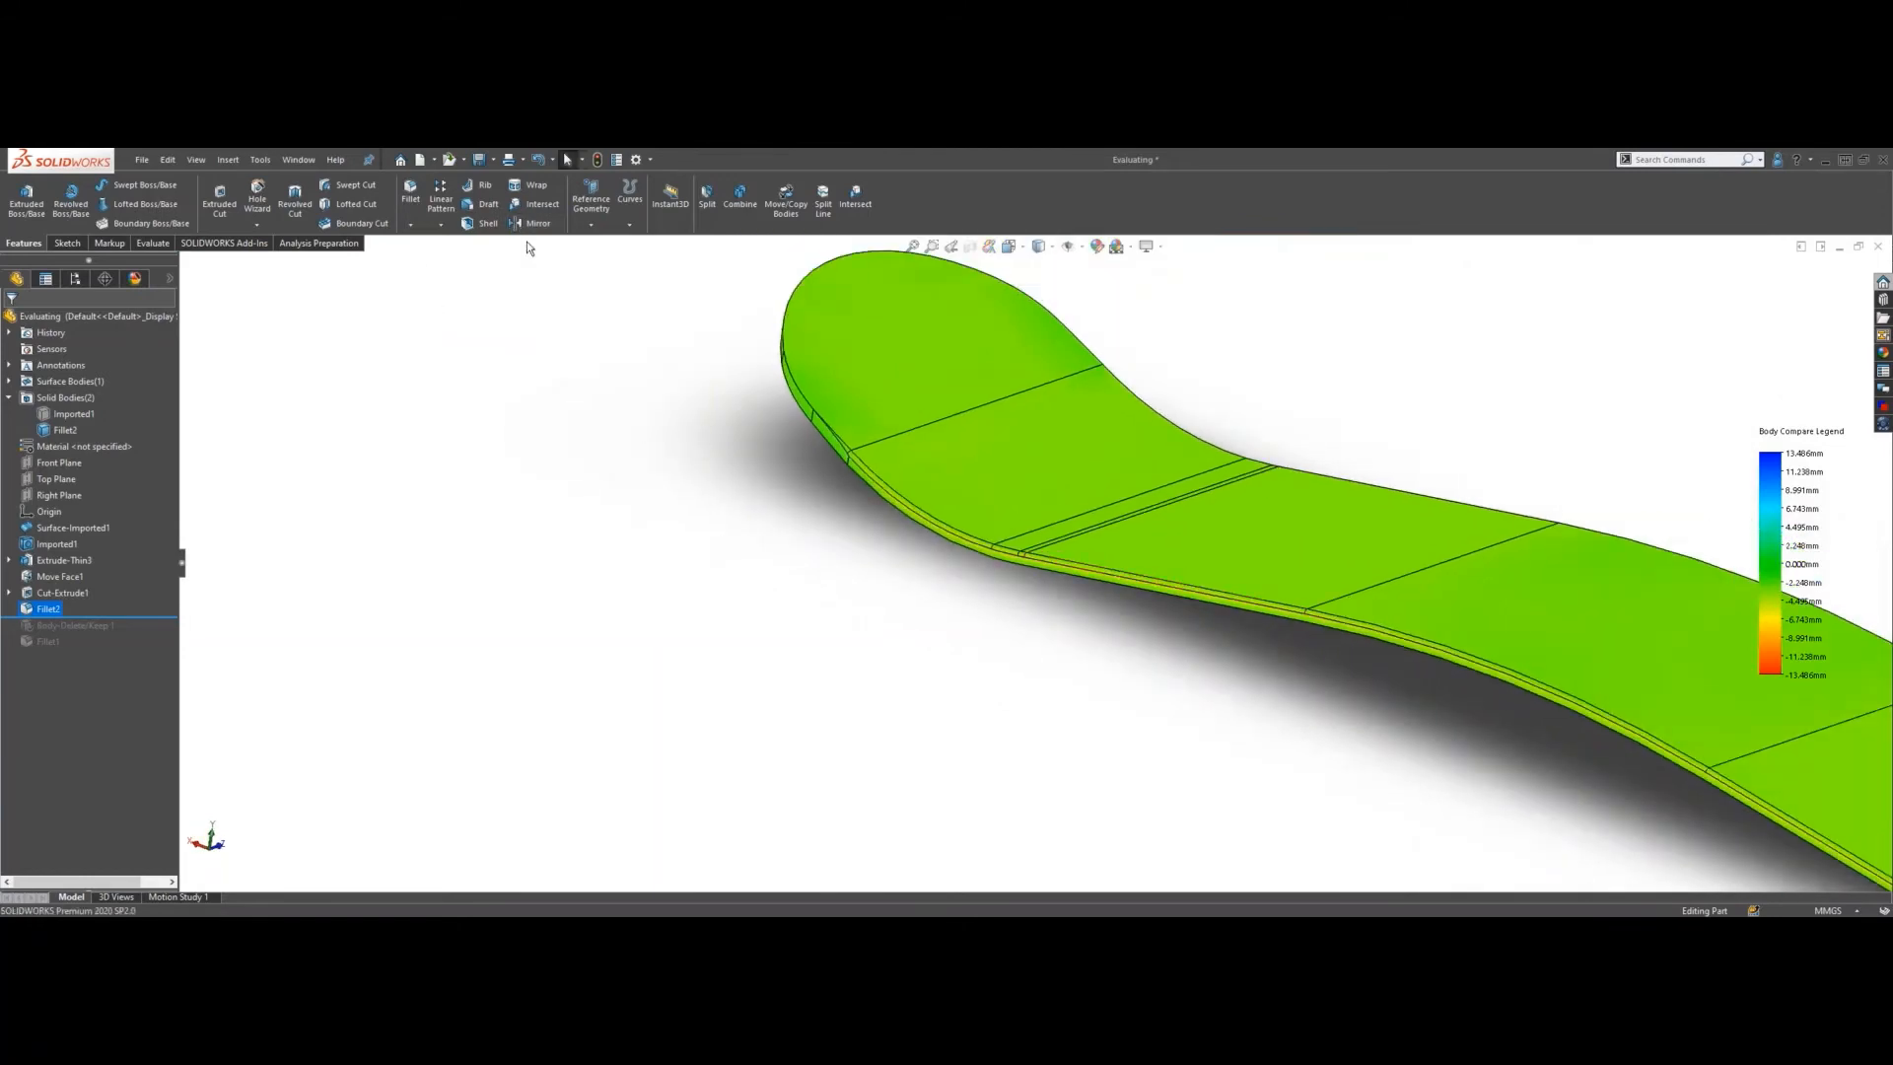
- Turn off the Body Compare colour display and view the whole deck
click(150, 241)
click(473, 182)
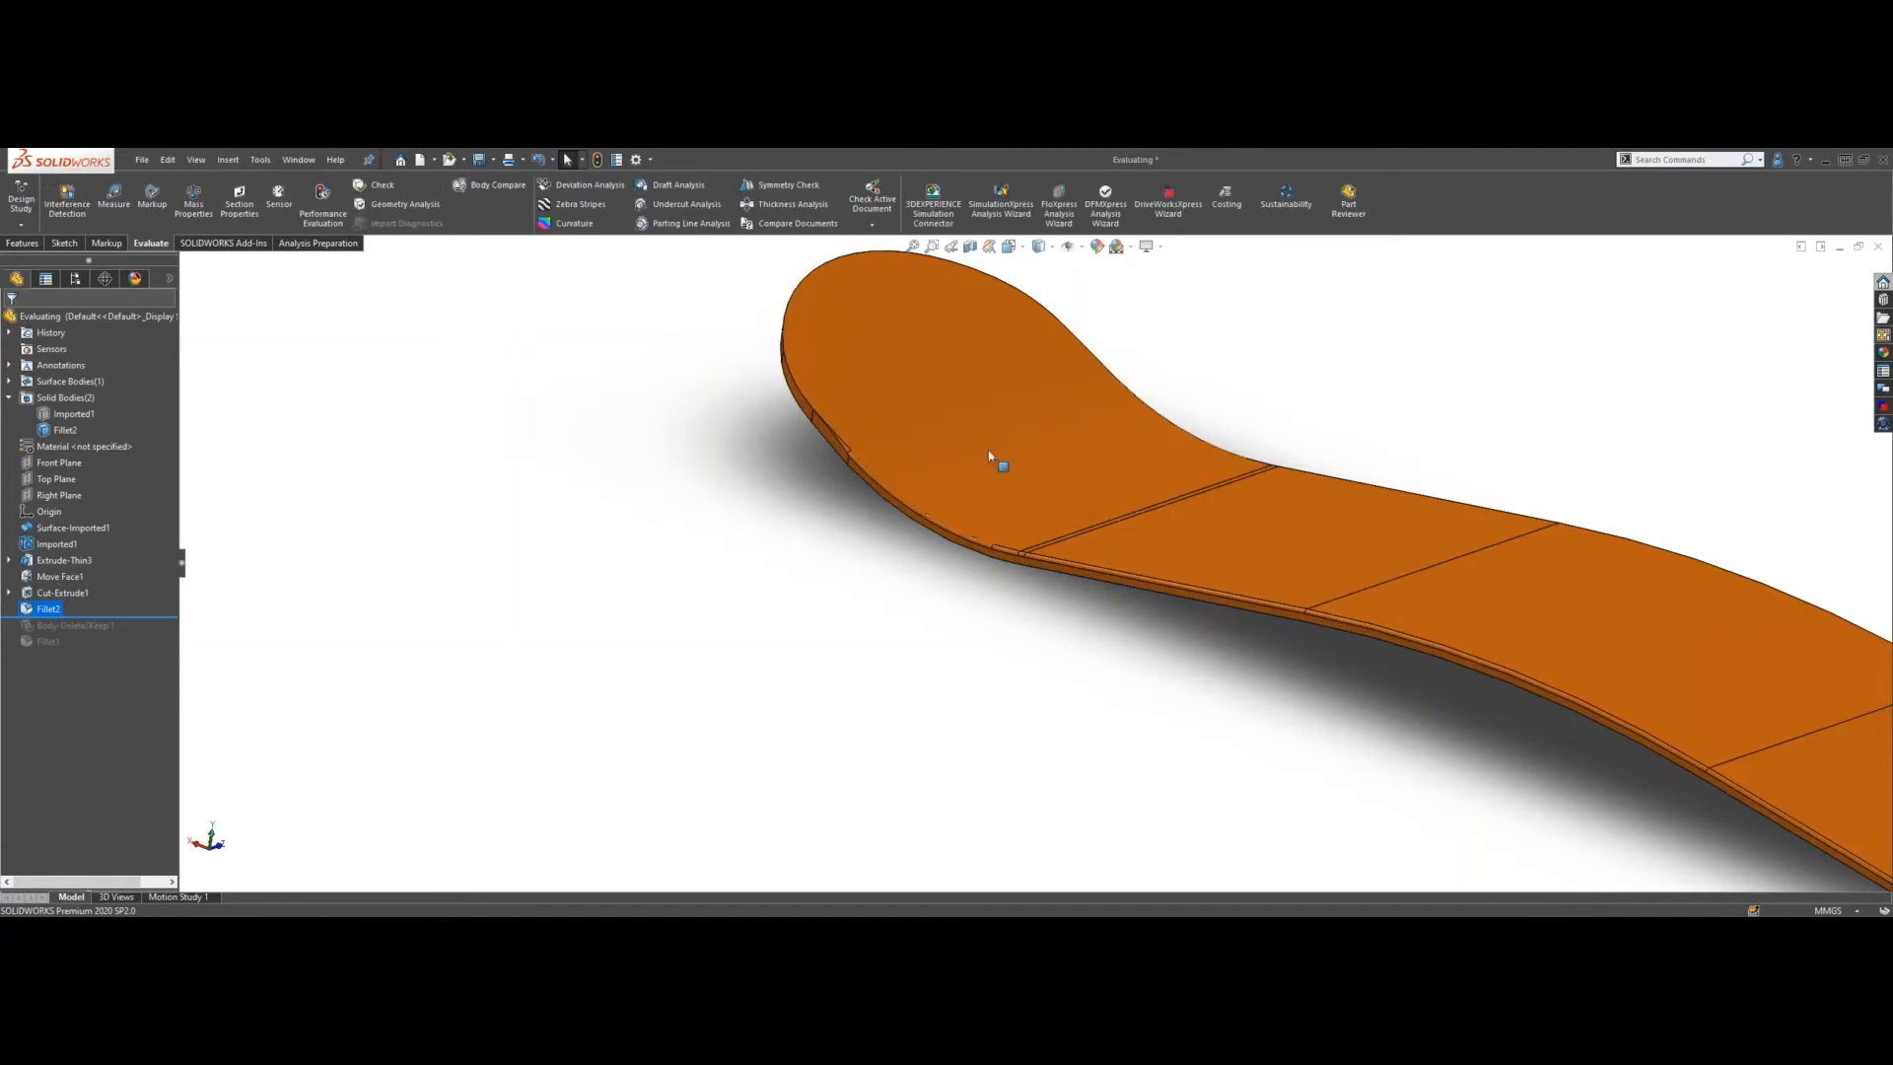
scroll(1163, 490, up, 3)
scroll(1405, 601, up, 3)
middle_drag(1405, 603, 1144, 317)
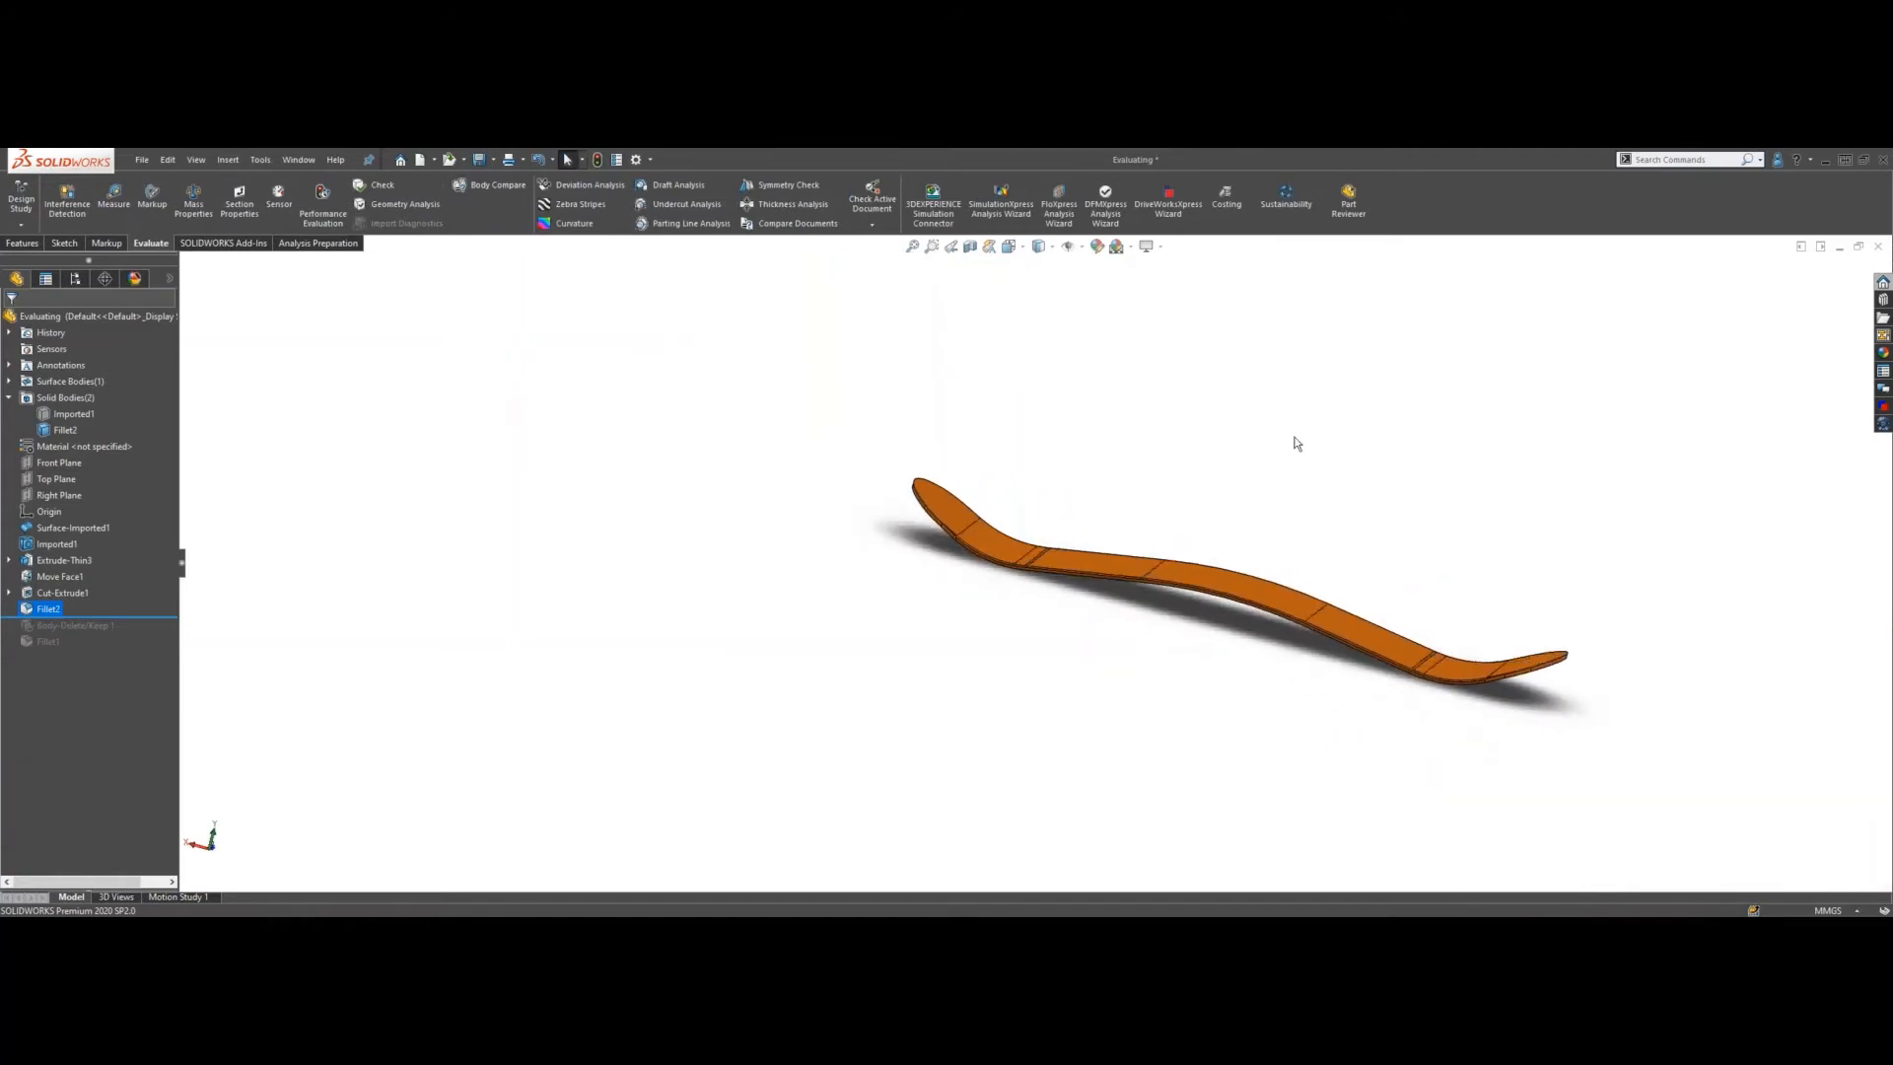
scroll(1343, 635, down, 2)
scroll(1281, 640, down, 1)
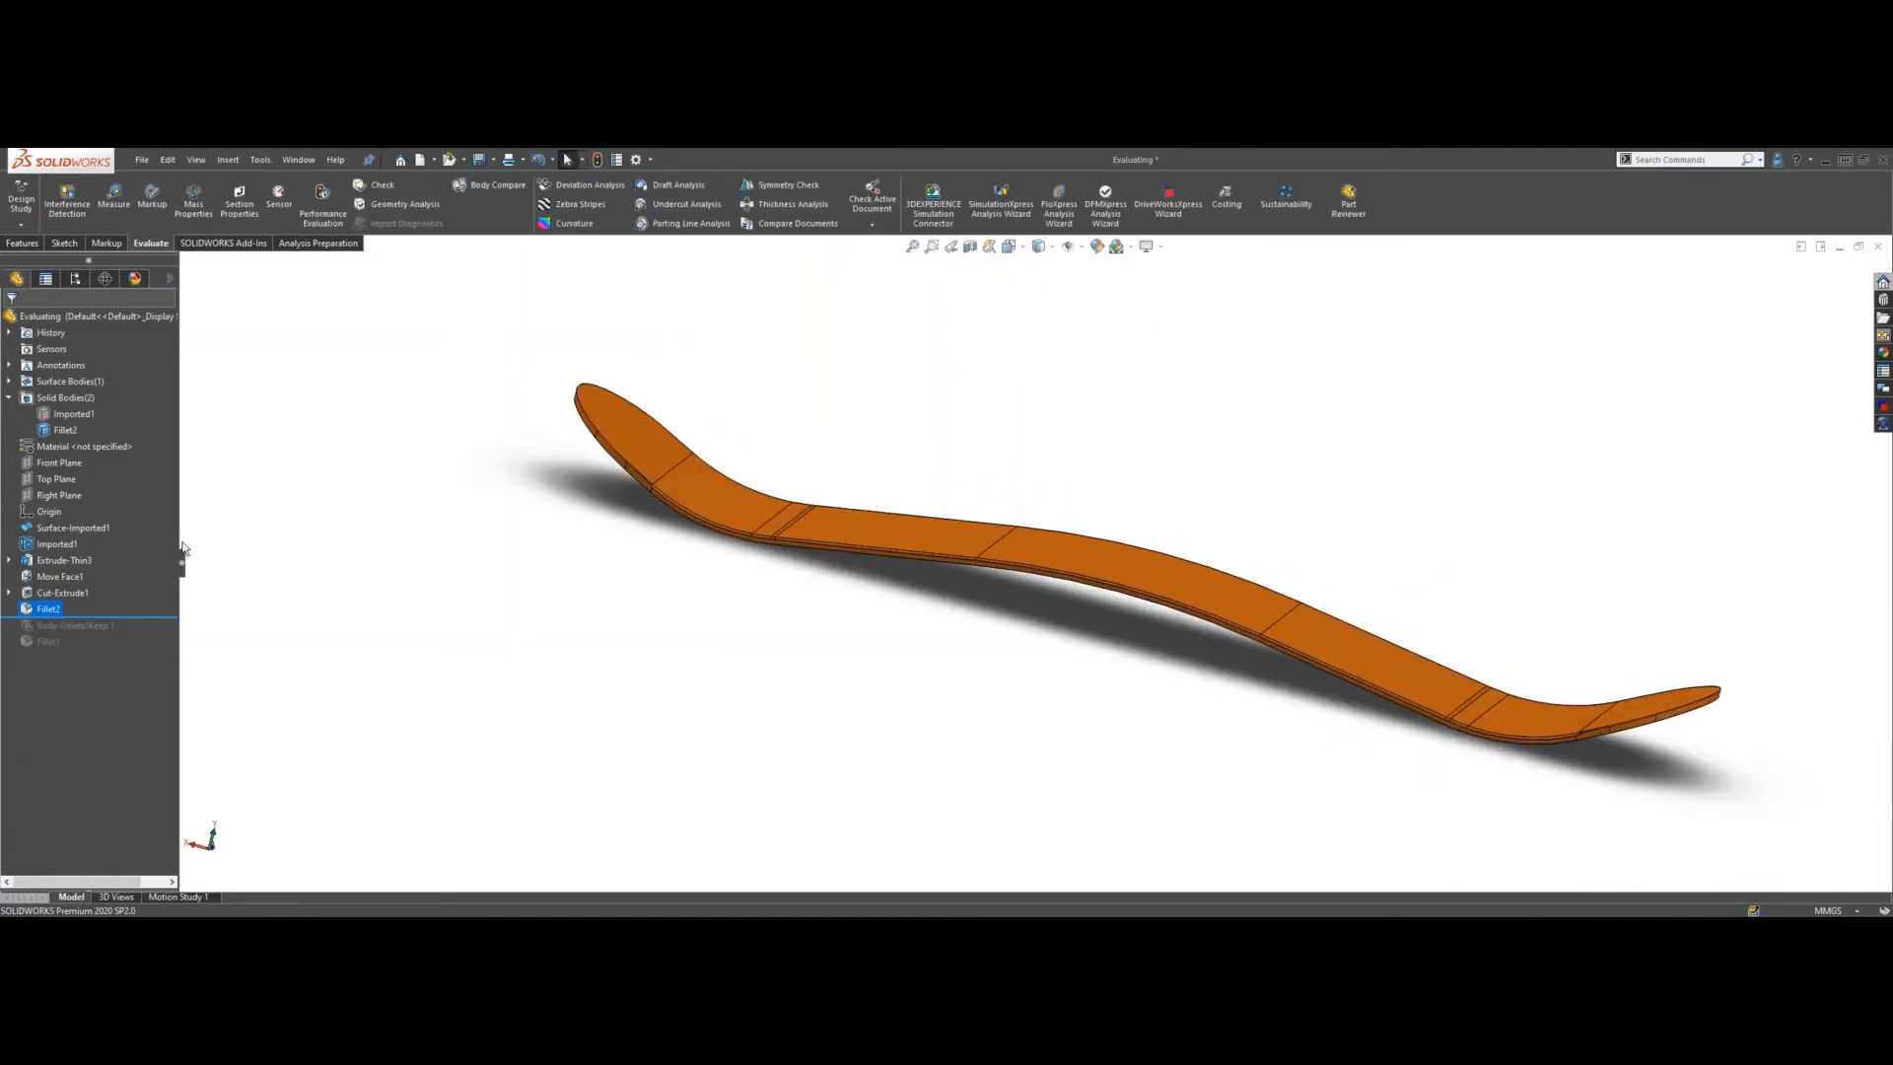
- Roll the feature history back to just after Imported1 and show the hidden Imported1 solid body
drag(137, 617, 138, 538)
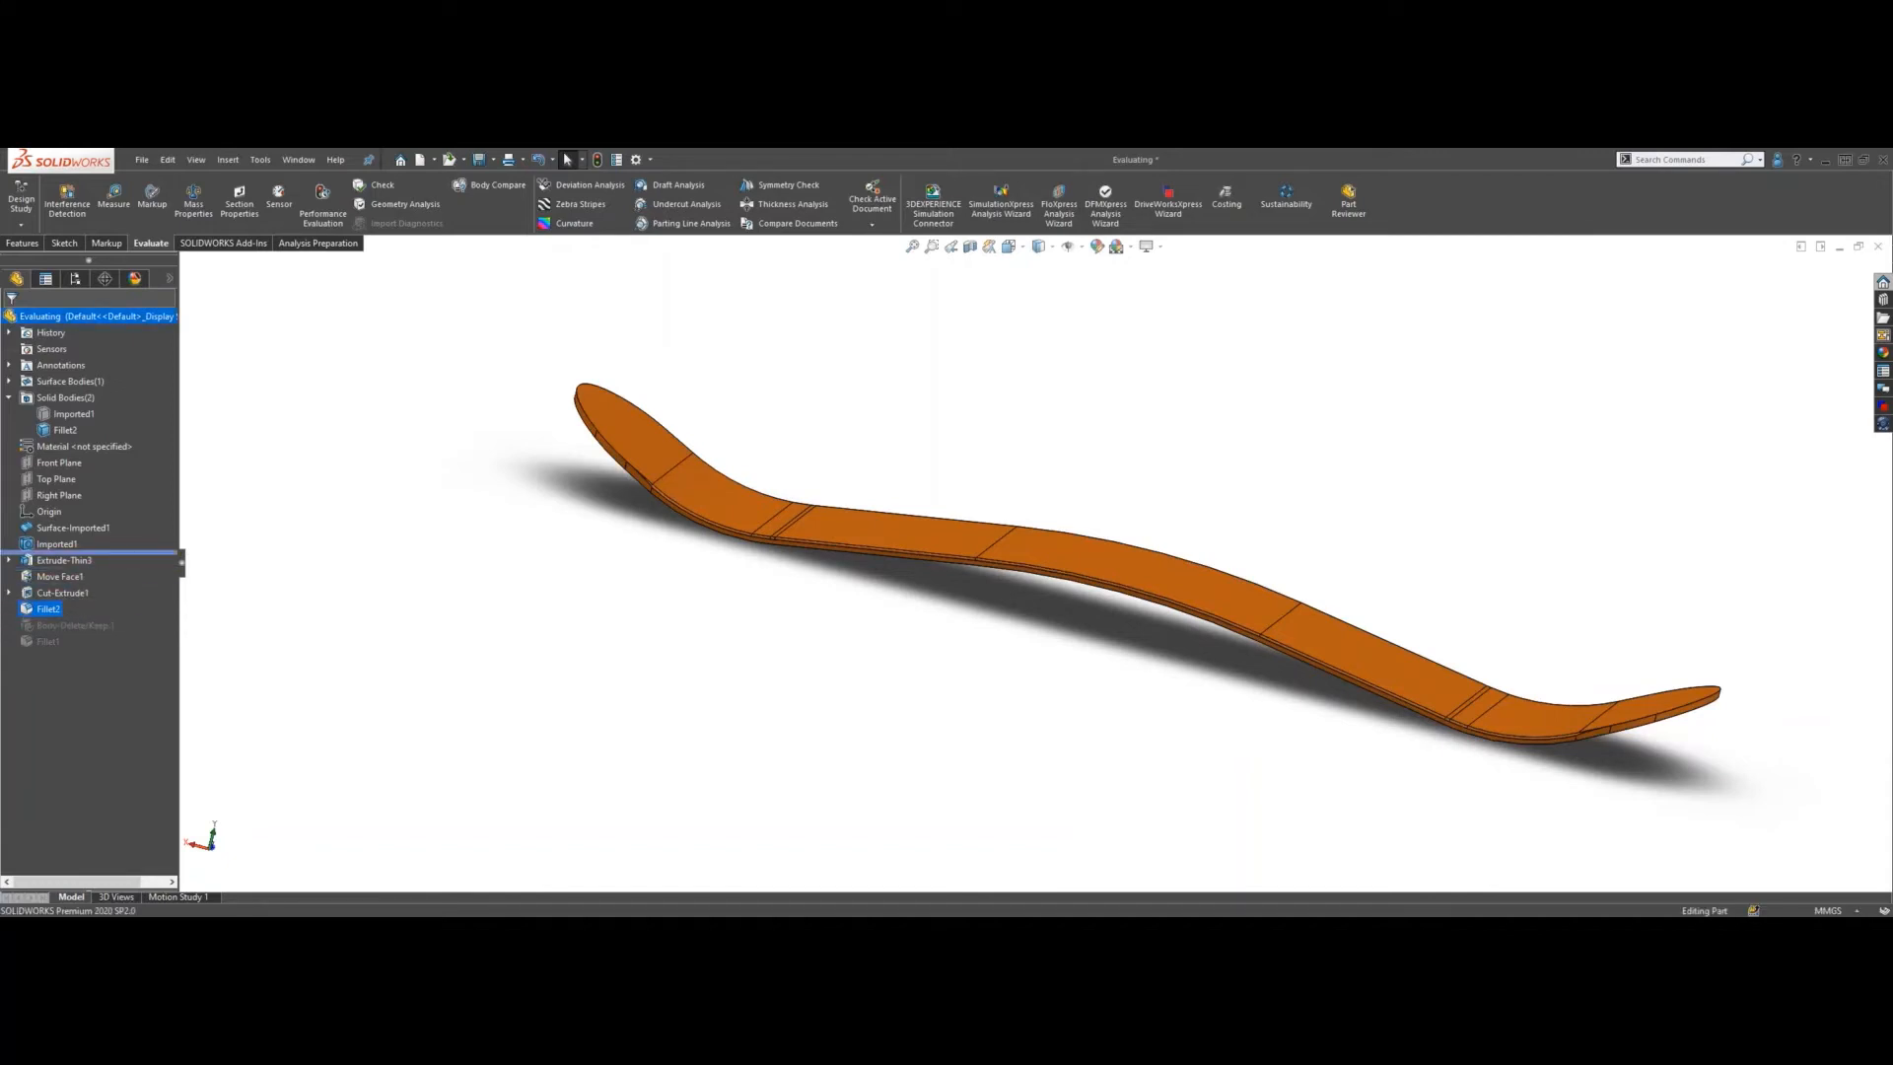
right_click(71, 414)
click(75, 397)
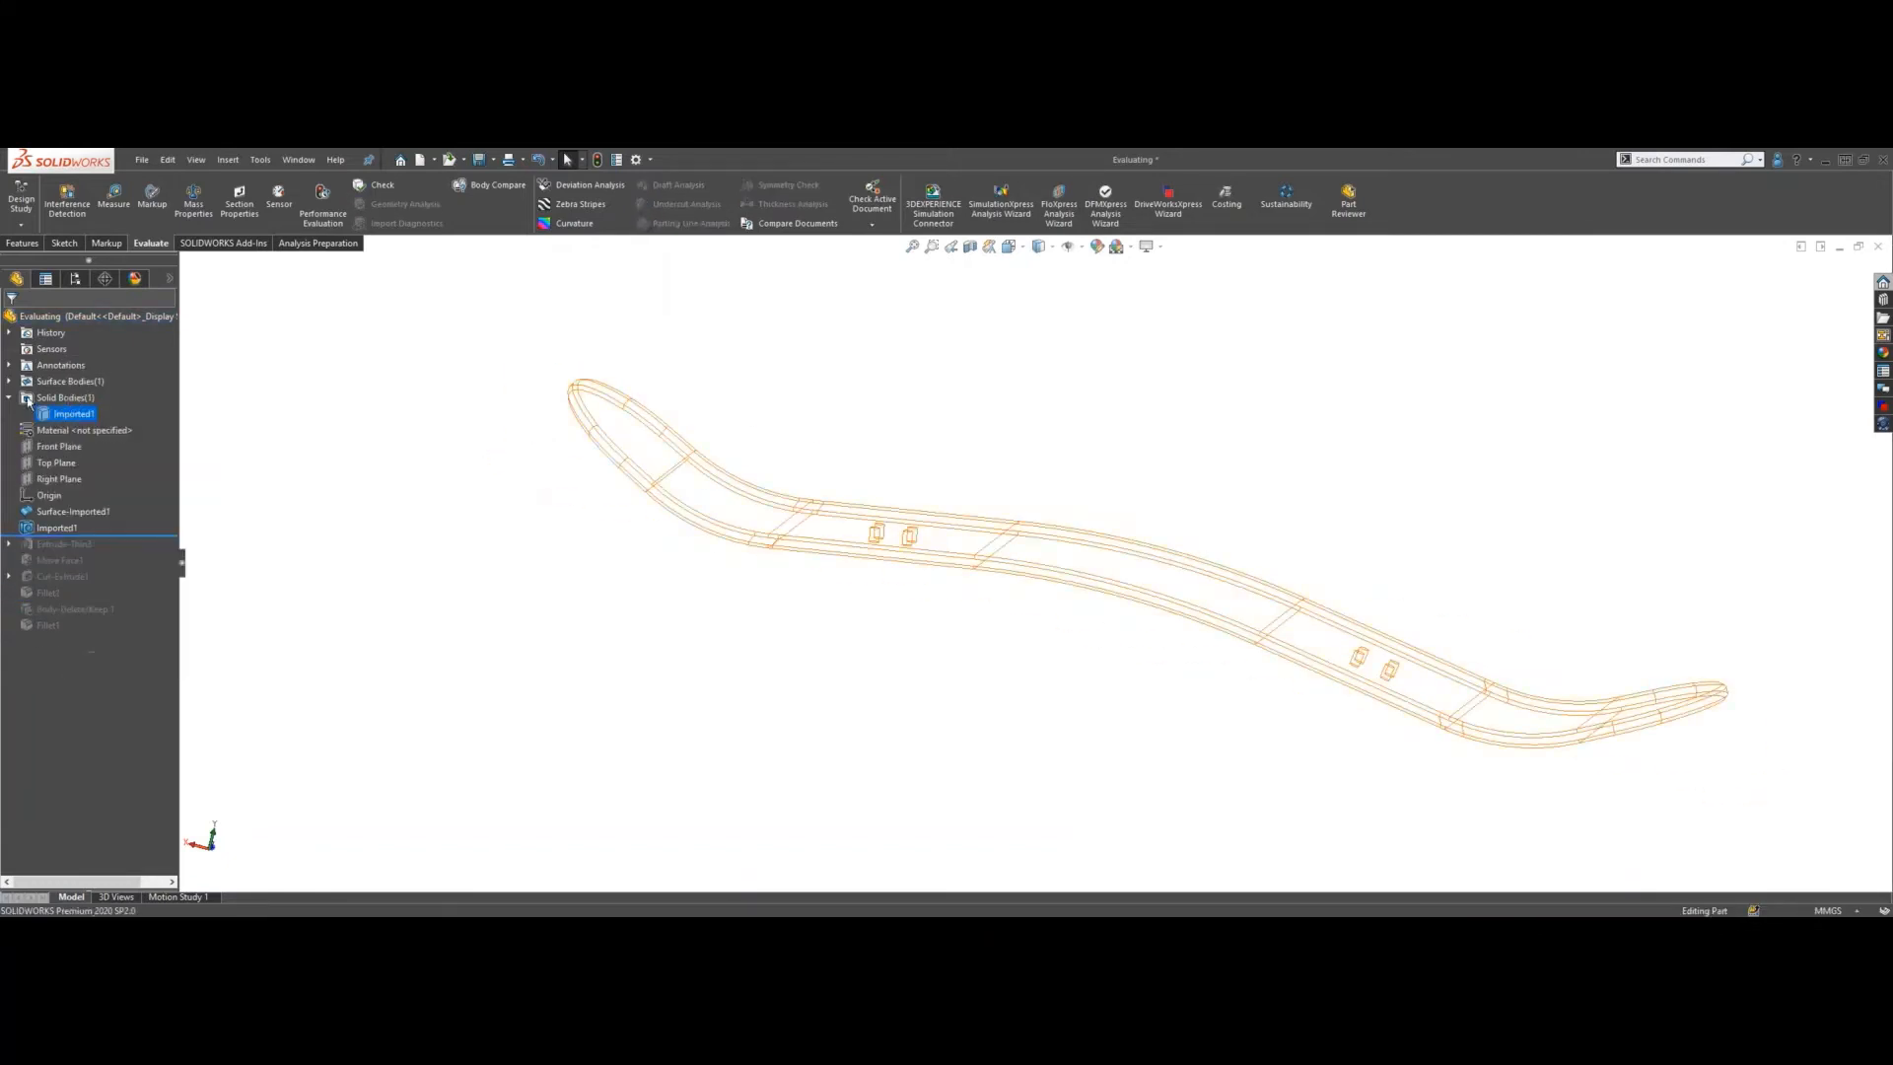
click(855, 456)
middle_drag(1027, 636, 1085, 663)
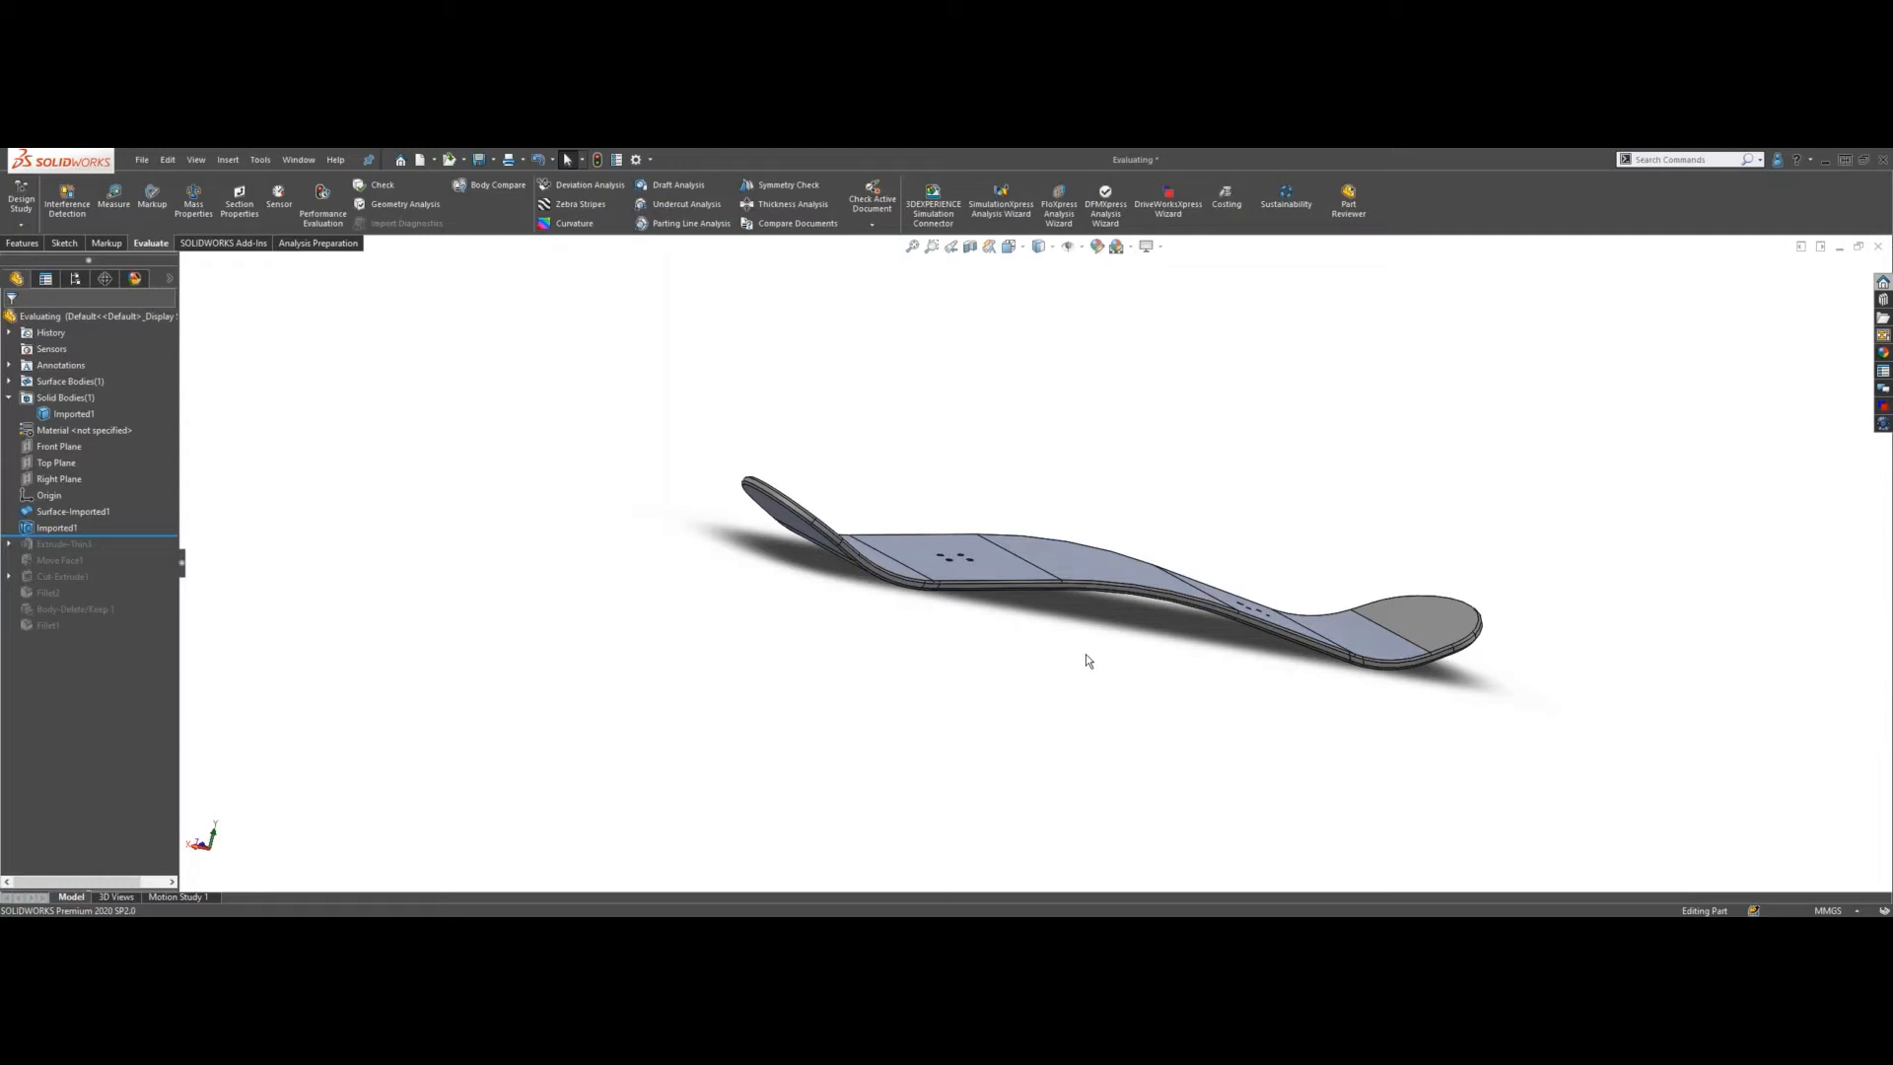
middle_drag(1107, 701, 1064, 721)
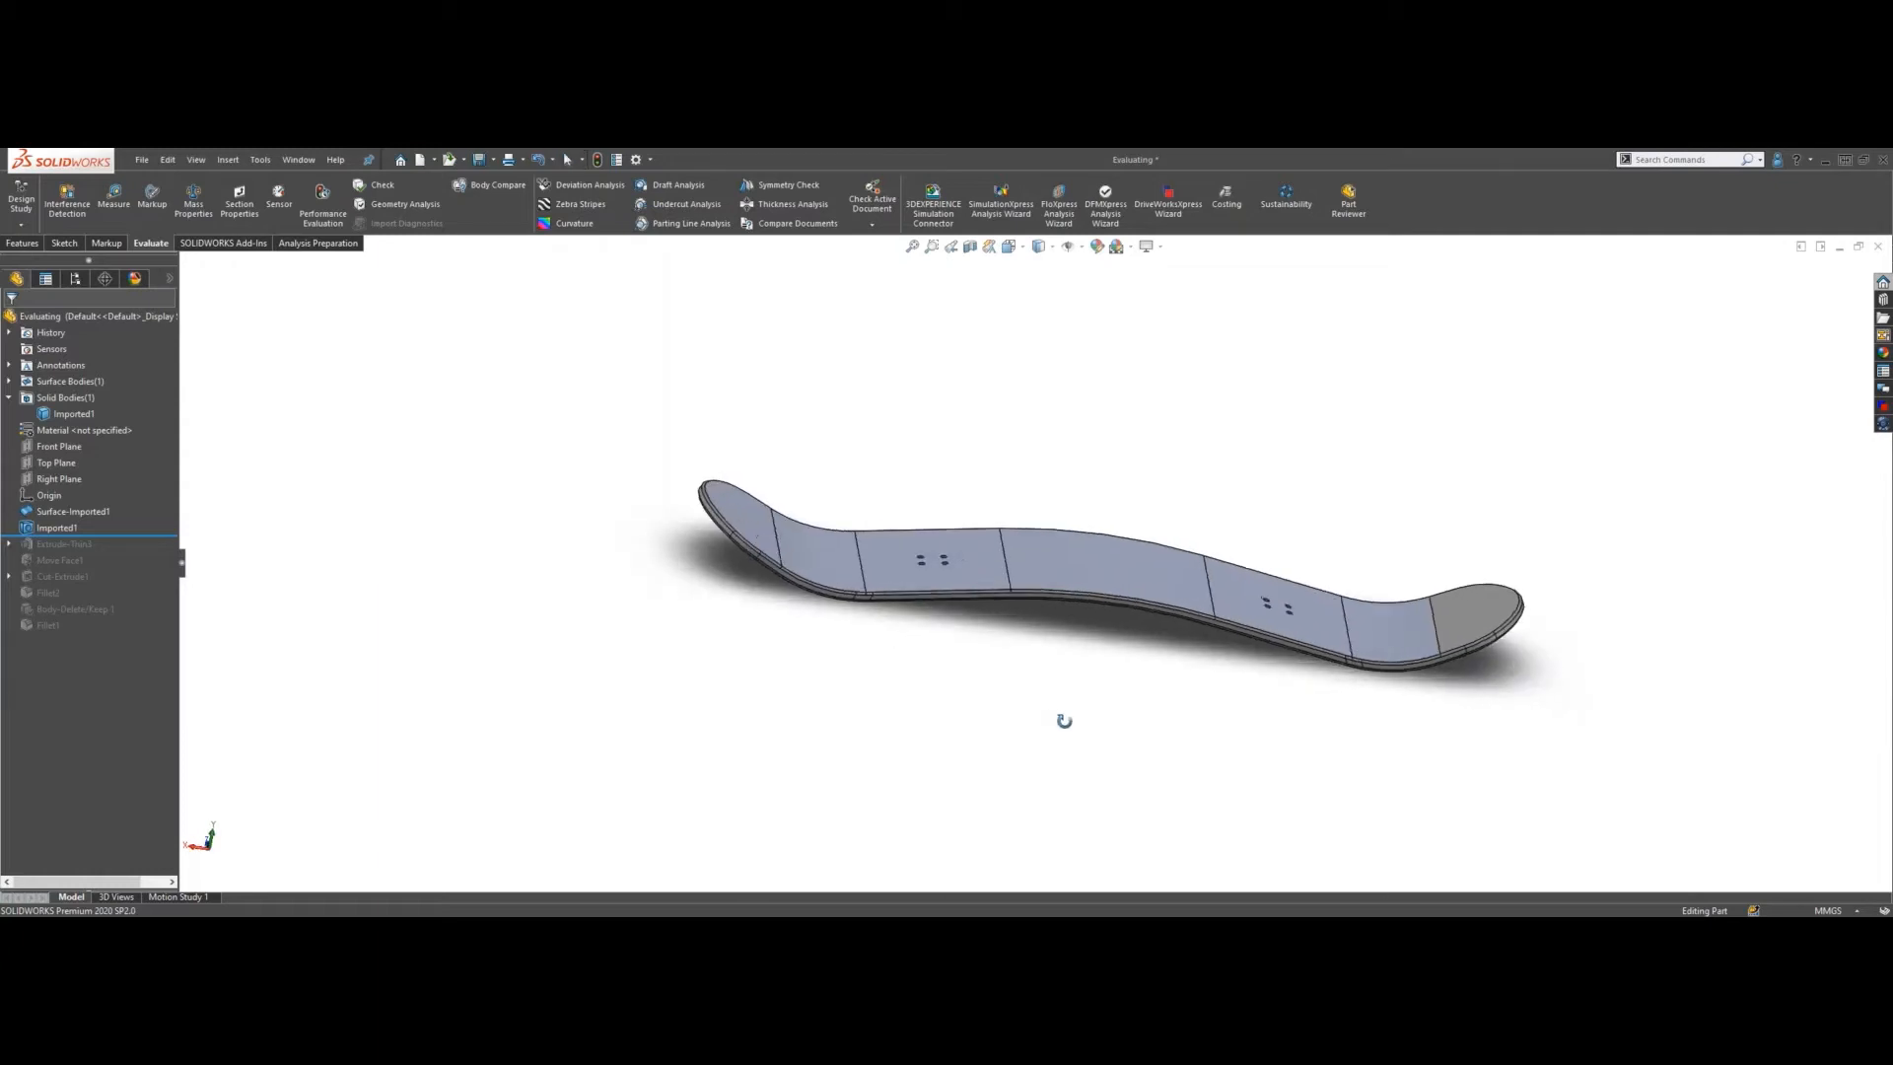
scroll(898, 588, down, 3)
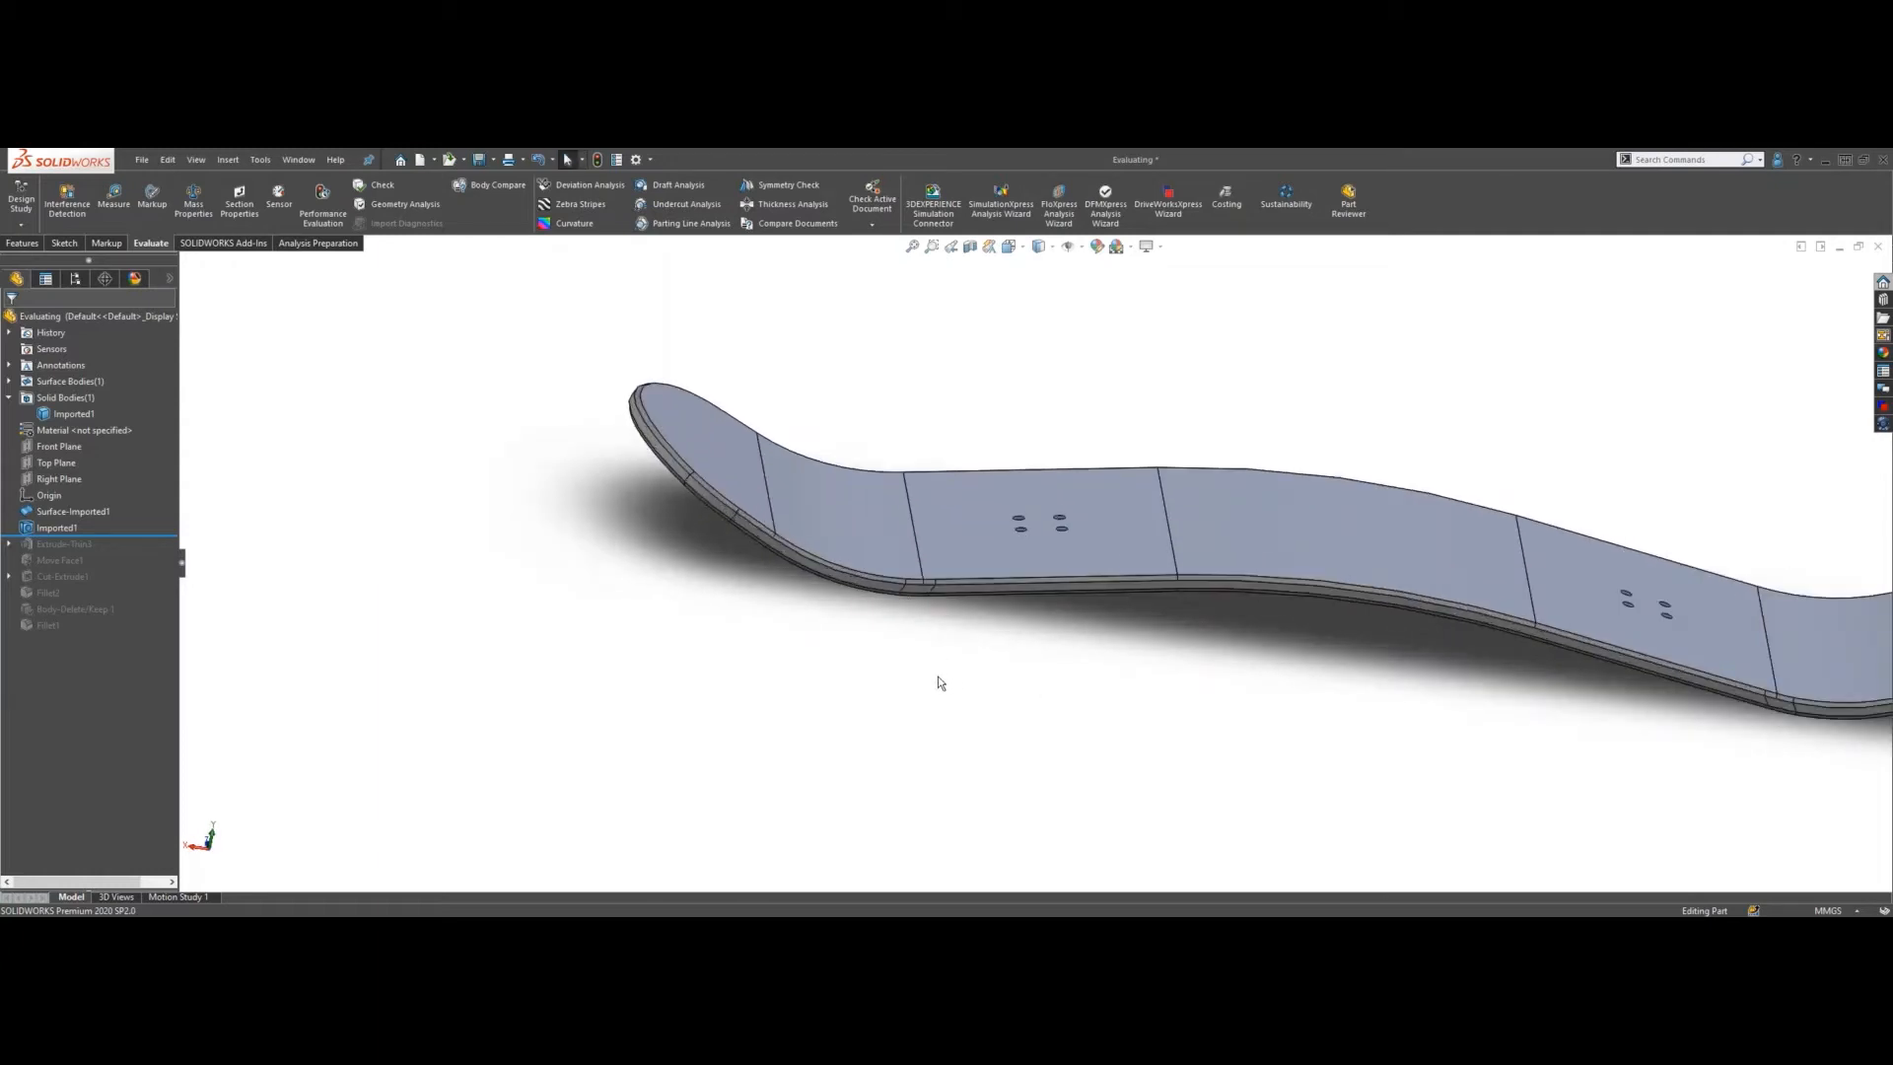
- Run a Deviation Analysis on two adjoining lower rim edges along the bend at one end of the deck
click(590, 185)
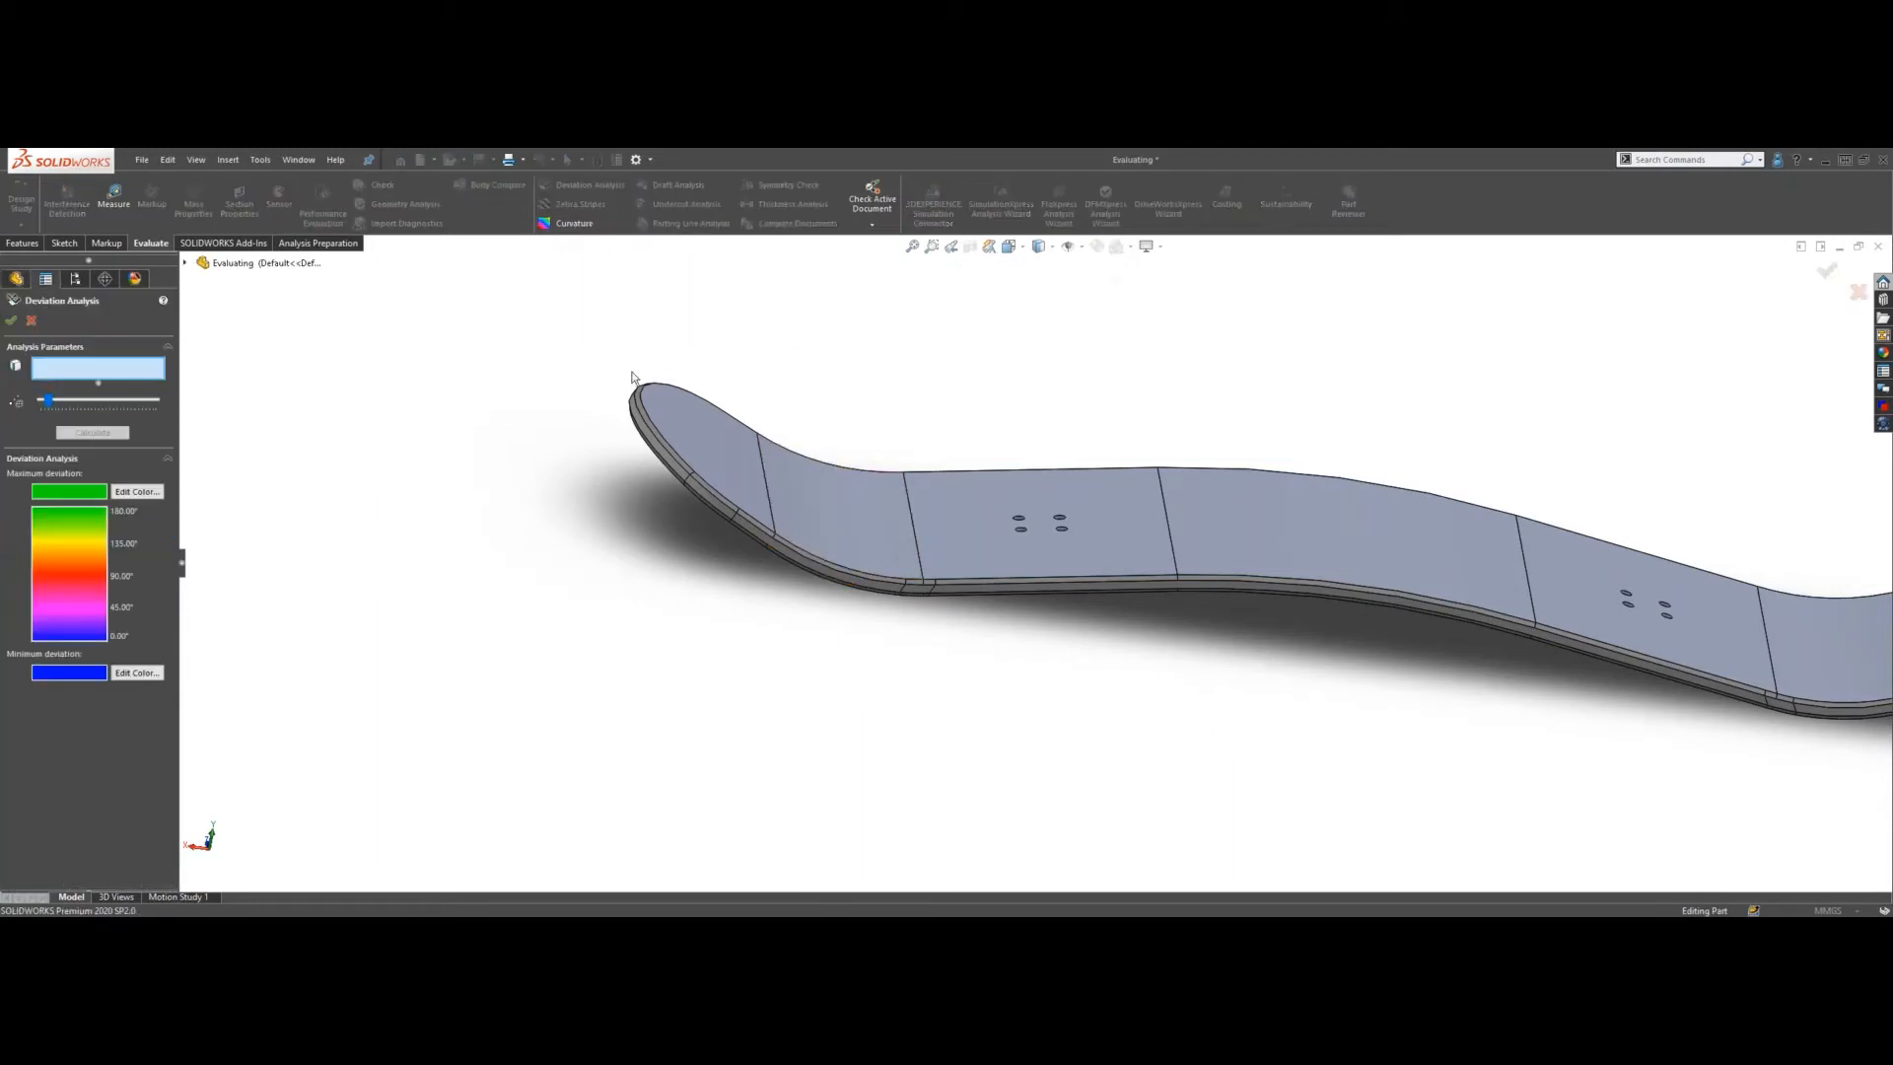
scroll(1328, 655, up, 2)
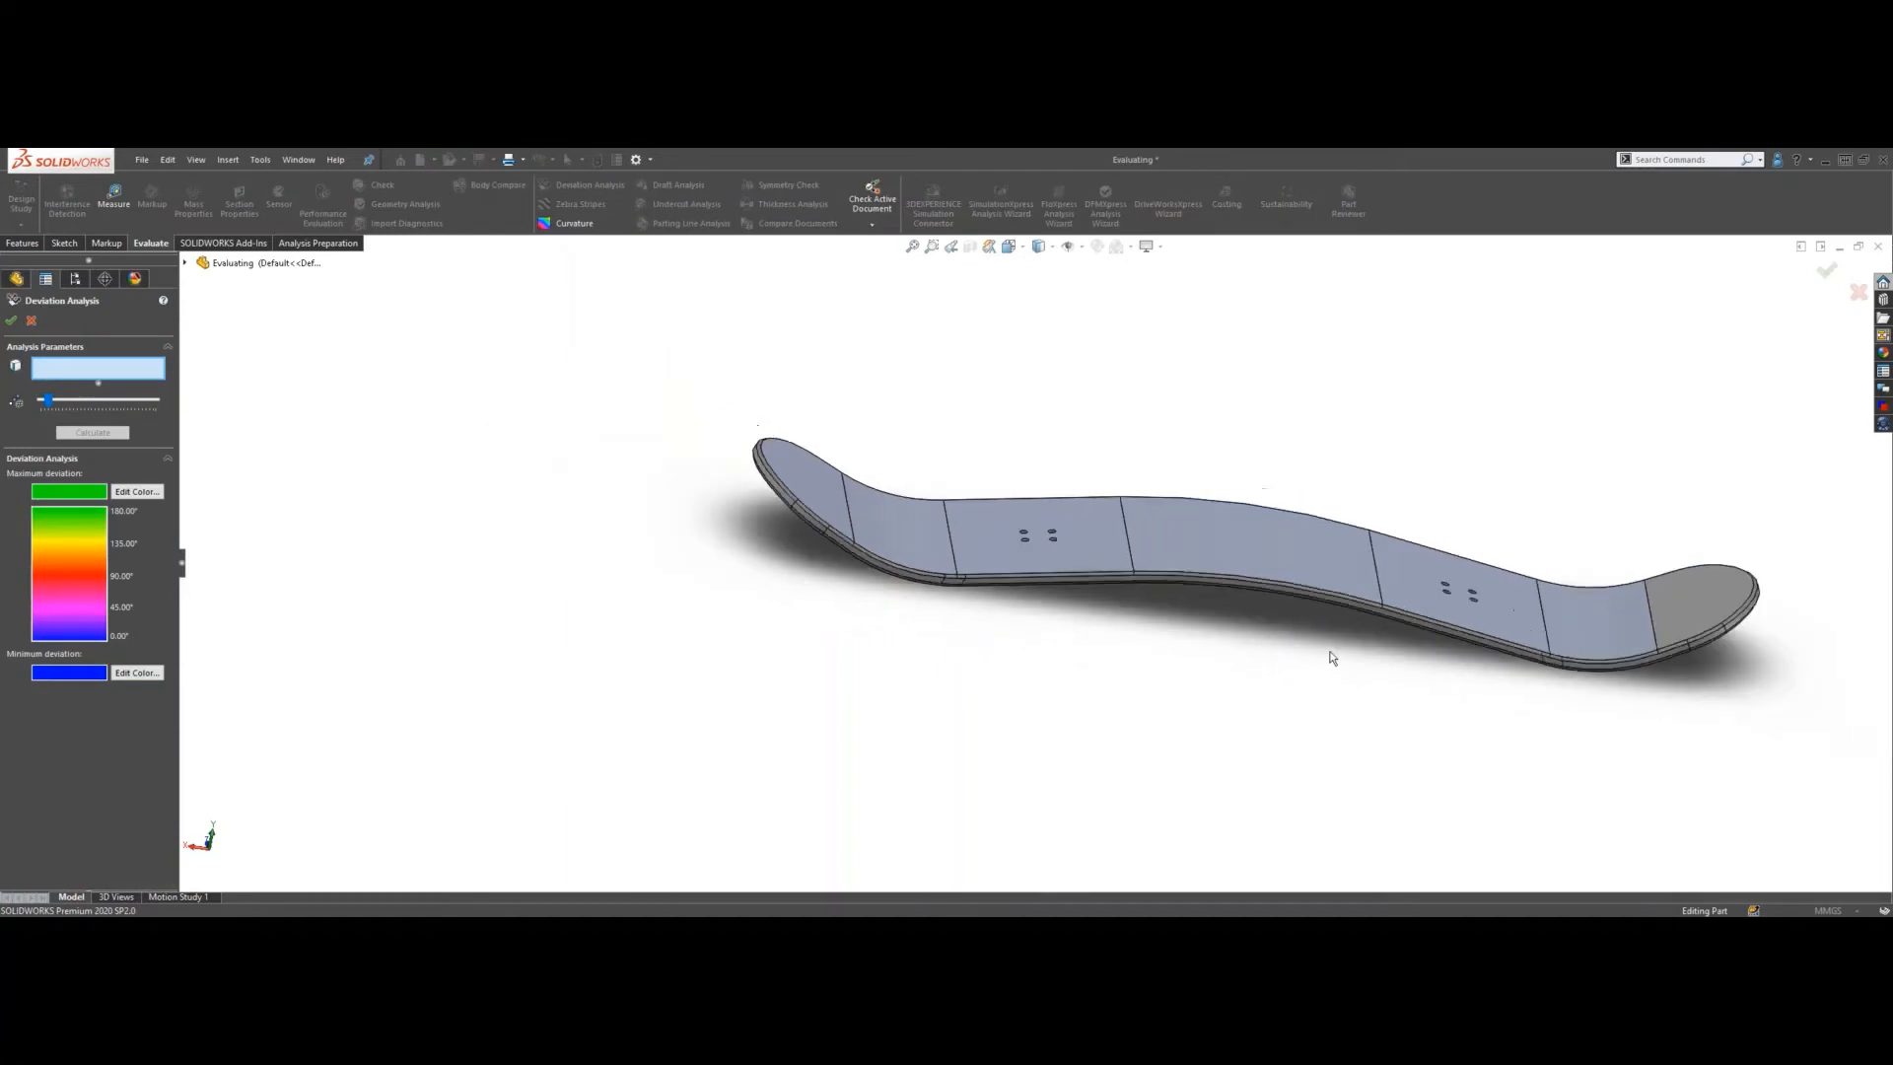
scroll(1262, 614, down, 2)
scroll(789, 562, down, 1)
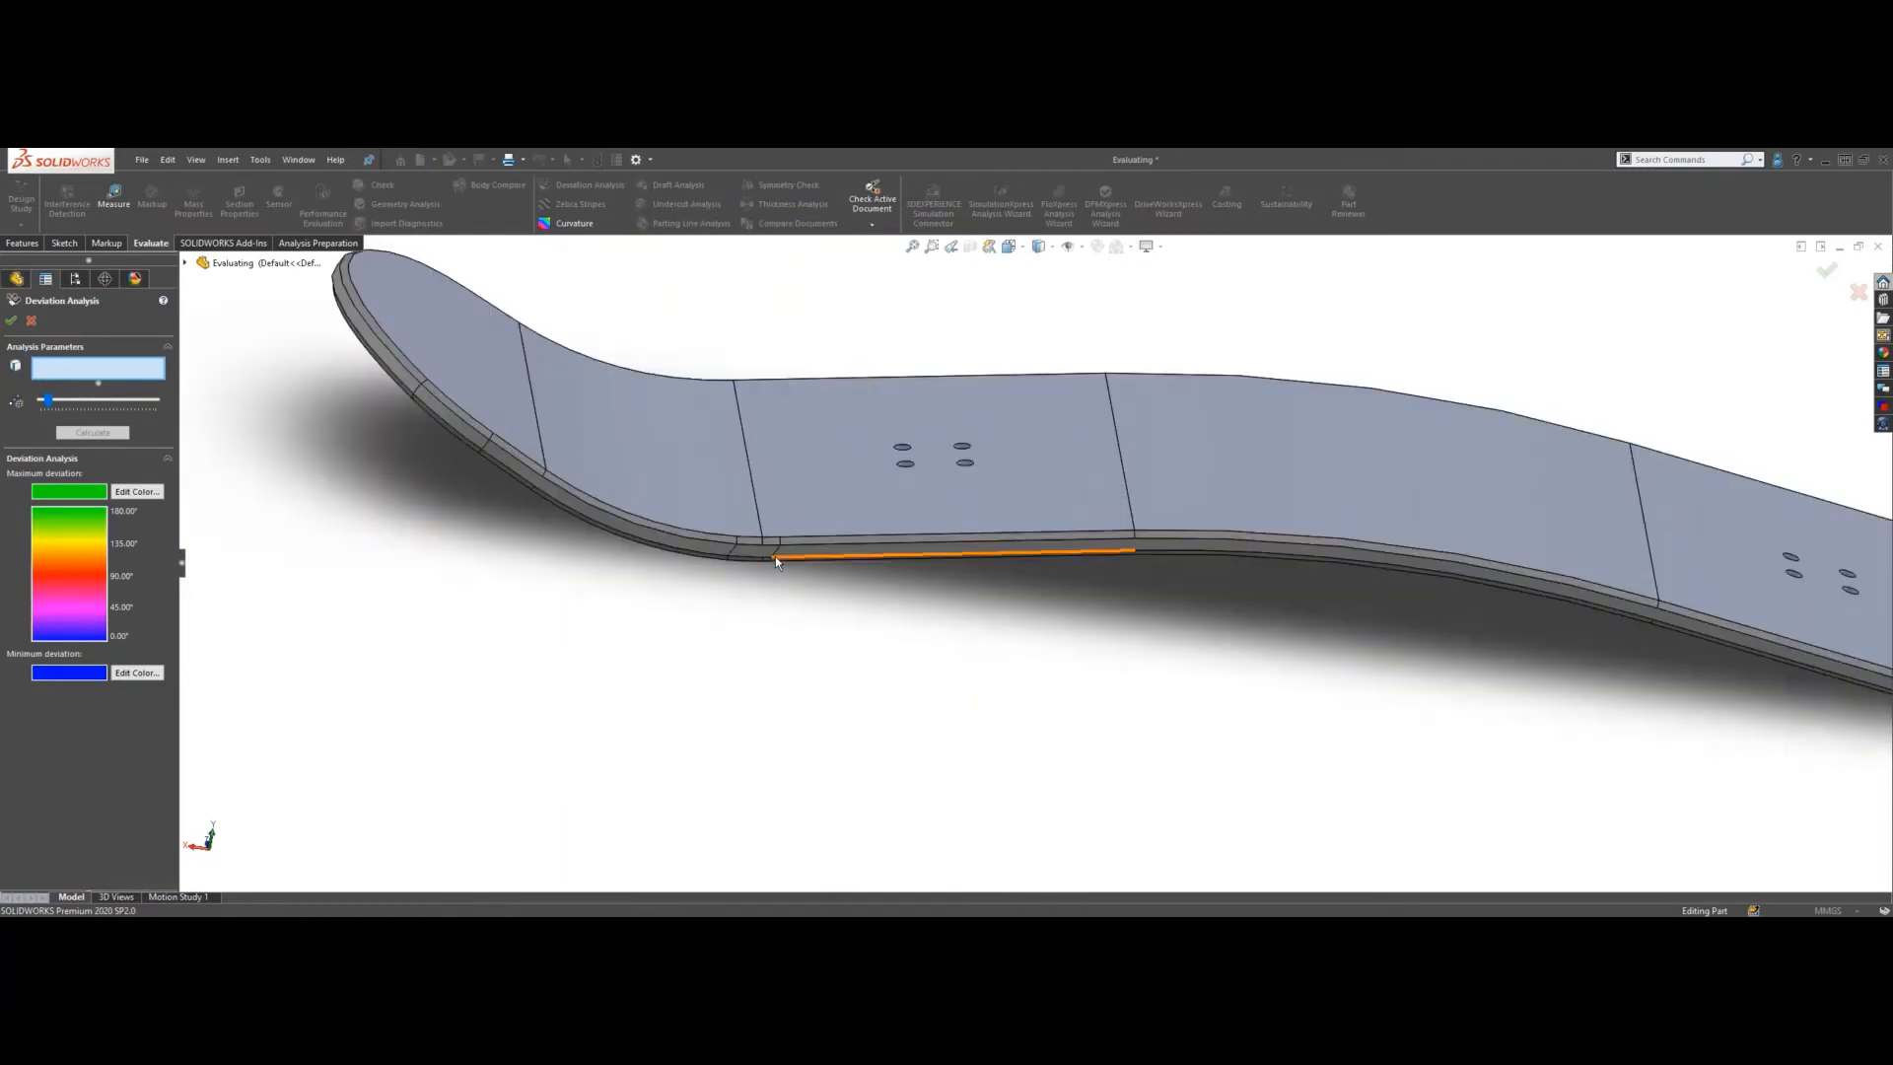
scroll(759, 567, down, 3)
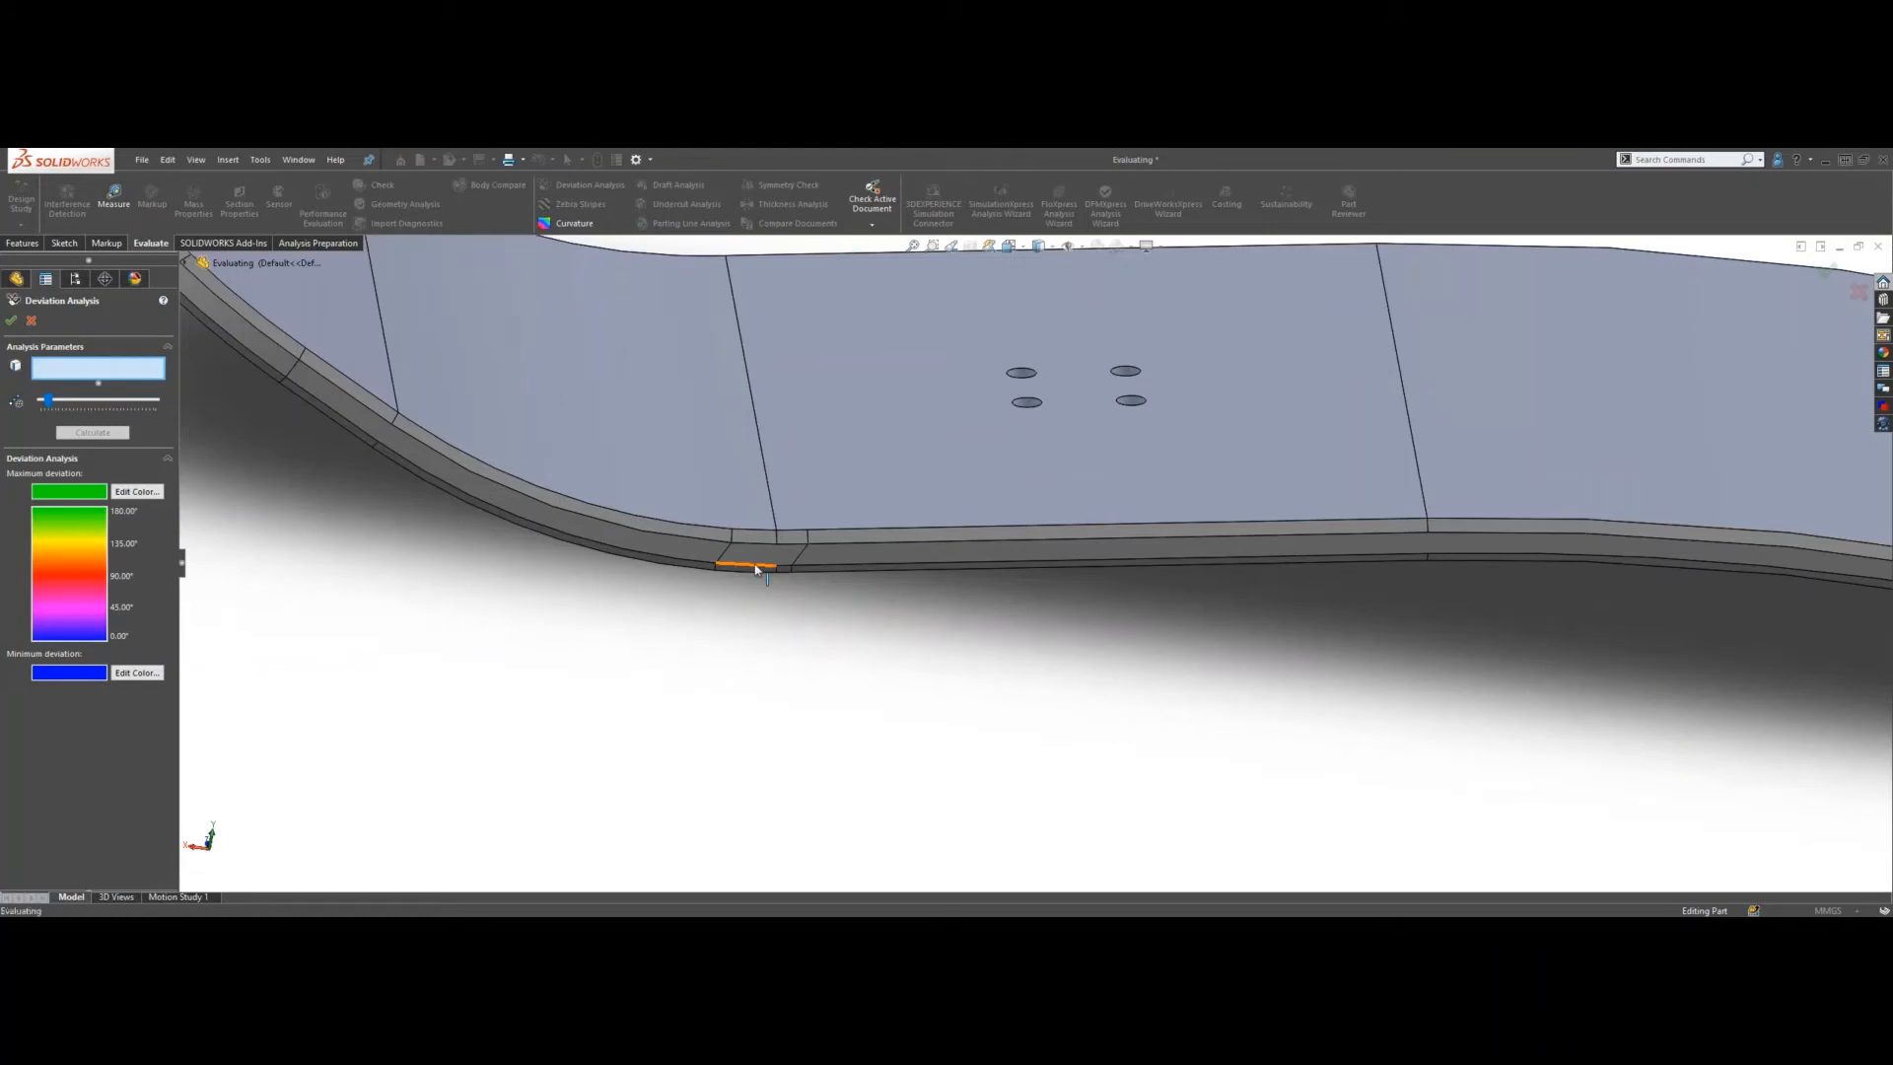
click(751, 566)
click(691, 564)
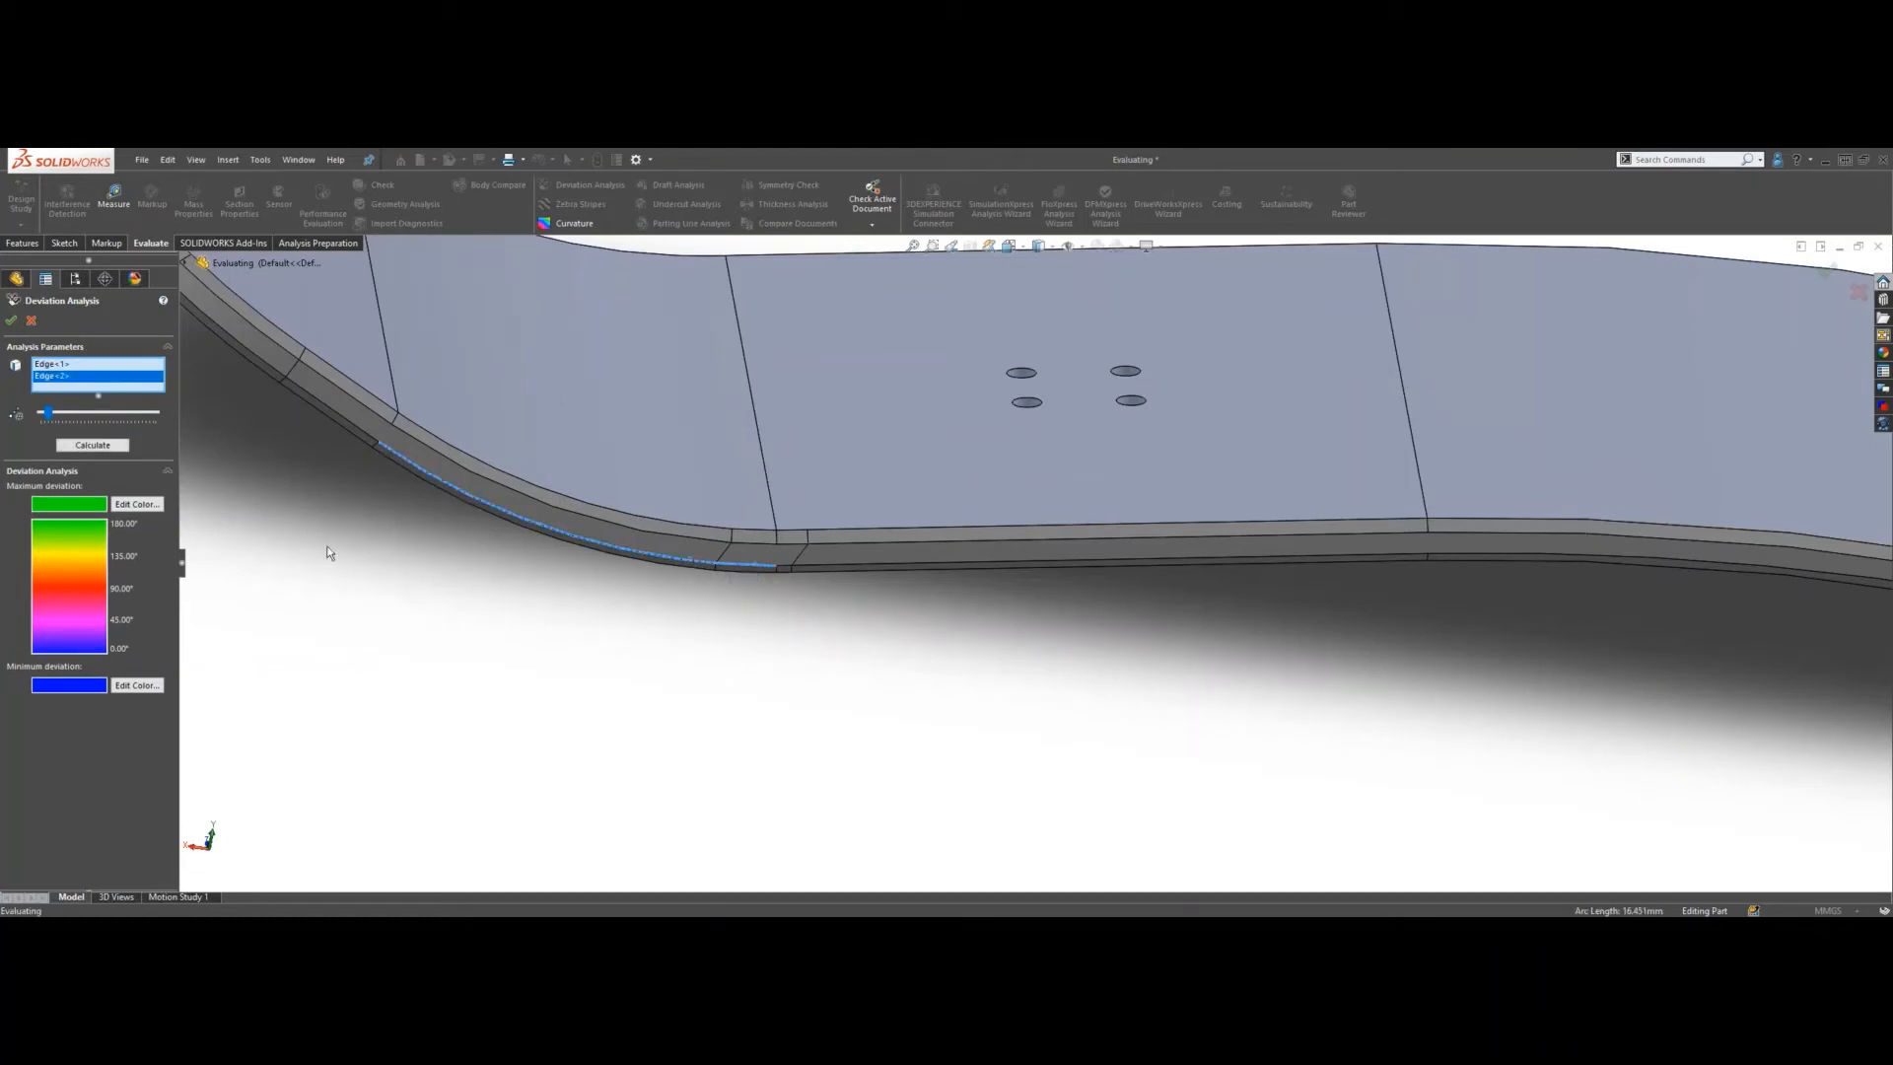
click(93, 446)
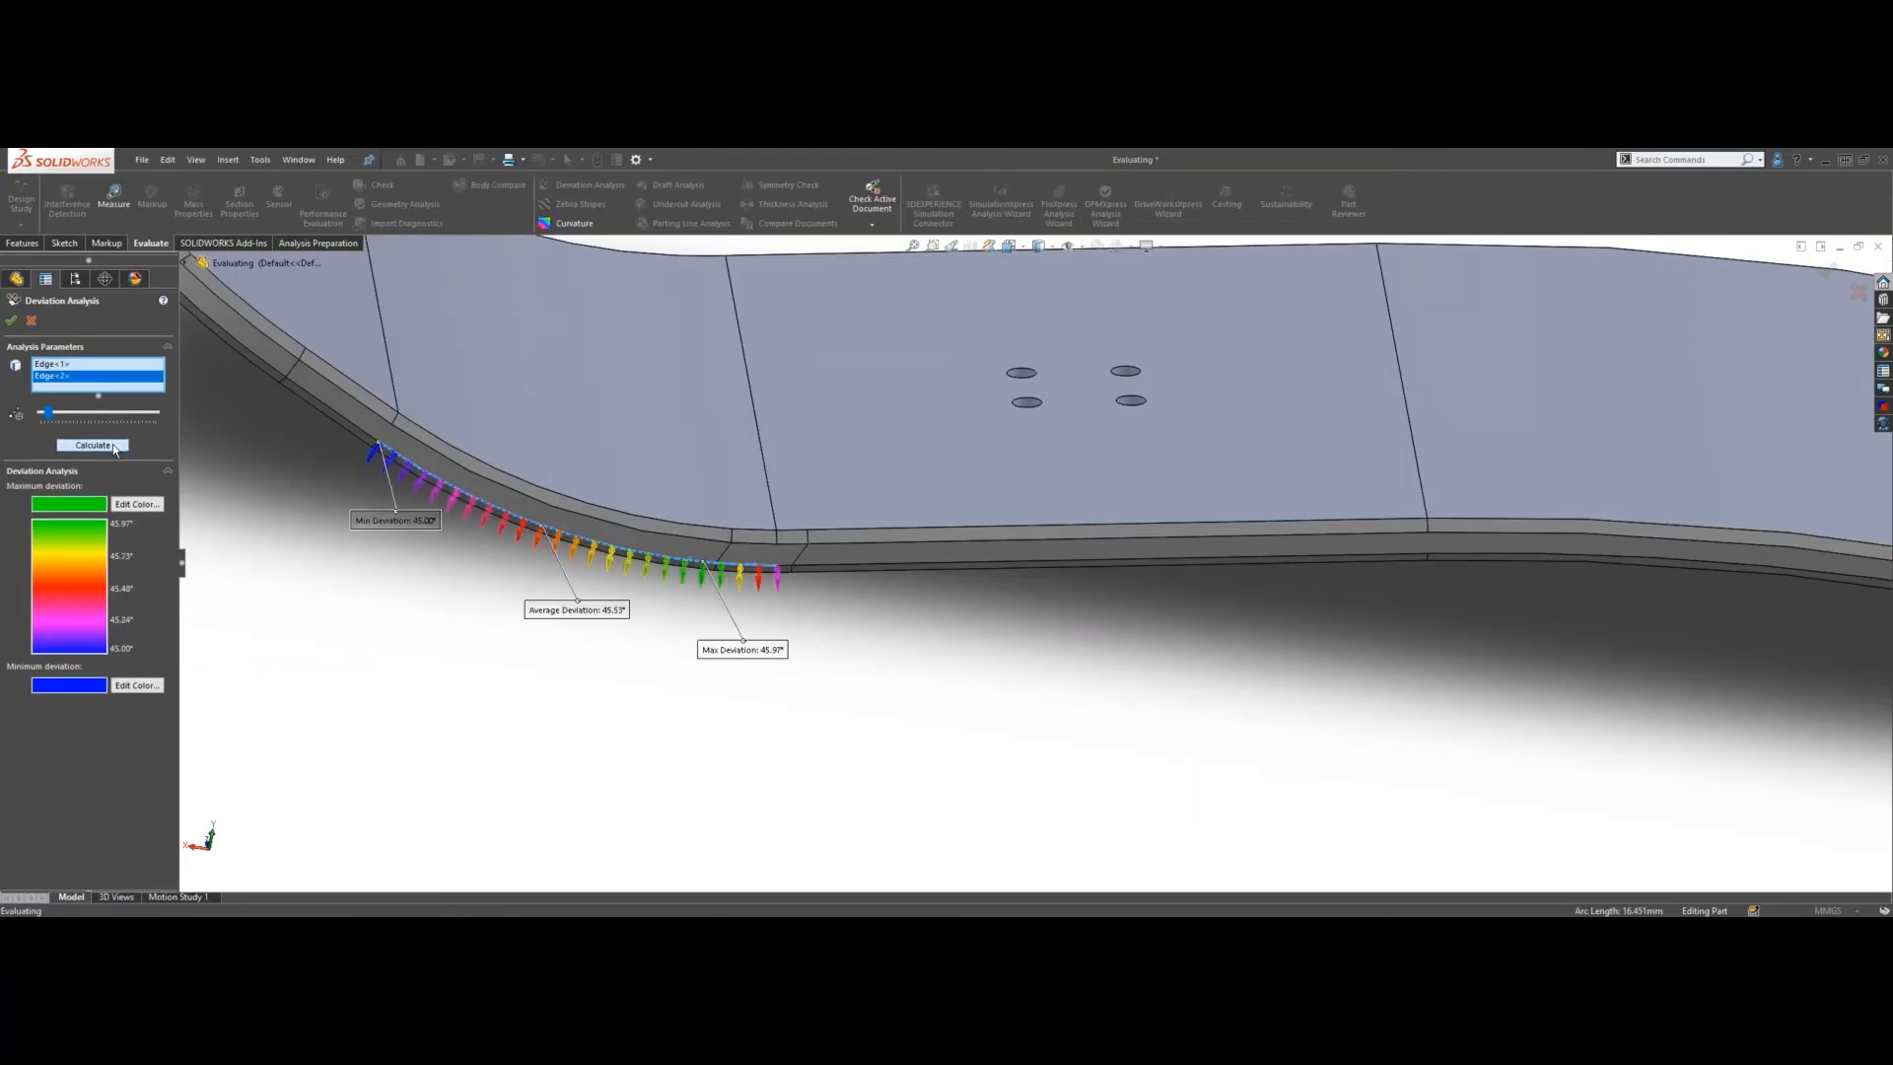
- Rearrange the minimum, average and maximum deviation callouts clear of the arrows below the analysed edges
scroll(523, 640, down, 1)
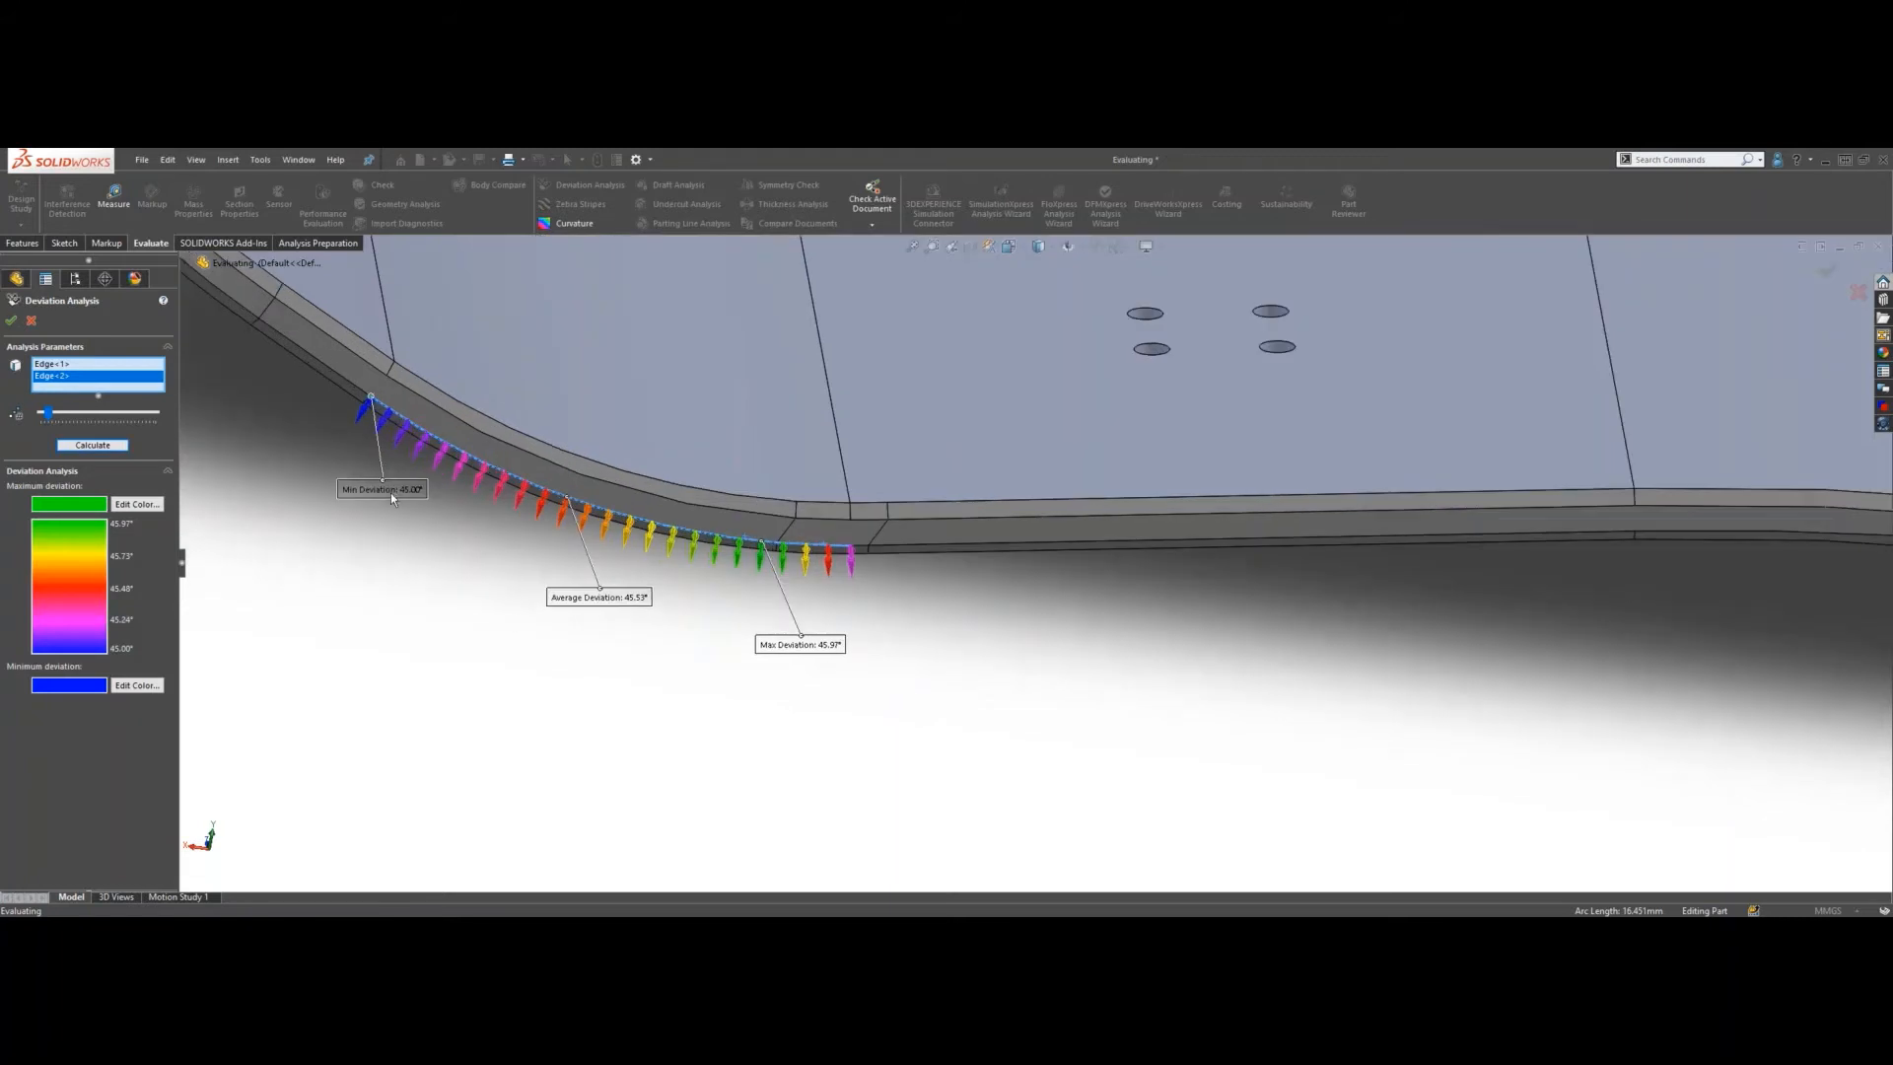
drag(394, 495, 309, 542)
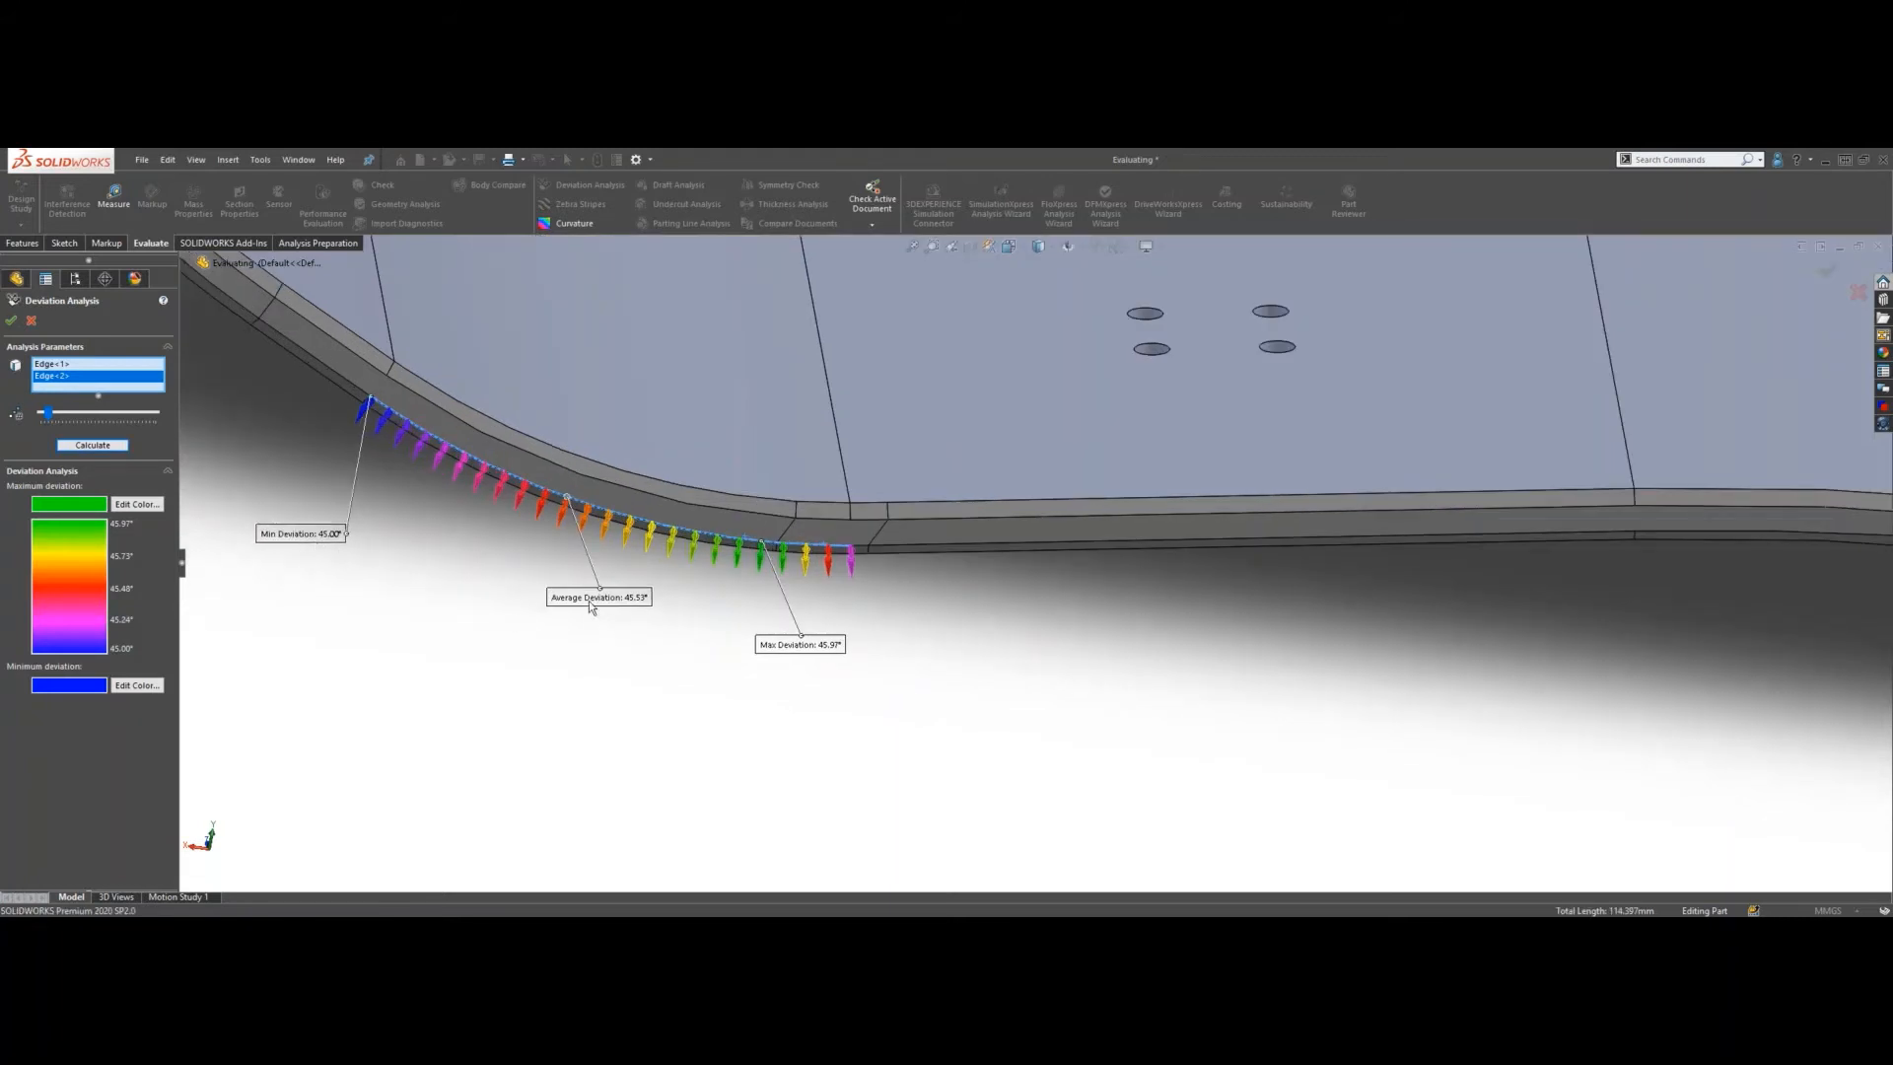
drag(592, 608, 510, 604)
drag(802, 656, 817, 659)
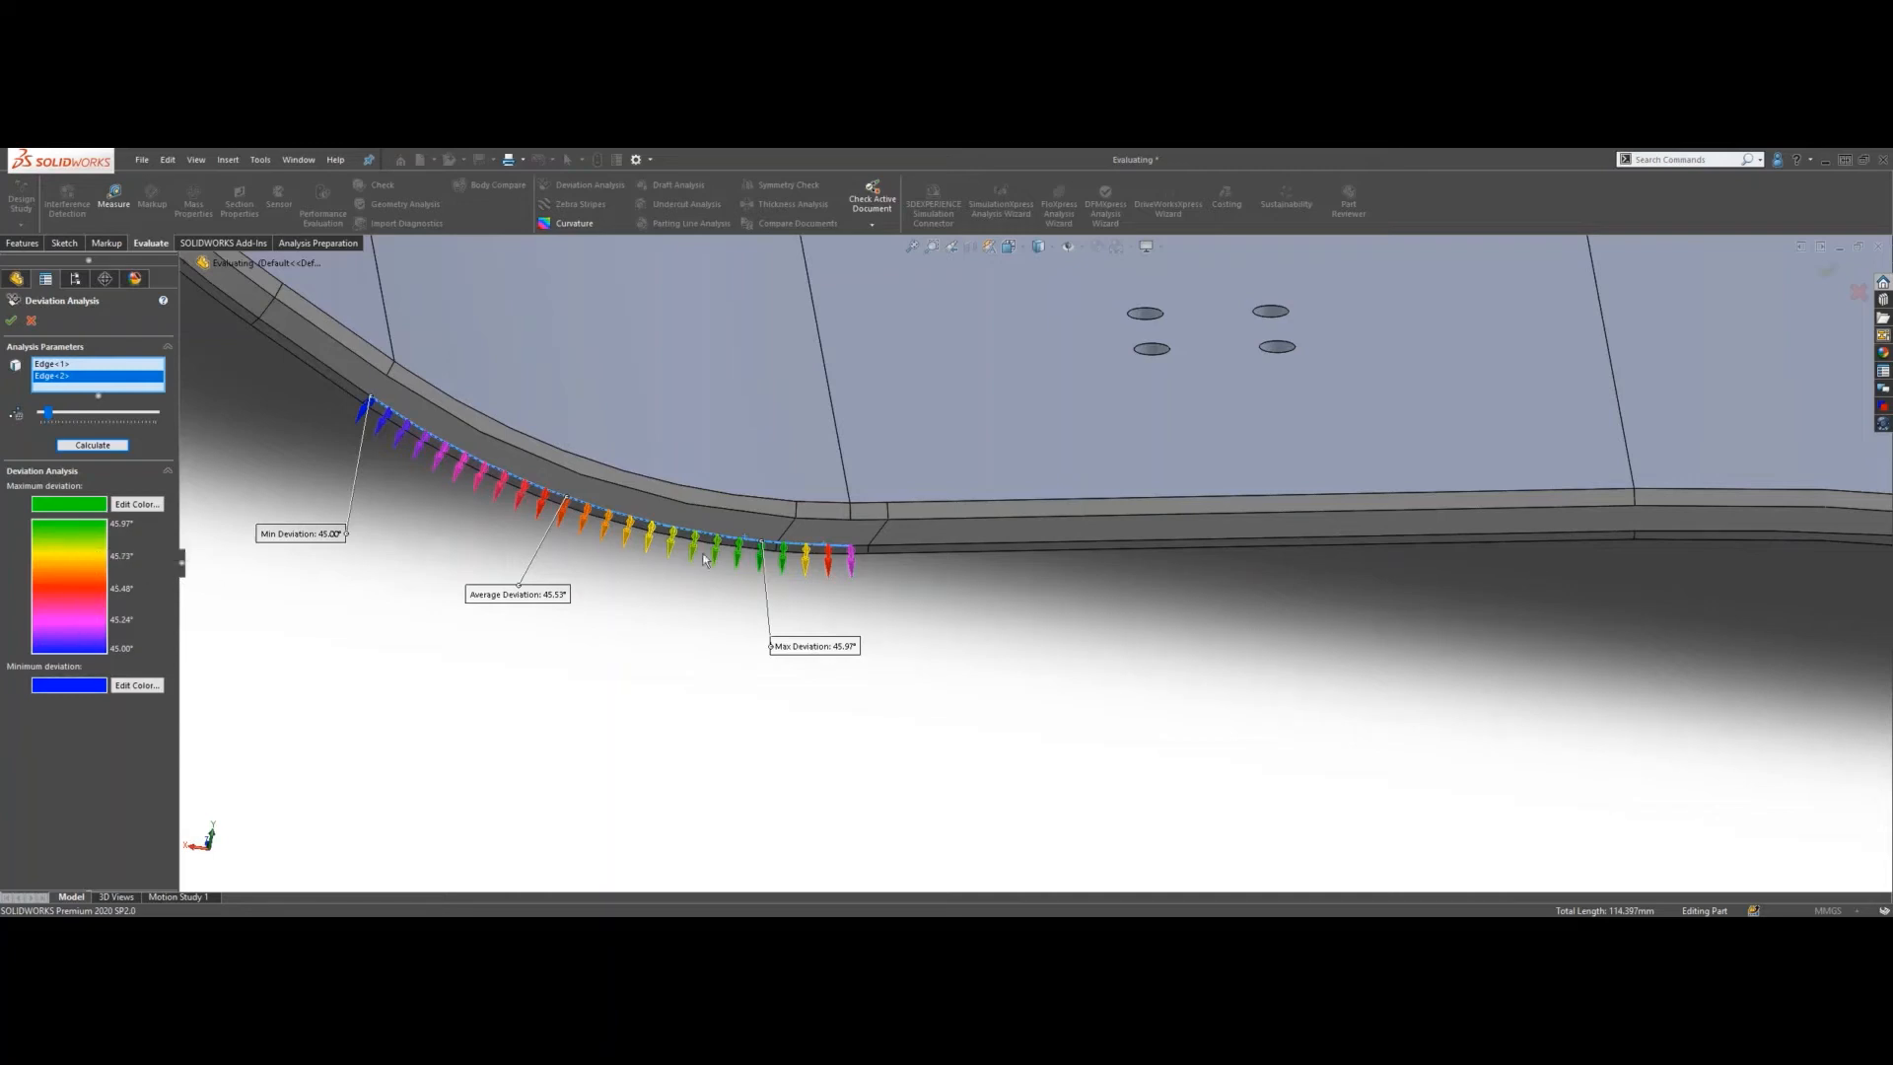
- Clear the analysed edges and calculate the deviation for four consecutive lower rim edges around the bend at the deck's opposite end
scroll(1025, 566, up, 3)
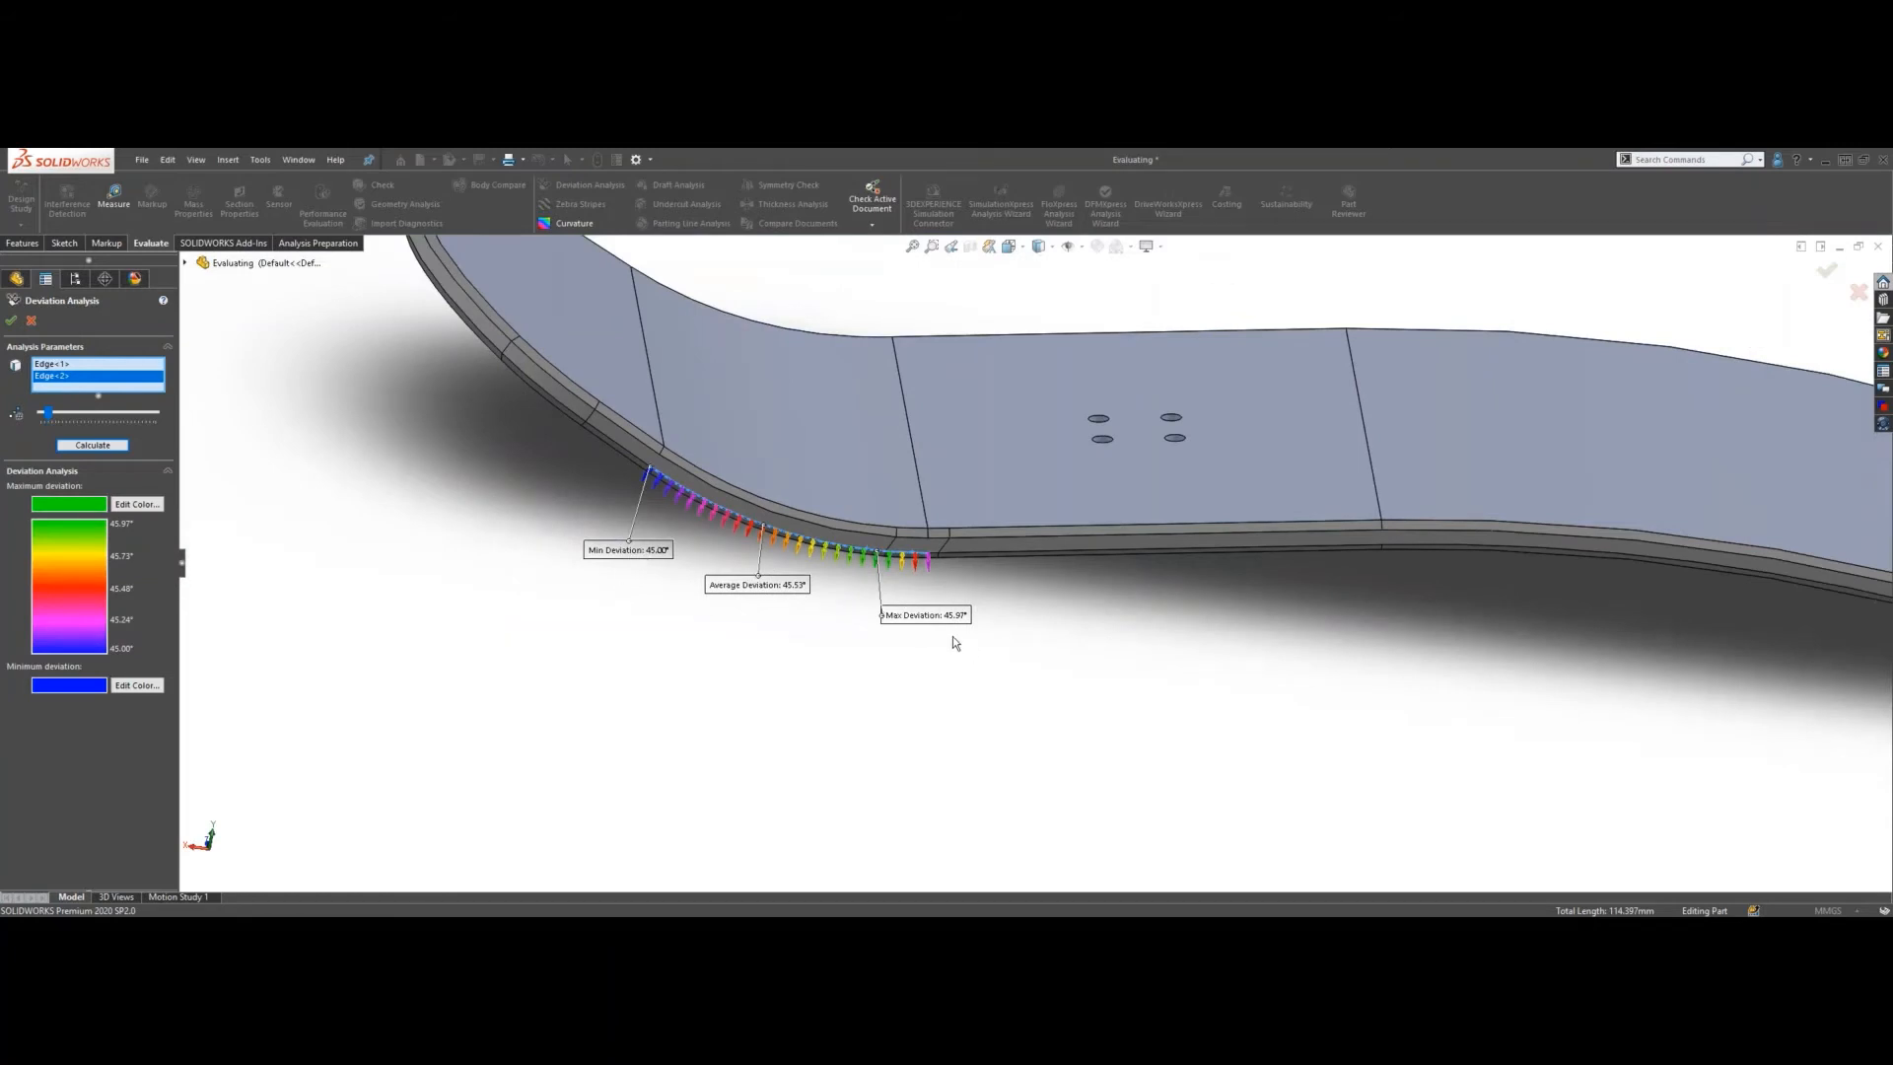
scroll(1106, 599, up, 1)
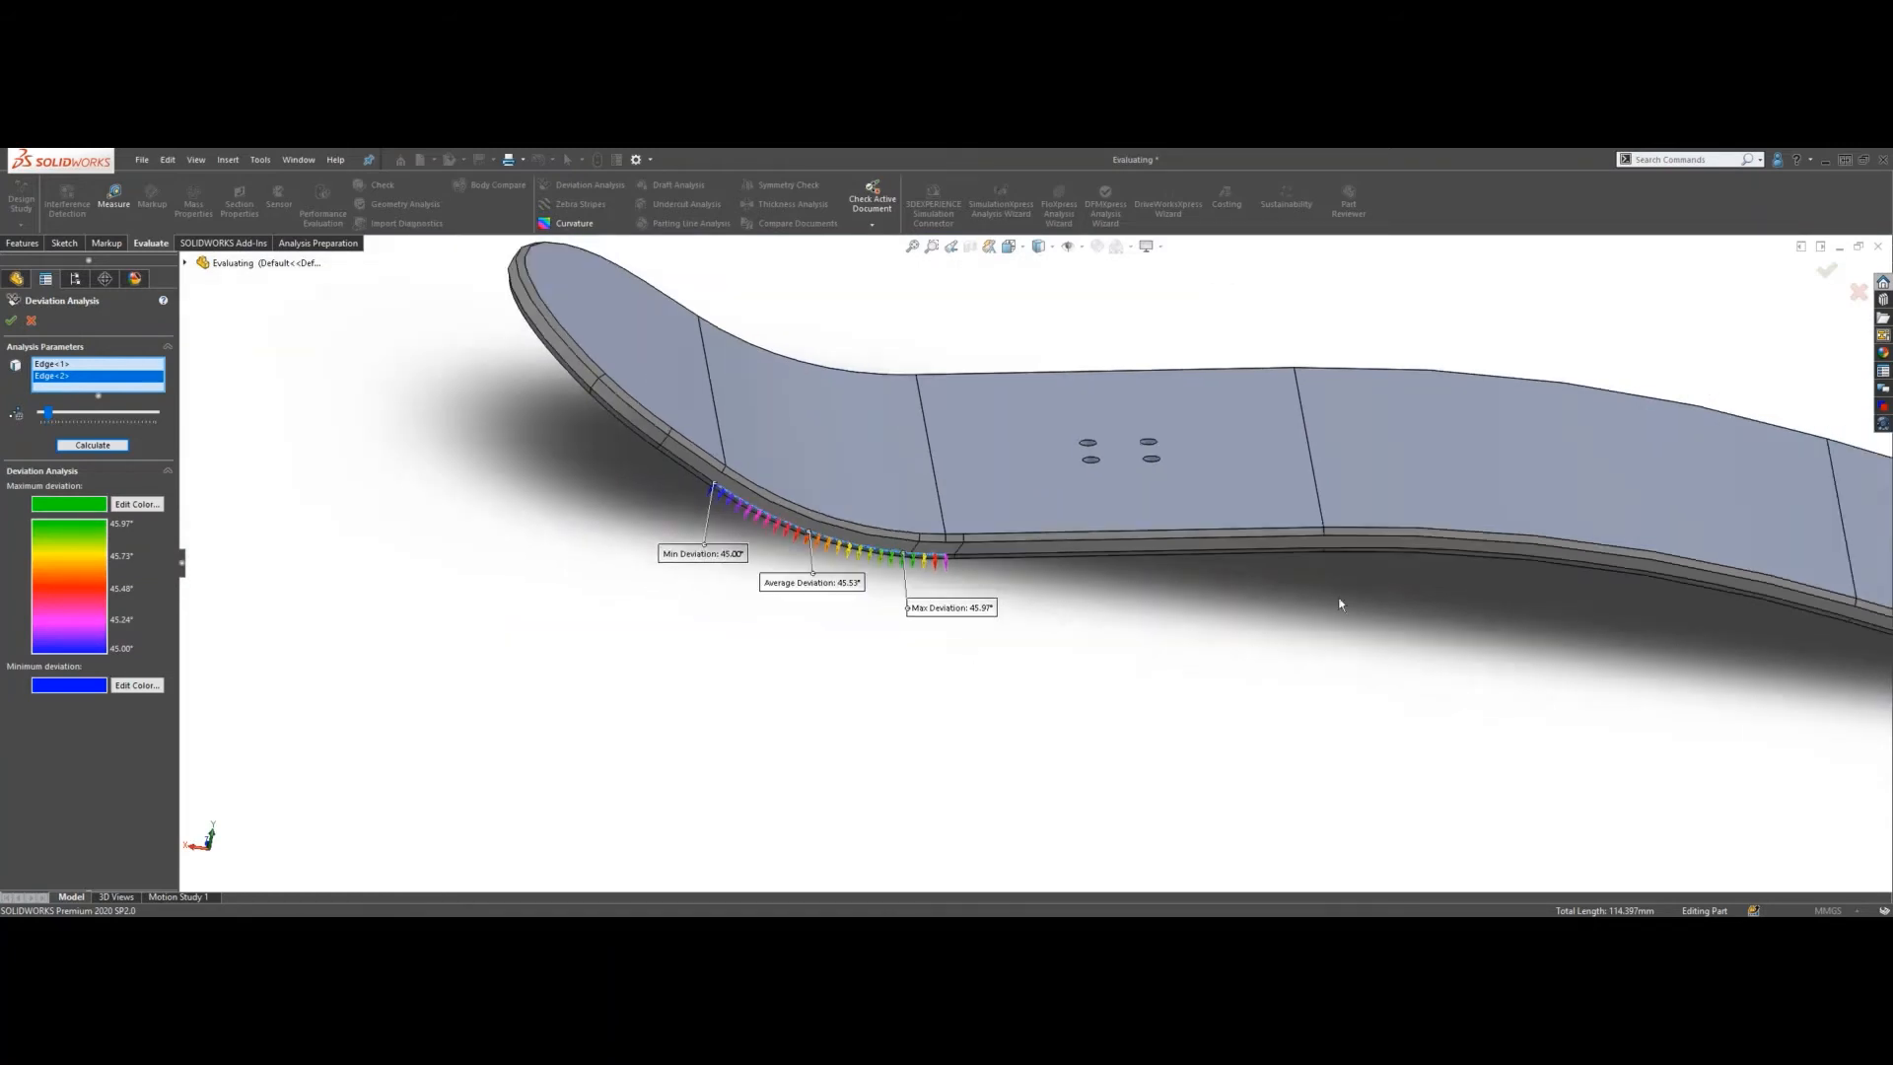
right_click(121, 383)
click(145, 390)
scroll(1430, 579, up, 3)
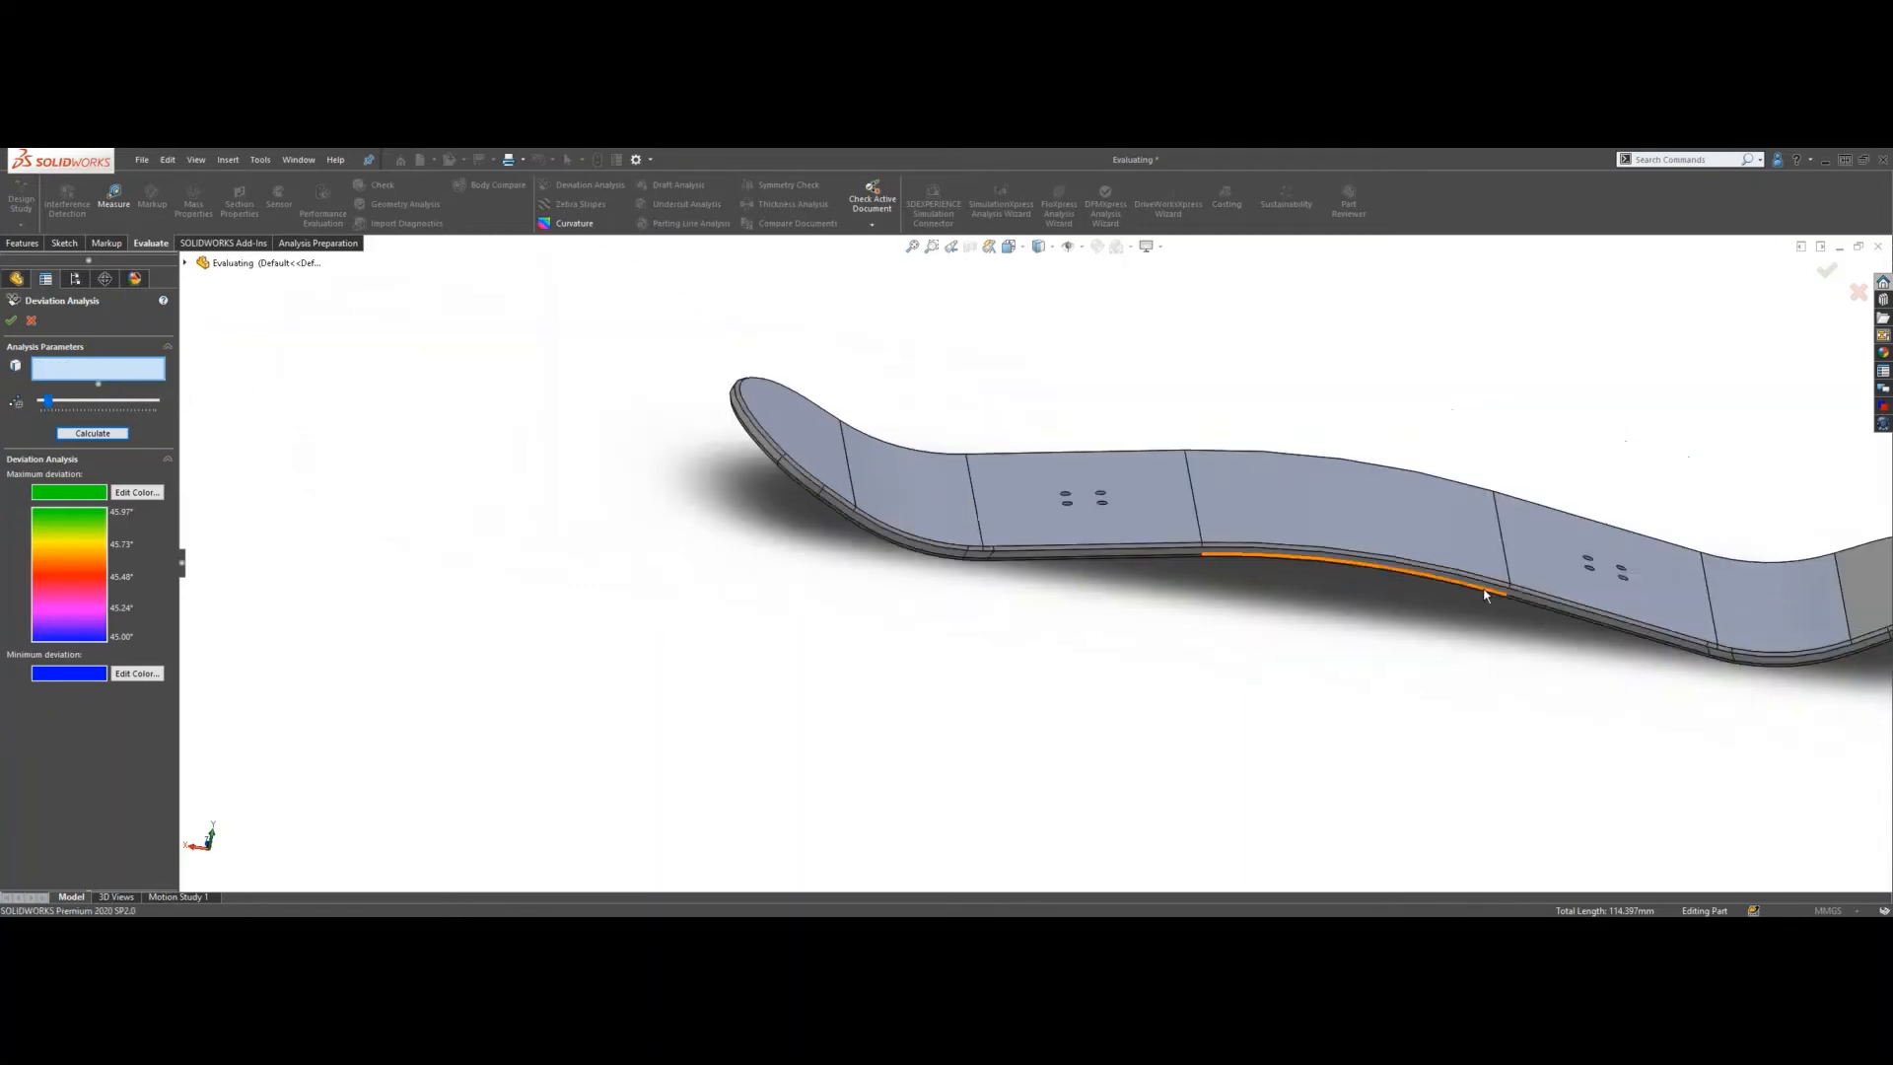
scroll(1486, 593, up, 2)
scroll(1257, 611, down, 6)
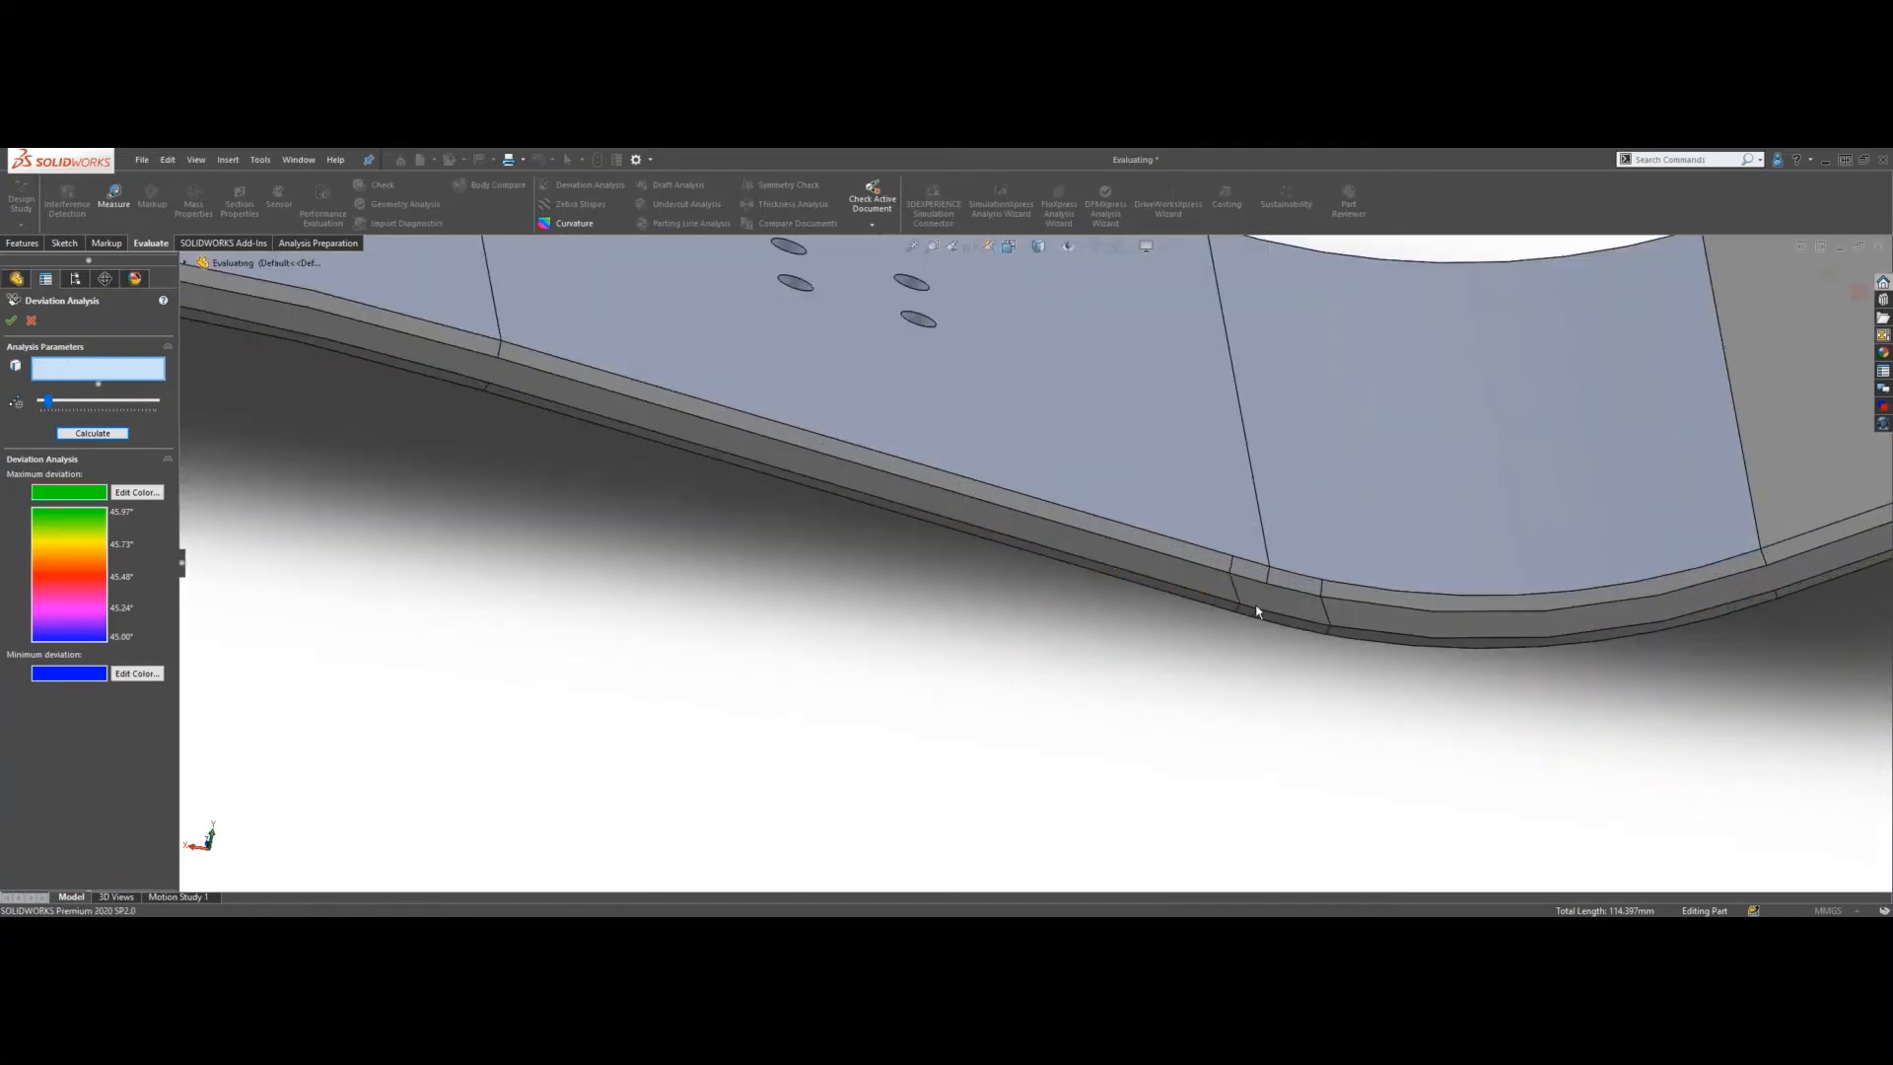
click(1248, 610)
click(1222, 609)
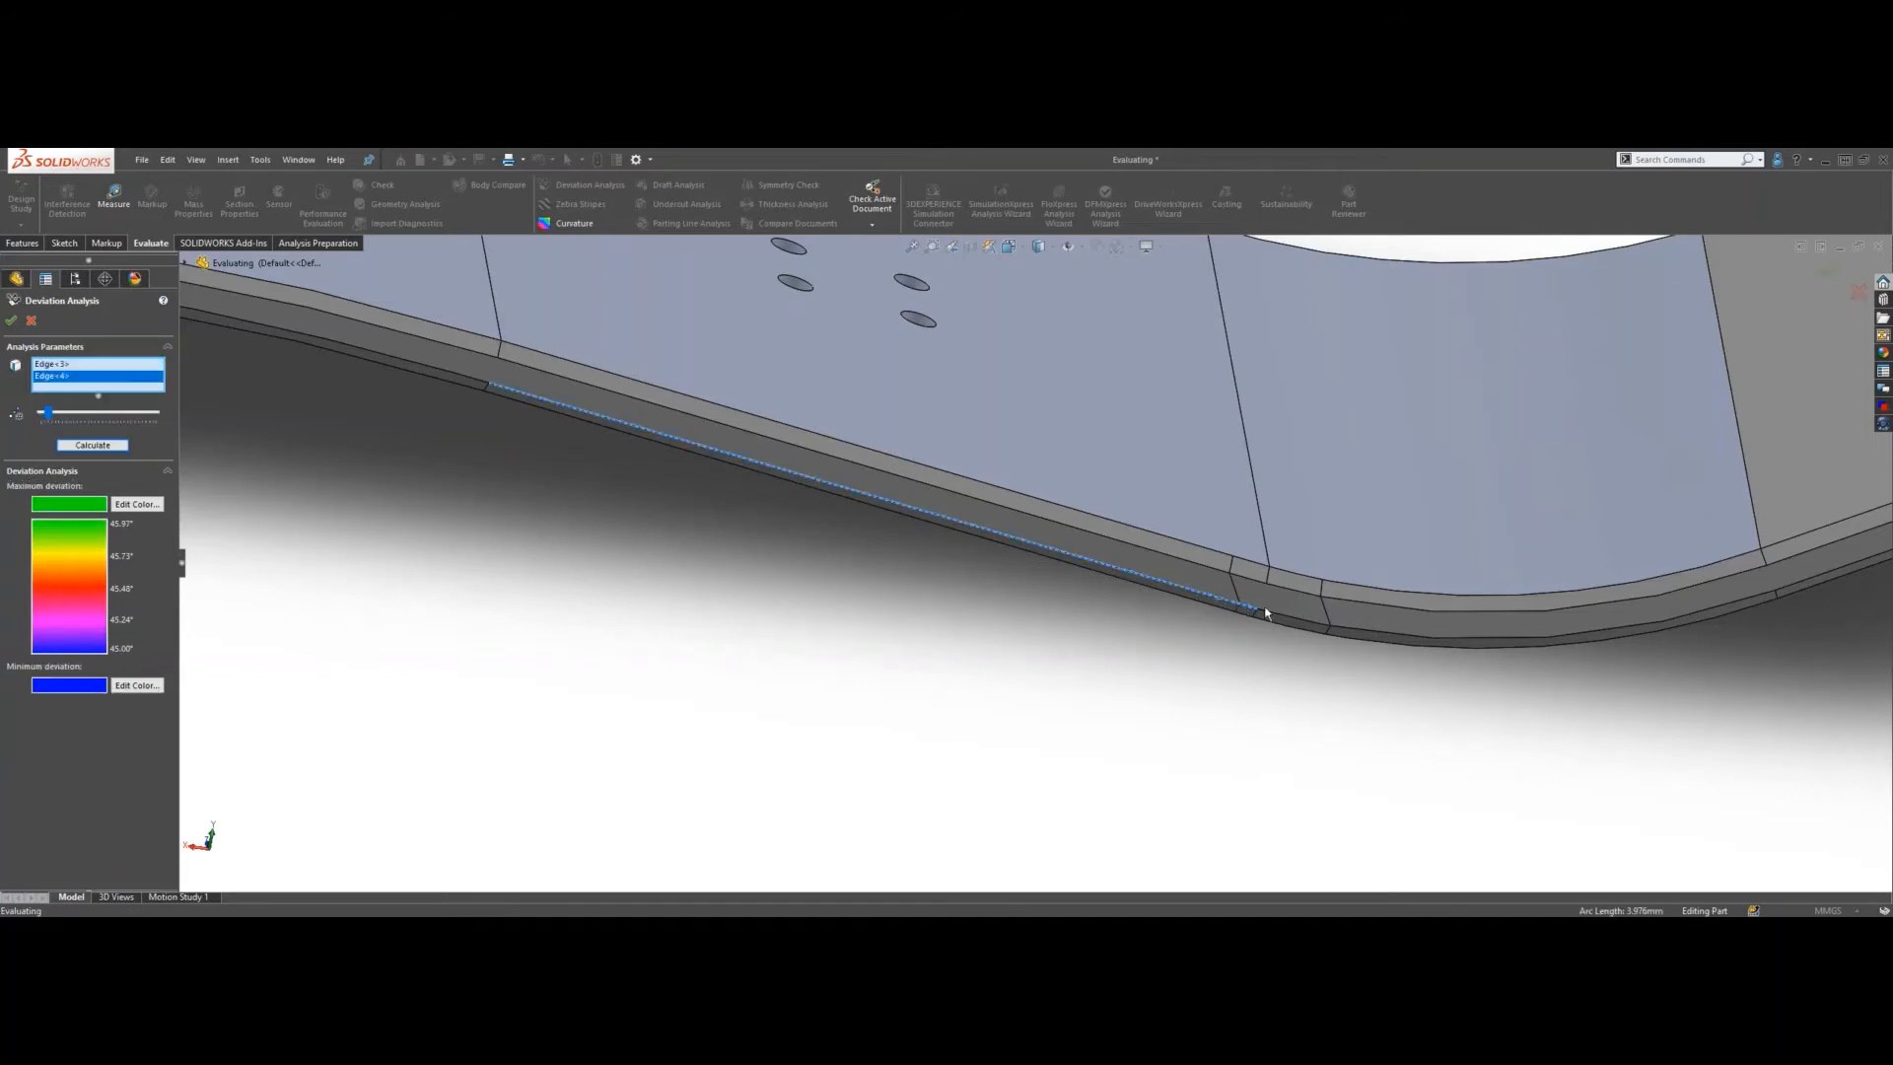
click(1280, 618)
click(1344, 632)
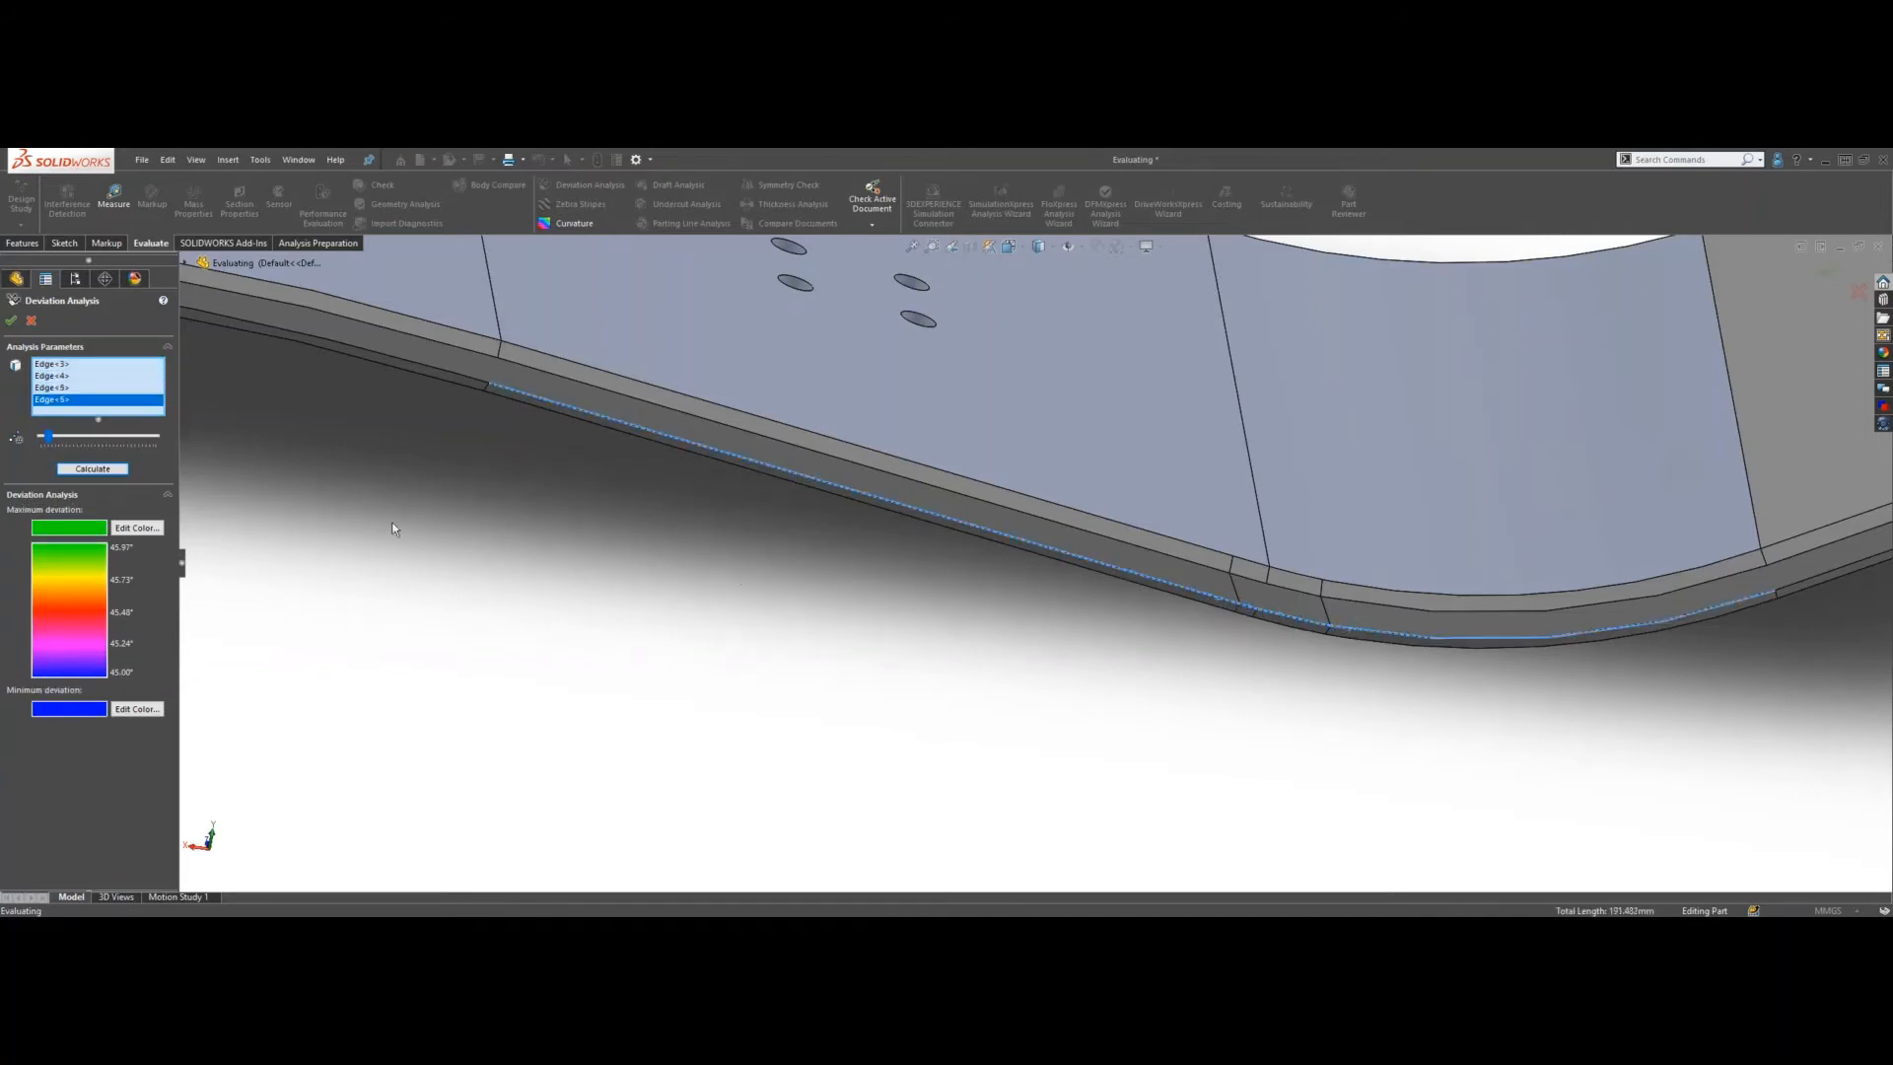
click(63, 470)
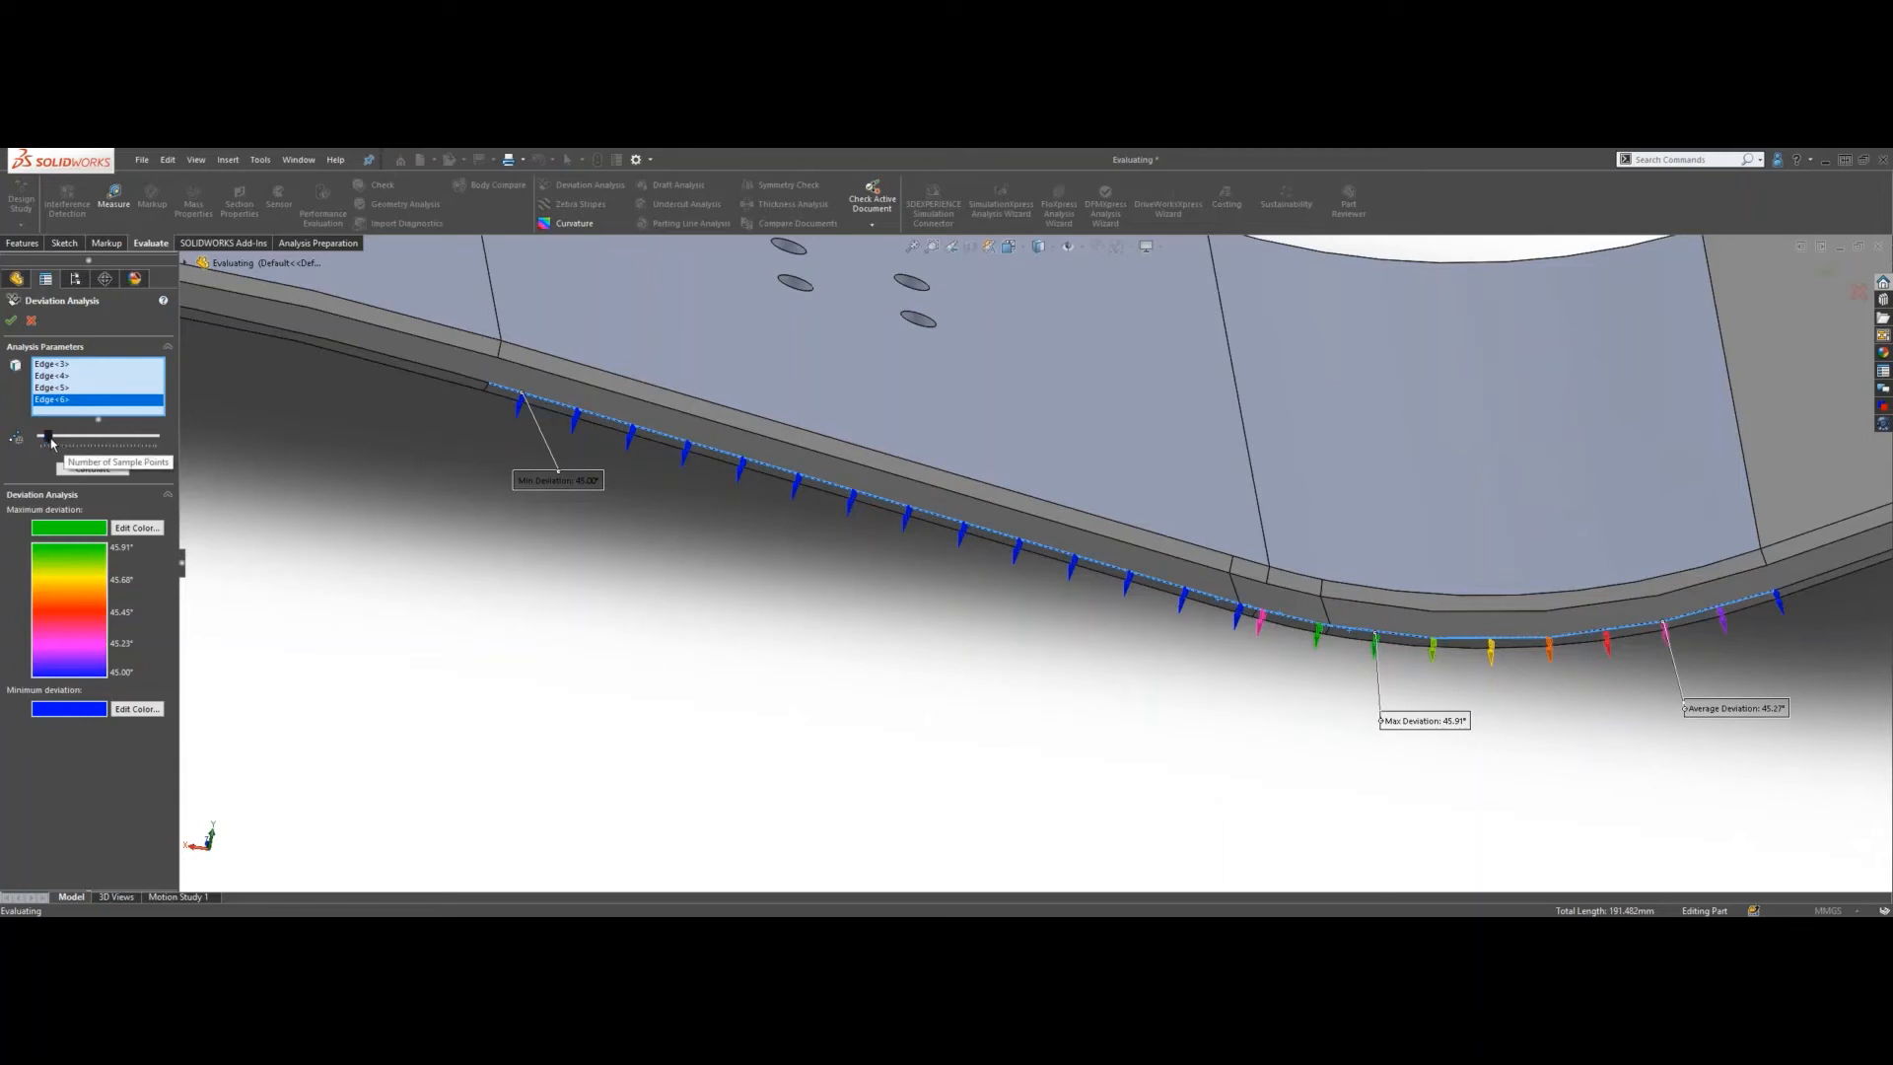
- Increase the number of sample points, recalculate the deviation, and reposition the minimum and maximum callouts near their arrows
drag(49, 437, 86, 436)
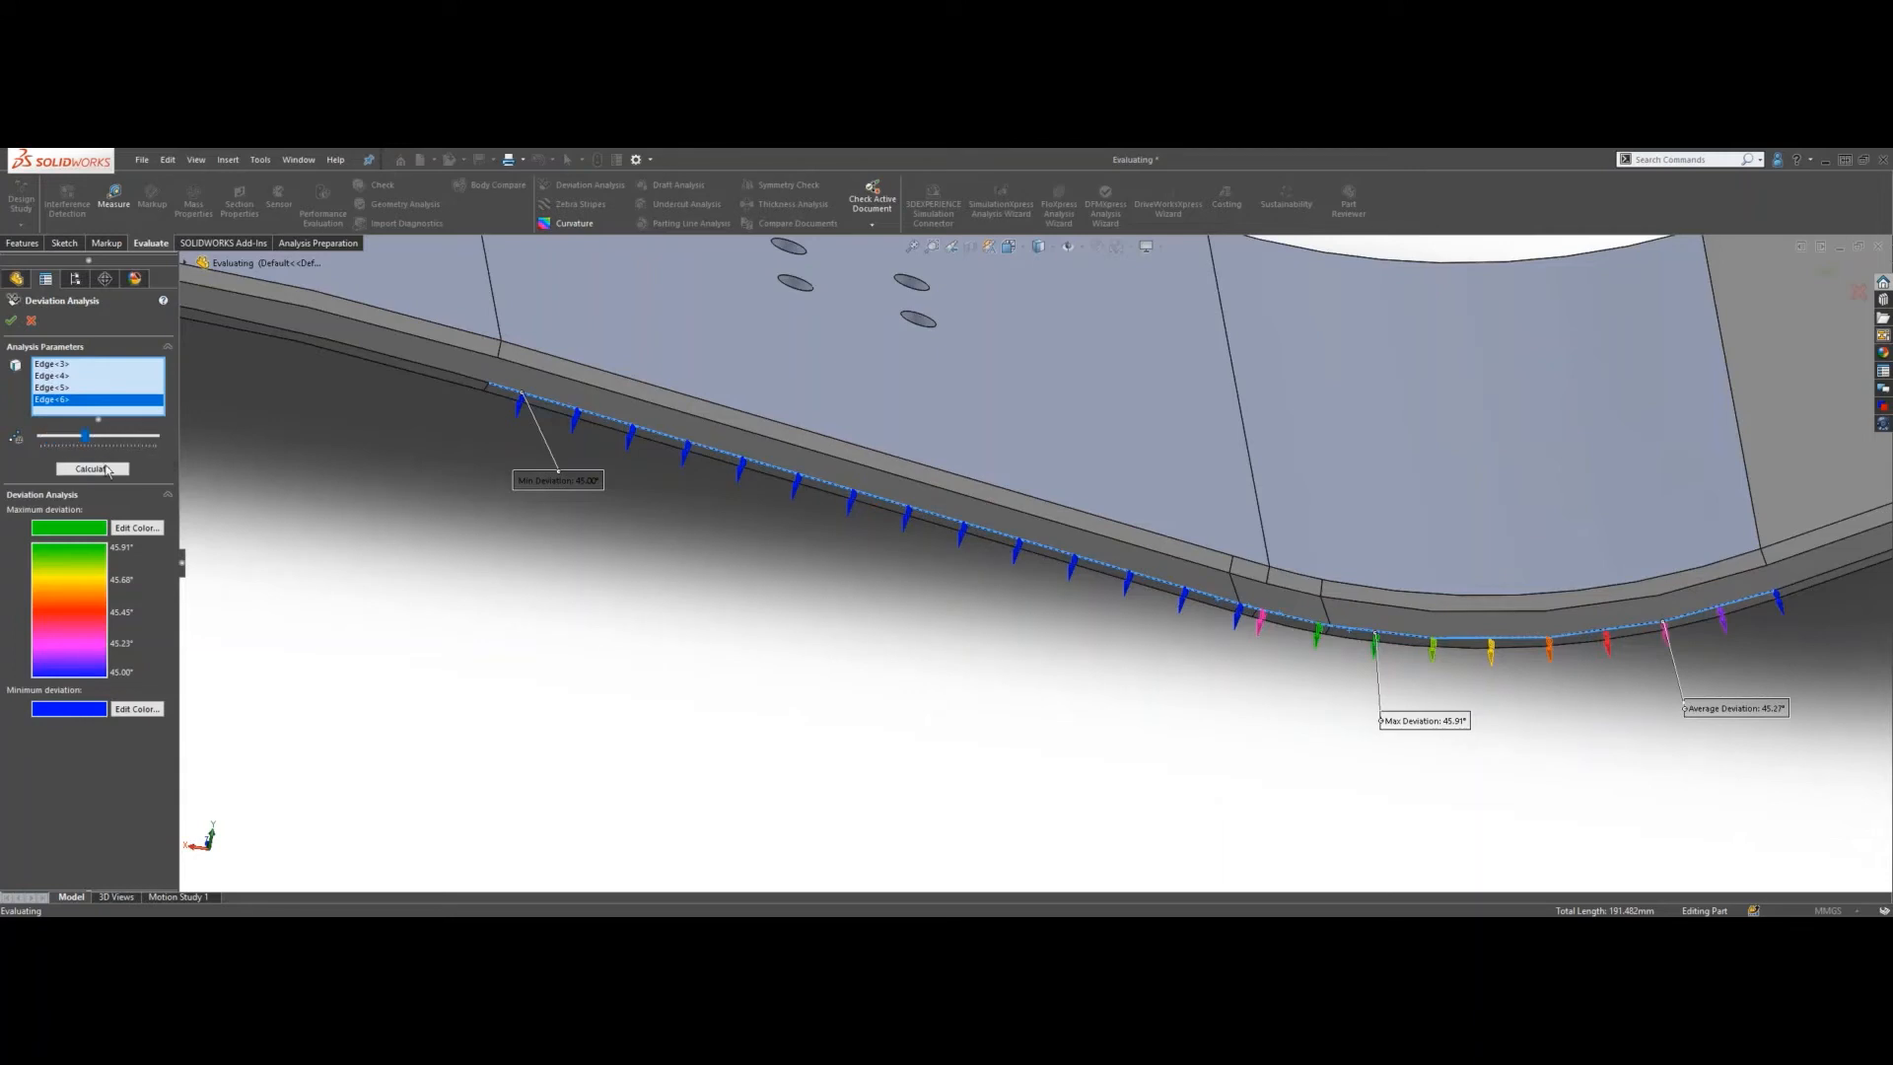
click(108, 469)
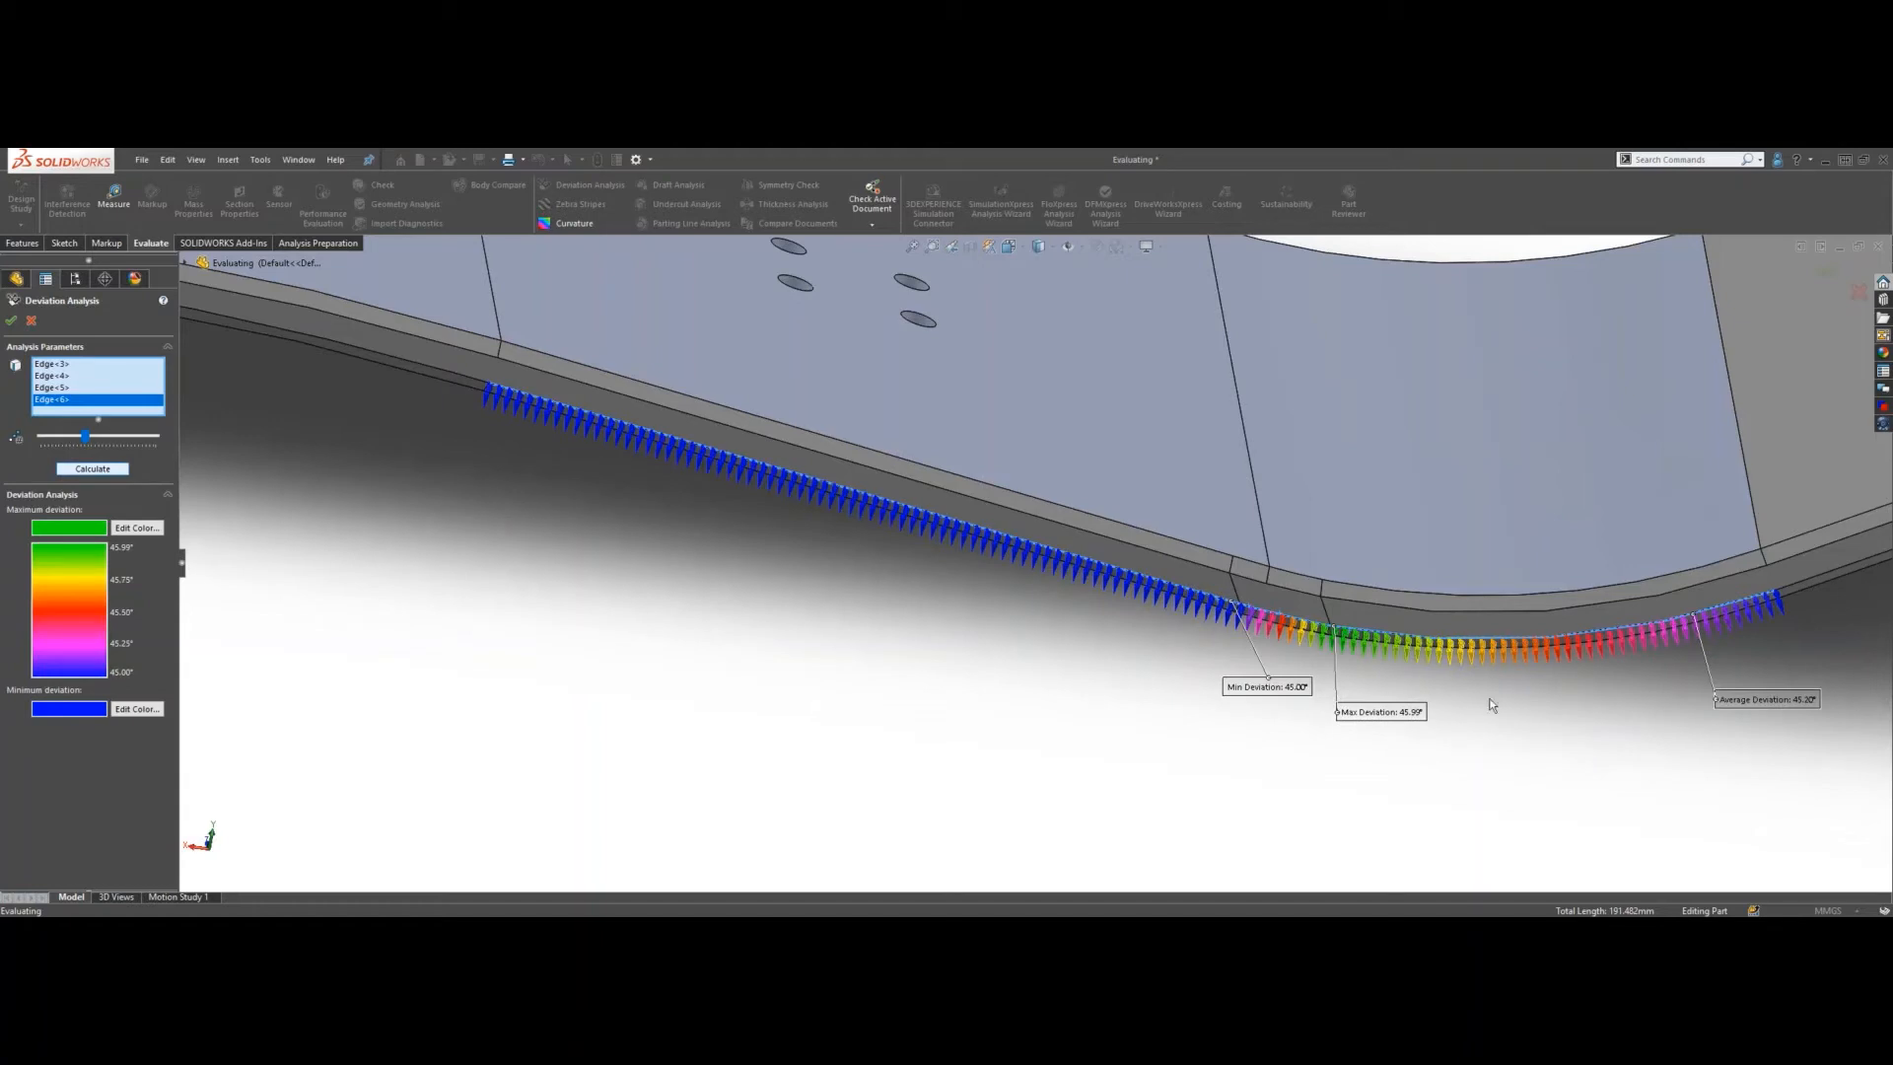
drag(1299, 688, 1229, 693)
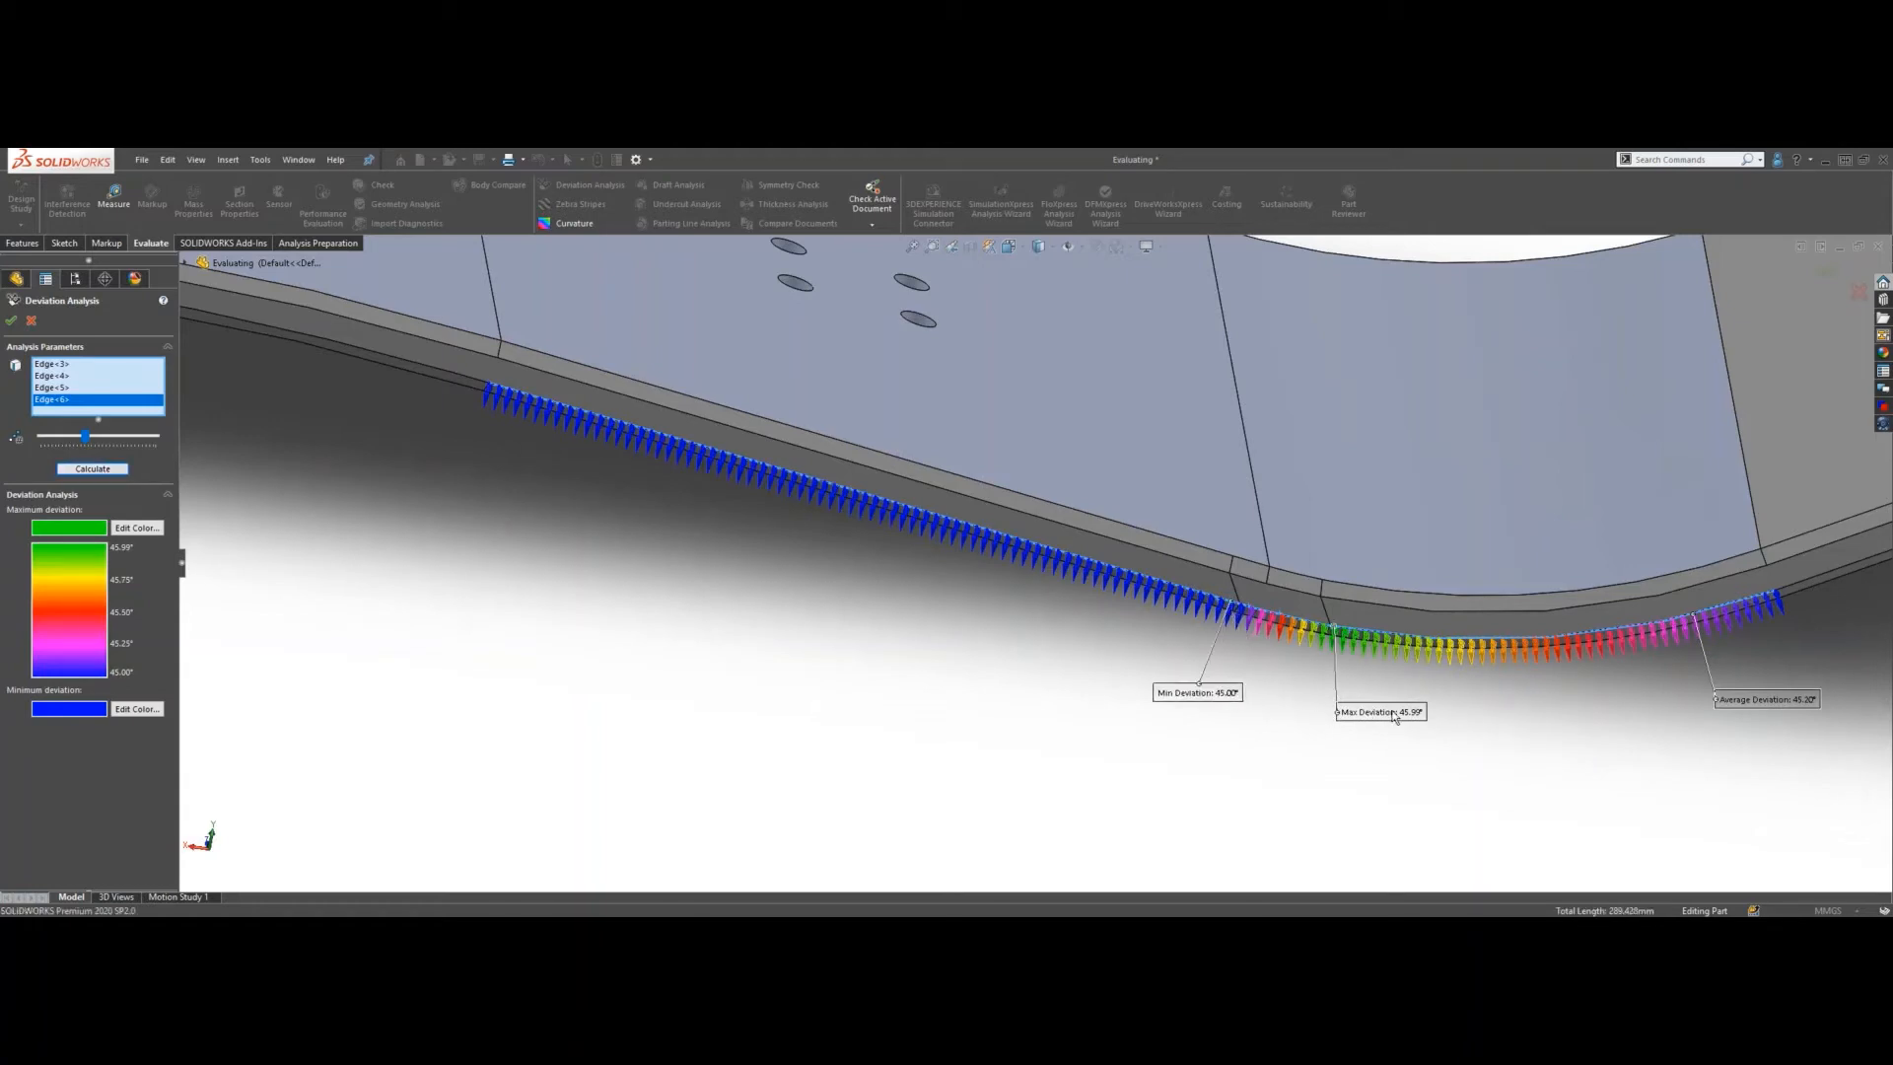
drag(1394, 717, 1324, 688)
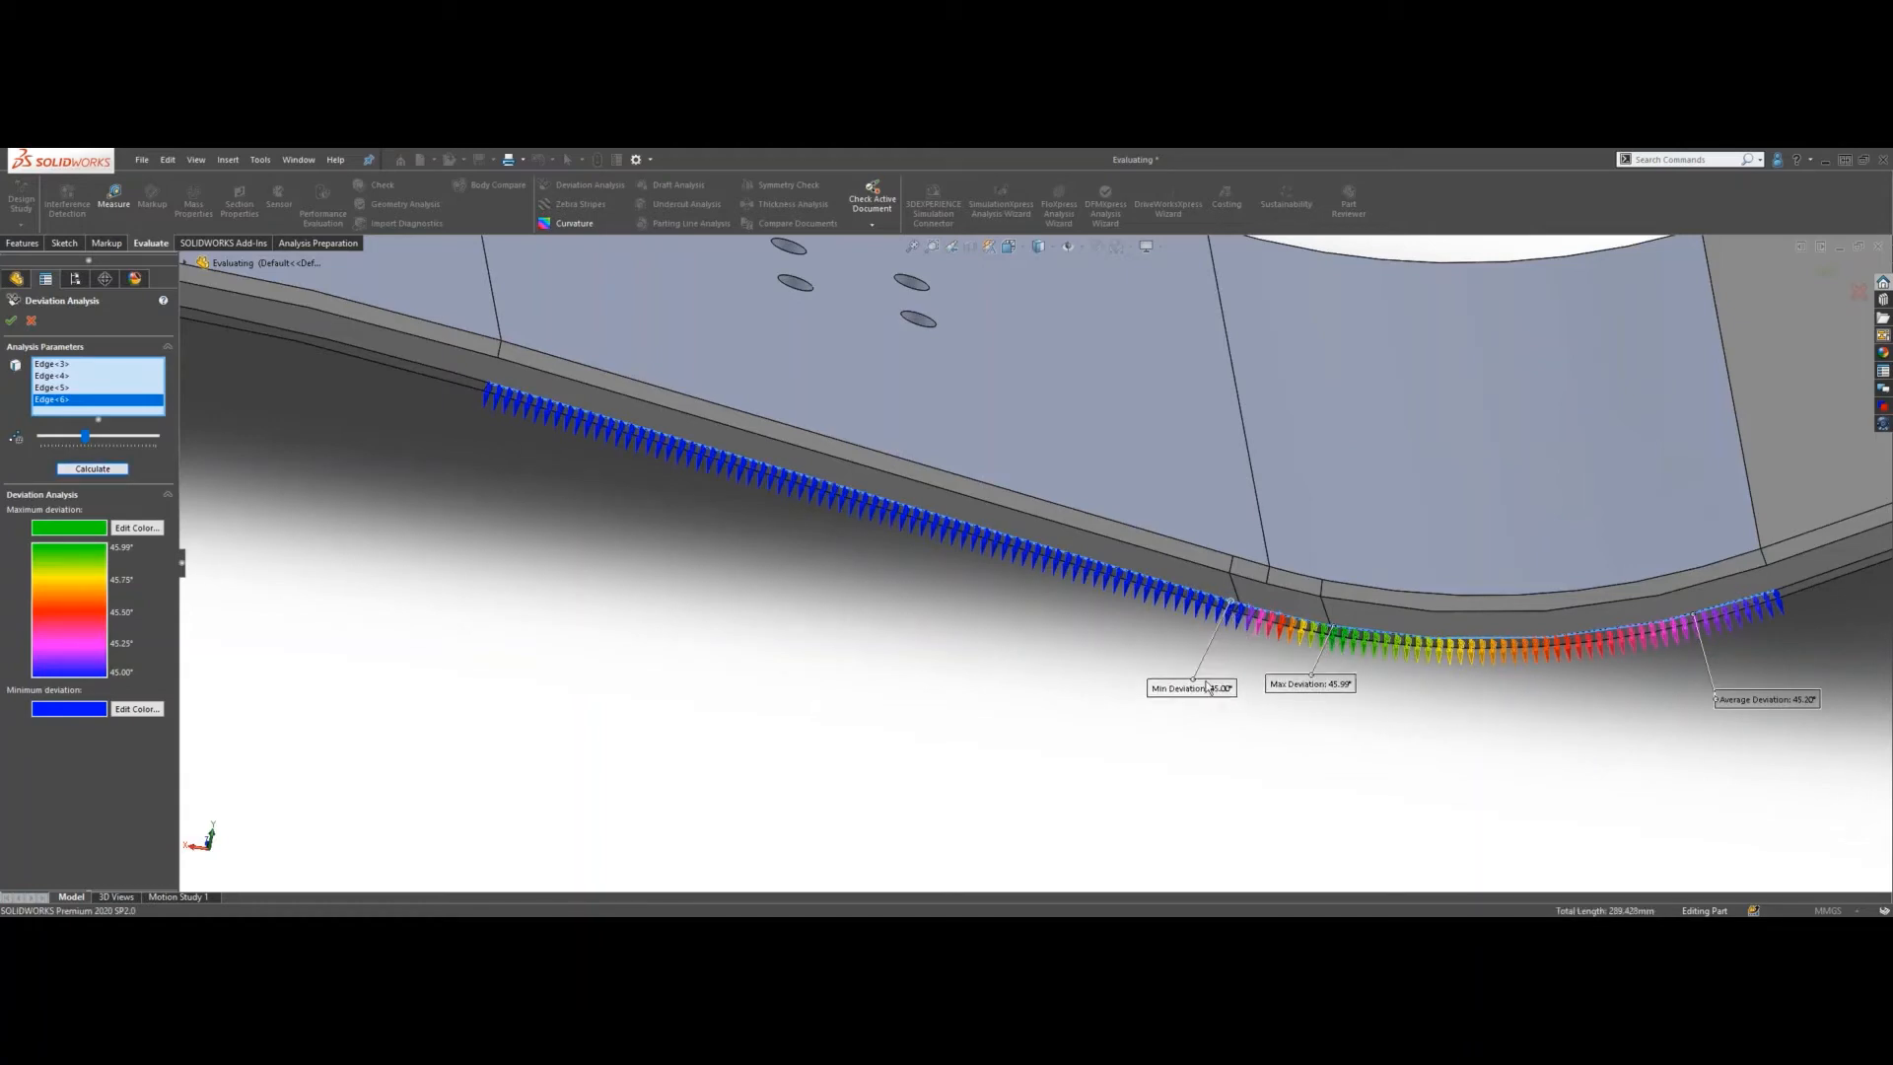
- Move the Min Deviation callout away from the Max Deviation callout, examine the deviation plot along the board's edge, and cancel Deviation Analysis
drag(1209, 688, 1184, 681)
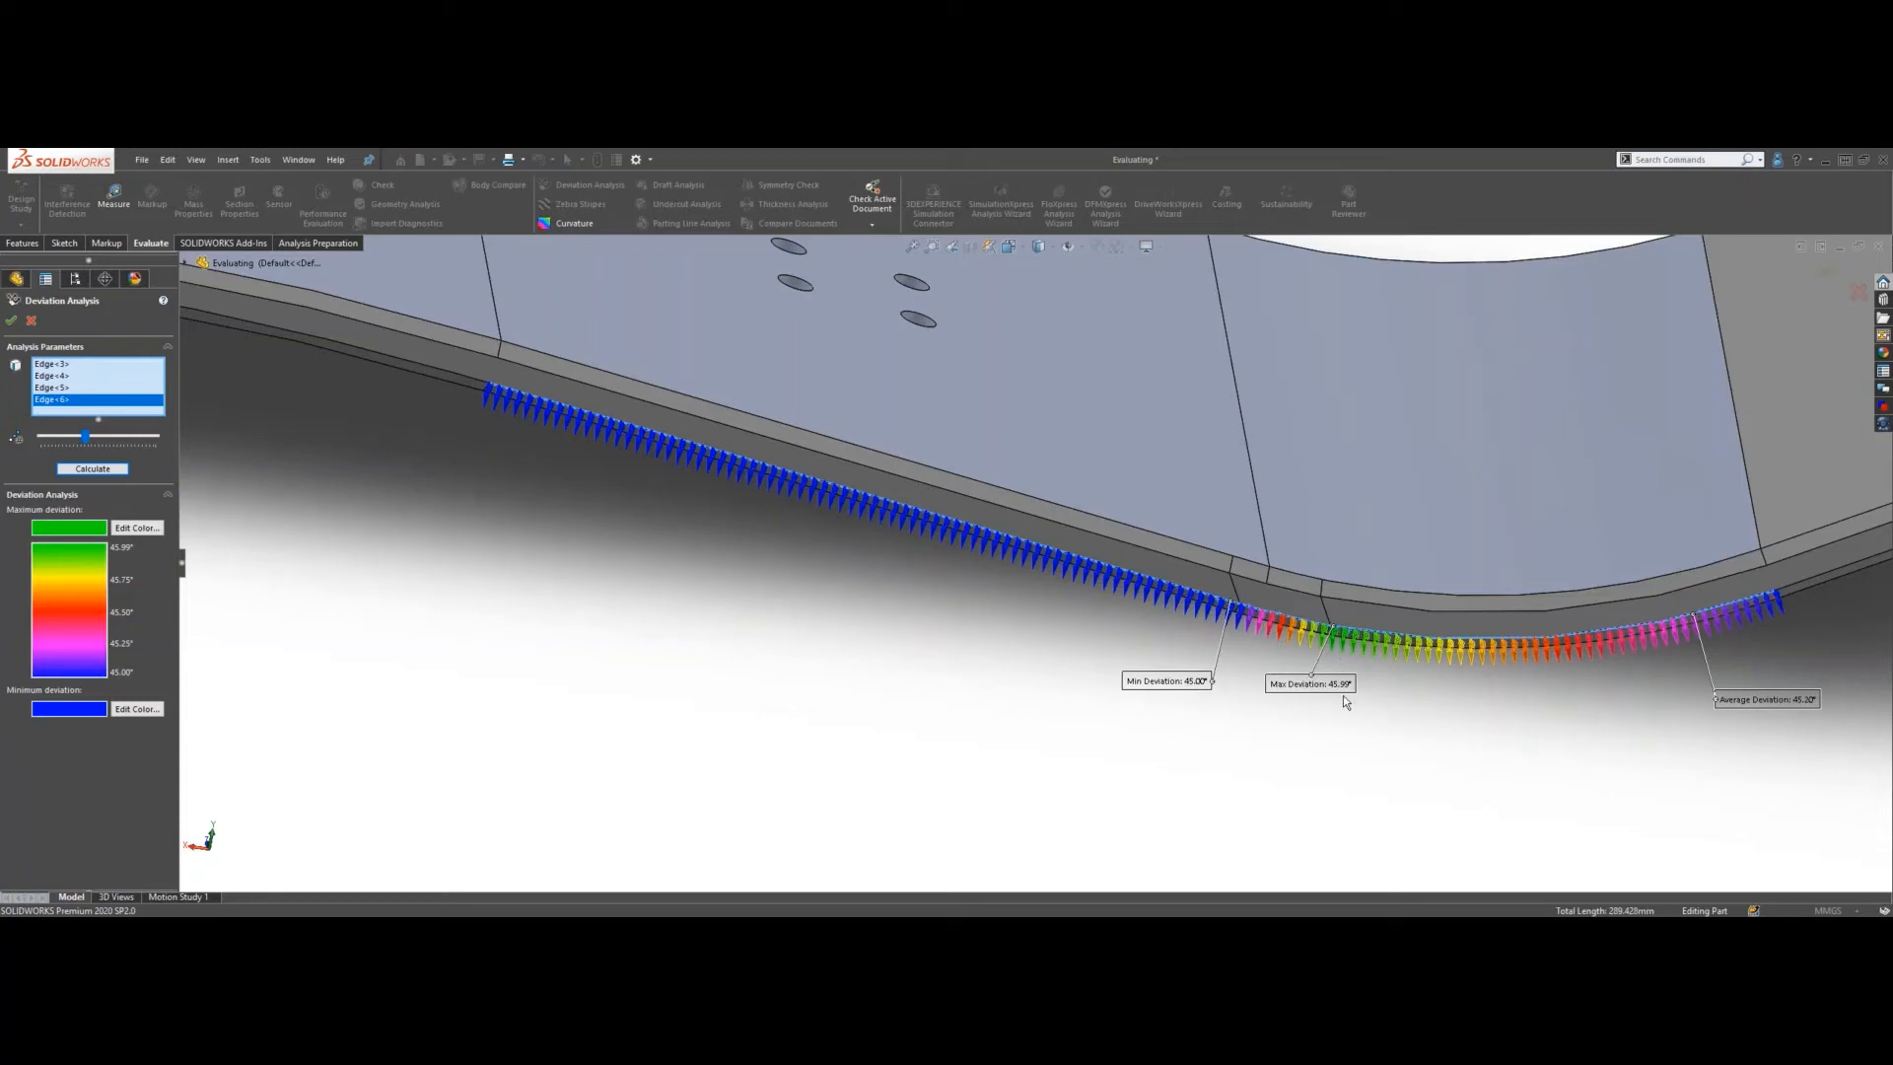
scroll(1330, 690, down, 2)
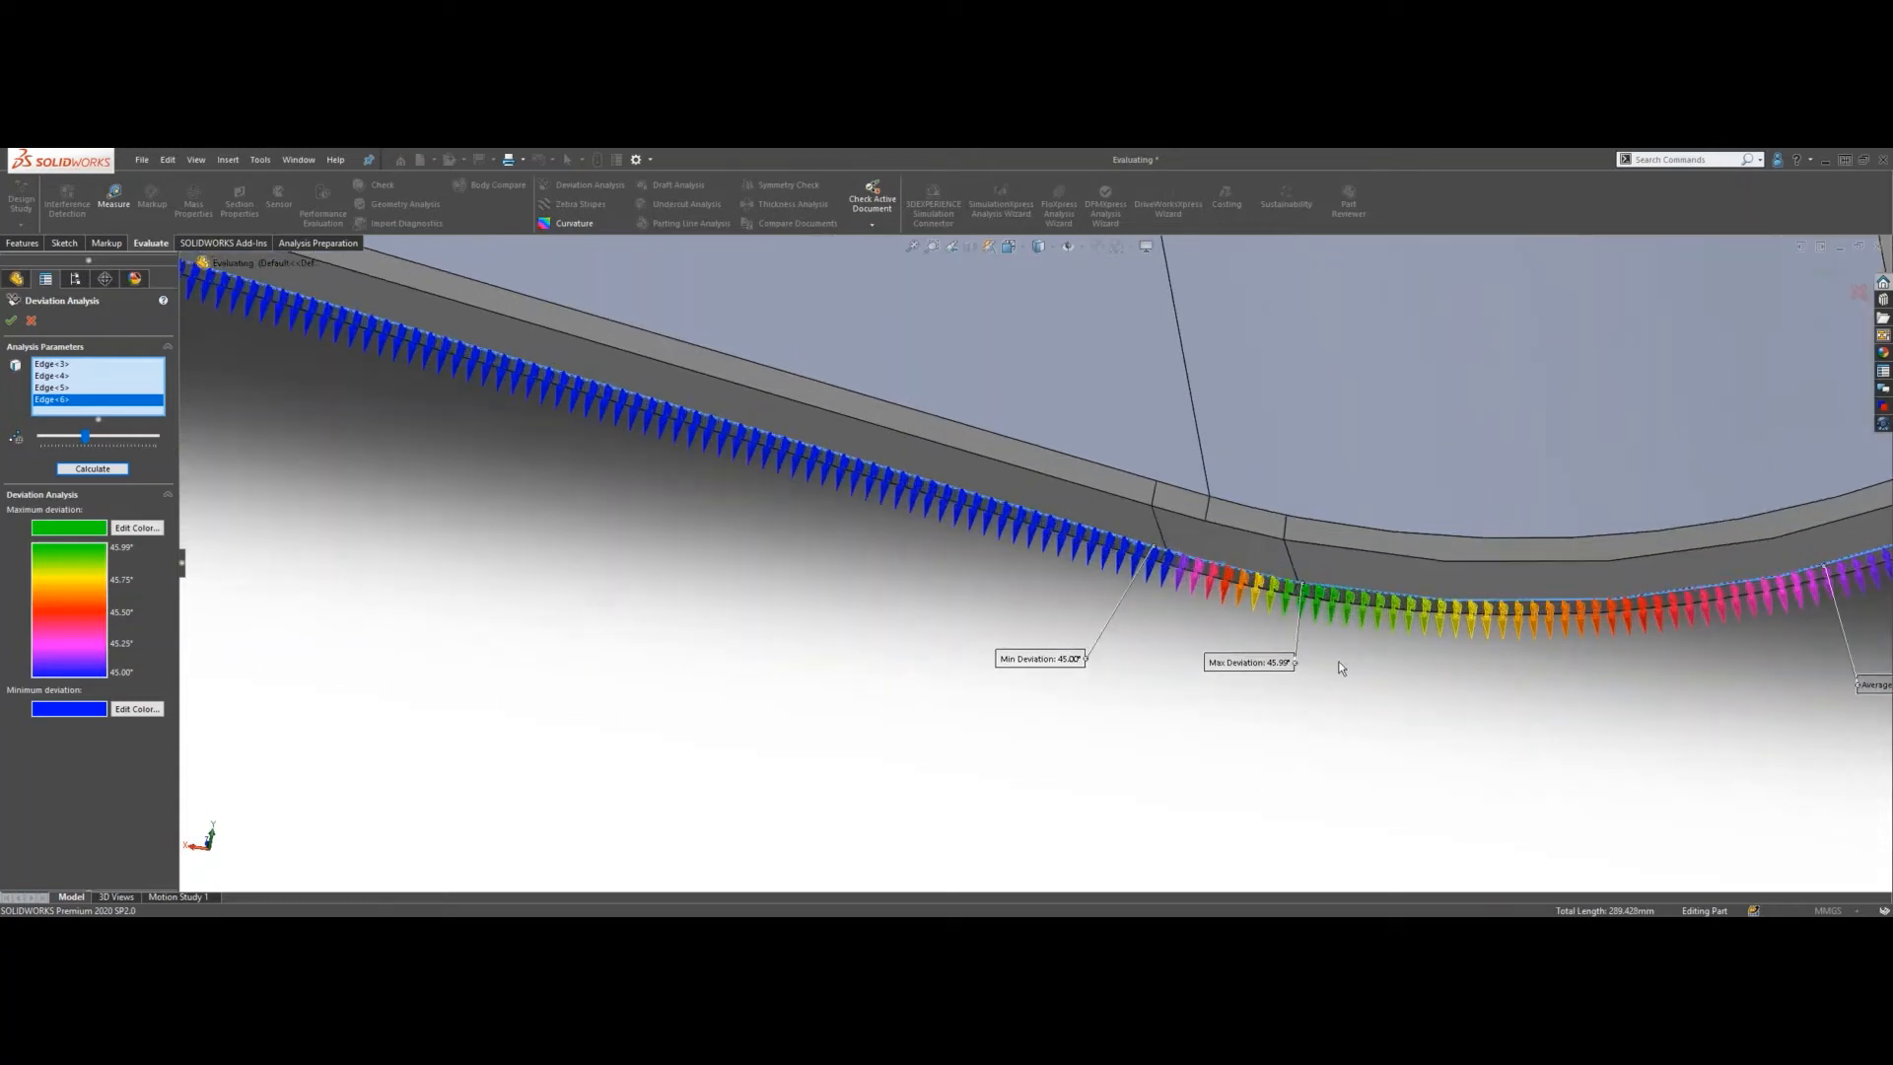
scroll(1307, 660, up, 3)
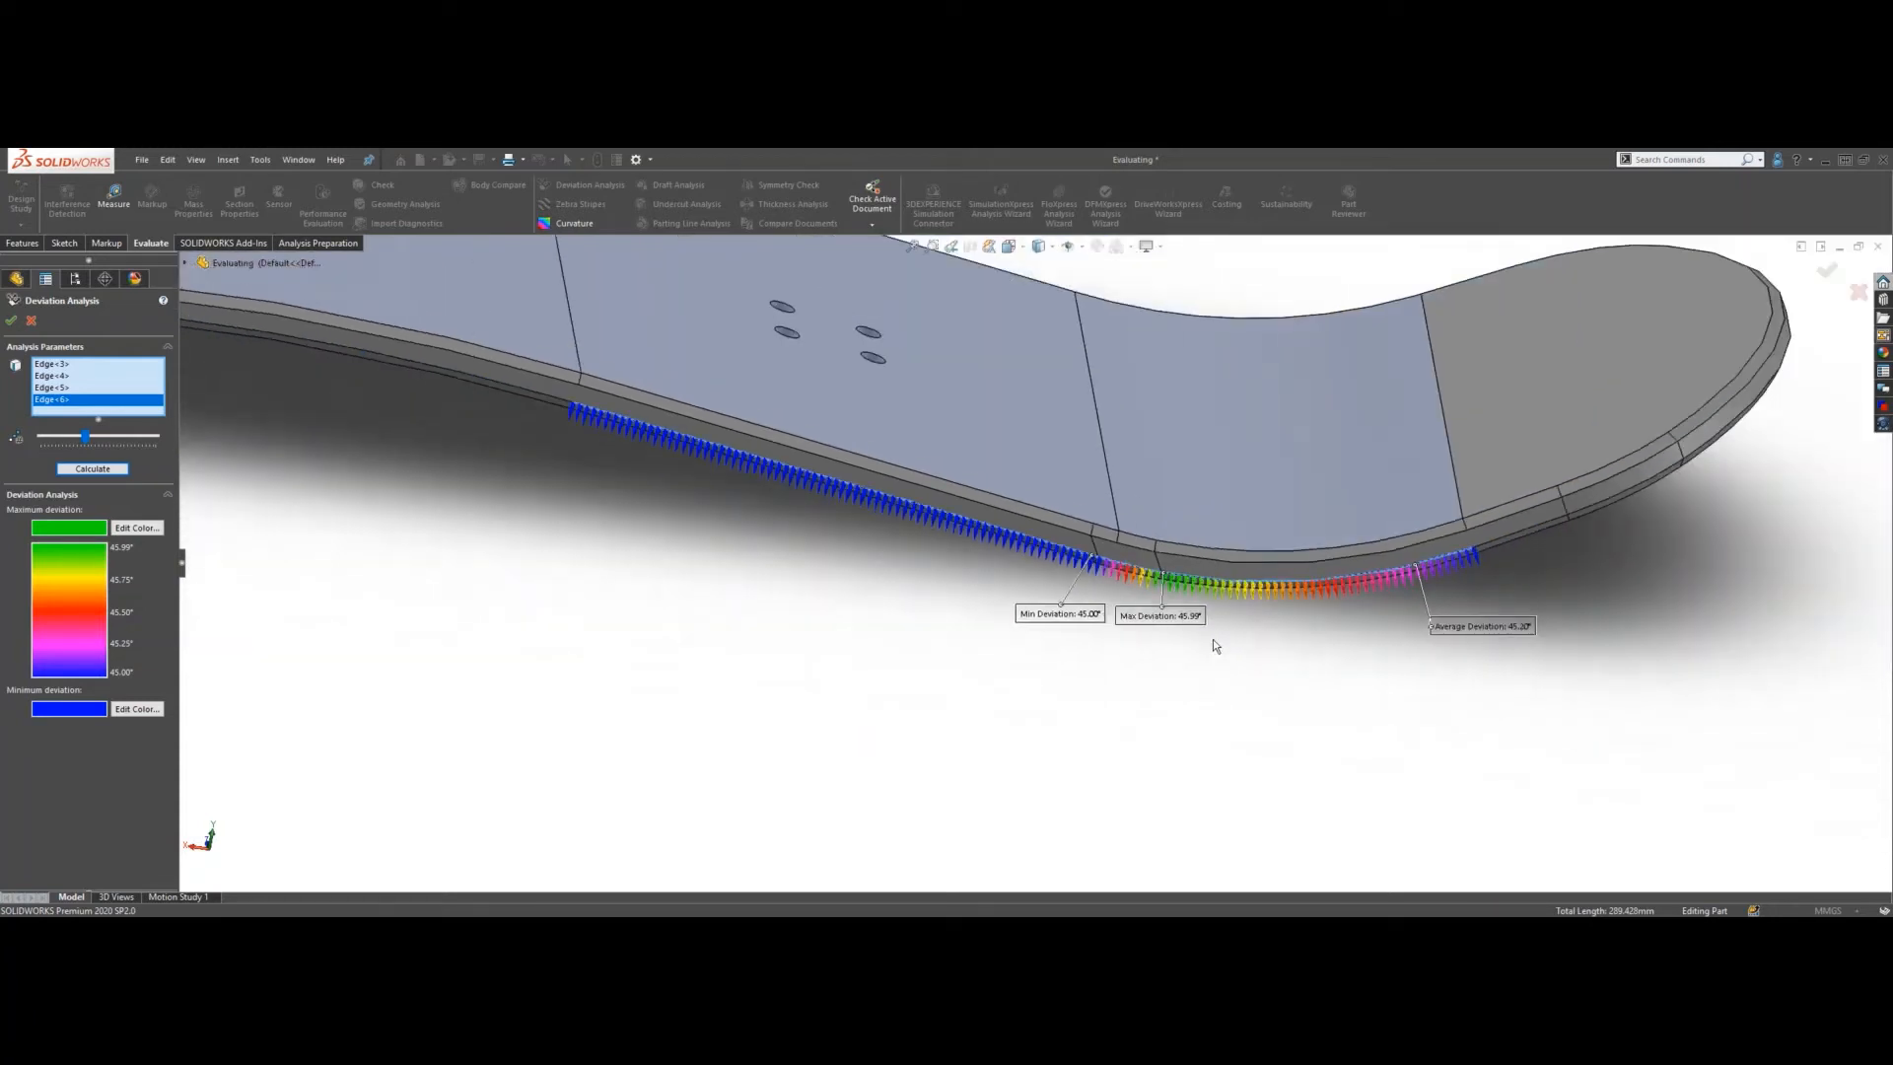
scroll(1025, 678, up, 2)
scroll(1112, 601, down, 2)
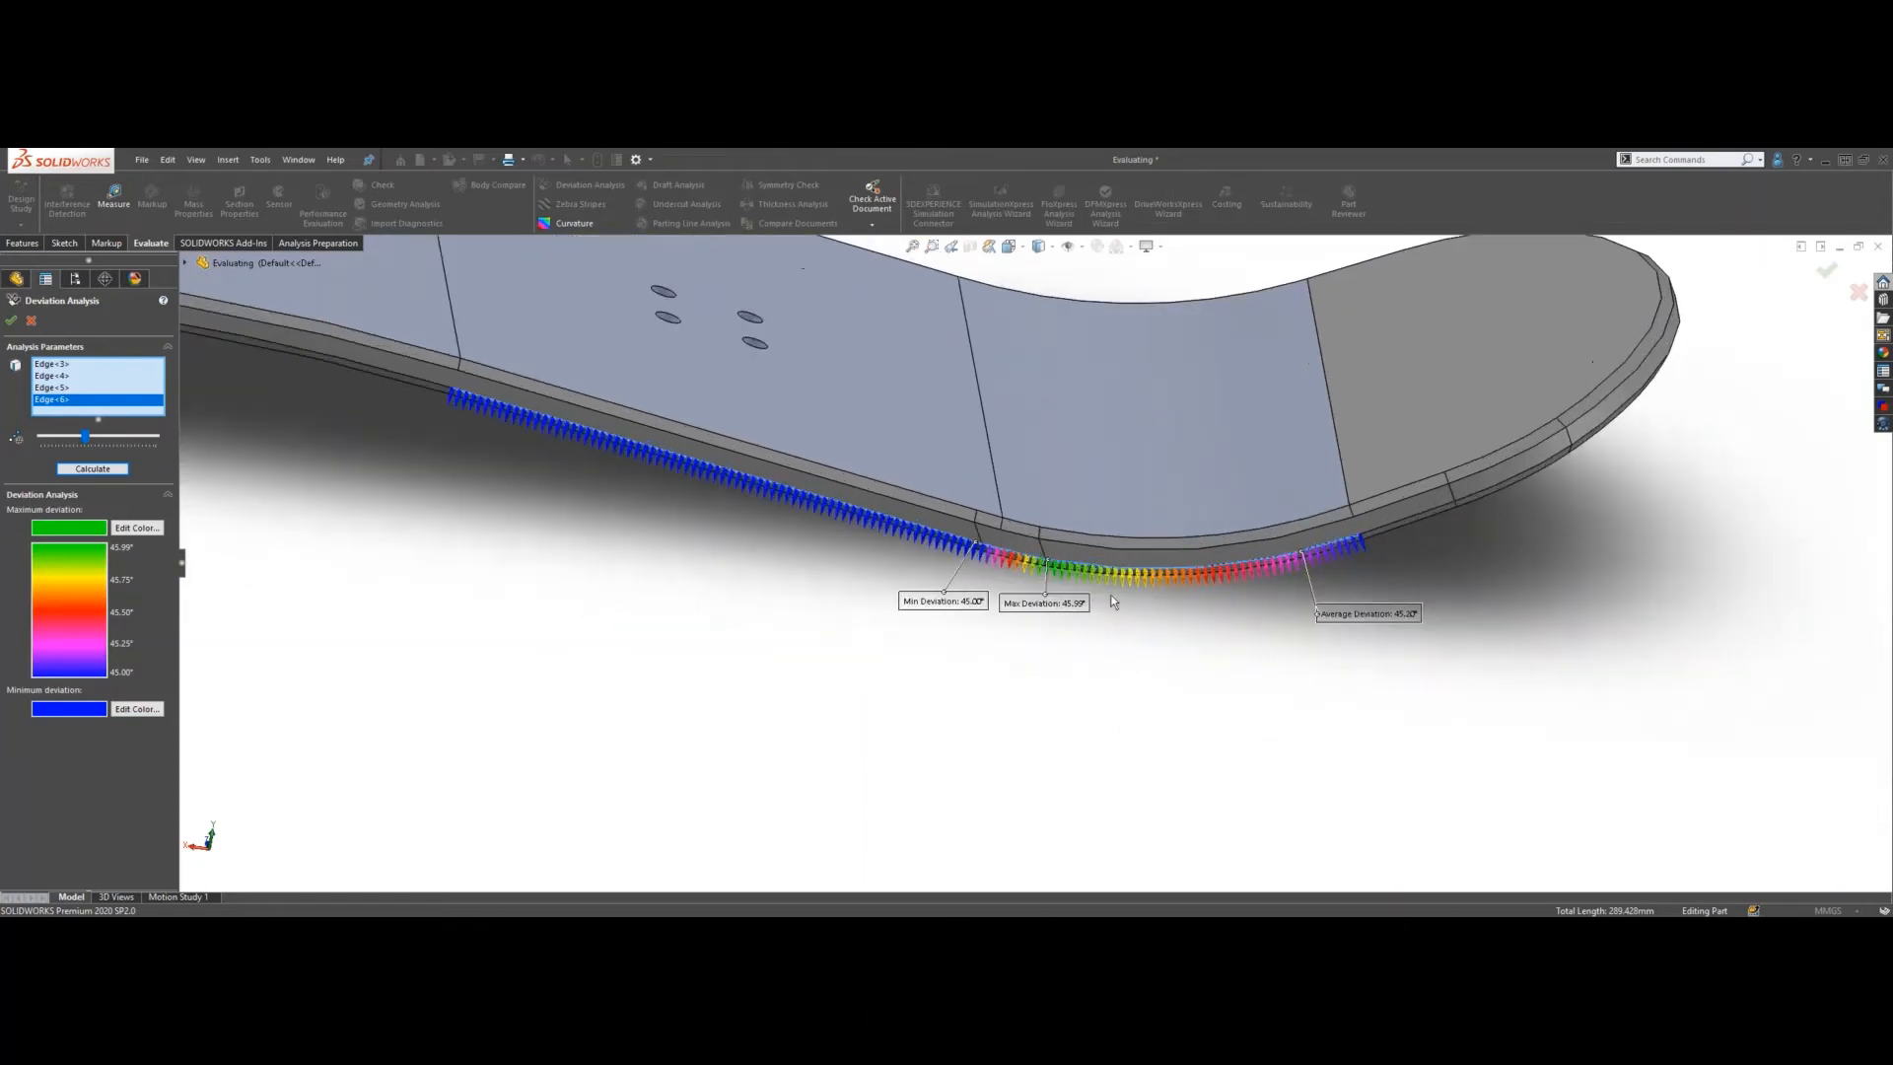
click(33, 322)
- Switch to the final assembly and open its a320-1 component as a separate part
scroll(569, 605, up, 5)
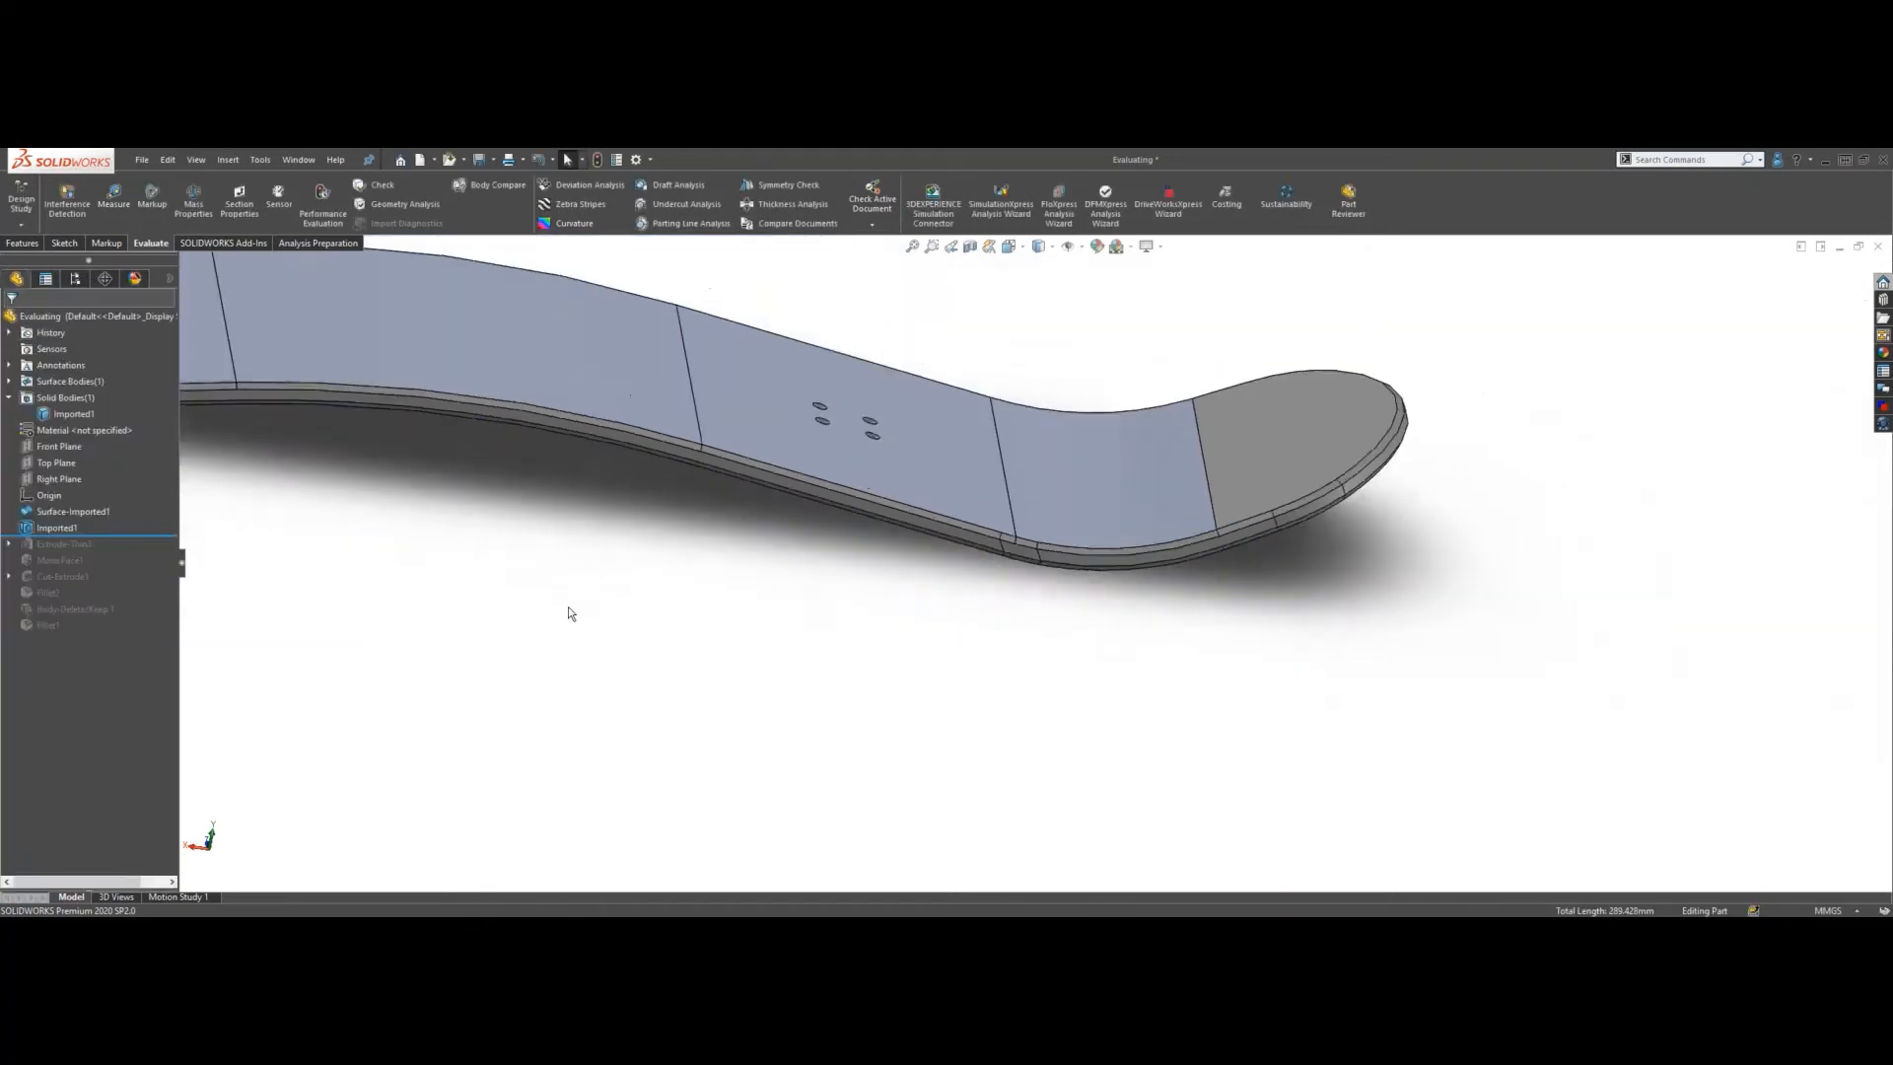
middle_drag(552, 524, 603, 504)
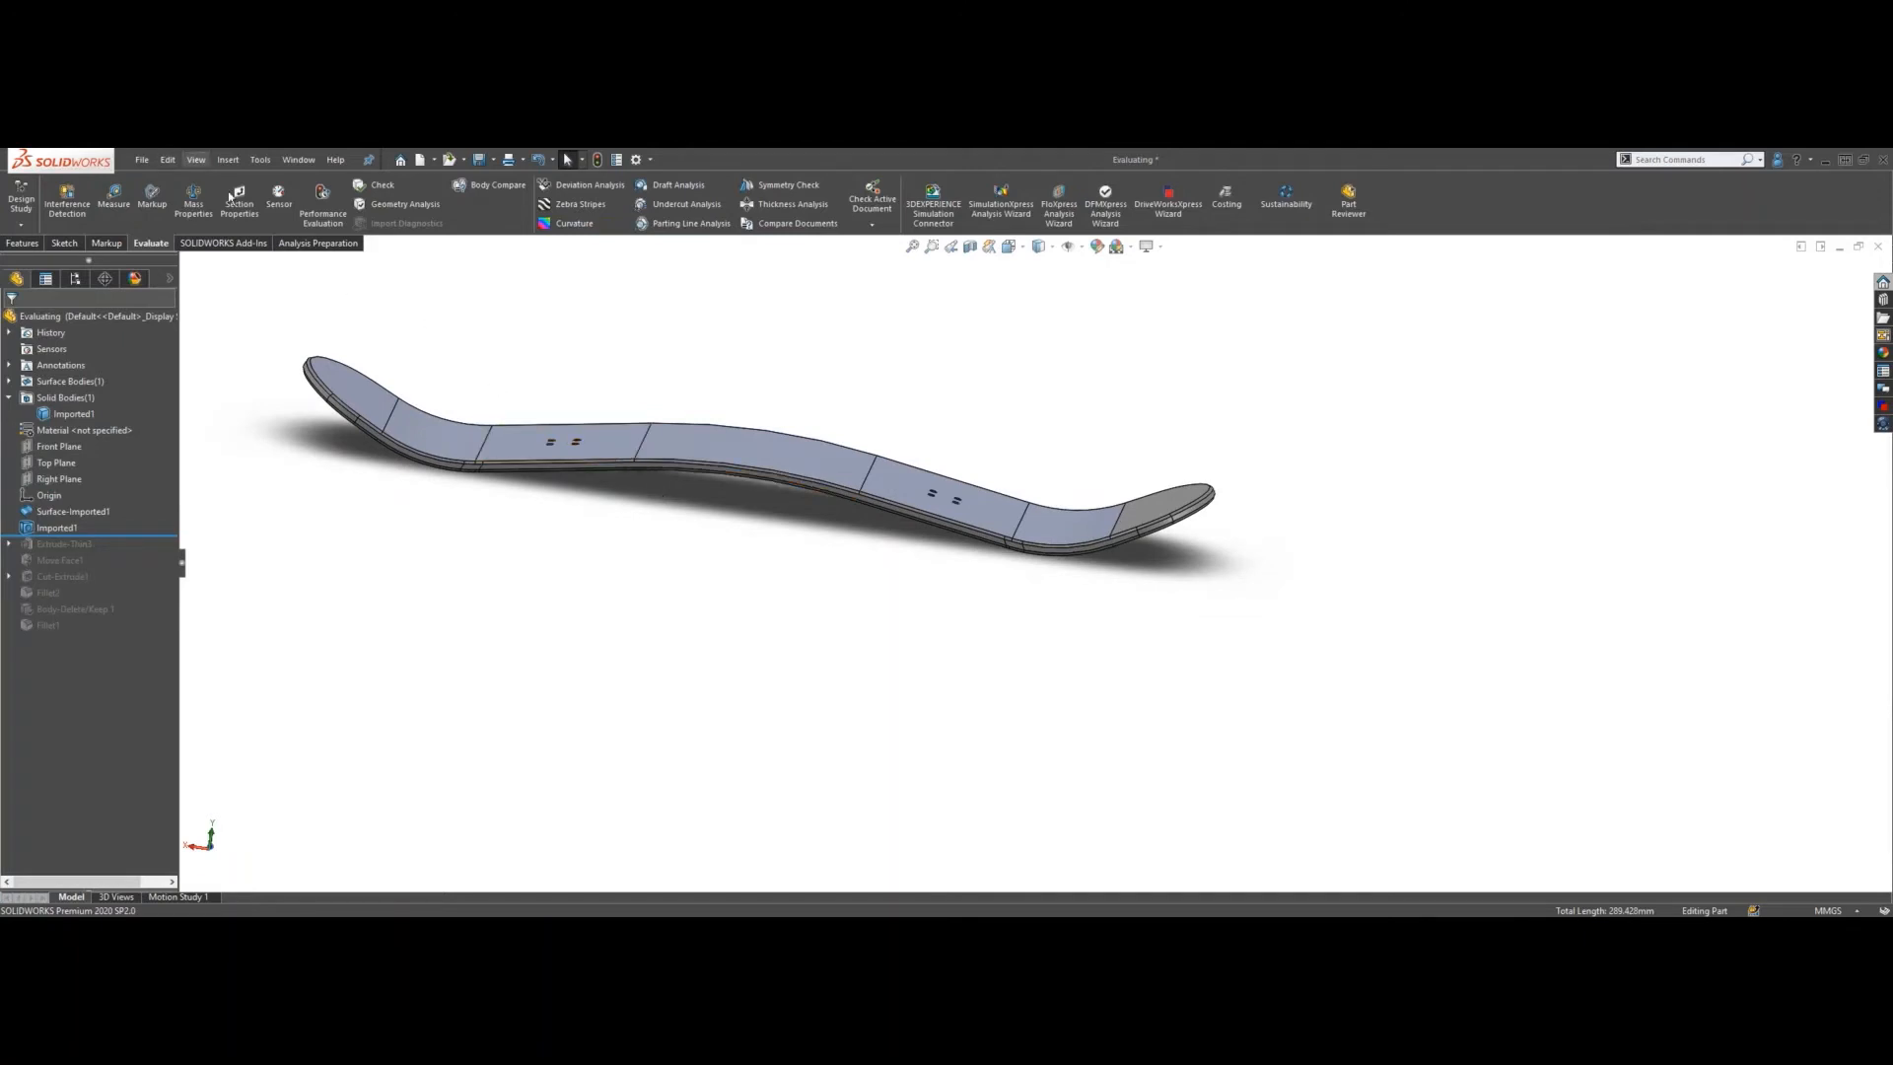
click(298, 160)
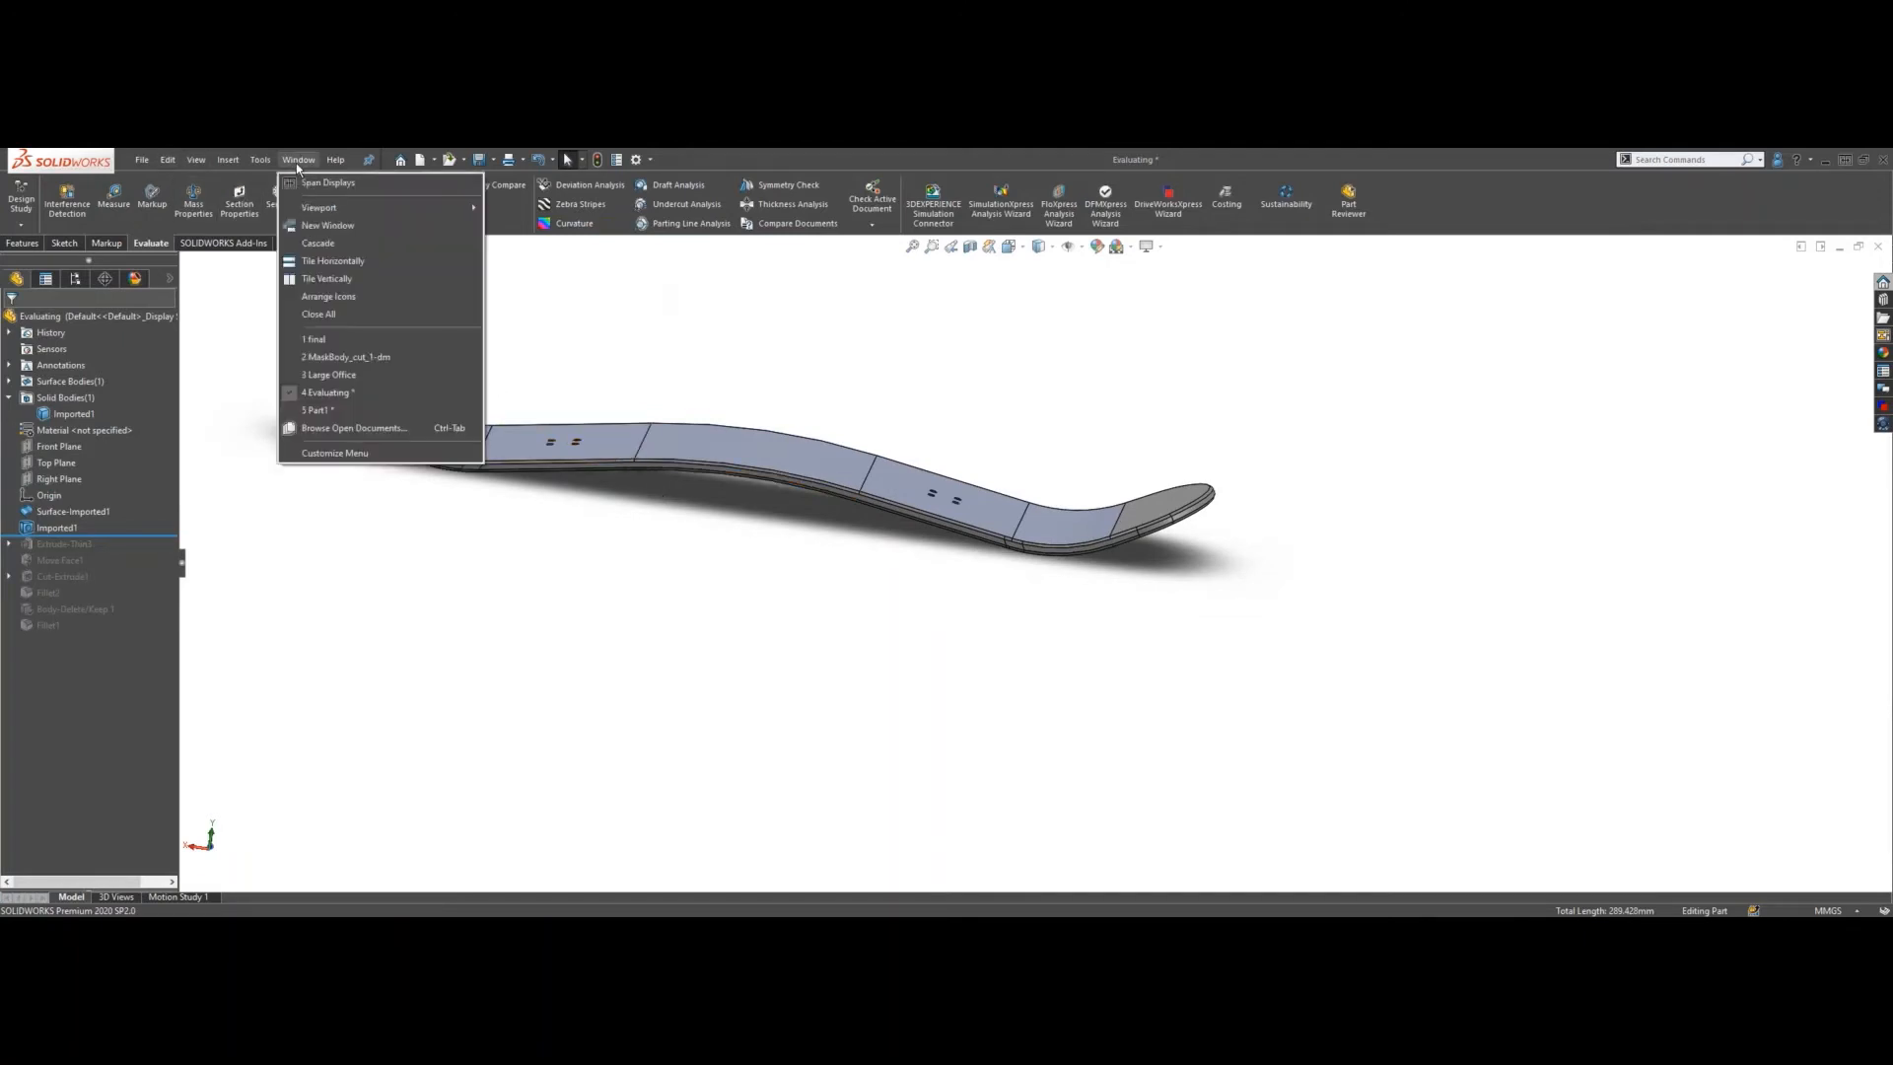
click(357, 340)
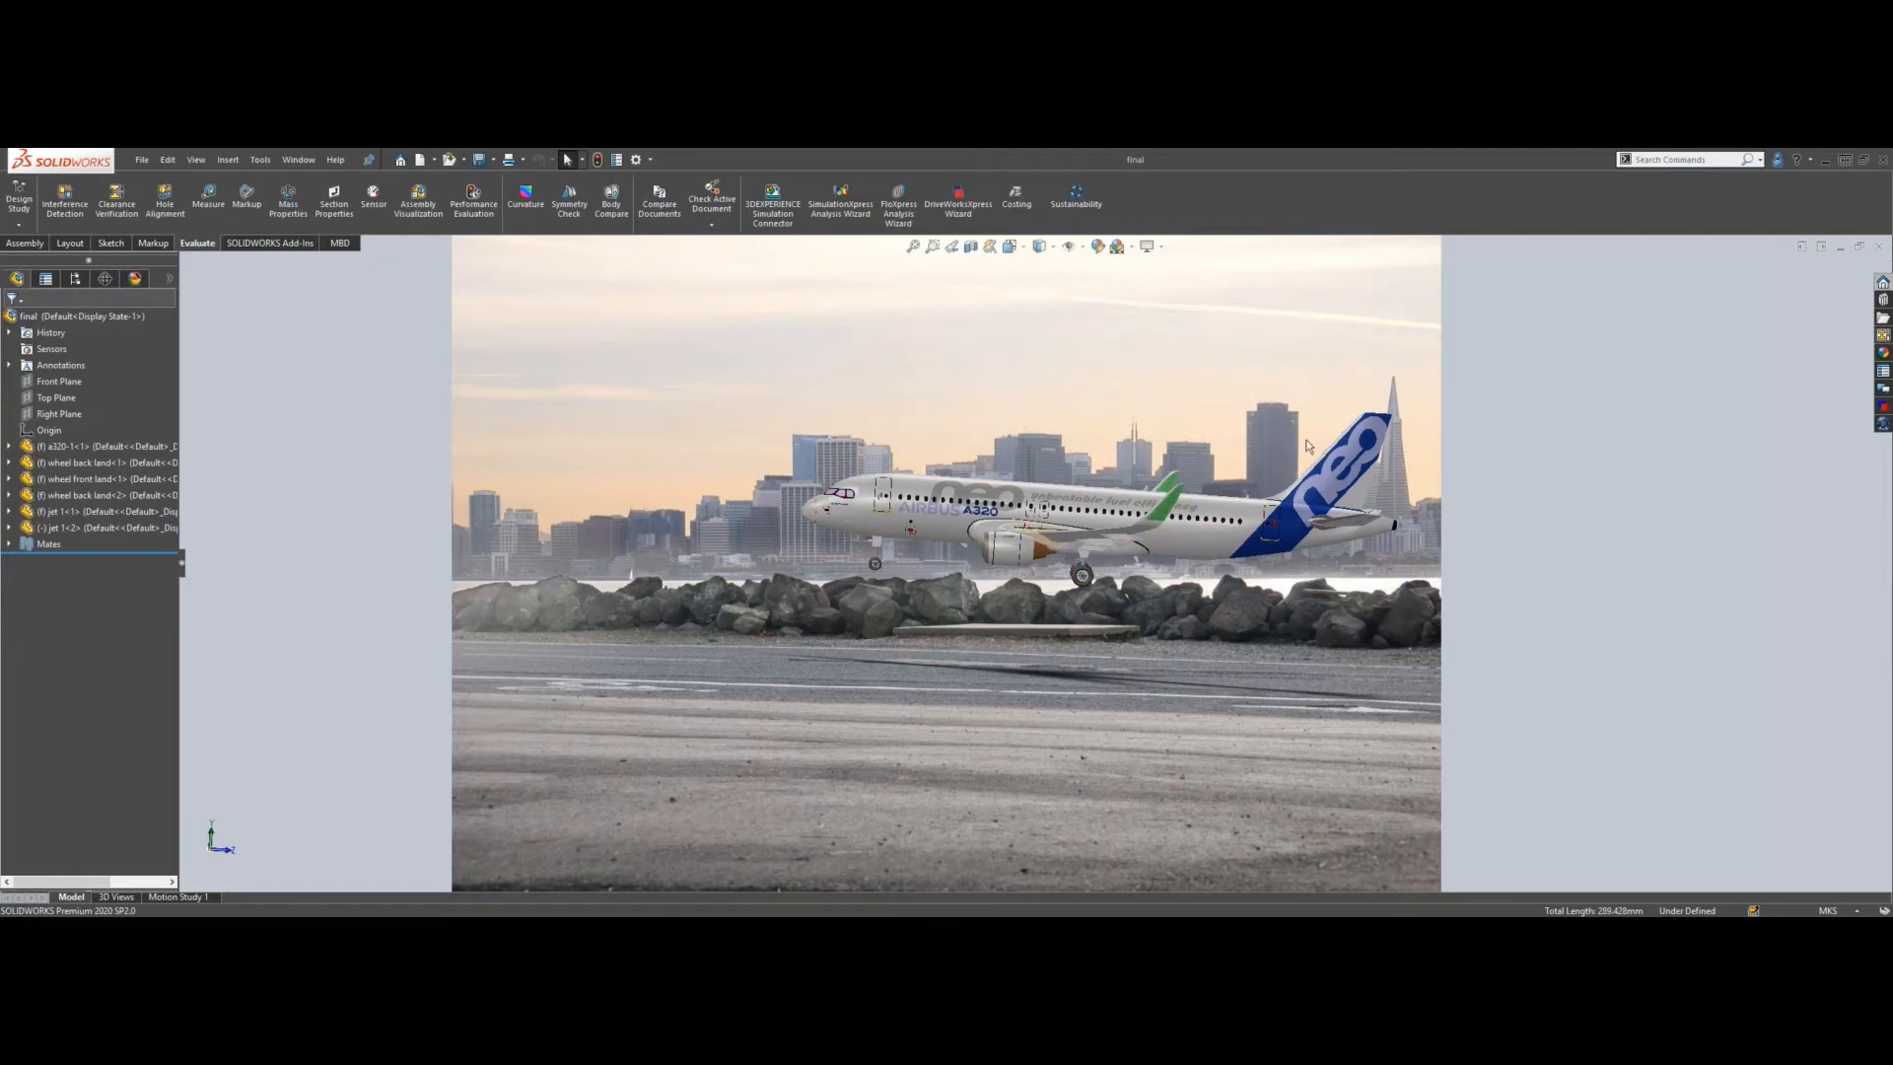
scroll(1307, 446, down, 3)
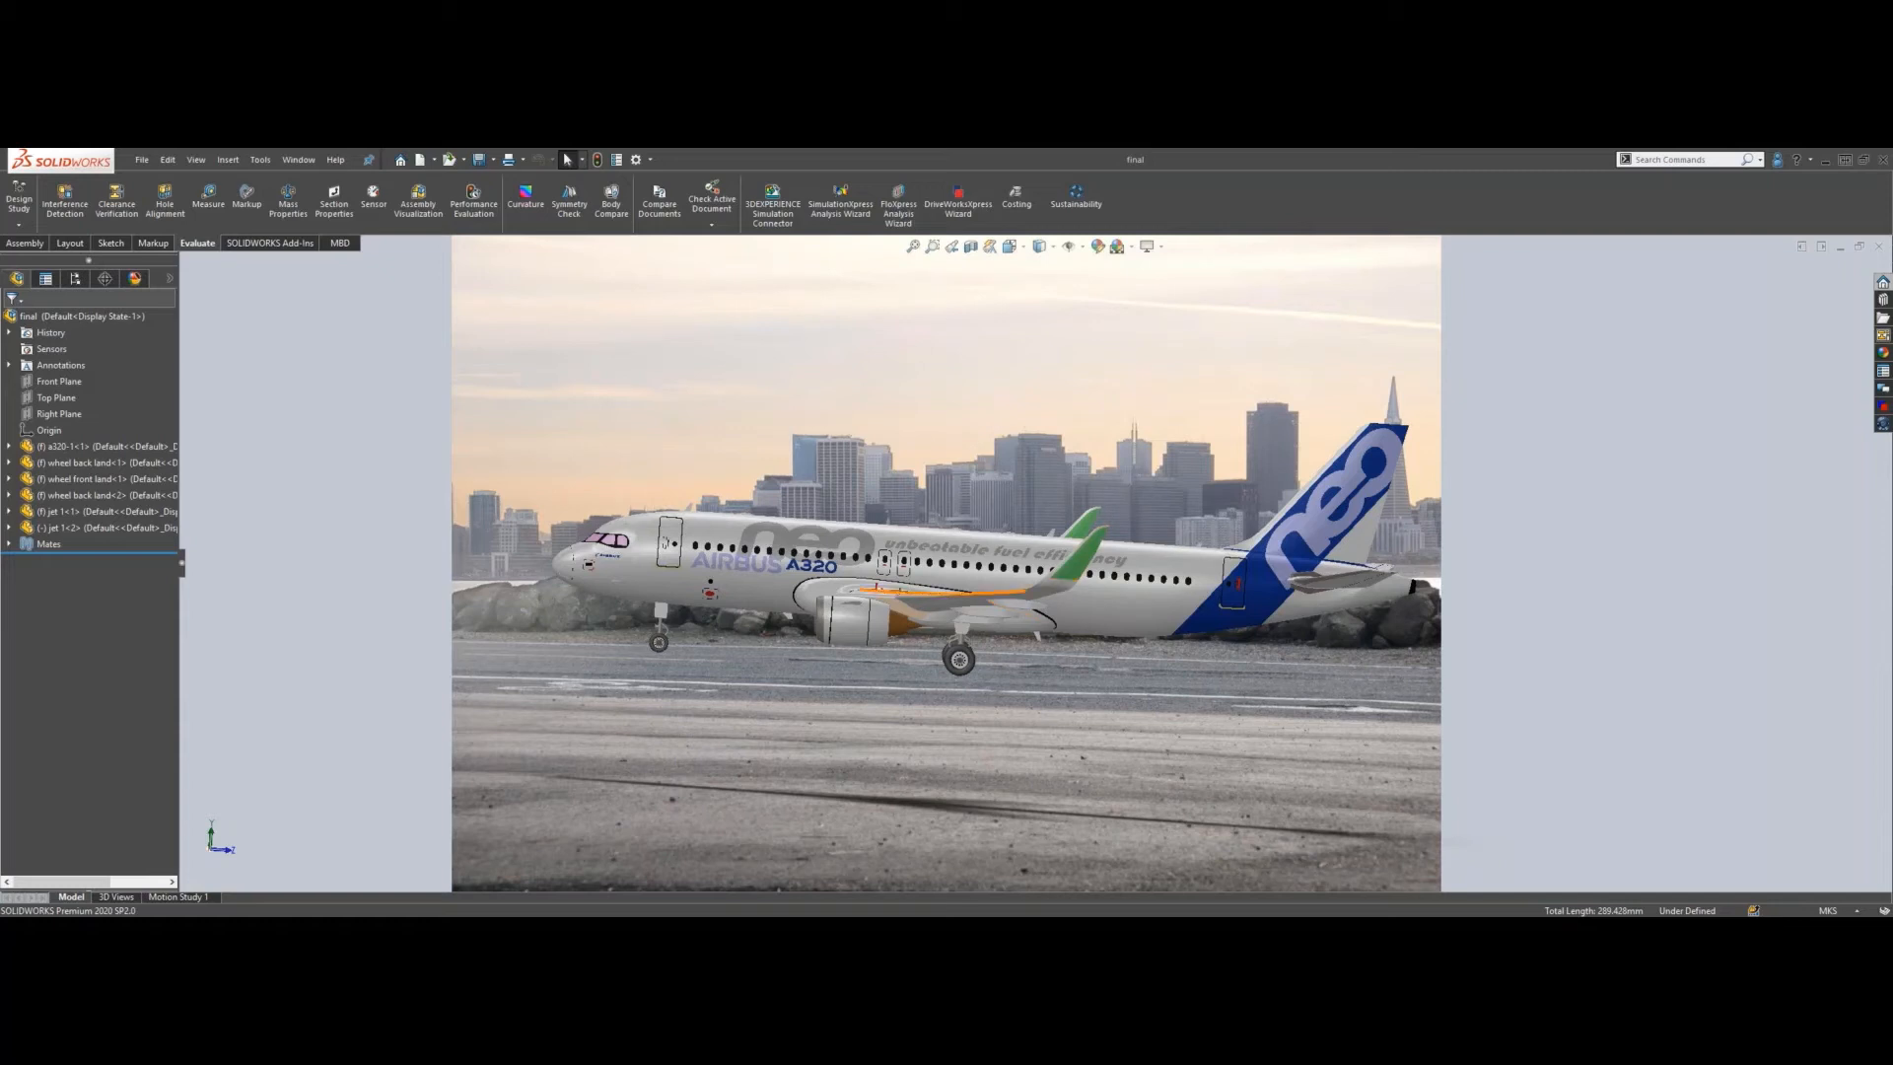
right_click(37, 453)
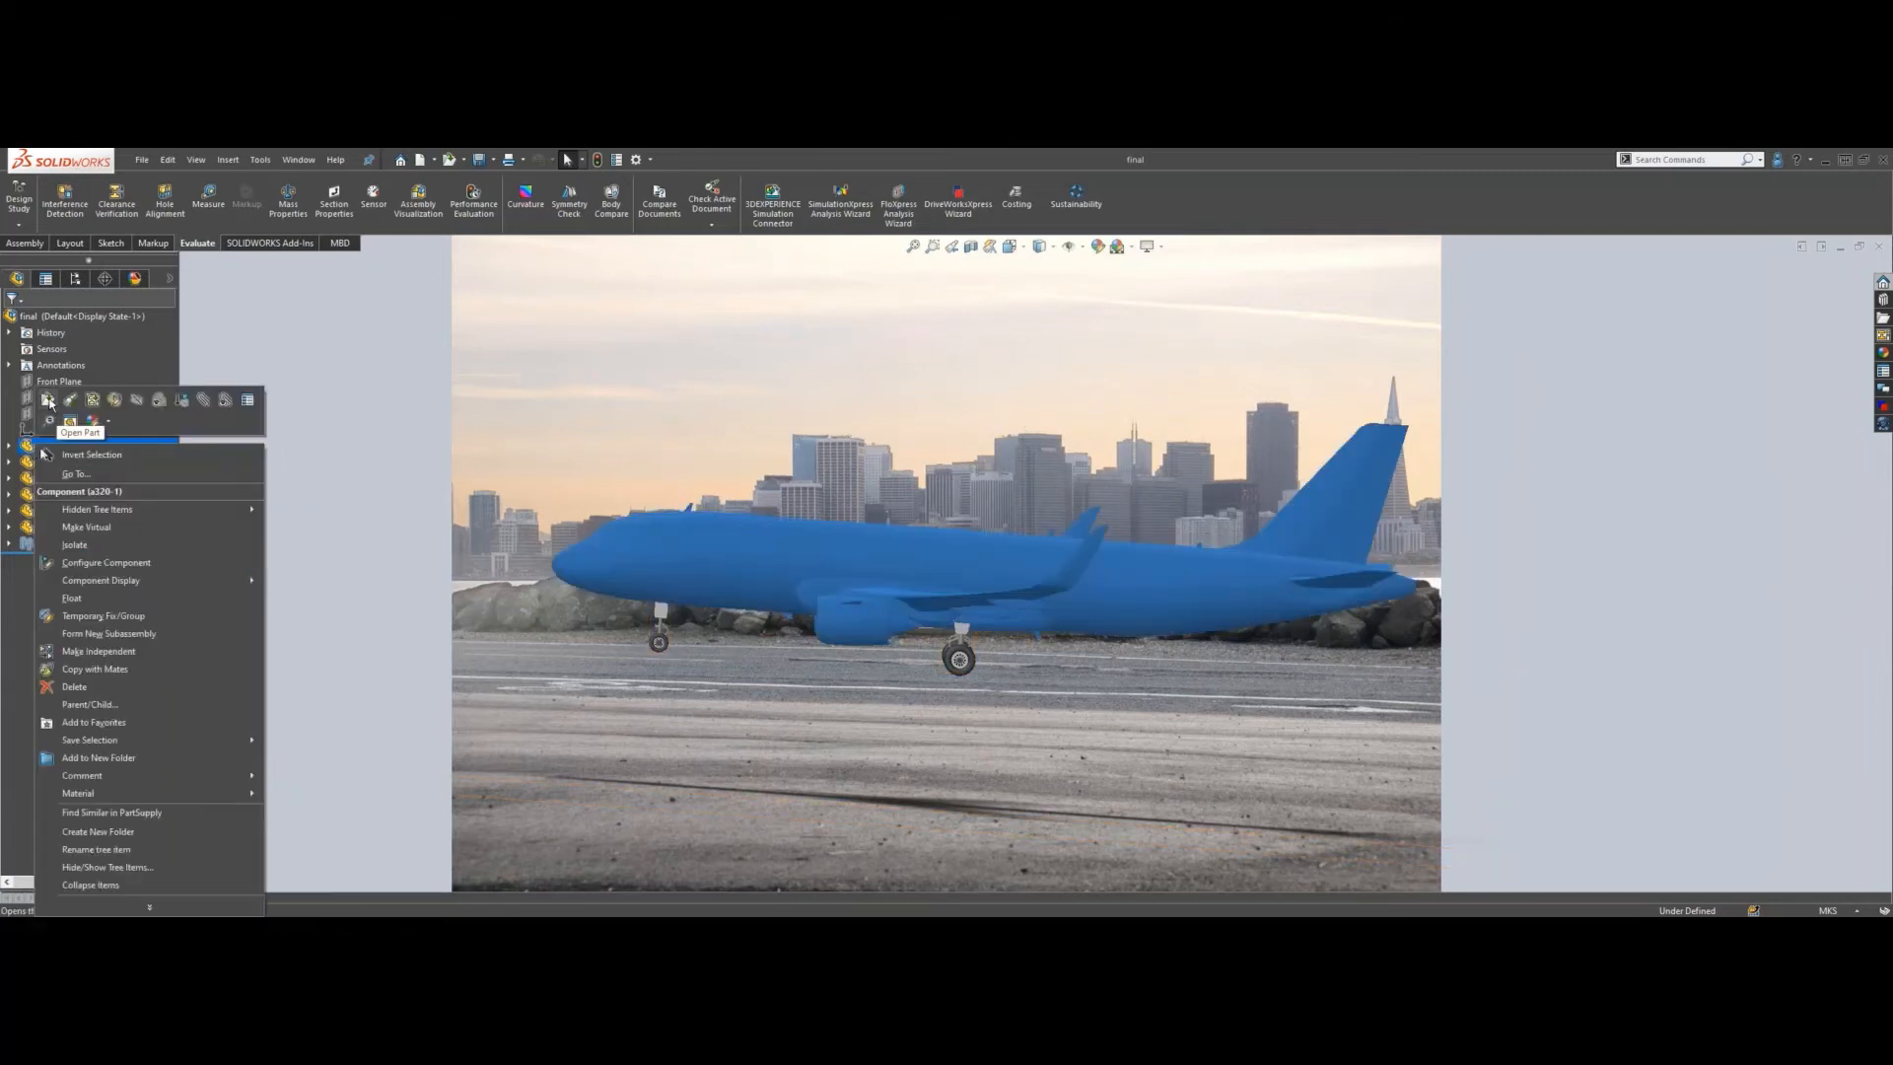
click(48, 400)
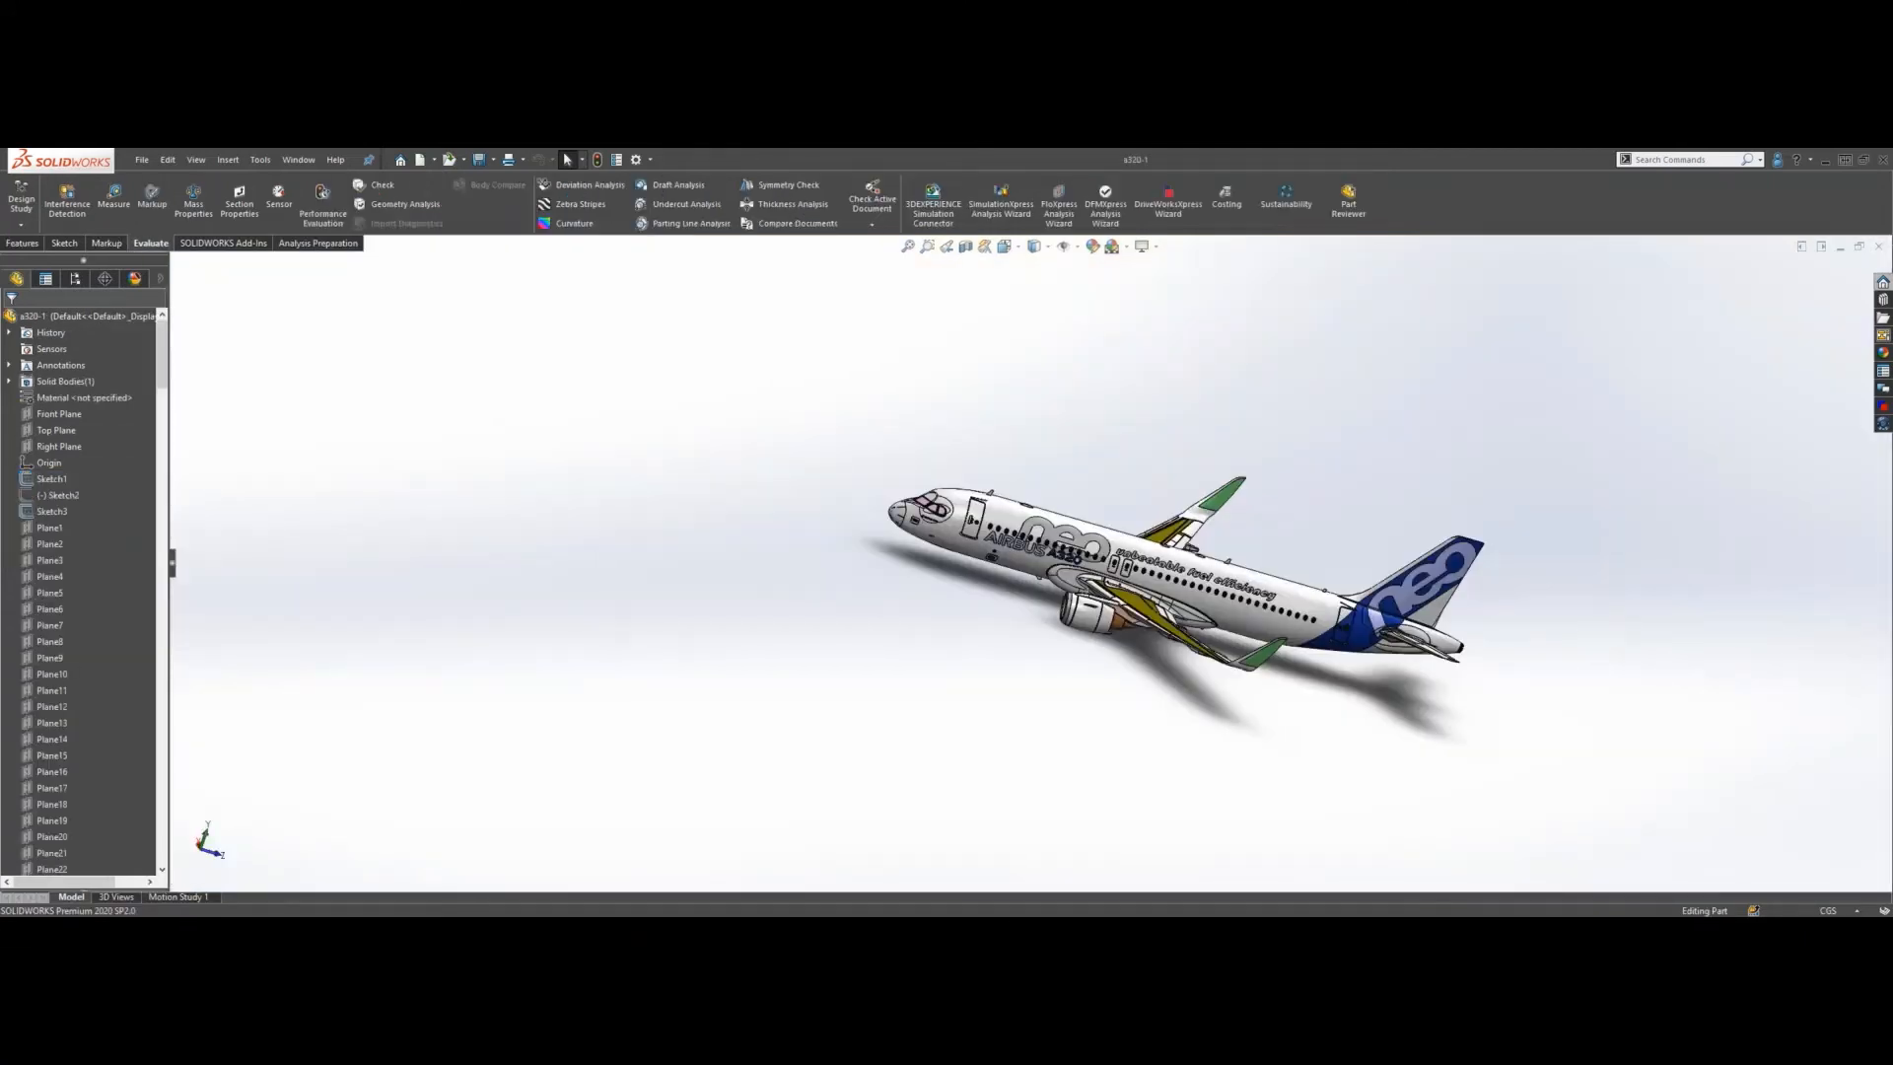
- Run a Geometry Analysis on the aircraft for knife edges and vertices below 1.00deg and discontinuous faces and edges, leaving insignificant geometry out
scroll(1300, 569, down, 5)
scroll(907, 593, down, 2)
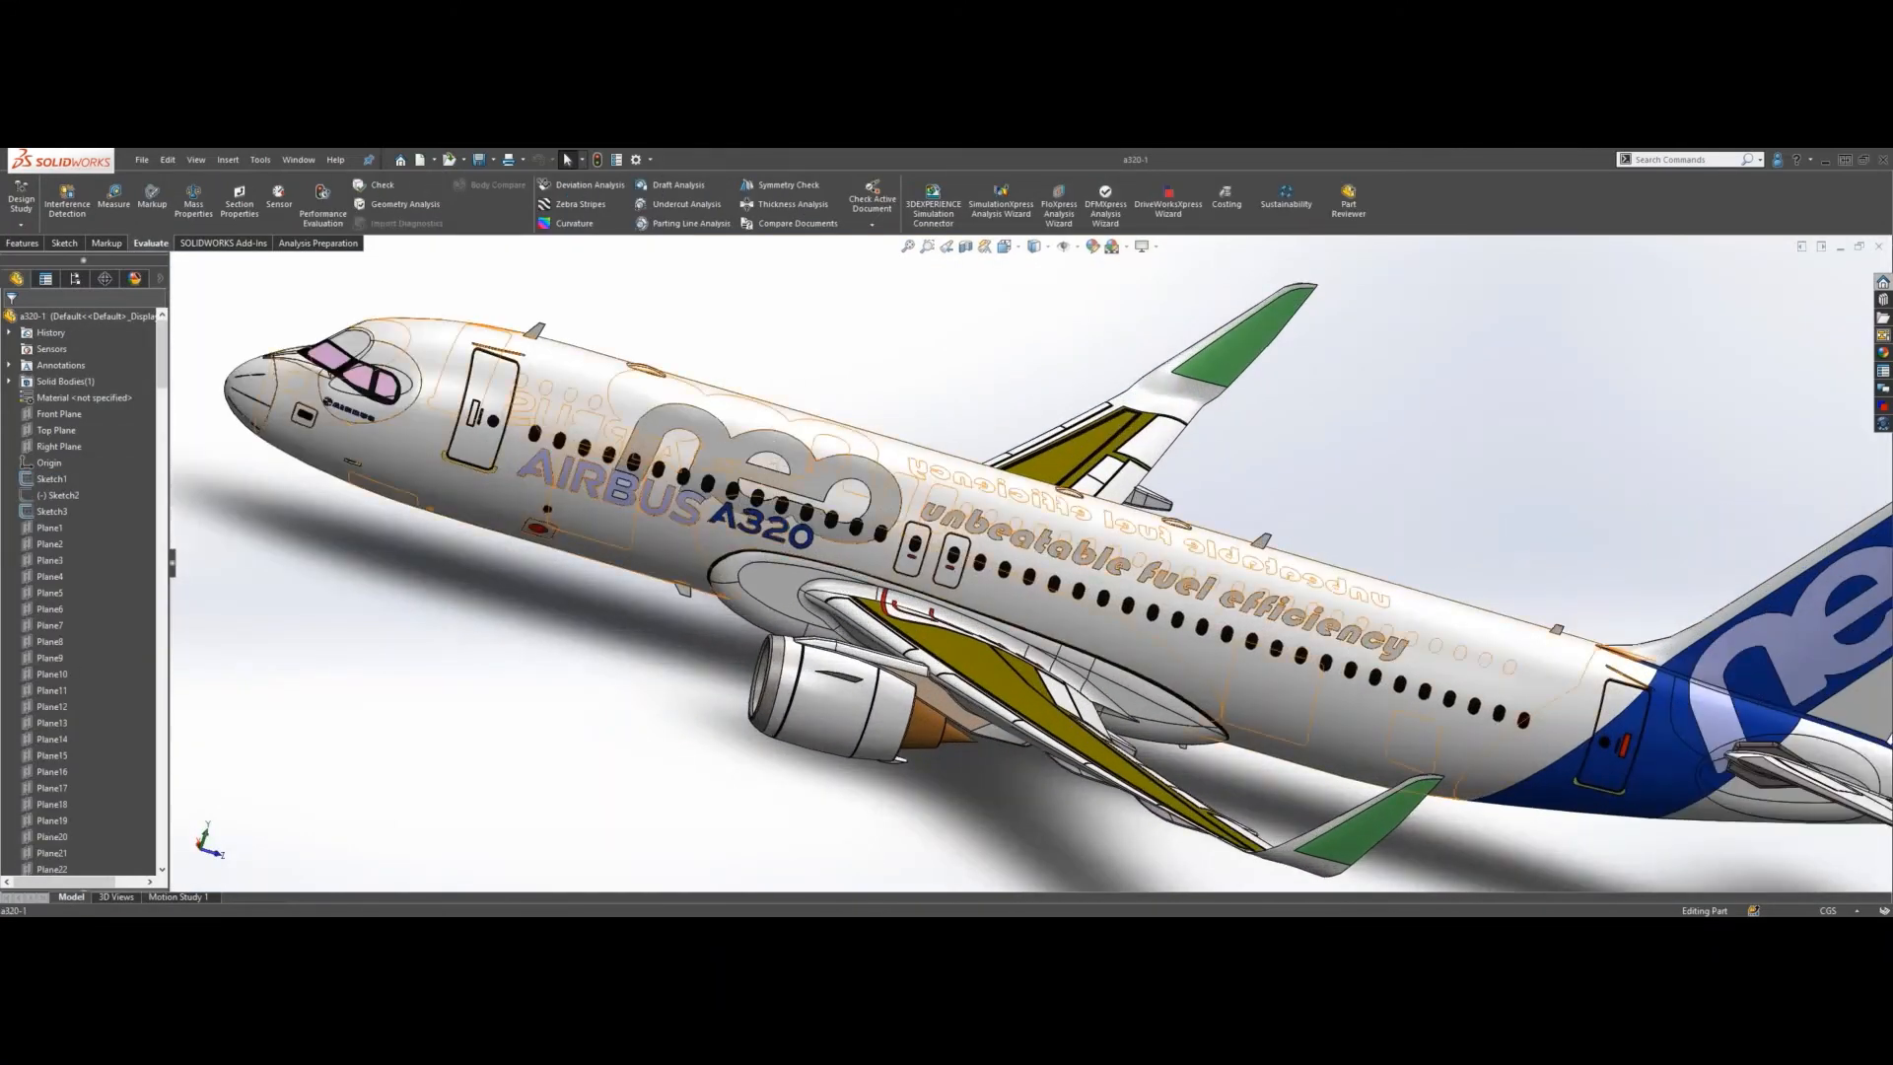
middle_drag(645, 560, 617, 586)
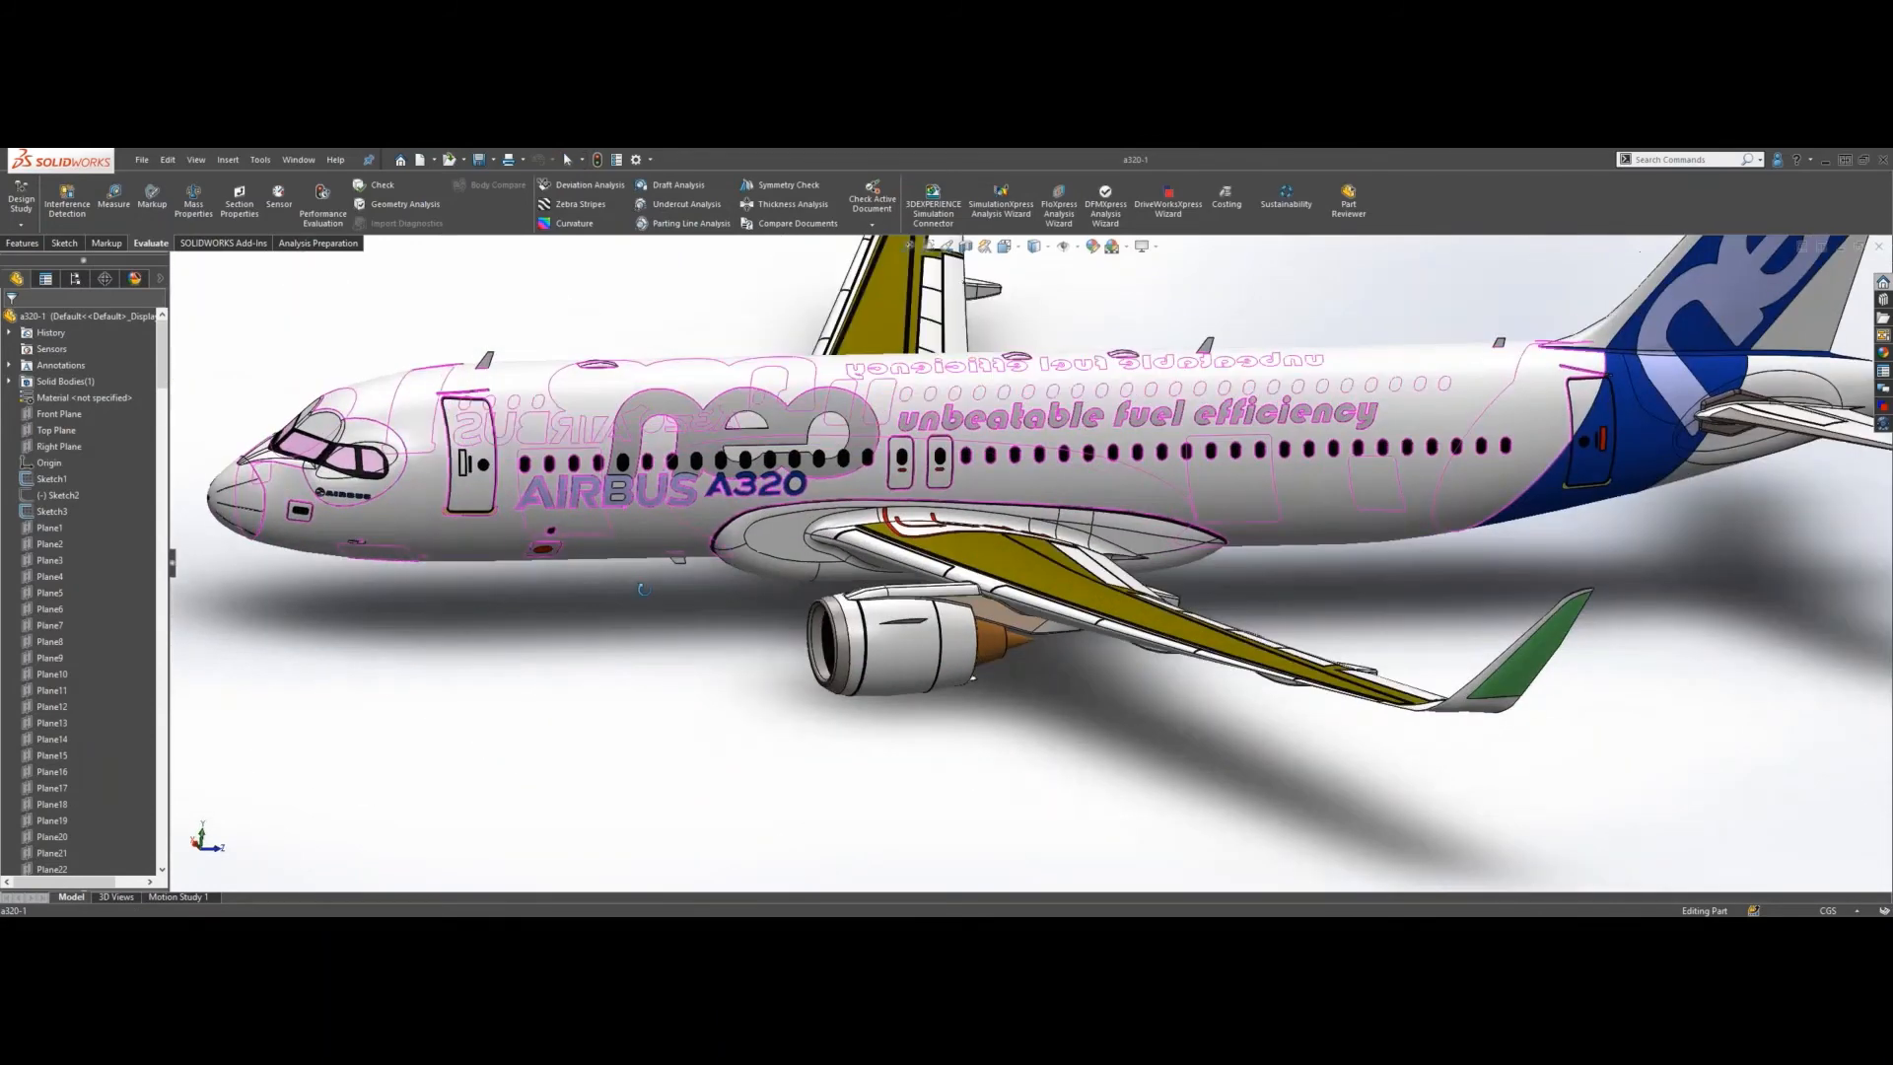
scroll(751, 646, up, 1)
click(751, 646)
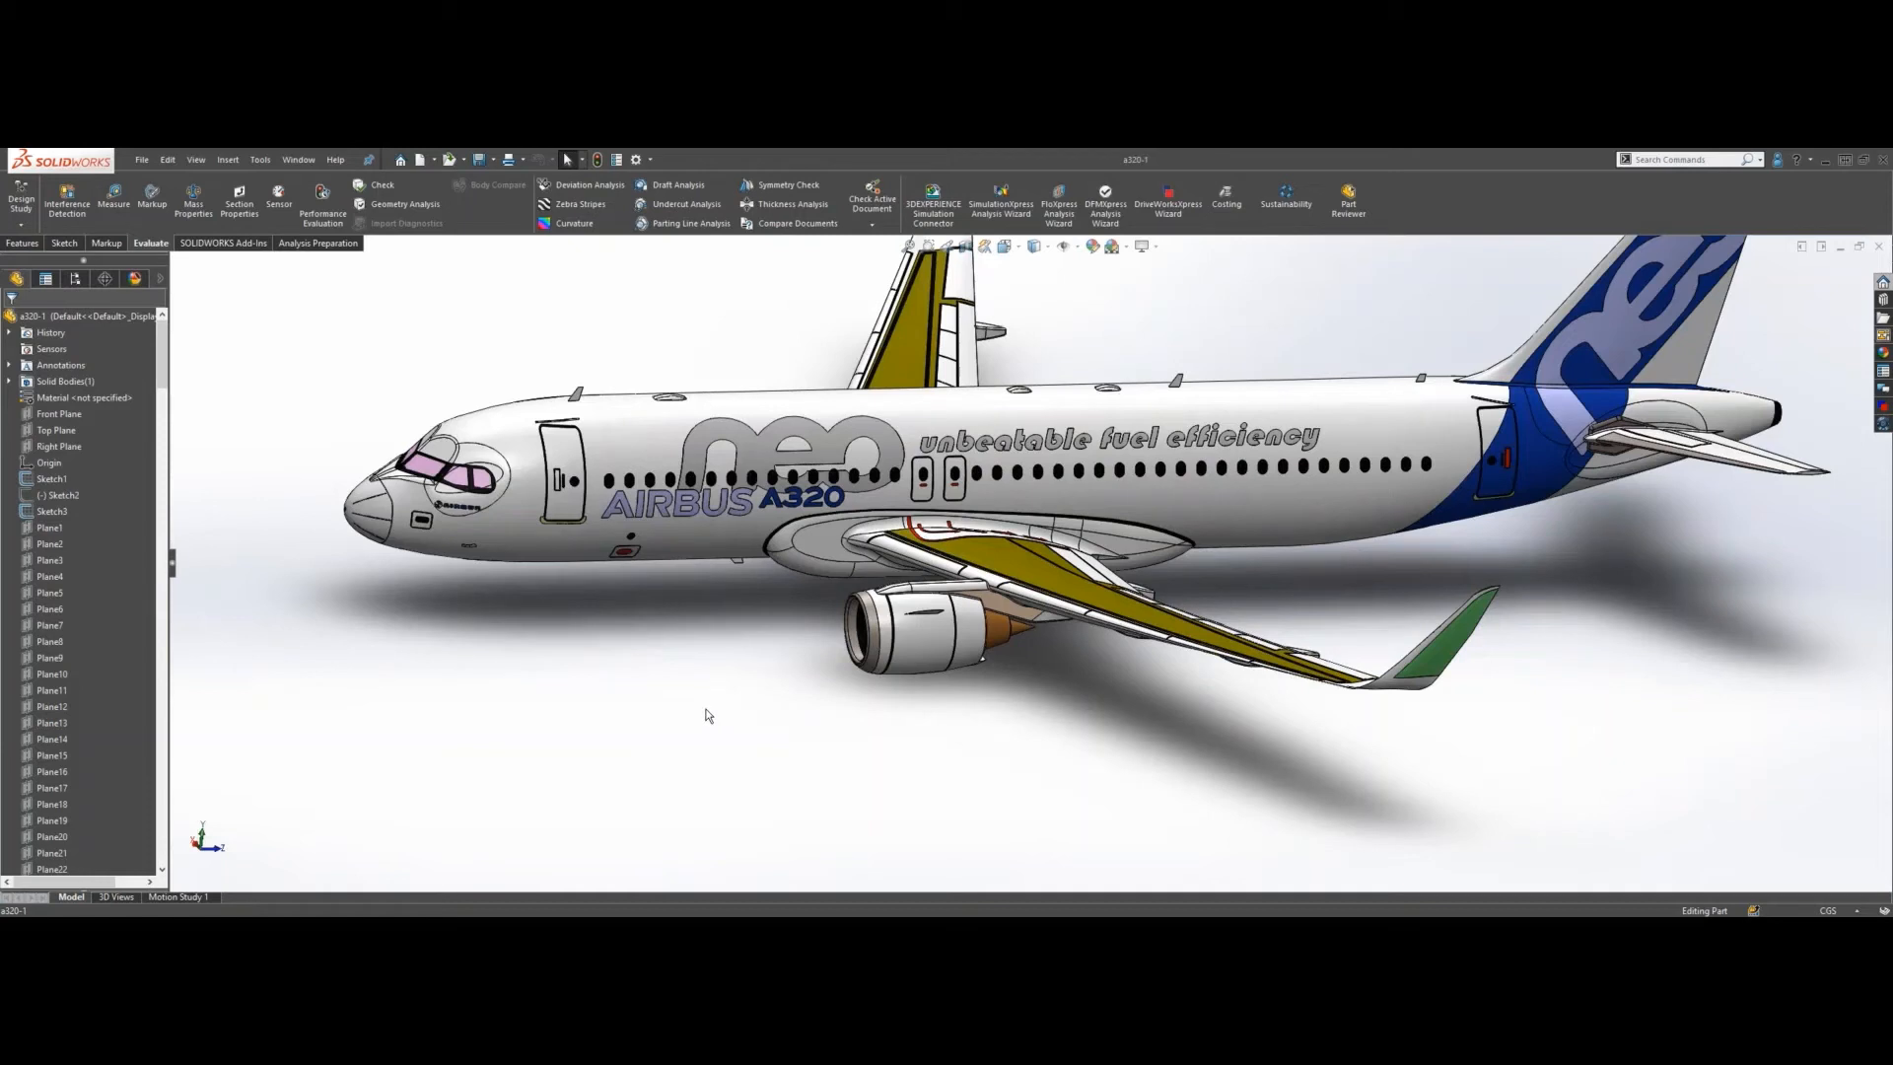
click(415, 205)
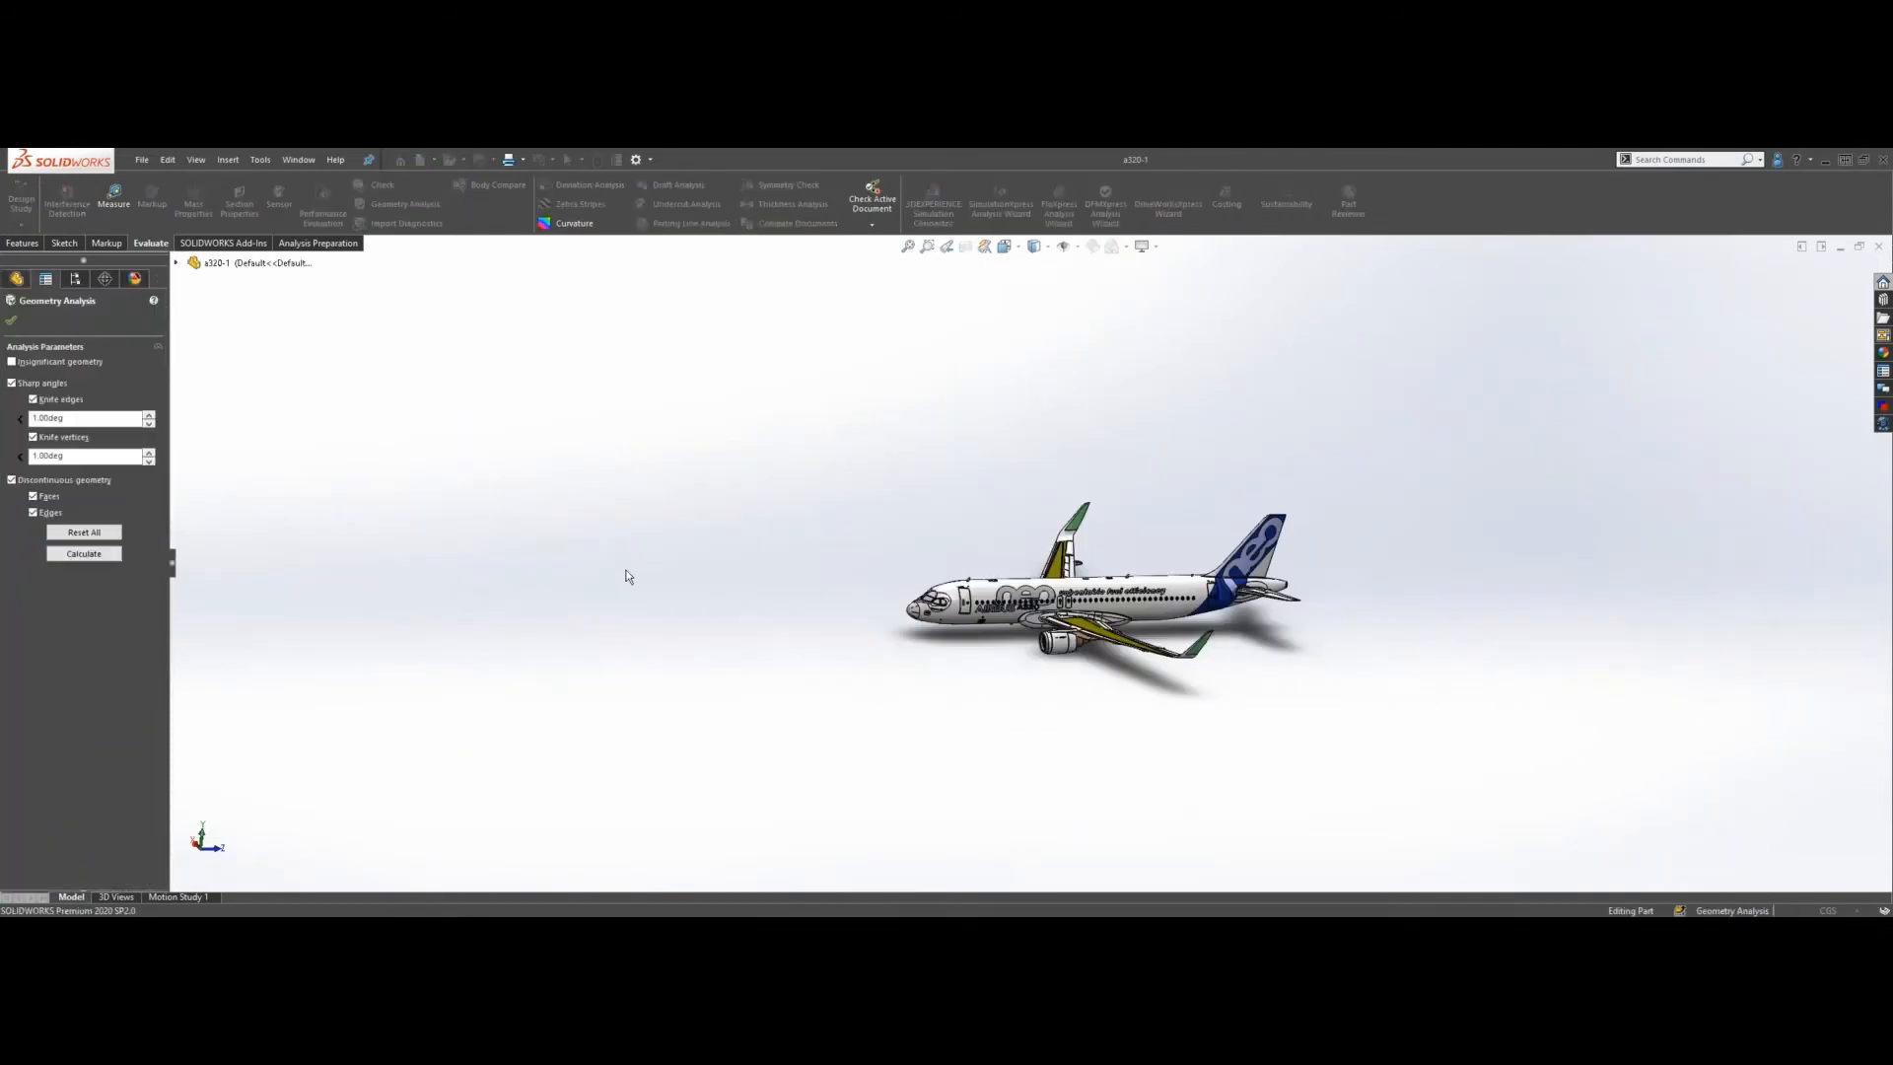
click(12, 362)
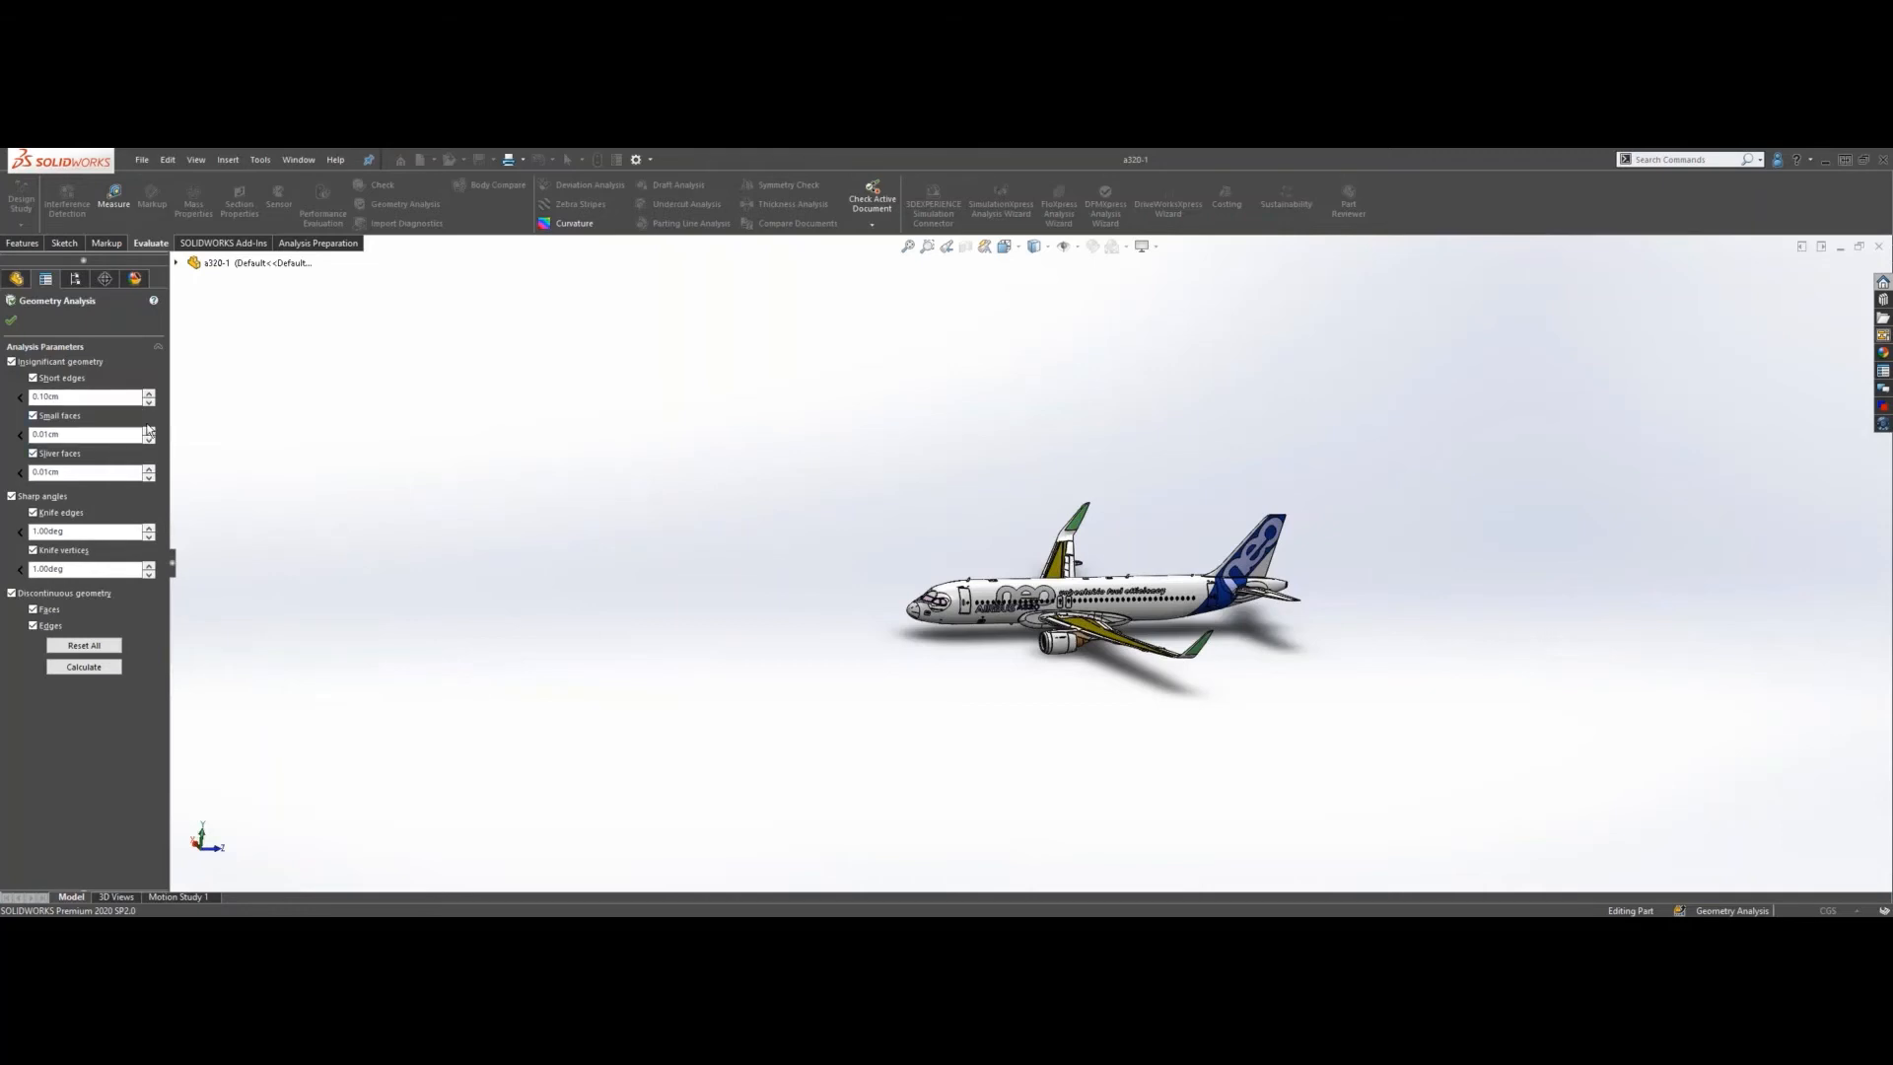
scroll(1228, 686, down, 5)
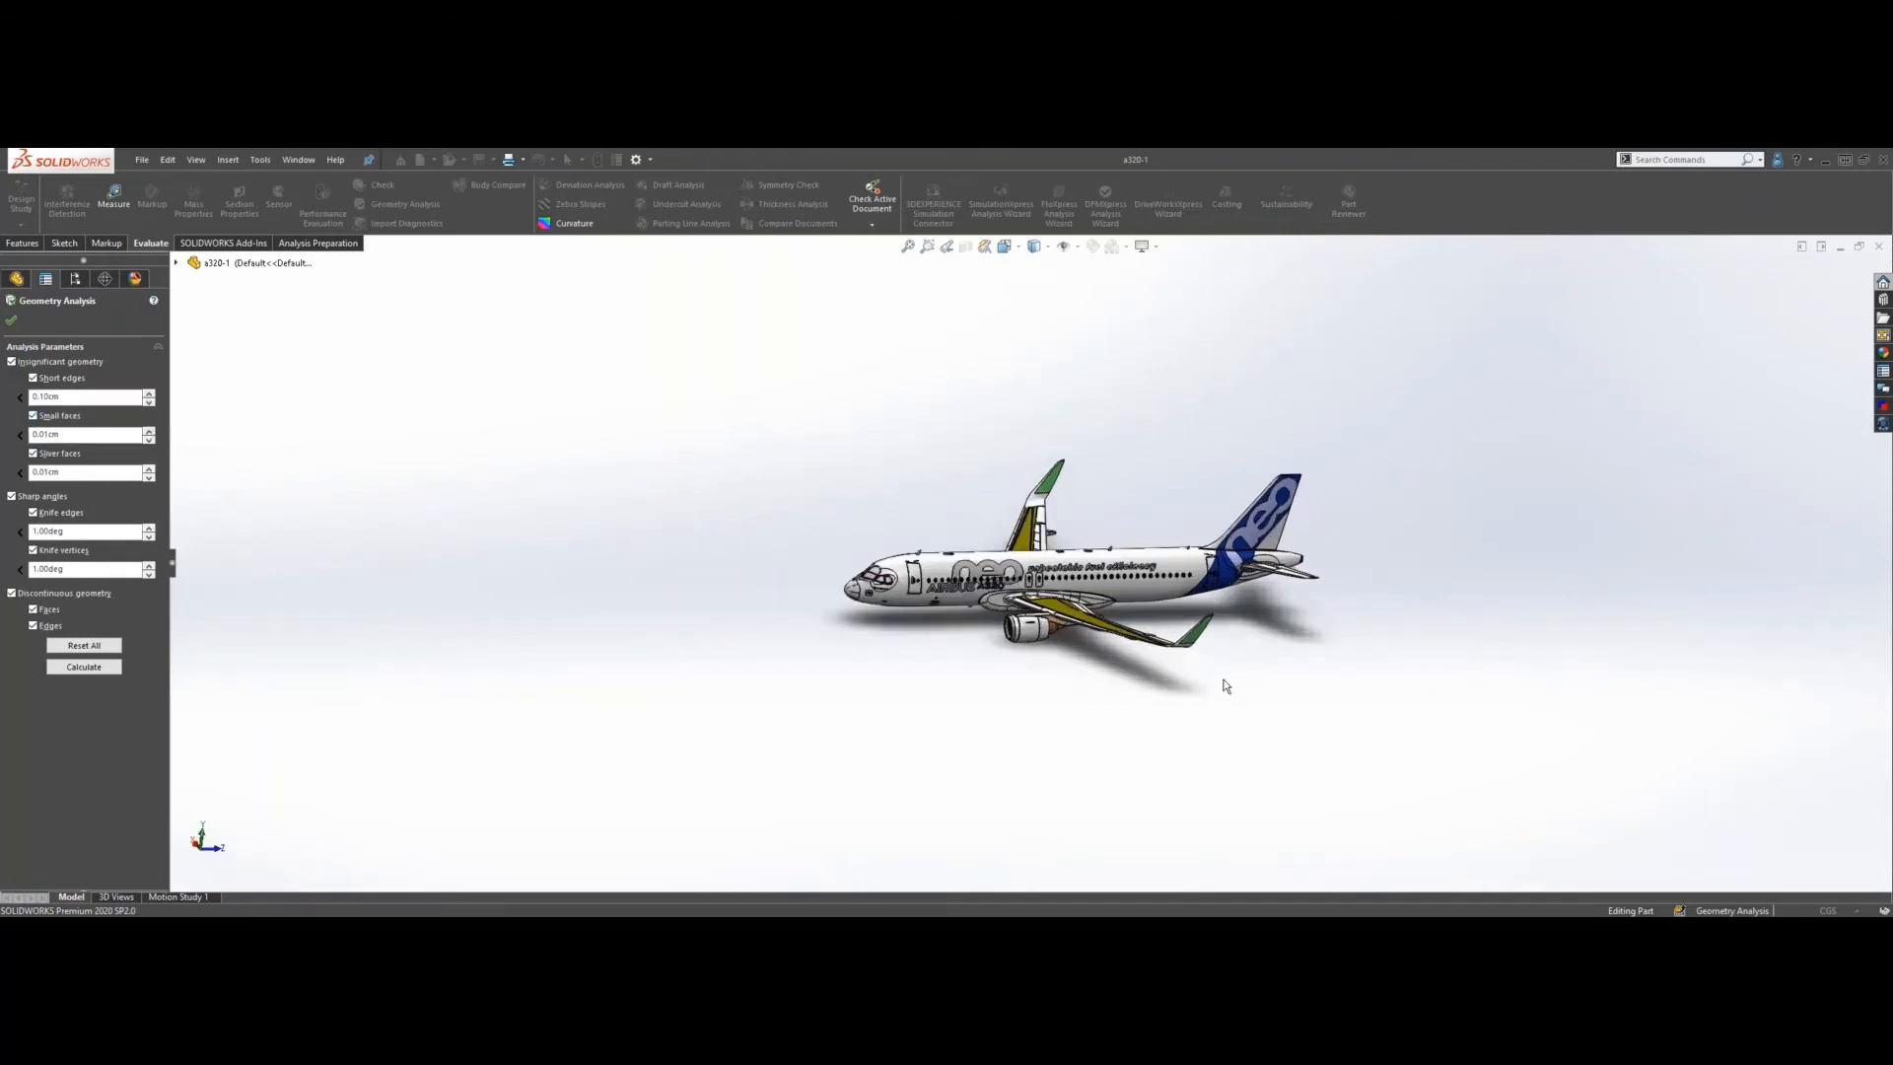
scroll(933, 581, down, 2)
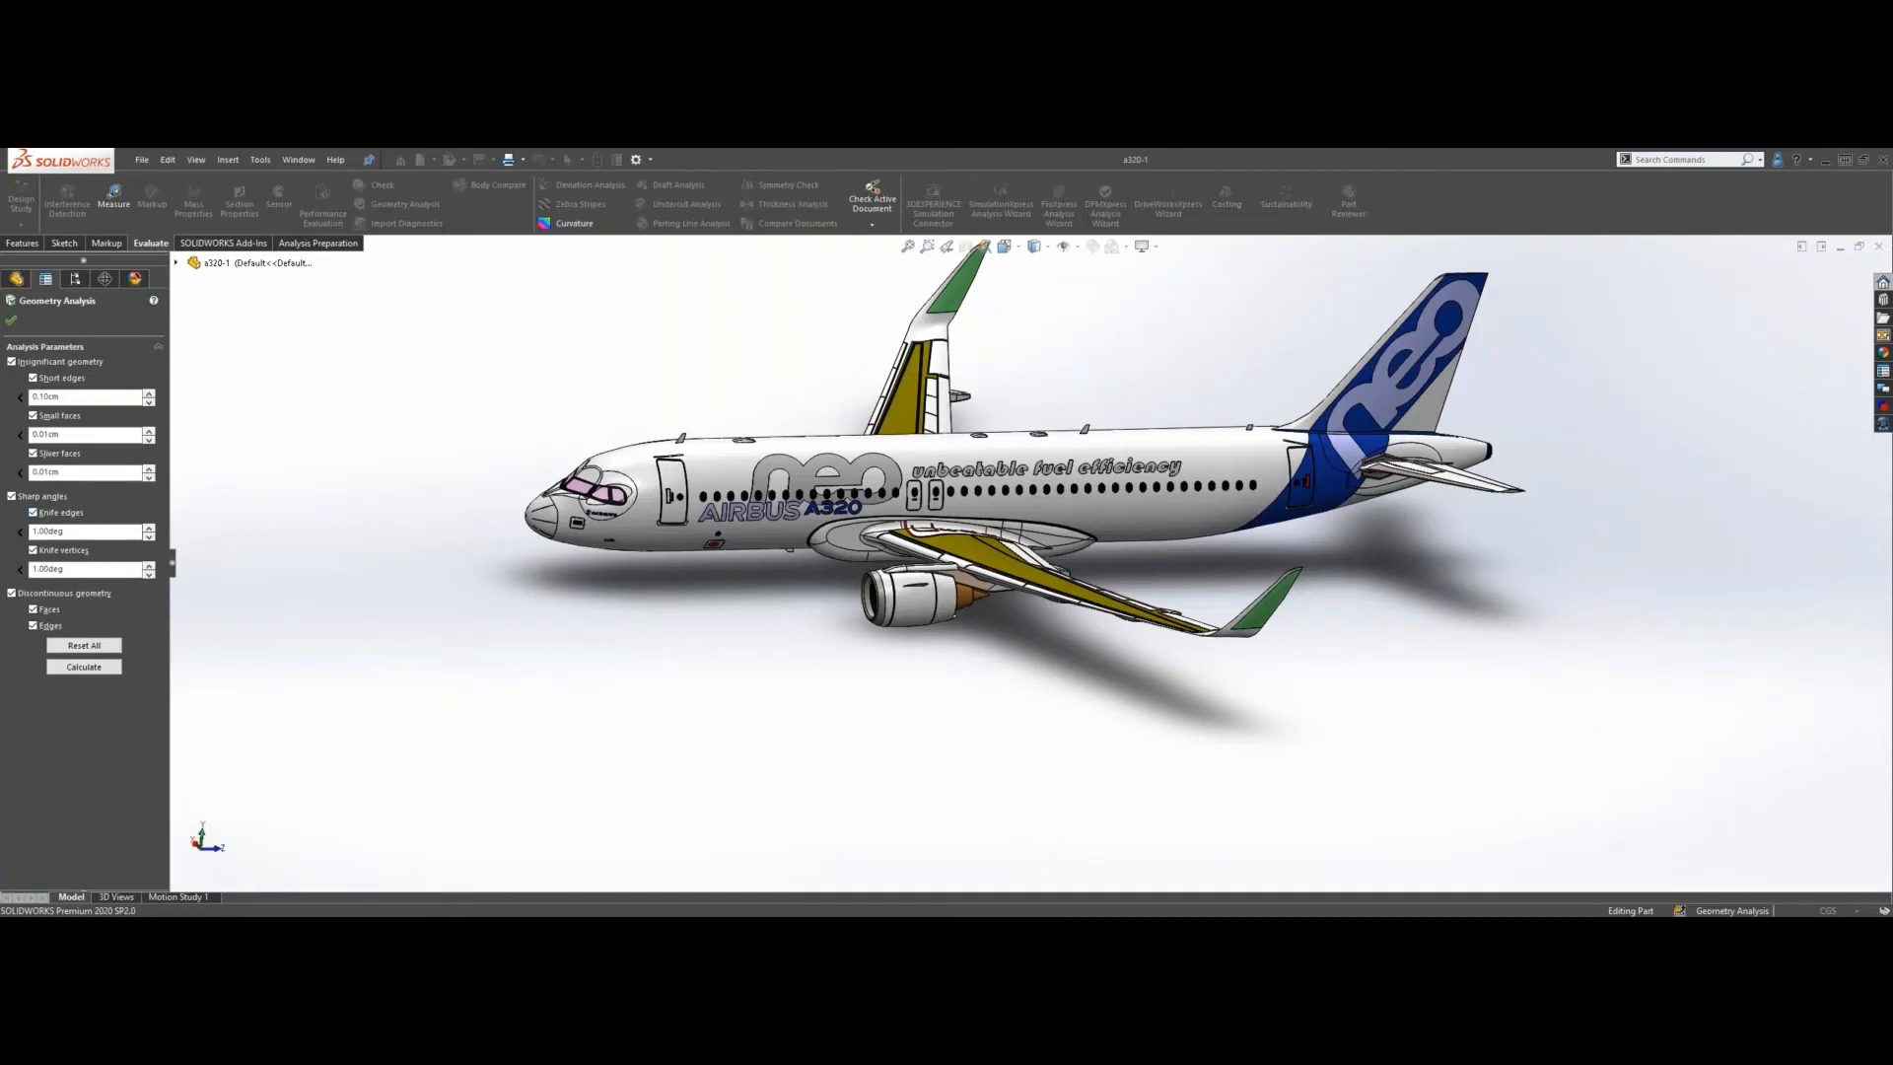
click(12, 361)
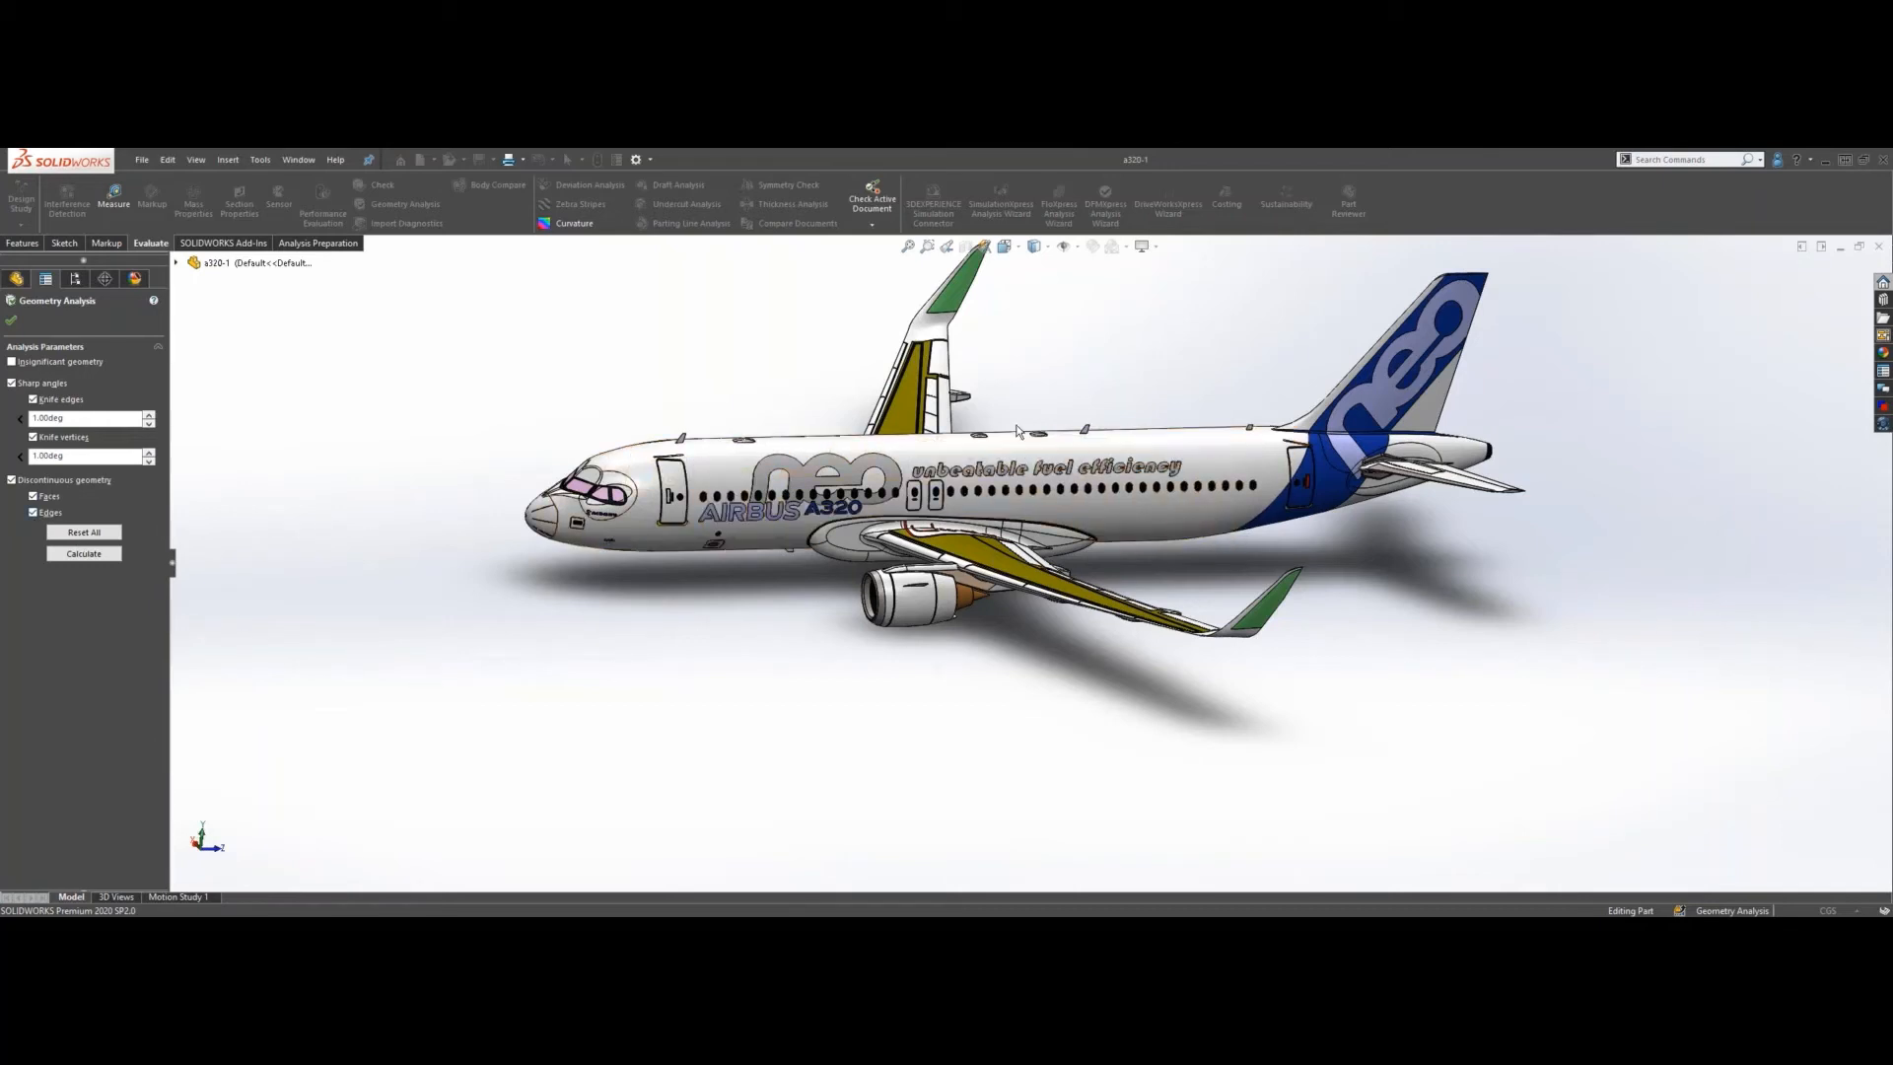
click(87, 555)
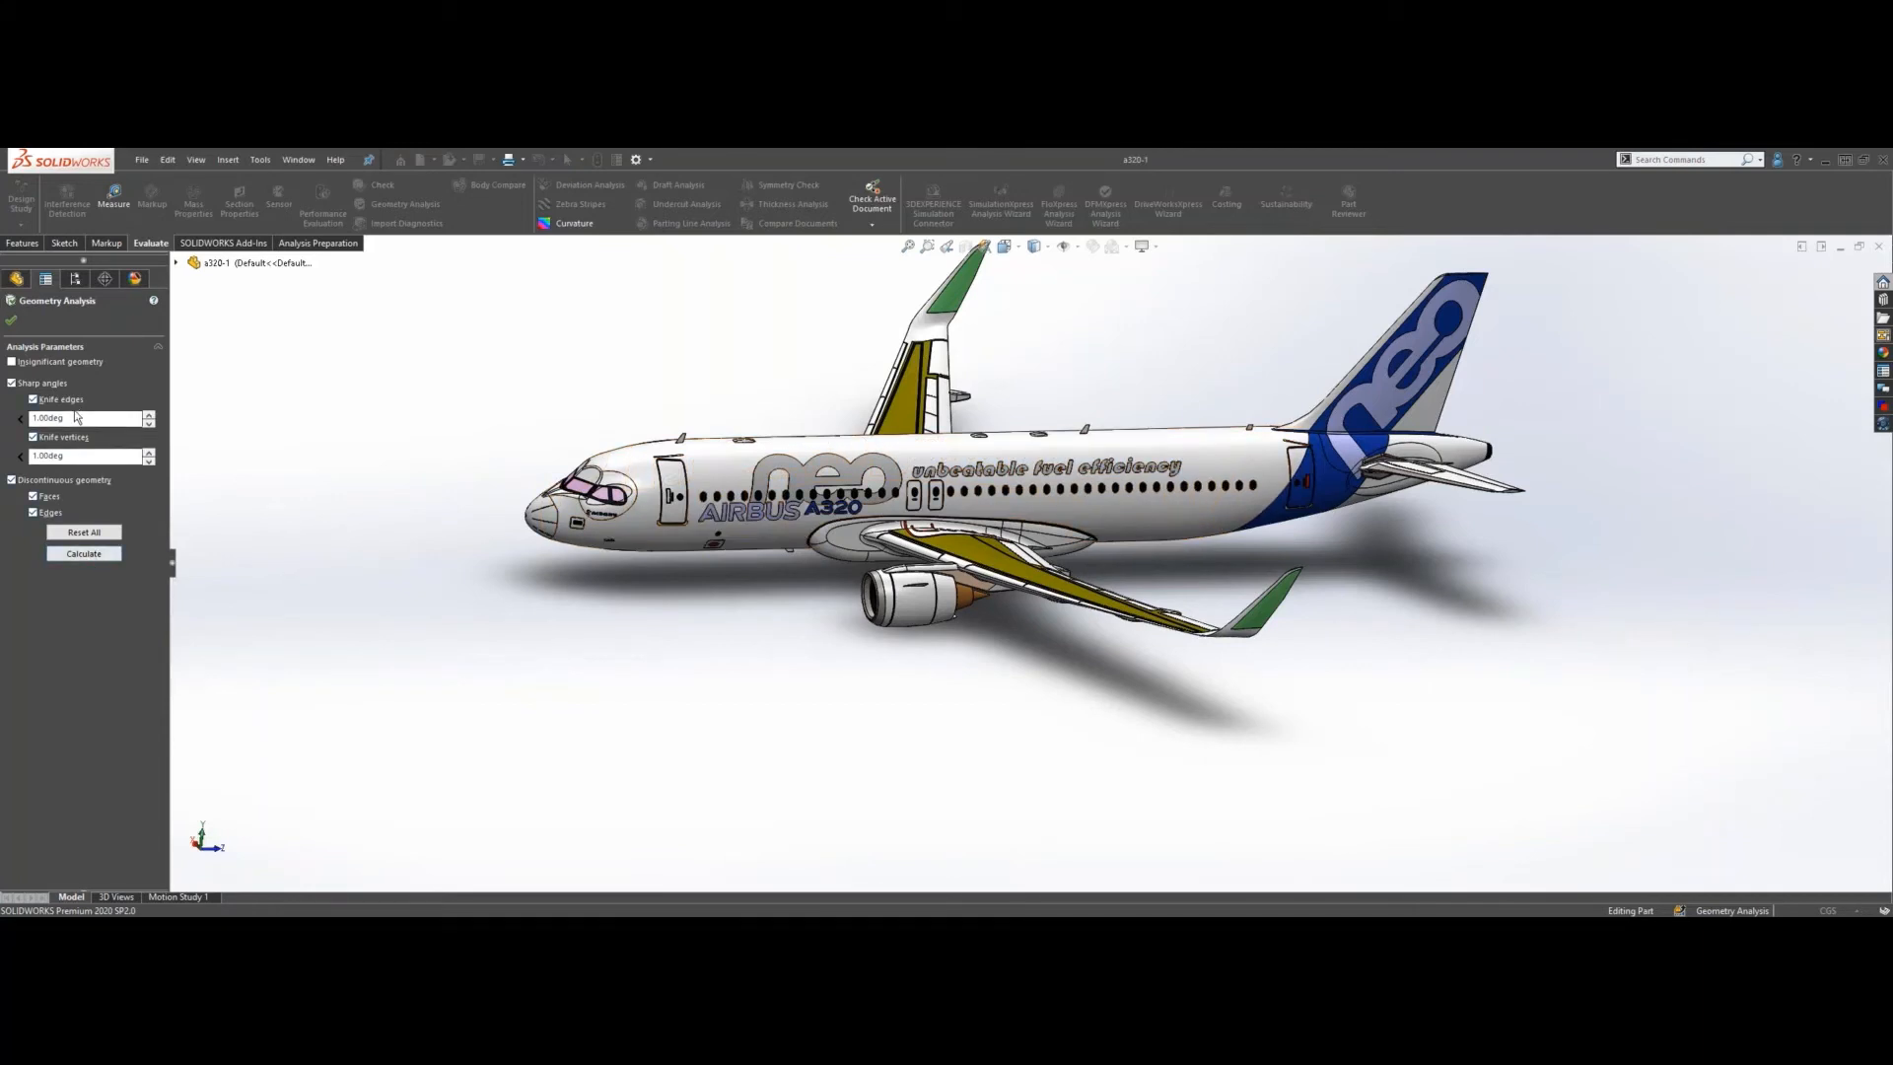
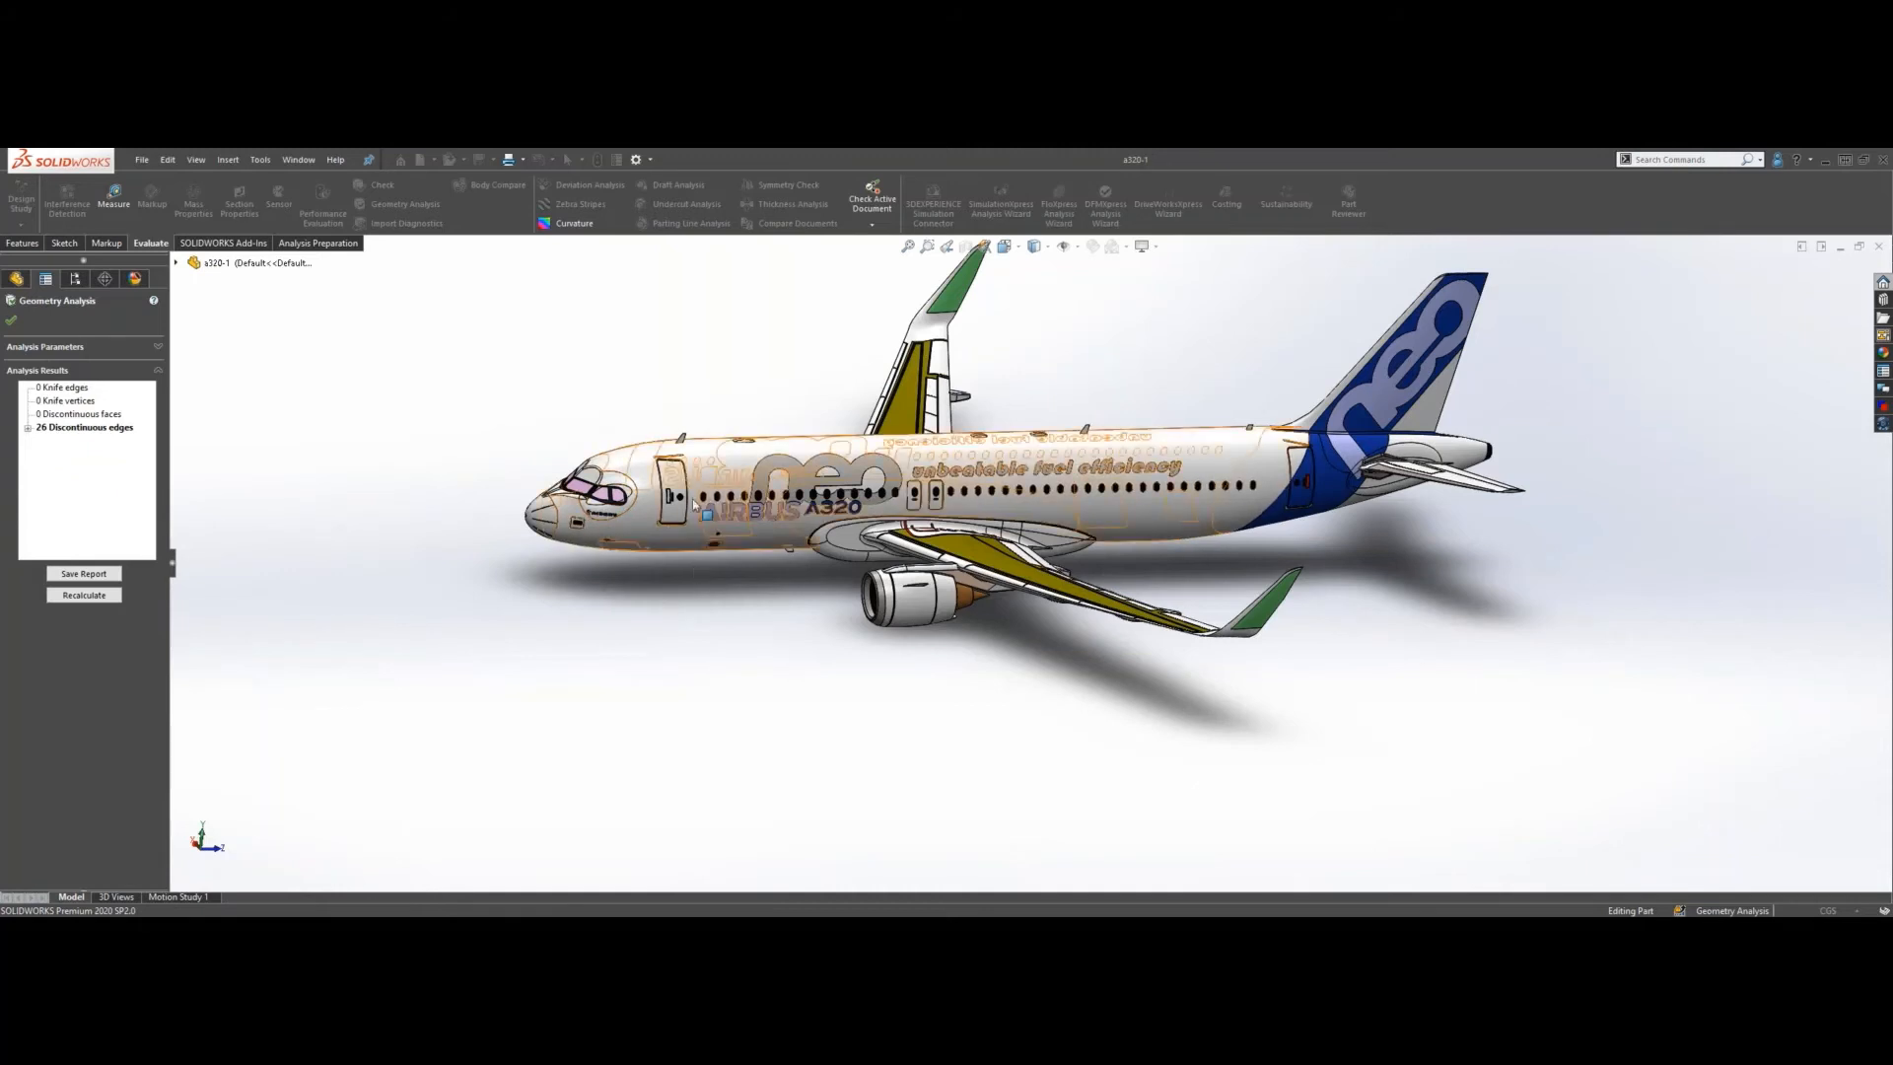
- Expand the discontinuous edges in the analysis results and examine Edge1 up close at the engine pylon
scroll(598, 416, down, 2)
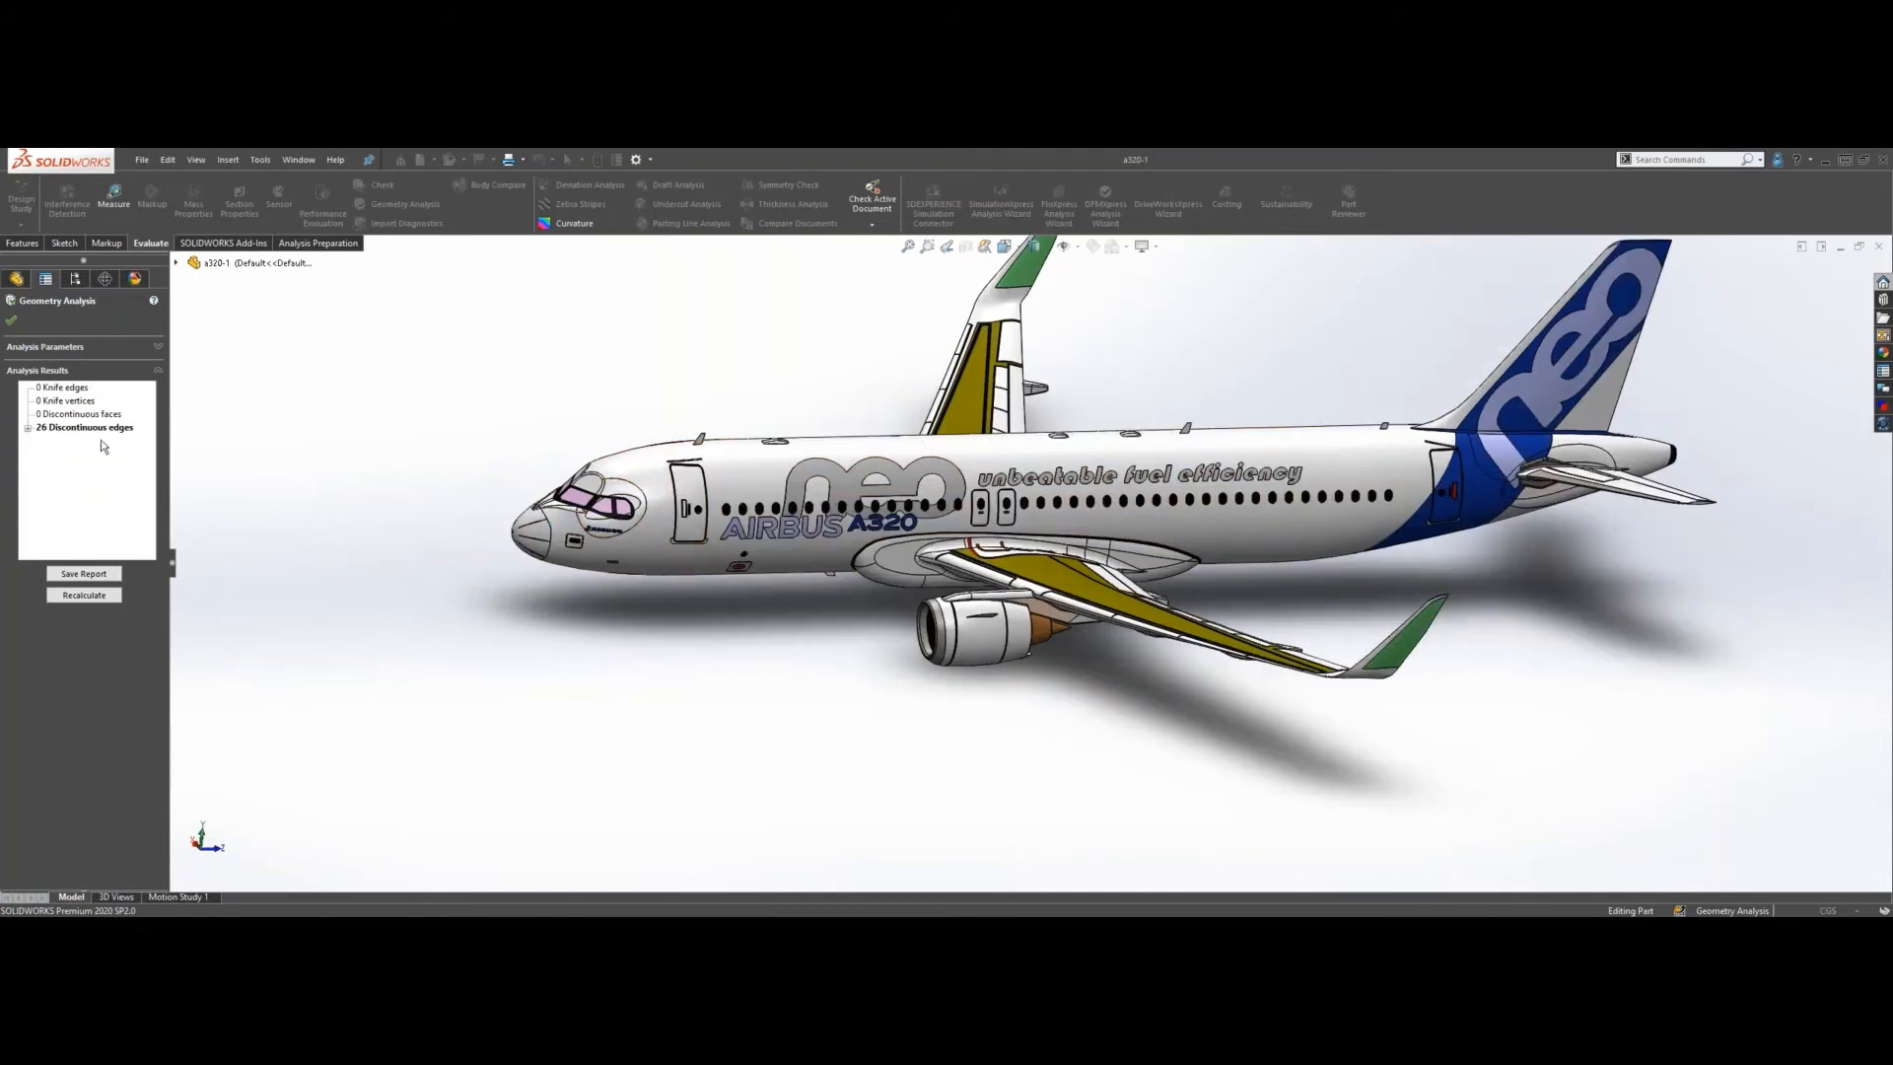
click(29, 430)
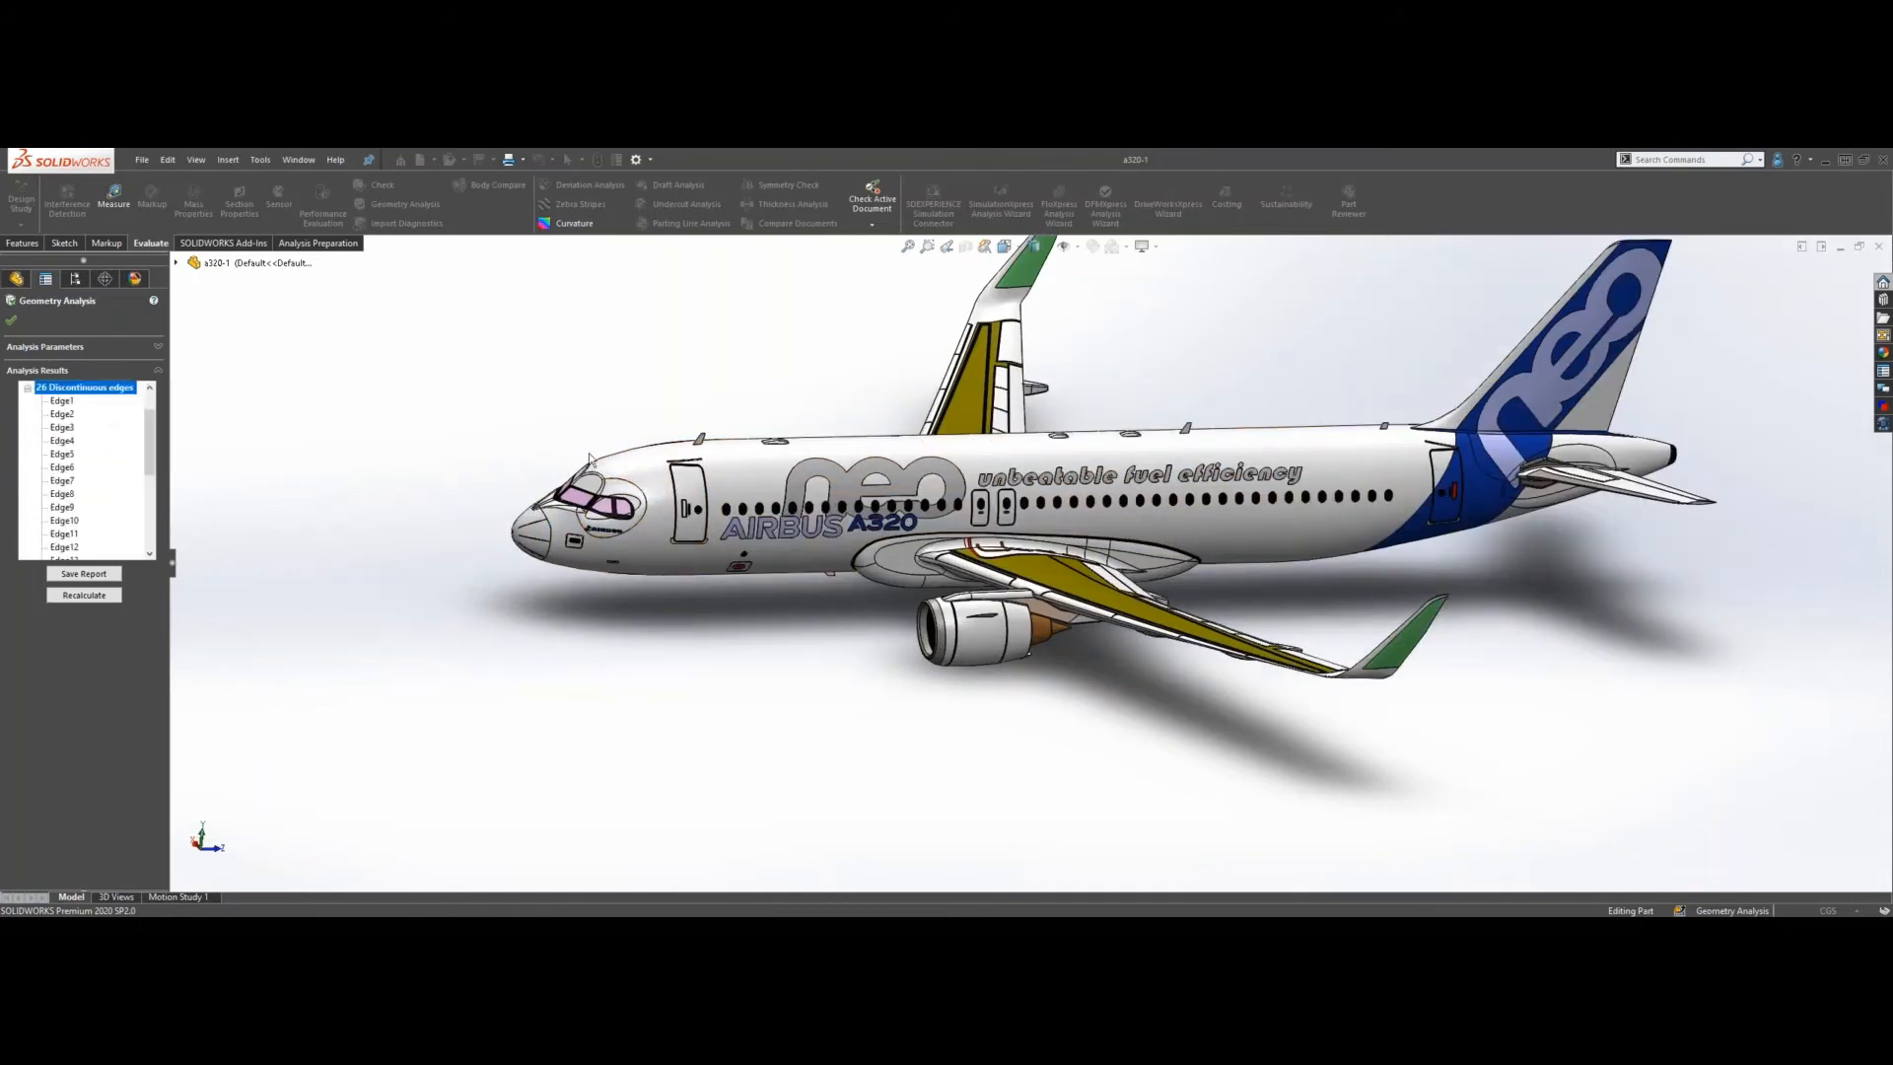
scroll(562, 464, up, 1)
scroll(656, 507, down, 3)
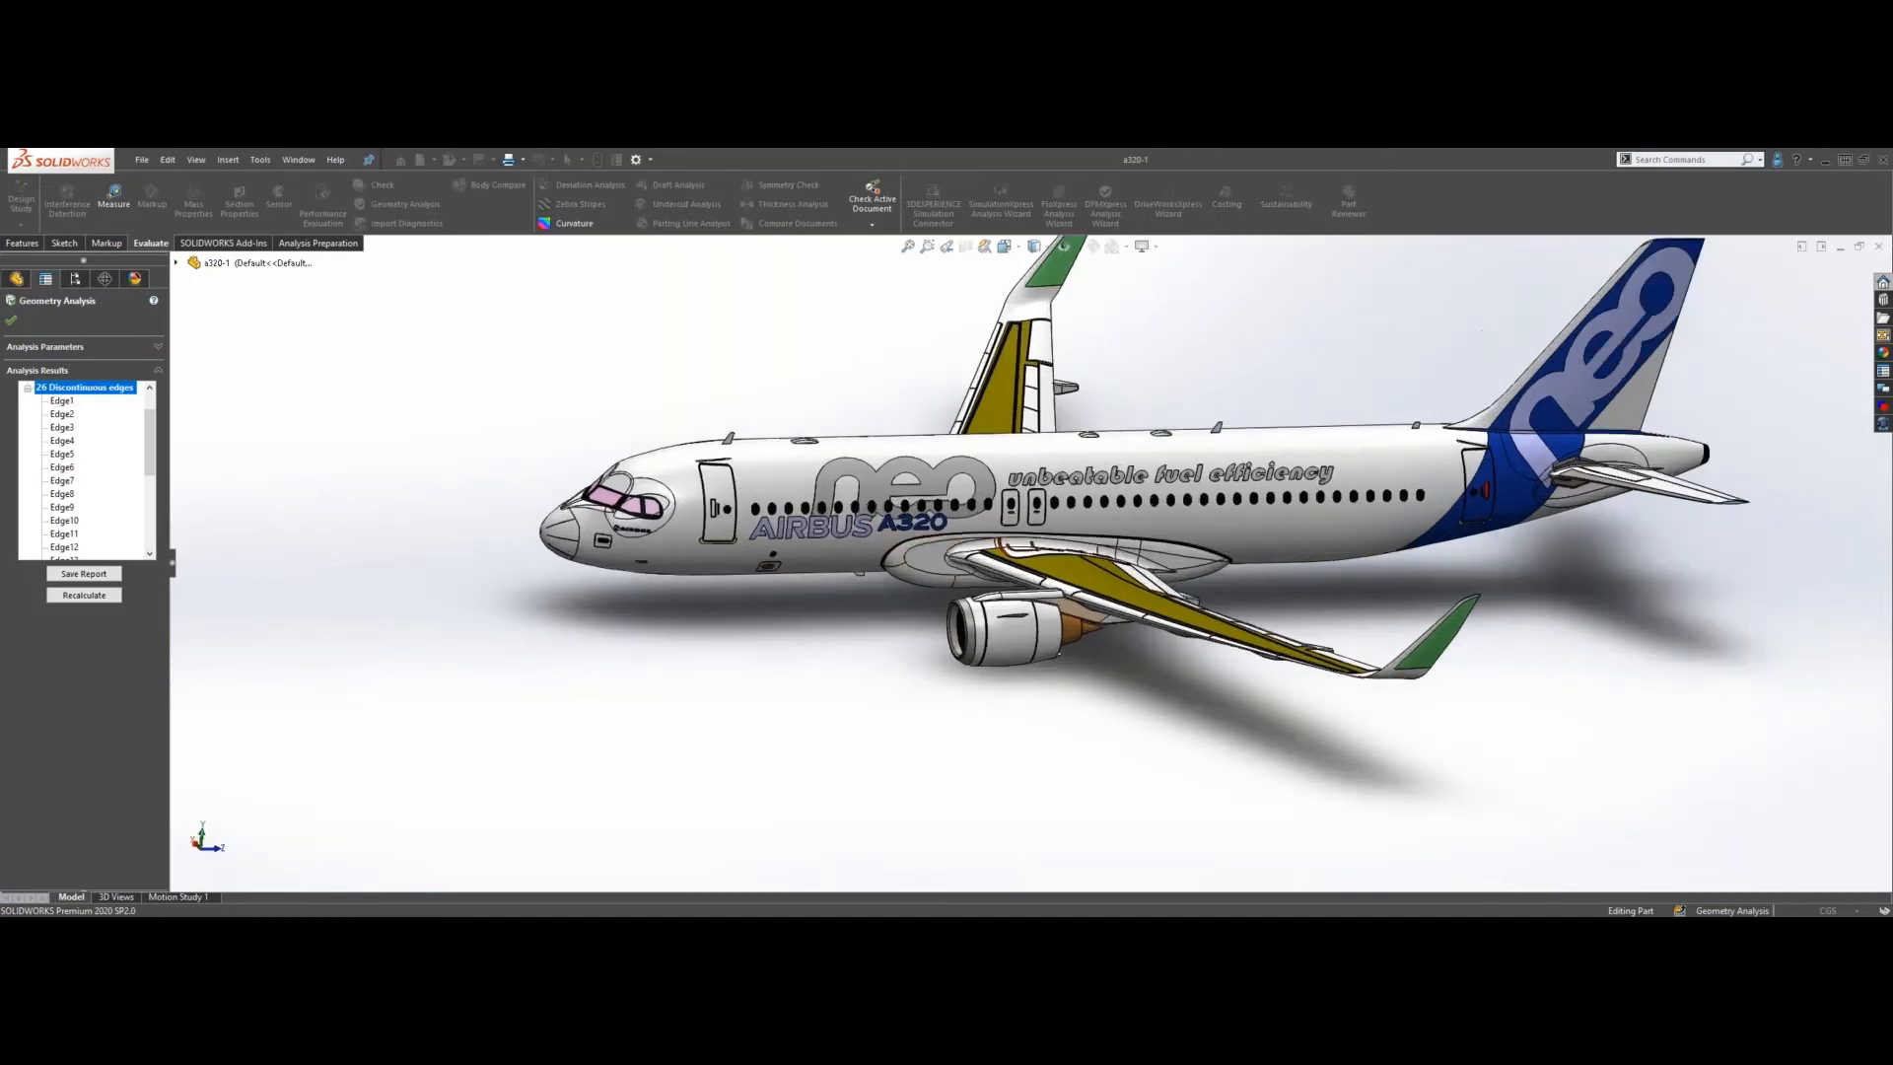
scroll(108, 438, up, 1)
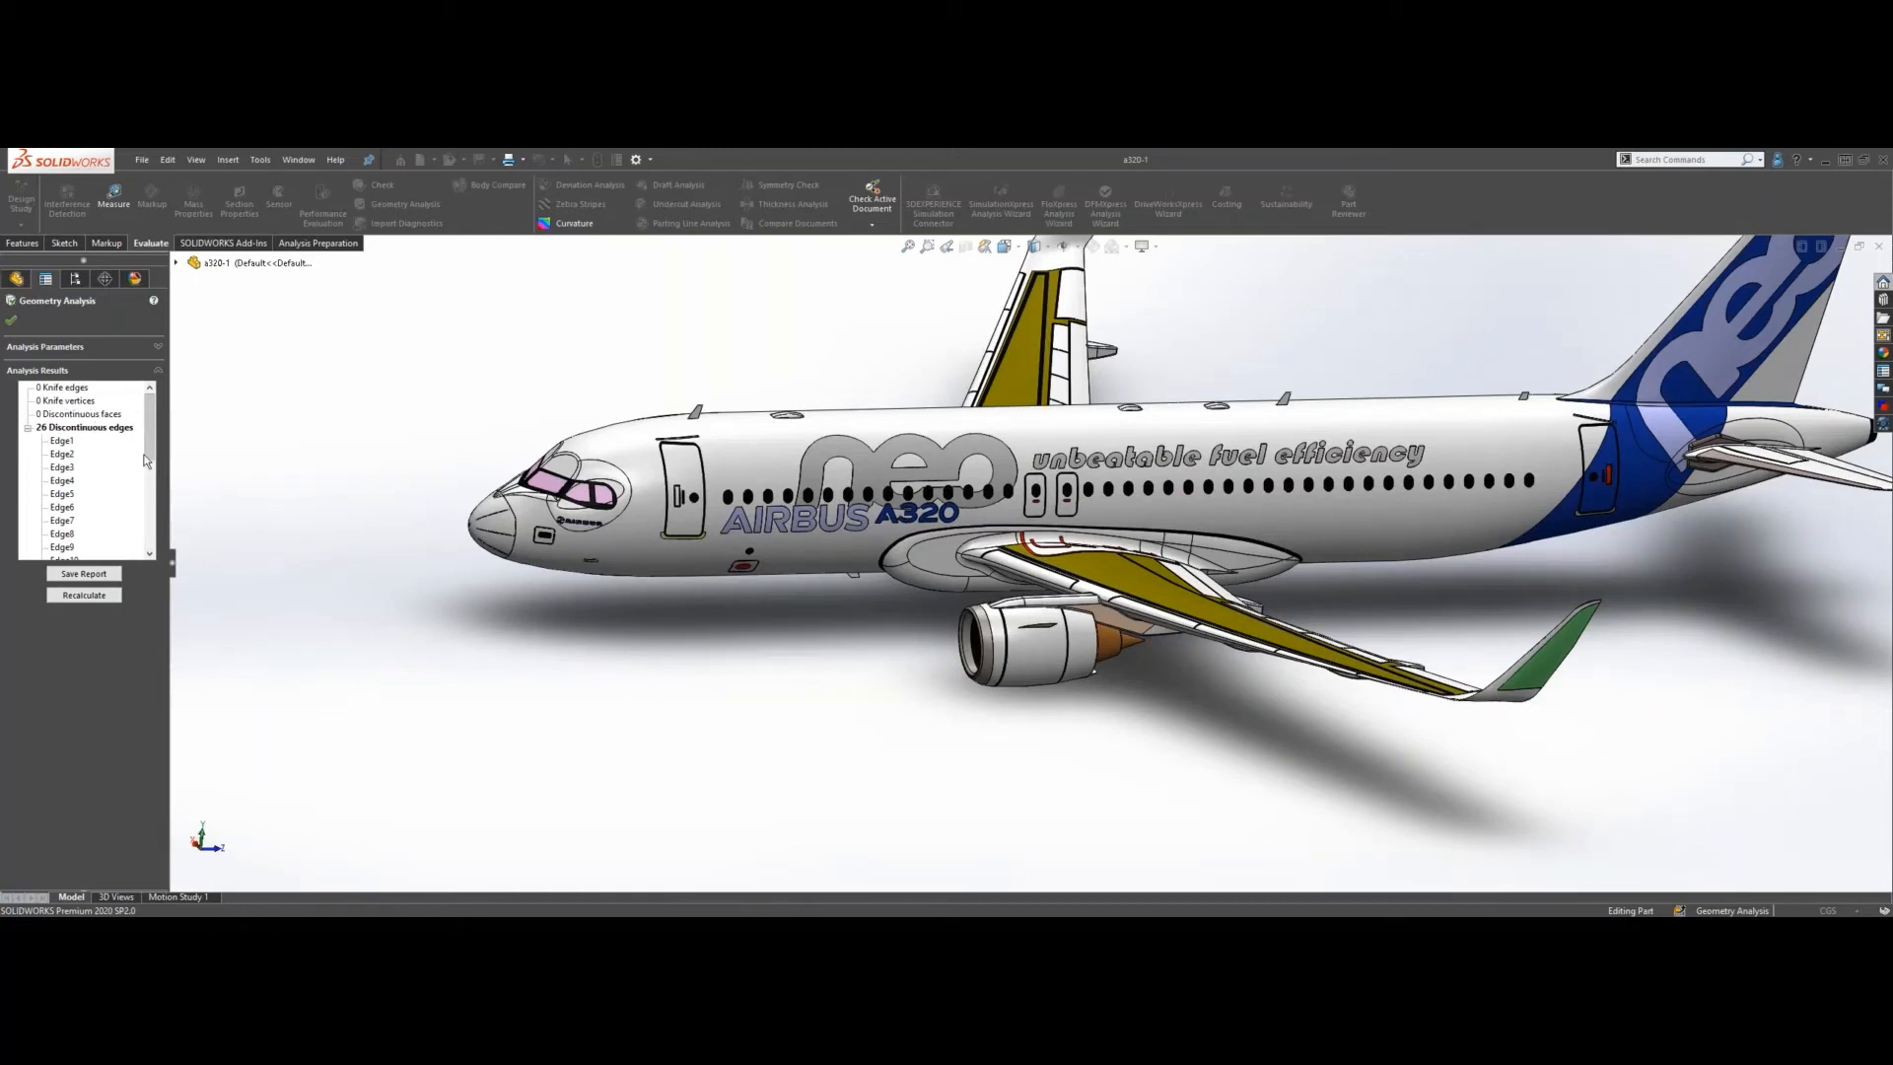
click(62, 441)
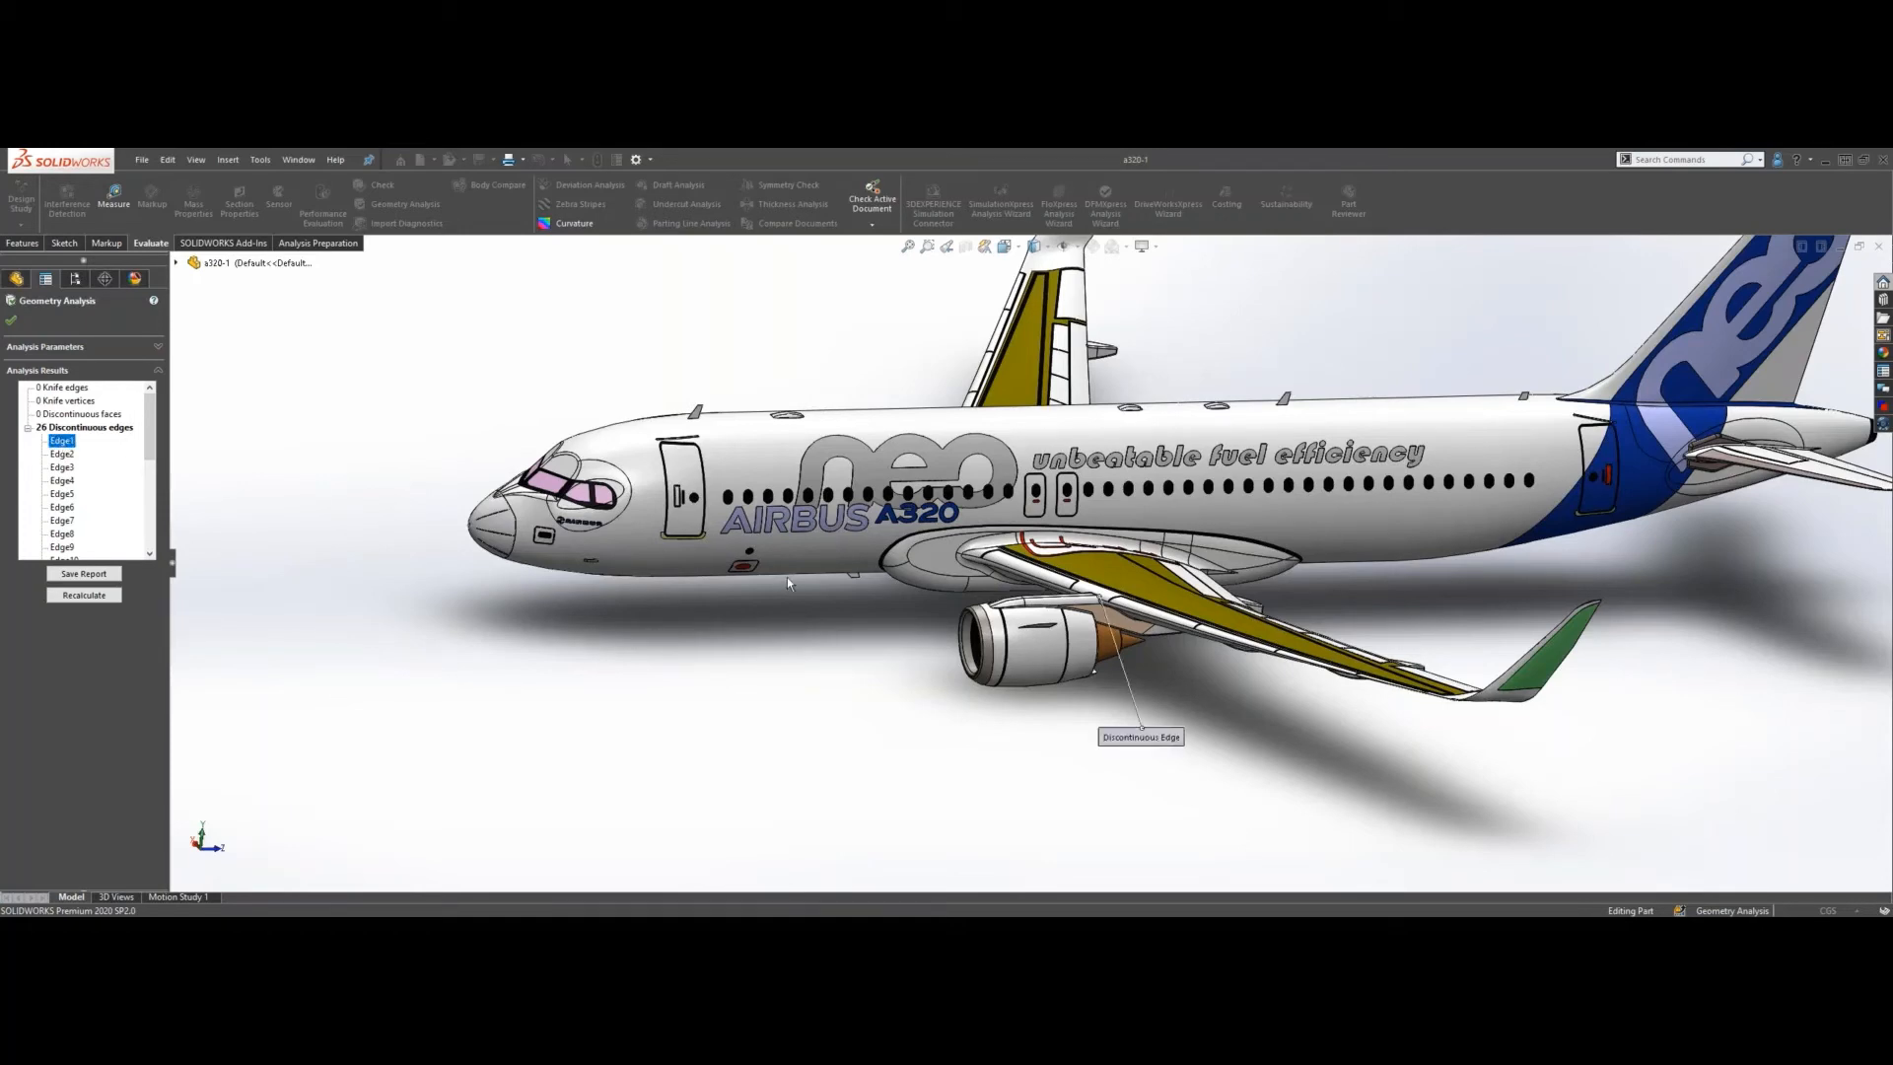
scroll(1106, 599, down, 6)
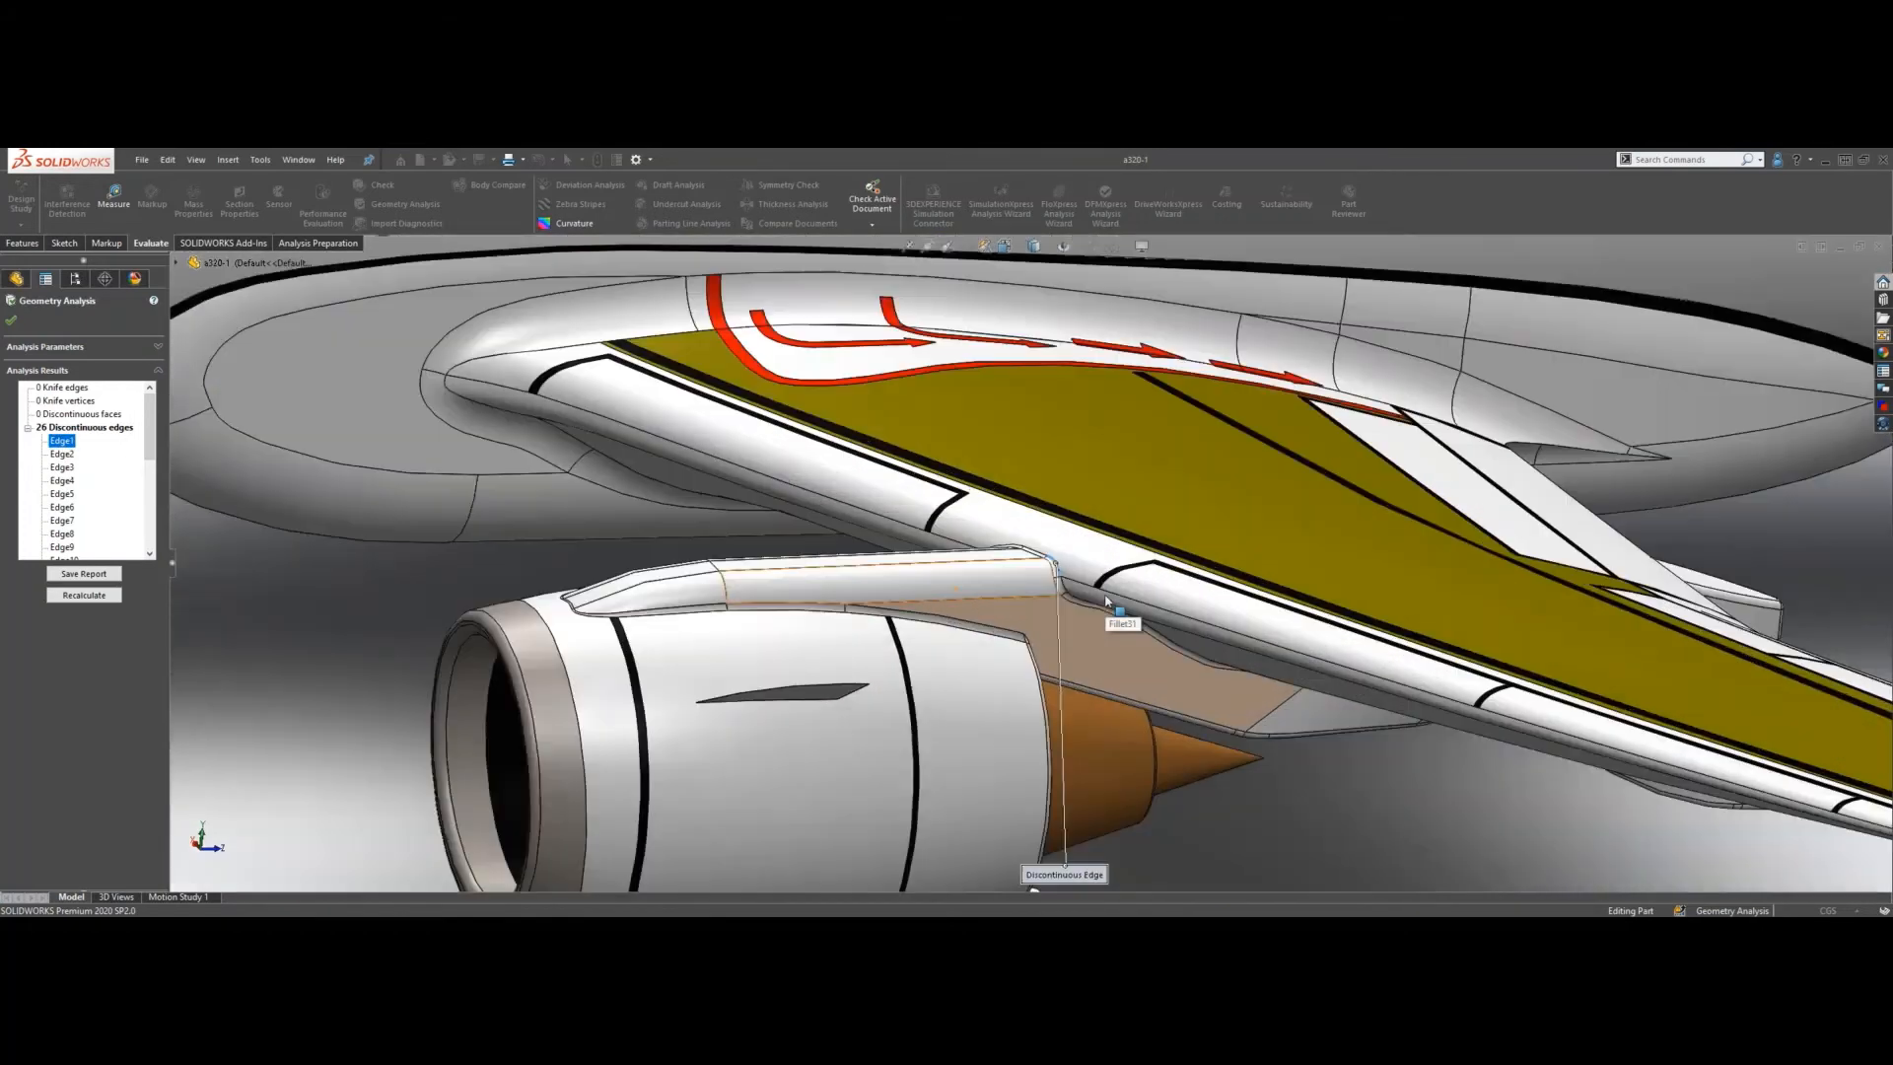
scroll(1105, 599, down, 8)
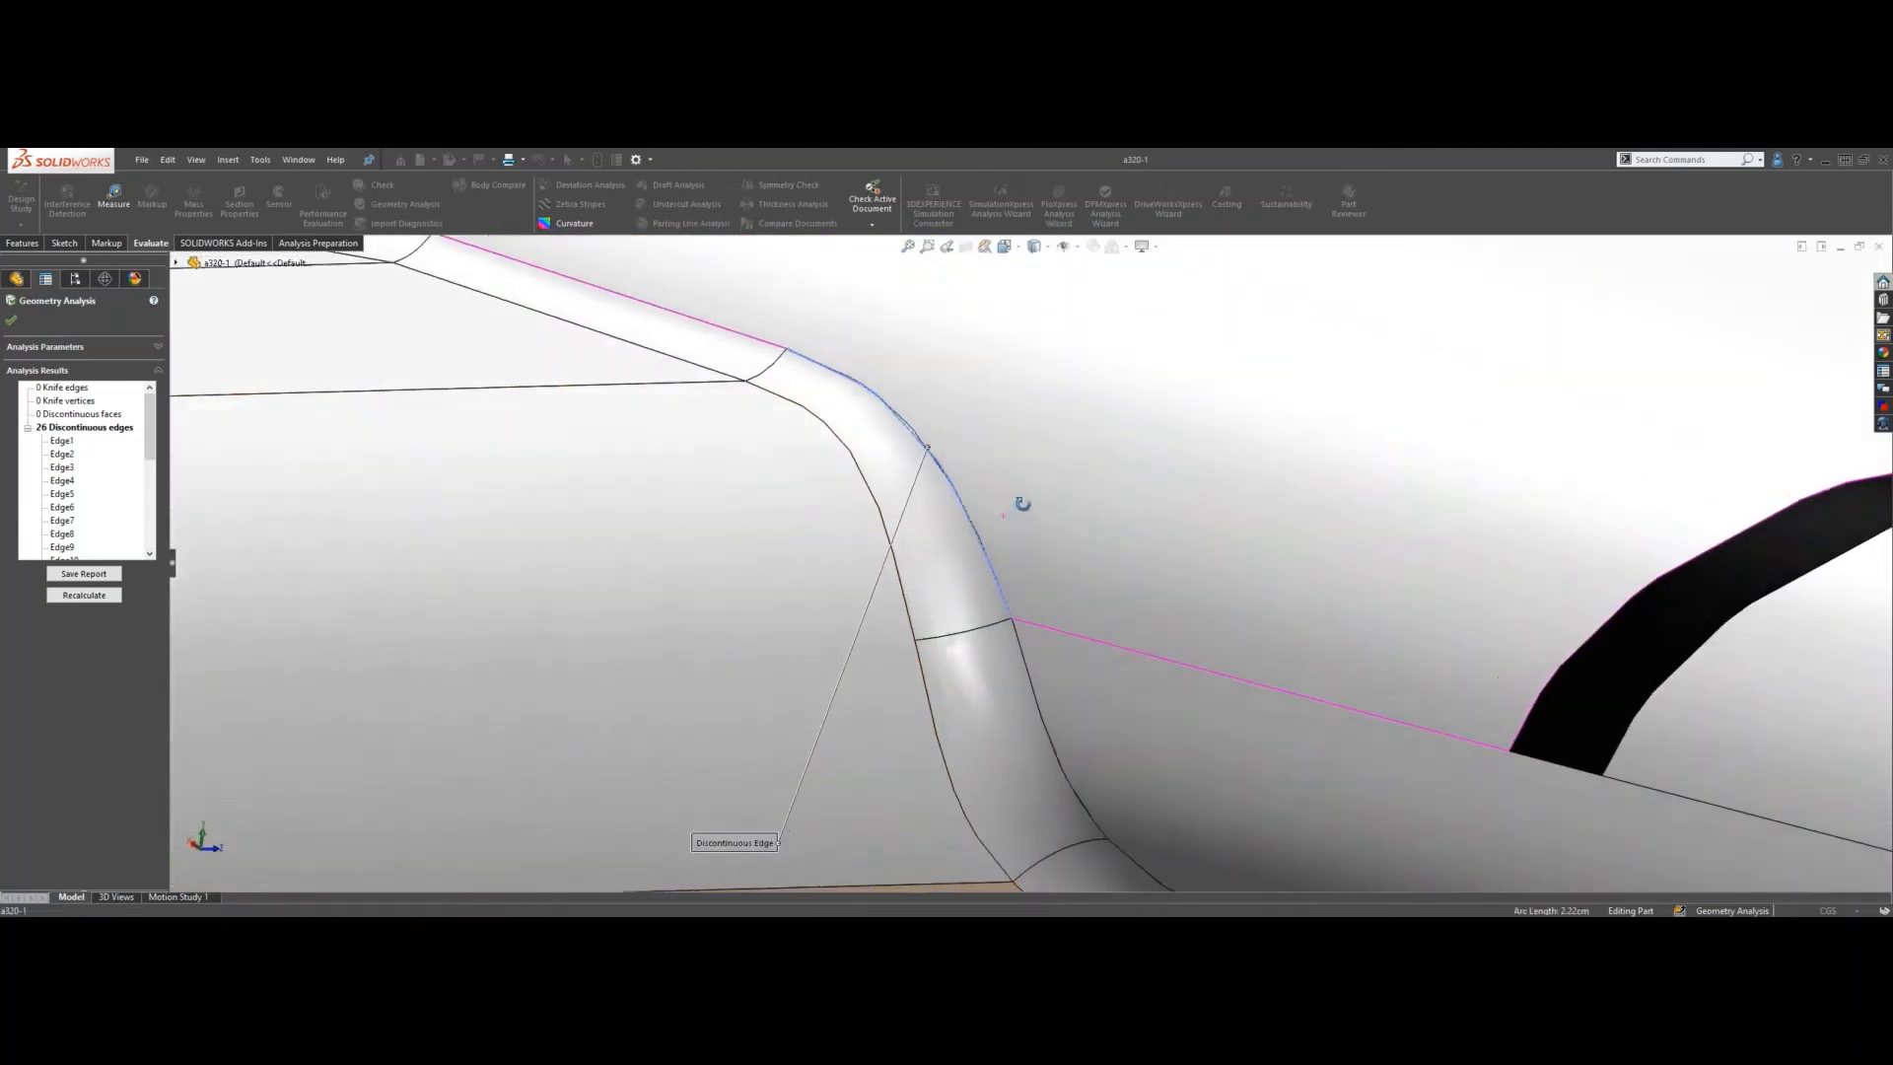
middle_drag(1022, 504, 1069, 477)
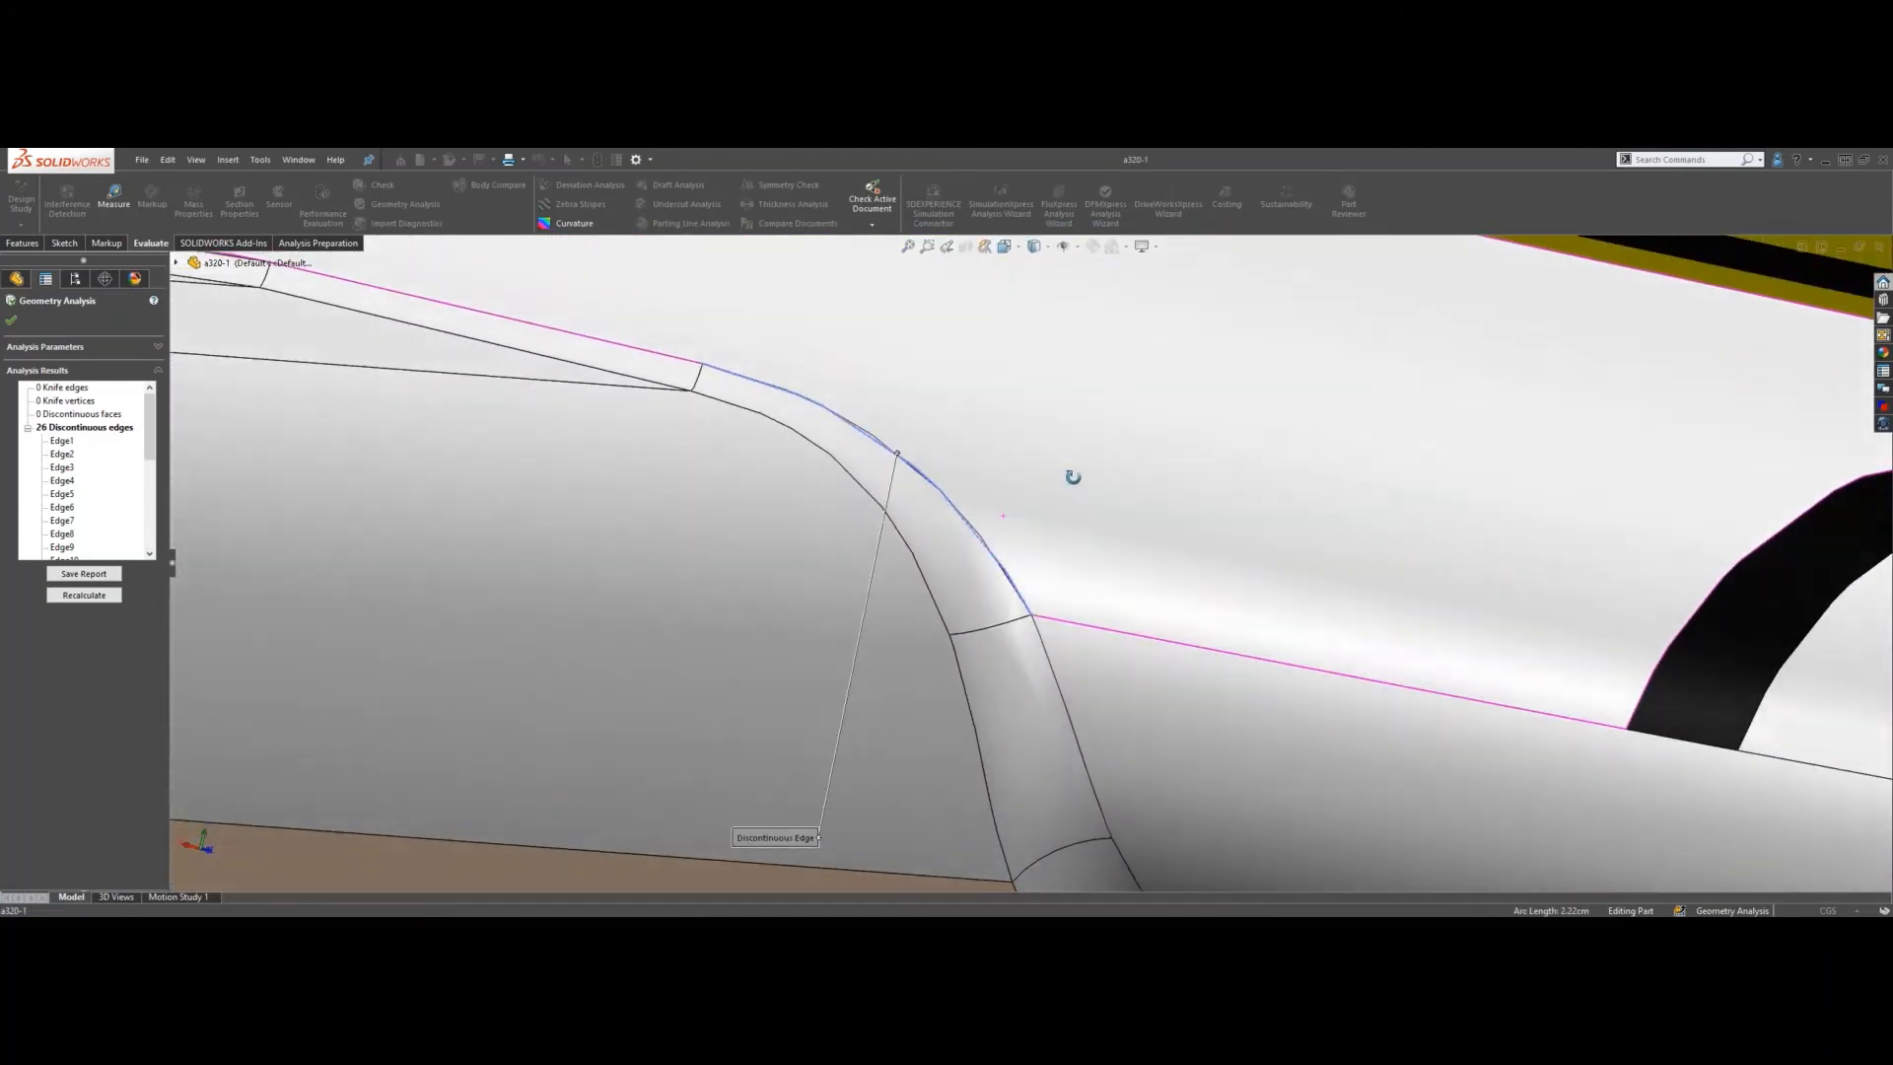
- Highlight Edge2 from the discontinuous edges and examine where it lies on the pylon under the wing
click(61, 455)
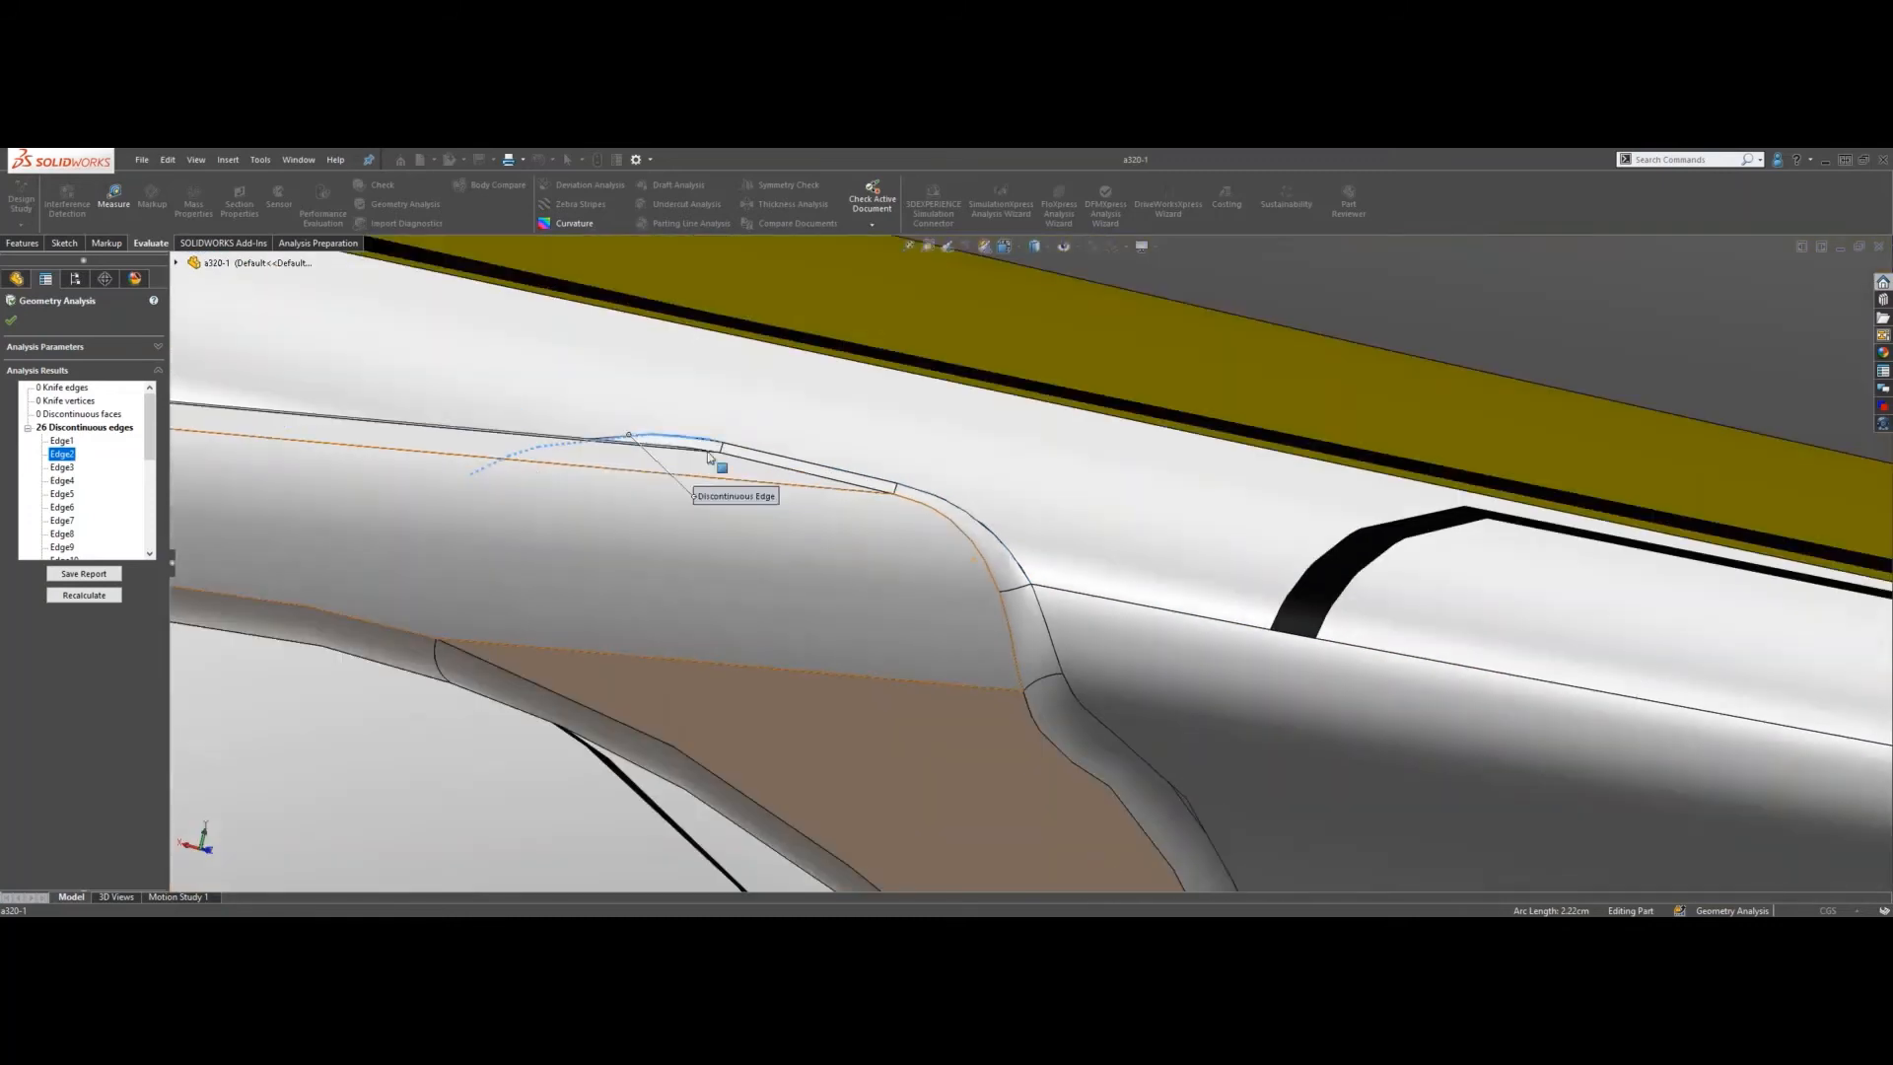
scroll(734, 545, up, 4)
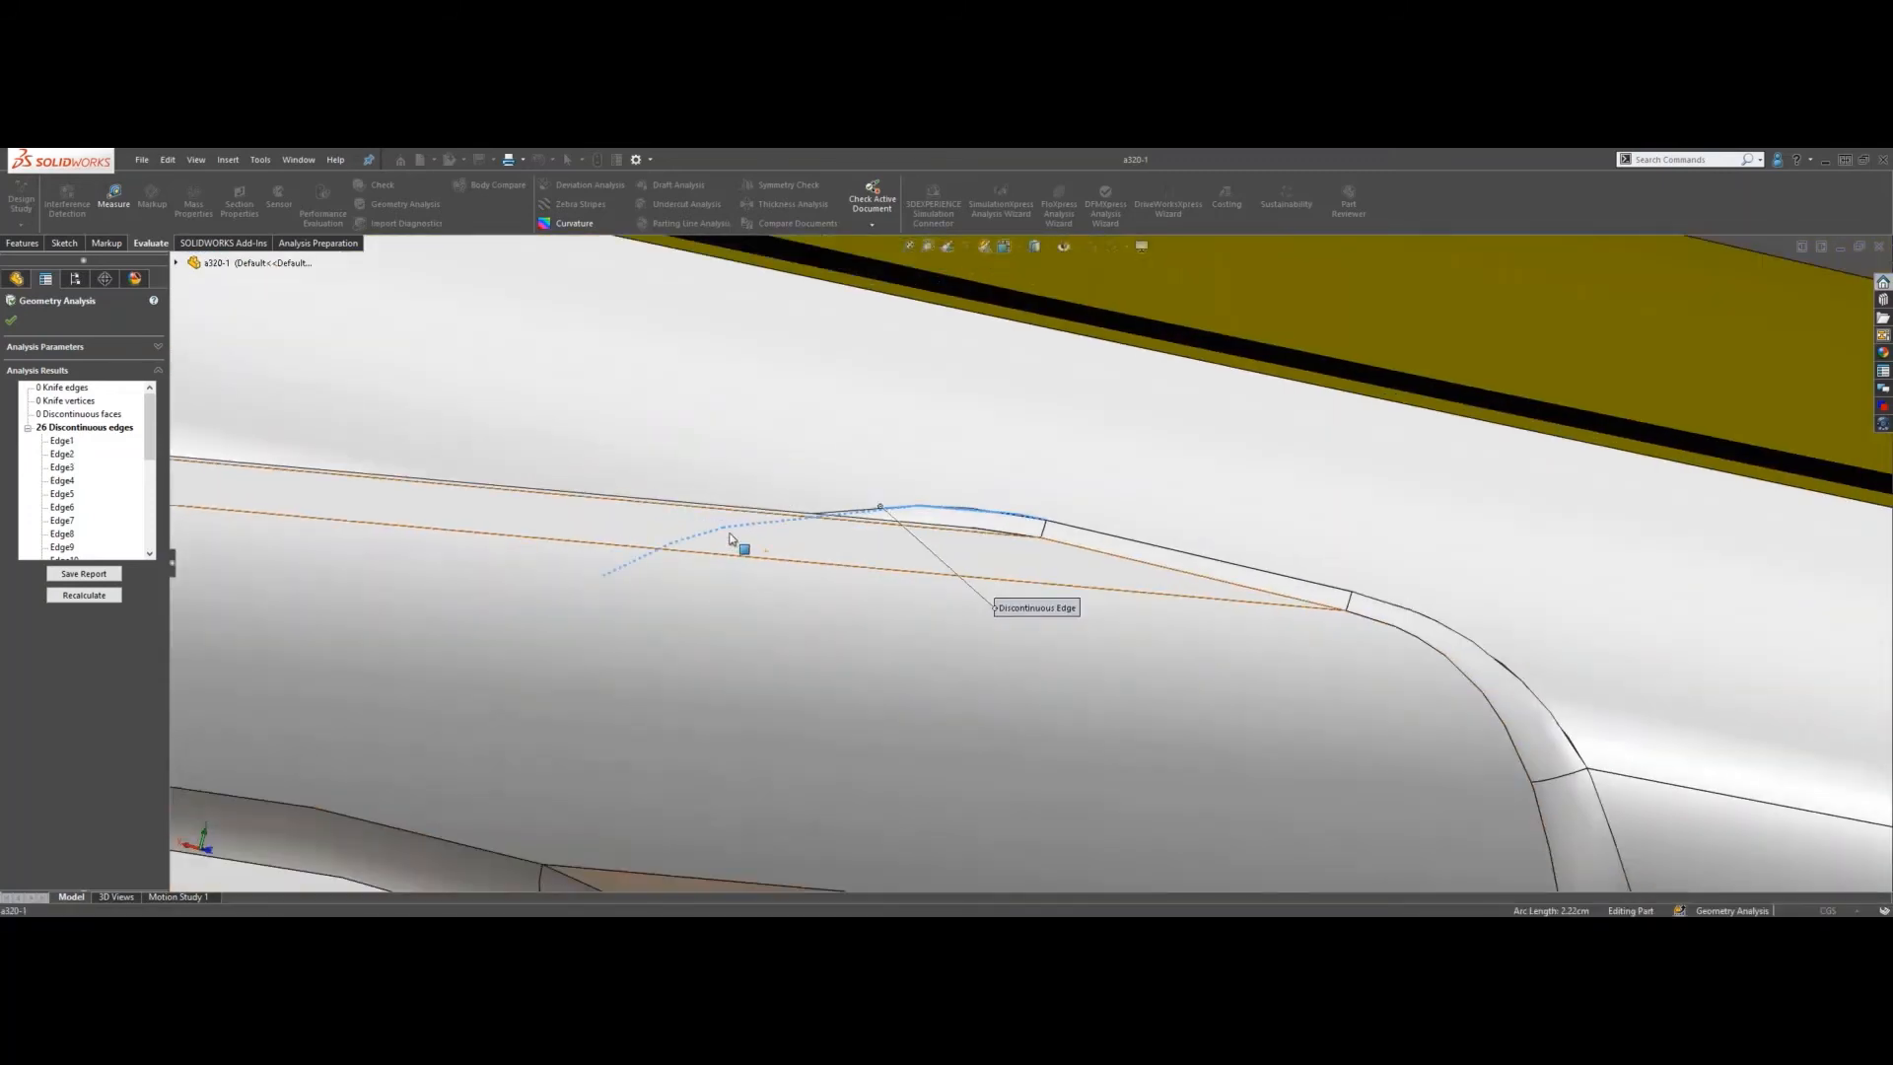
mouse_move(933, 522)
middle_down()
mouse_move(917, 588)
mouse_move(946, 541)
mouse_move(928, 550)
middle_up()
scroll(927, 550, up, 10)
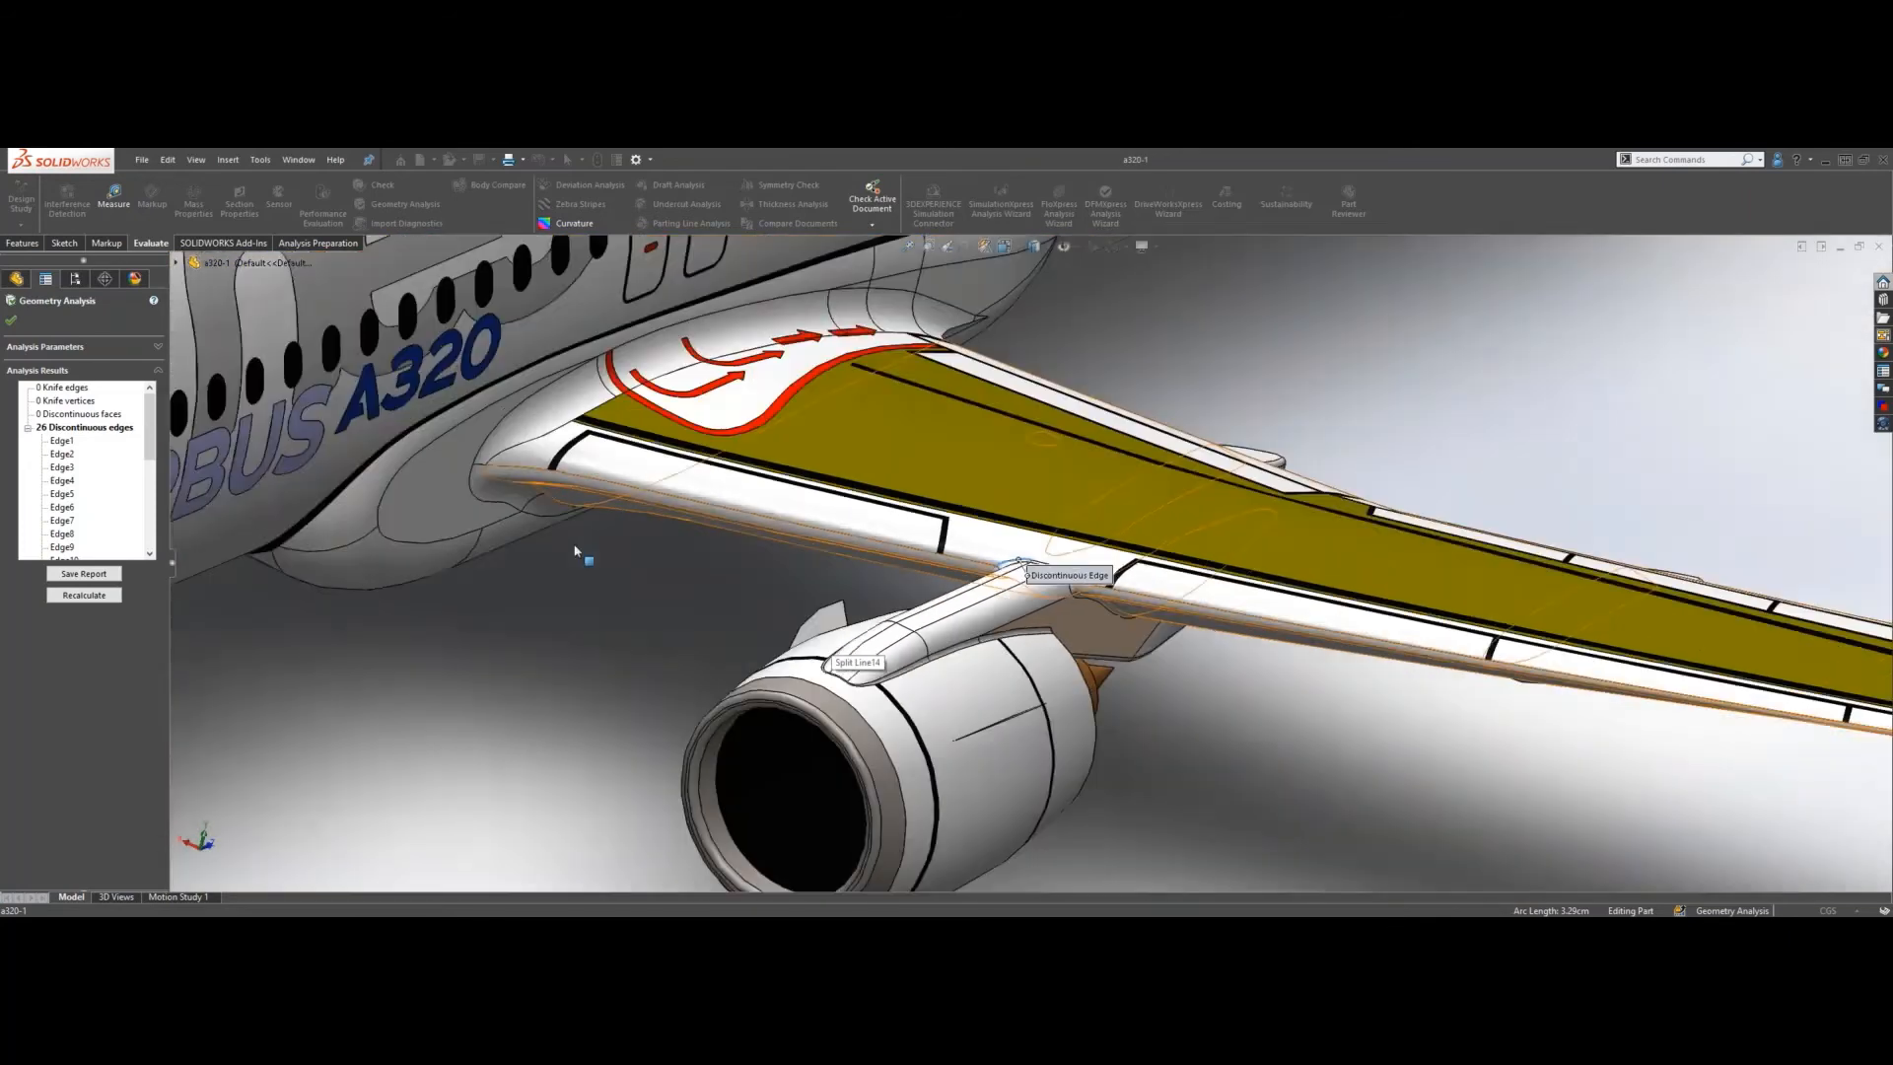
- Examine the curved stripes of the round Airbus emblem on the aircraft's nose up close
scroll(517, 613, down, 3)
scroll(397, 603, up, 1)
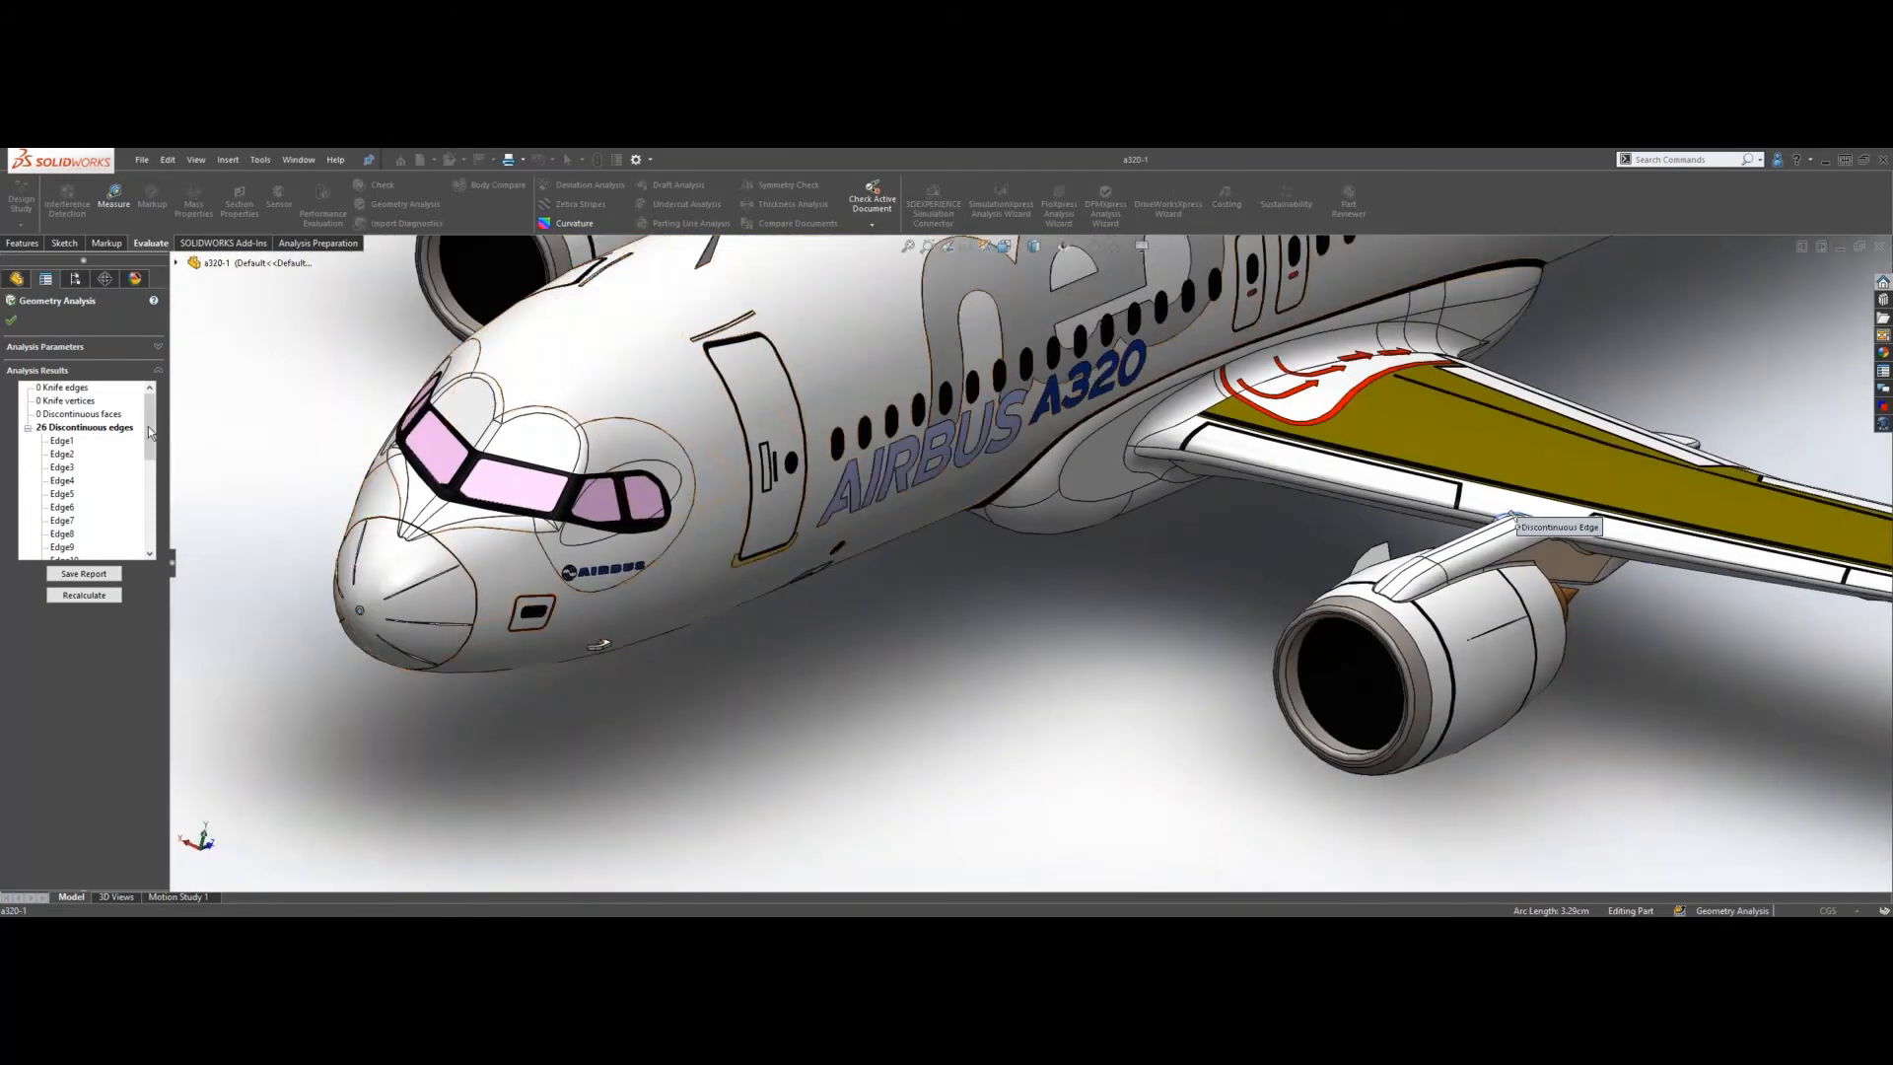
middle_drag(202, 590, 286, 533)
scroll(272, 533, down, 3)
scroll(323, 482, down, 8)
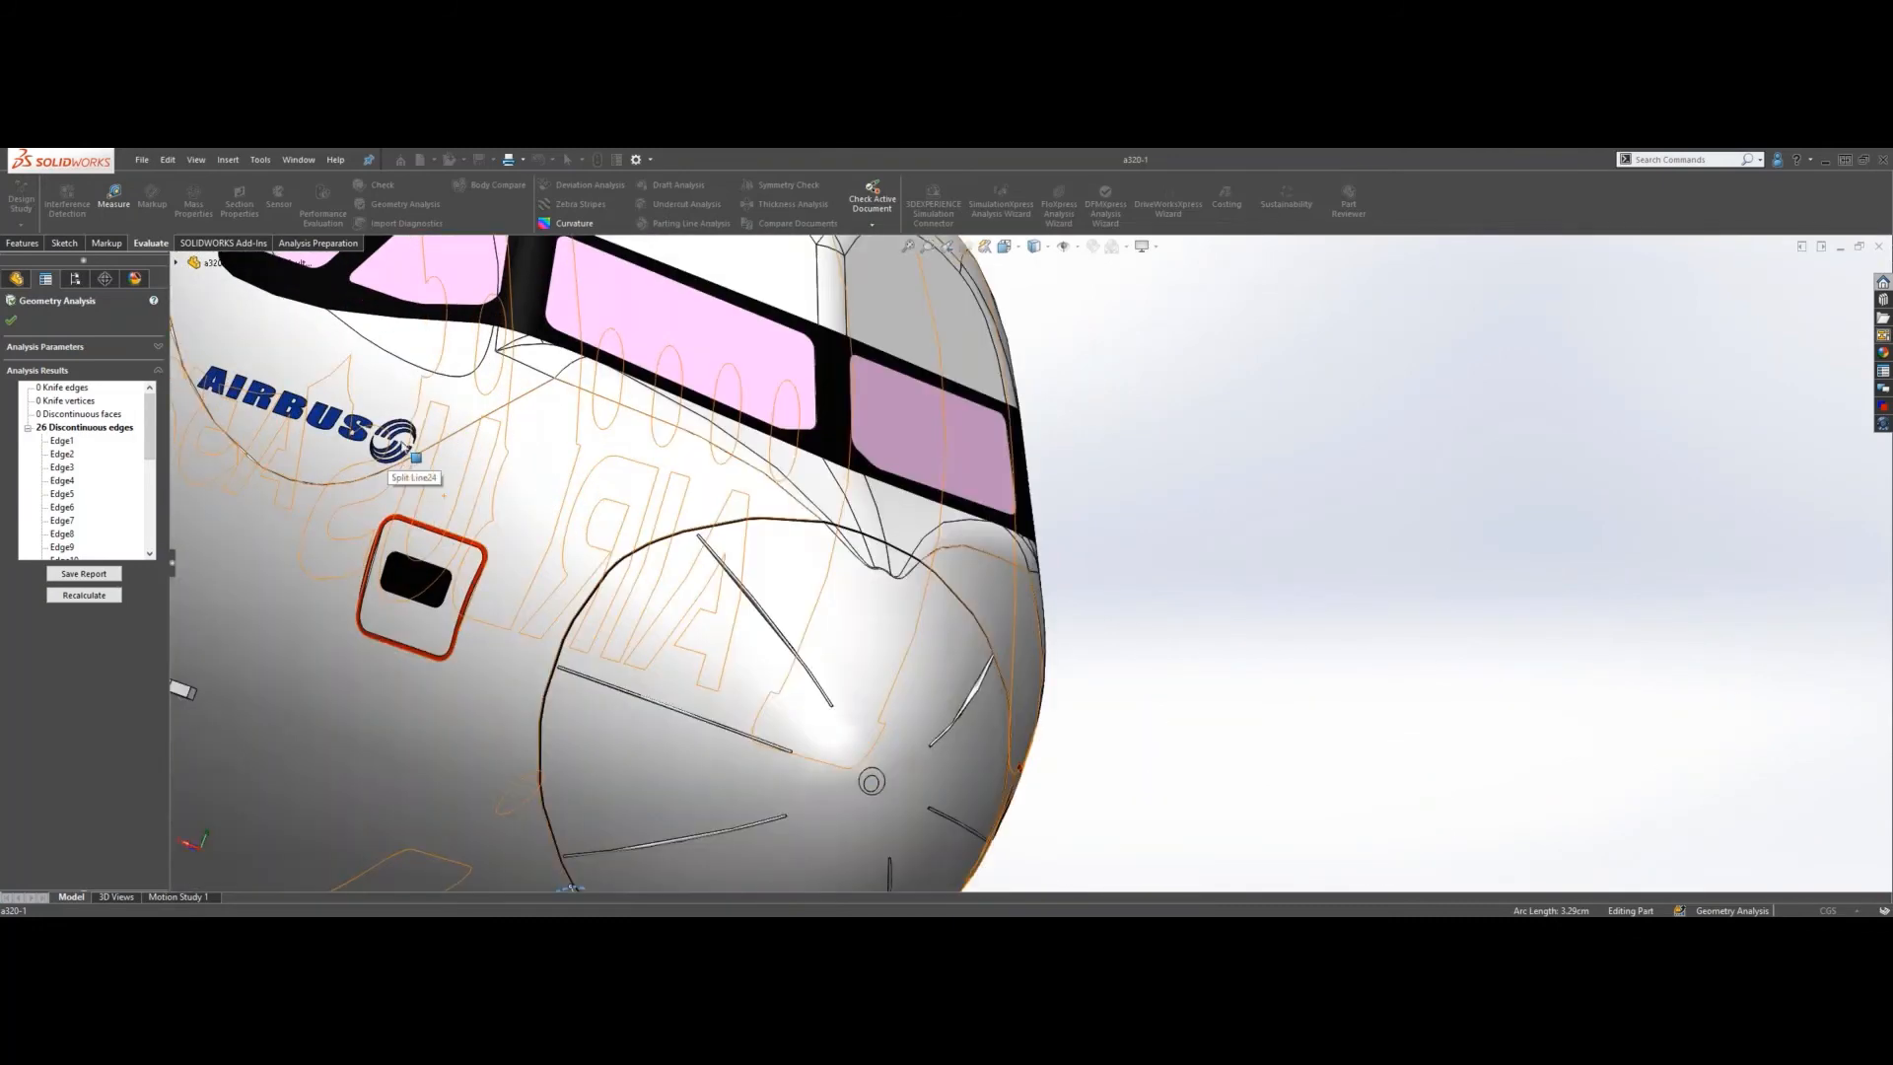
scroll(691, 512, down, 6)
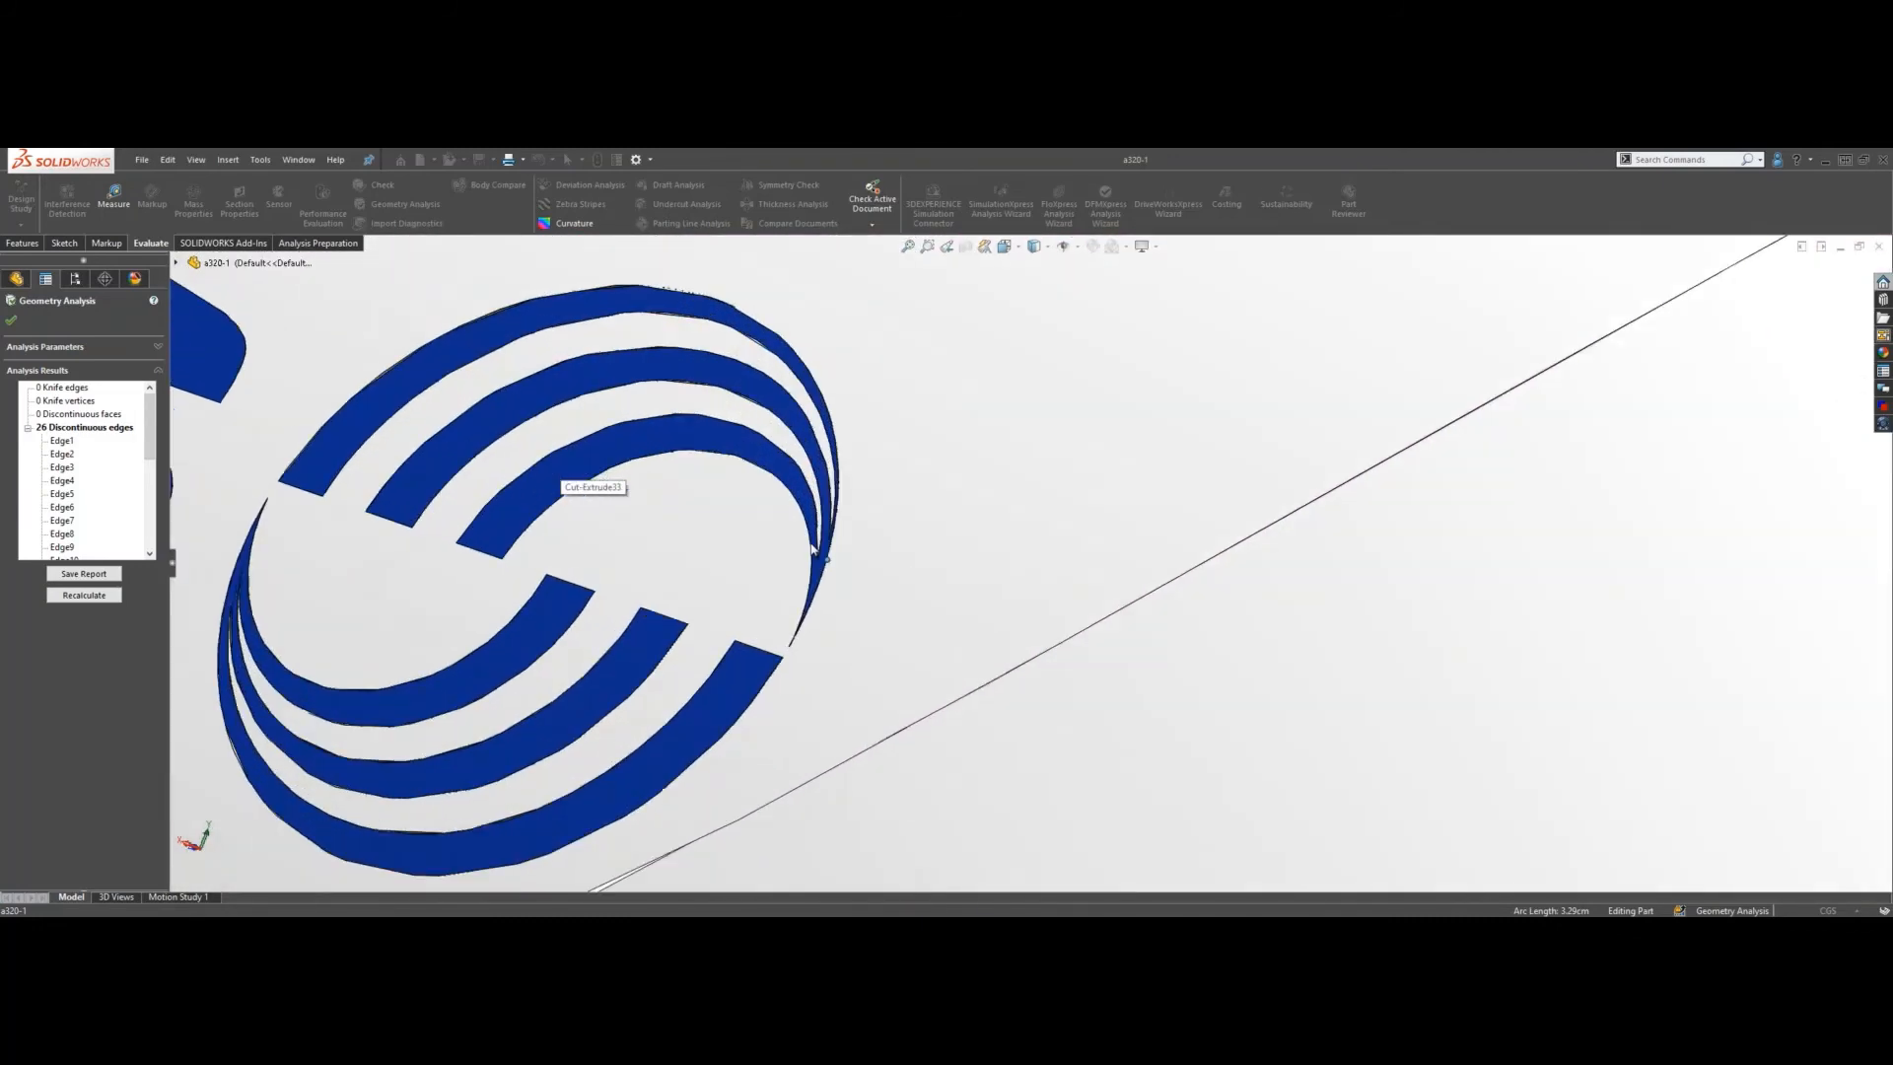
- Examine the thin tip of the Airbus emblem's curved stripe, return to the whole aircraft and close the Geometry Analysis
scroll(838, 575, down, 4)
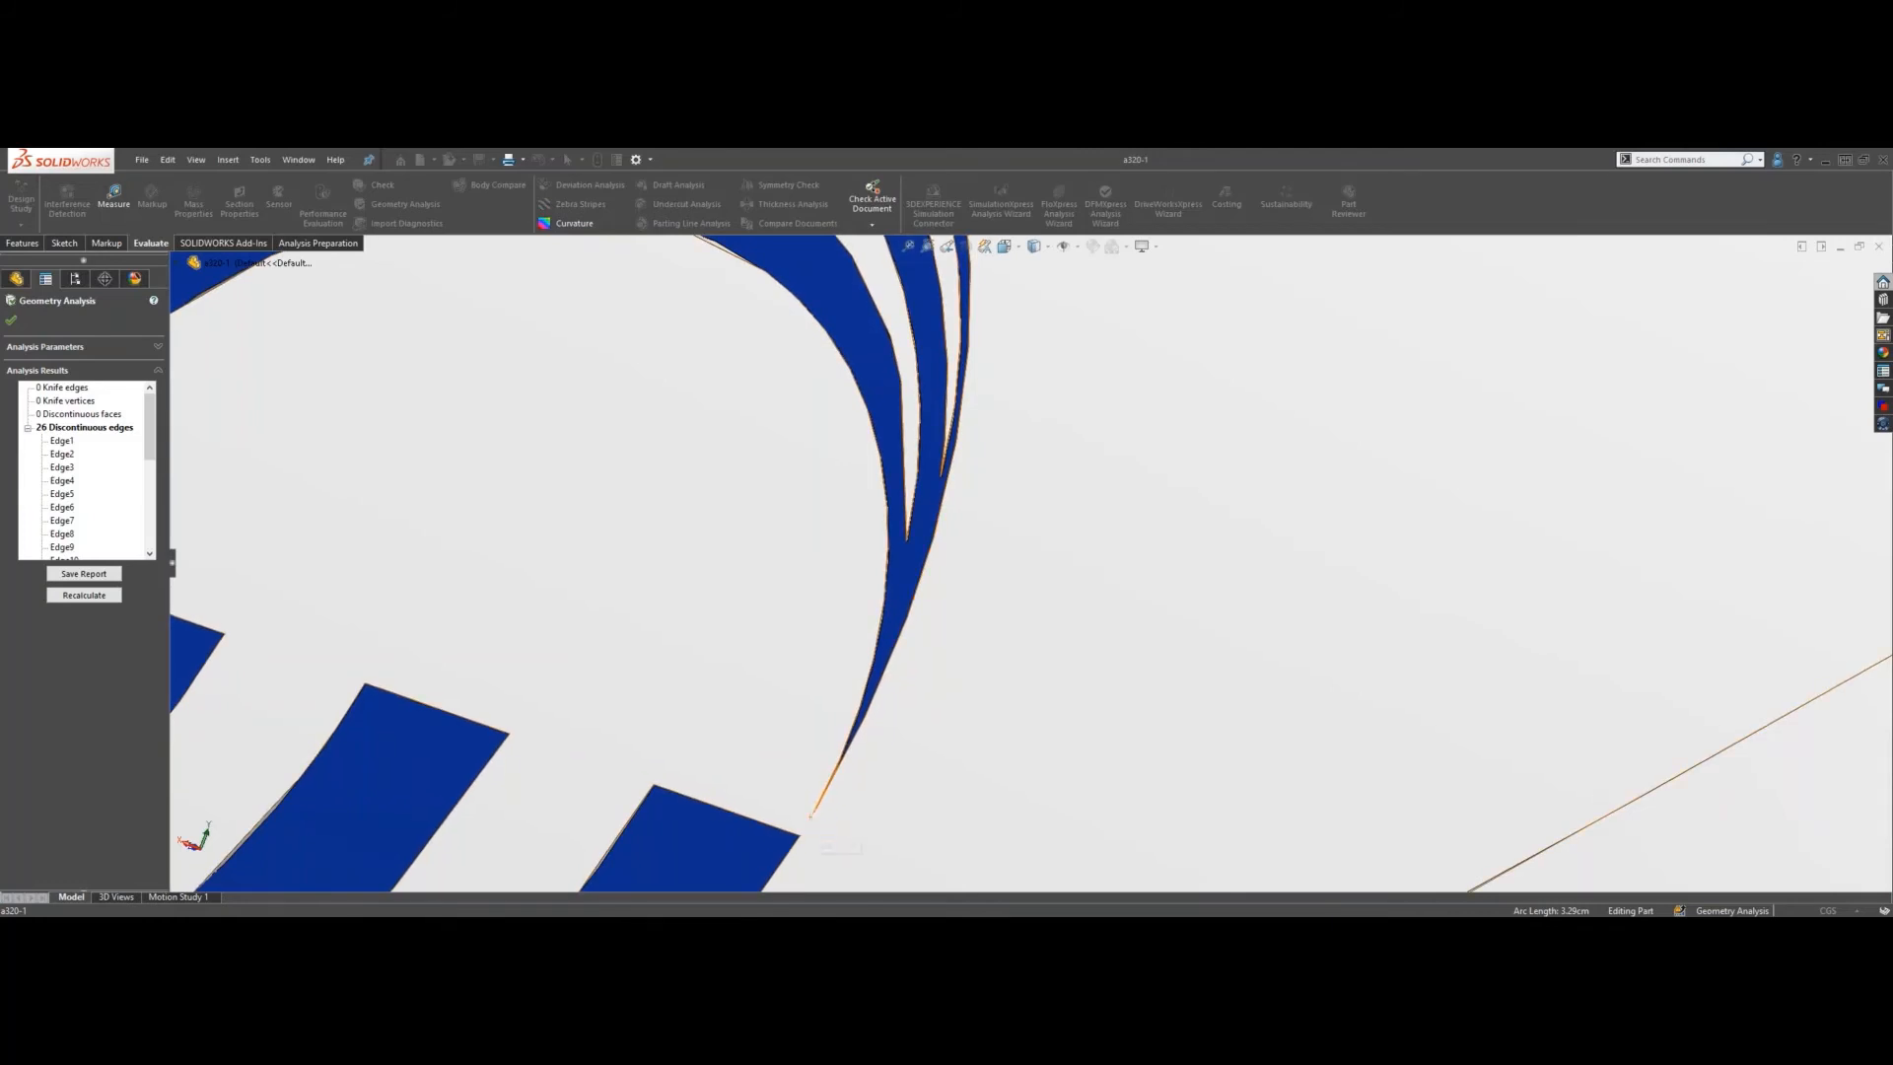
scroll(814, 819, up, 3)
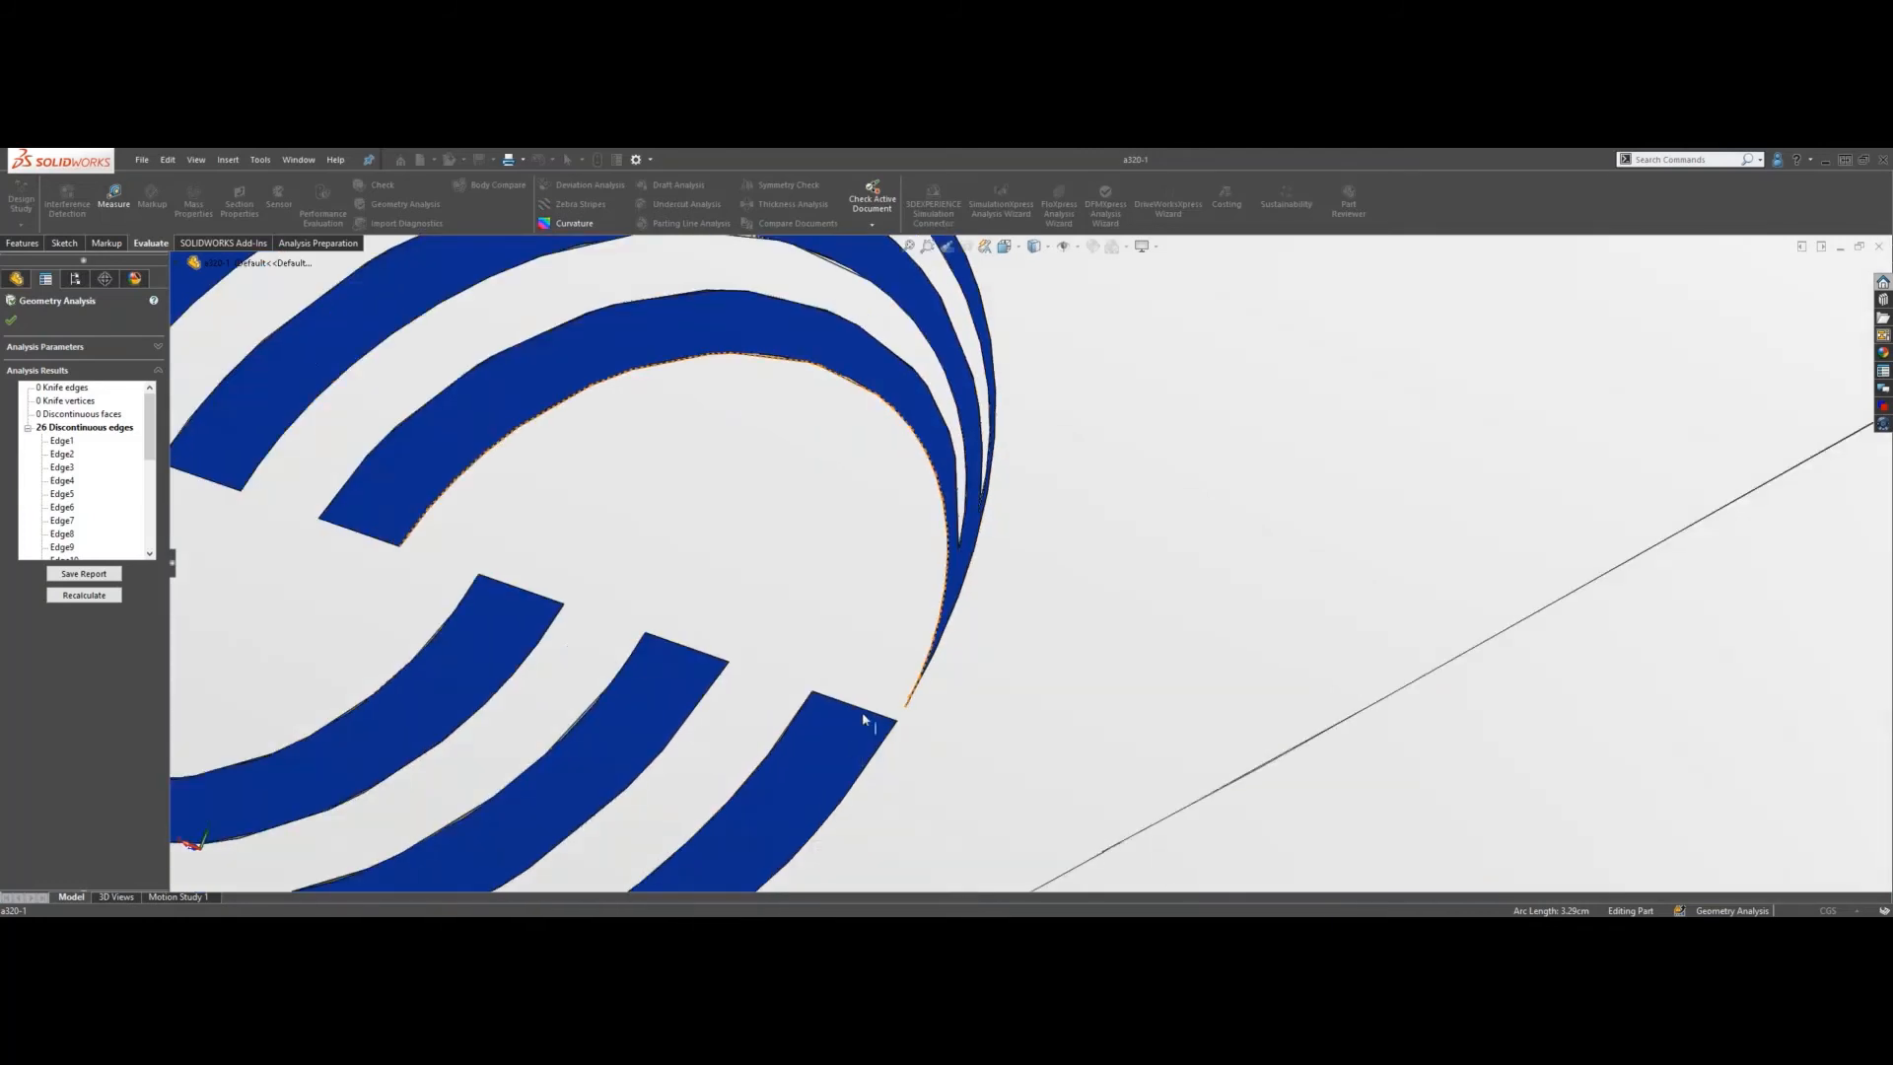
scroll(927, 682, up, 10)
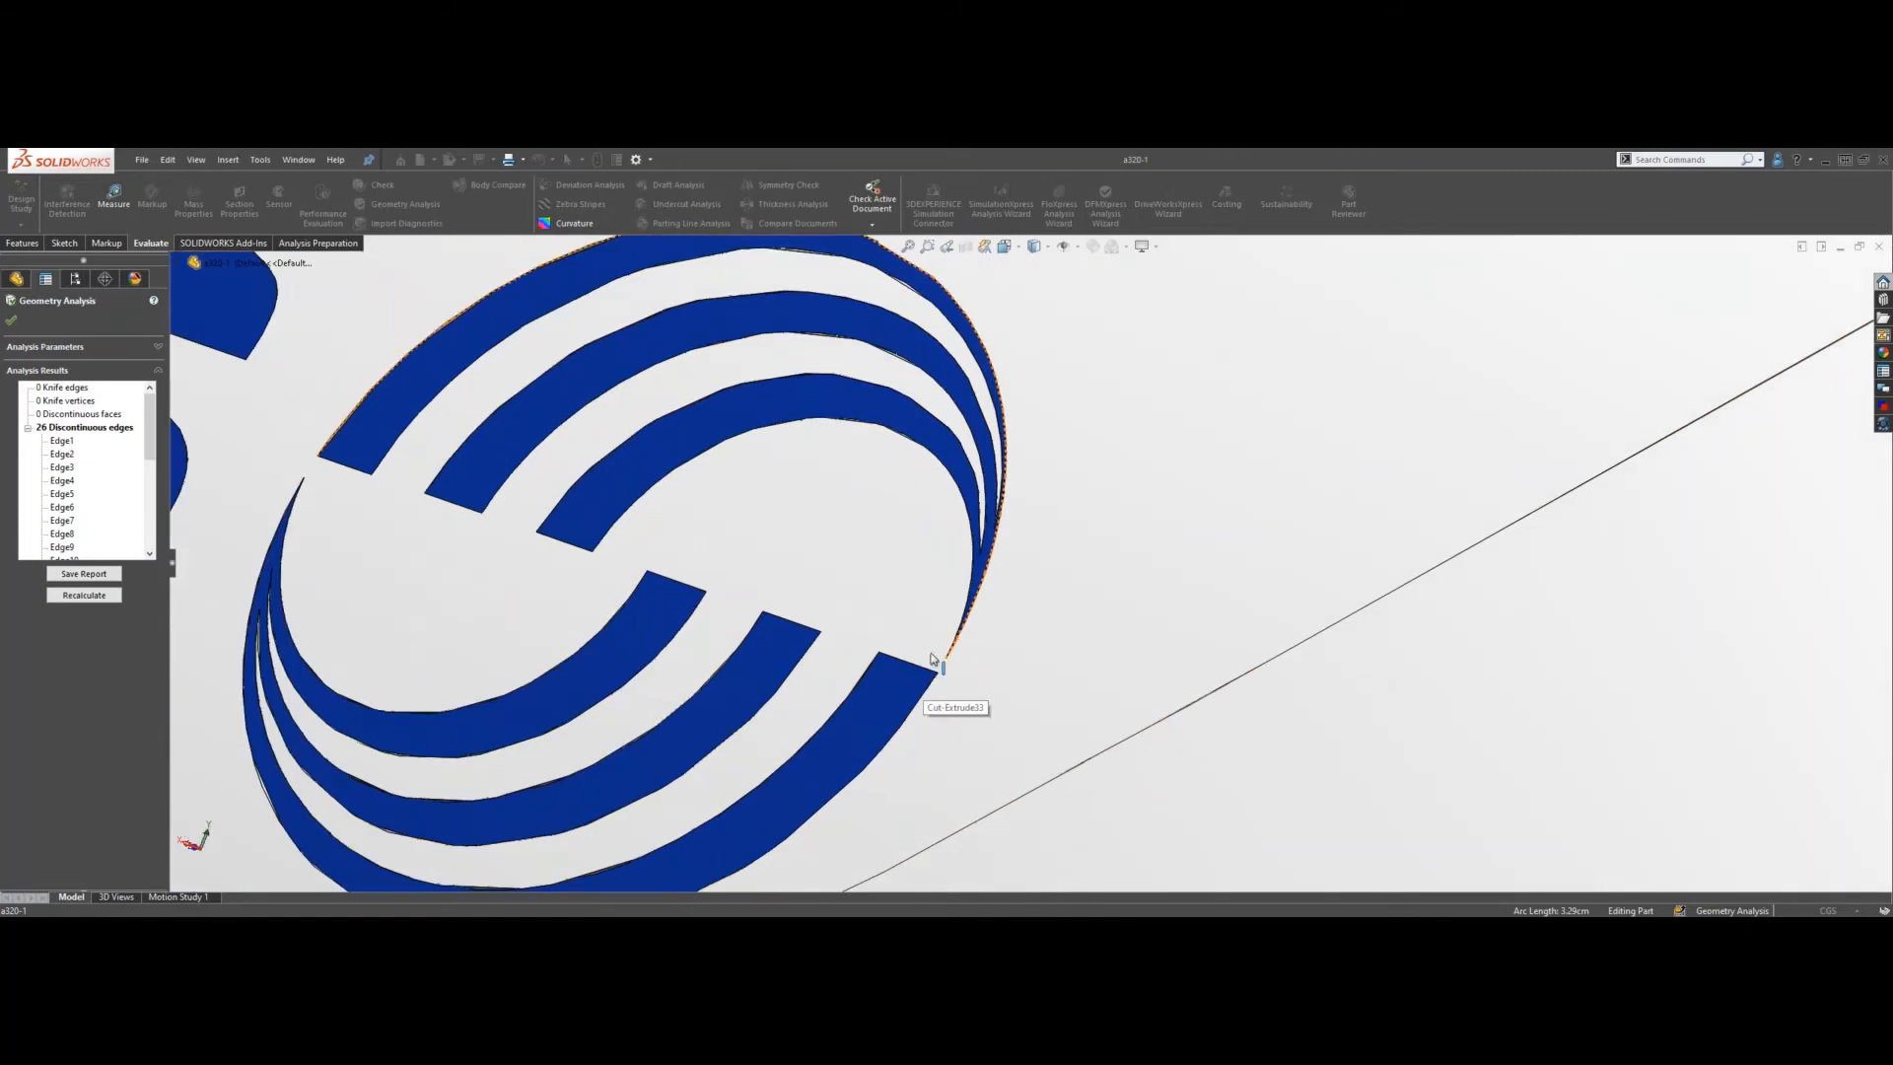
scroll(817, 663, up, 15)
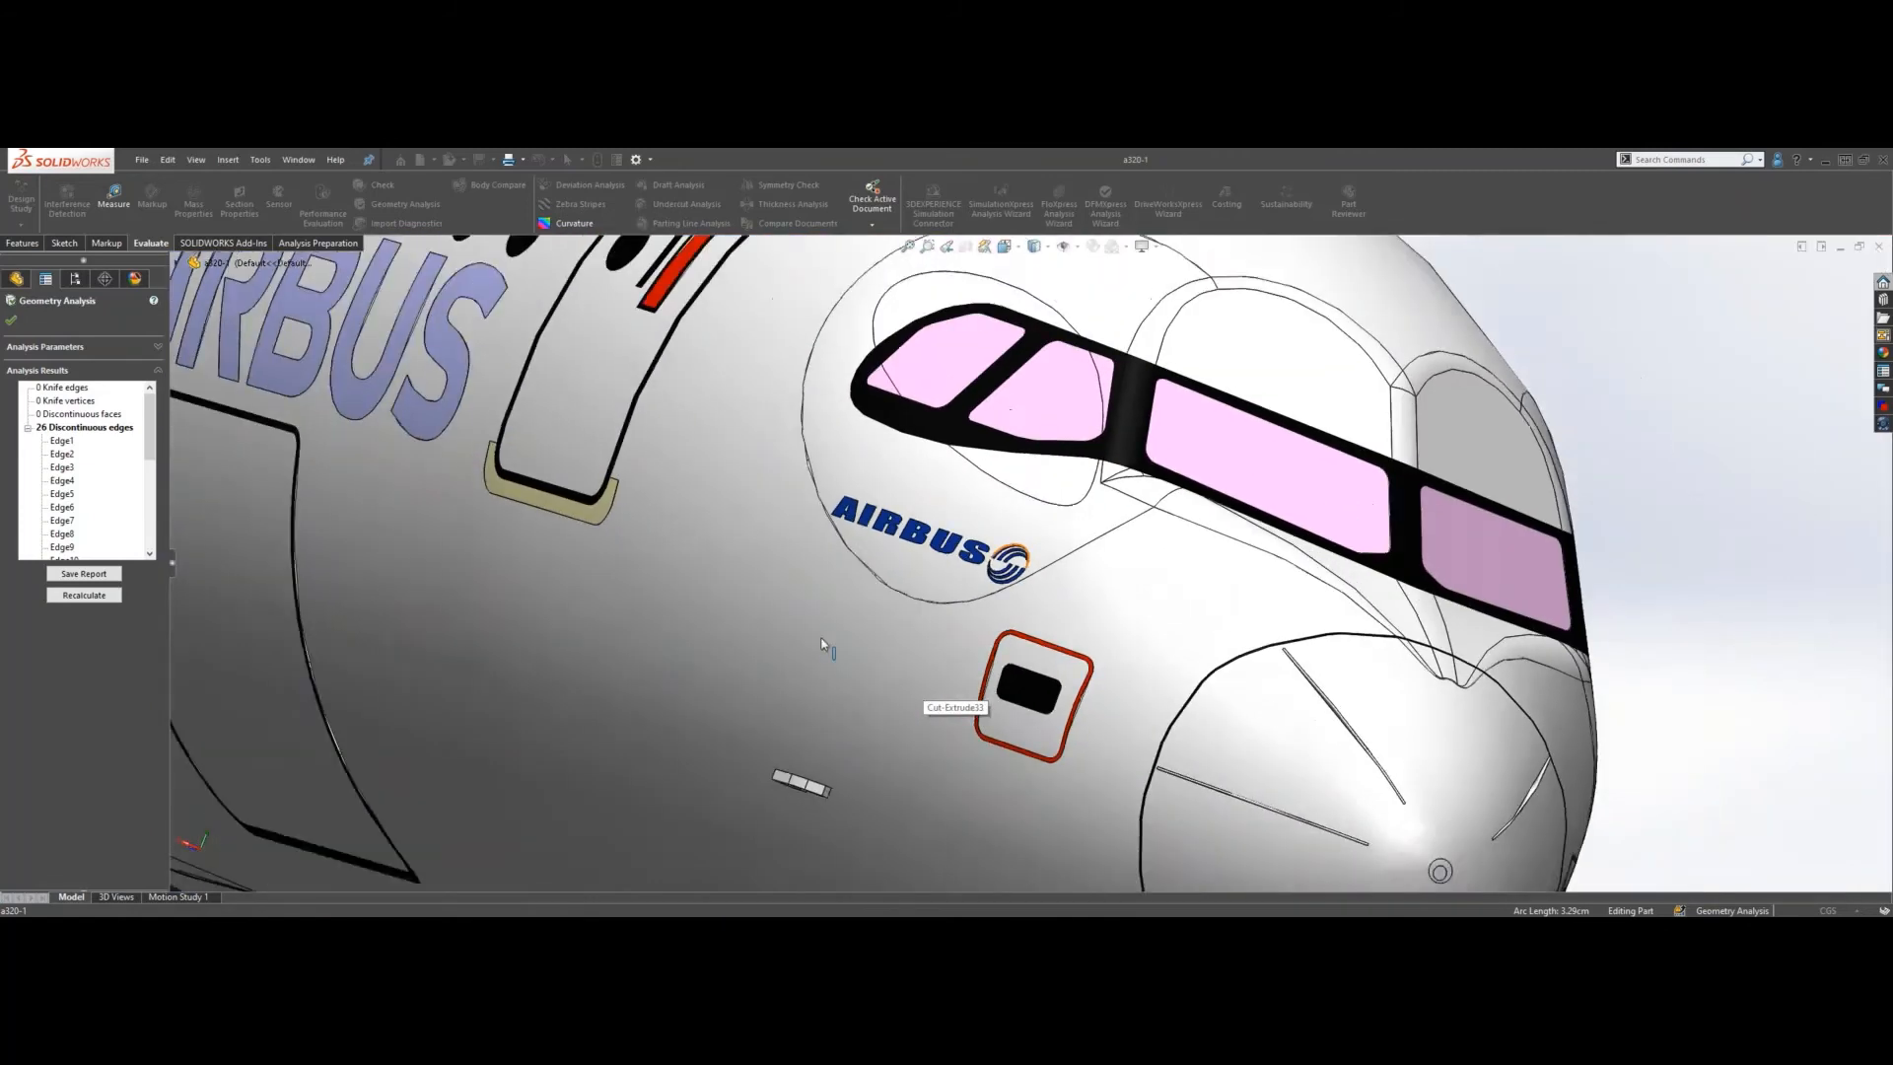
middle_drag(844, 664, 711, 658)
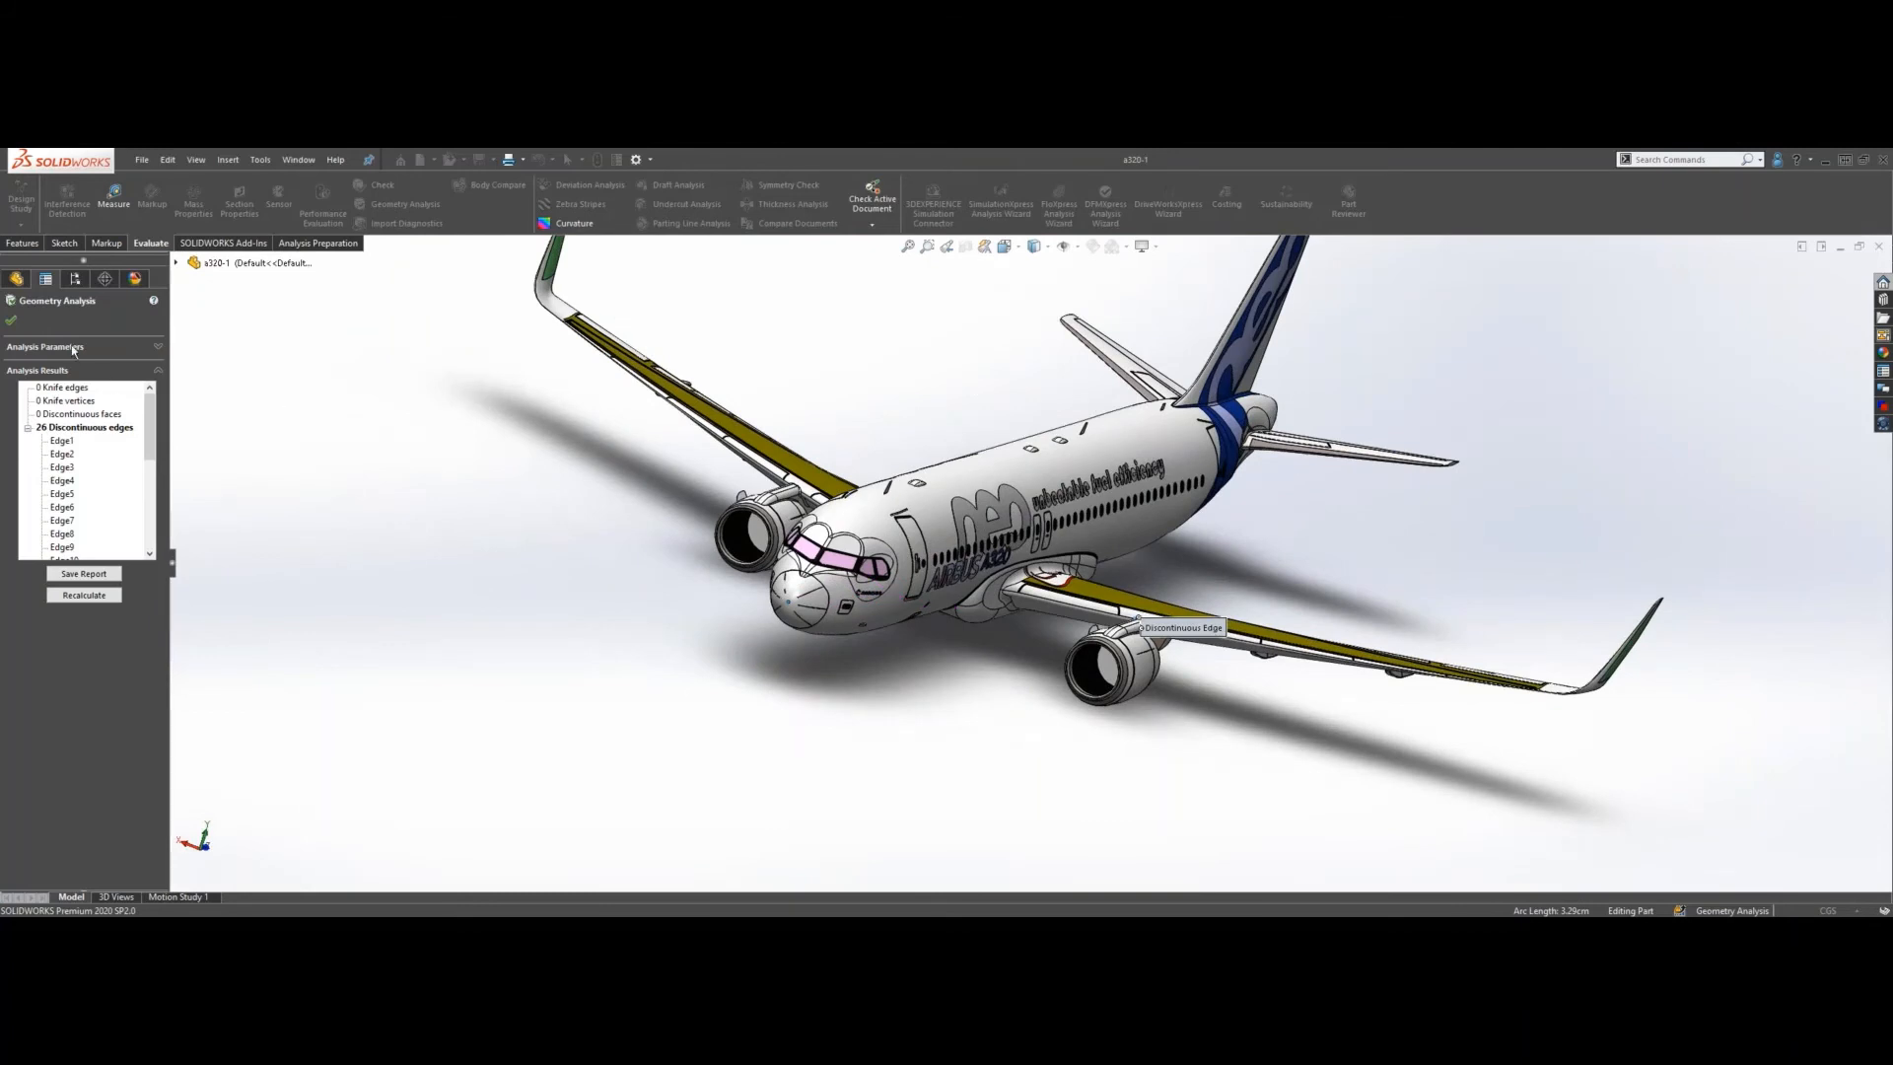
click(11, 320)
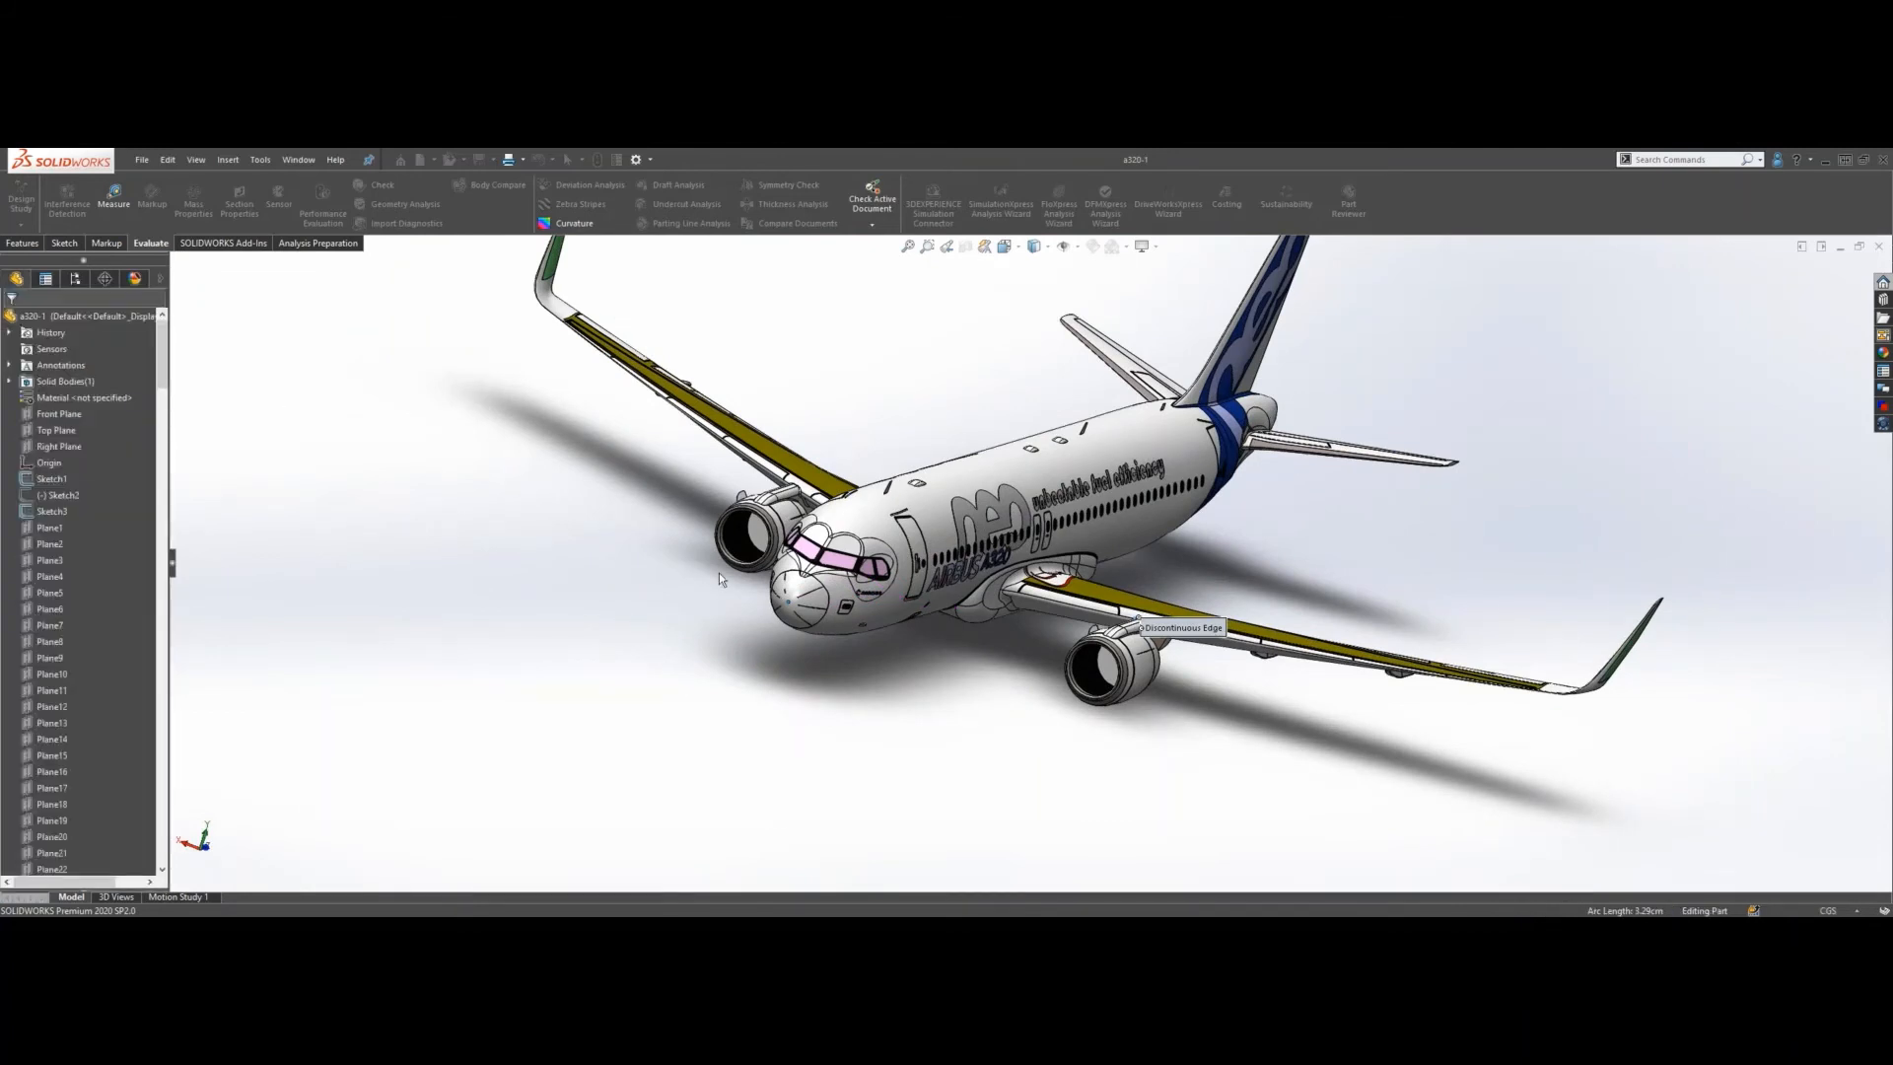
- Display horizontal zebra stripes on the whole aircraft, check them along the fuselage and close the stripe settings
scroll(1055, 572, up, 2)
middle_drag(1108, 646, 1045, 608)
scroll(1065, 596, up, 1)
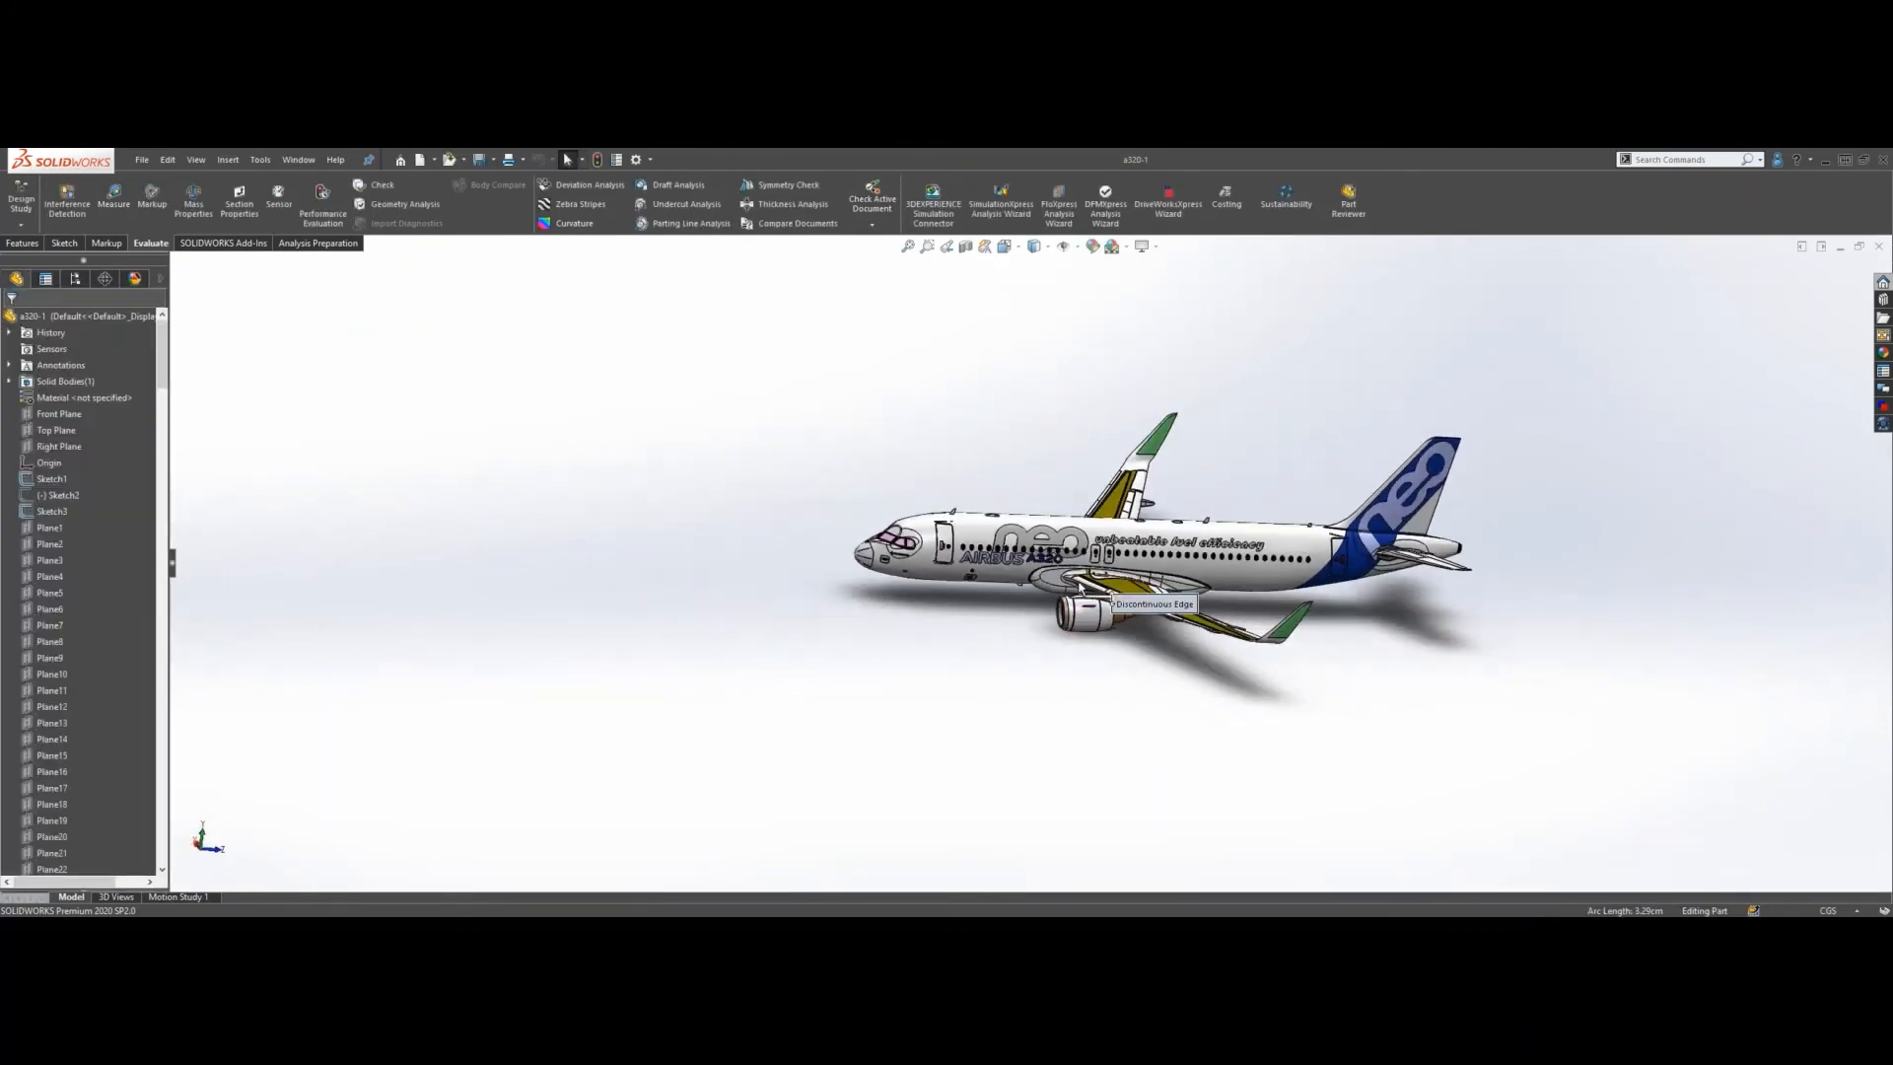
scroll(1260, 517, down, 3)
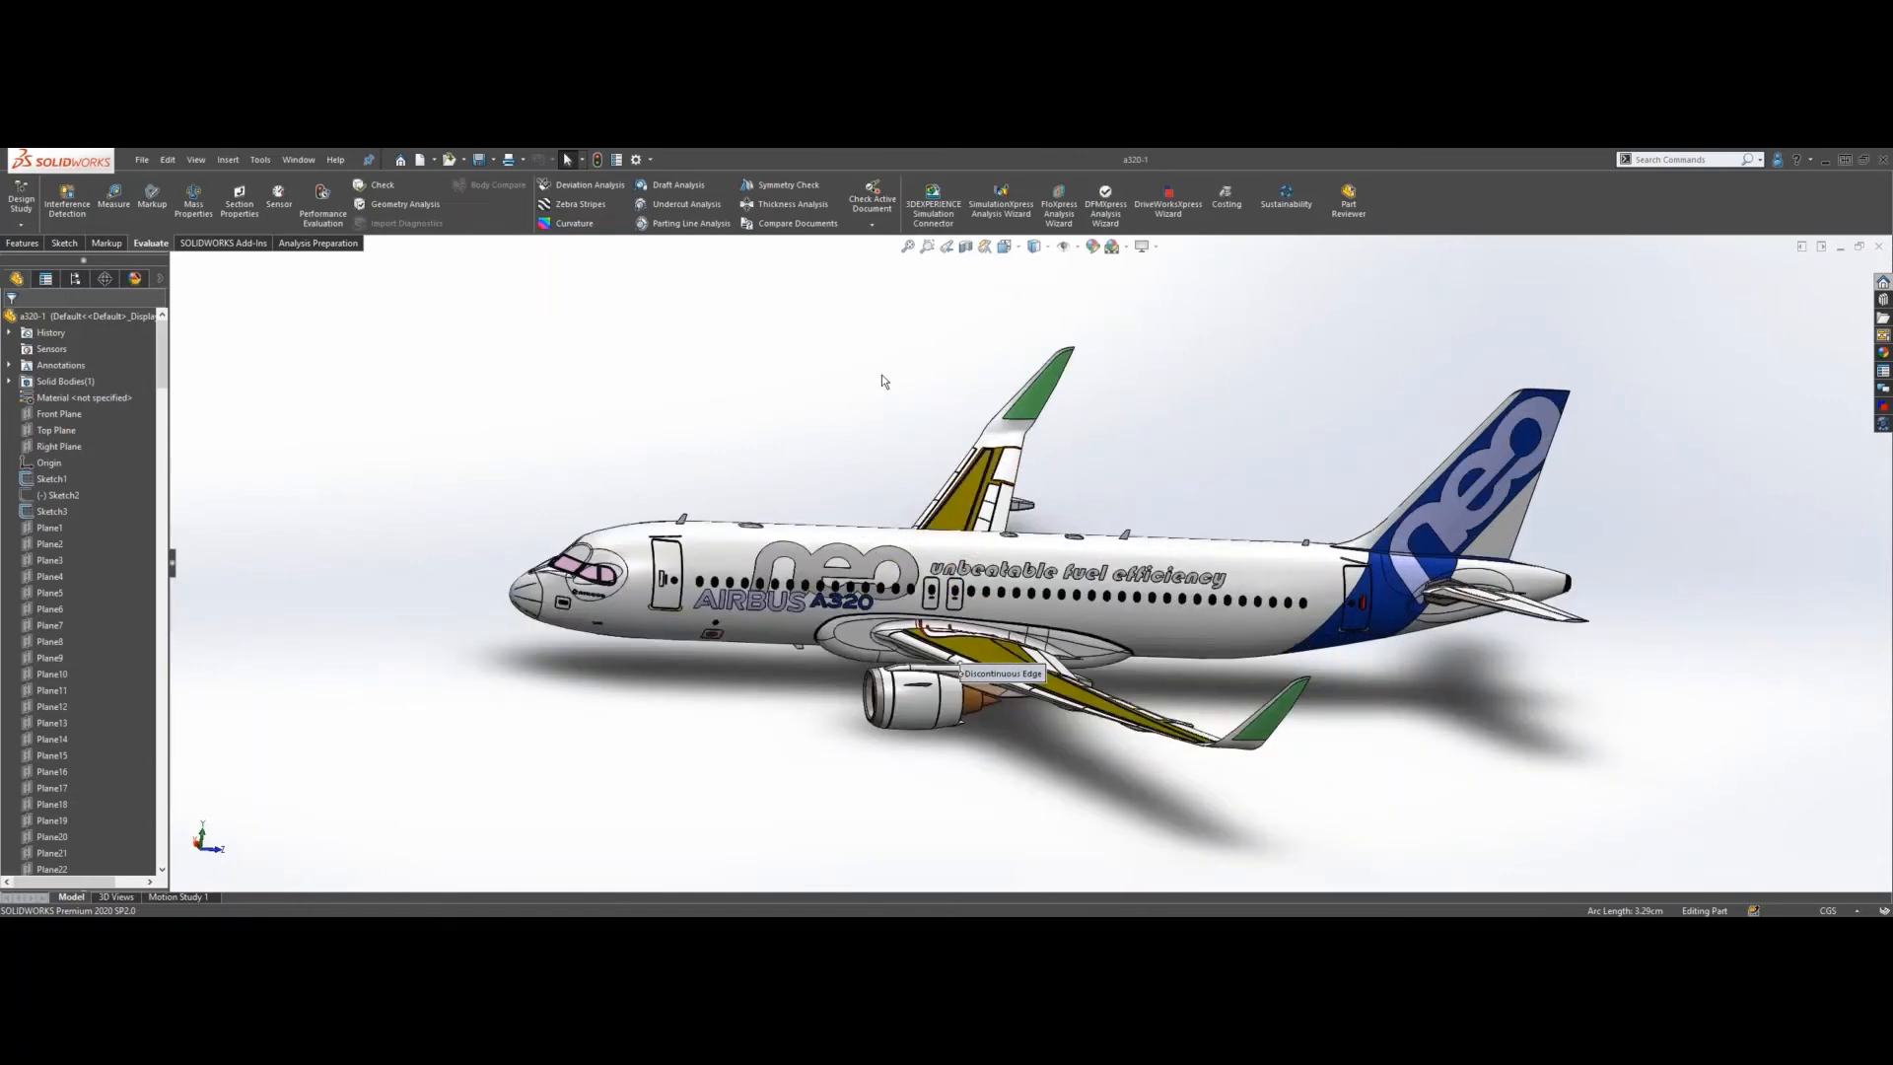
click(588, 207)
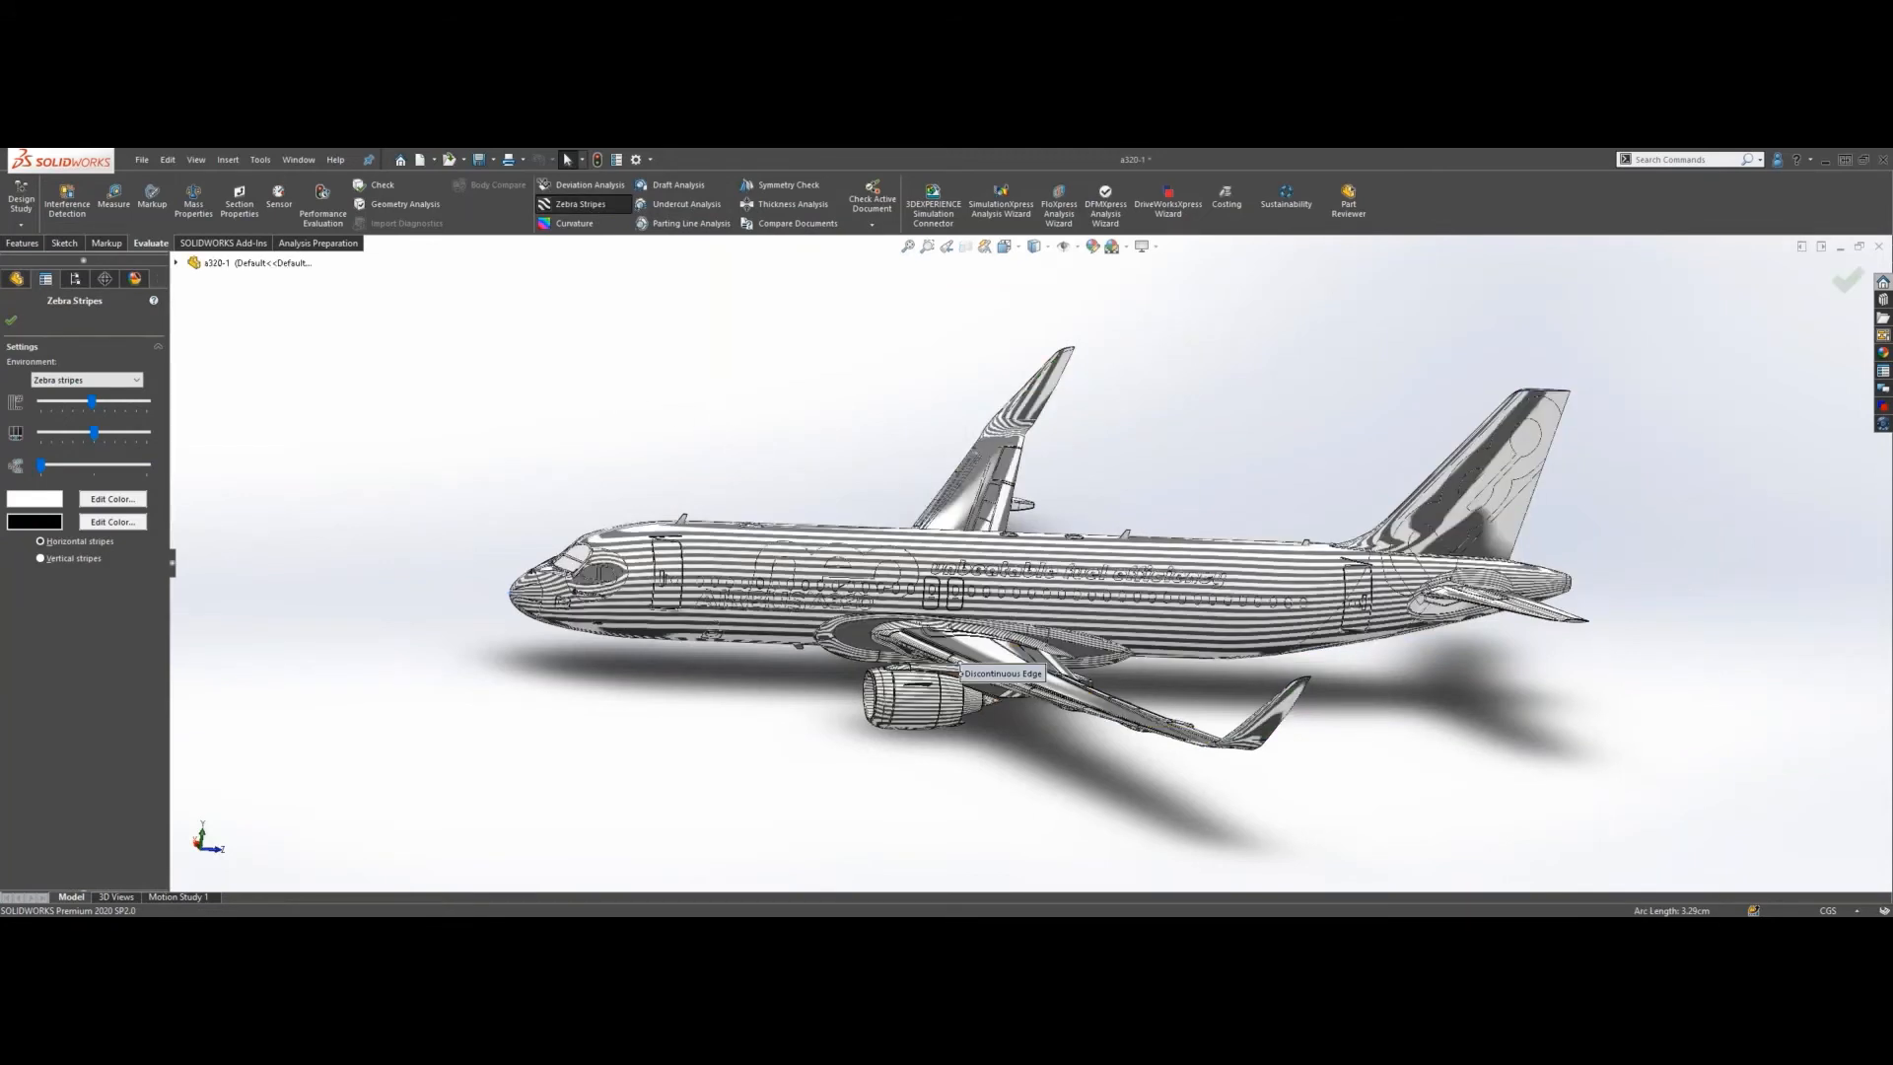
scroll(843, 732, down, 3)
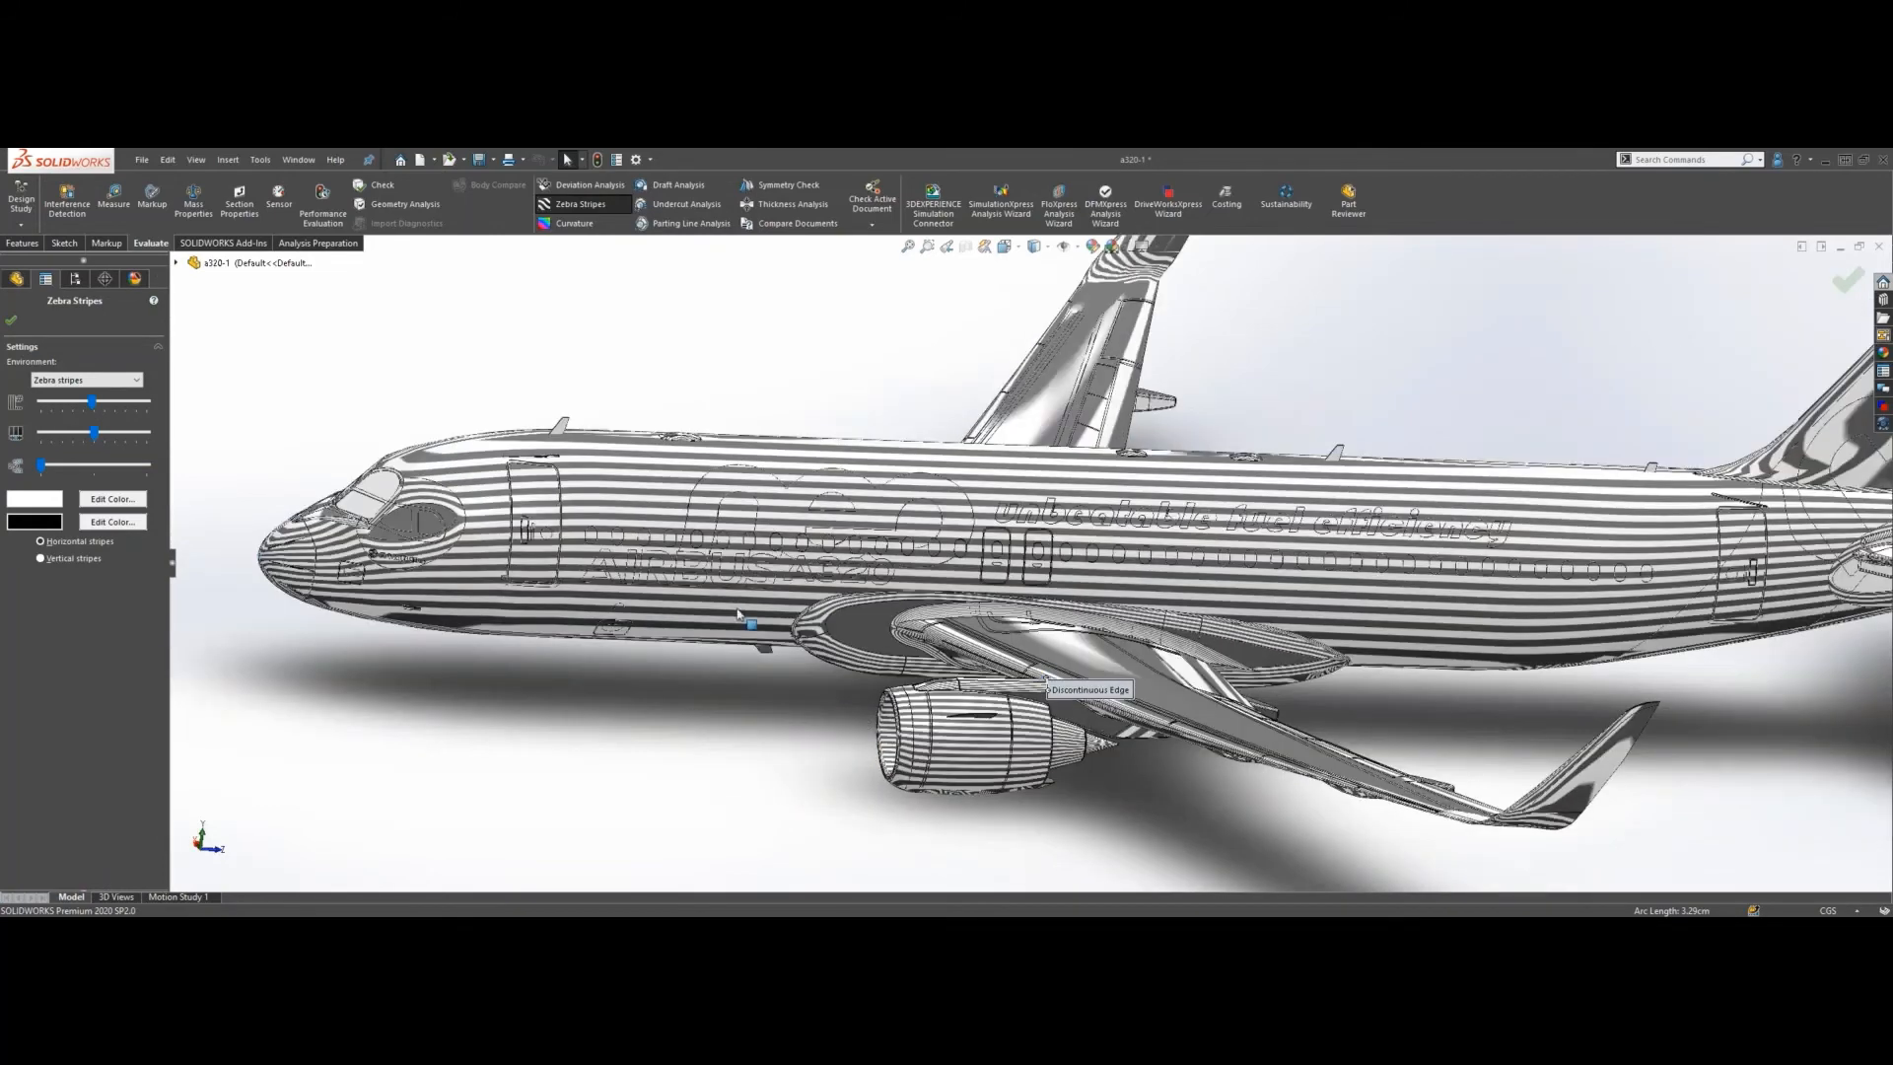
scroll(774, 544, down, 2)
scroll(773, 544, down, 4)
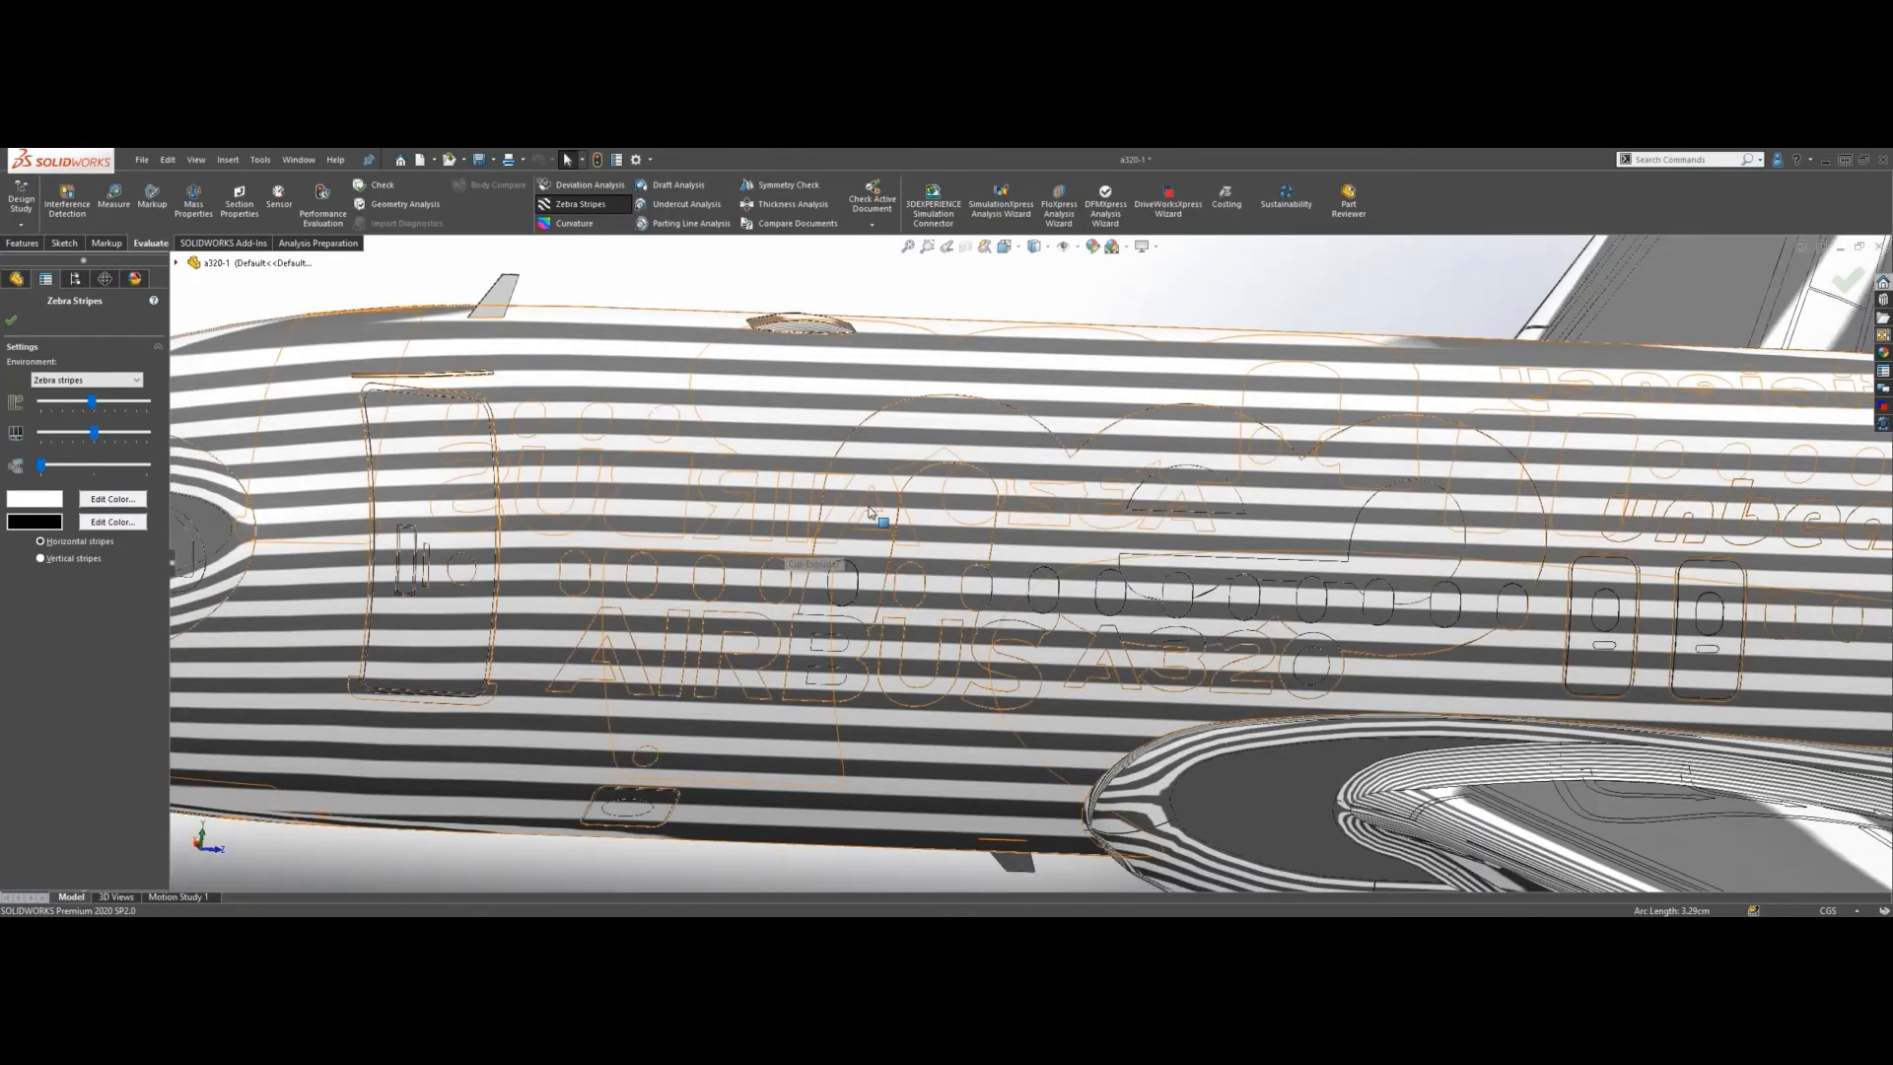
scroll(986, 570, up, 3)
key(Escape)
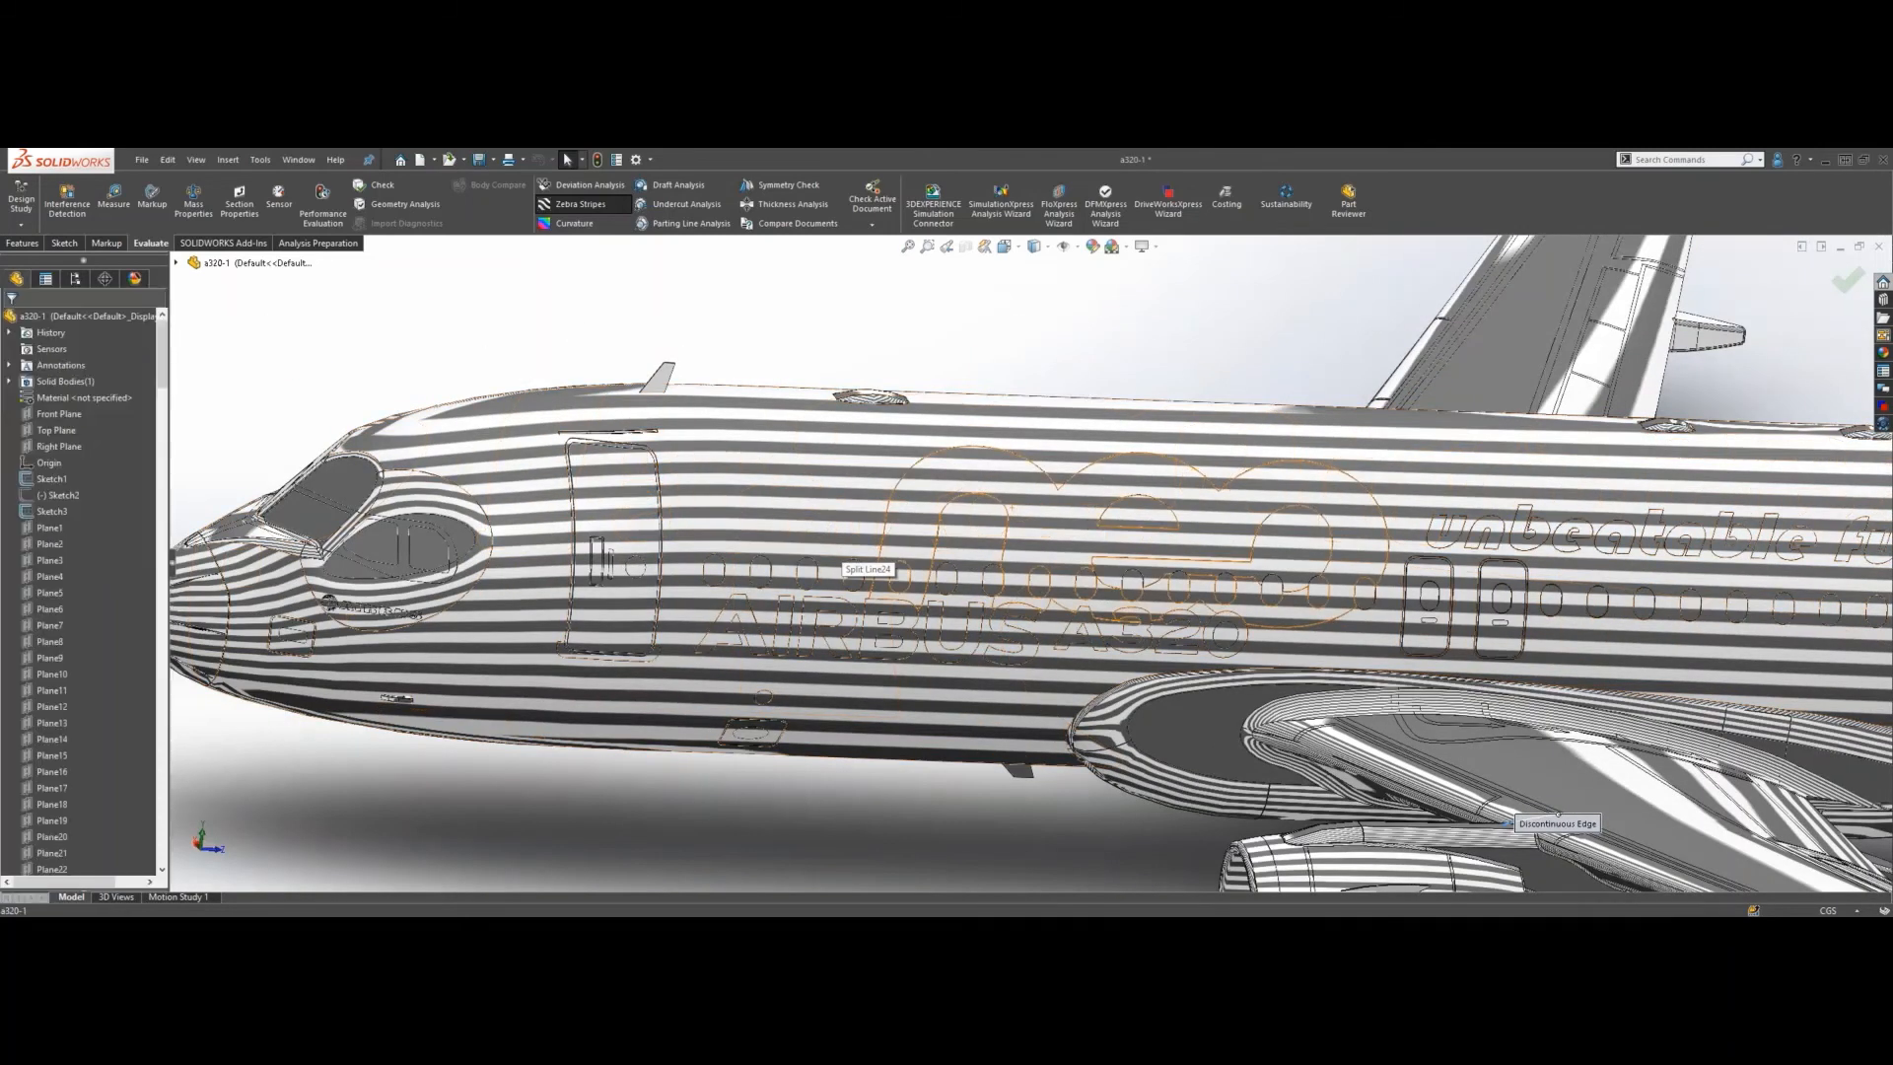
- Examine how the zebra stripes flow over the aircraft's nose and forward fuselage from different angles
middle_drag(1087, 527, 974, 589)
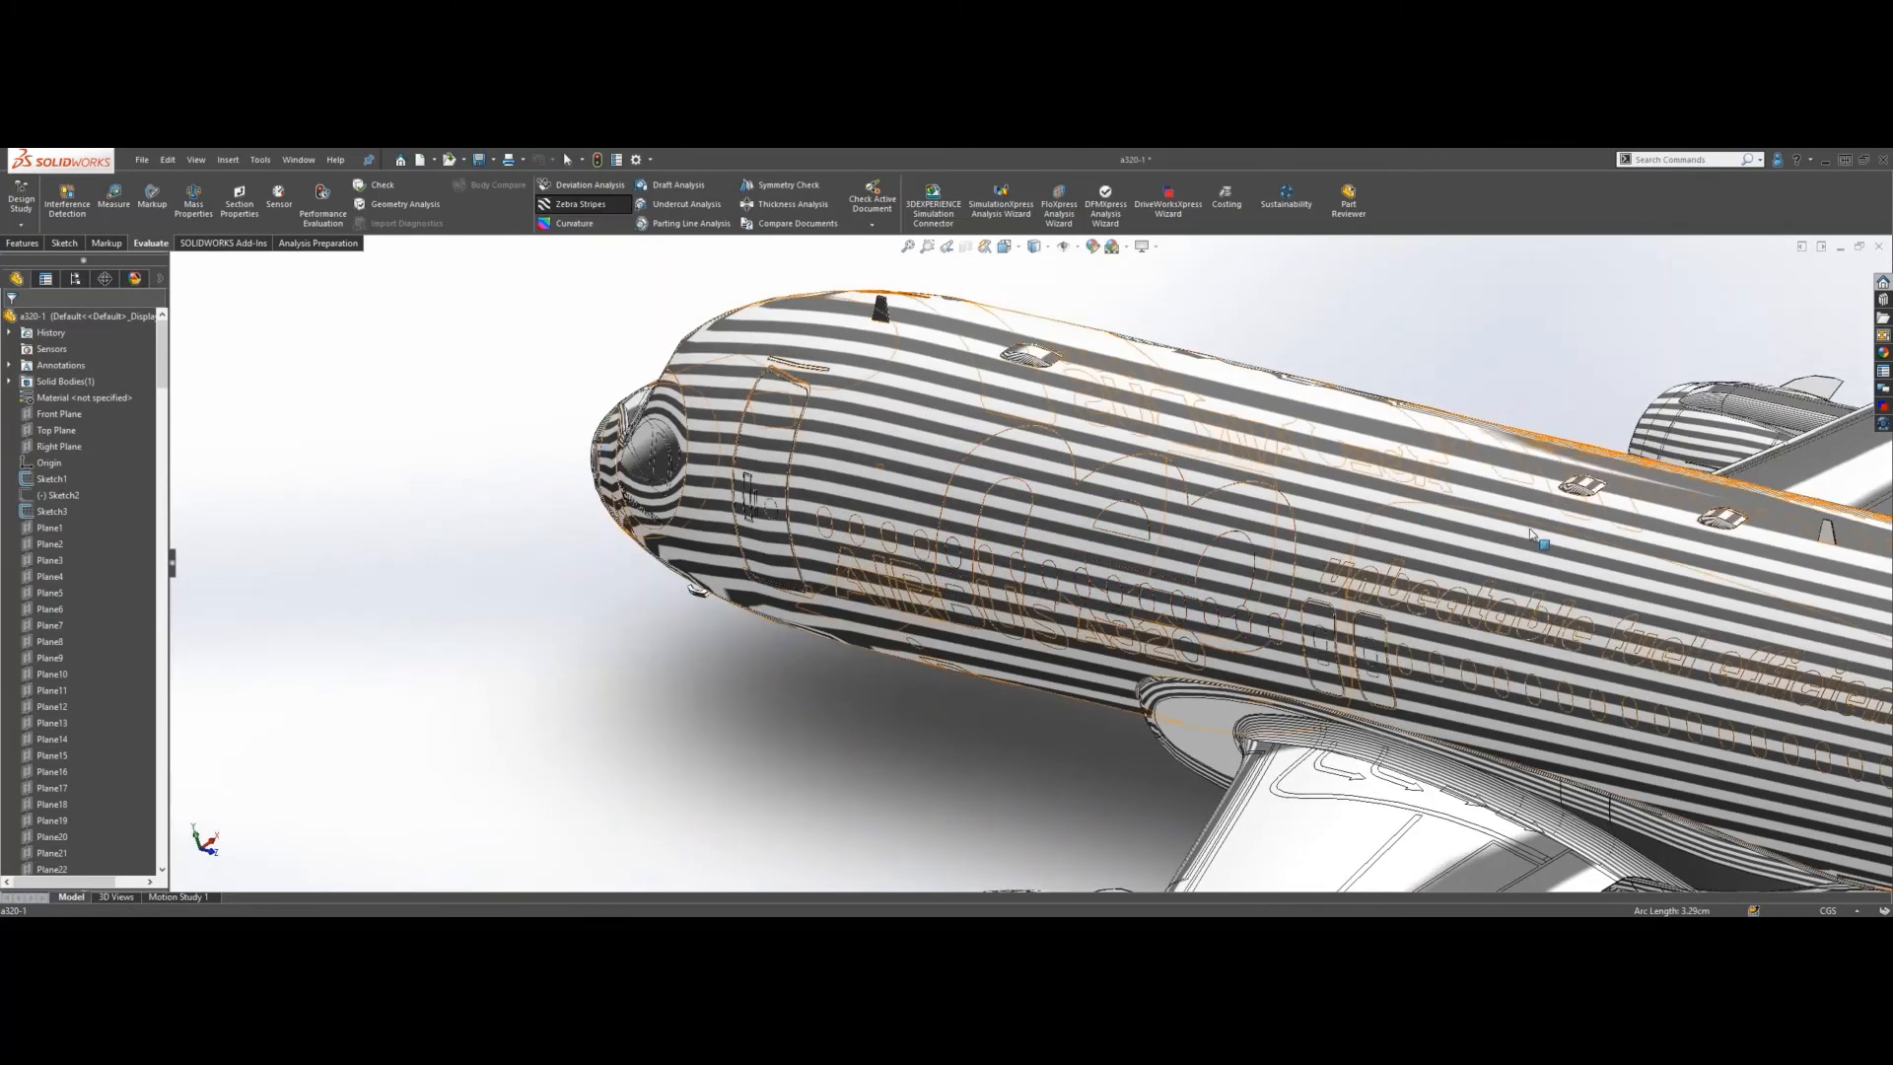
middle_drag(1537, 538, 1146, 584)
scroll(850, 465, down, 2)
scroll(850, 464, down, 1)
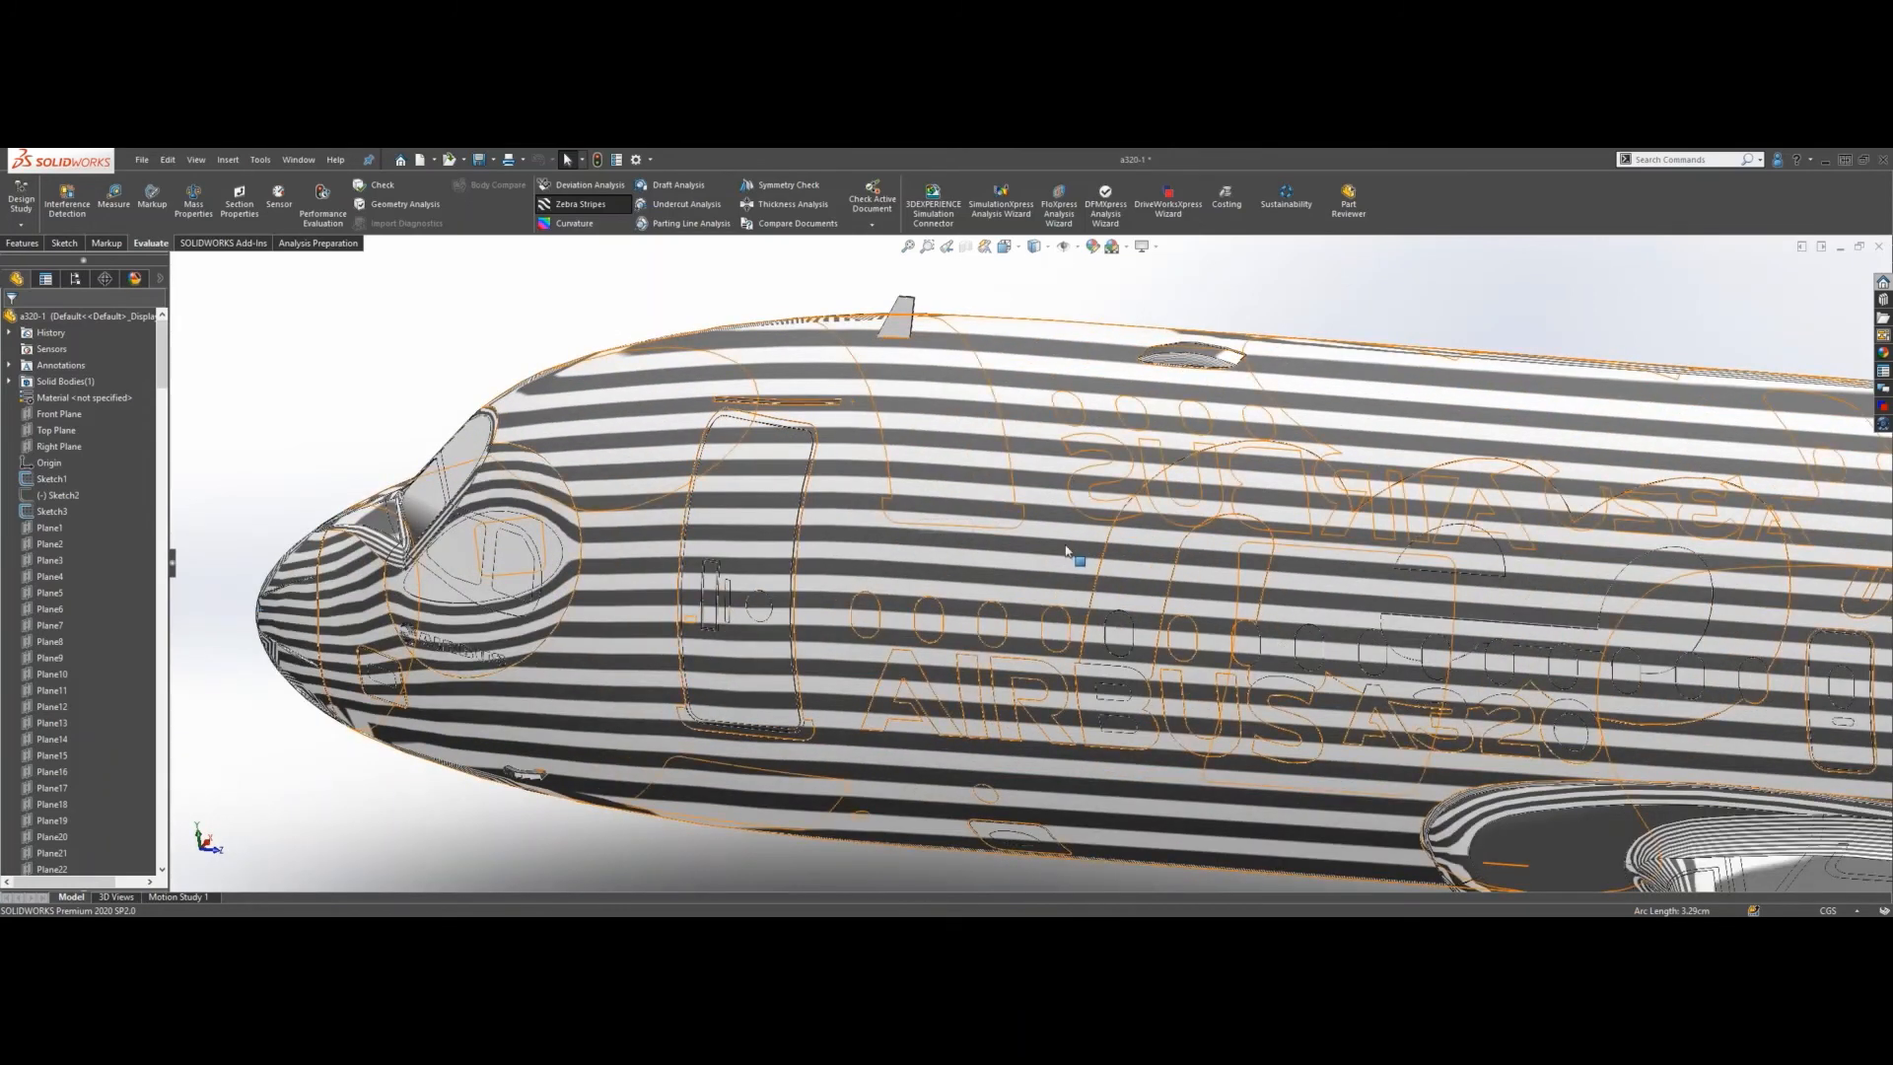
scroll(1464, 767, up, 1)
scroll(1430, 780, down, 1)
- Inspect the zebra stripes up close where the fuselage meets the front edge of the wing fairing
scroll(1272, 730, down, 3)
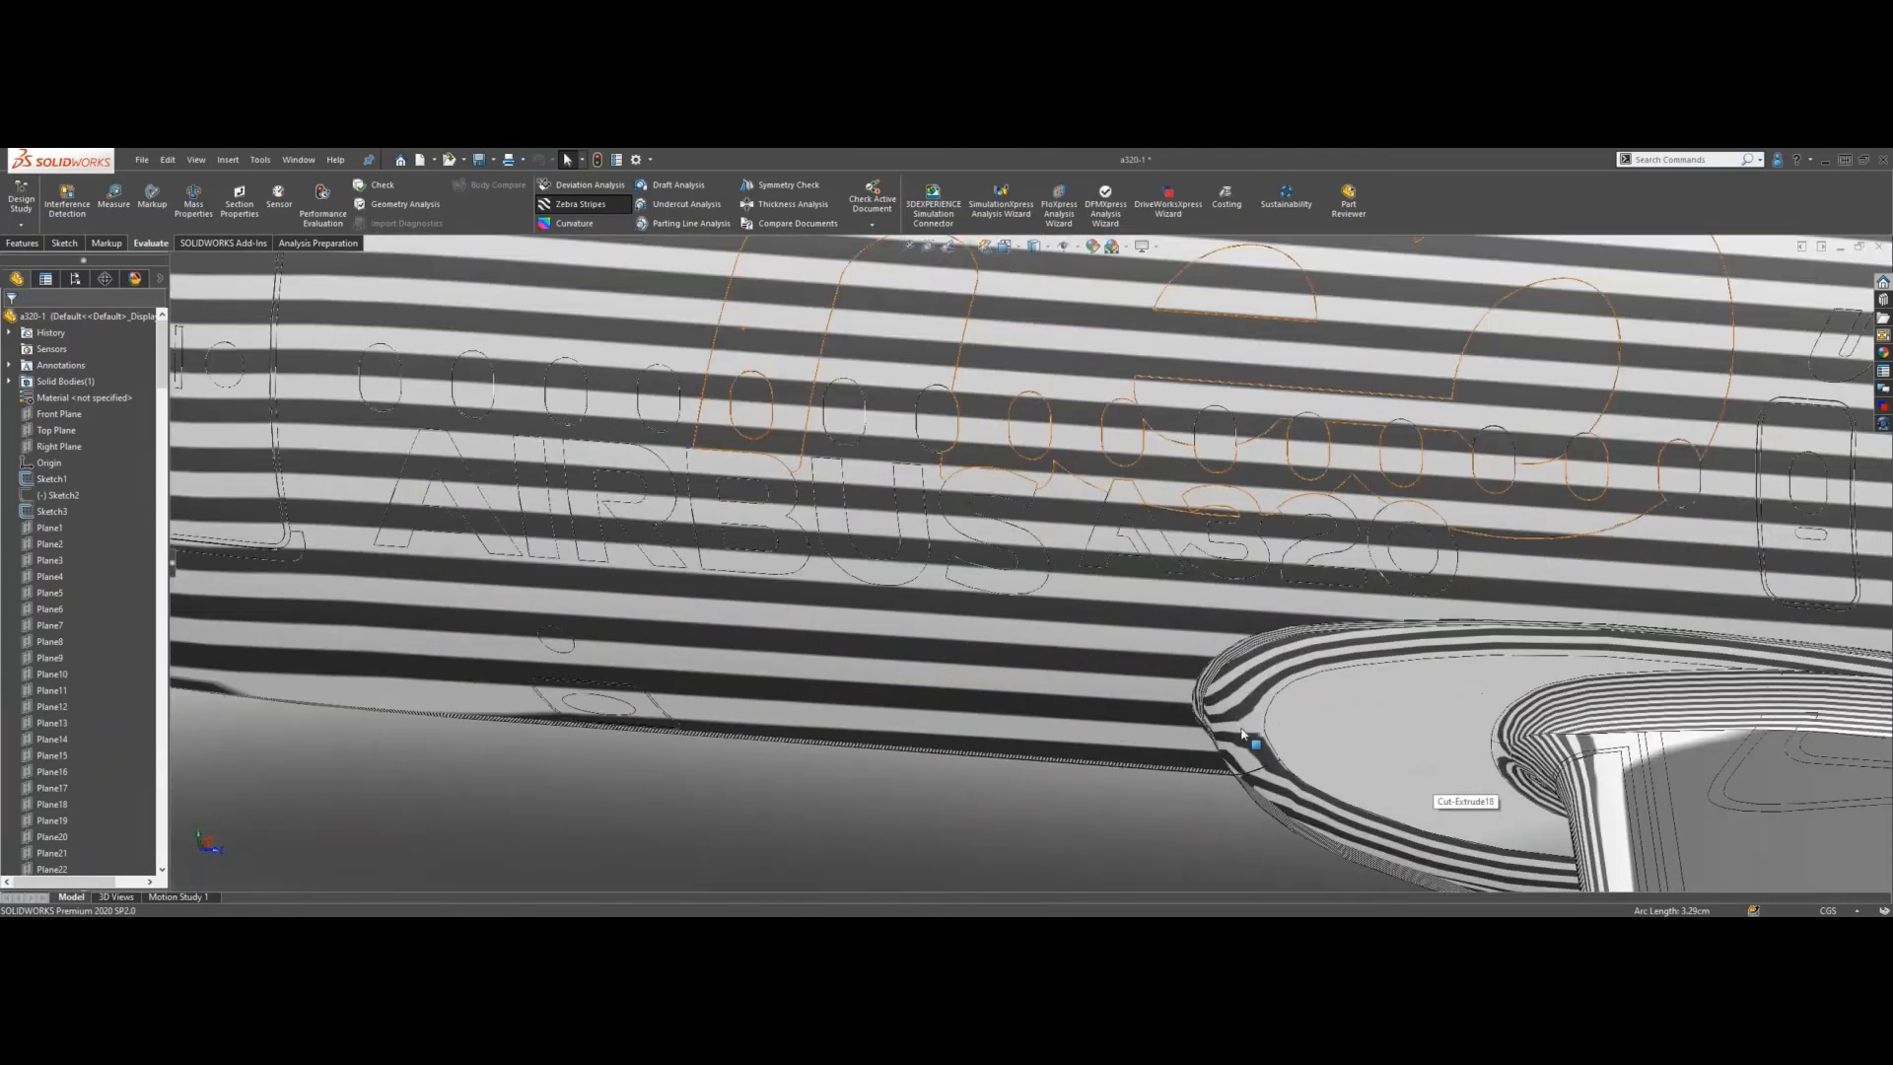
scroll(1198, 659, down, 2)
middle_drag(1202, 658, 1187, 634)
scroll(1183, 632, down, 3)
scroll(1143, 616, down, 2)
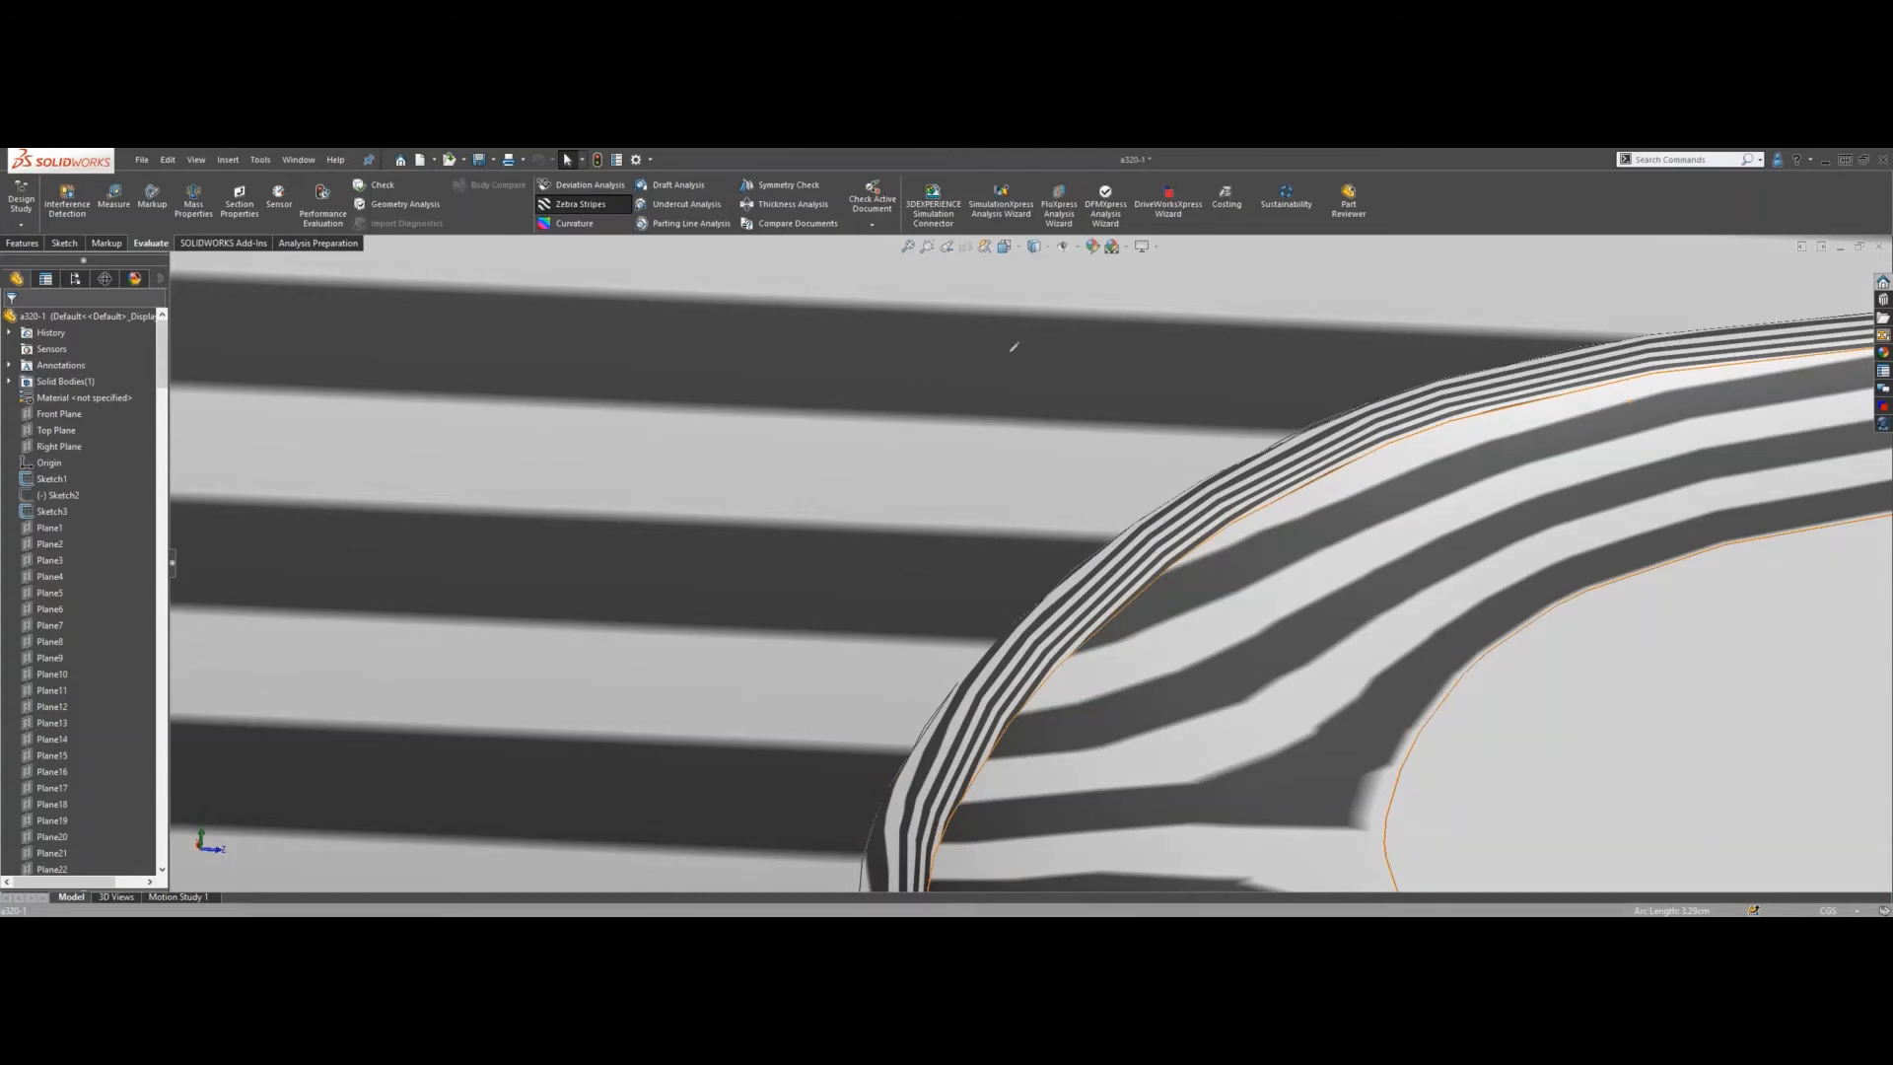
- Draw freehand reference lines over the fuselage stripes beside the fairing edge and erase them
drag(1009, 350, 1012, 582)
drag(1011, 392, 900, 475)
drag(1016, 485, 1098, 549)
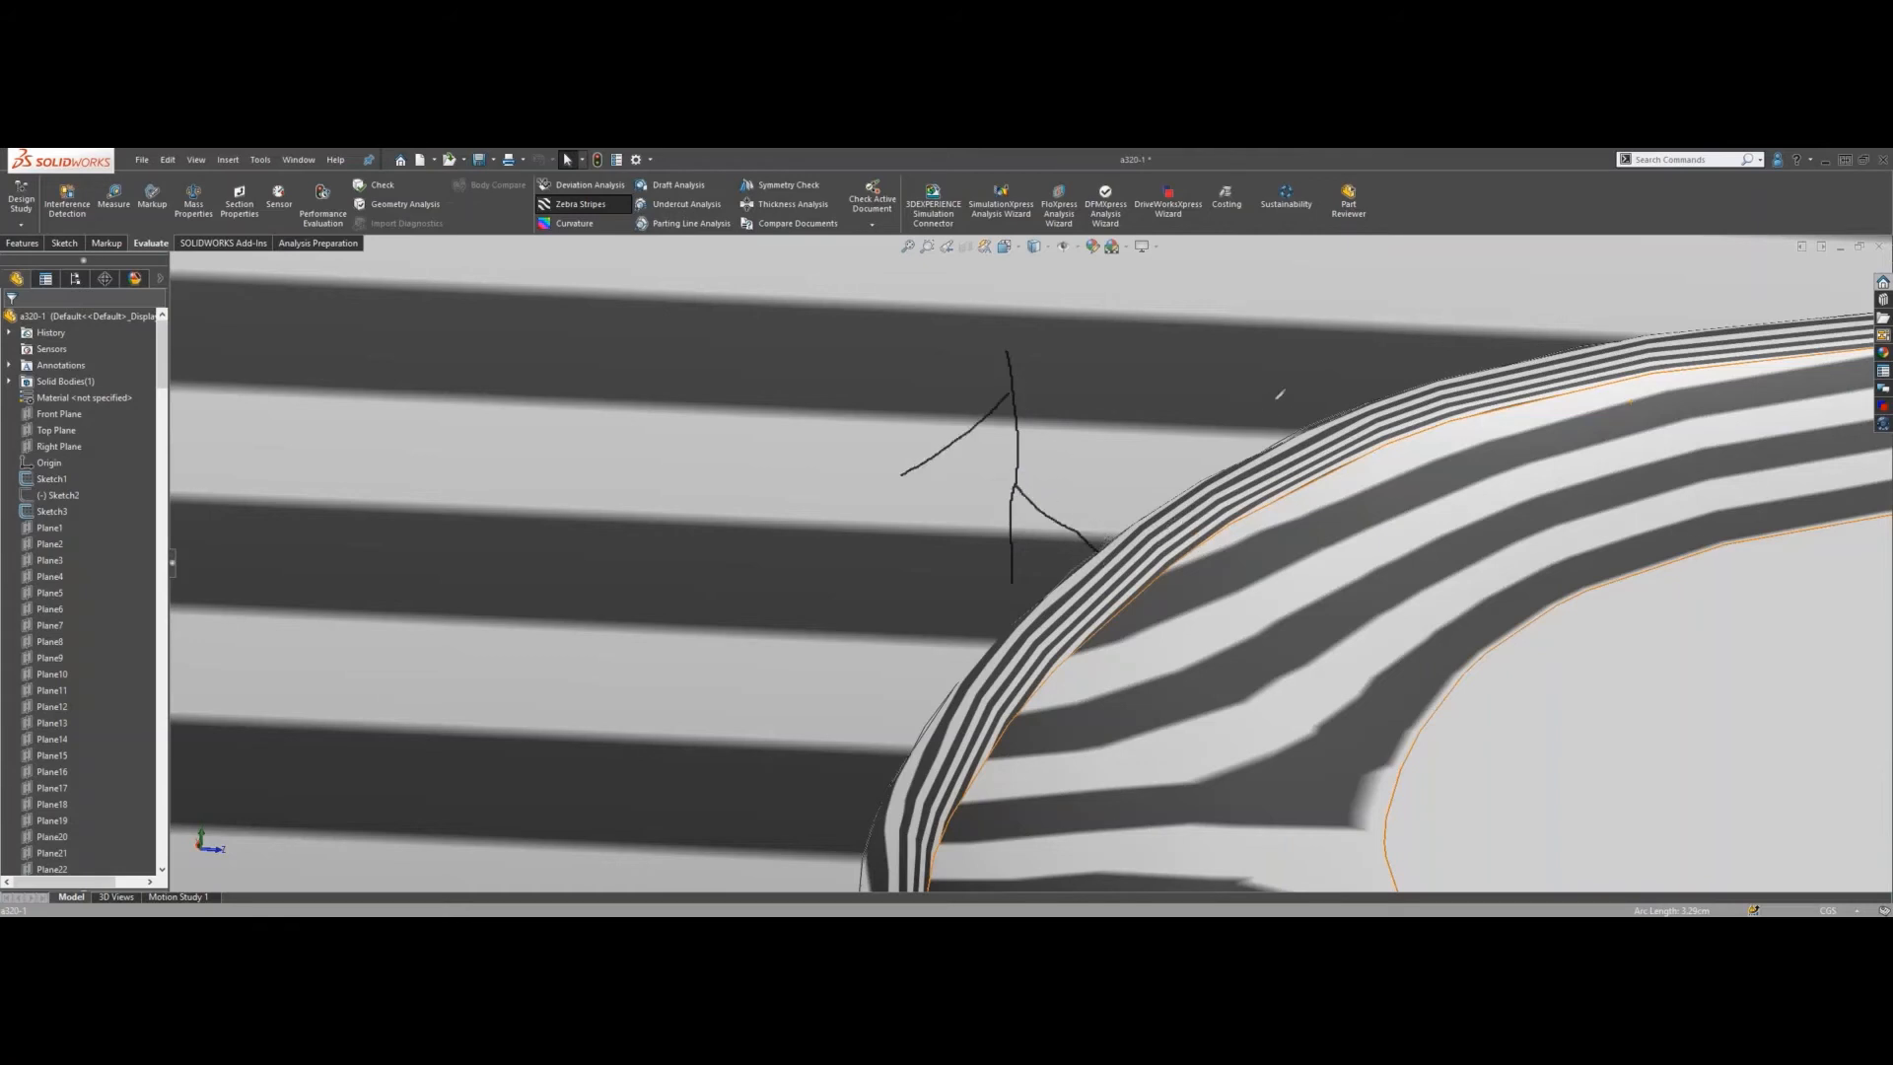
drag(1304, 352, 1311, 503)
mouse_move(1308, 397)
mouse_down()
mouse_move(1244, 474)
mouse_move(1350, 465)
mouse_up()
key(e)
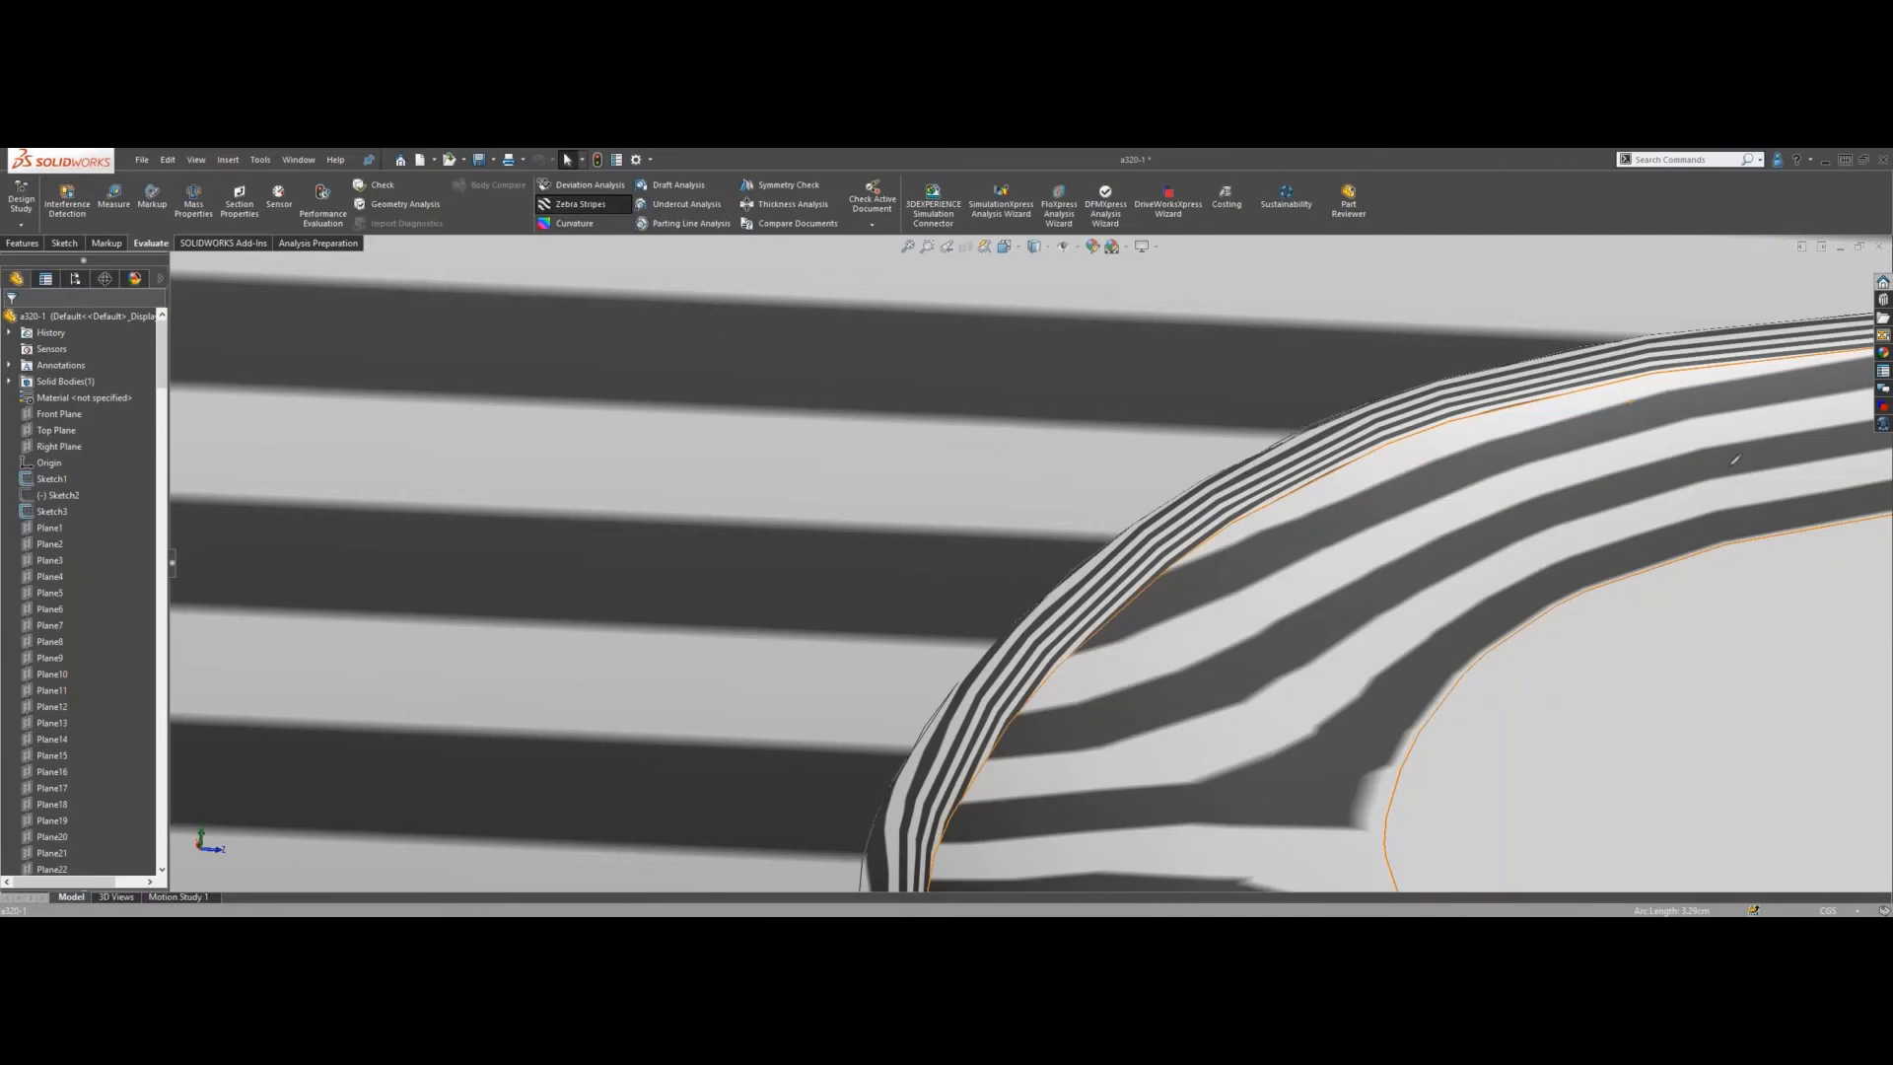
- Compare the zebra stripes across the fairing's face boundaries and at the front of the wing root
scroll(1279, 625, up, 5)
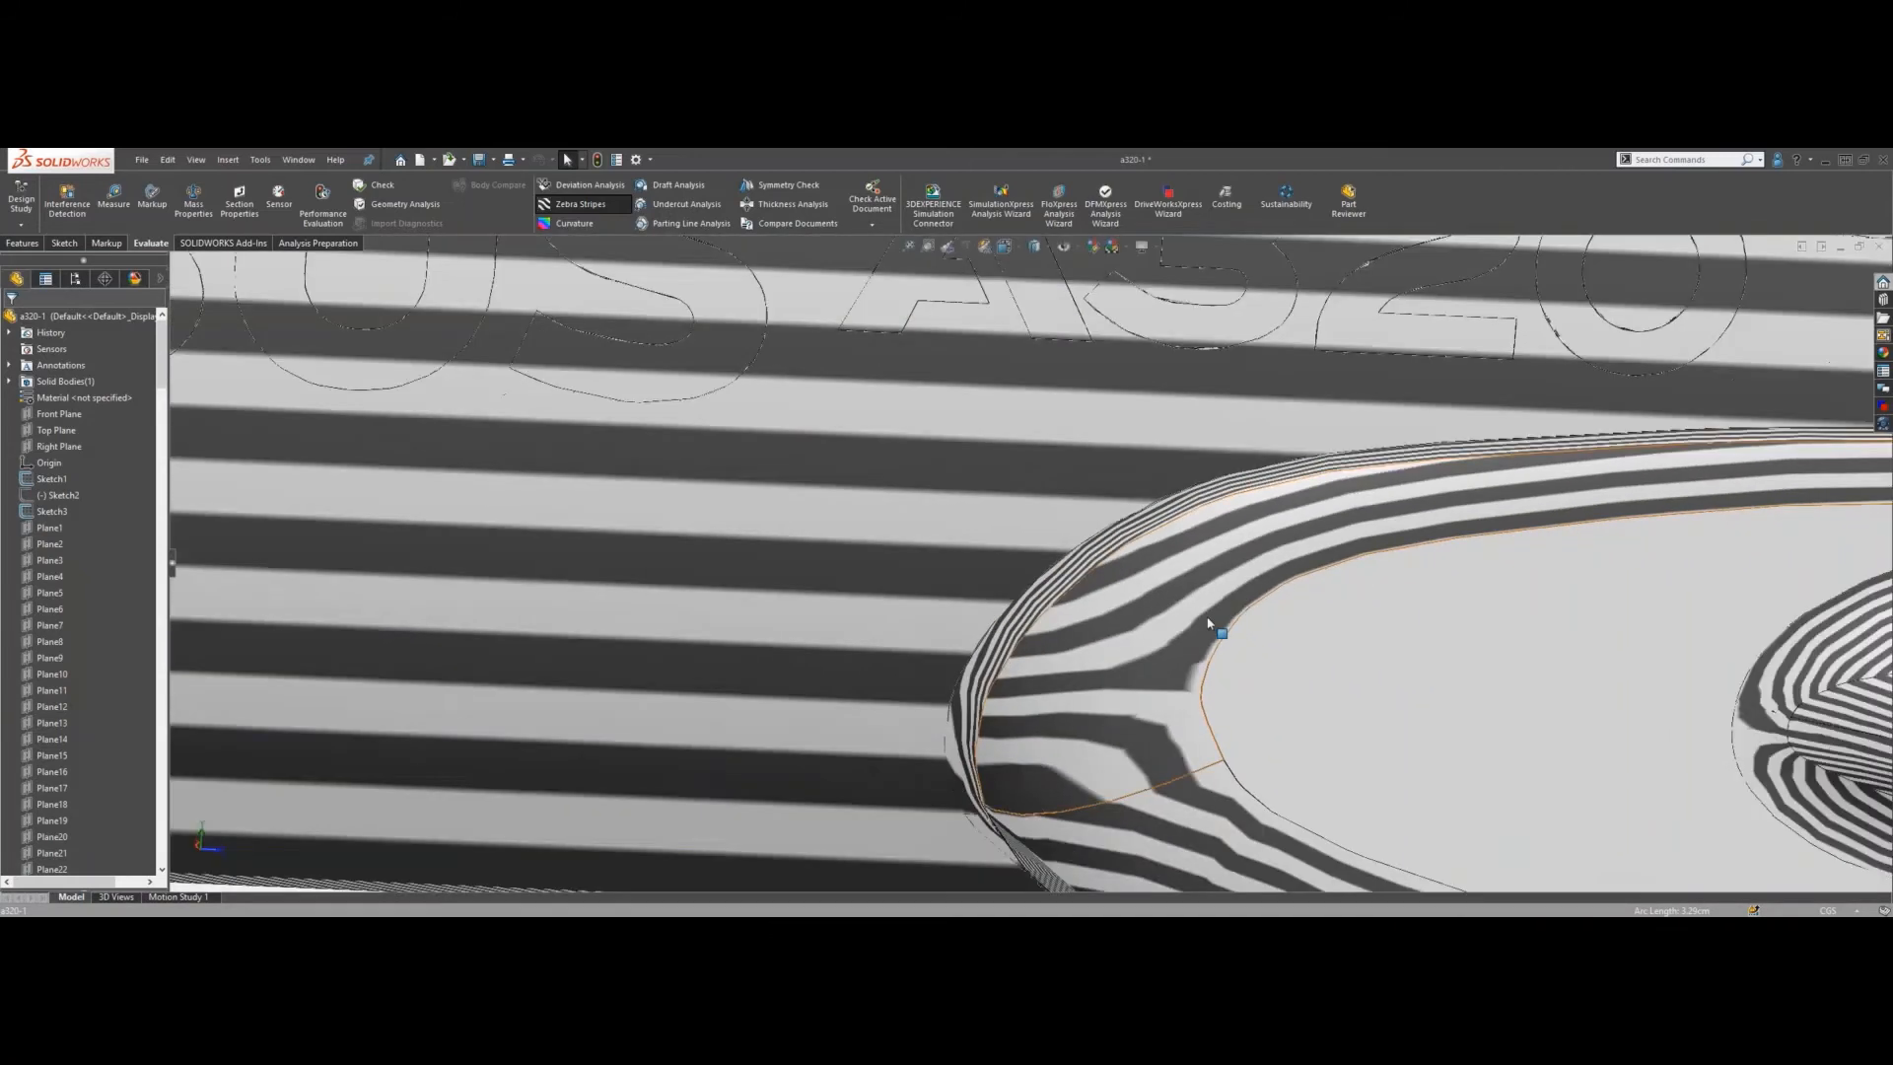
scroll(1272, 641, down, 6)
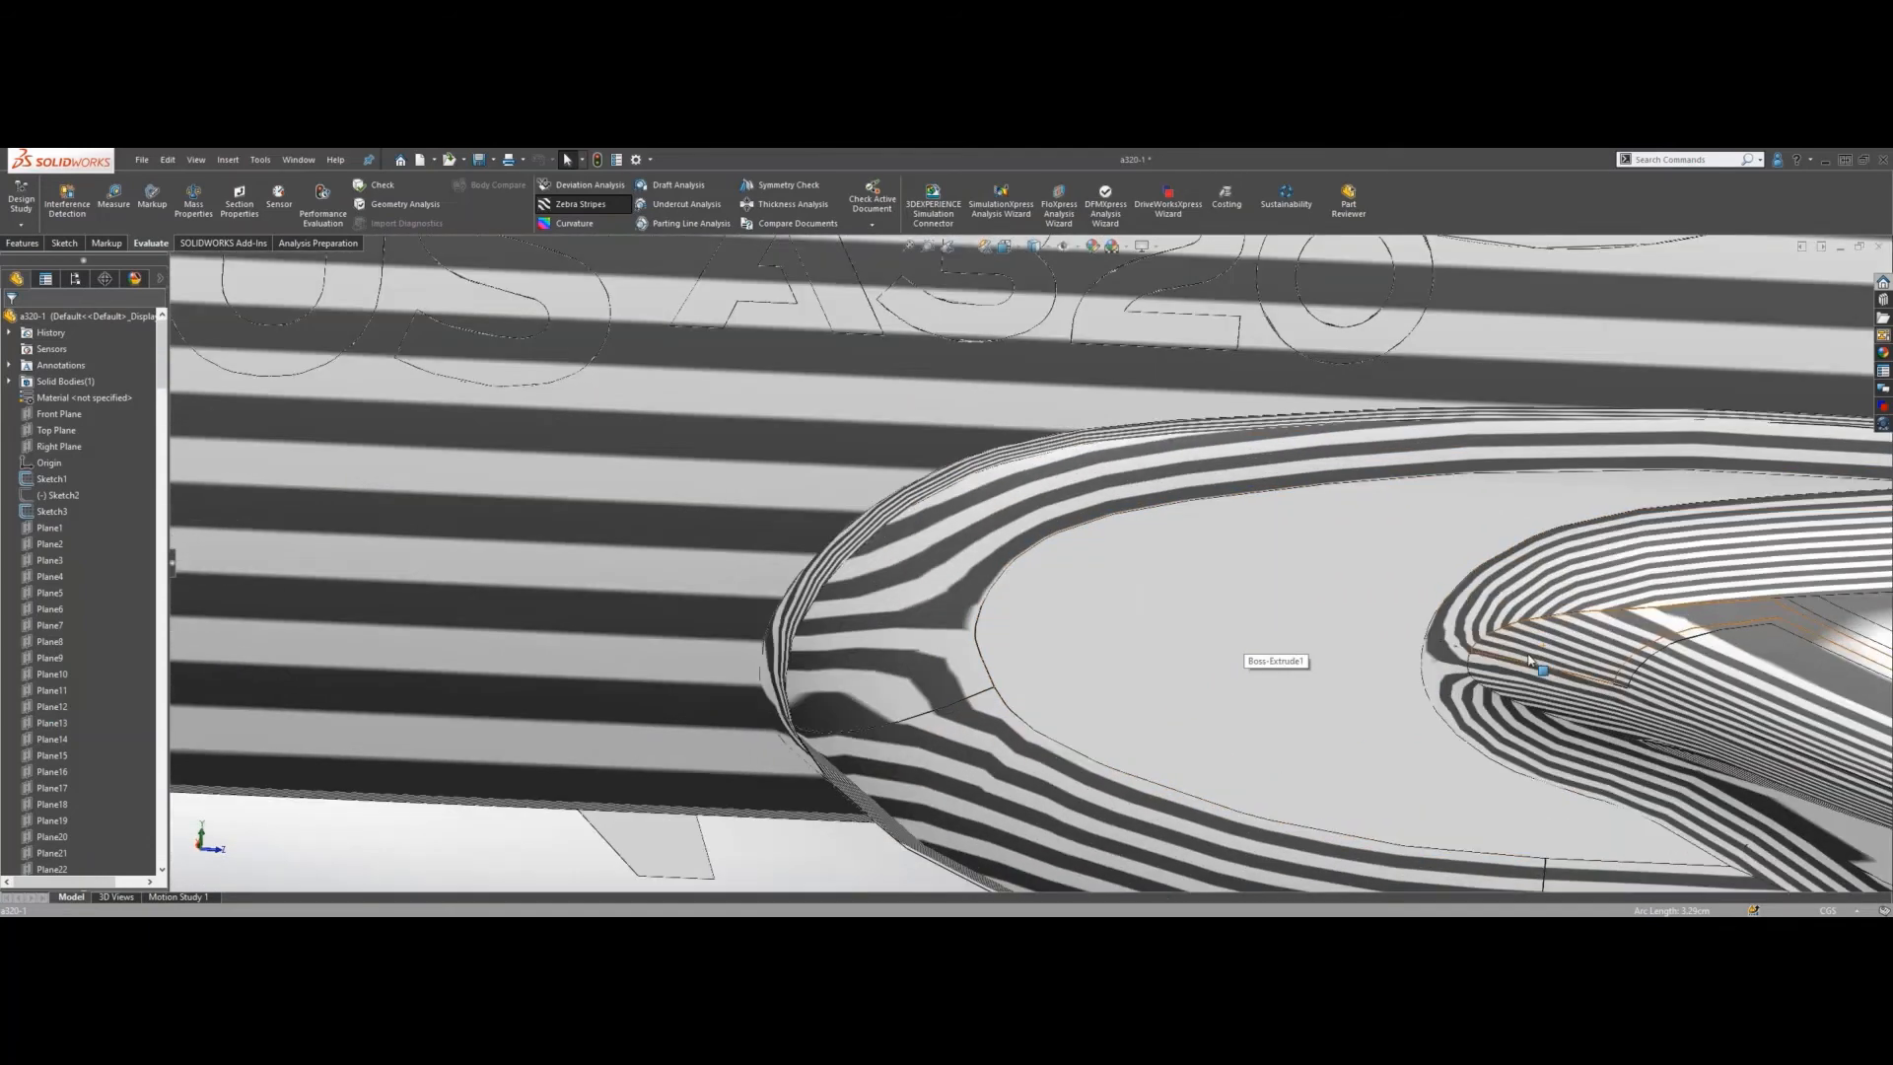
scroll(1272, 609, down, 4)
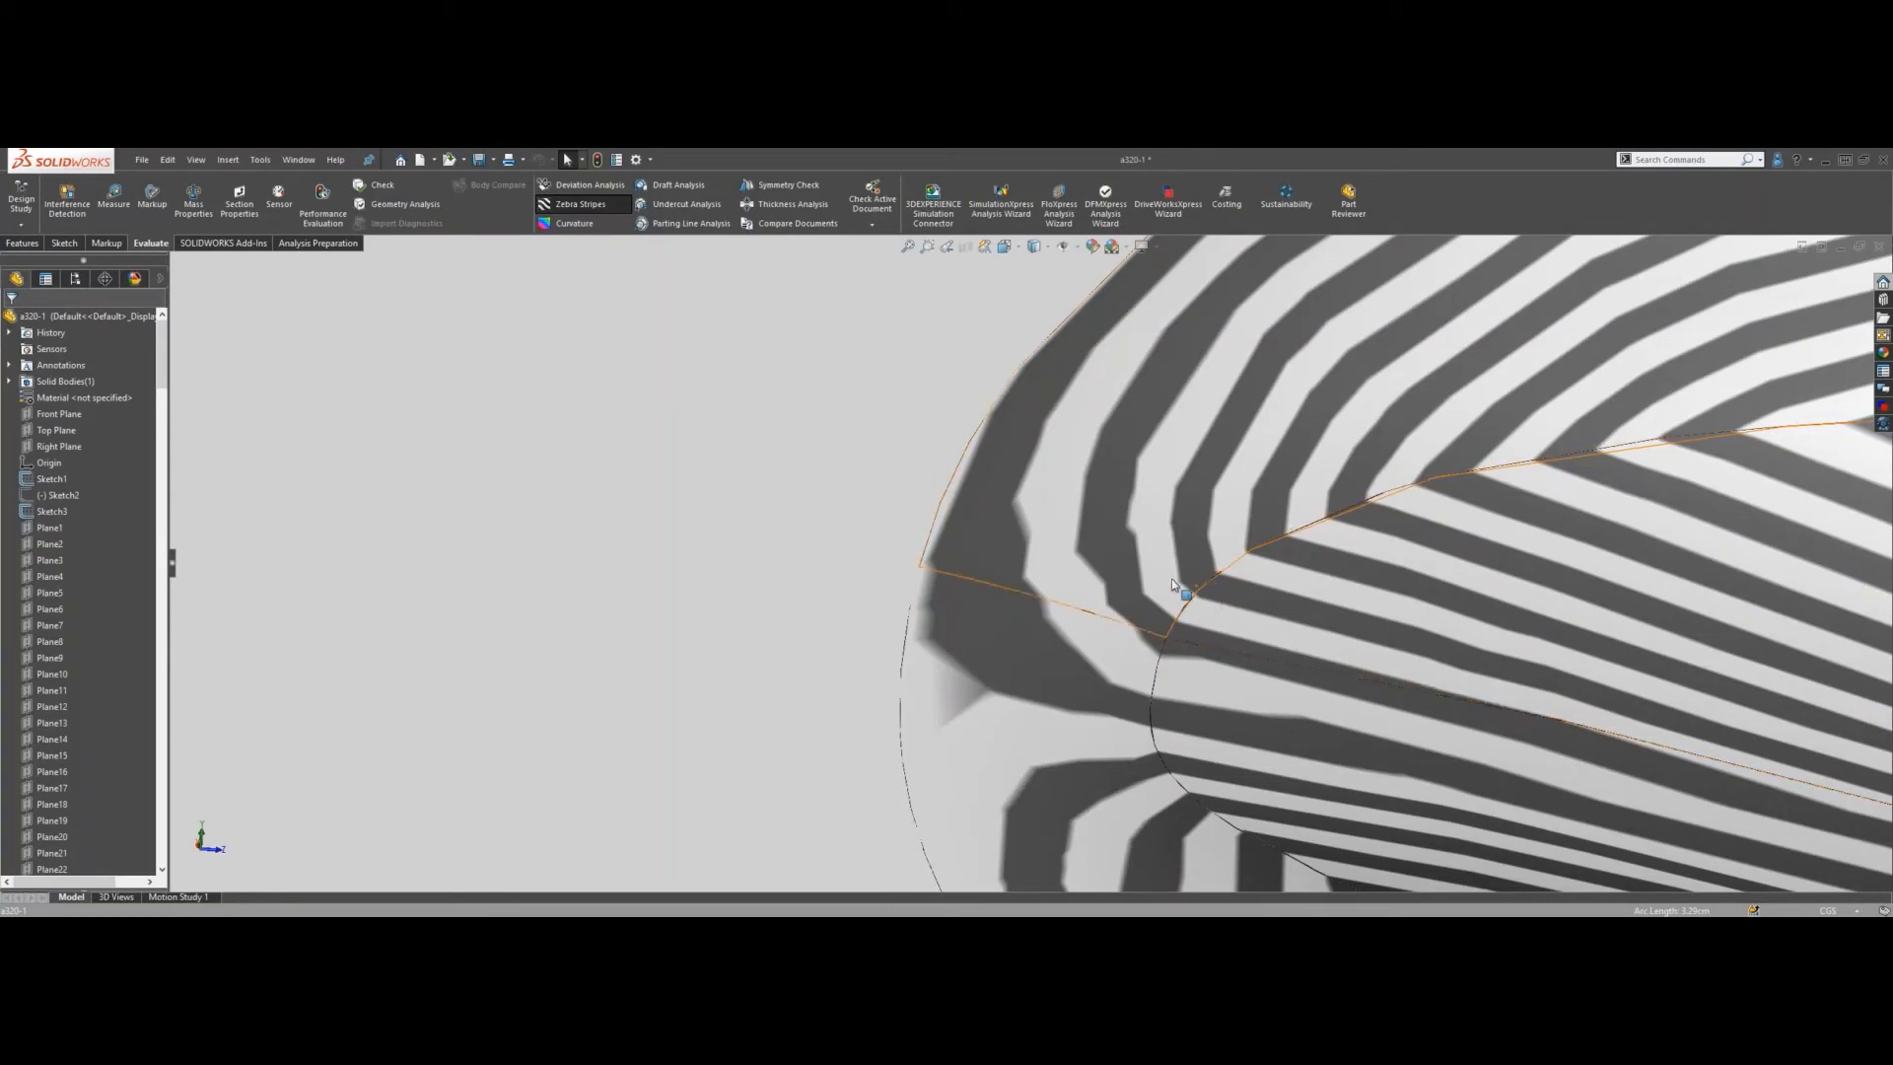
scroll(1316, 641, up, 8)
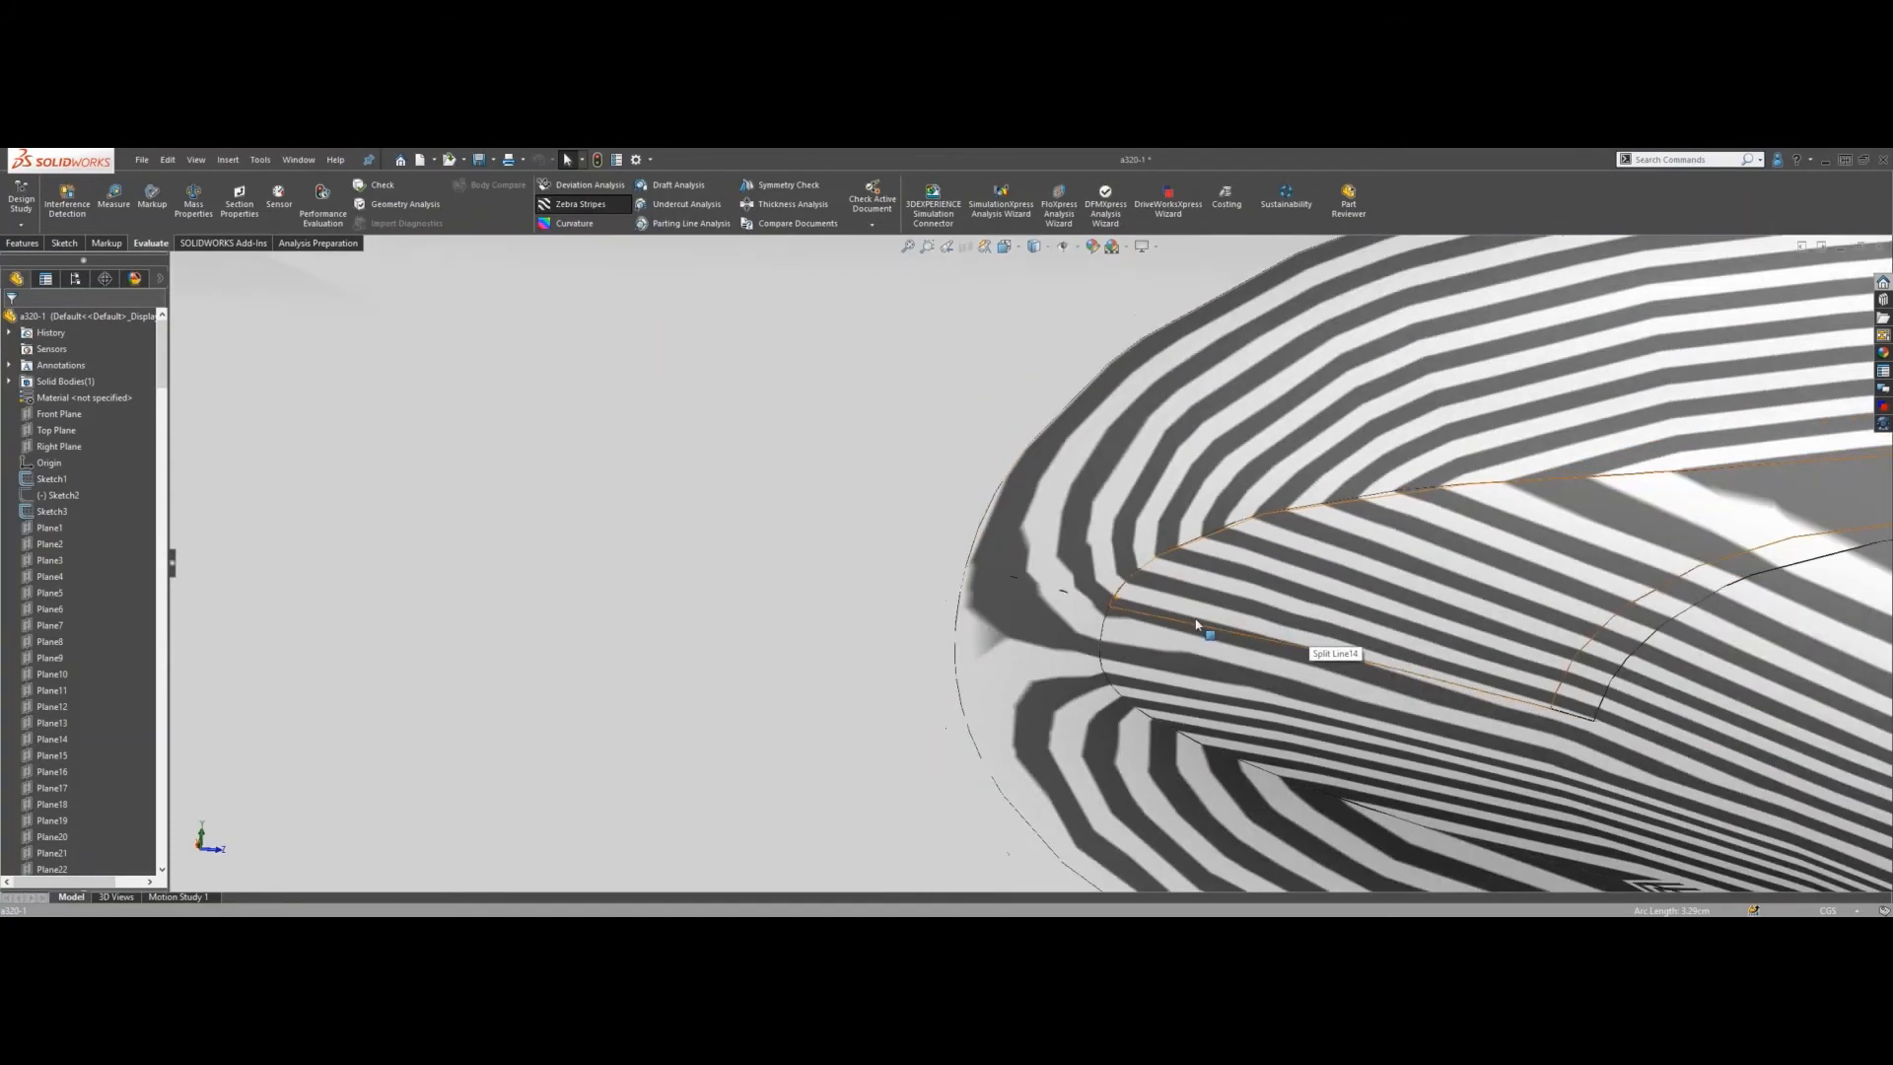
scroll(712, 627, up, 2)
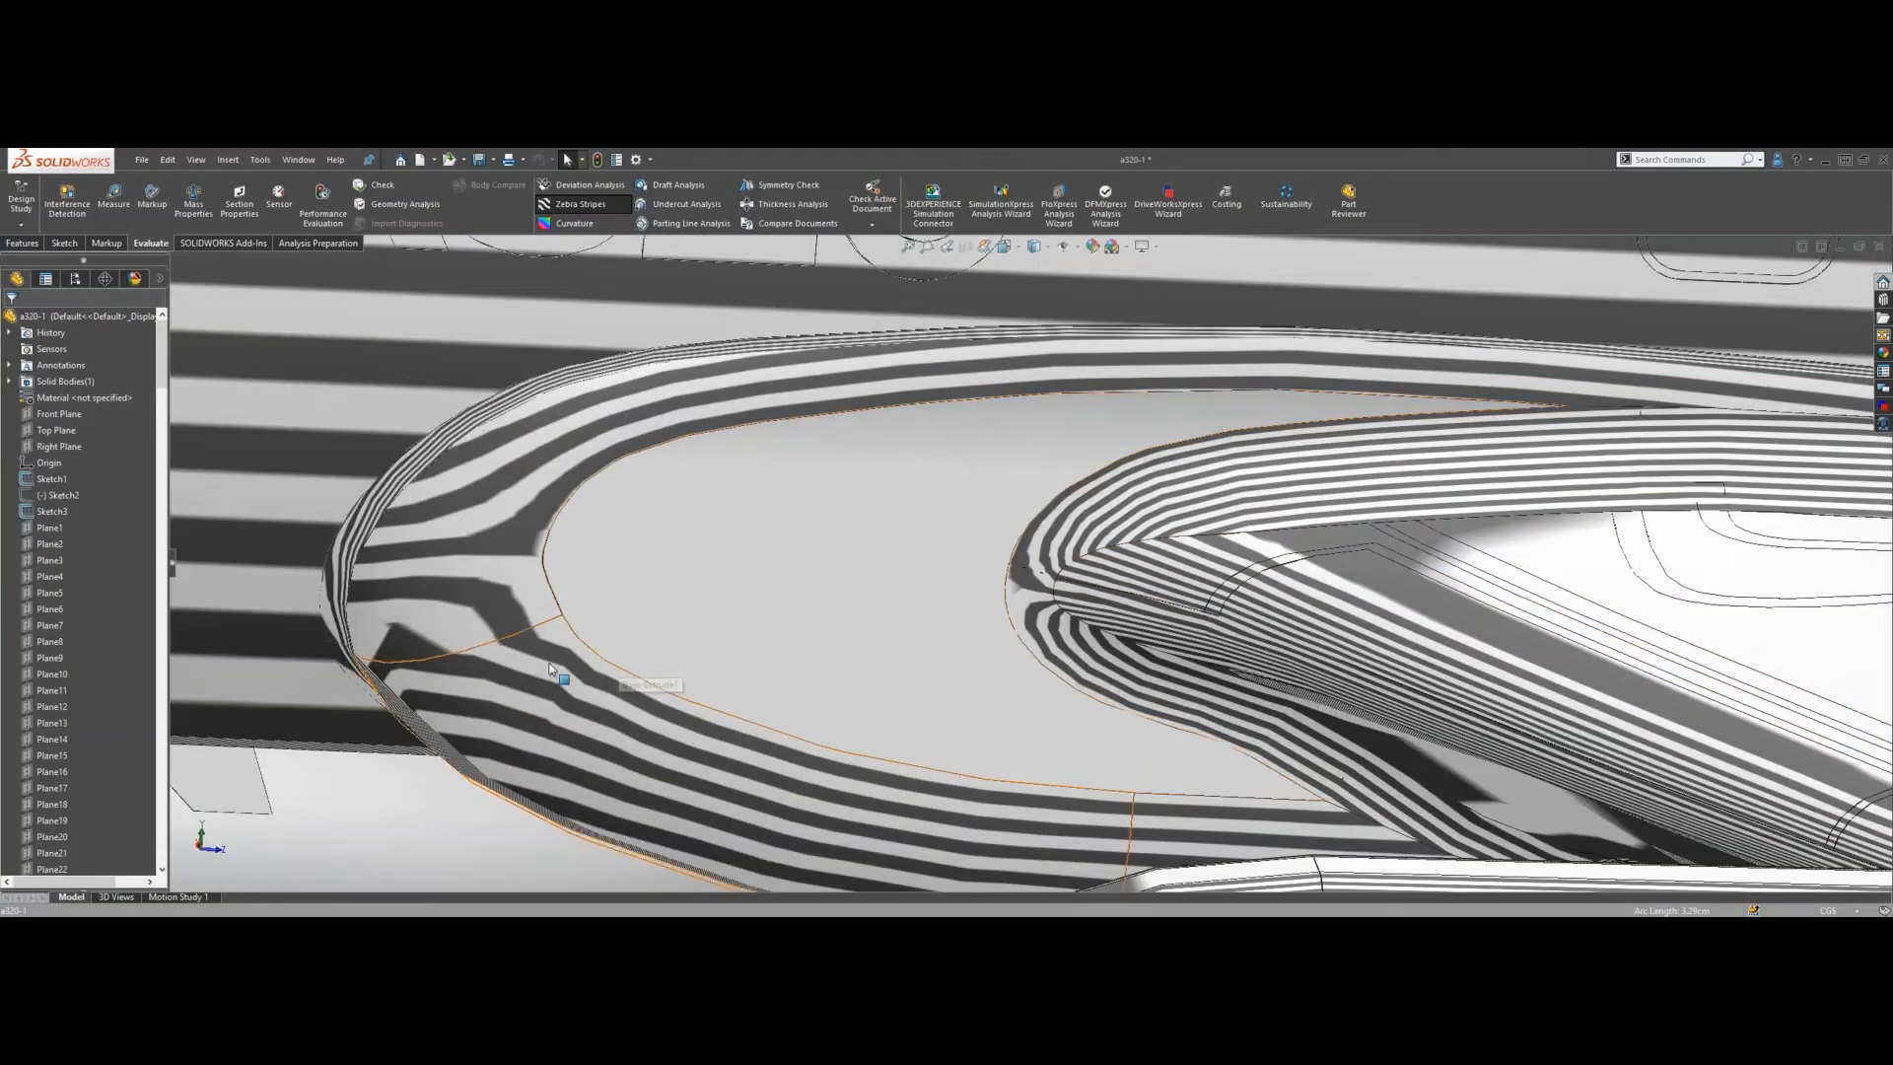
scroll(552, 646, down, 4)
middle_drag(456, 654, 734, 668)
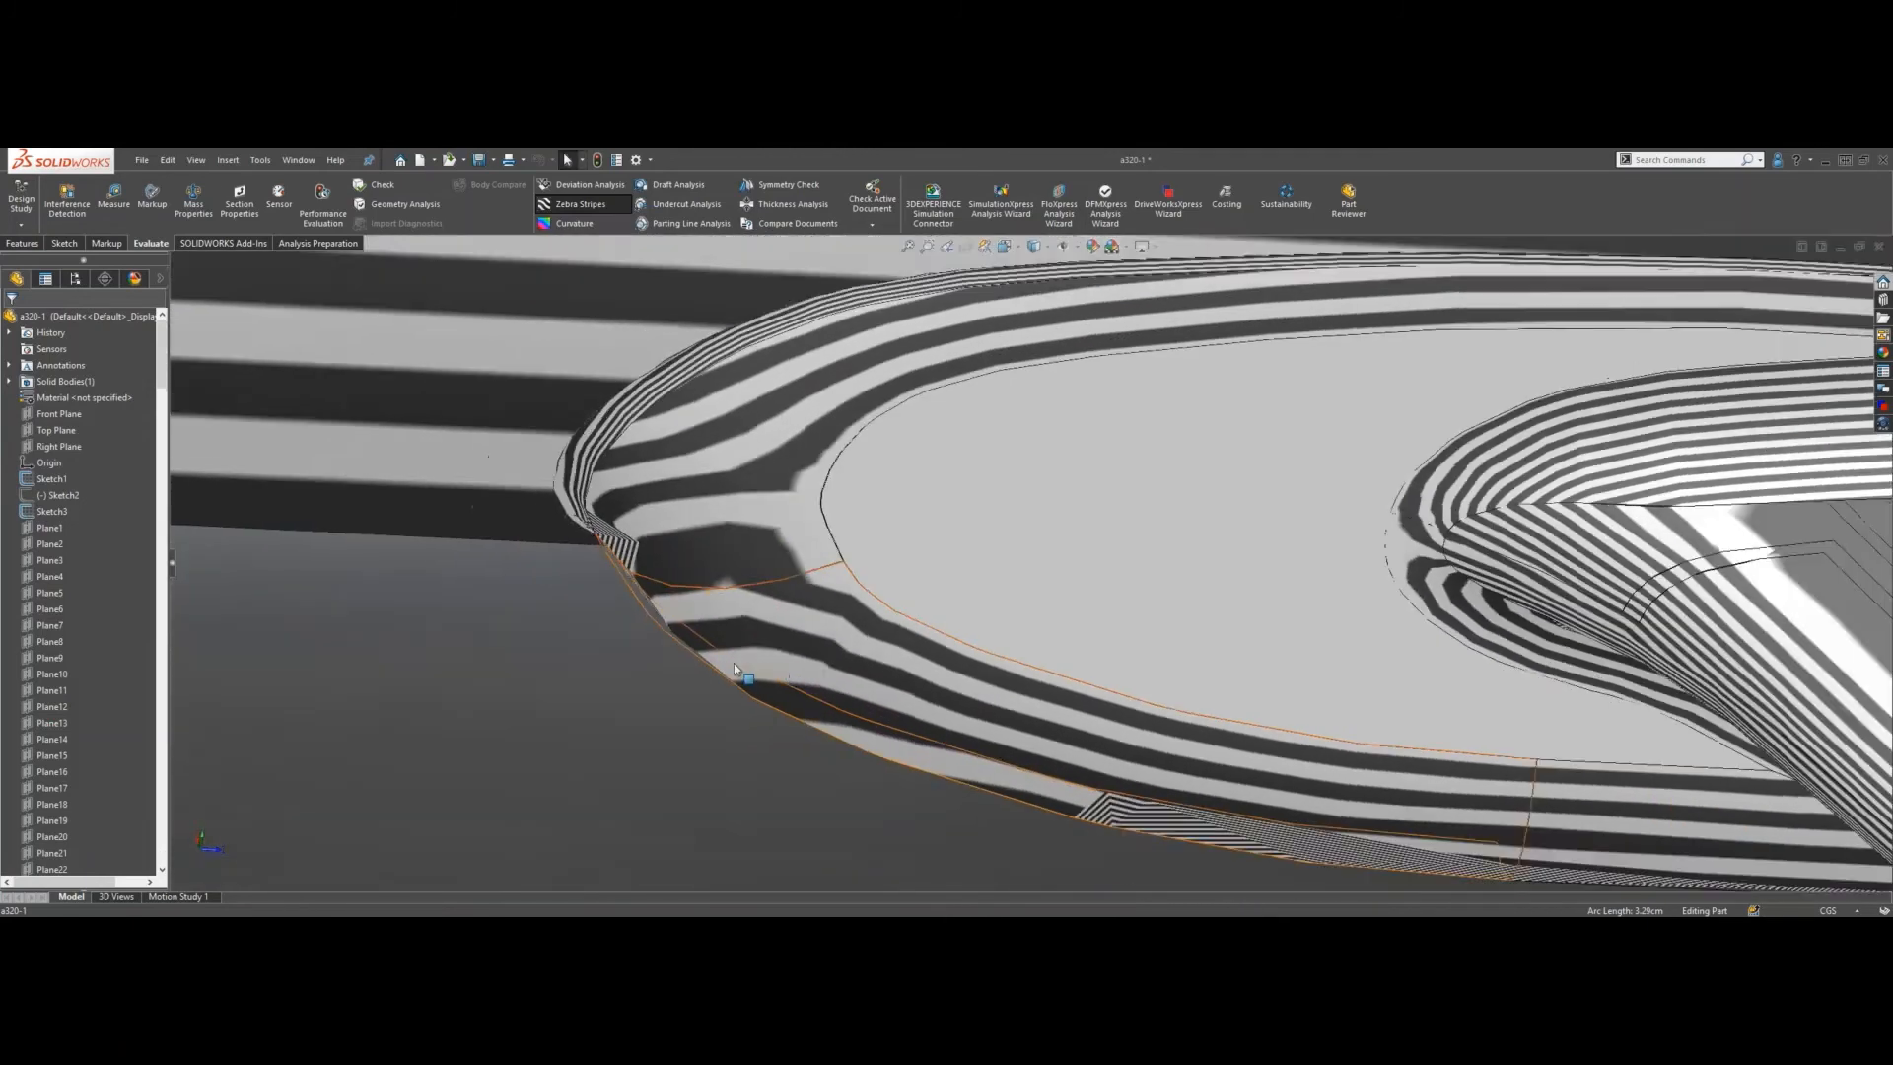
scroll(733, 668, up, 8)
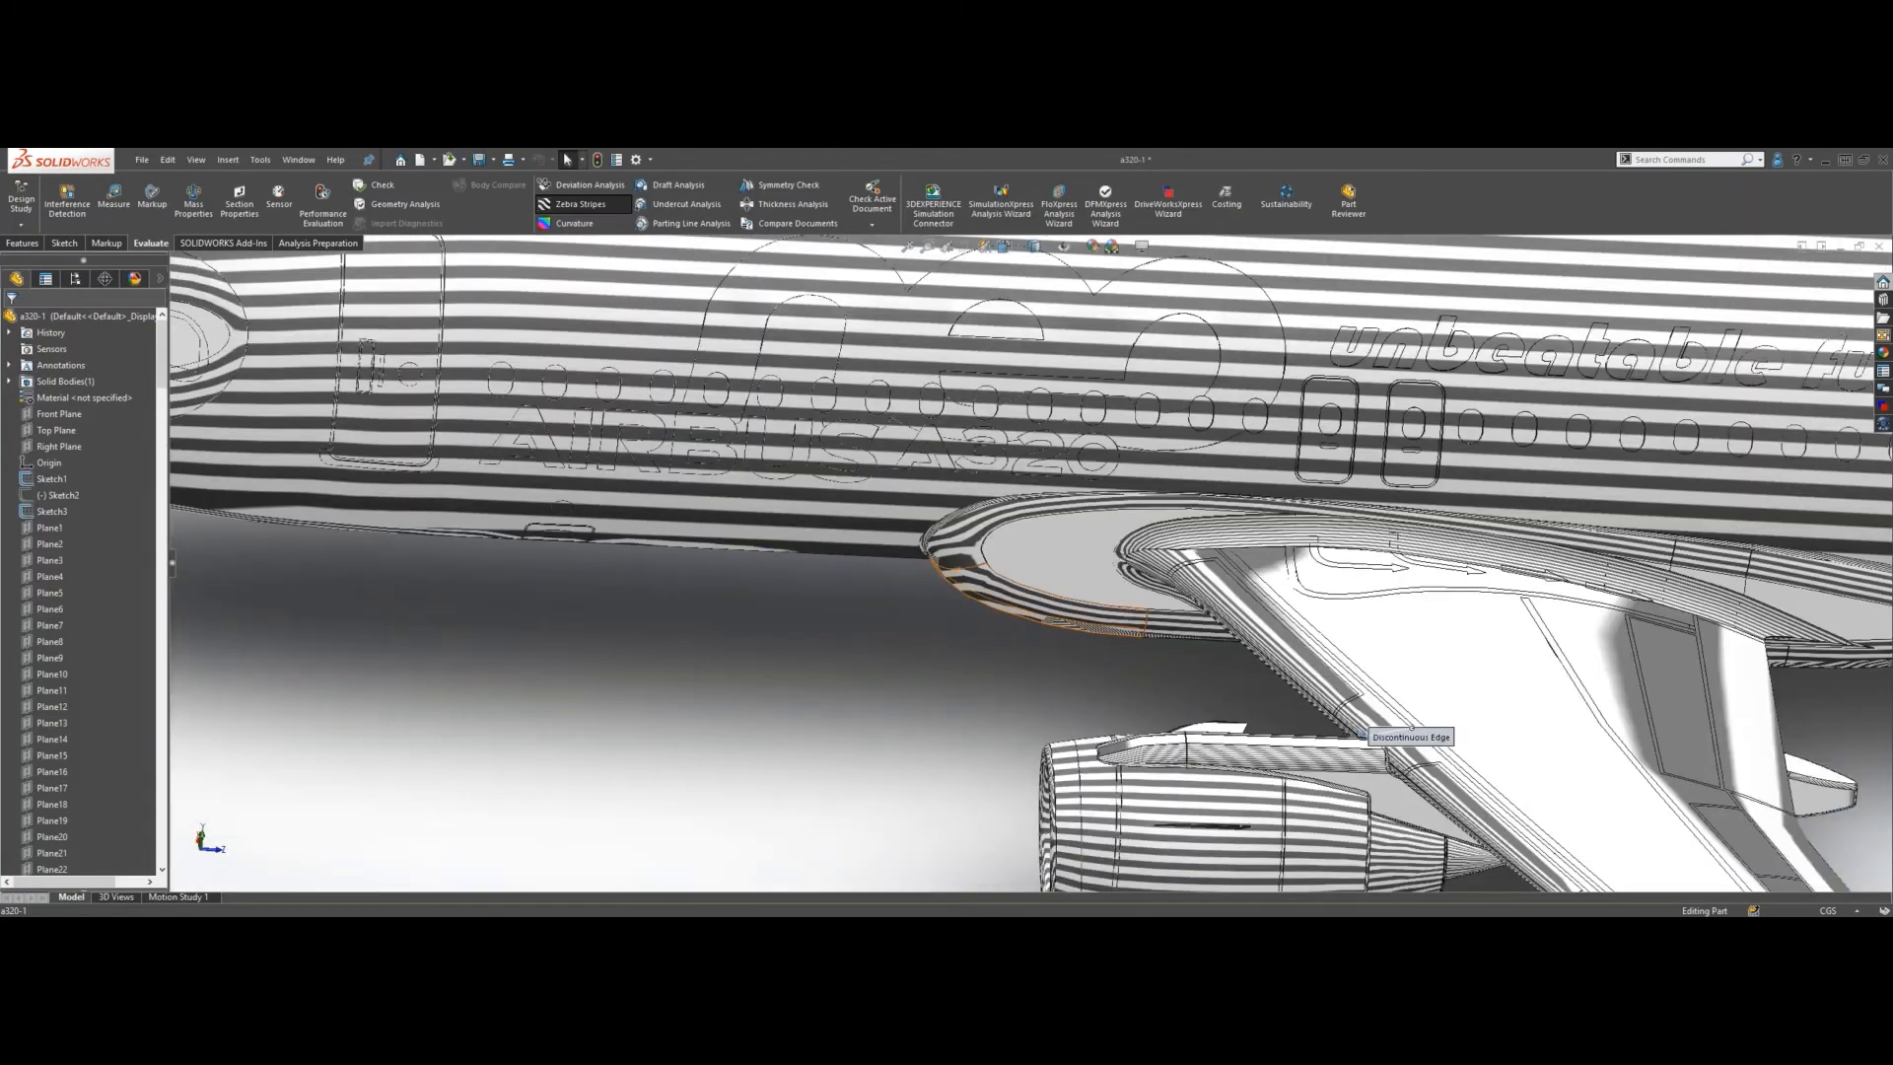
- Examine the zebra stripes on the fuselage, wing root and engine from above and from the front side
middle_drag(1105, 631, 1023, 578)
scroll(1019, 562, up, 3)
middle_drag(1008, 503, 1000, 500)
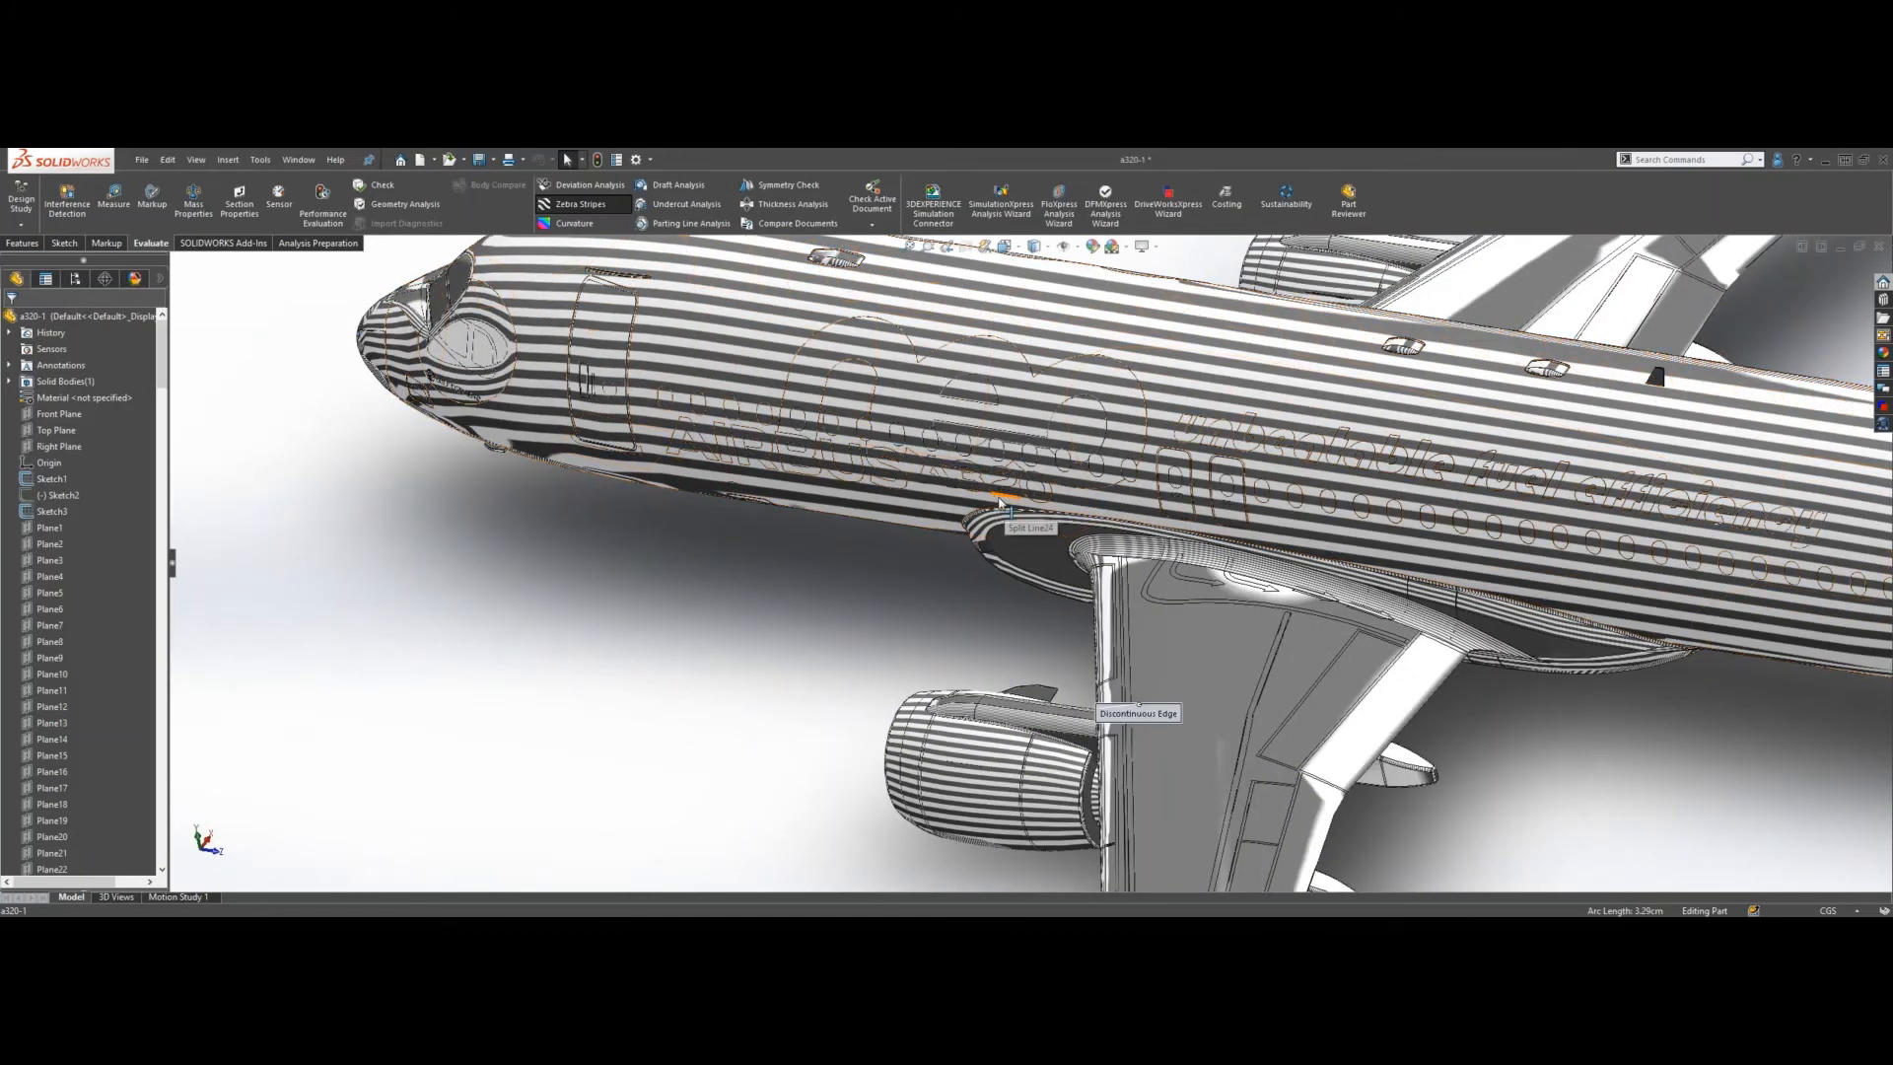
scroll(1131, 577, down, 5)
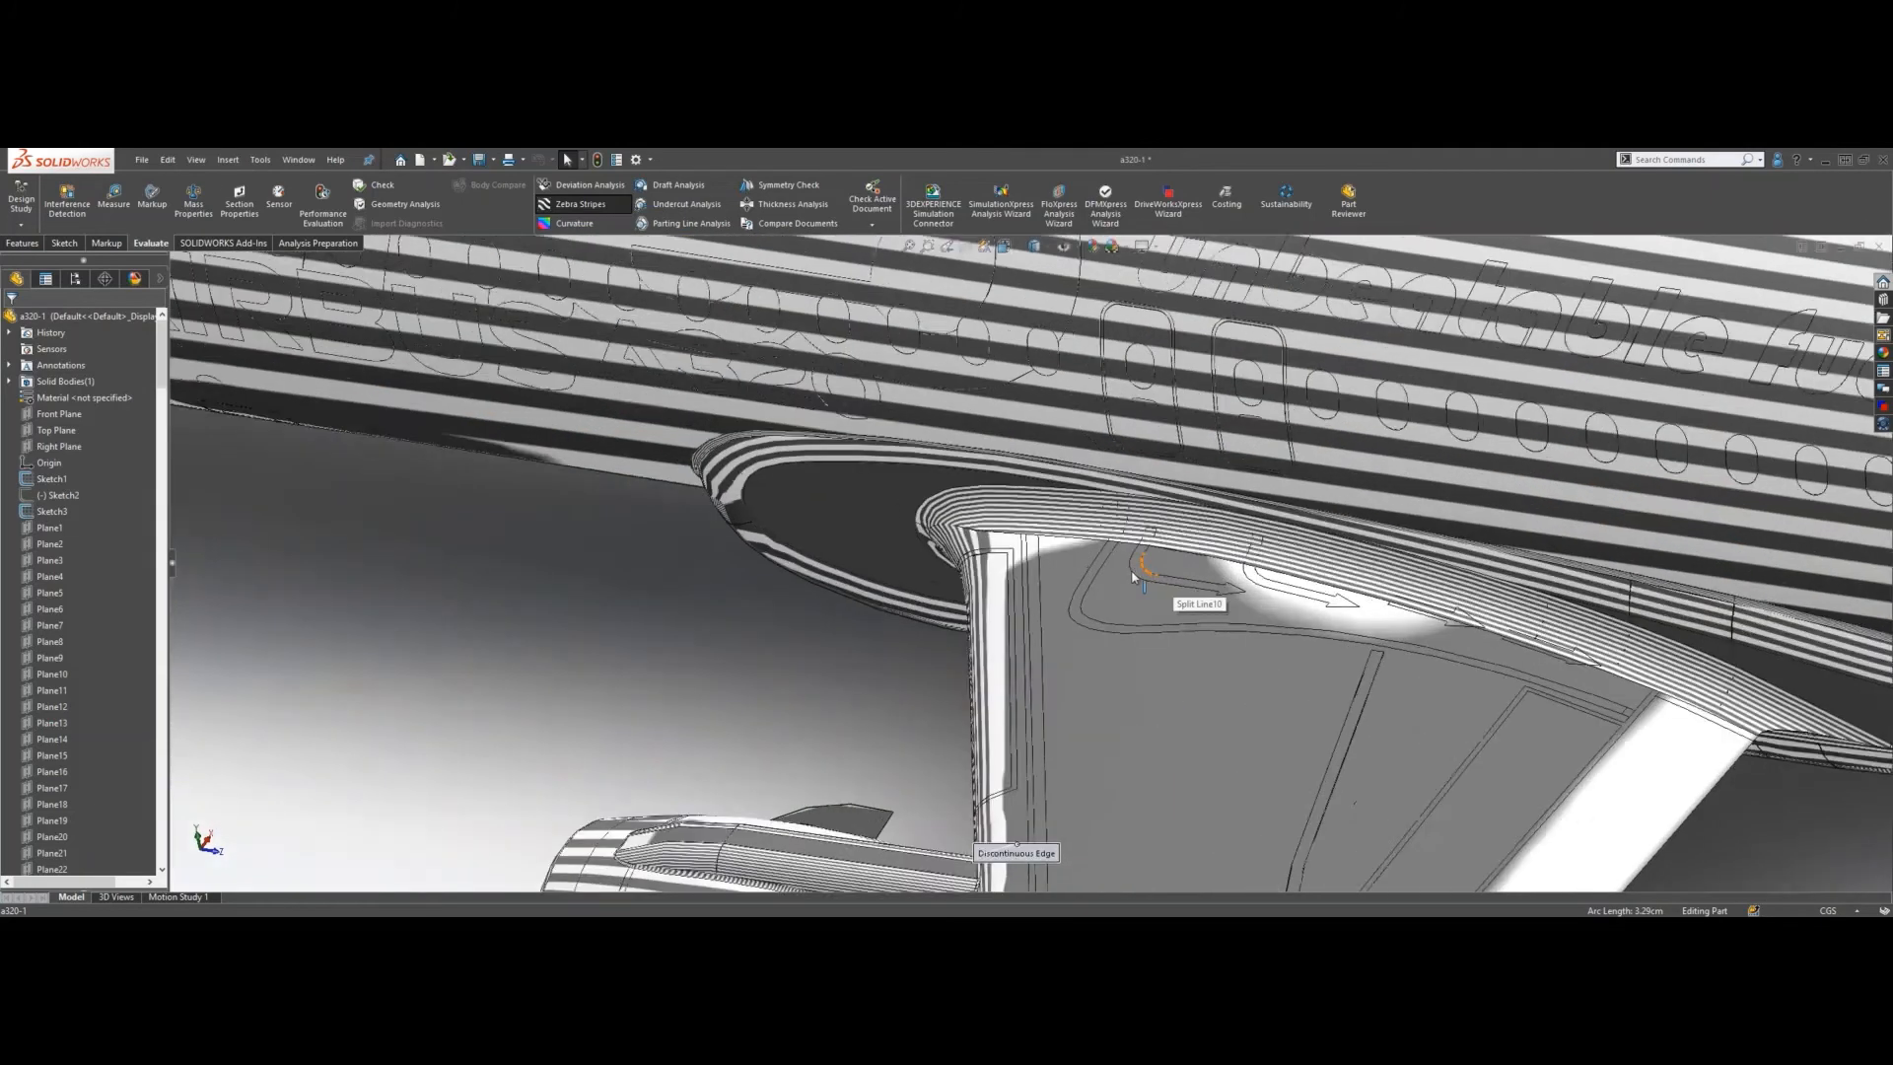
scroll(1132, 577, up, 4)
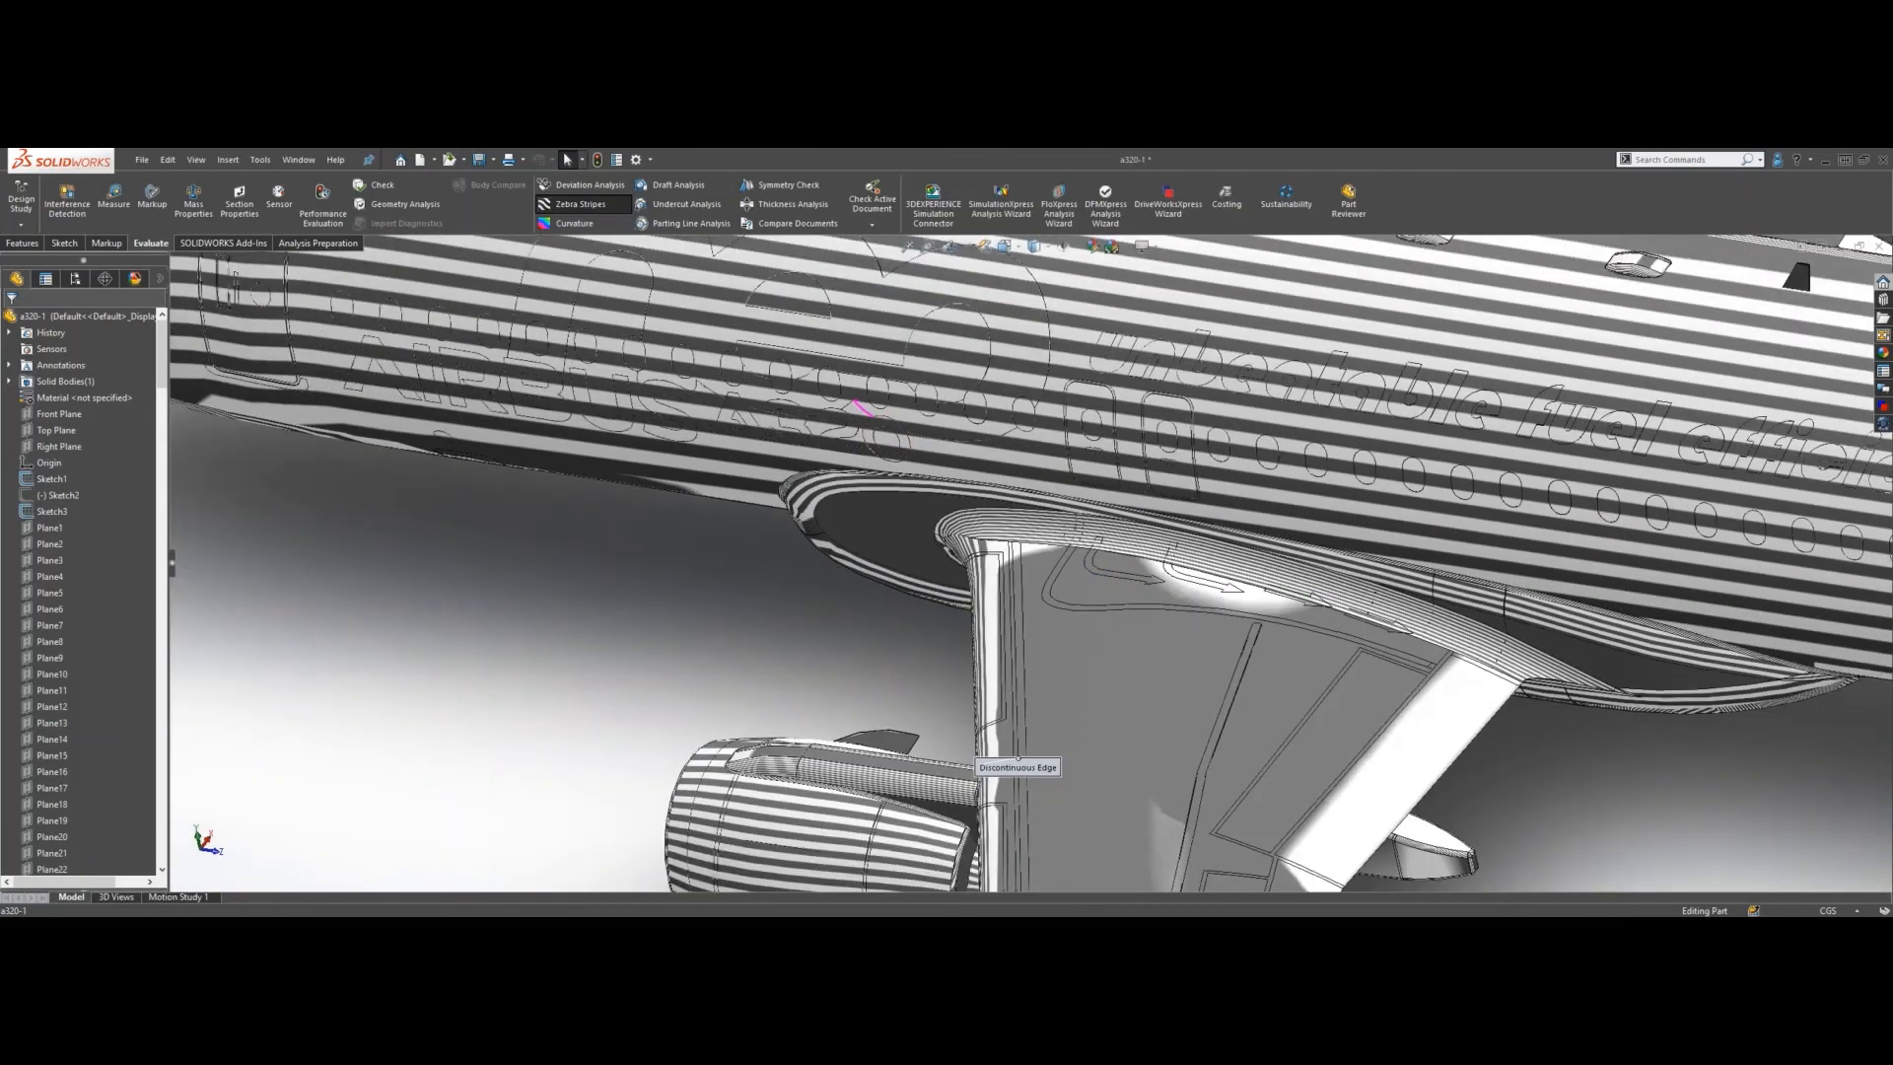
middle_drag(1017, 757, 1257, 674)
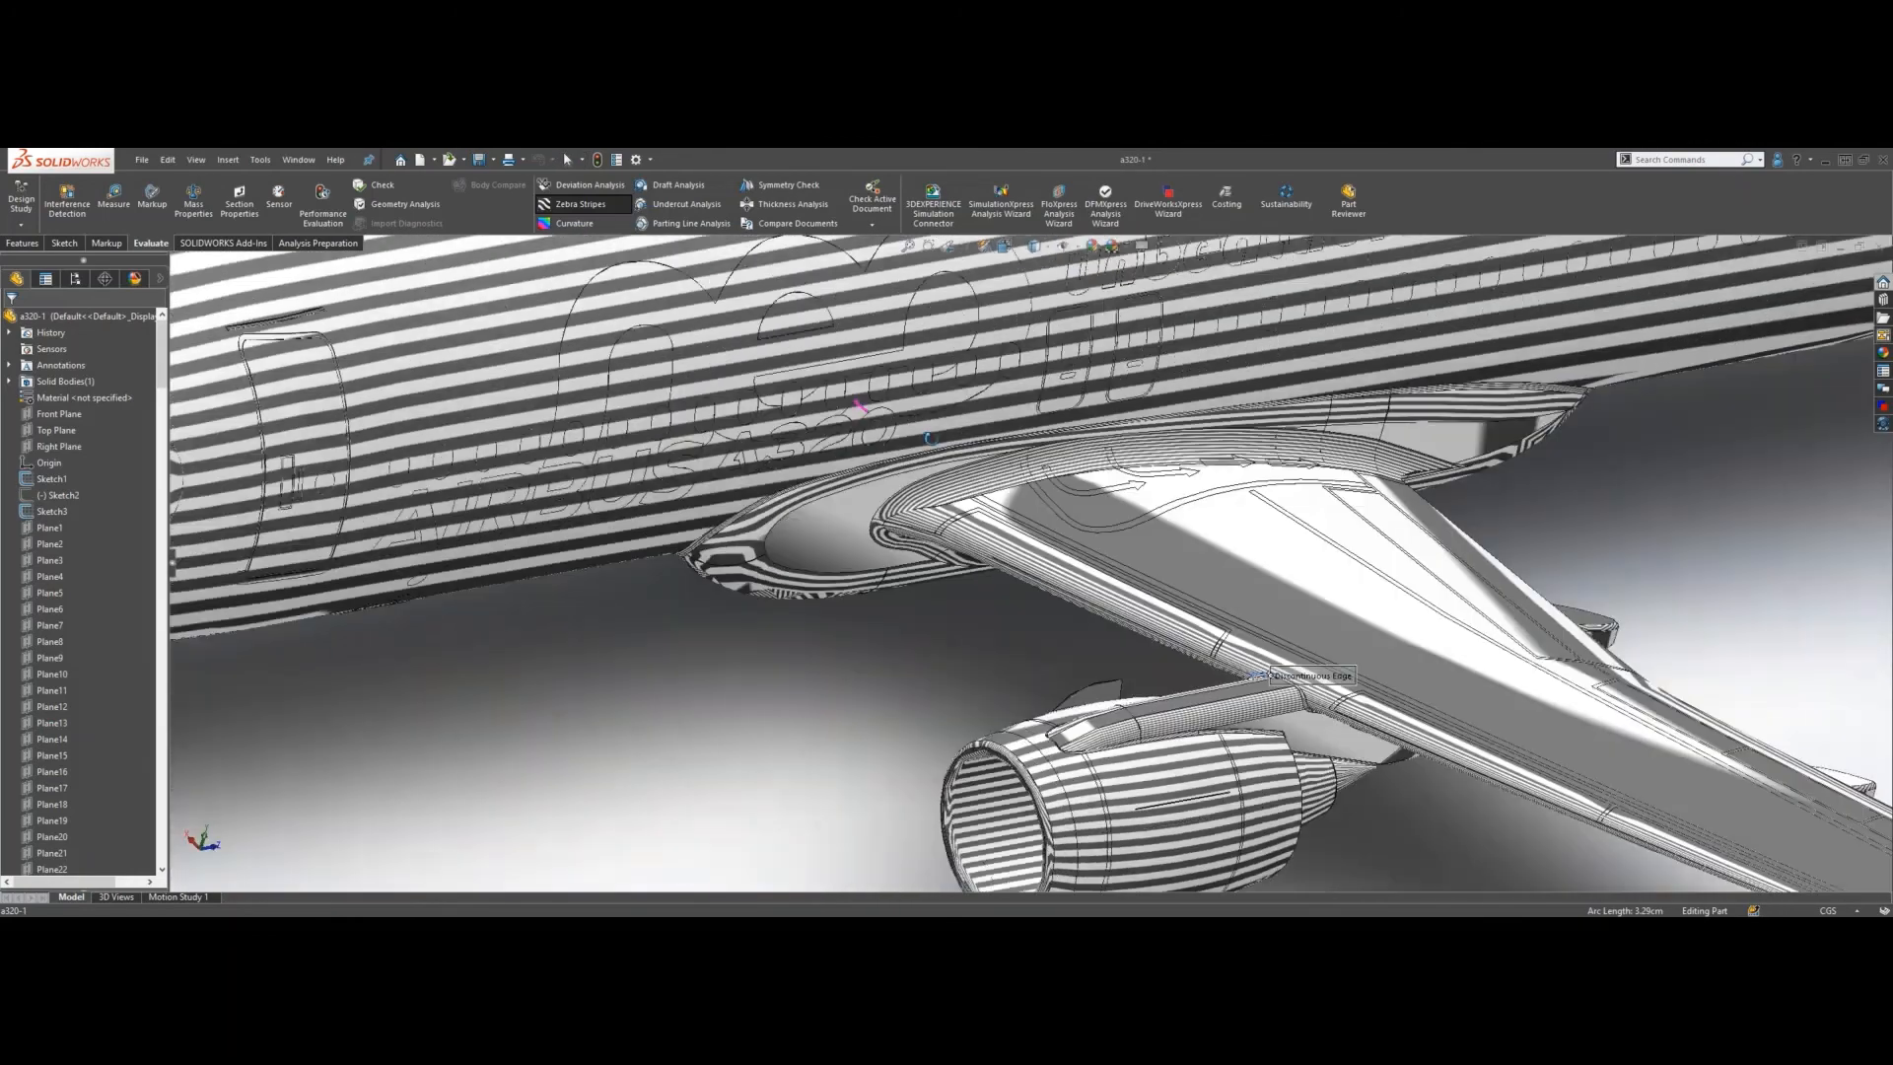
middle_drag(930, 437, 897, 431)
- Turn off the zebra stripes and display the whole aircraft in Curvature colours
scroll(897, 431, up, 6)
click(591, 204)
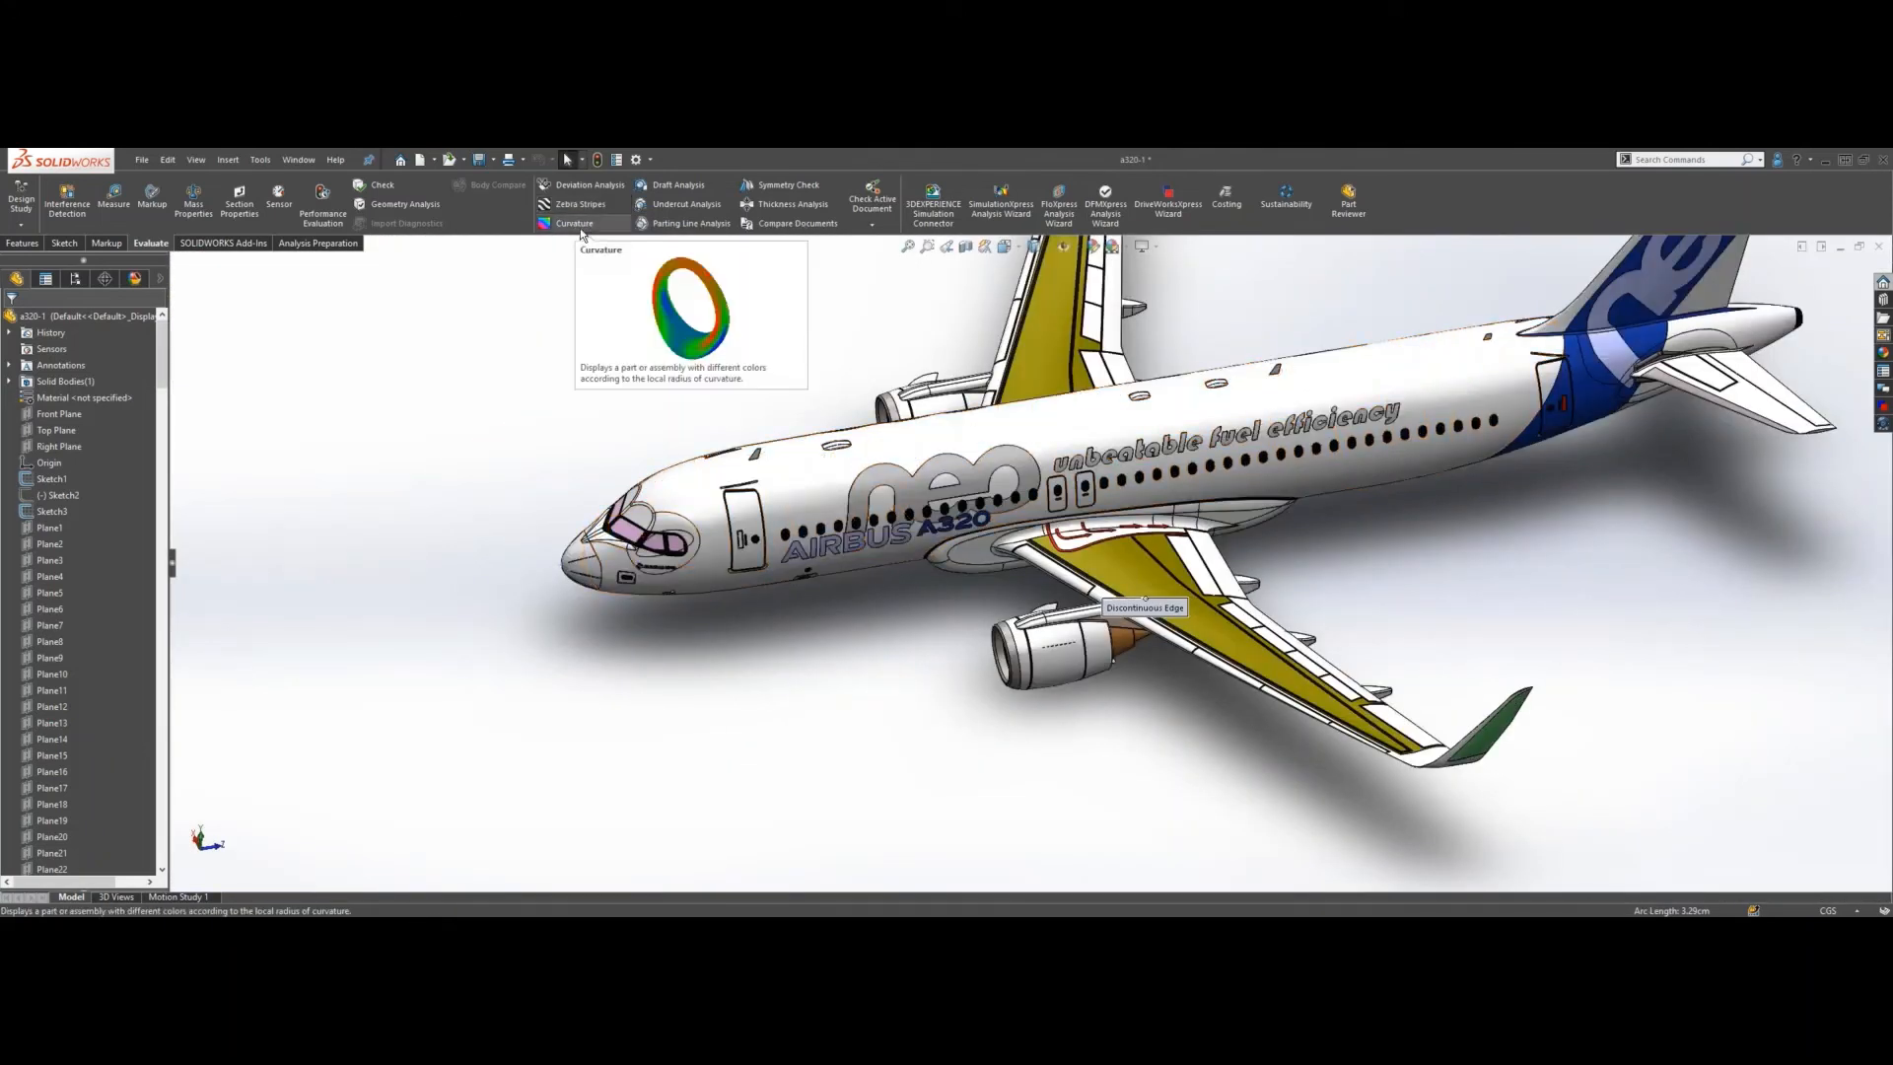
click(581, 231)
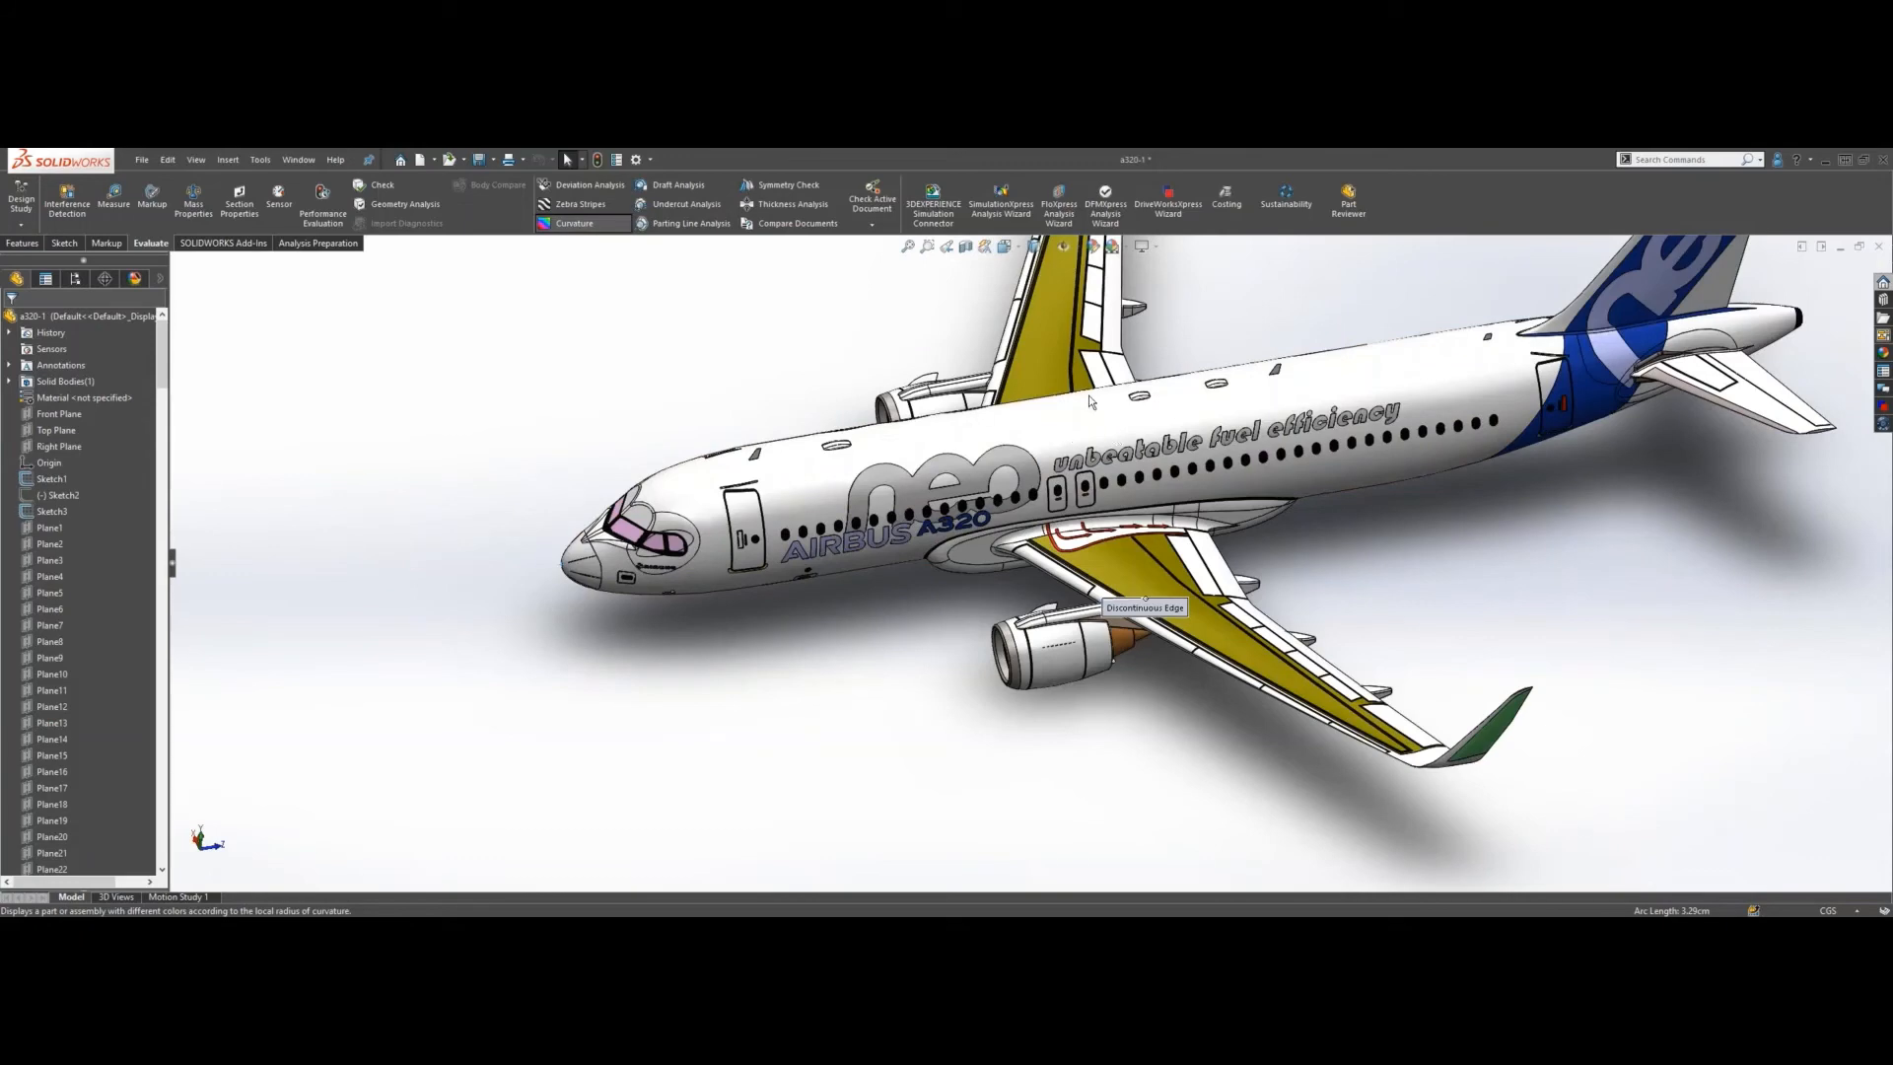
scroll(1373, 490, up, 5)
middle_drag(917, 590, 929, 485)
scroll(1311, 531, down, 5)
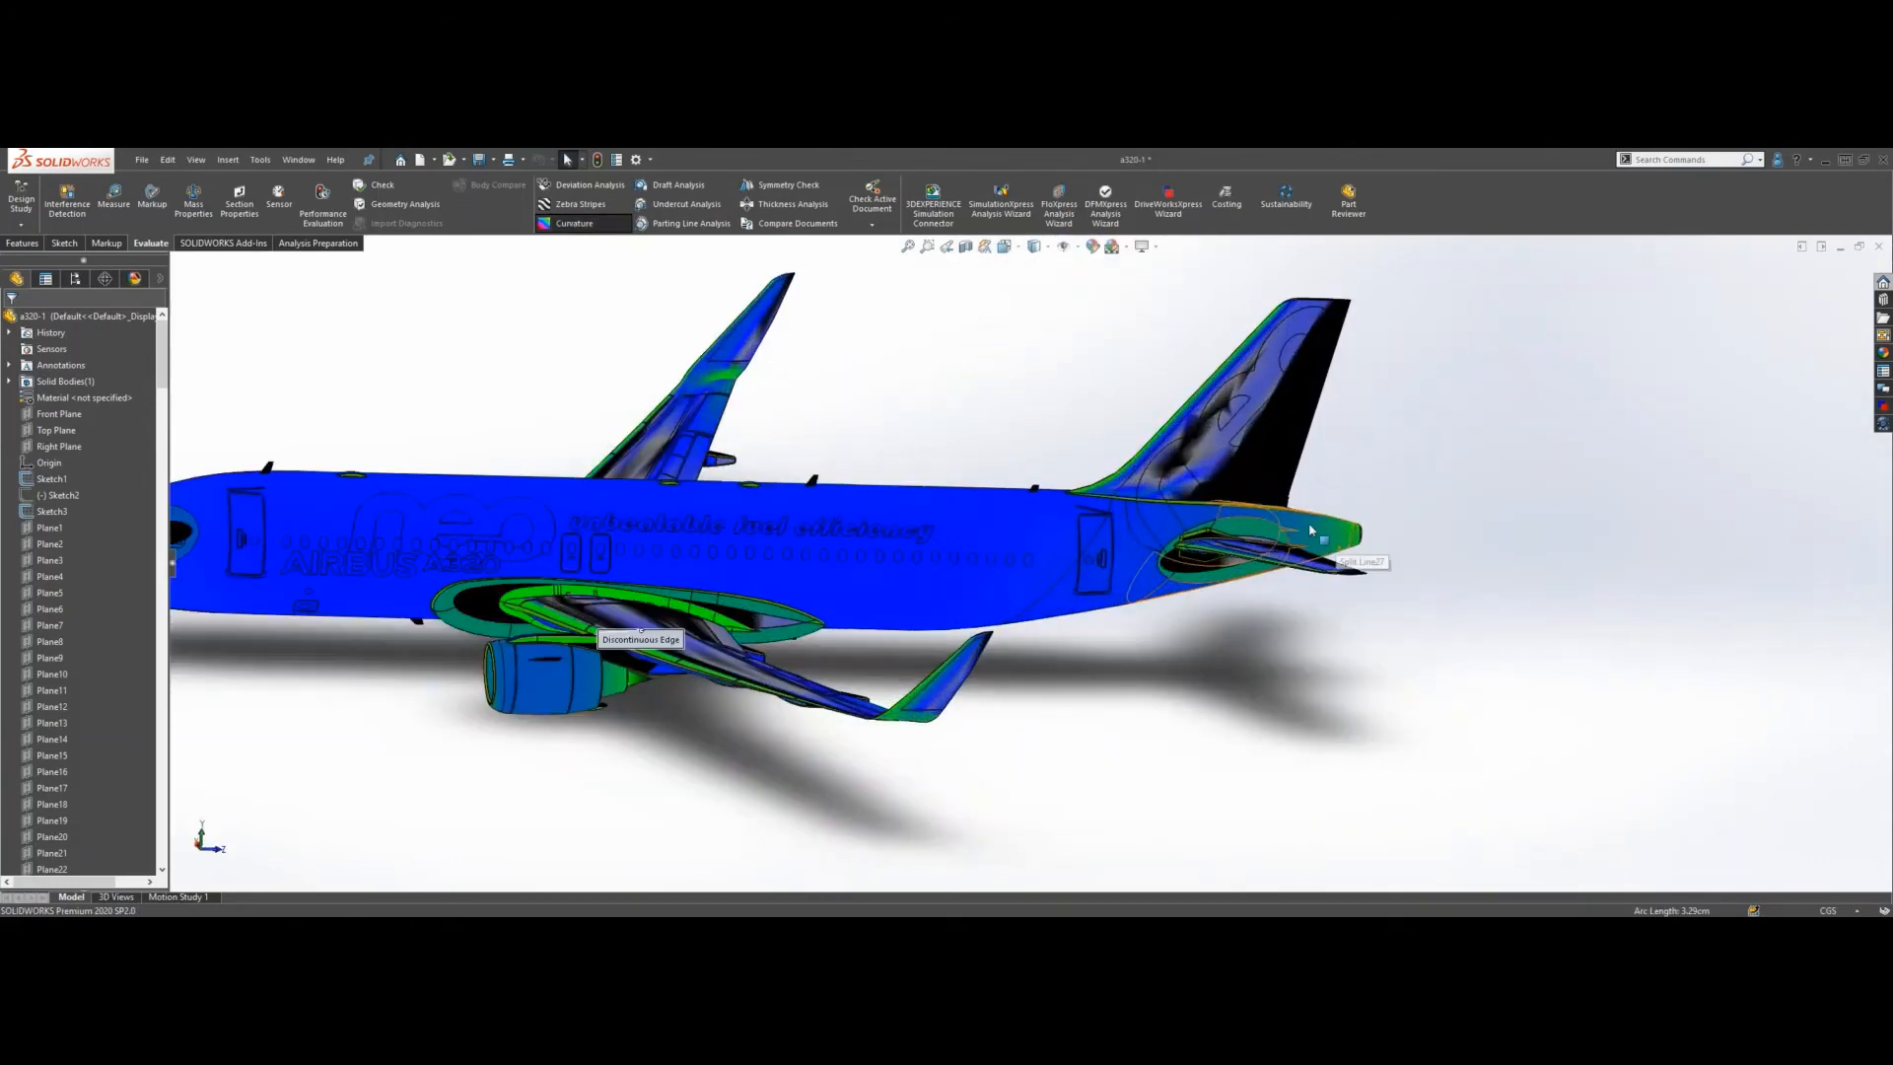
- Inspect the curvature colours and local curvature values on the vertical fin, tail cone and horizontal stabilizer
scroll(1311, 530, down, 4)
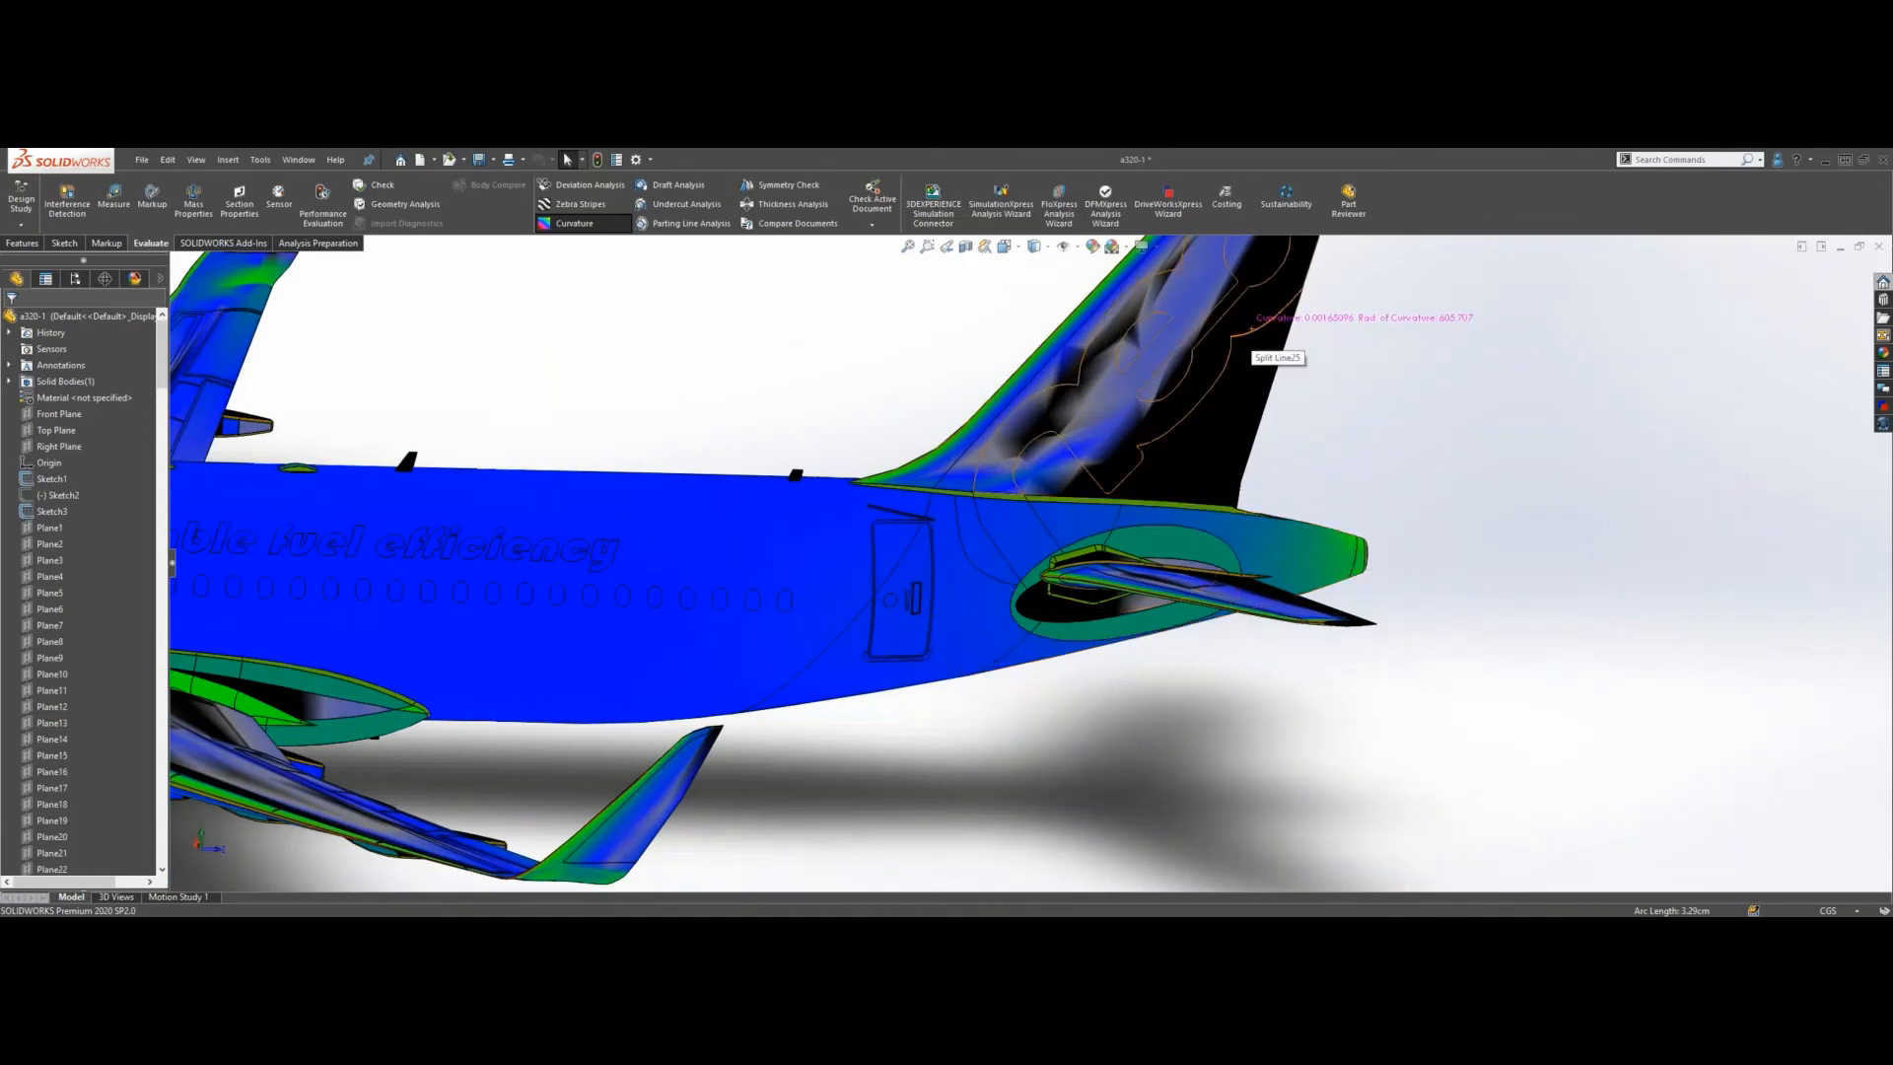
scroll(1252, 335, down, 2)
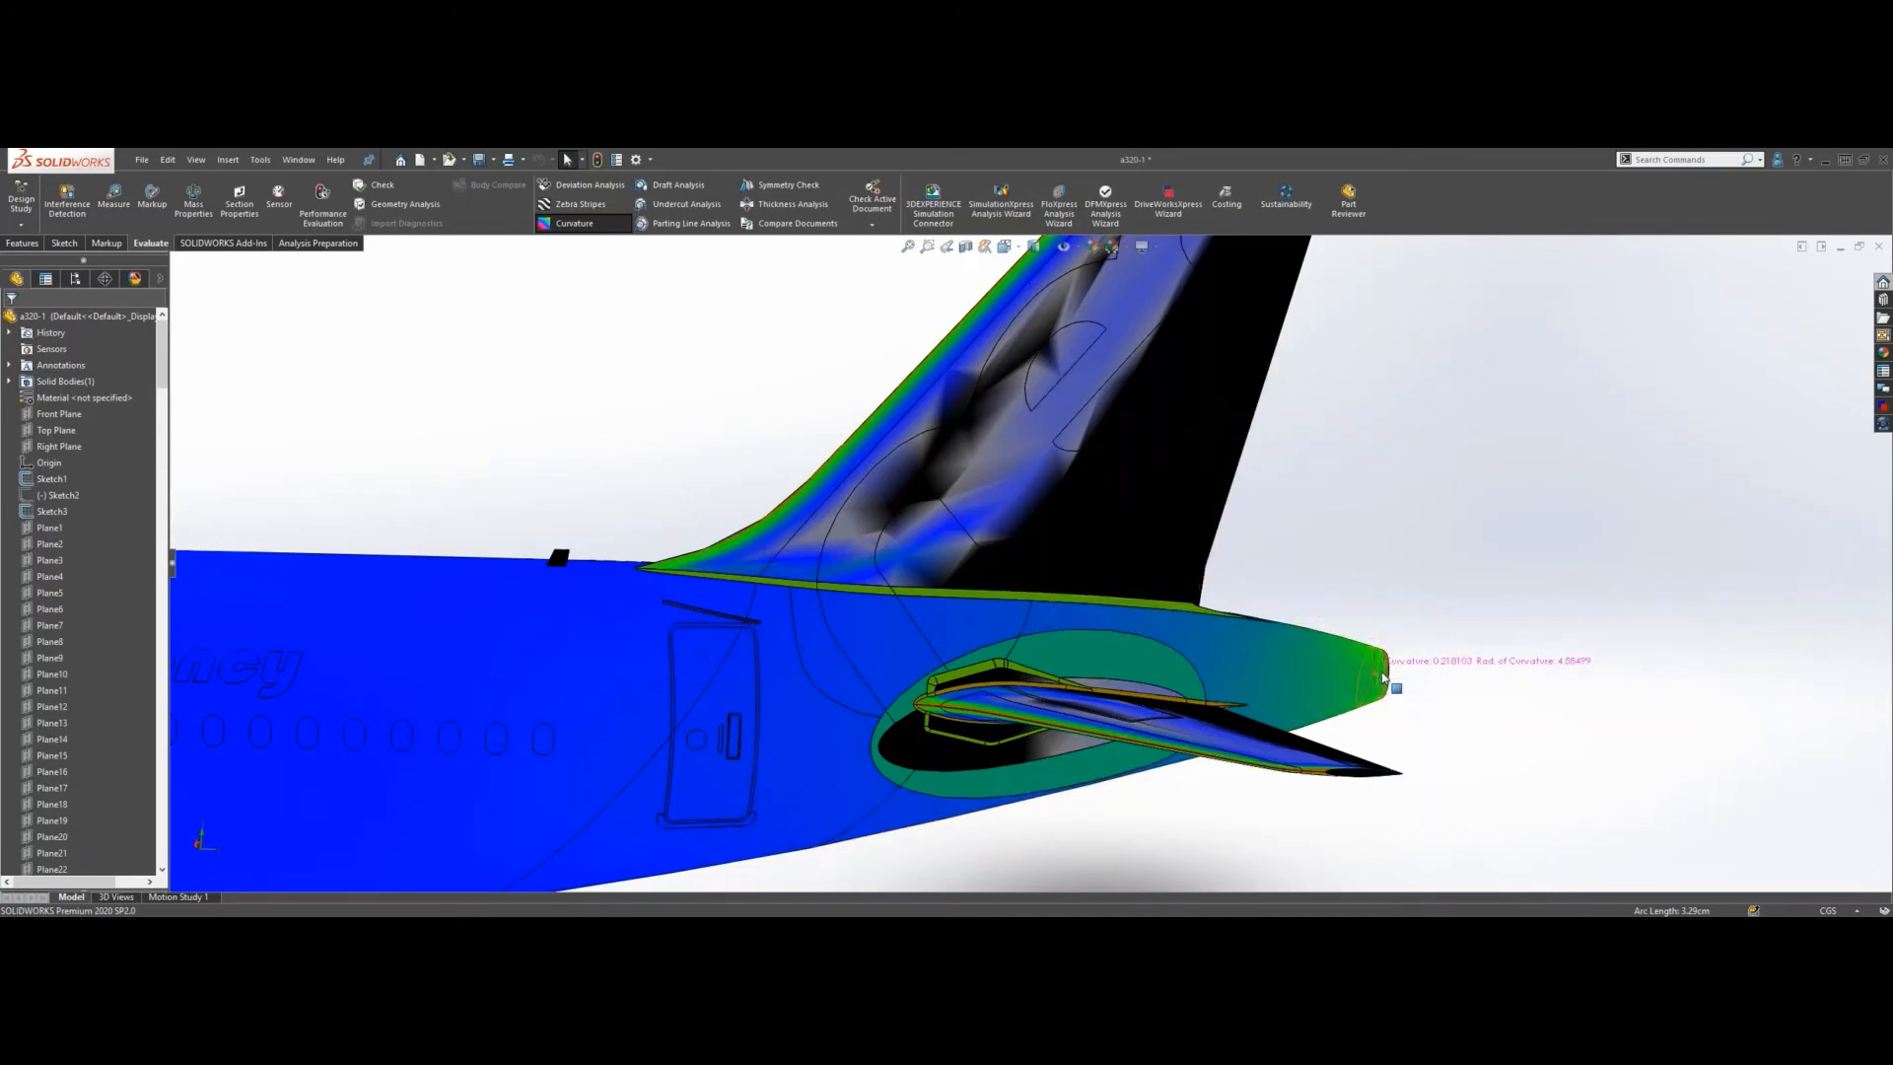
scroll(1030, 702, down, 3)
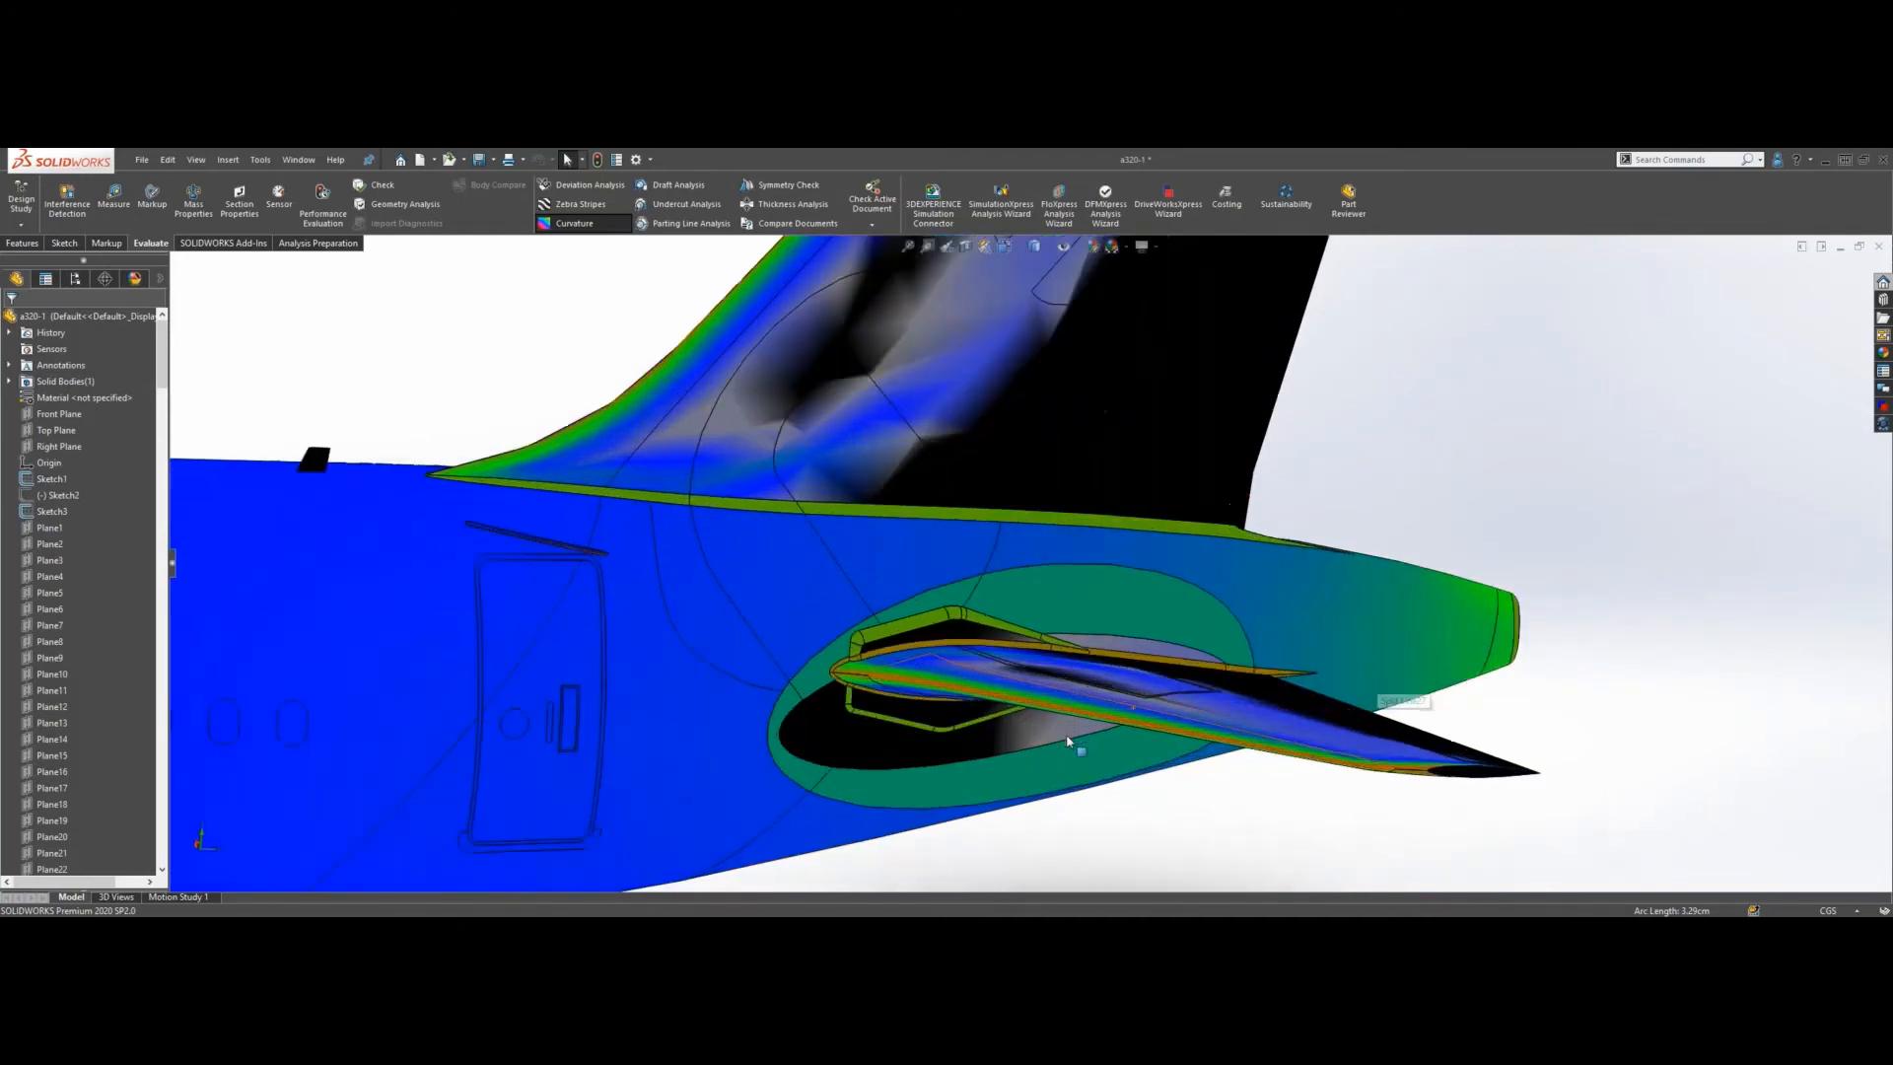
- Inspect the curvature colours along the horizontal stabilizer's leading edge and root, and on the fuselage around the rear door
scroll(1026, 698, down, 5)
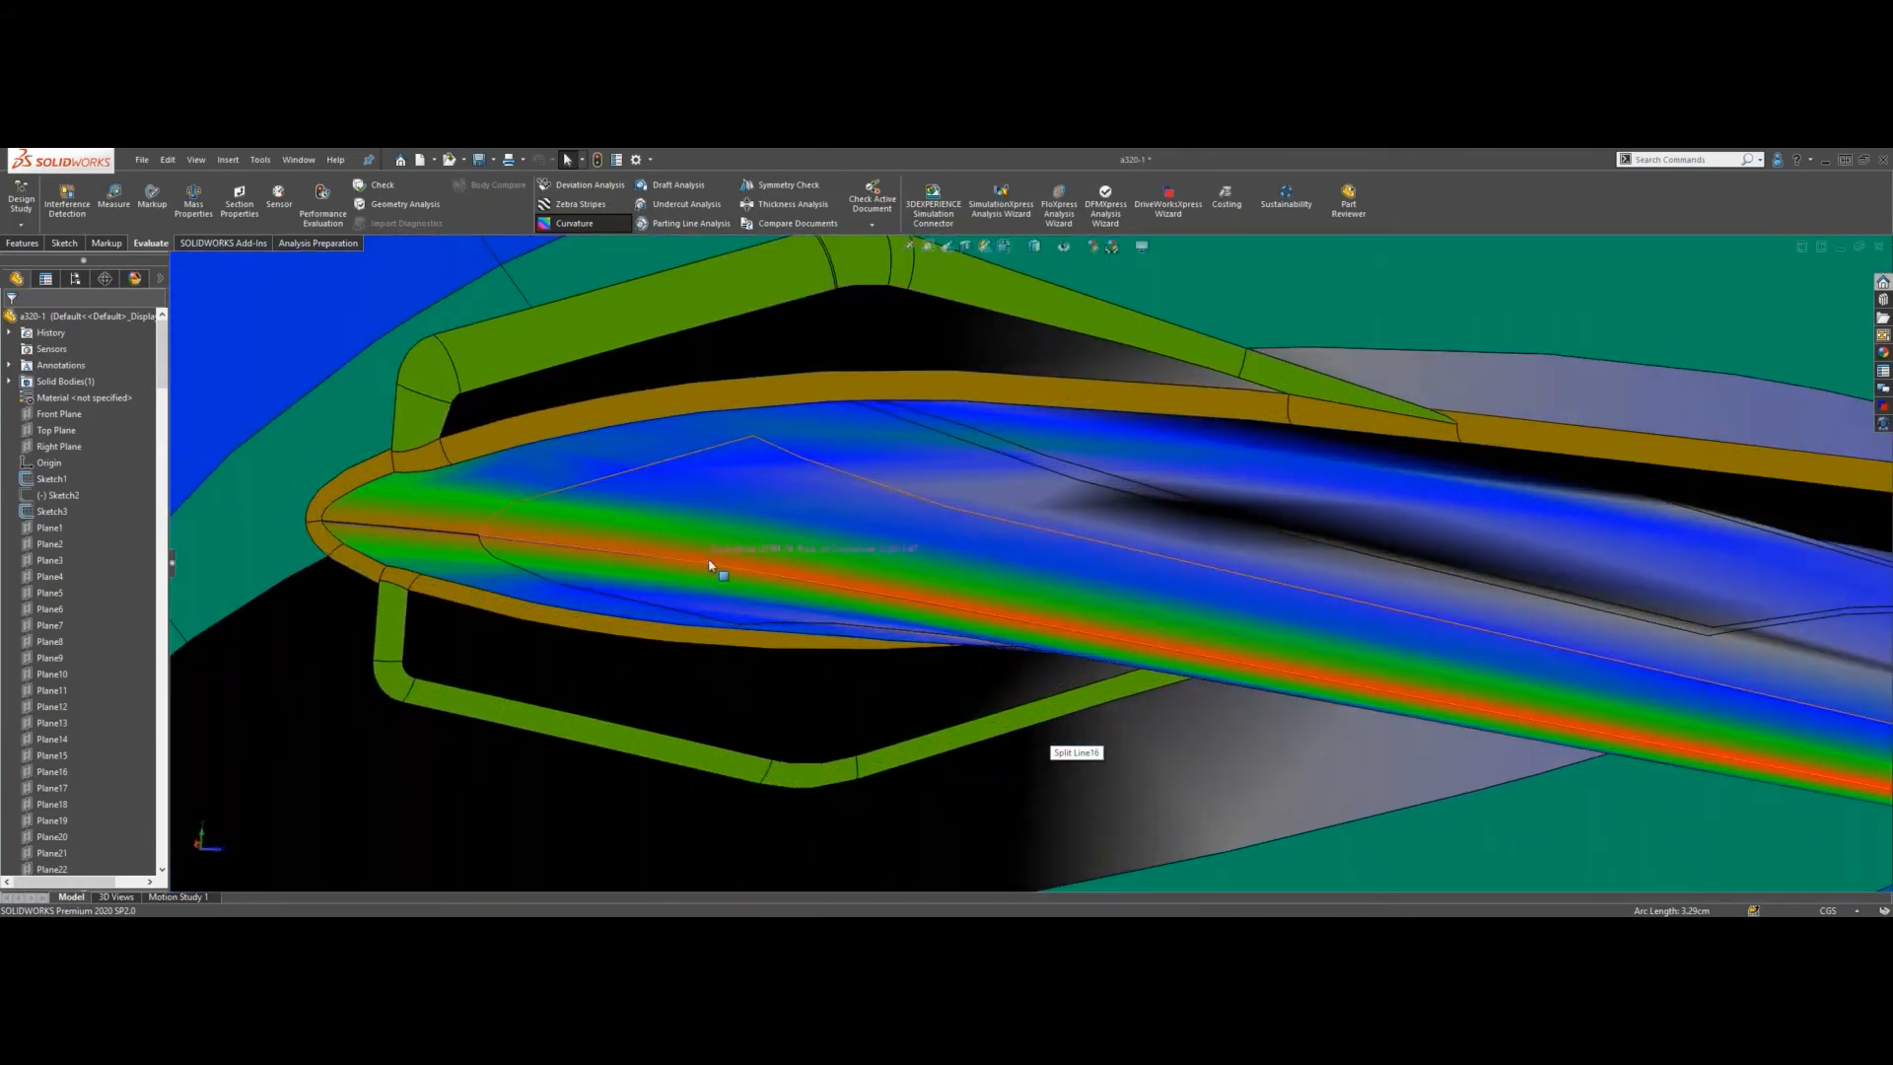
scroll(710, 565, down, 2)
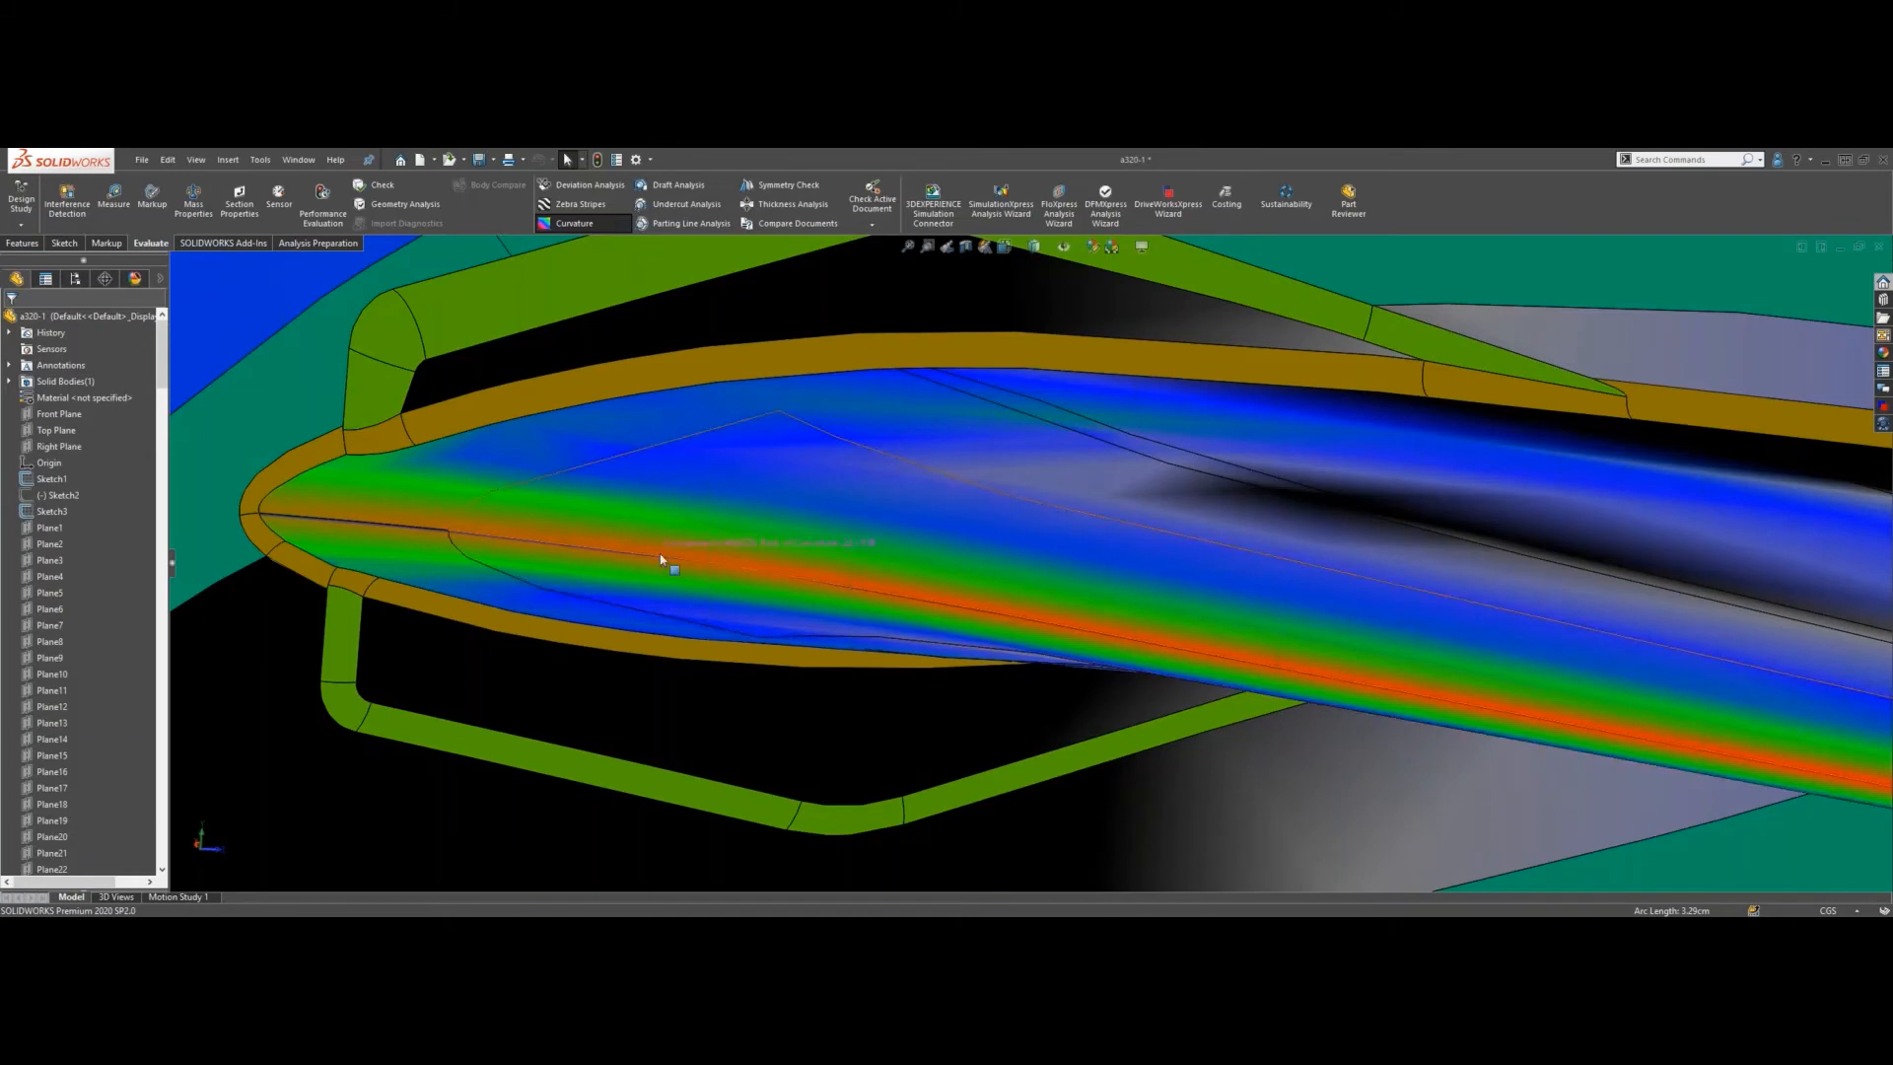
scroll(656, 554, up, 7)
scroll(493, 376, down, 6)
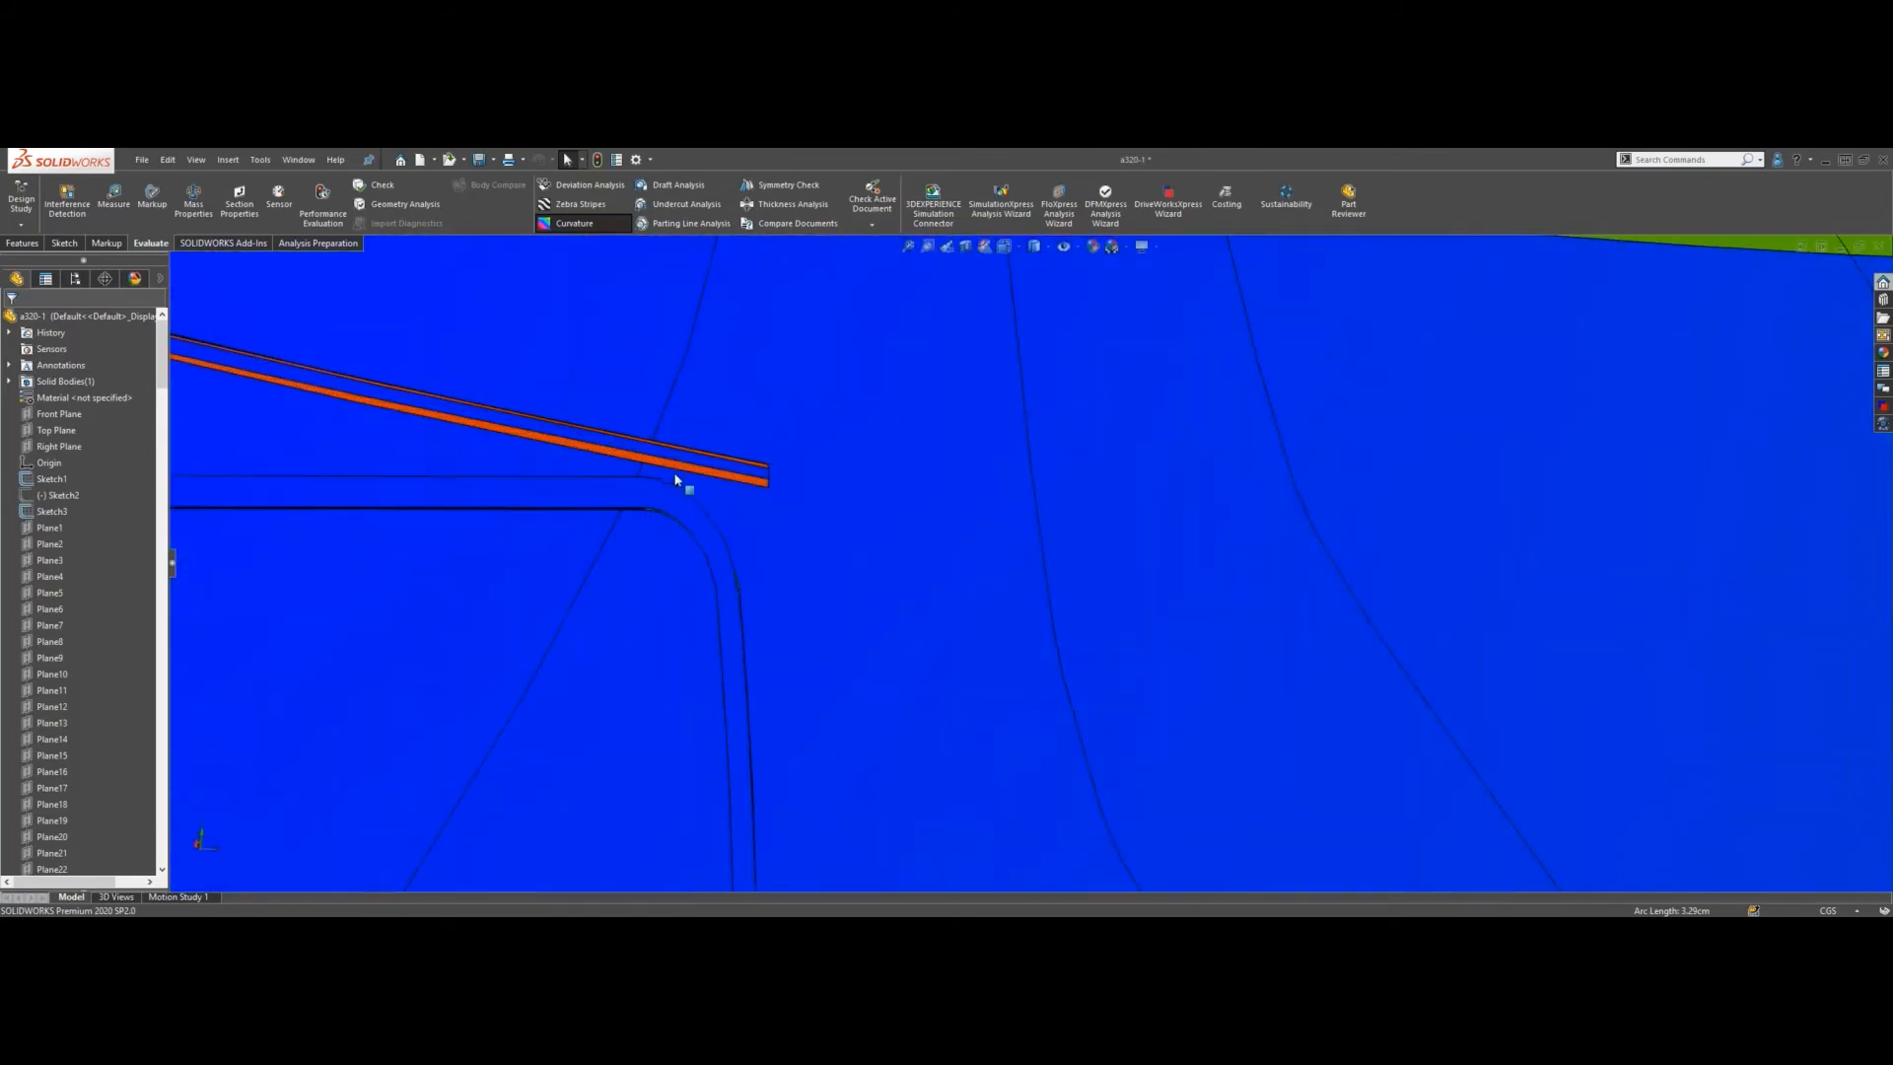
scroll(517, 443, up, 6)
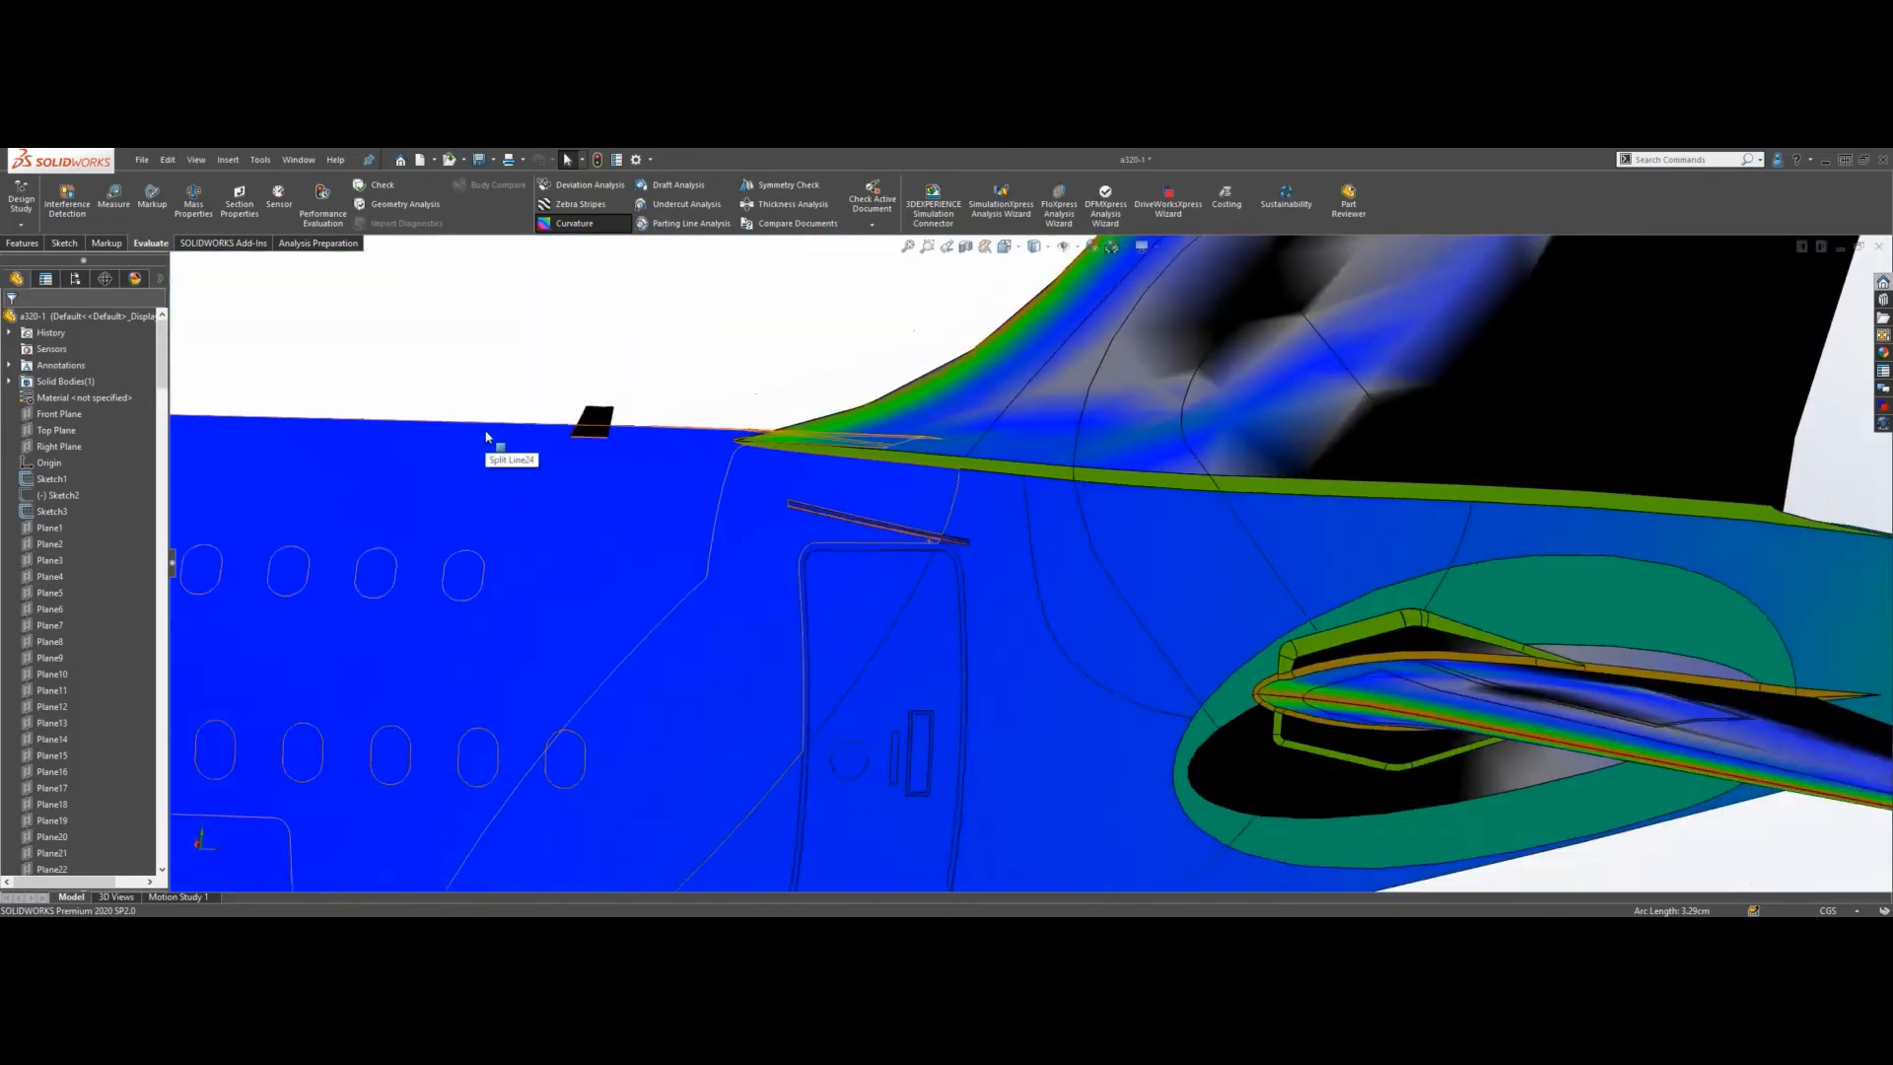
- Fit the whole aircraft in view and review its curvature colours from the side and from the front quarter
key(f)
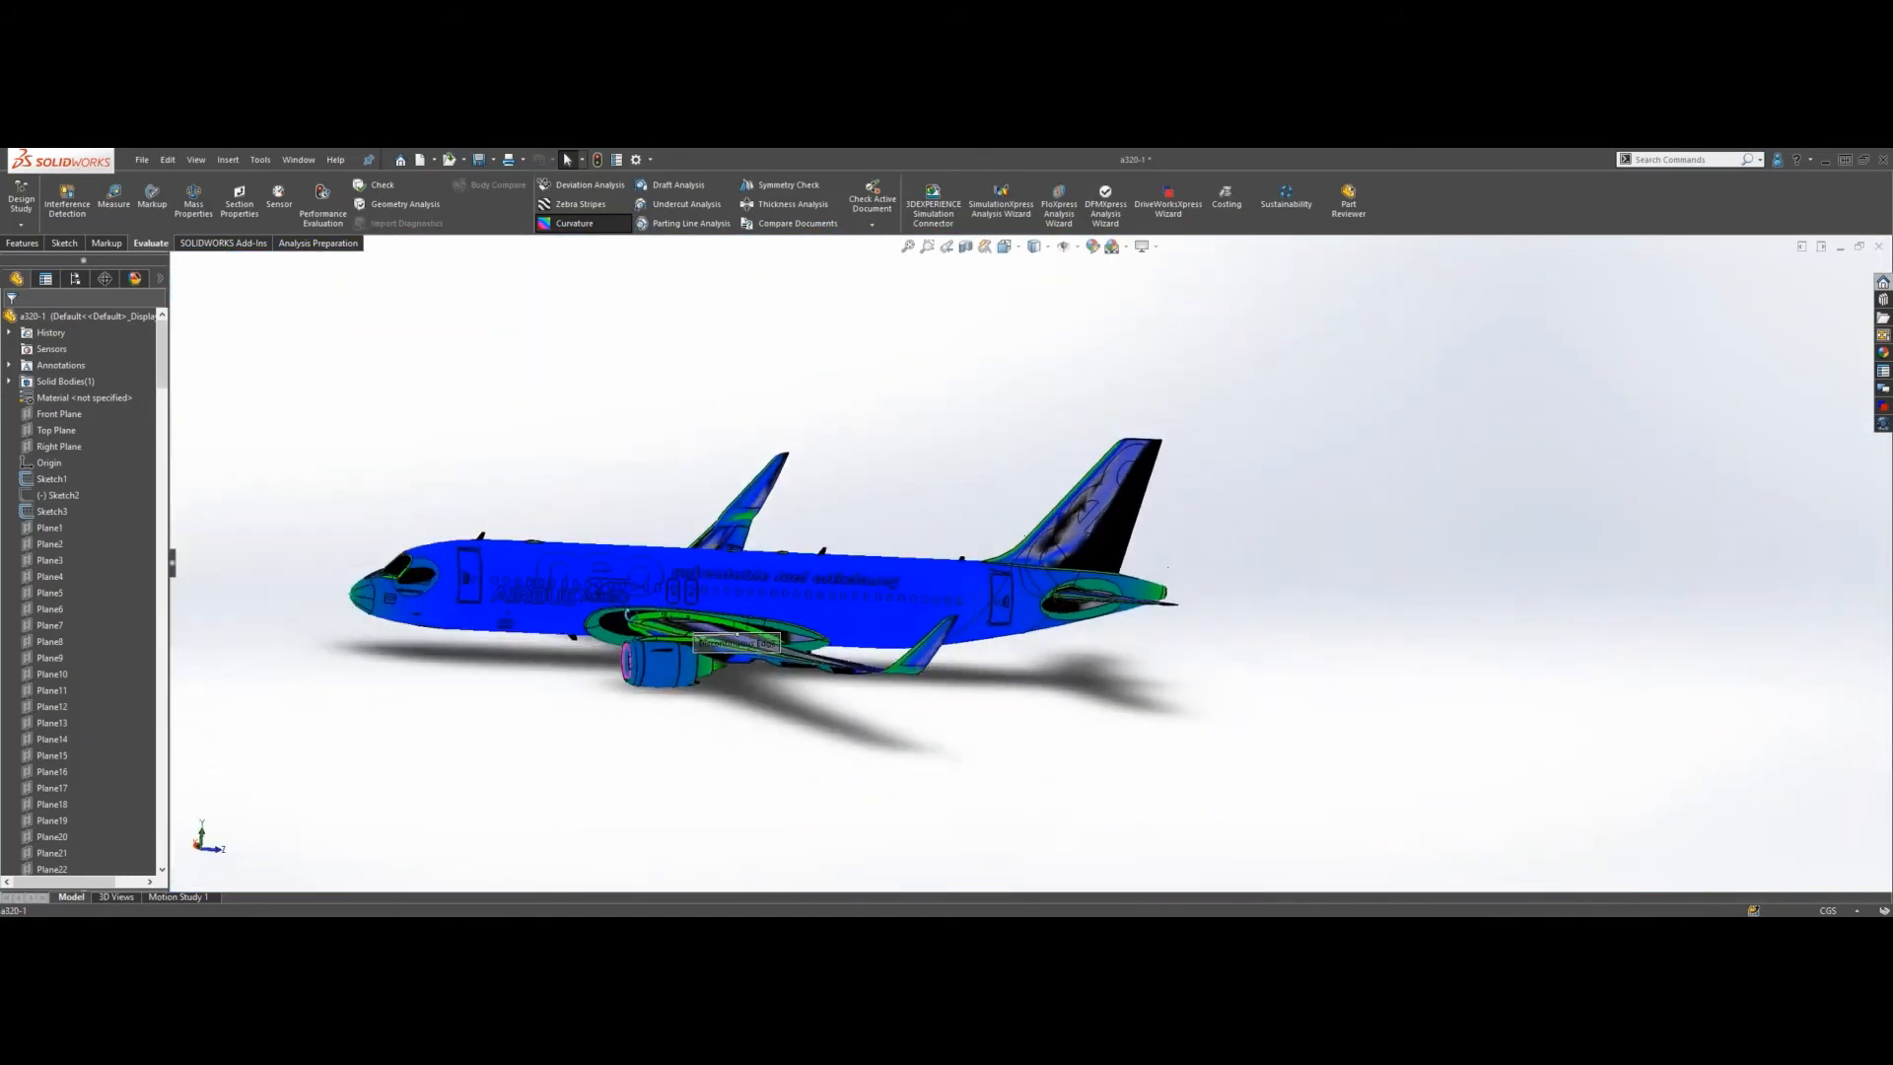
scroll(683, 569, up, 3)
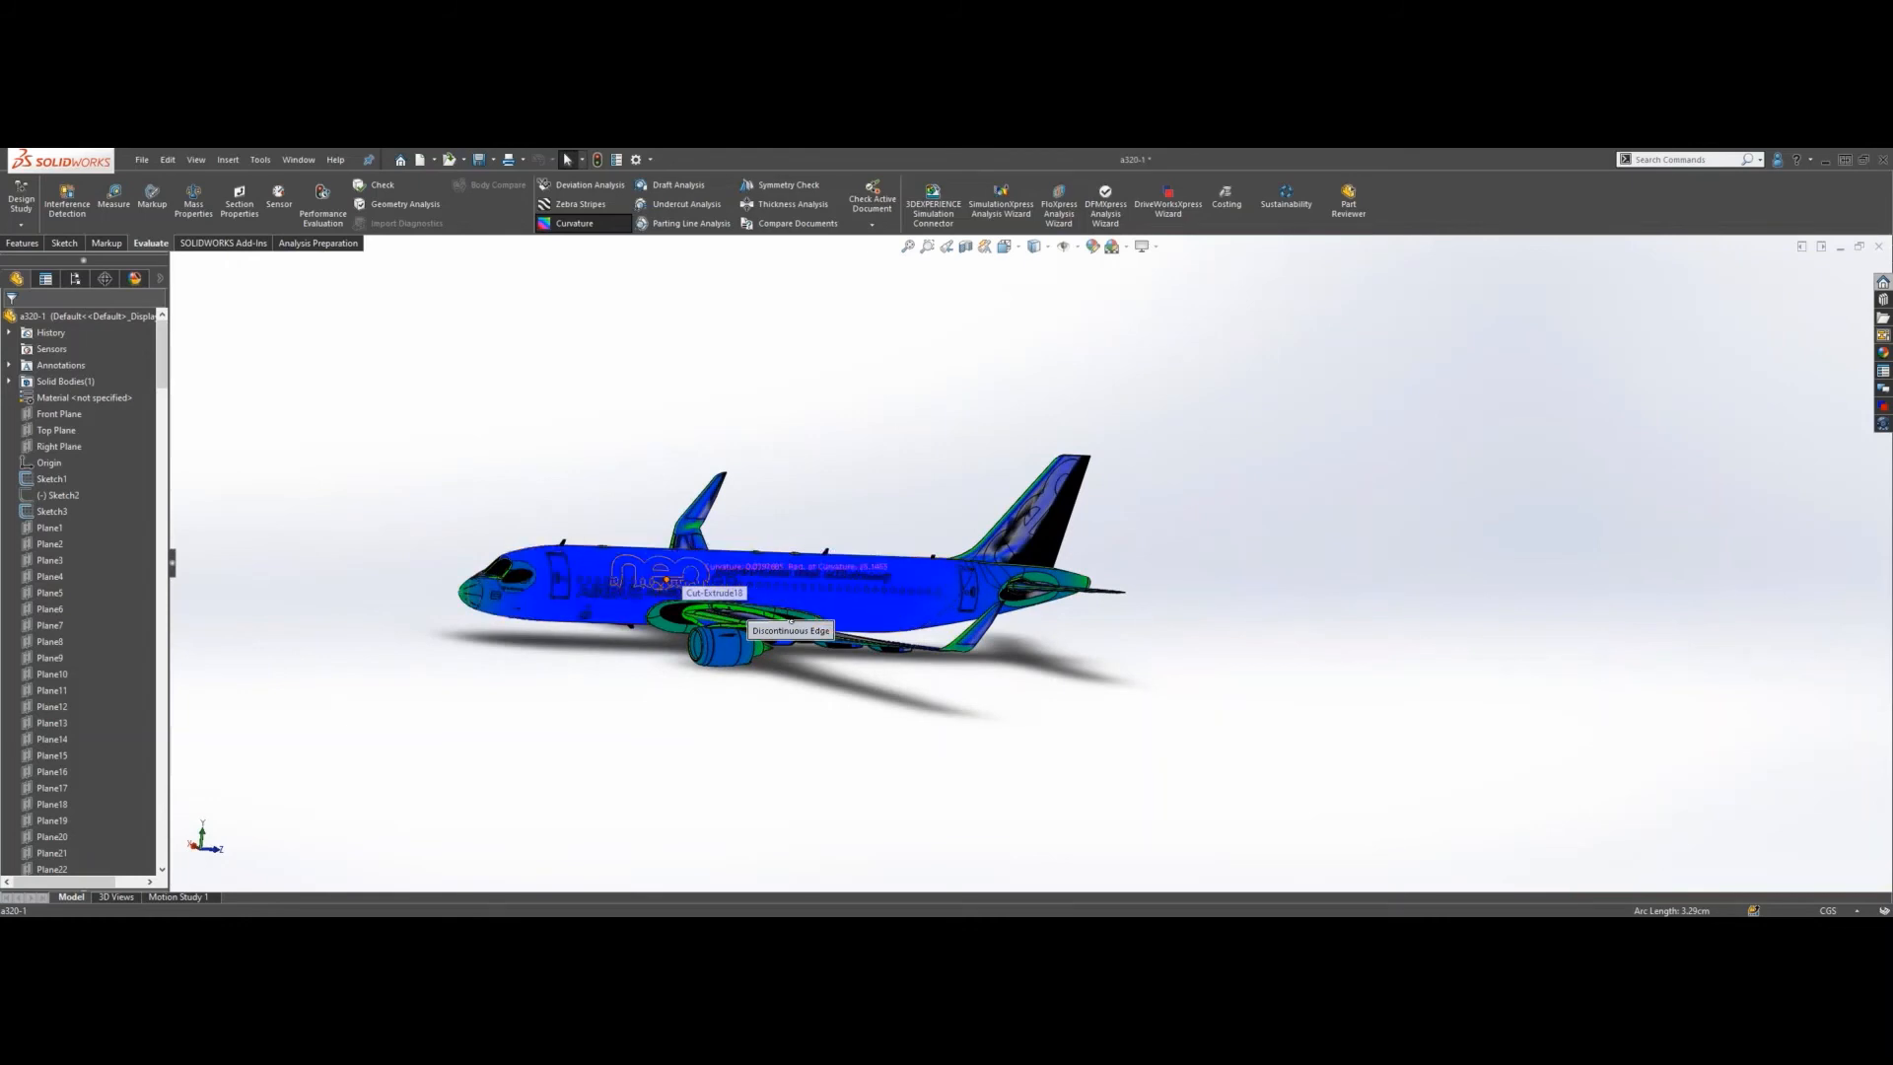
scroll(538, 631, down, 3)
middle_drag(678, 643, 731, 680)
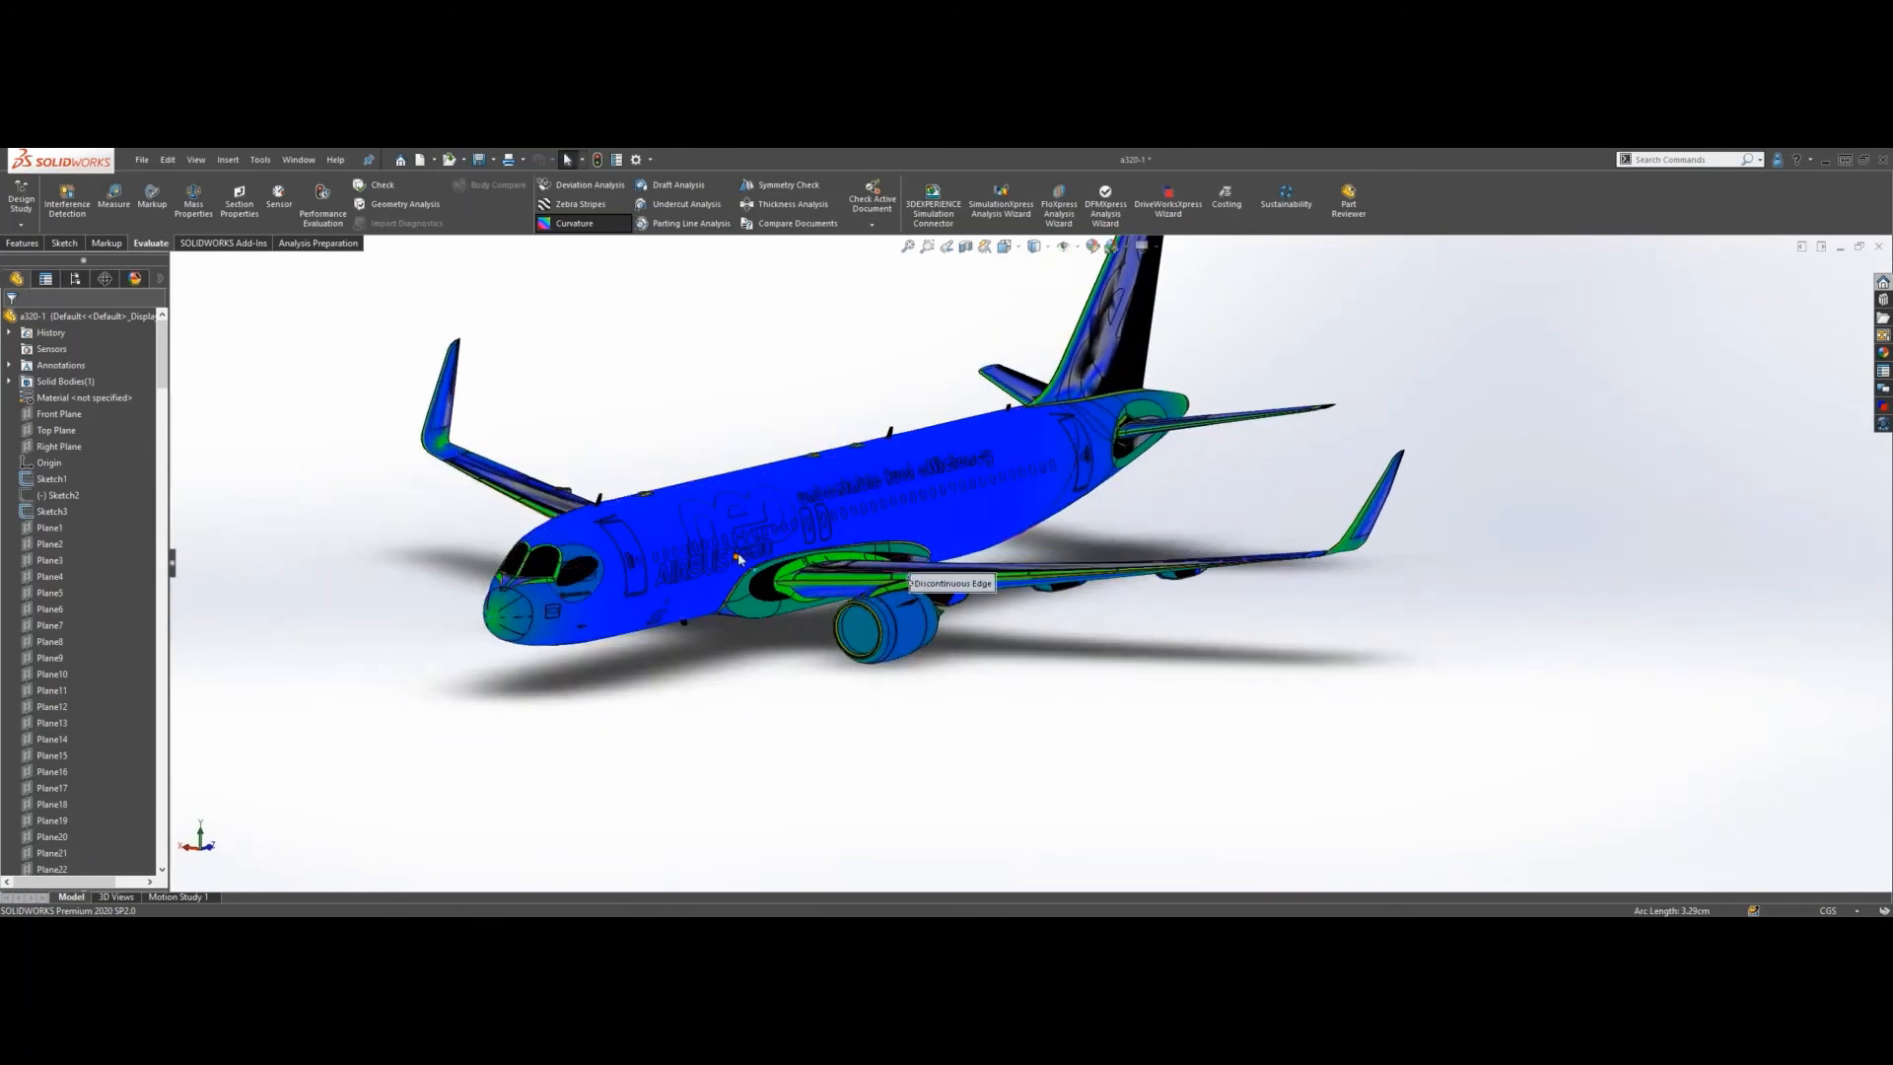
scroll(946, 482, up, 2)
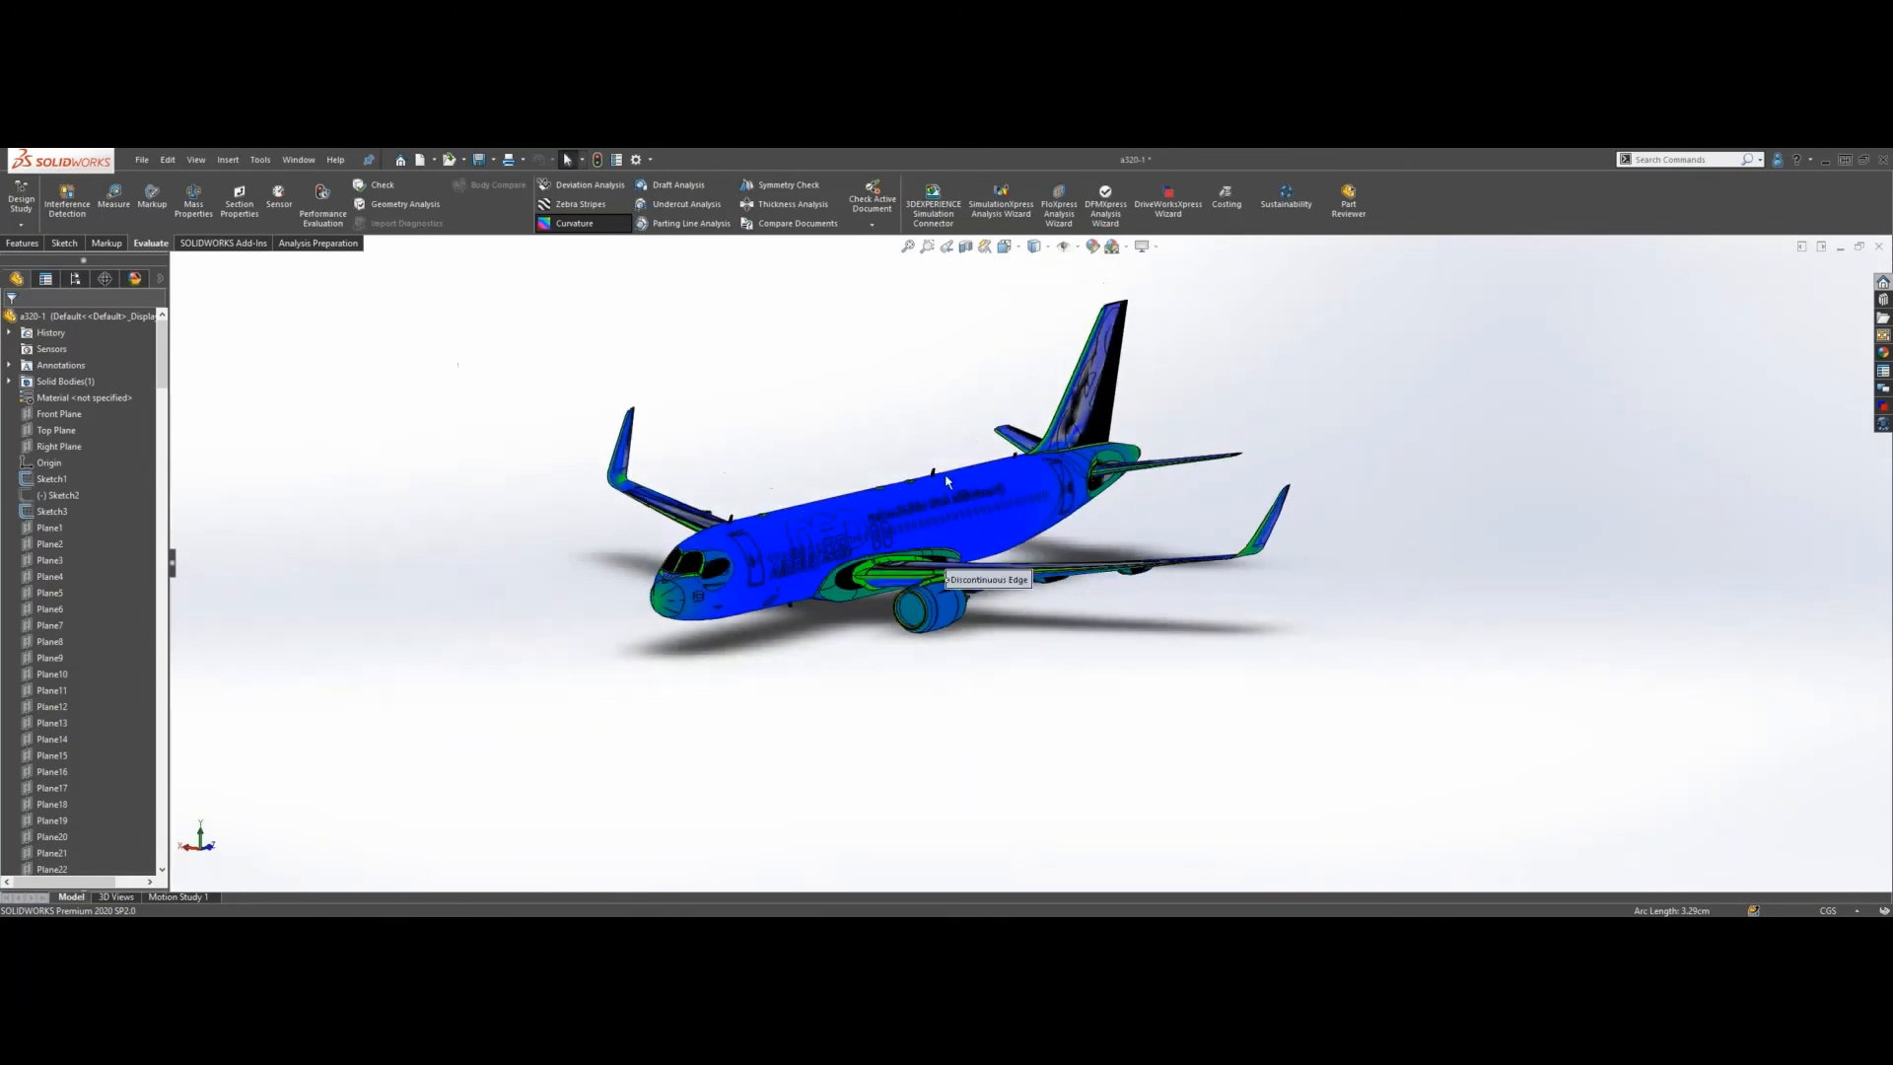
middle_drag(901, 410, 997, 451)
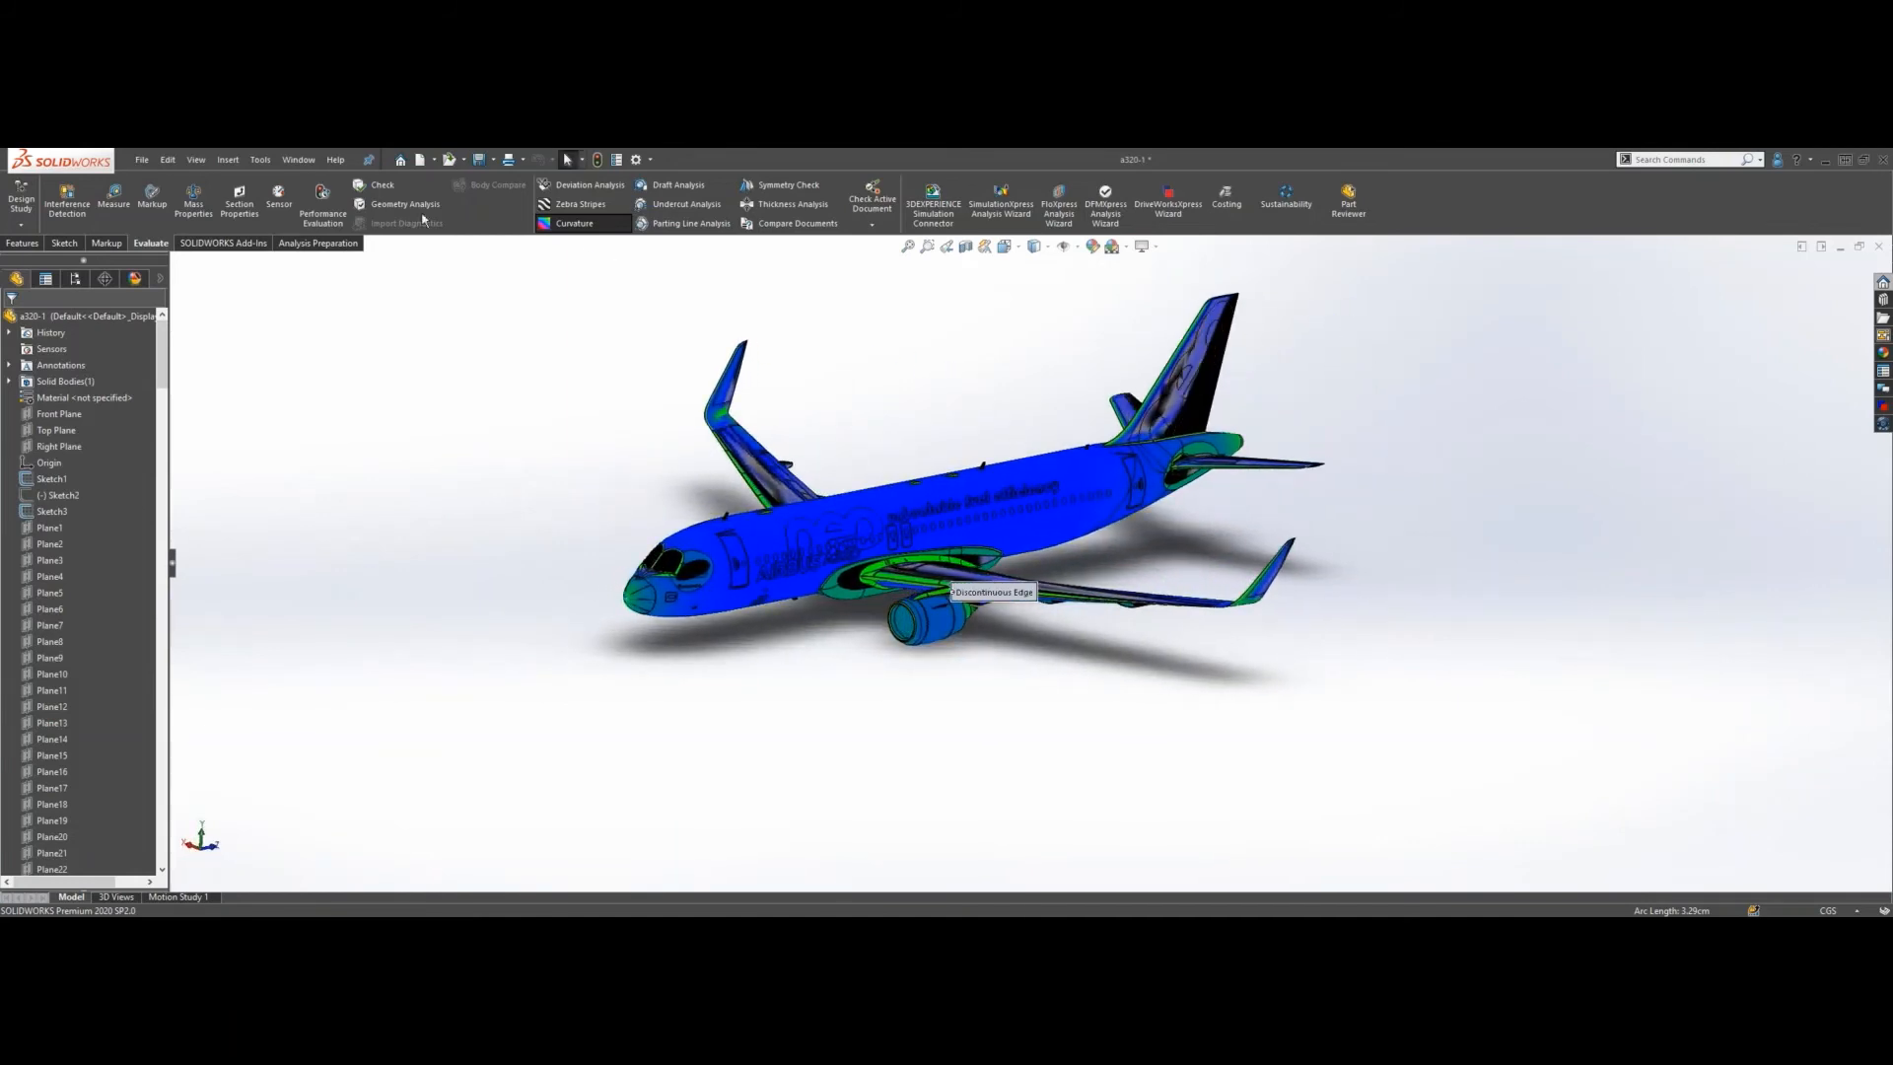
click(300, 160)
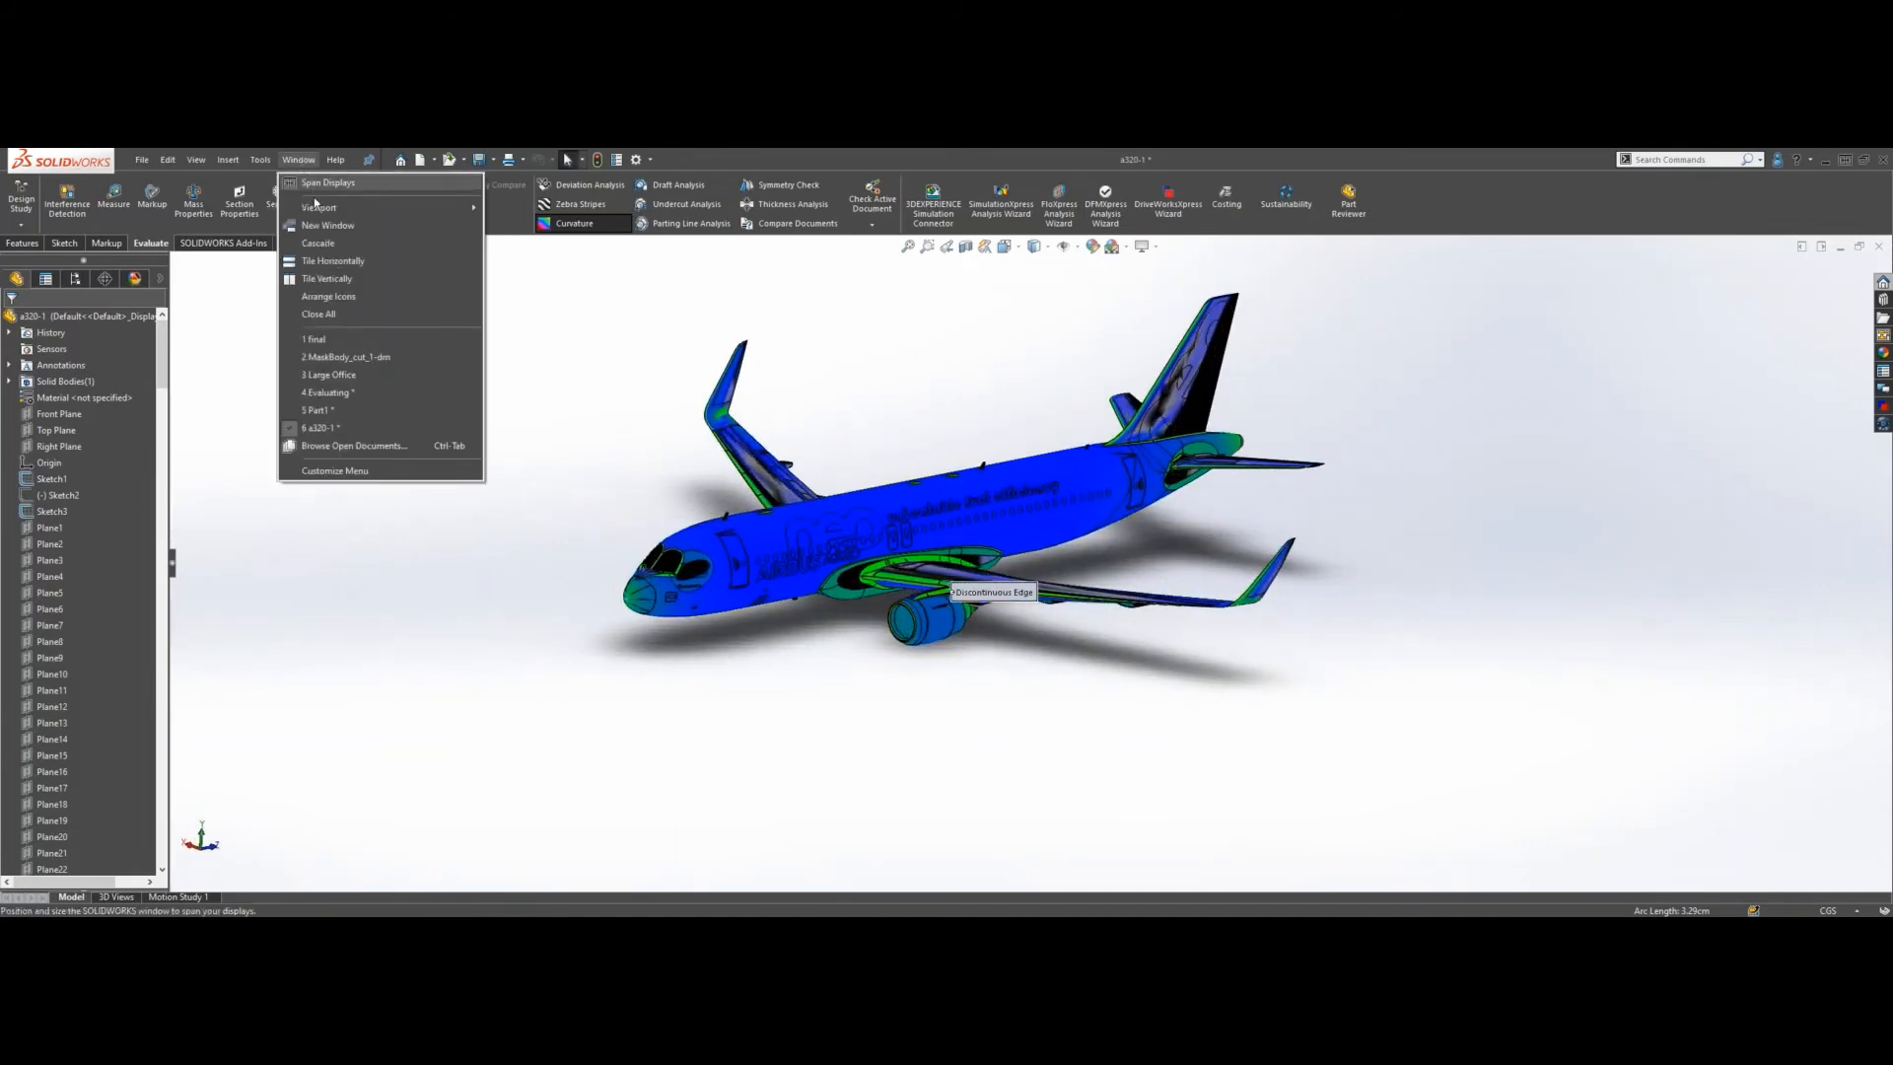
click(342, 378)
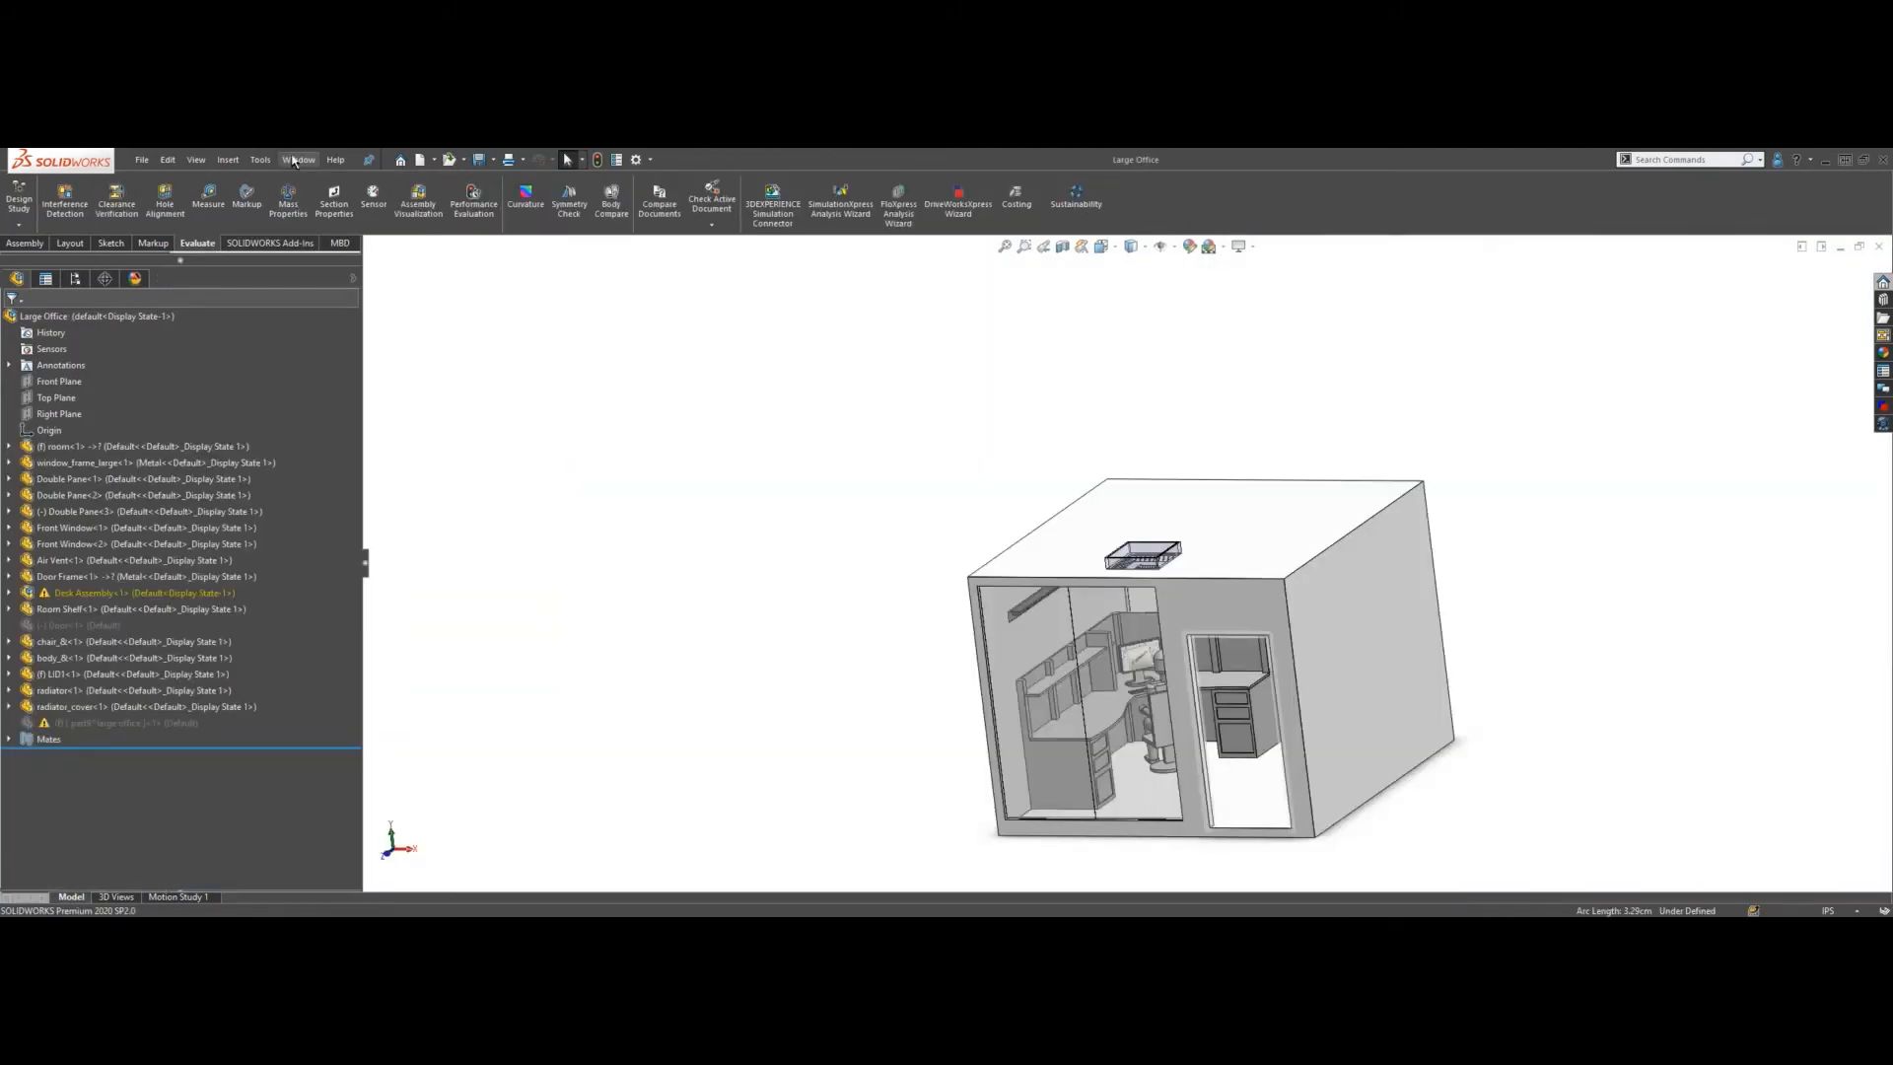
click(296, 161)
mouse_move(349, 348)
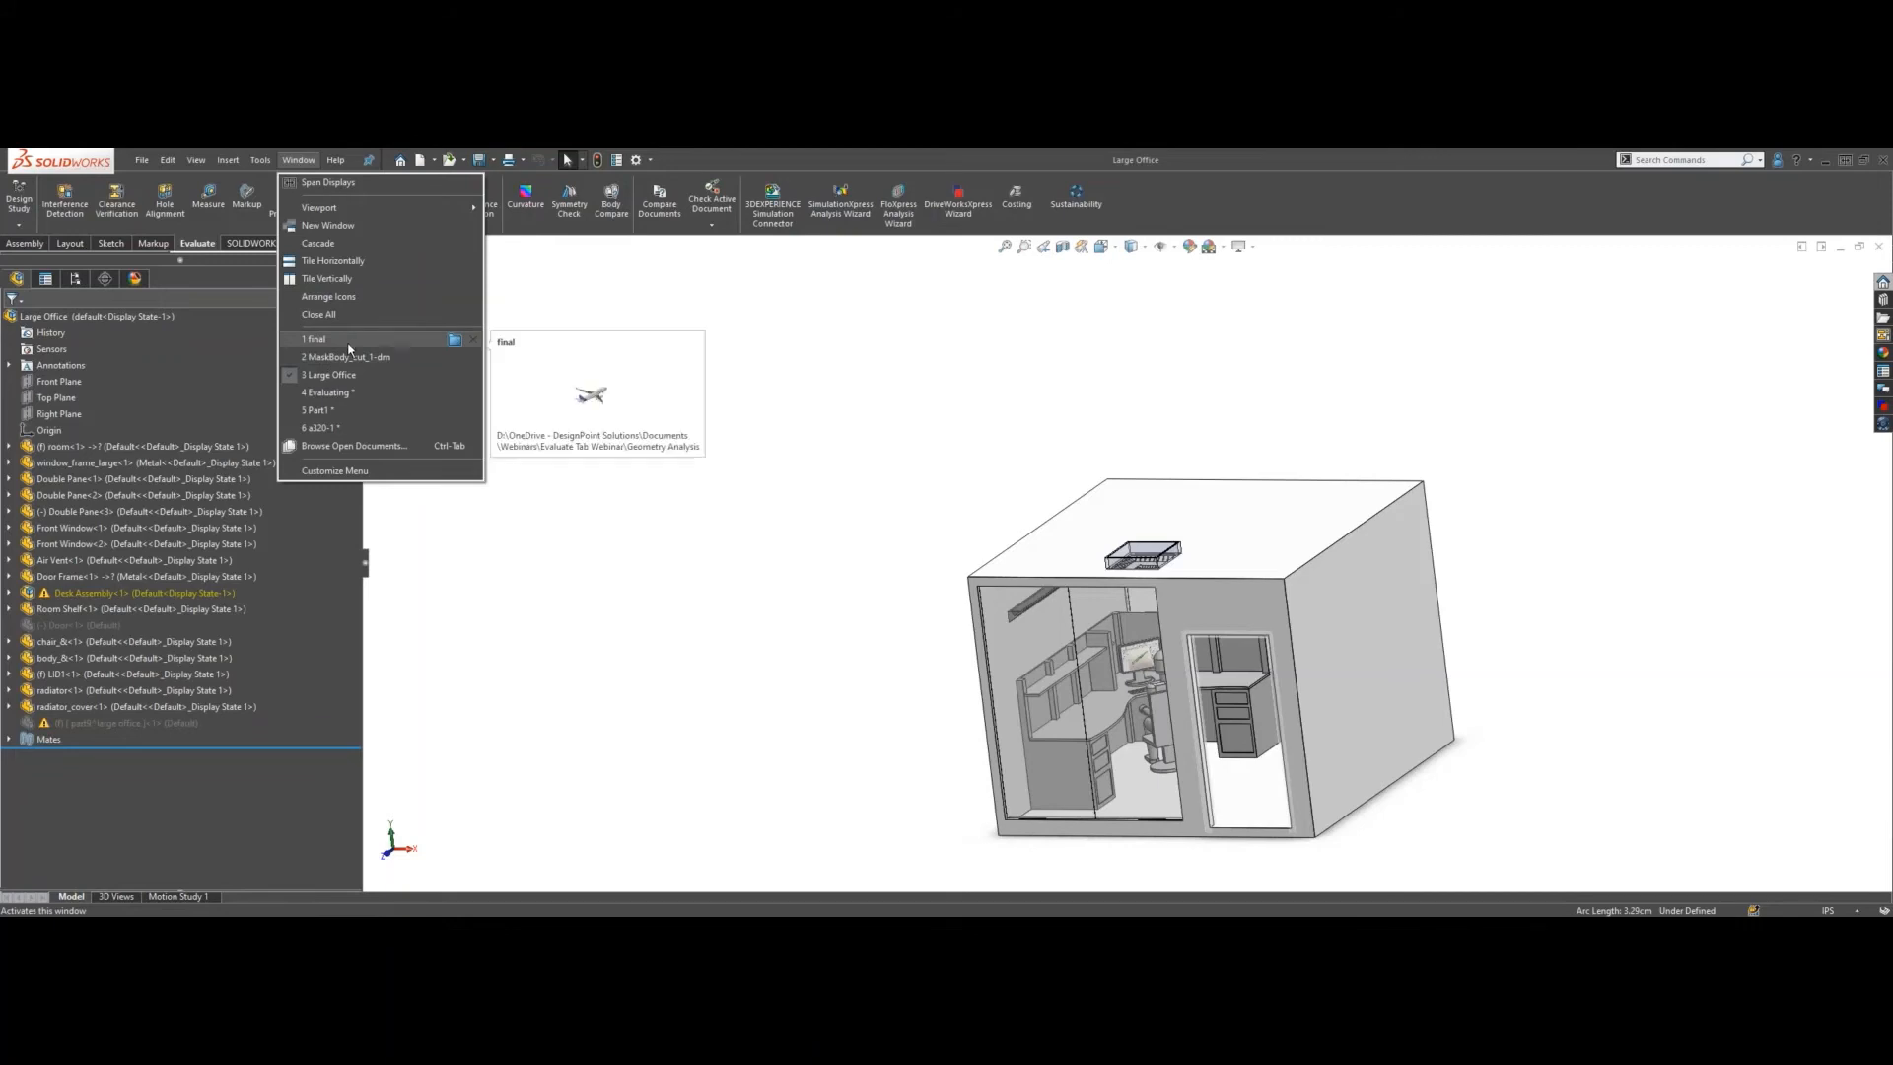
click(335, 427)
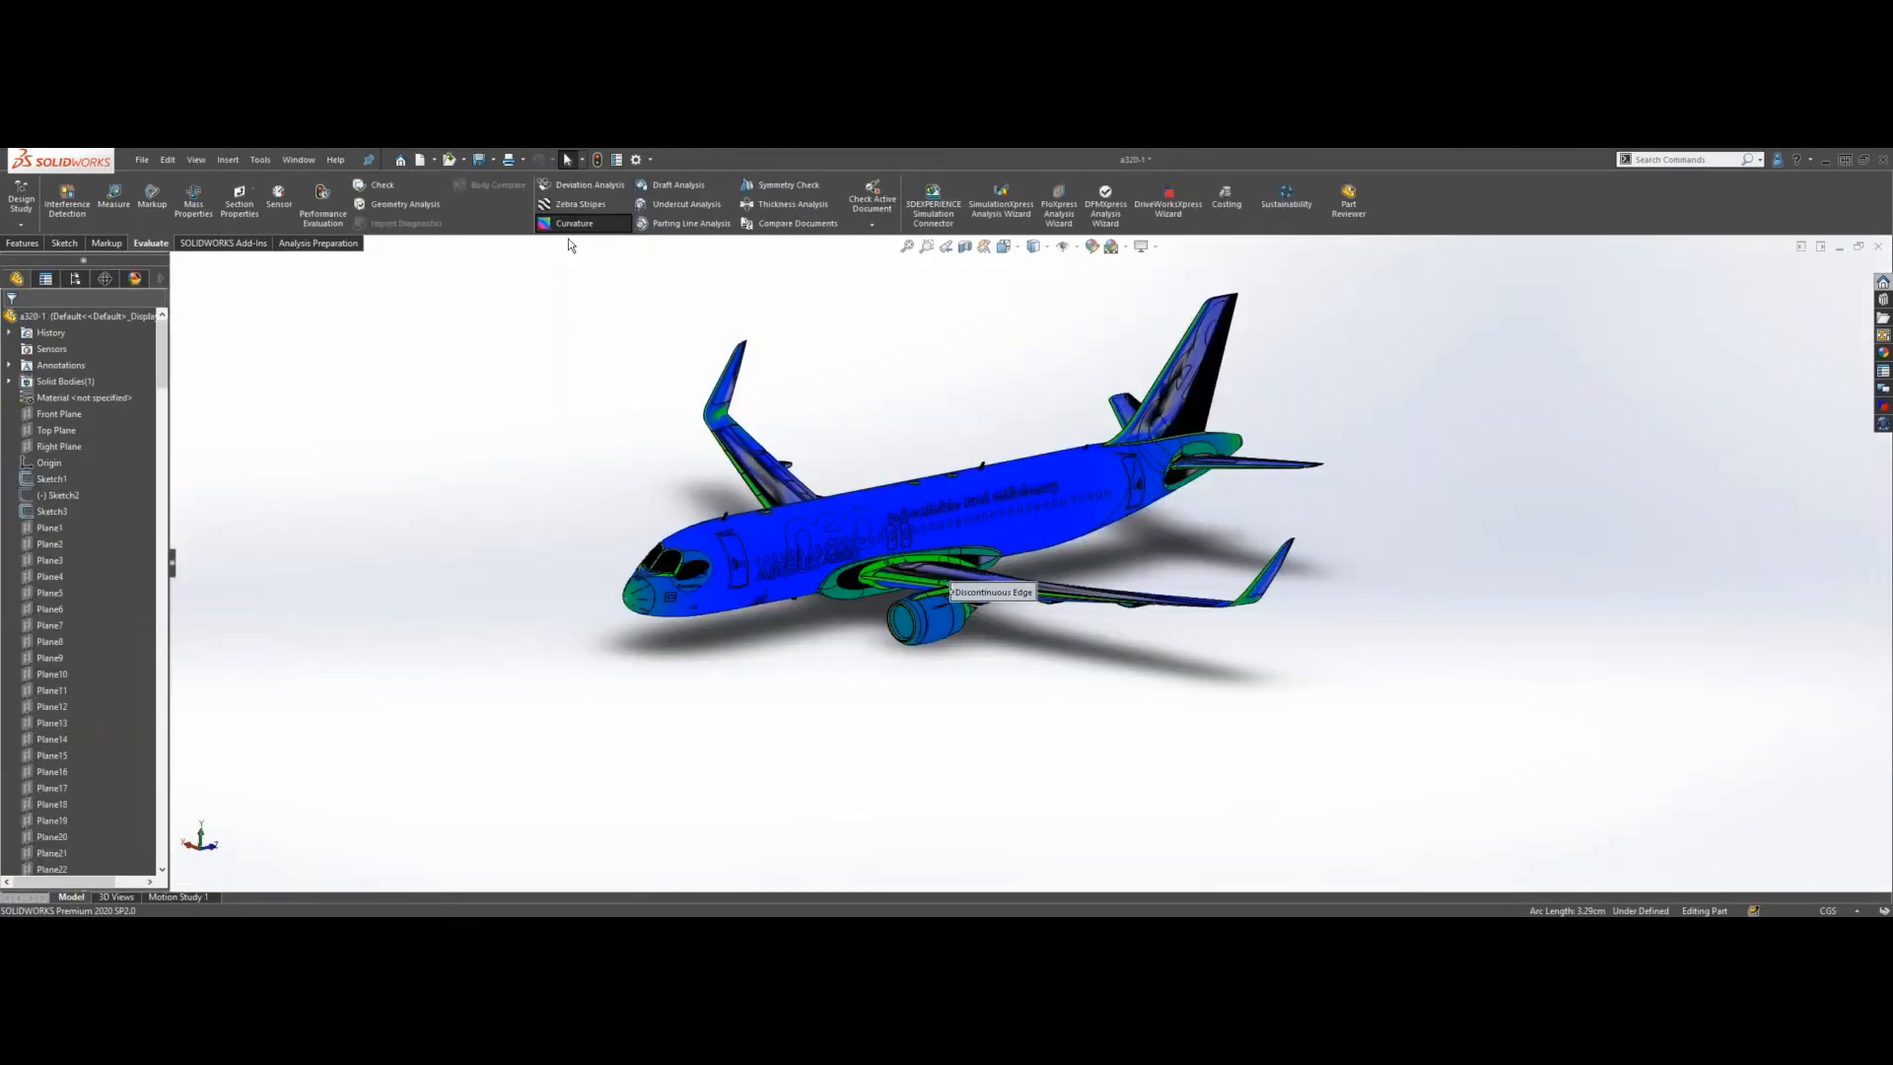
- Turn off the aircraft's curvature display and switch to the open Large Office assembly
click(303, 163)
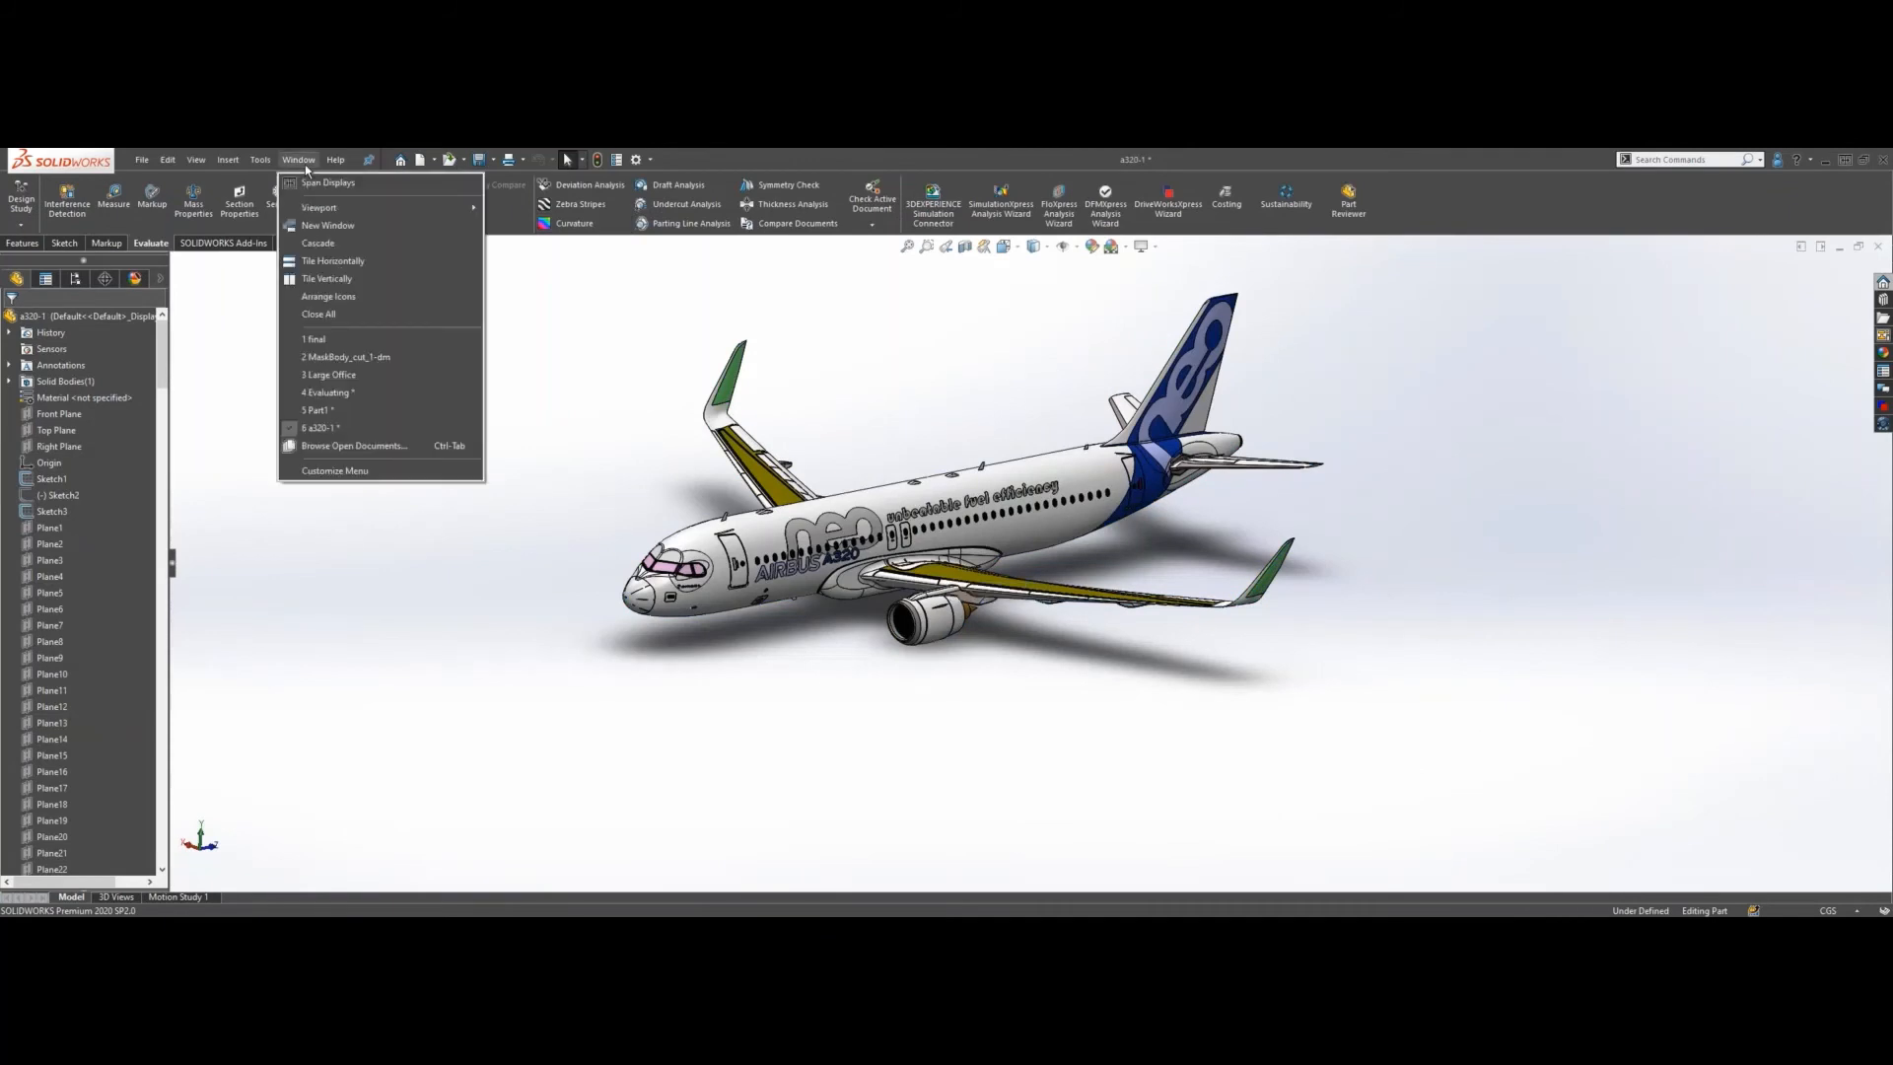
click(335, 376)
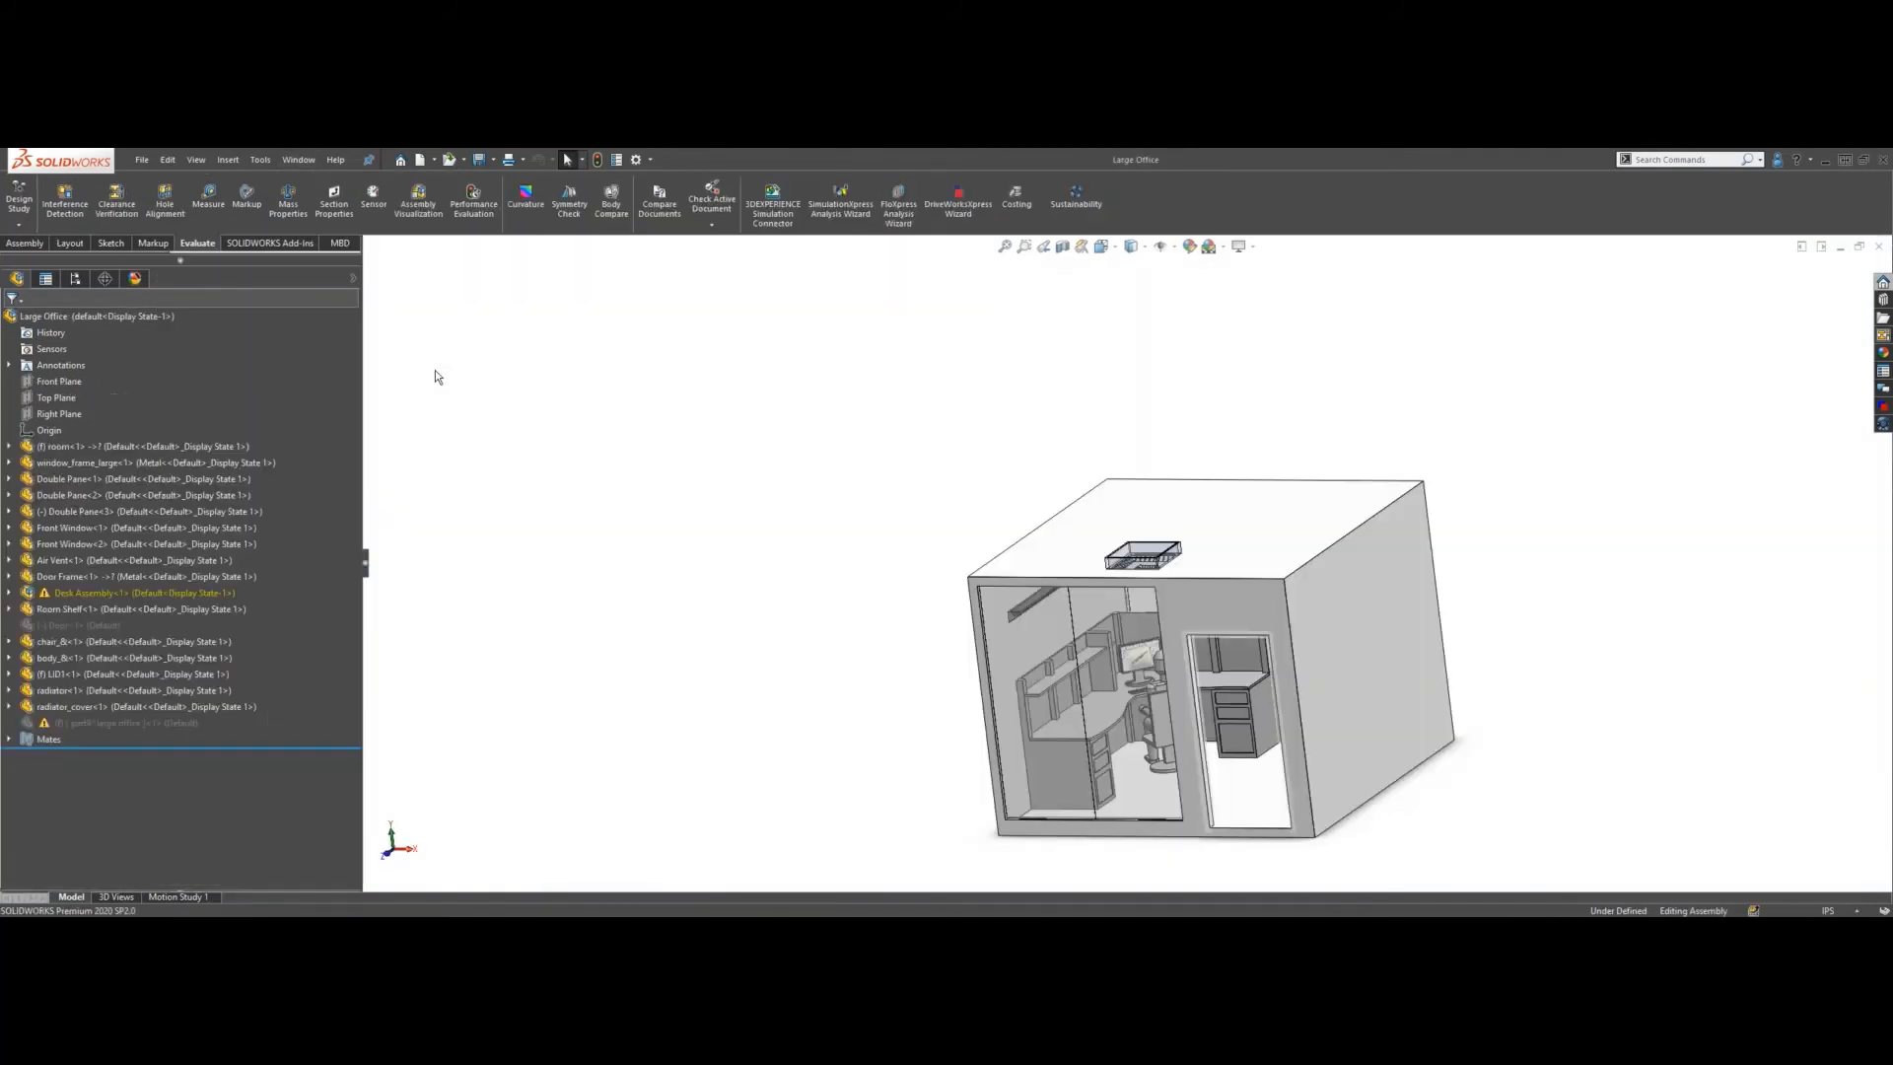
- Examine the Large Office assembly from several angles, including the desk, seated figure, doorway and roof air vent
scroll(1093, 609, down, 5)
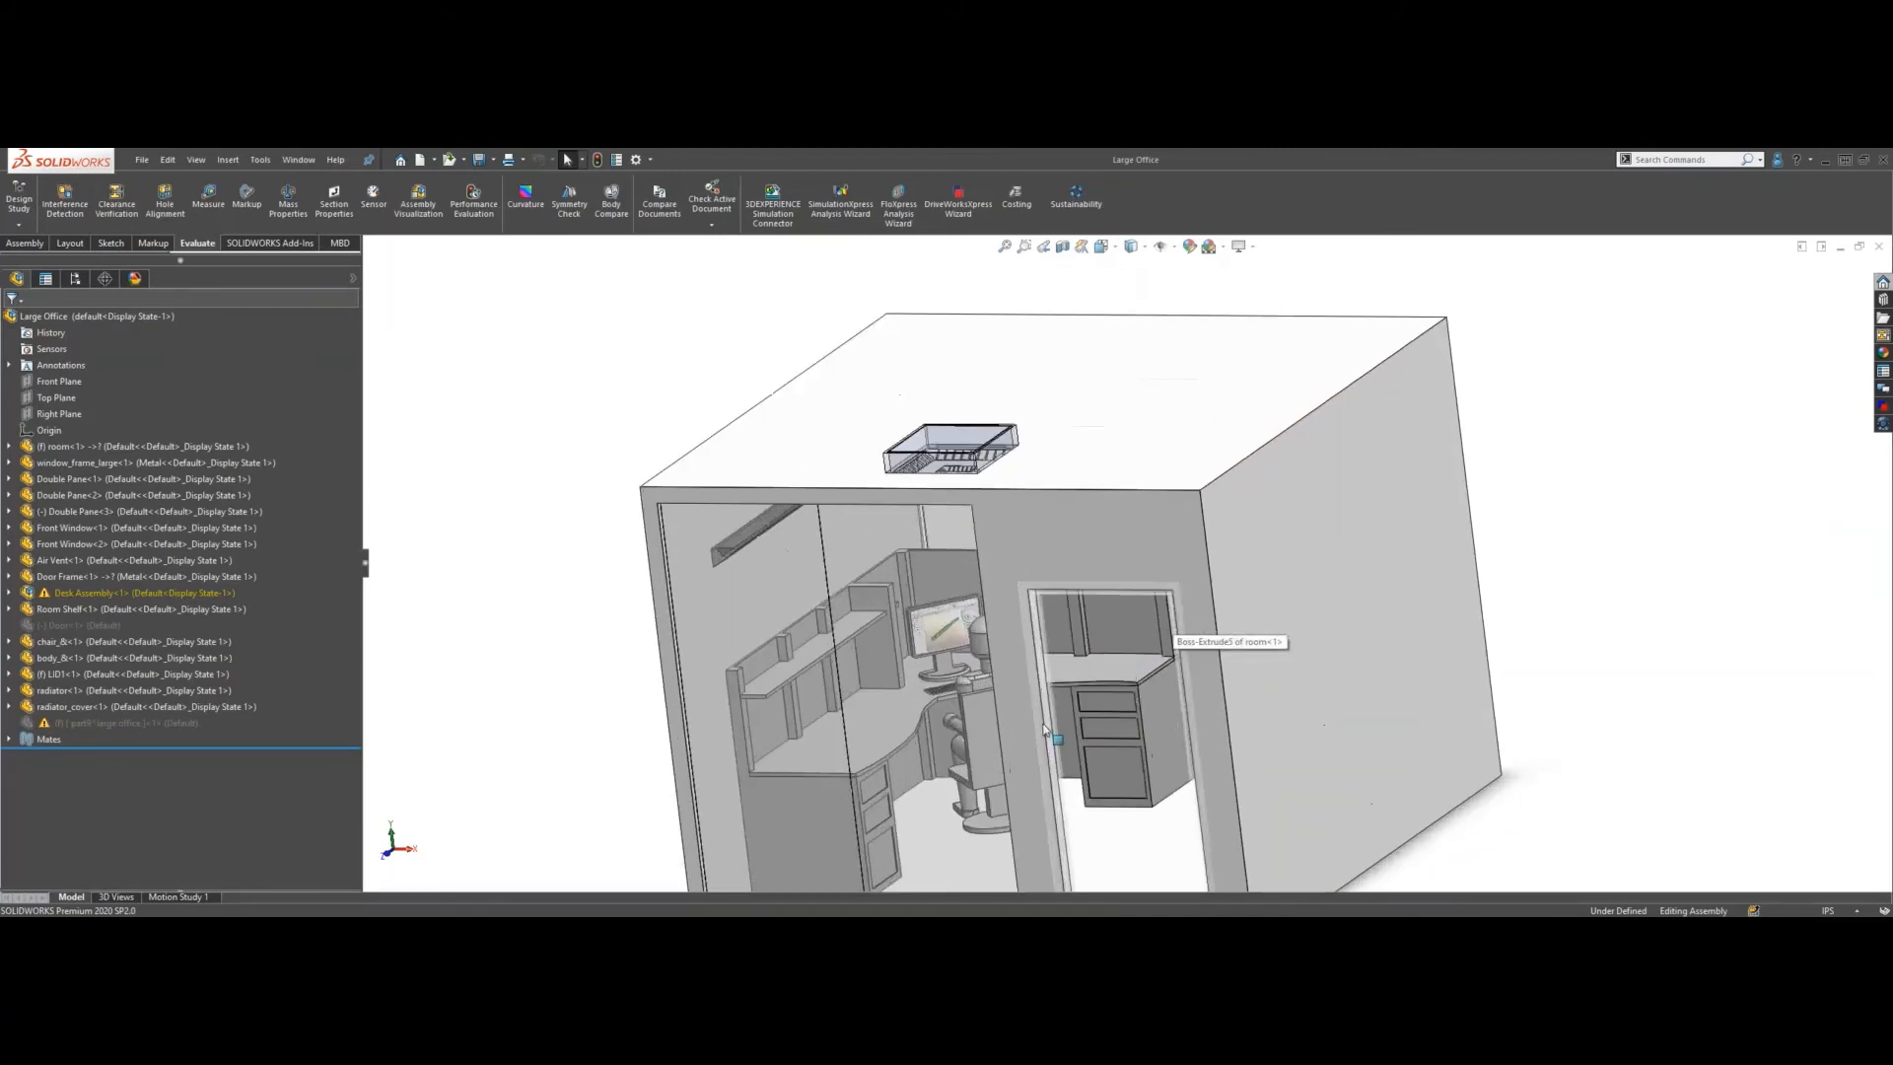
middle_drag(904, 655, 888, 621)
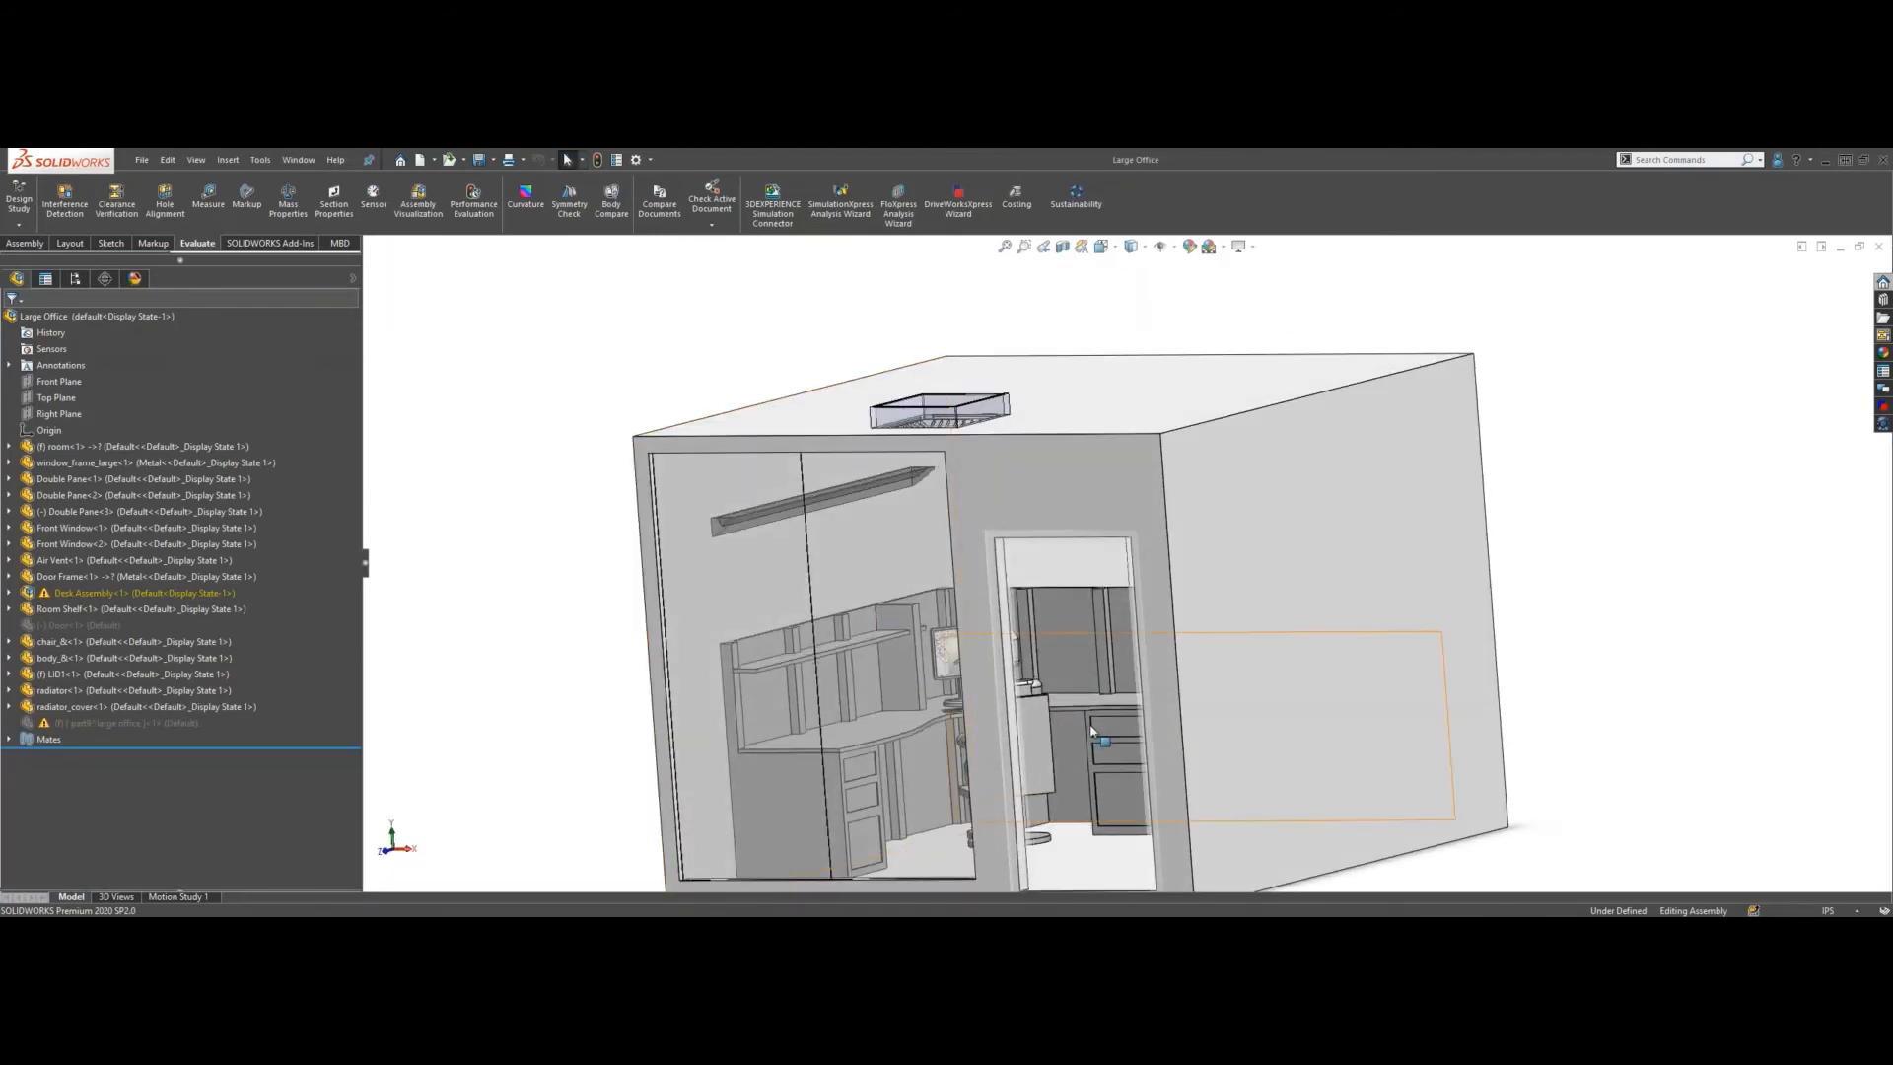
scroll(1093, 737, down, 2)
scroll(1074, 632, up, 5)
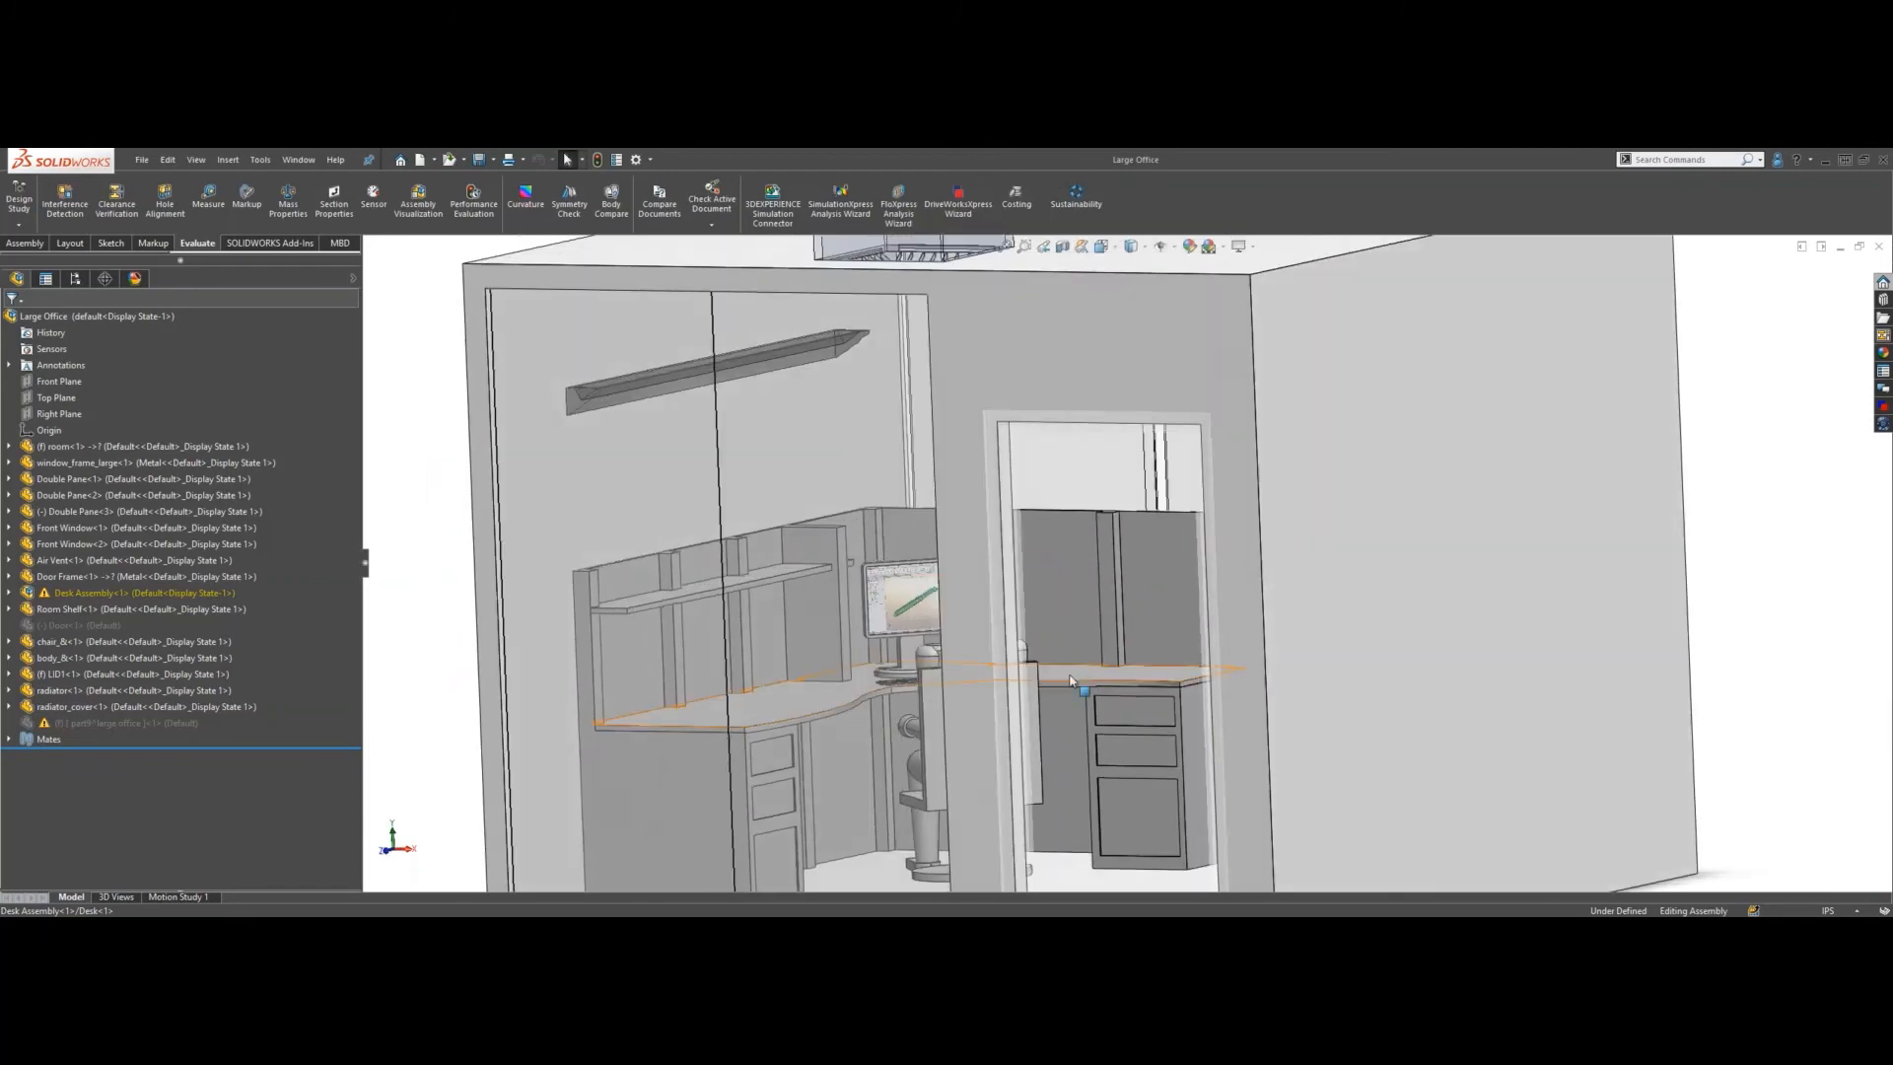
middle_drag(927, 639, 995, 609)
scroll(1066, 621, down, 1)
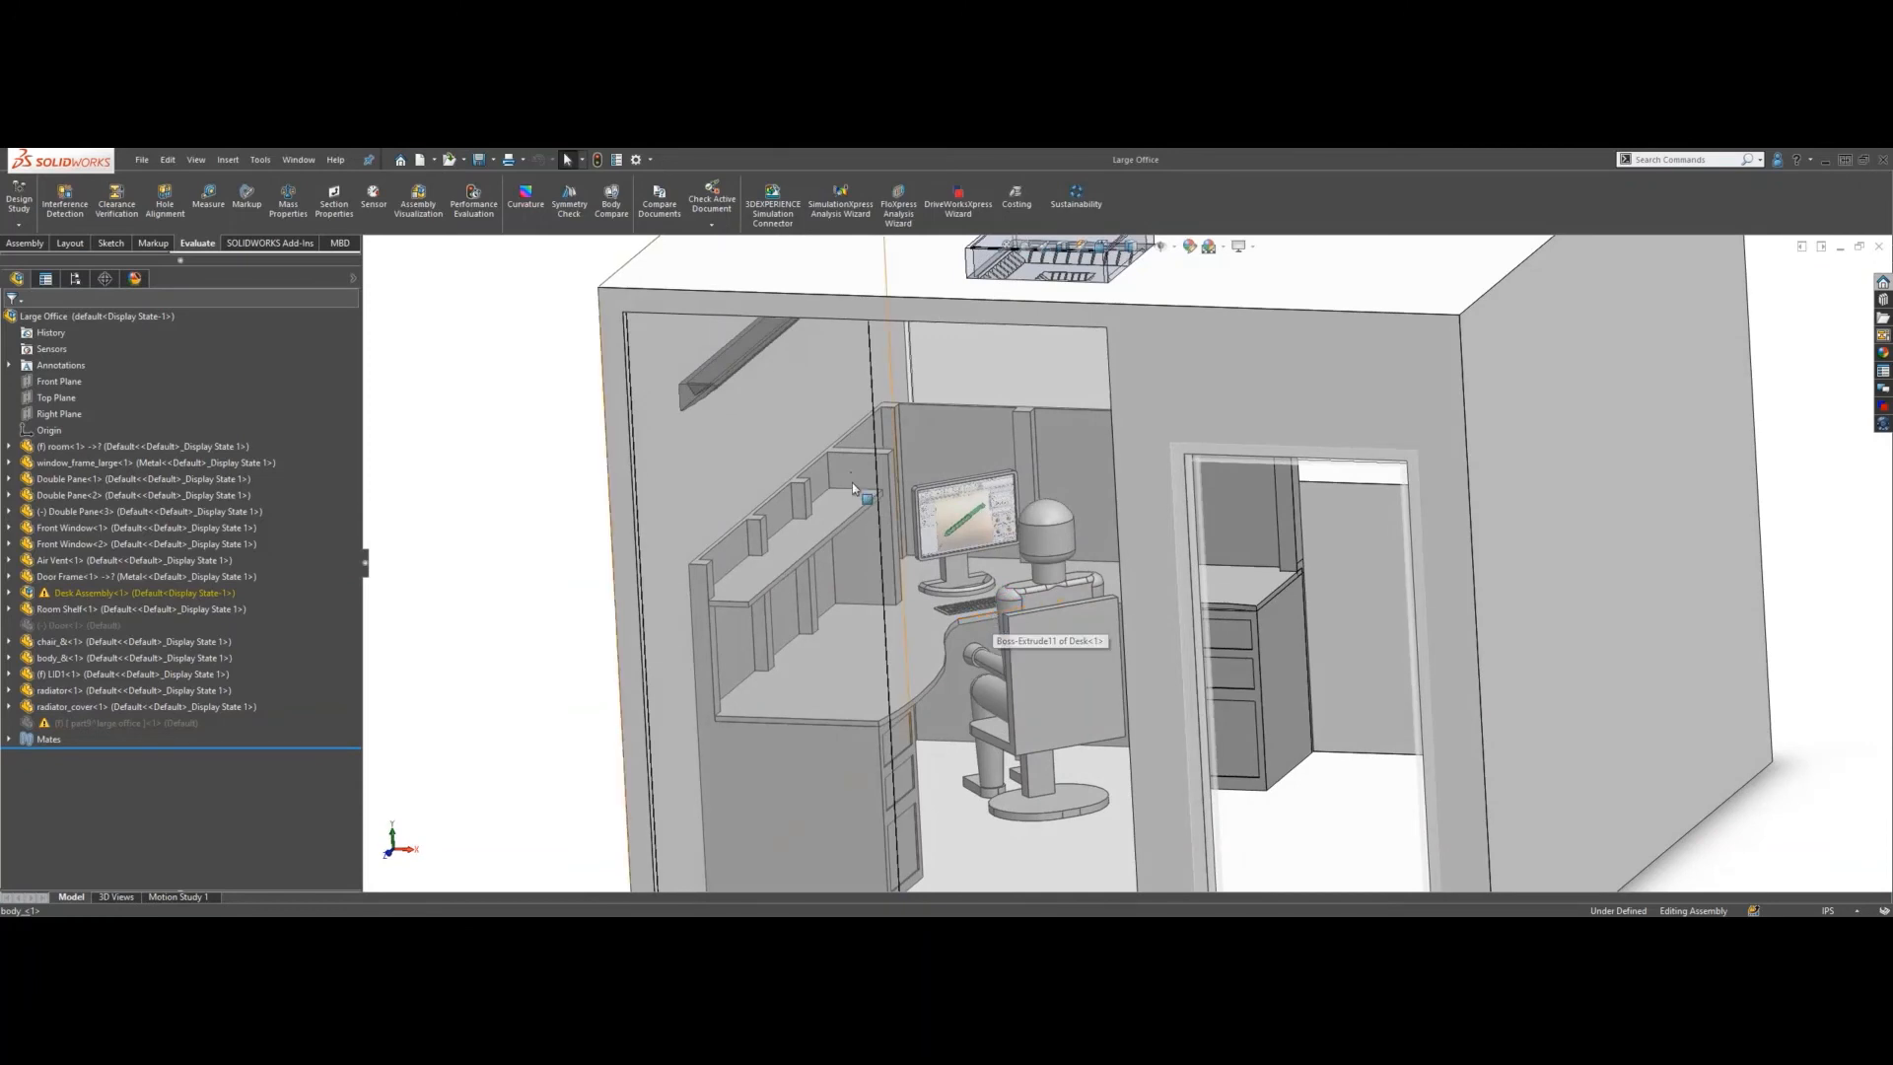
scroll(1124, 557, up, 1)
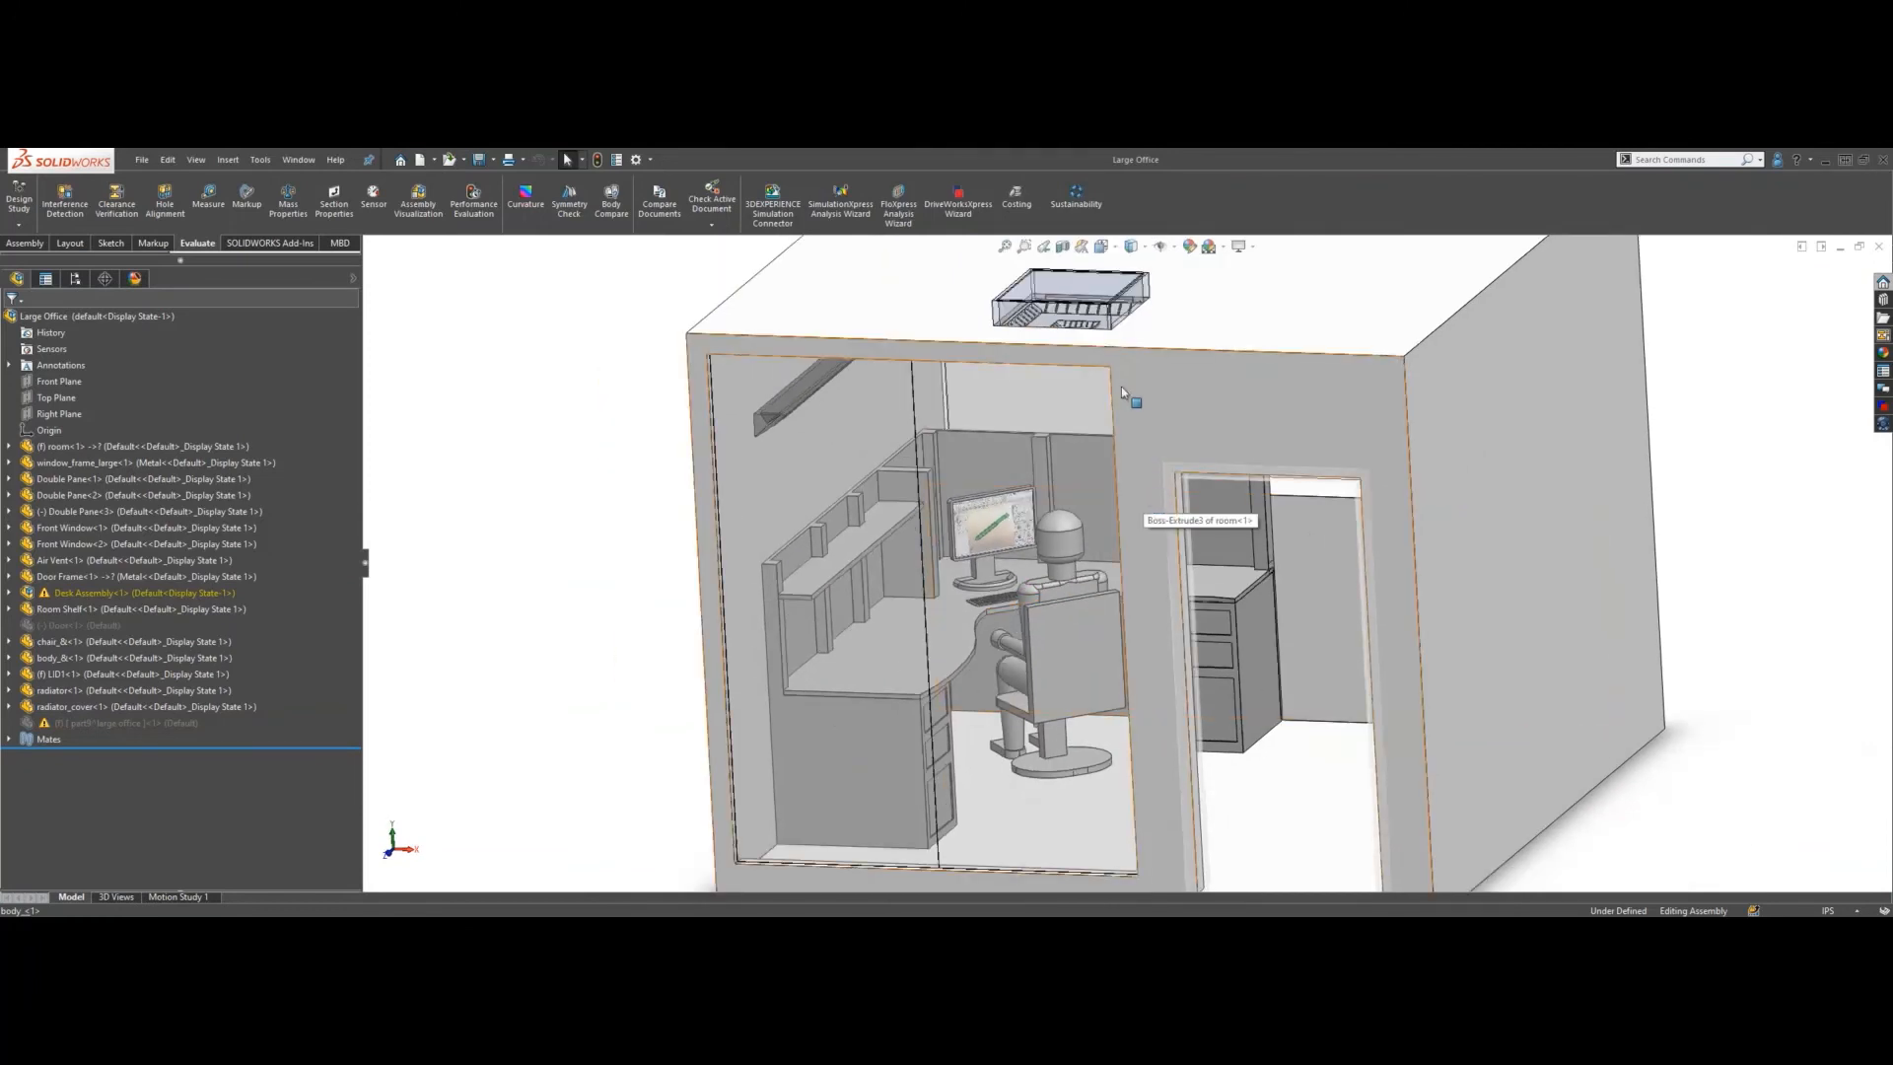
scroll(1211, 552, up, 1)
scroll(1210, 552, up, 1)
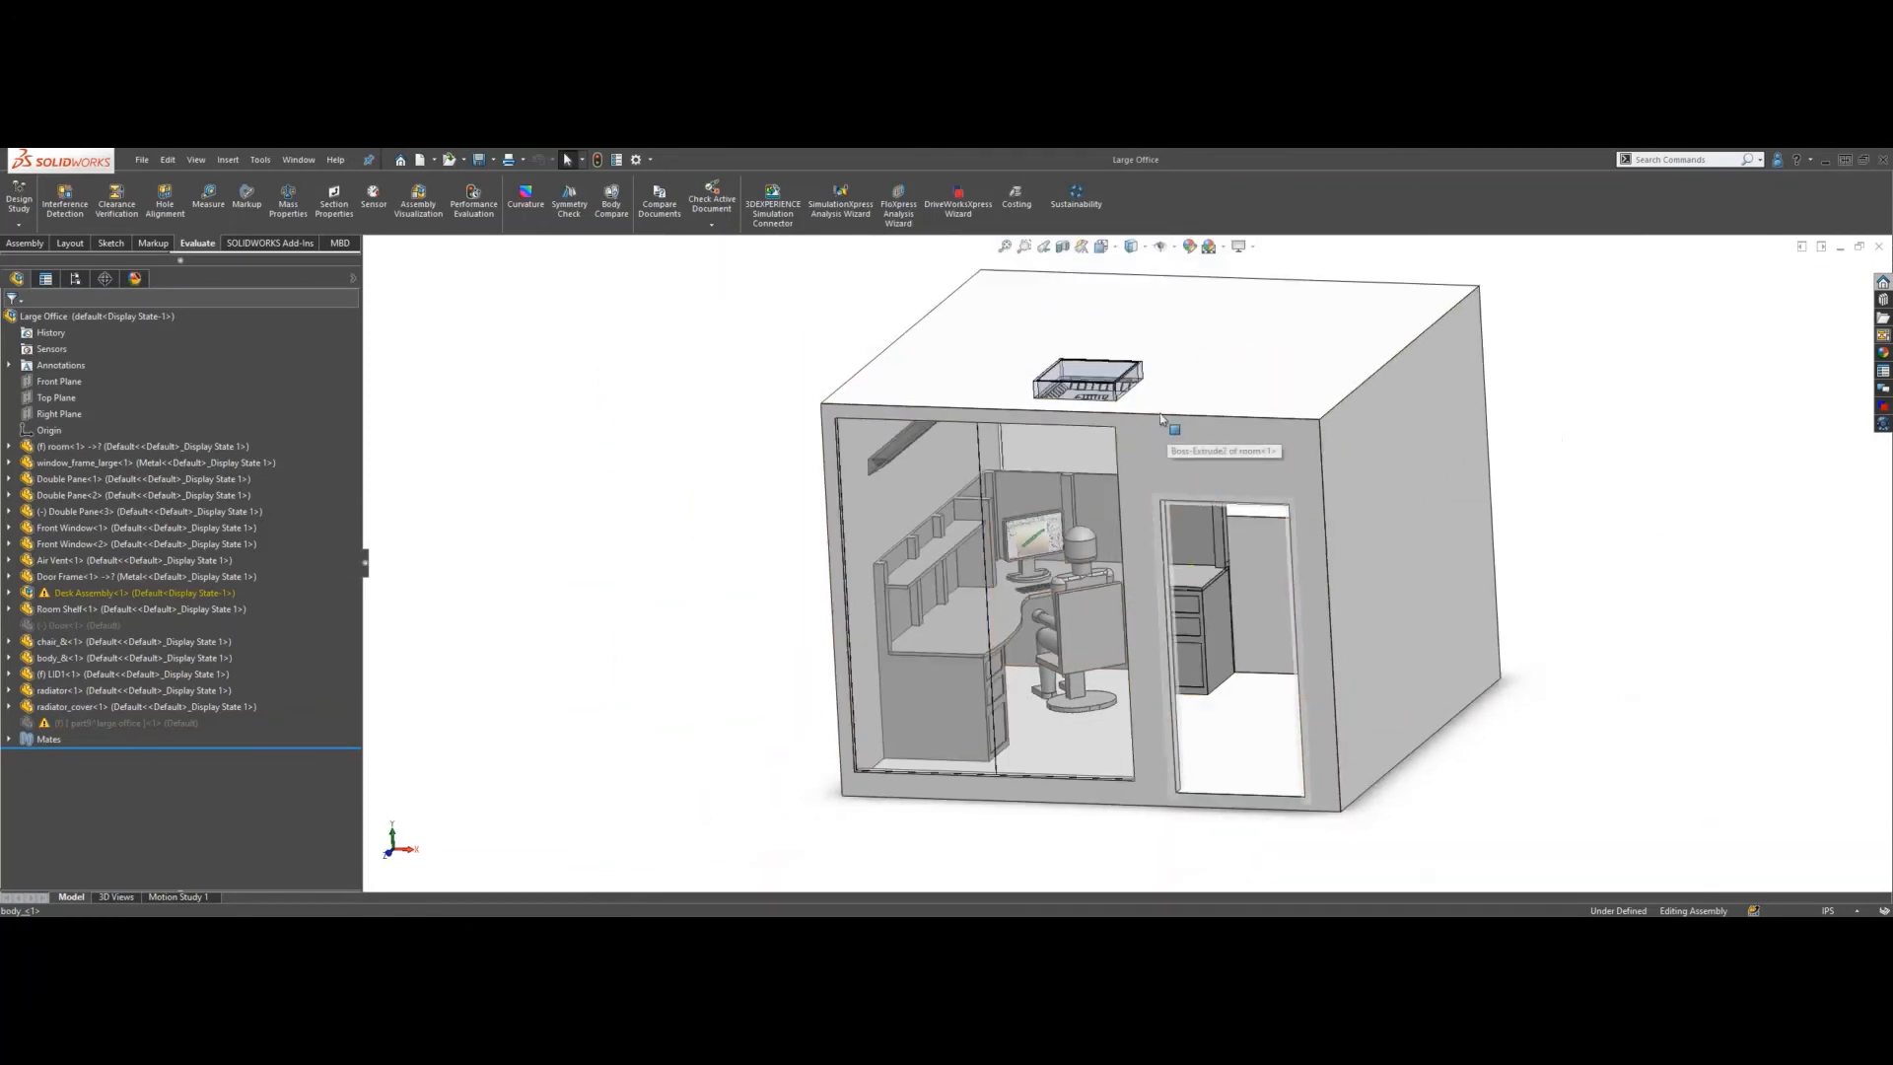
scroll(1153, 430, down, 1)
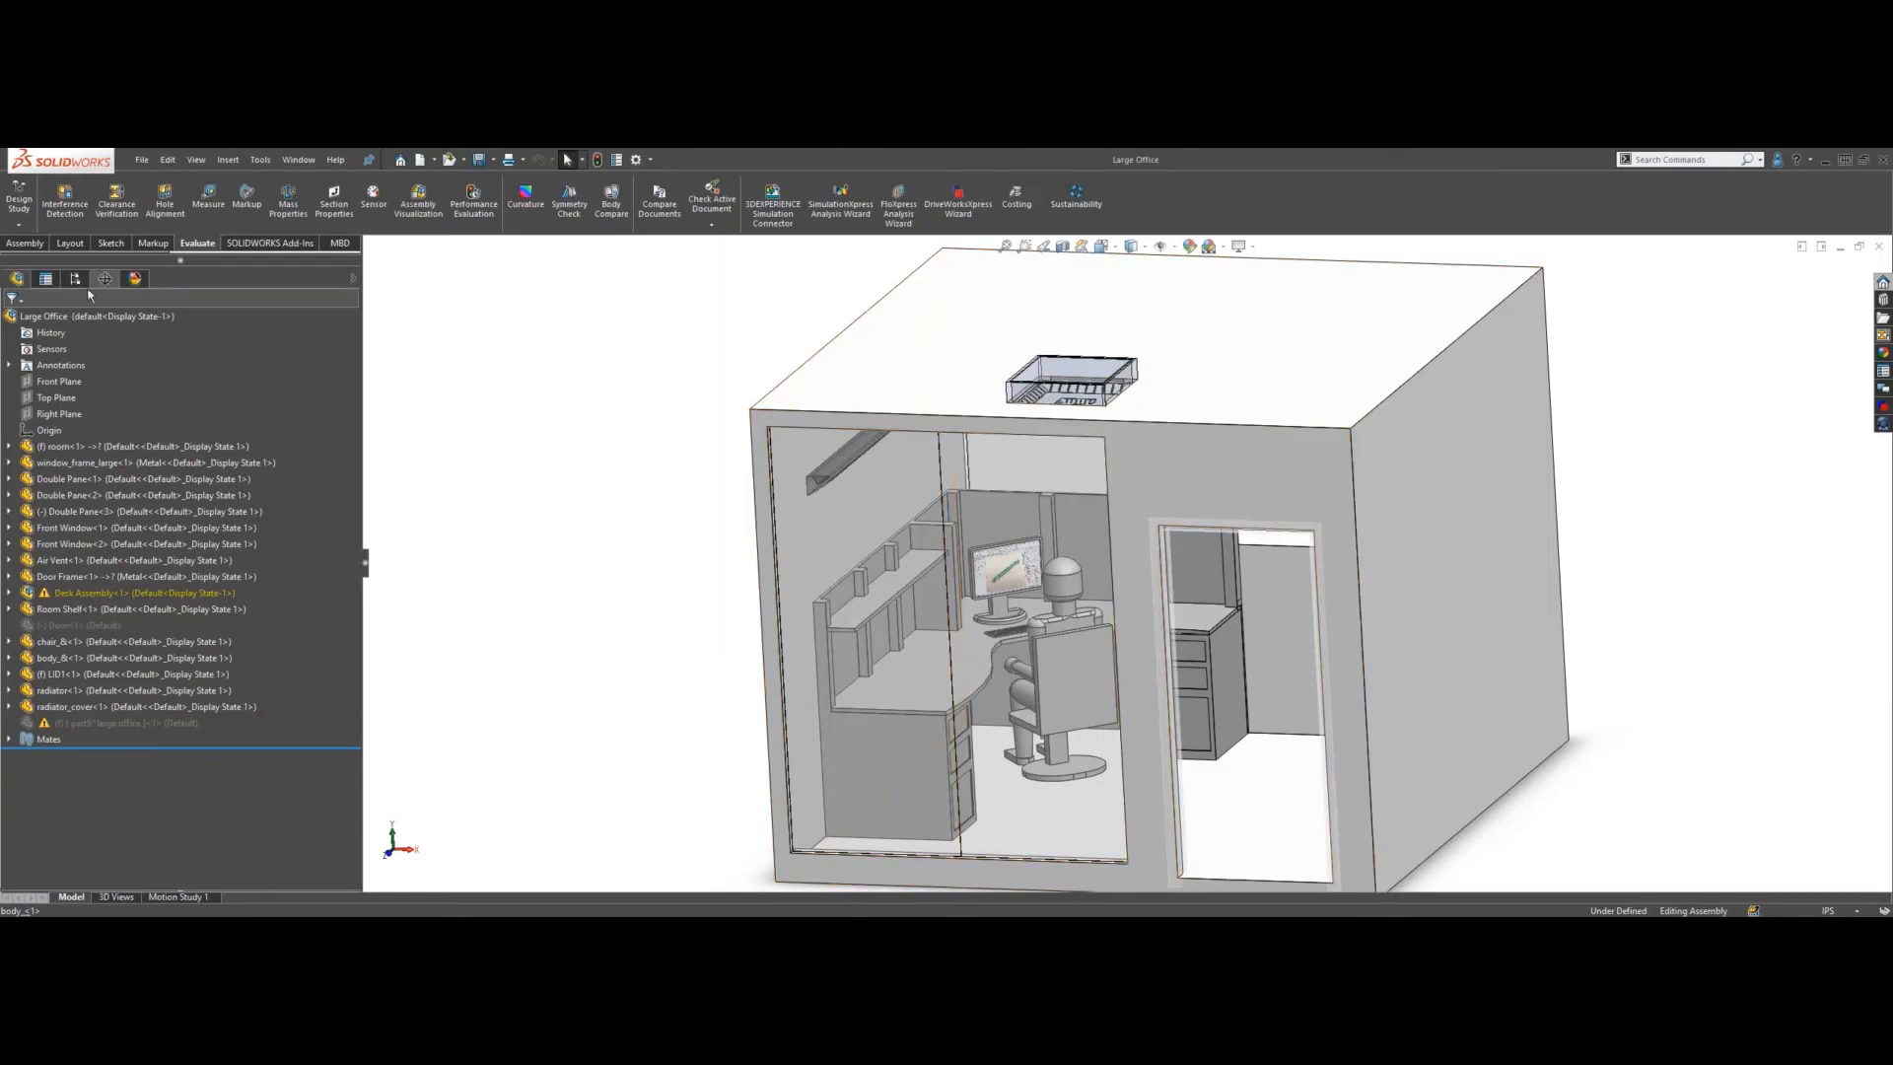
middle_drag(616, 468, 691, 480)
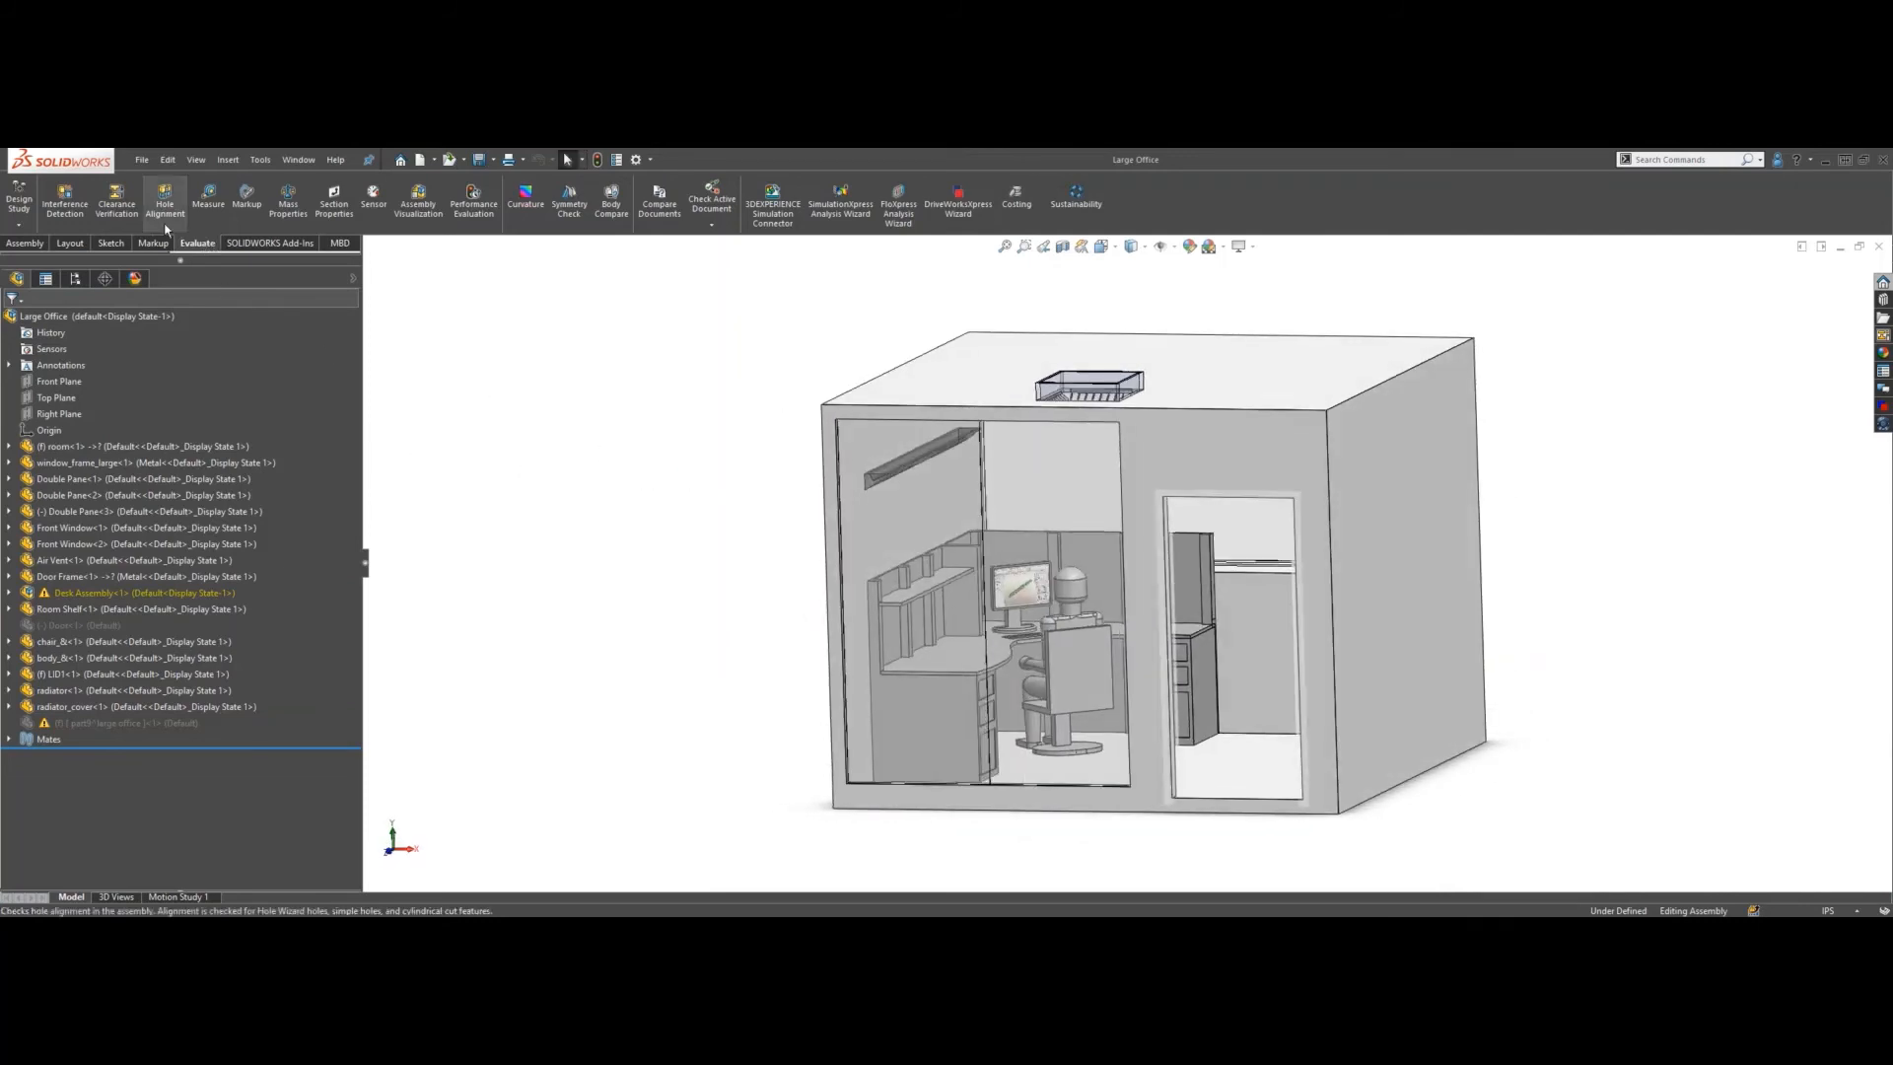
- Run Interference Detection on the entire Large Office assembly with the default options
click(65, 202)
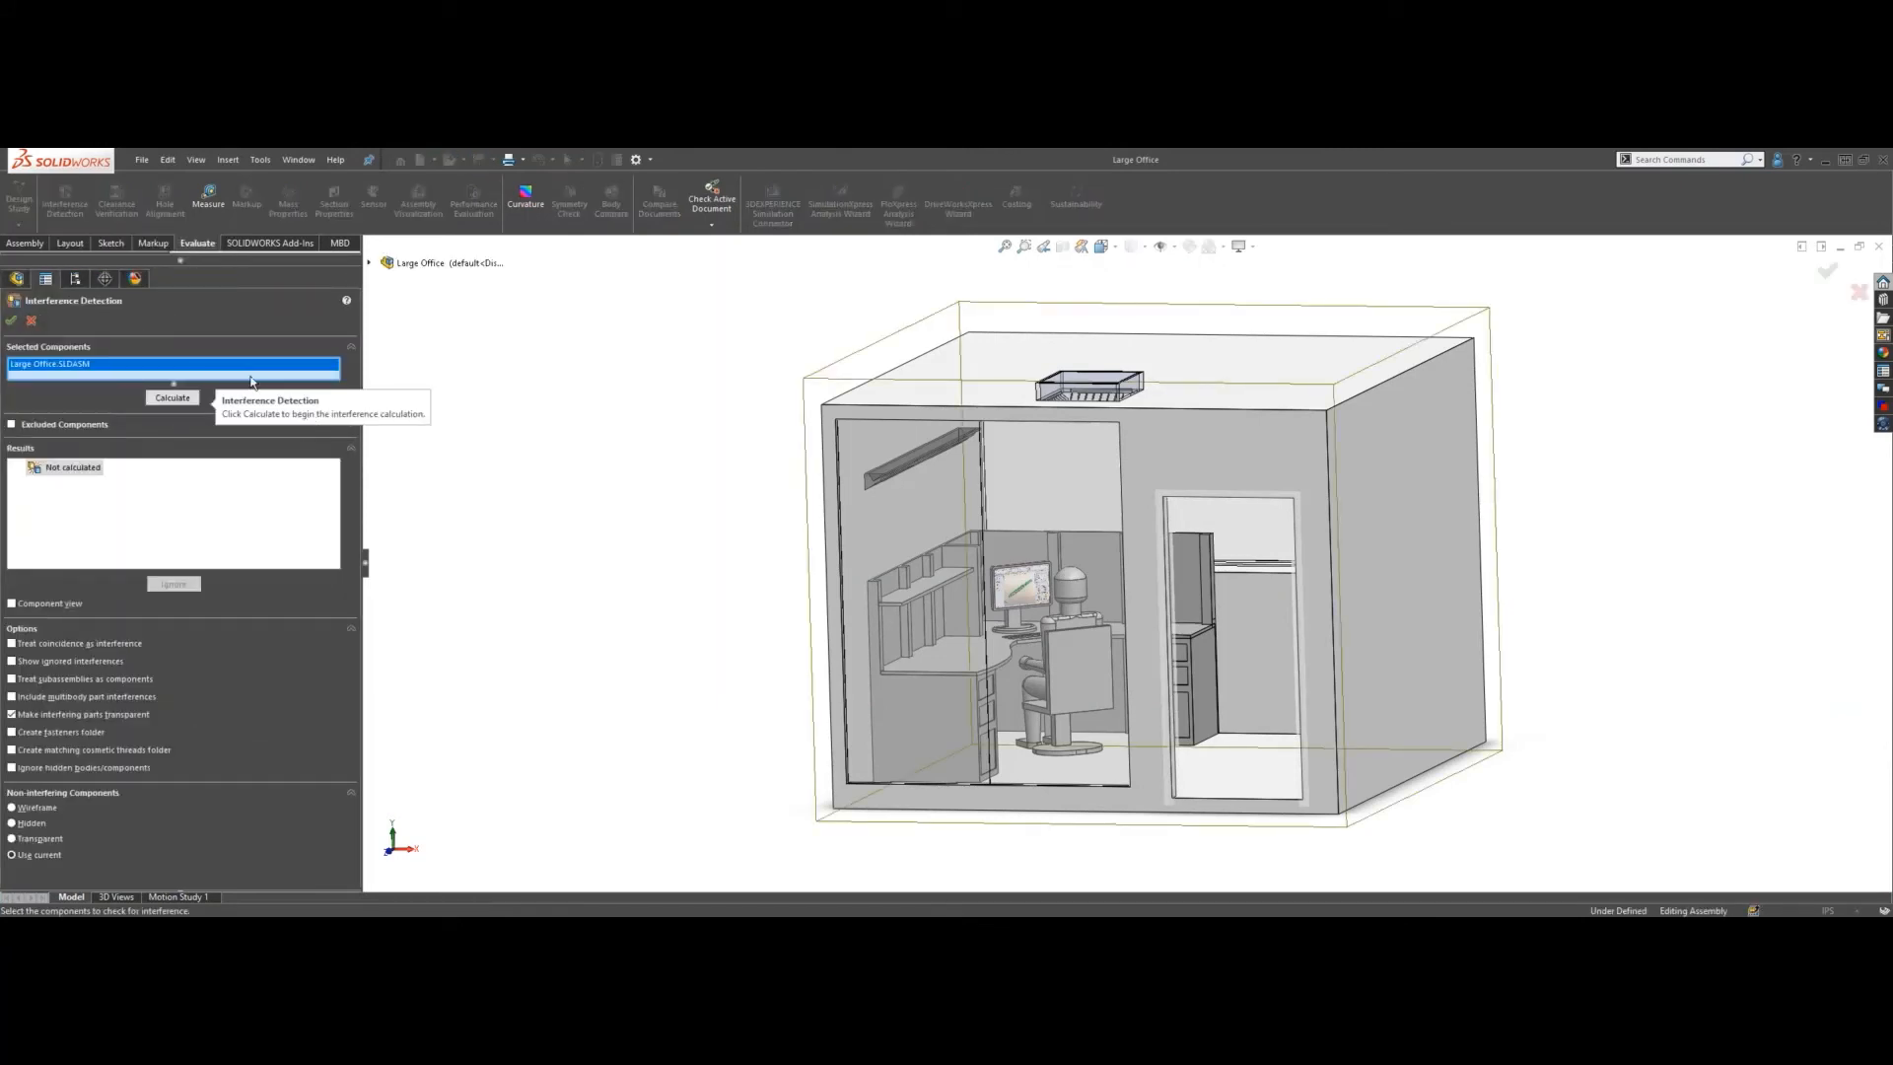
right_click(86, 374)
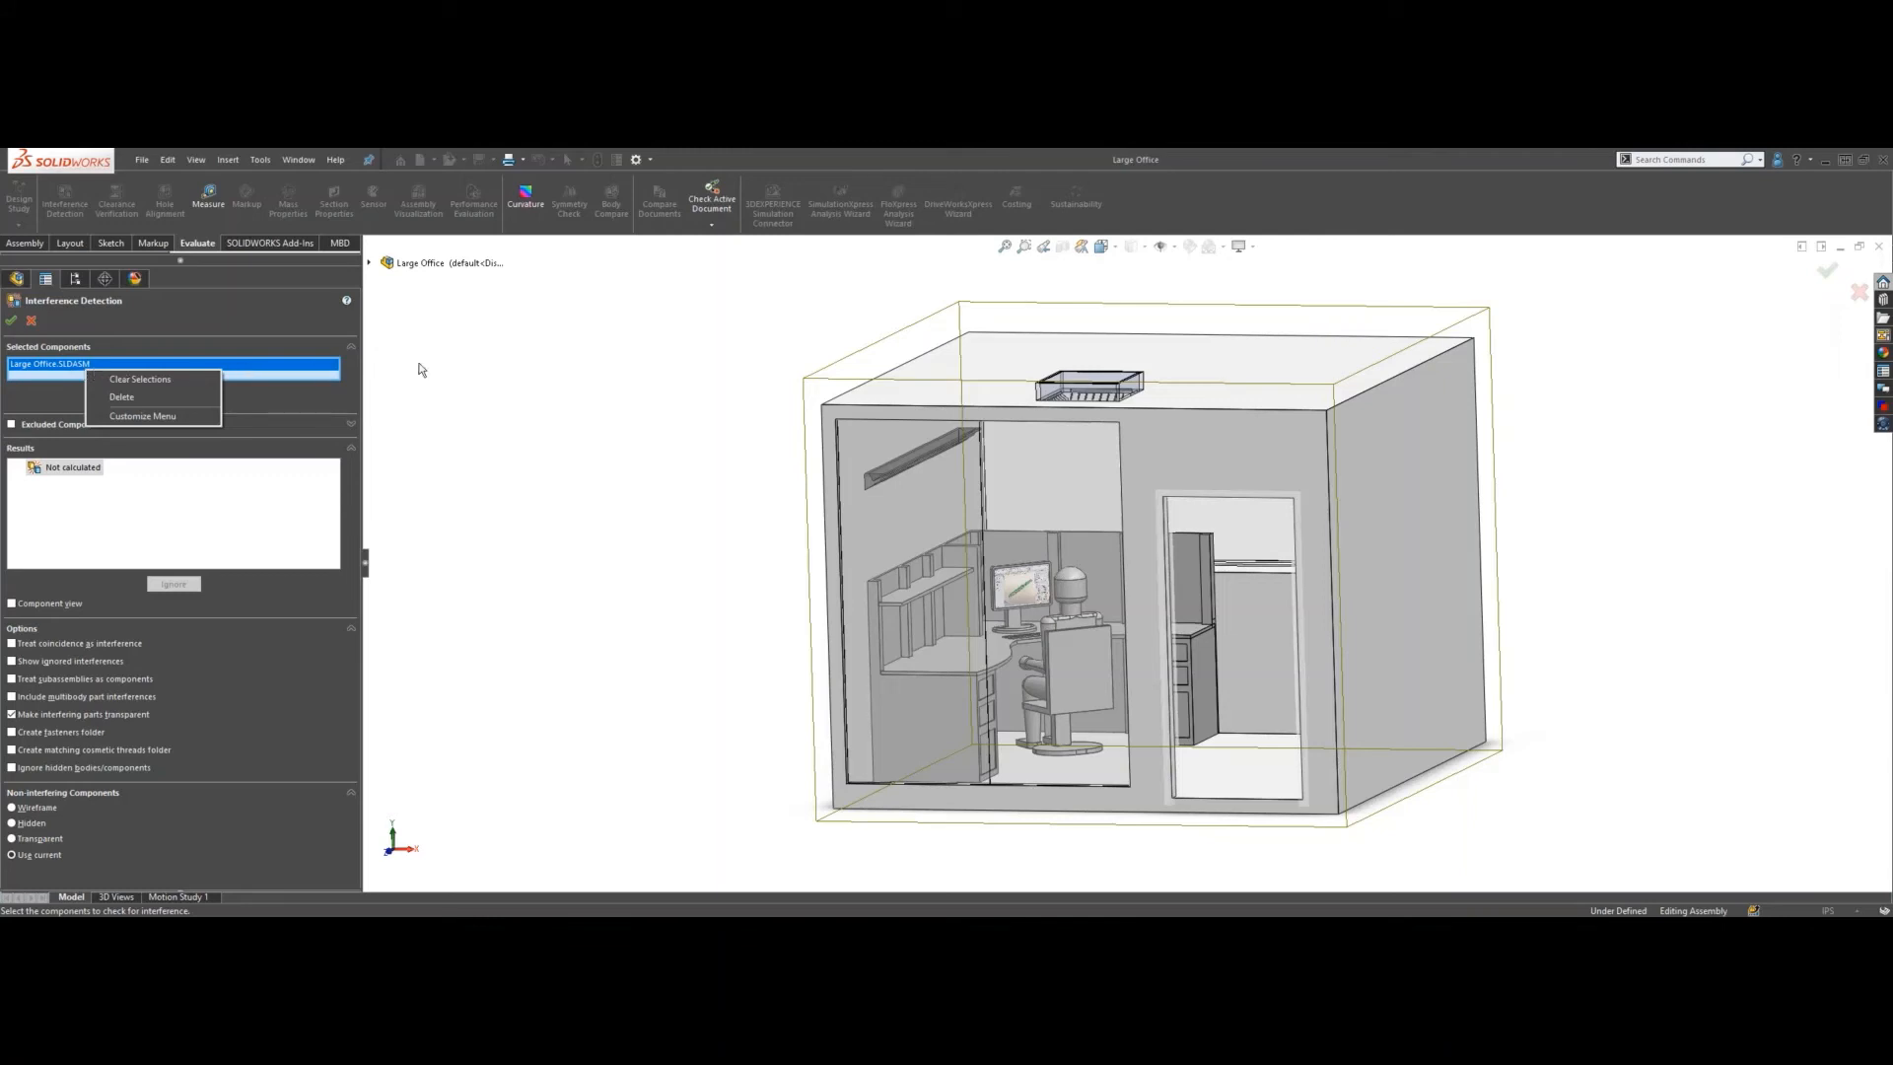
click(520, 375)
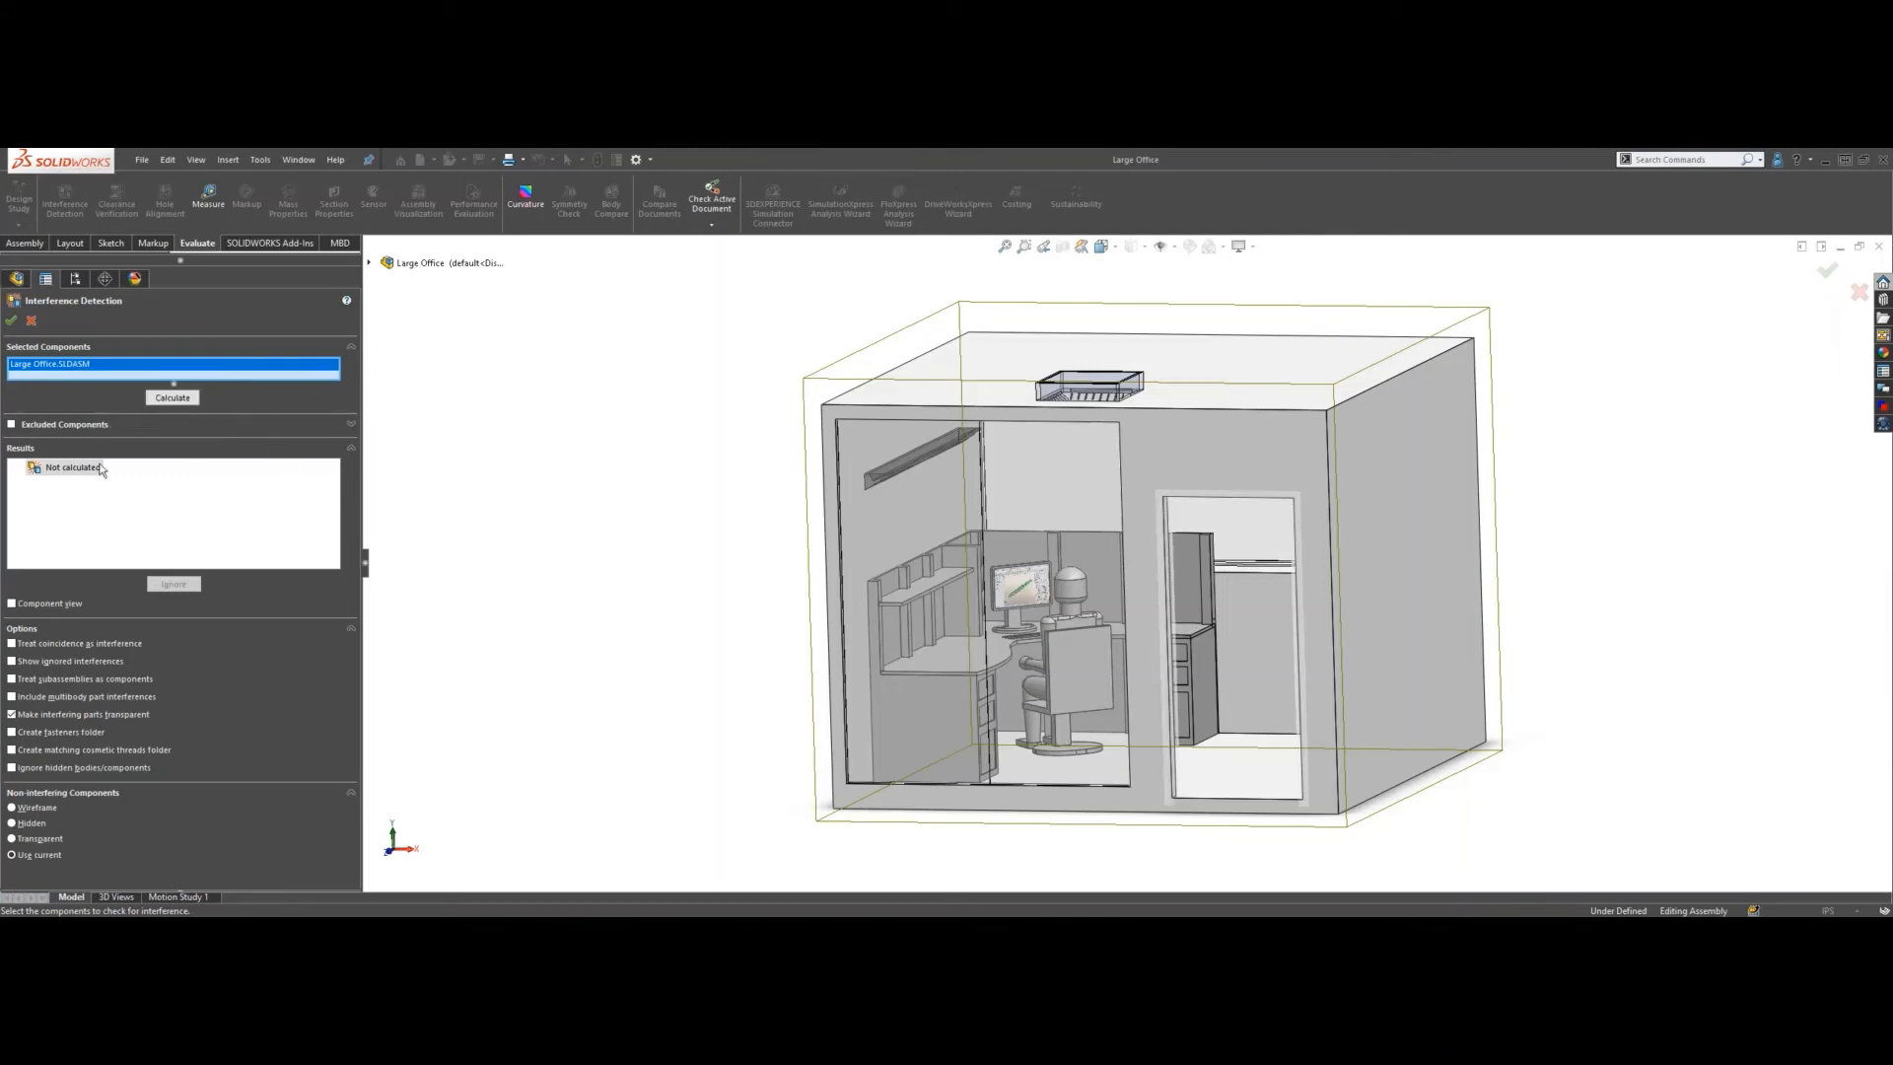
click(174, 398)
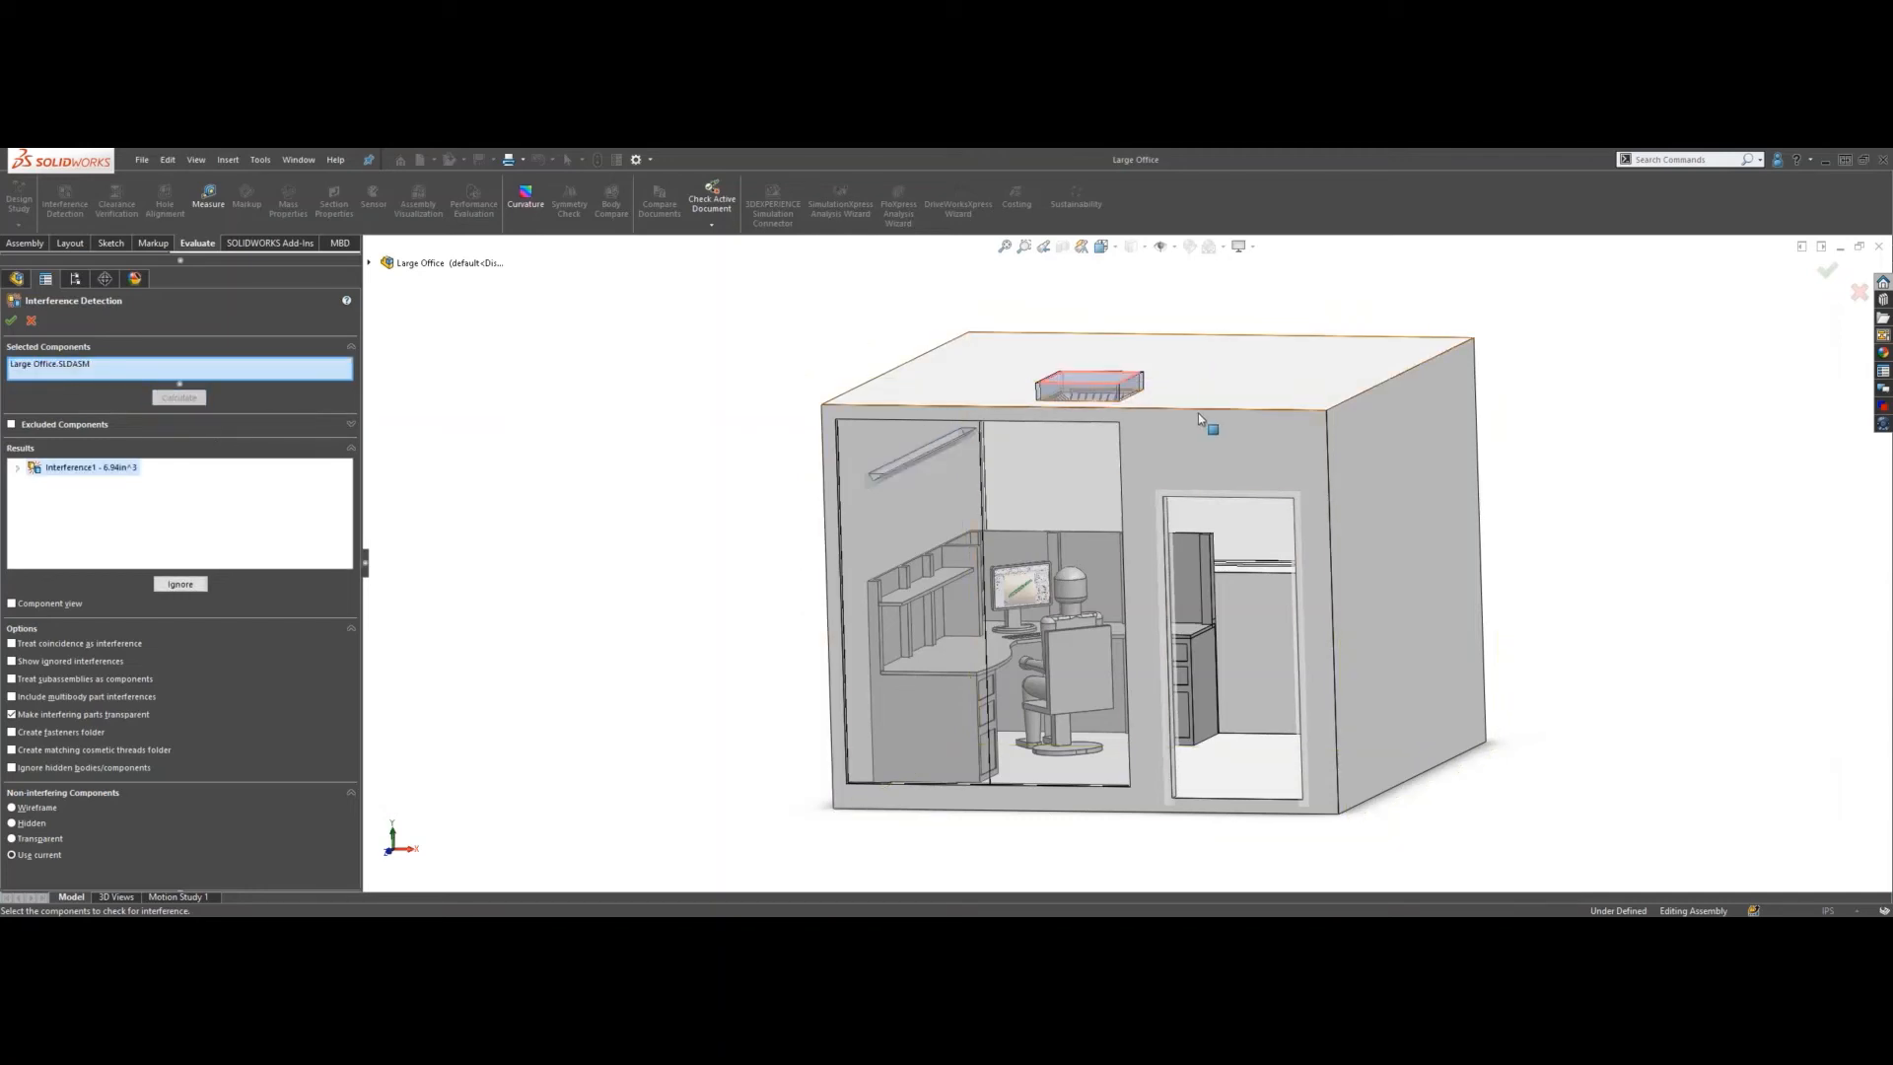
- Expand the detected interference and highlight the Air Vent component, examining it up close on the roof
scroll(1208, 419, down, 3)
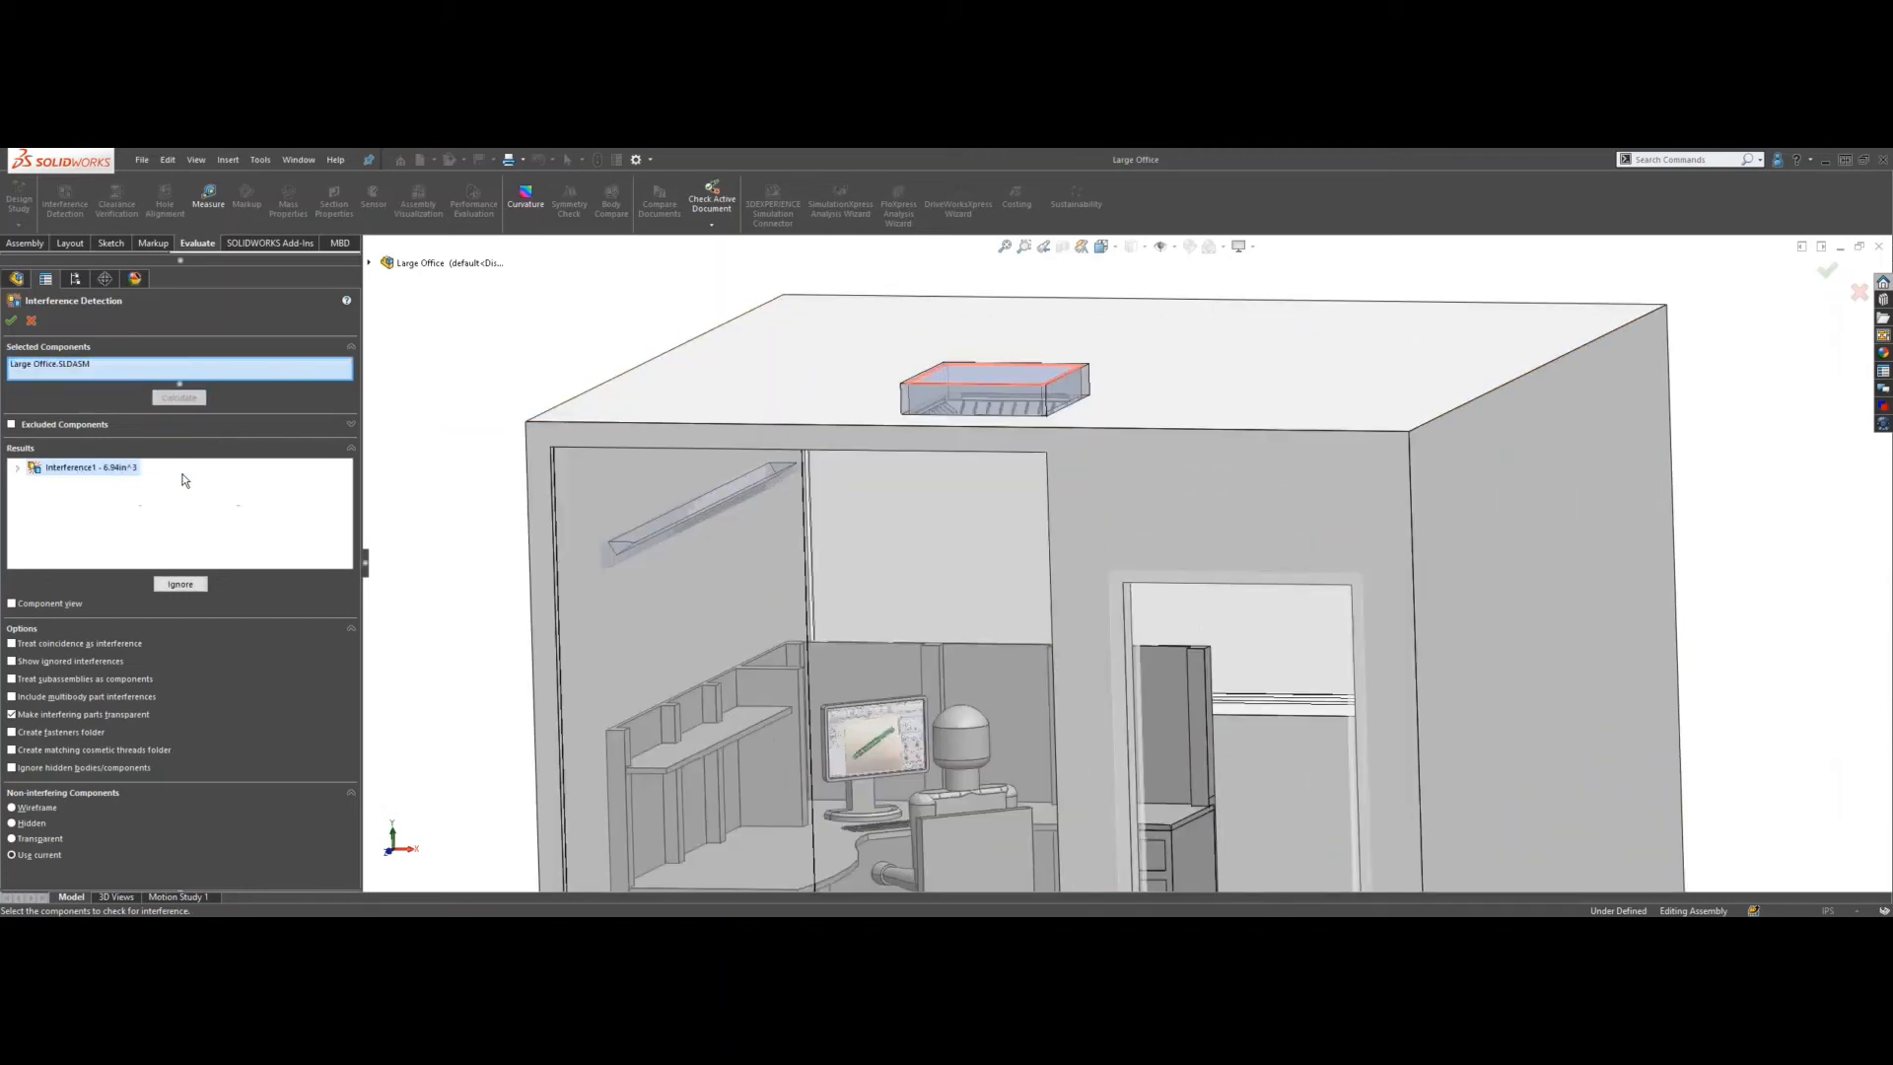
click(16, 469)
click(119, 483)
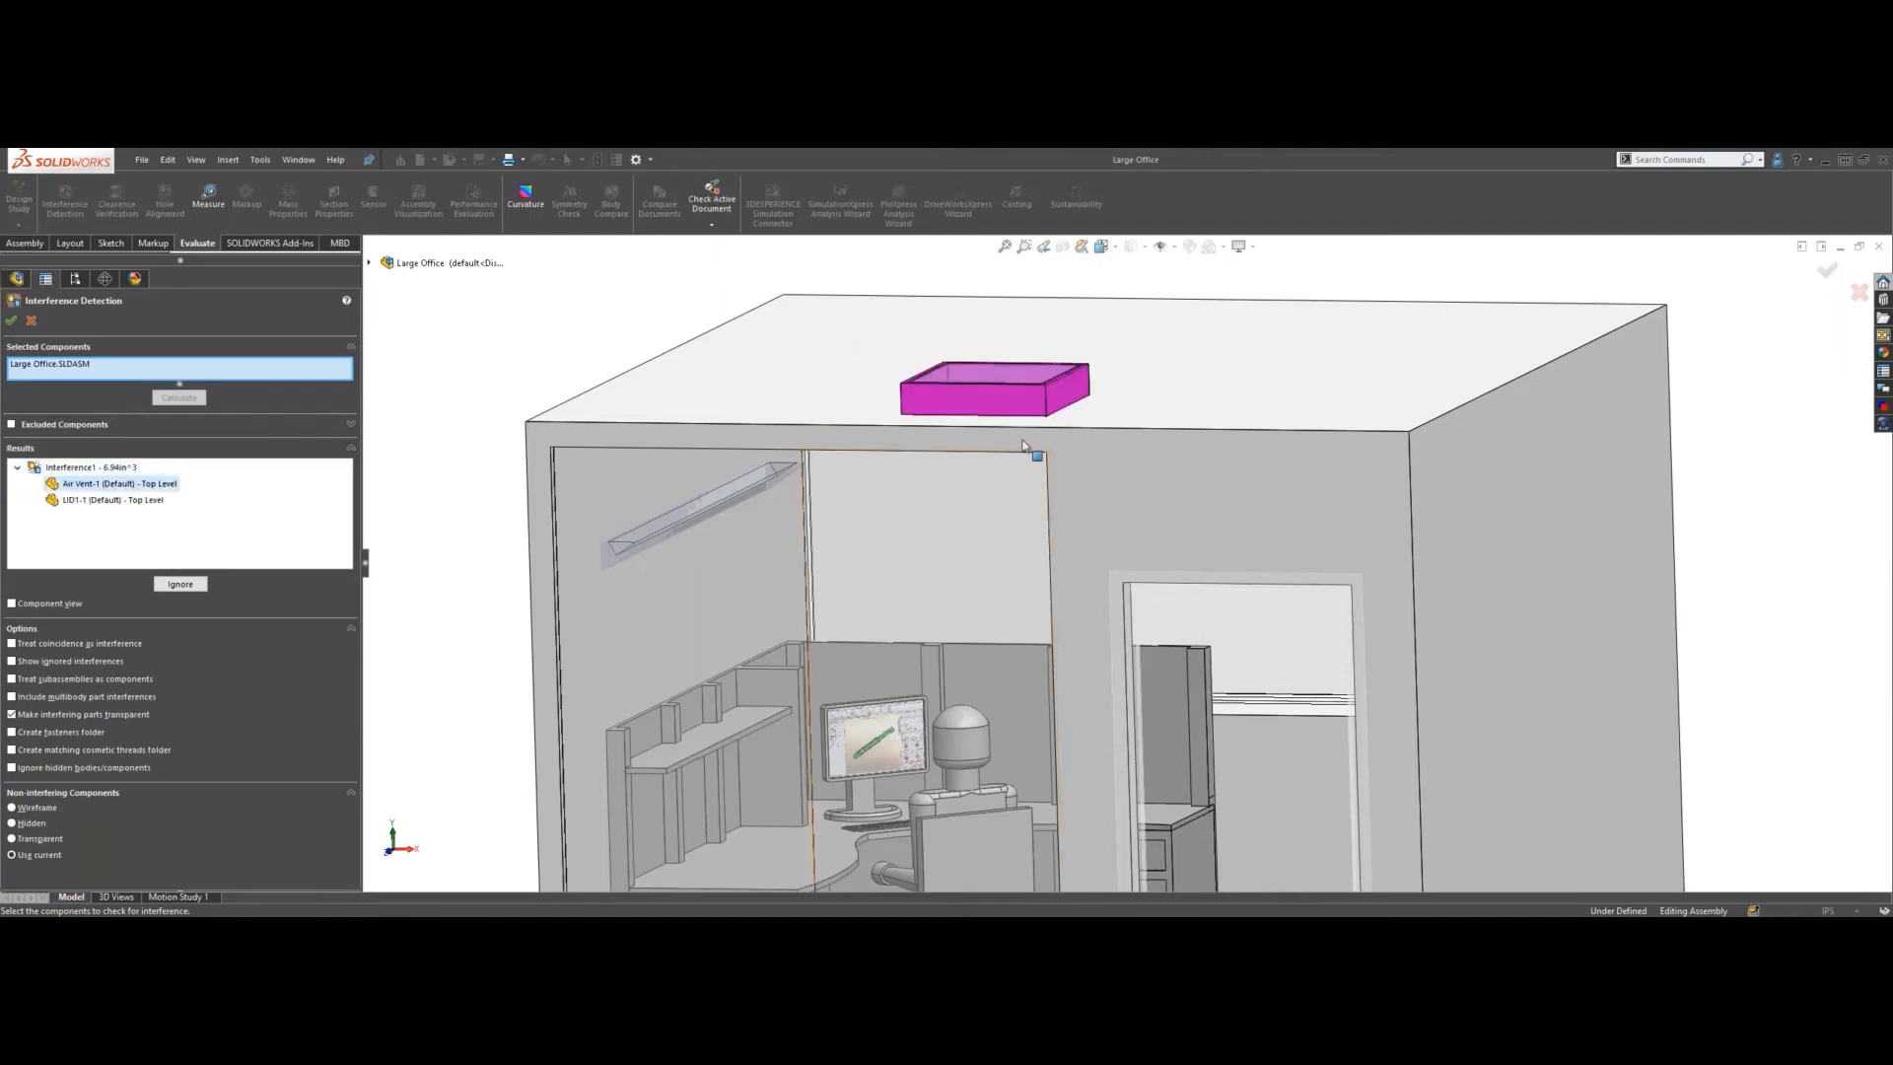
scroll(1090, 387, down, 5)
middle_drag(907, 341, 950, 587)
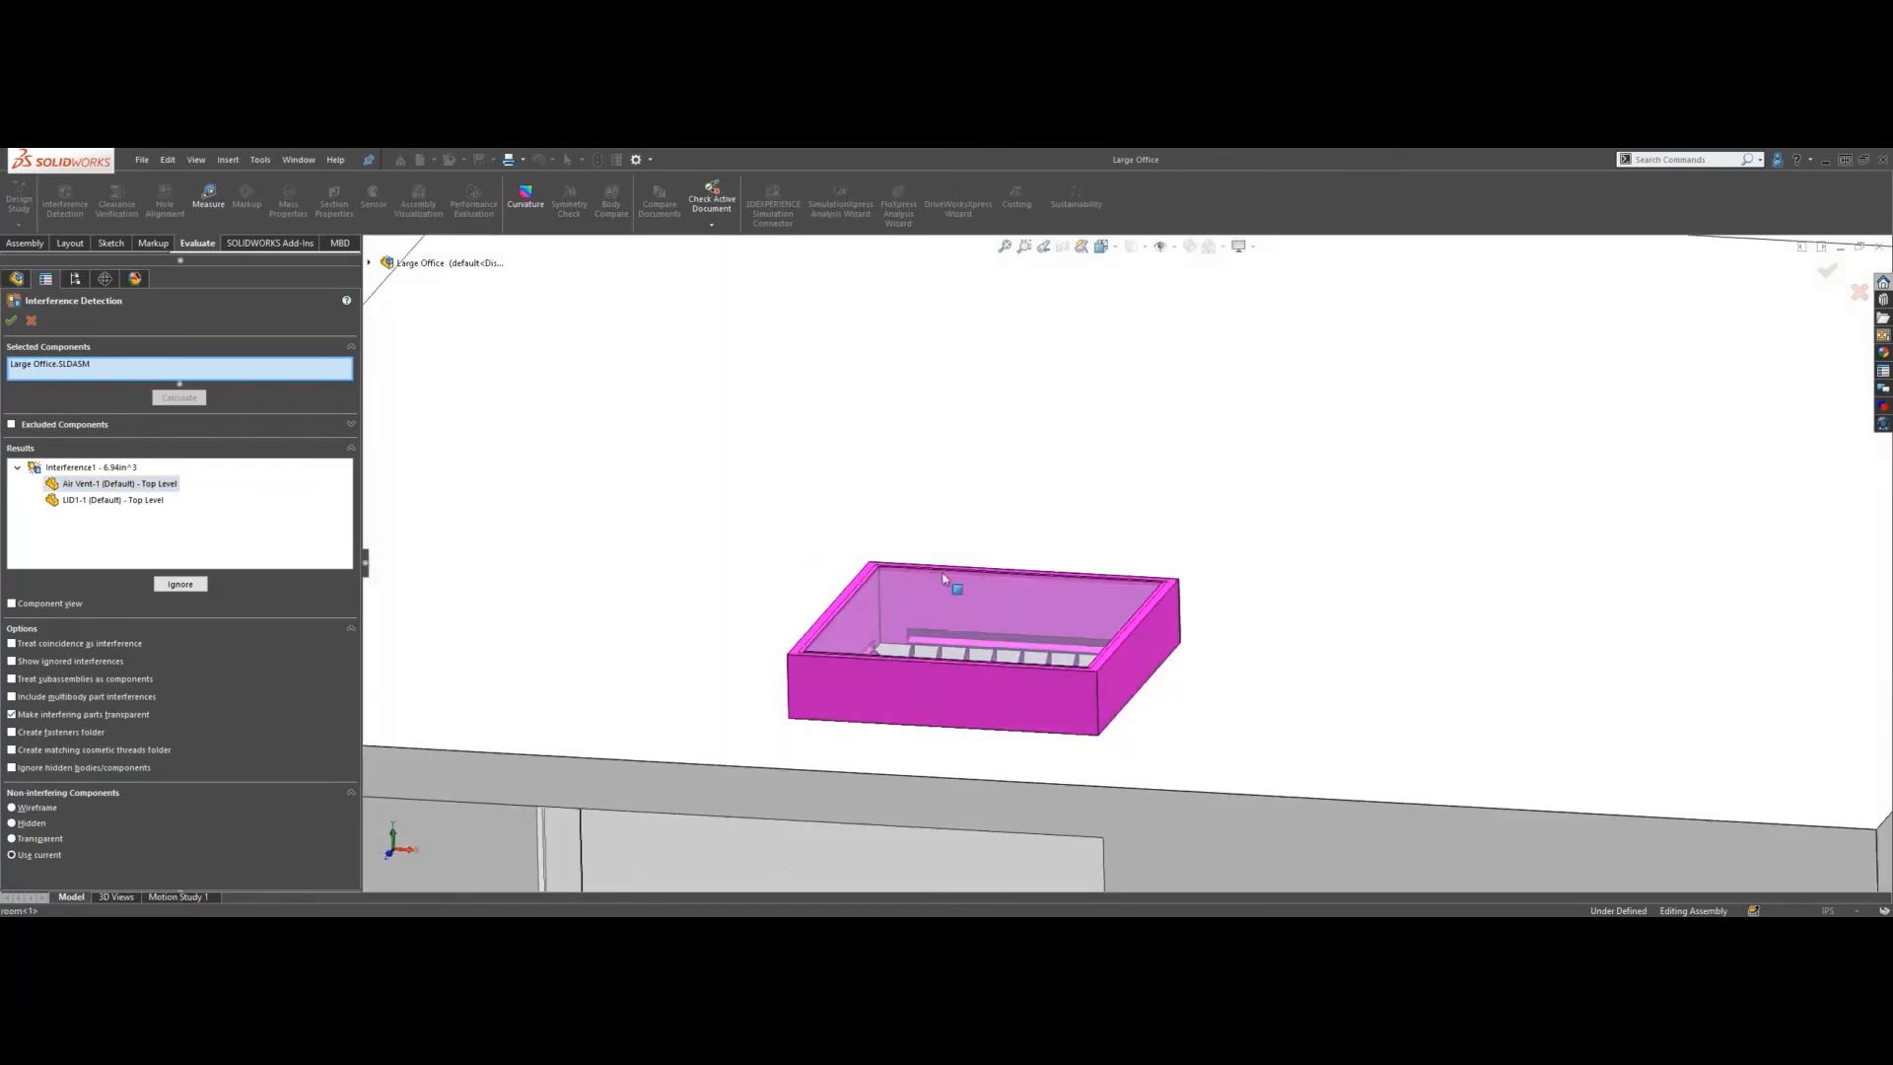
- Highlight the LID1 component of the interference and examine where its edges meet the air vent
click(94, 499)
middle_drag(770, 643, 1121, 832)
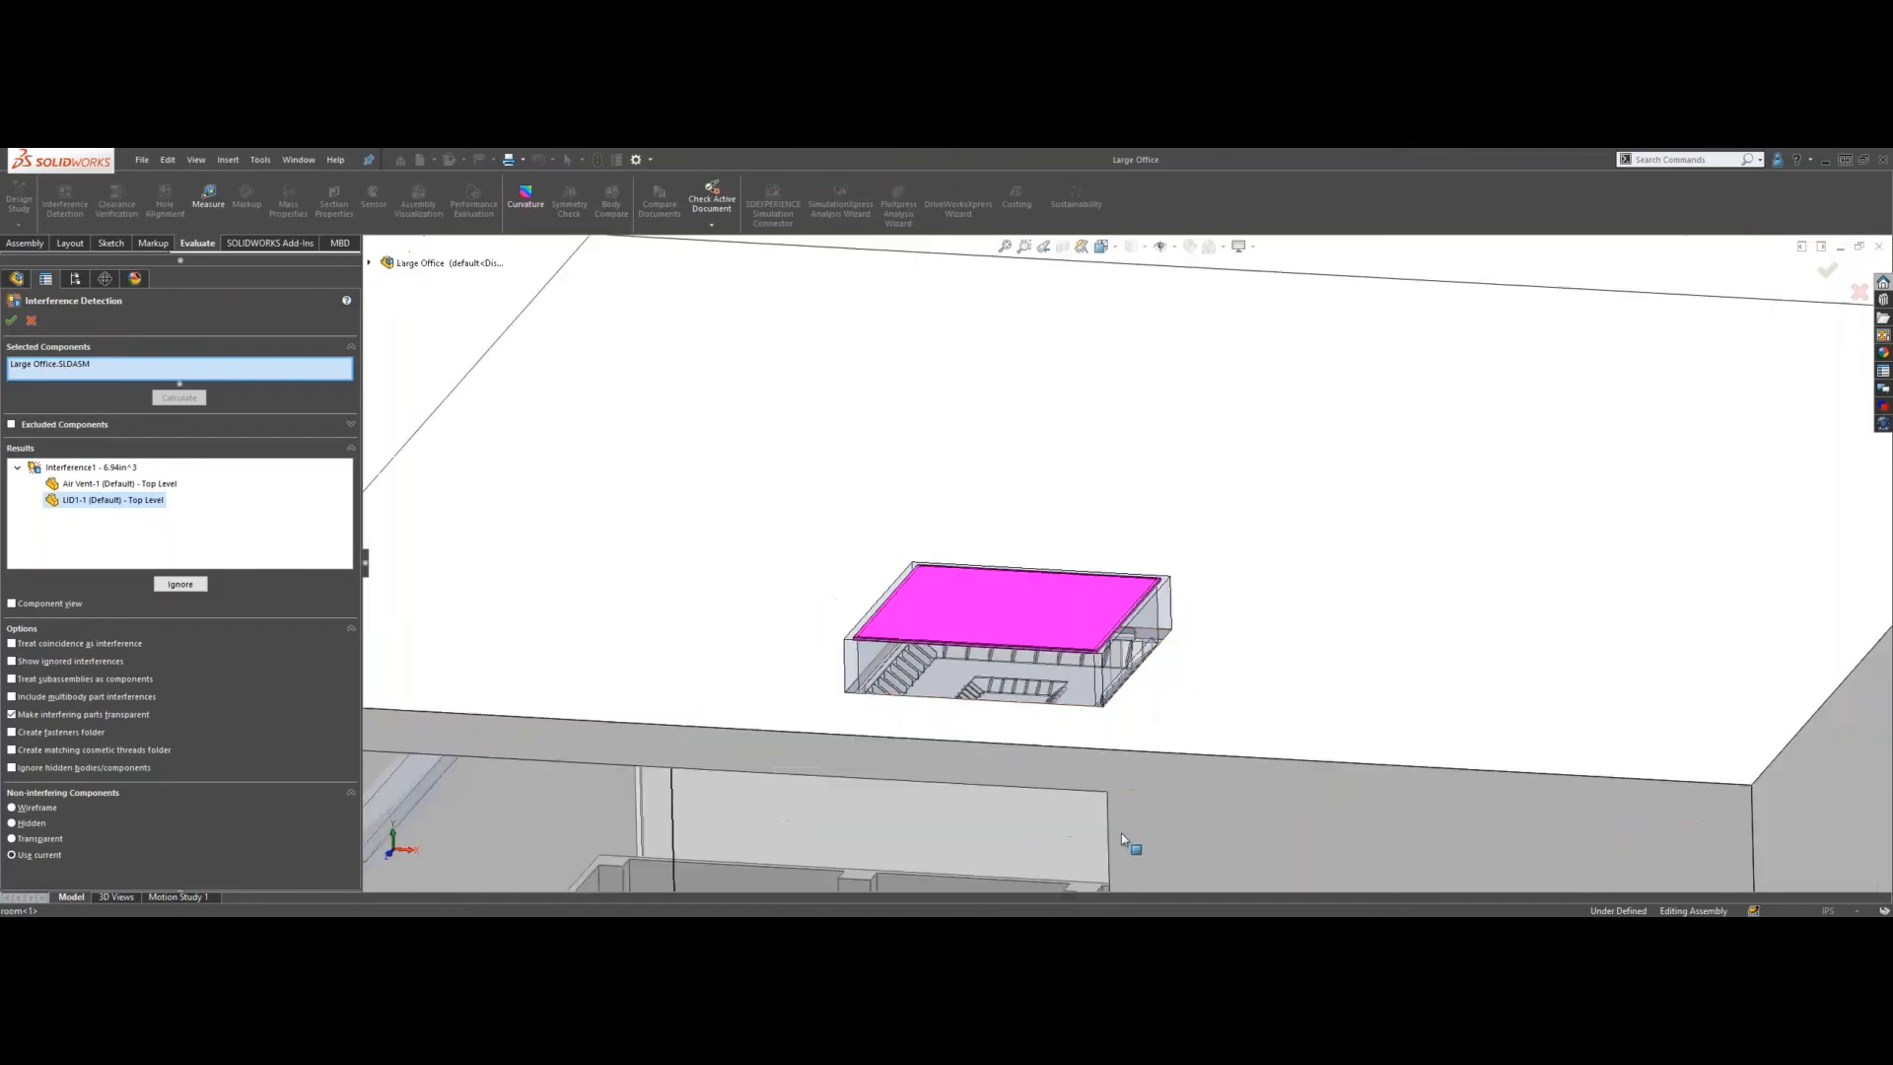
scroll(1121, 832, up, 3)
scroll(1079, 624, down, 4)
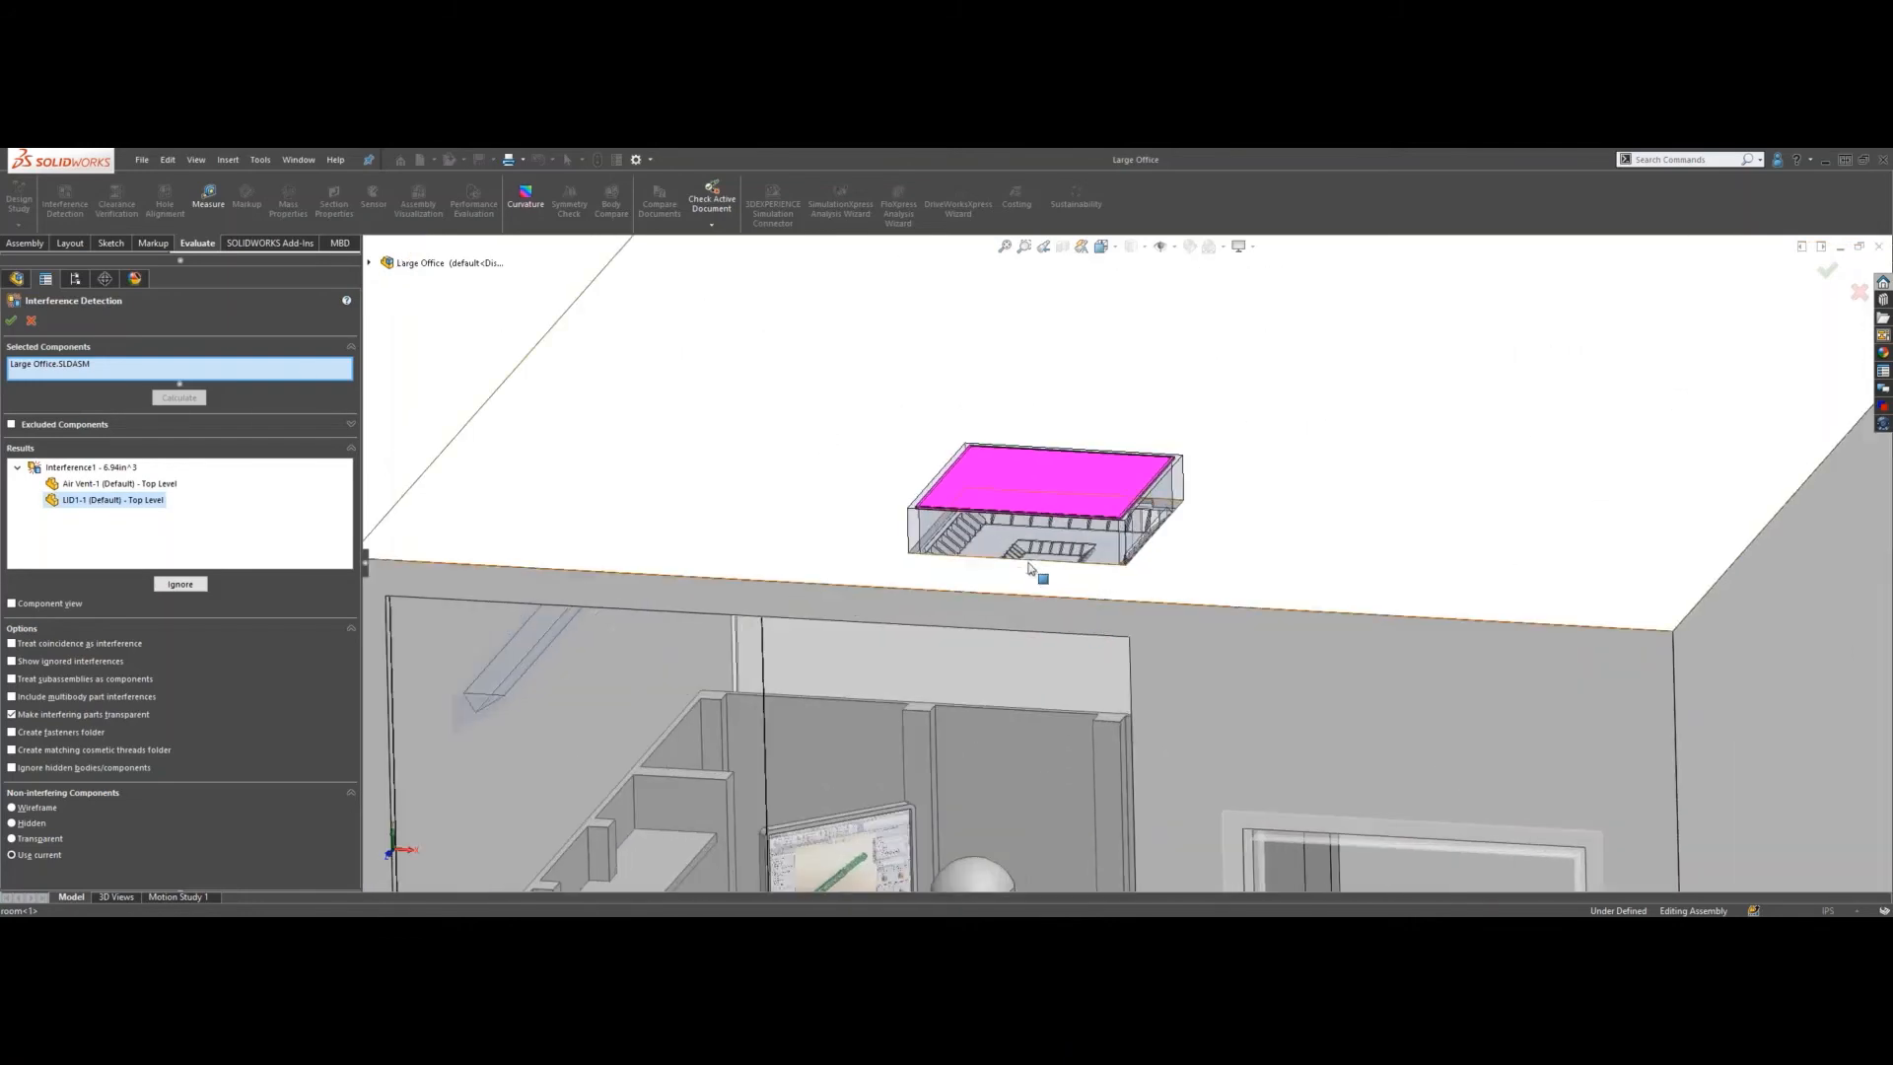
scroll(1031, 569, down, 3)
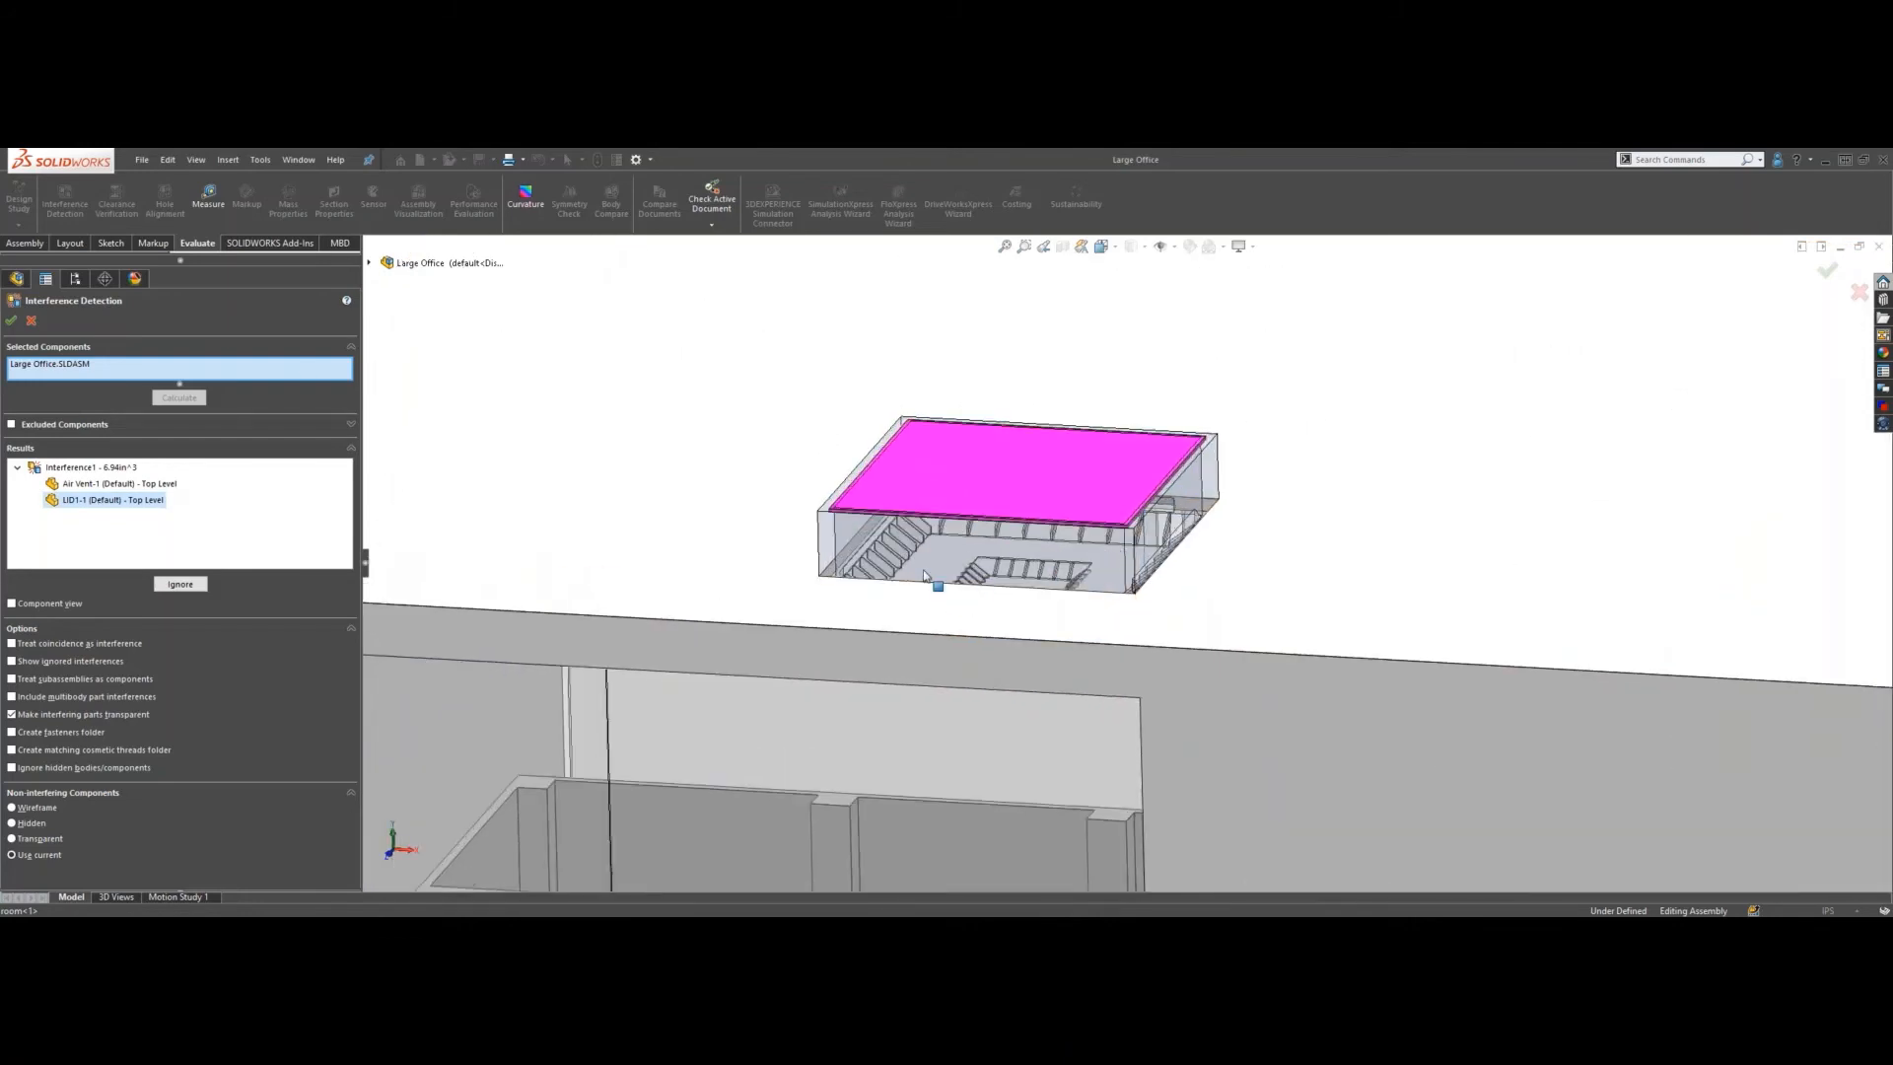
scroll(562, 524, down, 1)
scroll(861, 513, down, 1)
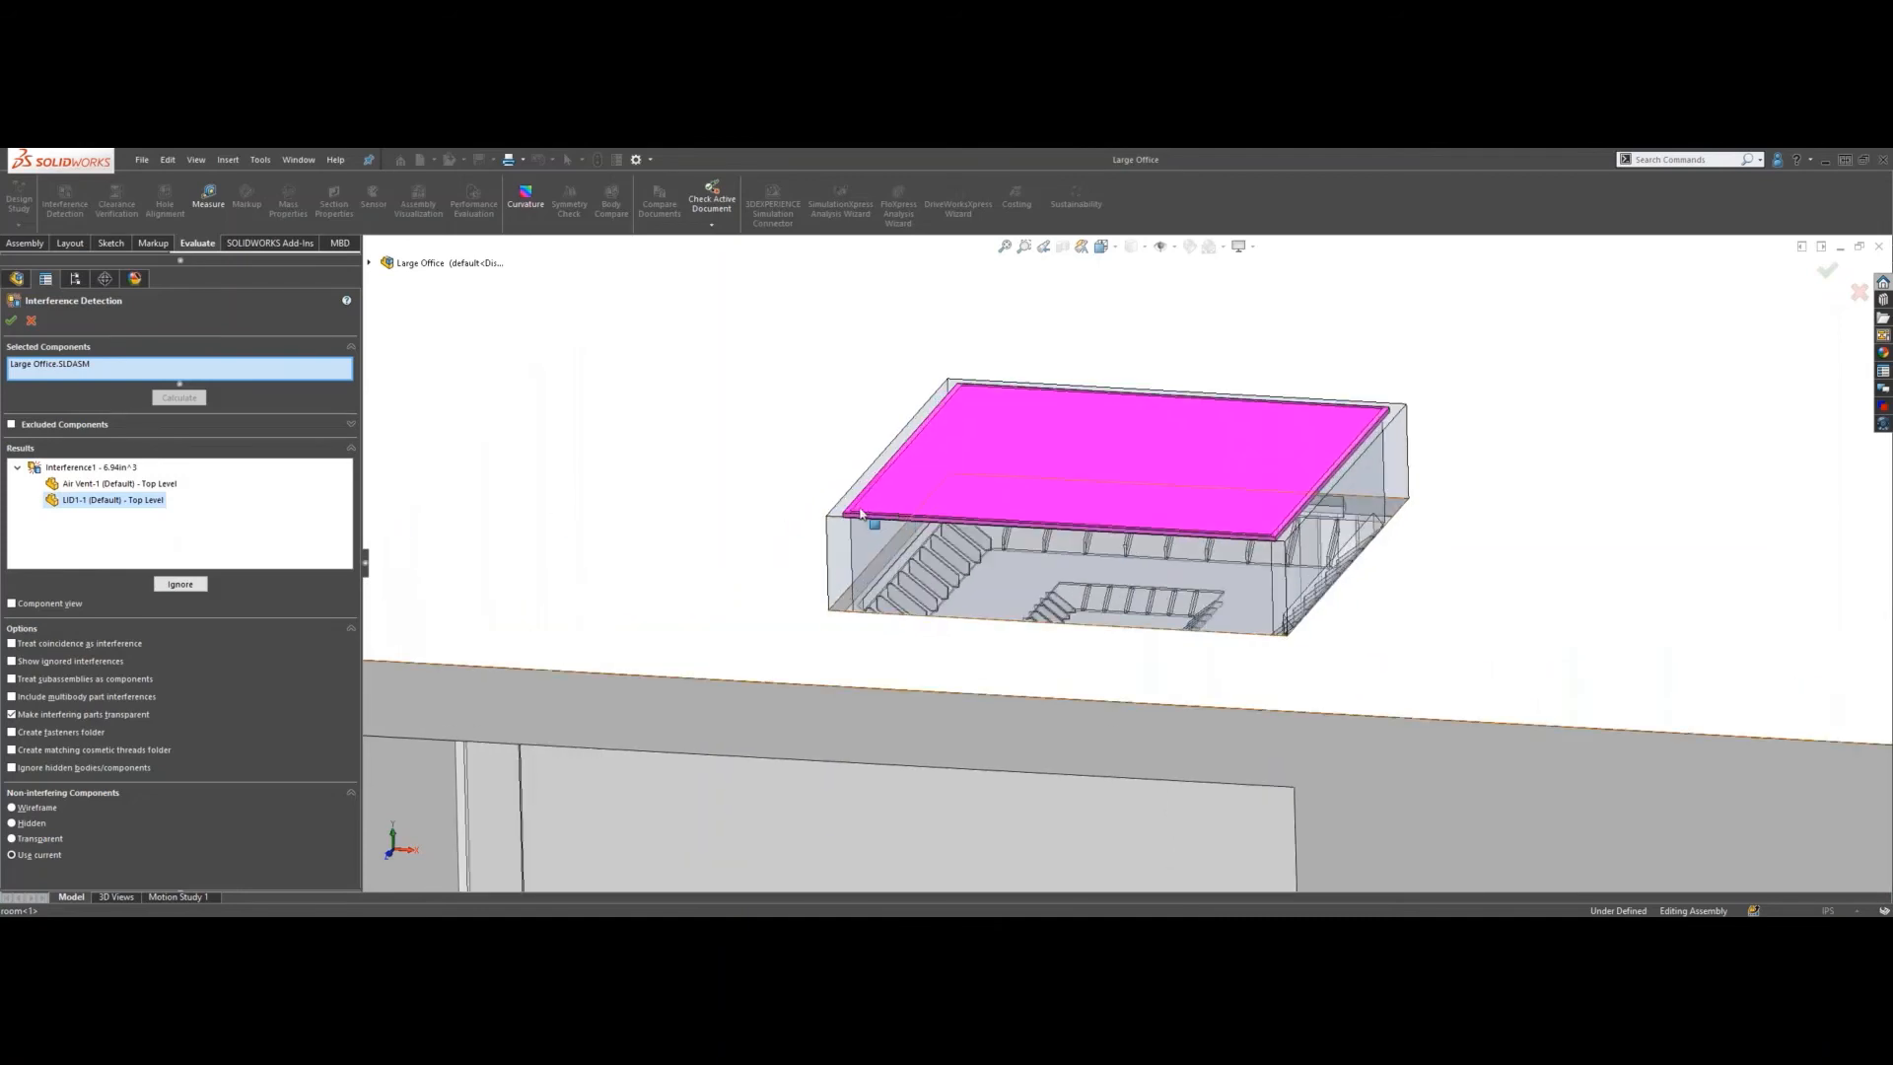
scroll(861, 513, down, 1)
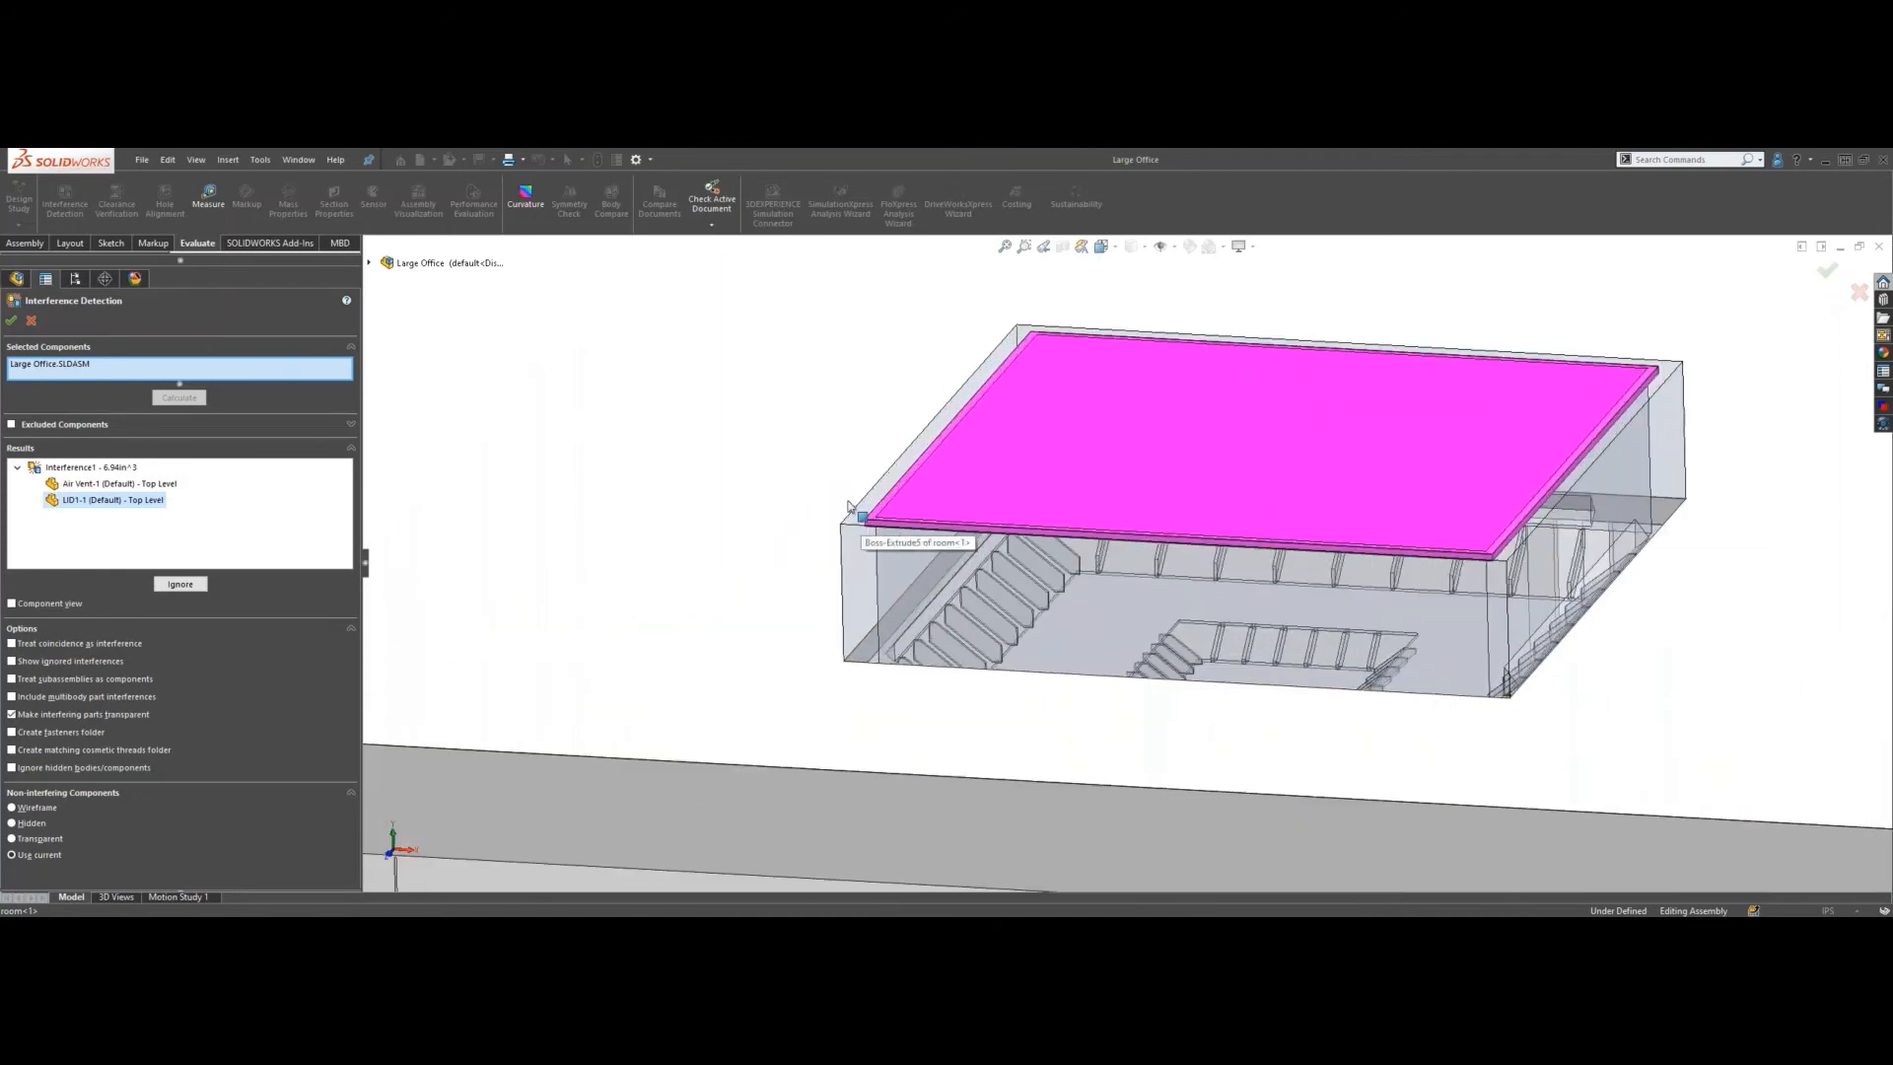
- Highlight the Air Vent component of the interference, close the Interference Detection results and suppress the LID1 component in the assembly
click(127, 483)
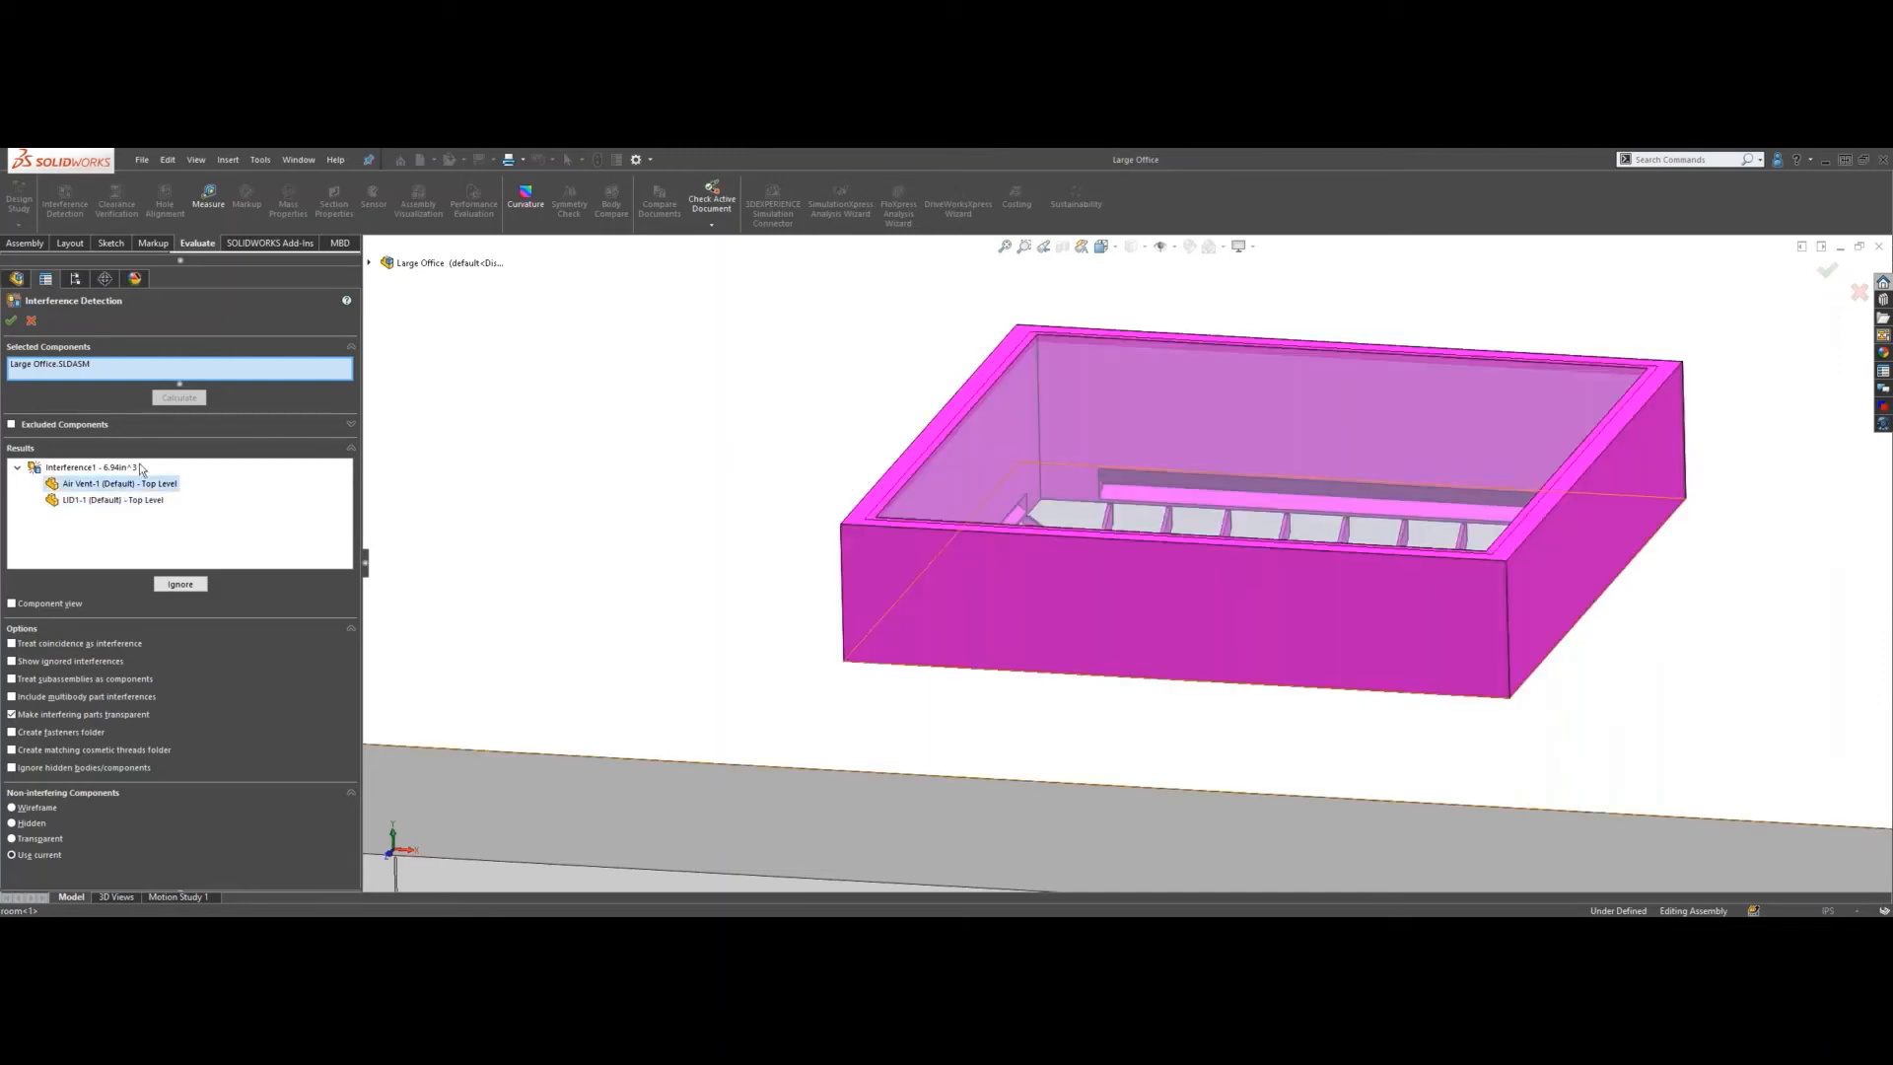
click(30, 320)
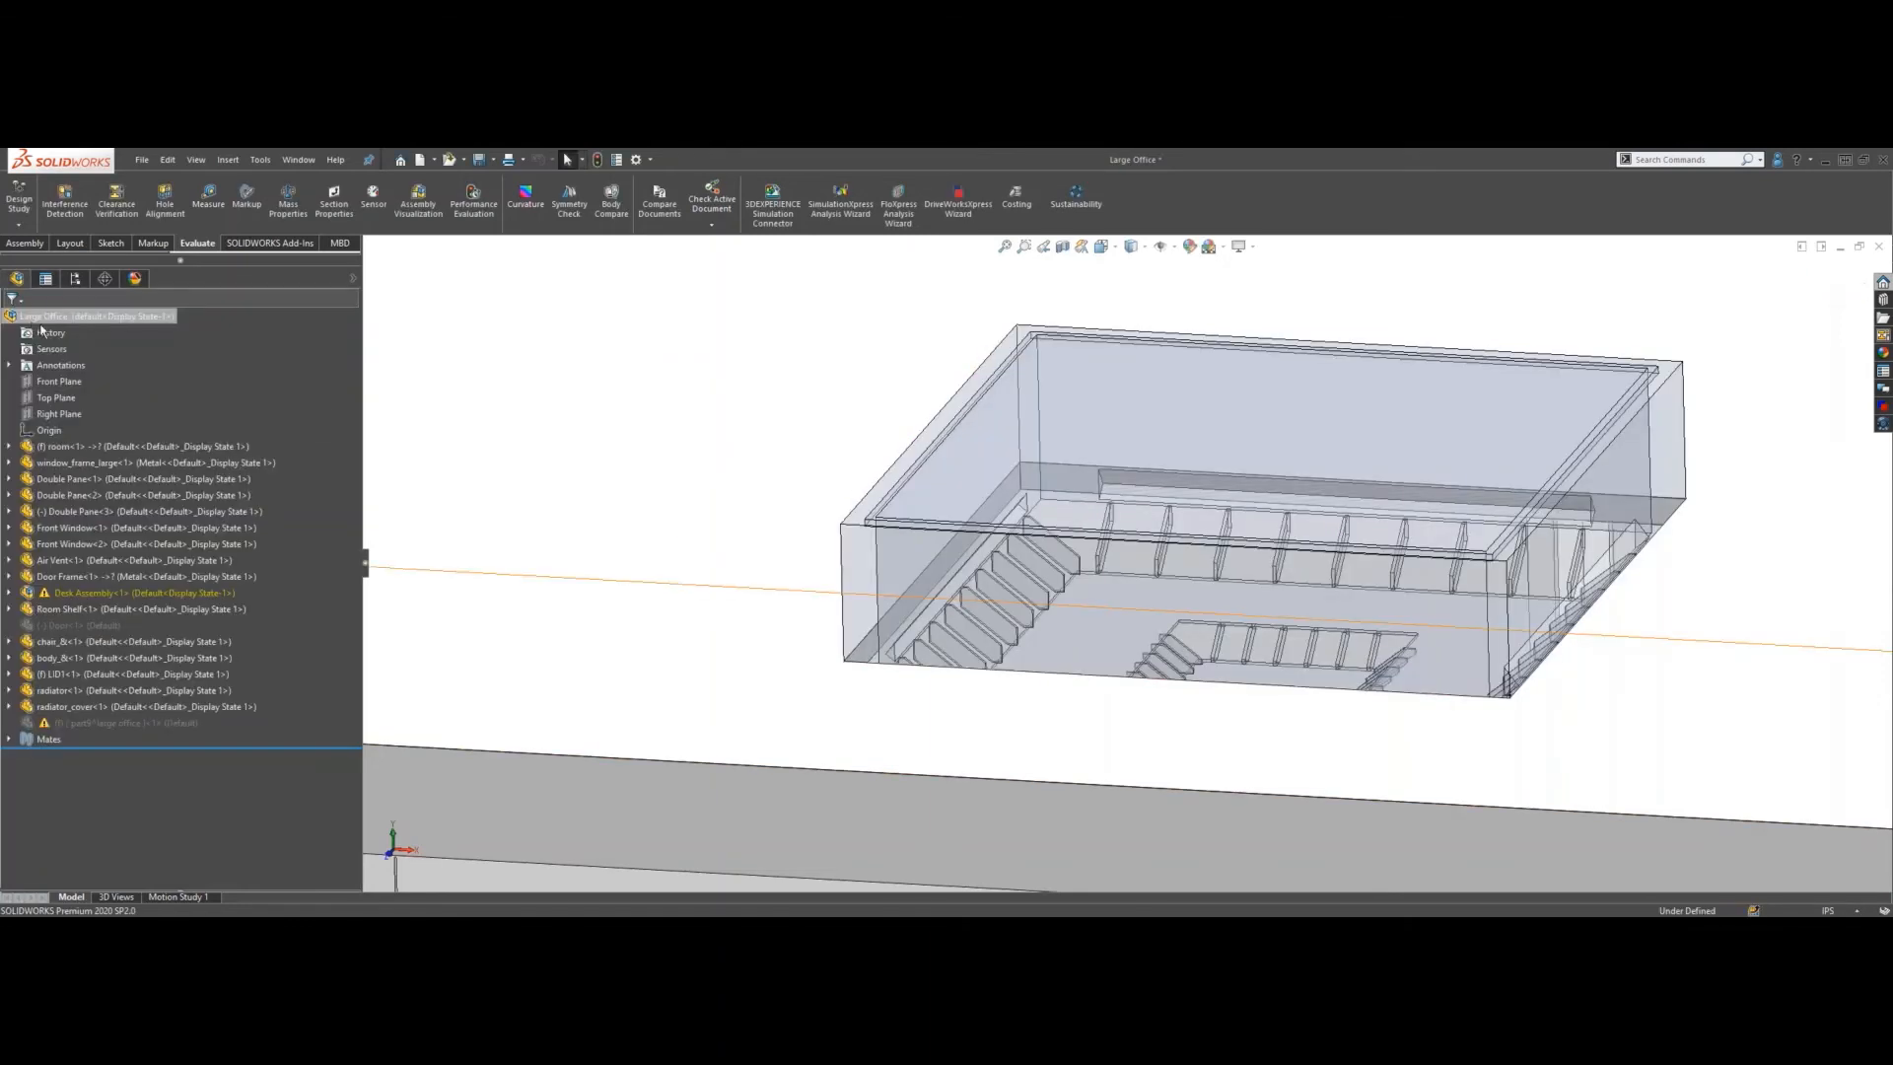
click(95, 676)
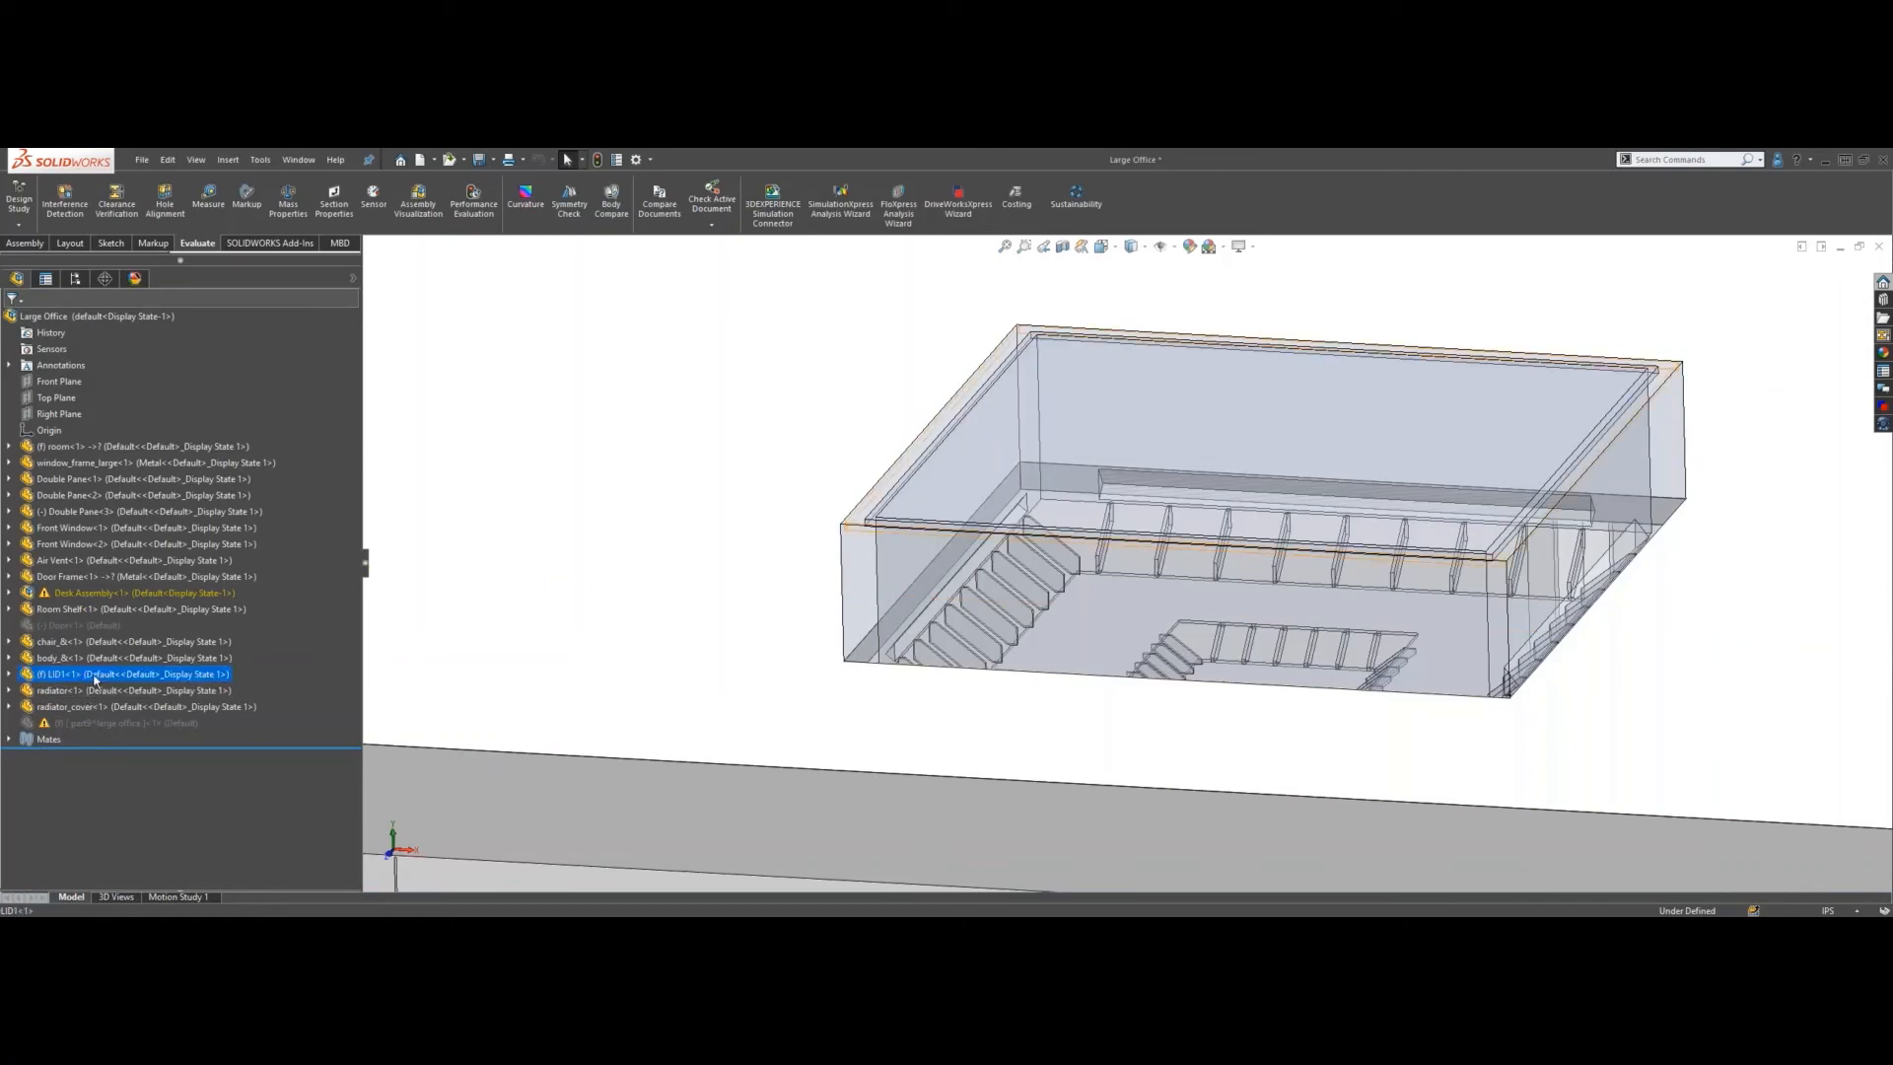
right_click(95, 678)
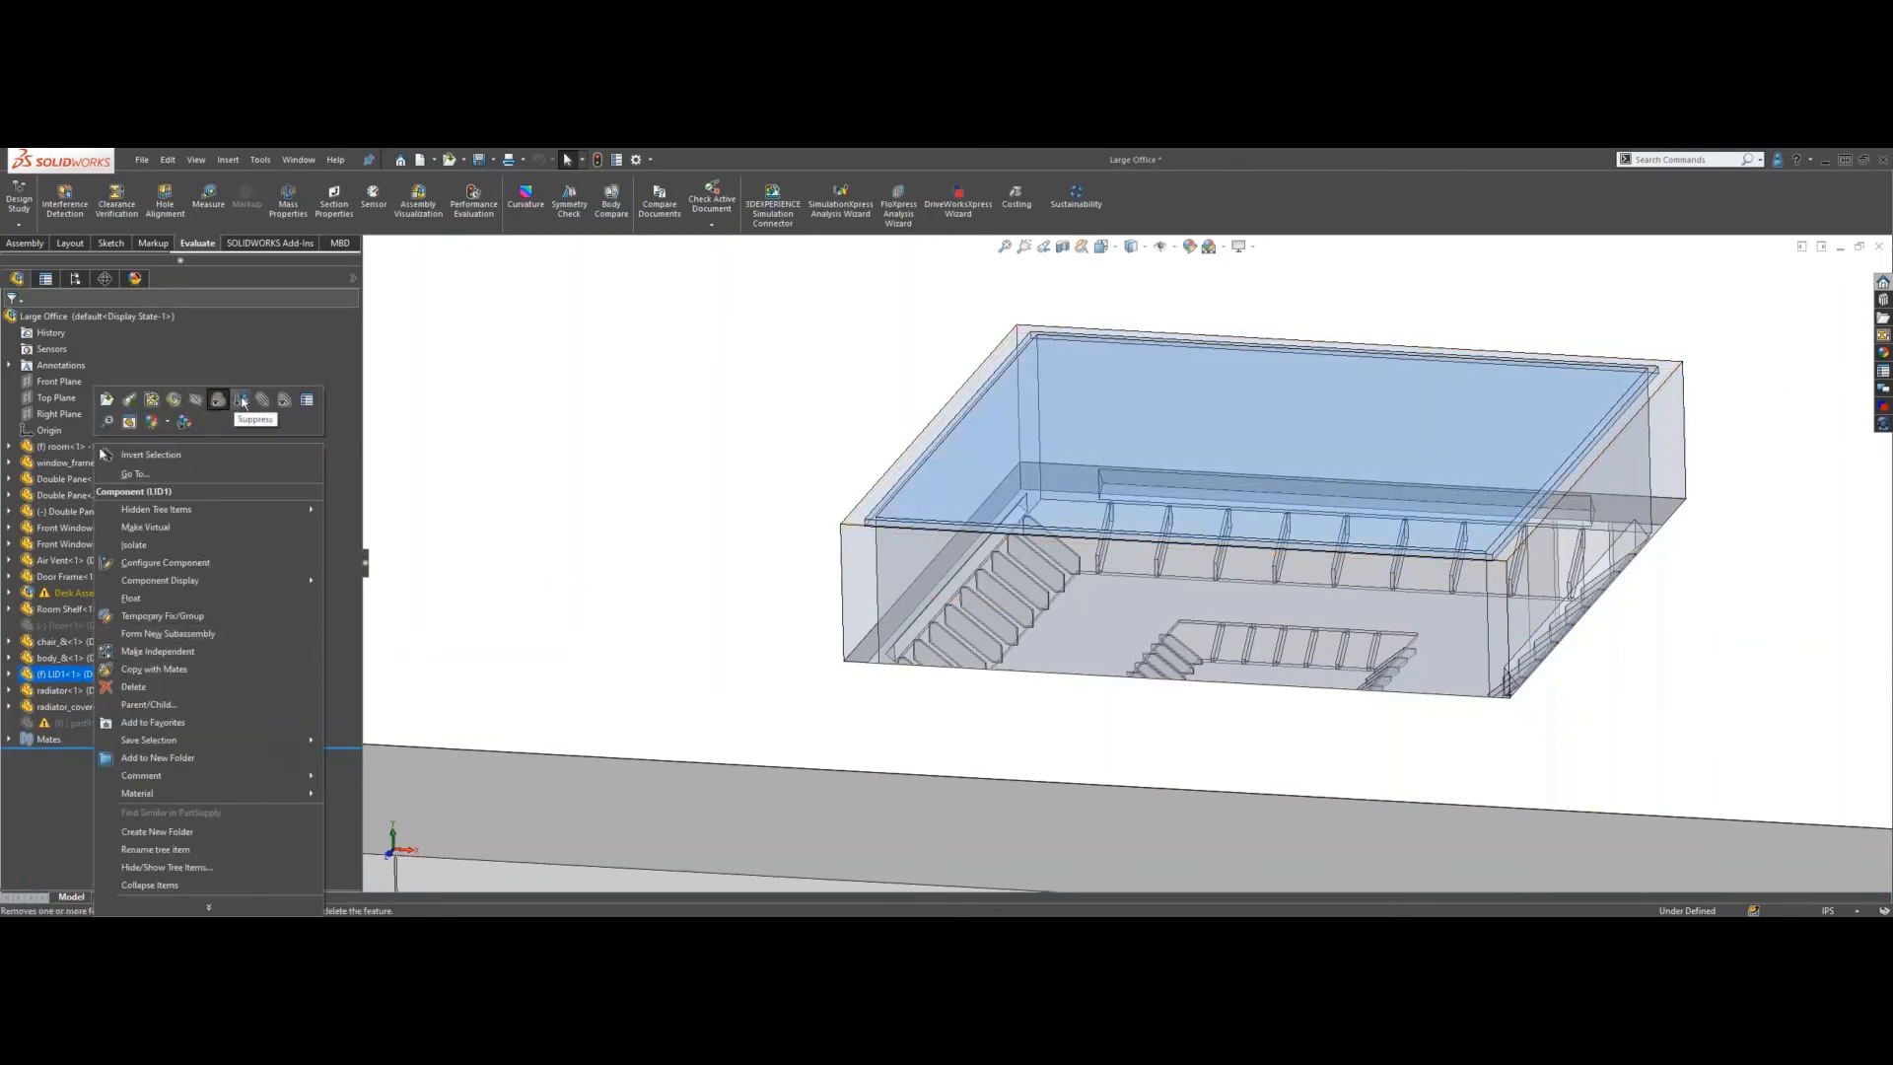
click(242, 402)
click(1166, 455)
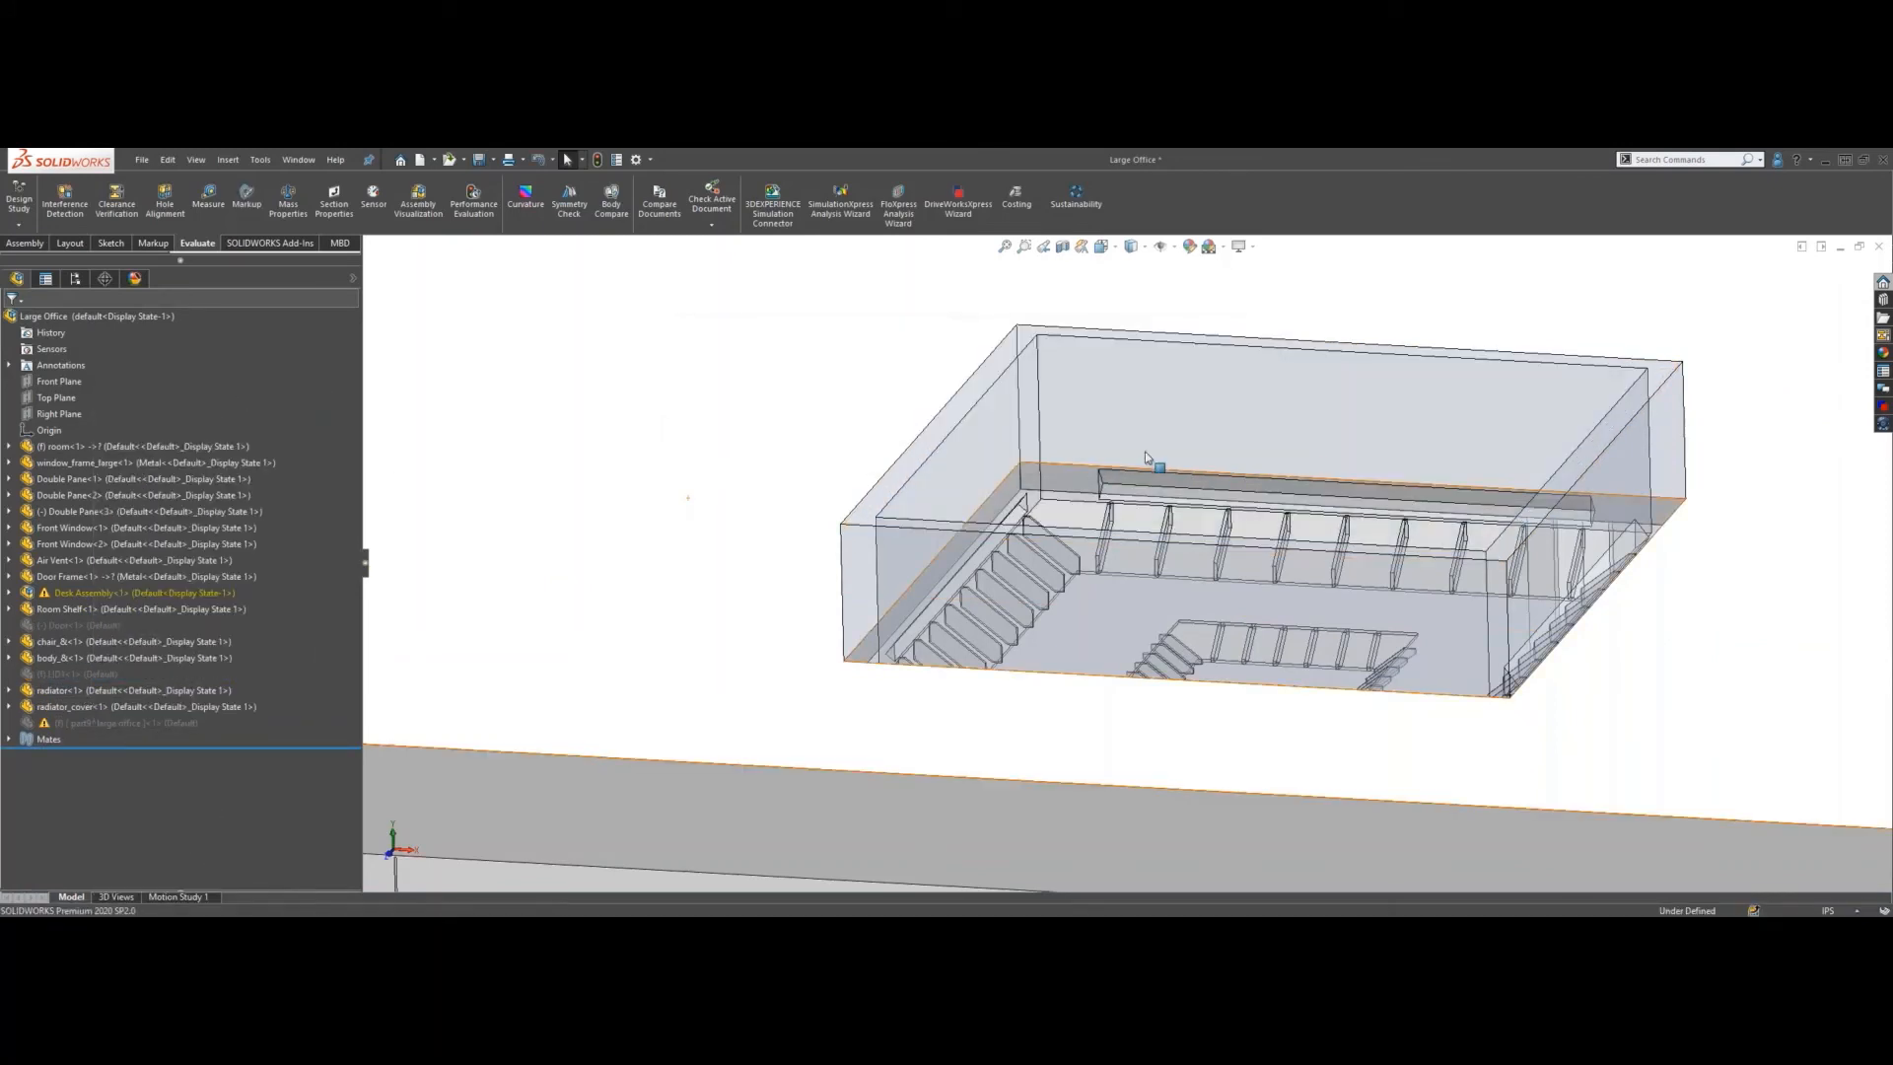
- Rerun Interference Detection on the entire Large Office assembly with the default options and close the results
click(87, 217)
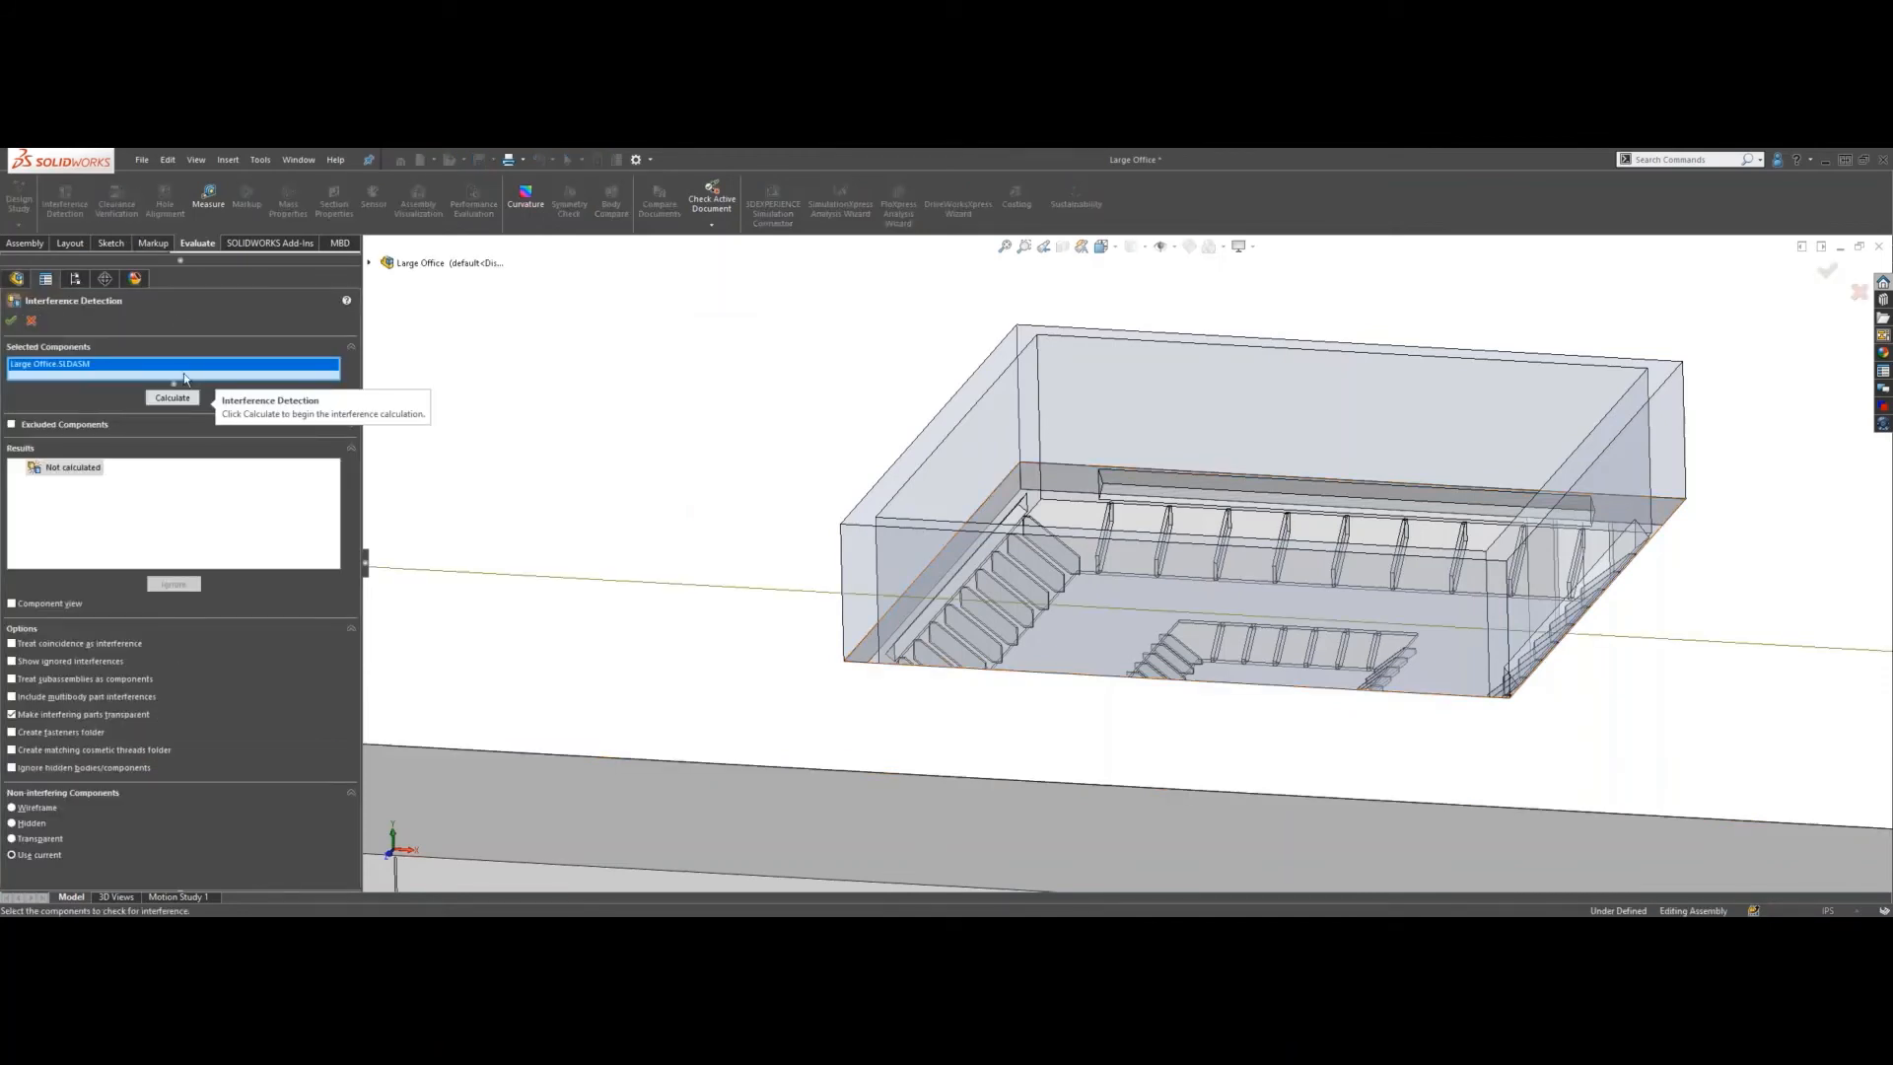
click(197, 401)
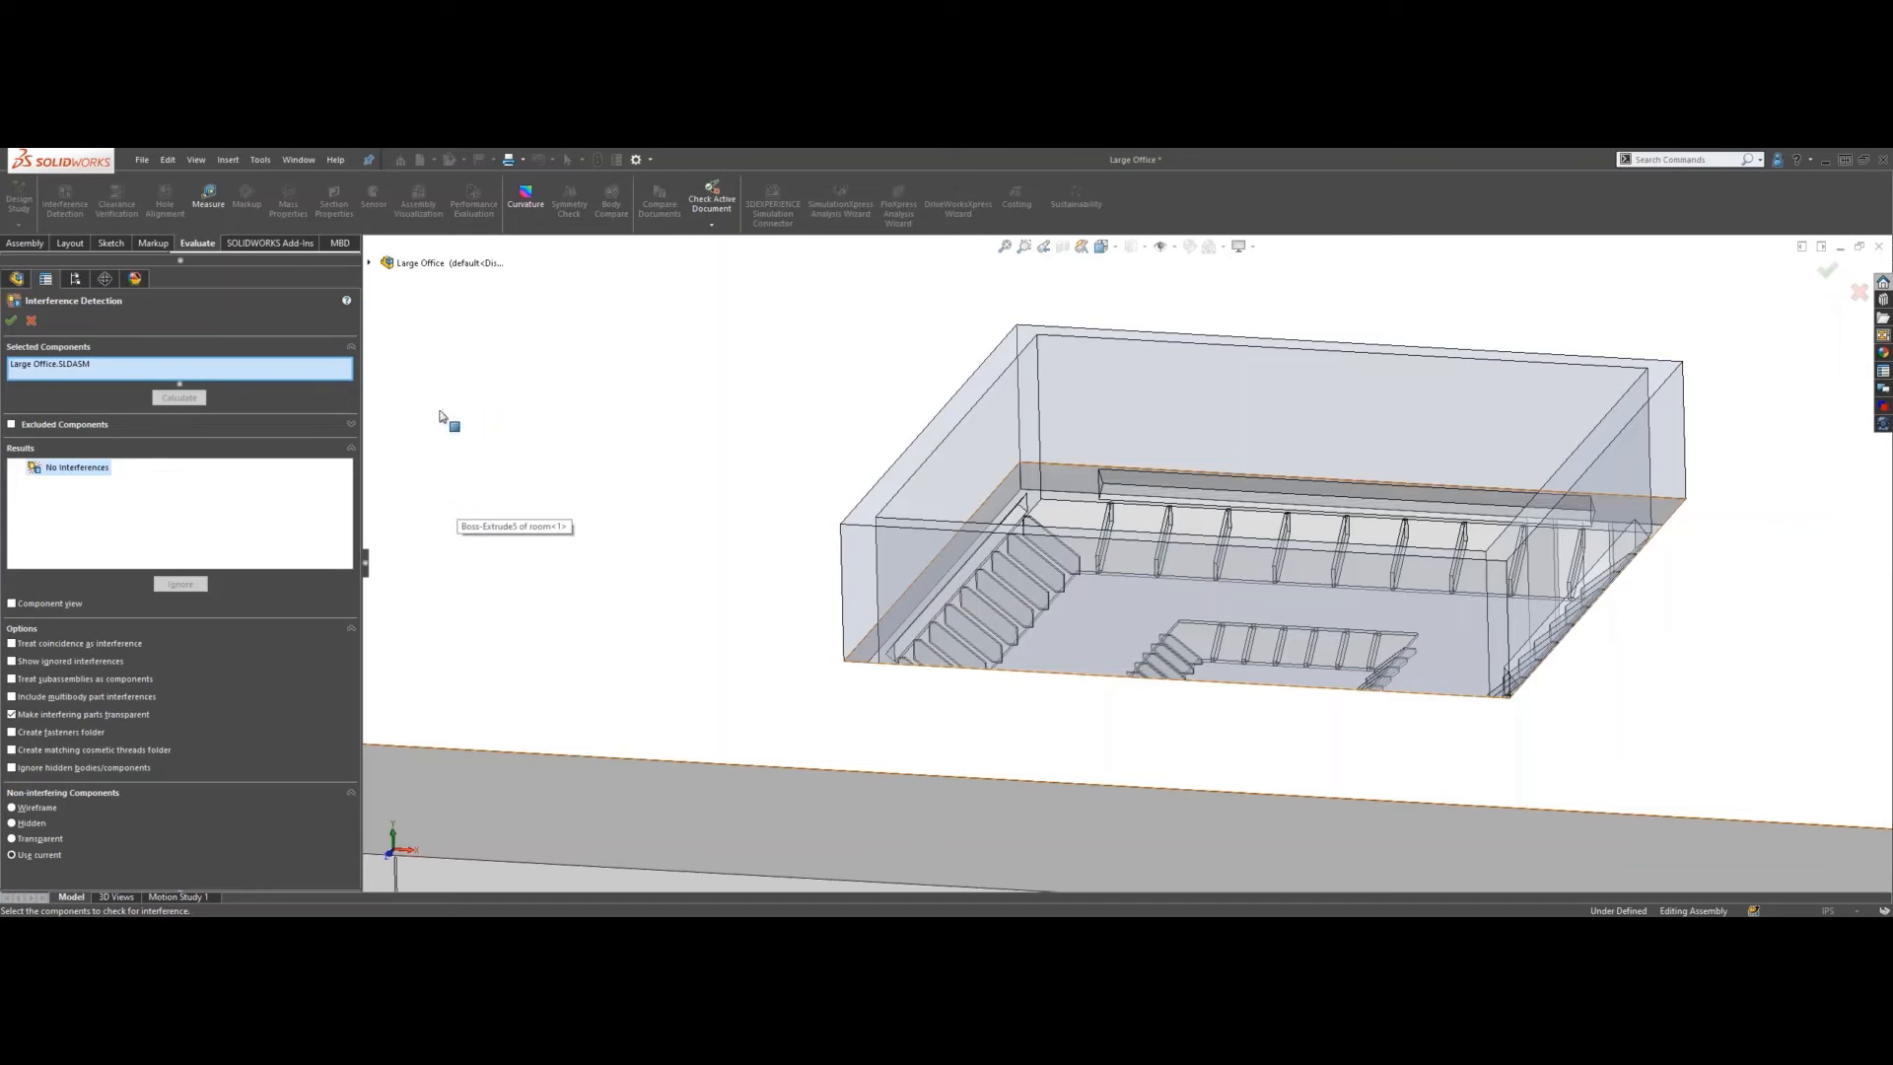
click(12, 329)
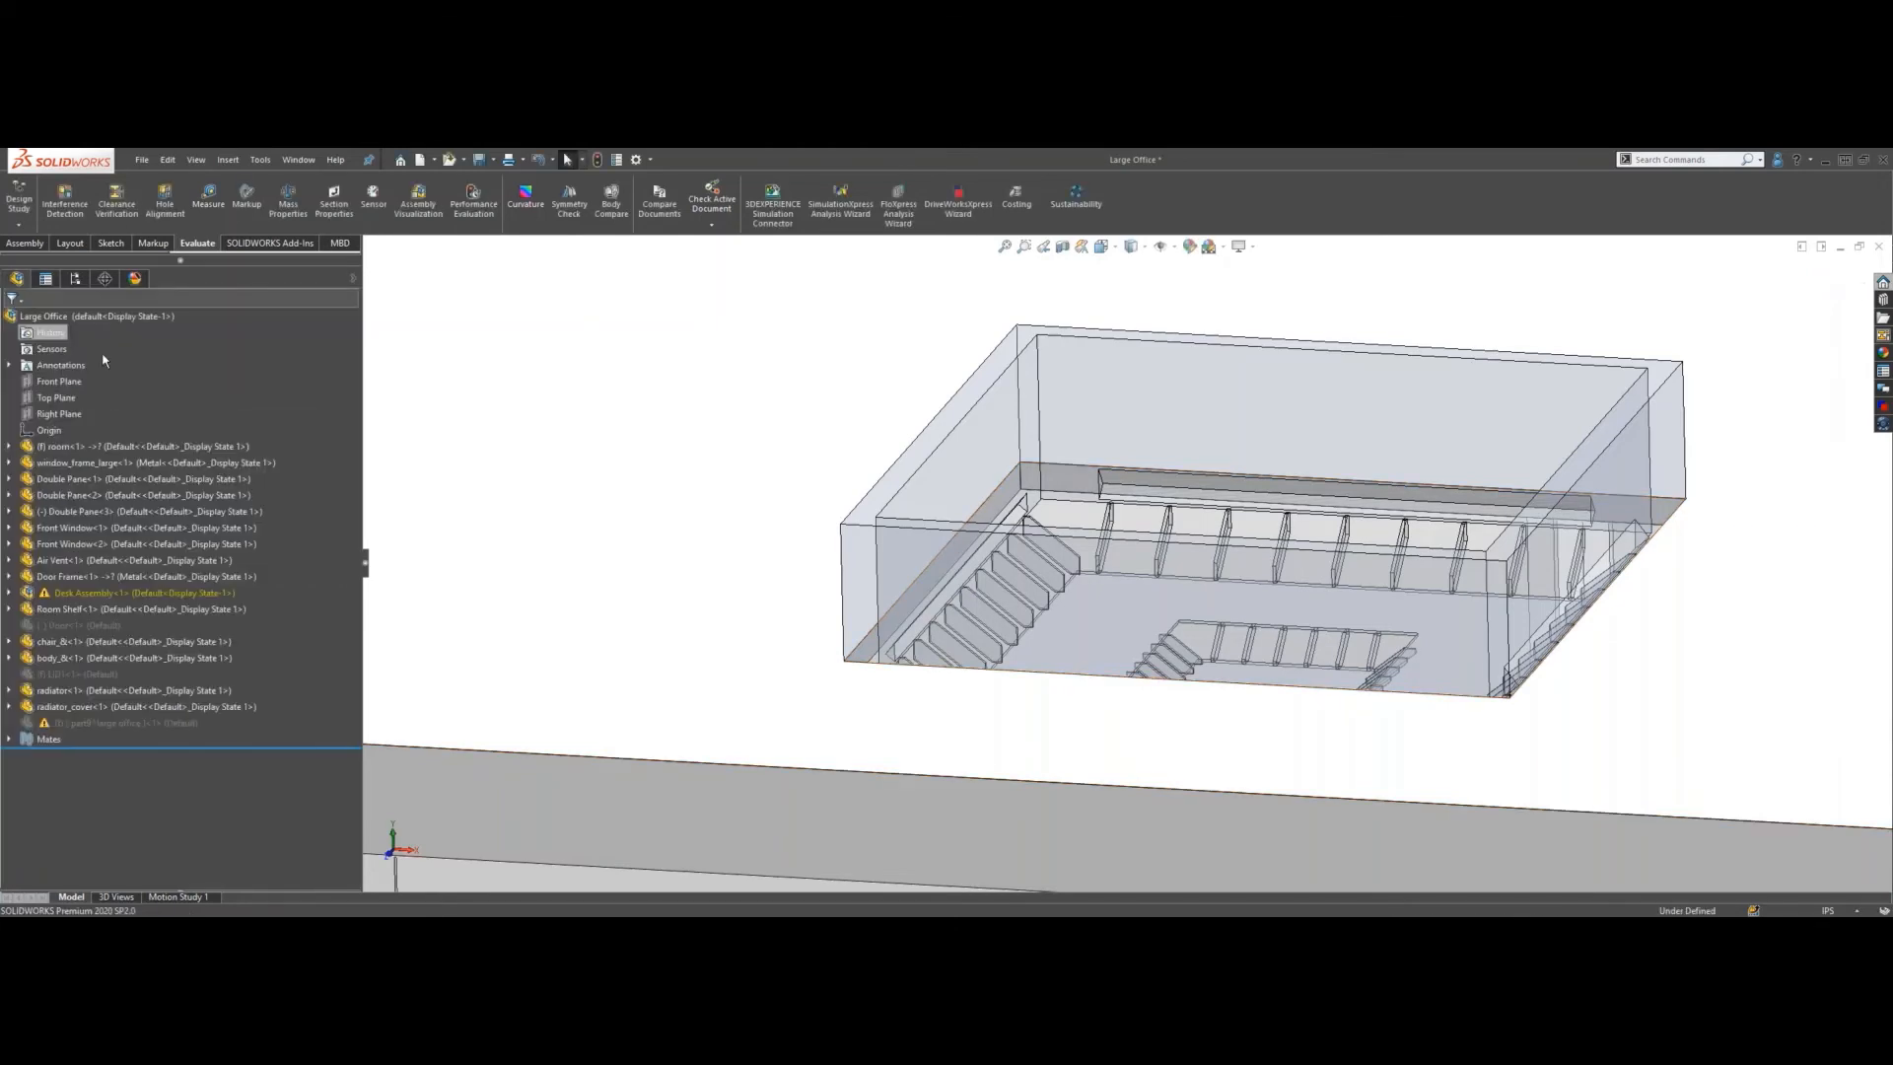
- Switch to the open MaskBody_cut_1-dm part and view the mask from its front and both sides
scroll(594, 474, up, 2)
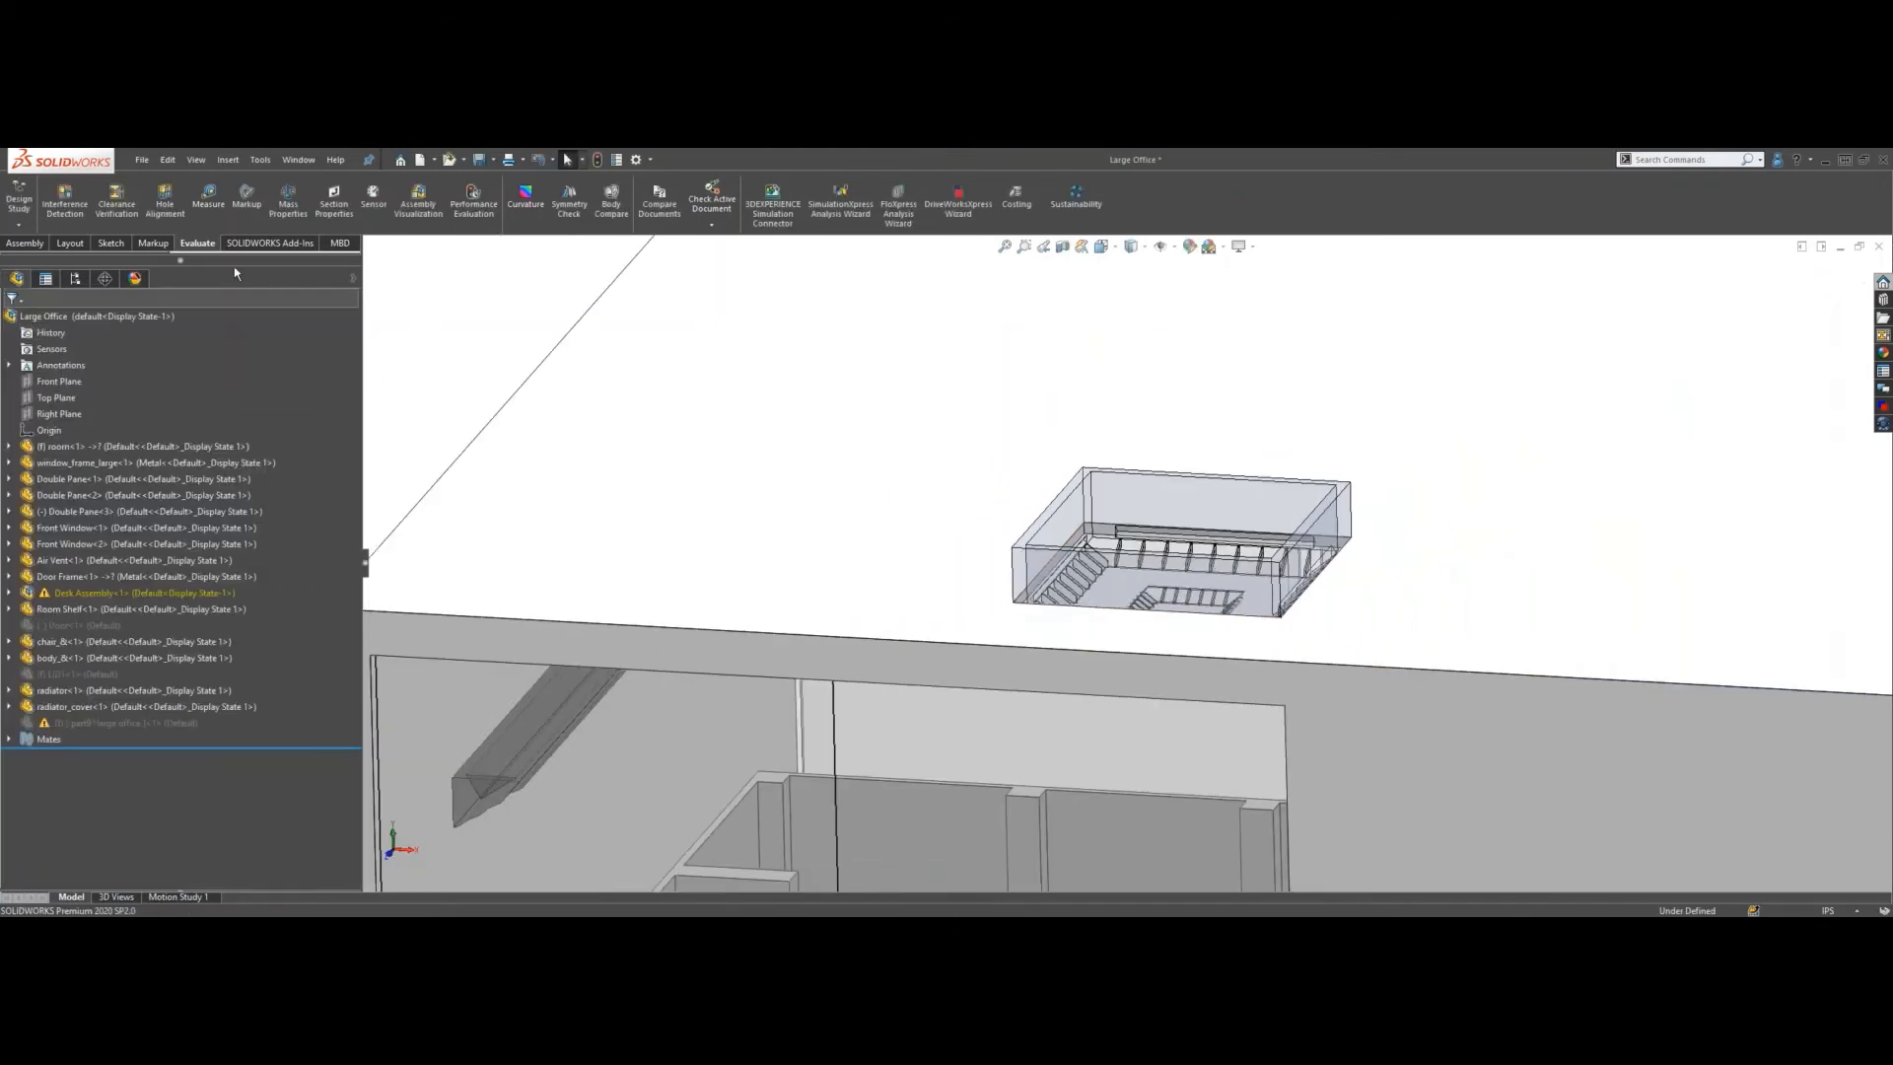
click(296, 160)
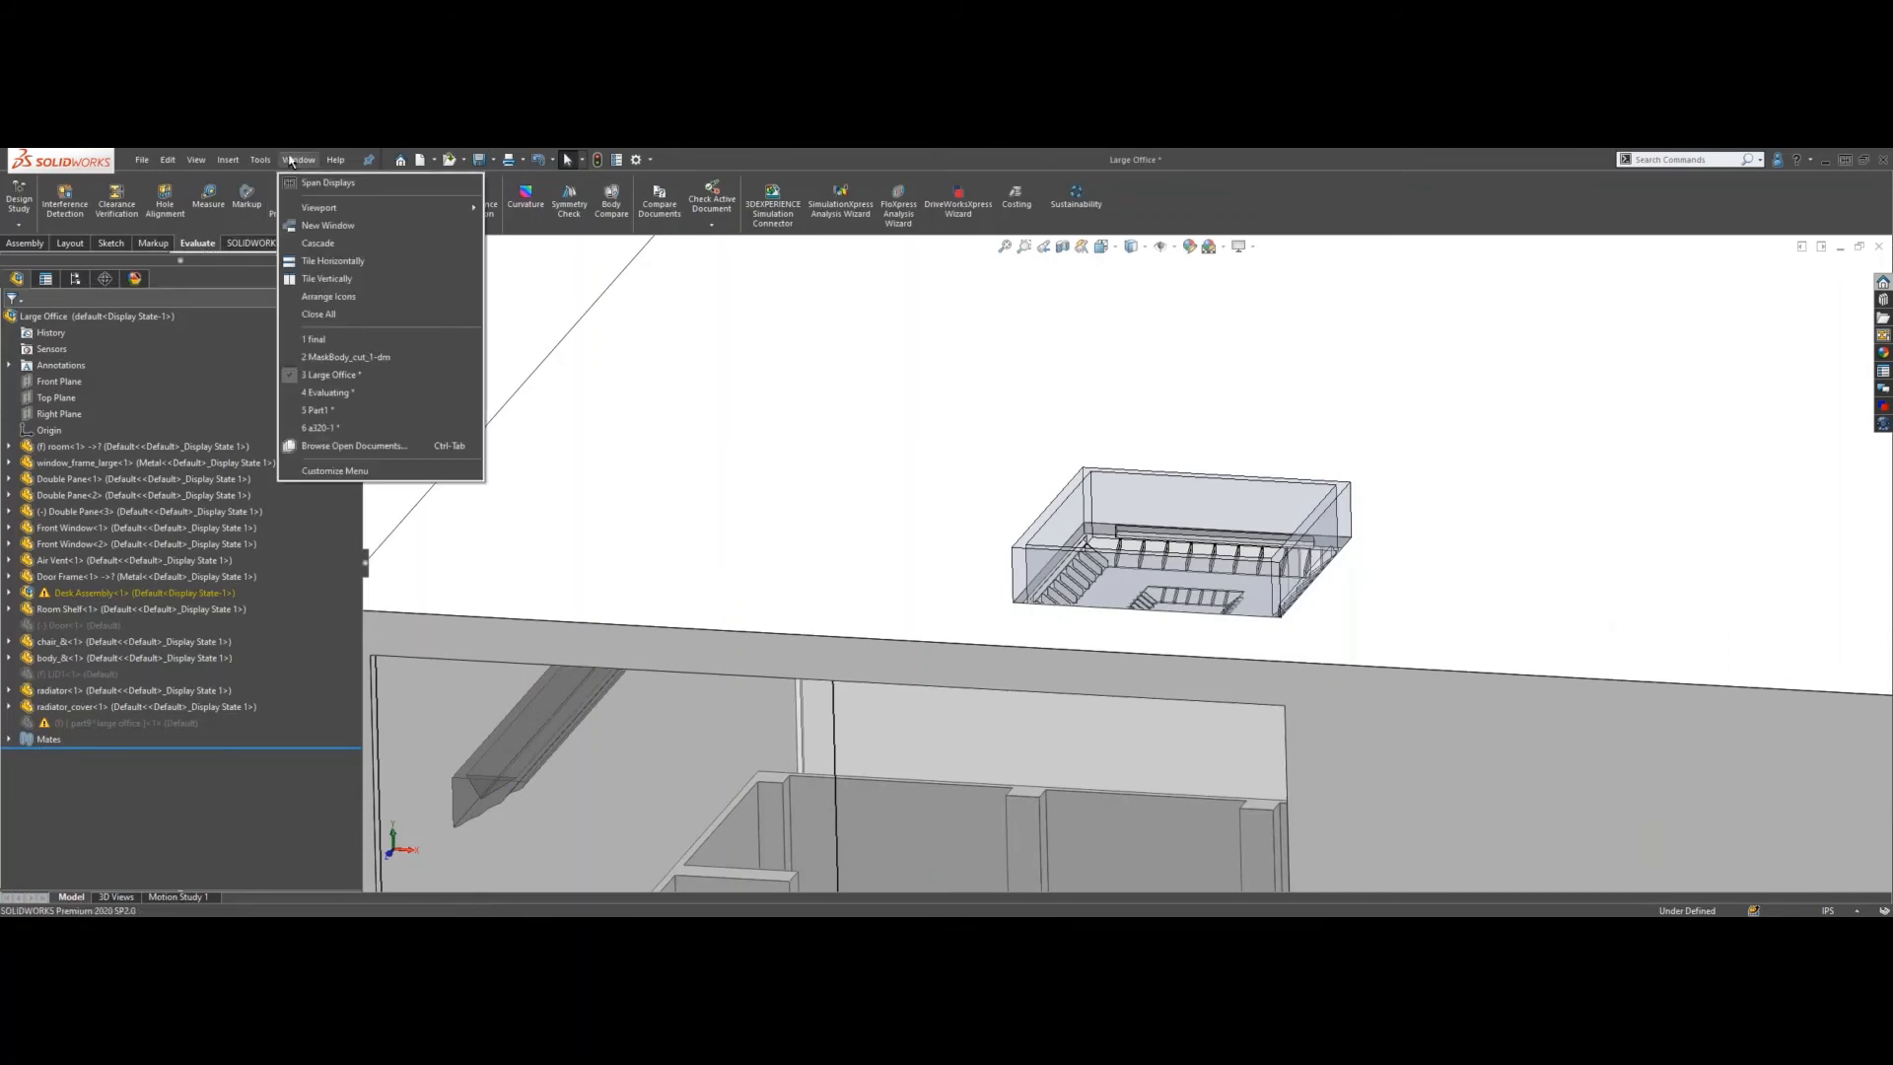
click(363, 361)
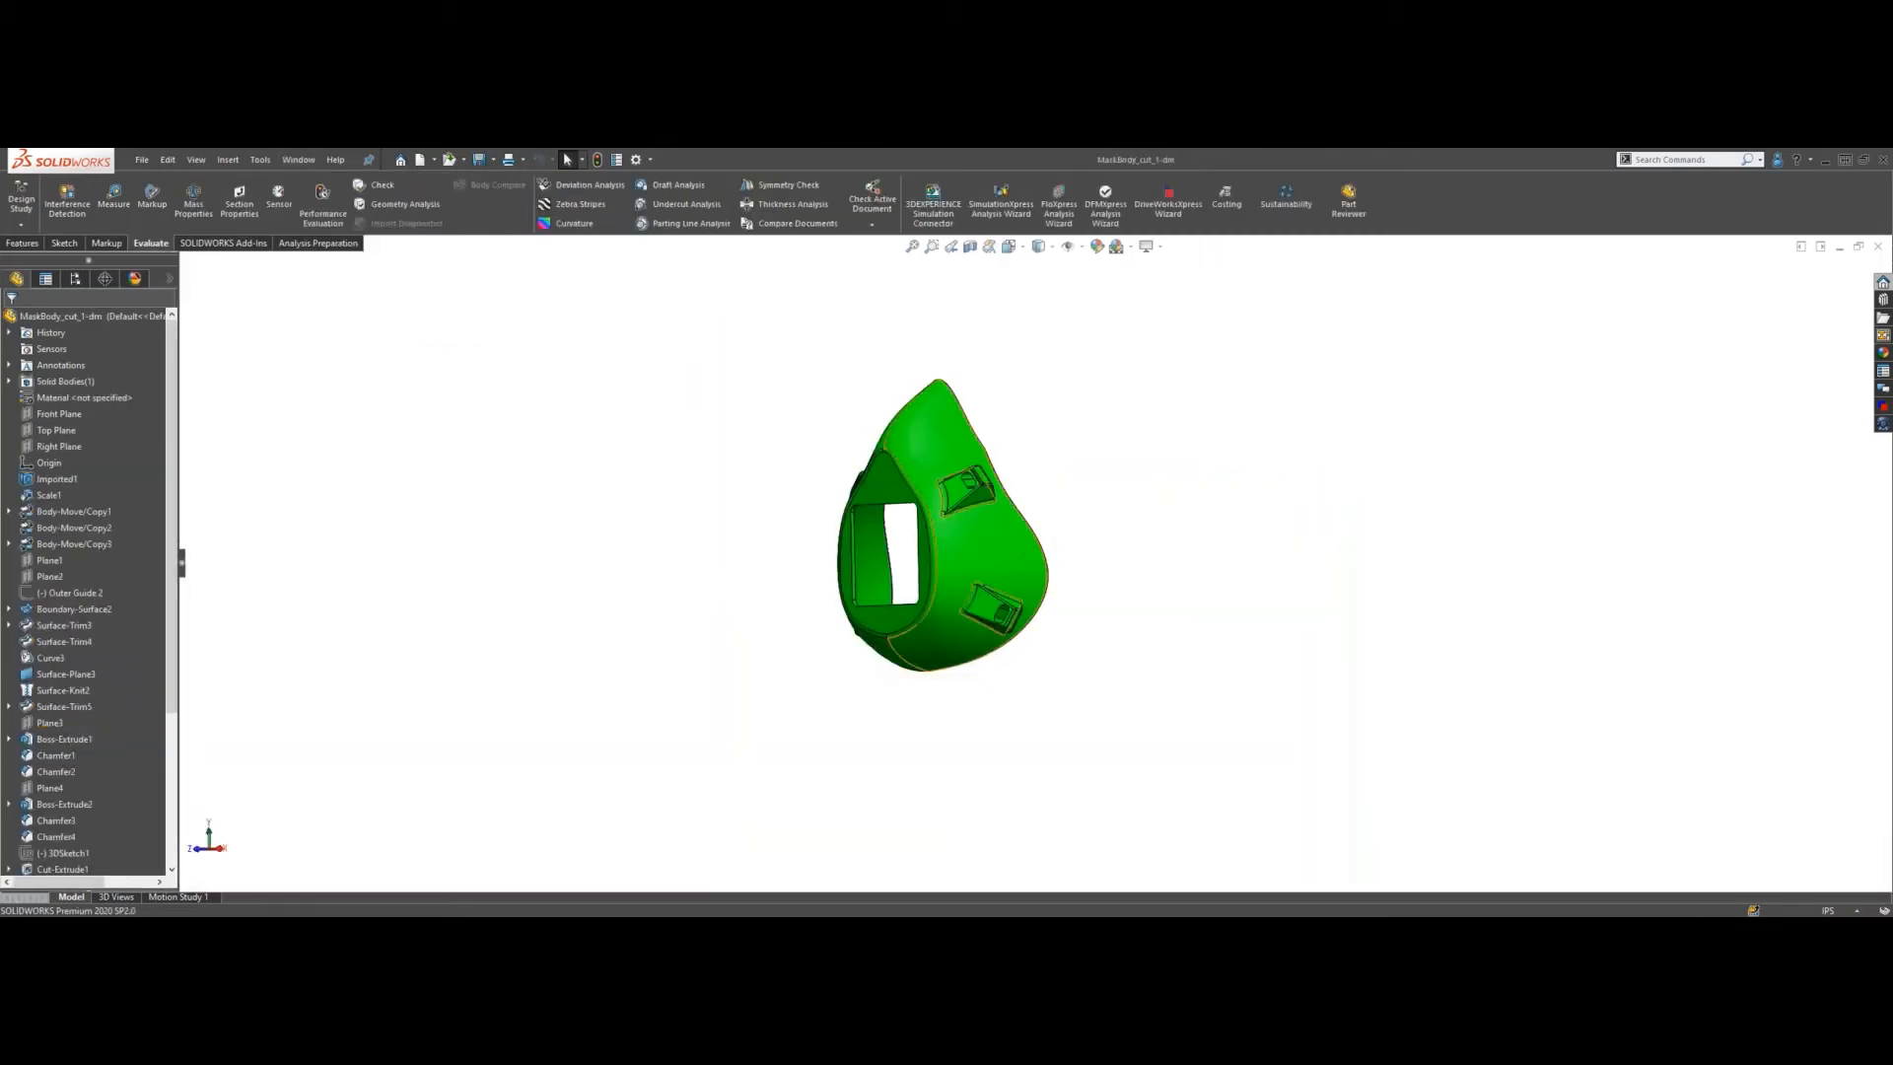
middle_drag(976, 434, 932, 626)
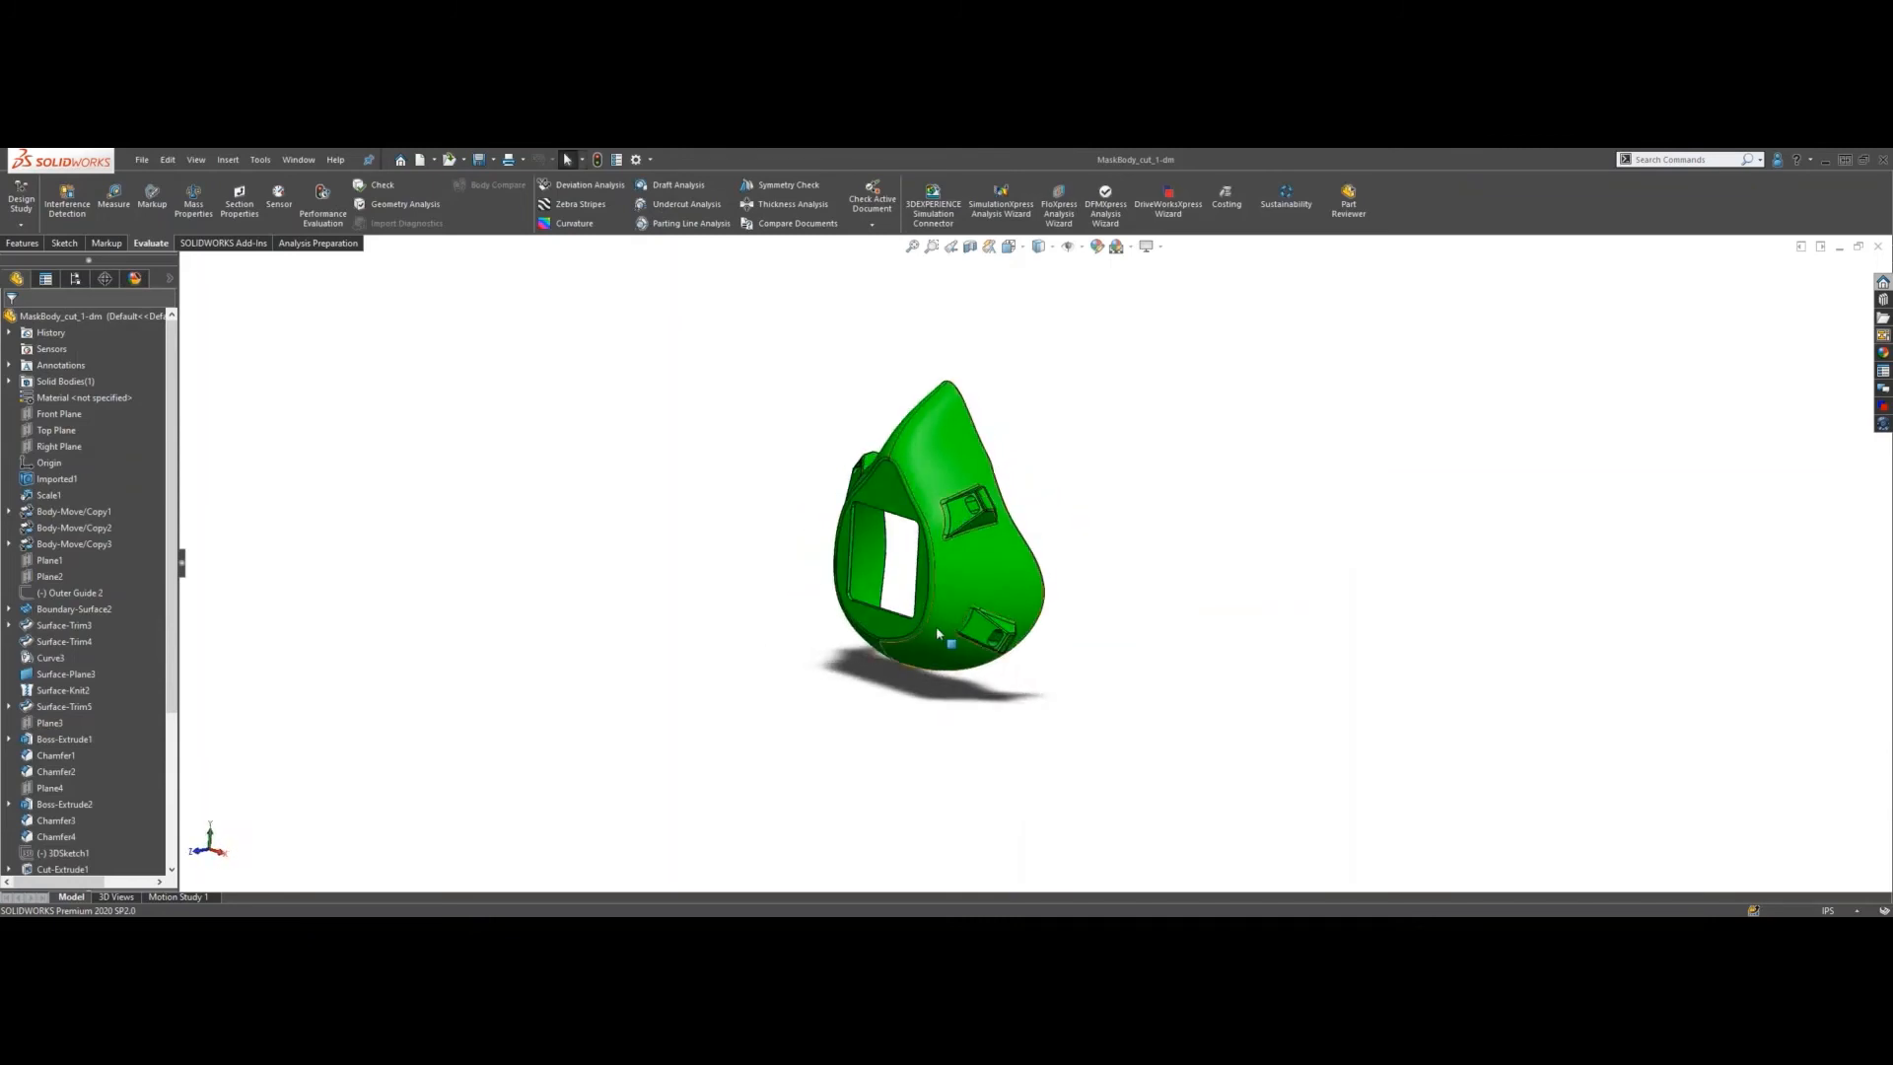
scroll(782, 655, down, 2)
middle_drag(782, 655, 1055, 591)
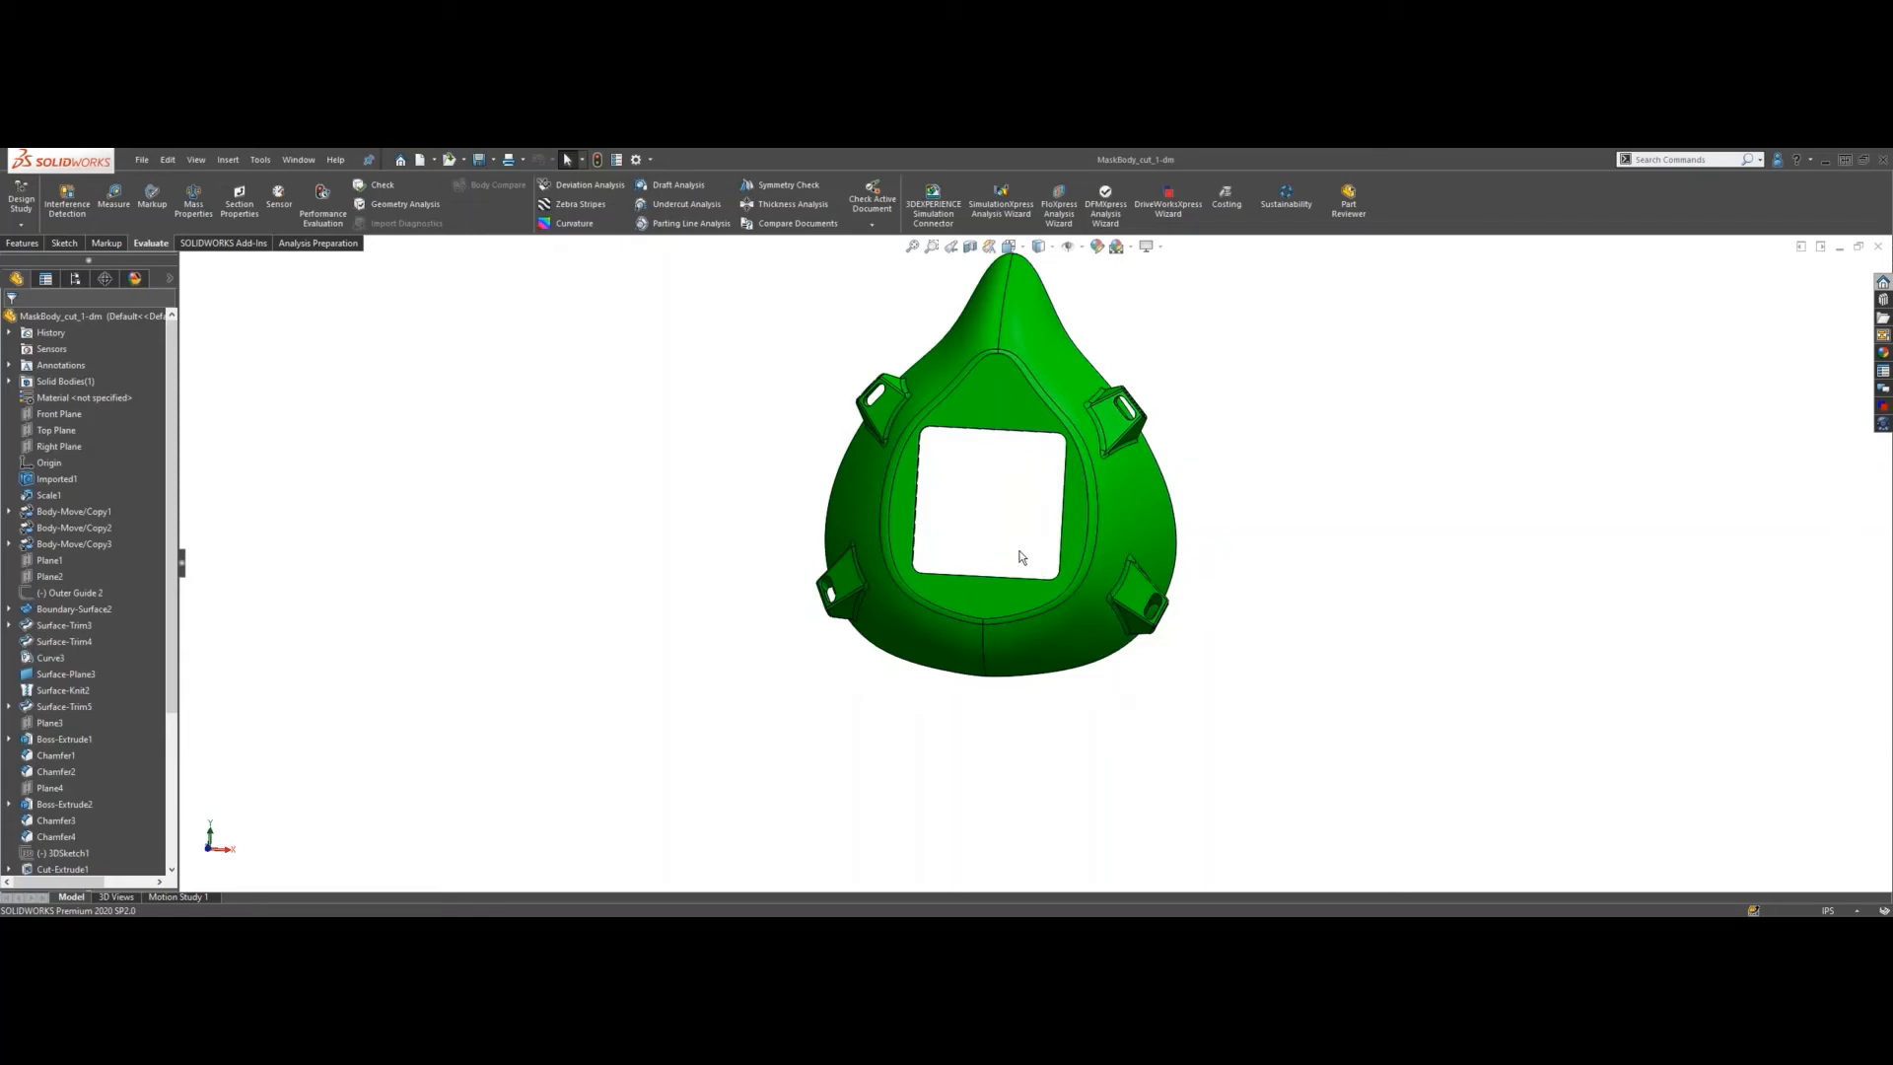
middle_drag(997, 526, 803, 452)
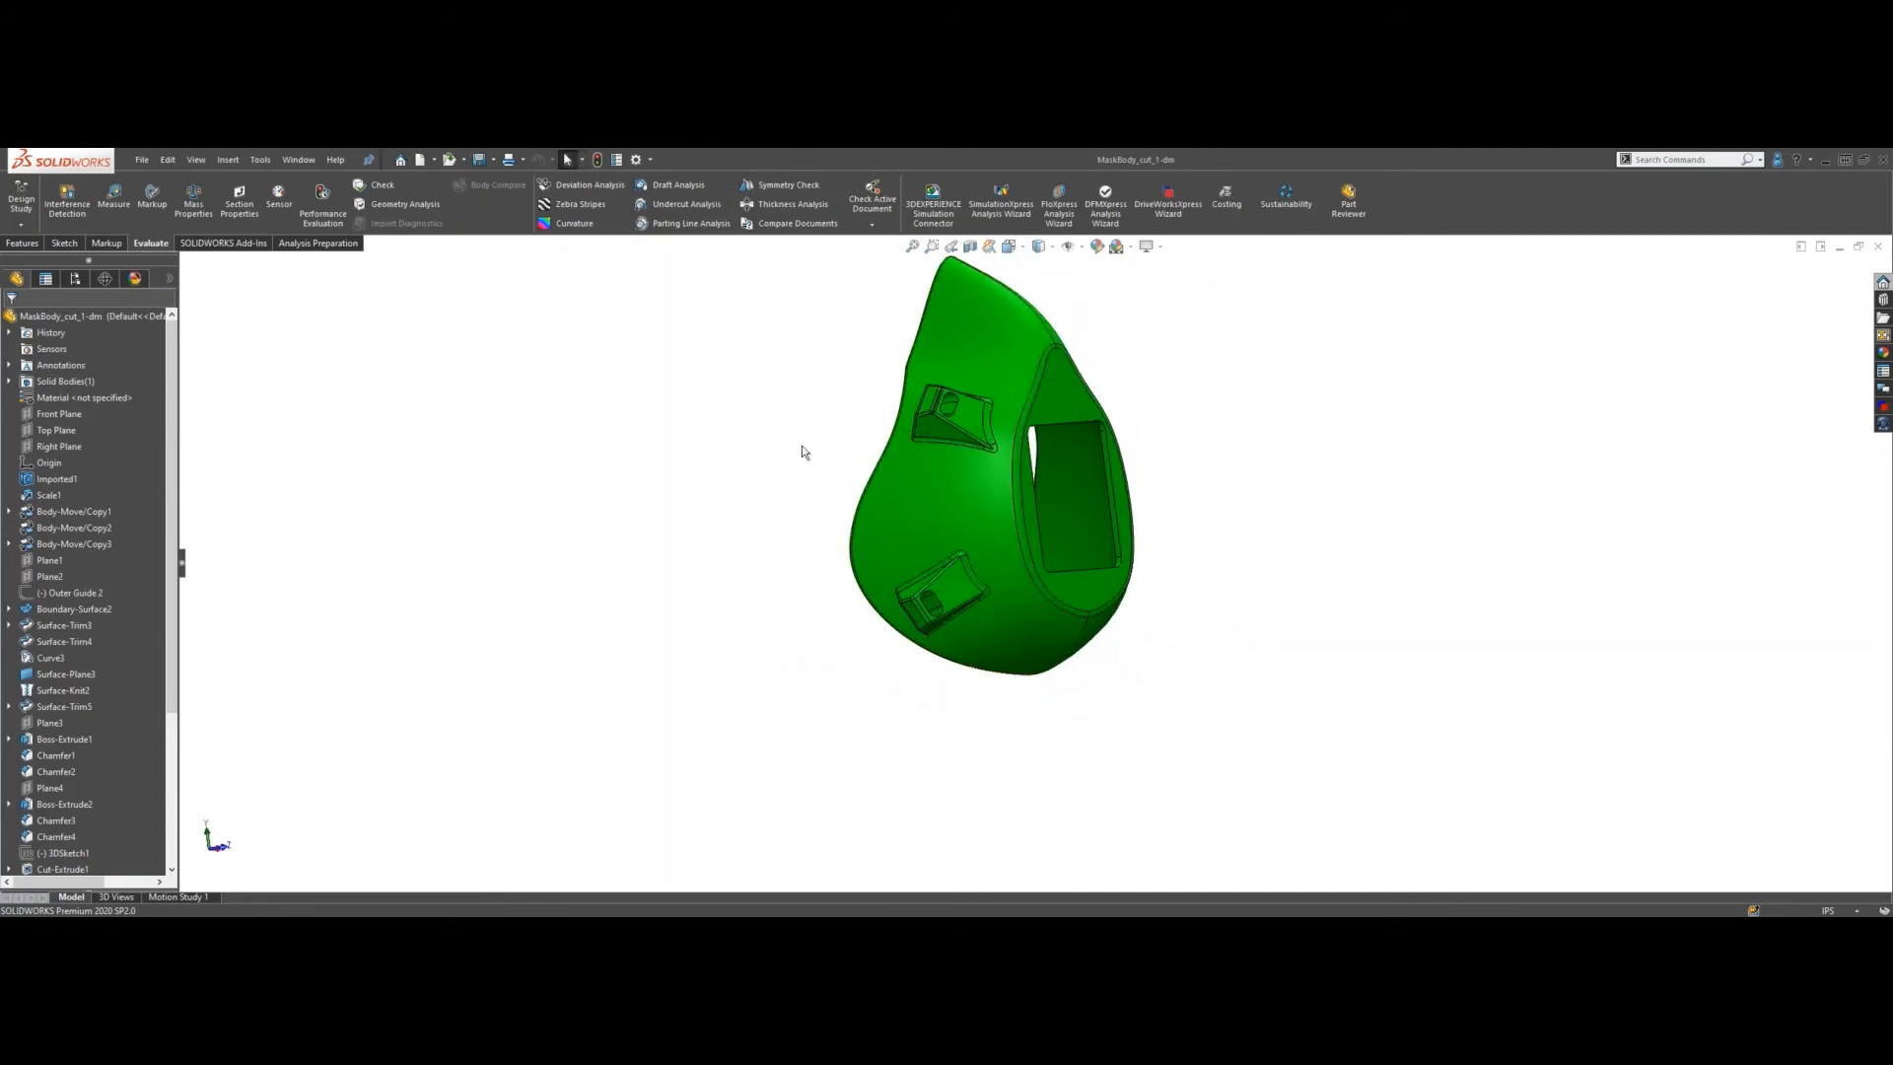
- Run a Draft Analysis on the mask body using the Front Plane as the direction of pull
click(694, 188)
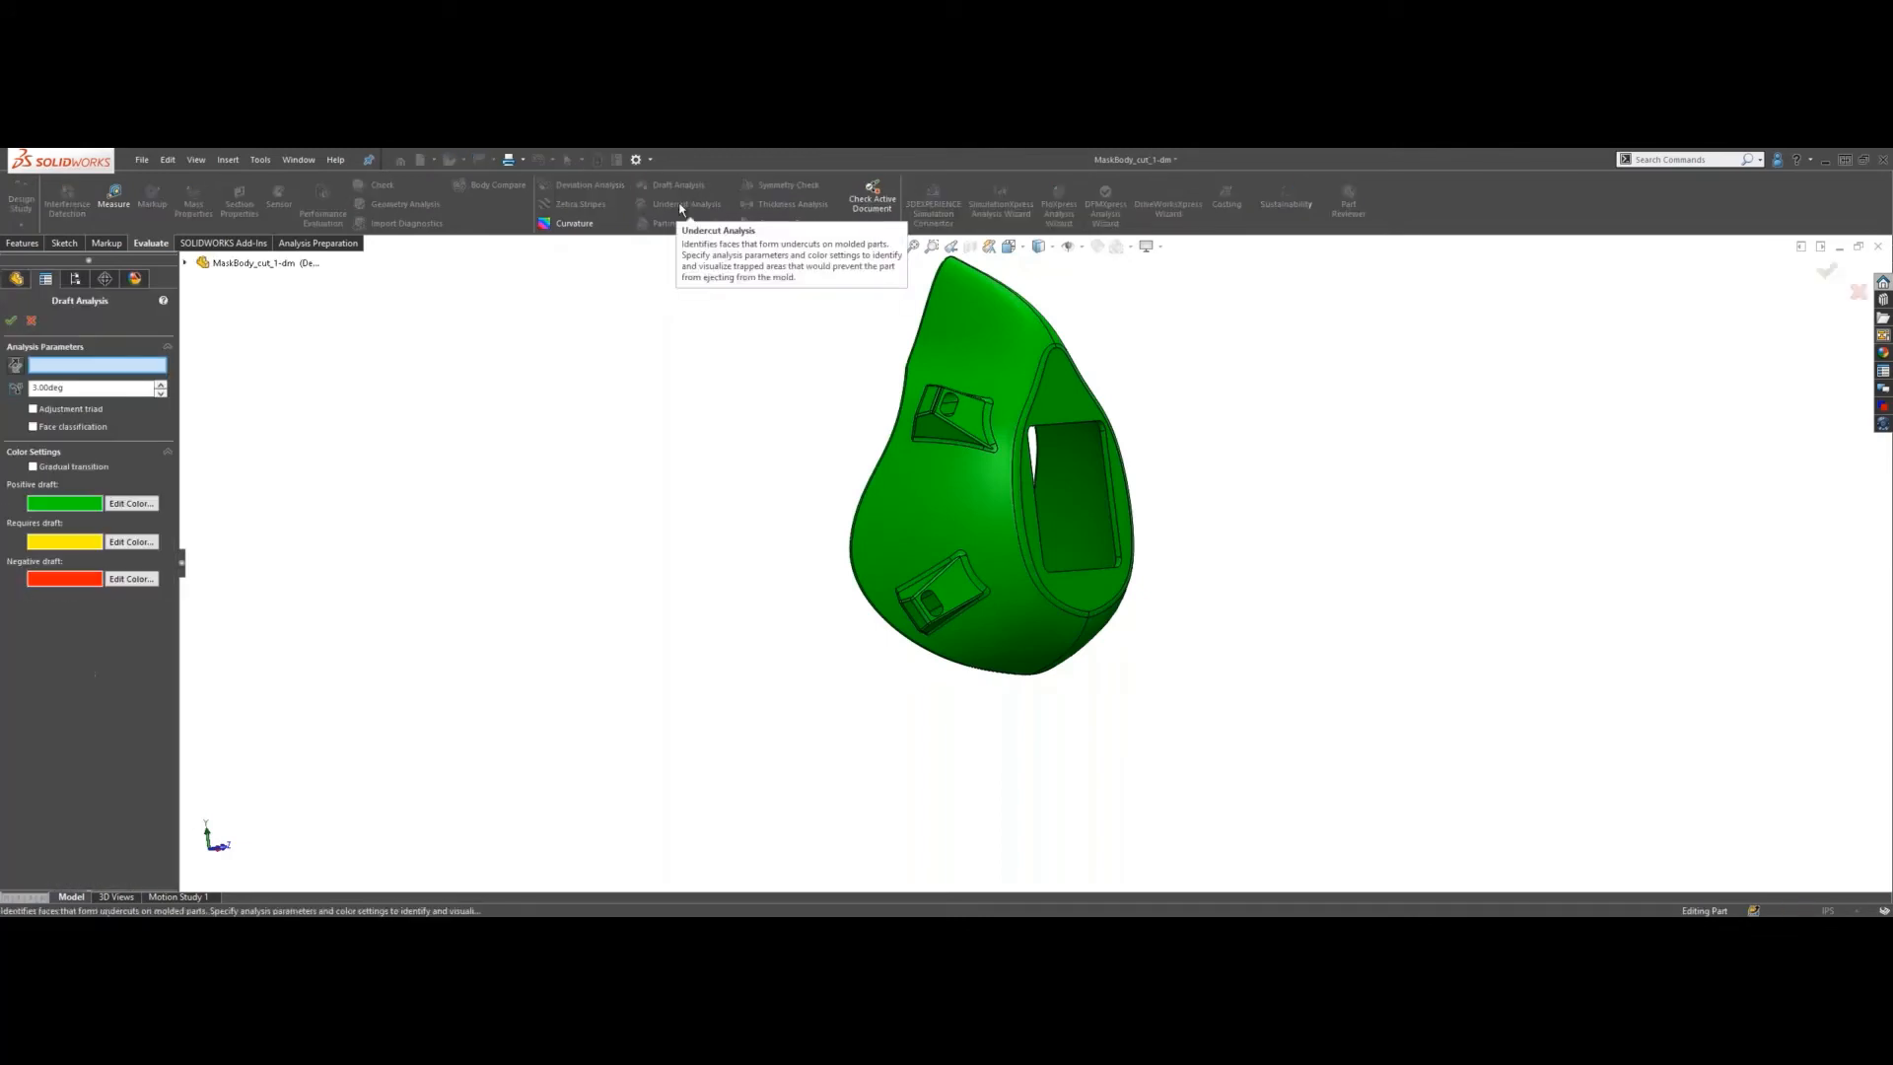
click(186, 265)
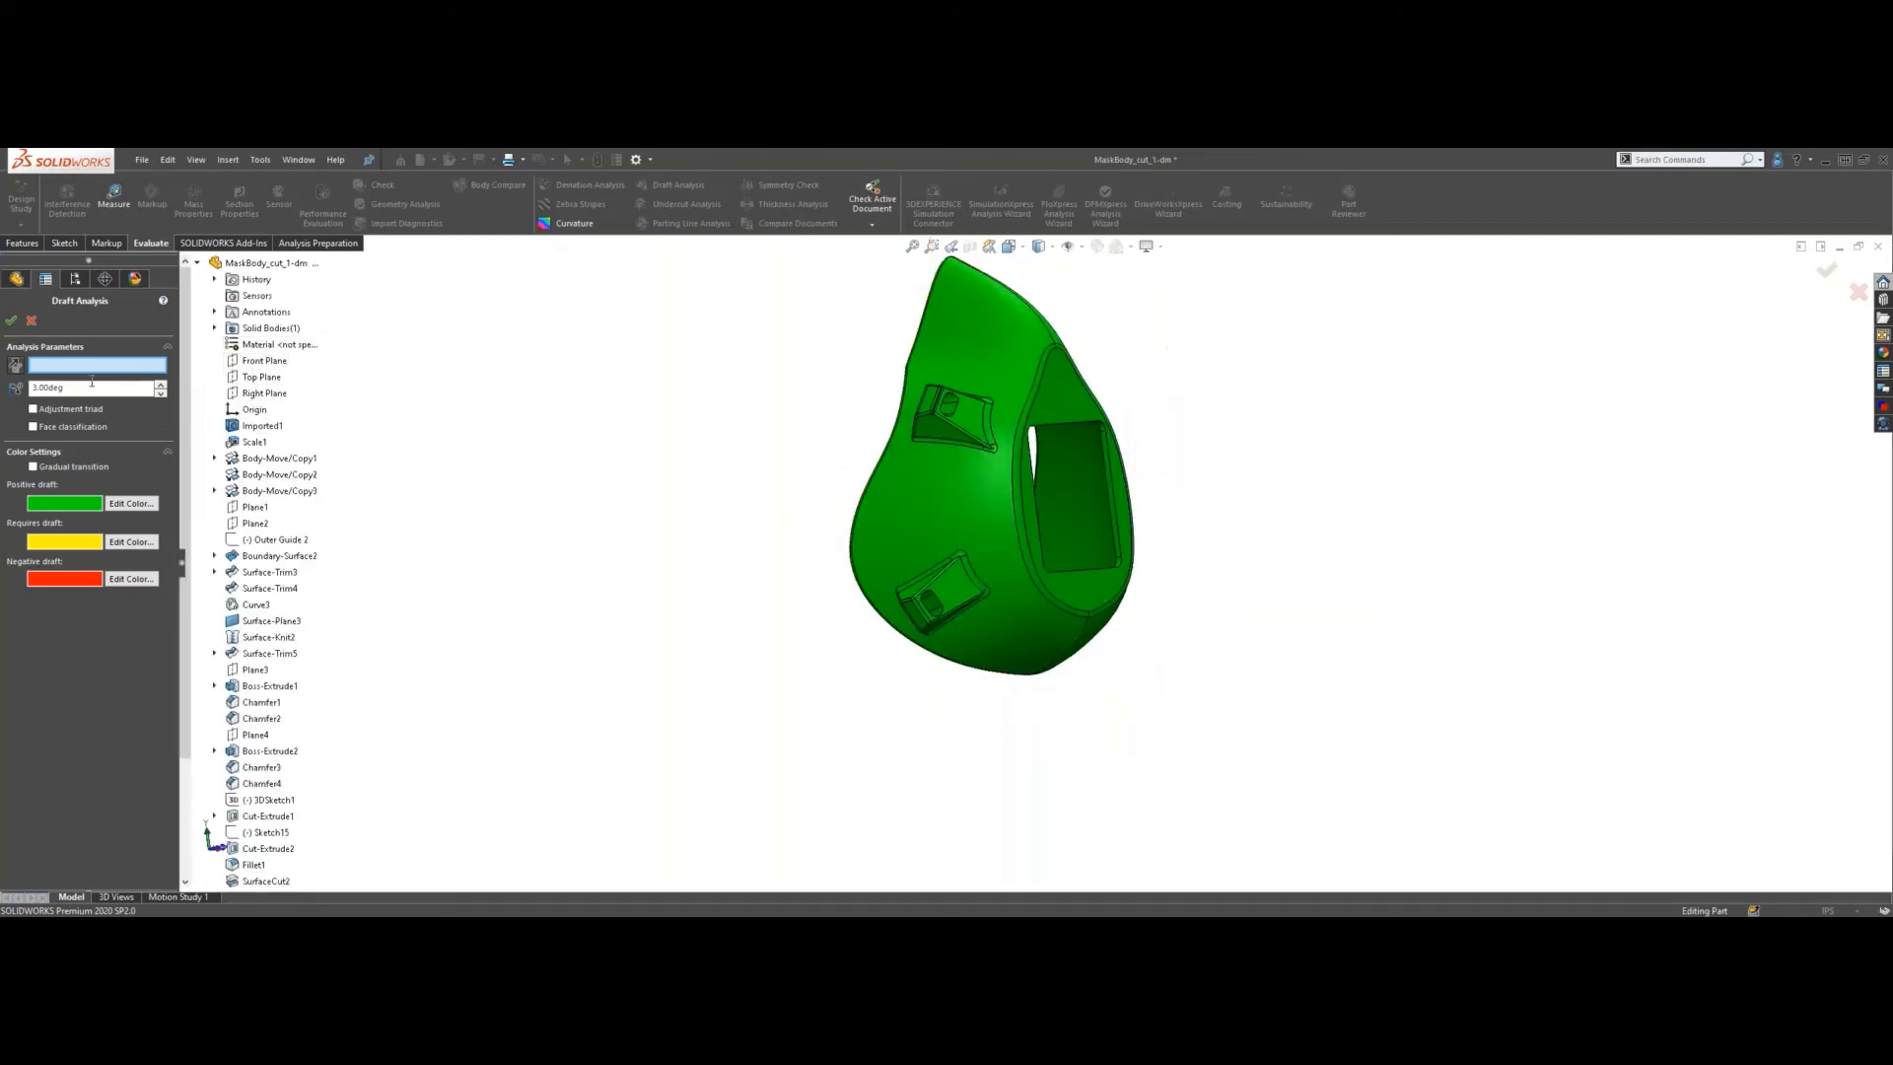
click(254, 362)
middle_drag(695, 426, 753, 489)
scroll(1200, 518, up, 3)
scroll(1192, 540, down, 3)
middle_drag(1070, 612, 1044, 553)
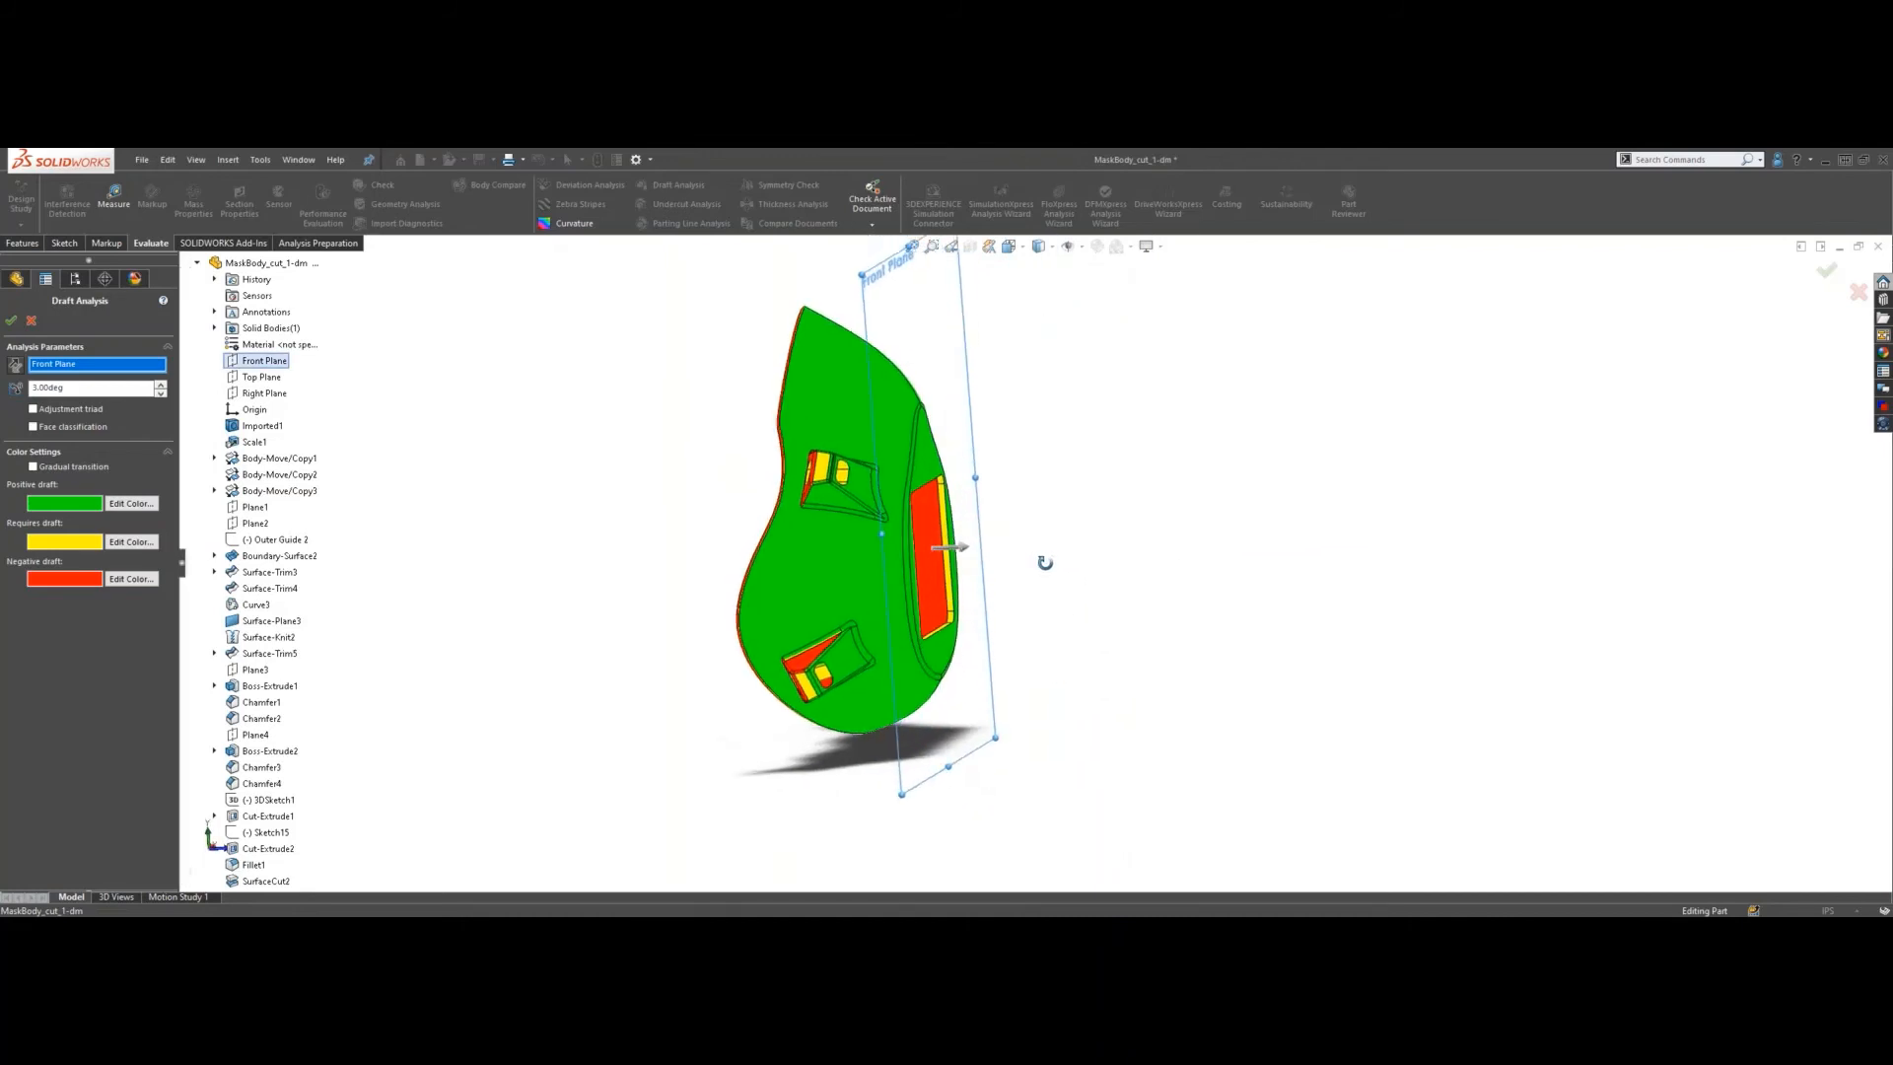
- Check the draft colors around the mask's strap slots and front opening, and accept the Draft Analysis
mouse_move(878, 514)
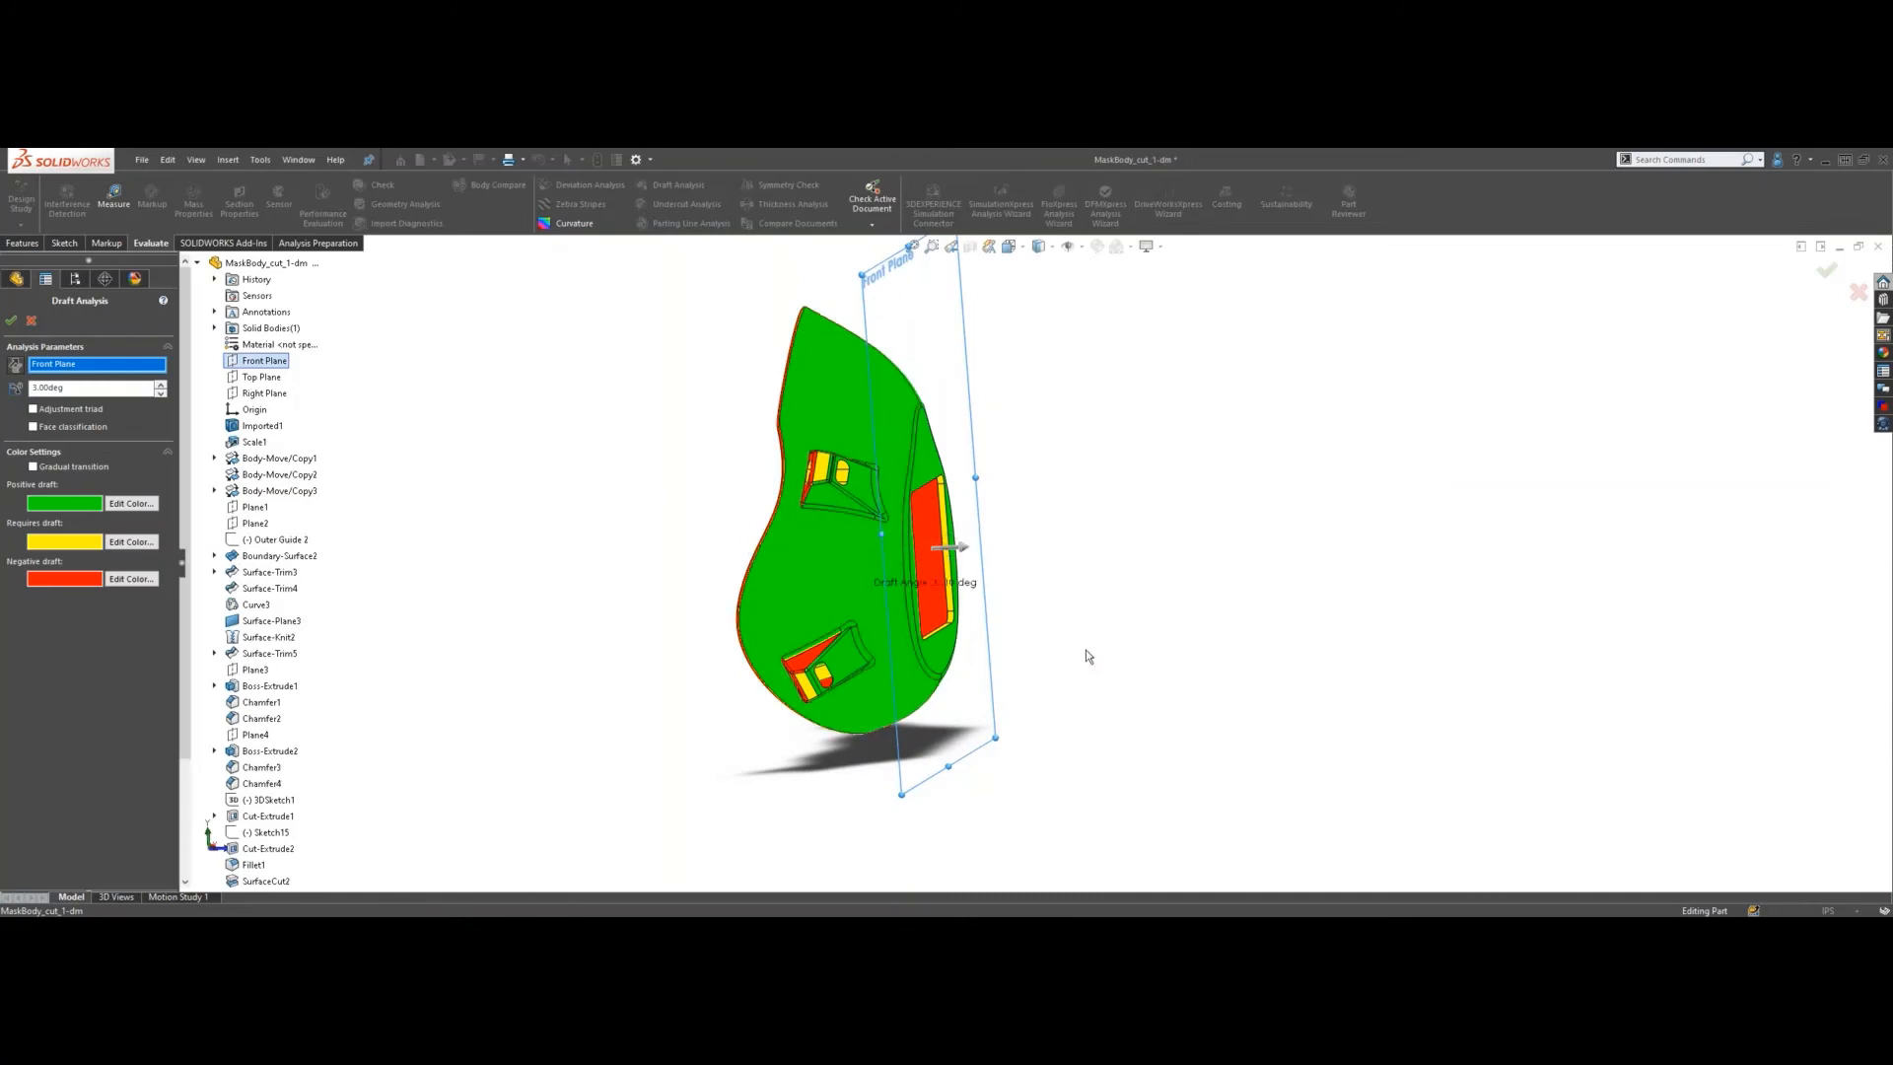
middle_drag(594, 573, 521, 562)
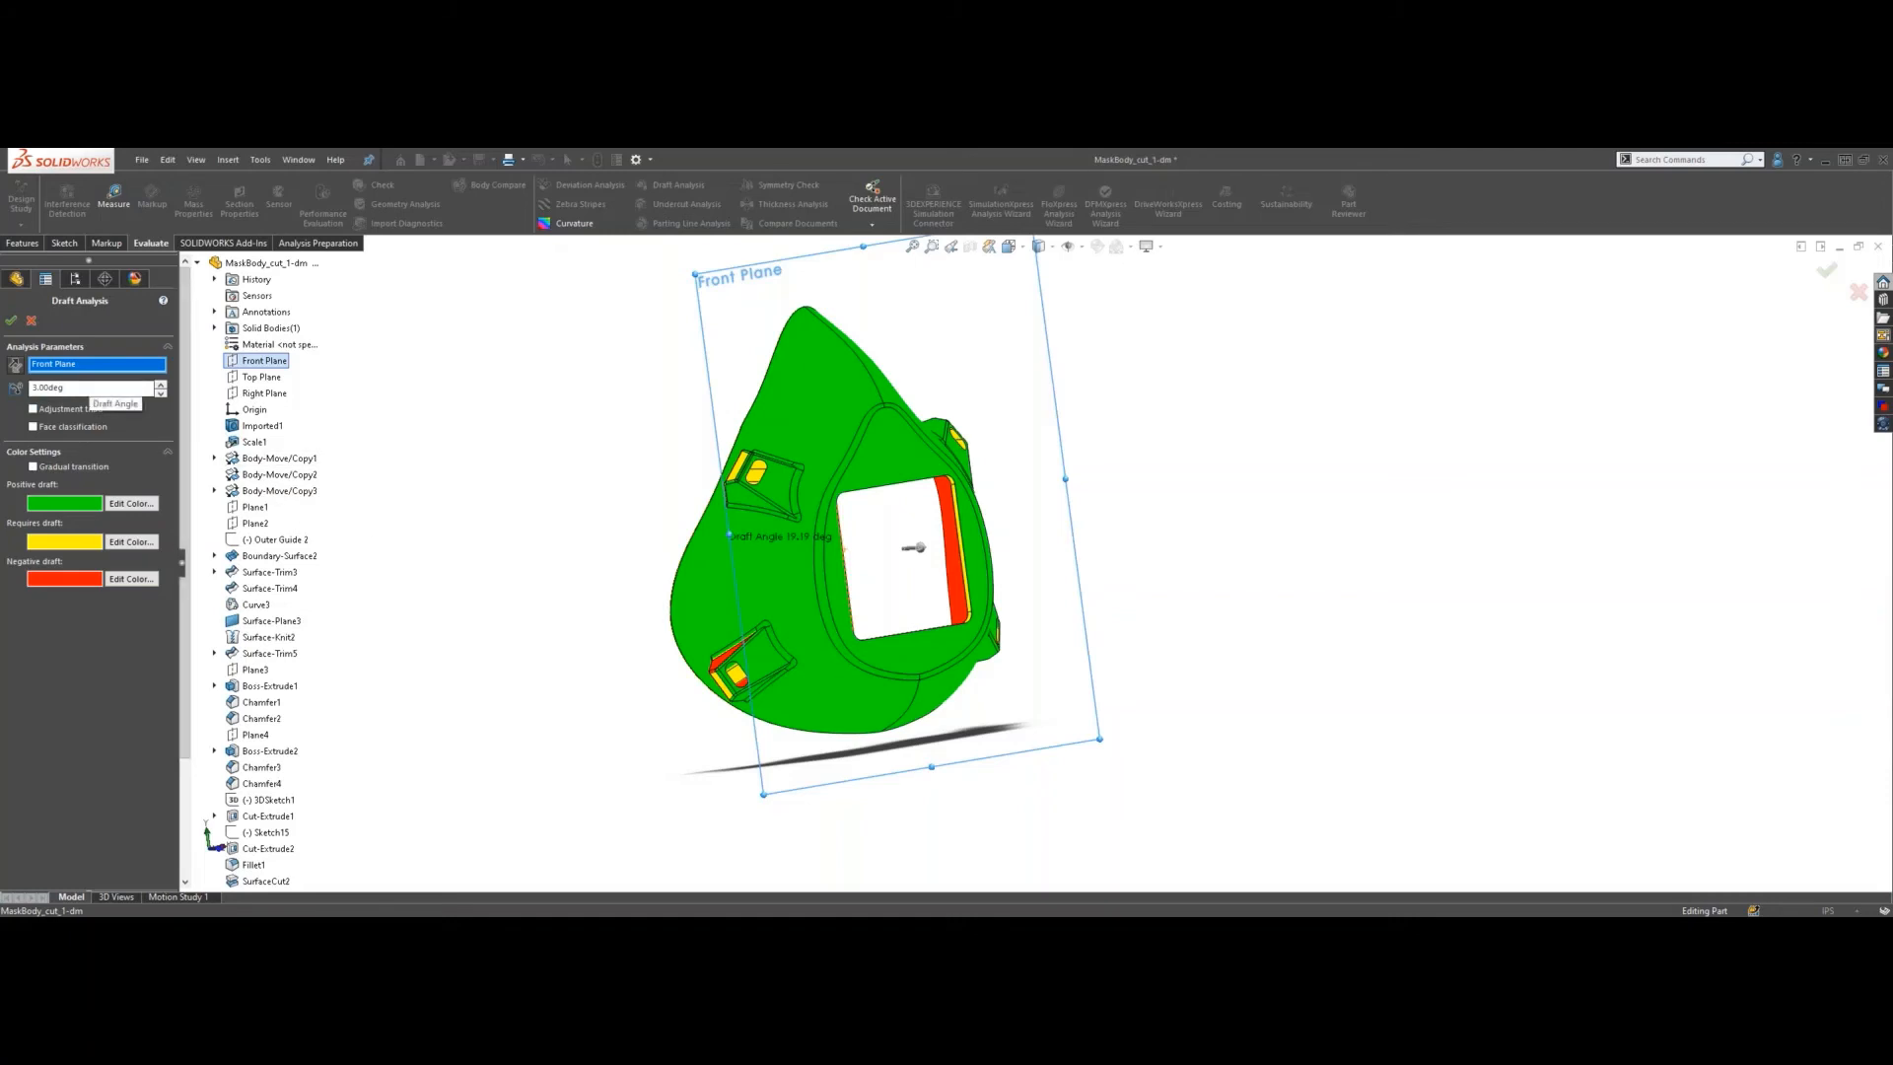
middle_drag(740, 541, 667, 511)
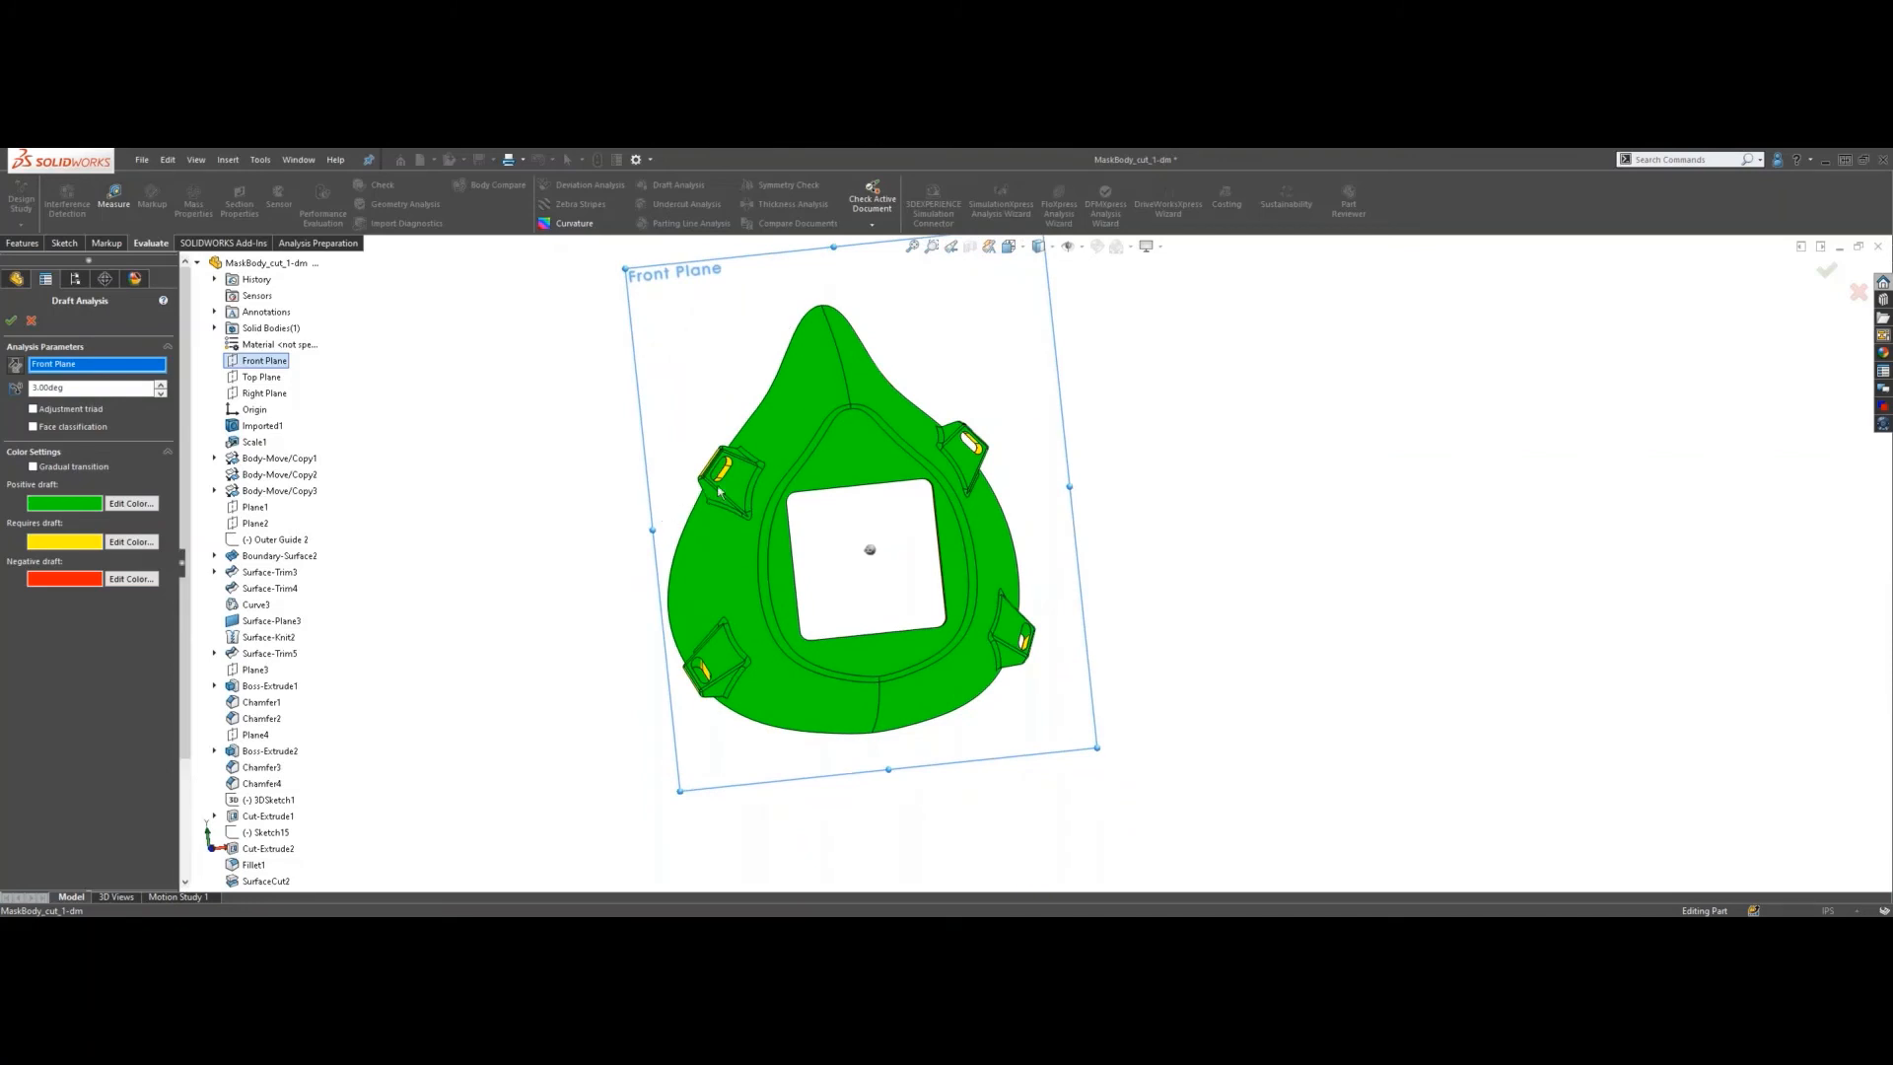
scroll(720, 492, down, 5)
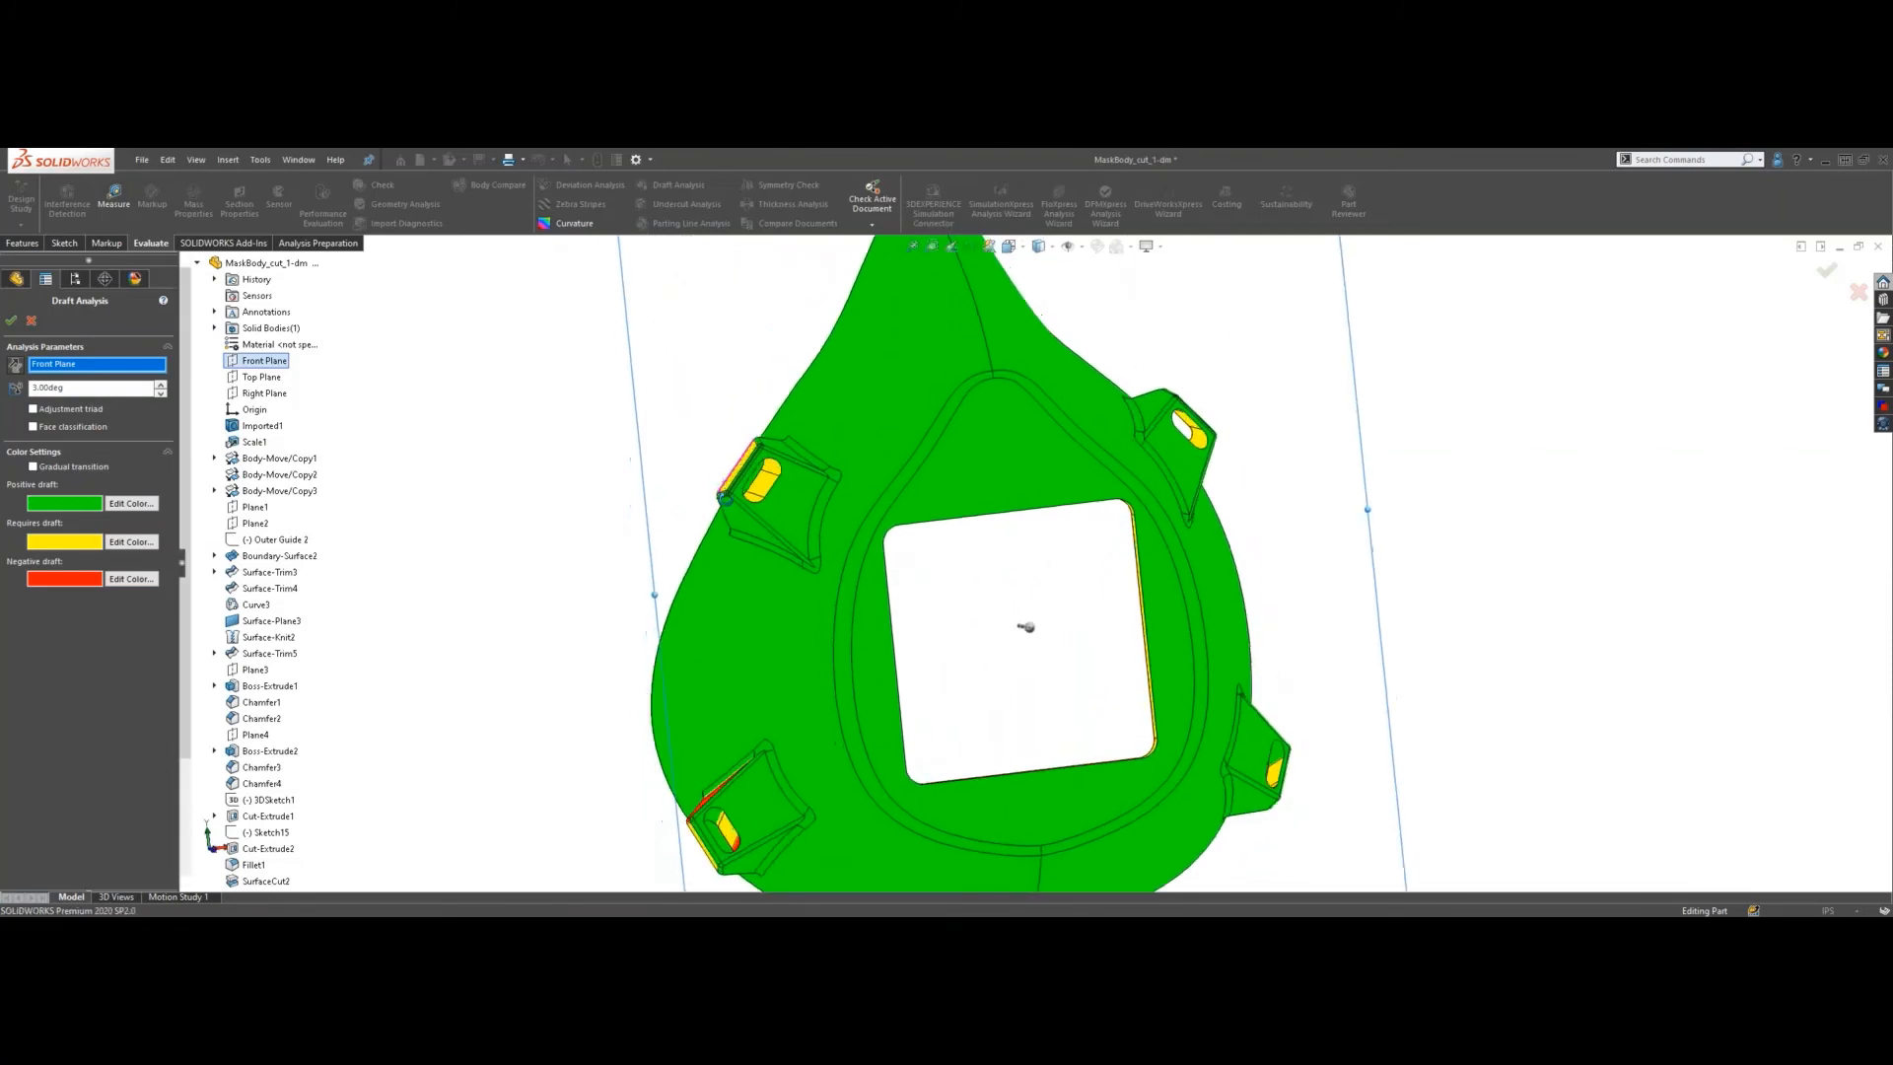
scroll(690, 467, down, 1)
scroll(691, 468, down, 3)
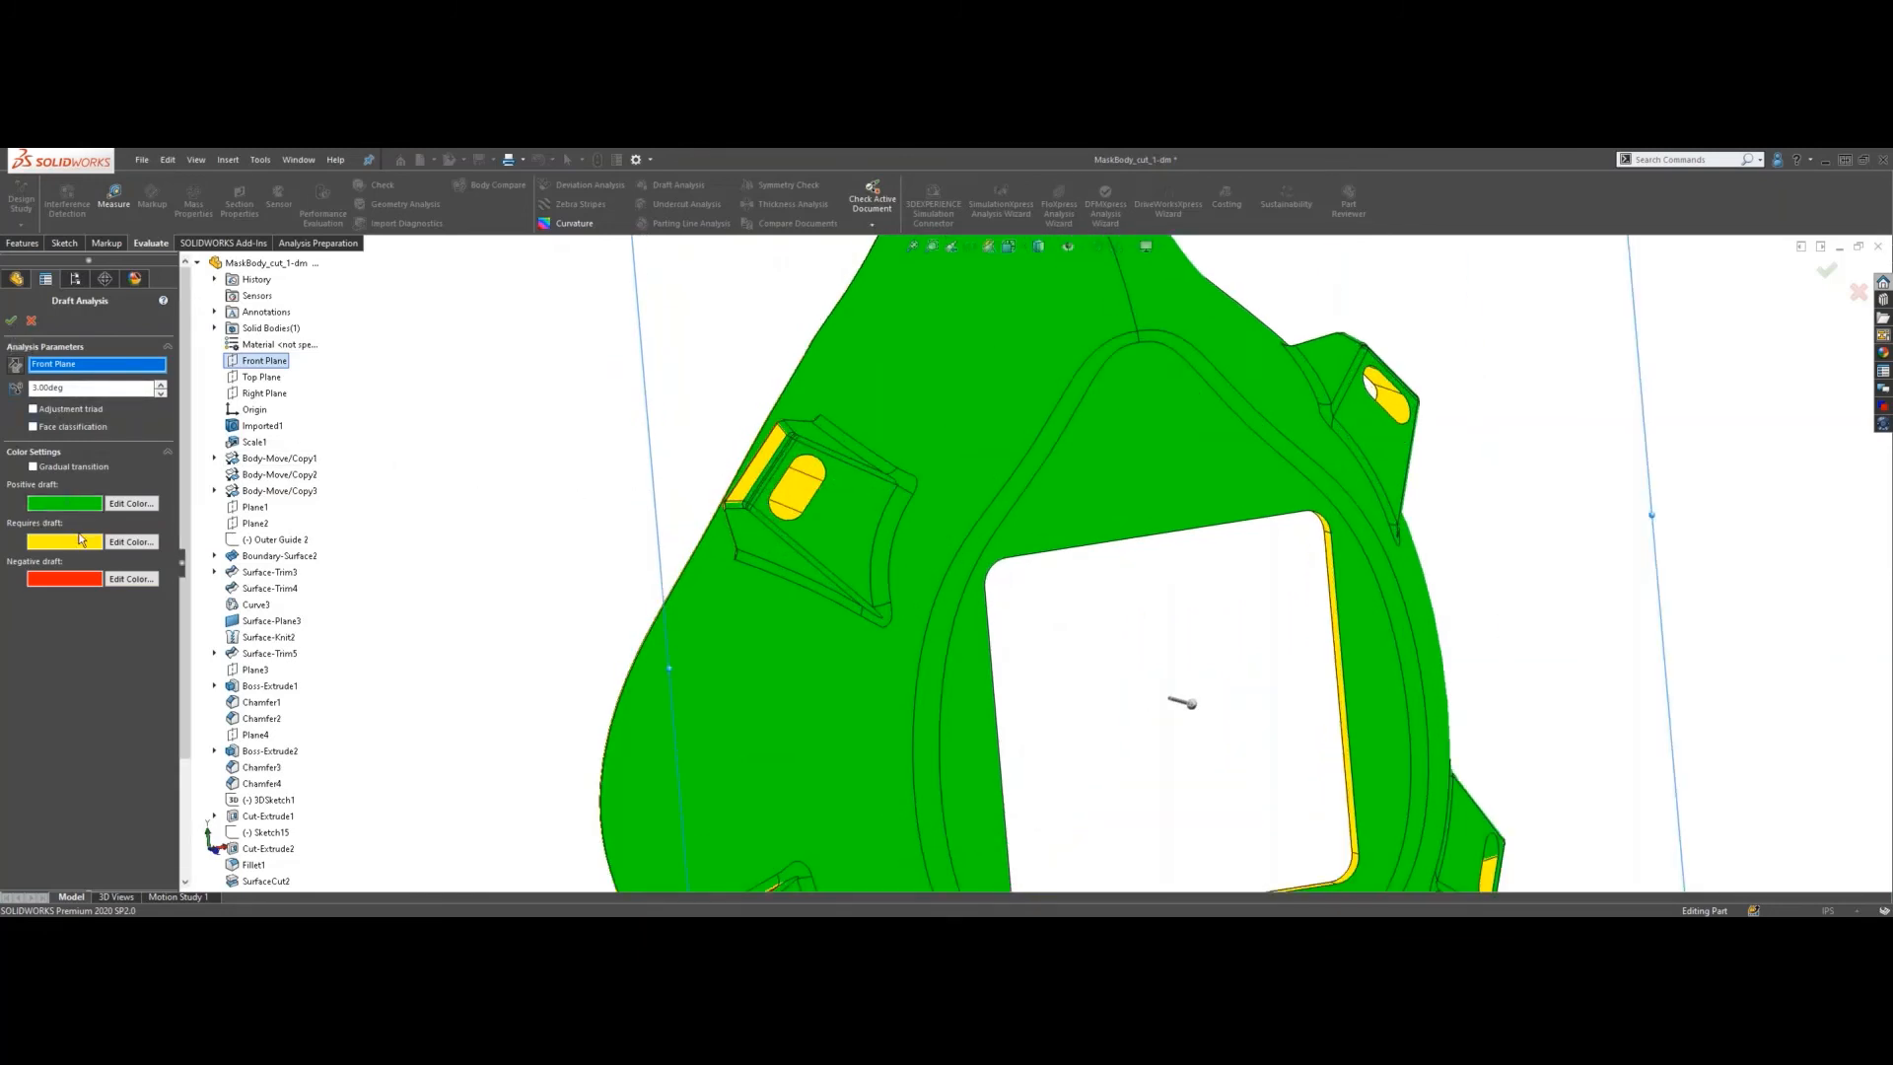
click(11, 320)
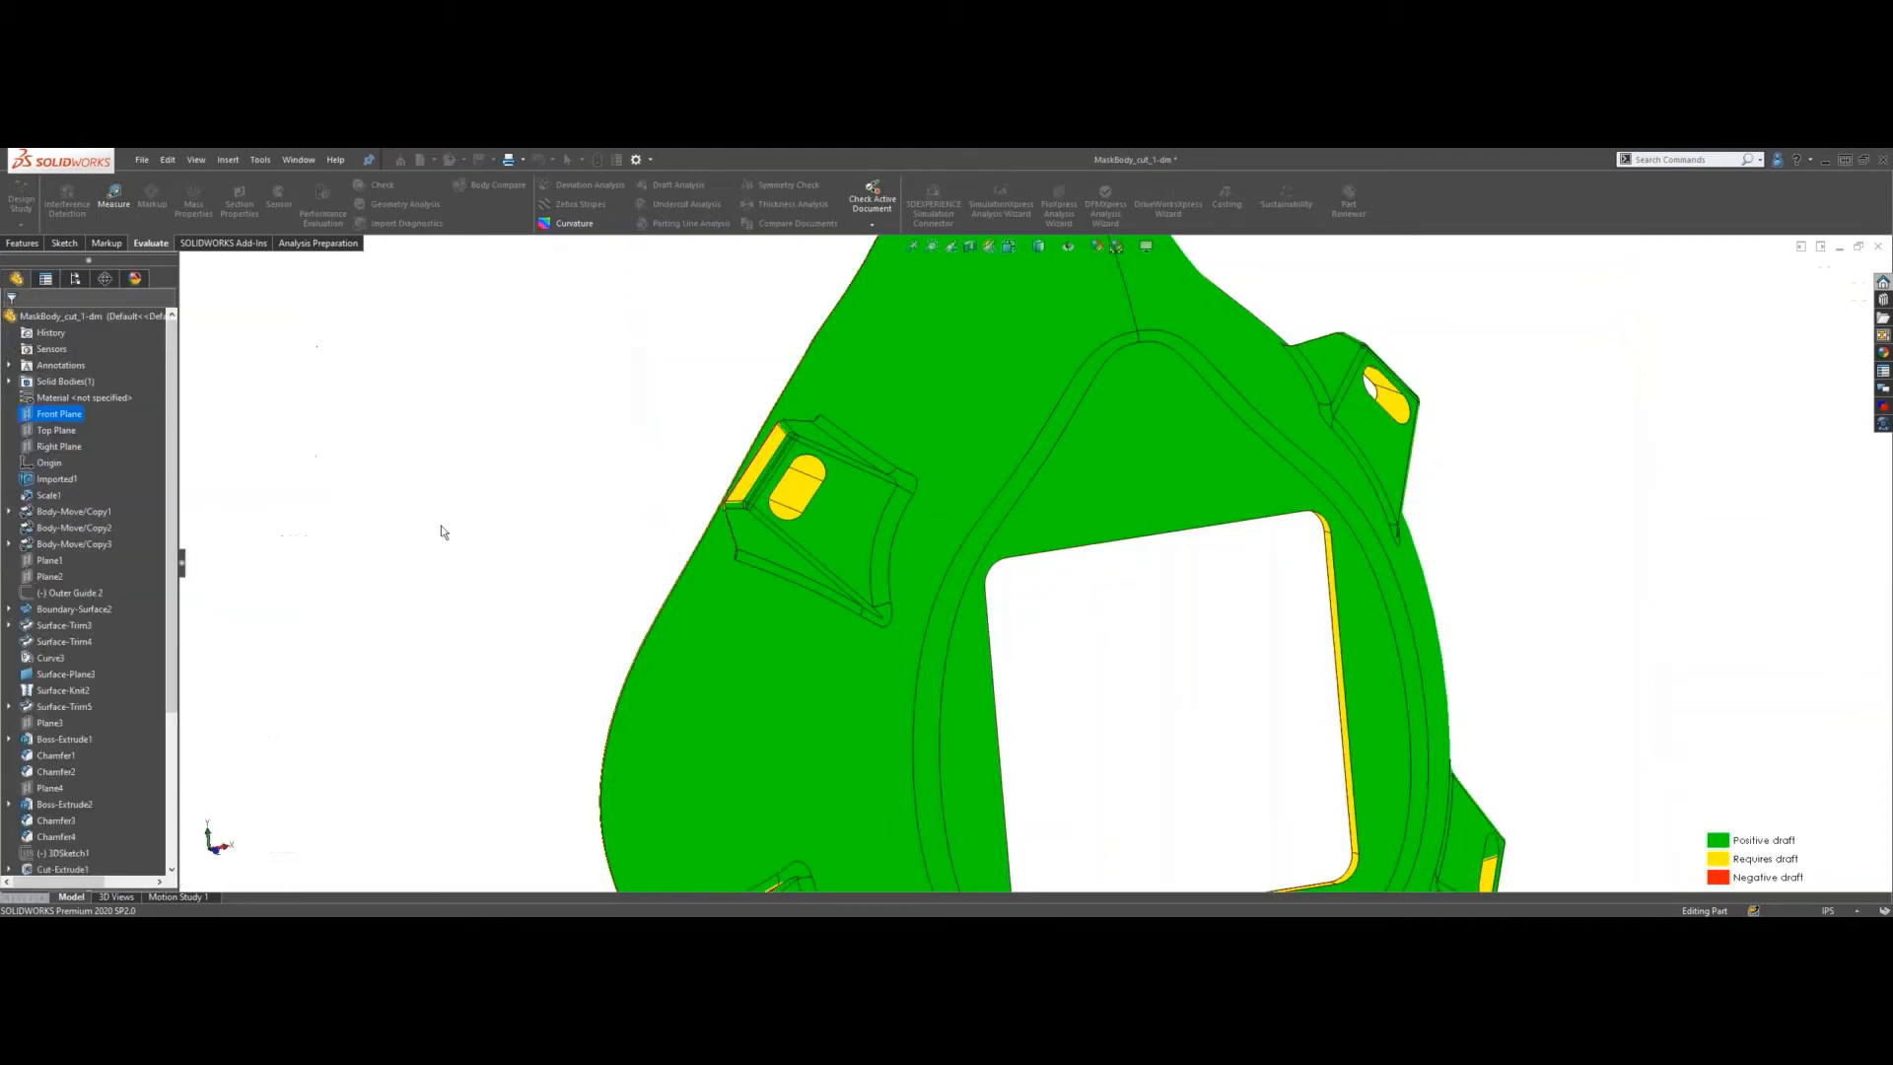
- Examine the draft angles and colors on the mask's outer surface, strap slots and square opening, and turn off the Draft Analysis display
scroll(828, 454, down, 2)
mouse_move(854, 464)
middle_down()
mouse_move(955, 512)
mouse_move(867, 495)
middle_up()
scroll(868, 495, up, 6)
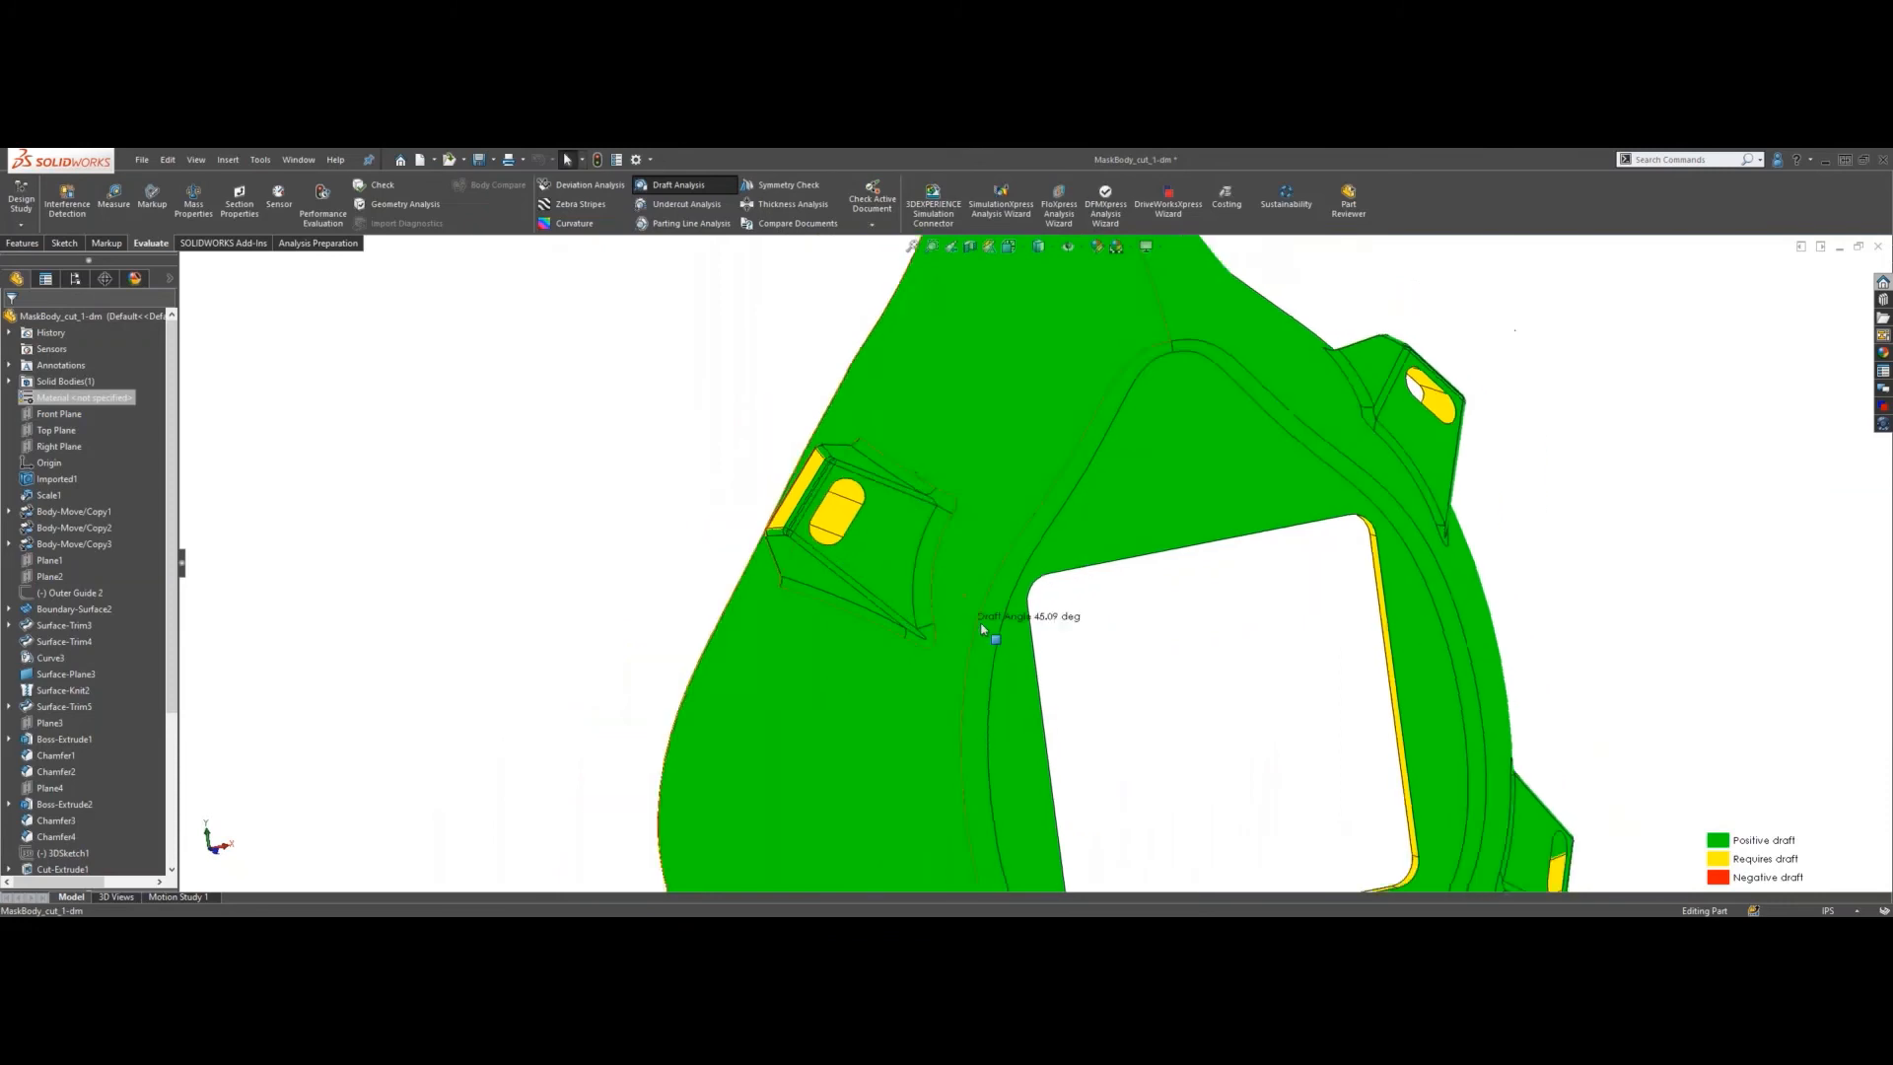
scroll(1033, 765, down, 1)
middle_drag(1033, 767, 984, 671)
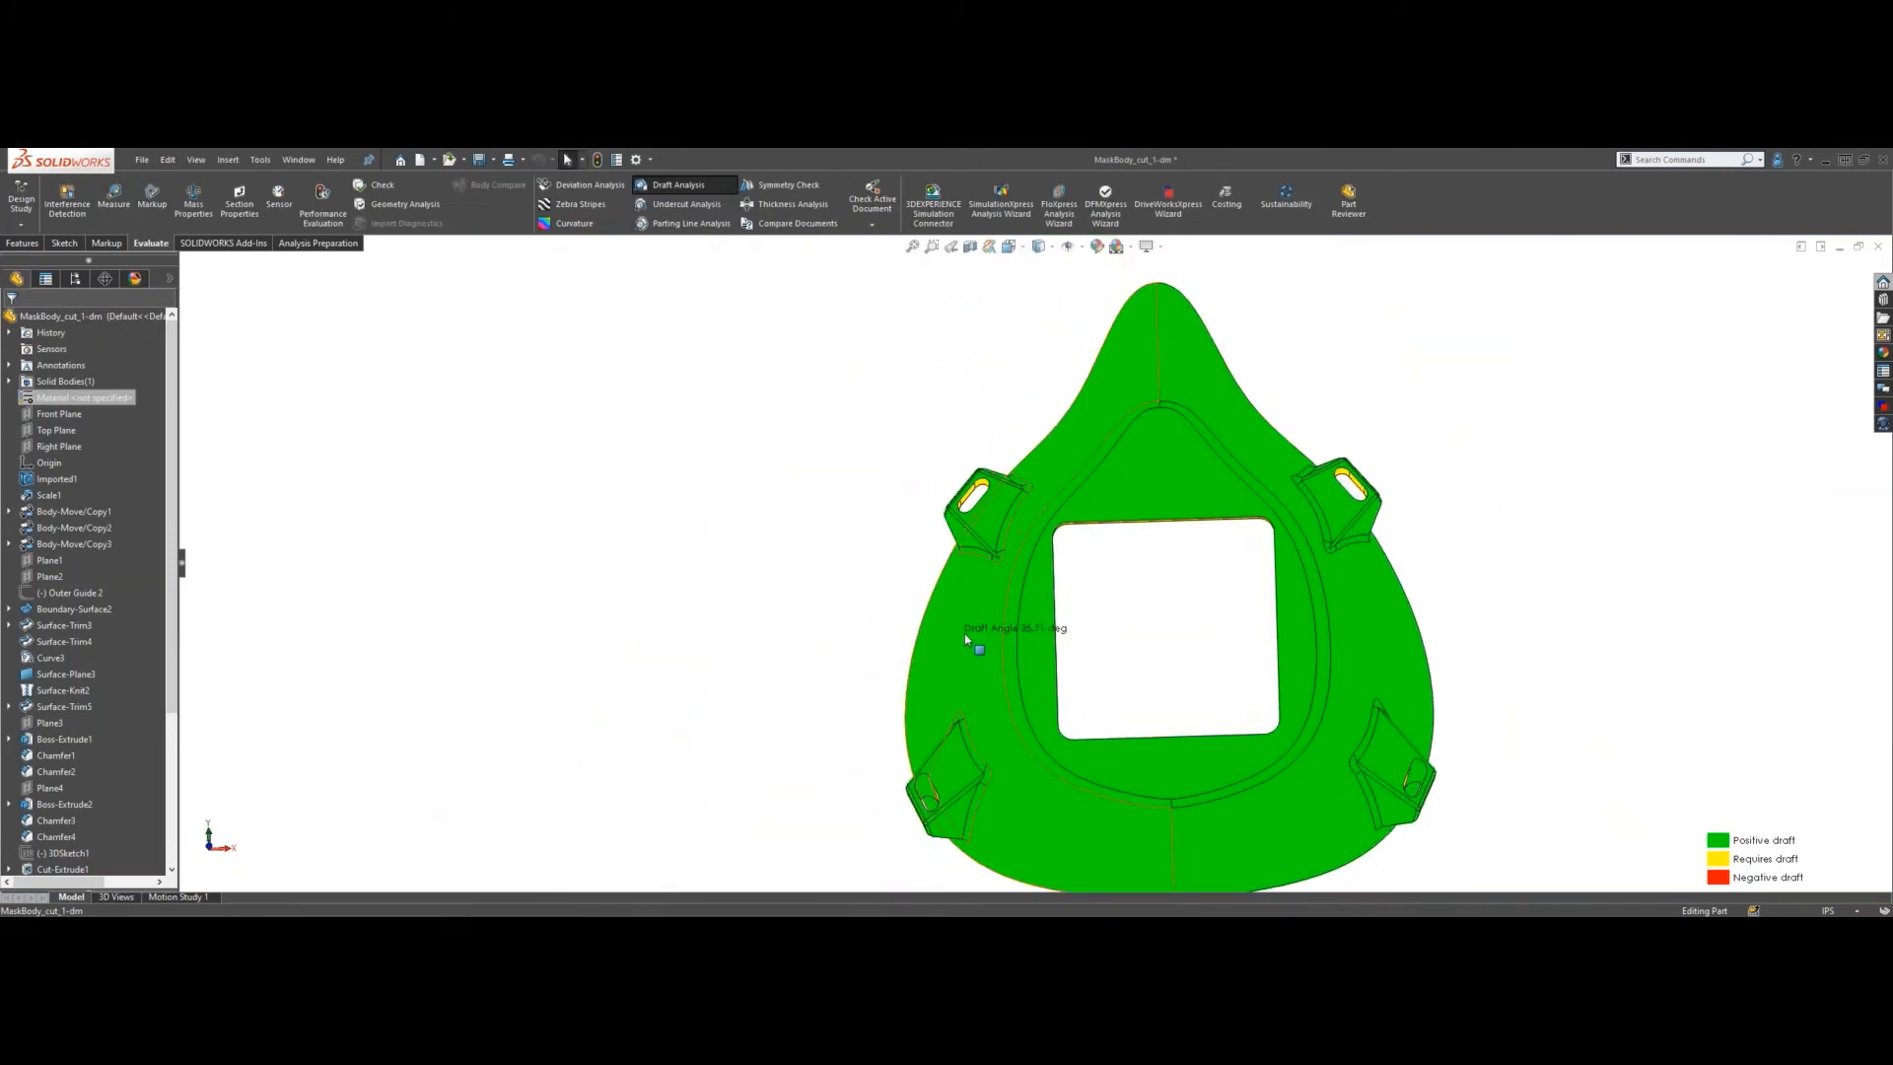
scroll(956, 491, down, 5)
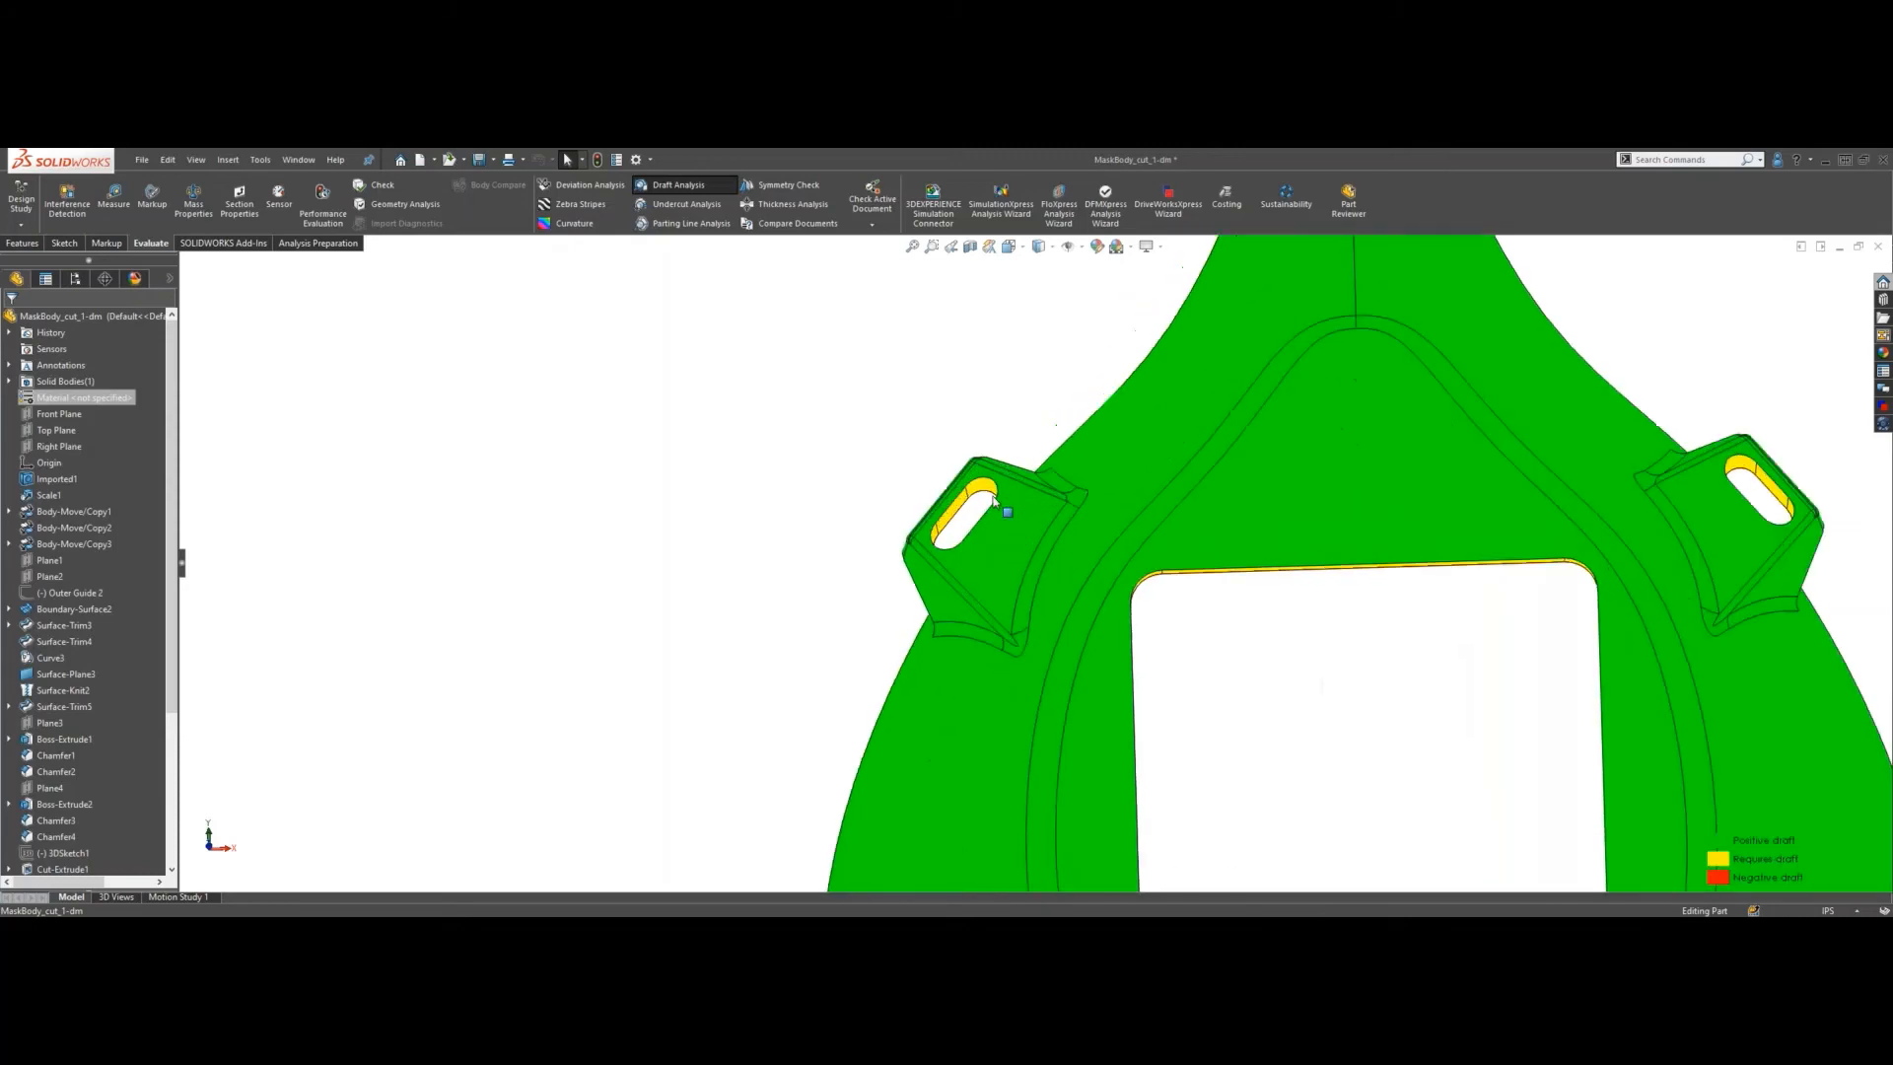
scroll(950, 550, down, 1)
middle_drag(923, 495, 1143, 609)
scroll(914, 494, up, 1)
scroll(946, 533, up, 8)
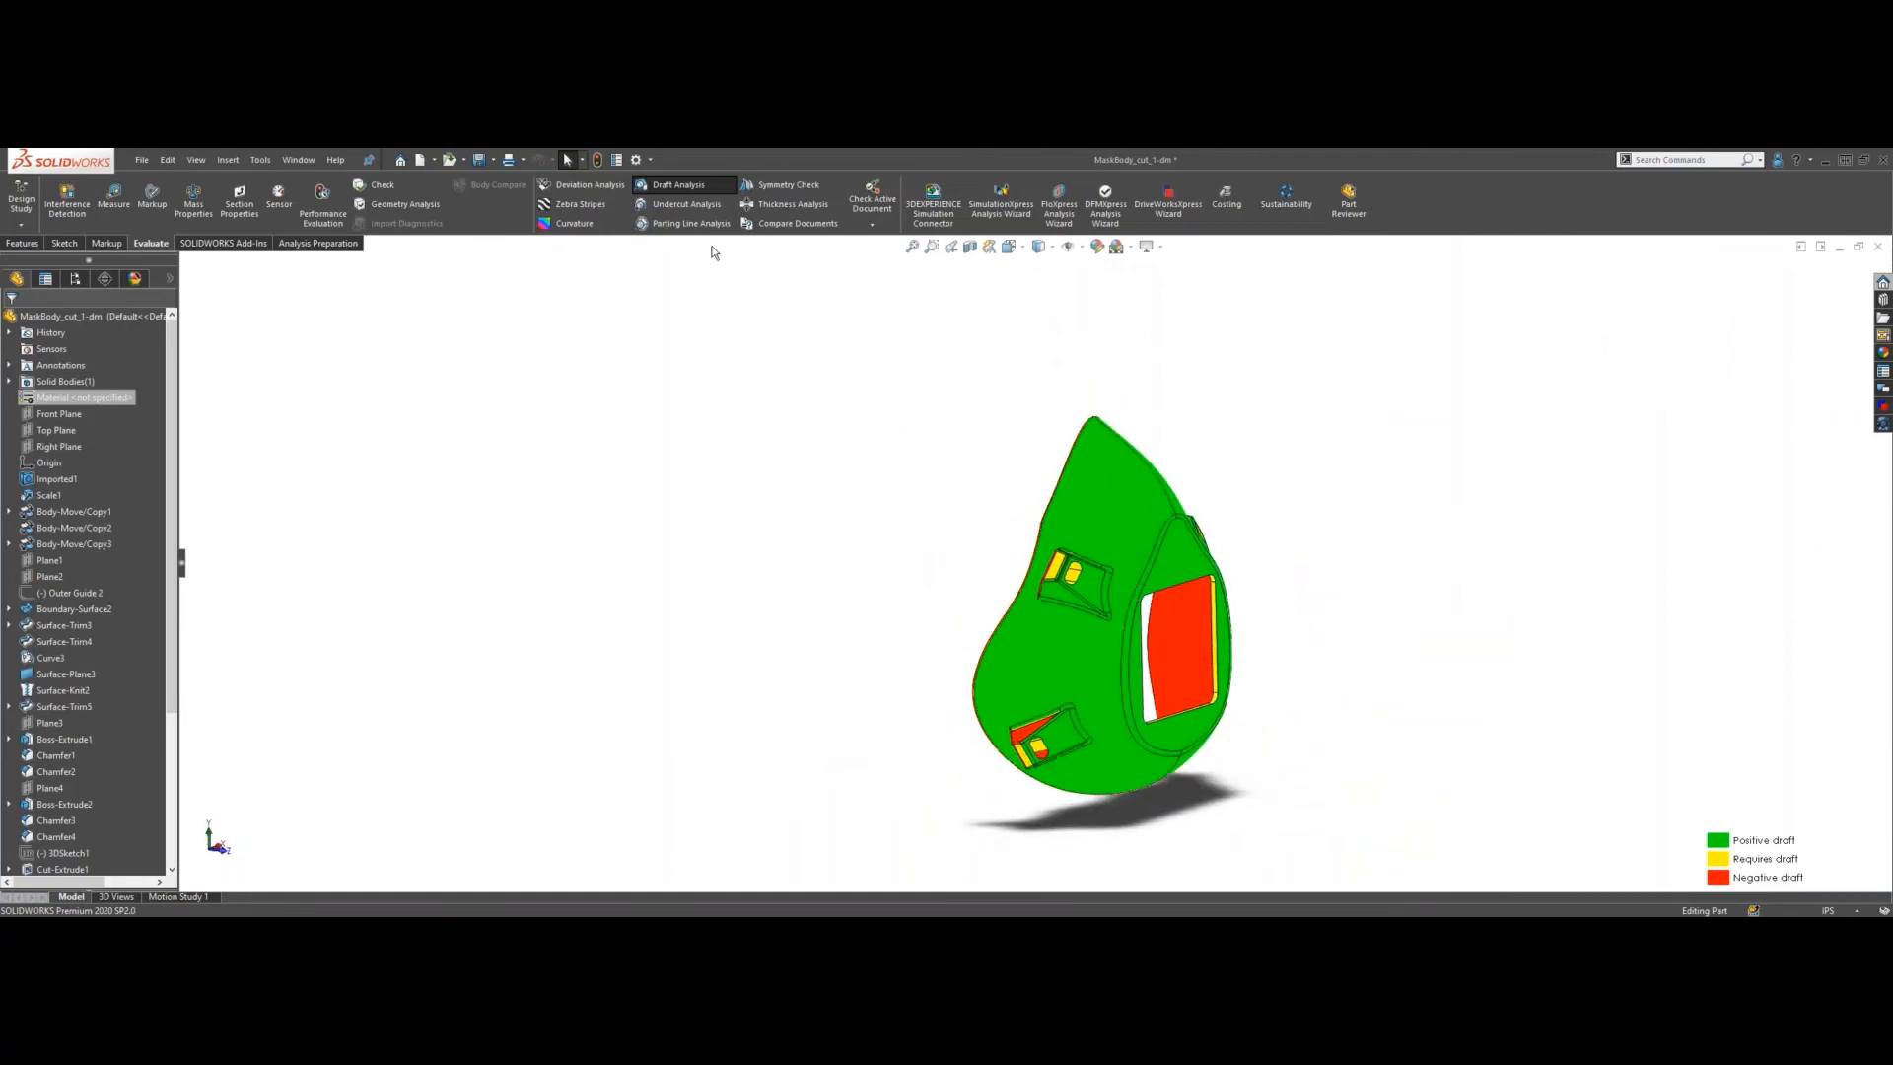
click(671, 188)
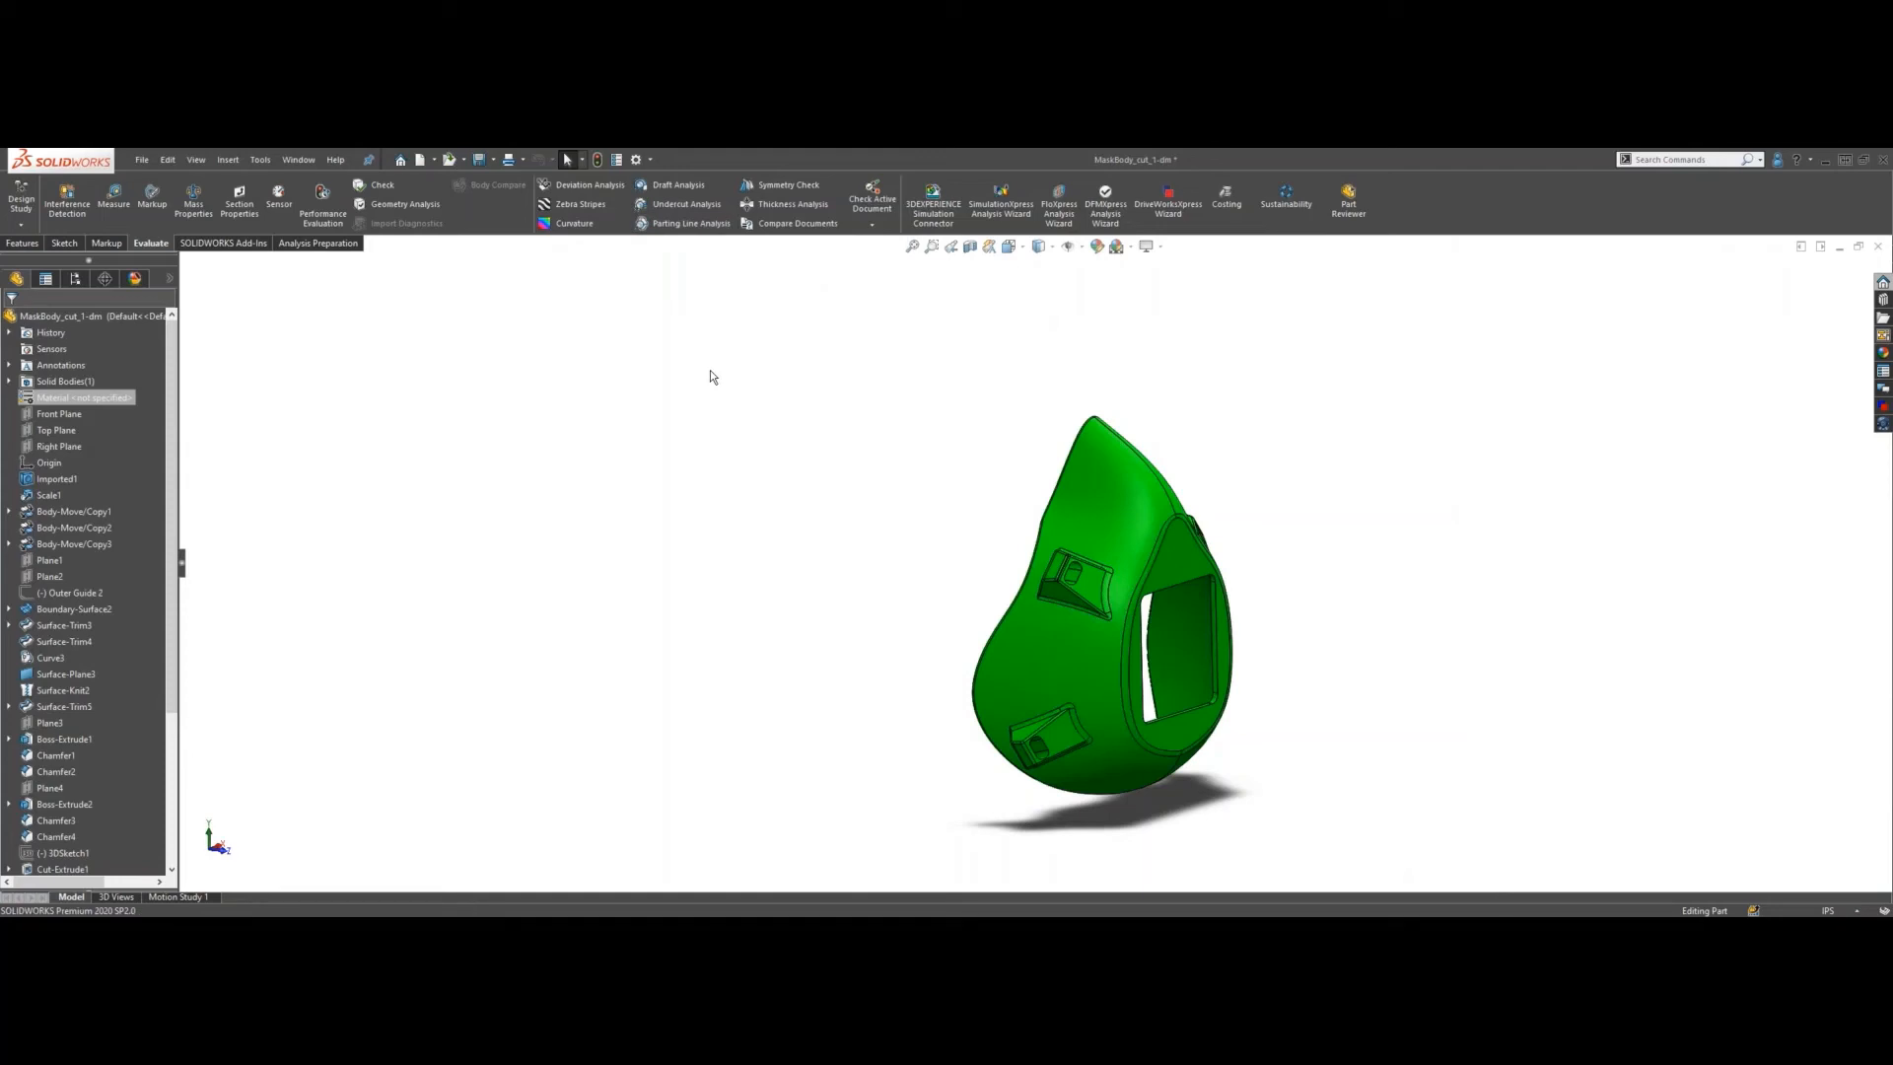
- Run an Undercut Analysis on the mask with the Front Plane as pull direction and inspect the strap bracket areas
click(670, 206)
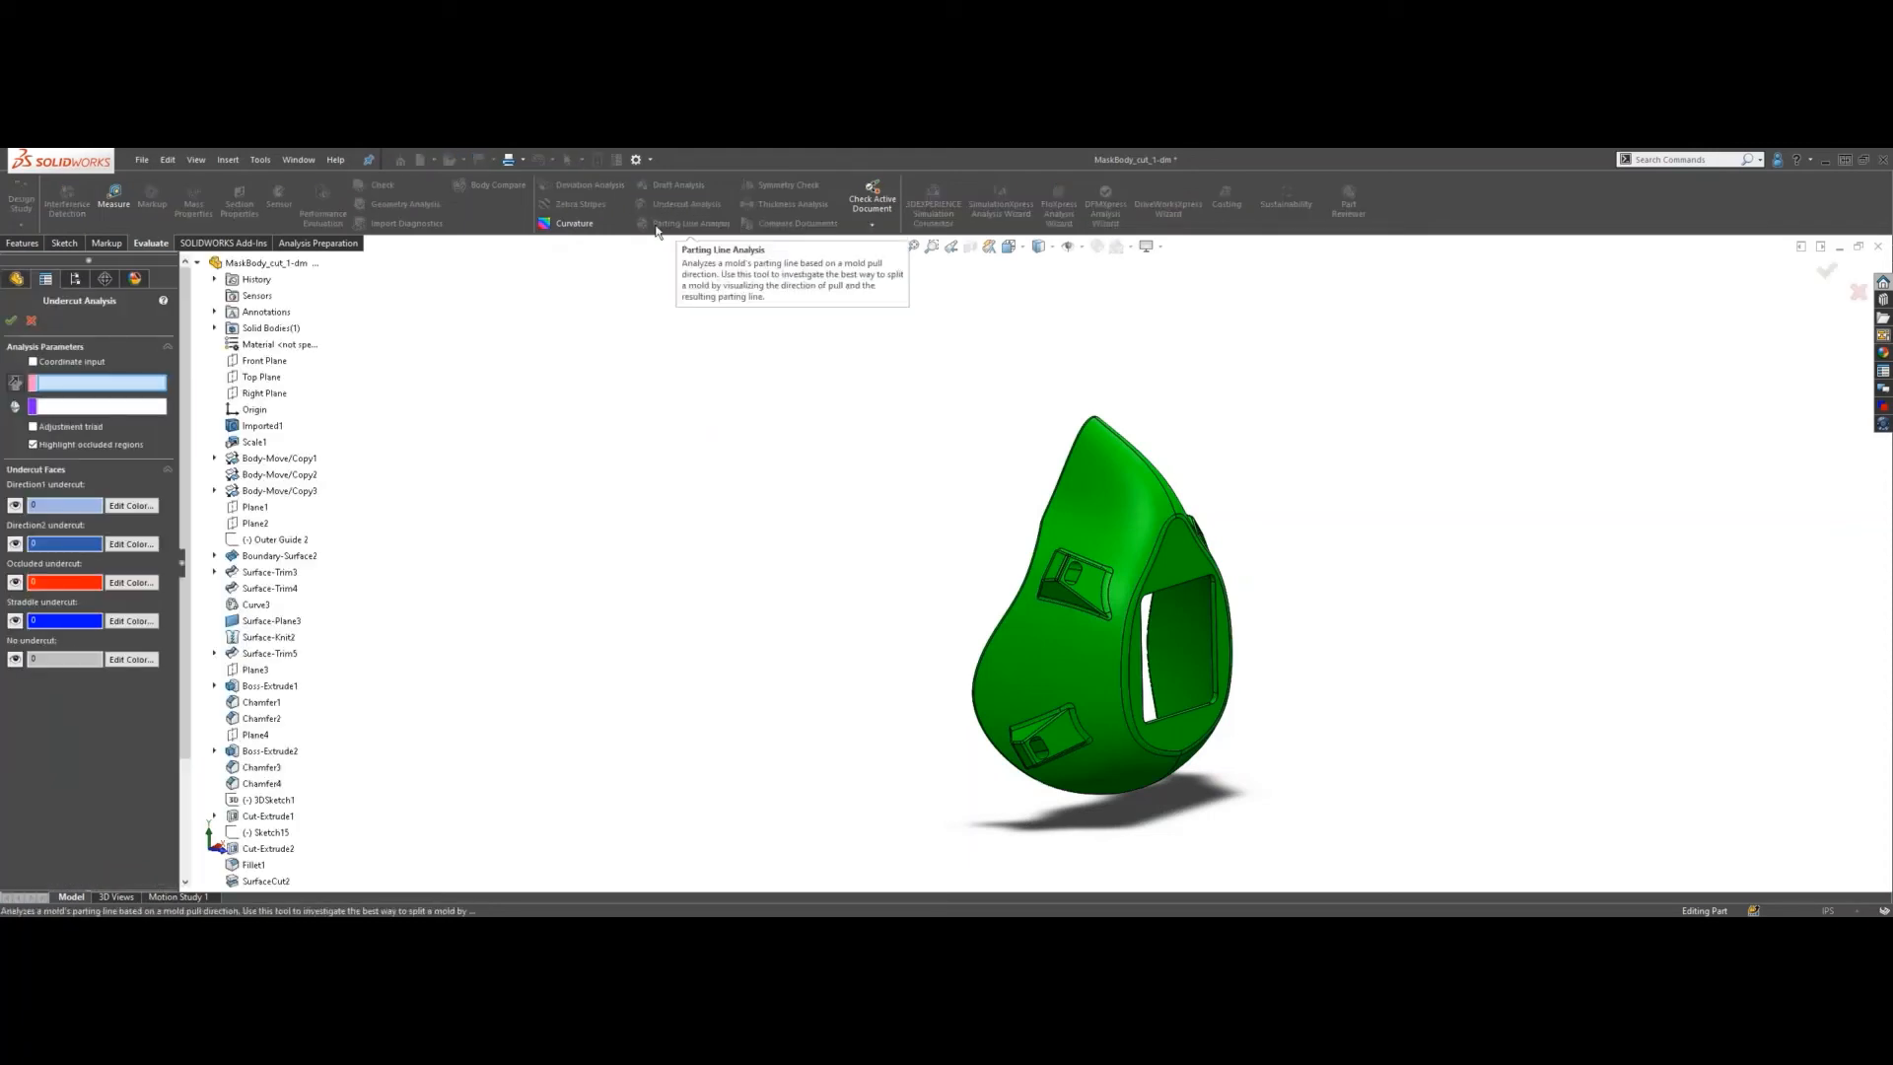
scroll(1222, 700, down, 3)
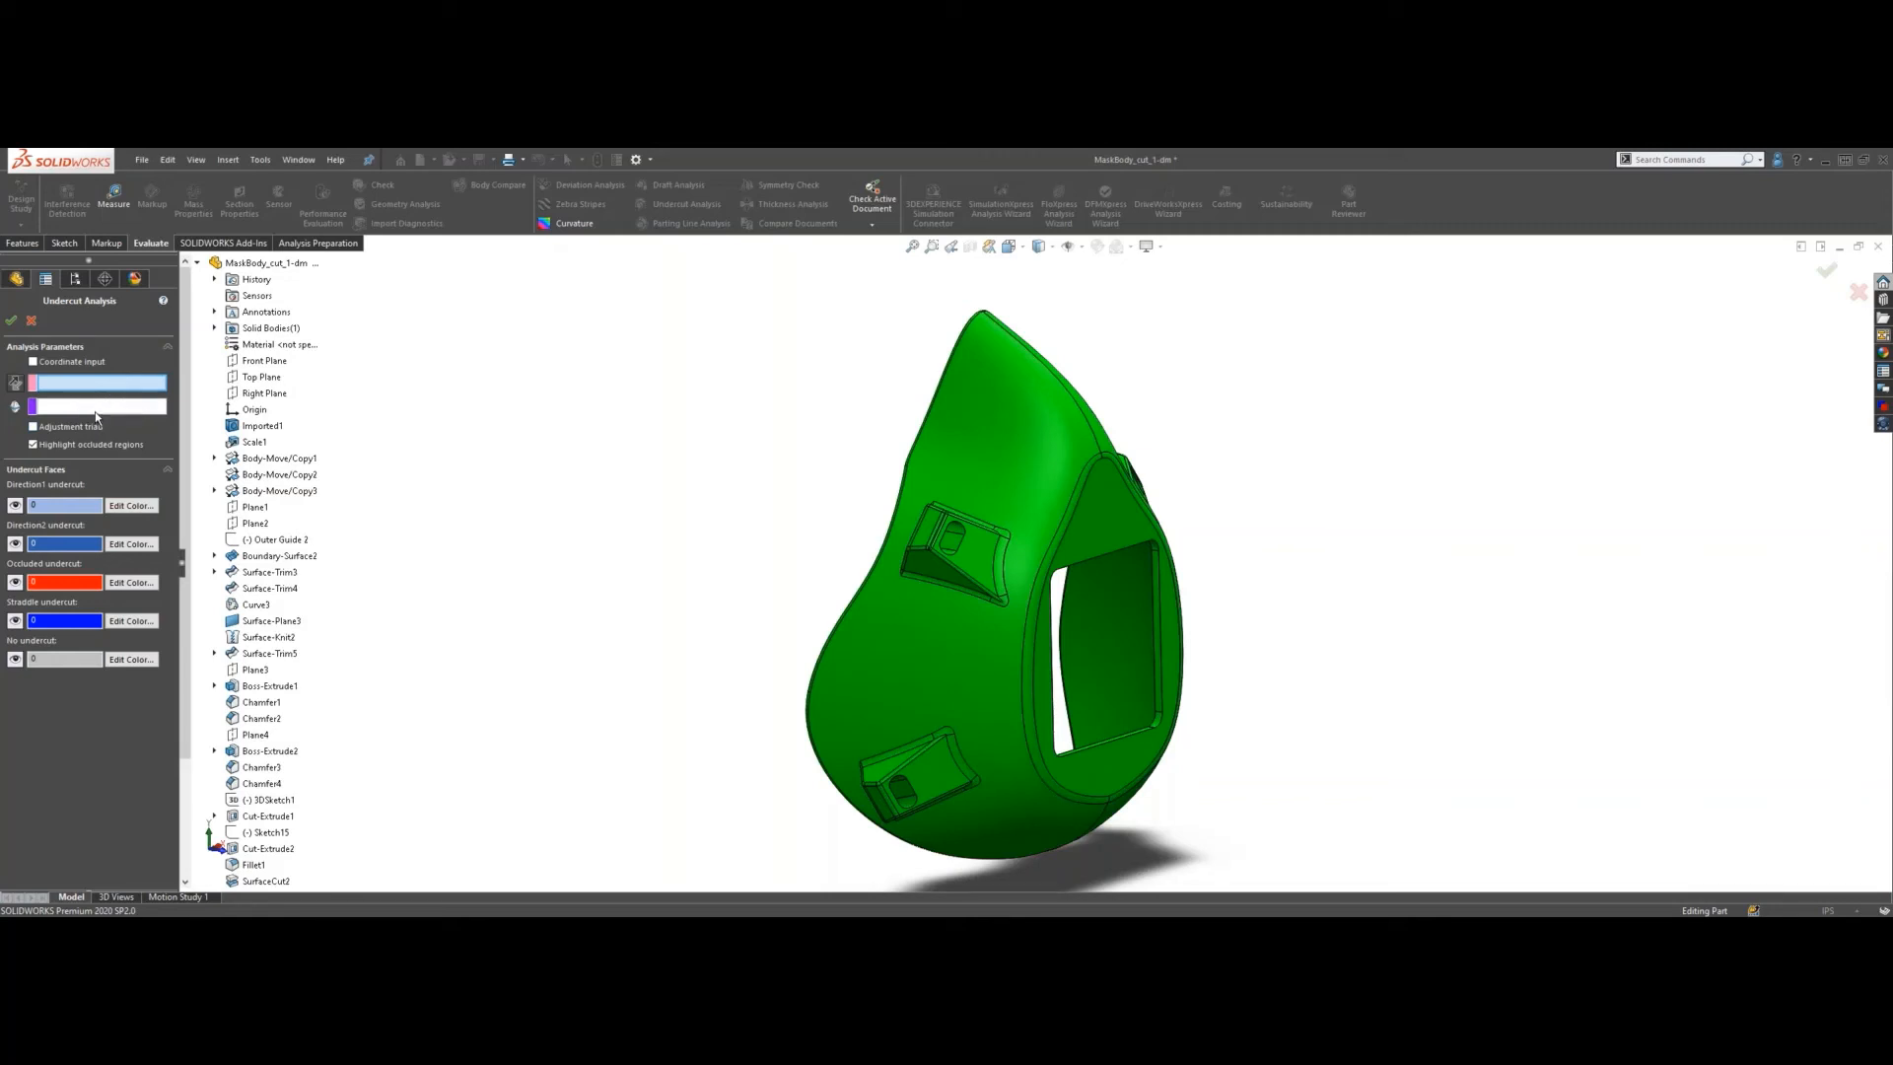
click(279, 364)
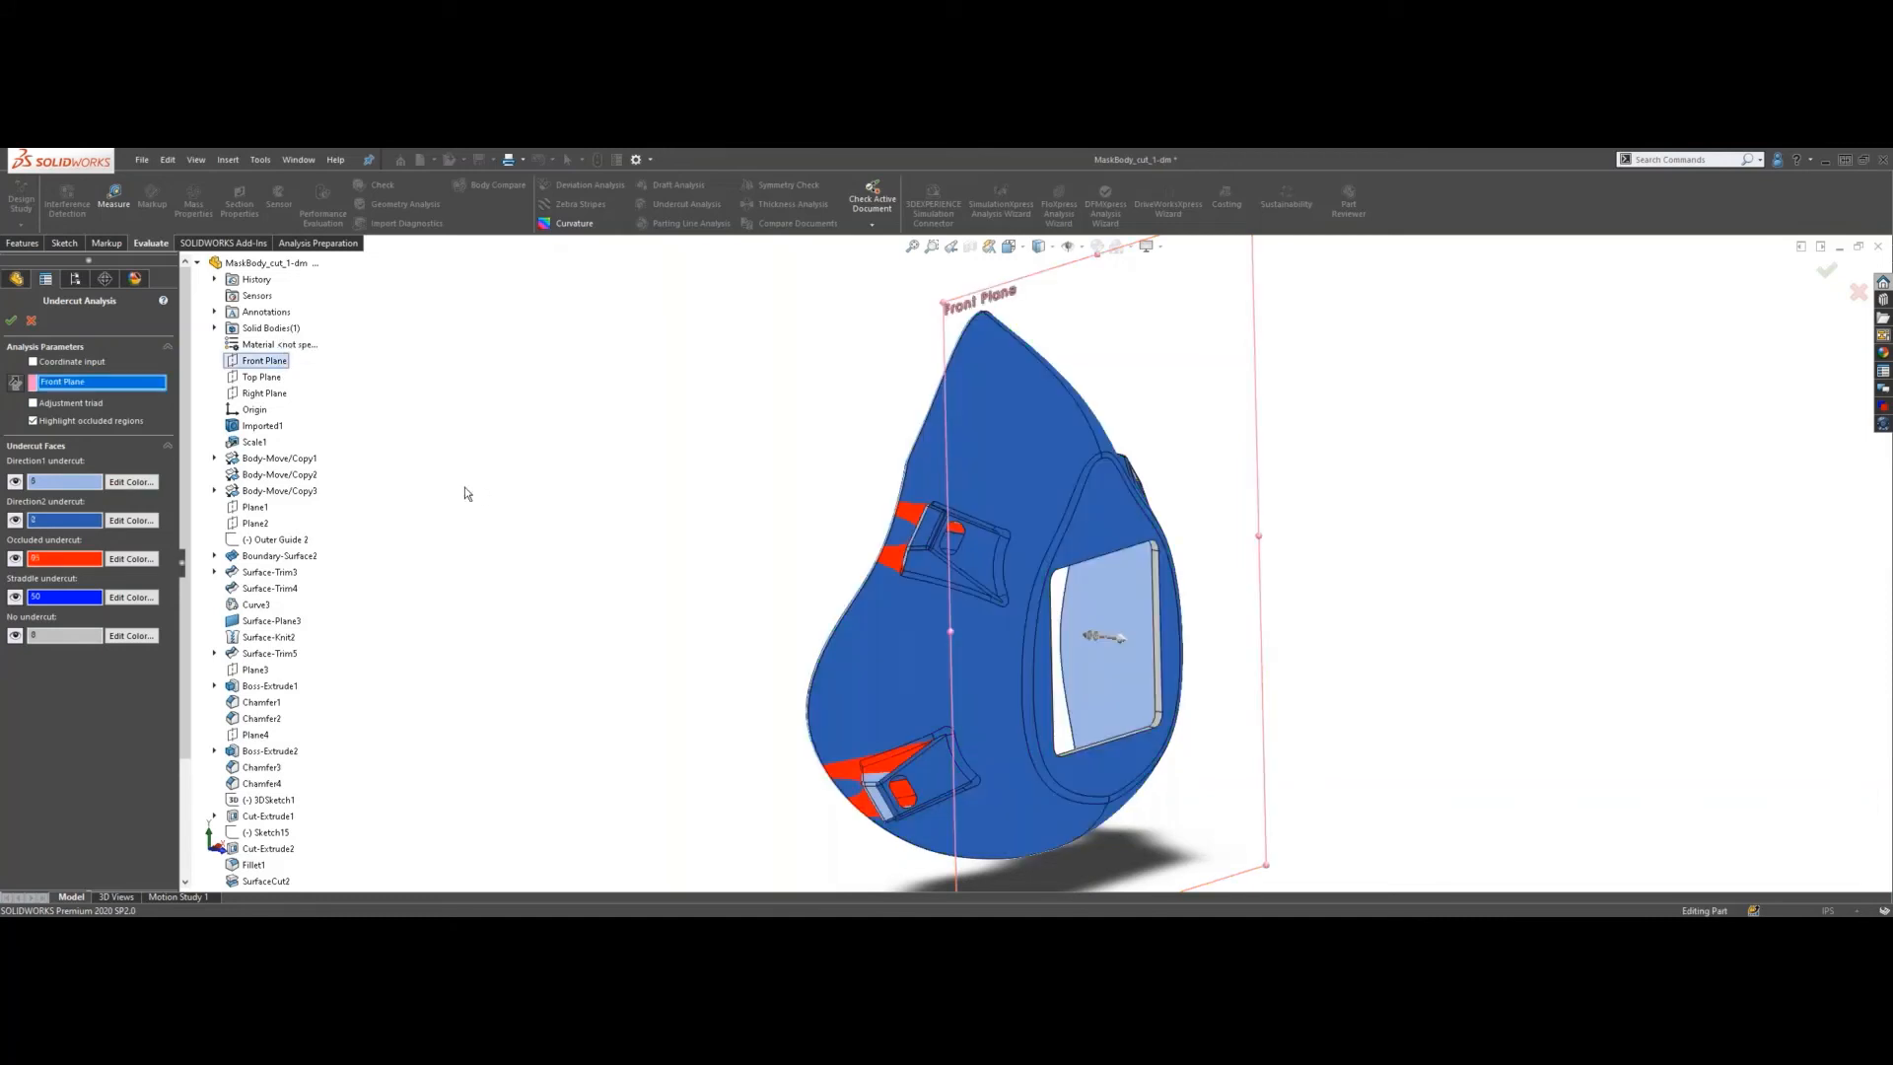
scroll(737, 663, up, 1)
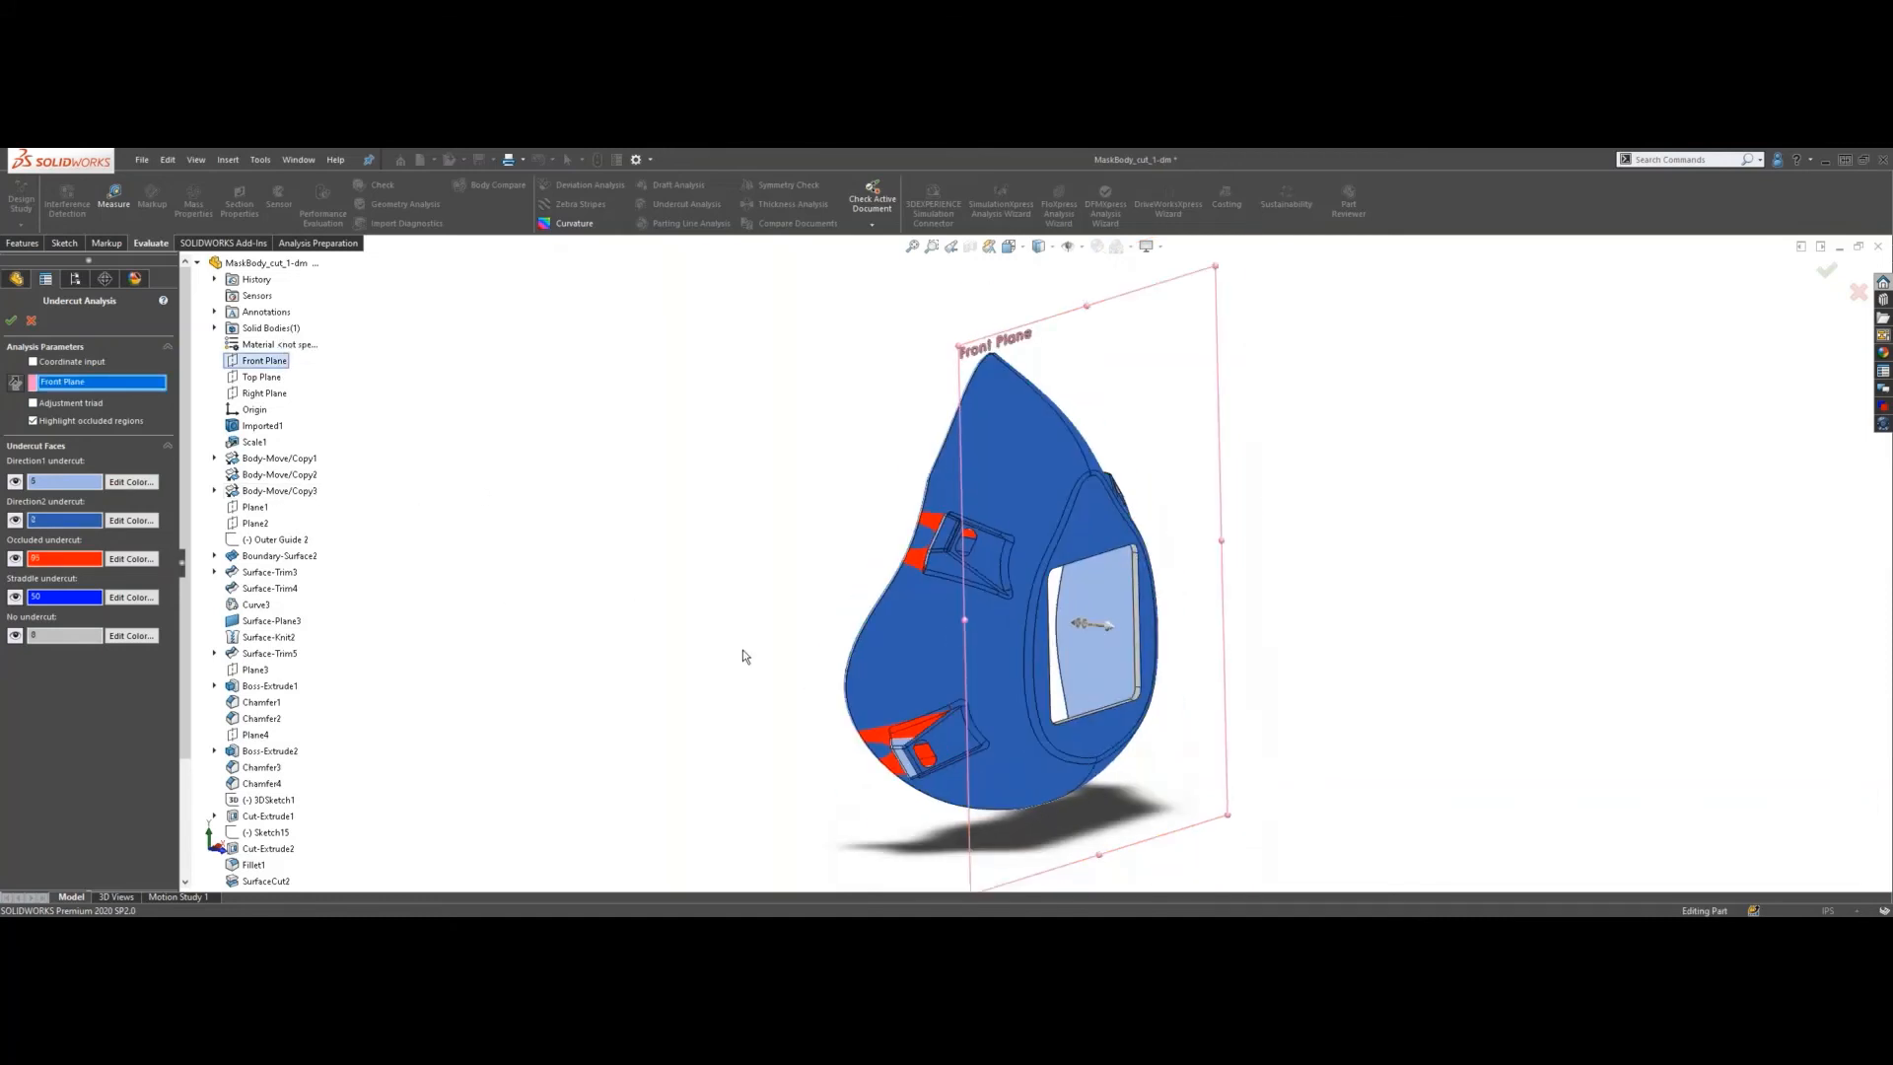
middle_drag(1290, 716, 1306, 707)
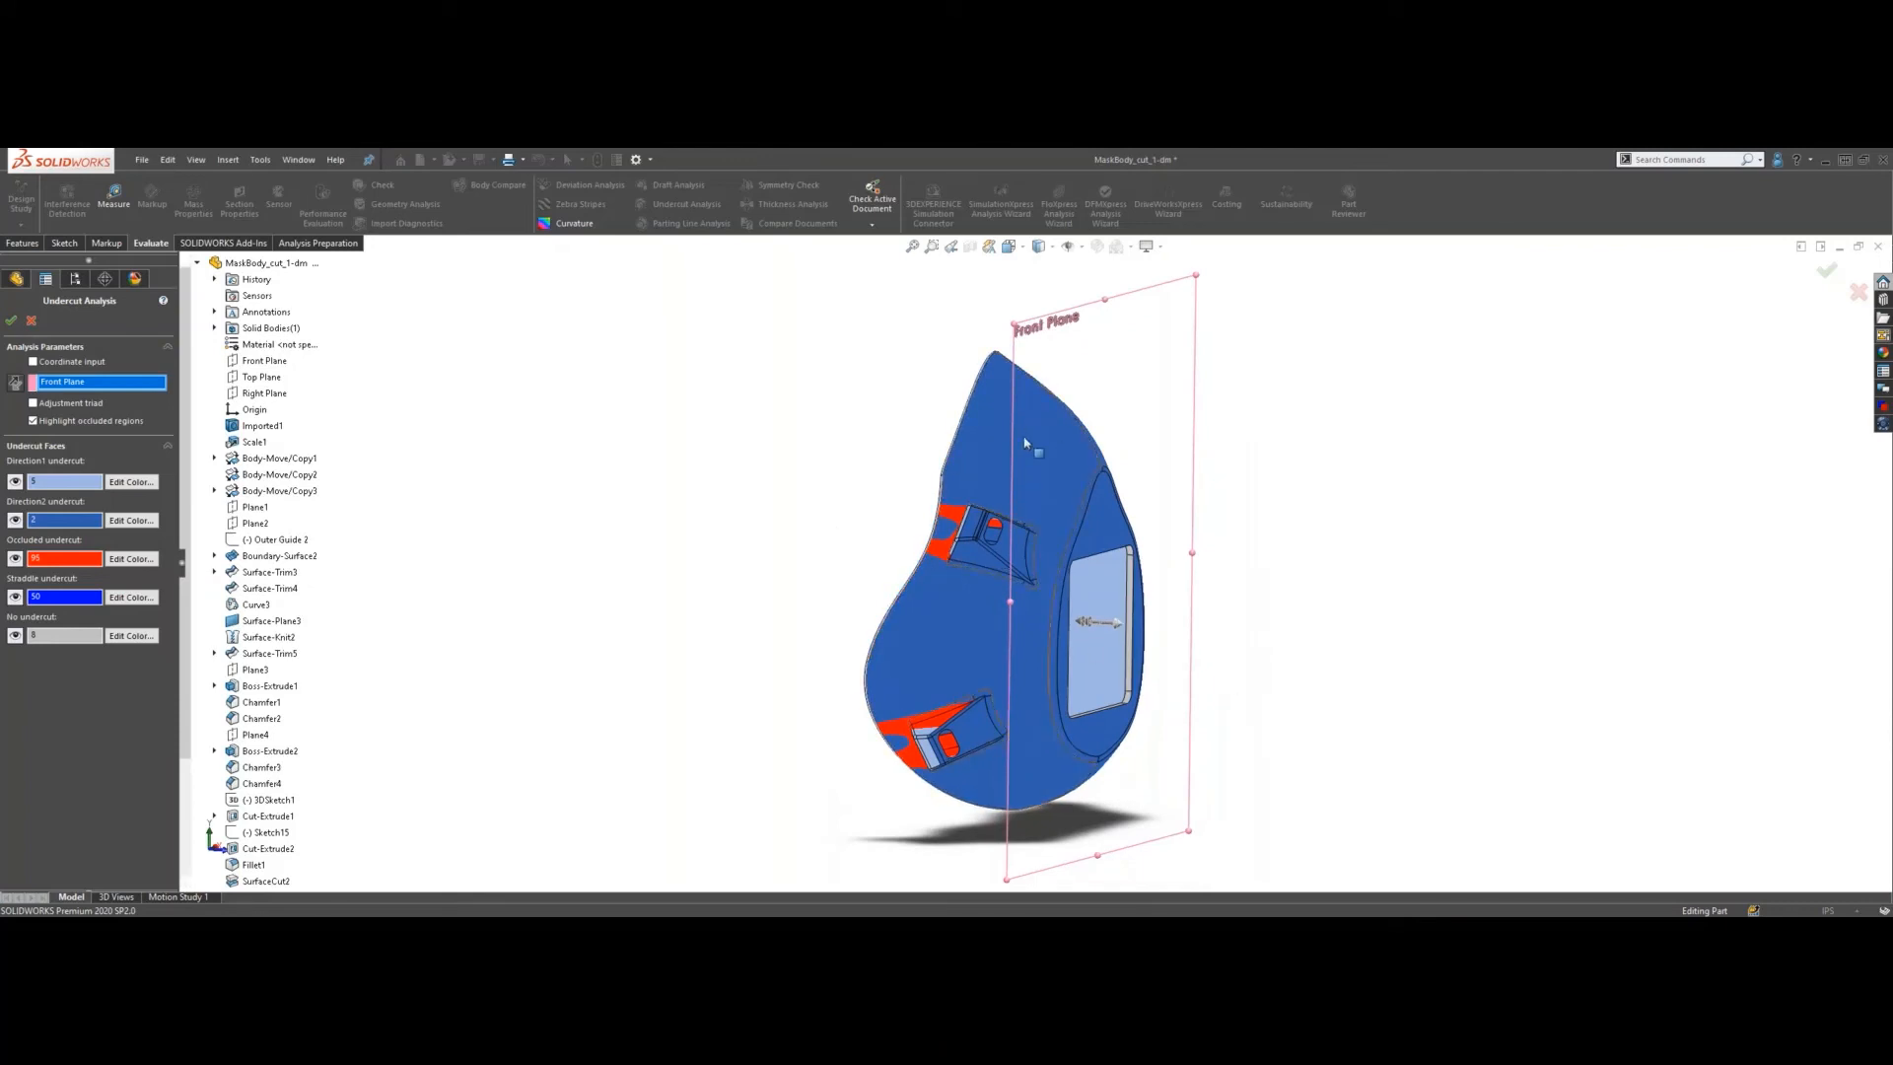
scroll(1222, 651, down, 2)
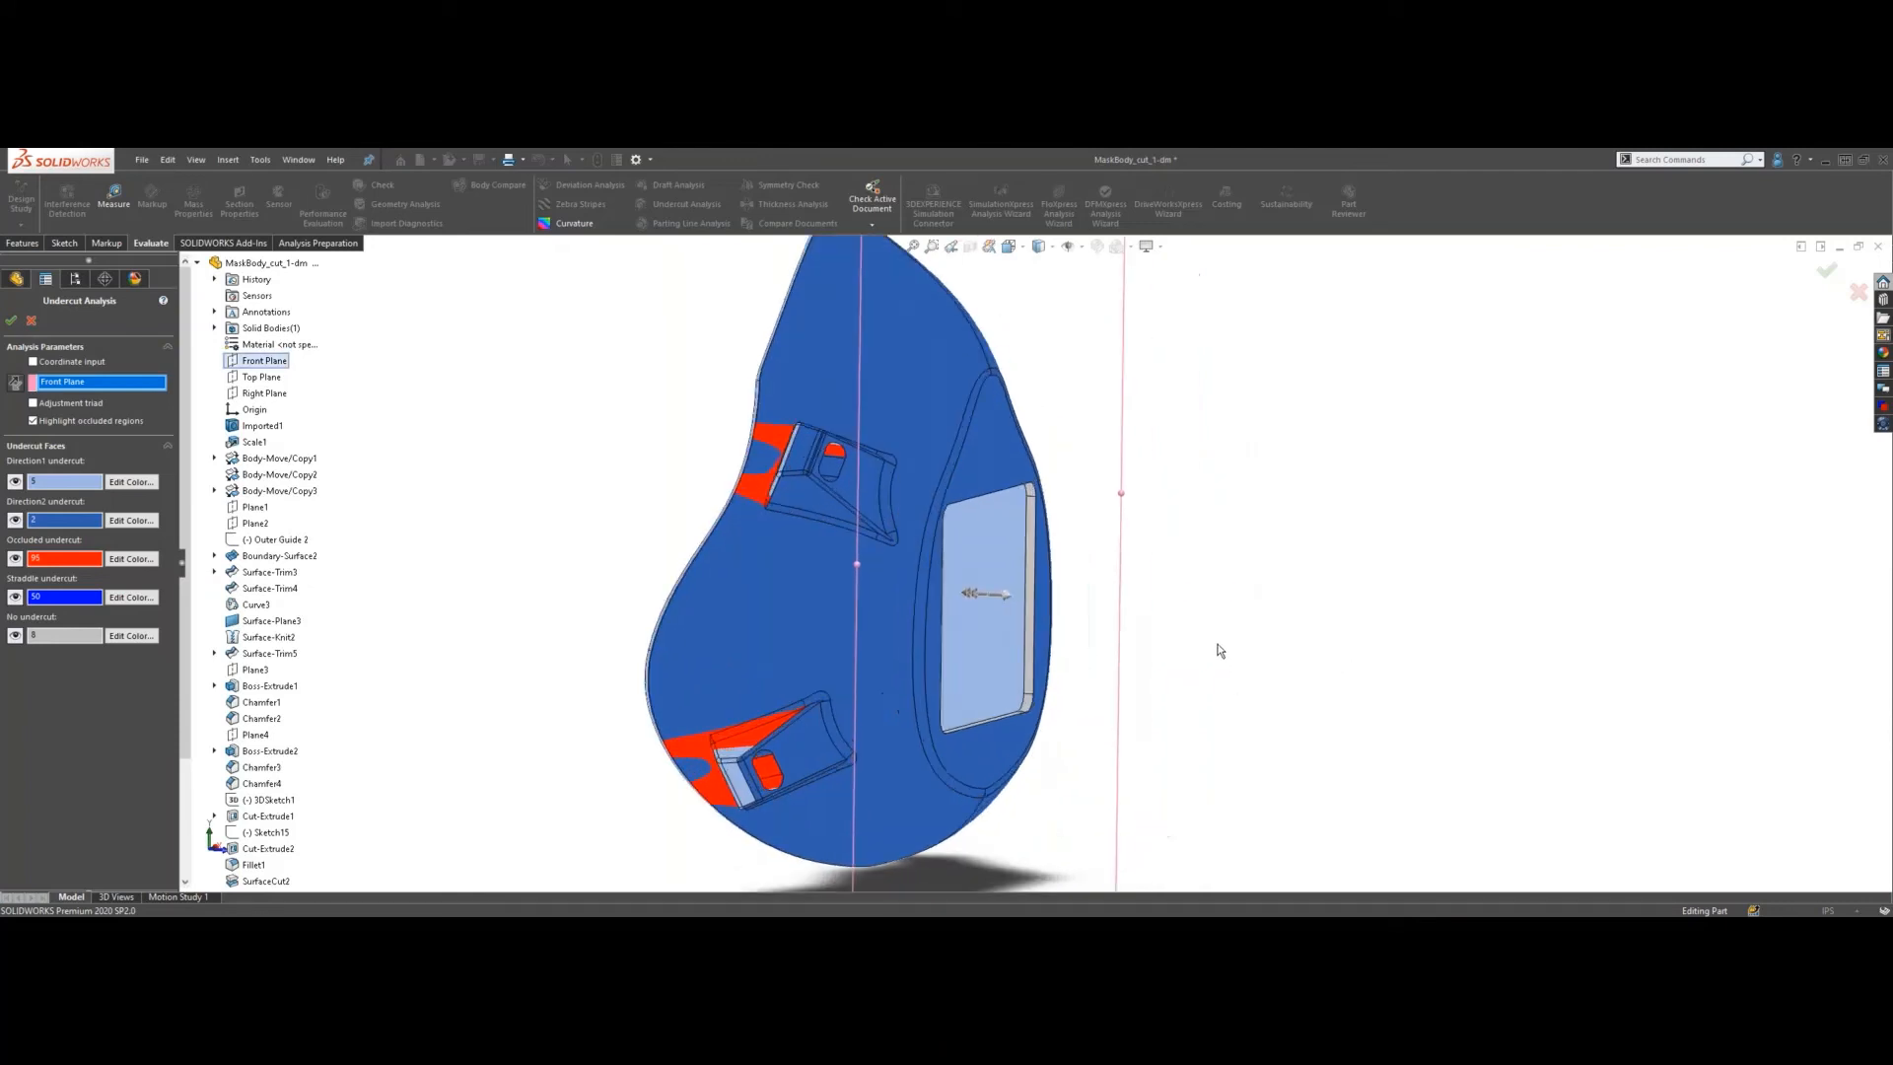
scroll(1026, 609, down, 2)
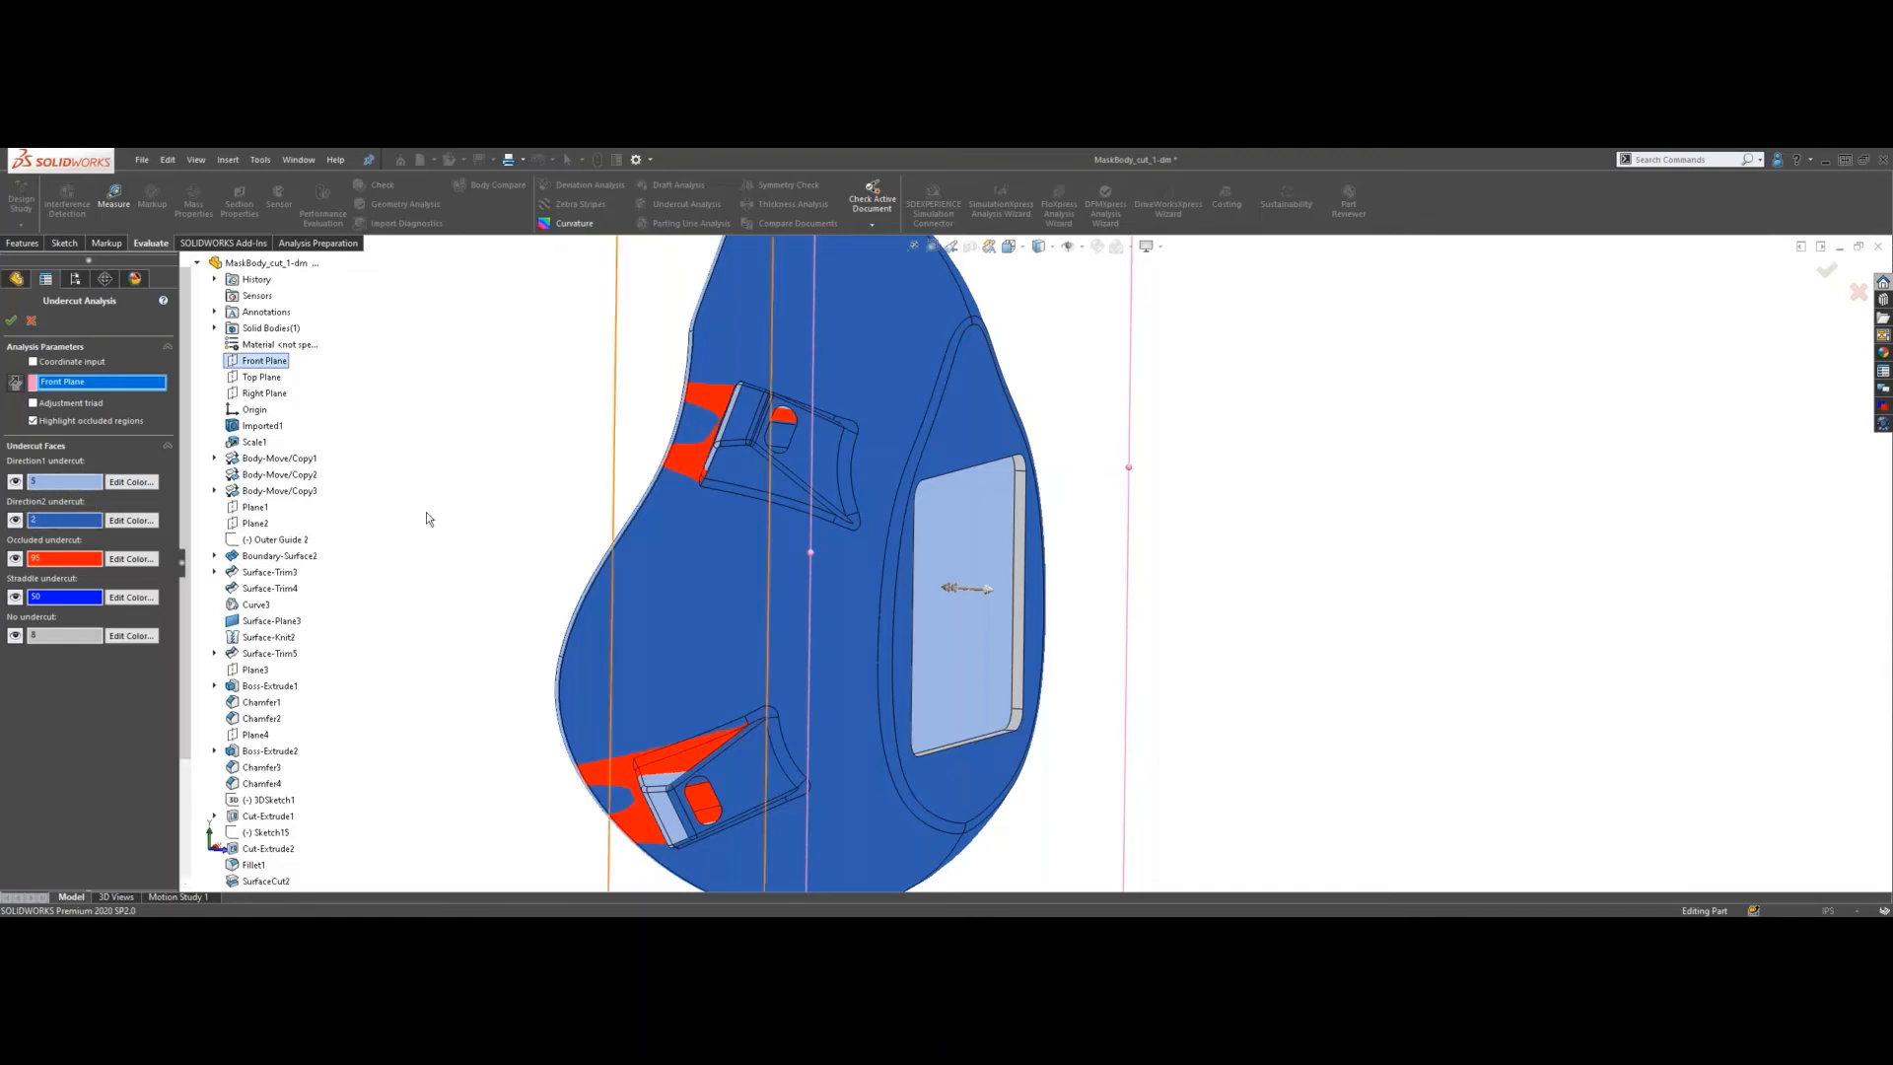
- Examine the undercut colors on the mask's inner surface and around the outer strap brackets
middle_drag(505, 495, 658, 390)
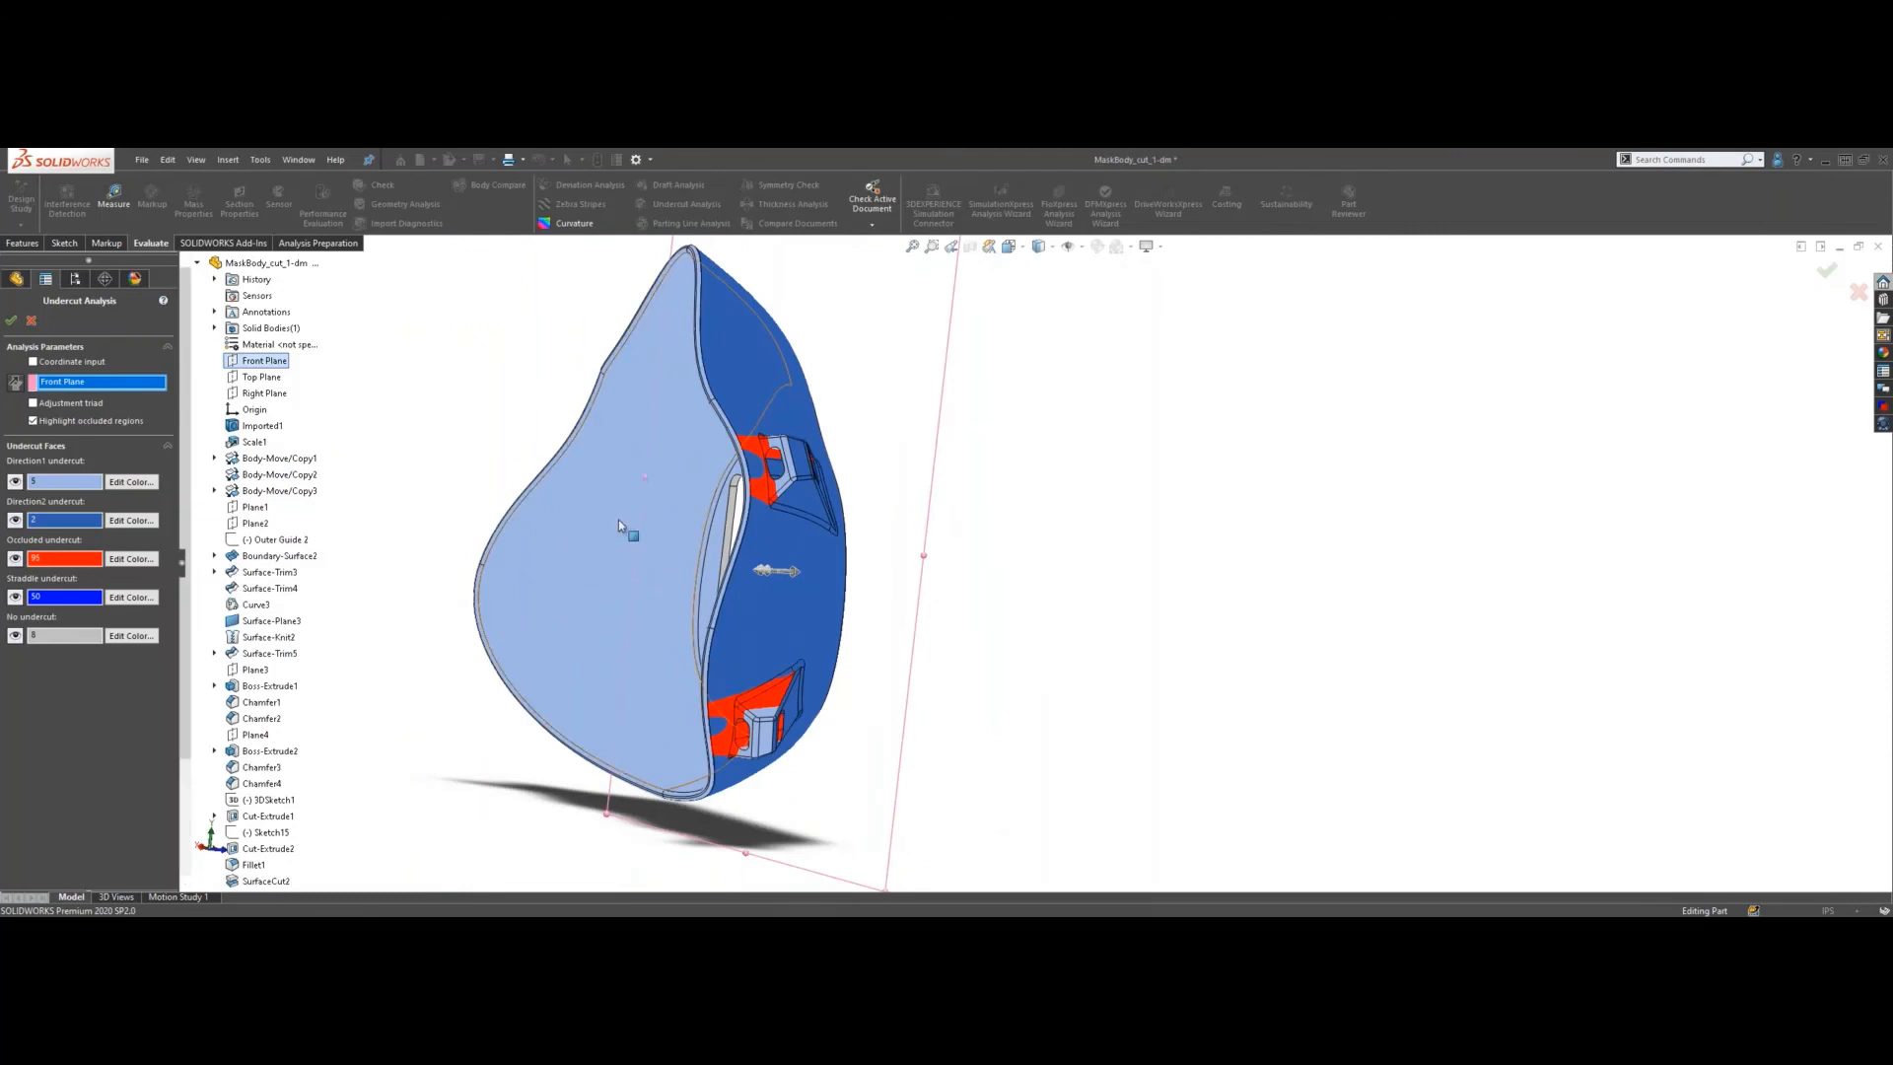
mouse_move(528, 410)
middle_down()
mouse_move(579, 433)
mouse_move(518, 439)
middle_up()
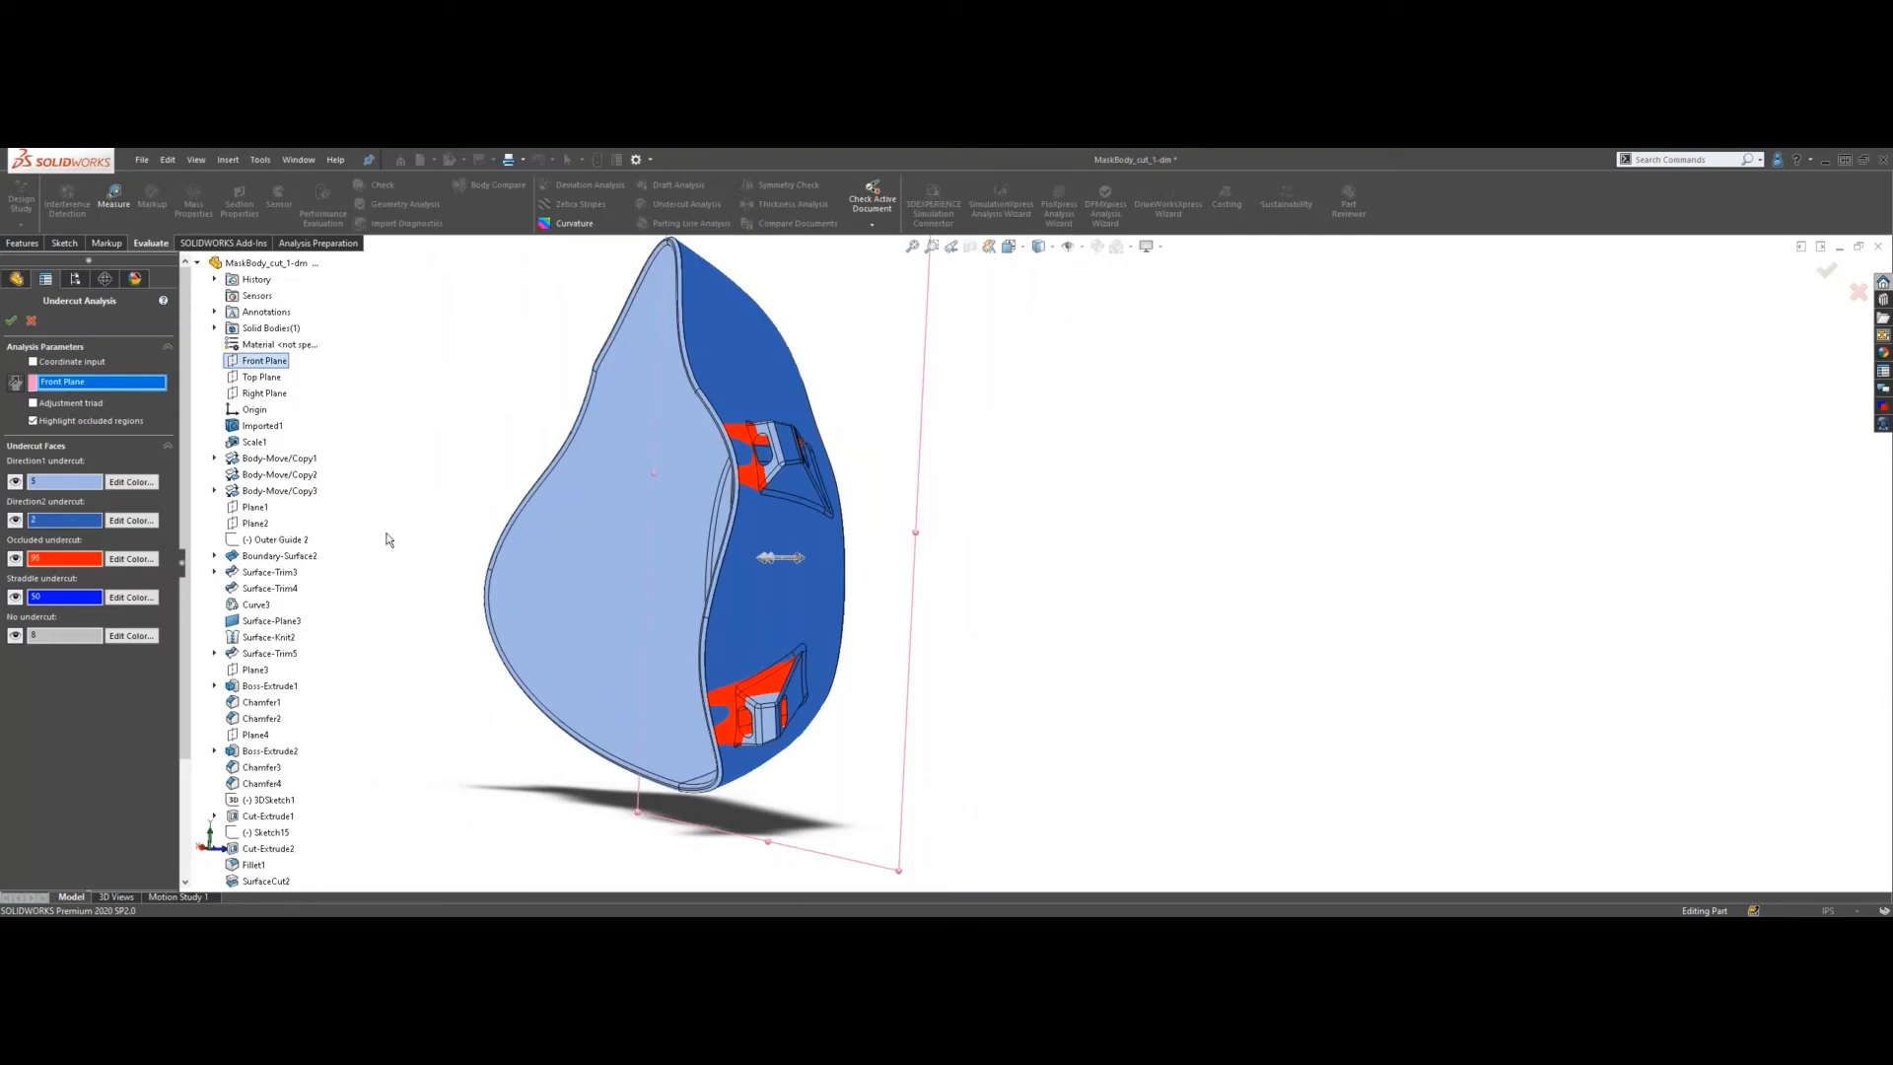
middle_drag(818, 483, 764, 323)
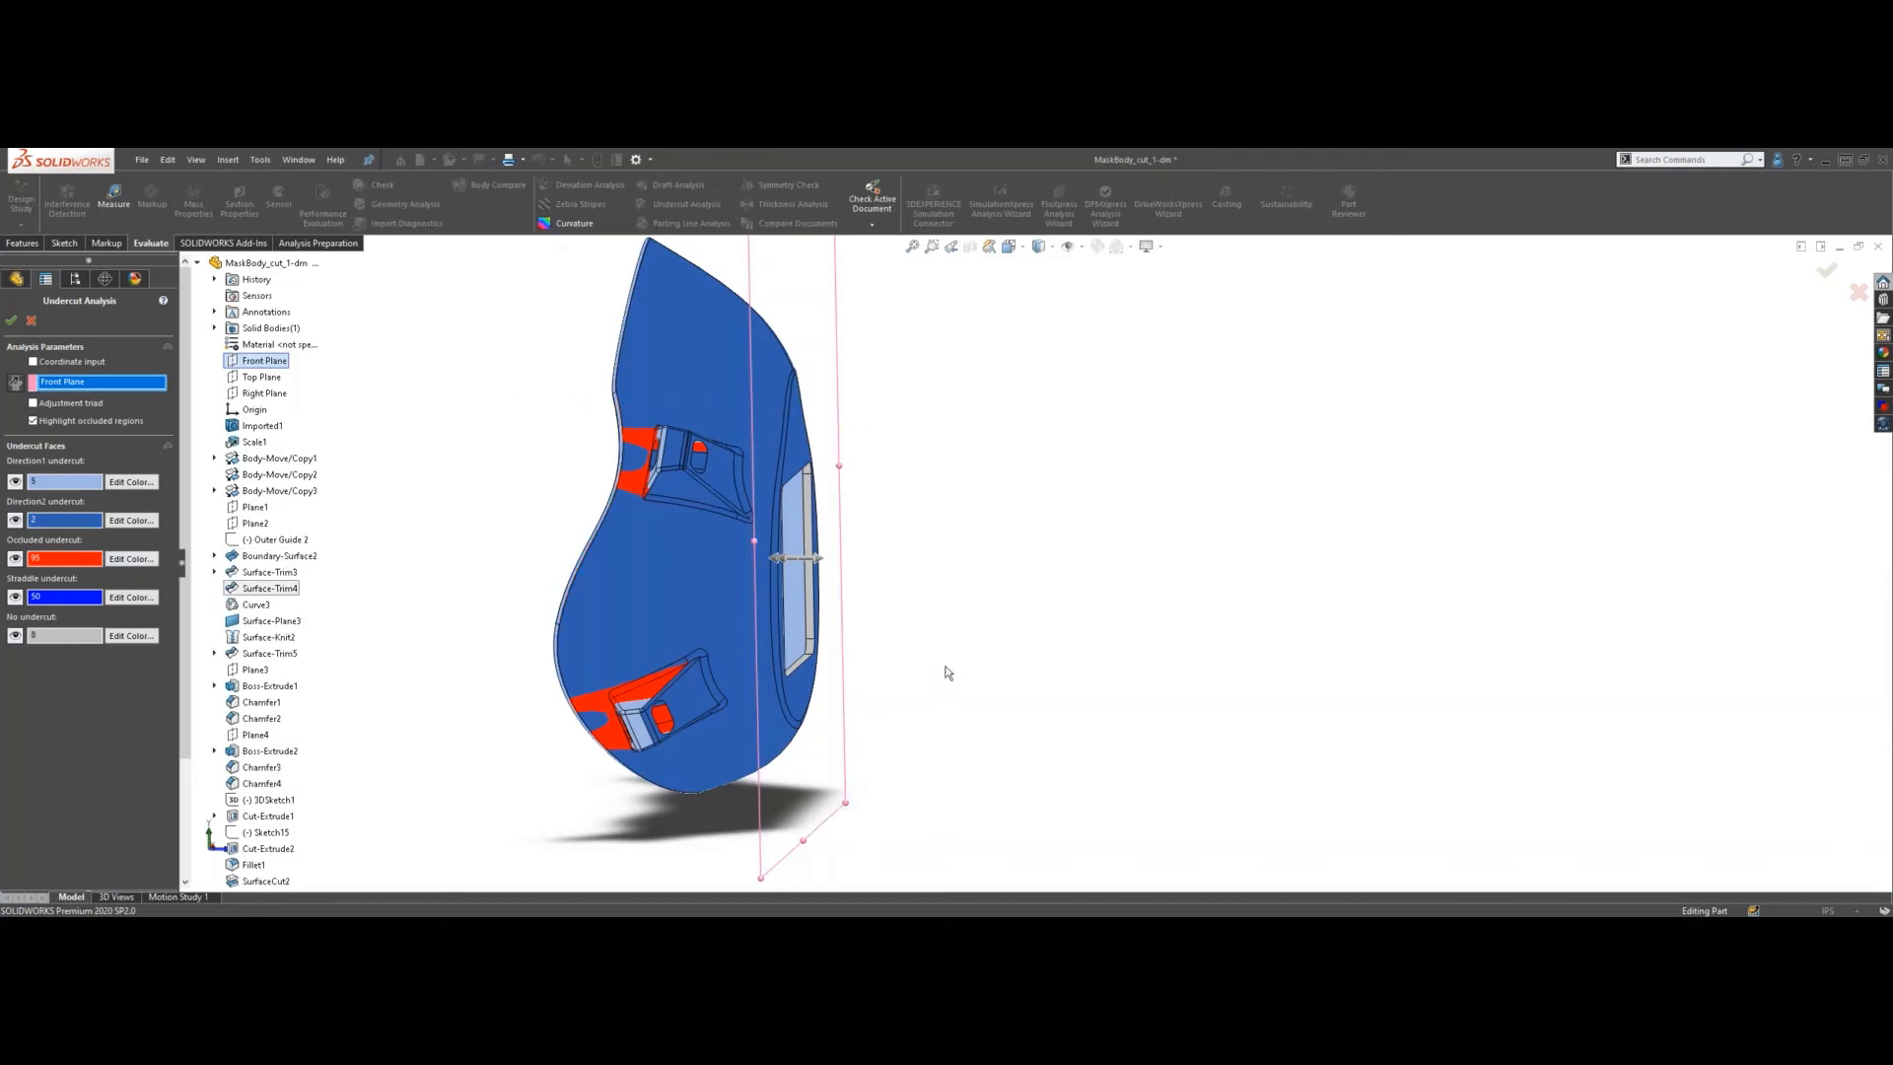
middle_drag(946, 668, 858, 663)
scroll(581, 651, down, 5)
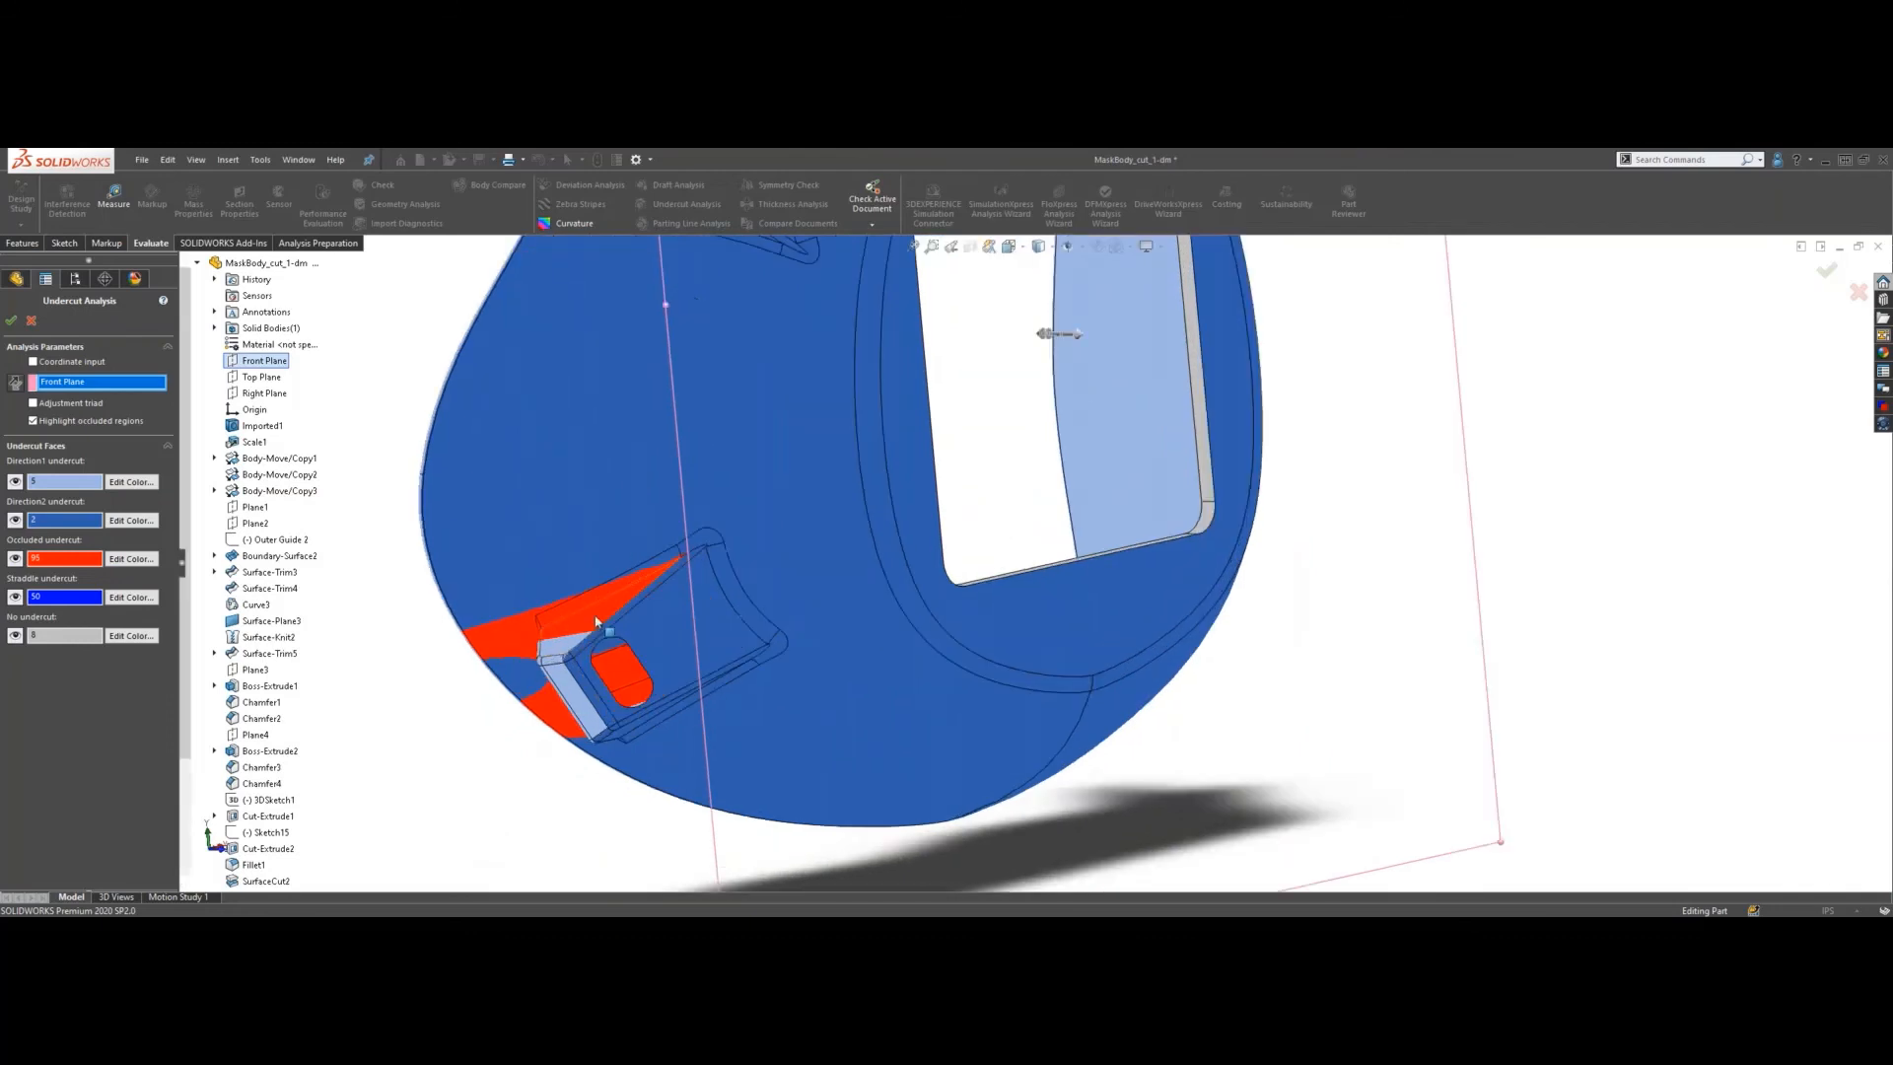
scroll(1032, 280, up, 2)
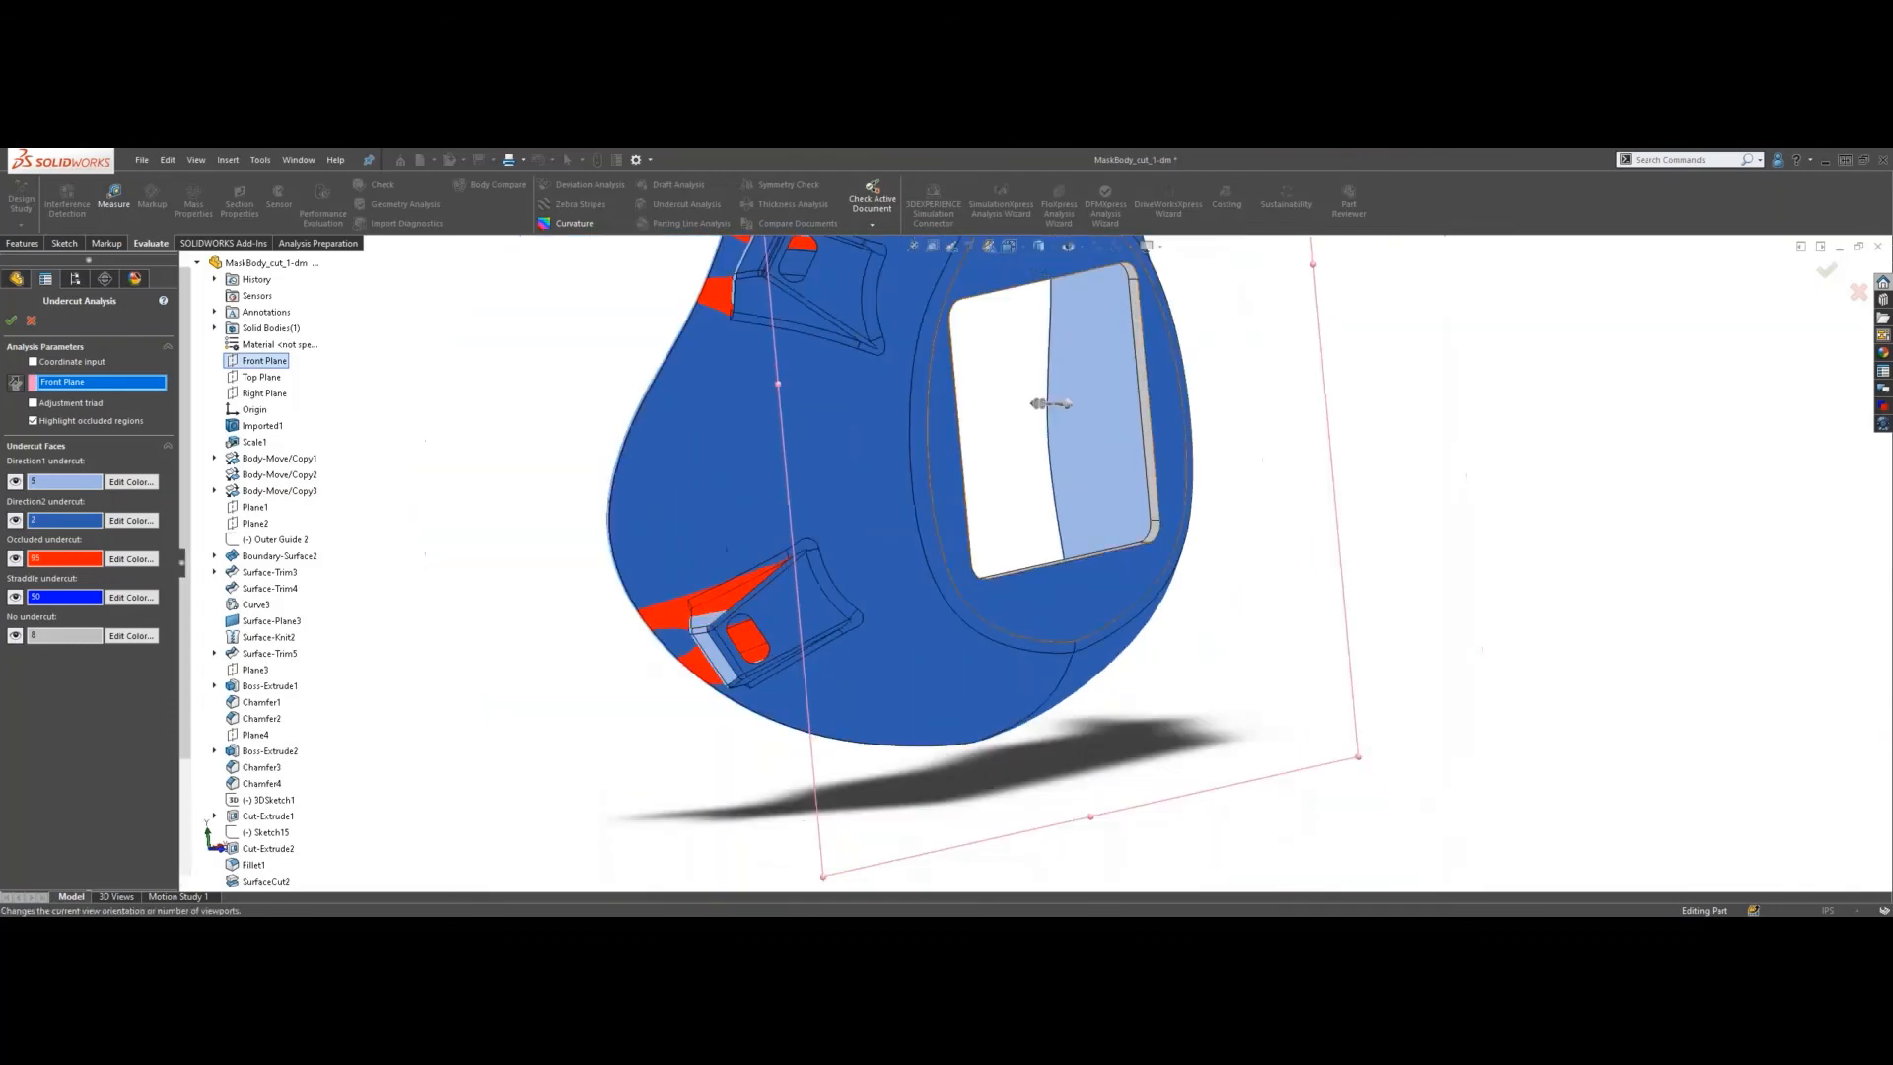
- Inspect the undercut coloring of the mask straight on from the Front and Back views
click(1013, 246)
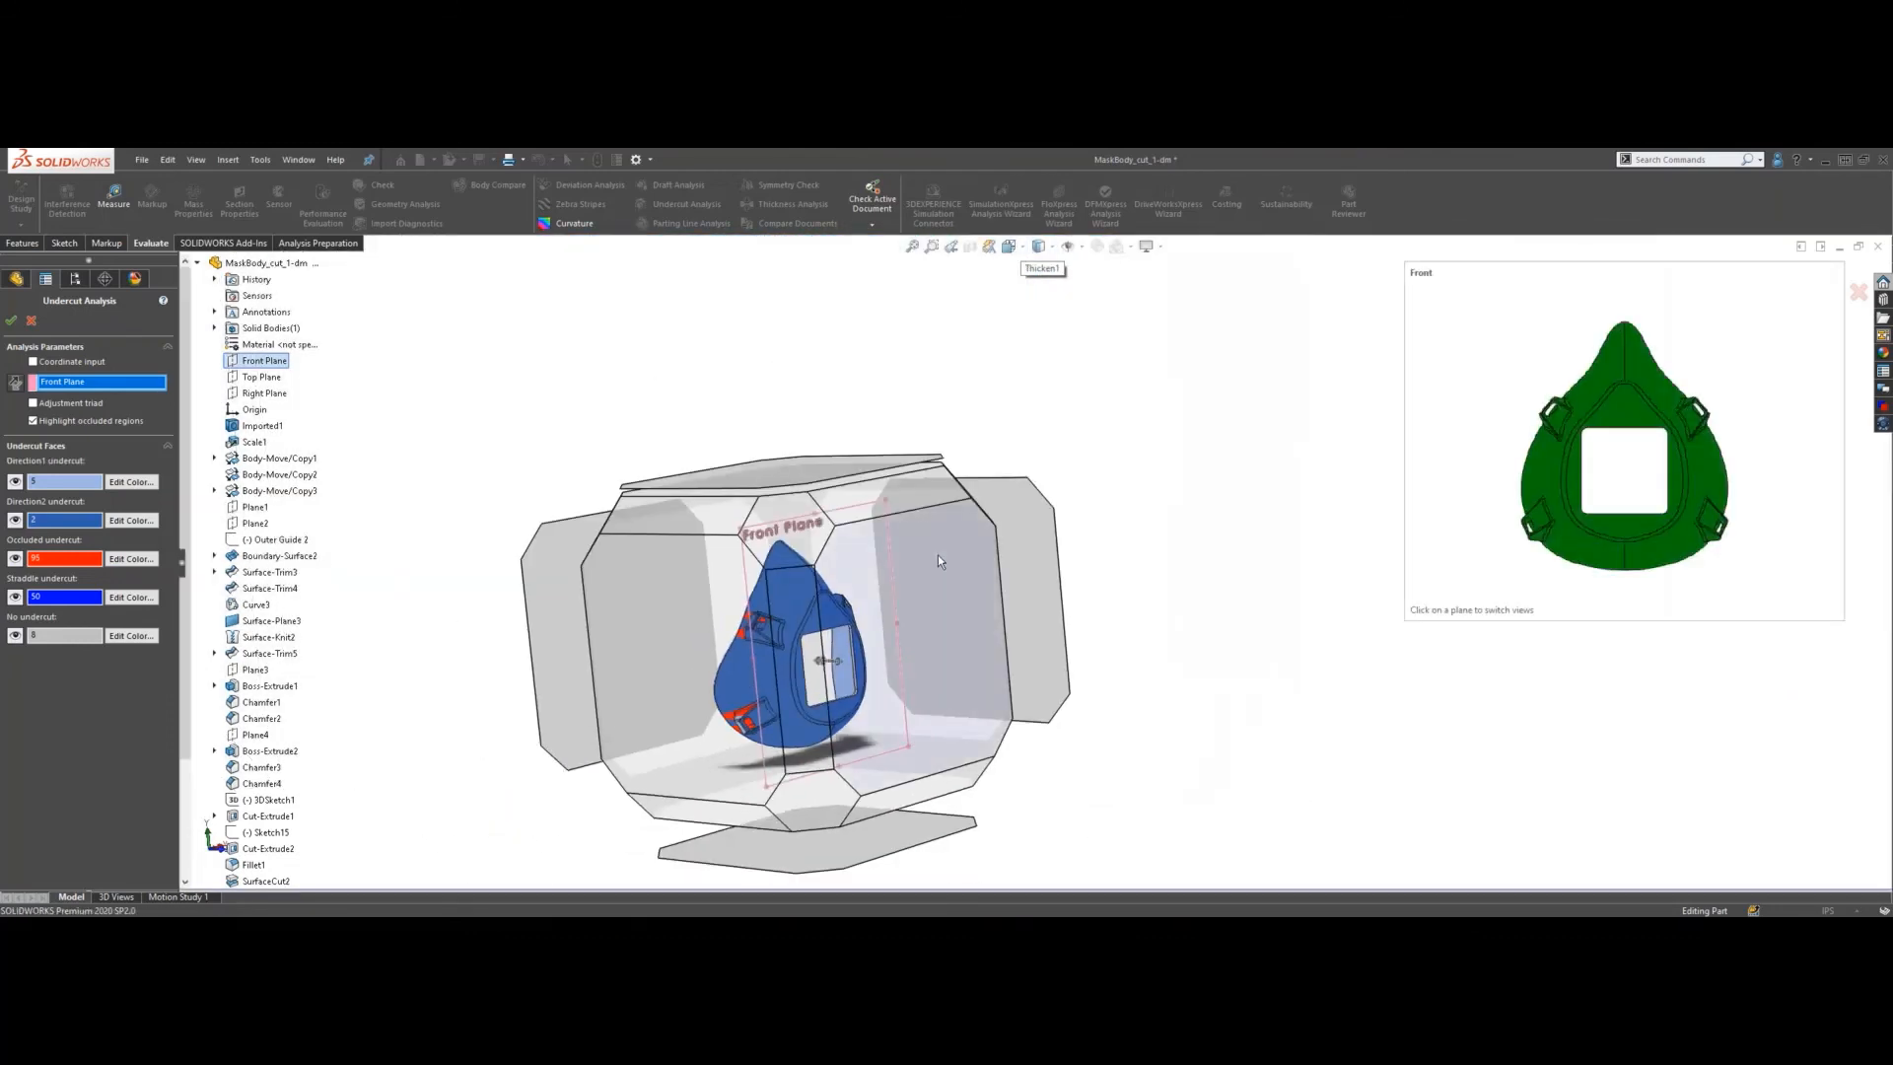
click(826, 660)
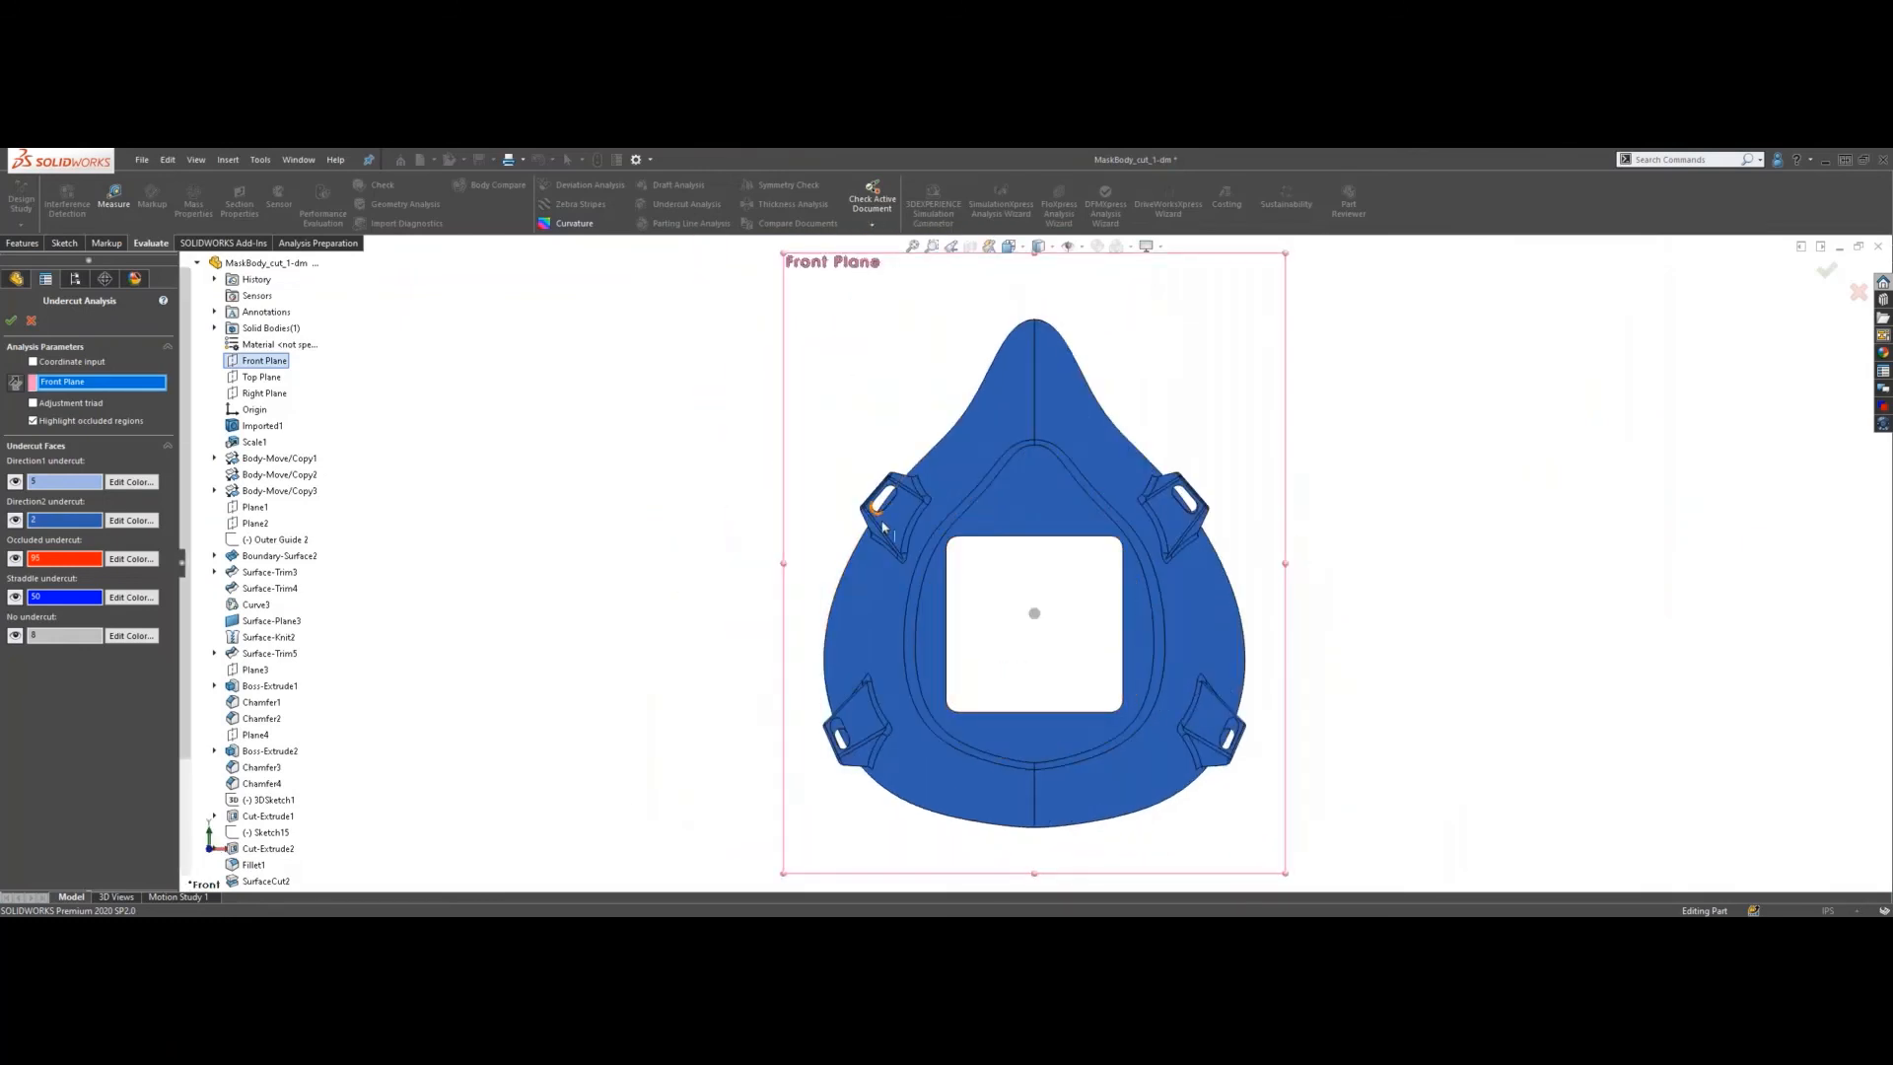
scroll(890, 527, down, 5)
key(f)
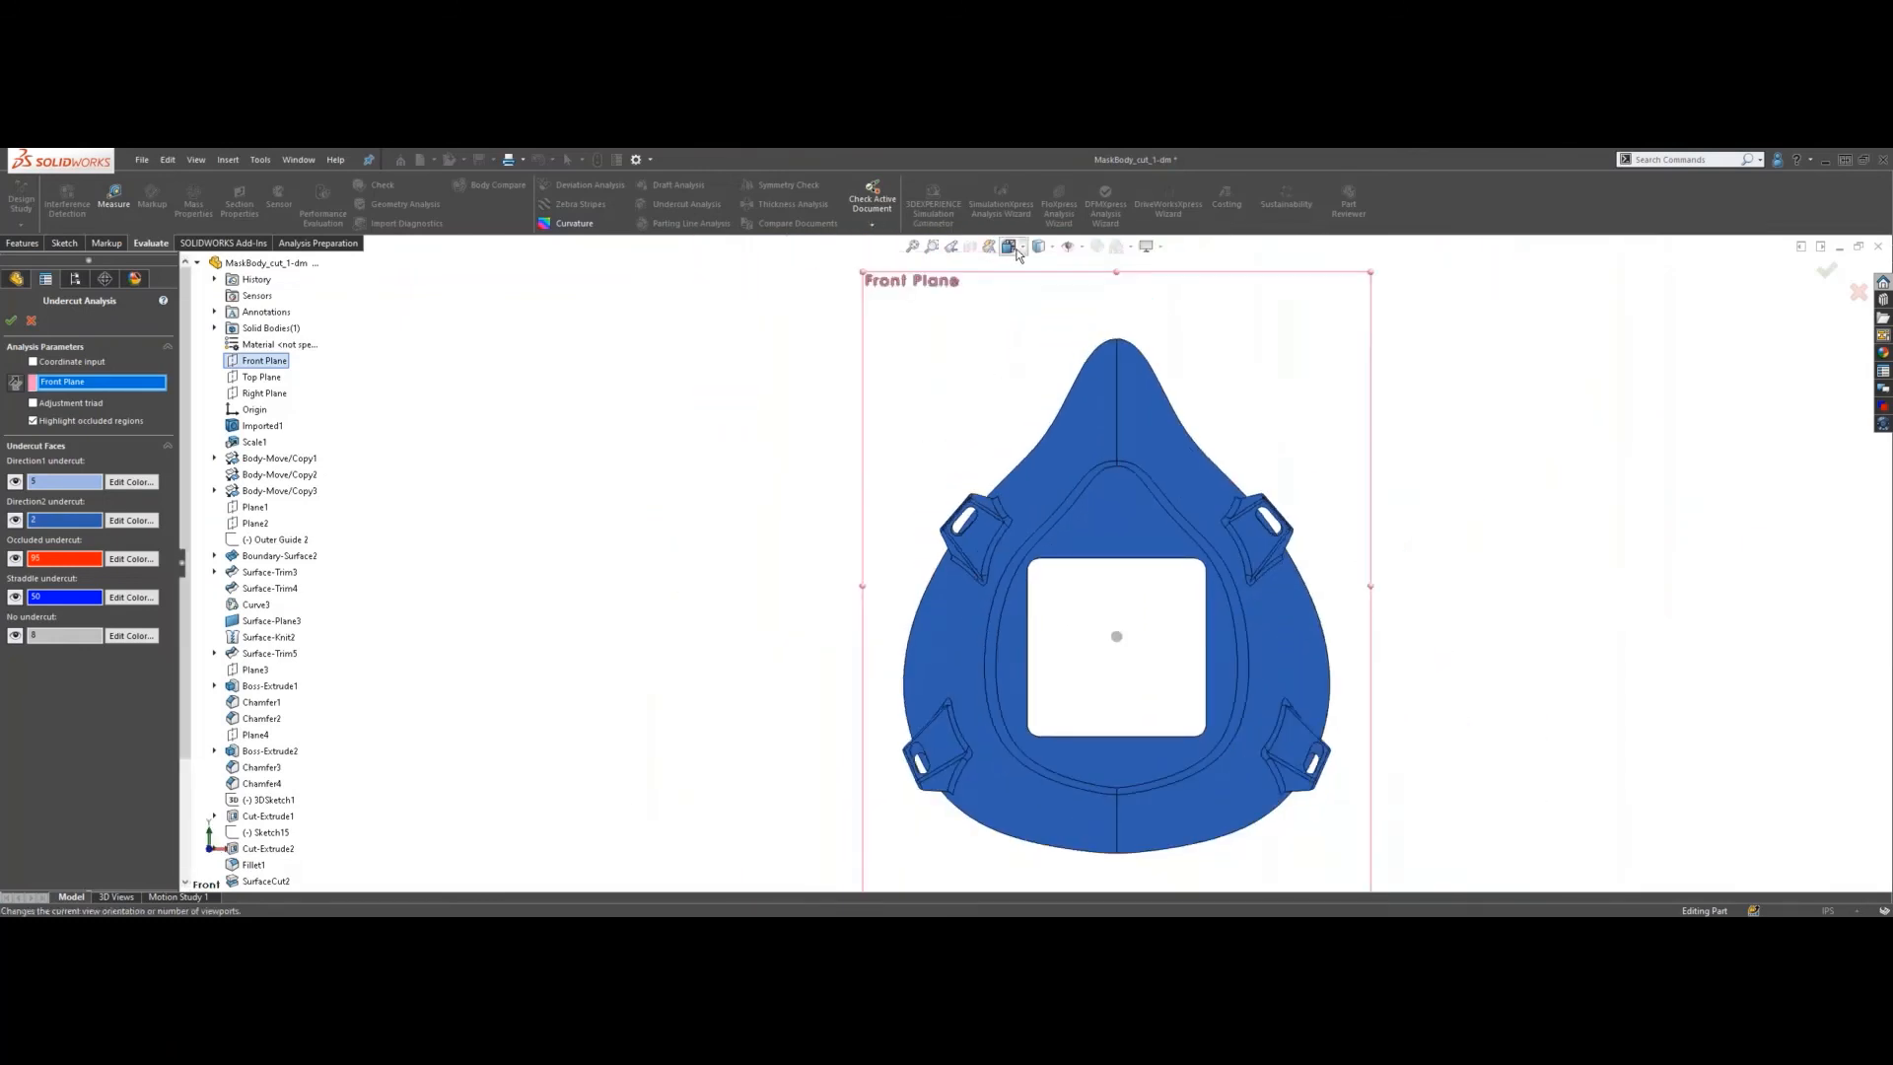
click(1012, 246)
click(591, 537)
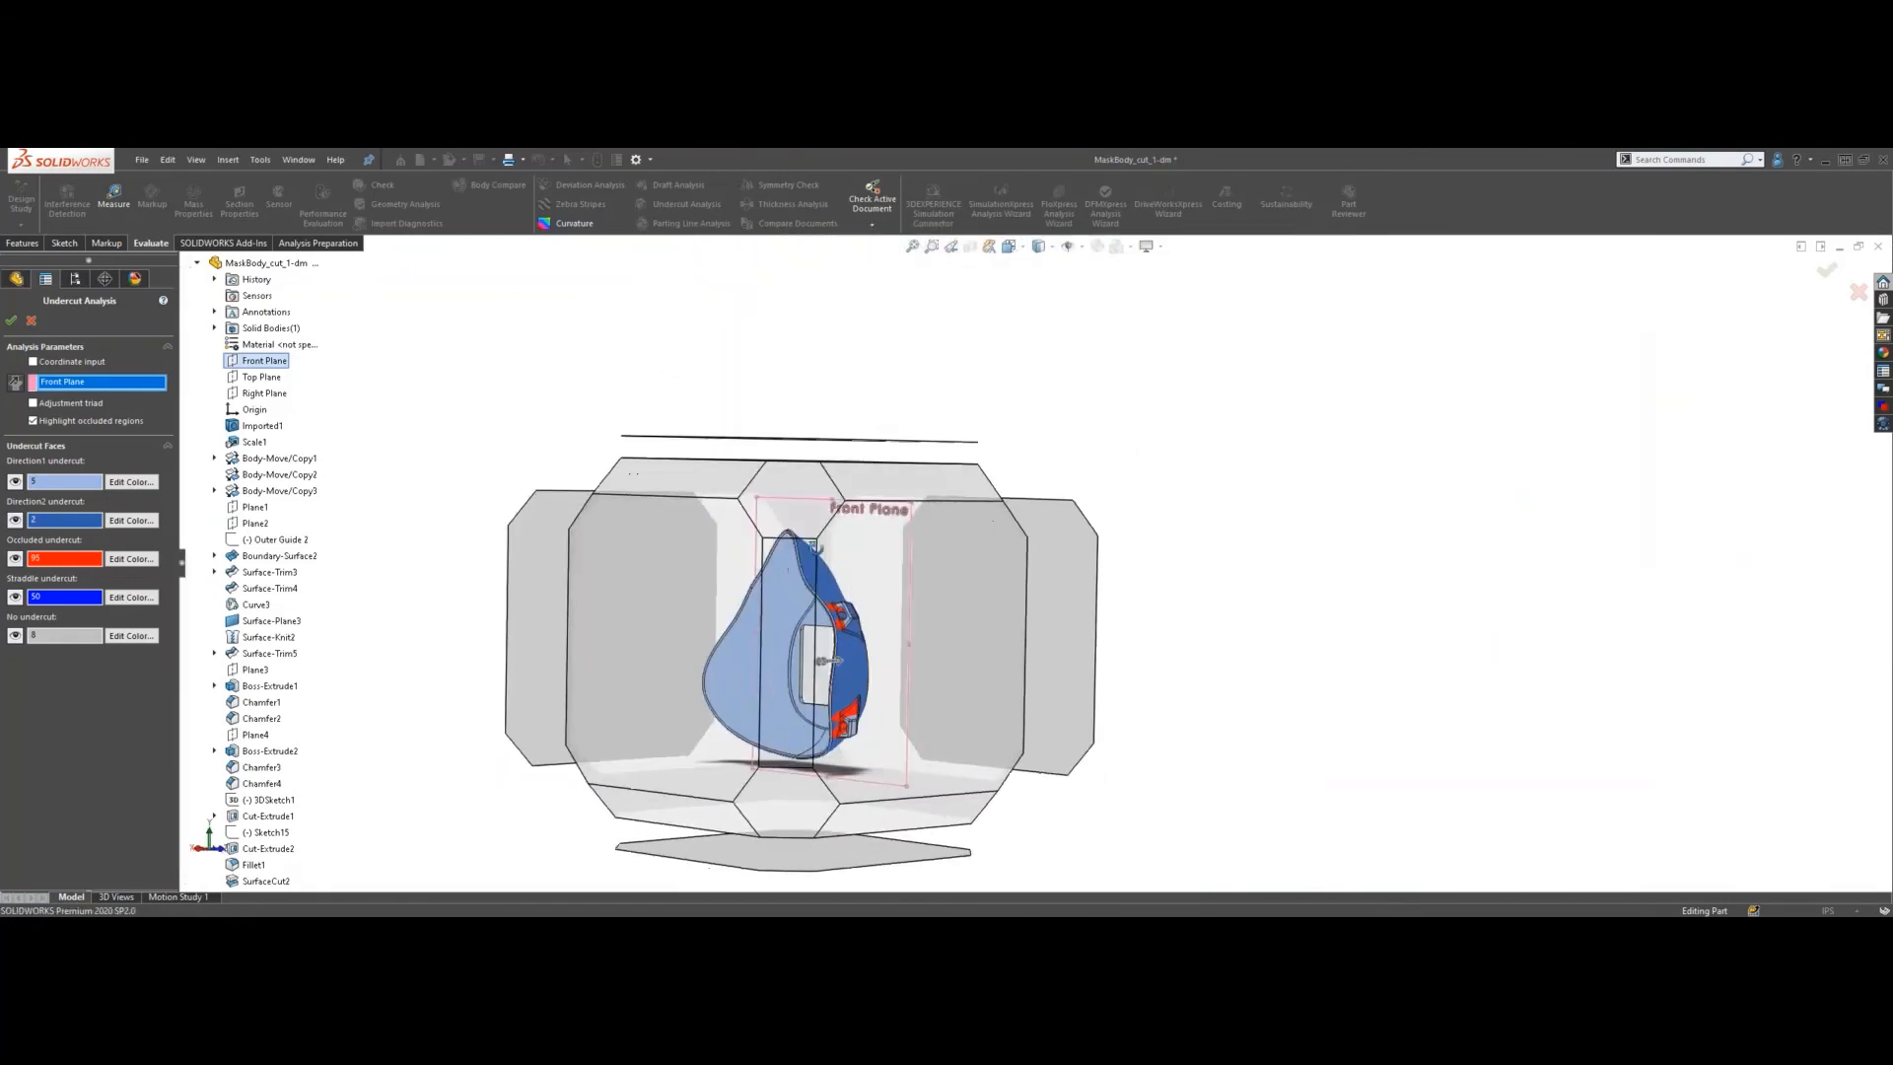
click(704, 547)
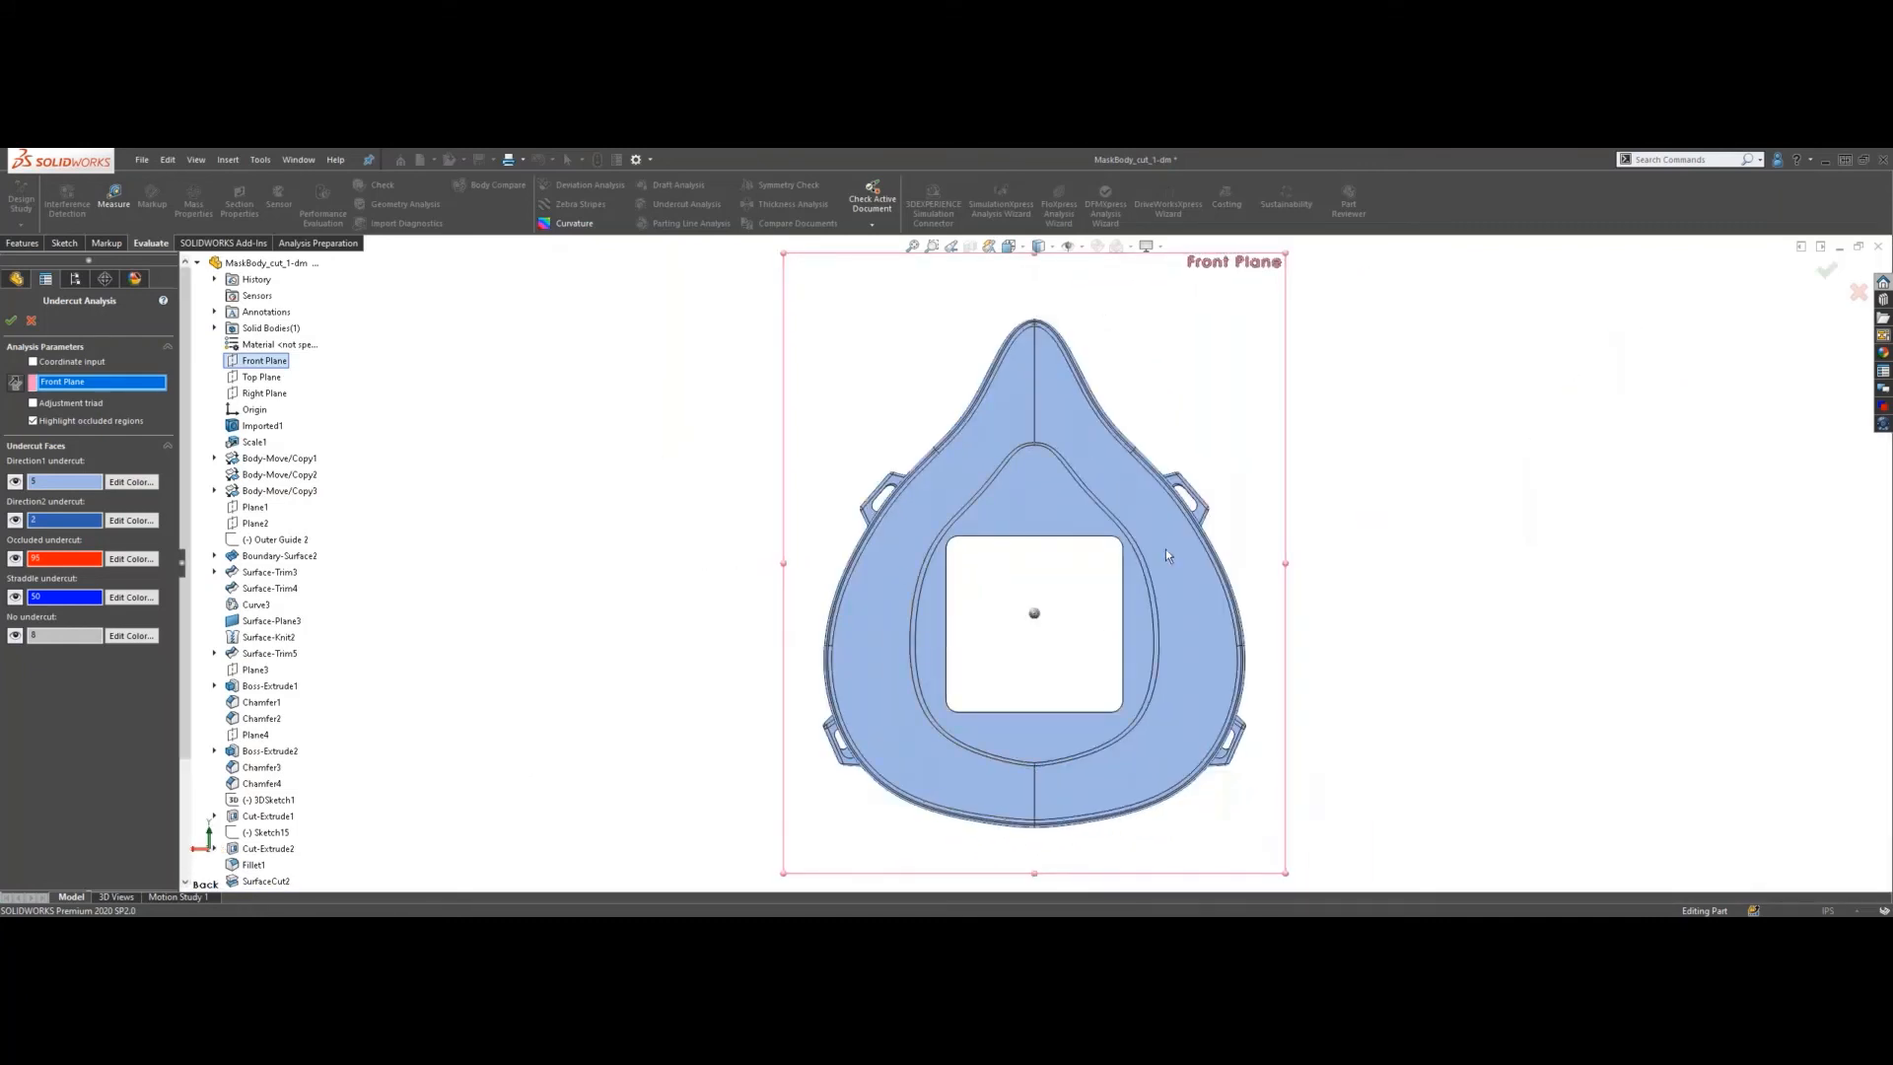
middle_drag(1371, 507, 1120, 534)
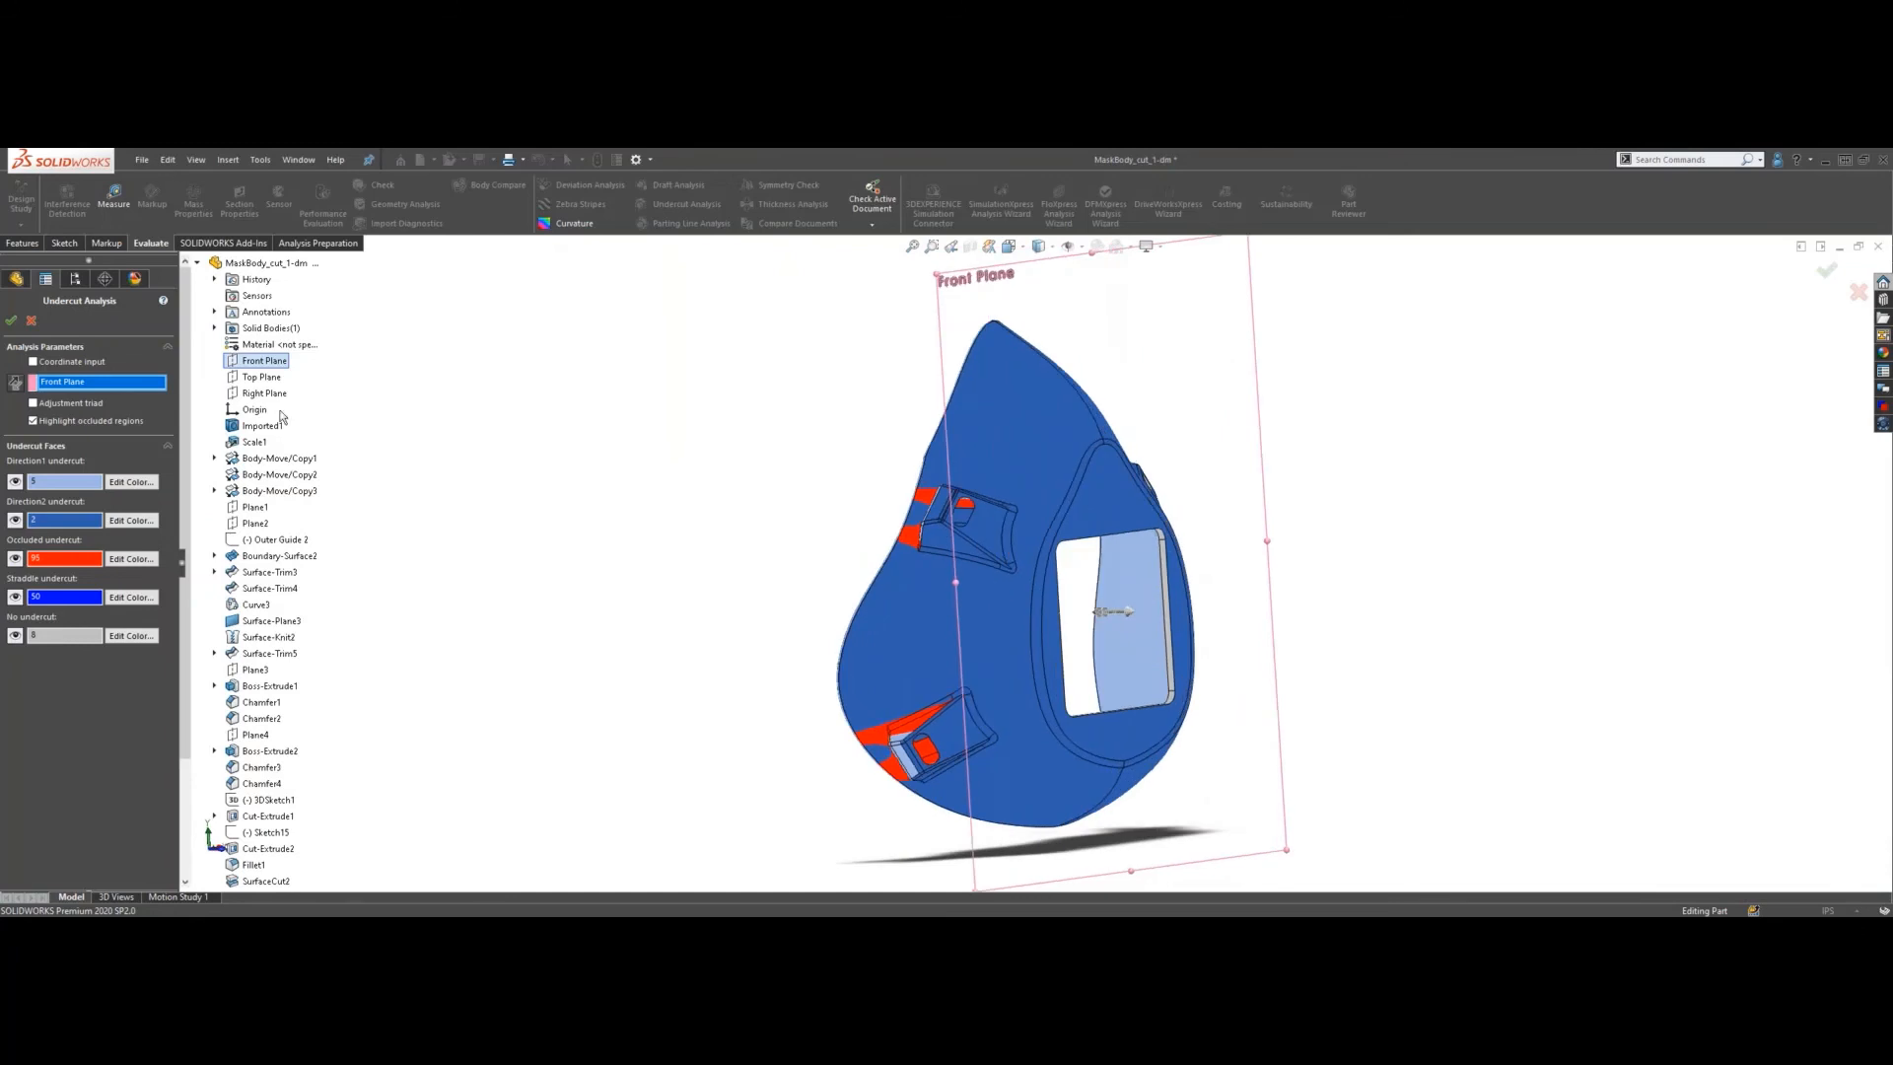
- Enable the adjustment triad, rotate the pull direction slightly about the mask's front opening, and turn the triad off
scroll(1178, 636, up, 1)
scroll(1183, 642, down, 1)
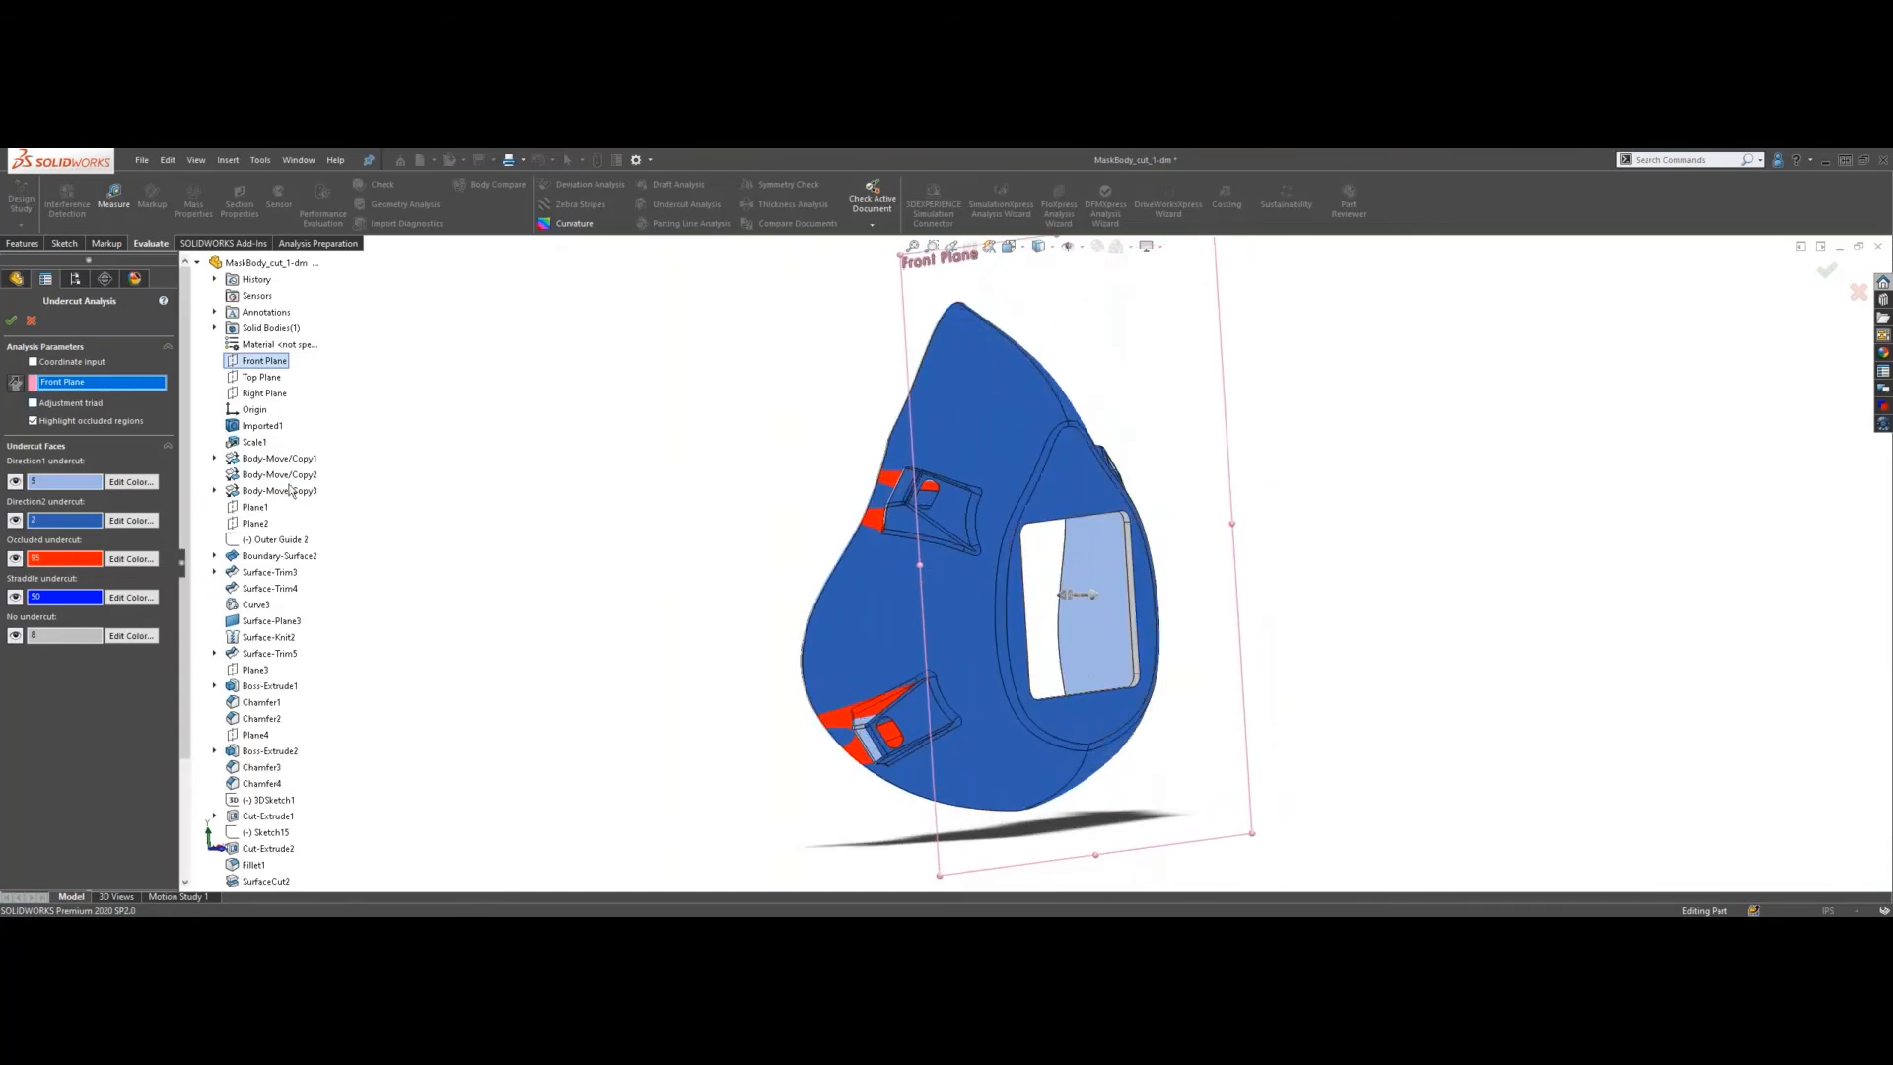
click(35, 403)
middle_drag(707, 575, 729, 575)
scroll(1203, 623, down, 2)
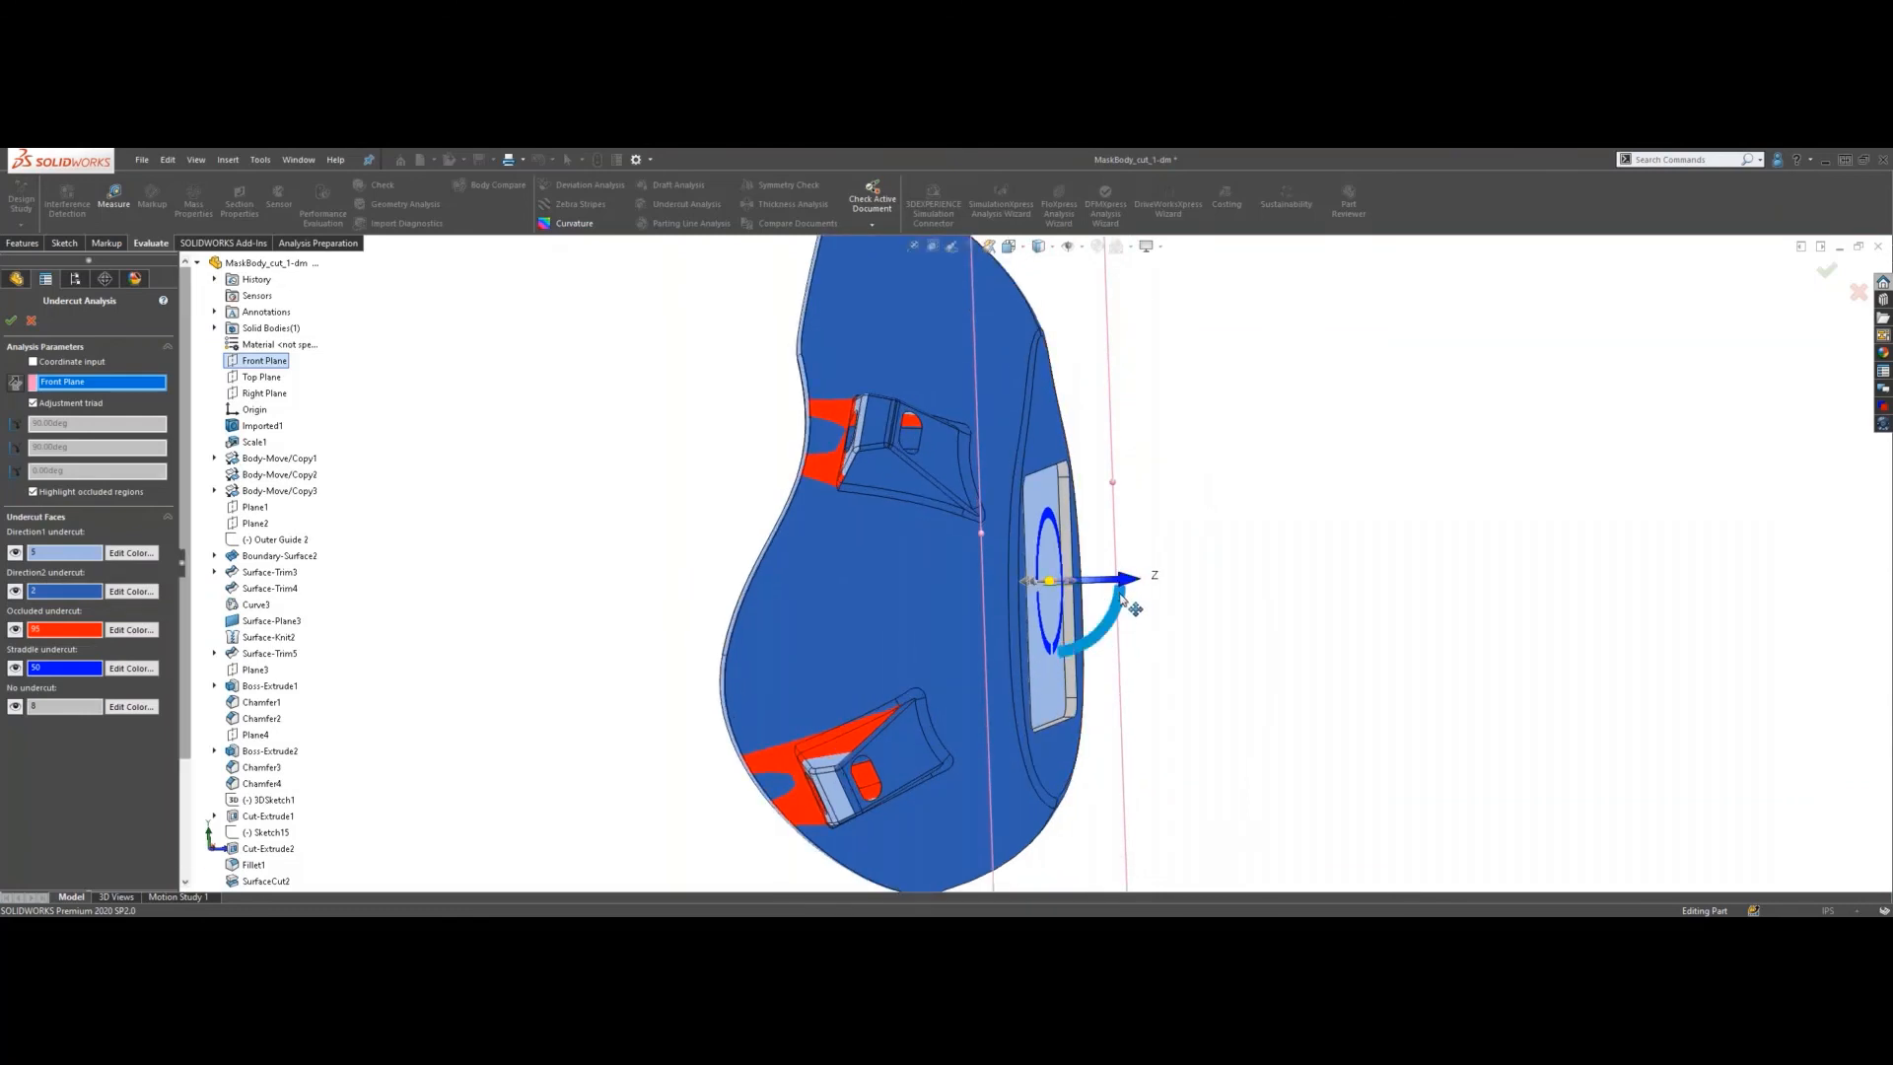
mouse_move(1119, 604)
mouse_down()
mouse_move(1125, 627)
mouse_move(1136, 537)
mouse_move(1148, 581)
mouse_up()
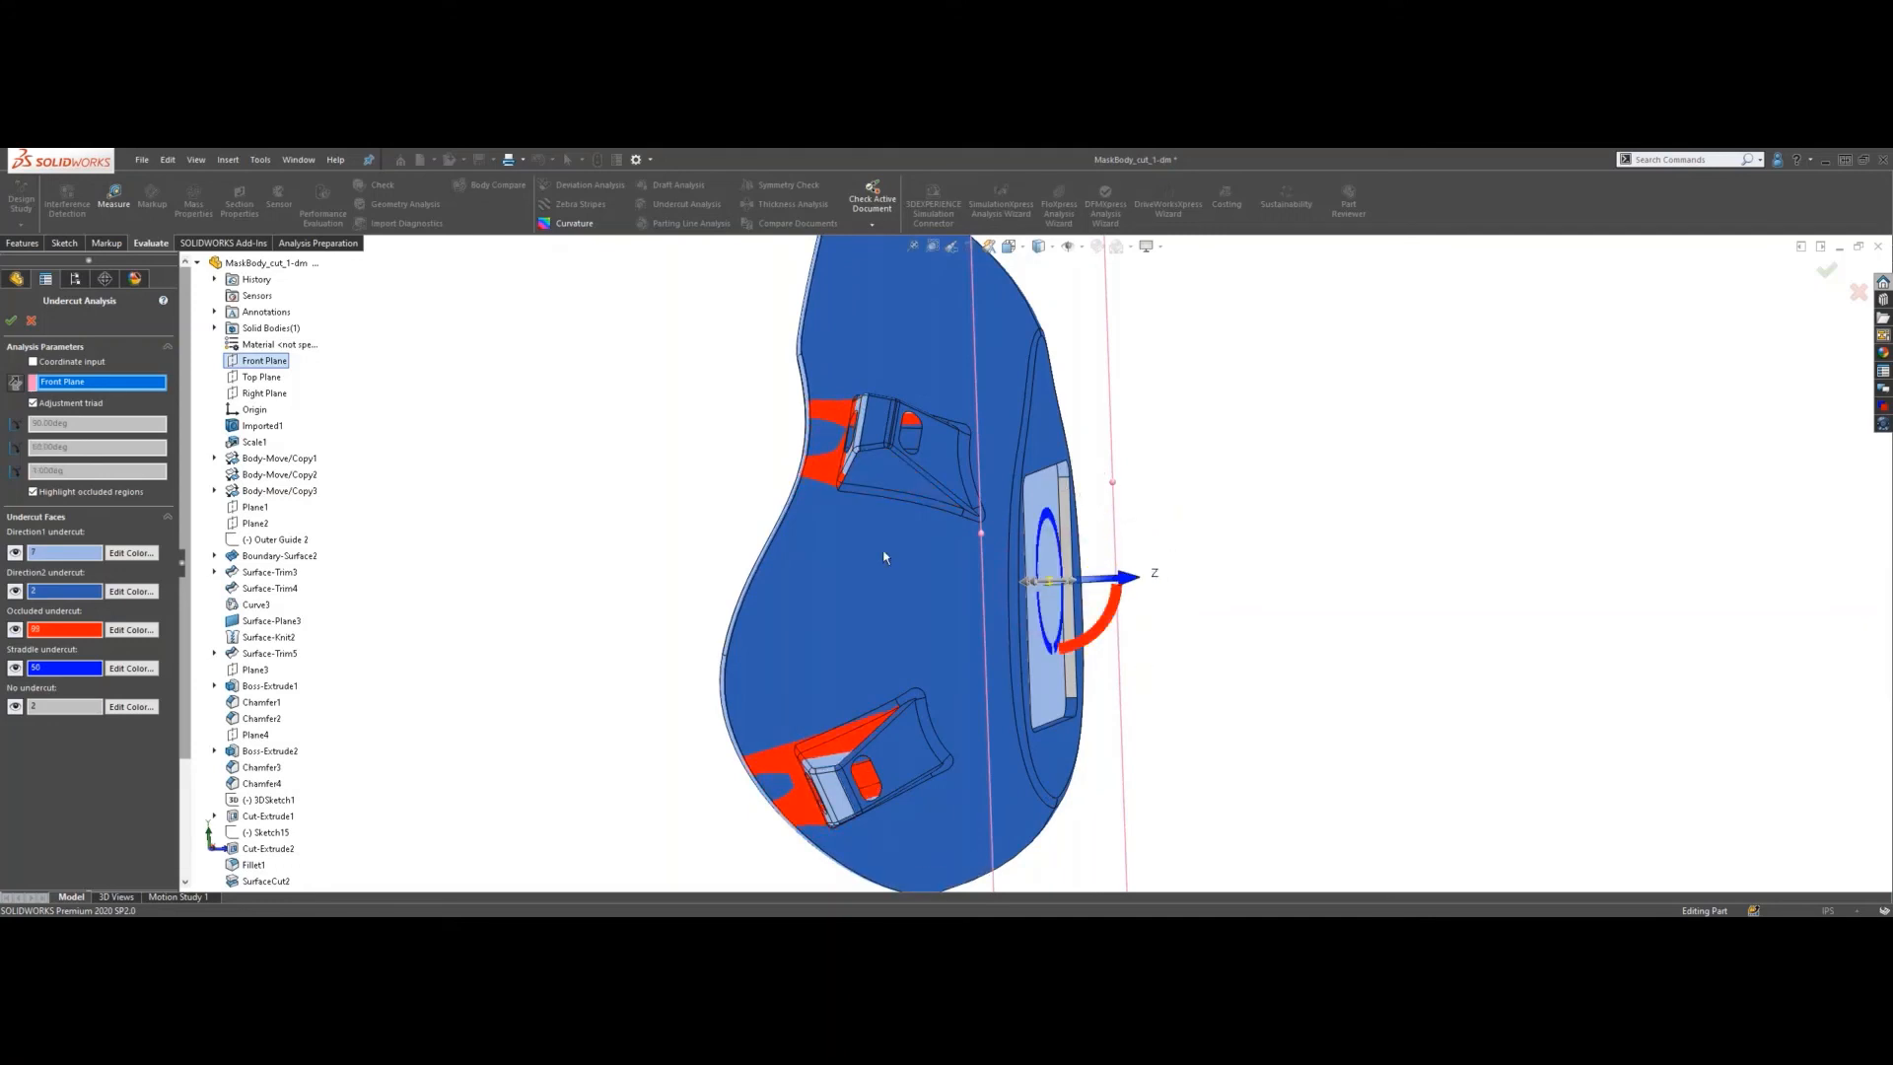
click(33, 403)
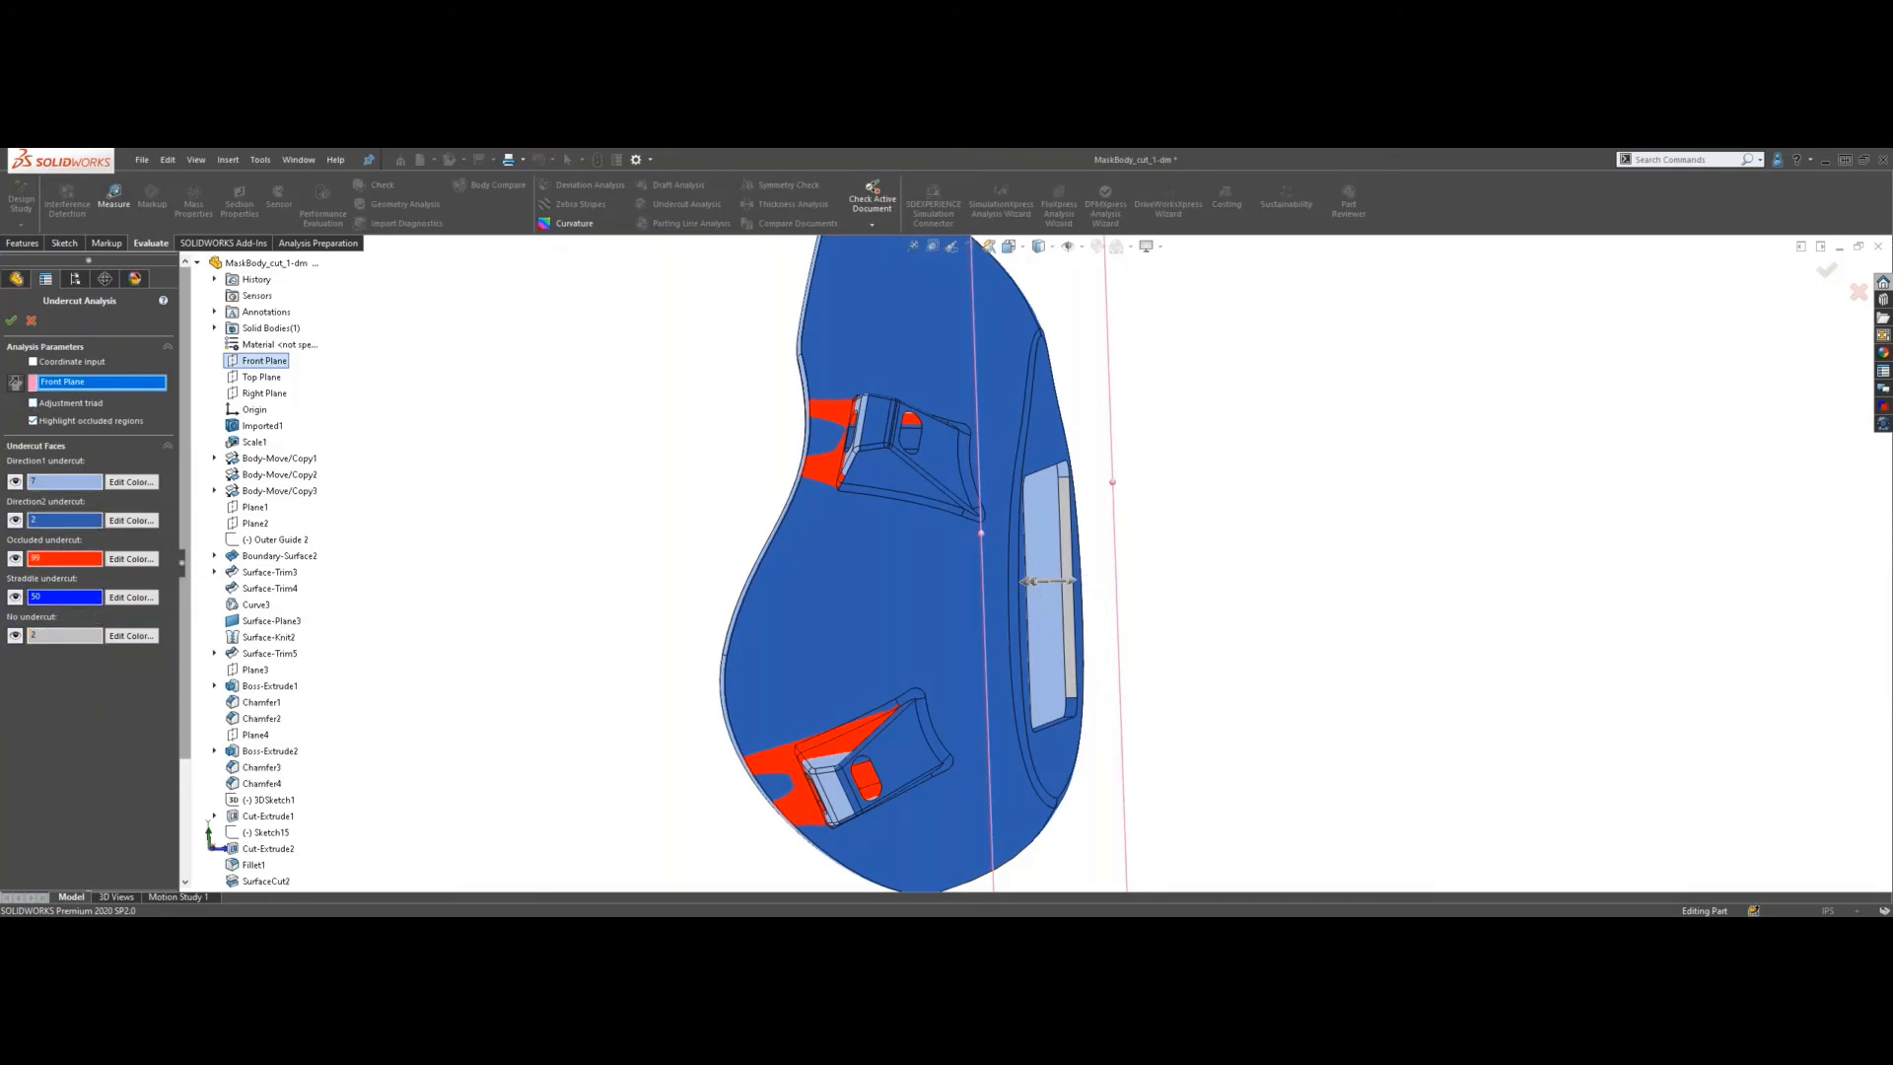
- Compare the undercut colors at the strap brackets, inner surface and front face with the adjusted pull direction
scroll(896, 575, up, 3)
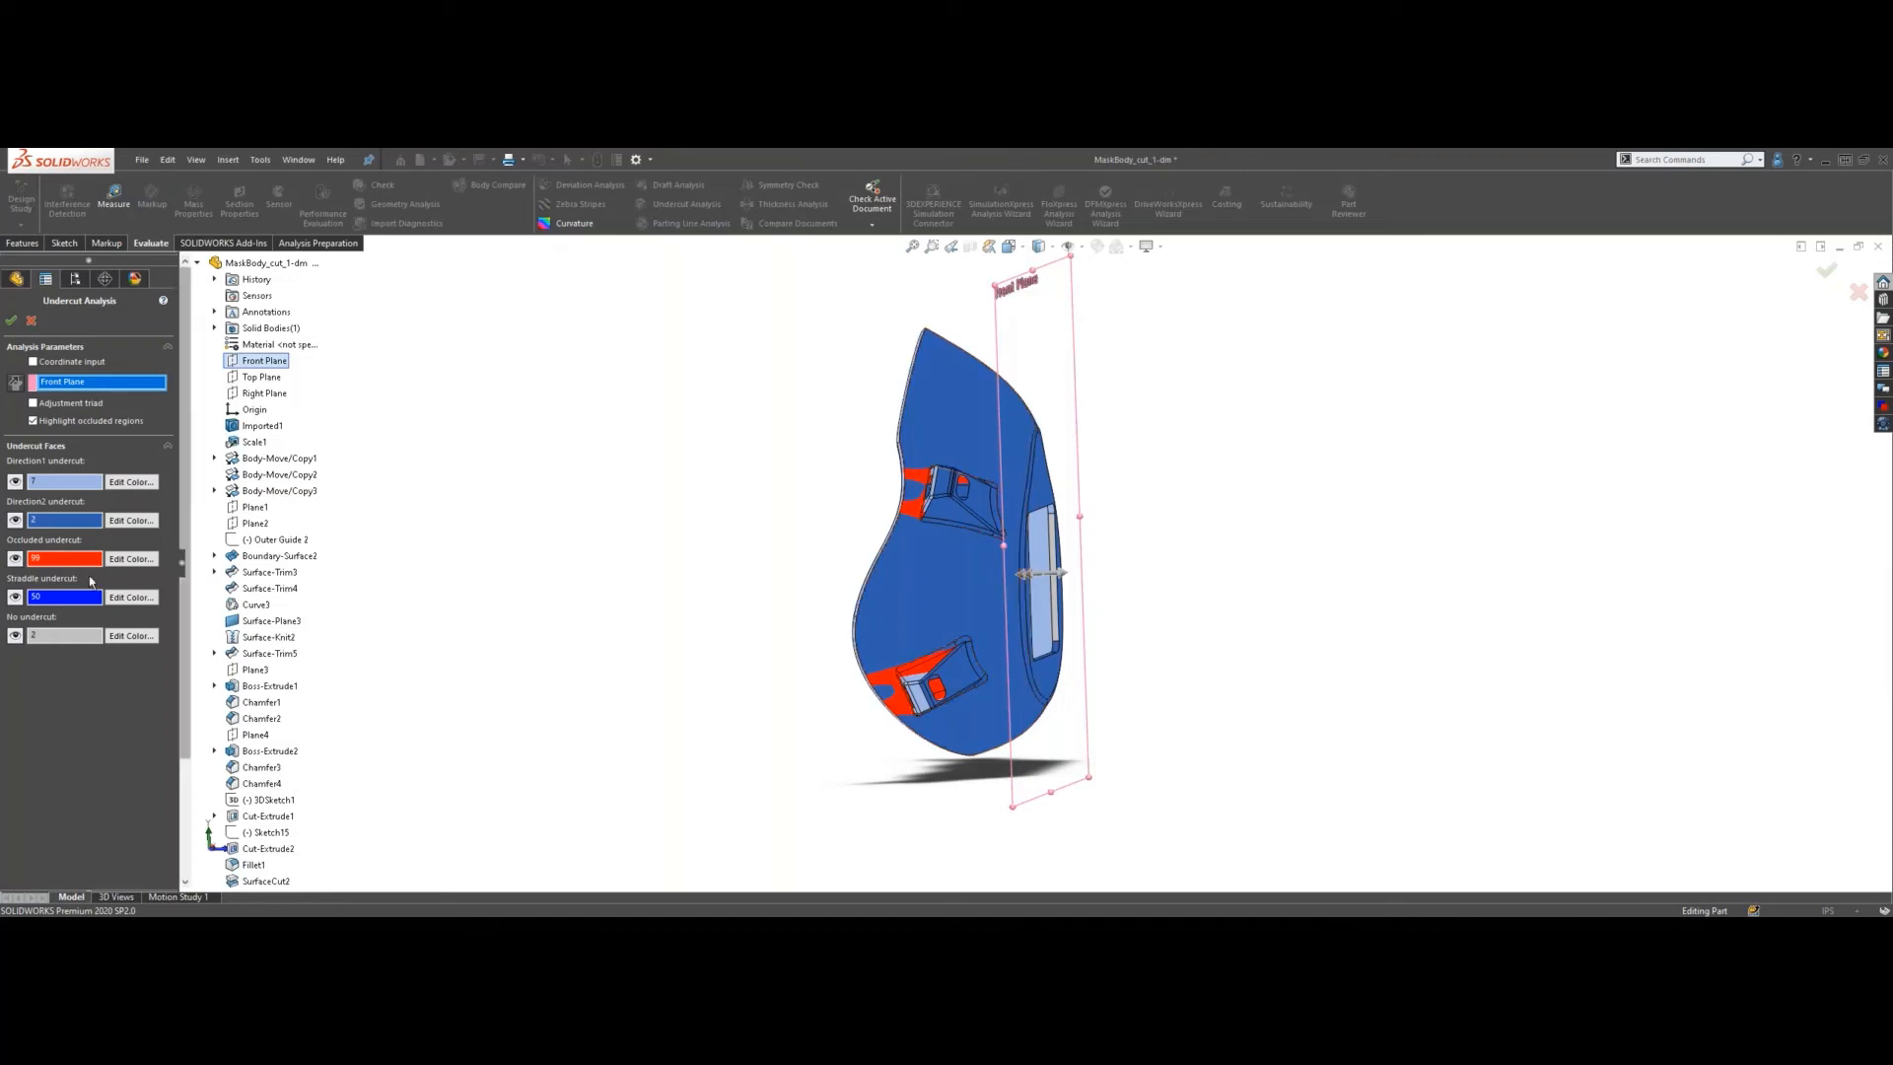
scroll(891, 501, down, 5)
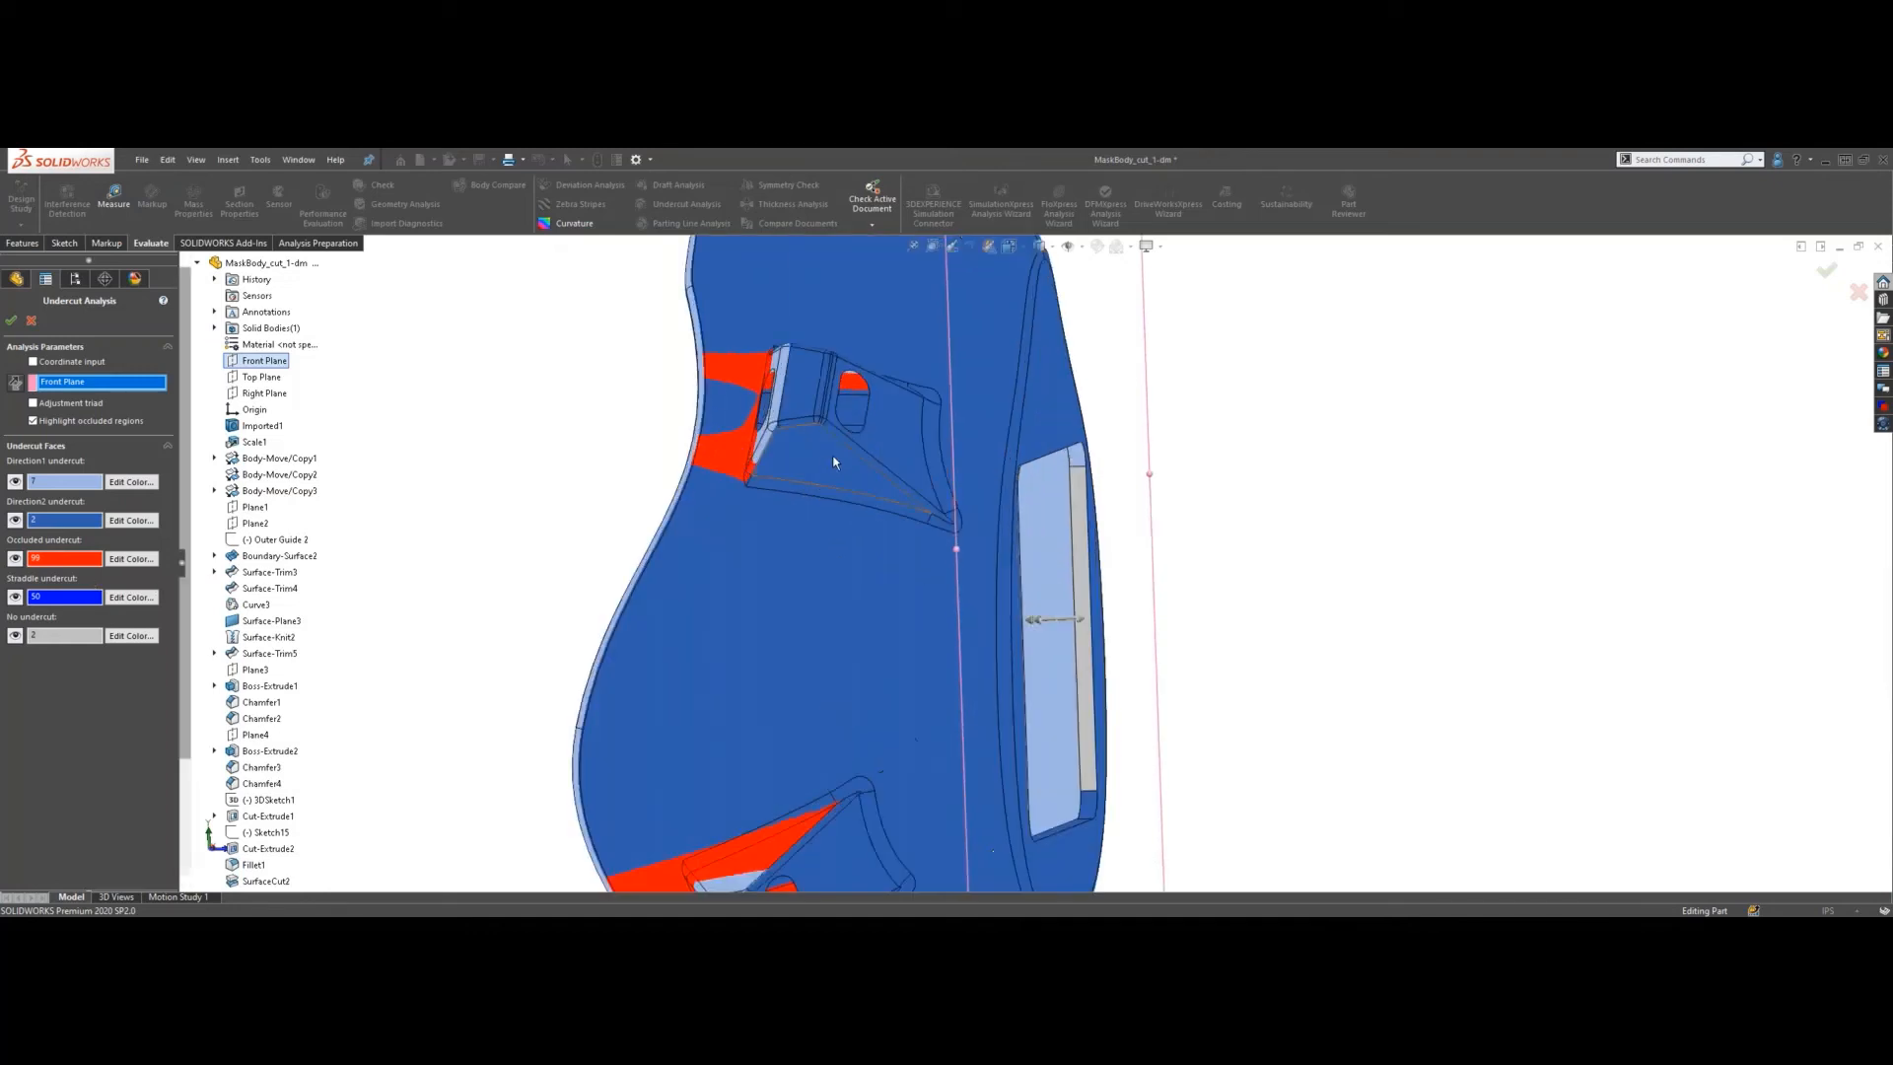
scroll(684, 476, up, 2)
middle_drag(708, 481, 670, 574)
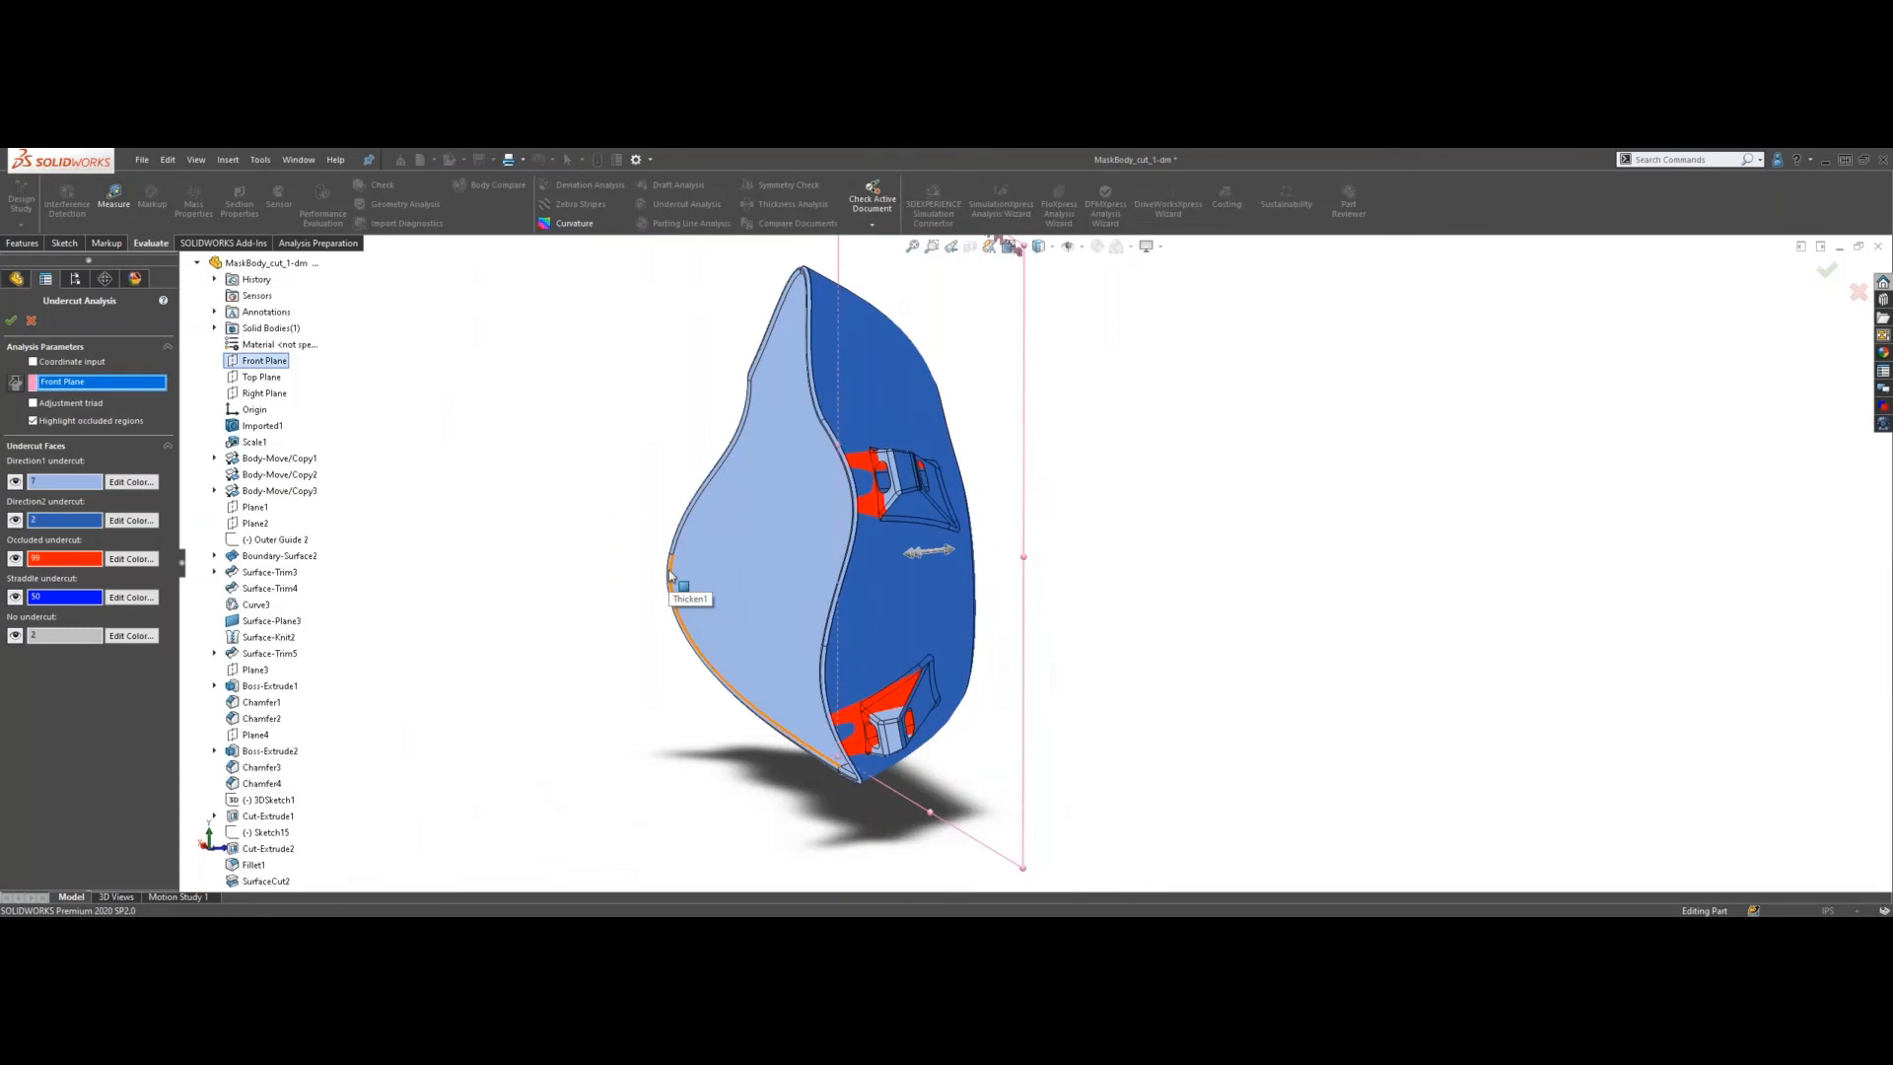
middle_drag(1044, 613, 913, 565)
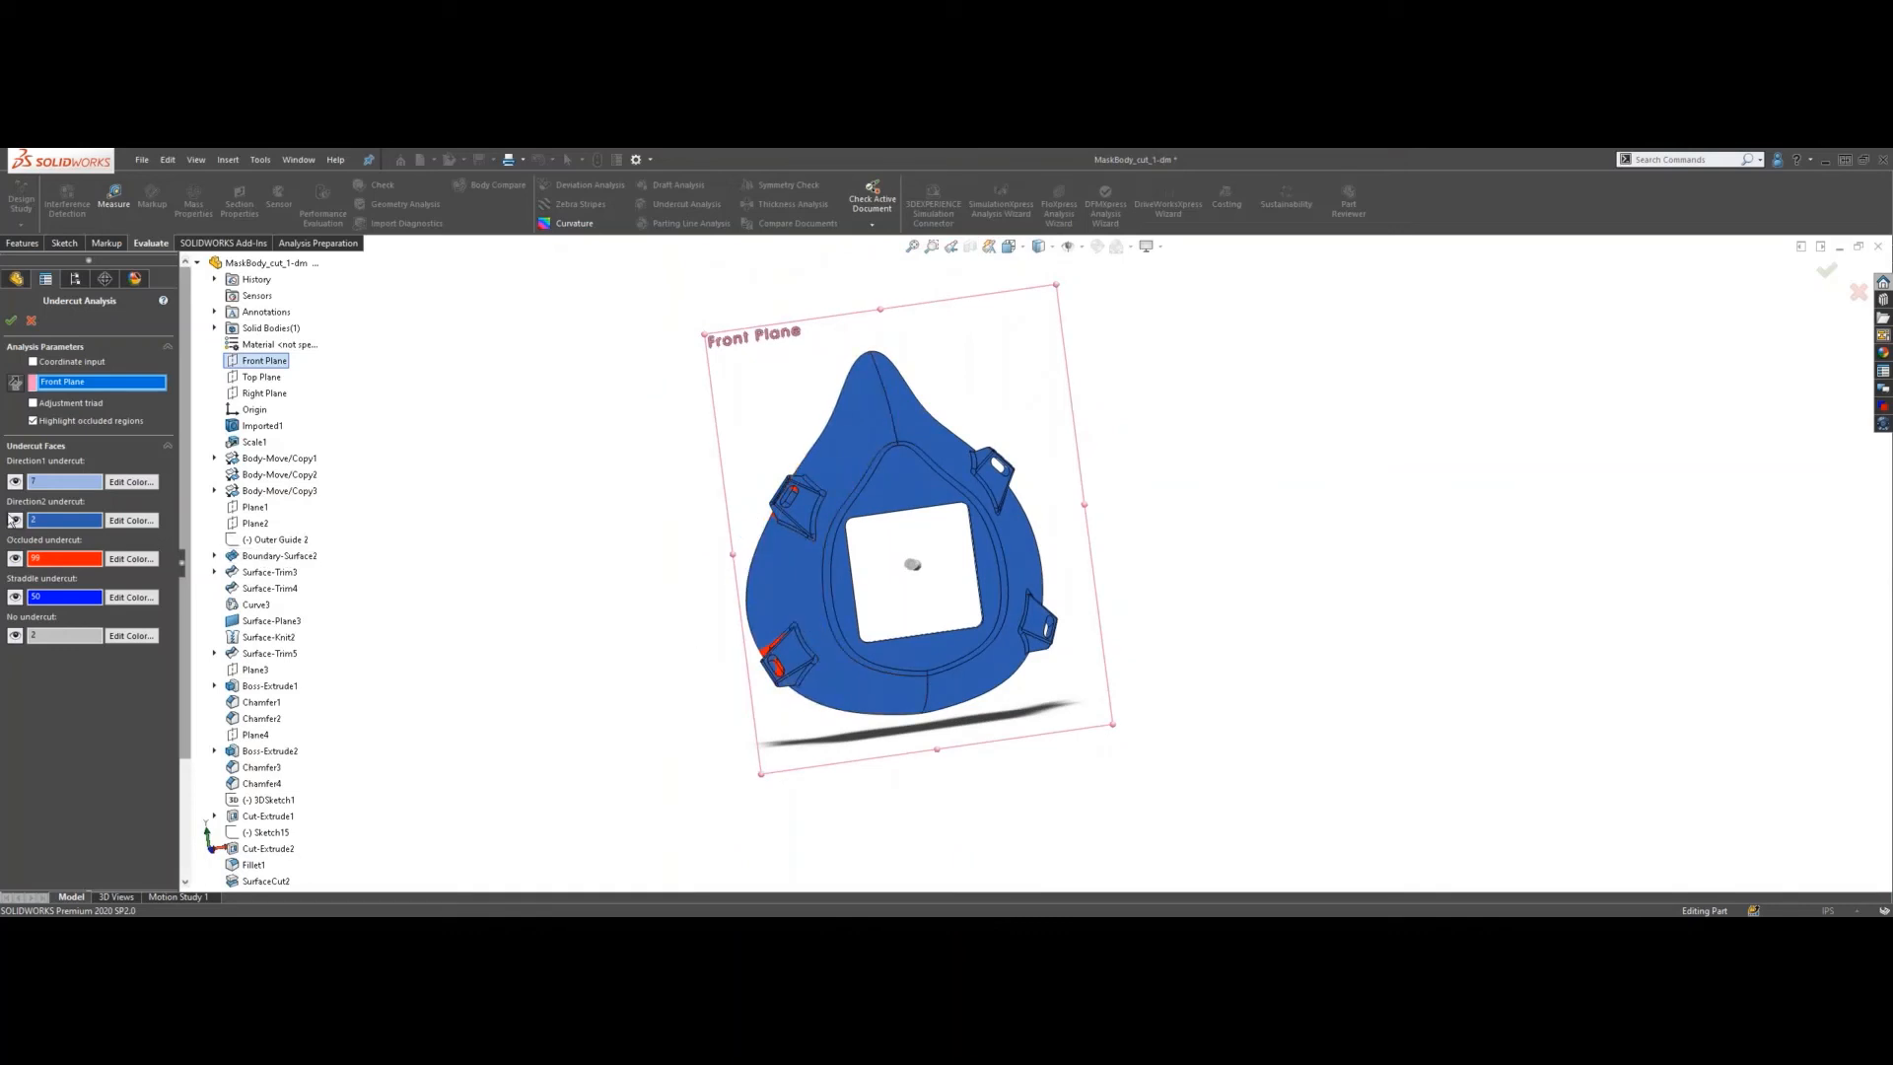
- Show only the straddle undercut faces, inspect them around the strap brackets and rim, and close the Undercut Analysis without accepting it
click(18, 484)
click(15, 520)
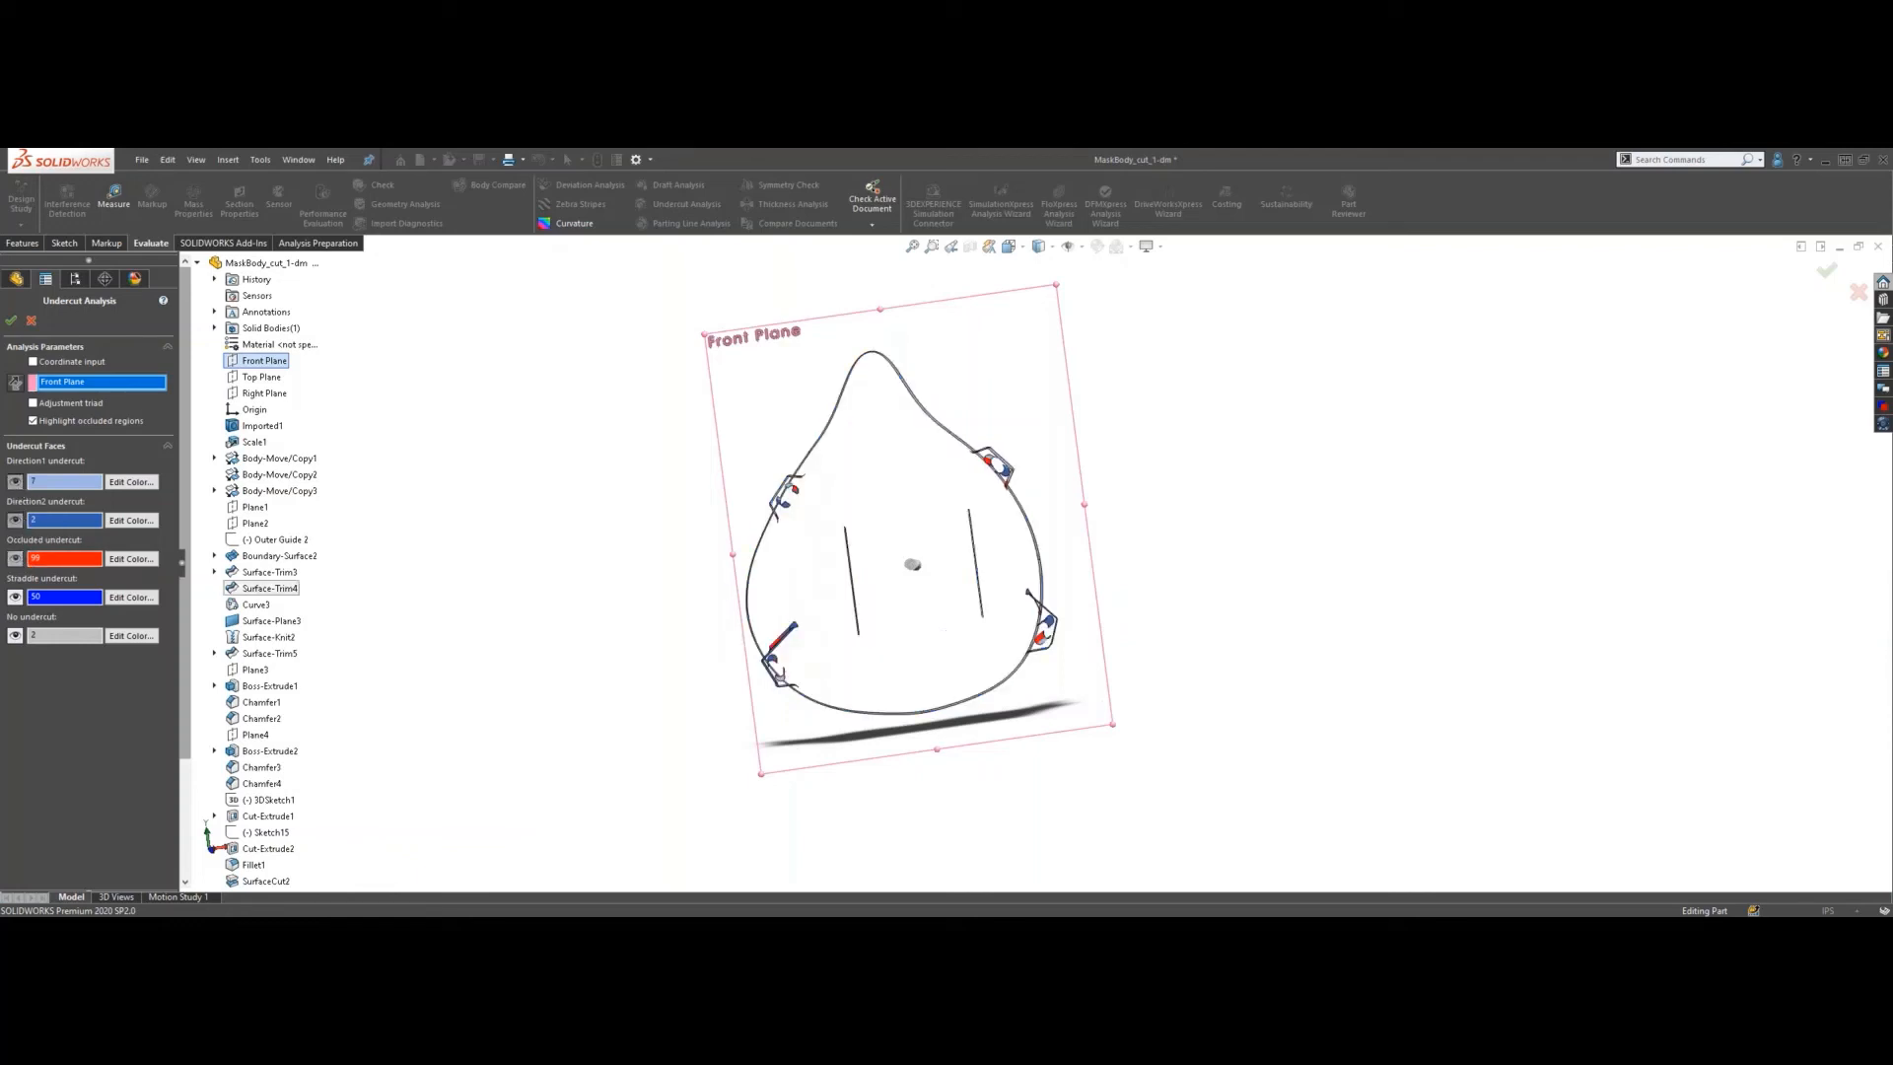
scroll(653, 648, down, 5)
middle_drag(646, 550, 666, 463)
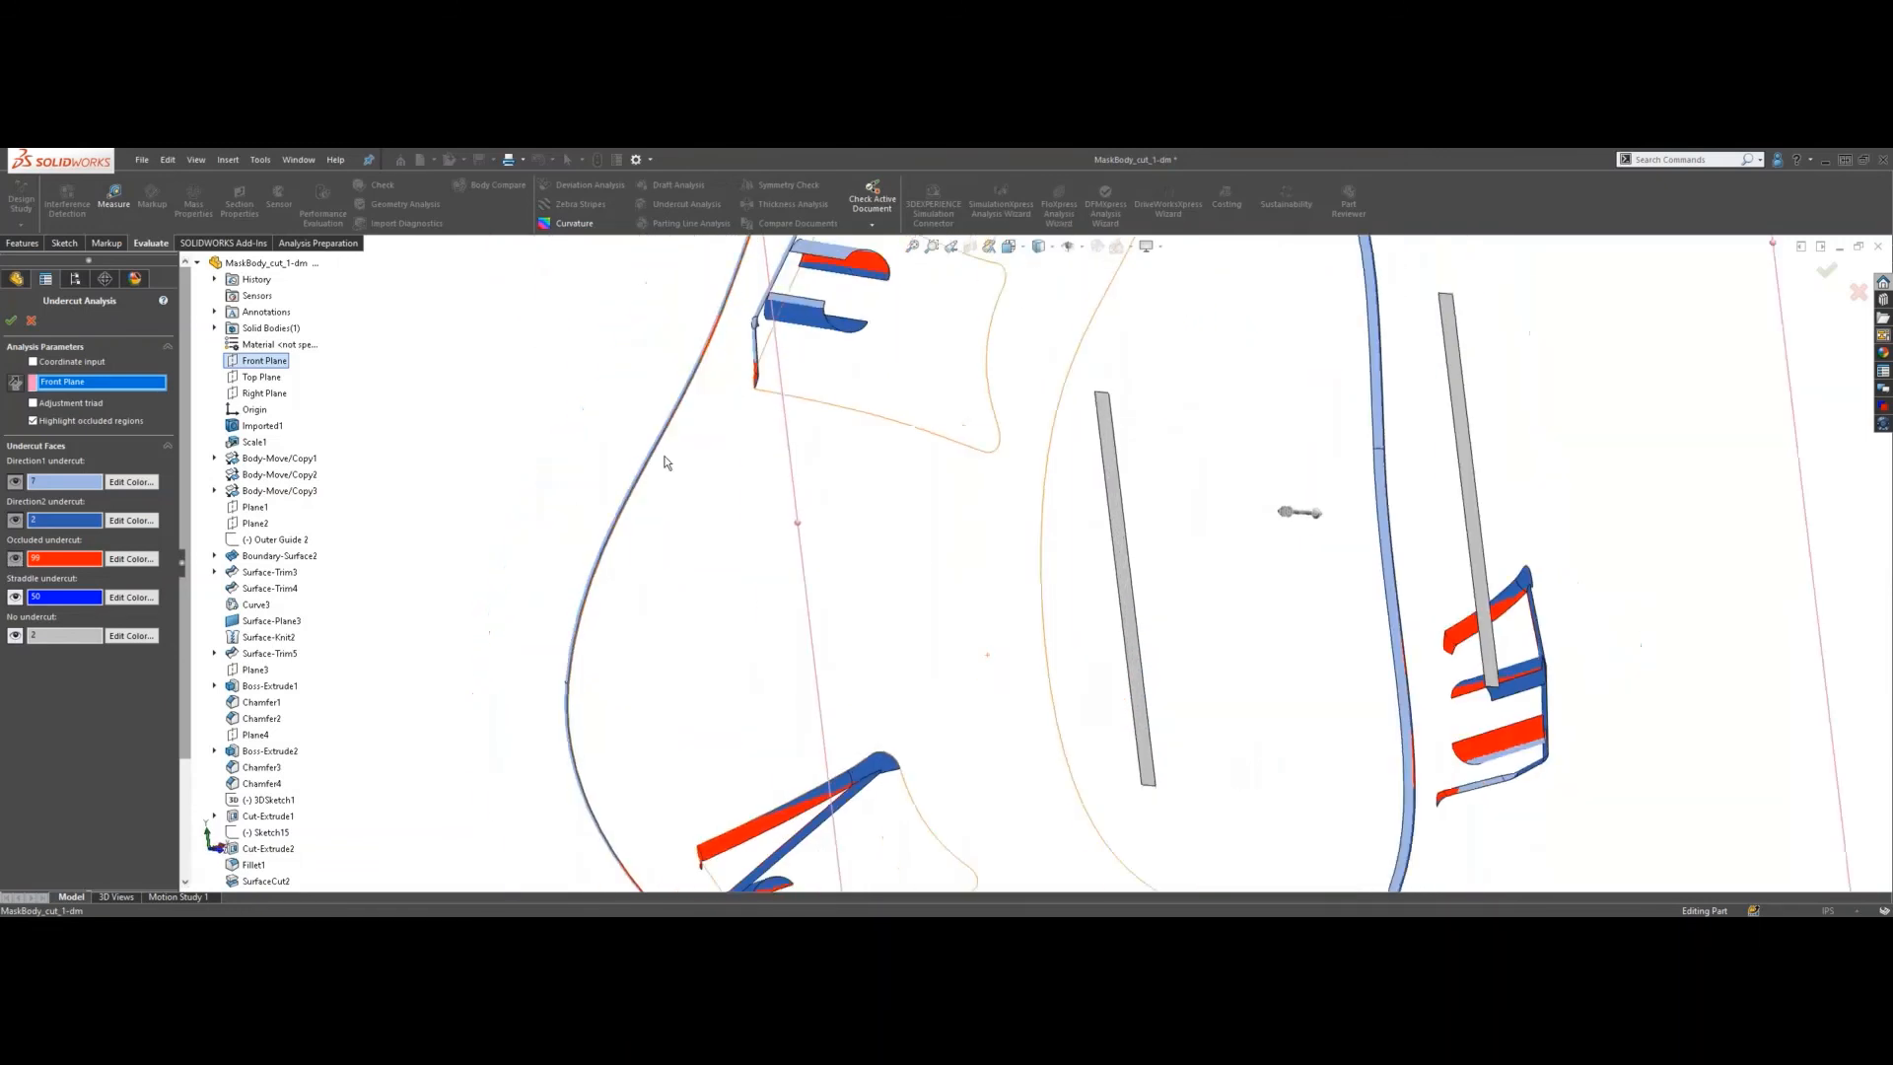
scroll(863, 462, up, 4)
mouse_move(788, 690)
middle_down()
mouse_move(931, 678)
mouse_move(898, 651)
mouse_move(928, 625)
mouse_move(817, 670)
middle_up()
scroll(885, 660, down, 8)
scroll(1011, 653, up, 6)
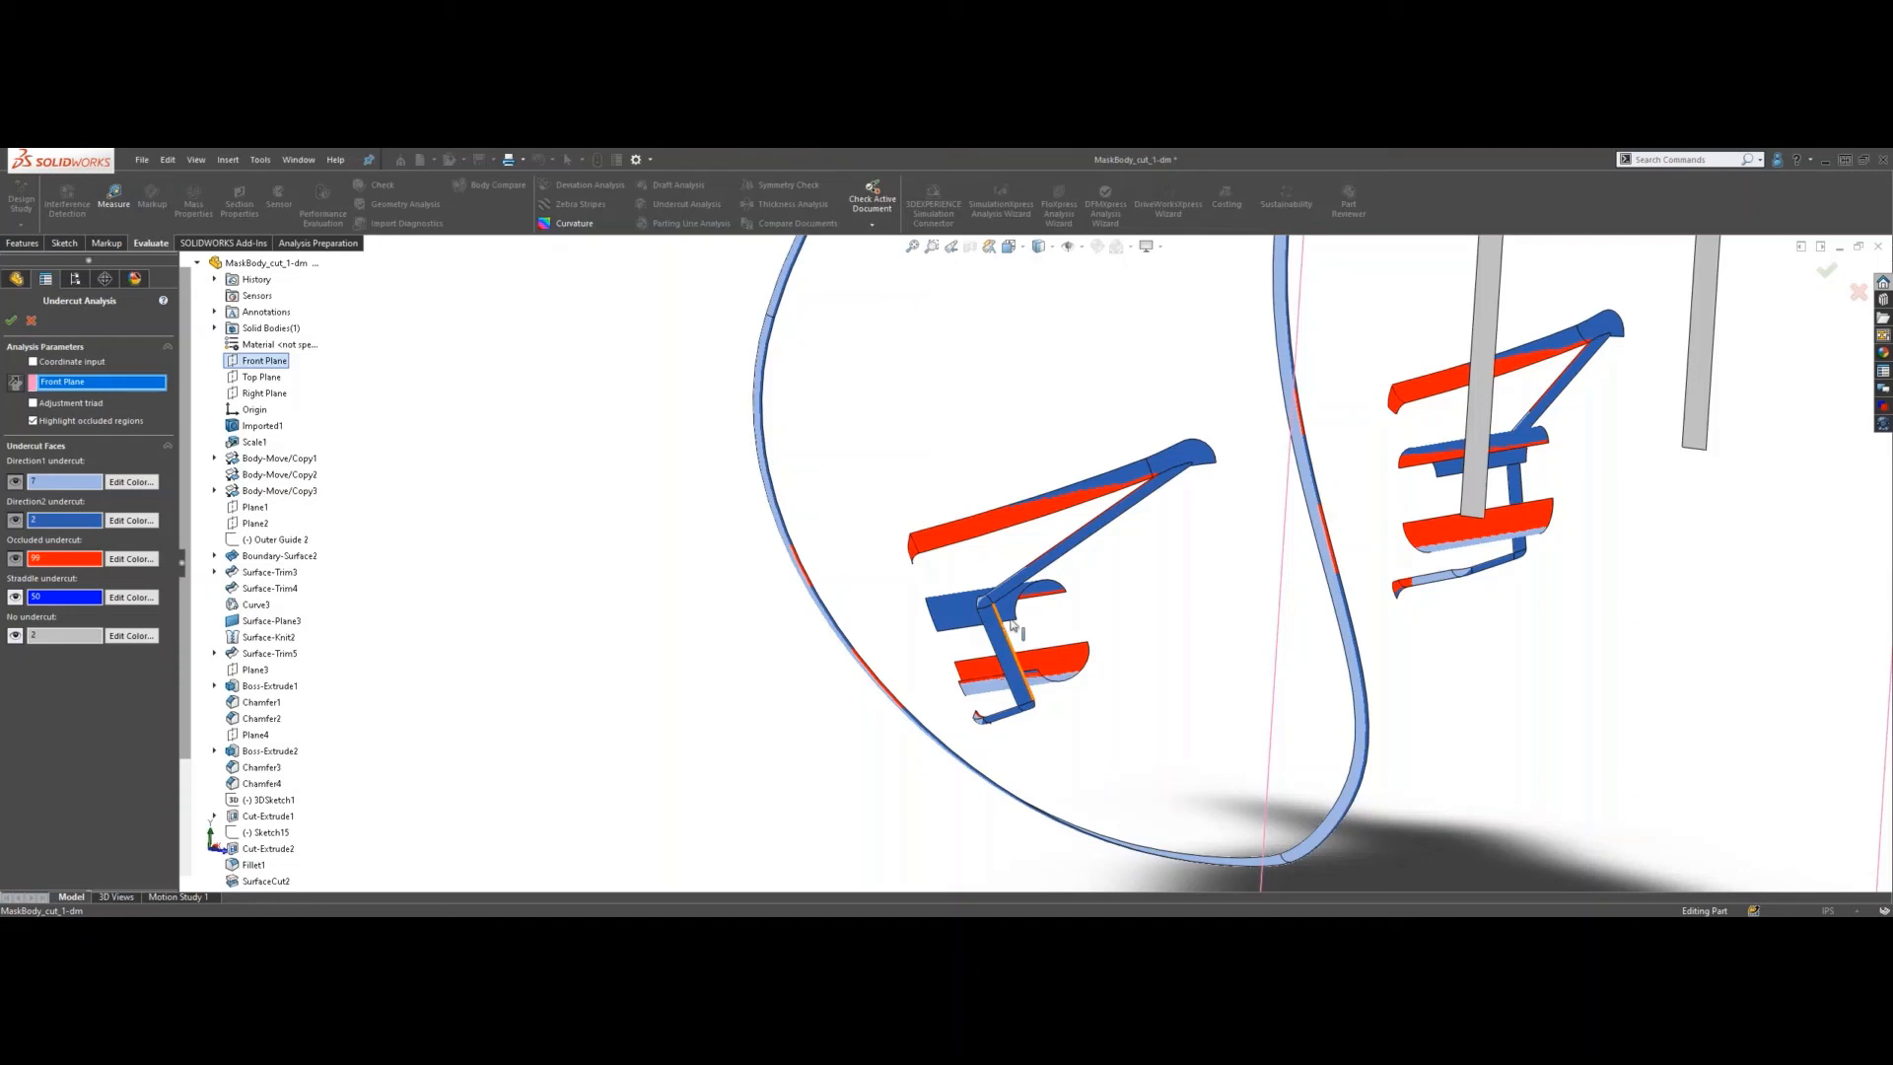
scroll(1111, 625, up, 5)
scroll(1182, 557, up, 3)
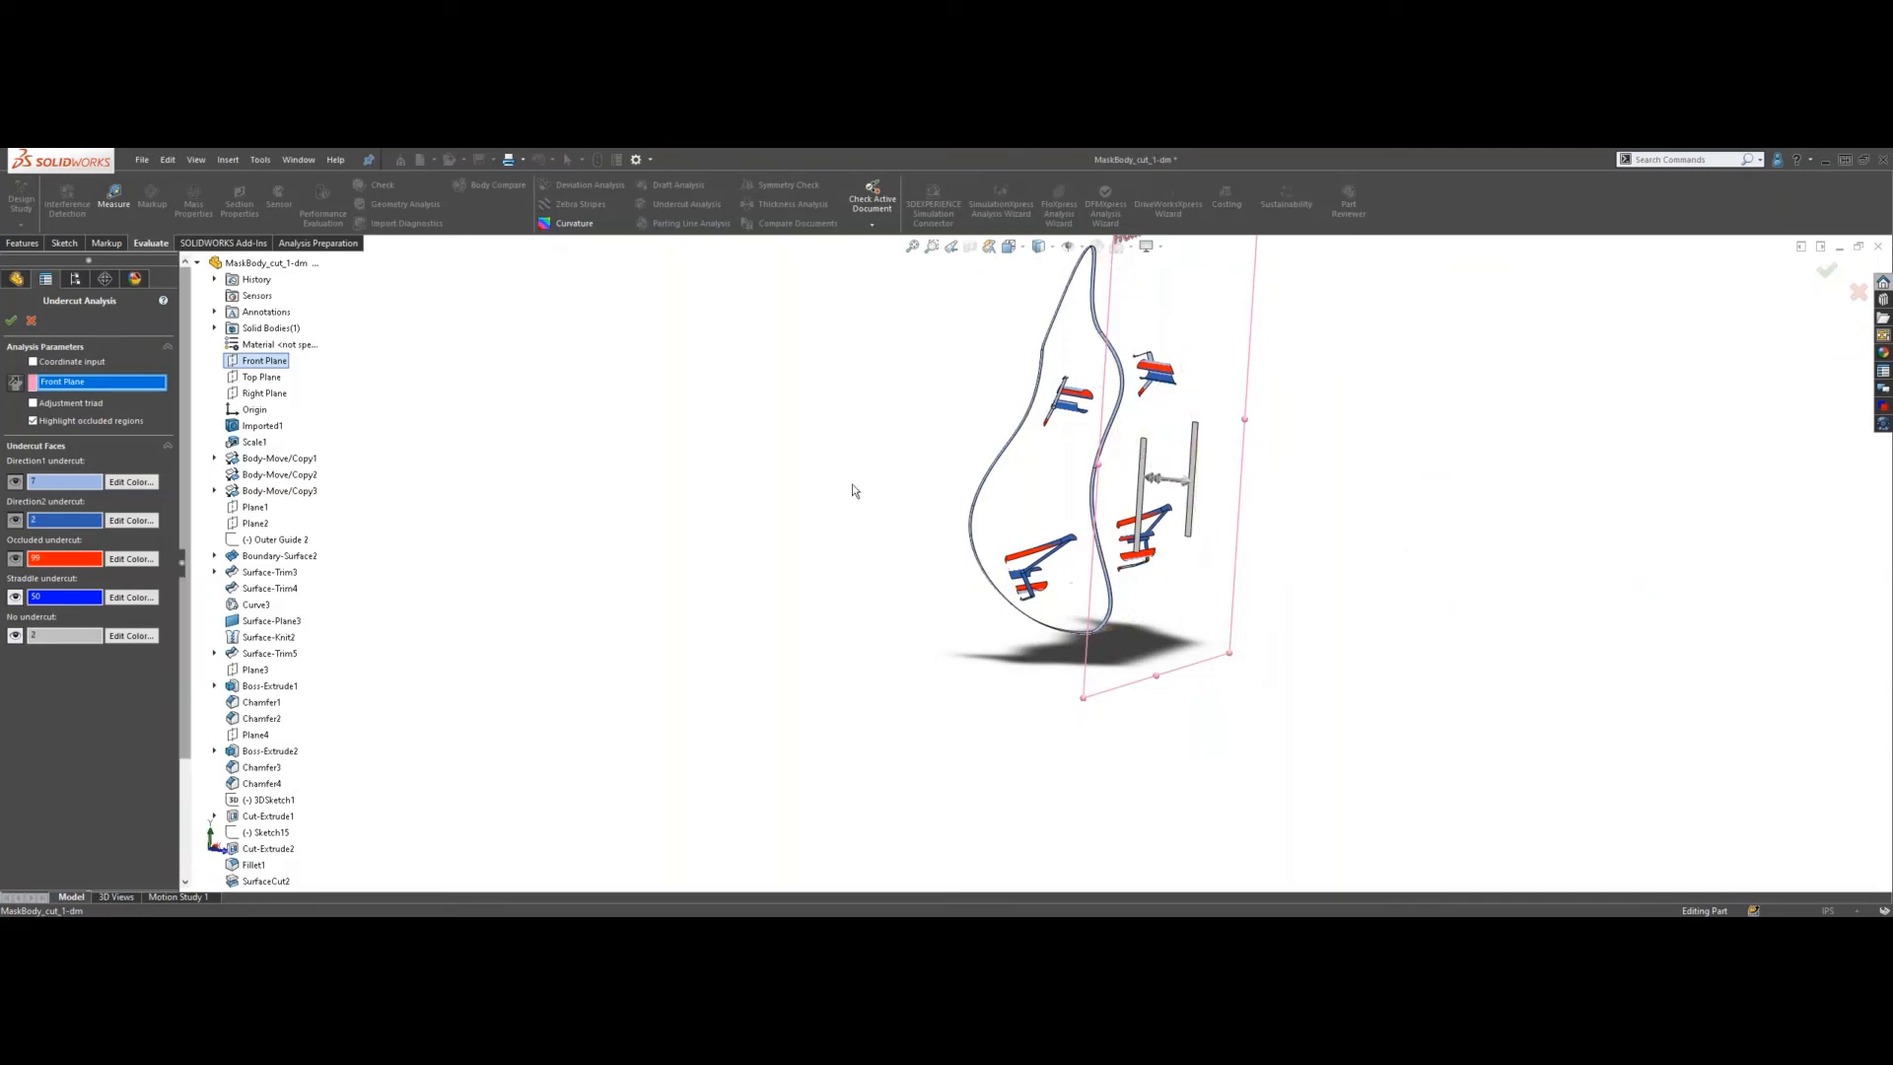
click(32, 320)
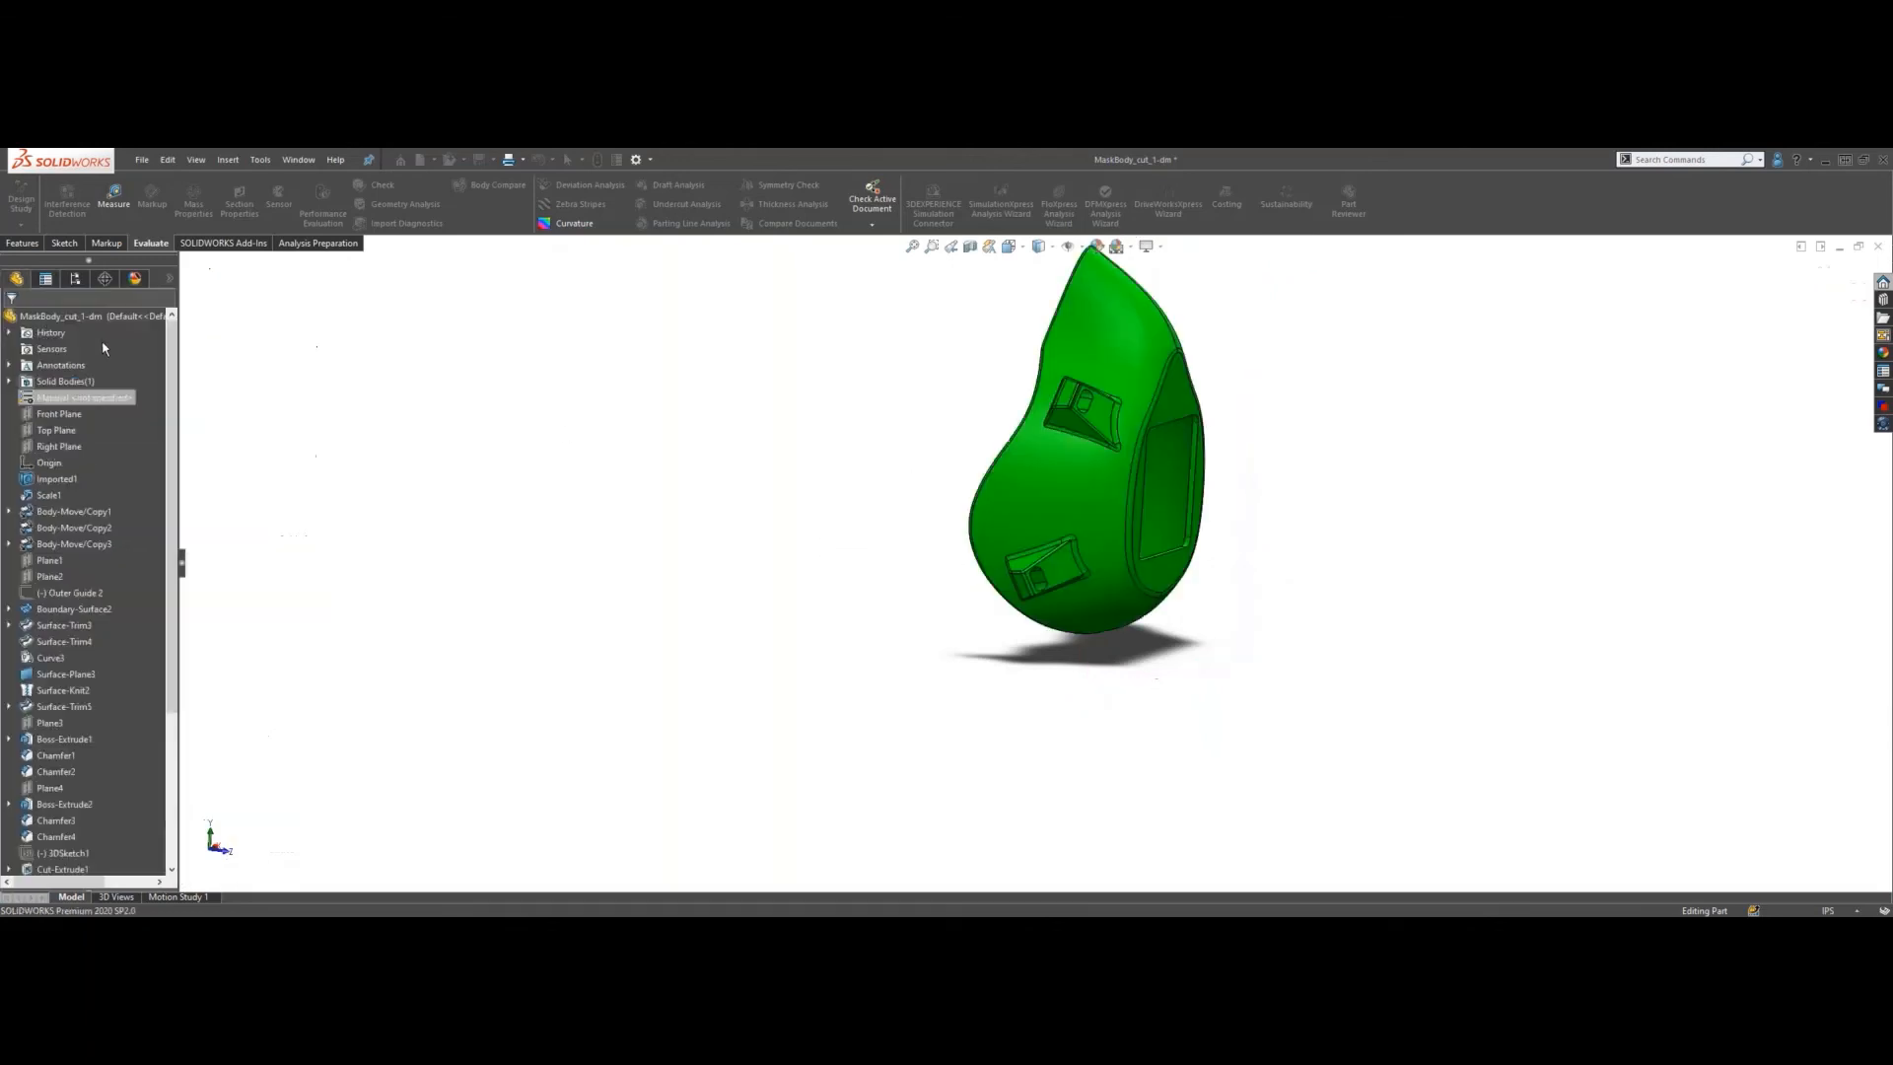
- Run a manual Symmetry Check on the mask with the Right Plane as the single plane and dismiss the result message
scroll(1282, 423, down, 2)
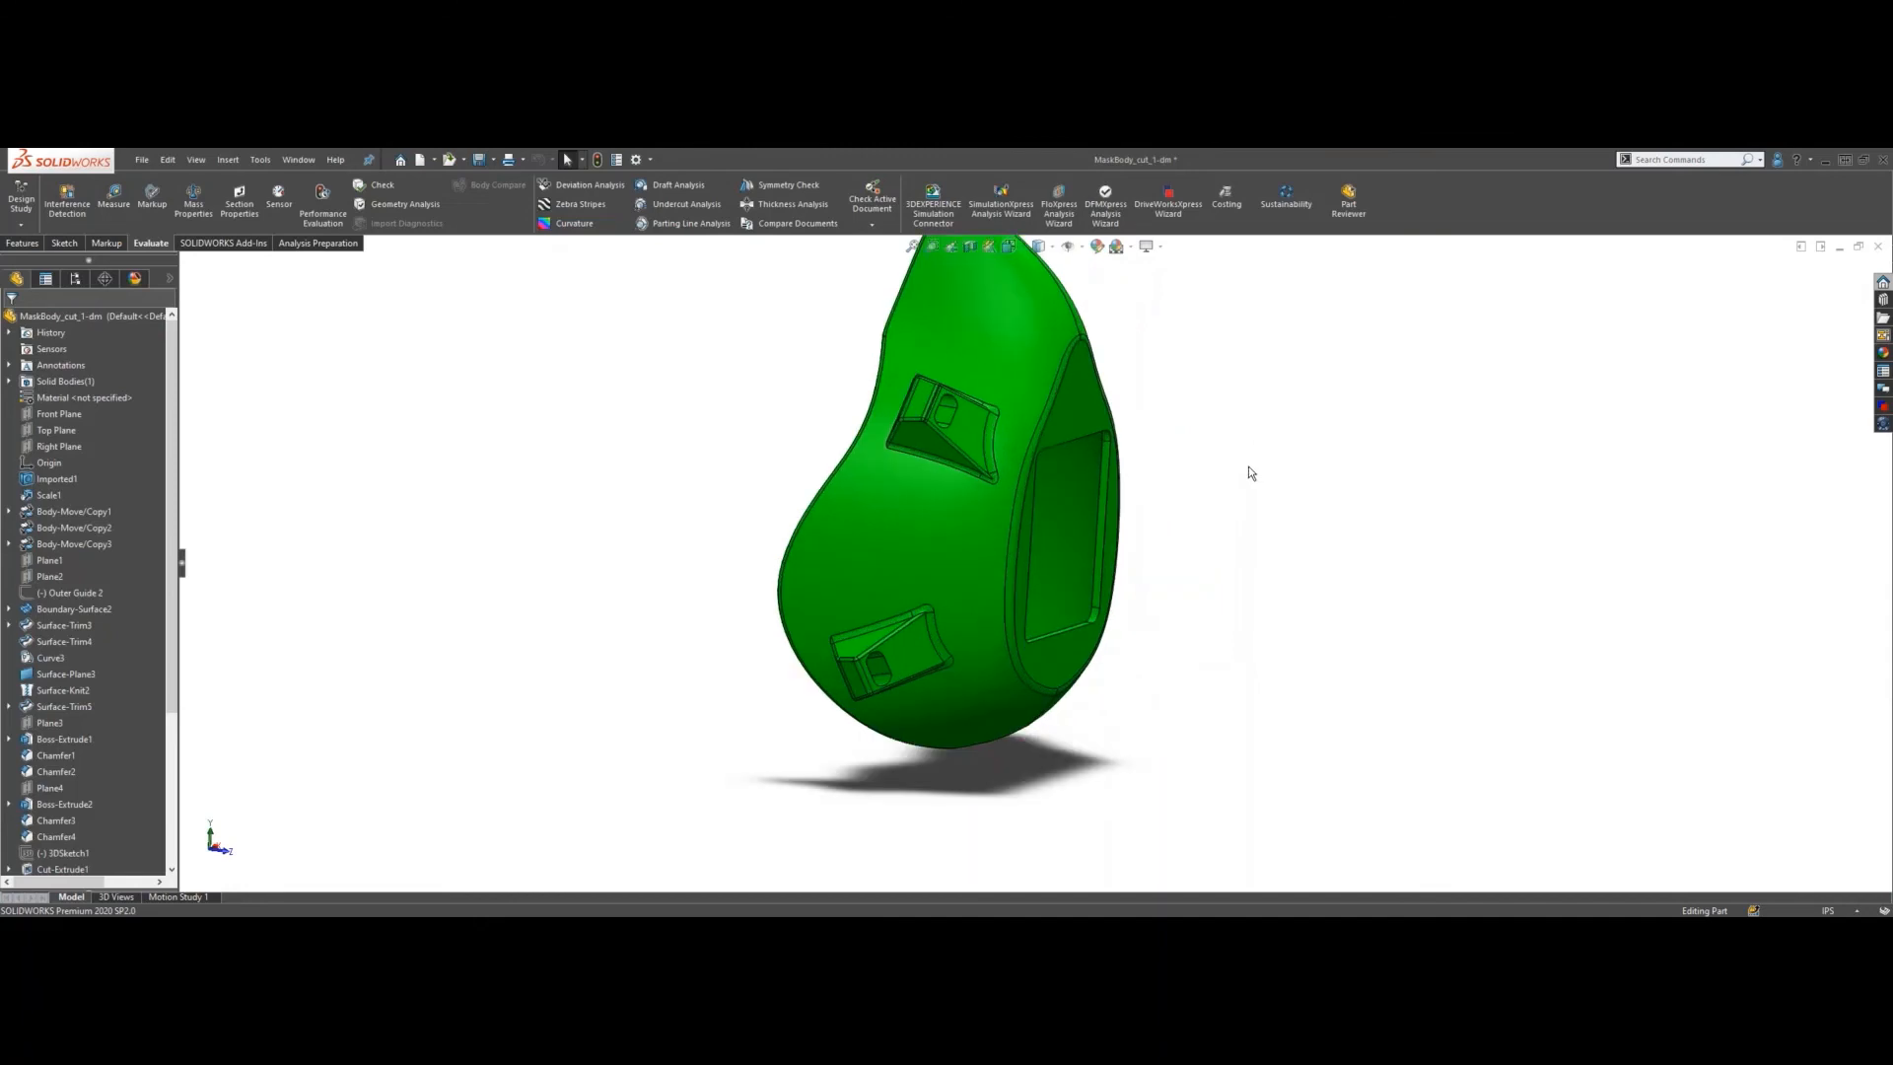
middle_drag(1251, 473, 1232, 430)
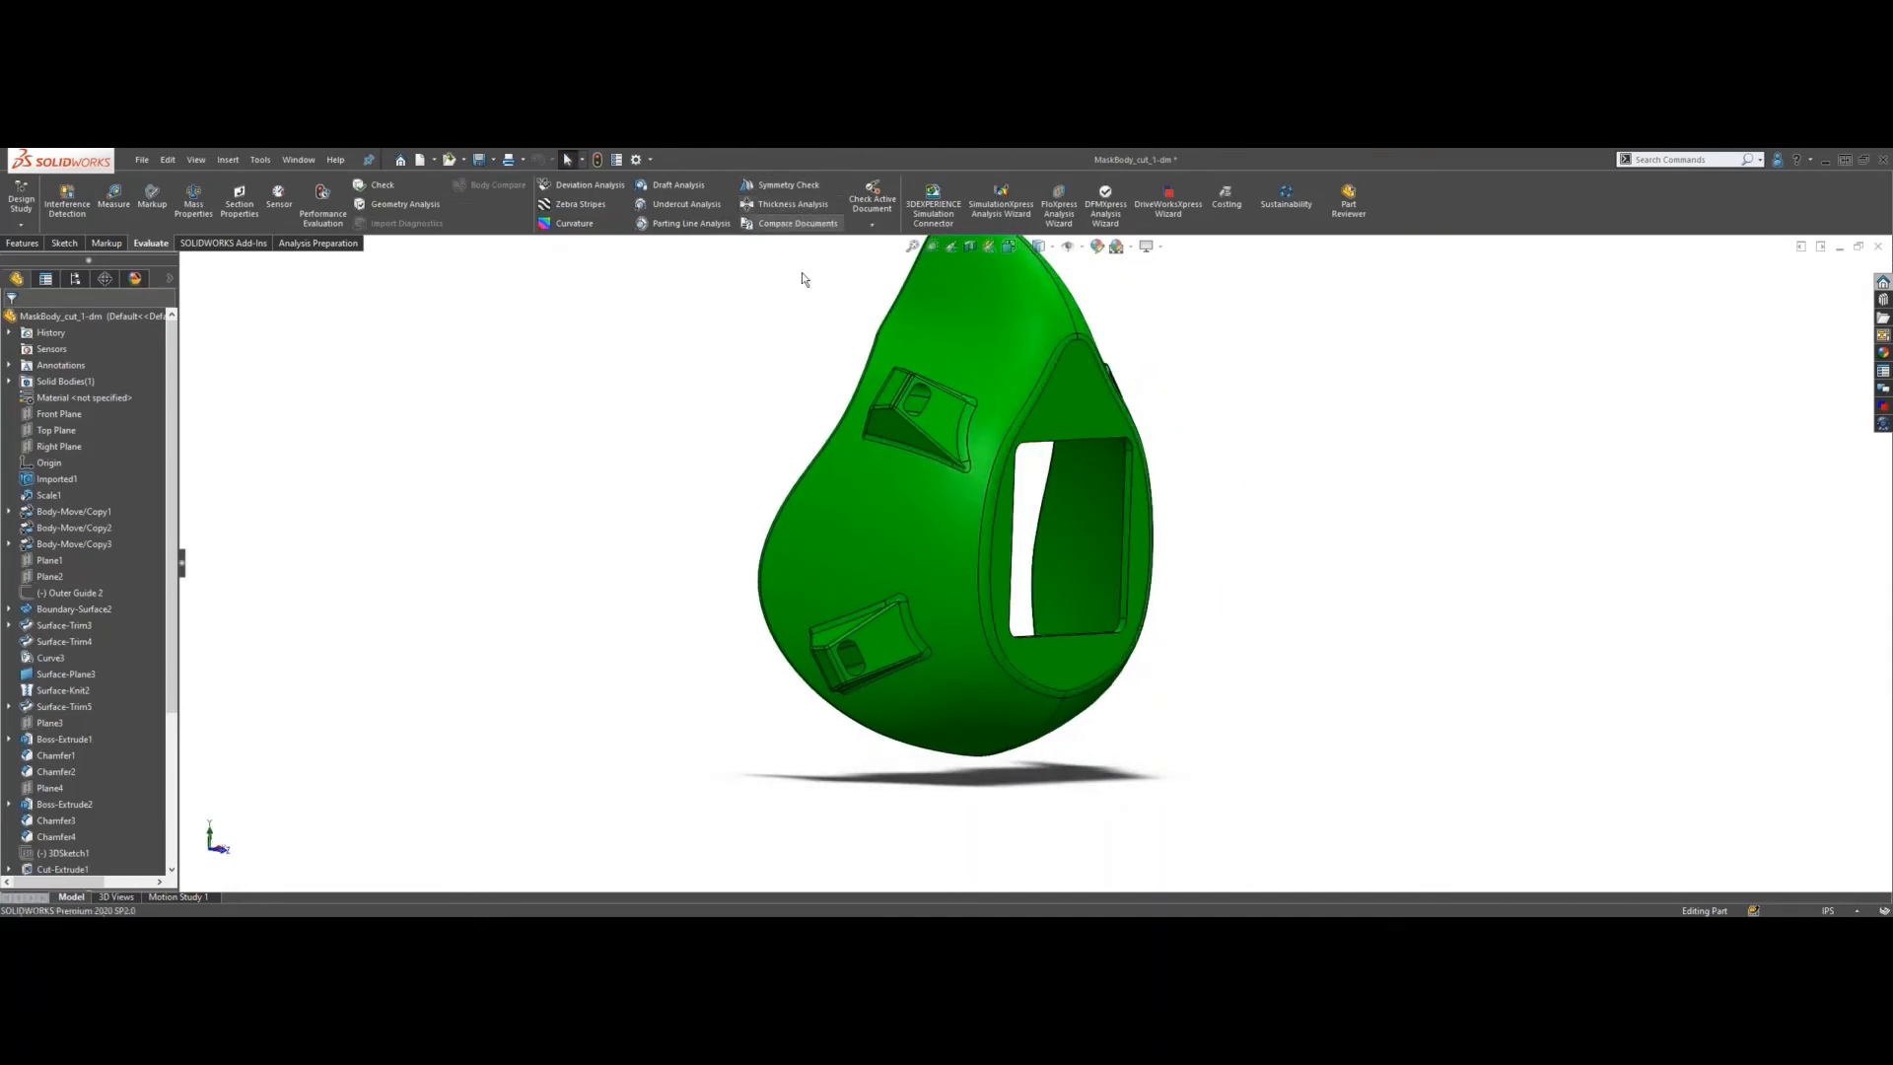
scroll(1212, 397, up, 2)
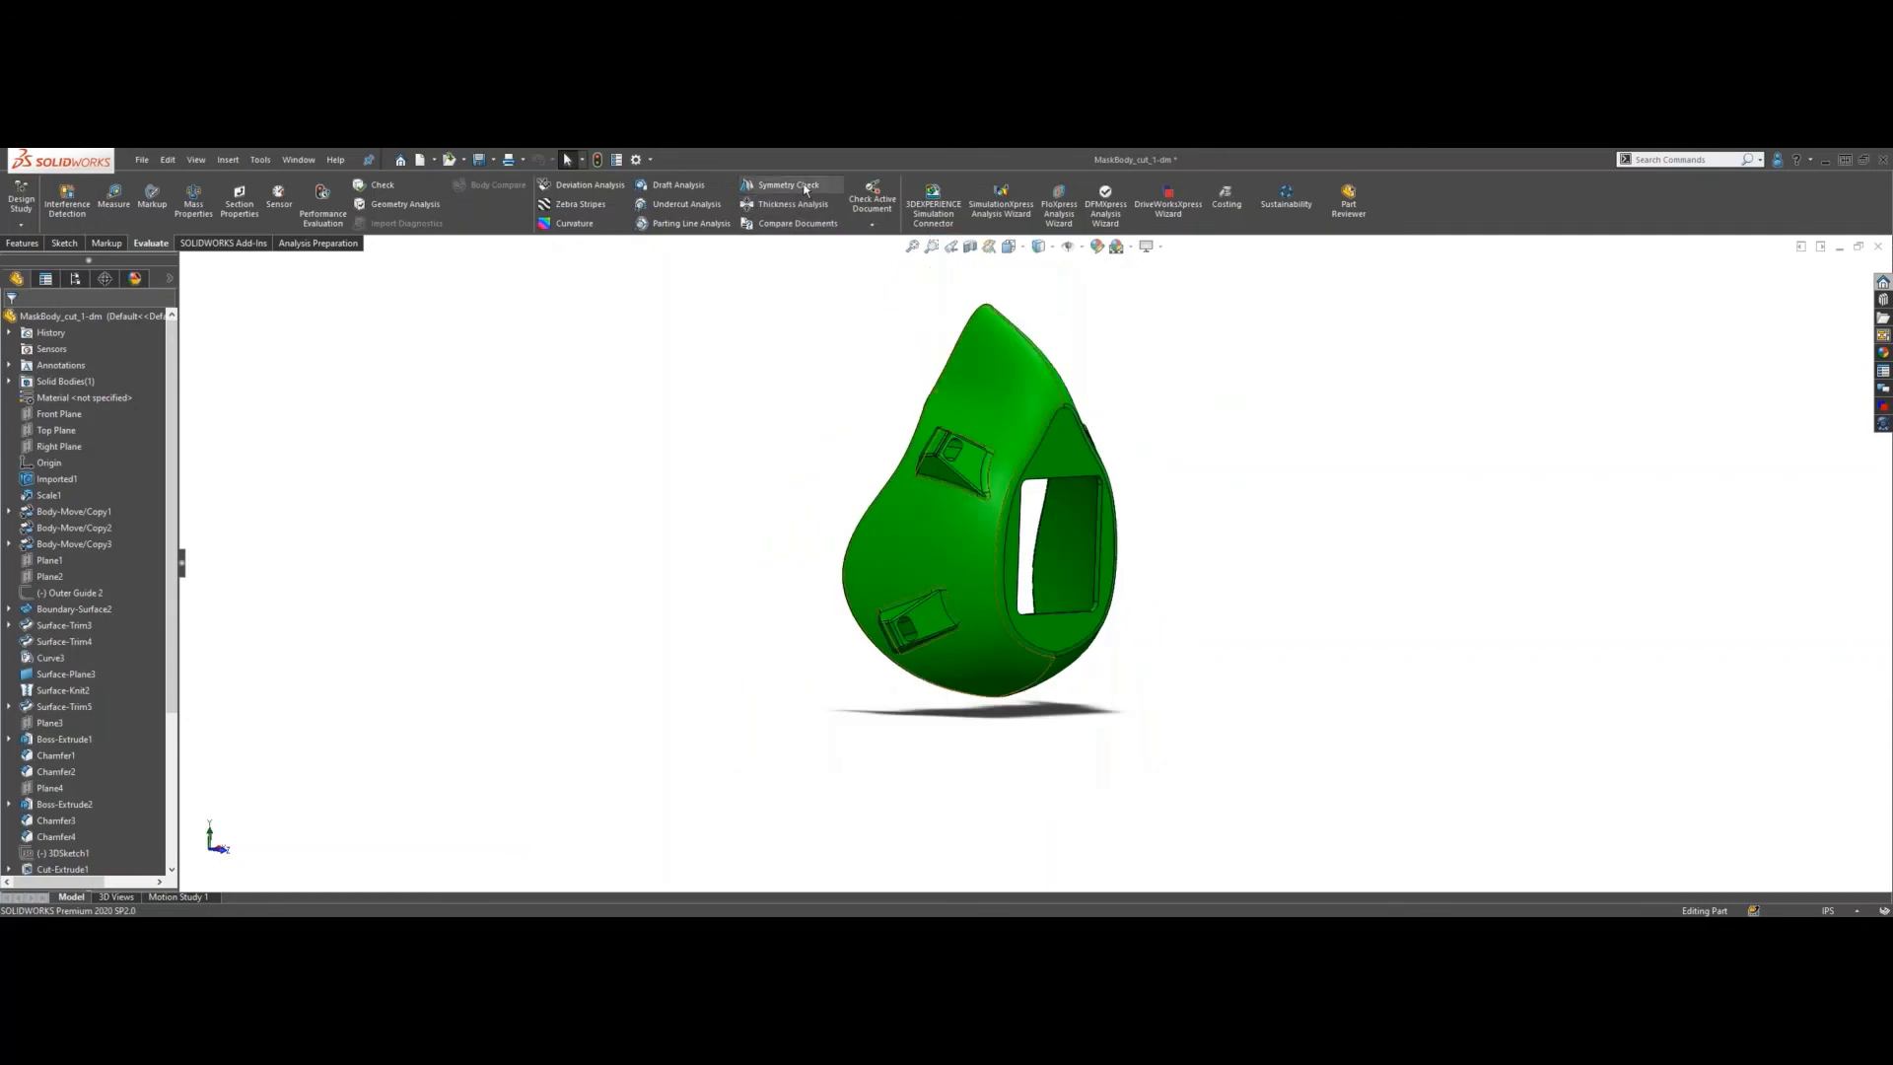
click(789, 185)
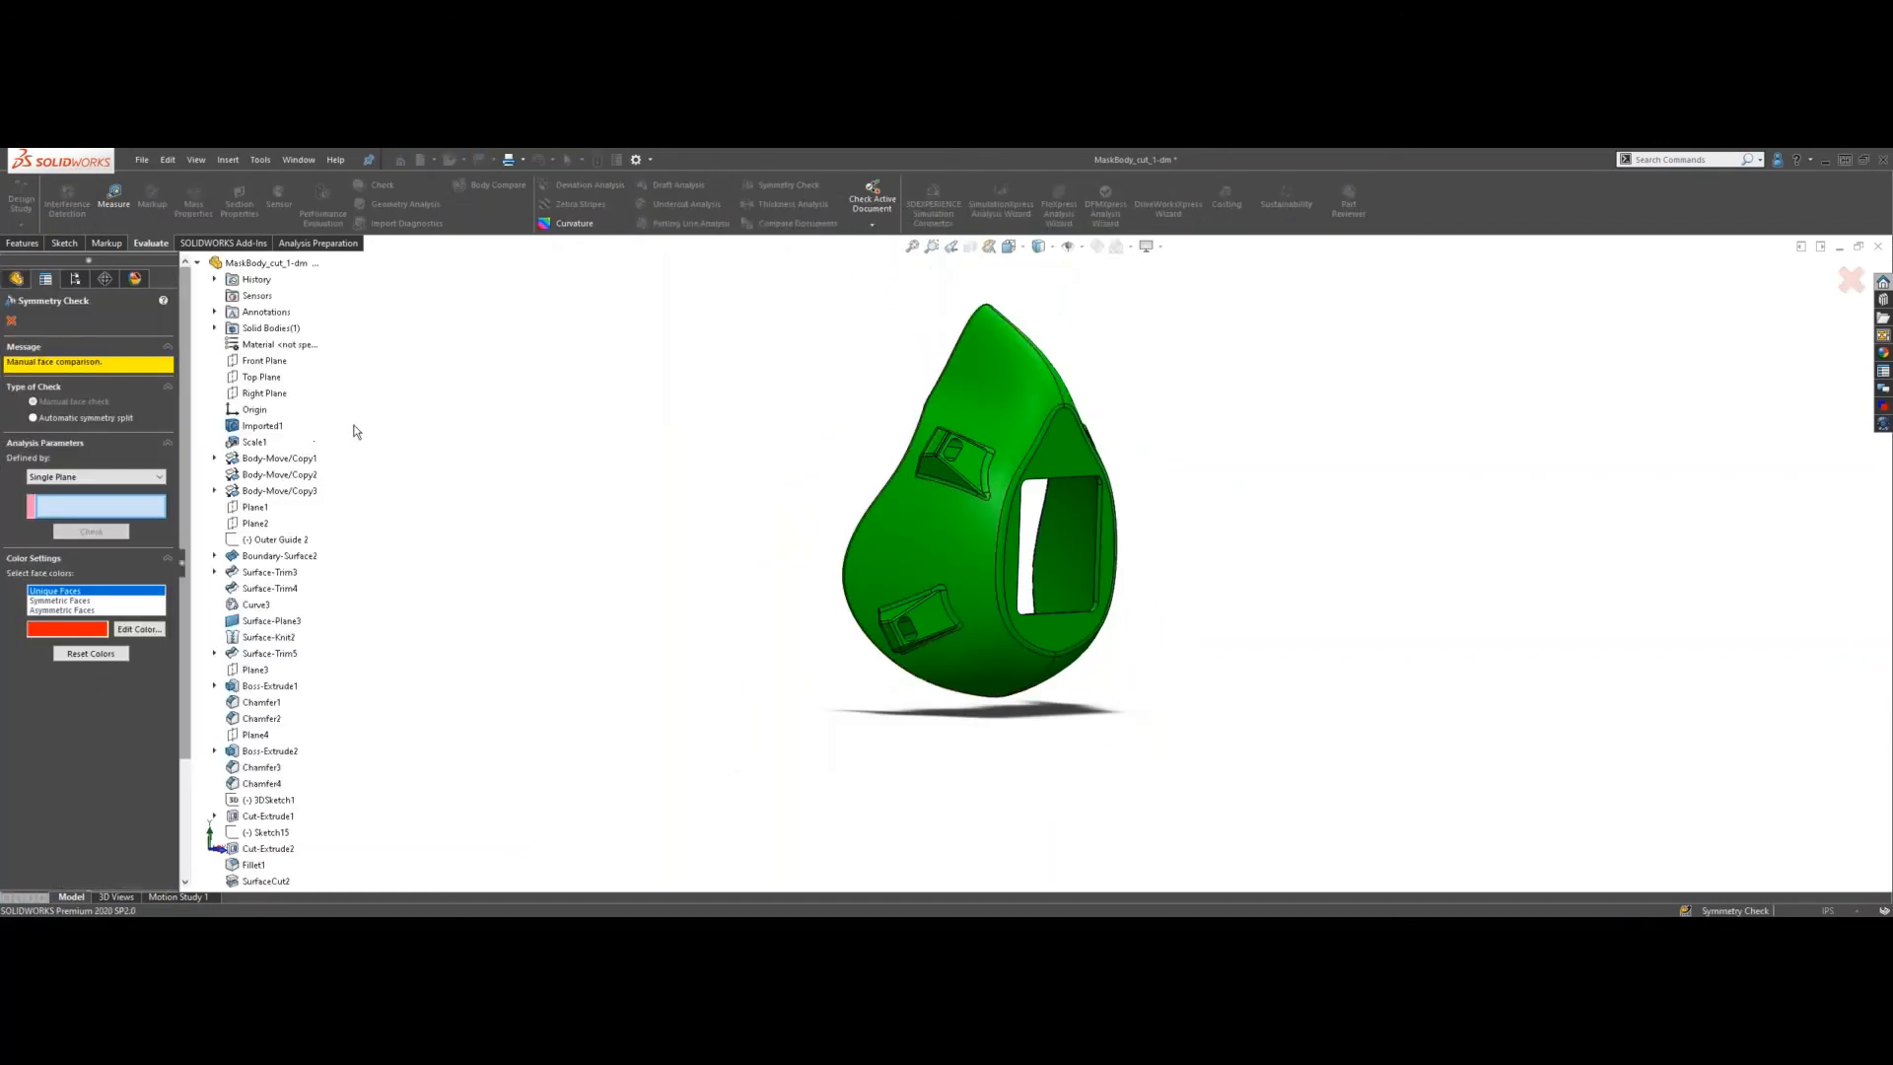
click(258, 394)
middle_drag(752, 562, 606, 562)
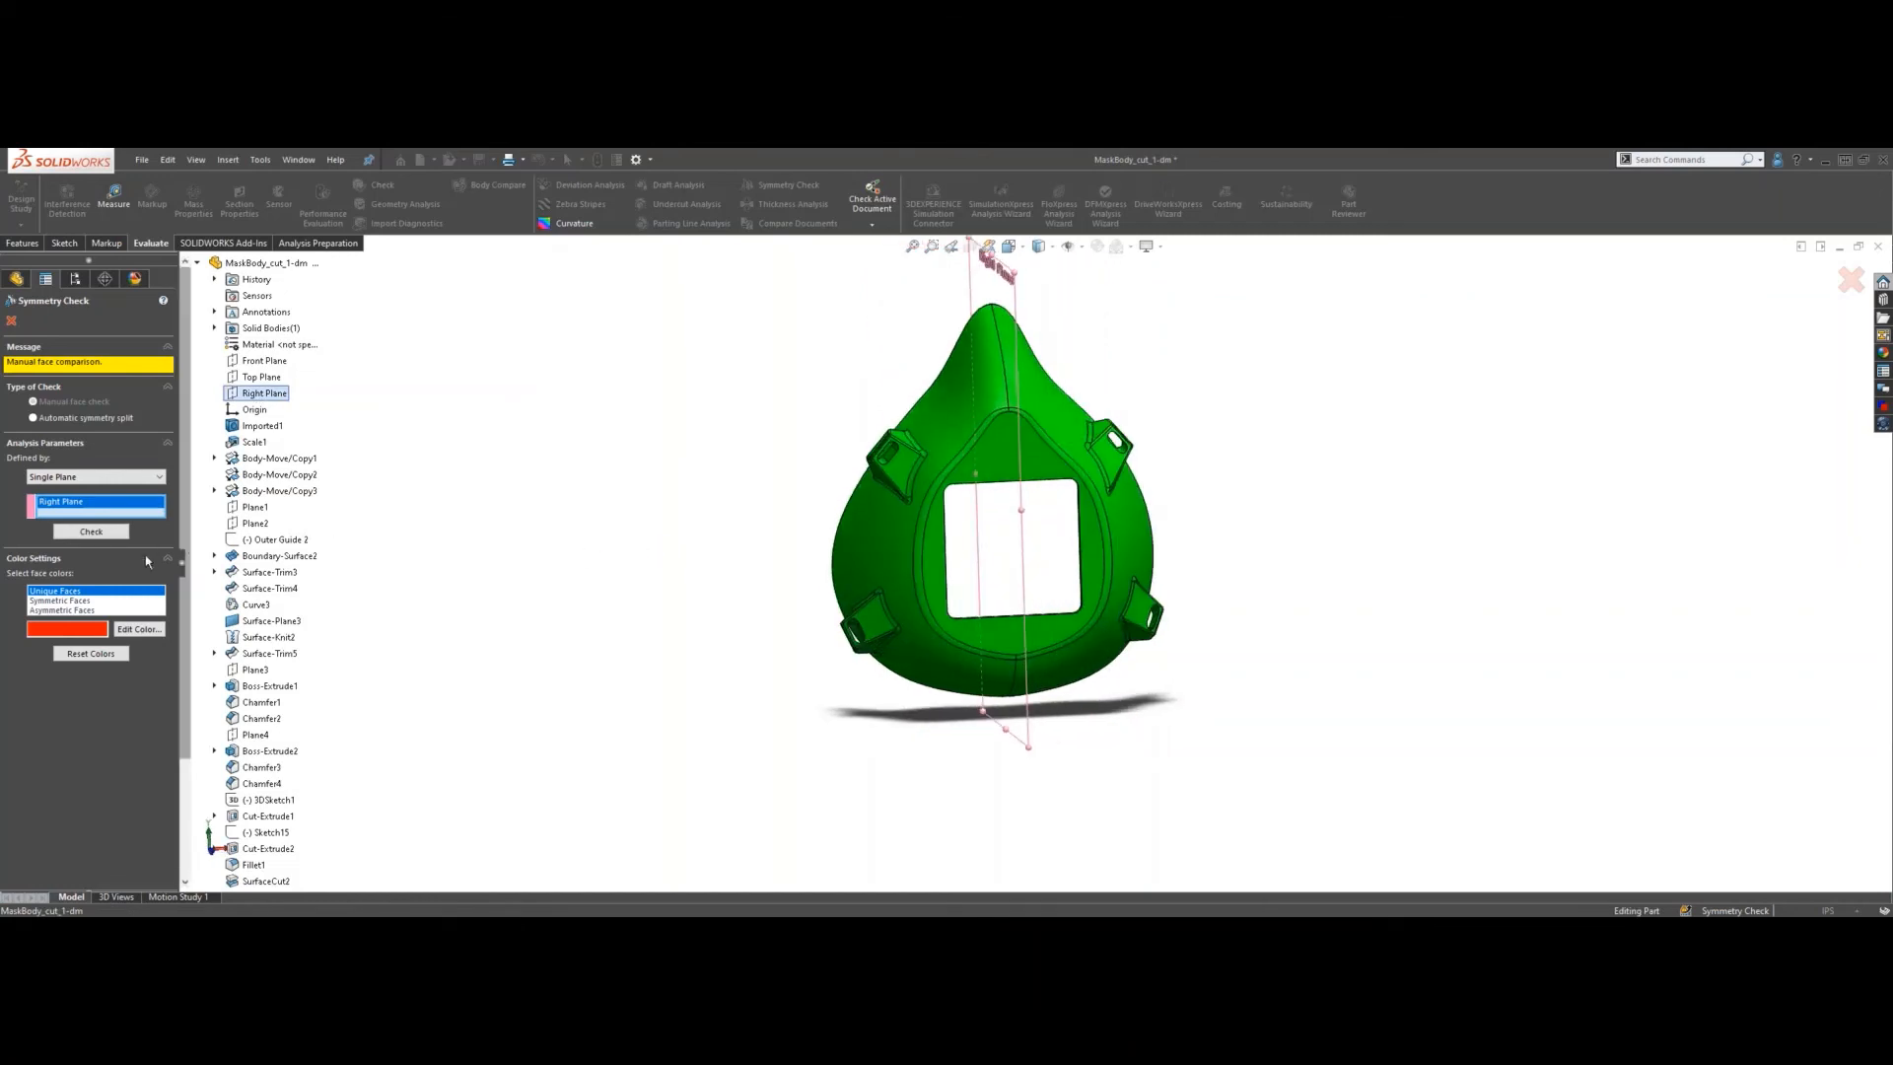
click(87, 532)
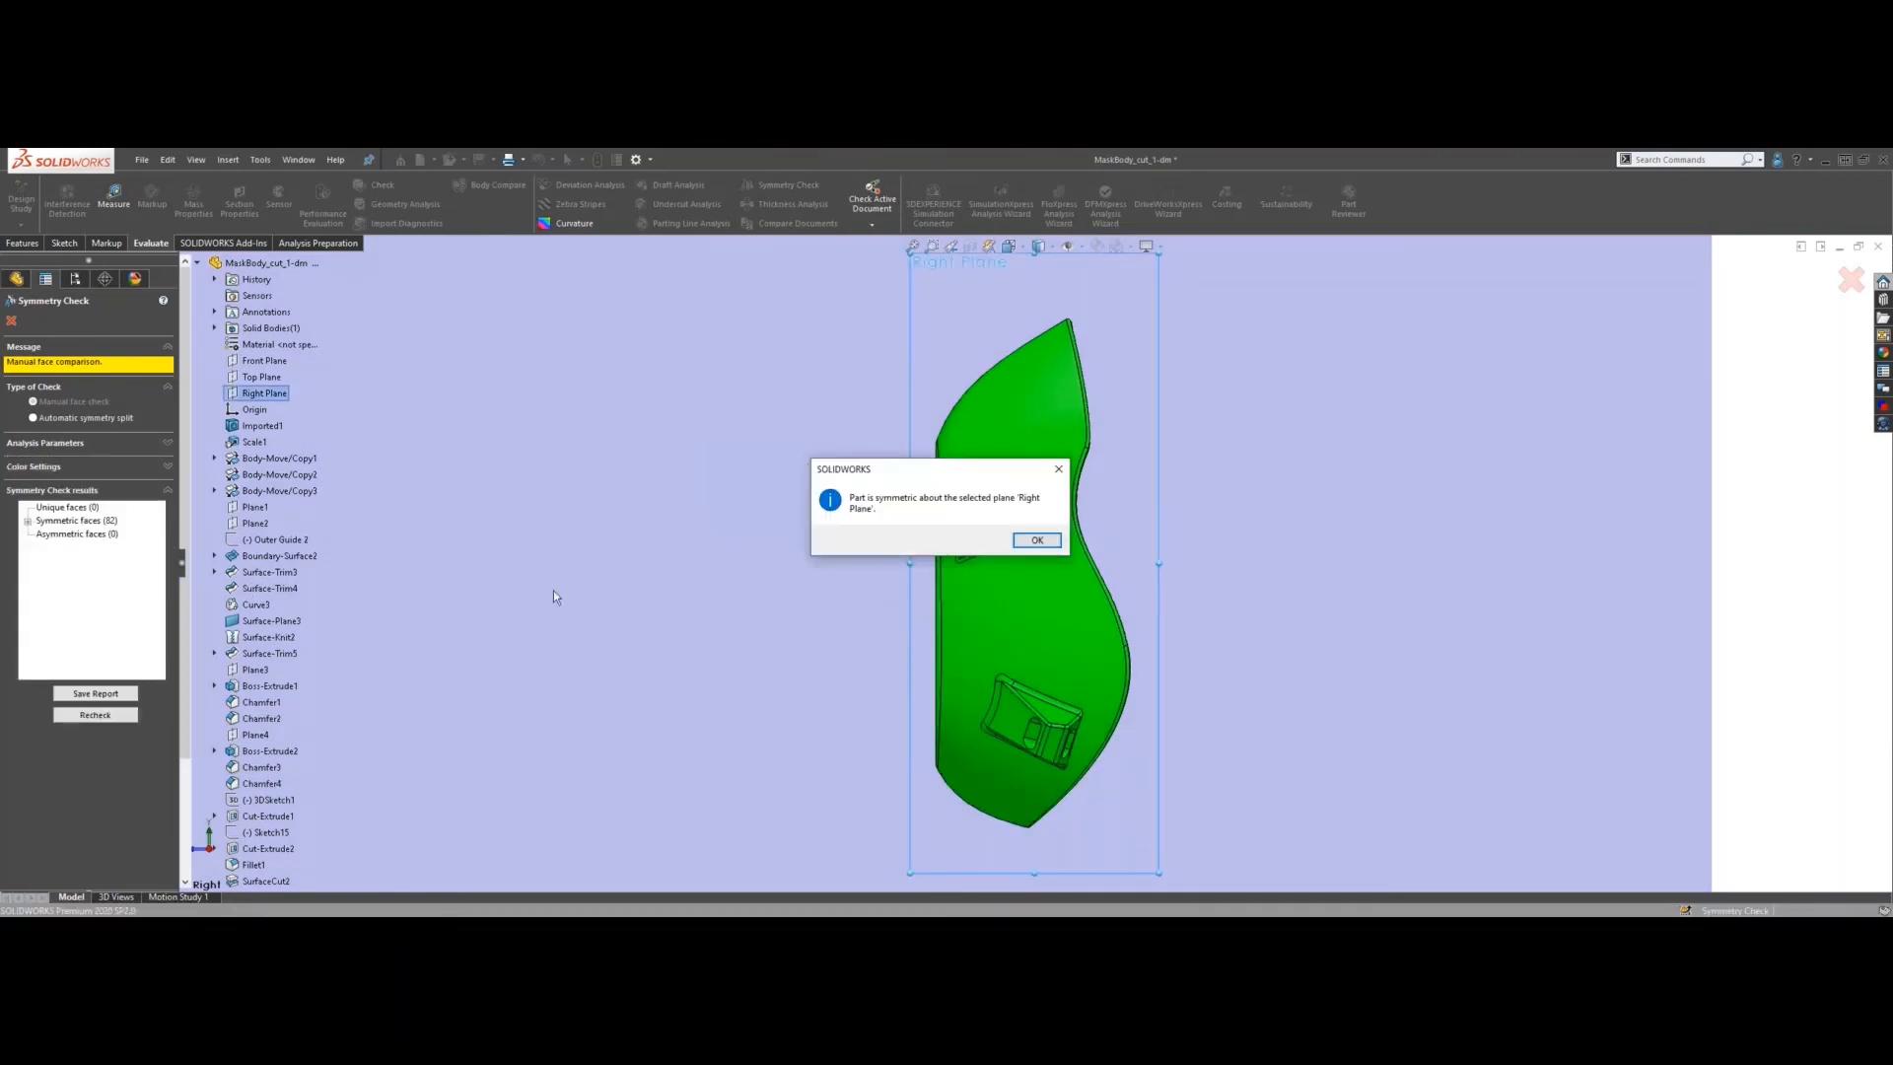
click(1033, 541)
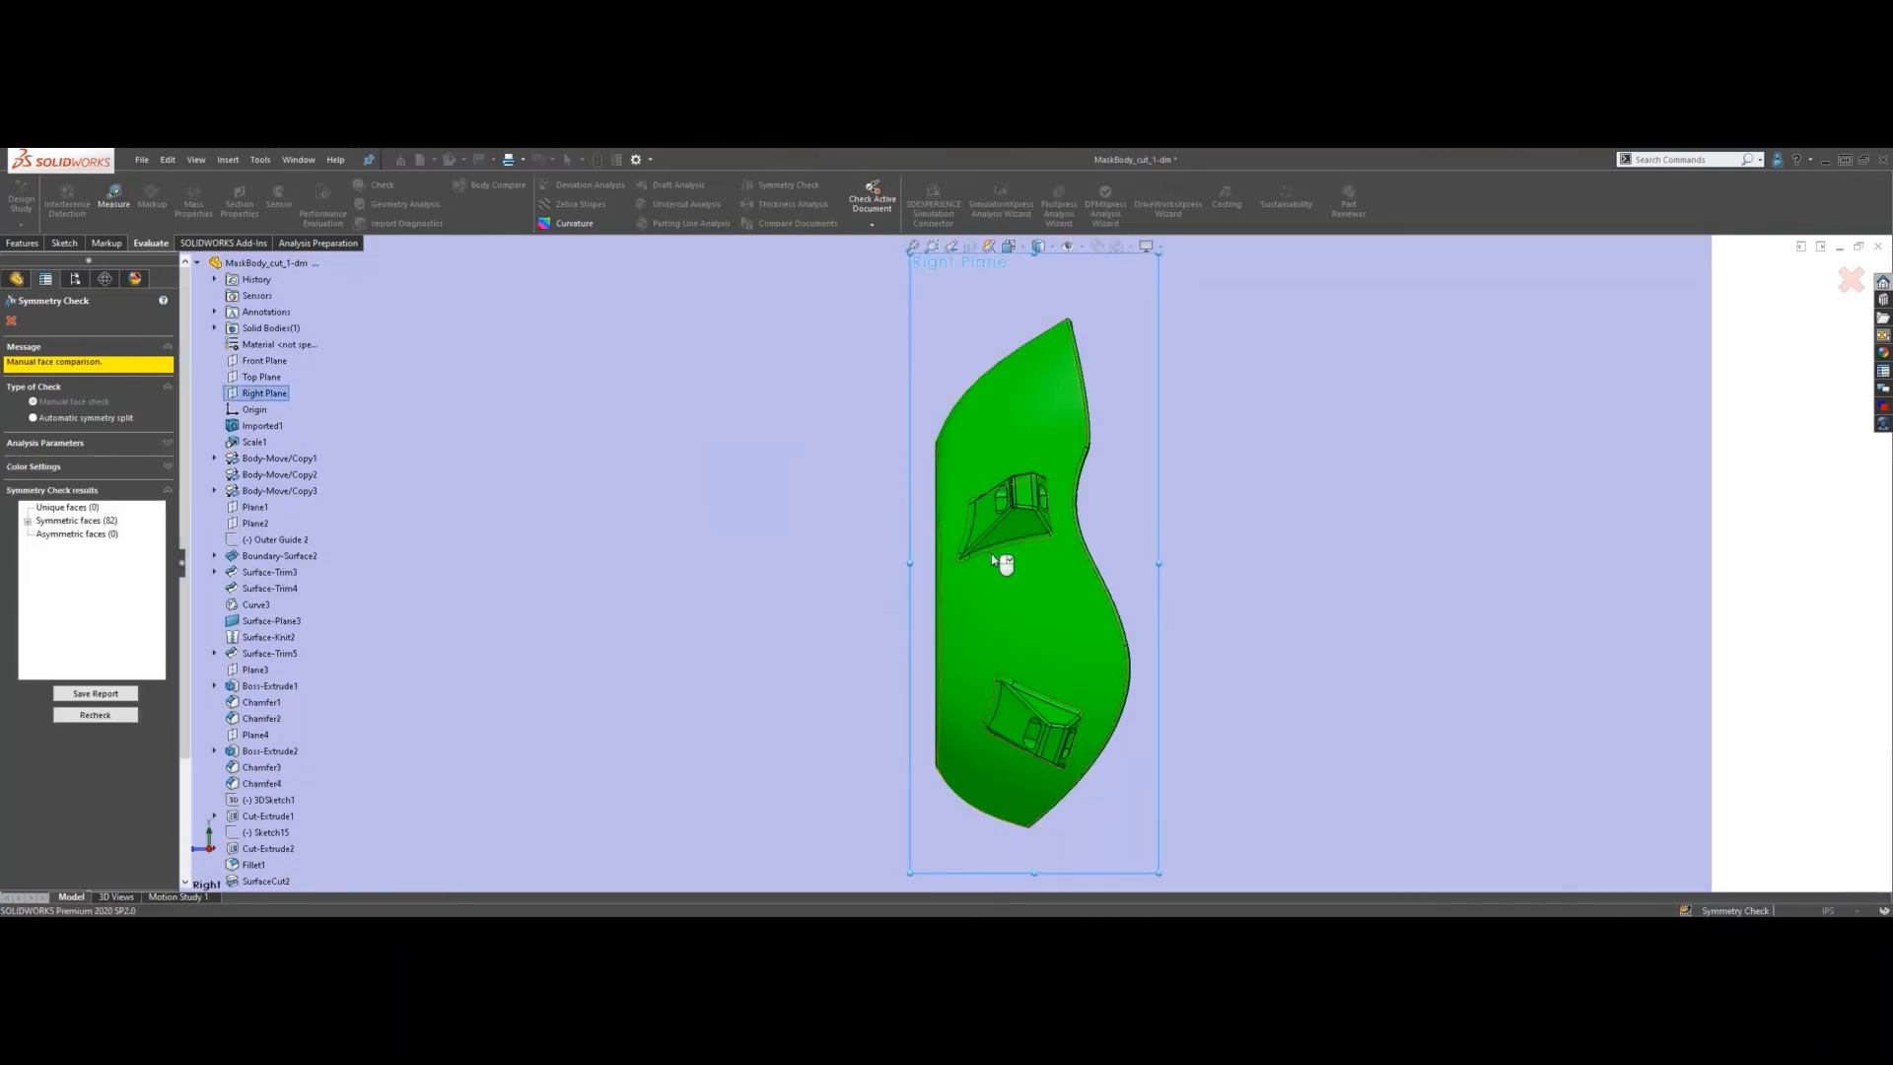
- Review the mask on both sides of the Right Plane and close the Symmetry Check
middle_drag(792, 545, 881, 583)
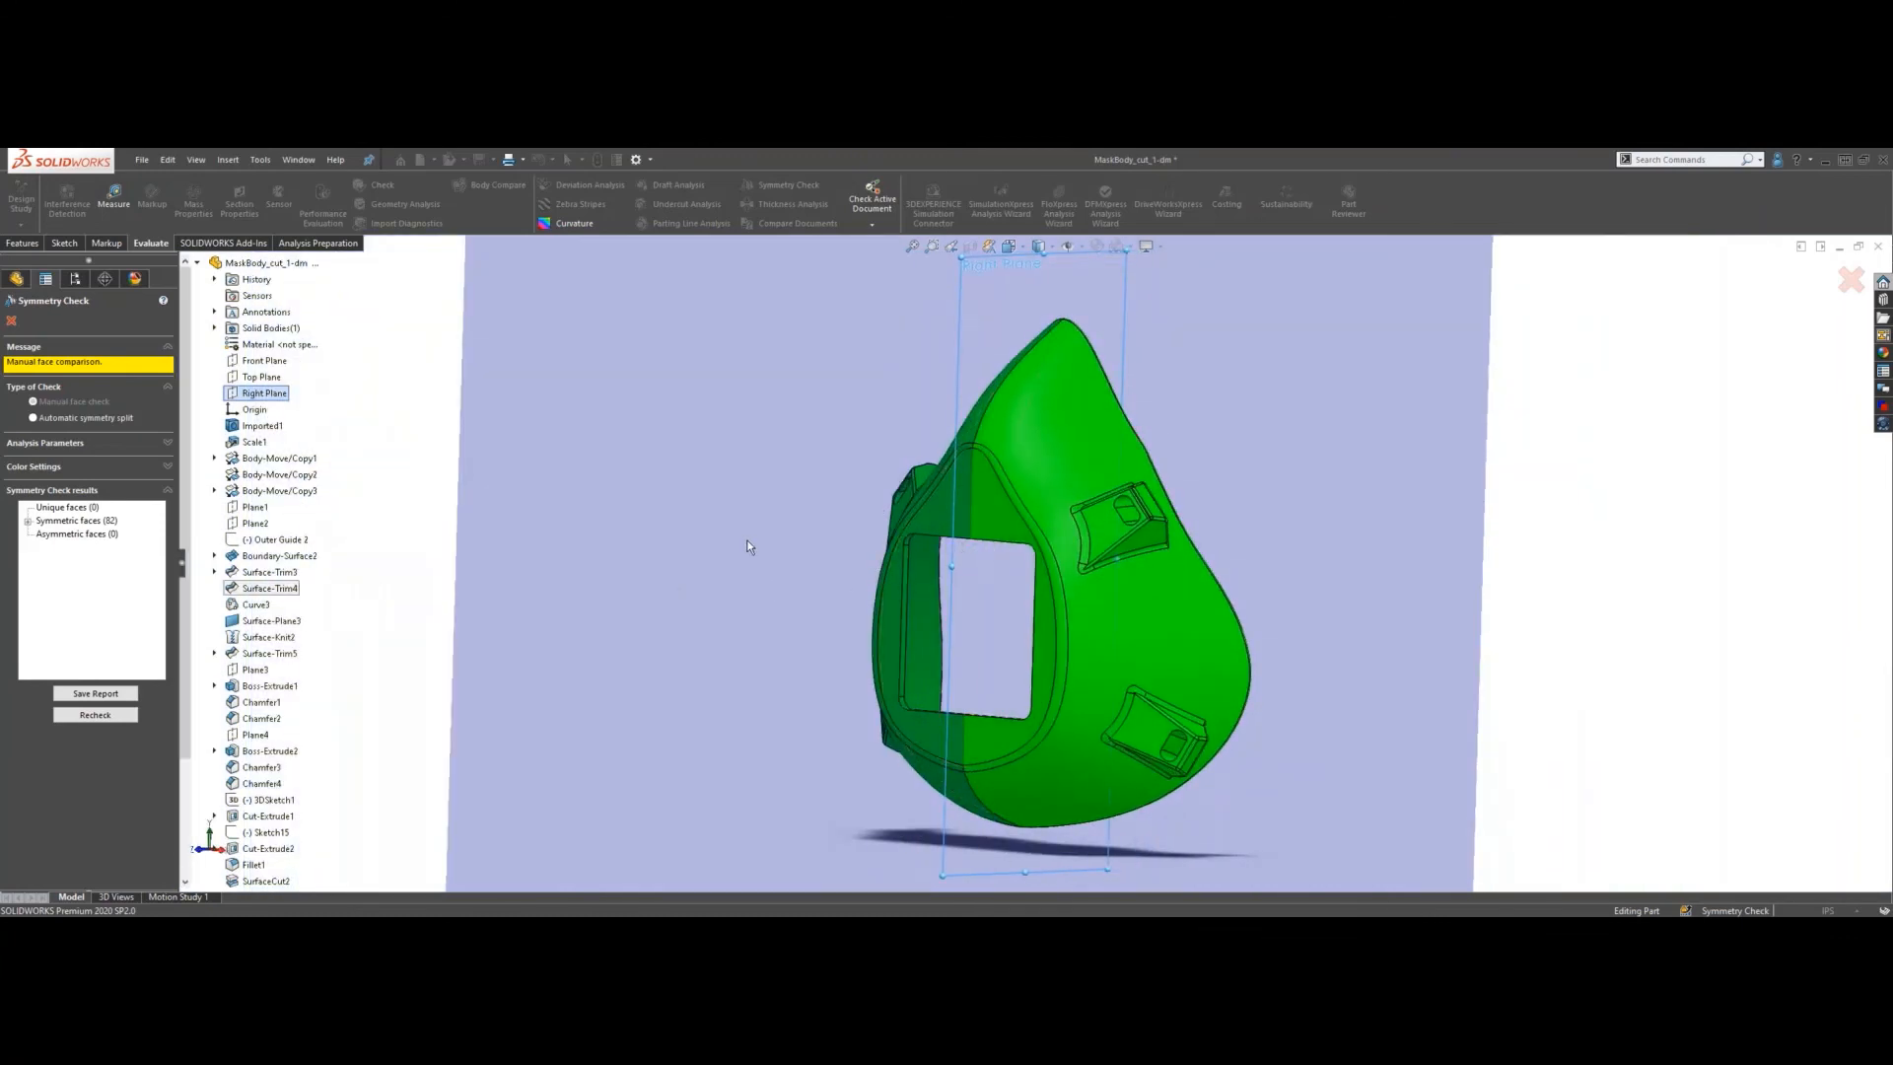
middle_drag(736, 522, 1073, 629)
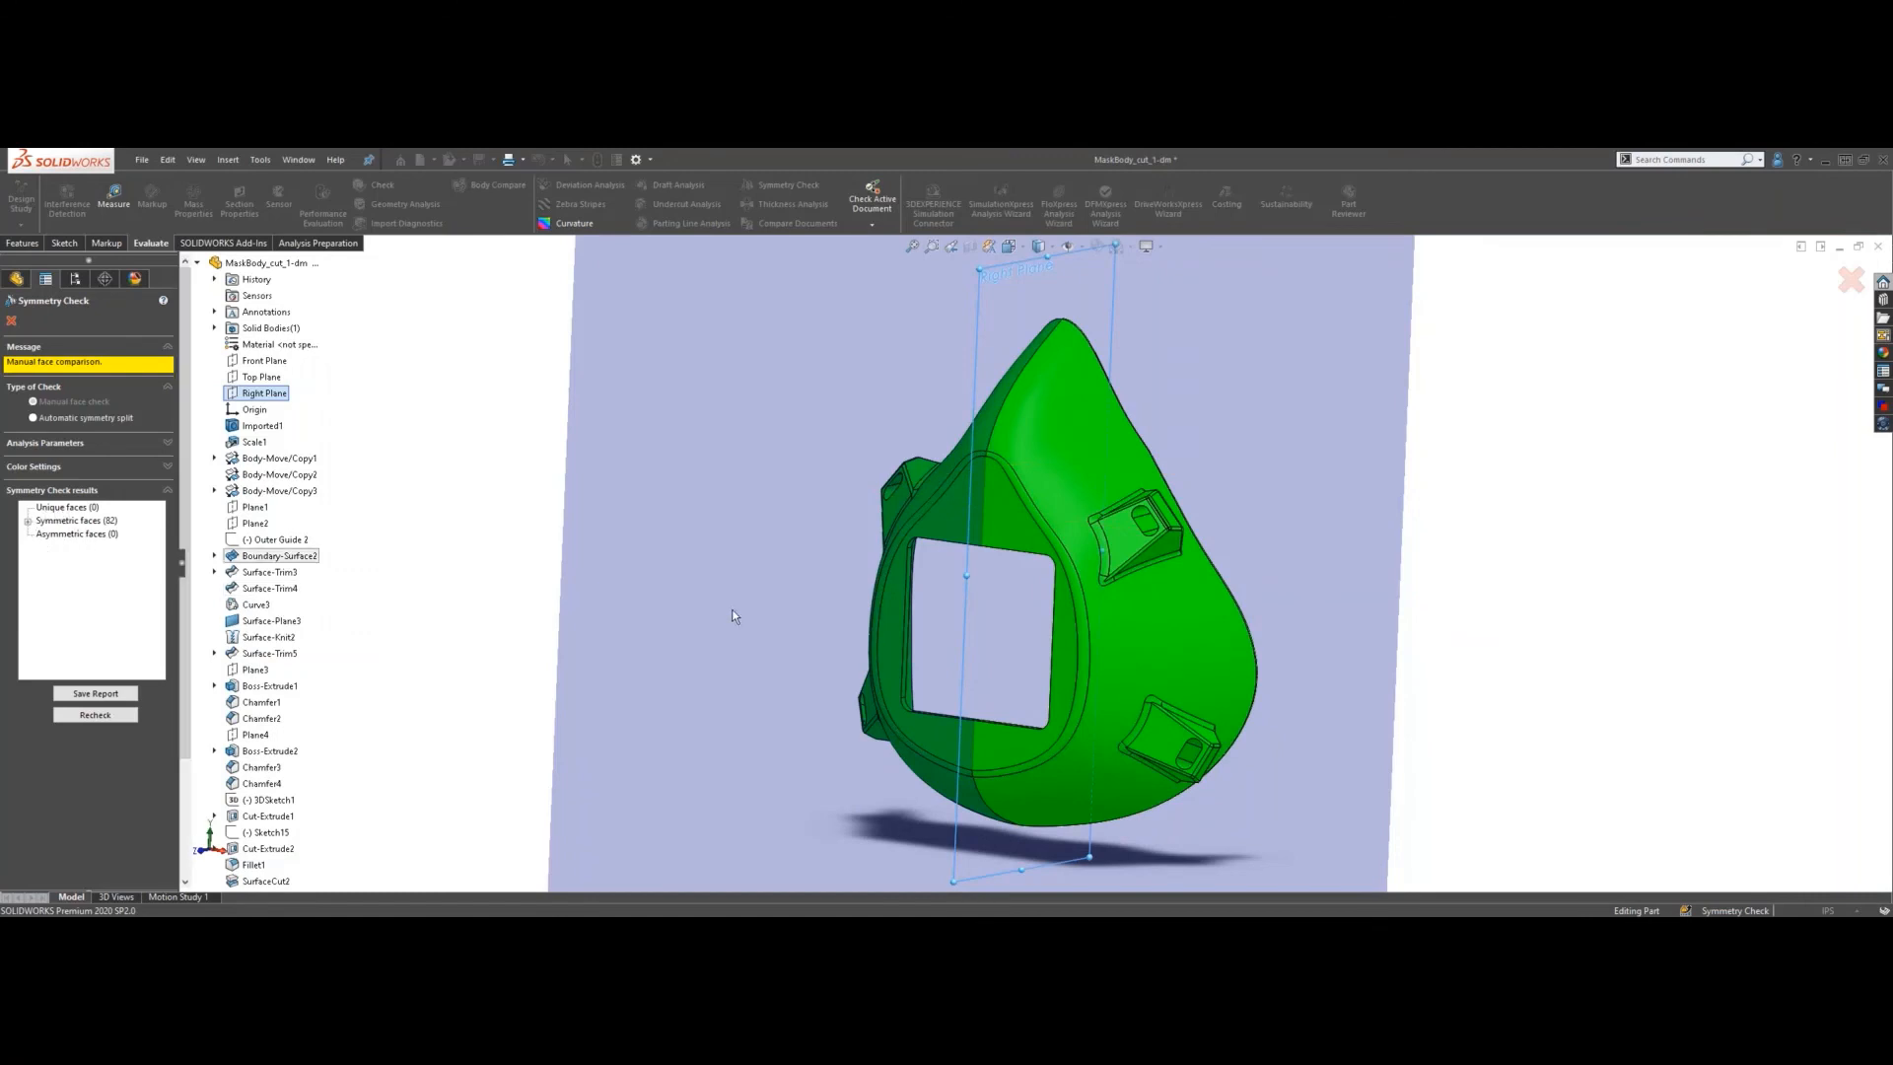
mouse_move(733, 617)
middle_down()
mouse_move(802, 582)
mouse_move(854, 641)
mouse_move(747, 588)
mouse_move(705, 630)
middle_up()
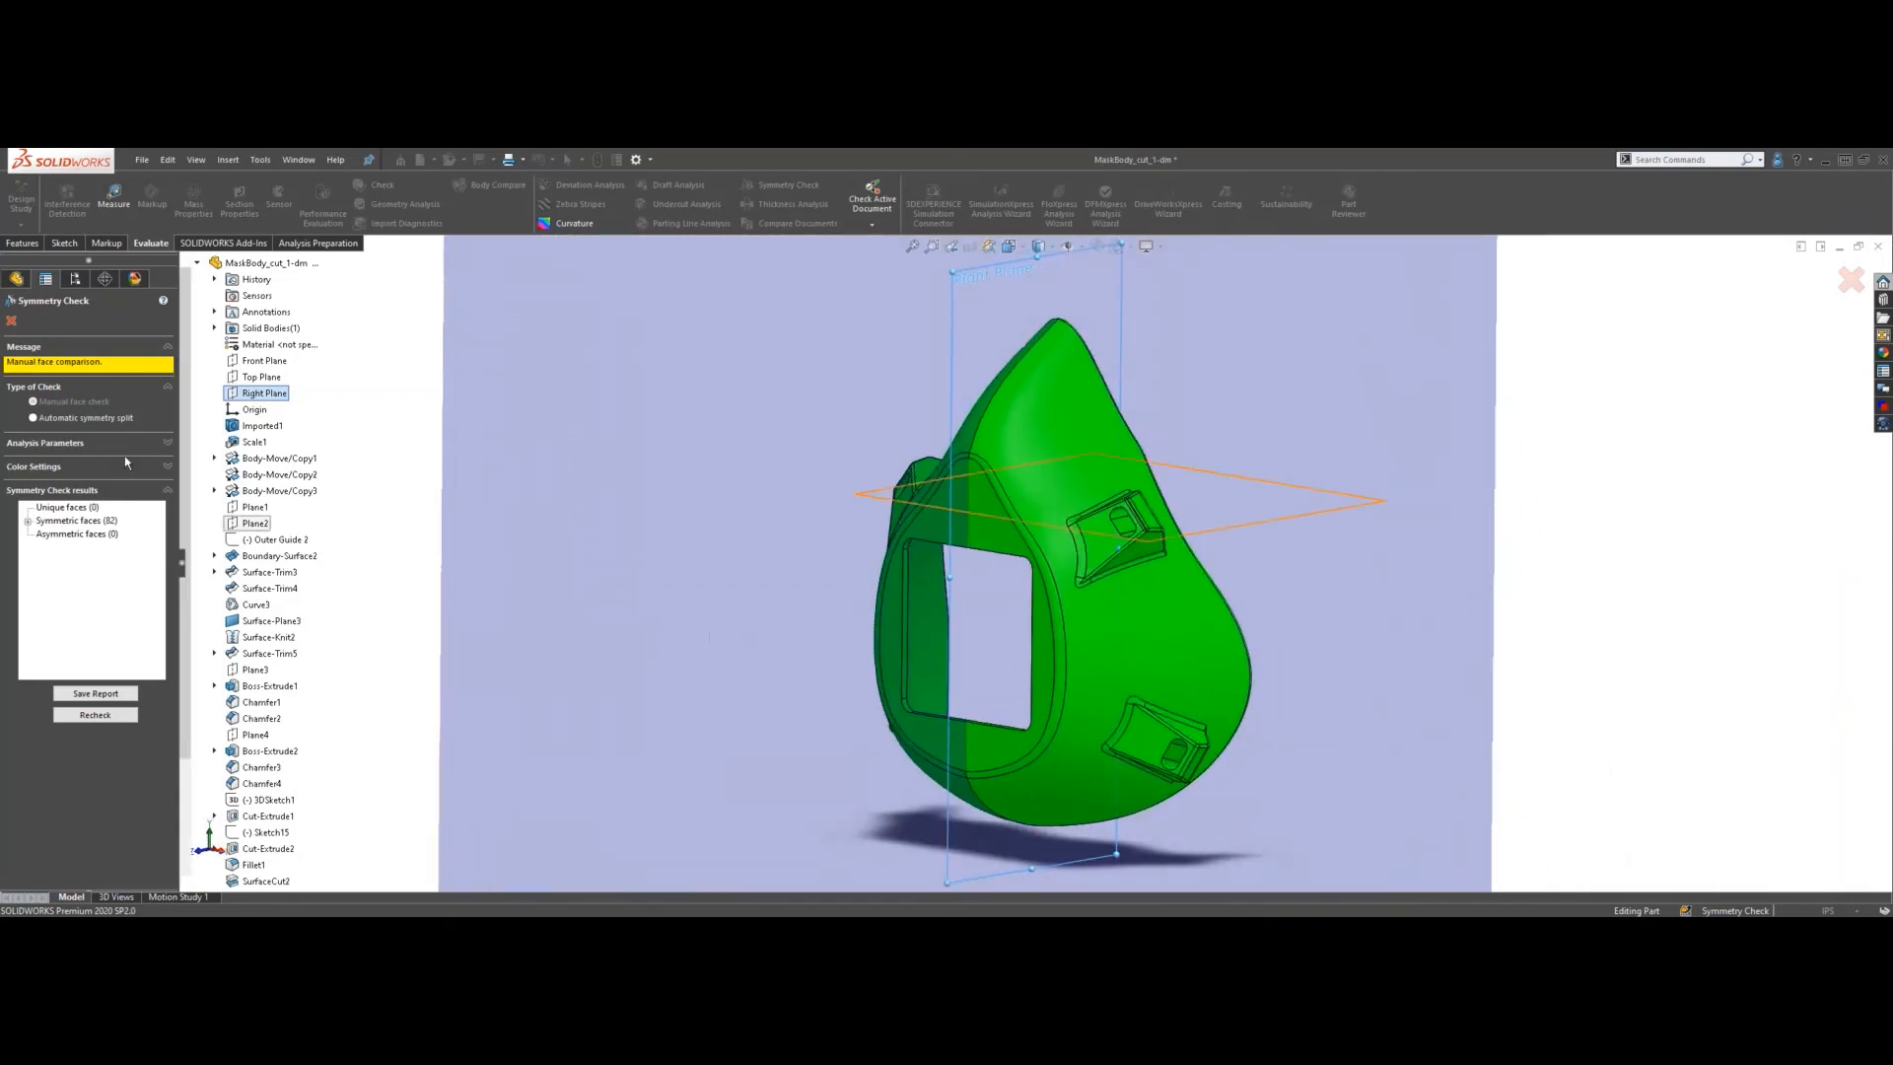
click(11, 323)
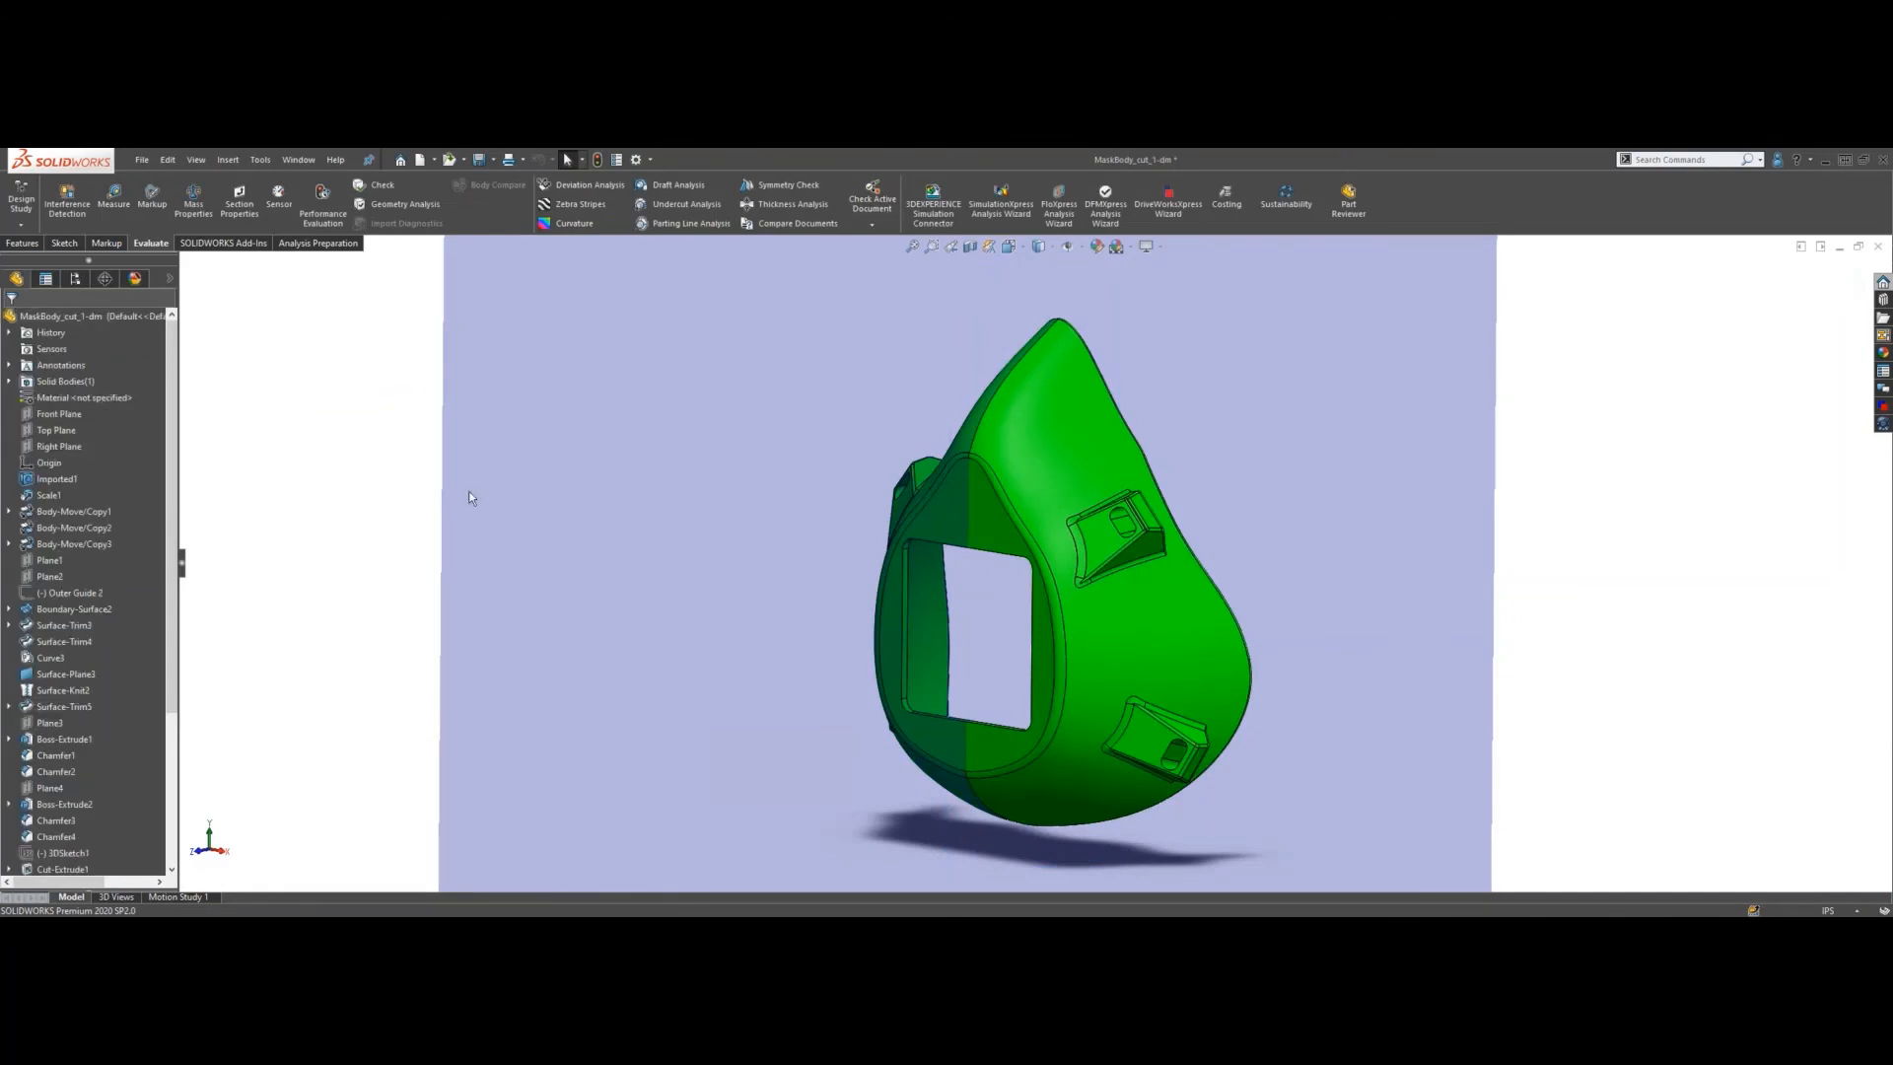
- Start a Thickness Analysis of the mask with a 0.10000in target thickness, showing thin regions on a discrete color scale
click(810, 202)
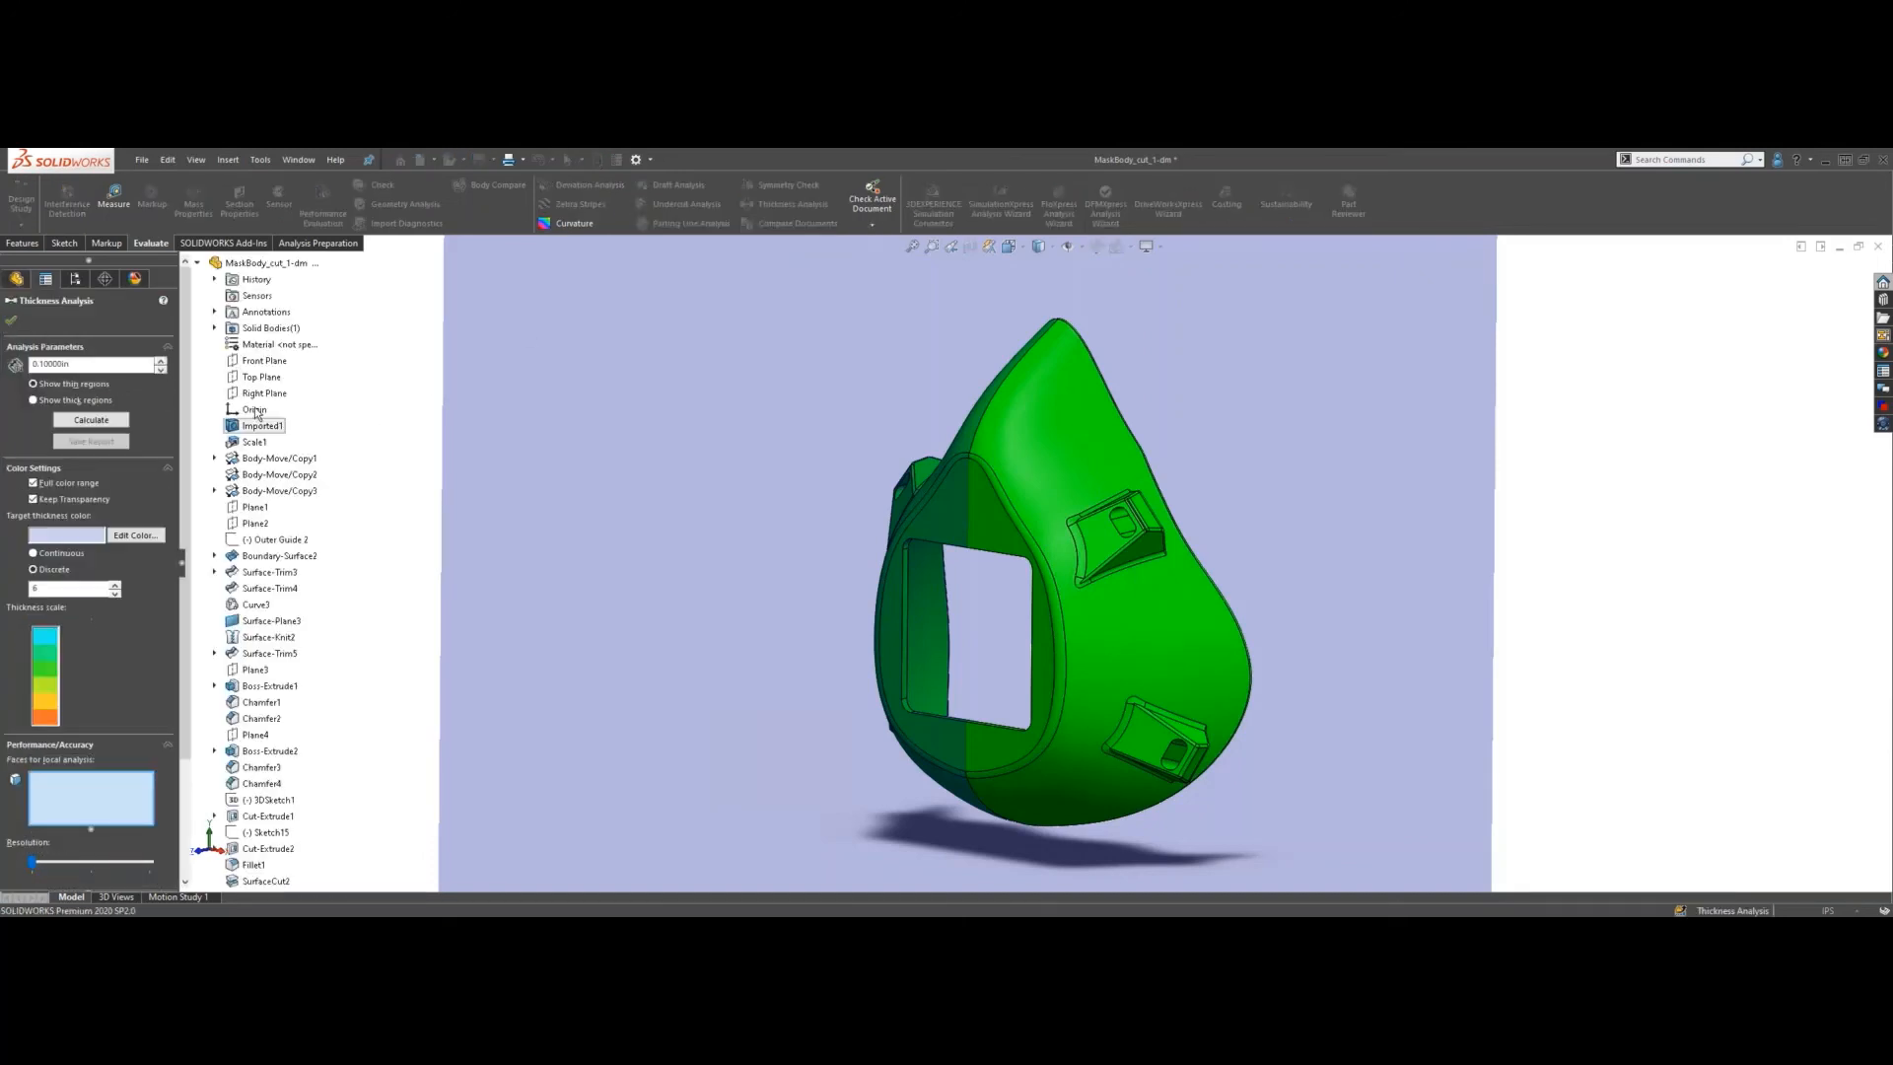
scroll(792, 532, up, 2)
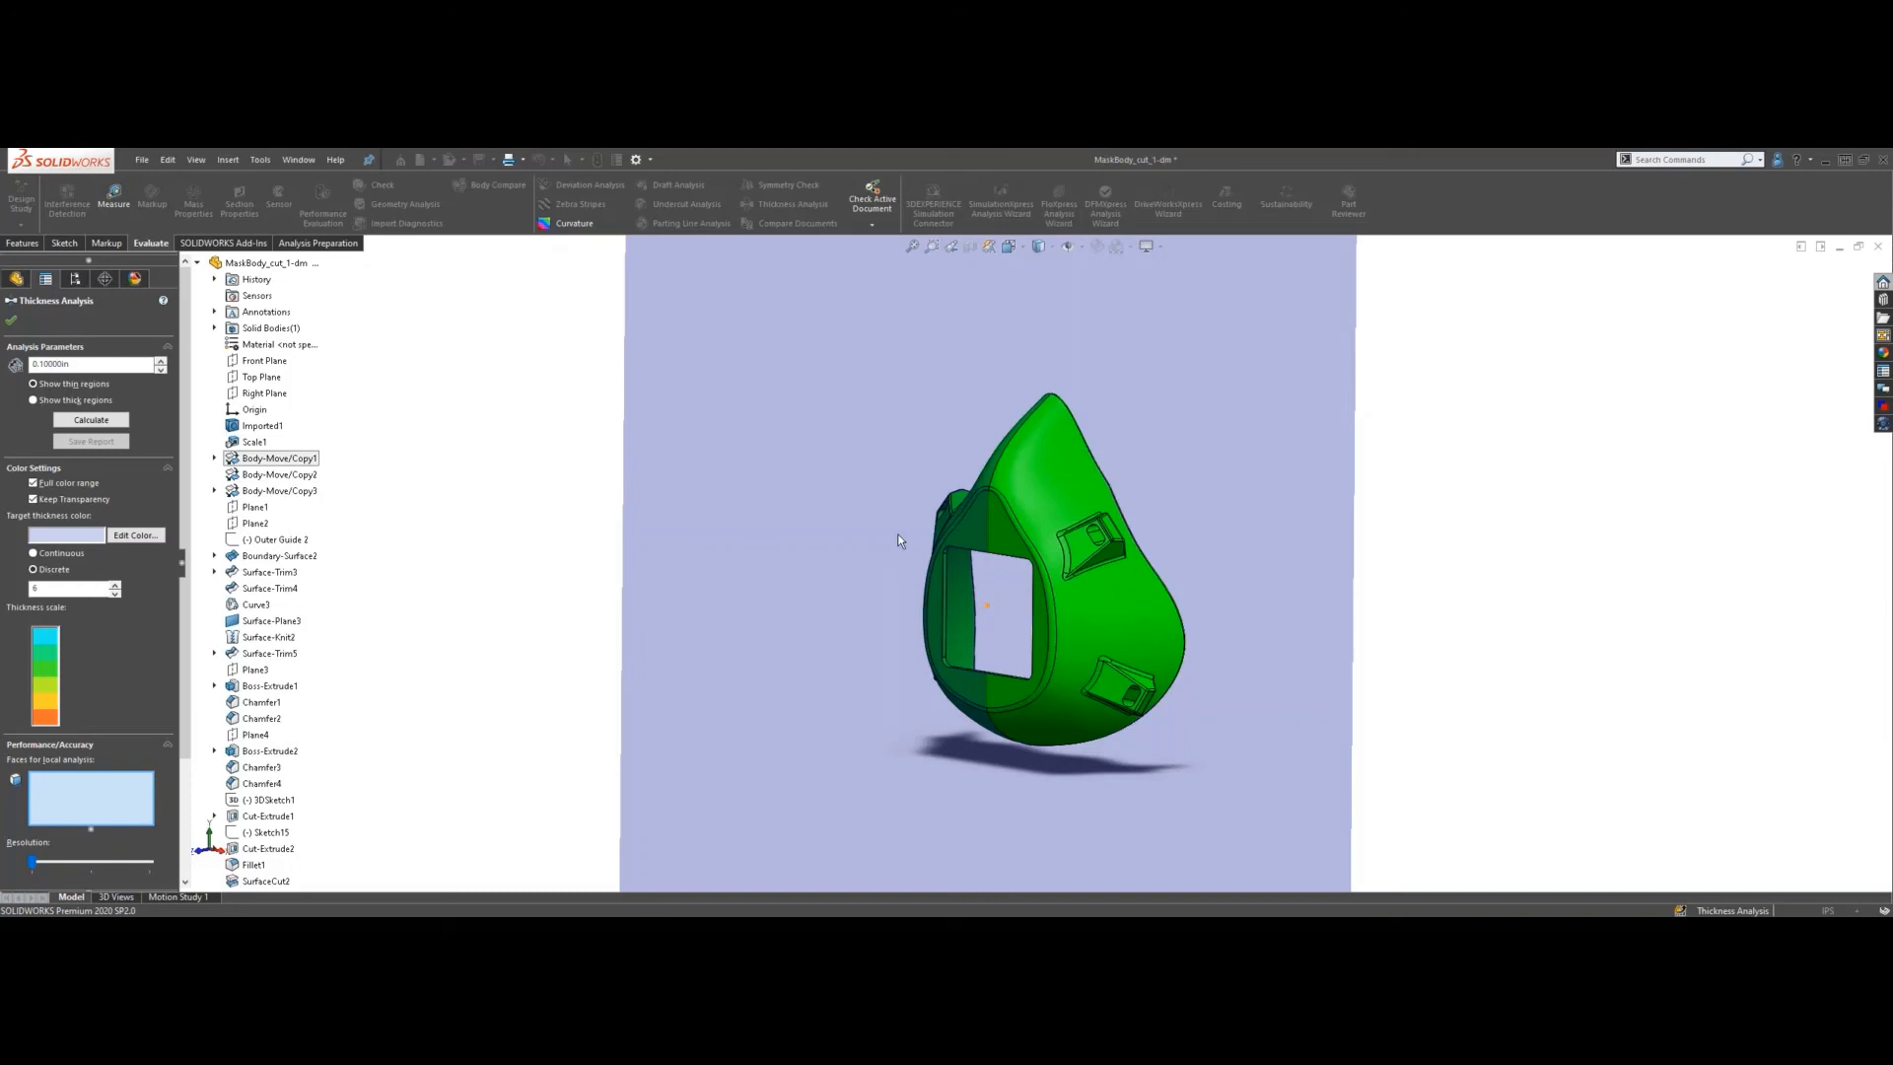
click(47, 399)
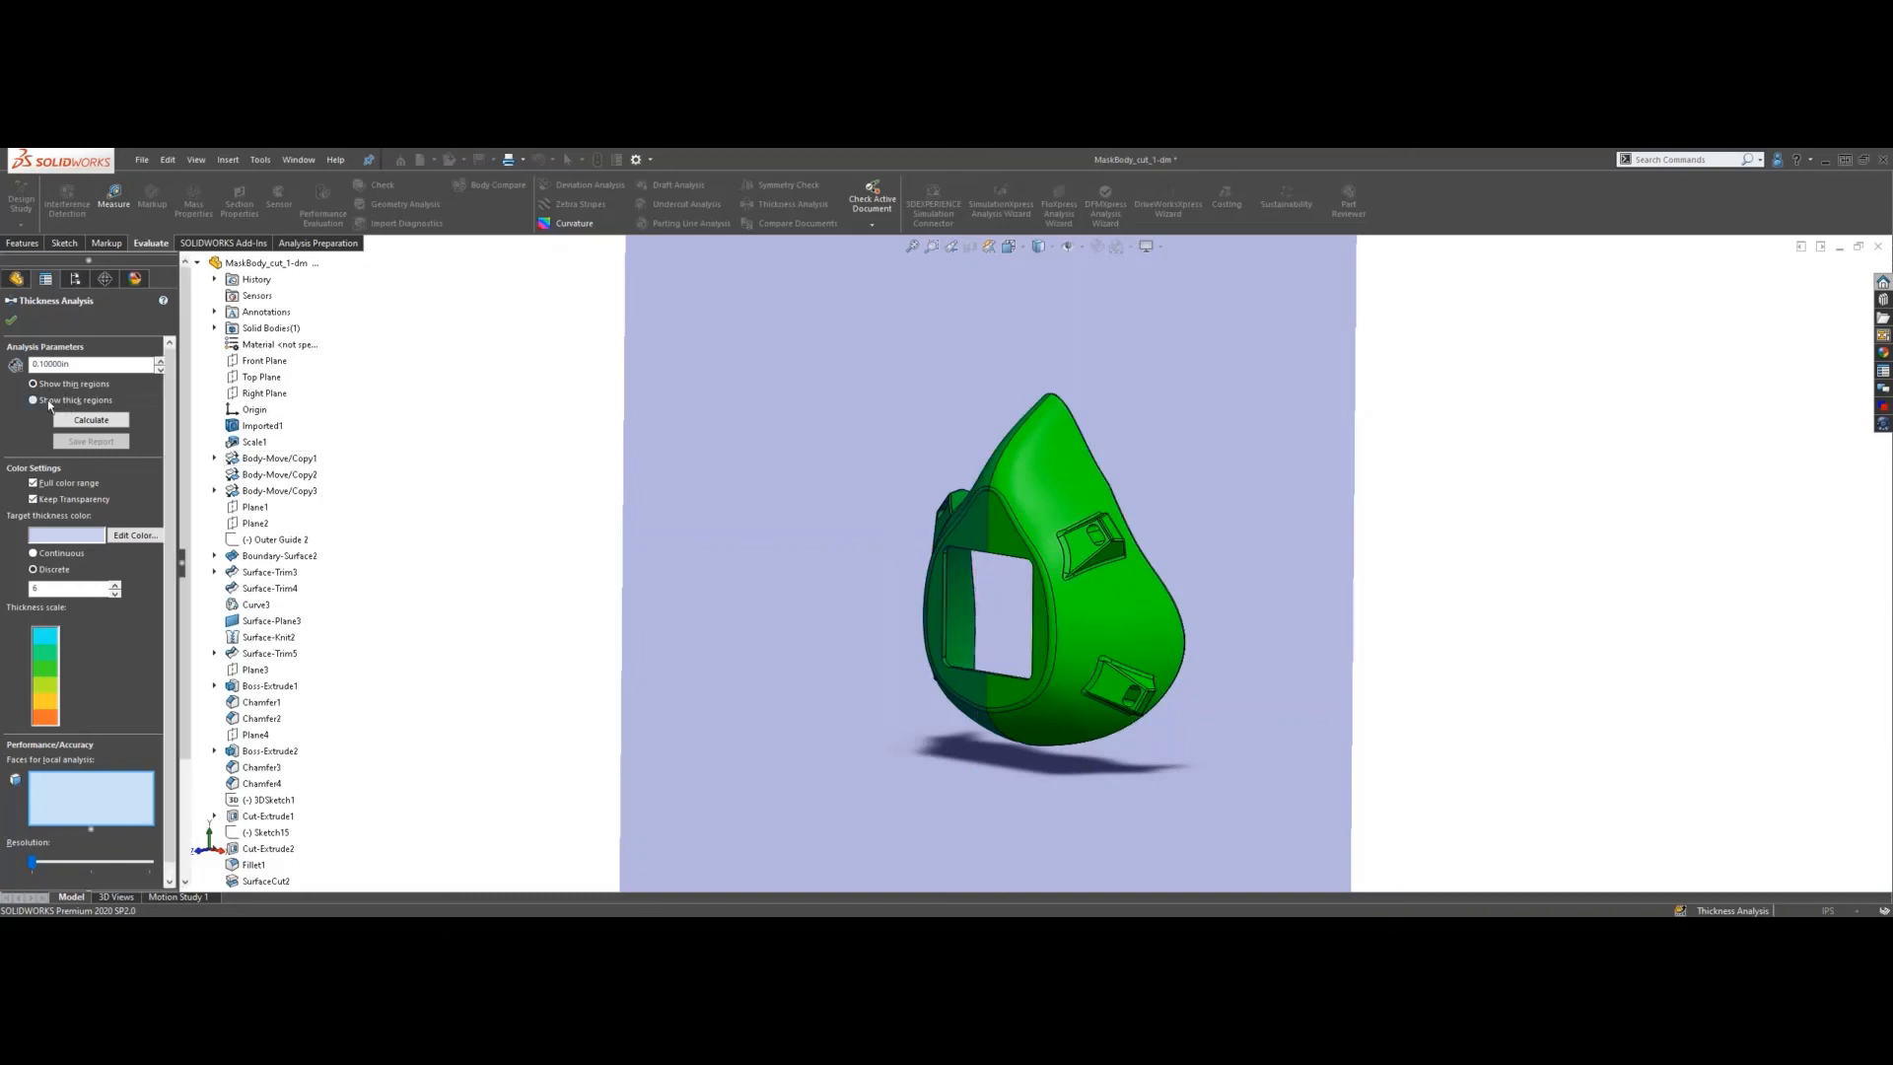
click(53, 387)
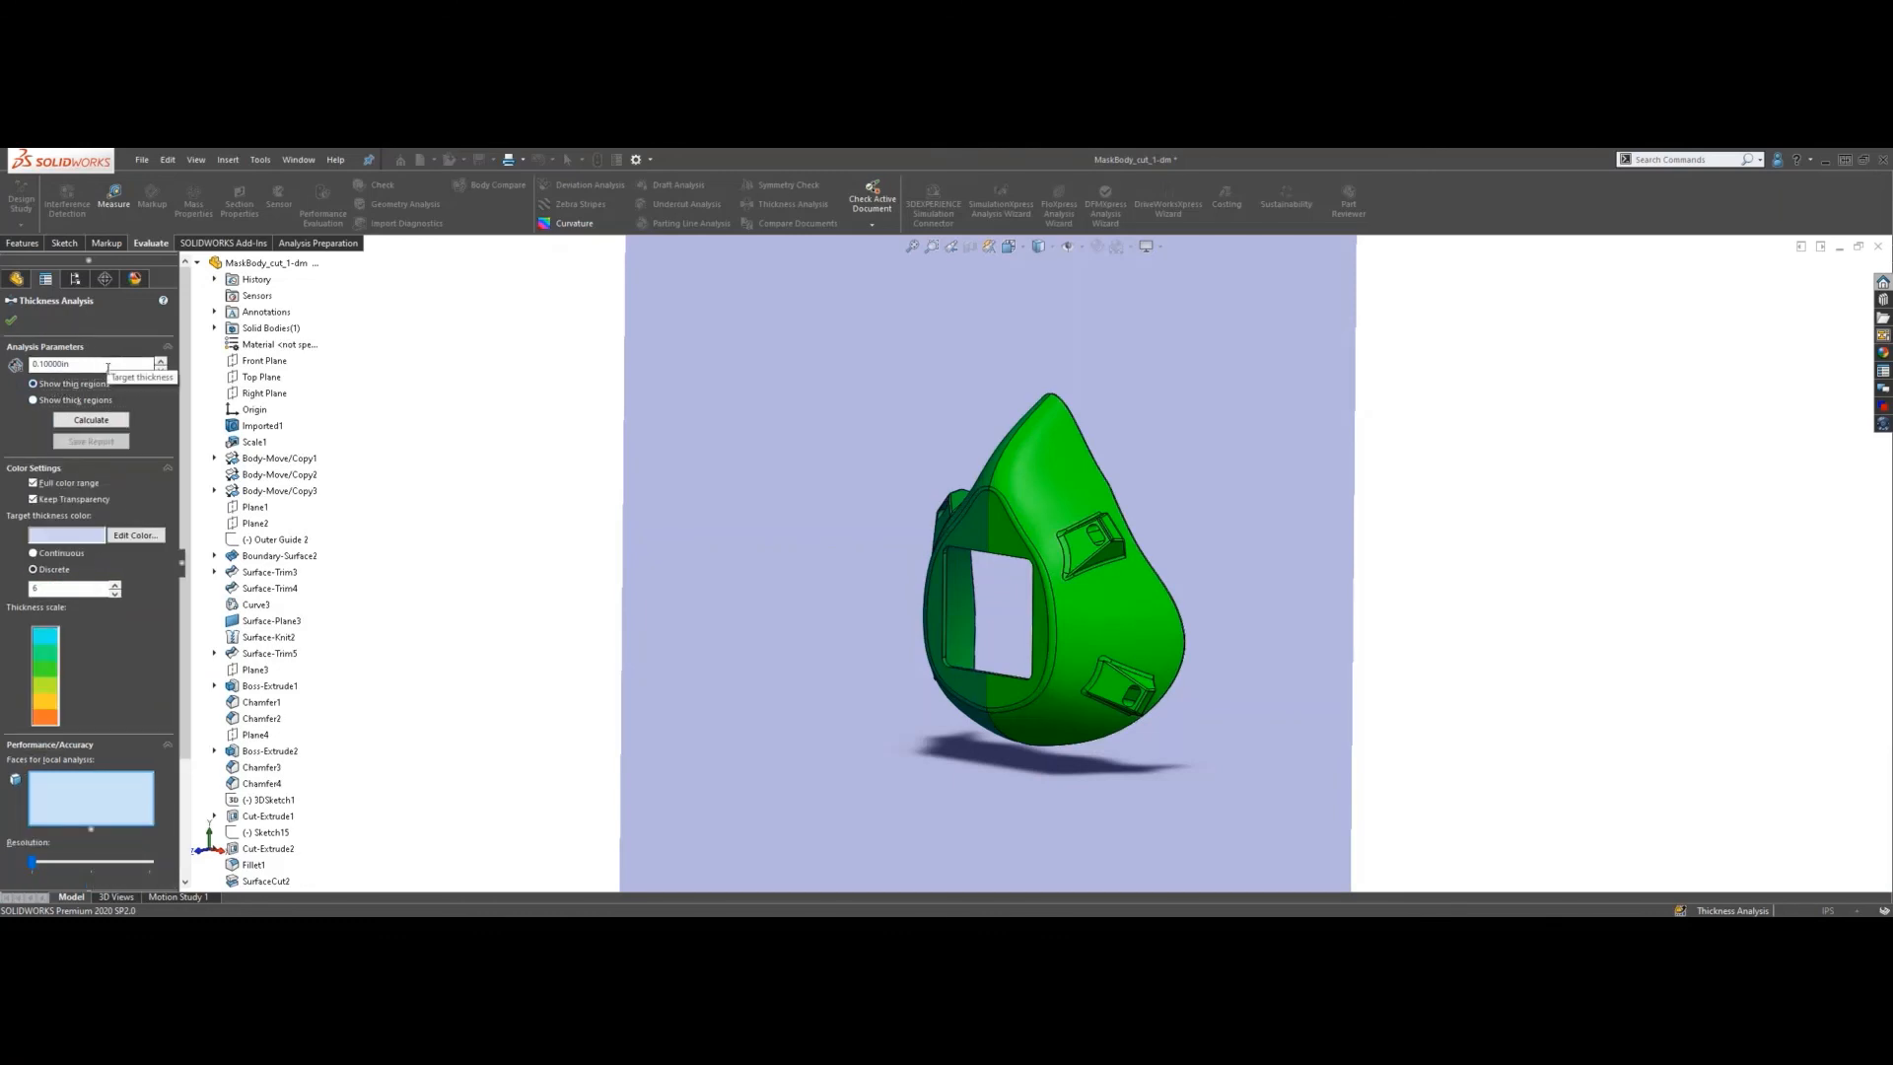
middle_drag(865, 694, 1114, 639)
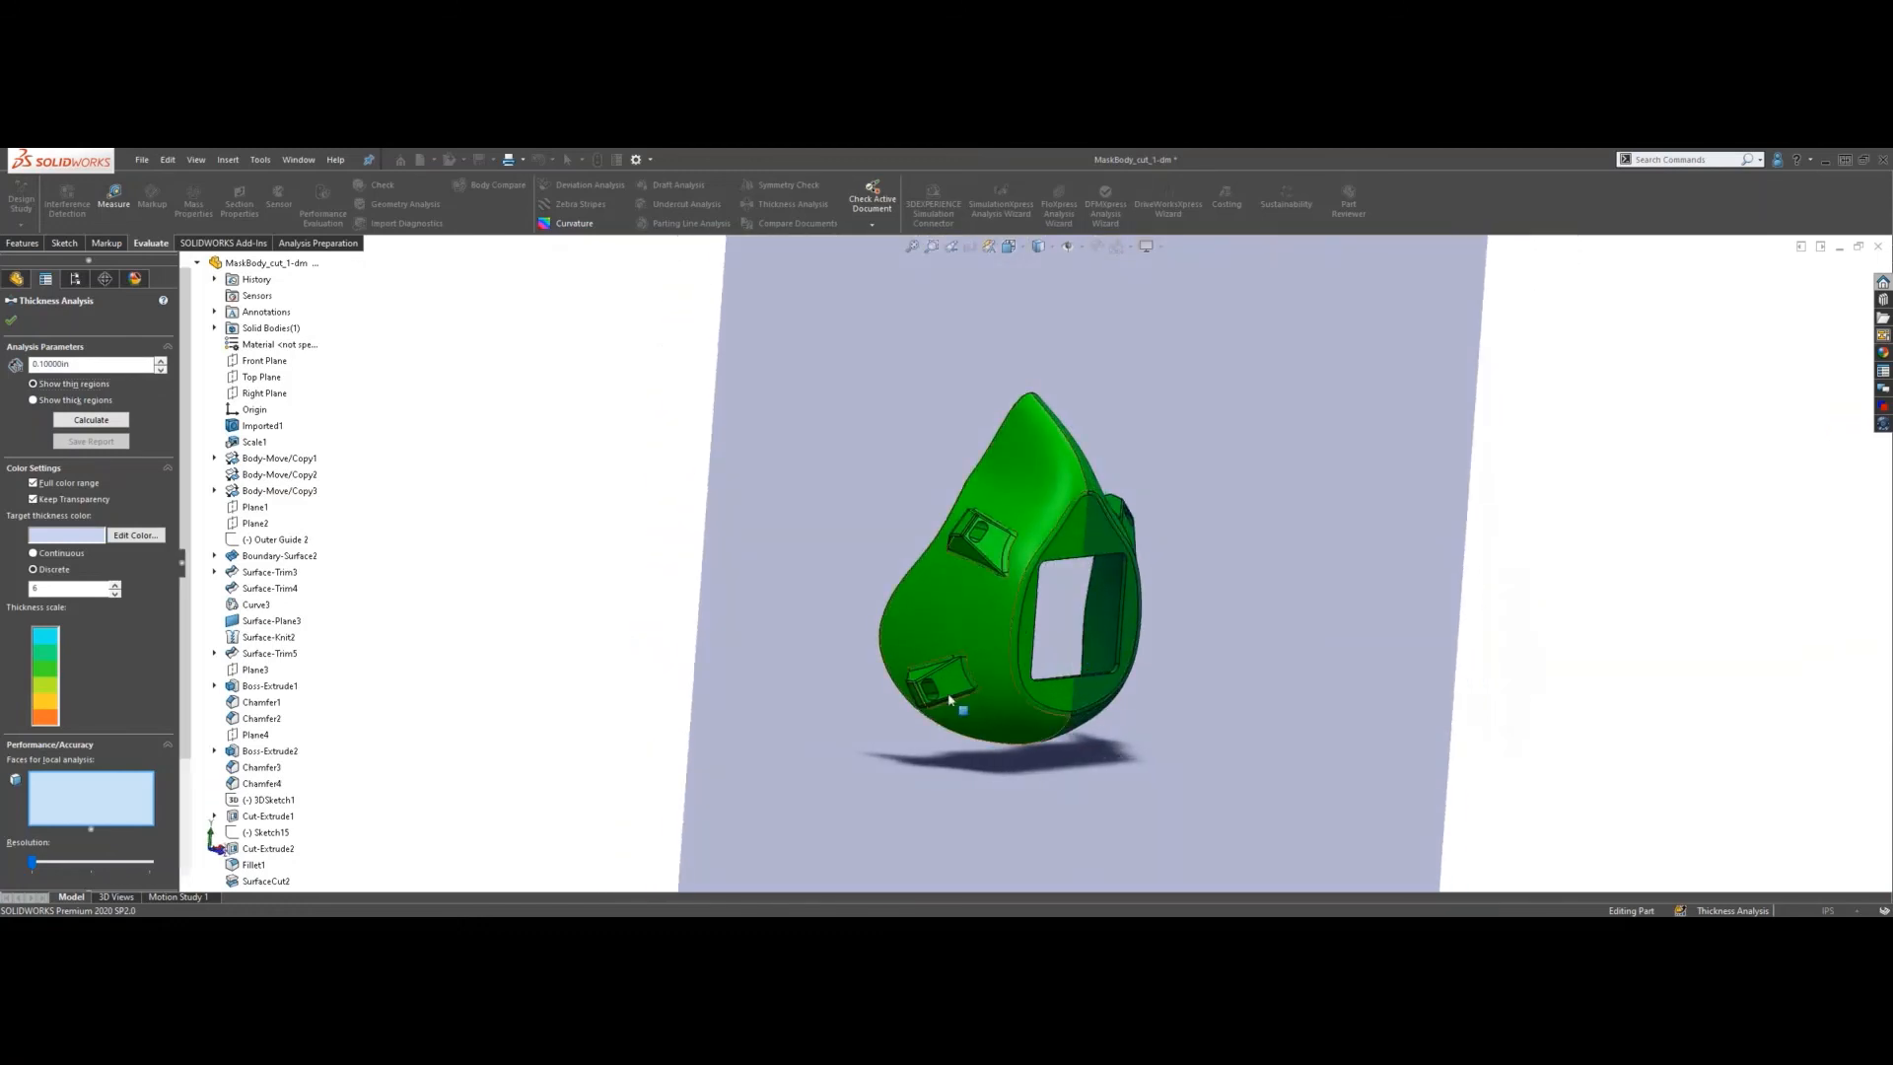
click(48, 568)
middle_drag(778, 599, 743, 579)
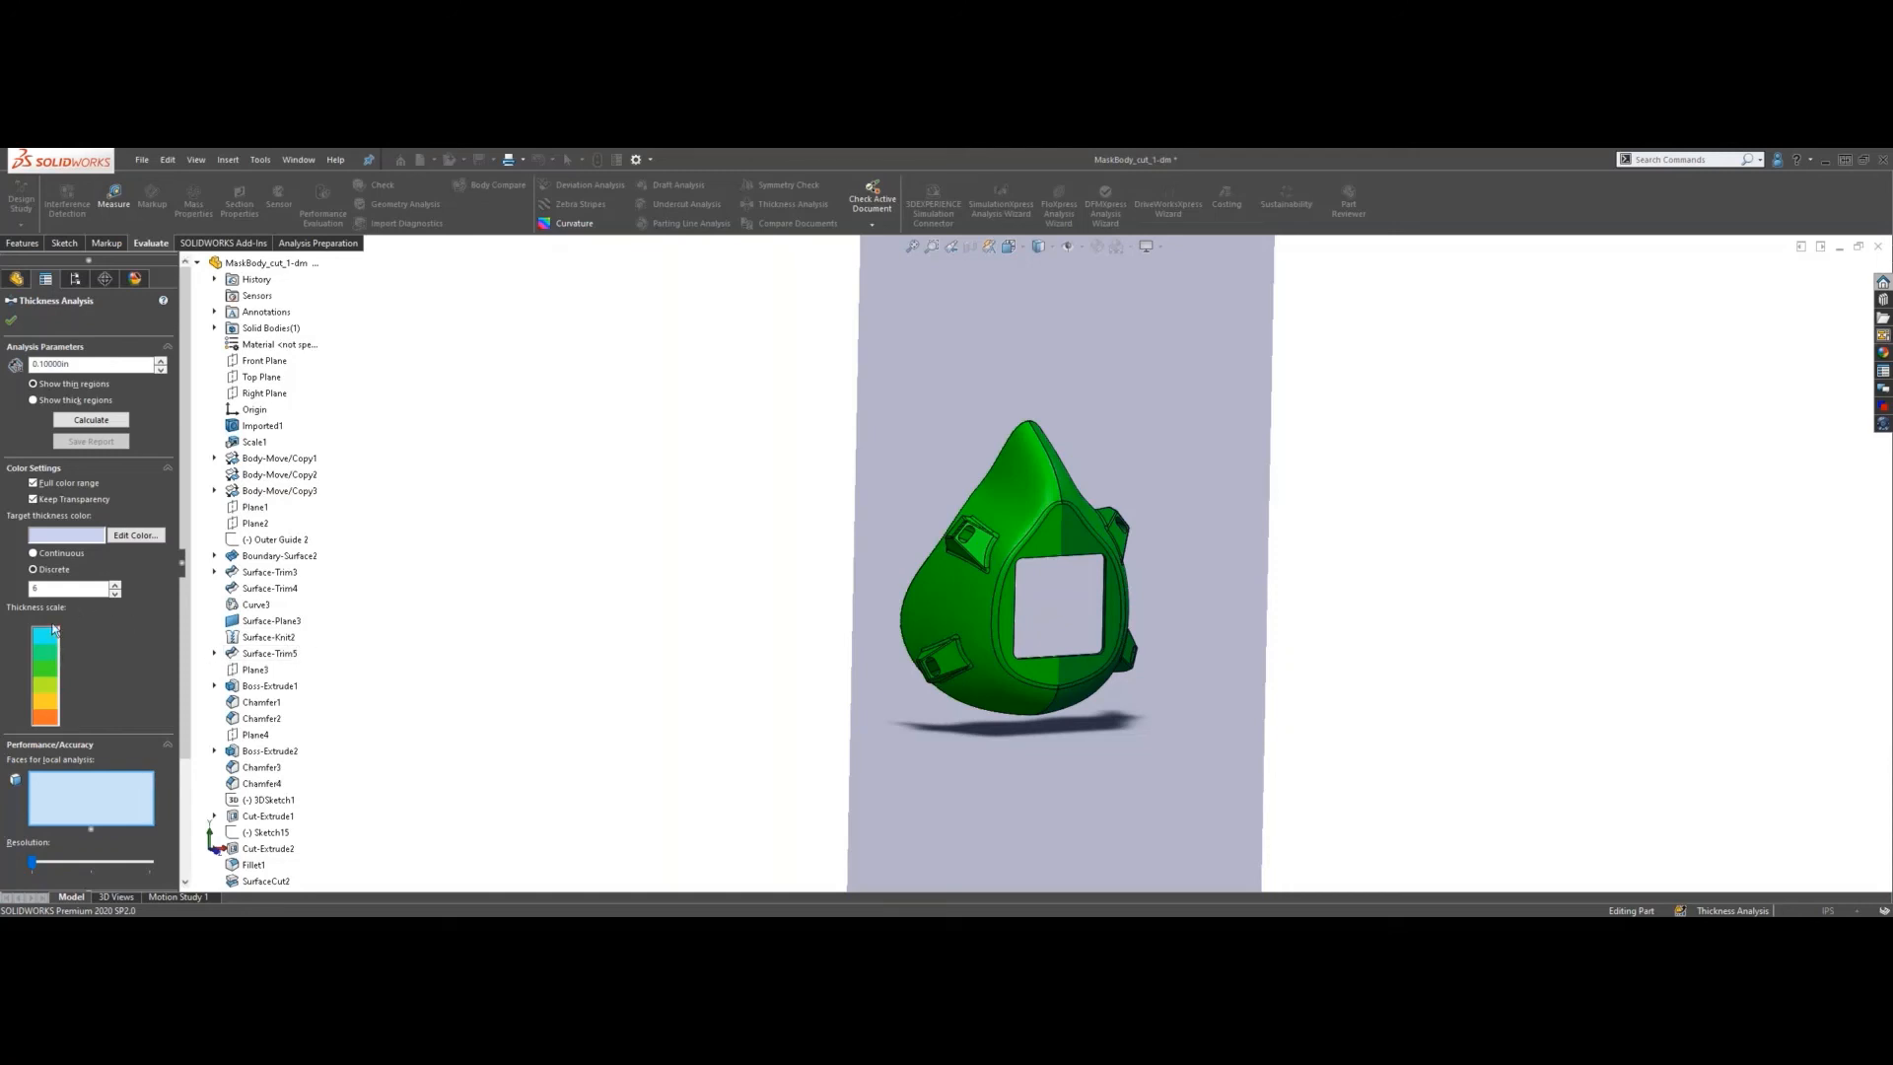
- Set the discrete thickness scale to 8 colors and calculate the thickness of the mask
click(114, 584)
click(115, 585)
scroll(941, 528, down, 5)
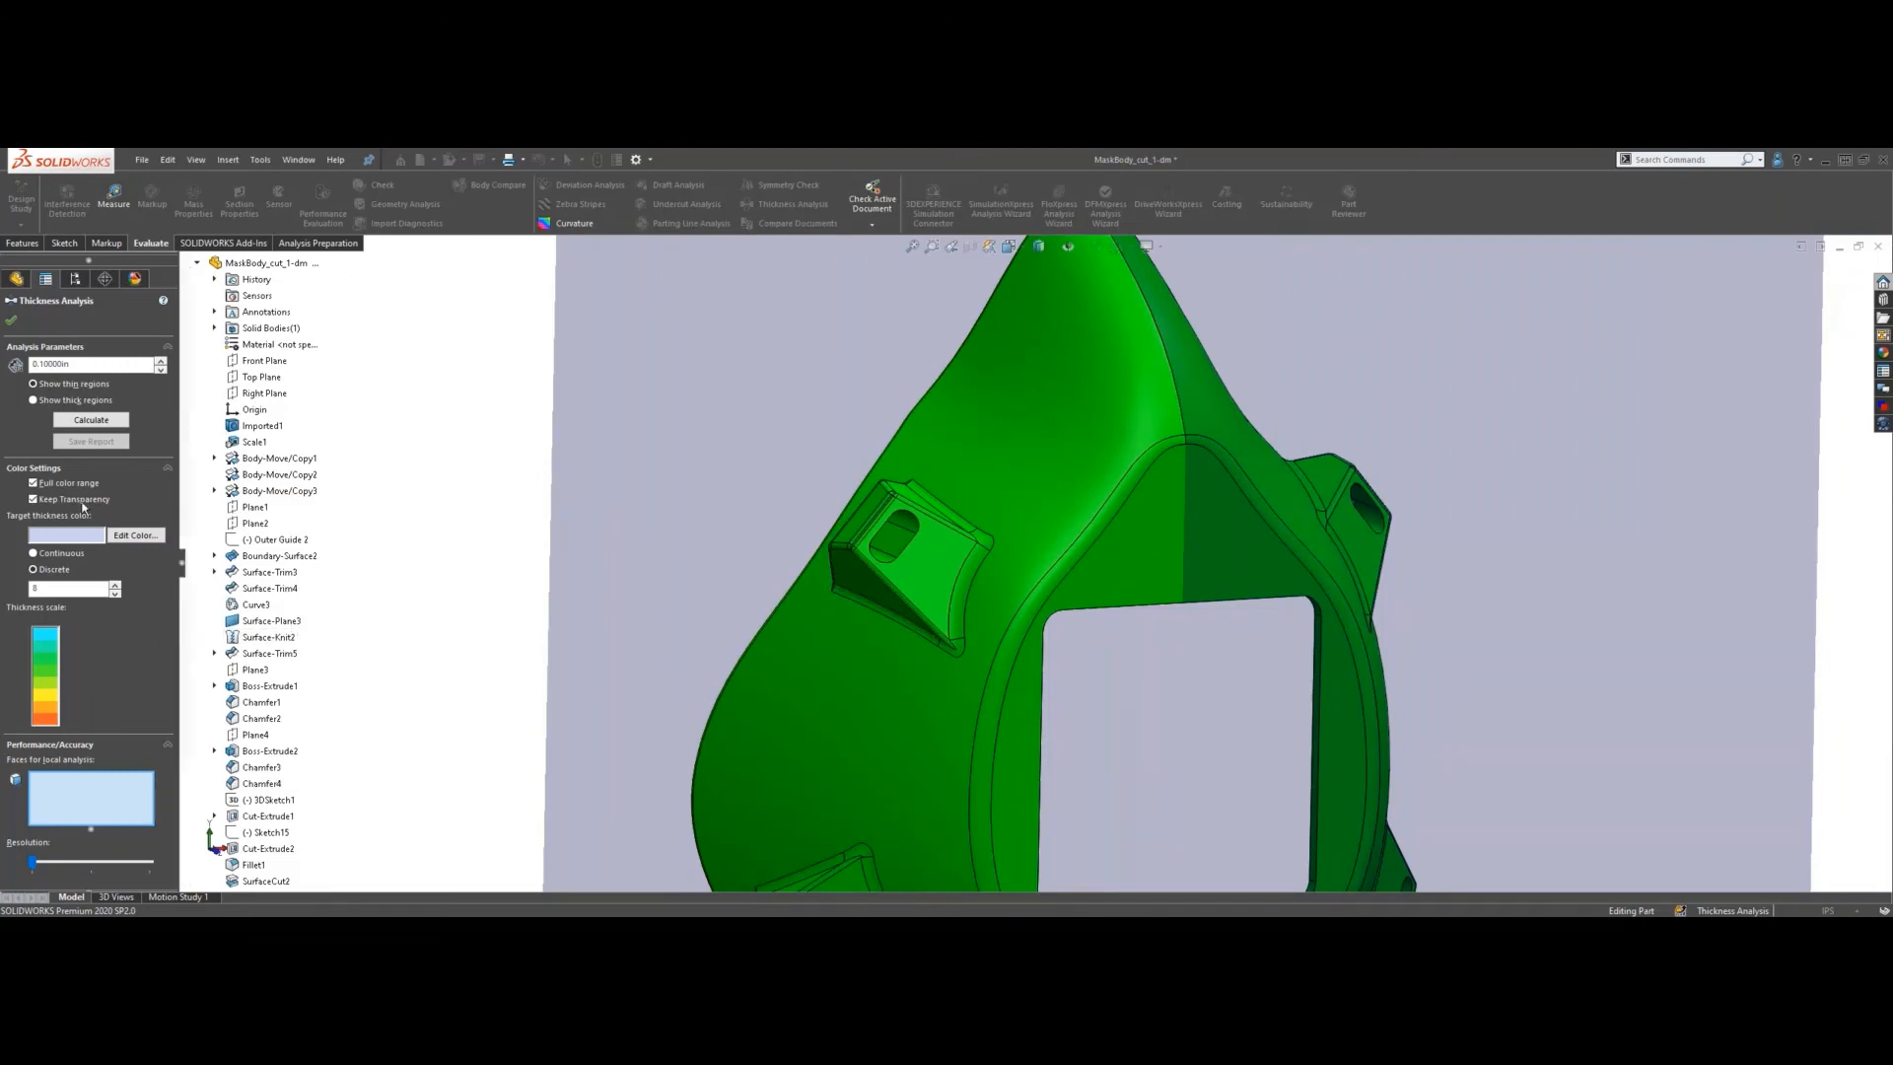
click(110, 423)
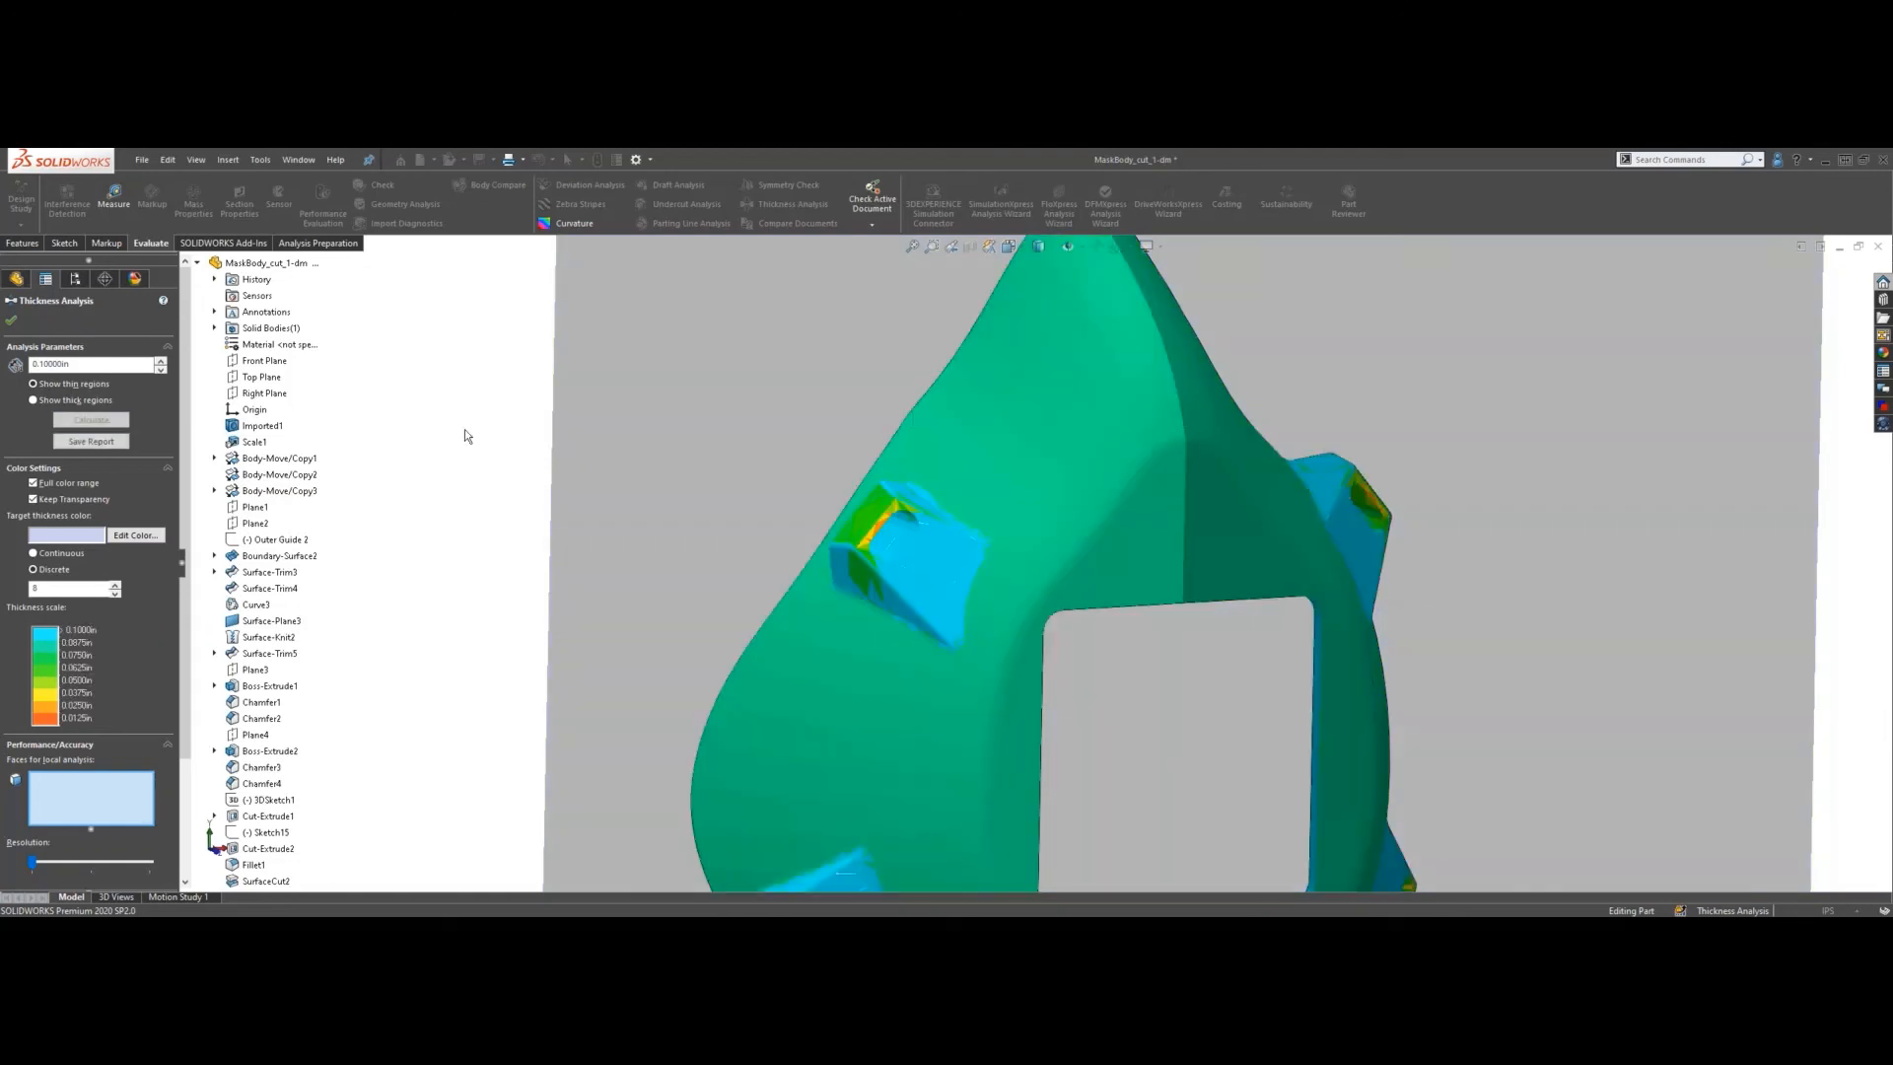
- Examine the thickness colors on one upper strap bracket, checking the thin area beside its slot against the scale
scroll(1084, 695, up, 5)
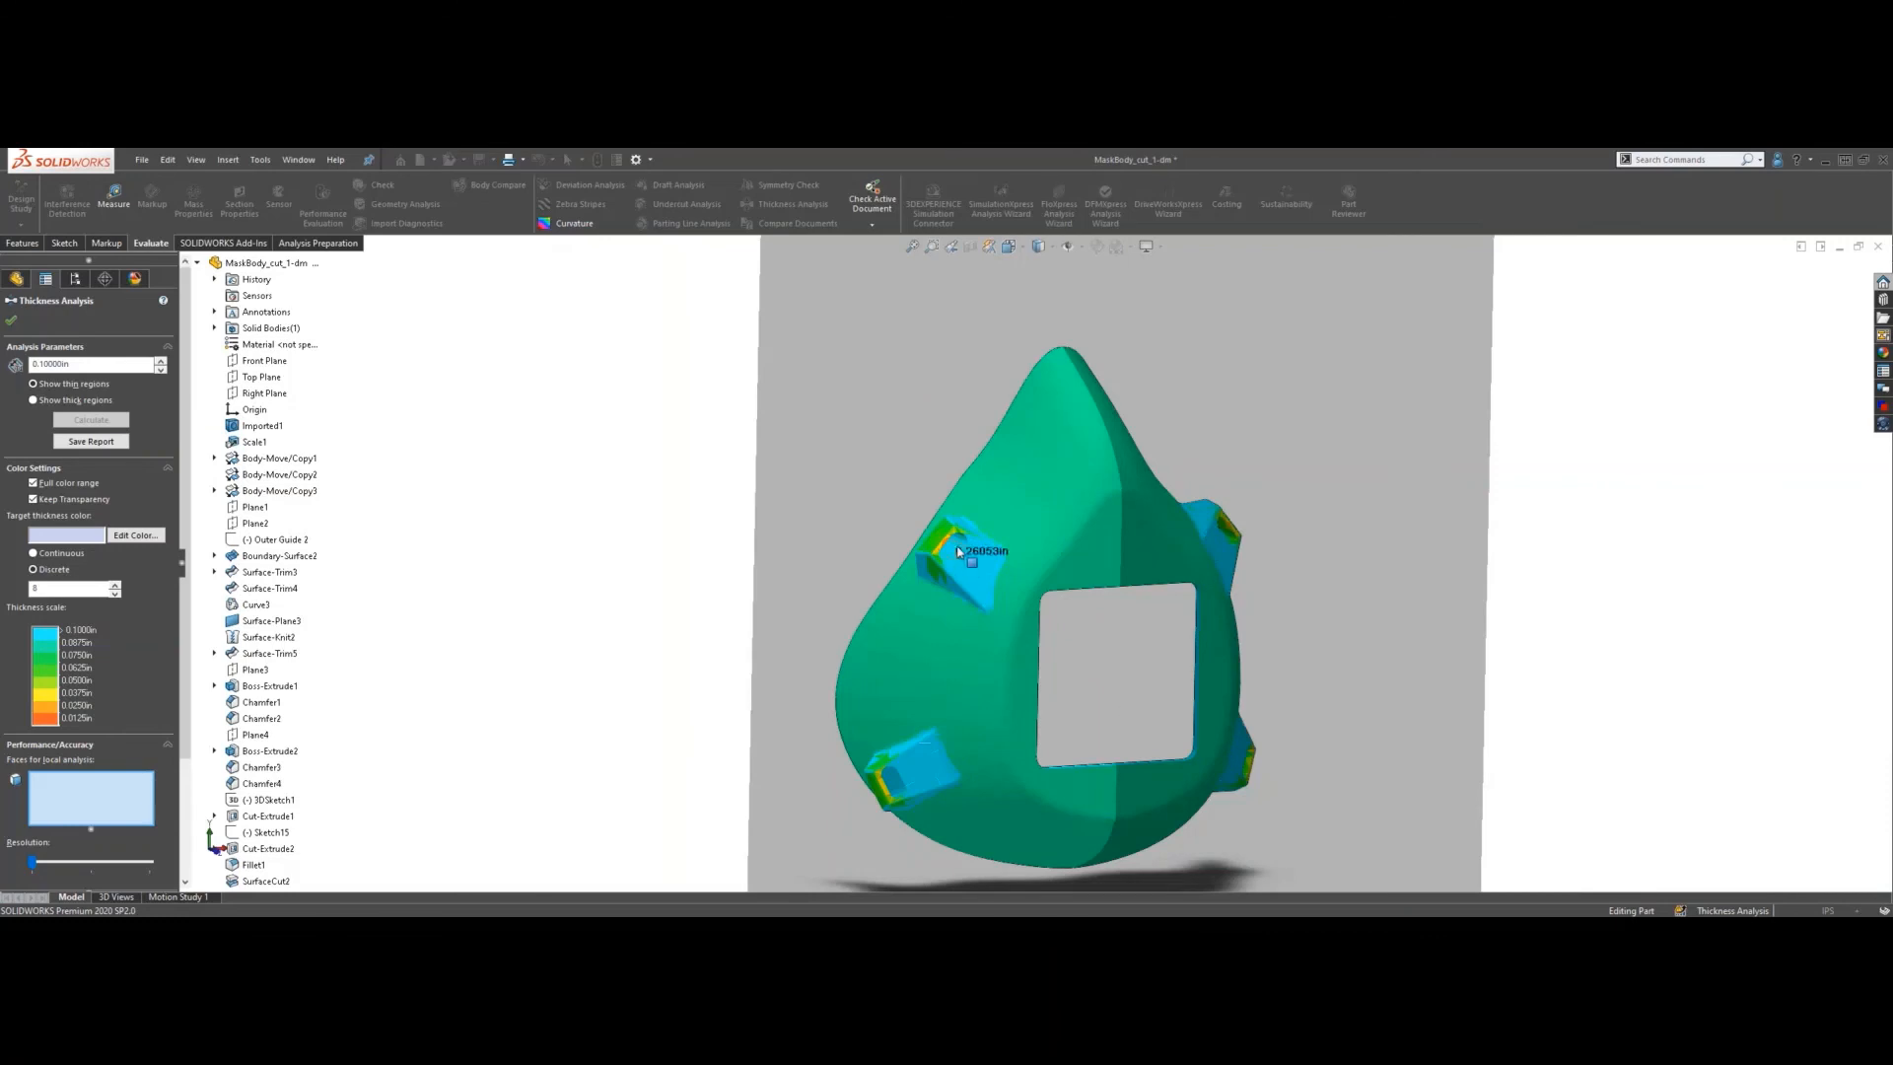
scroll(967, 558, down, 2)
scroll(948, 542, down, 5)
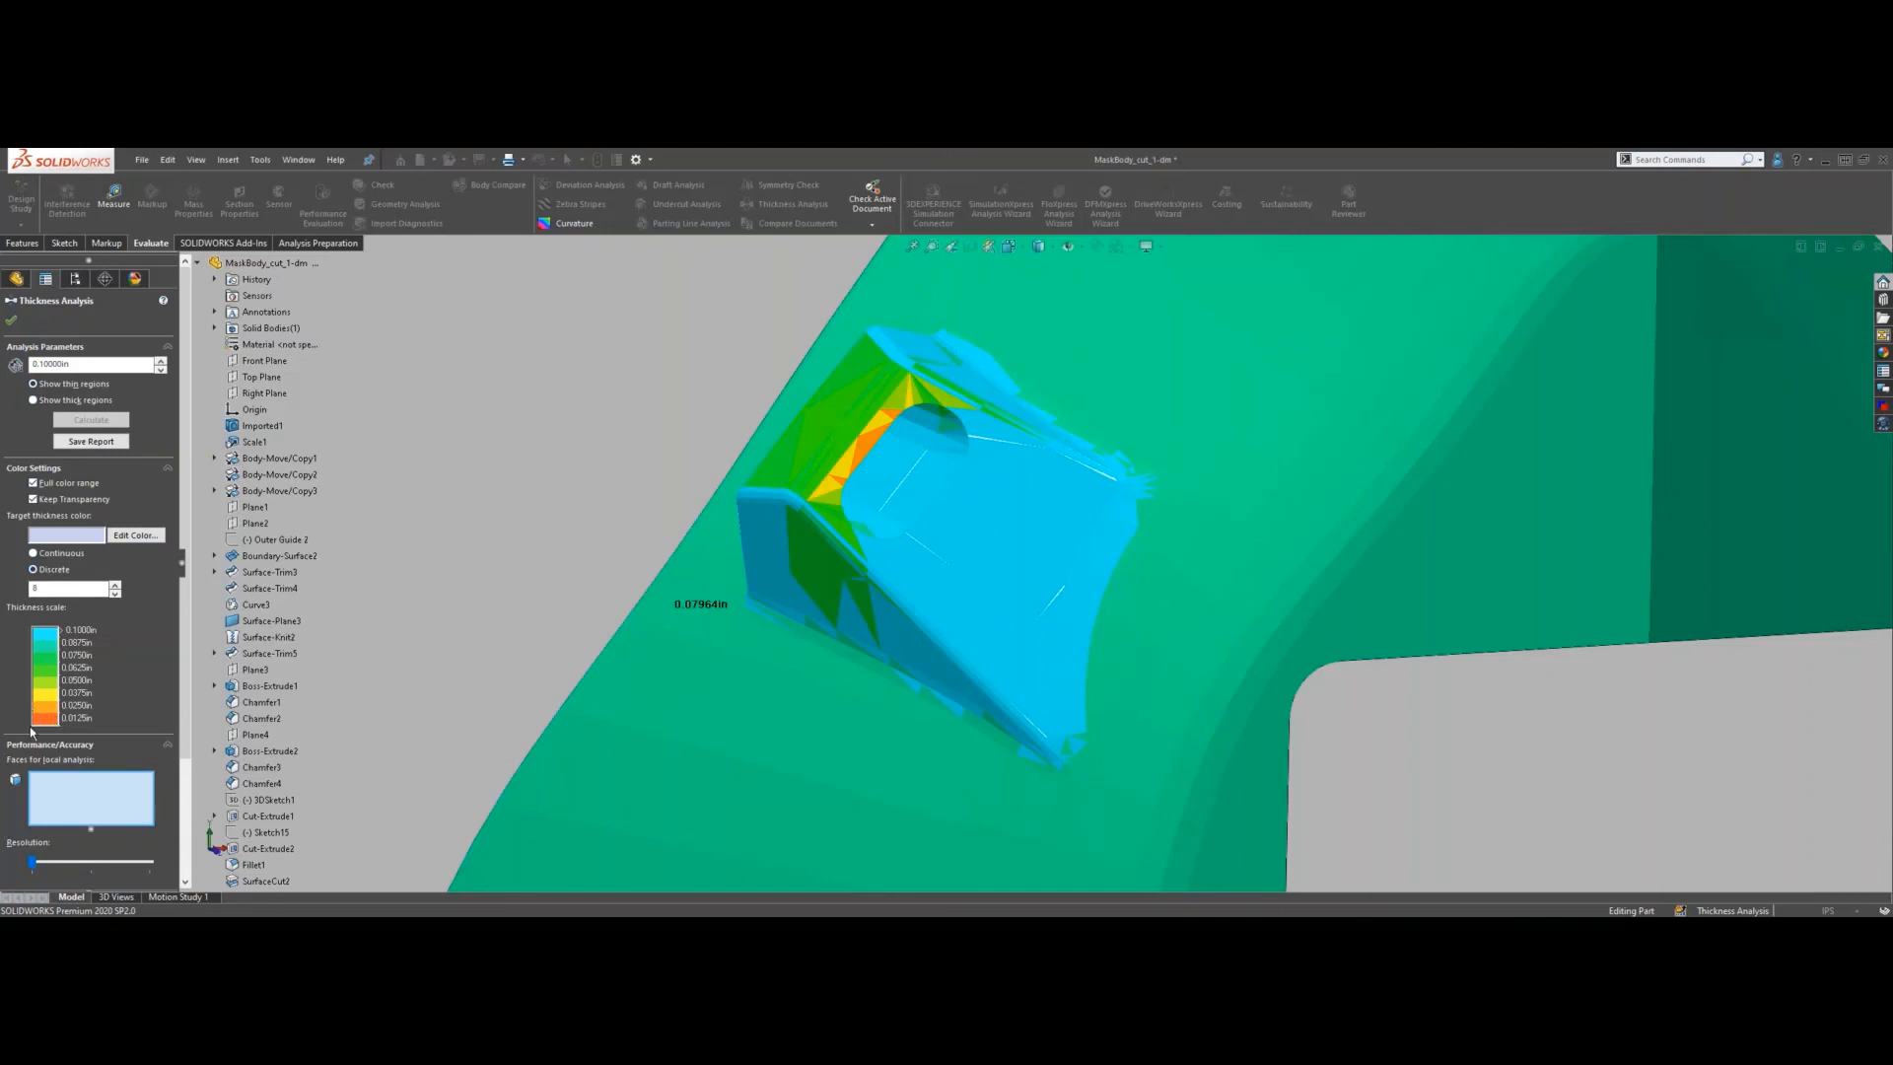
scroll(902, 472, down, 3)
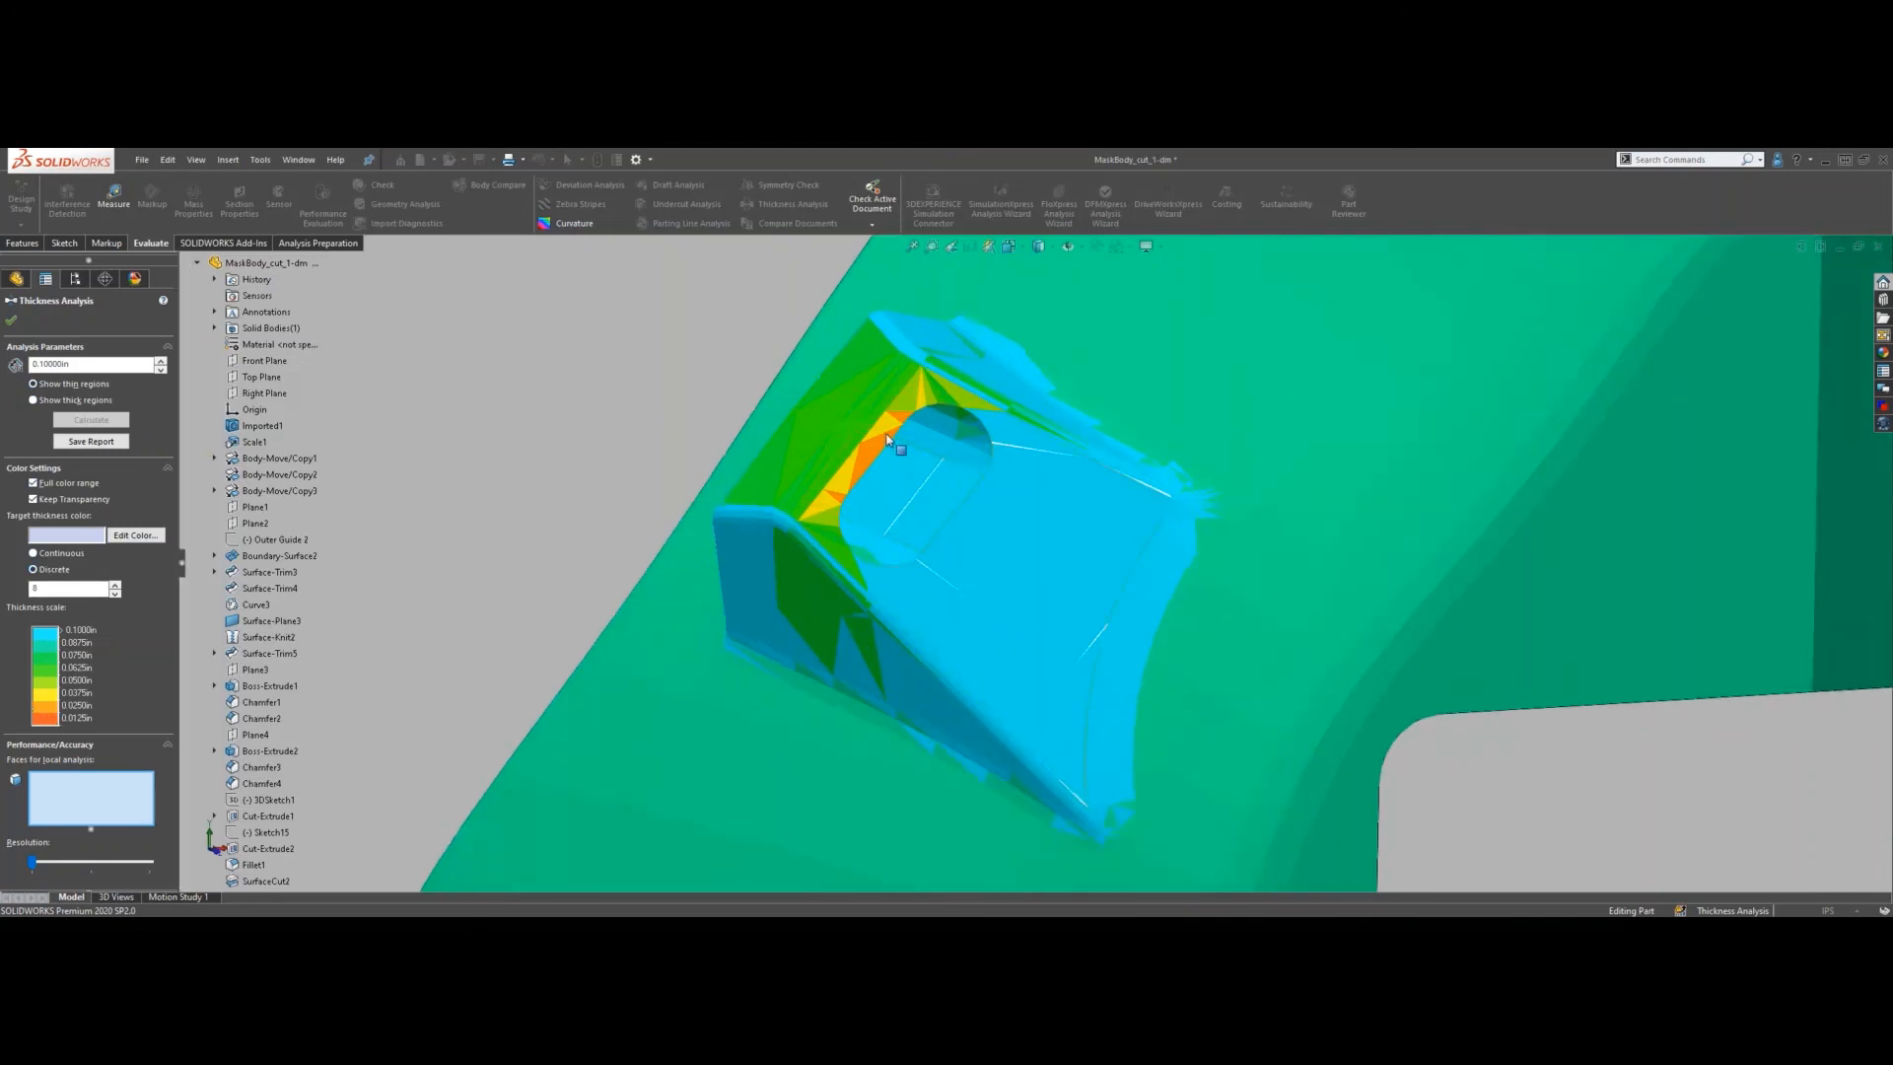
scroll(892, 481, up, 2)
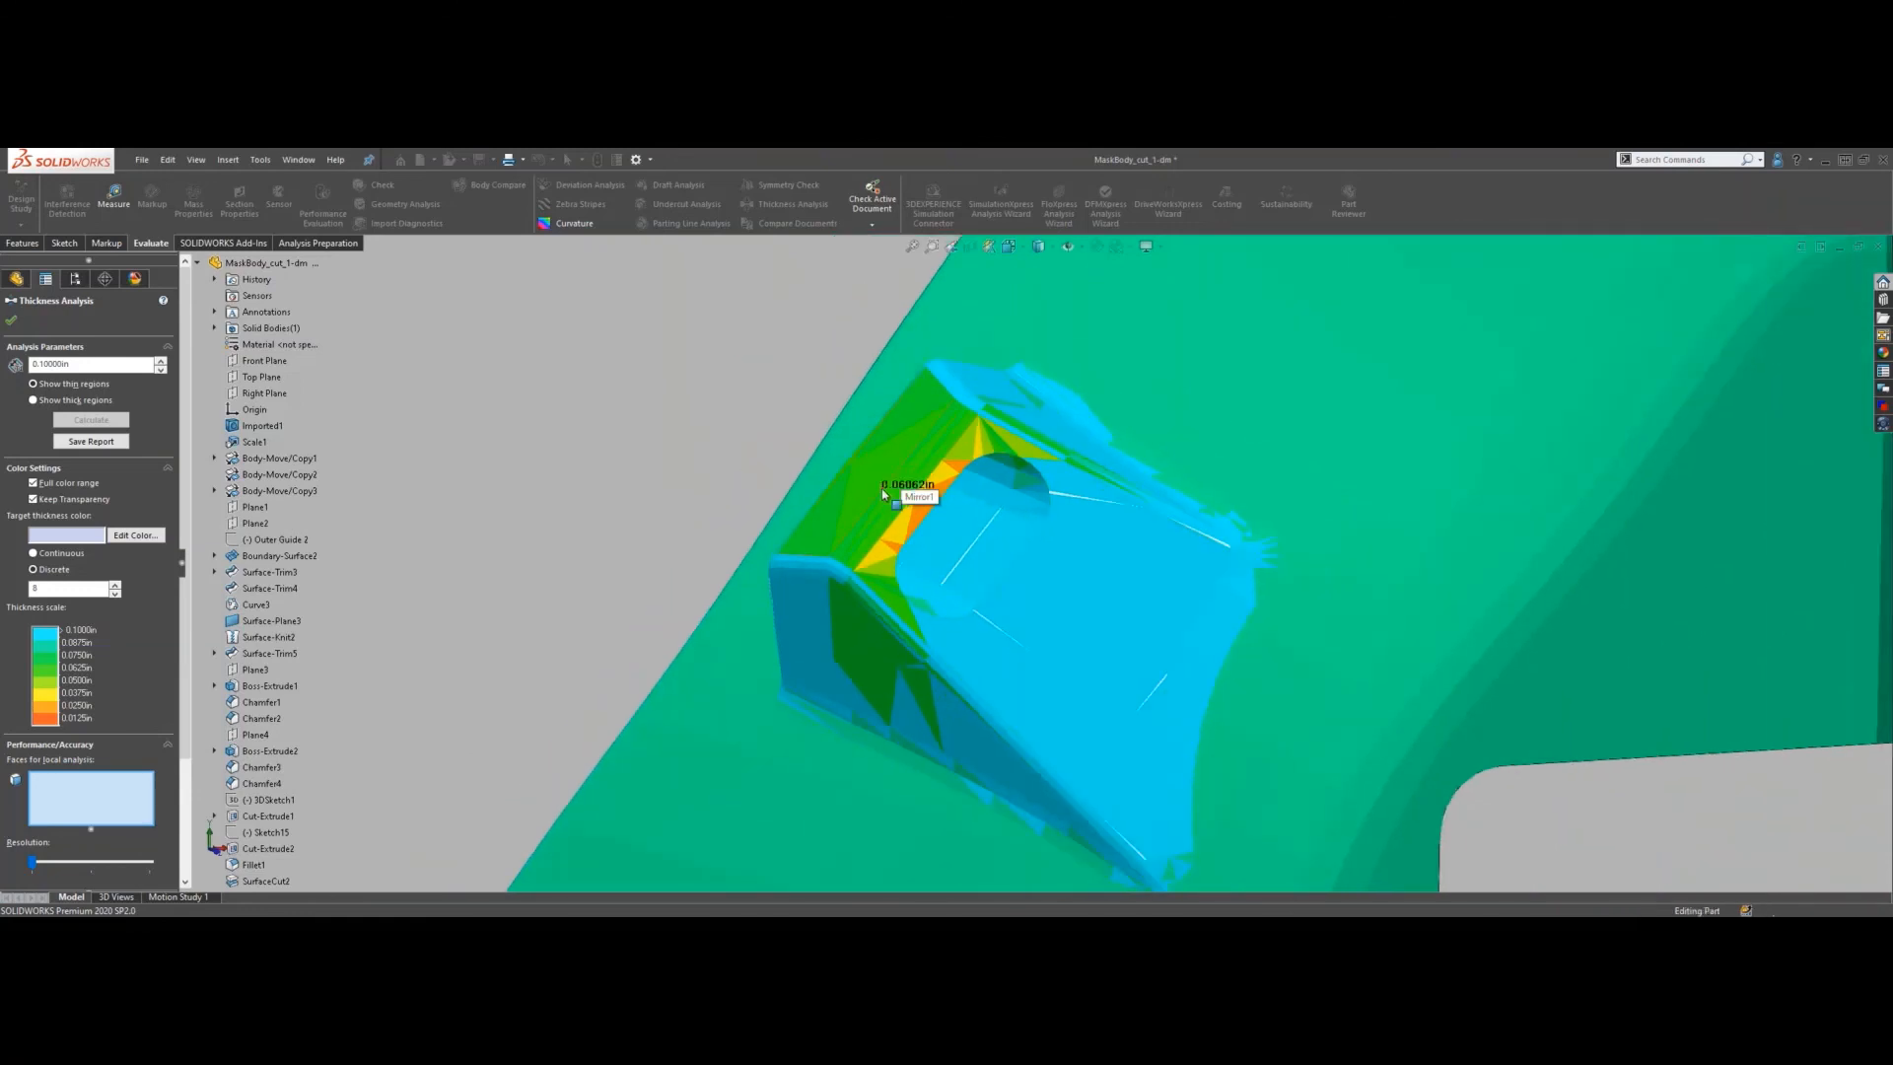
scroll(979, 495, up, 6)
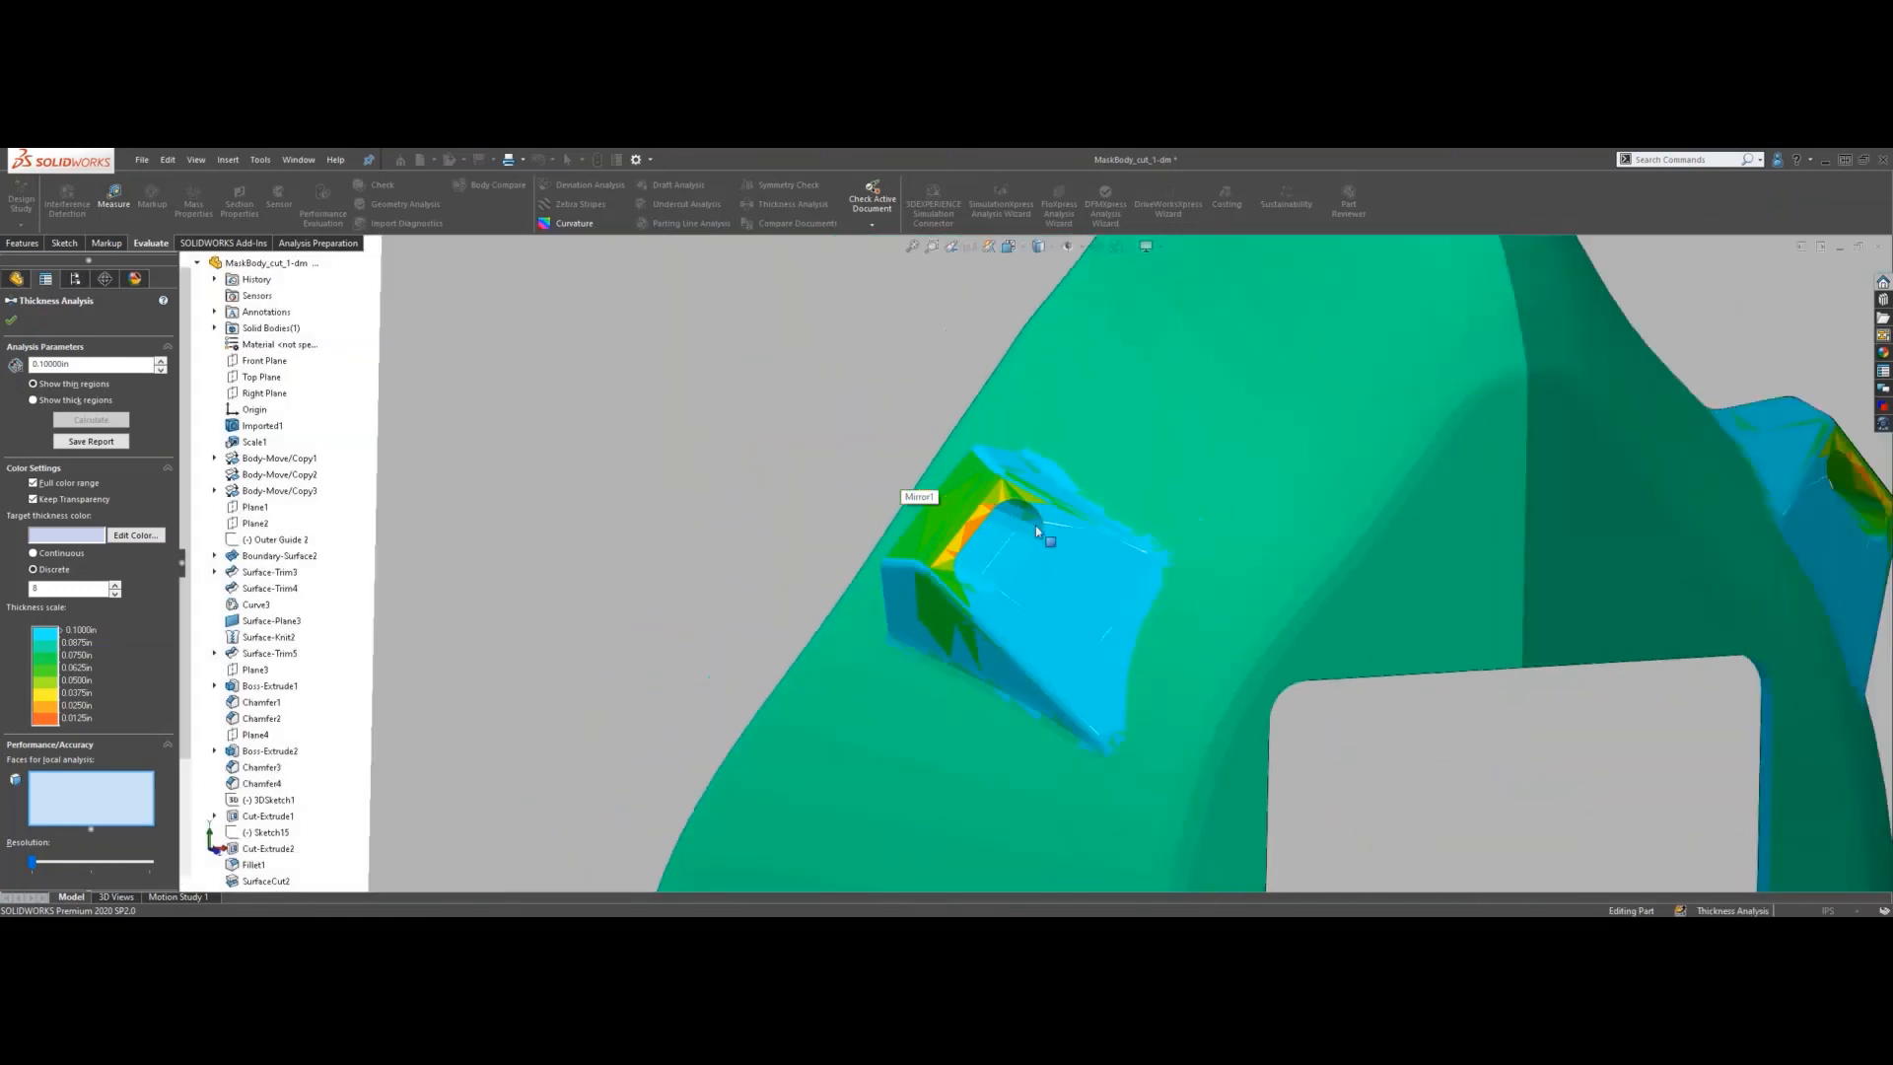
- Compare the thin areas on the opposite upper strap bracket and review the thickness colors over the whole mask front
middle_drag(1236, 676, 1183, 651)
scroll(1022, 533, down, 5)
scroll(1048, 541, up, 8)
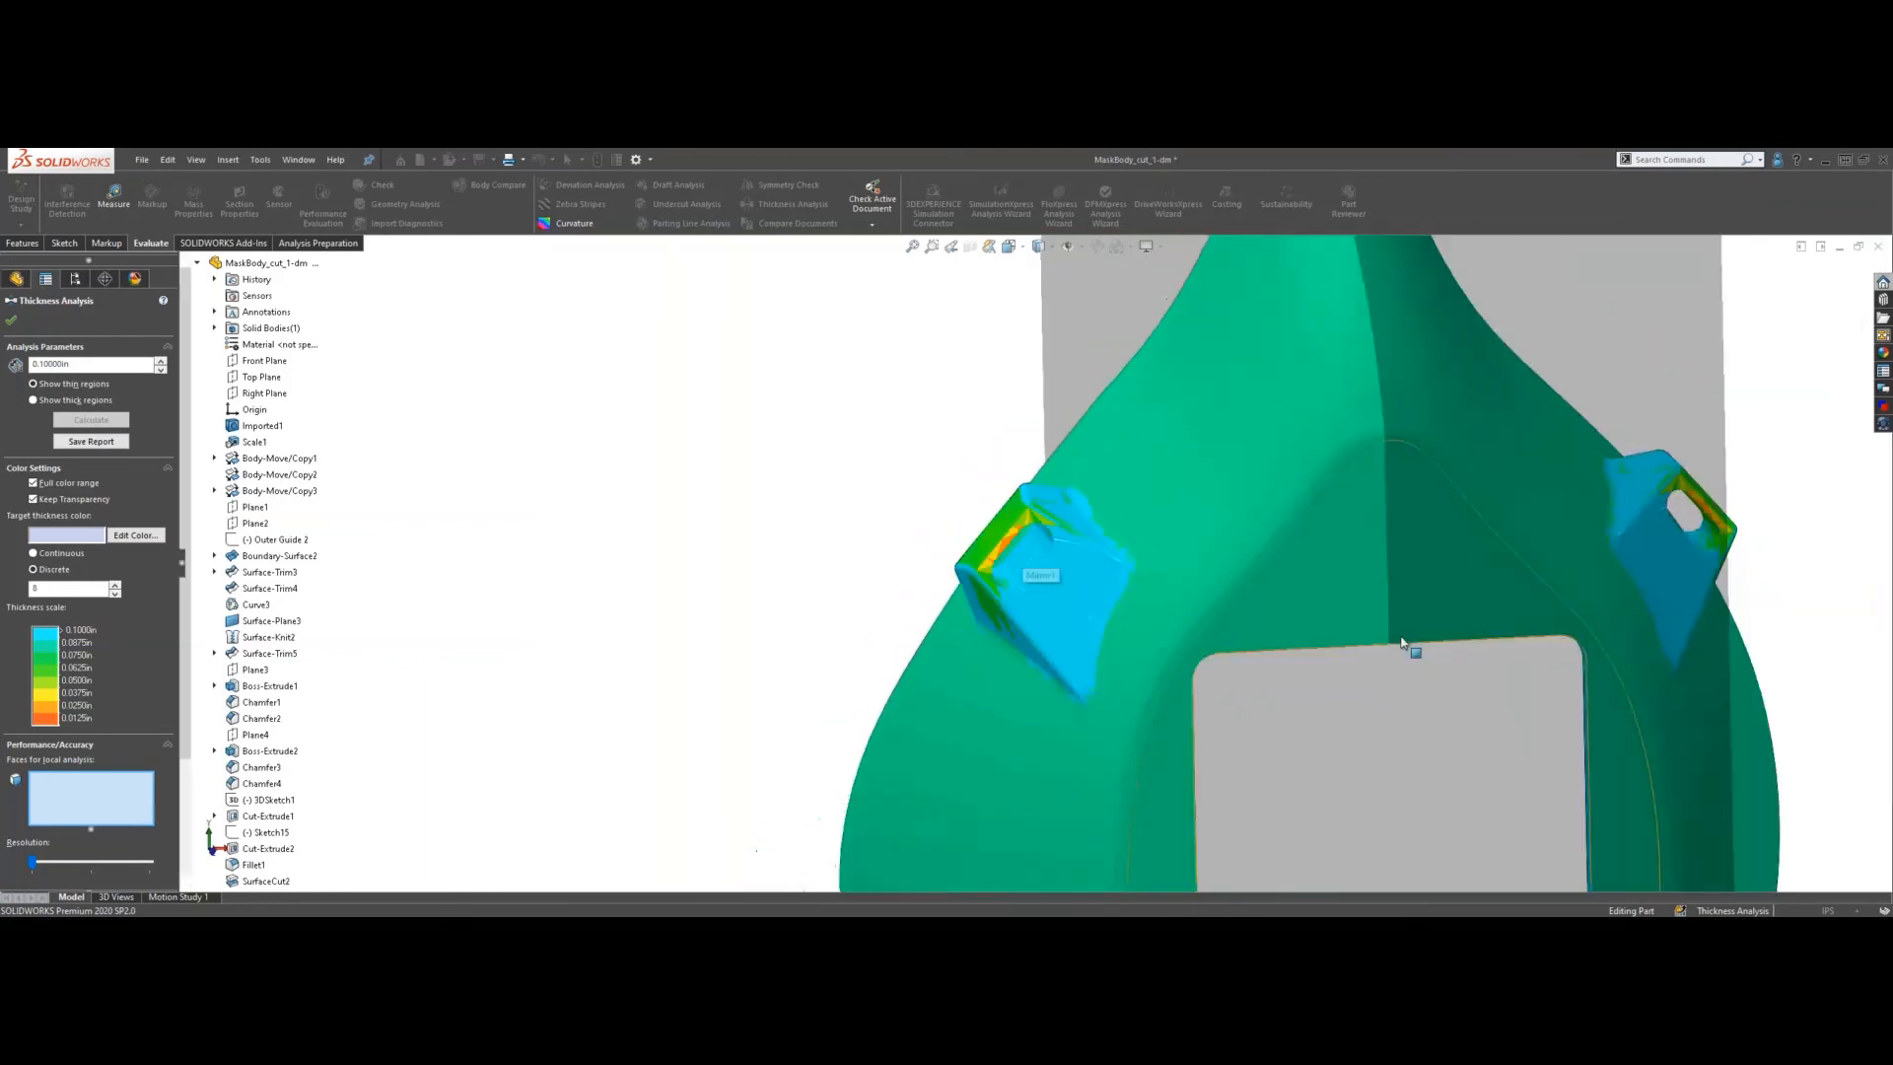
middle_drag(1266, 620, 1143, 602)
scroll(1133, 601, down, 8)
scroll(1132, 602, down, 5)
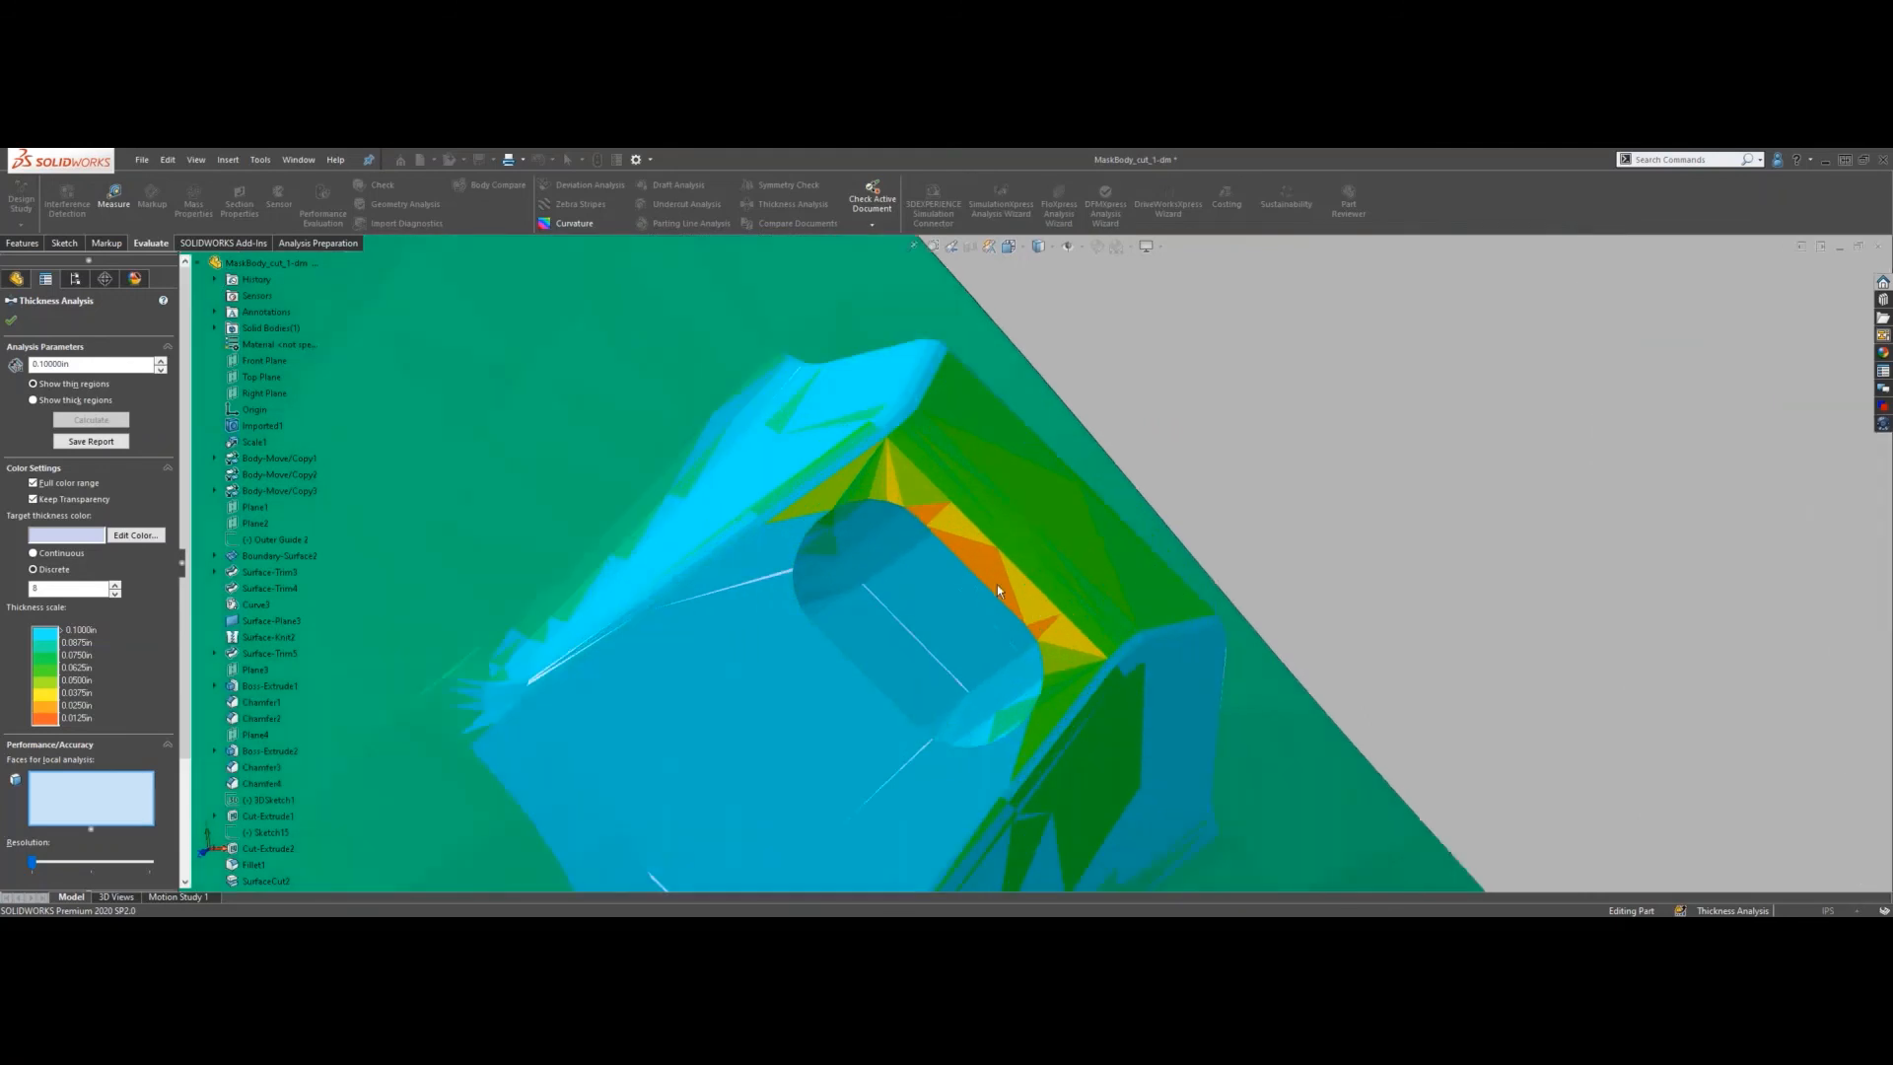
middle_drag(997, 585, 1065, 585)
scroll(1063, 586, up, 12)
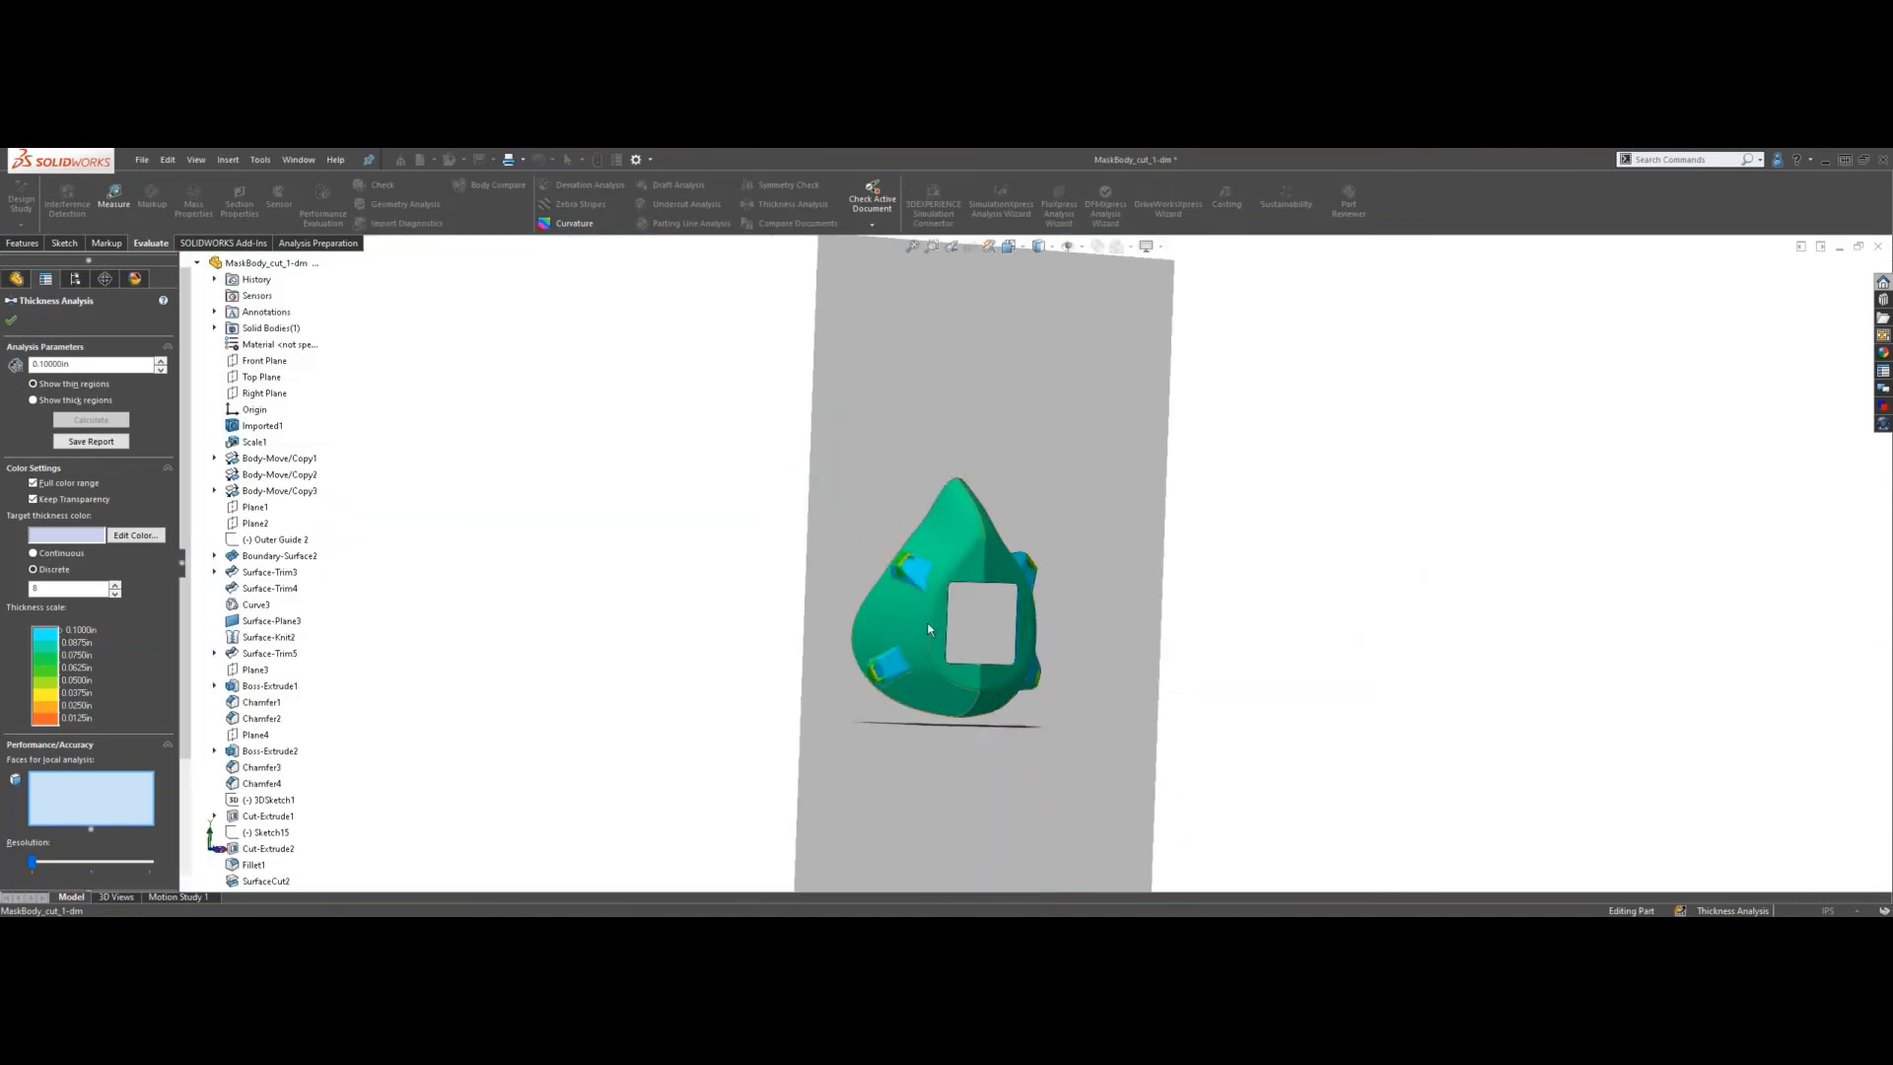
scroll(896, 603, down, 3)
middle_drag(887, 509, 831, 513)
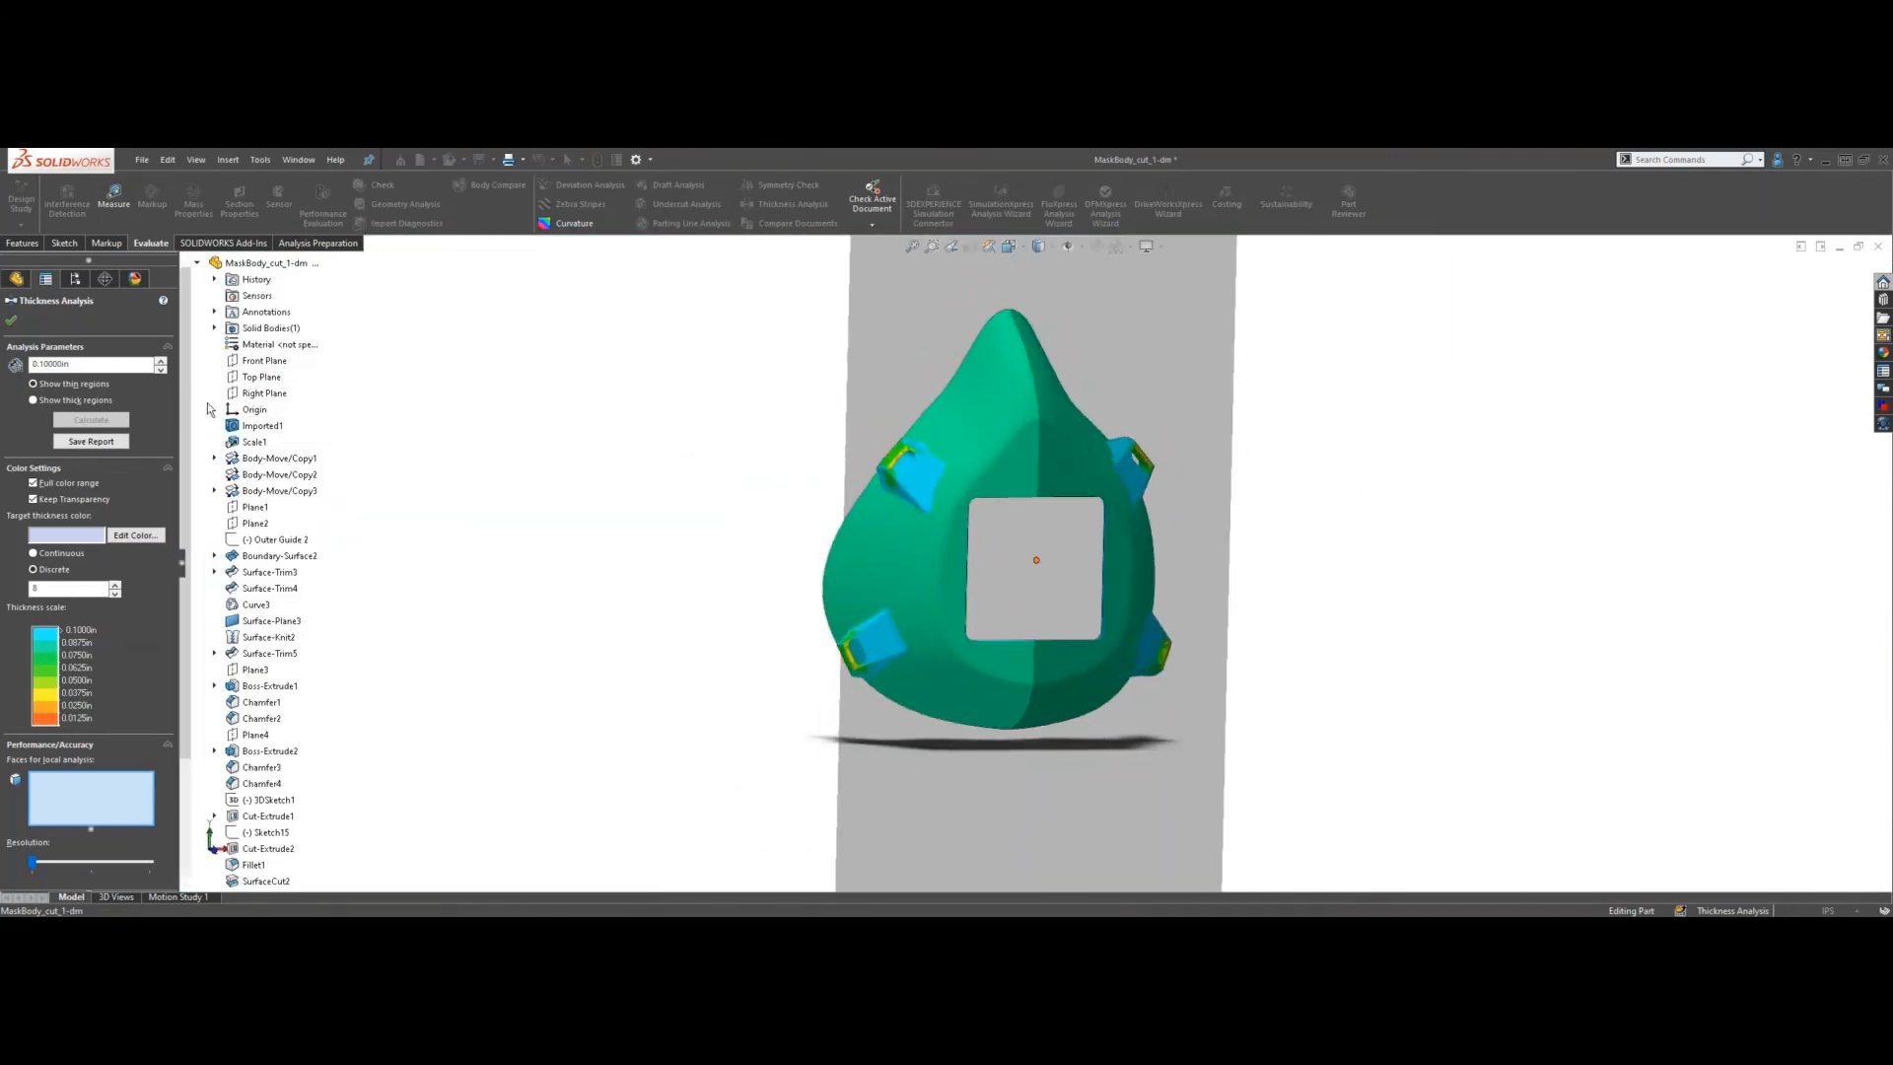
- Start saving a thickness report and name its folder "Mold Report"
click(90, 442)
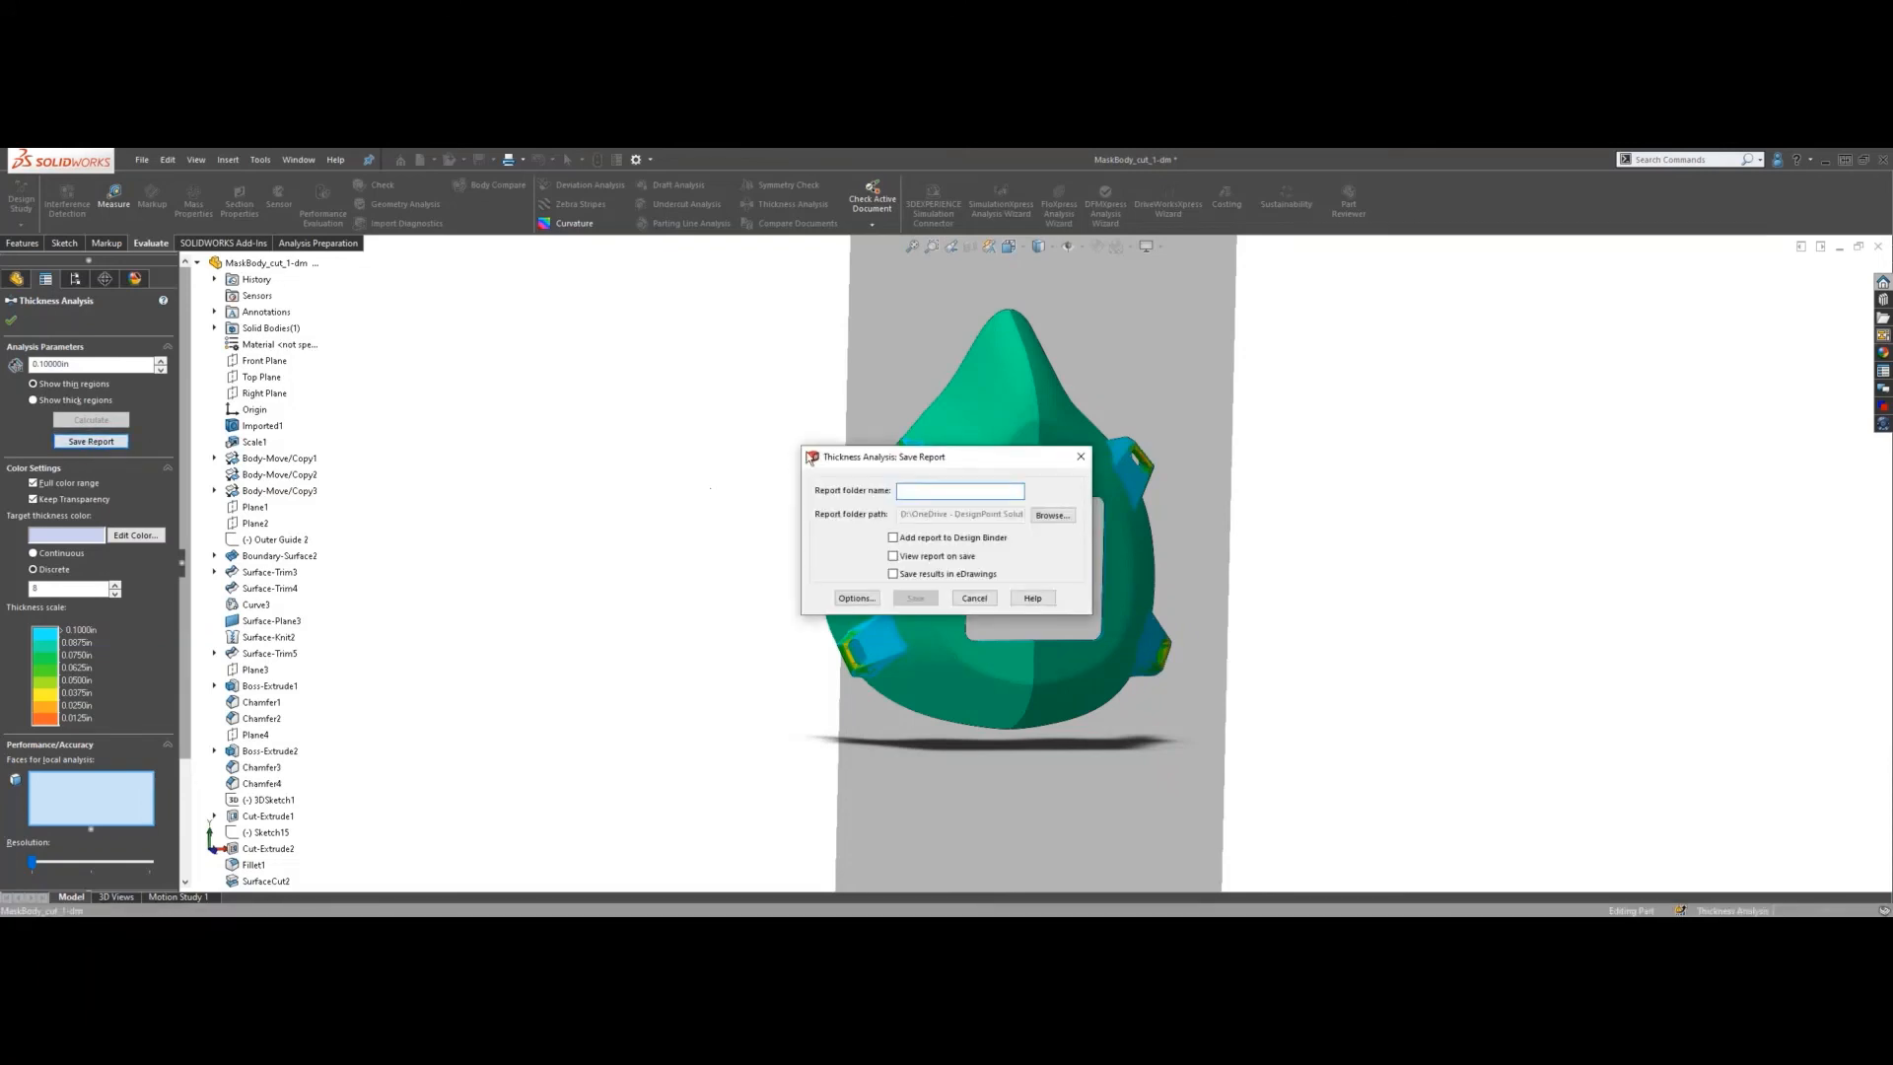
drag(799, 445, 569, 393)
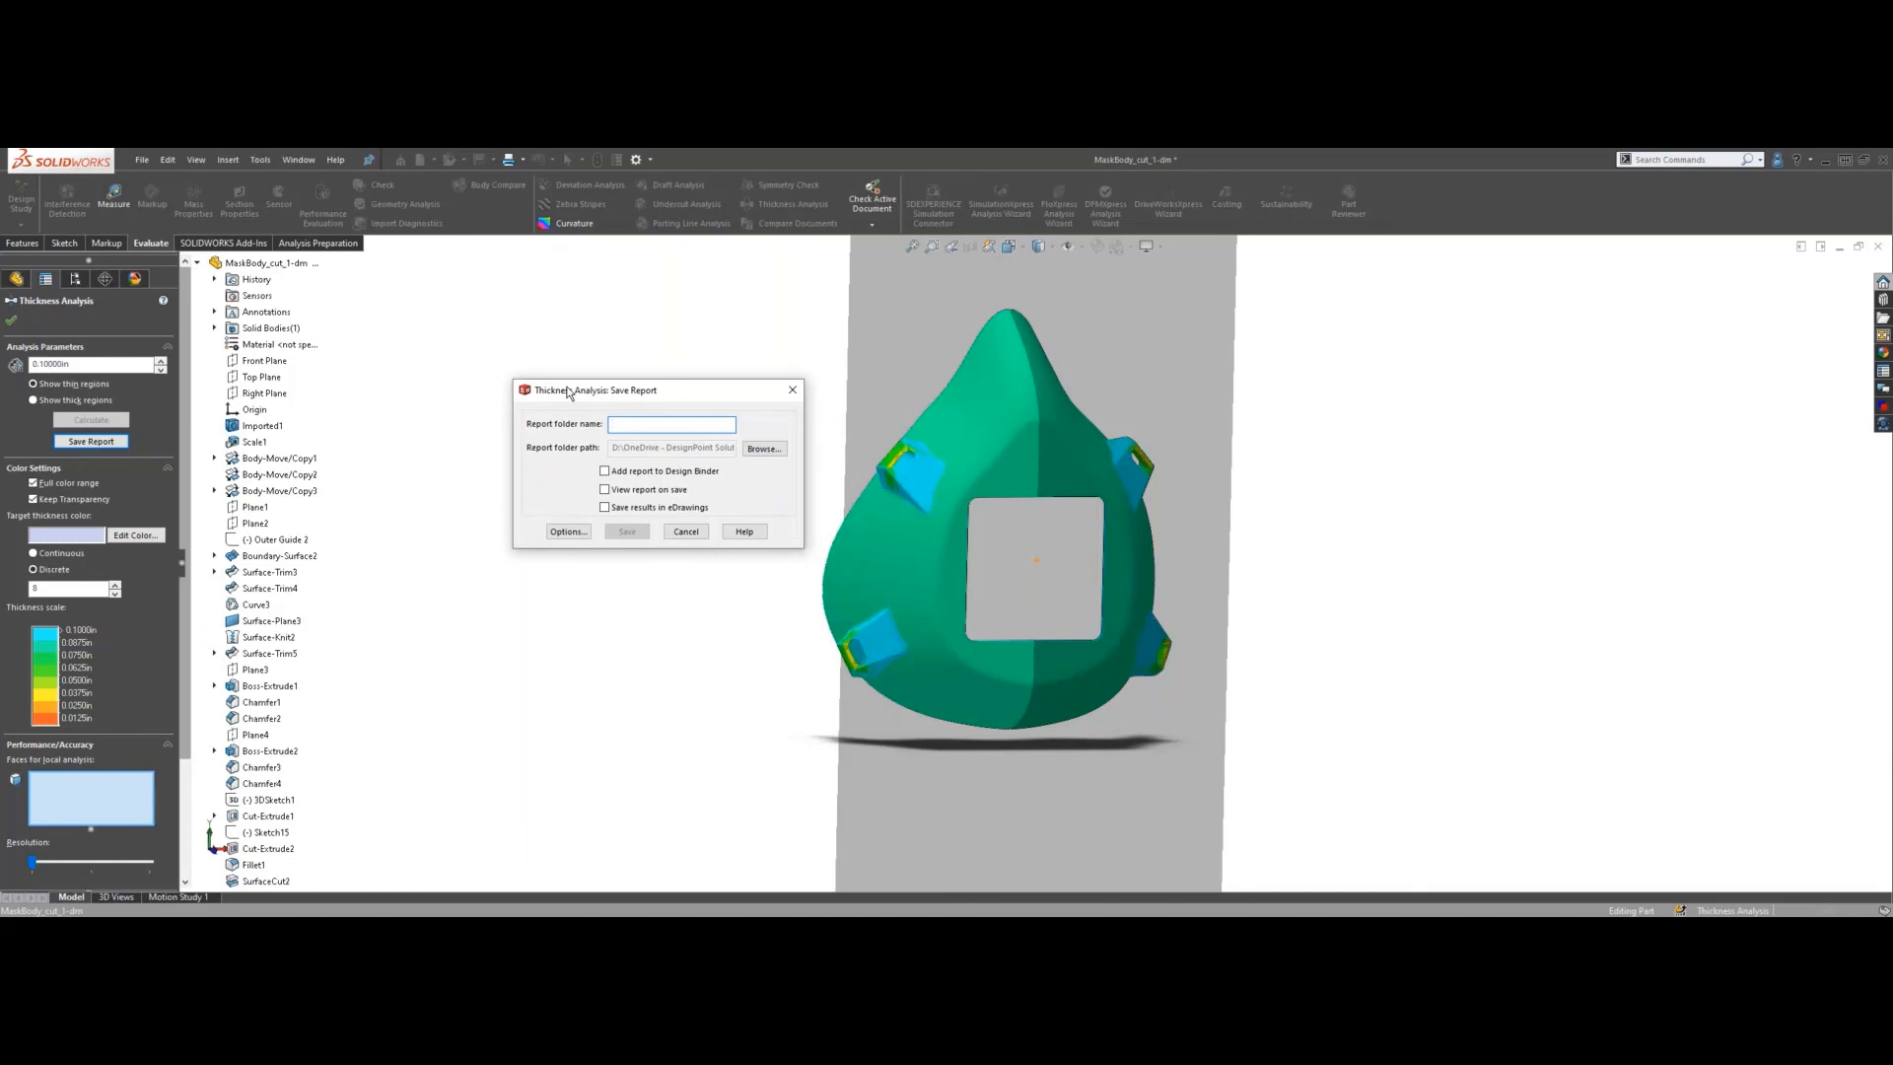
text(Mold Report)
- Add the Bottom view to the report's specified views, save the report and close the Thickness Analysis
click(569, 531)
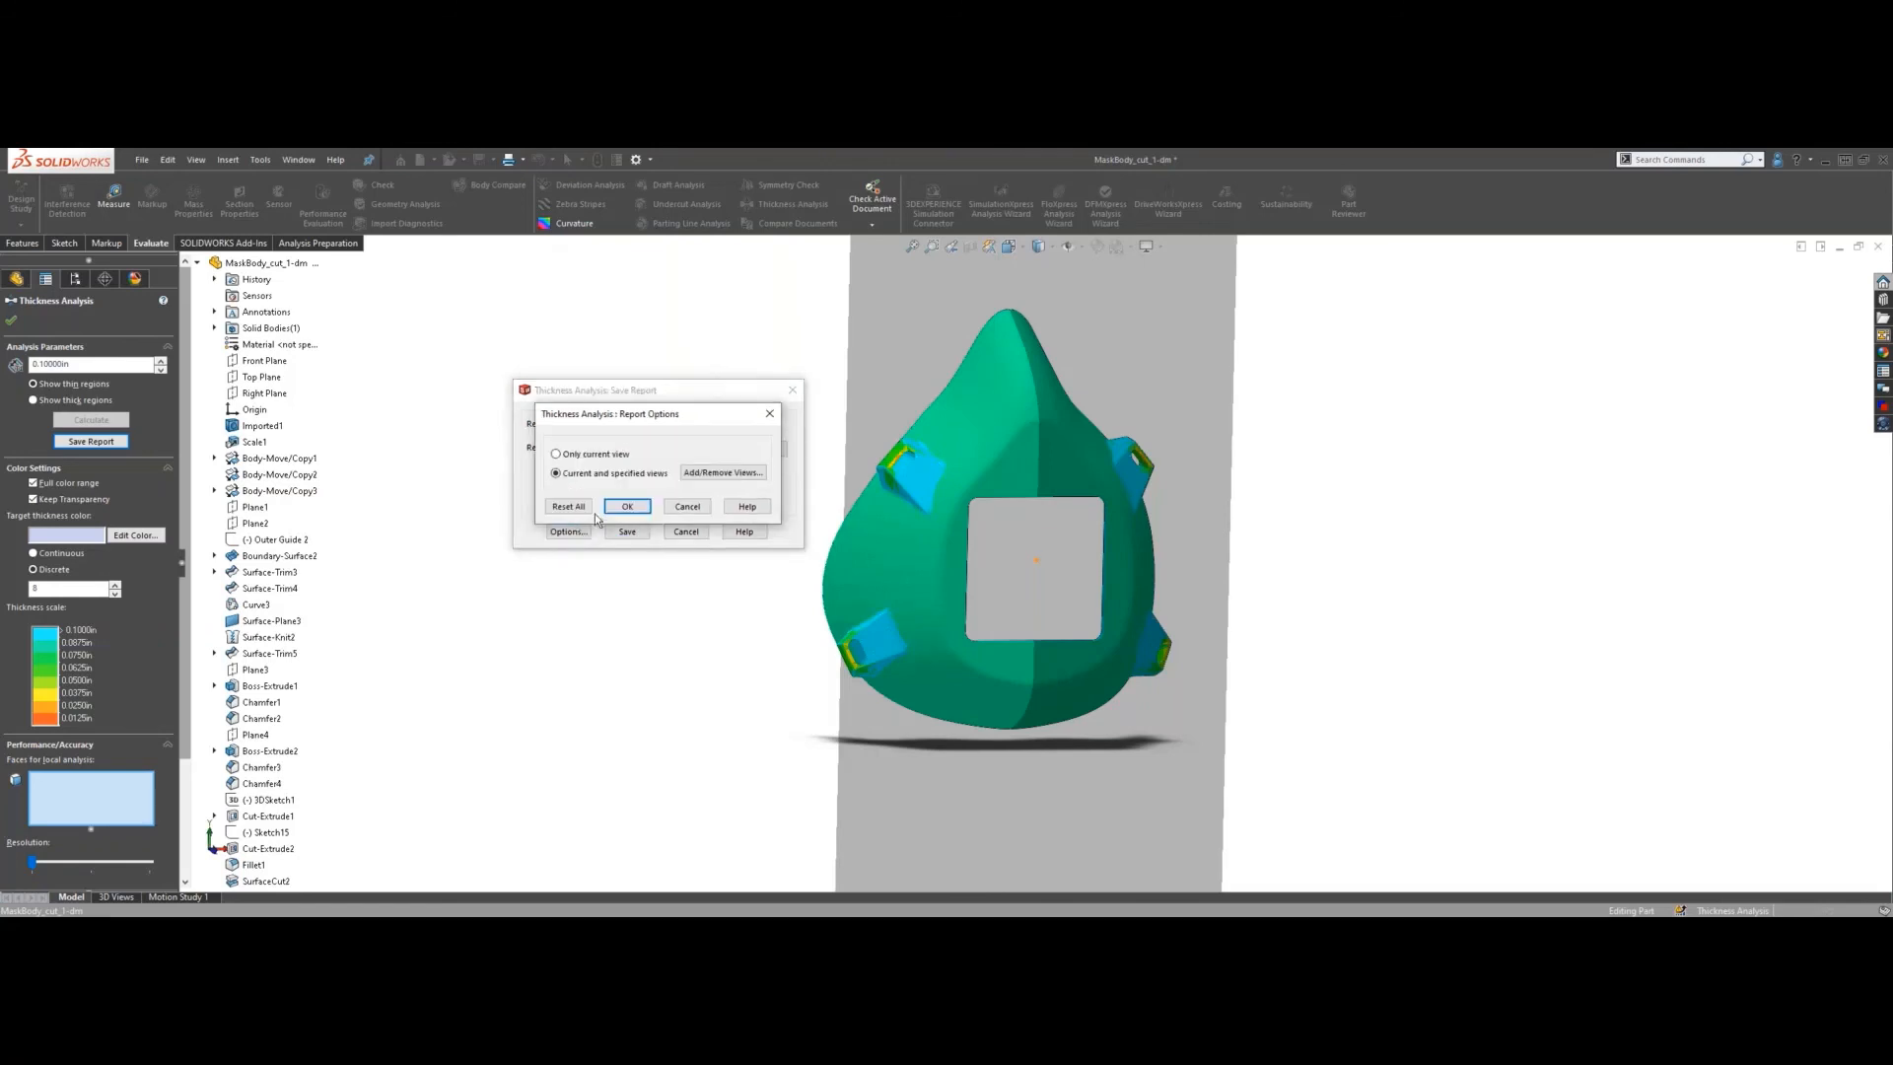
click(721, 474)
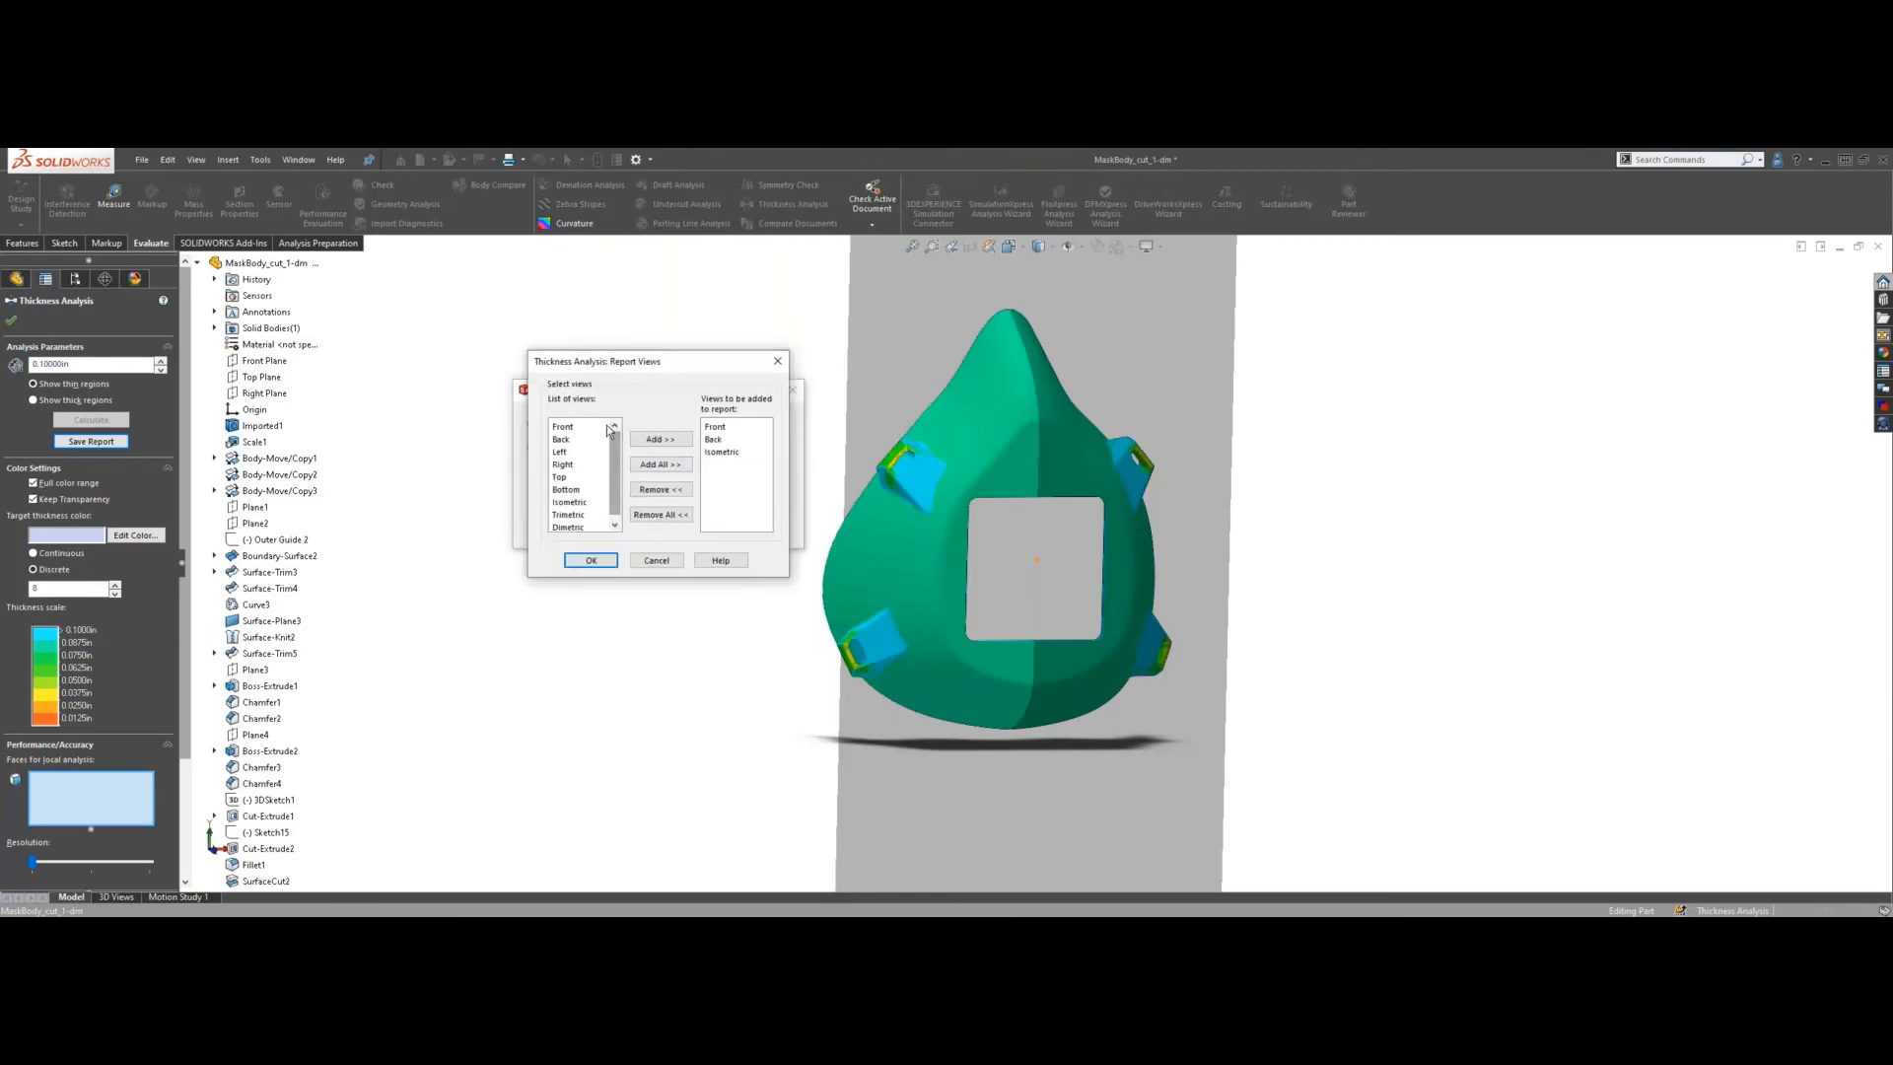
click(562, 426)
scroll(577, 477, down, 1)
click(568, 485)
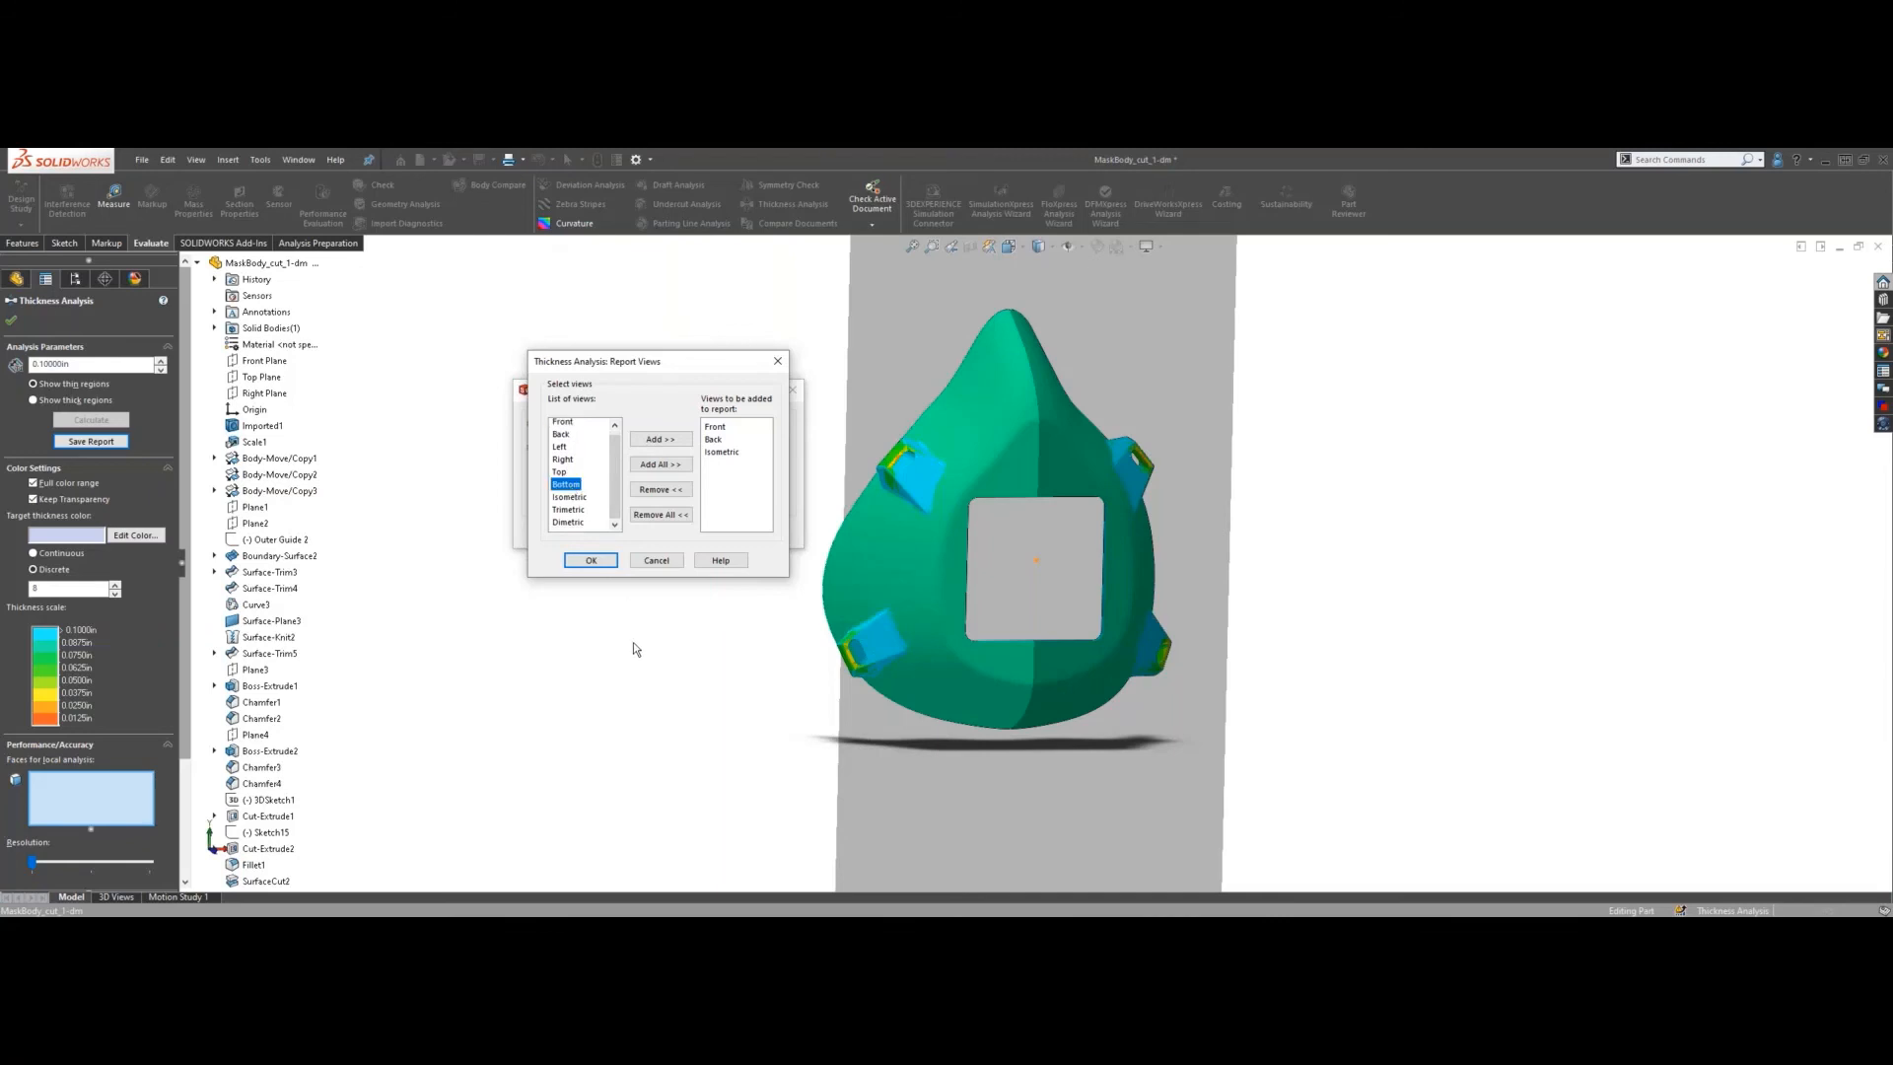
click(657, 440)
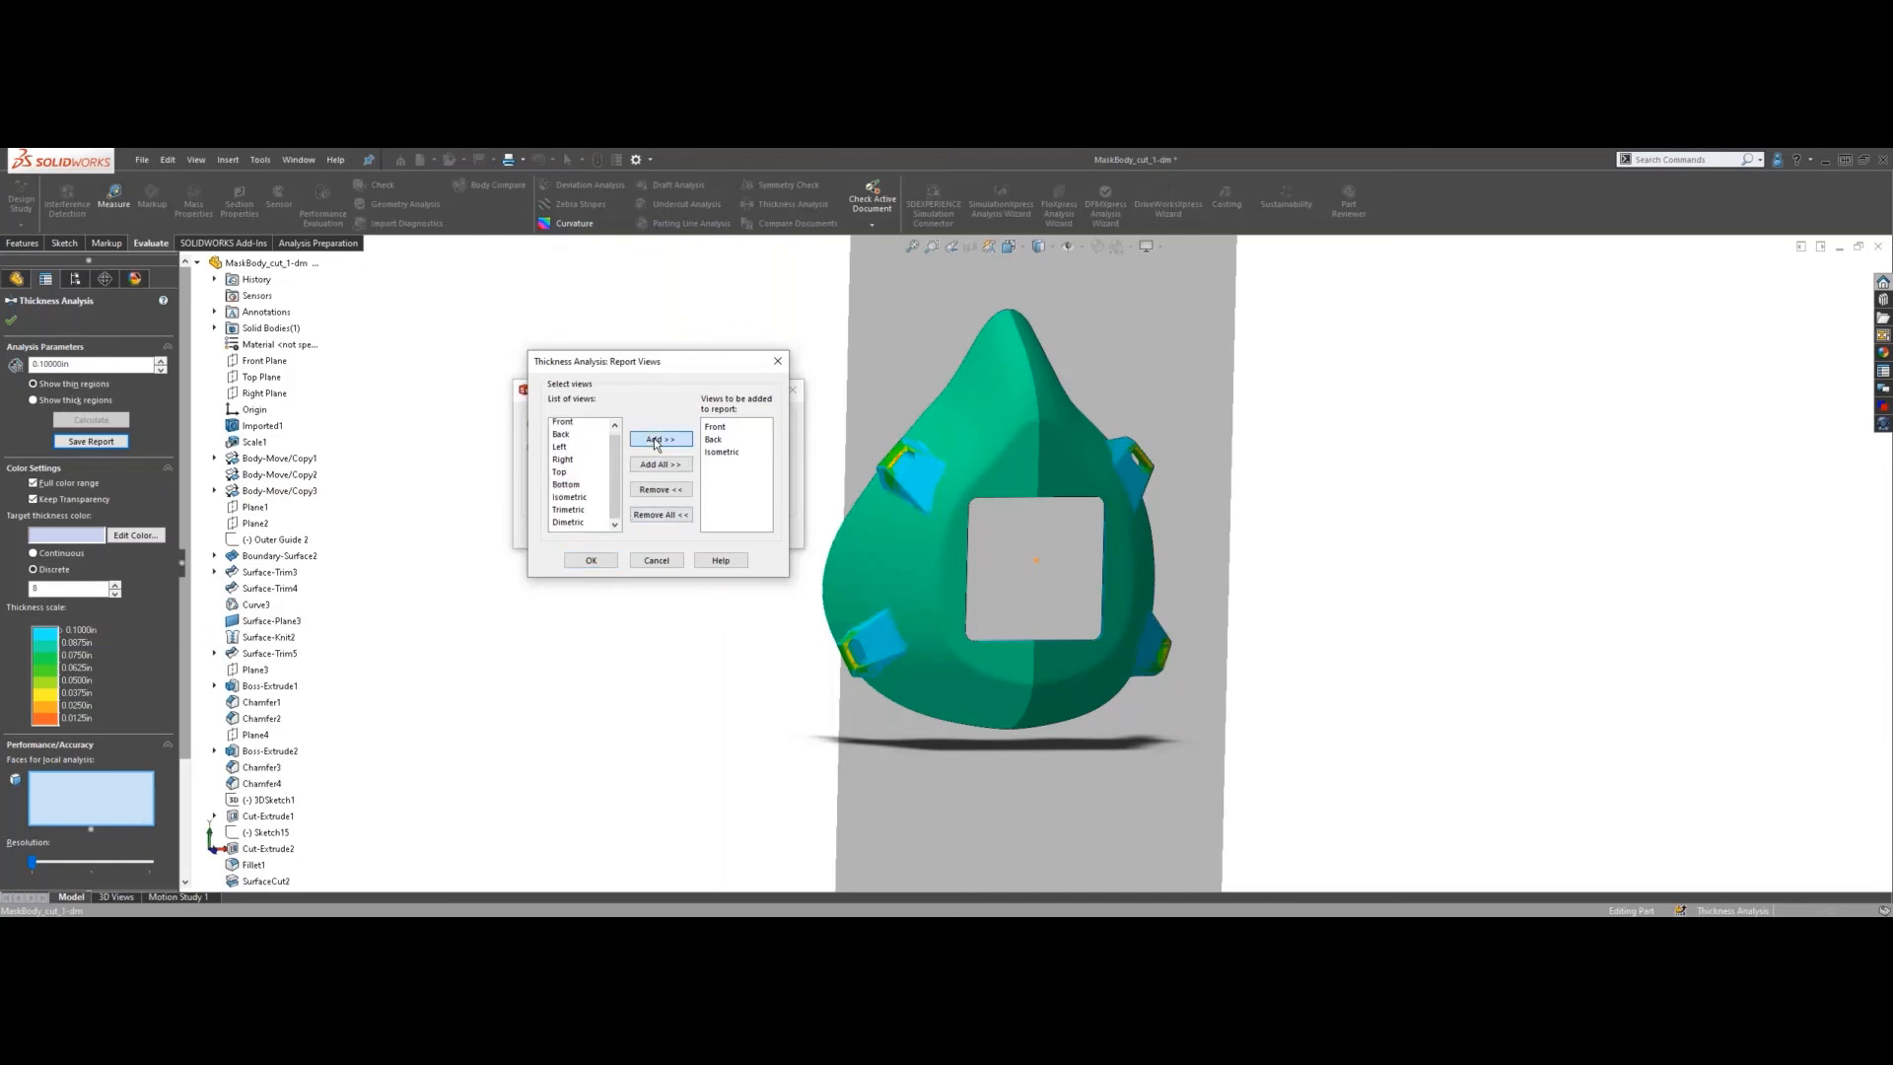
click(593, 561)
click(627, 507)
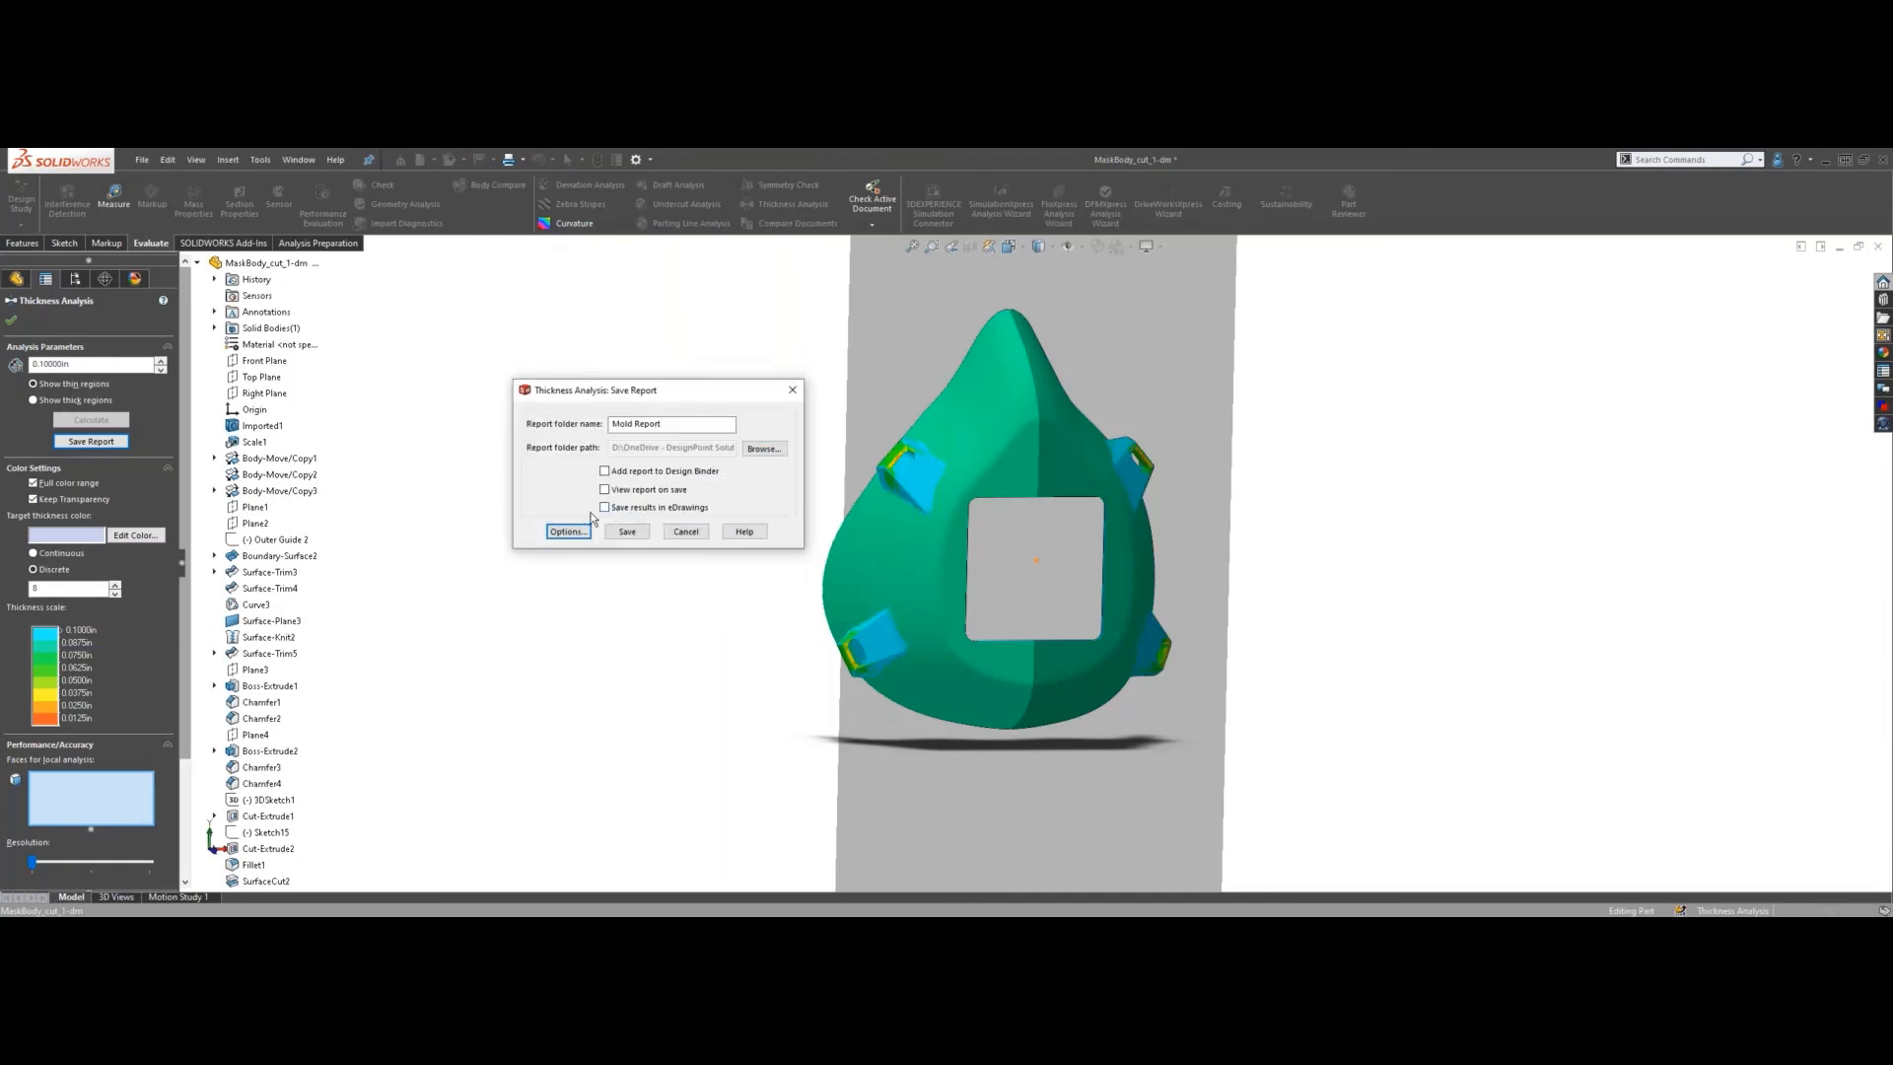
click(628, 532)
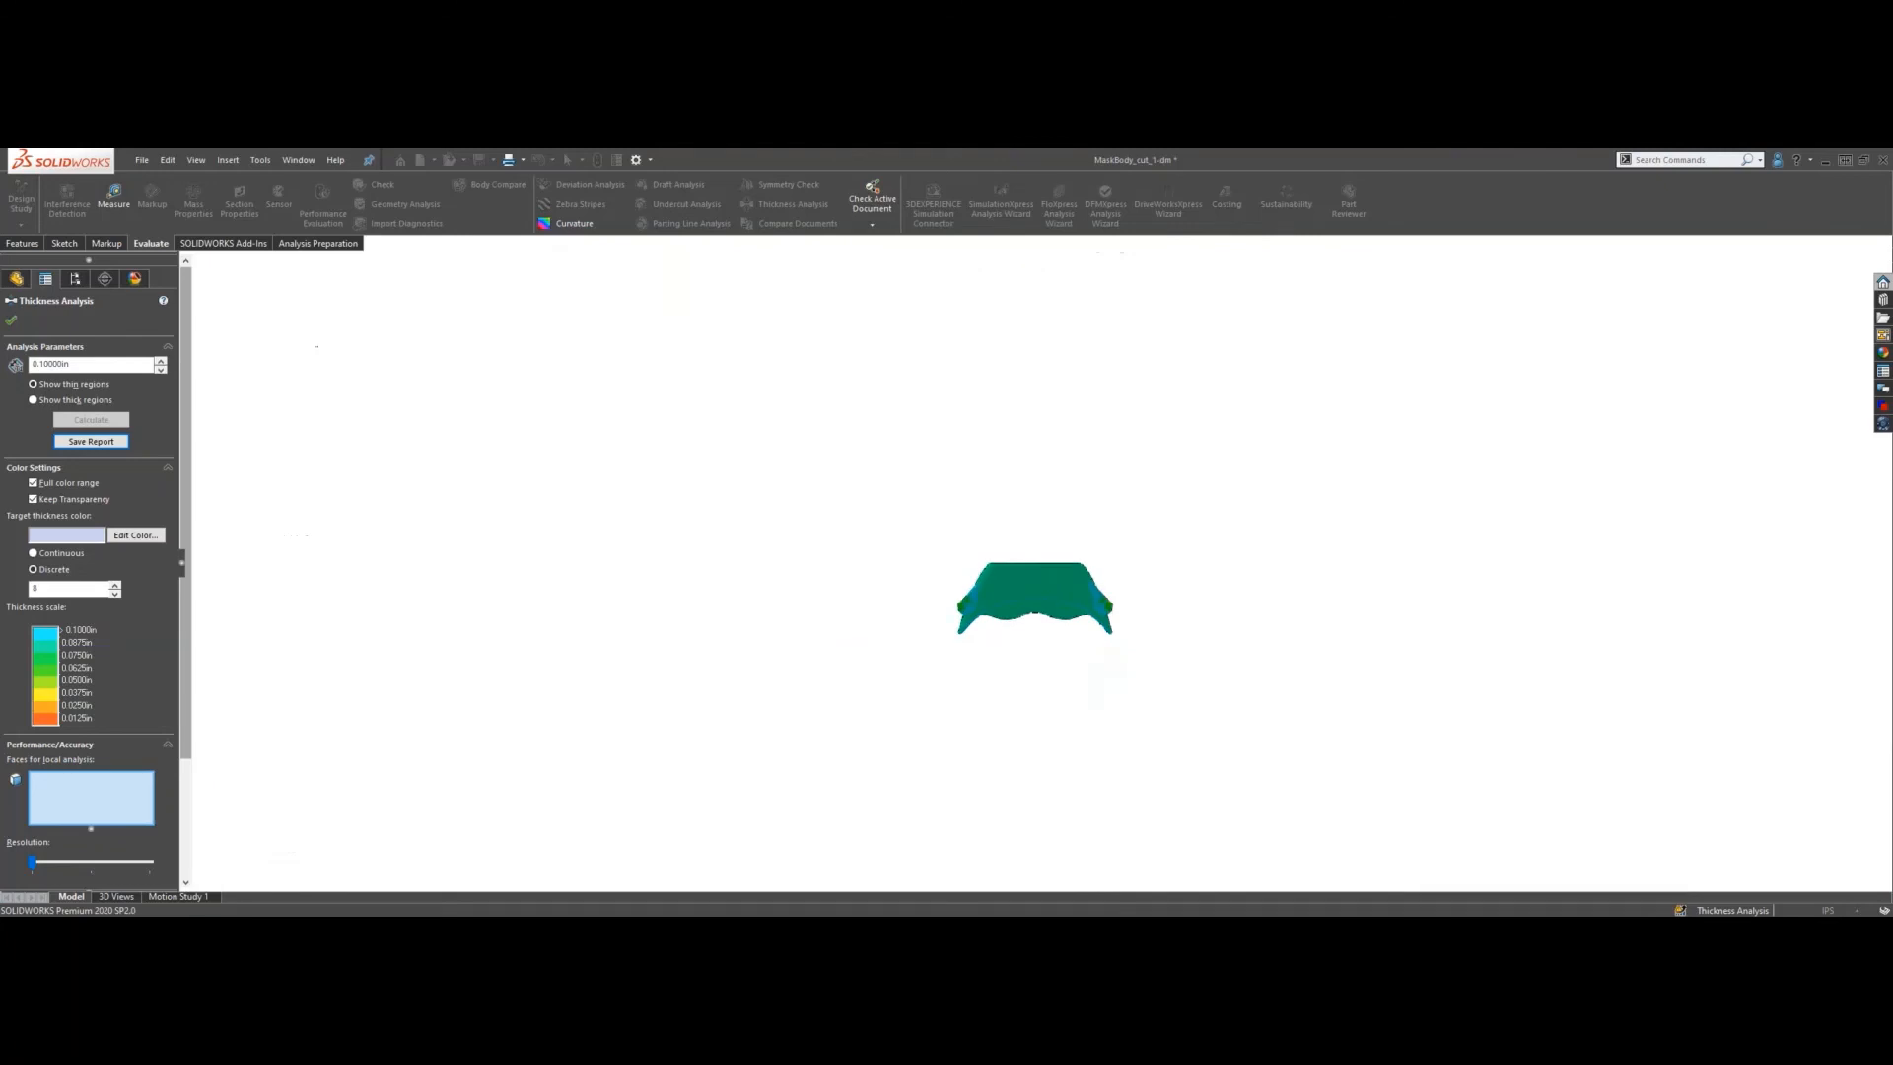
click(12, 321)
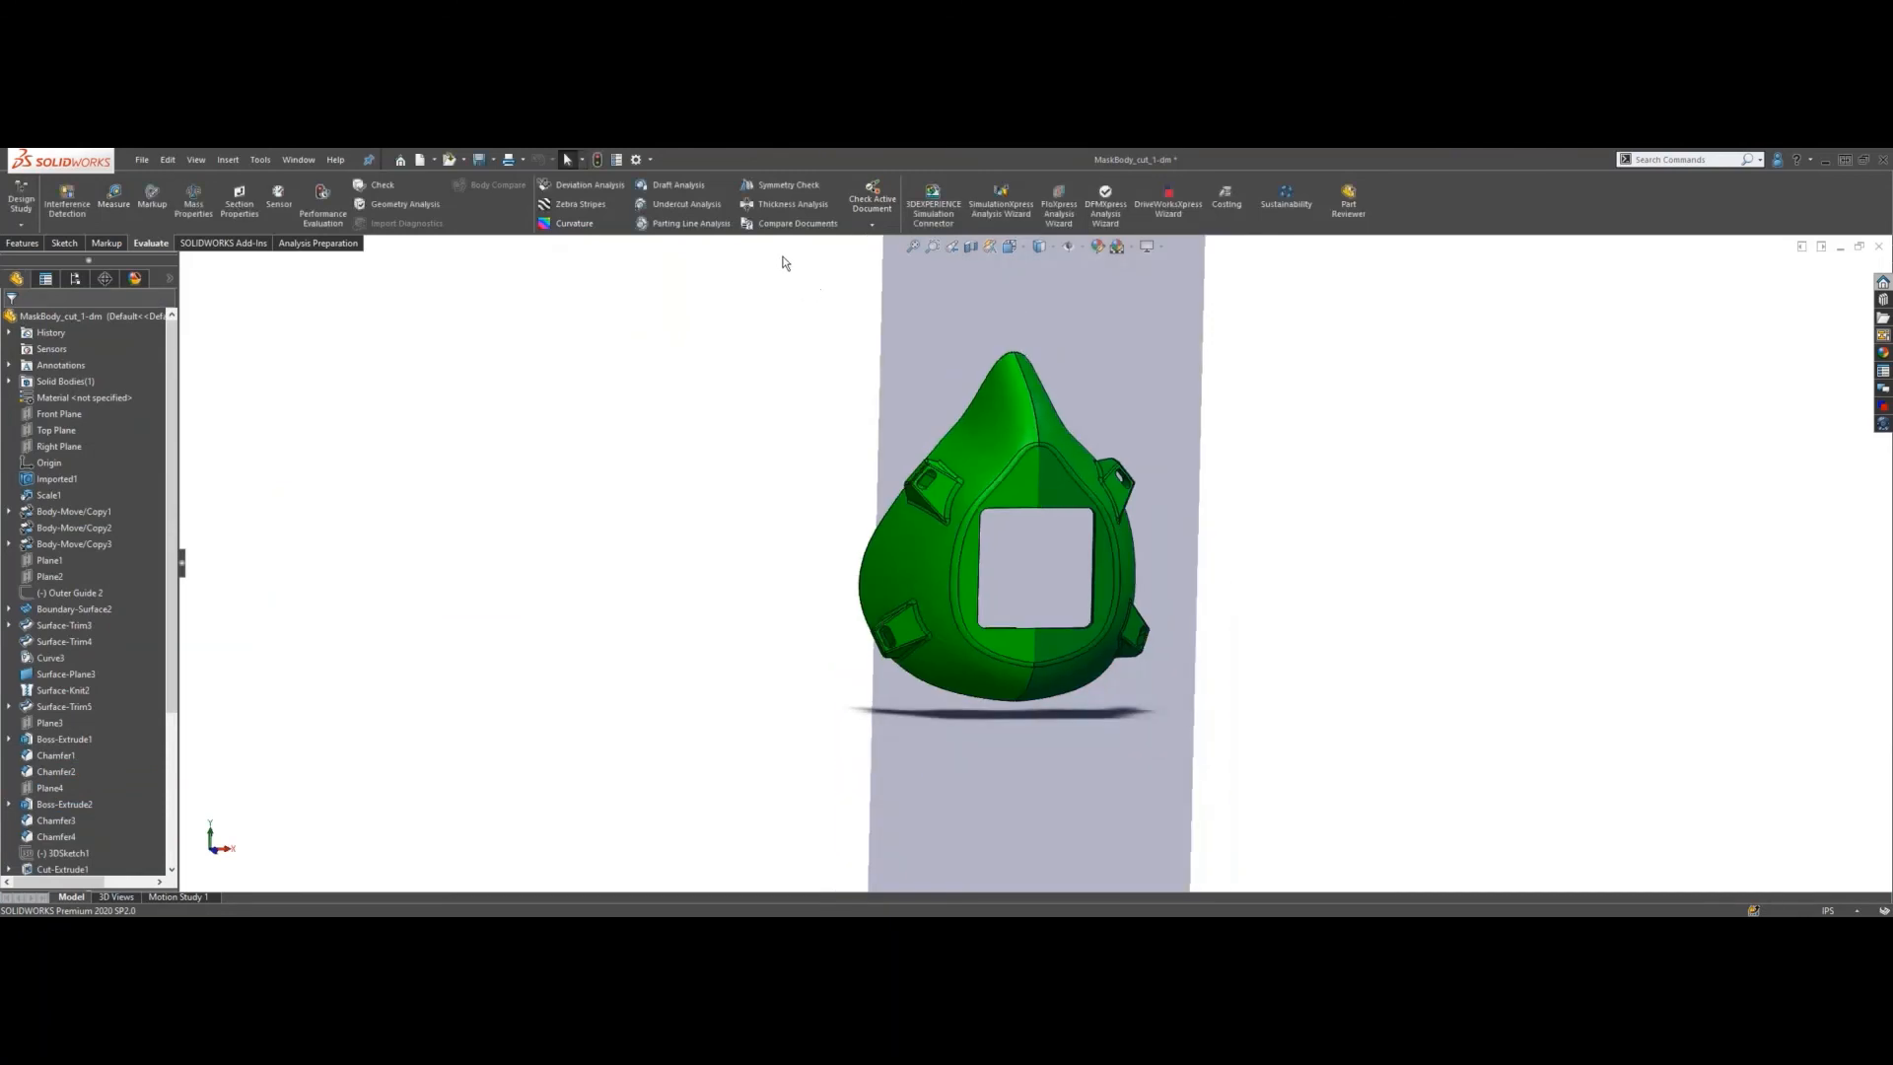
- Start a Parting Line Analysis of the mask with the Front Plane as pull direction and enable the adjustment triad
click(685, 224)
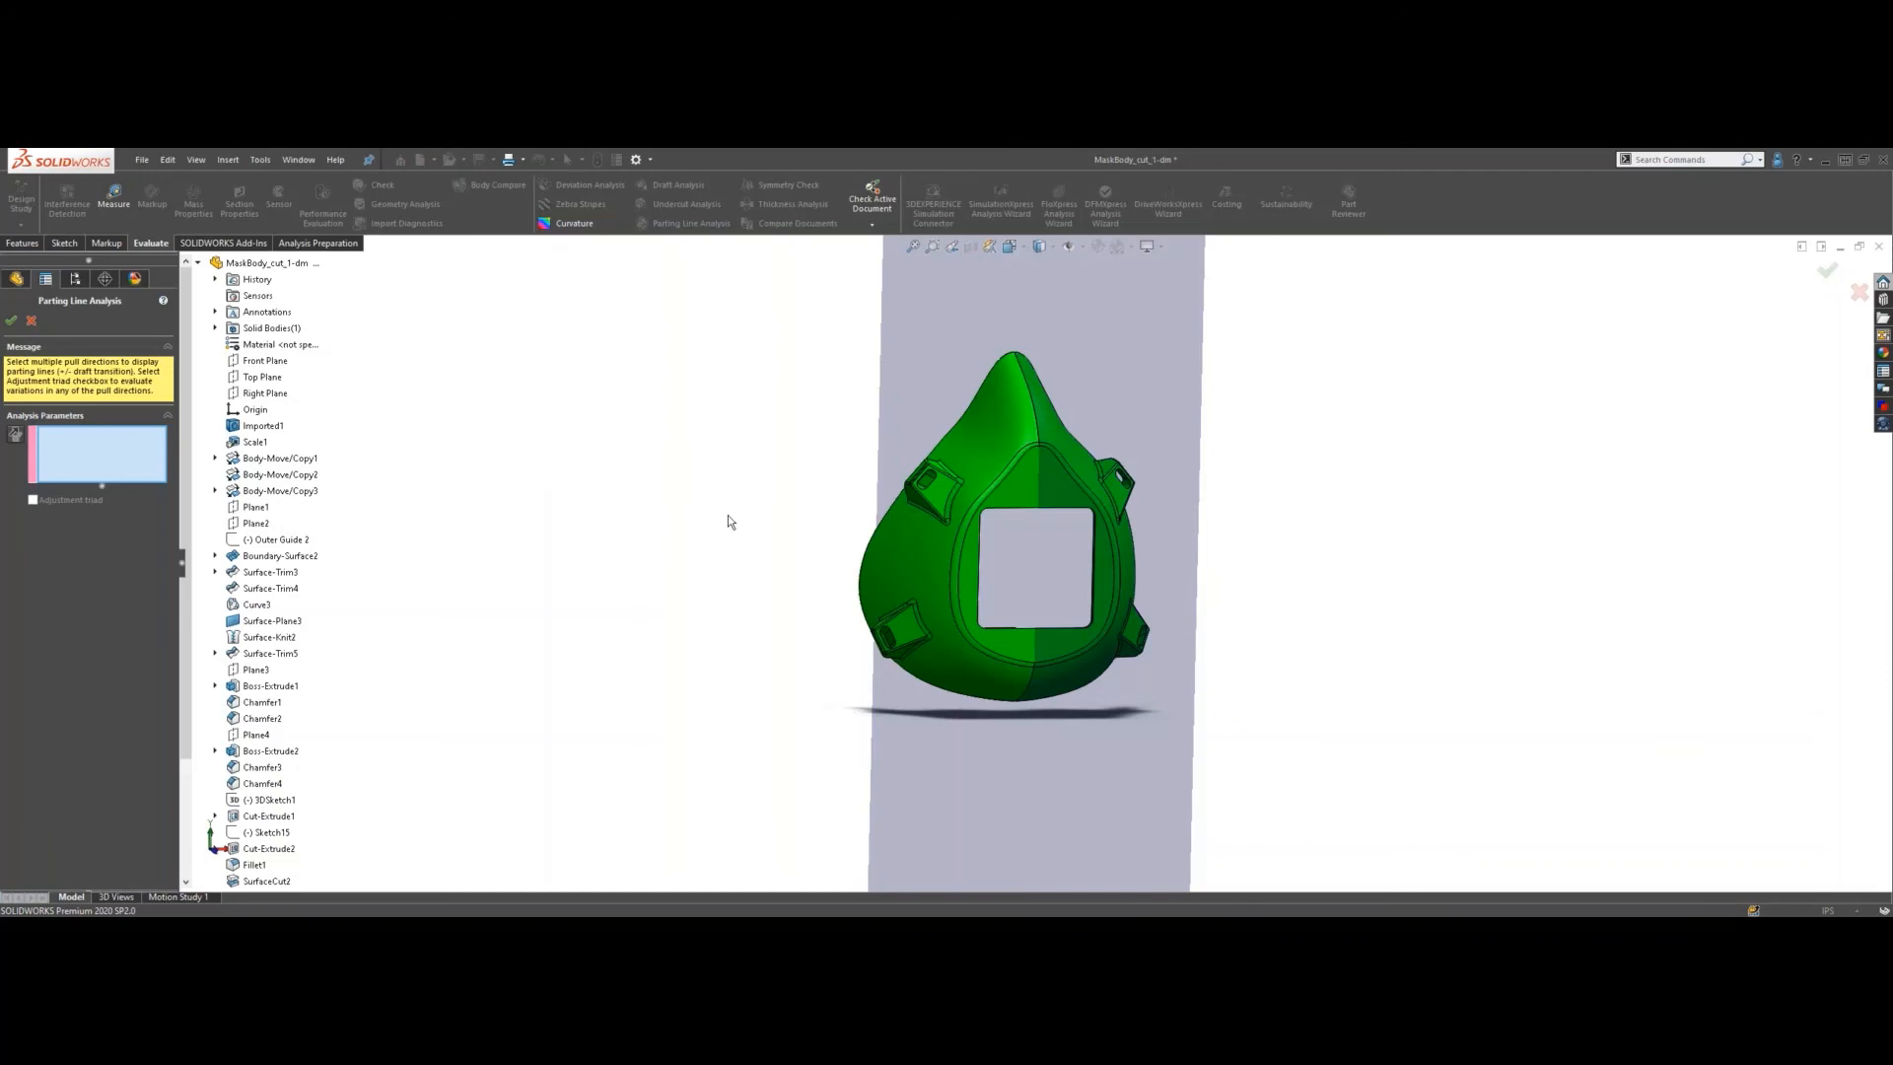
mouse_move(727, 520)
middle_down()
mouse_move(824, 532)
mouse_move(857, 588)
mouse_move(743, 541)
middle_up()
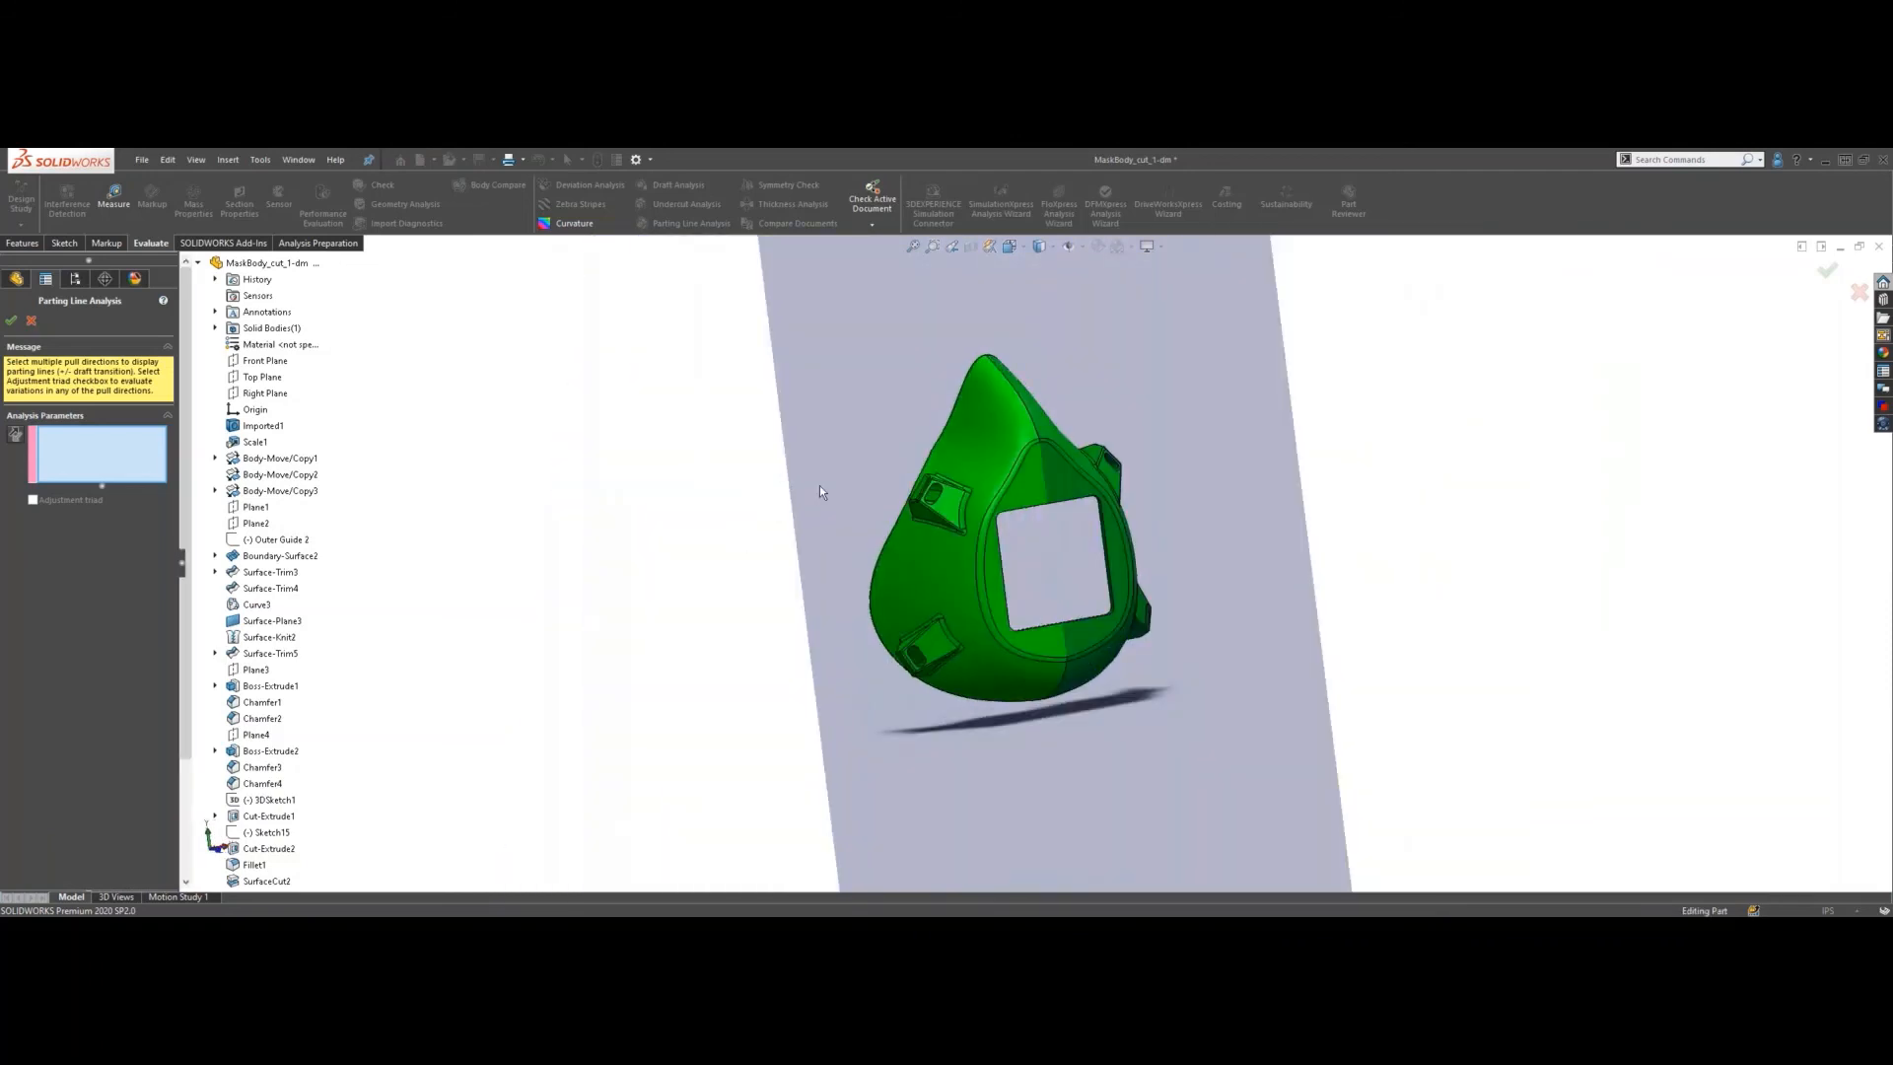
click(264, 361)
mouse_move(802, 495)
middle_down()
mouse_move(1232, 383)
mouse_move(778, 486)
middle_up()
click(32, 500)
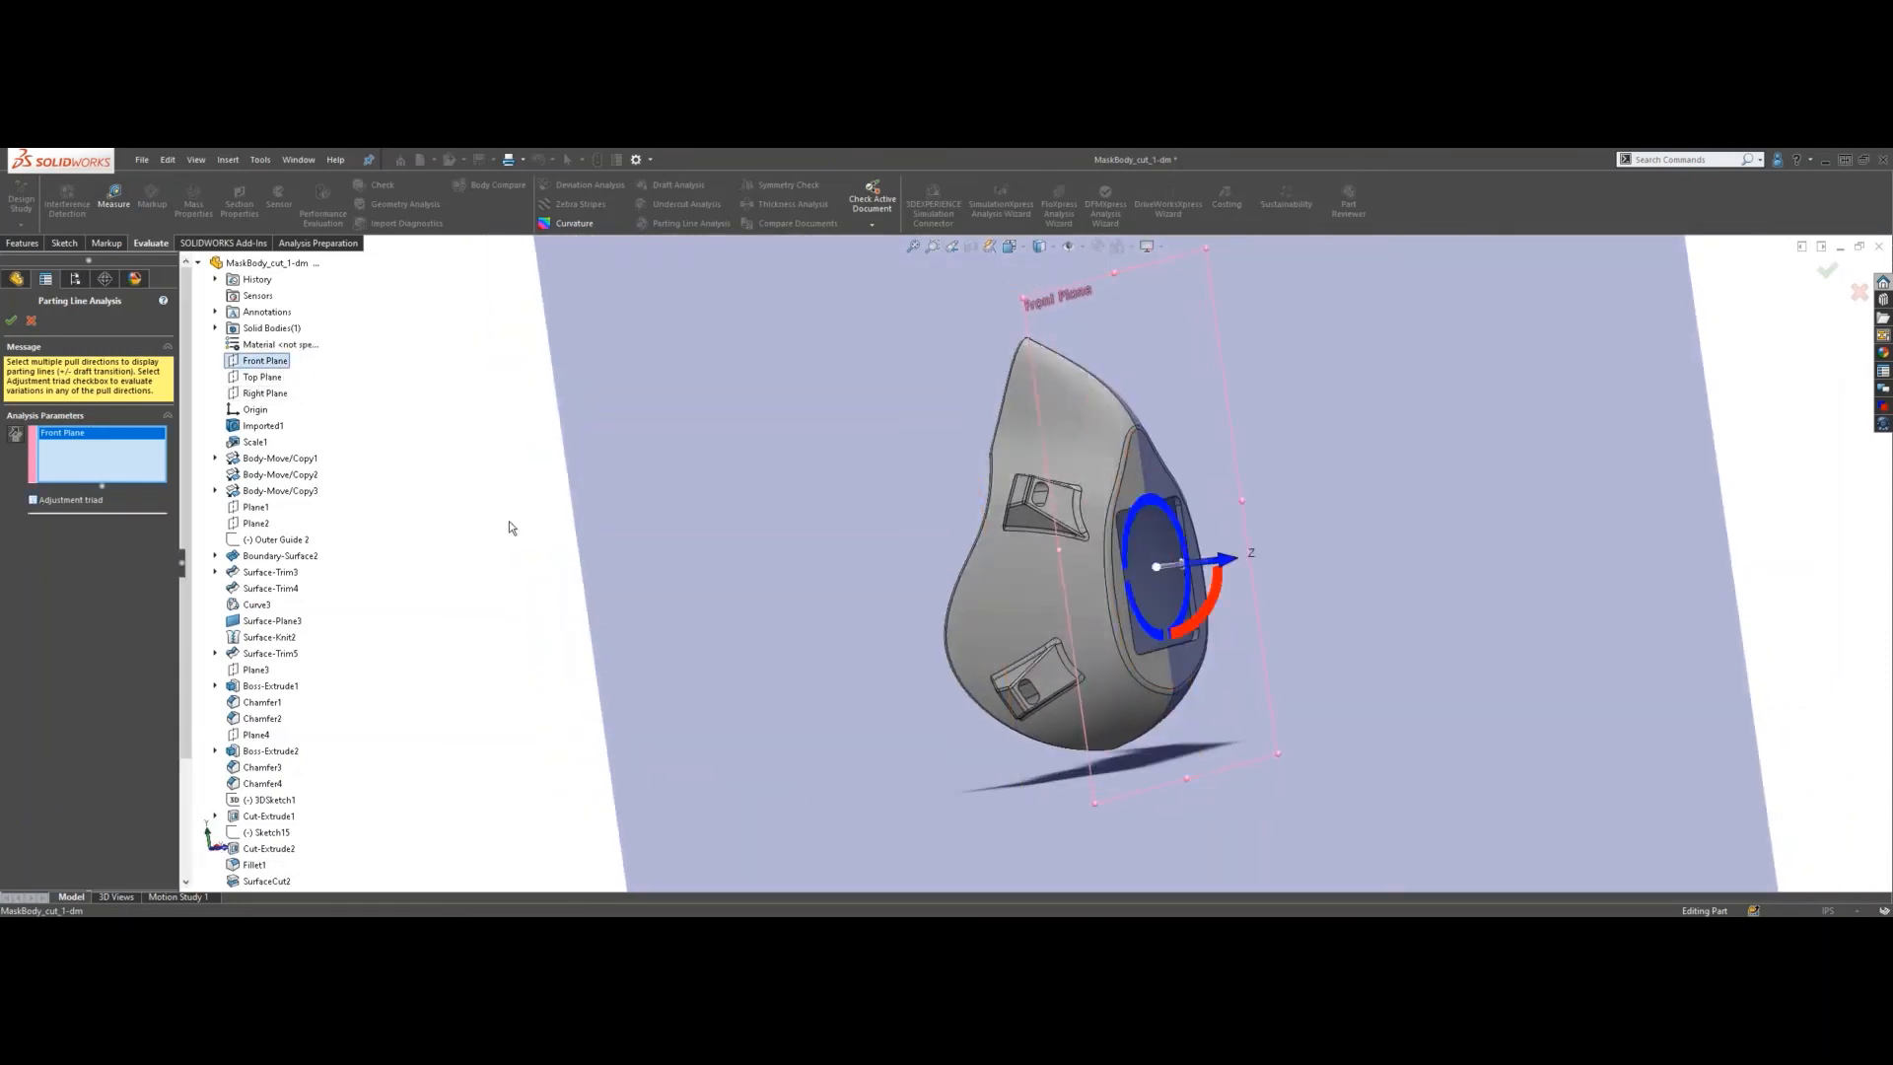
- Tilt the pull direction with the triad, inspect the parting lines on the mask's side, and cancel the Parting Line Analysis
drag(1221, 584, 1219, 600)
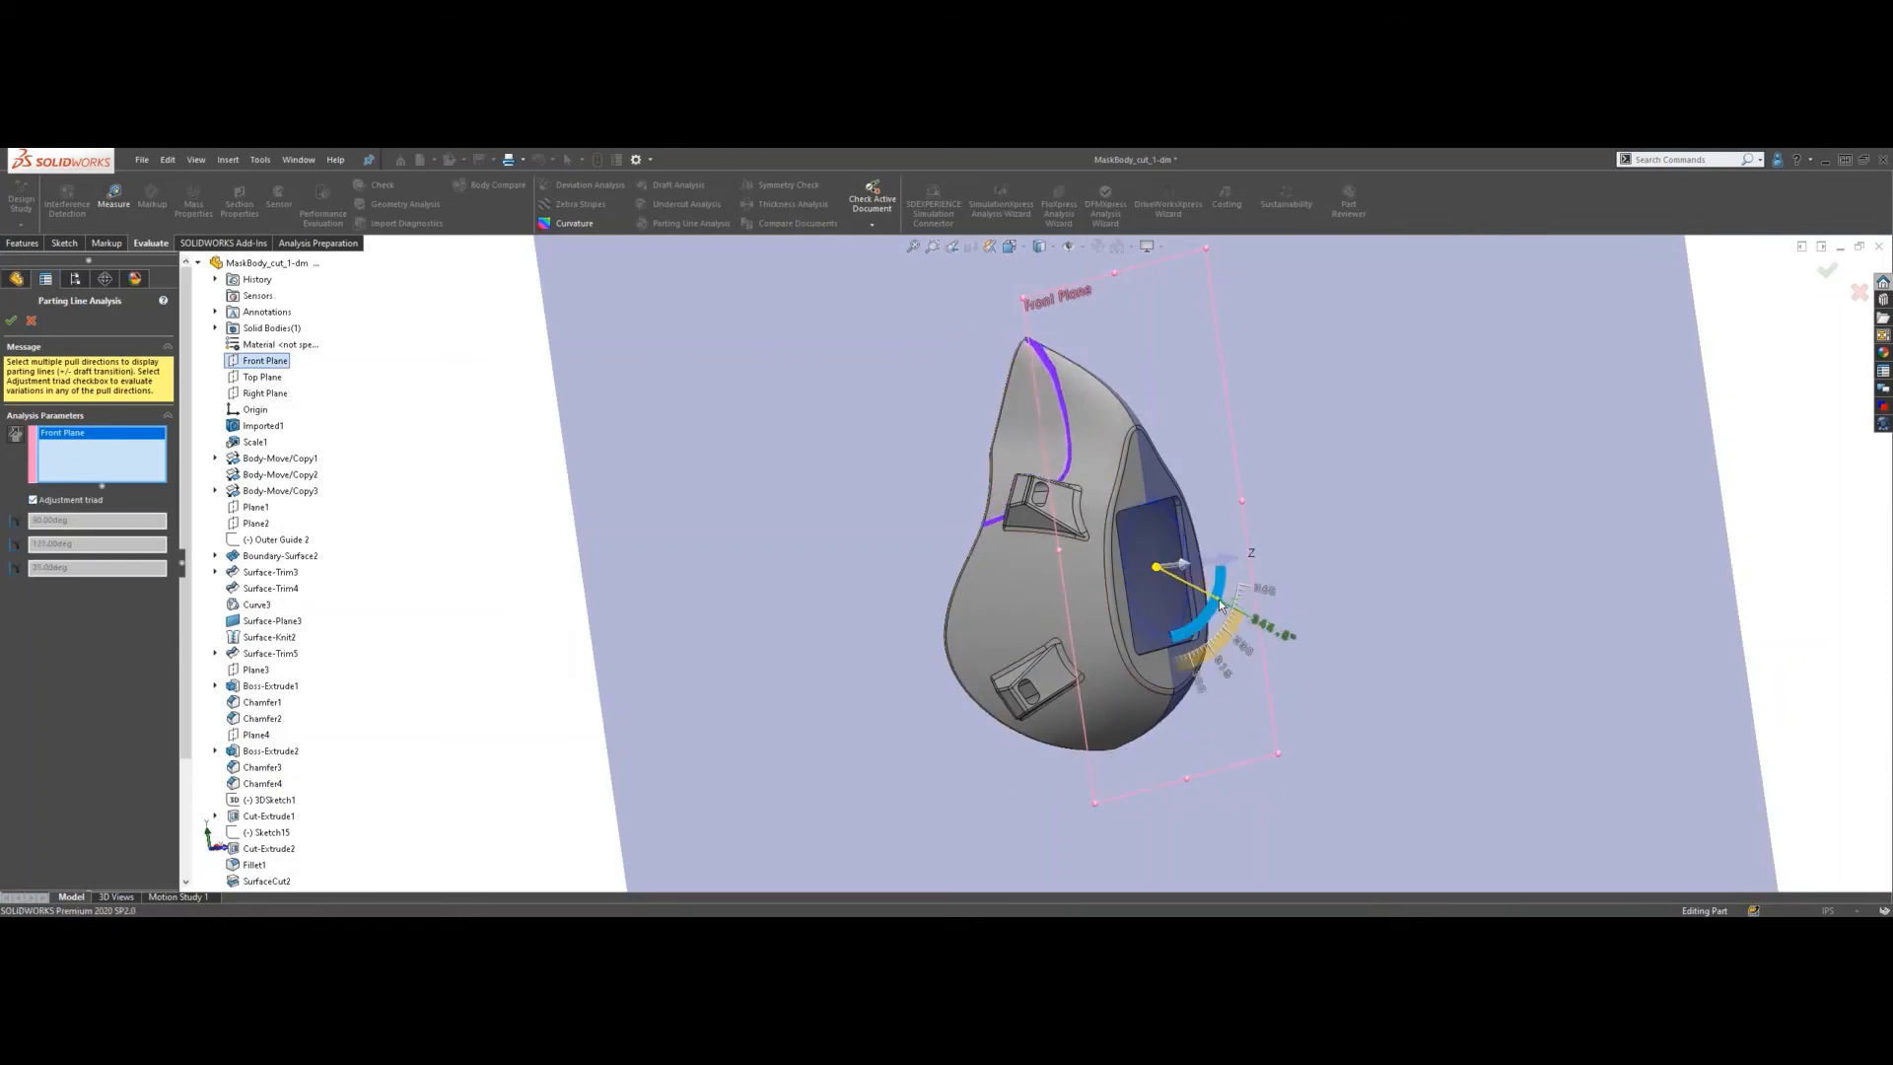
middle_drag(1390, 506, 1431, 669)
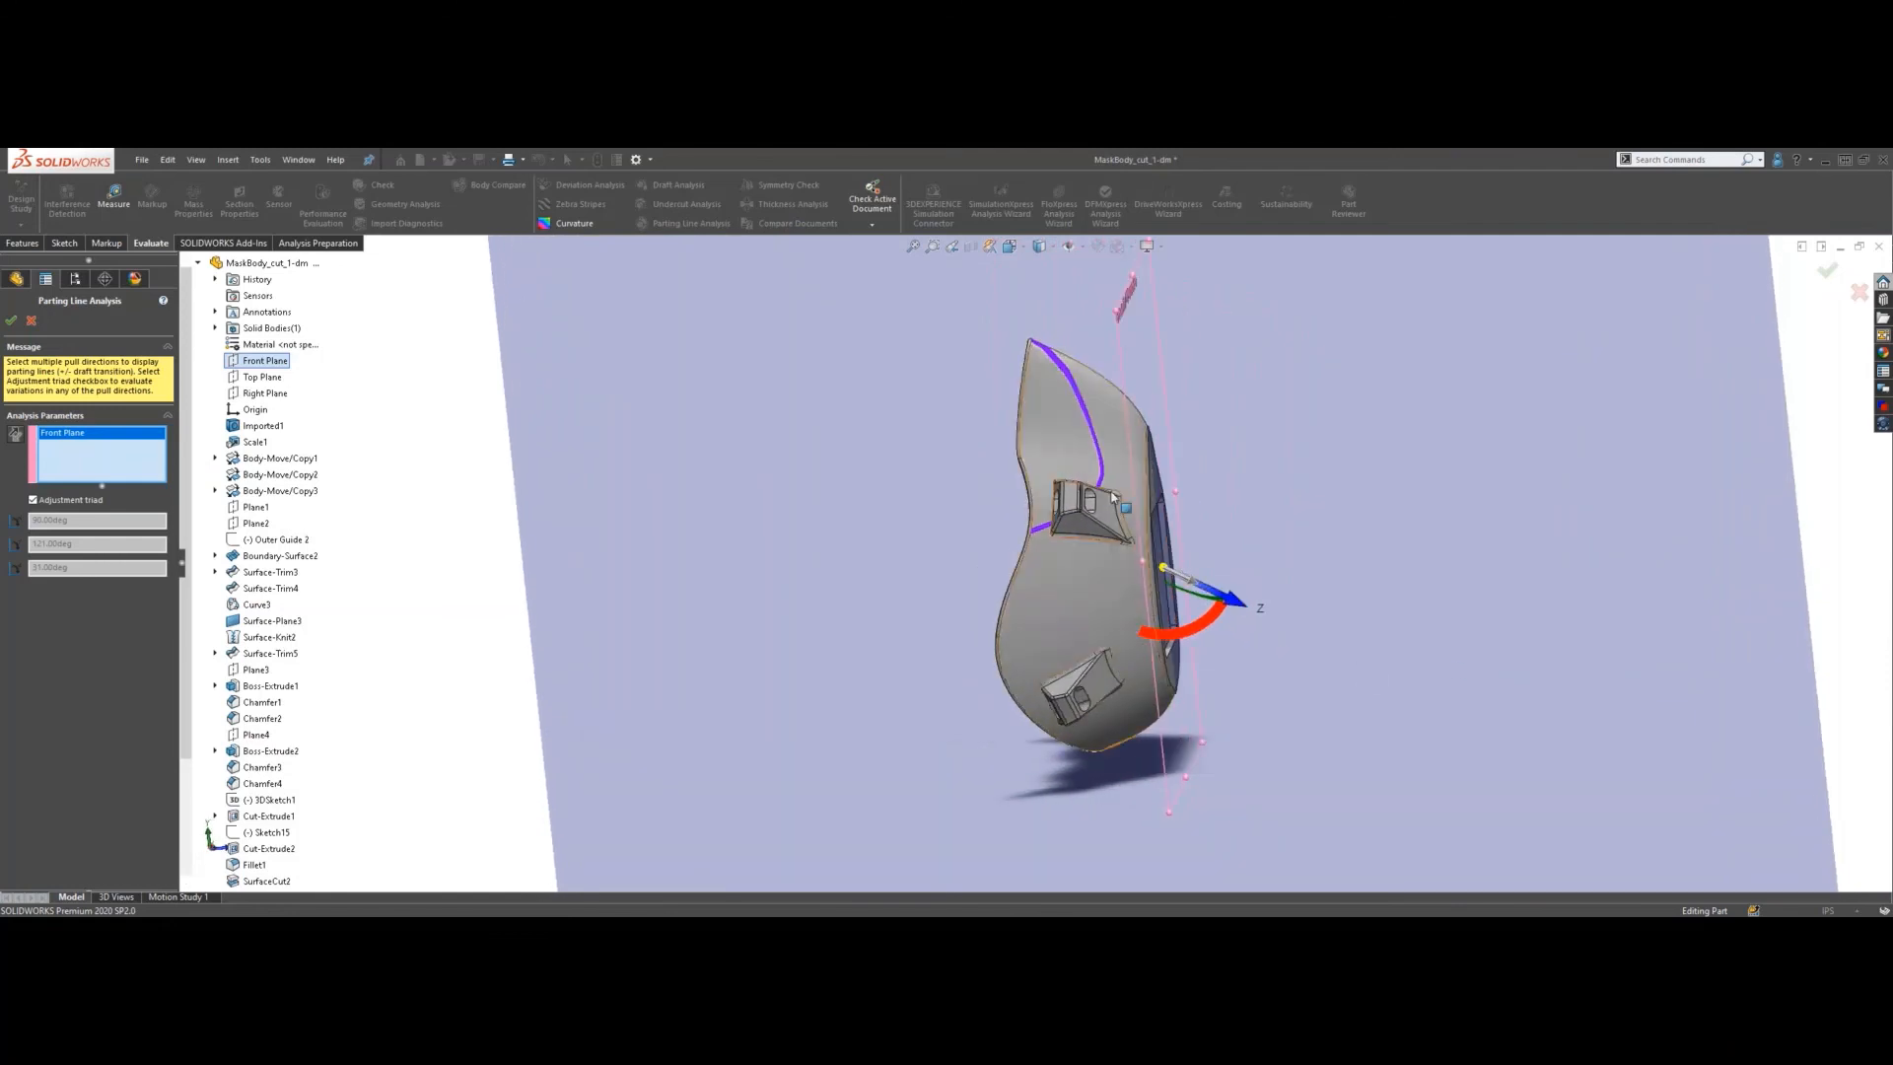
click(33, 324)
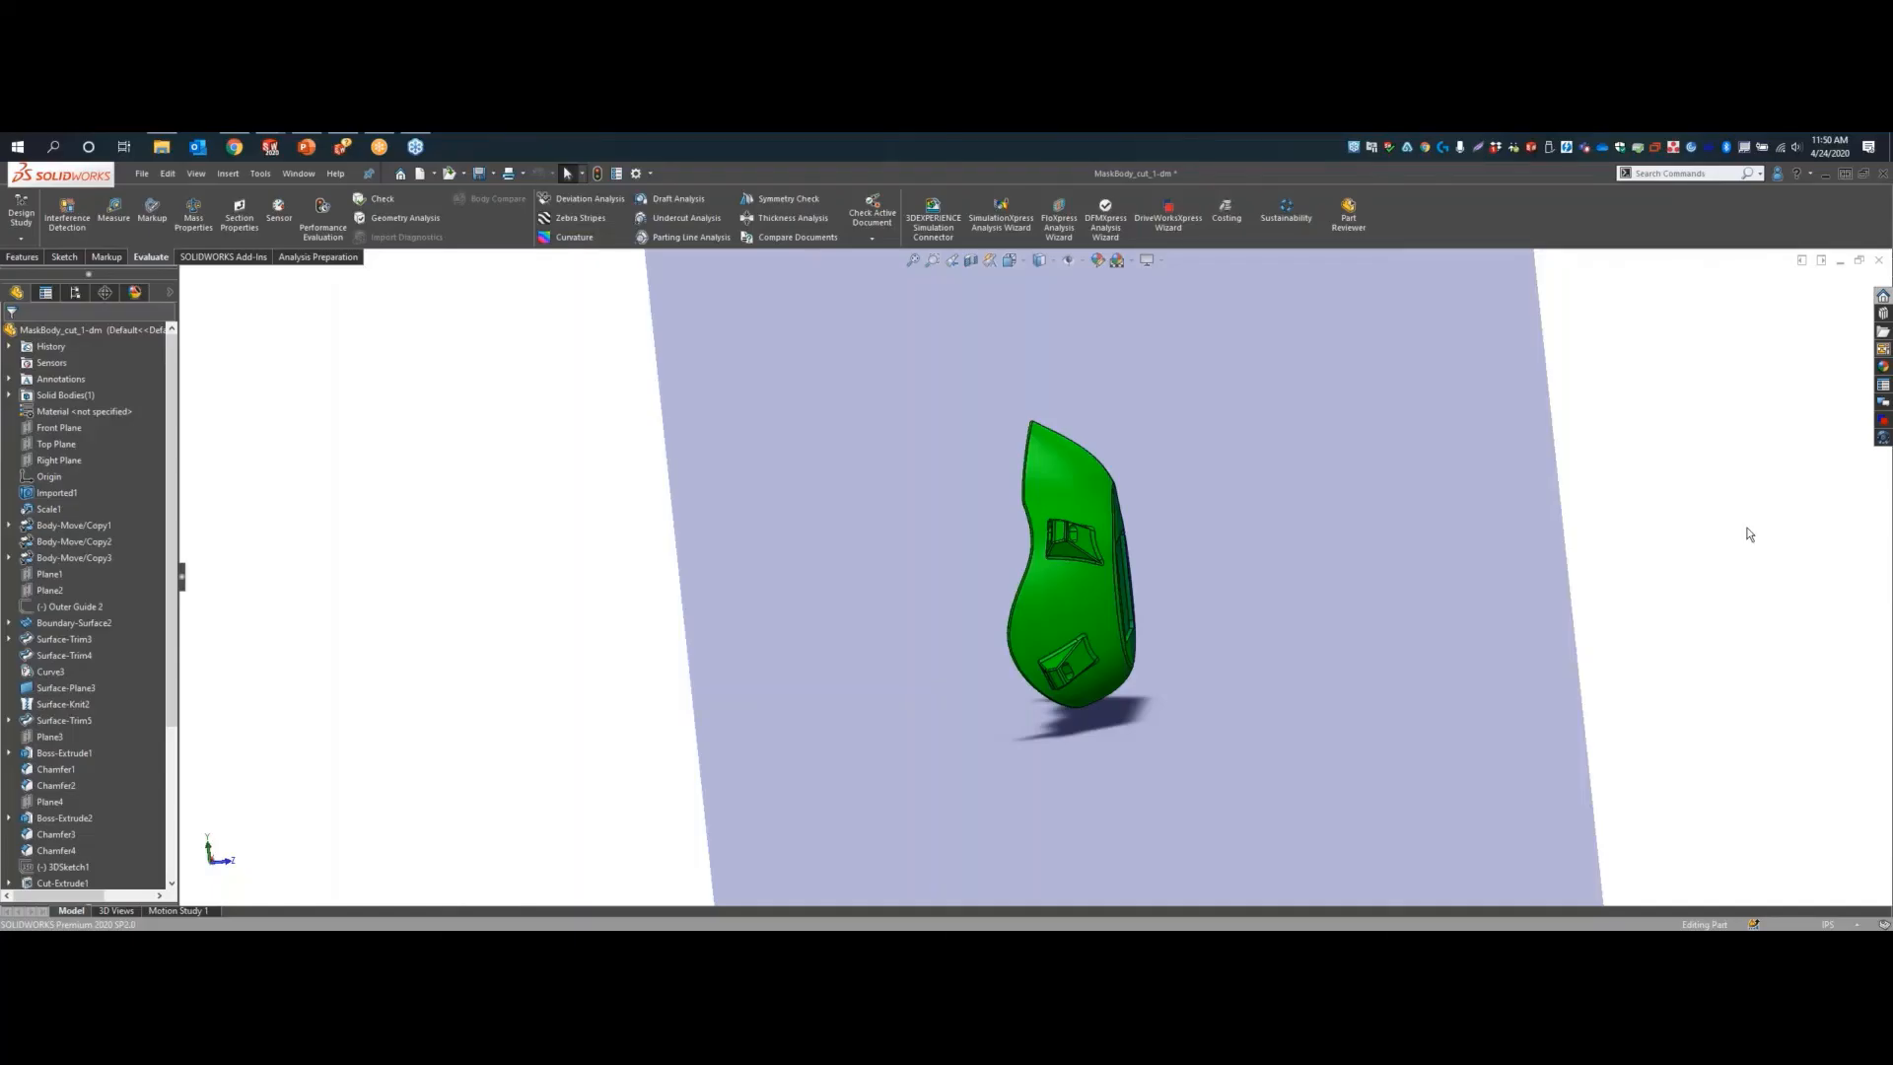
- Switch to File Explorer and open the gtReportIndex HTML document from the Mold Report folder
click(162, 146)
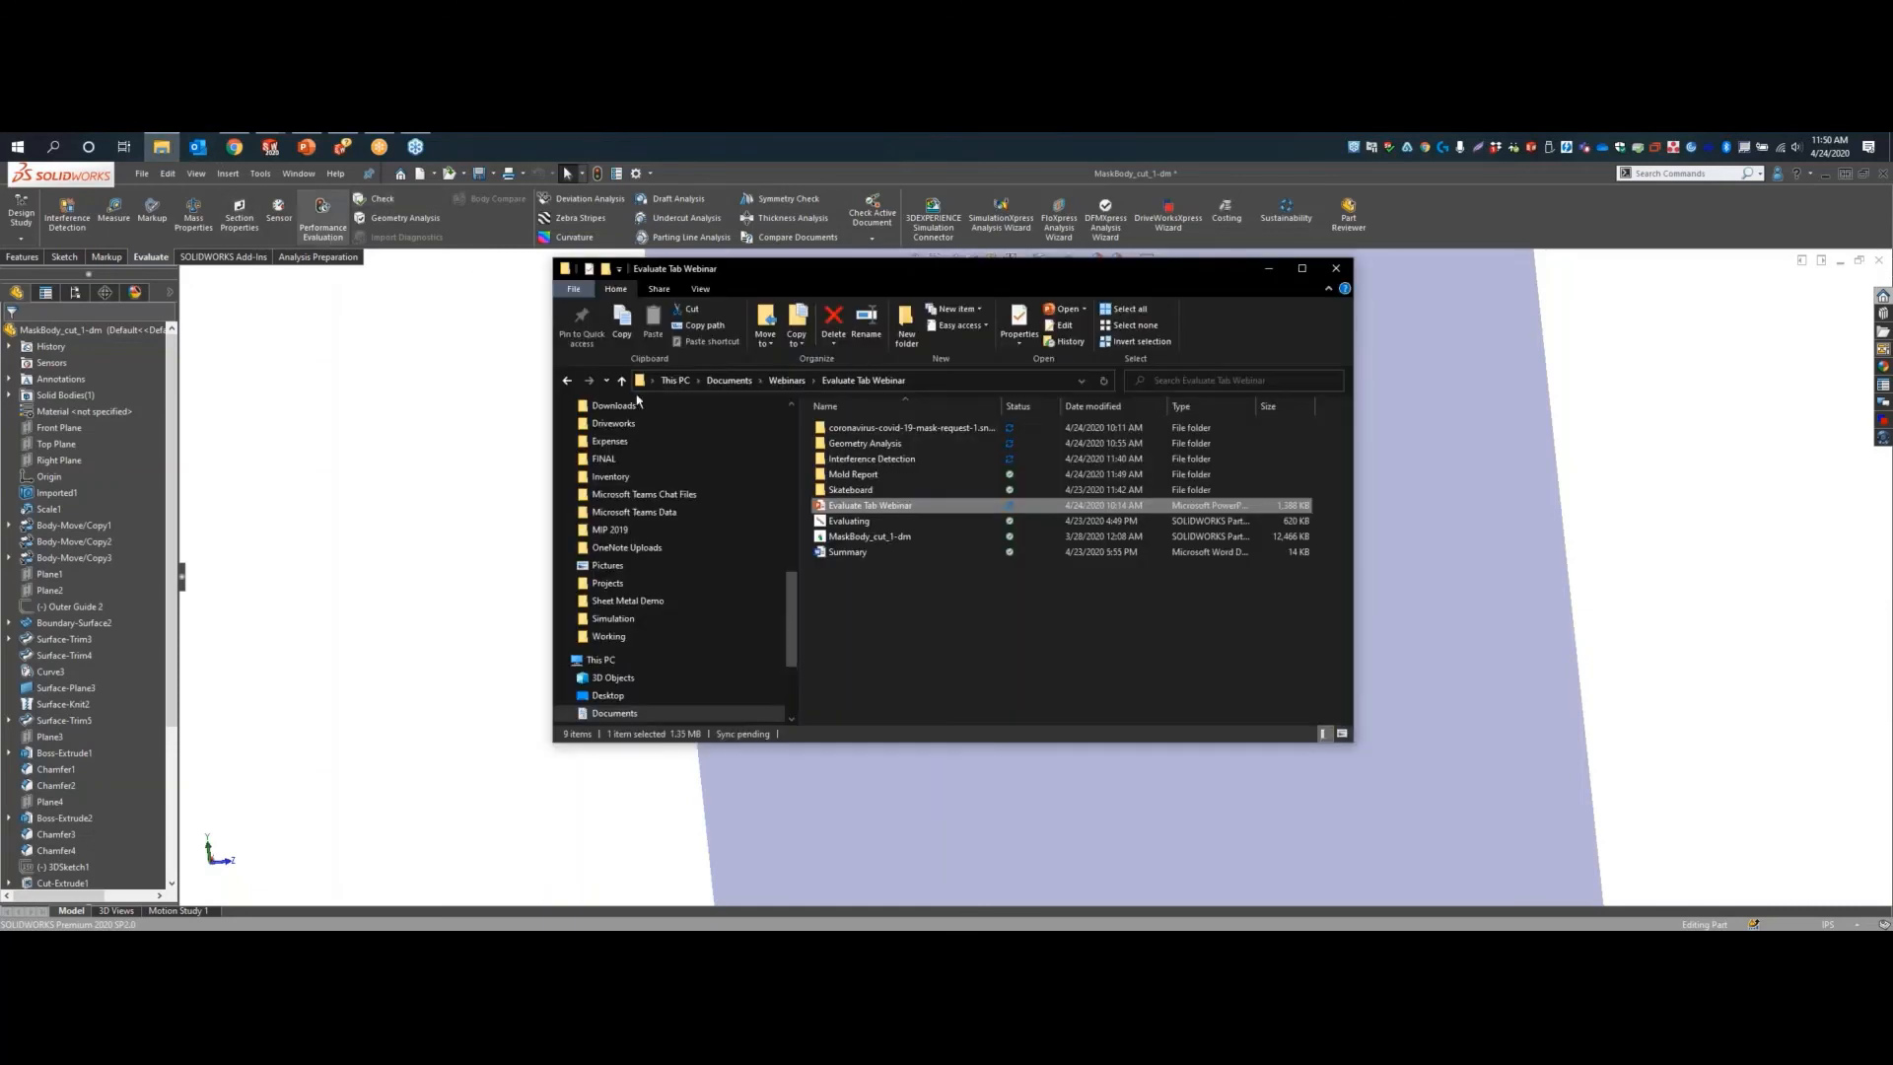
double_click(854, 474)
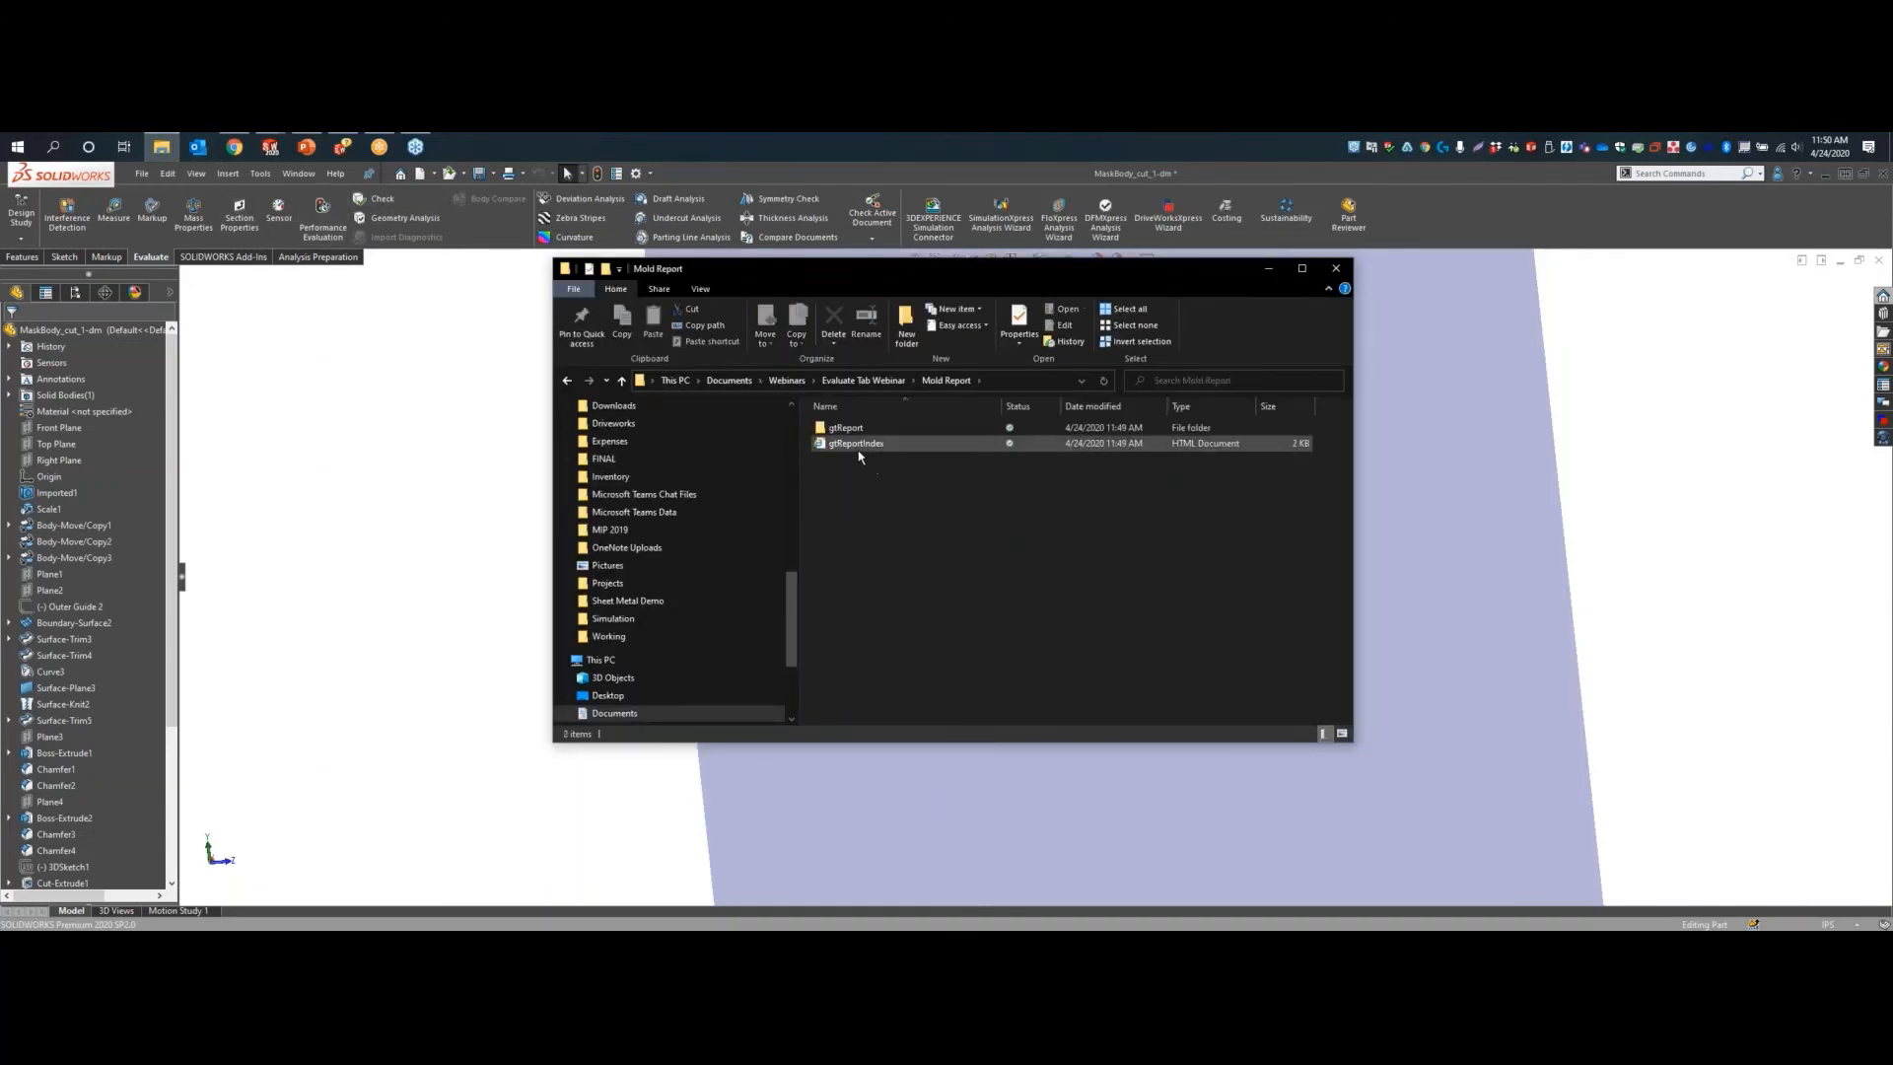
click(858, 446)
double_click(856, 444)
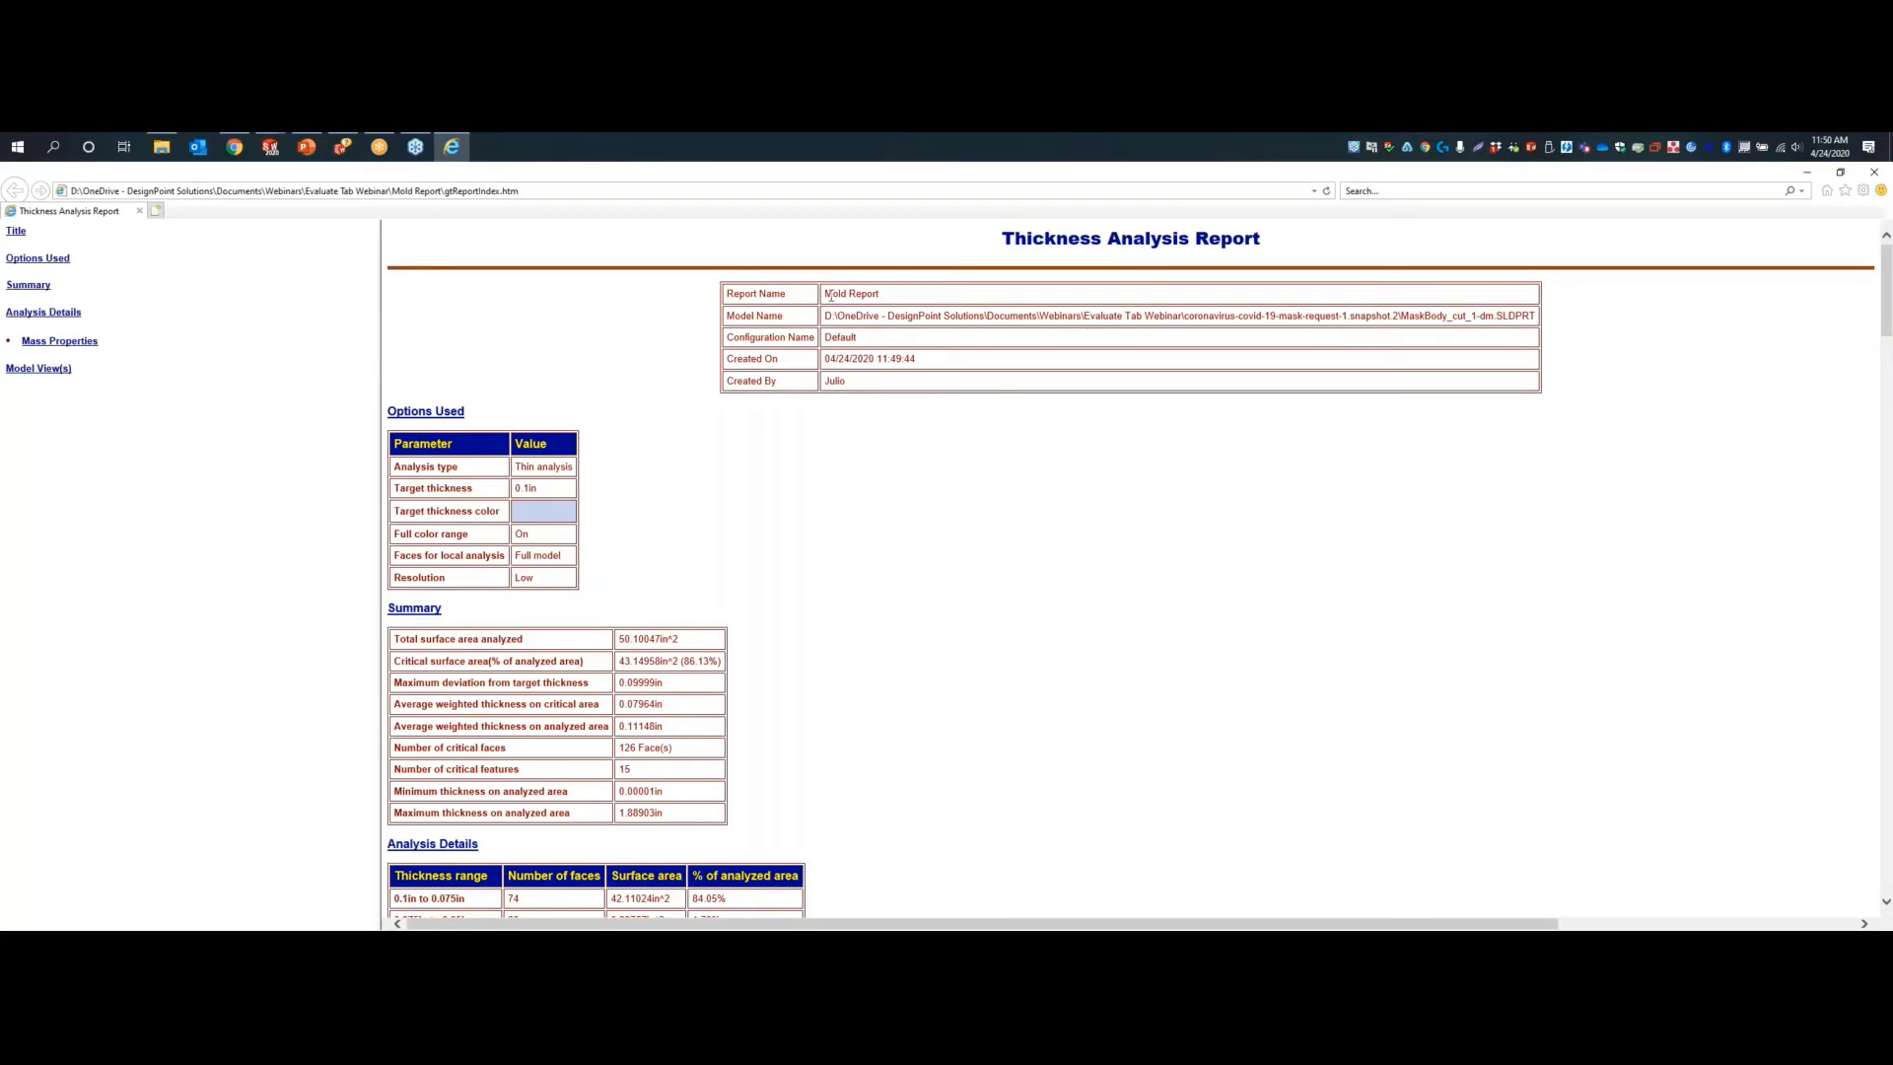
- Review the Thickness Analysis Report's options, summary, thickness range details, critical features and mass properties
scroll(493, 424, down, 1)
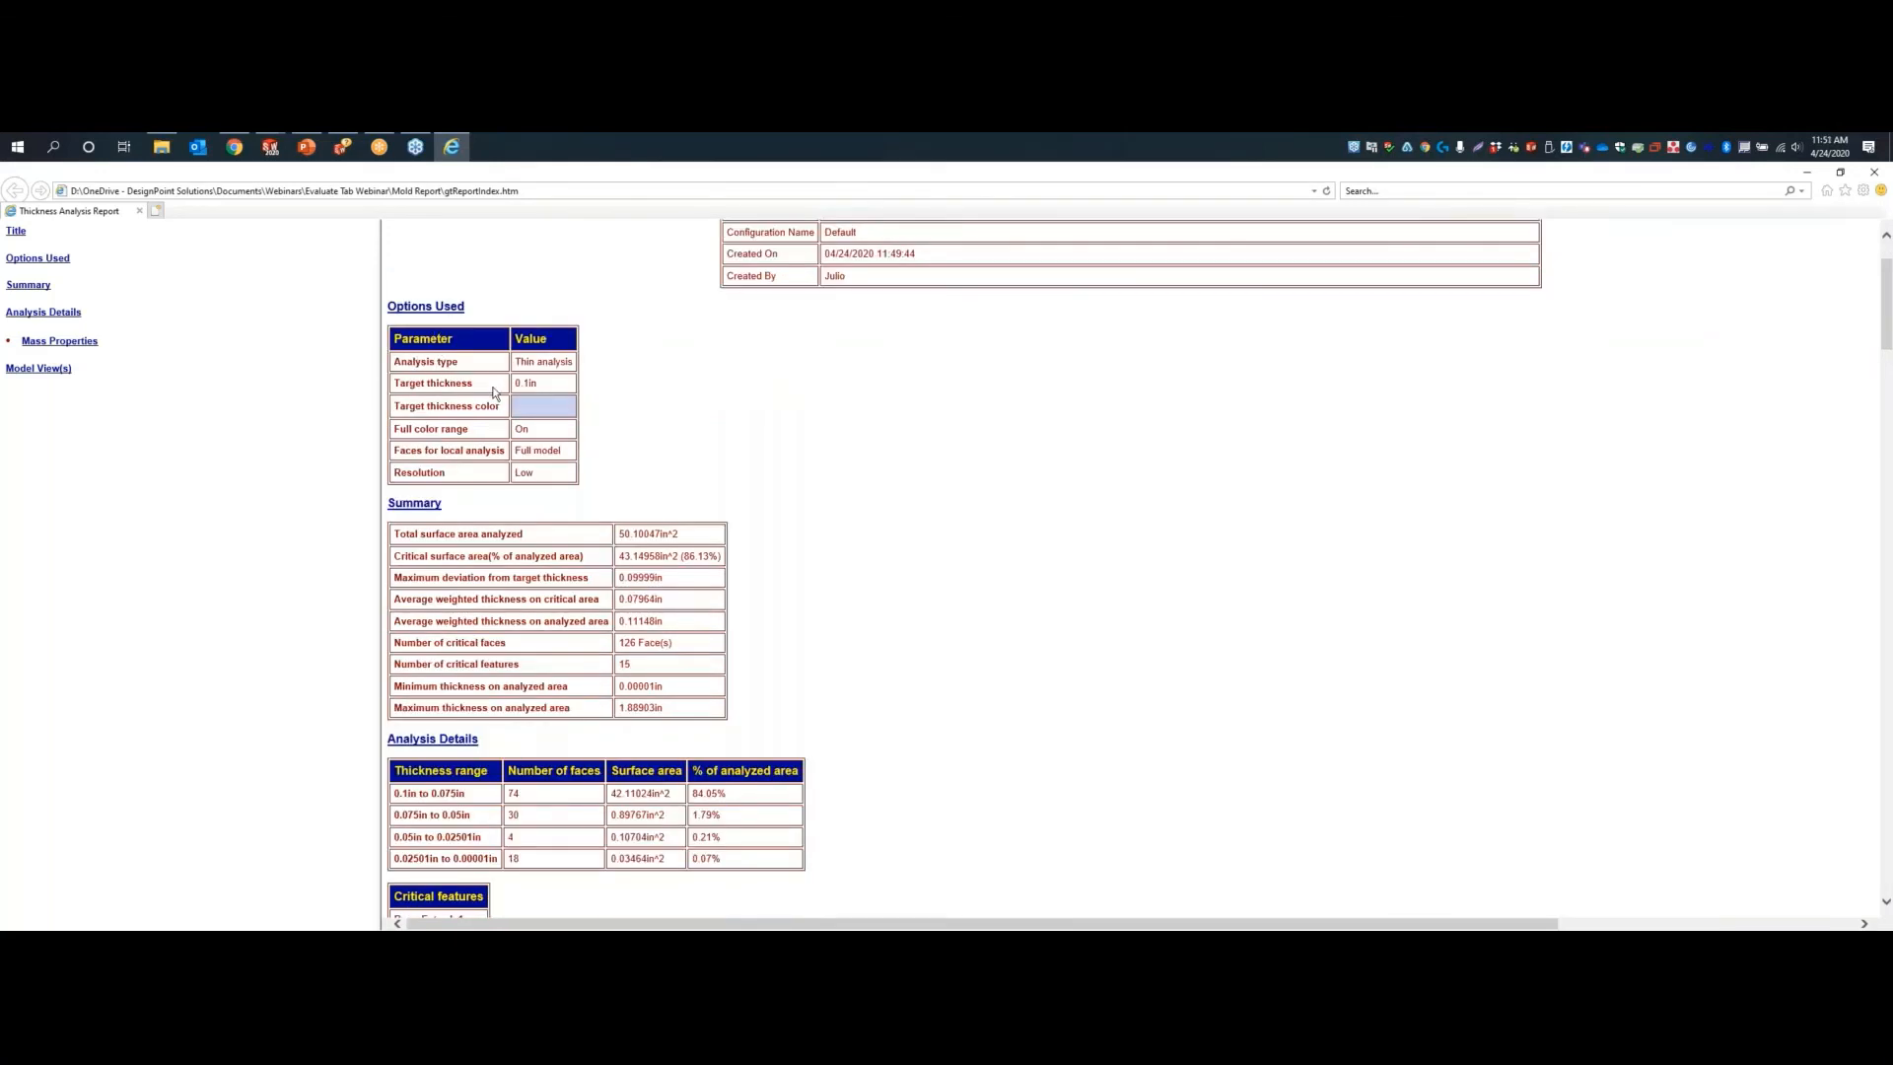
scroll(603, 440, down, 1)
scroll(459, 434, down, 1)
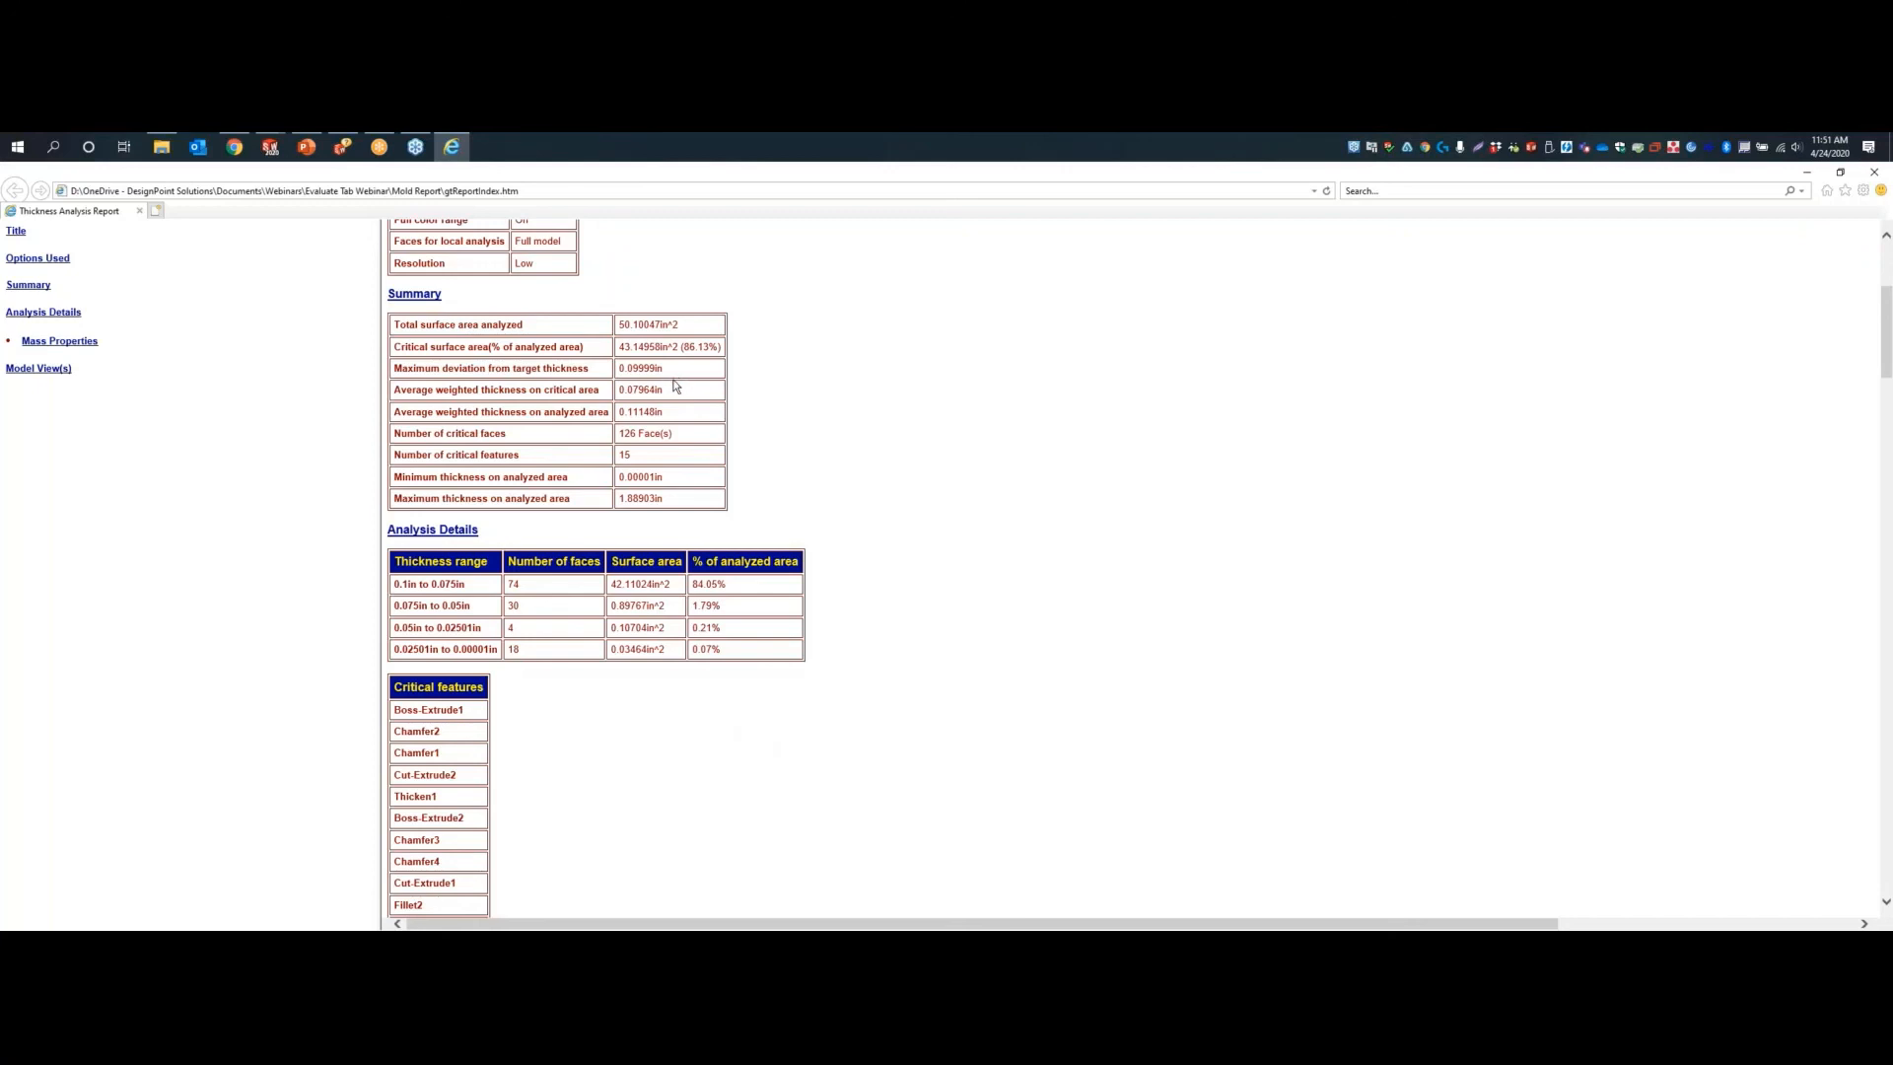
scroll(669, 391, down, 3)
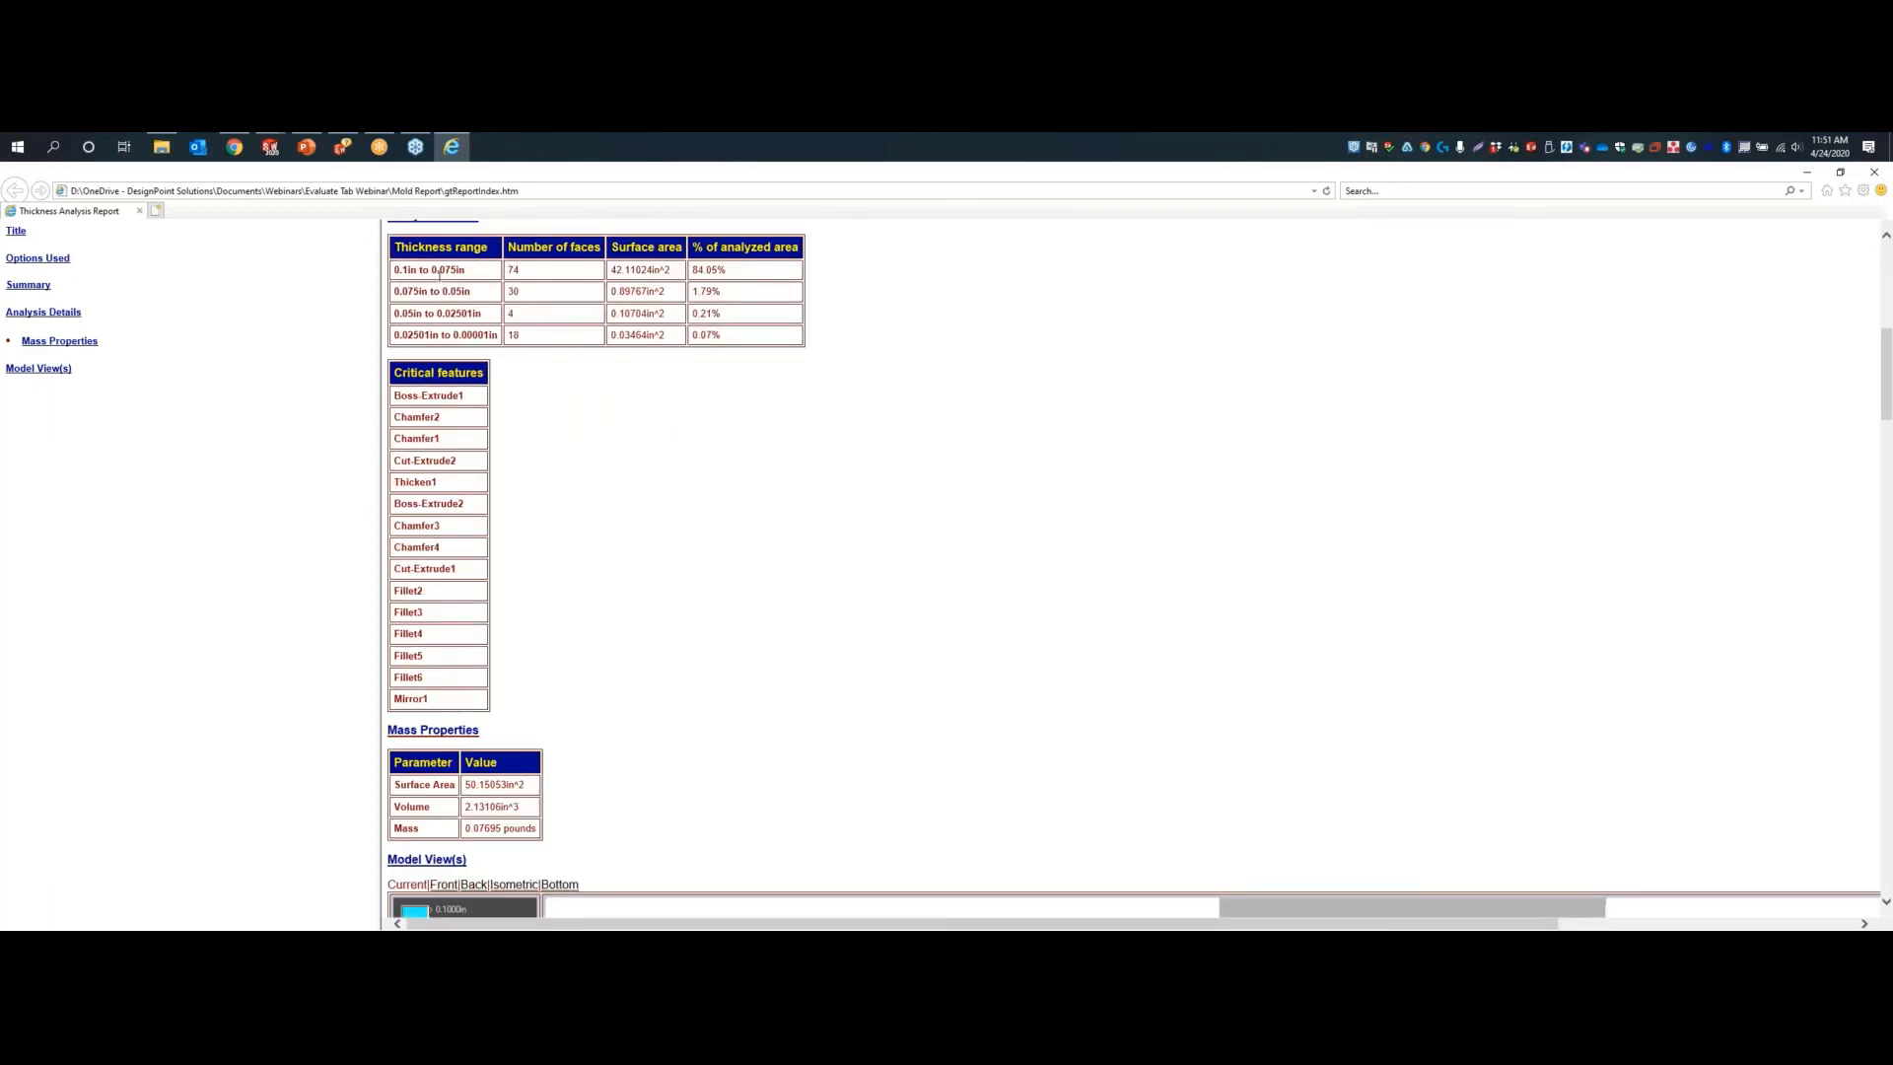
scroll(455, 449, down, 2)
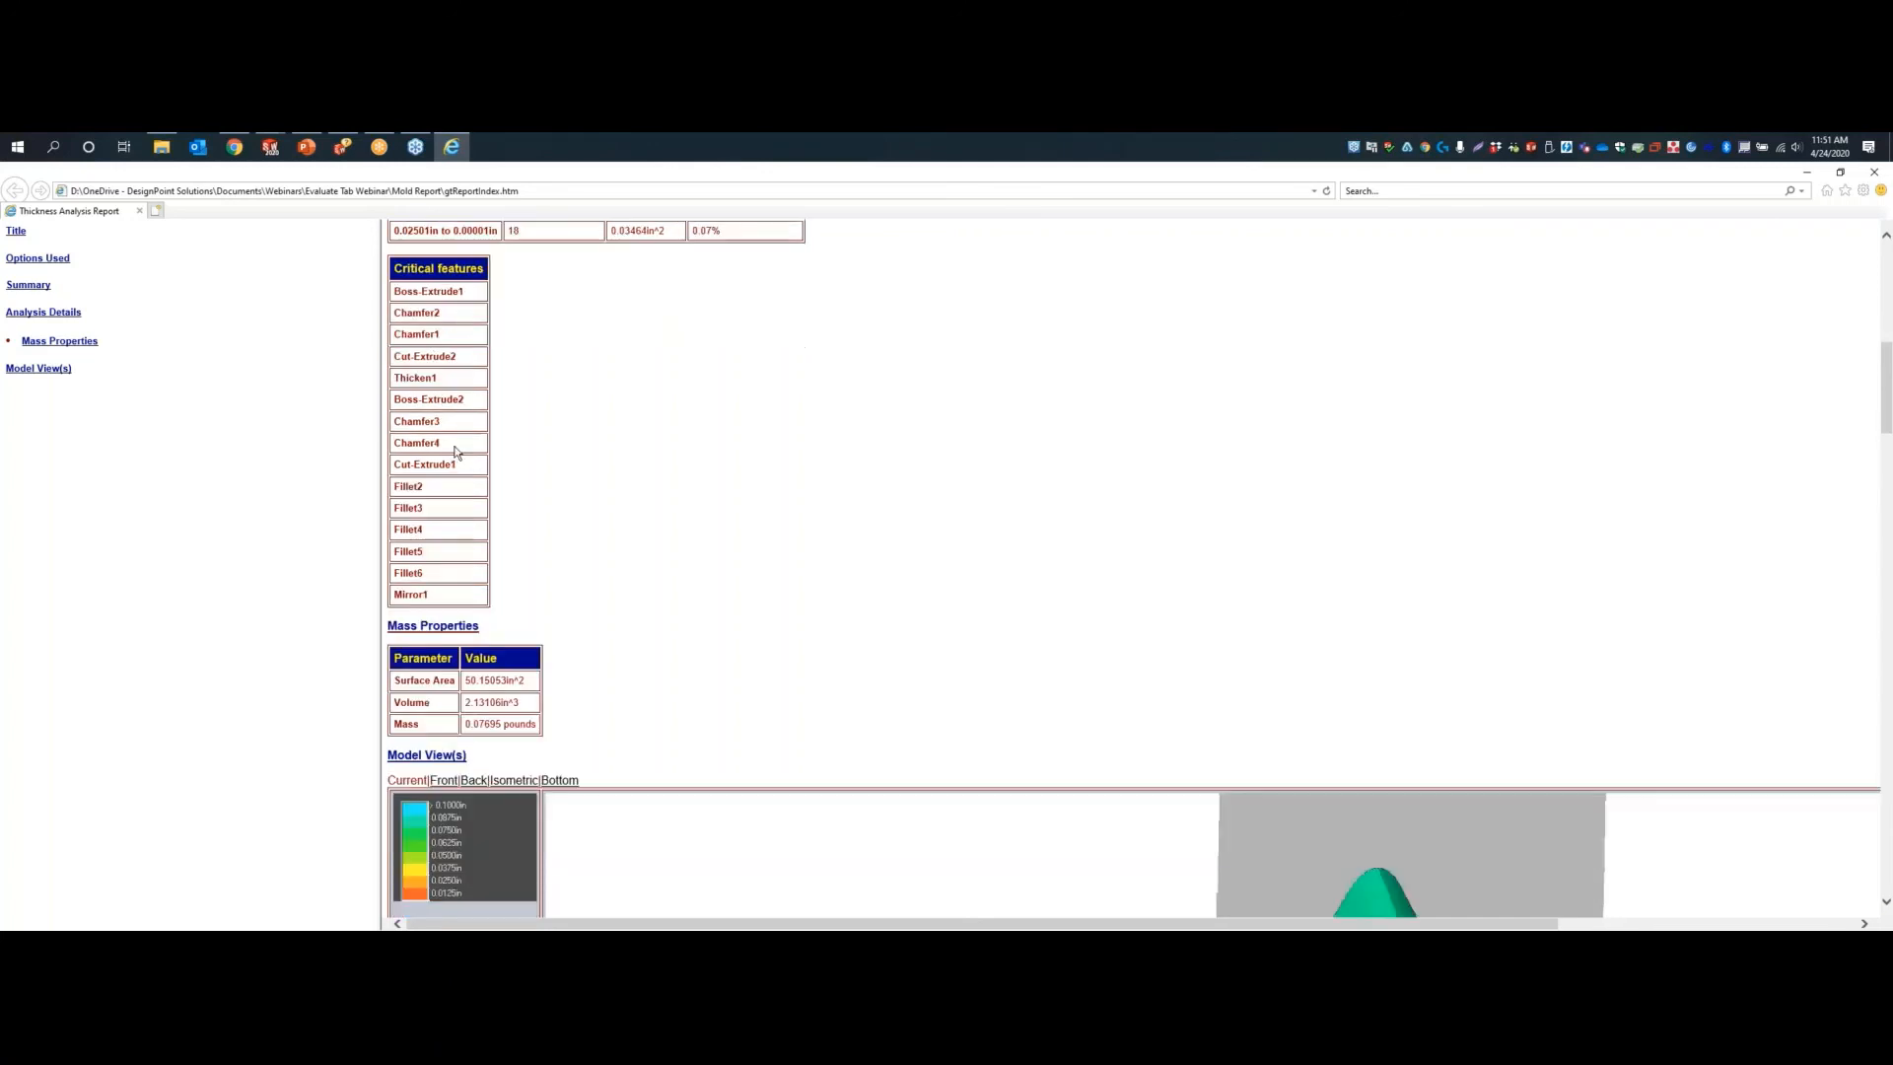
scroll(510, 544, down, 1)
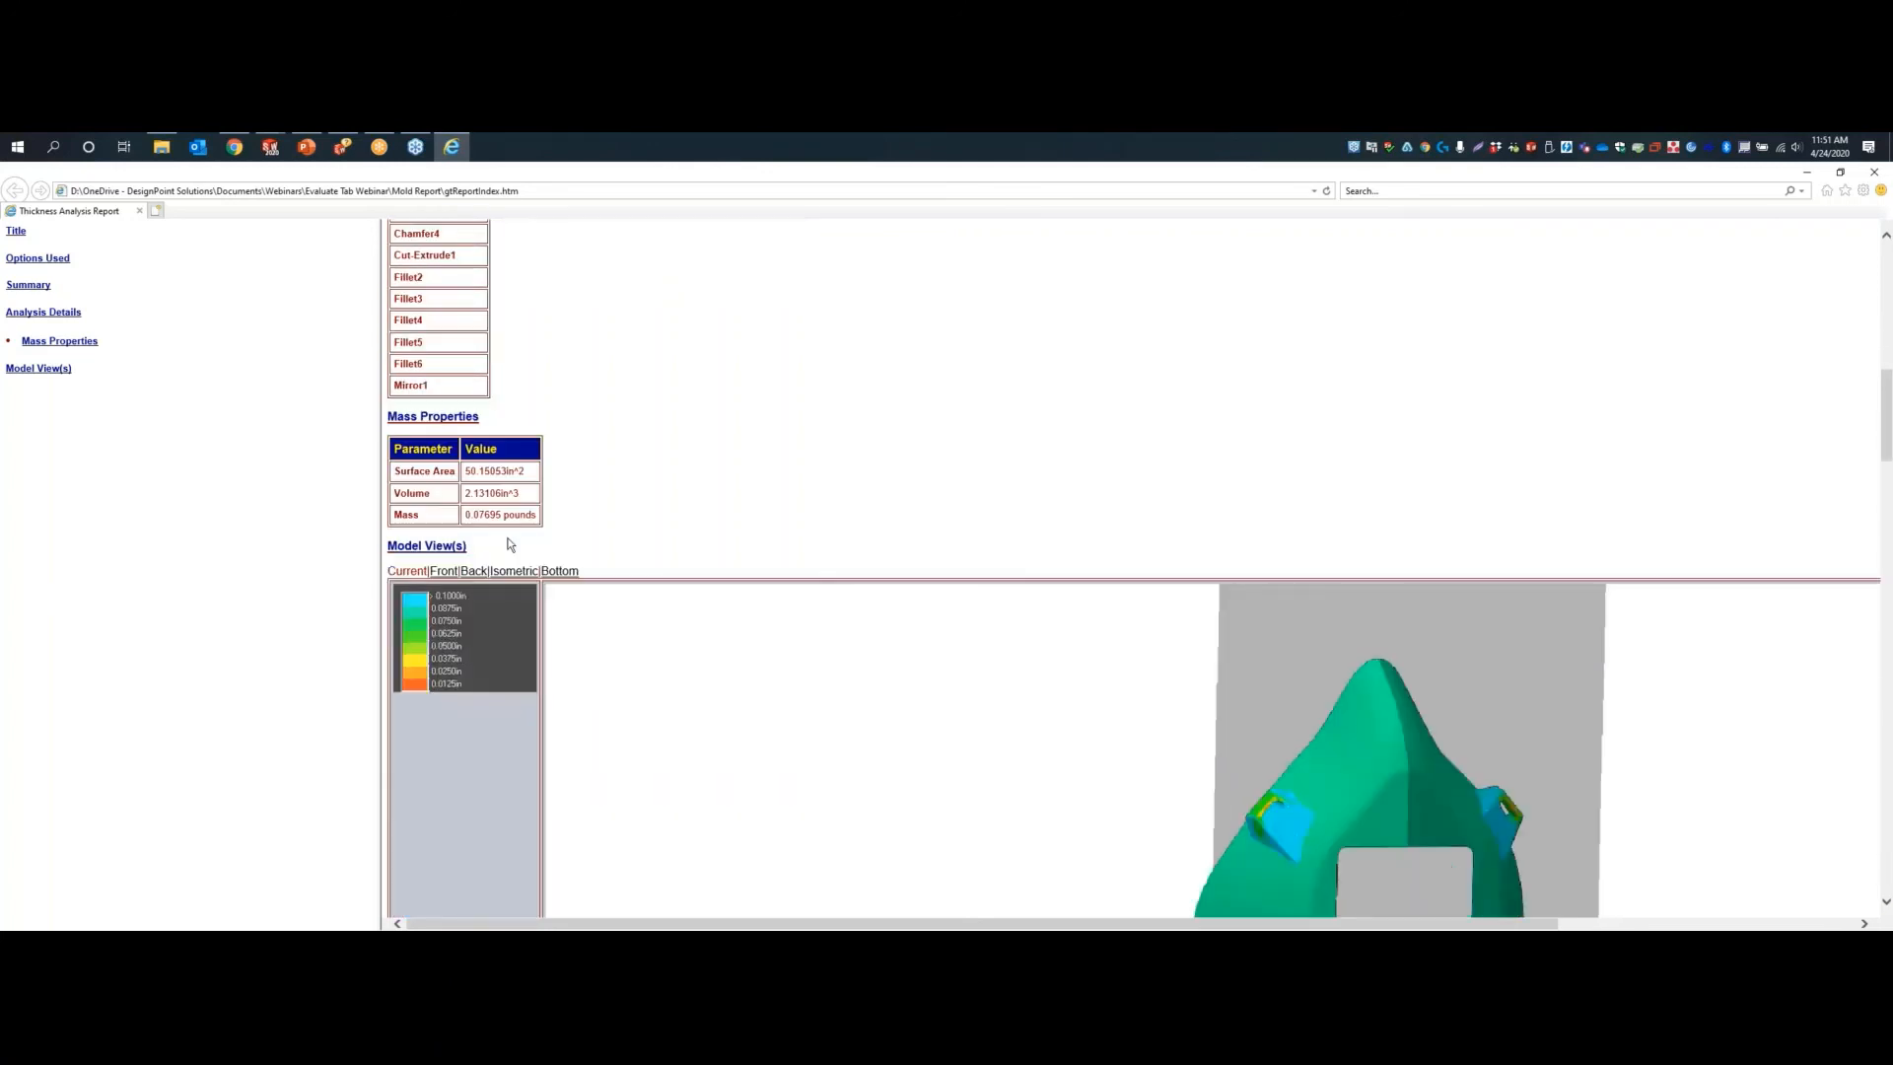
- Examine the report's model views of the mask, from Current, Front and Back to Isometric and Bottom
scroll(532, 543, down, 2)
scroll(810, 584, down, 4)
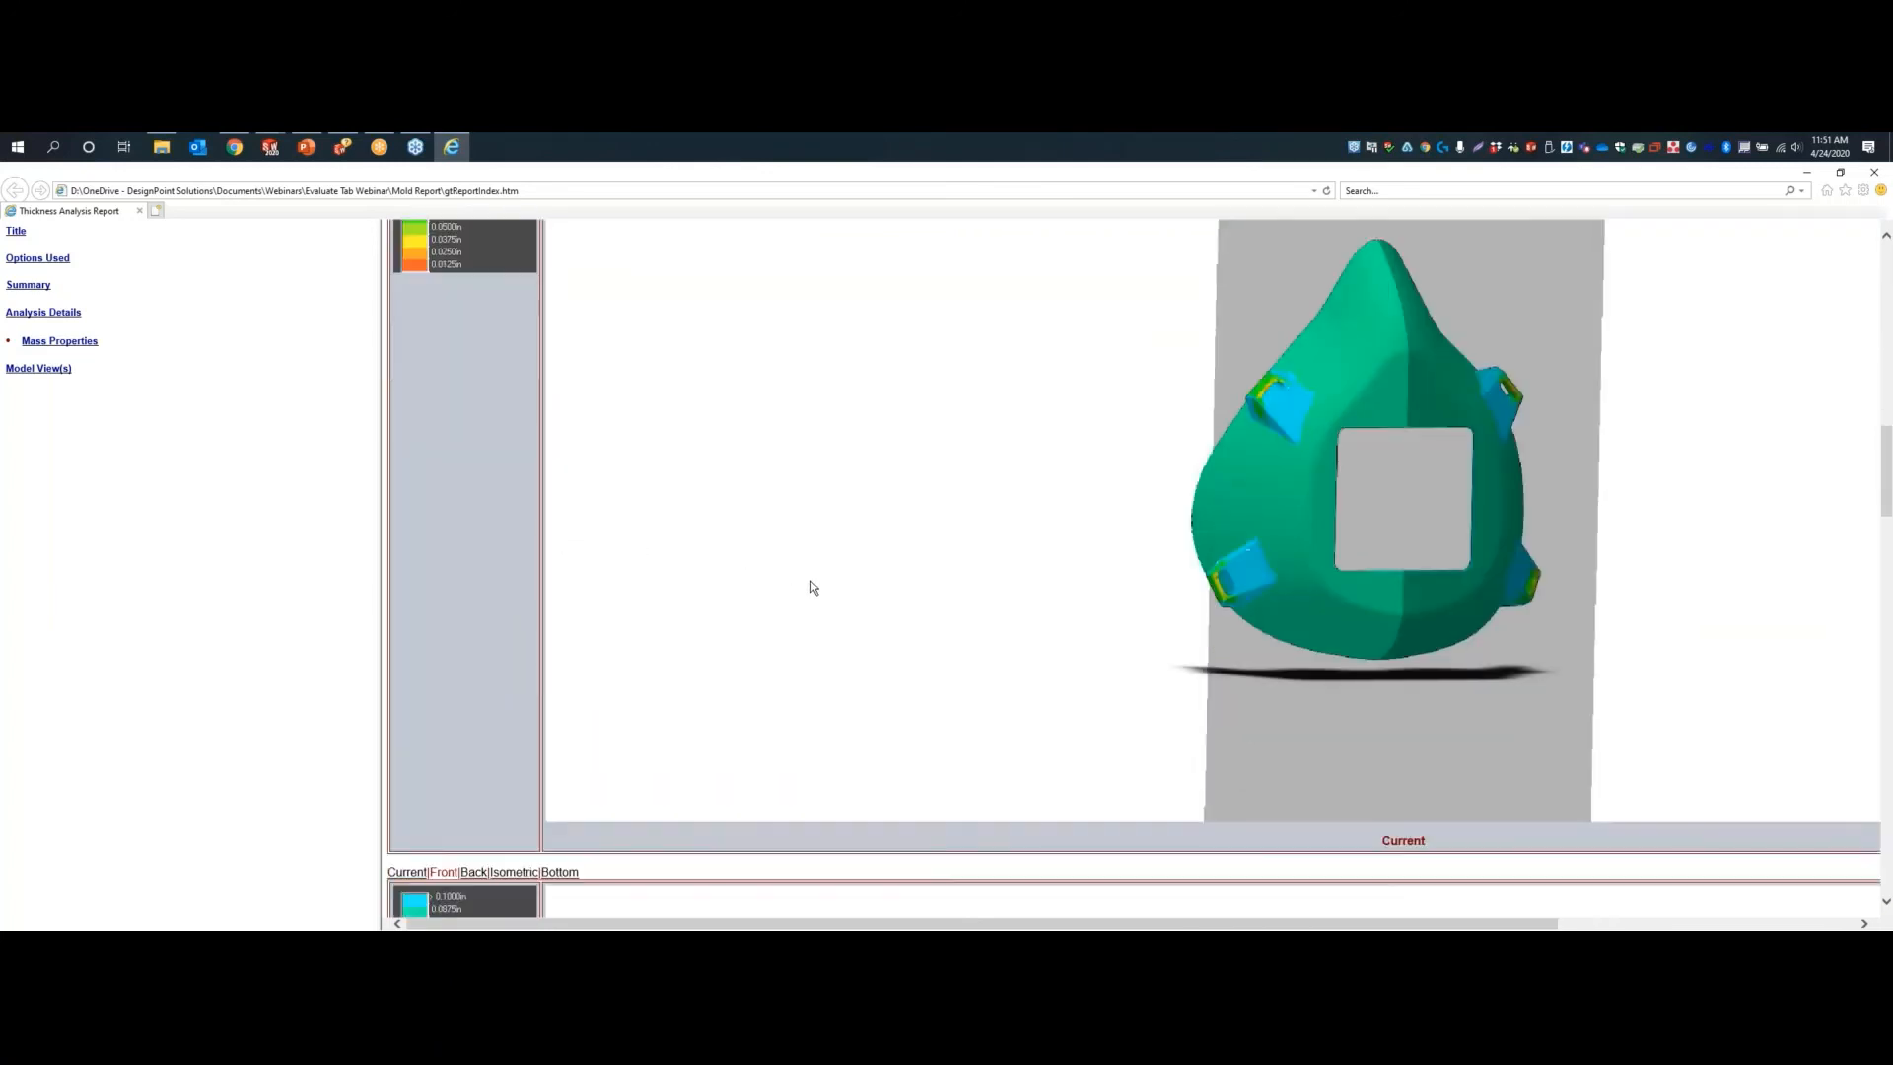
scroll(810, 589, down, 5)
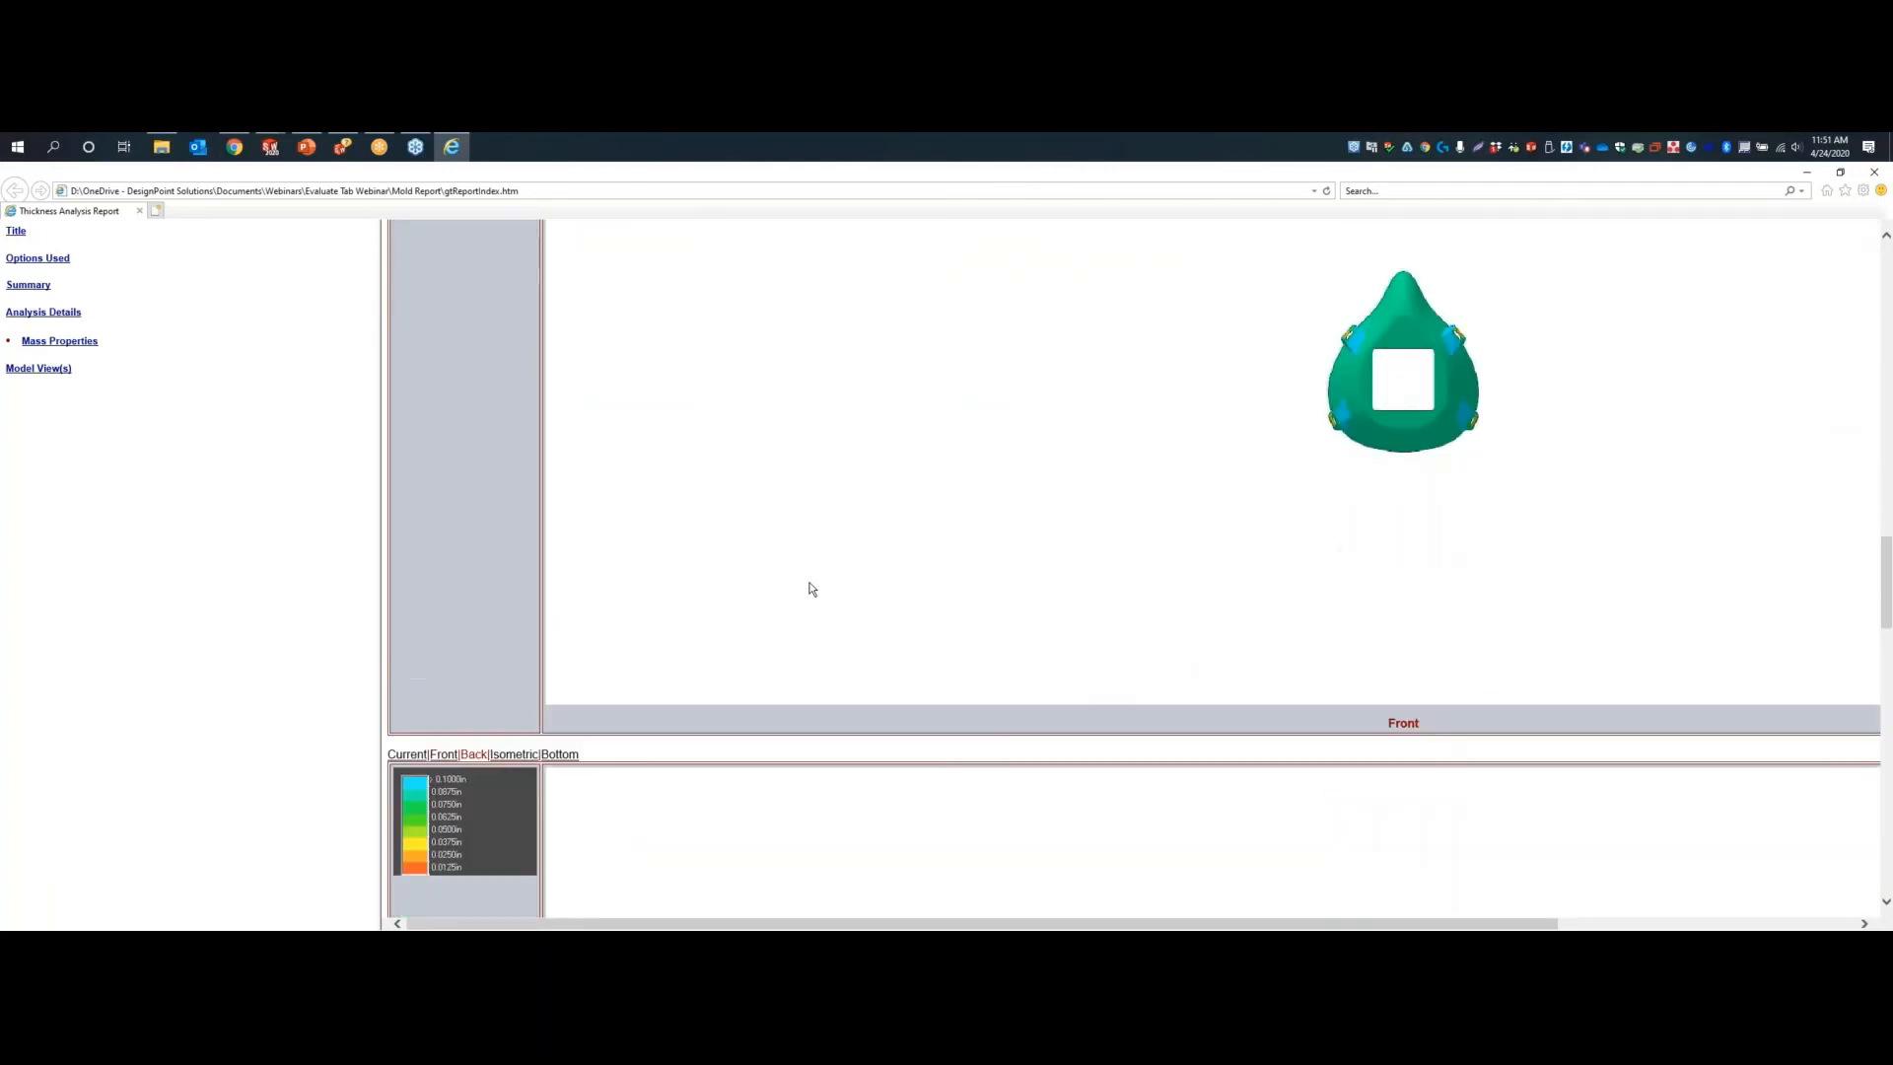
scroll(808, 583, down, 12)
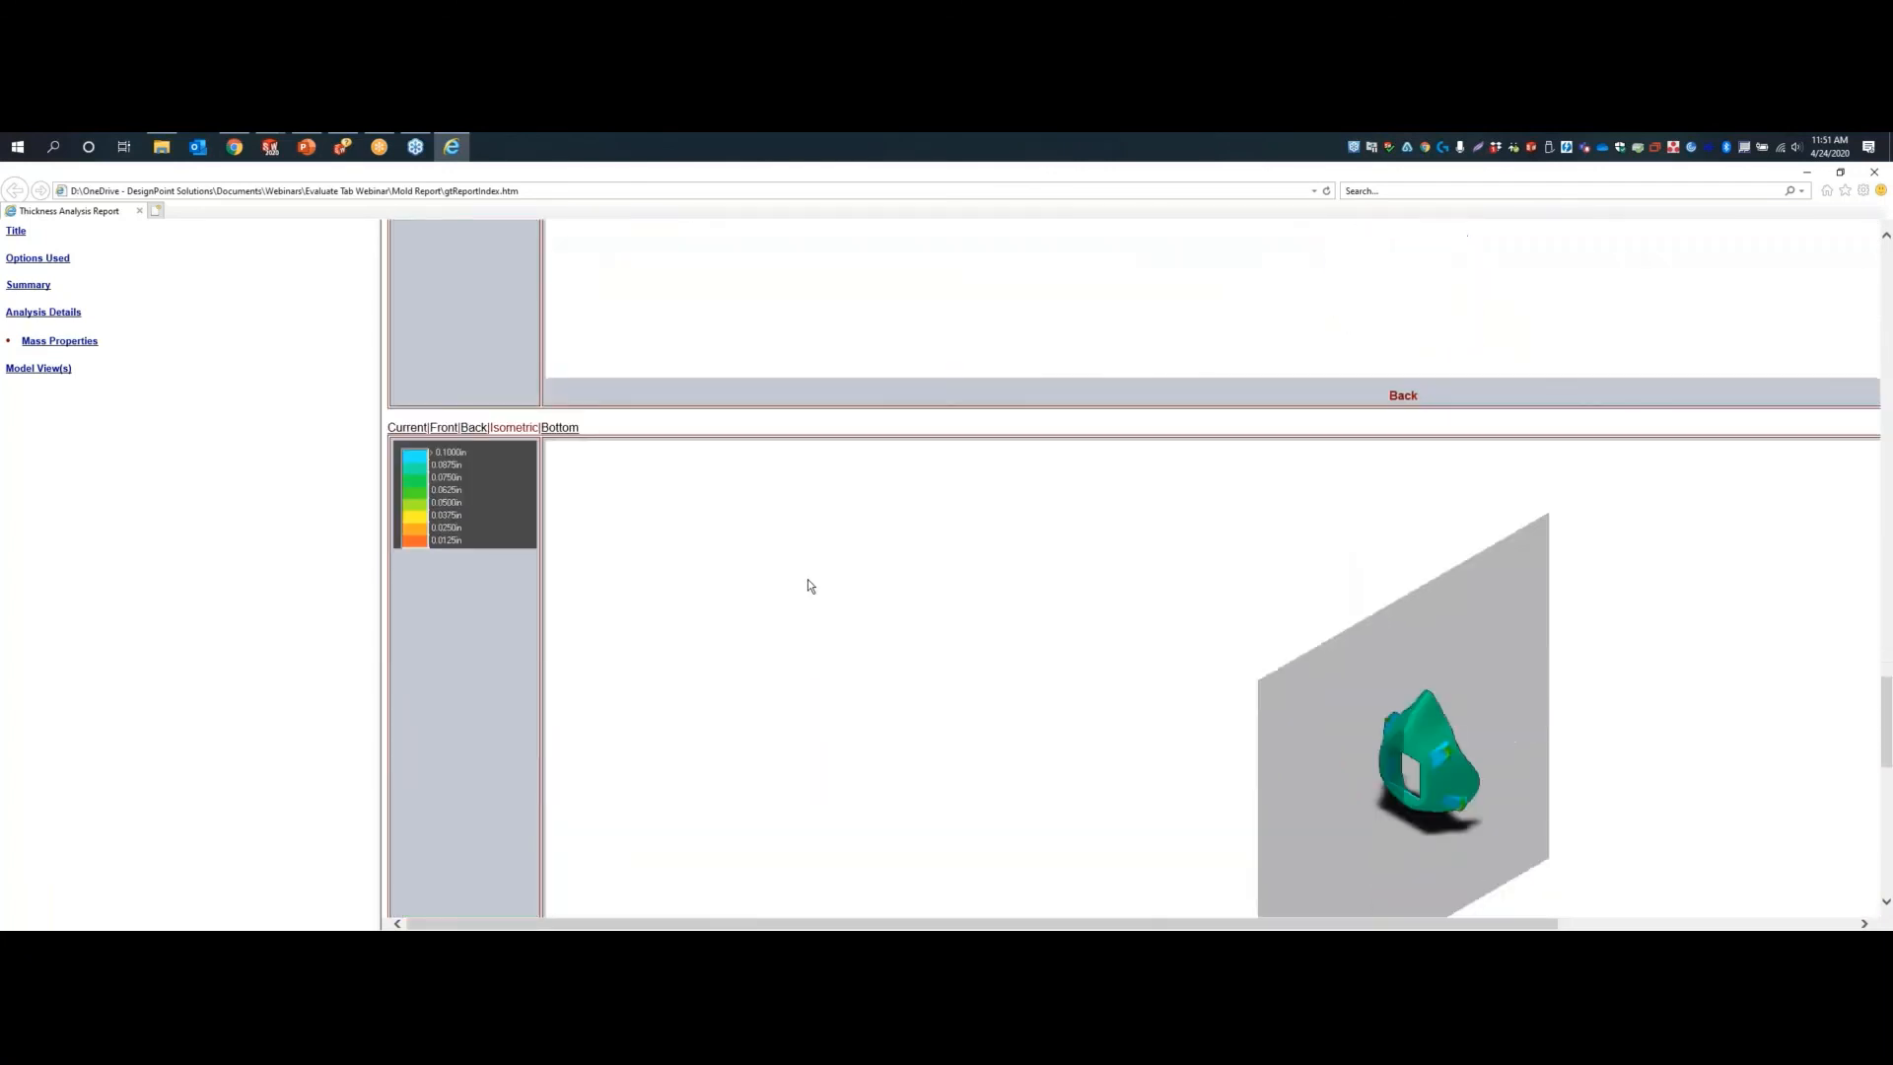
scroll(819, 572, down, 1)
scroll(817, 570, down, 5)
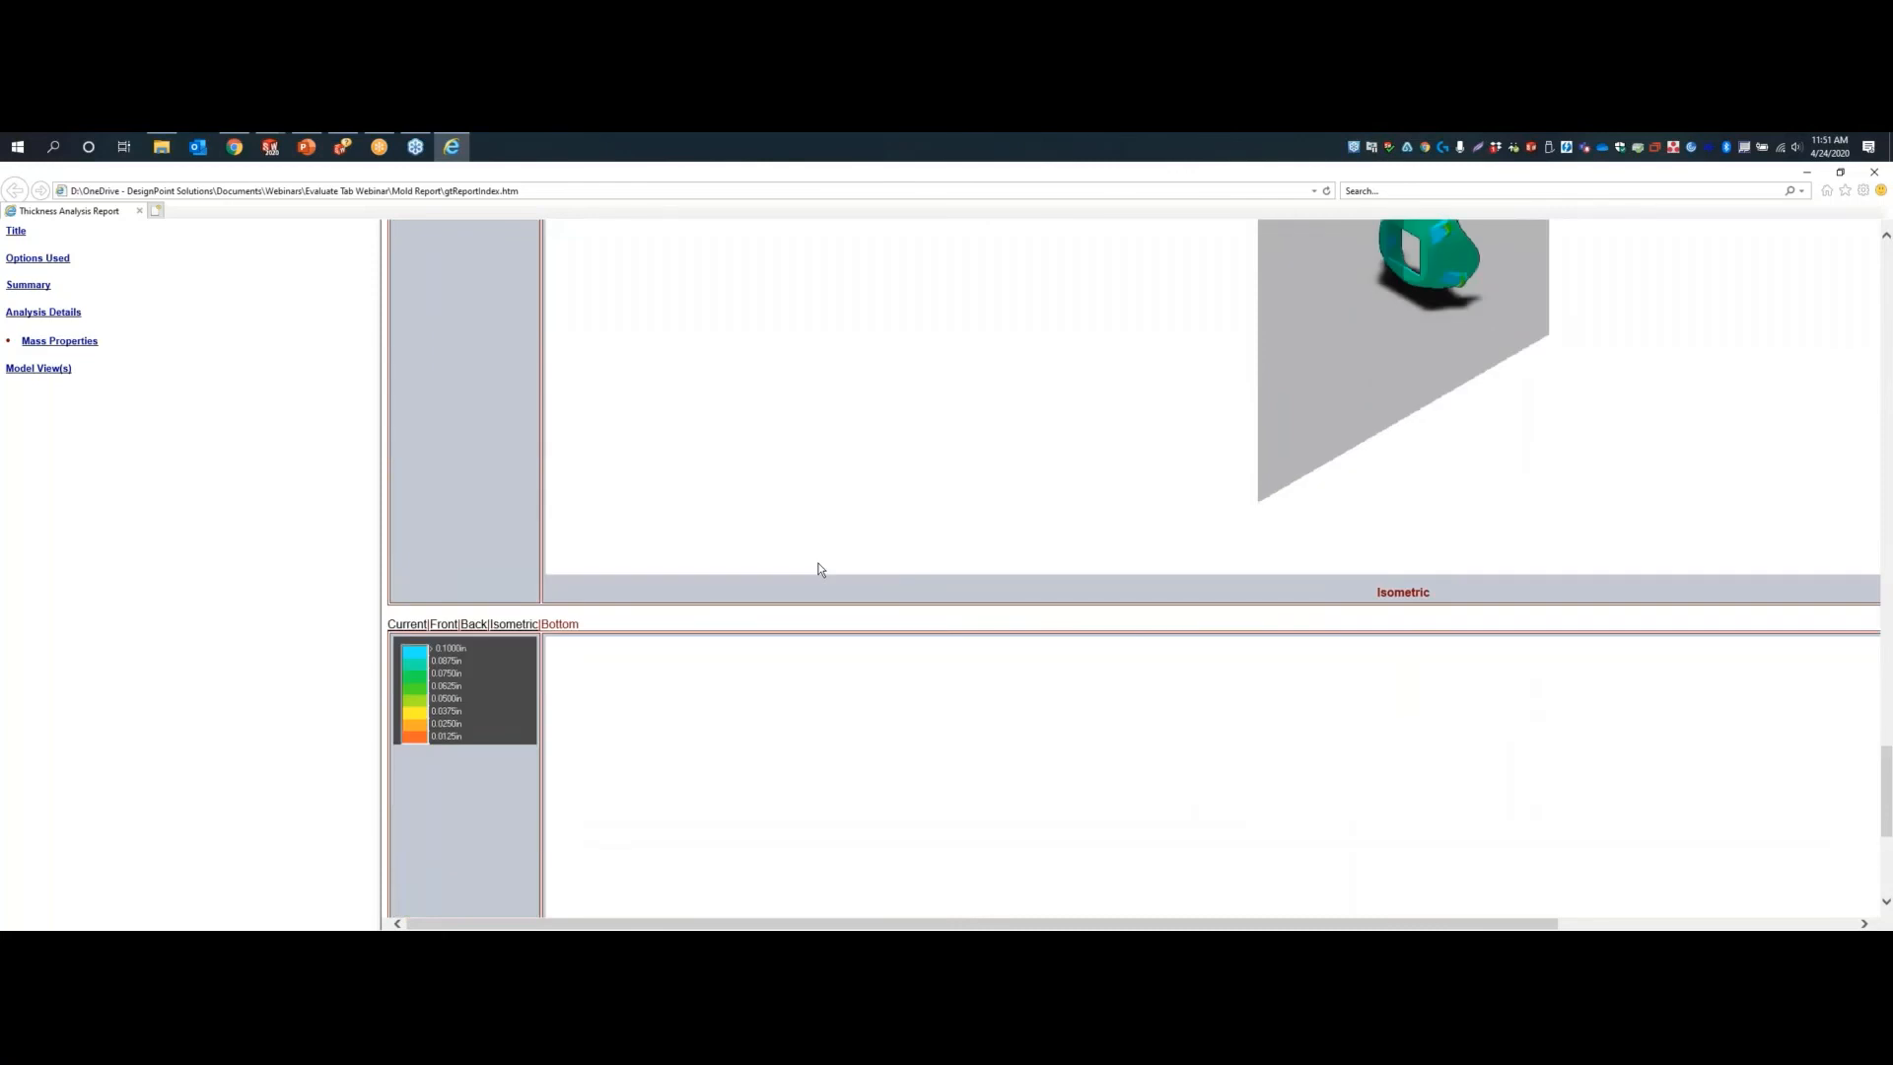
scroll(818, 569, up, 4)
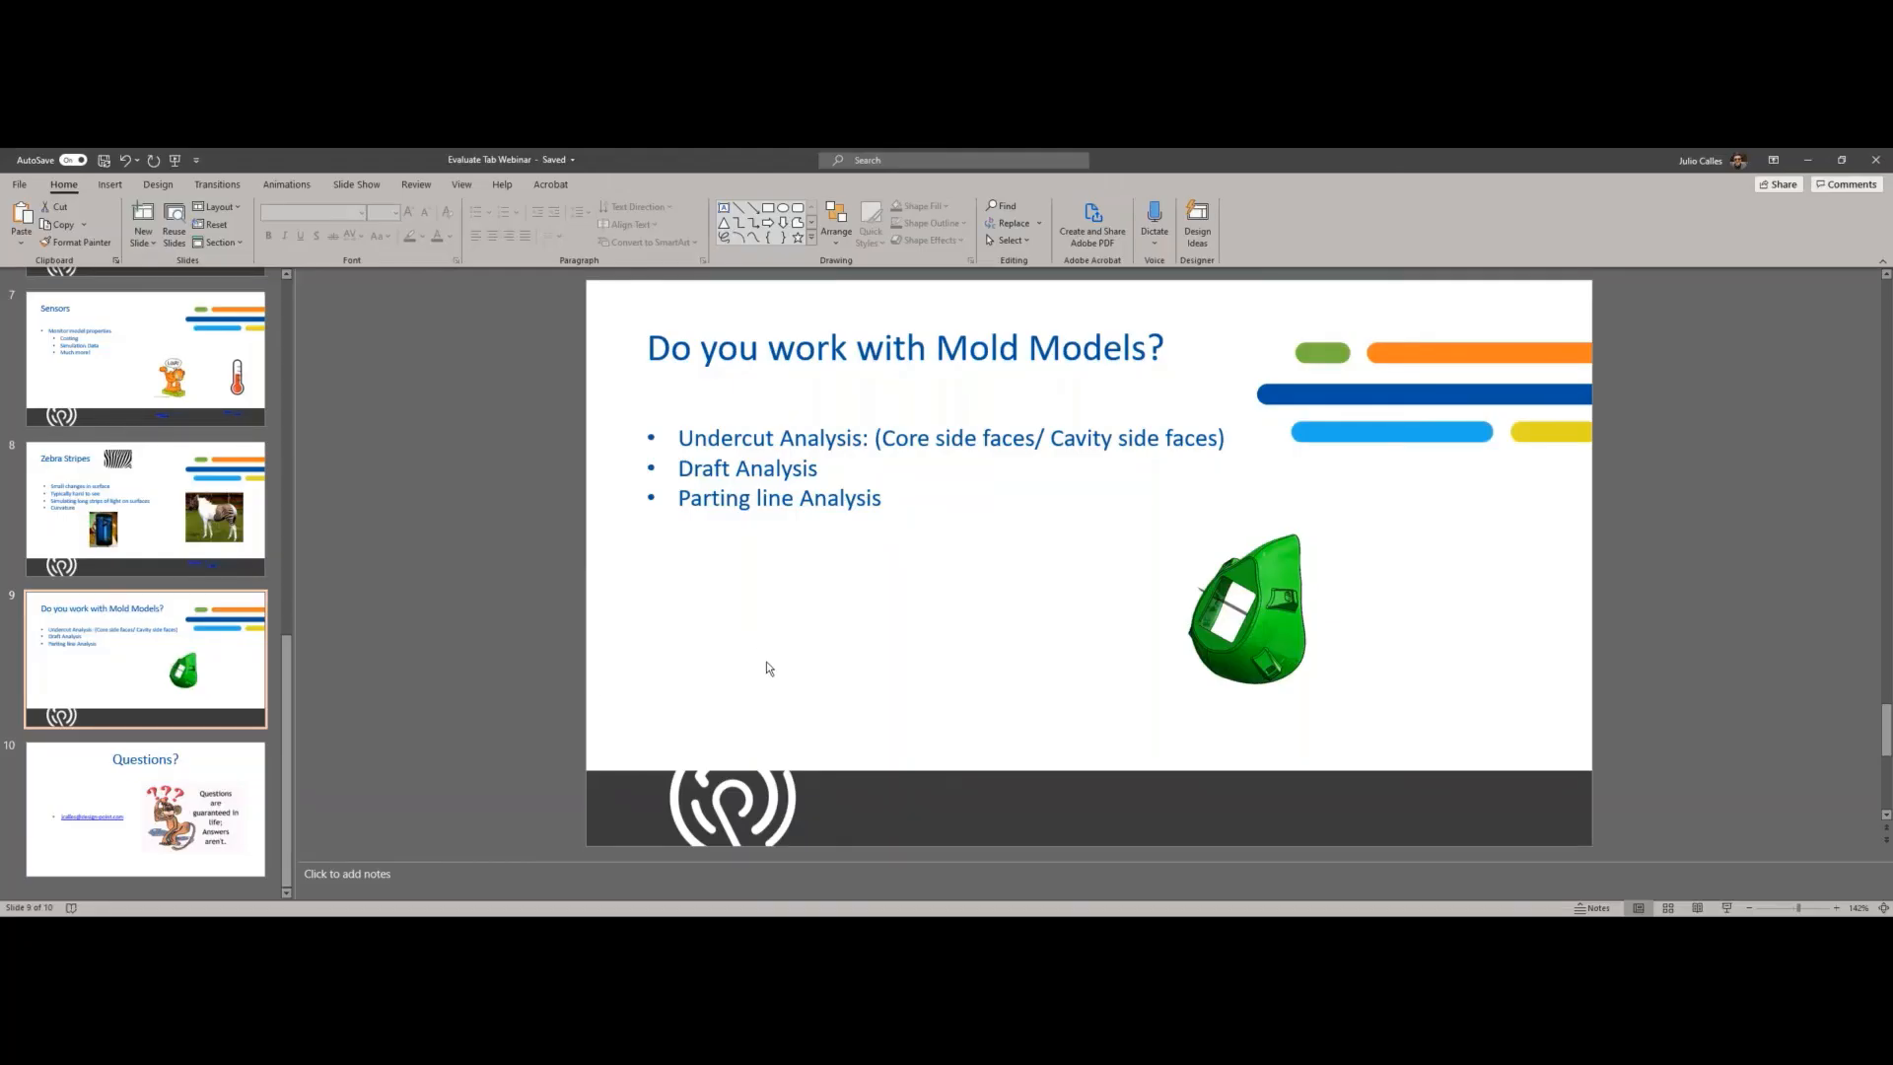
- Switch to the Evaluate Tab Webinar presentation in PowerPoint and advance from the mold models slide to the Questions slide
key(Page_Down)
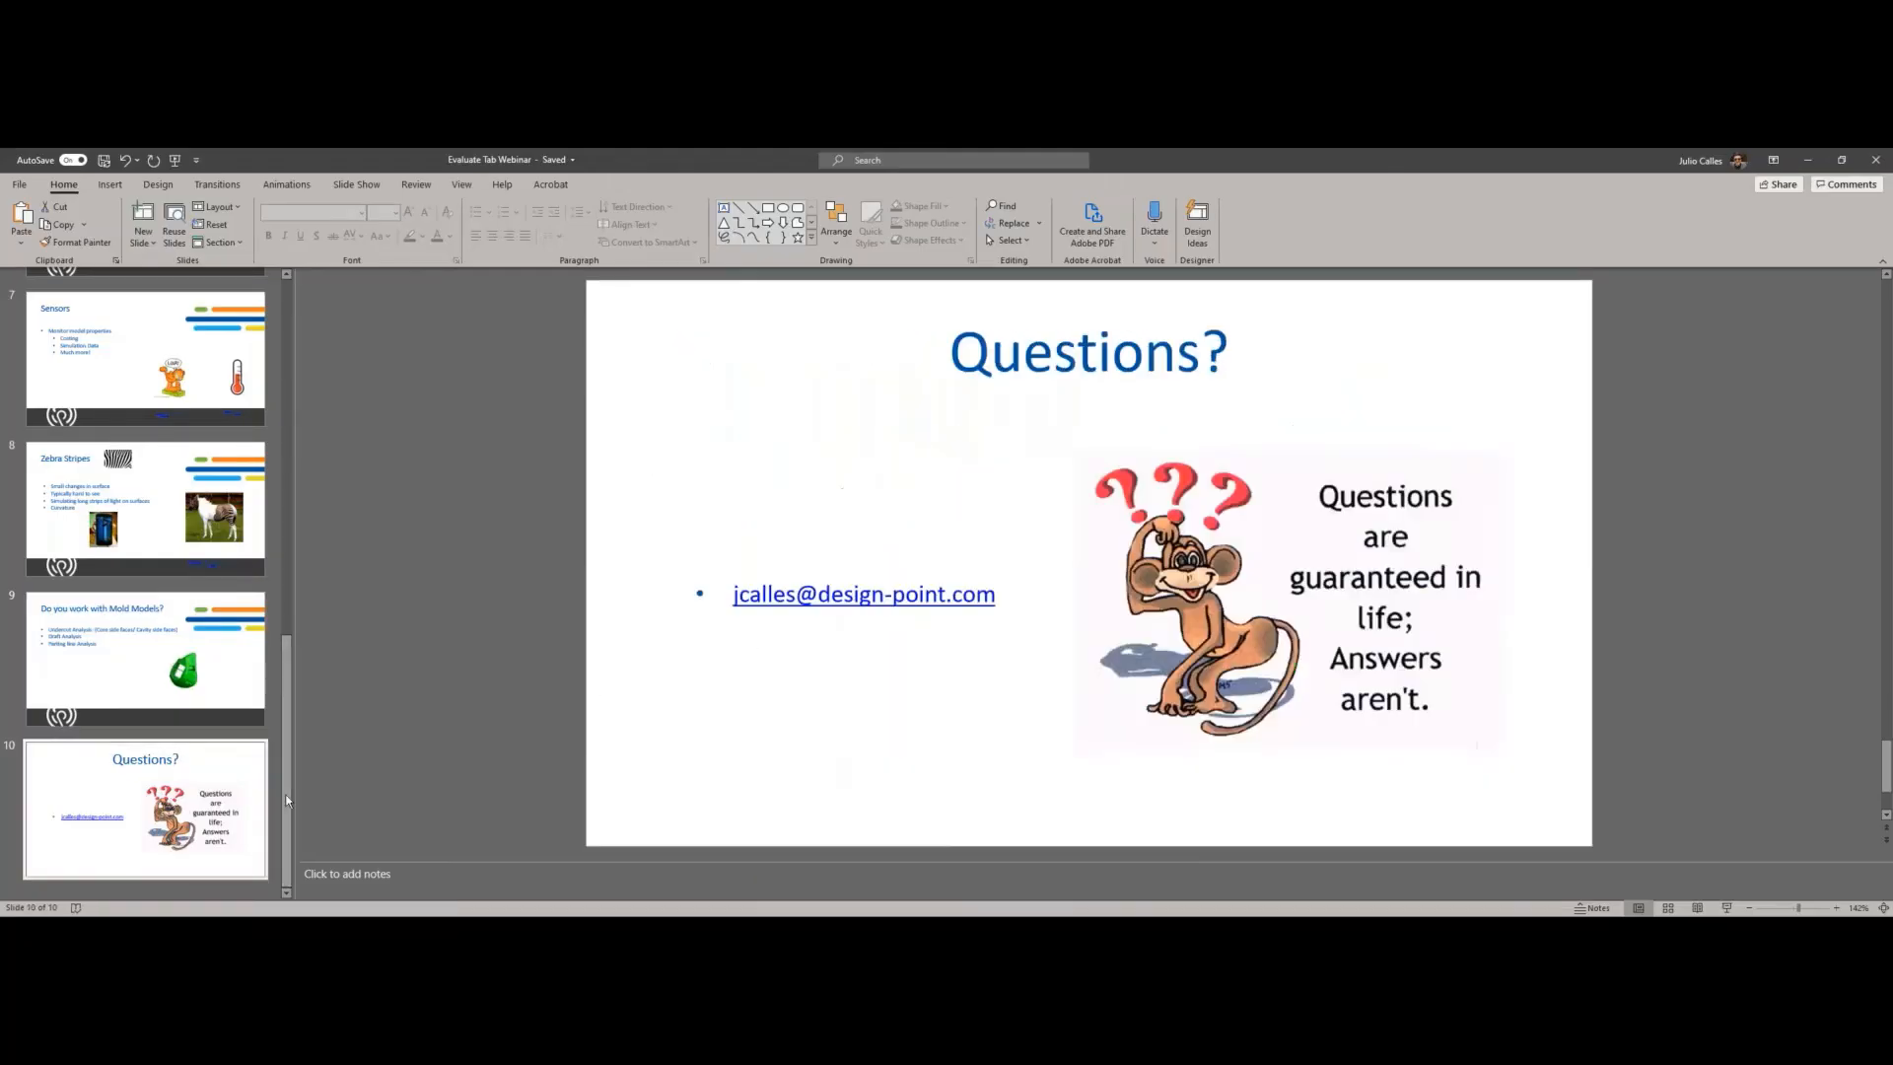